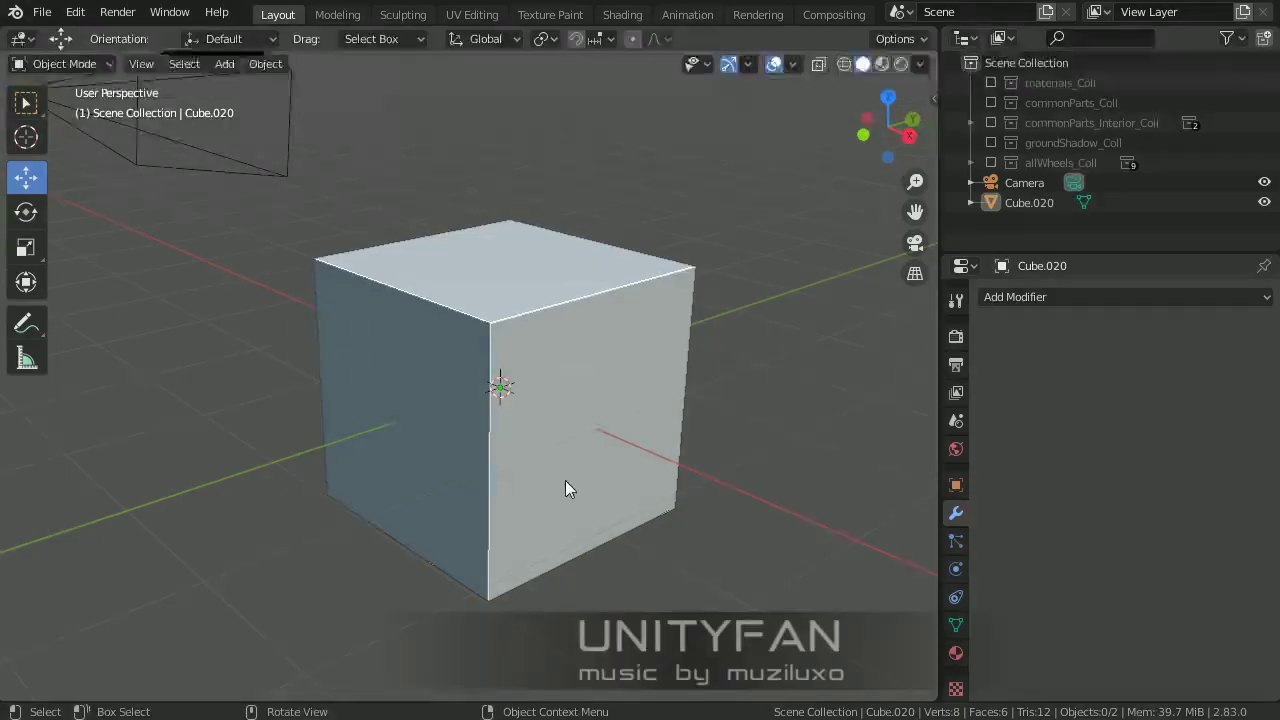
Step: Turn the main area into an Image Editor and open the pen sketch IMG_20200807_205502.jpg
left_click(23, 38)
left_click(60, 138)
left_click(492, 38)
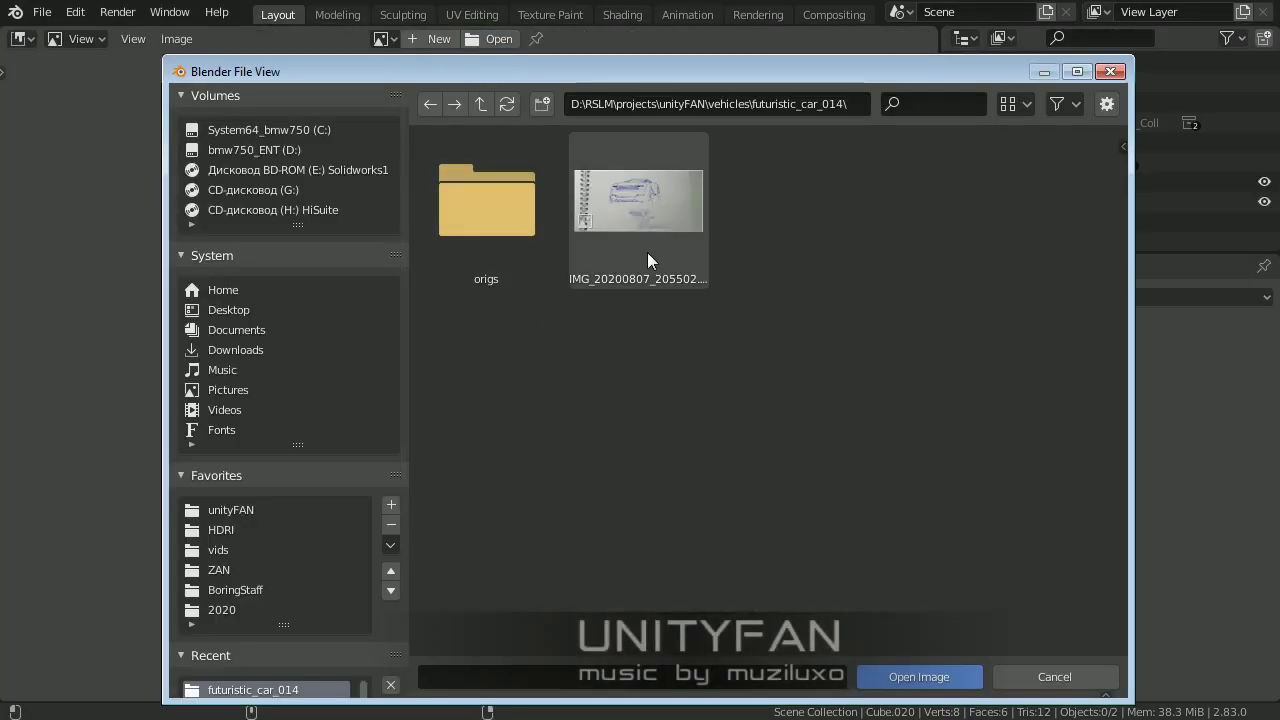
key("Return")
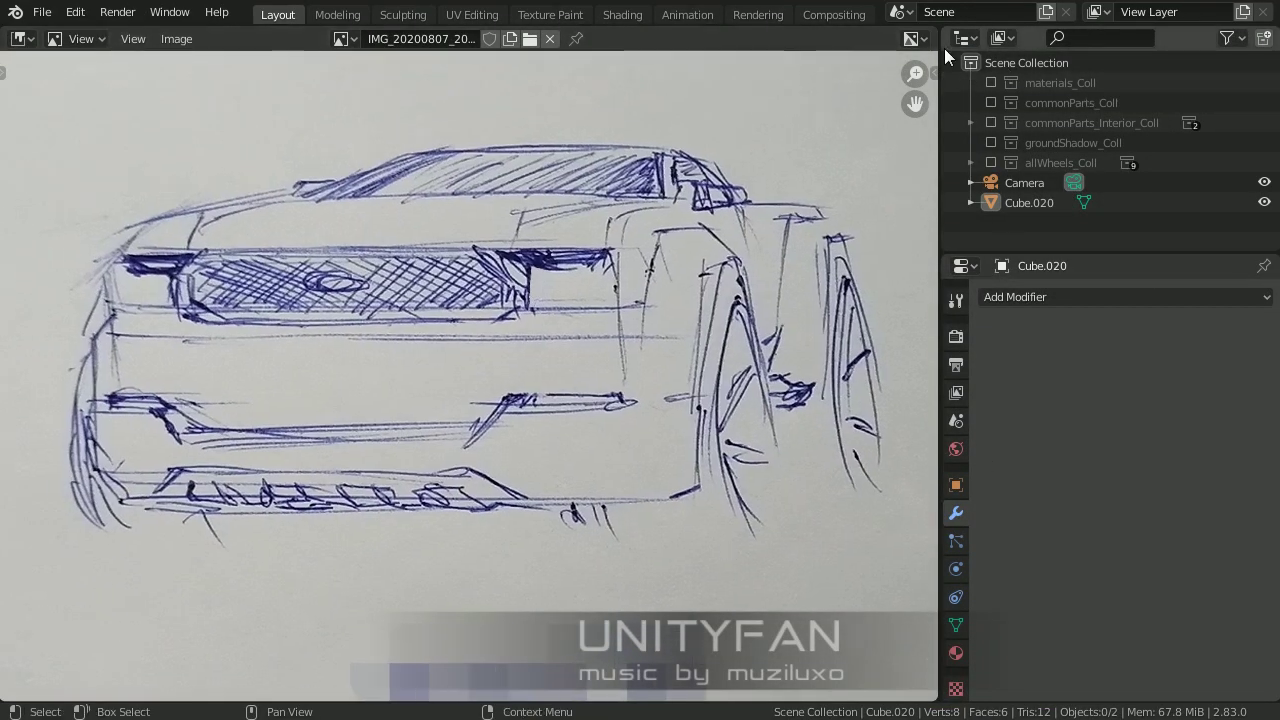
Step: Show the car sketch in the top-right area as an Image Editor, centered in view
left_click(964, 39)
left_click(347, 133)
left_click(1170, 38)
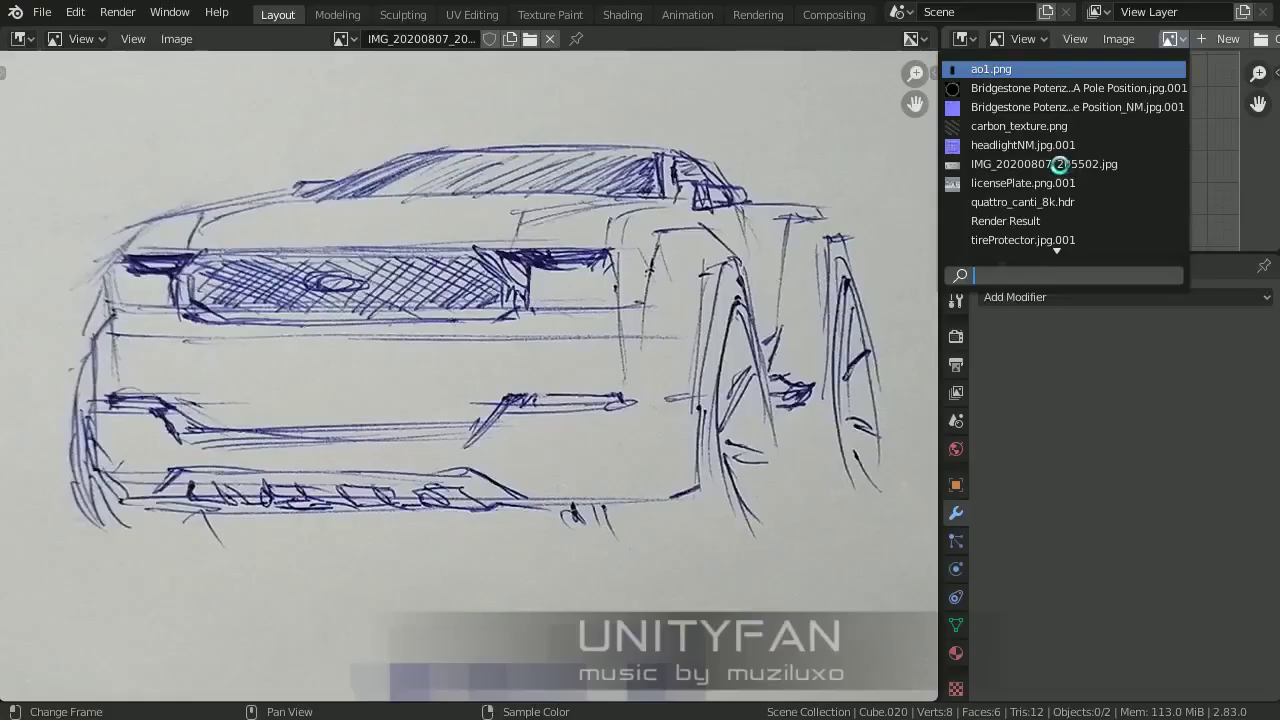
left_click(990, 171)
scroll(1045, 174, "down", 3)
middle_click_drag(995, 224, 1009, 238)
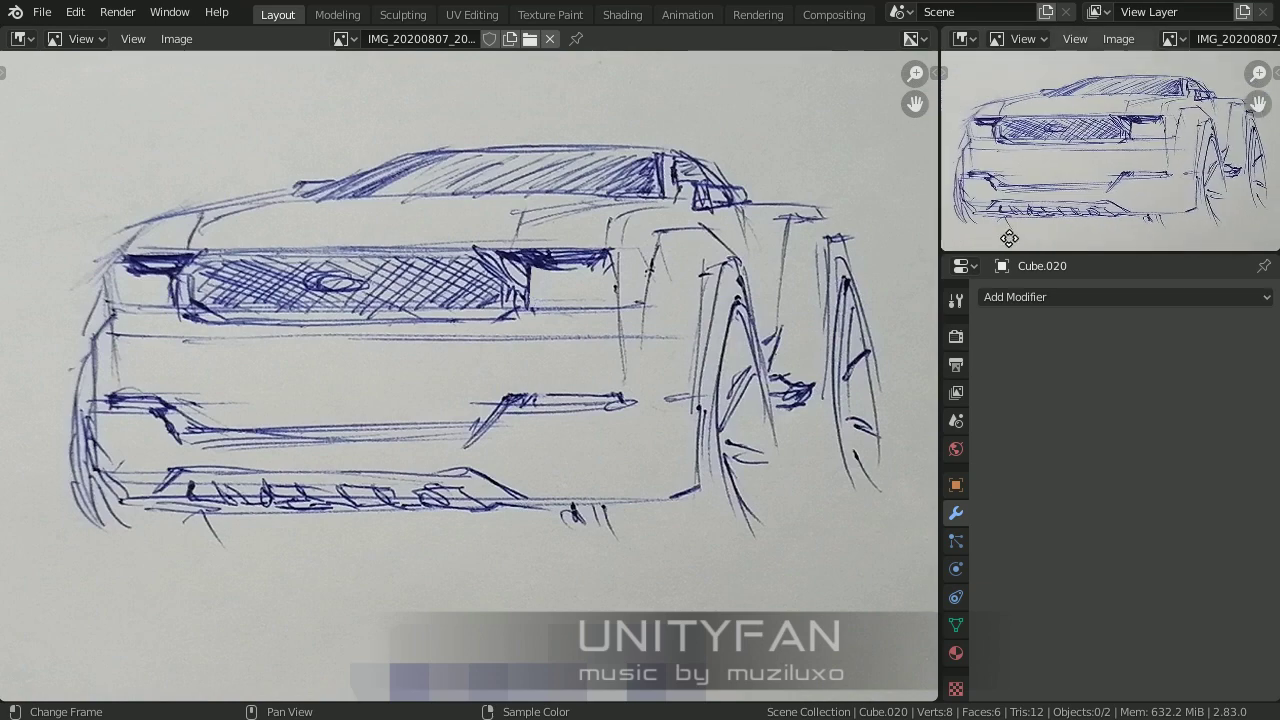
Step: Return the main area to the 3D Viewport showing the cube
left_click(26, 45)
left_click(85, 221)
left_click_drag(720, 226, 903, 245)
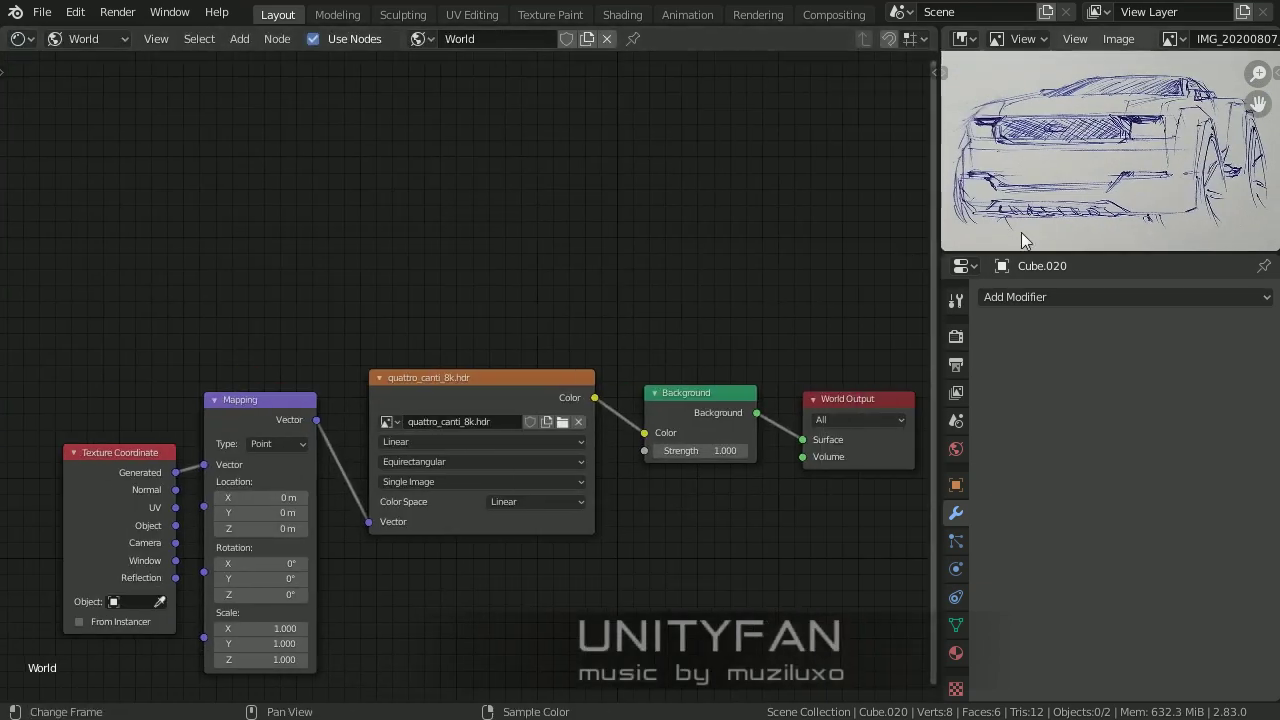
left_click(20, 38)
left_click(71, 75)
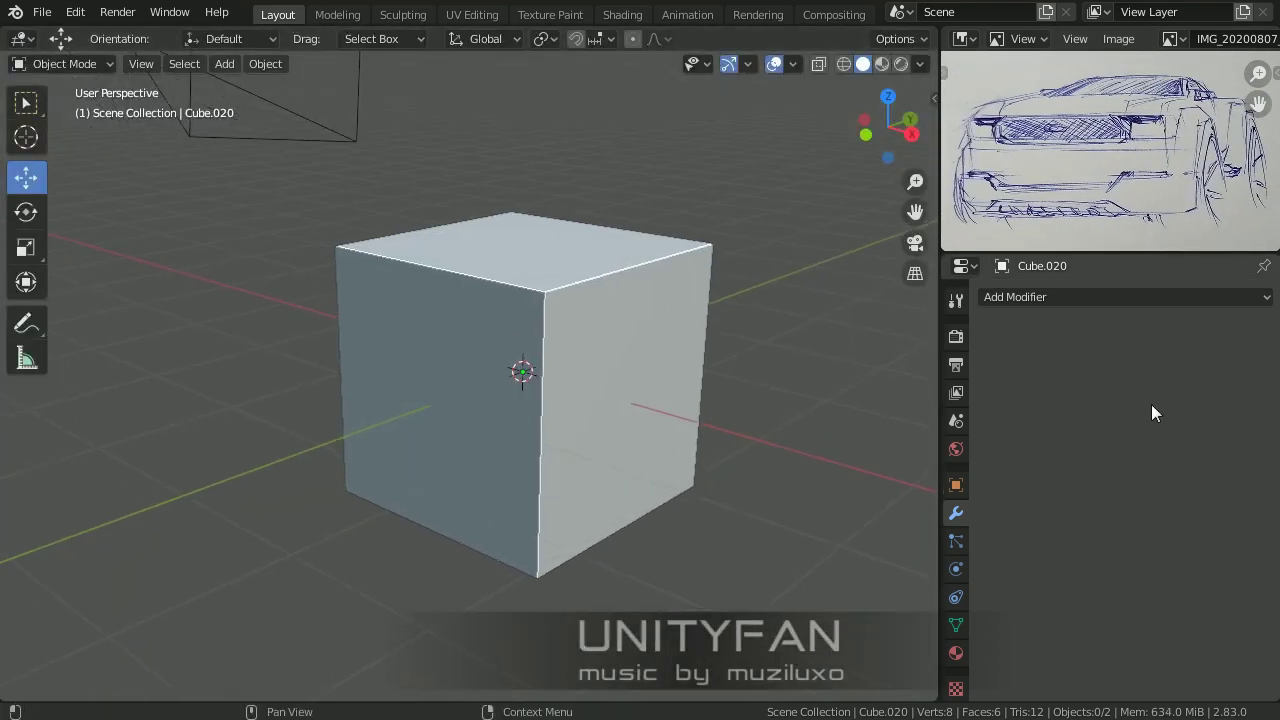
Step: Stretch the cube's geometry in Edit Mode into a long low box
left_click(624, 365)
key("Tab")
mouse_move(657, 366)
middle_mouse_down()
mouse_move(539, 385)
mouse_move(210, 387)
middle_mouse_up()
scroll(110, 333, "down", 2)
left_click(26, 177)
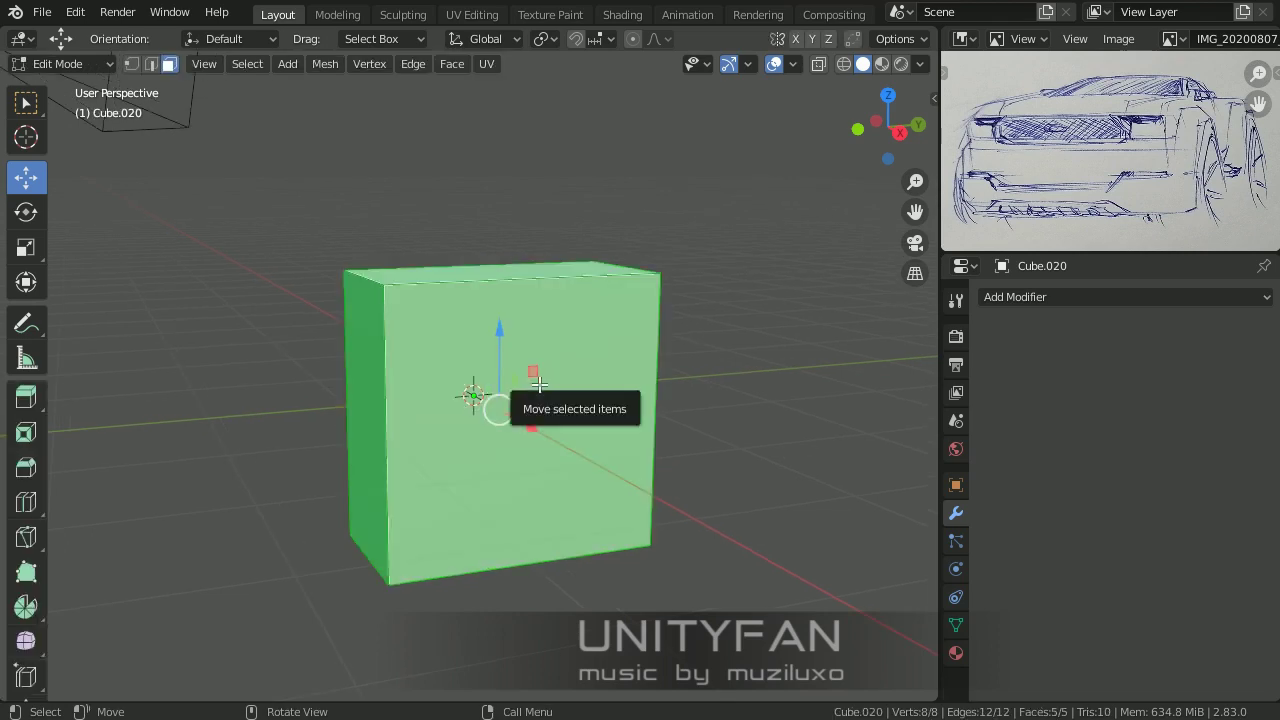
key("Tab")
scroll(229, 205, "down", 2)
left_click(229, 205)
Step: Add a Mirror modifier on the X axis to the box
left_click(519, 325)
scroll(519, 325, "up", 2)
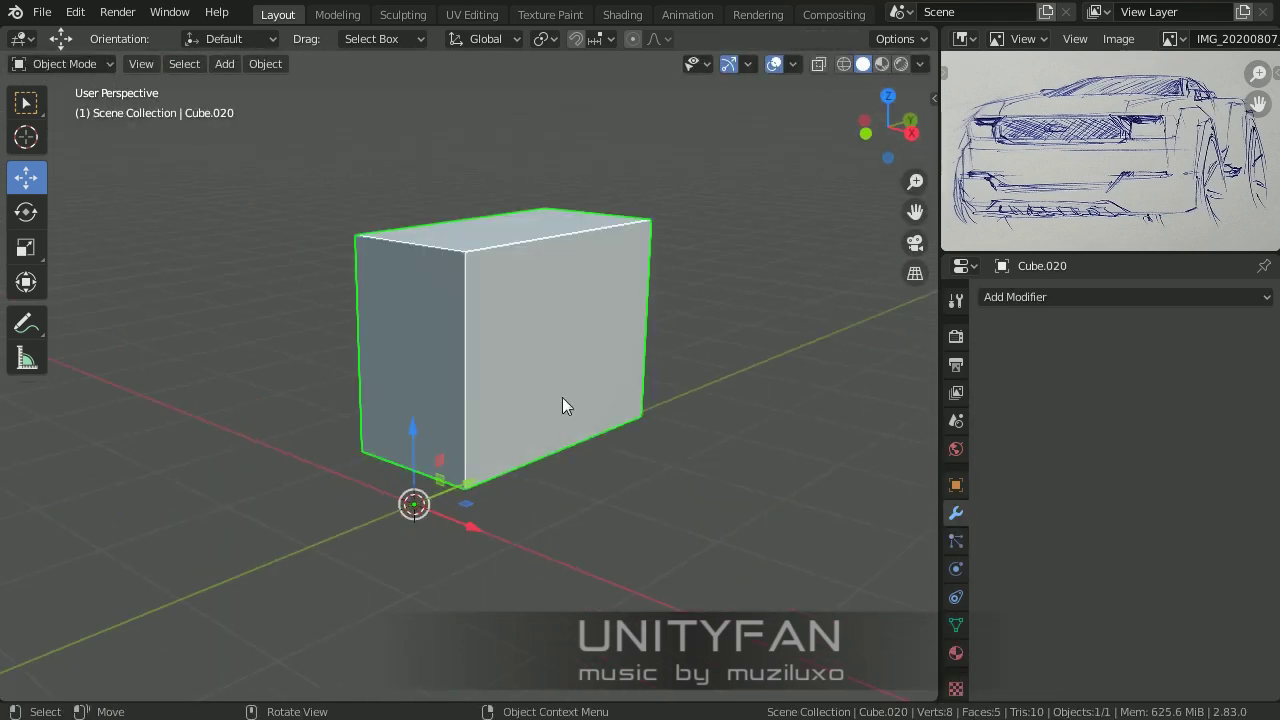
left_click(1020, 296)
left_click(881, 497)
mouse_move(580, 394)
middle_mouse_down()
mouse_move(803, 409)
mouse_move(705, 403)
mouse_move(722, 461)
mouse_move(723, 408)
middle_mouse_up()
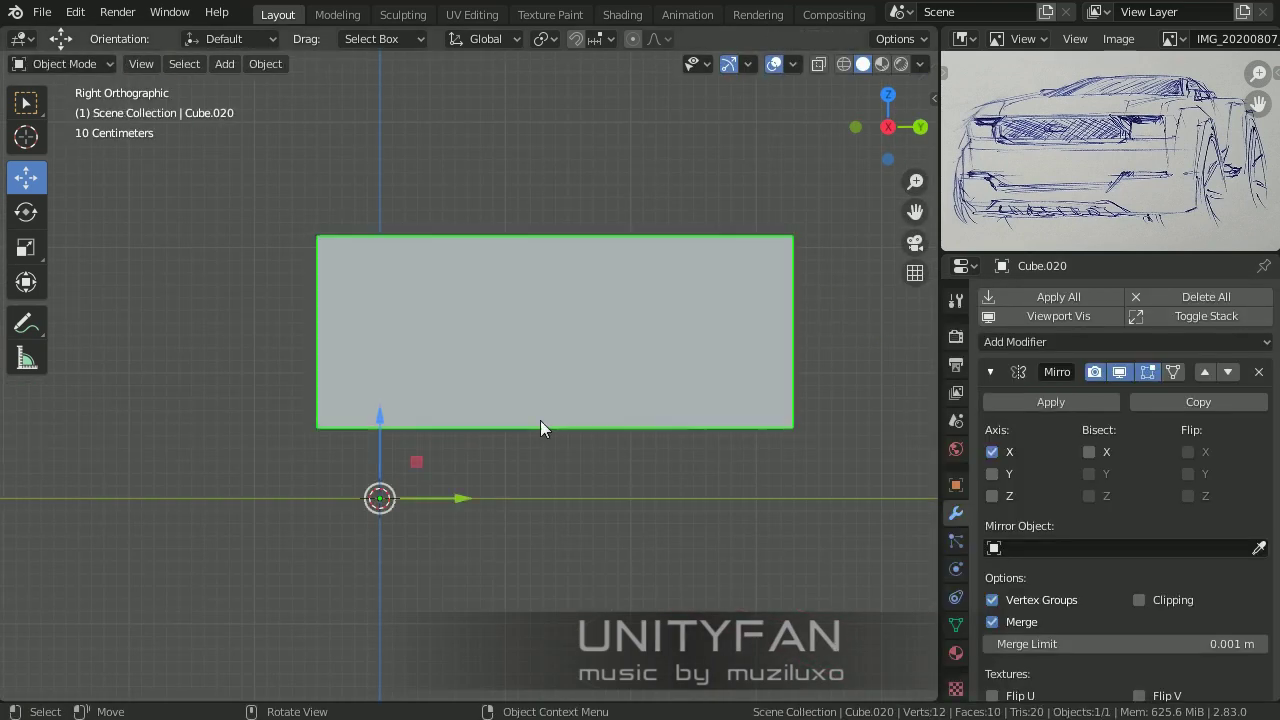
key("shift+a")
Step: Add a cylinder, rotate it 90°, then scale and move it into wheel position
left_click(632, 413)
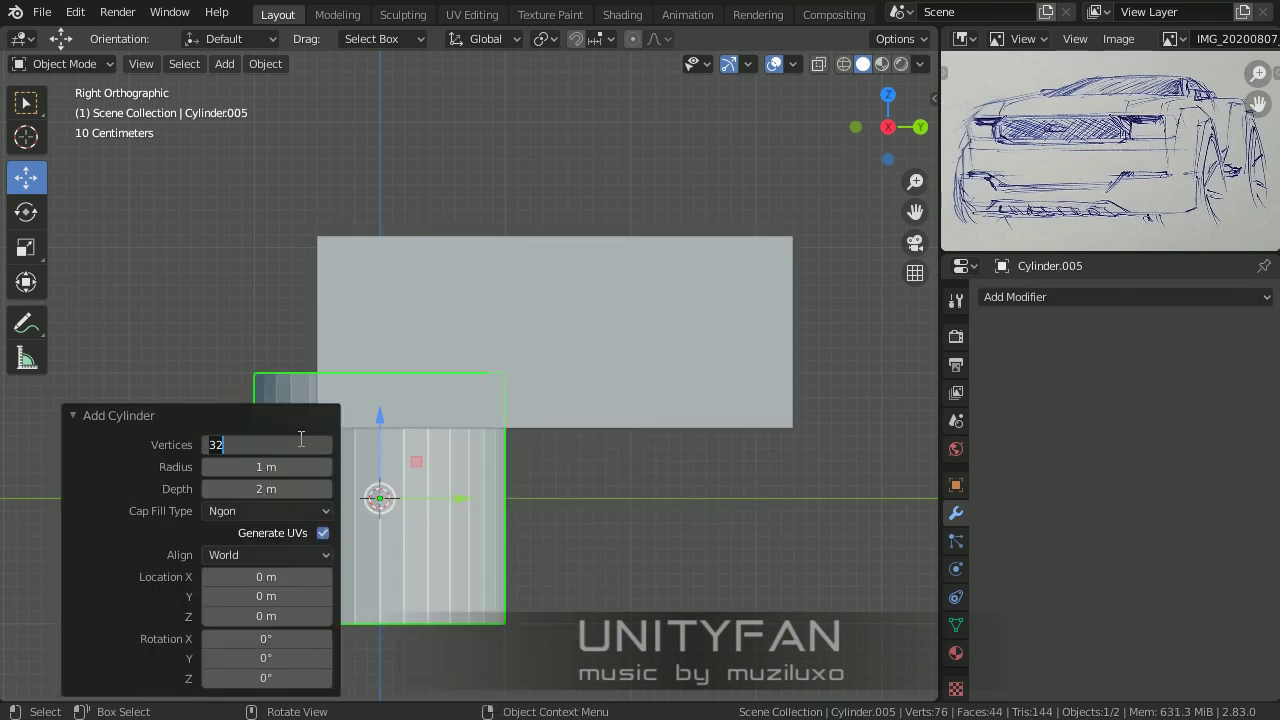
key("Tab")
key("KP_1")
type("r")
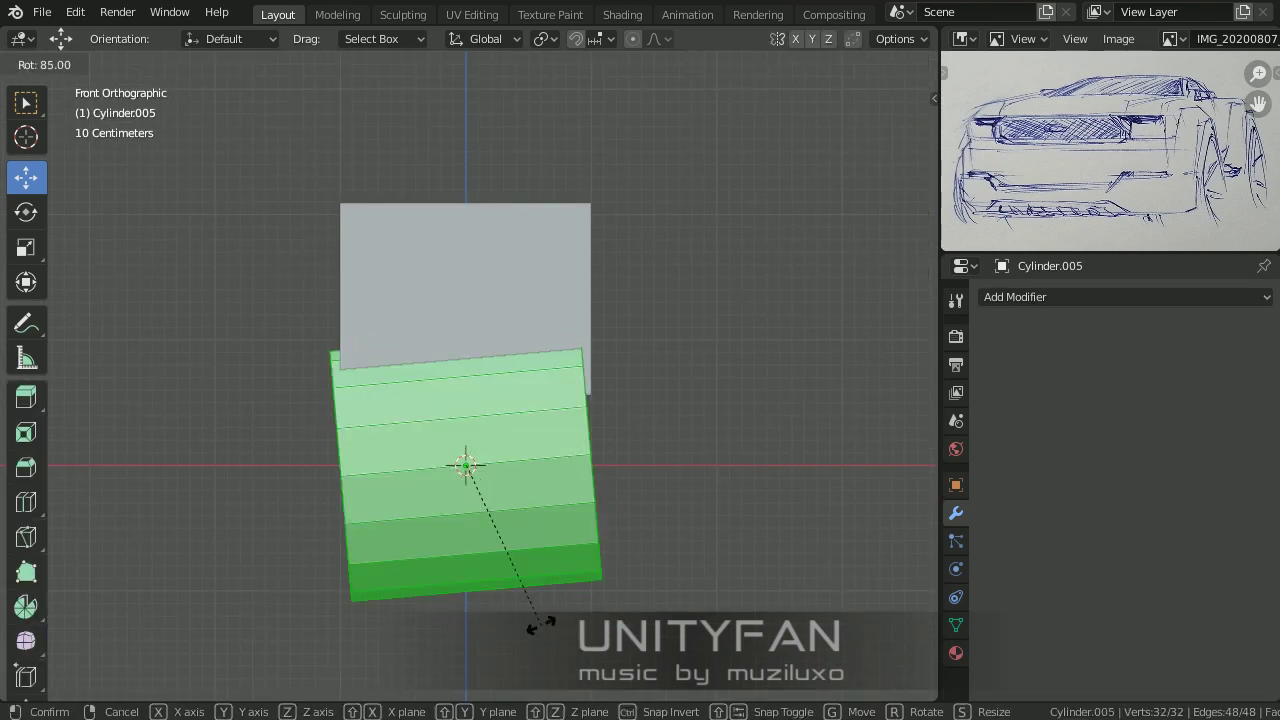
type("90")
key("Return")
left_click_drag(487, 440, 592, 360)
key("s")
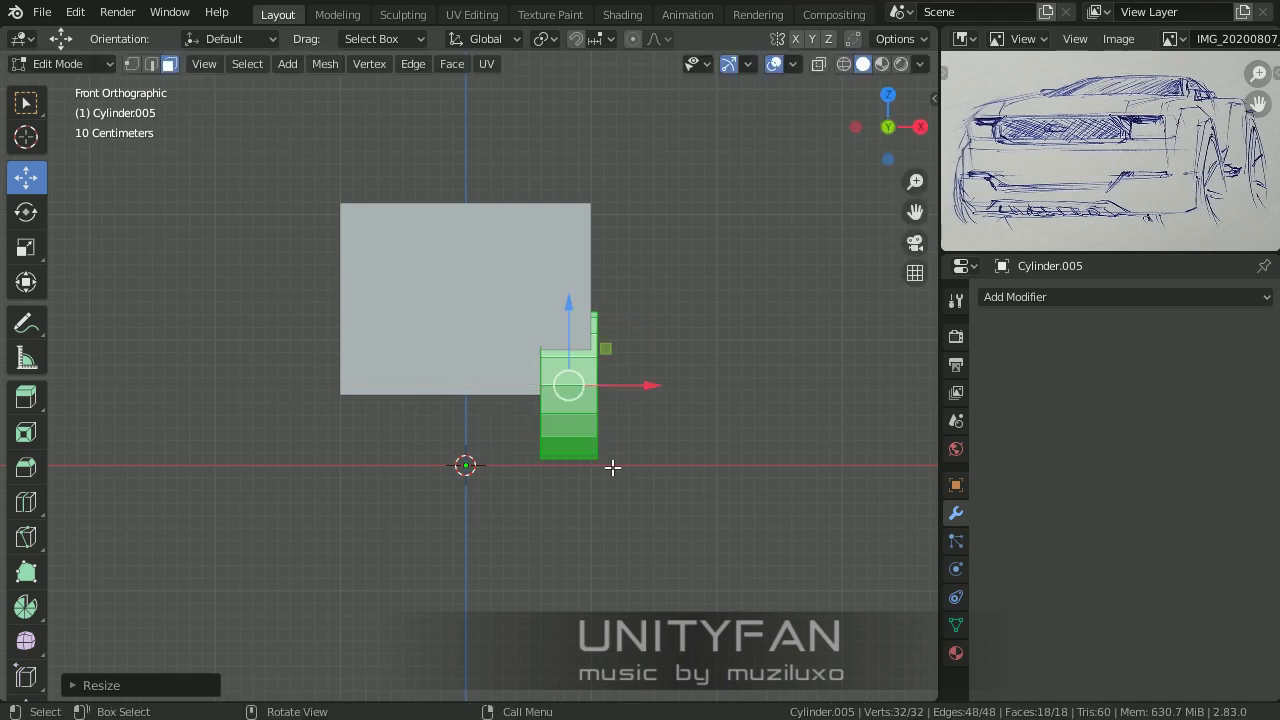
scroll(612, 467, "up", 2)
key("g")
Step: Inset the wheel's outer face and push the inner face in as a recessed hub
middle_click_drag(578, 342, 520, 443)
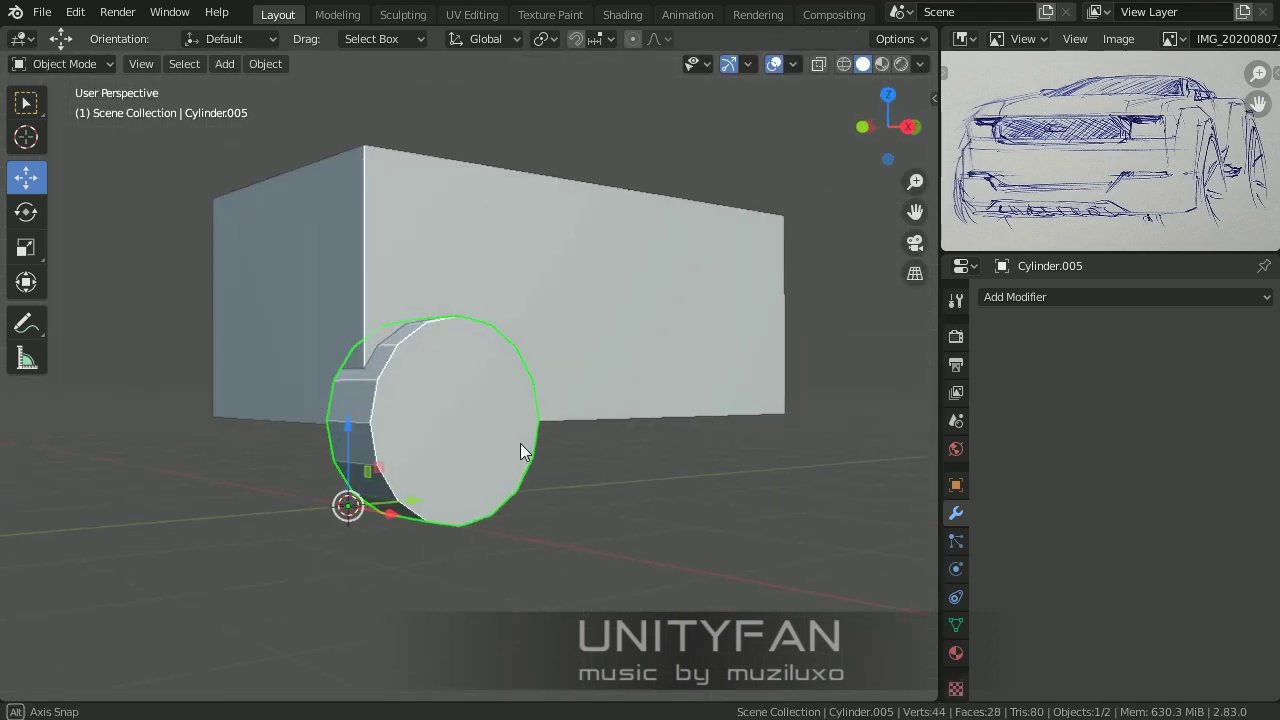
scroll(522, 459, "up", 2)
scroll(493, 455, "up", 2)
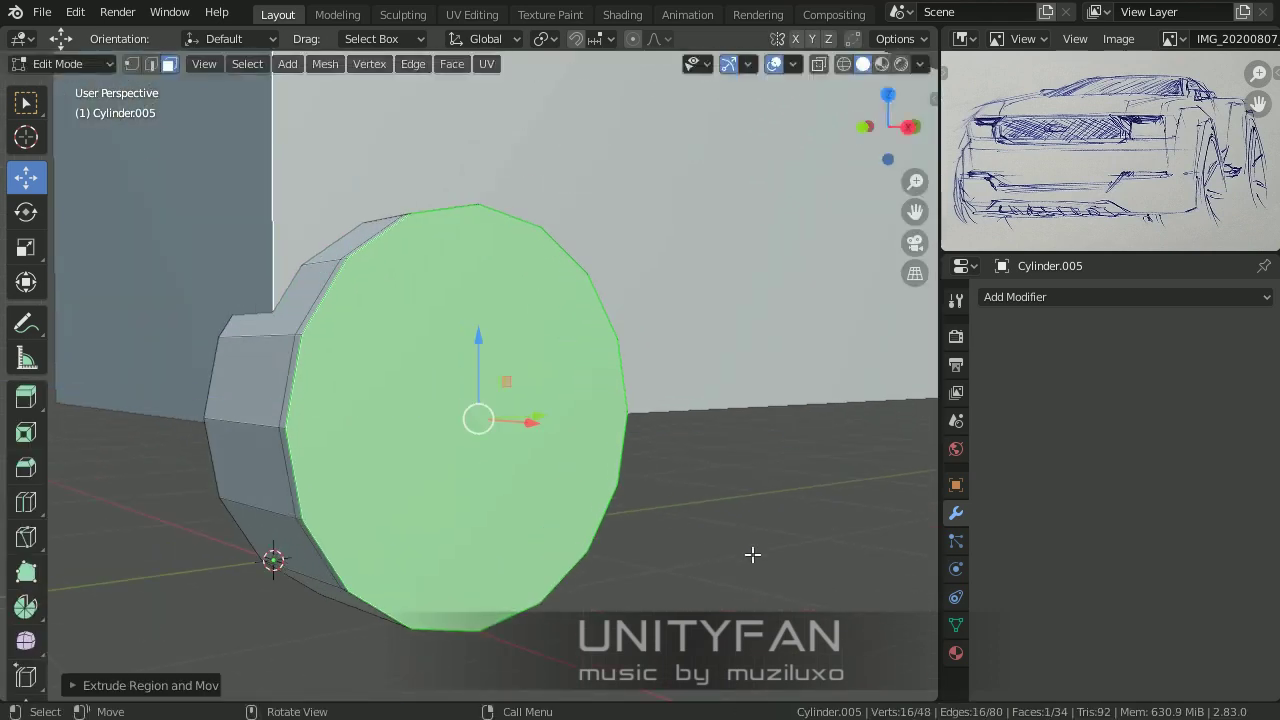
key("s")
left_click(600, 479)
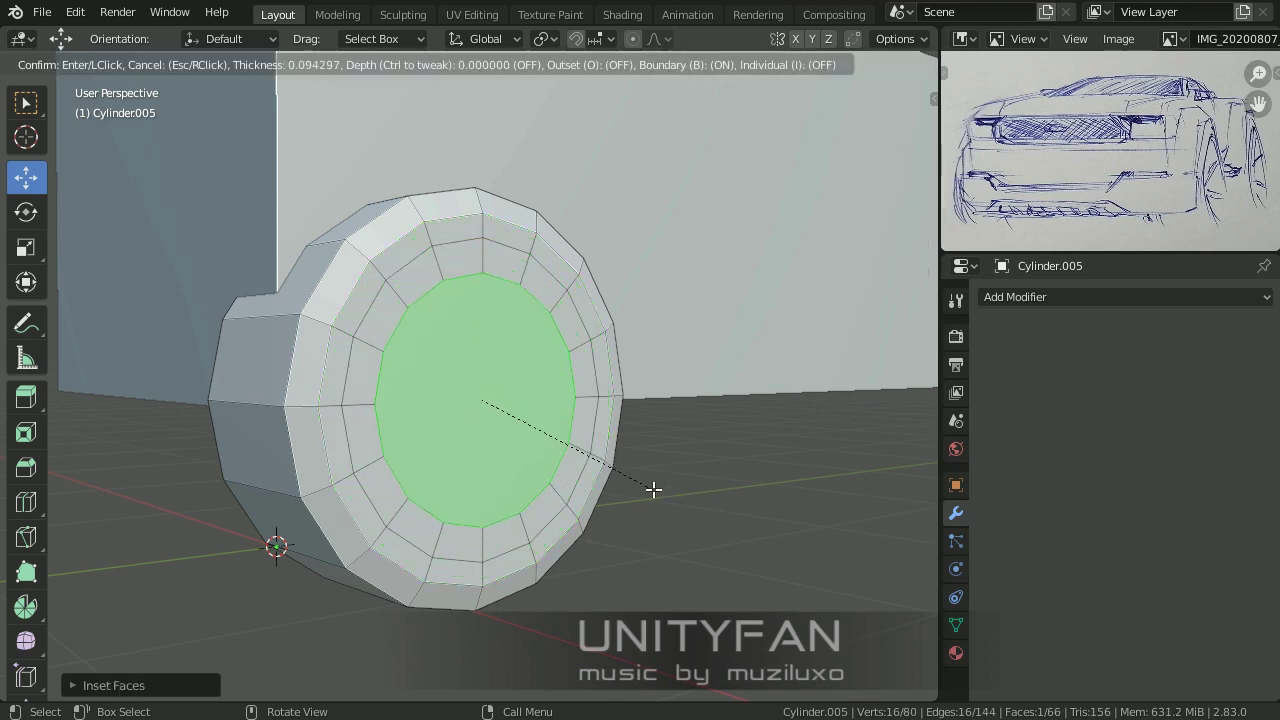
left_click(653, 489)
middle_click_drag(653, 489, 600, 470)
key("g")
left_click(580, 464)
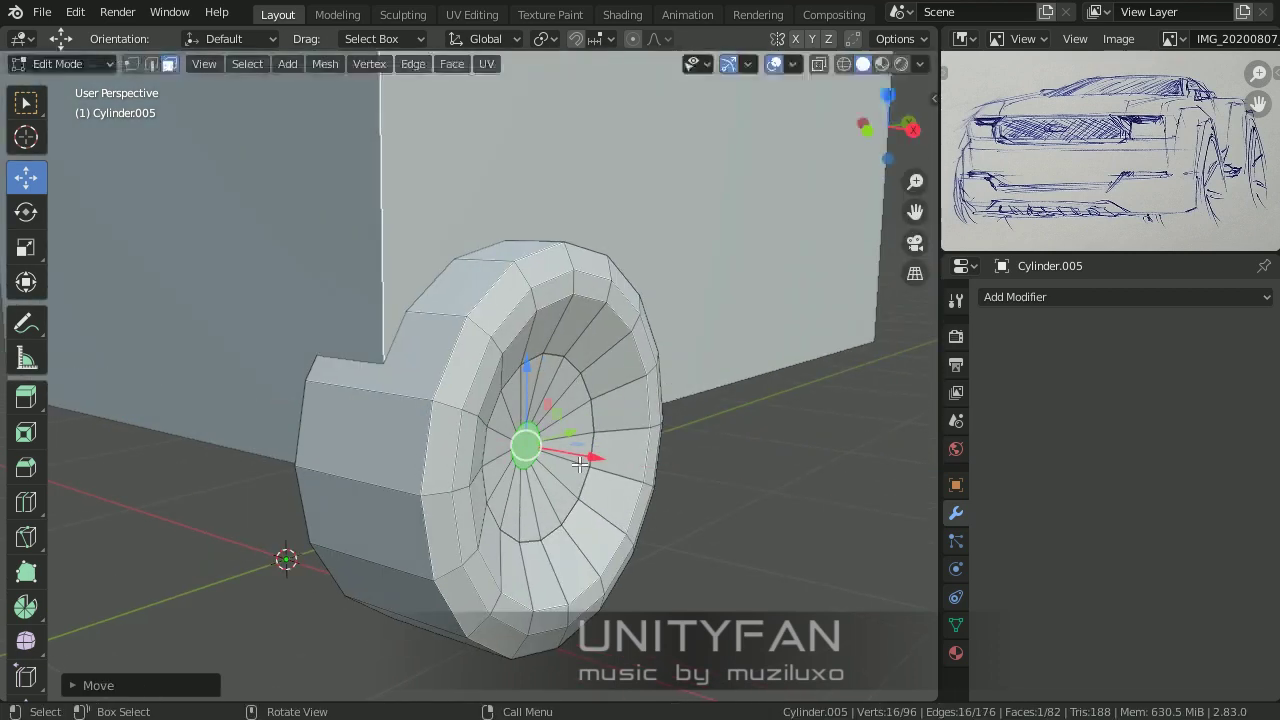
Step: Add a Mirror modifier to the wheel to copy it to the other side
key("Tab")
scroll(580, 464, "down", 3)
left_click(1125, 296)
left_click(712, 594)
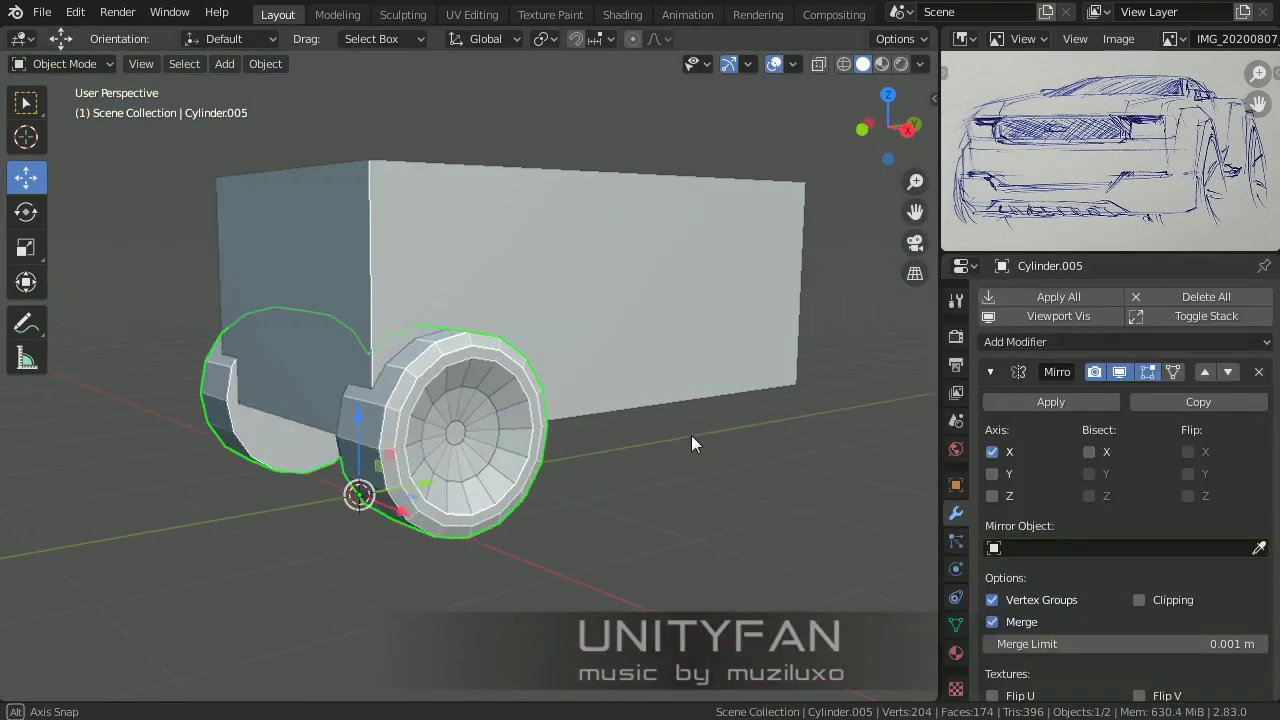
Step: Duplicate the wheel mesh along the body to the other end, giving four wheels
key("Tab")
mouse_move(691, 443)
middle_mouse_down()
mouse_move(650, 441)
mouse_move(654, 453)
middle_mouse_up()
scroll(650, 441, "up", 3)
key("Escape")
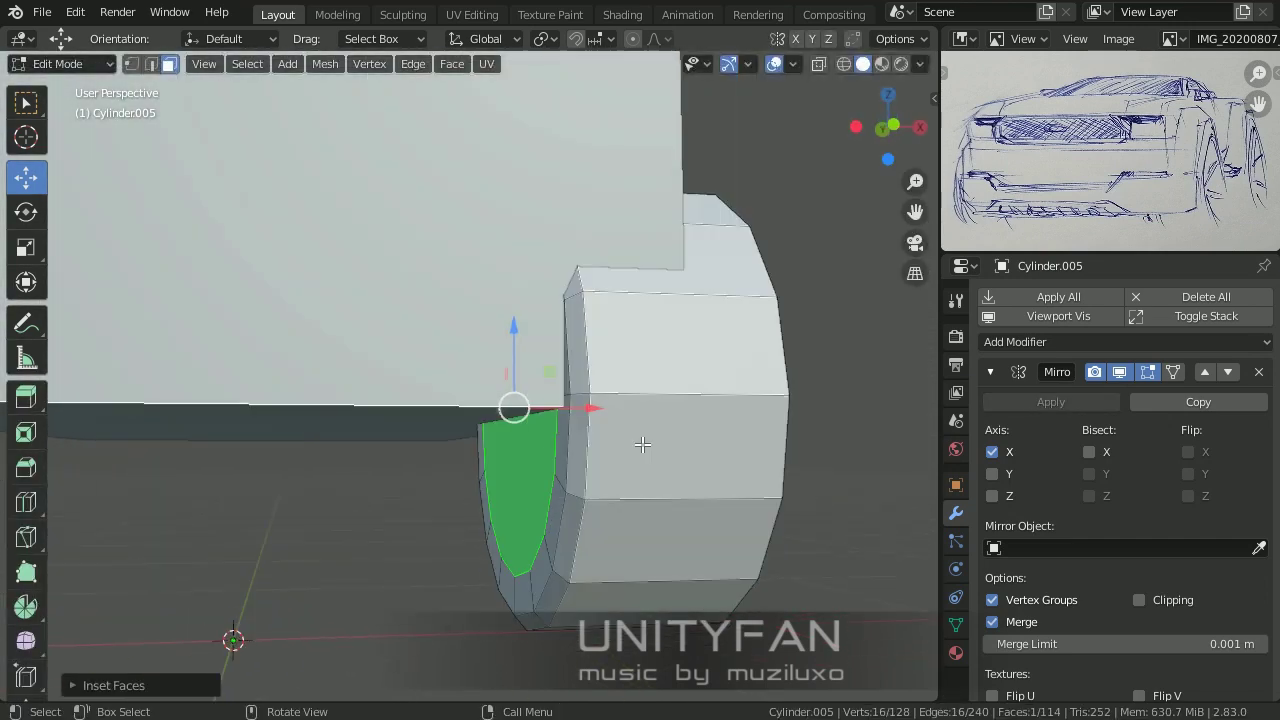
scroll(600, 414, "down", 3)
key("a")
middle_click_drag(560, 491, 433, 428)
key("g")
key("x")
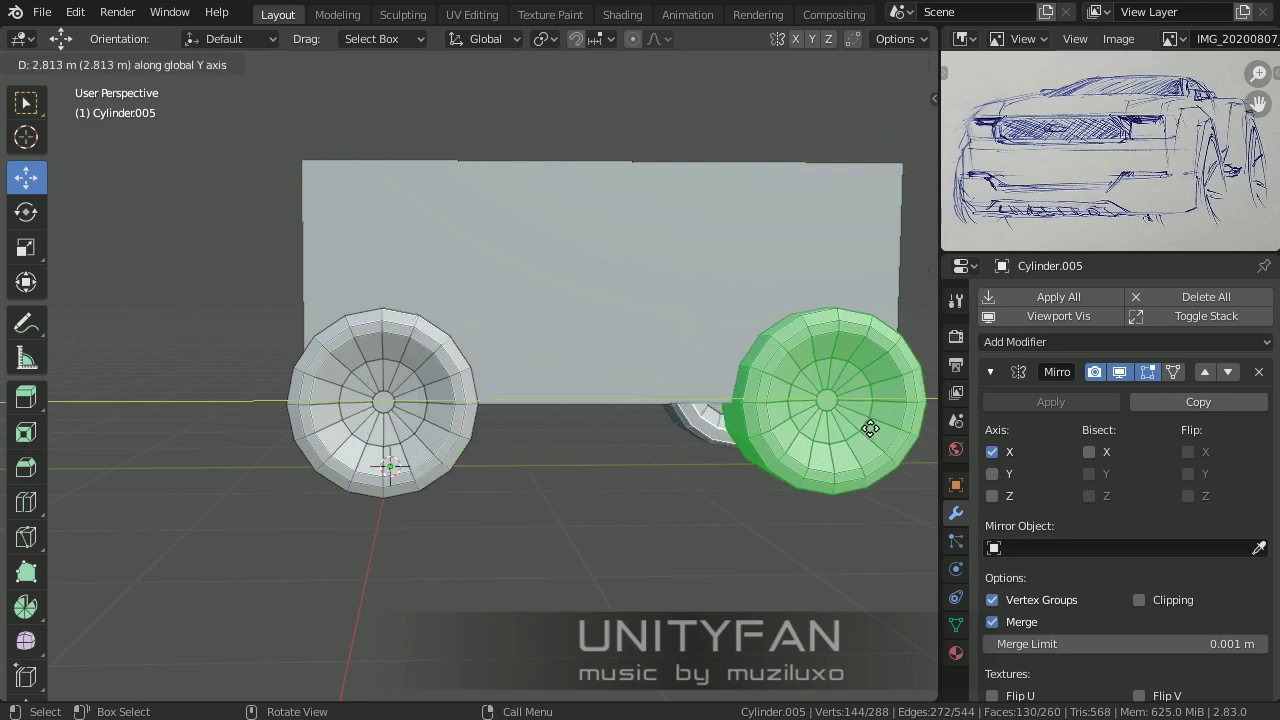
left_click(848, 342)
key("Tab")
mouse_move(848, 342)
middle_mouse_down()
mouse_move(631, 454)
mouse_move(670, 509)
middle_mouse_up()
Step: Lower the box body's top face in Edit Mode
left_click(585, 343)
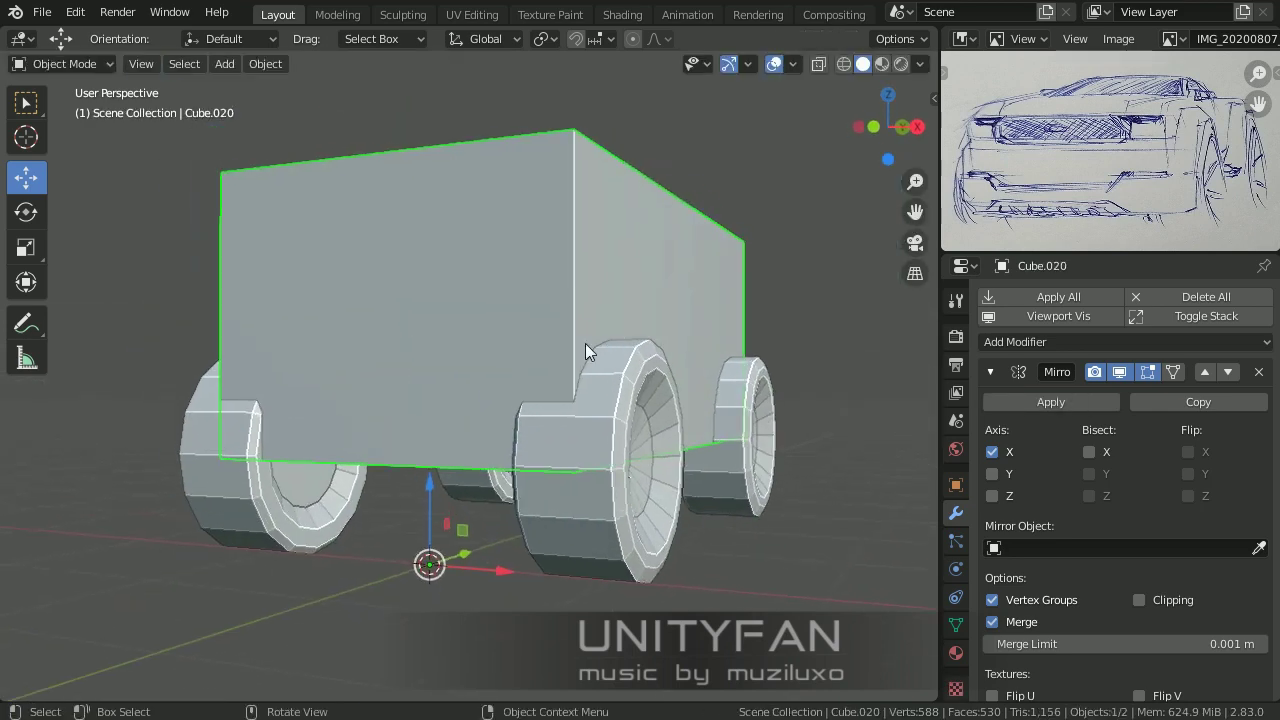
key("Tab")
middle_click_drag(586, 354, 606, 380)
left_click_drag(680, 257, 594, 271)
middle_click_drag(594, 271, 601, 324)
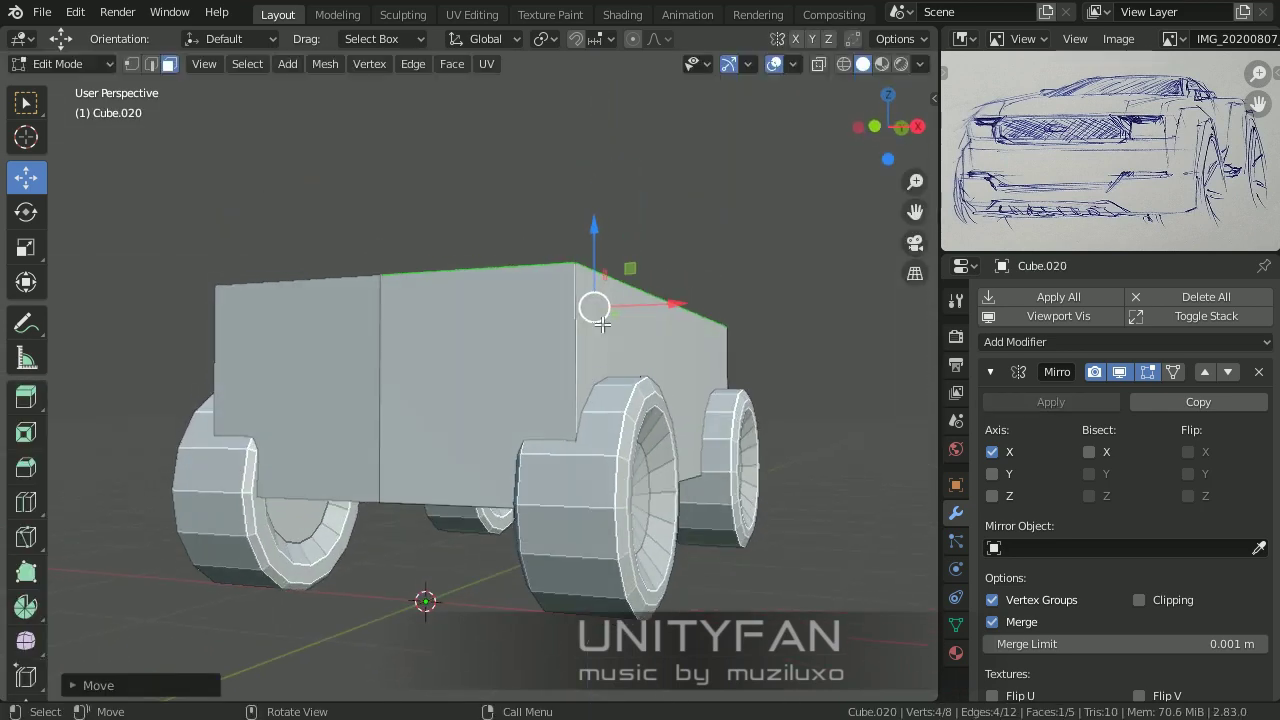
middle_click_drag(594, 277, 20, 492)
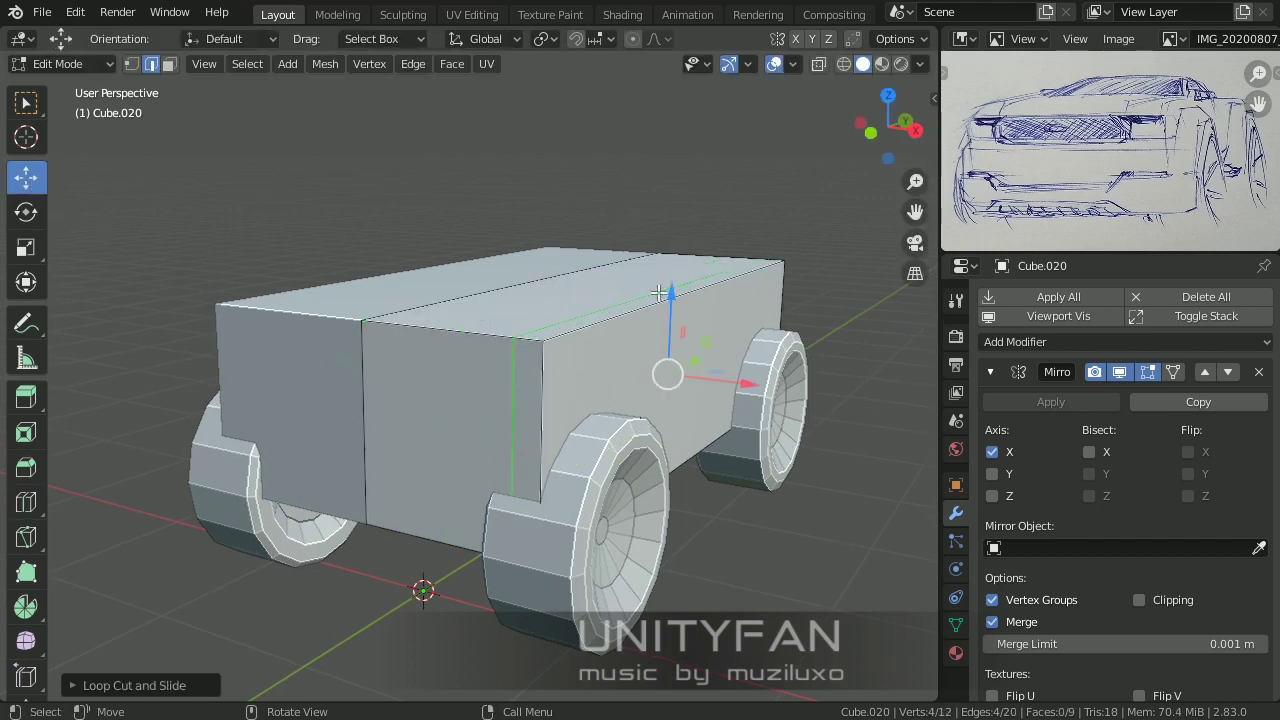
Step: Add a loop cut around the body and lower its top edge
middle_click_drag(659, 292, 700, 278)
left_click_drag(705, 280, 713, 319)
middle_click_drag(674, 330, 73, 505)
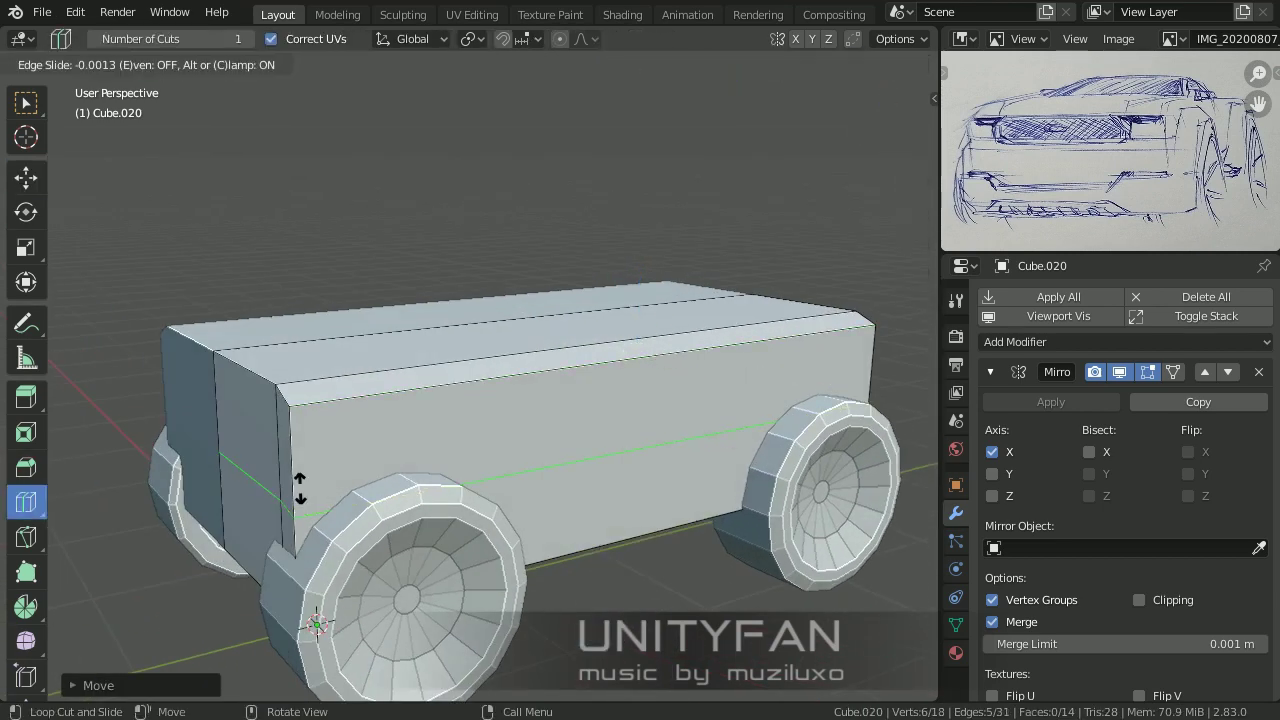
left_click(296, 500)
mouse_move(400, 450)
middle_mouse_down()
mouse_move(649, 501)
mouse_move(706, 469)
mouse_move(693, 451)
middle_mouse_up()
scroll(654, 527, "down", 5)
Step: Scale the selected edges and move the top faces along Z to form a side band
key("s")
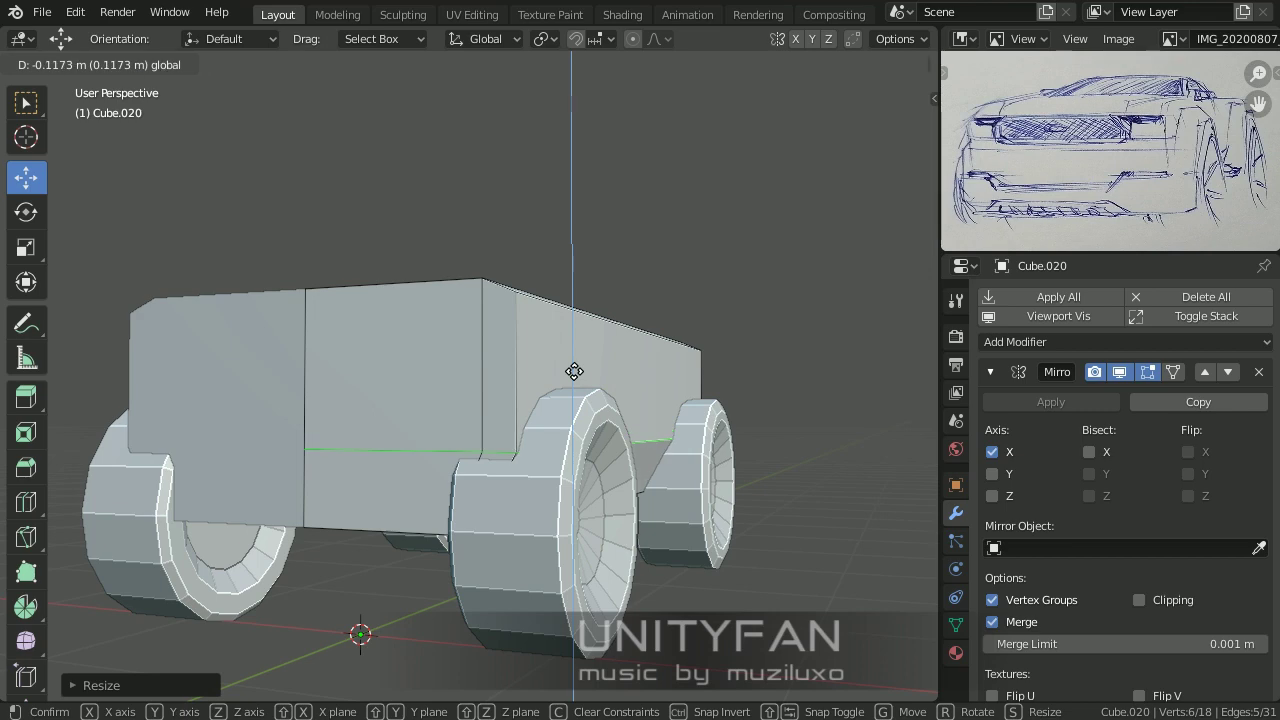
left_click(574, 371)
middle_click_drag(574, 371, 632, 340)
key("g")
key("z")
left_click(574, 300)
mouse_move(574, 300)
middle_mouse_down()
mouse_move(494, 470)
mouse_move(511, 416)
mouse_move(538, 395)
middle_mouse_up()
key("1")
Step: Knife-cut a slanted windshield edge across the top and raise it along Z
key("k")
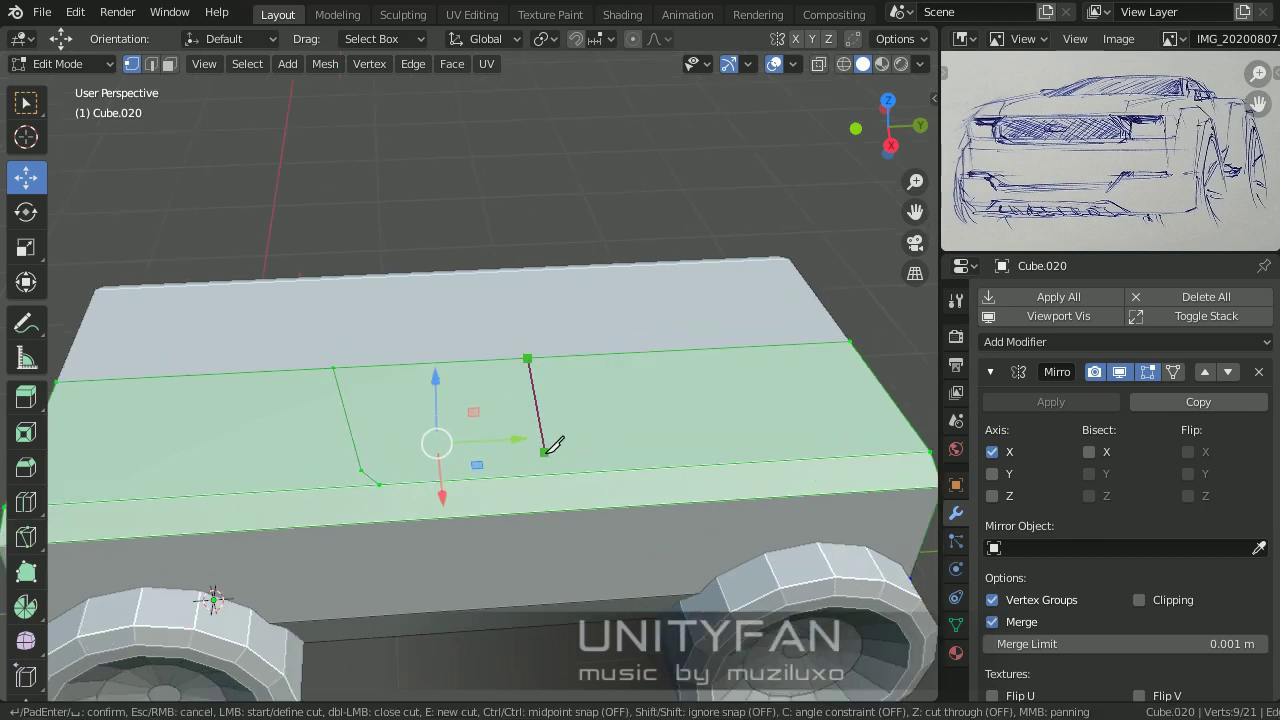
left_click(379, 484)
scroll(379, 484, "down", 3)
middle_click_drag(379, 484, 330, 378)
scroll(330, 378, "up", 3)
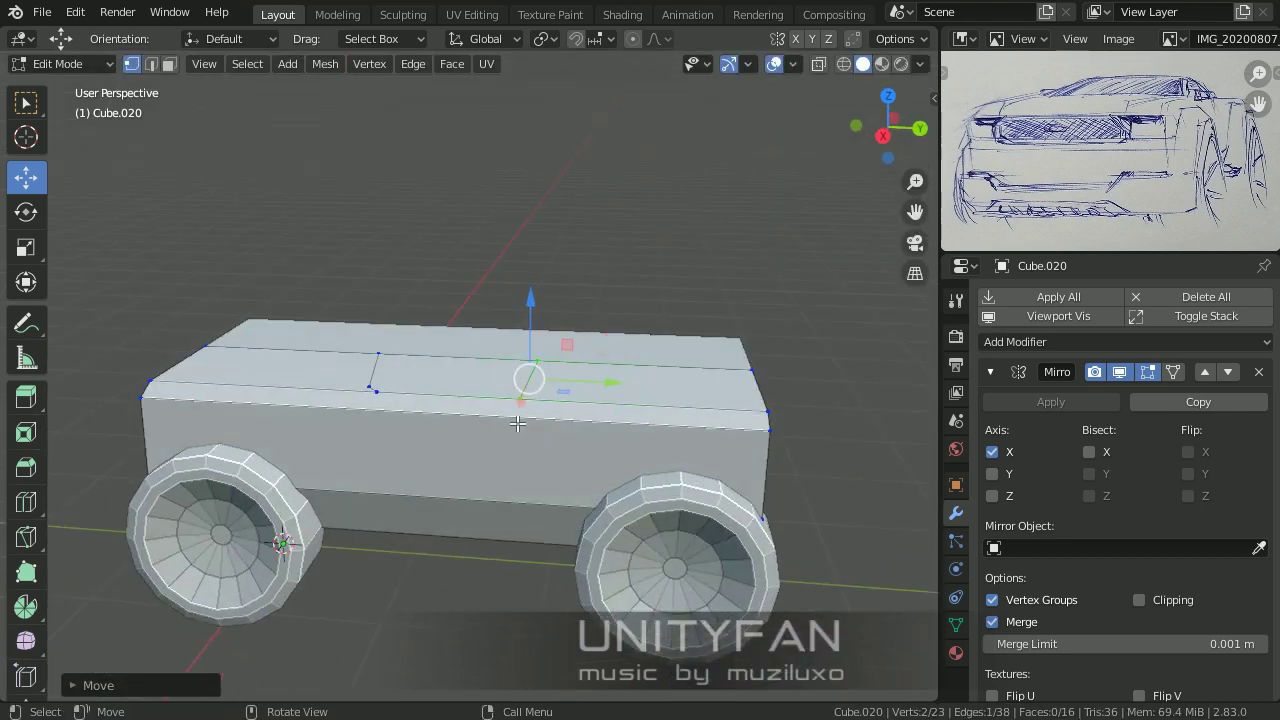
scroll(330, 378, "up", 2)
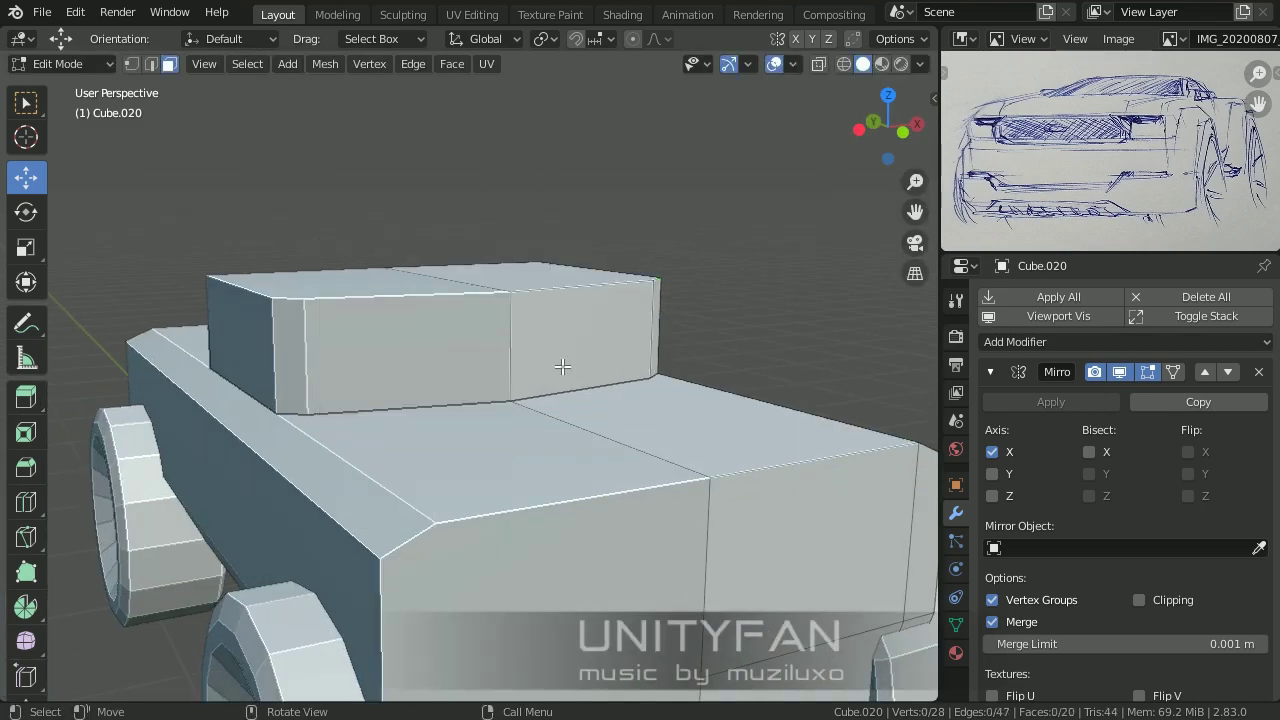
mouse_move(563, 367)
middle_mouse_down()
mouse_move(430, 290)
mouse_move(565, 284)
middle_mouse_up()
left_click(443, 278)
key("g")
key("z")
left_click(491, 220)
mouse_move(491, 220)
middle_mouse_down()
mouse_move(681, 403)
mouse_move(446, 447)
mouse_move(600, 290)
middle_mouse_up()
Step: Move the cabin corner vertices to shape a sloped, wedge-like cabin
key("1")
left_click_drag(600, 245, 634, 258)
scroll(634, 300, "down", 2)
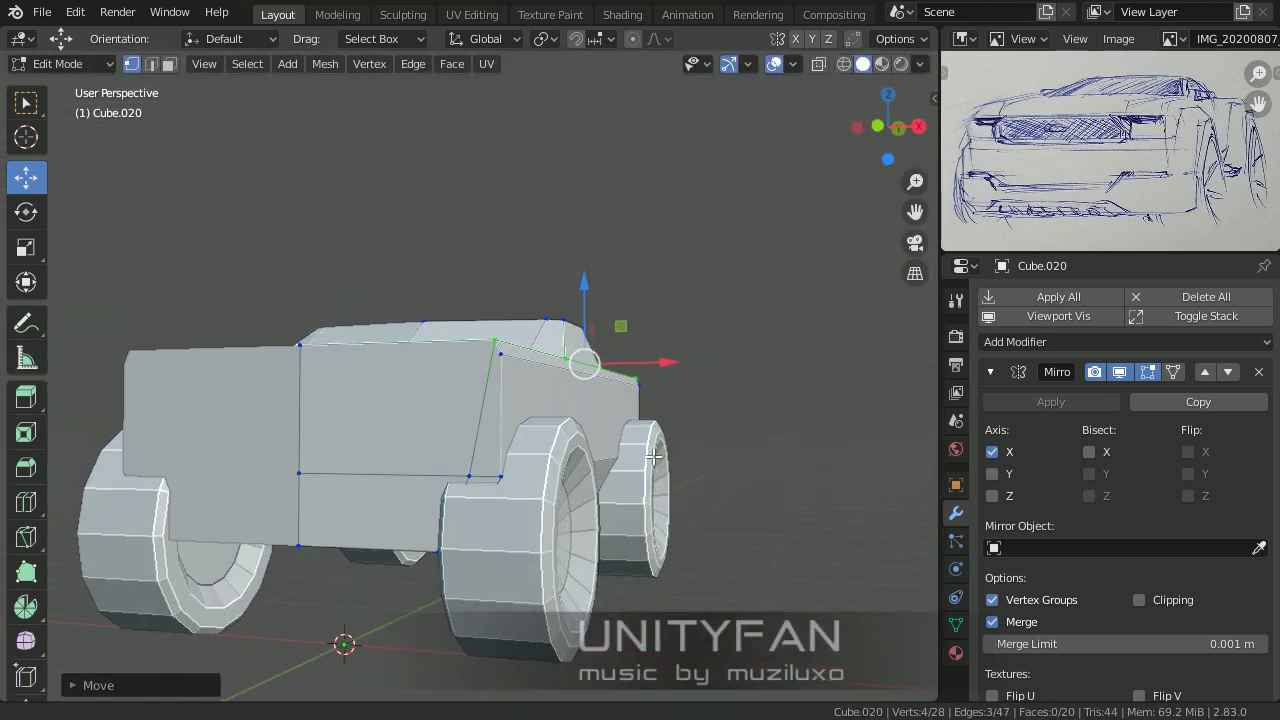
scroll(643, 349, "up", 3)
left_click(644, 349)
middle_click_drag(644, 349, 679, 377)
left_click(597, 376, "shift")
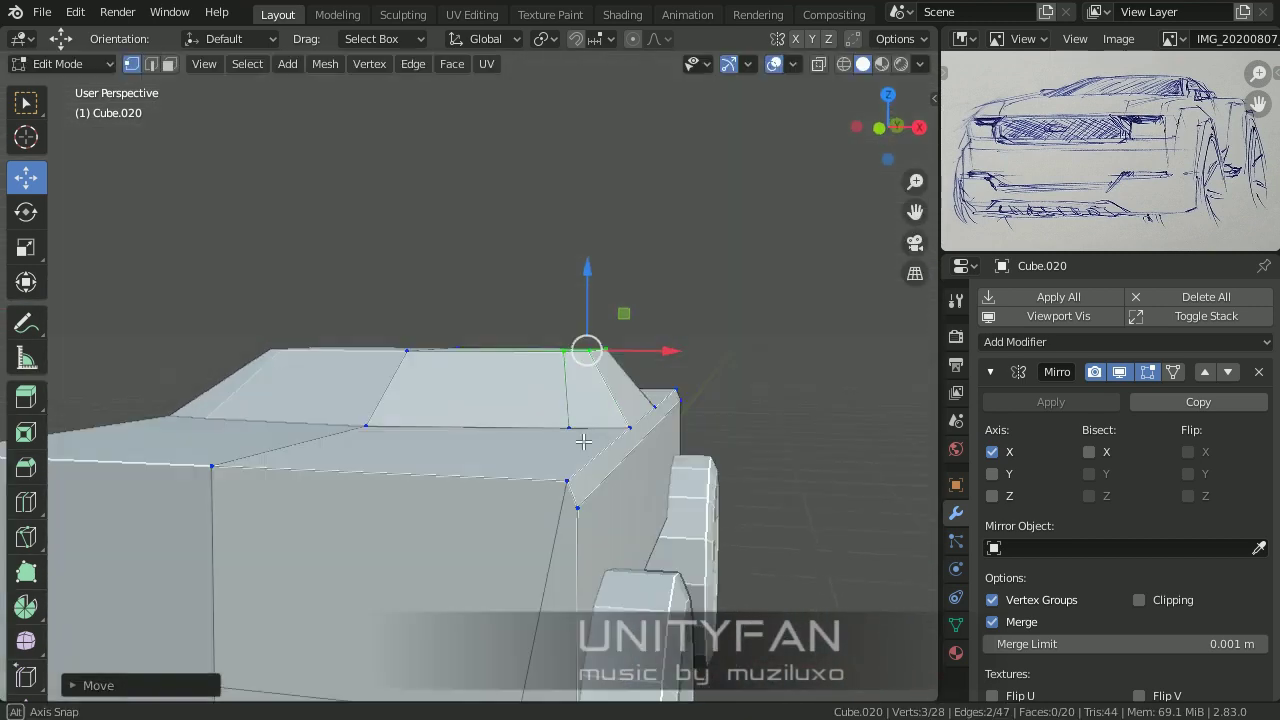
scroll(580, 357, "down", 3)
mouse_move(580, 357)
middle_mouse_down()
mouse_move(601, 521)
mouse_move(354, 447)
mouse_move(453, 427)
mouse_move(465, 410)
middle_mouse_up()
left_click(390, 419)
scroll(440, 425, "up", 2)
Step: Knife-cut a new edge from the roof-edge vertex down to the cabin's lower edge
key("k")
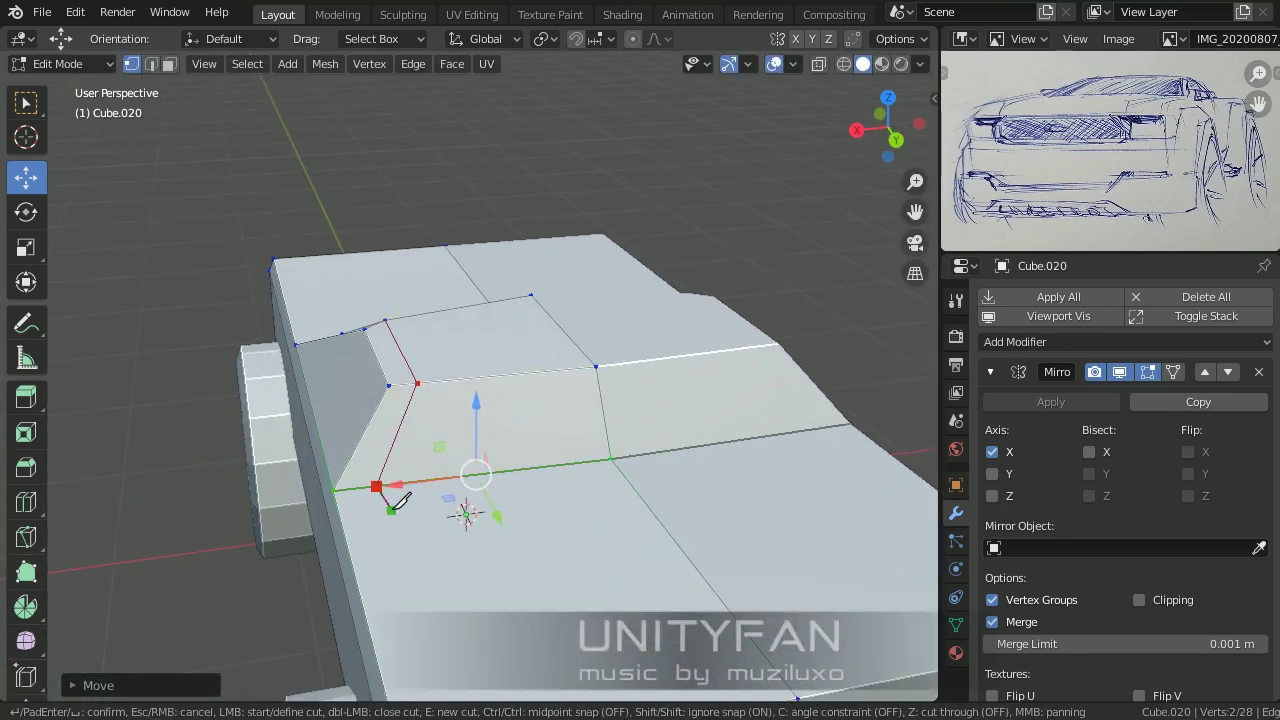
middle_click_drag(400, 500, 411, 222, "shift")
left_click(473, 355)
left_click(479, 578)
key("Return")
key("3")
middle_click_drag(479, 578, 584, 397)
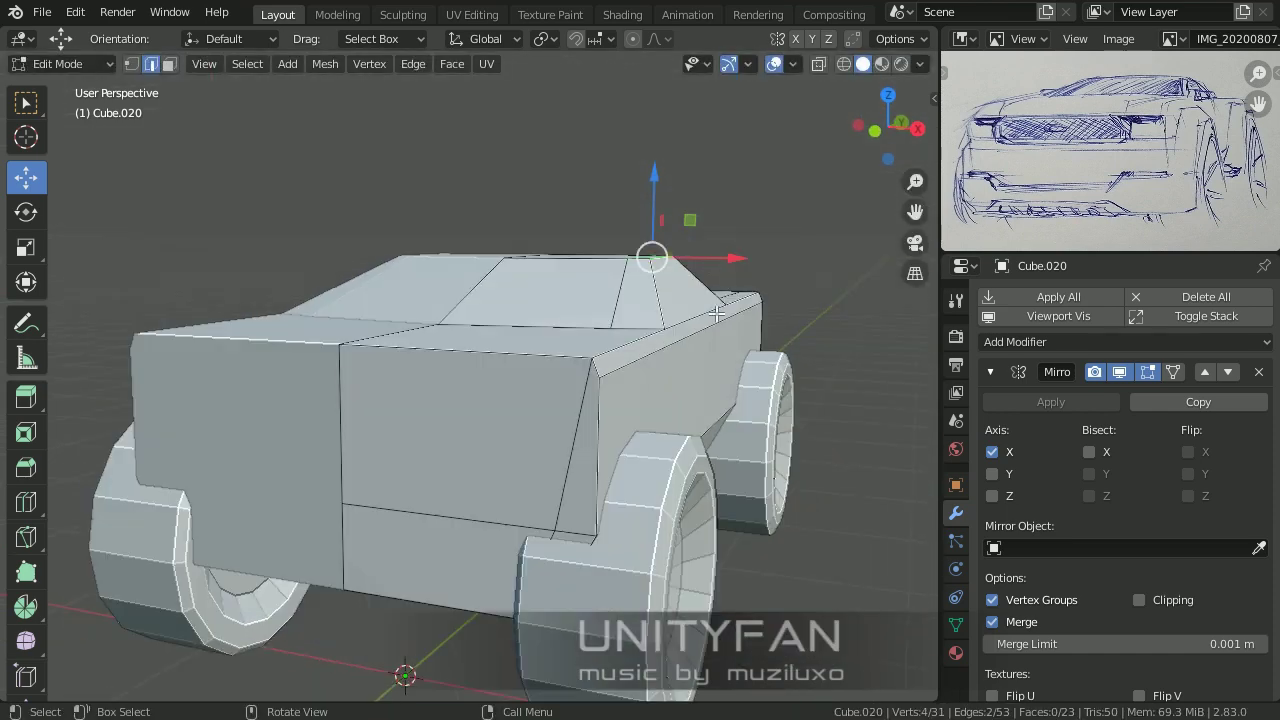
Step: Switch the viewport to wireframe shading with vertex selection
scroll(659, 367, "down", 8)
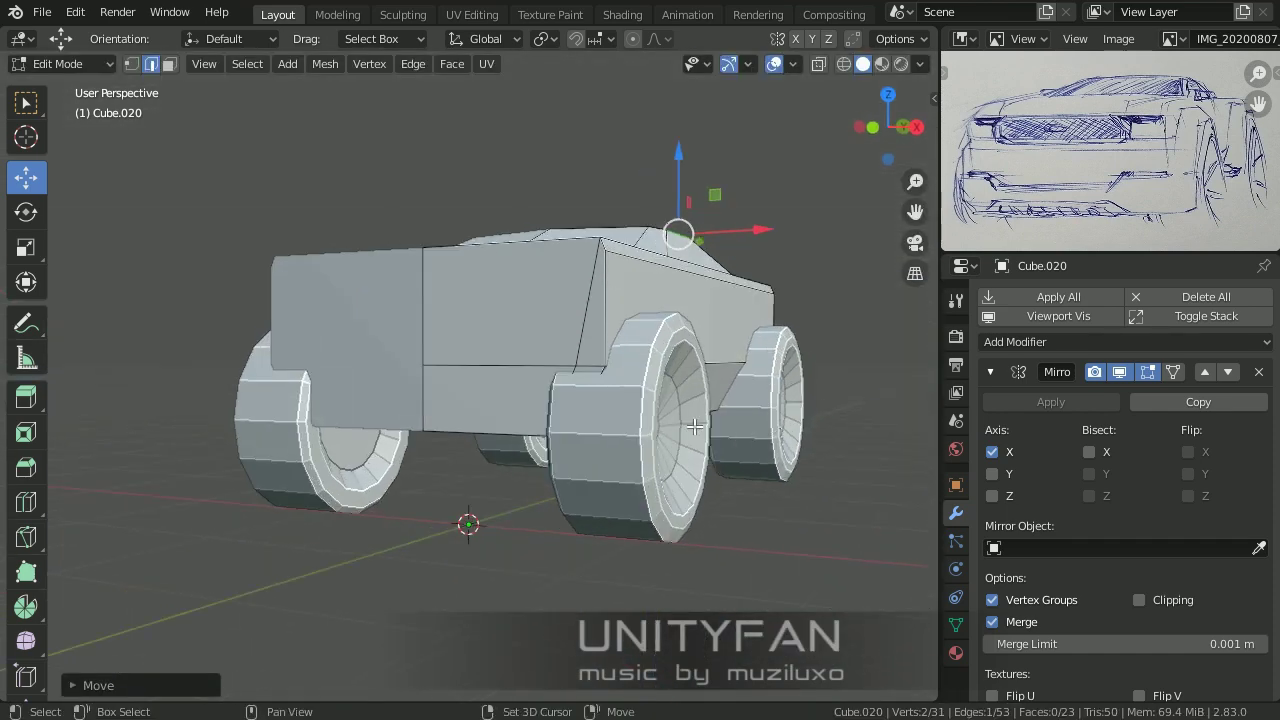
mouse_move(680, 440)
middle_mouse_down()
mouse_move(720, 485)
mouse_move(610, 451)
middle_mouse_up()
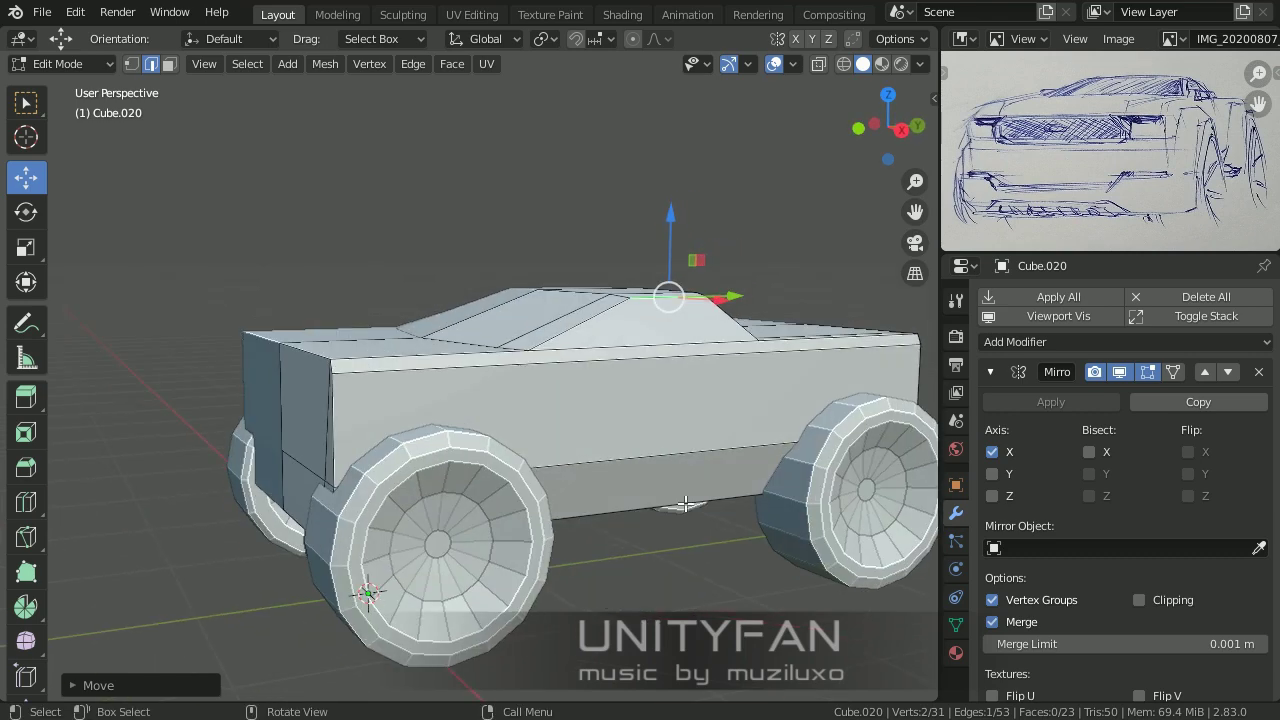
scroll(610, 451, "up", 3)
key("1")
key("z")
left_click(447, 453)
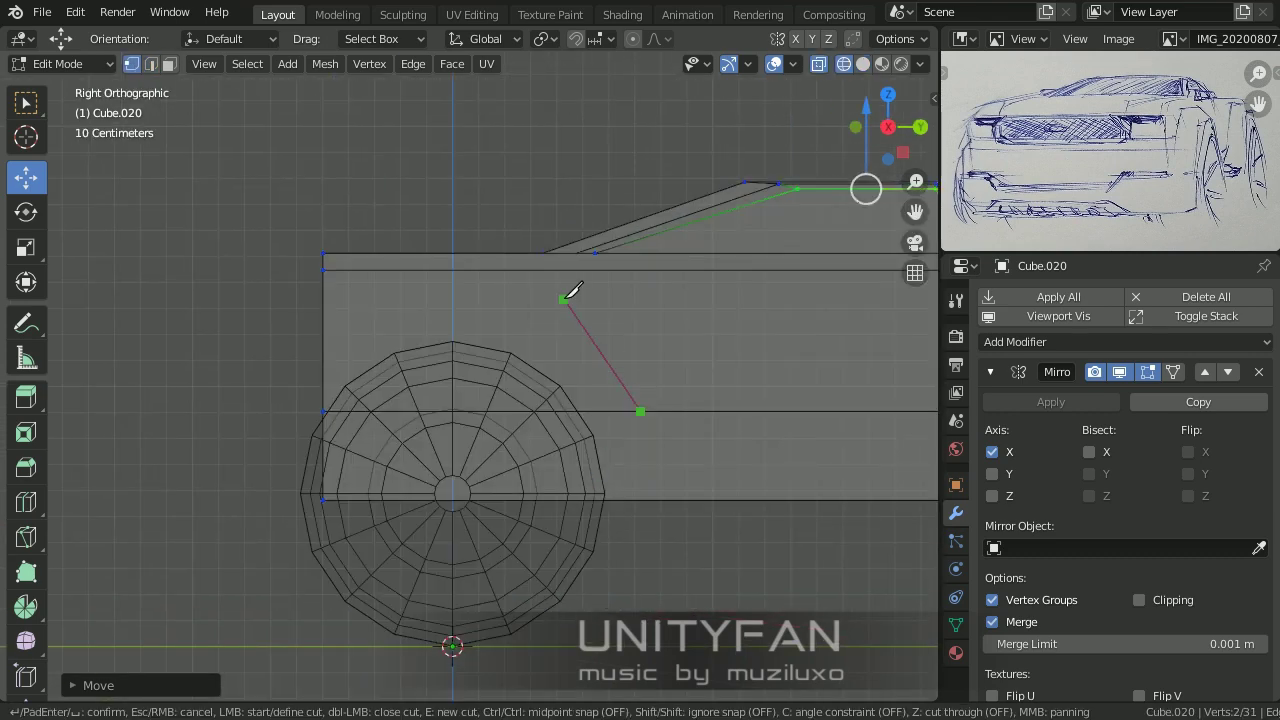
Step: Confirm the side cut and return to solid shading in the side view
key("Return")
mouse_move(335, 397)
middle_mouse_down()
mouse_move(386, 420)
mouse_move(440, 409)
mouse_move(488, 438)
mouse_move(473, 403)
middle_mouse_up()
key("shift+z")
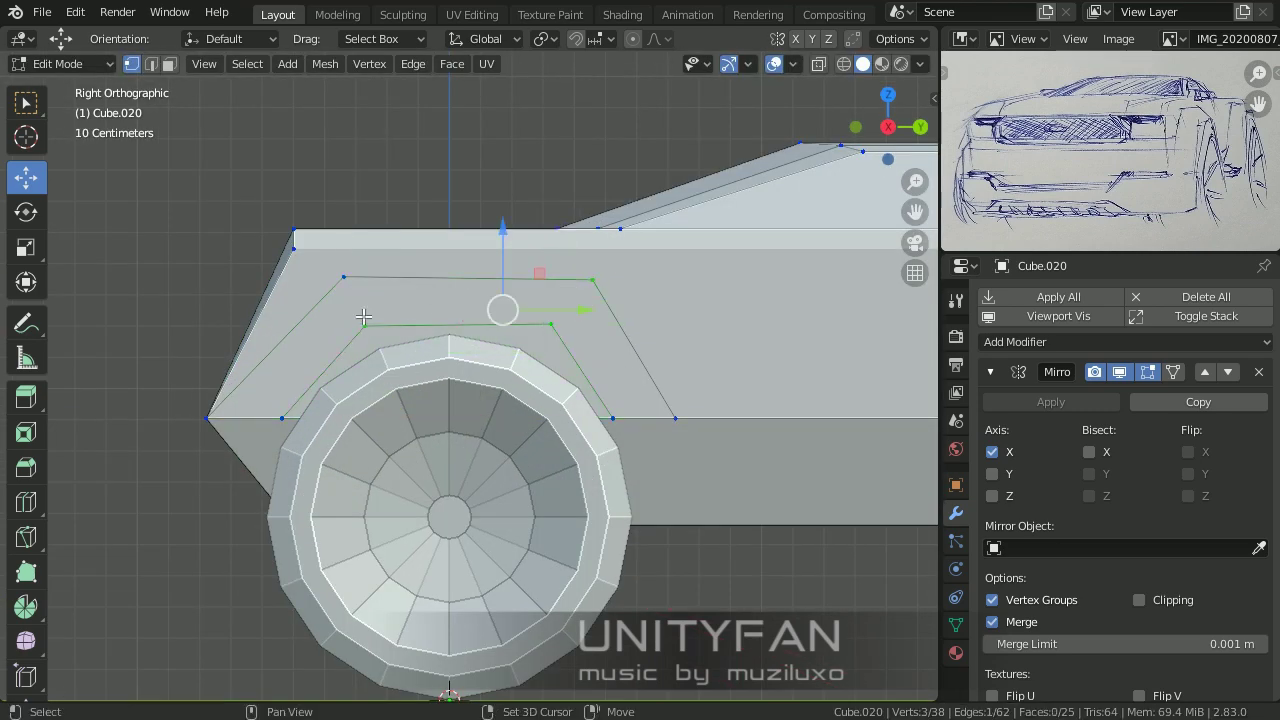
mouse_move(353, 281)
middle_mouse_down()
mouse_move(160, 63)
mouse_move(171, 114)
mouse_move(165, 81)
middle_mouse_up()
Step: Knife-cut the front wheel arch outline down to the bottom edge and shift the new edges
key("k")
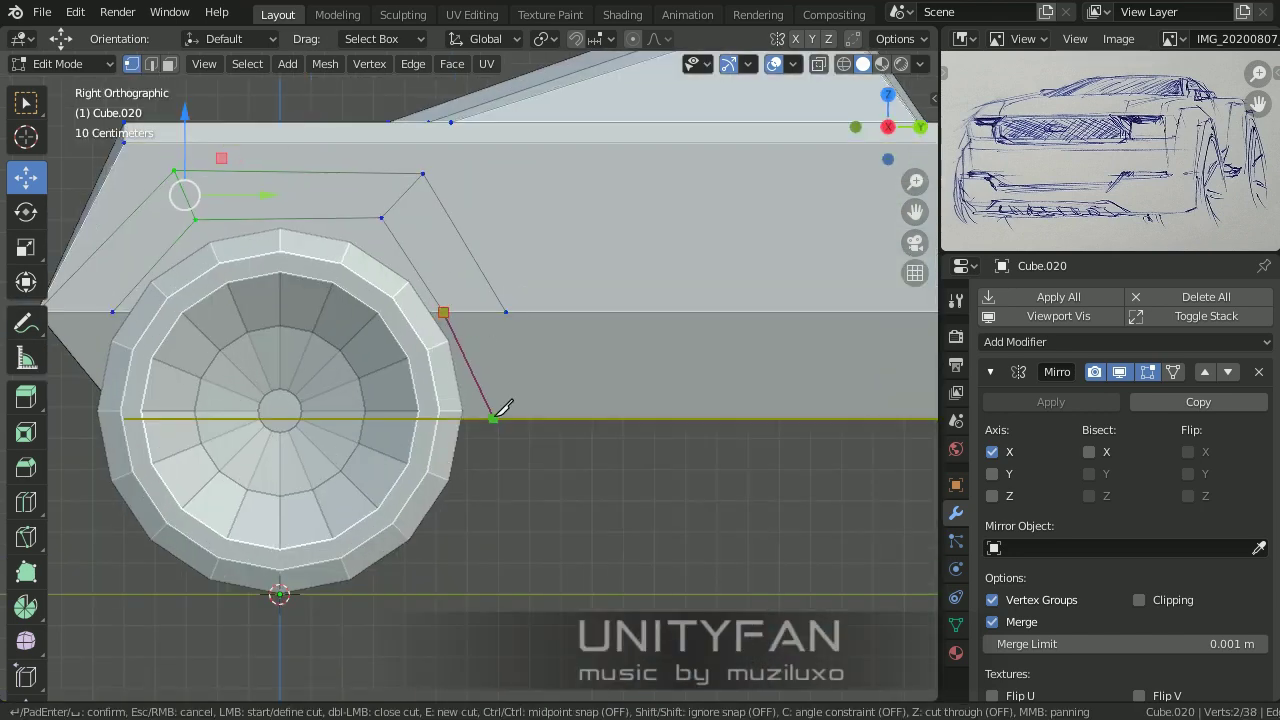
left_click(493, 418)
key("Return")
mouse_move(533, 397)
middle_mouse_down("shift")
mouse_move(507, 363)
mouse_move(591, 363)
mouse_move(520, 643)
mouse_move(464, 383)
mouse_move(451, 606)
mouse_move(400, 583)
mouse_move(329, 398)
mouse_move(665, 395)
mouse_move(749, 461)
mouse_move(780, 466)
mouse_move(700, 514)
mouse_move(748, 449)
mouse_move(507, 455)
mouse_move(603, 429)
middle_mouse_up("shift")
left_click(517, 385)
key("Return")
key("g")
scroll(334, 397, "down", 2)
key("Tab")
key("Tab")
key("Tab")
key("Tab")
Step: Select and grow the arch vertices, then pick a single body vertex in right view
key("z")
left_click(463, 429)
left_click(131, 63)
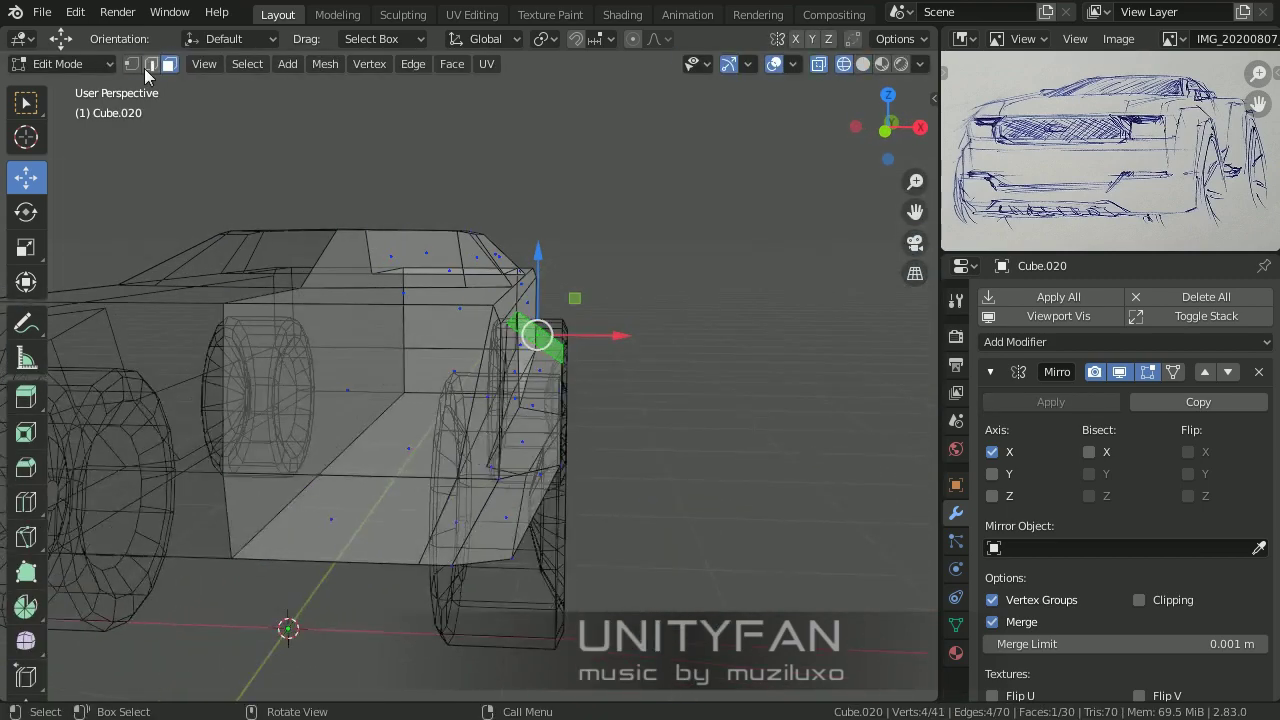
key("ctrl+KP_Add")
mouse_move(300, 430)
middle_mouse_down()
mouse_move(338, 455)
mouse_move(569, 443)
mouse_move(580, 414)
mouse_move(649, 351)
mouse_move(696, 421)
mouse_move(737, 372)
mouse_move(634, 537)
mouse_move(703, 514)
mouse_move(542, 436)
mouse_move(450, 500)
middle_mouse_up()
key("ctrl+KP_Add")
key("z")
key("alt+a")
left_click(744, 387)
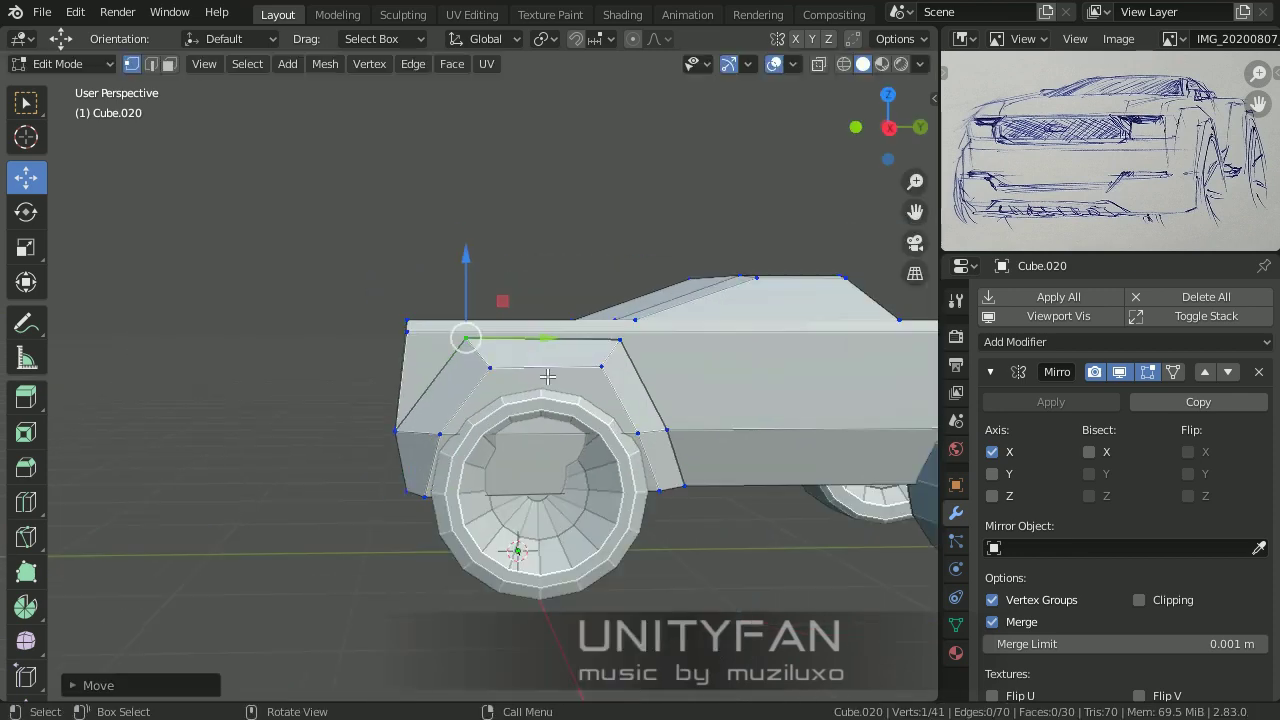
key("KP_3")
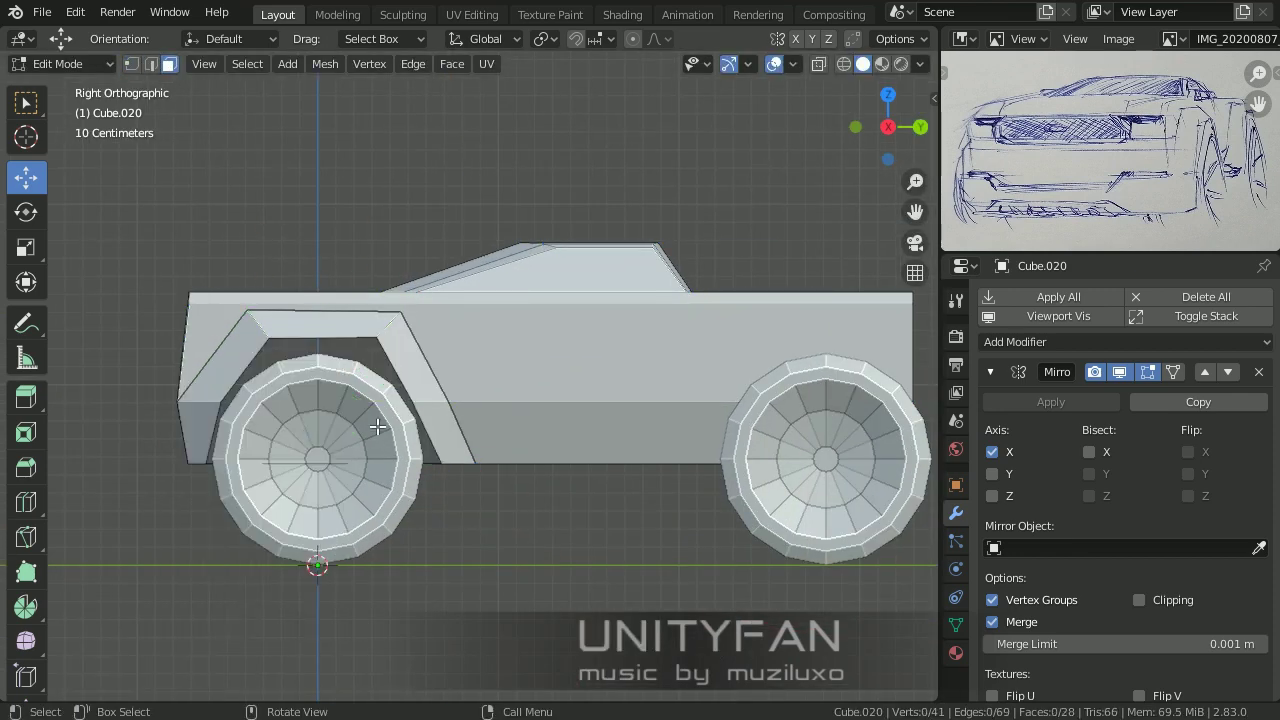
Step: Duplicate the front fender-arch faces and place the copy over the rear wheel
scroll(378, 427, "up", 2)
left_click(406, 366)
left_click(300, 335, "shift")
scroll(330, 340, "down", 2)
middle_click_drag(330, 340, 180, 340, "shift")
key("shift+d")
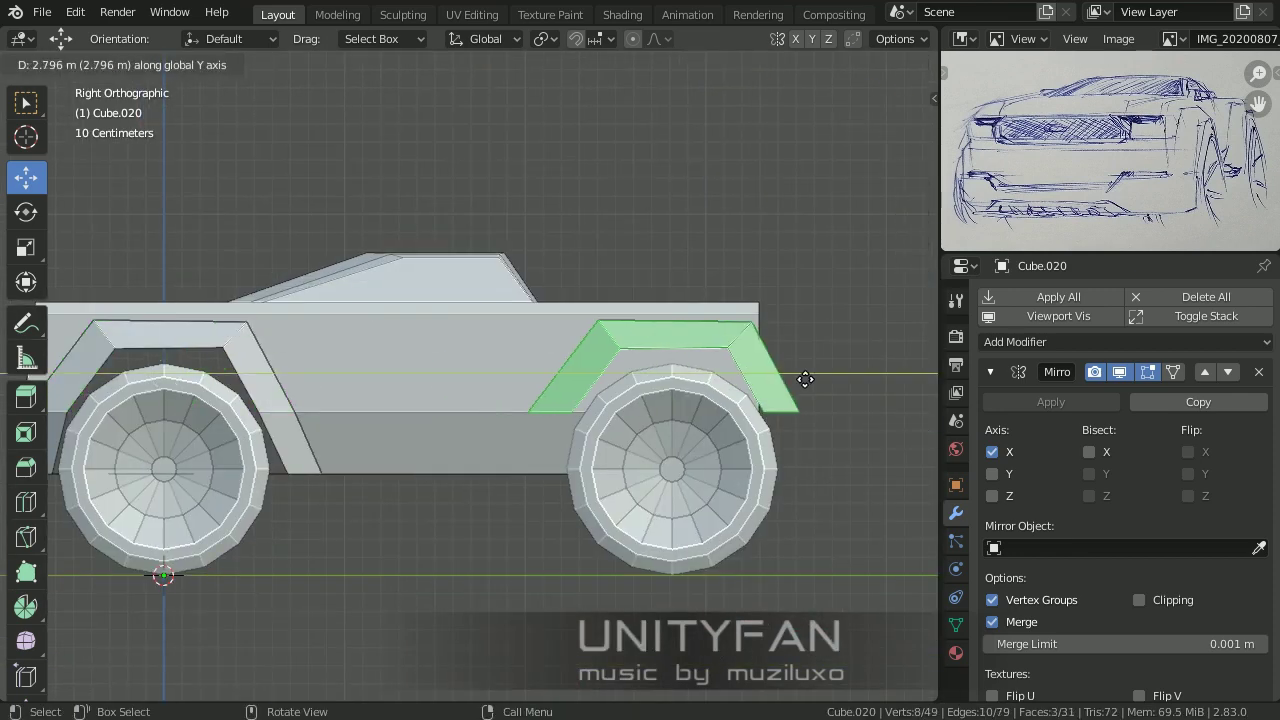
left_click(805, 379)
Step: Move a side face of the rear body outward and check the shape
scroll(752, 346, "up", 2)
mouse_move(763, 414)
middle_mouse_down()
mouse_move(522, 426)
mouse_move(523, 531)
middle_mouse_up()
left_click(580, 500)
middle_click_drag(580, 500, 700, 440)
key("g")
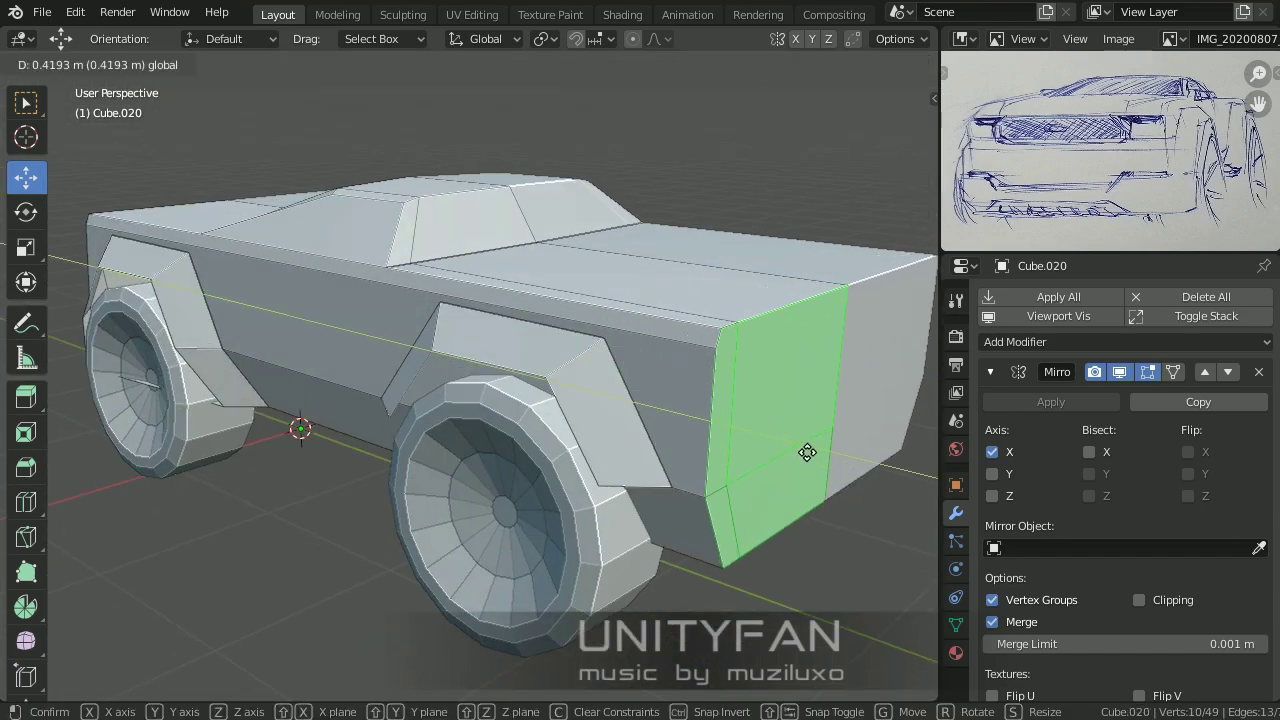
left_click(807, 453)
mouse_move(807, 453)
middle_mouse_down()
mouse_move(649, 437)
mouse_move(733, 419)
mouse_move(626, 489)
middle_mouse_up()
key("Tab")
key("Tab")
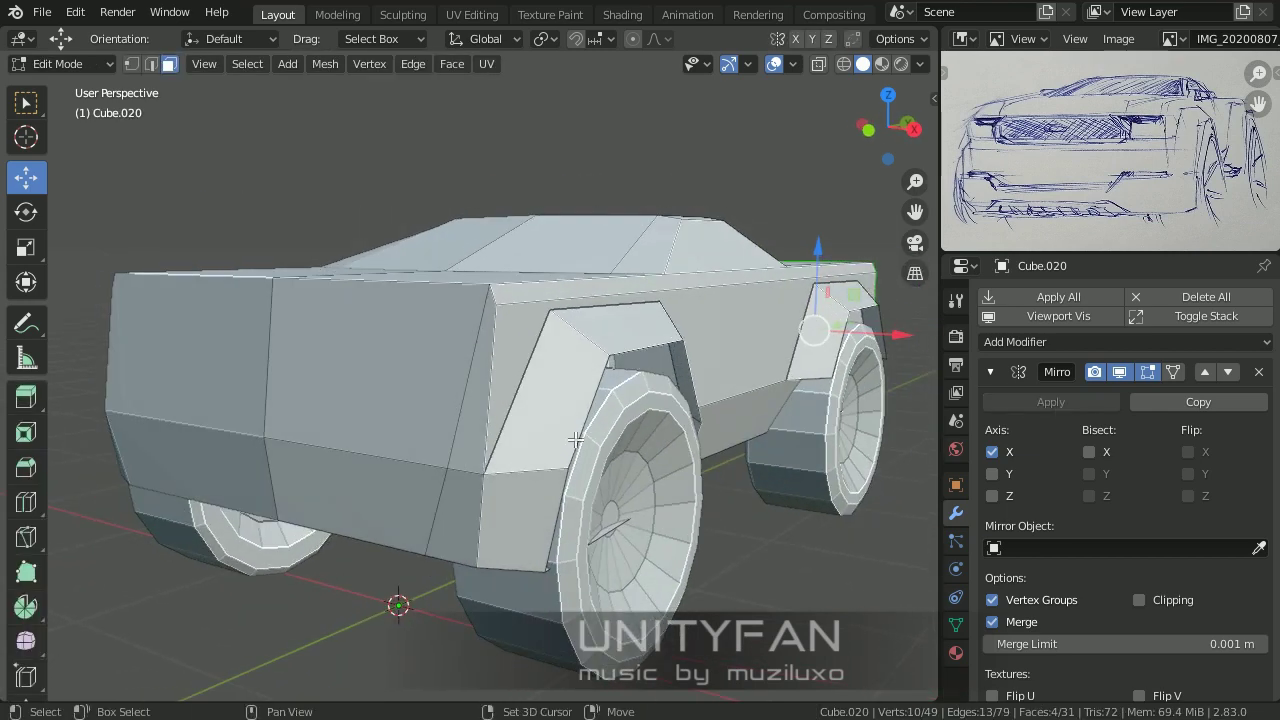
scroll(576, 440, "up", 2)
Step: Merge two pairs of stray vertices on the rear body using Merge At Last
key("1")
middle_click_drag(506, 380, 537, 357)
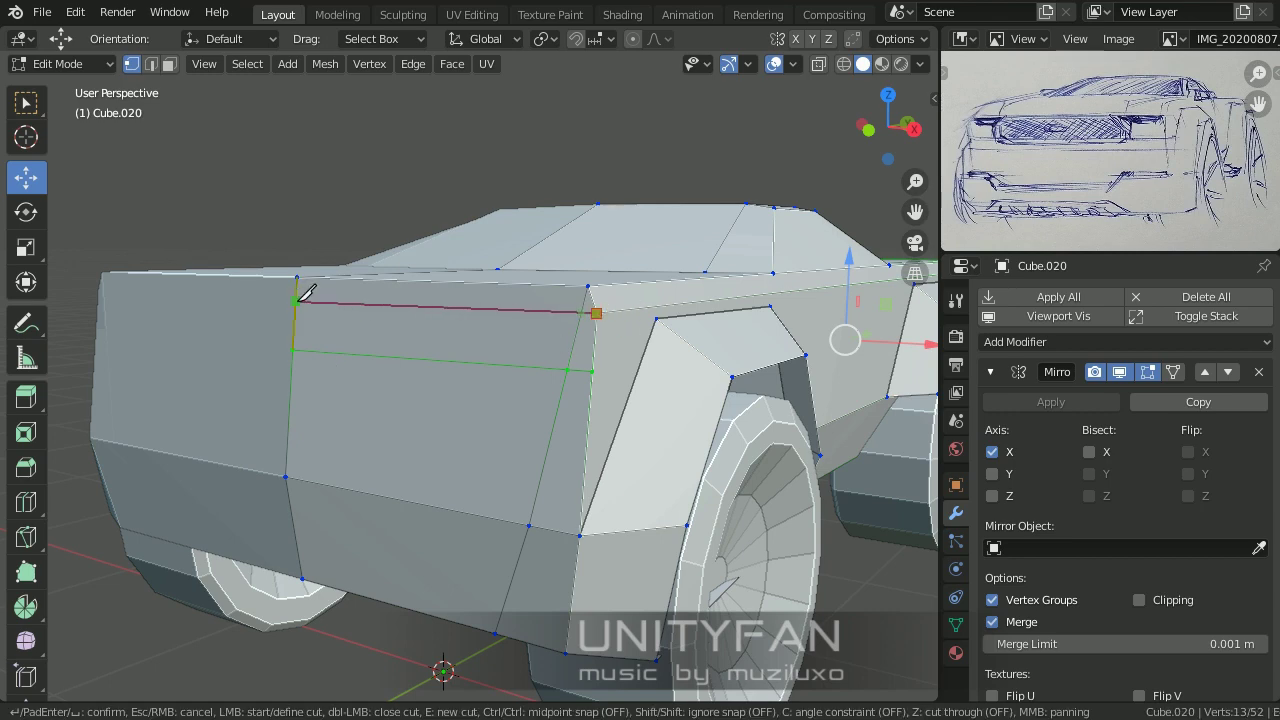
mouse_move(596, 352)
middle_mouse_down()
mouse_move(631, 378)
mouse_move(619, 397)
middle_mouse_up()
key("m")
left_click(631, 378)
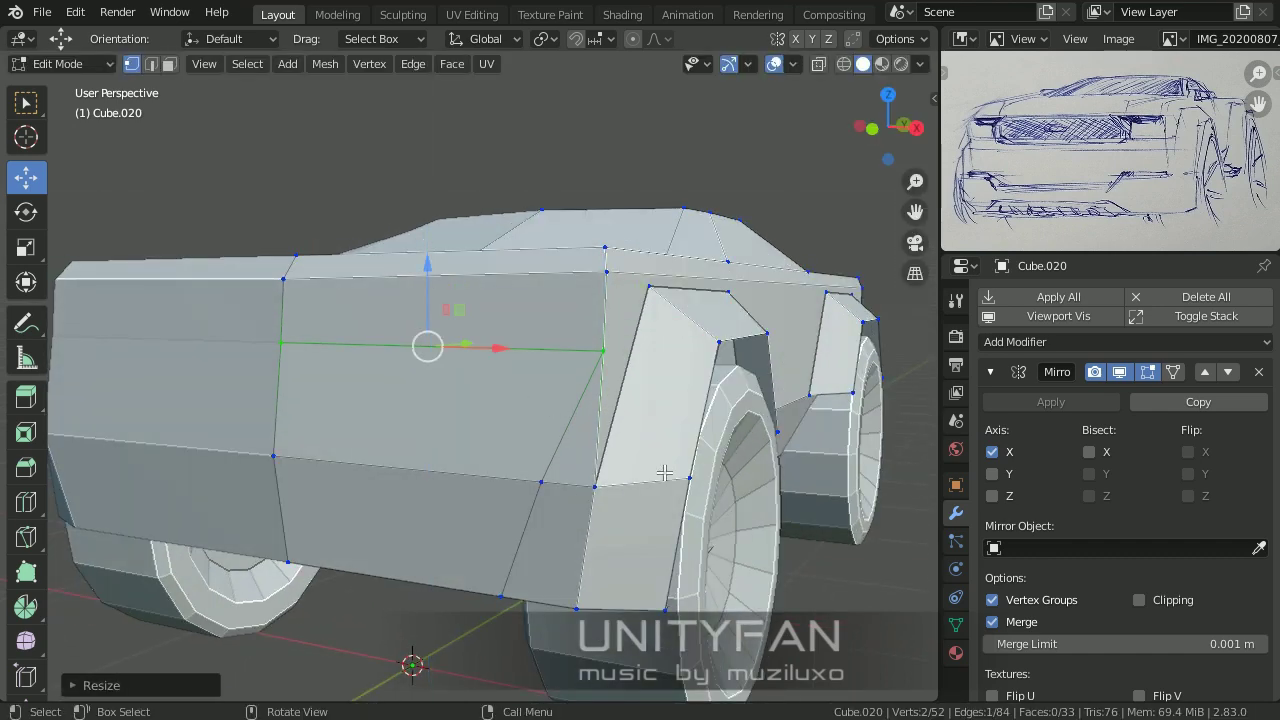
middle_click_drag(664, 472, 631, 477)
key("m")
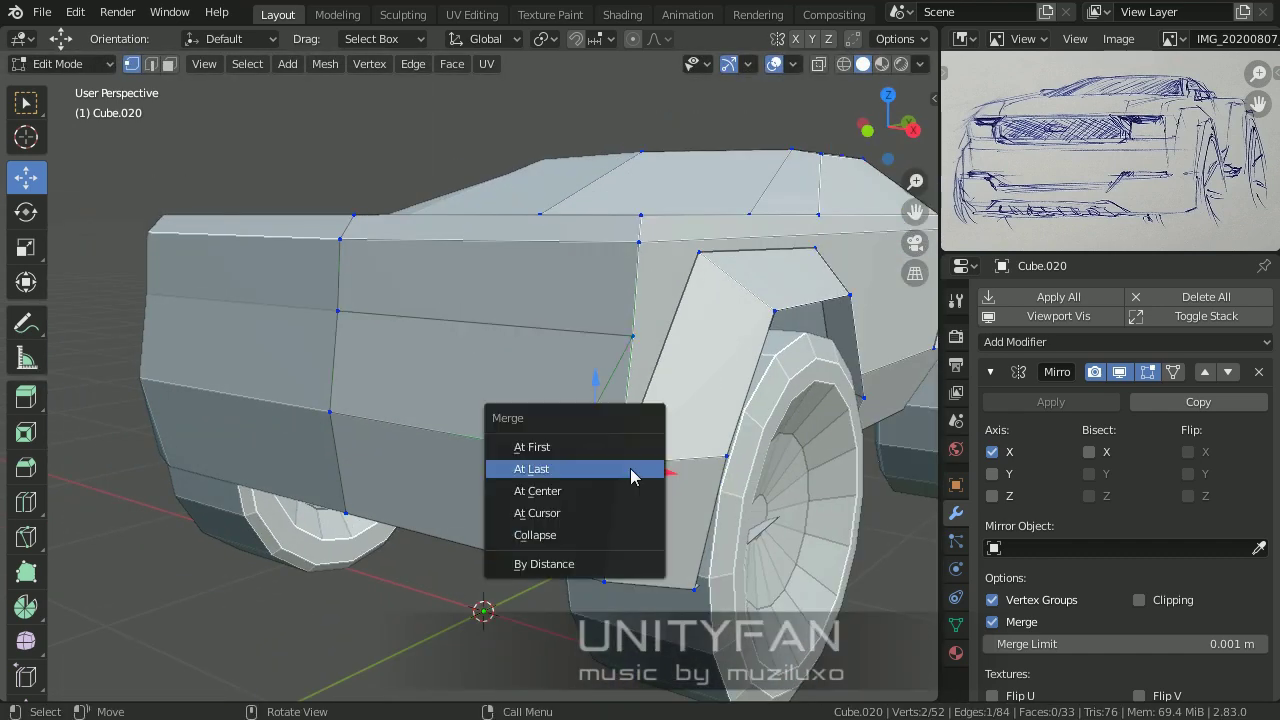
left_click(631, 469)
mouse_move(571, 332)
middle_mouse_down()
mouse_move(619, 465)
mouse_move(634, 457)
mouse_move(417, 436)
mouse_move(670, 432)
middle_mouse_up()
scroll(619, 465, "down", 3)
Step: Reposition the selected upper-side vertices of the rear body
key("Tab")
scroll(640, 466, "up", 3)
key("Tab")
key("g")
left_click(417, 436)
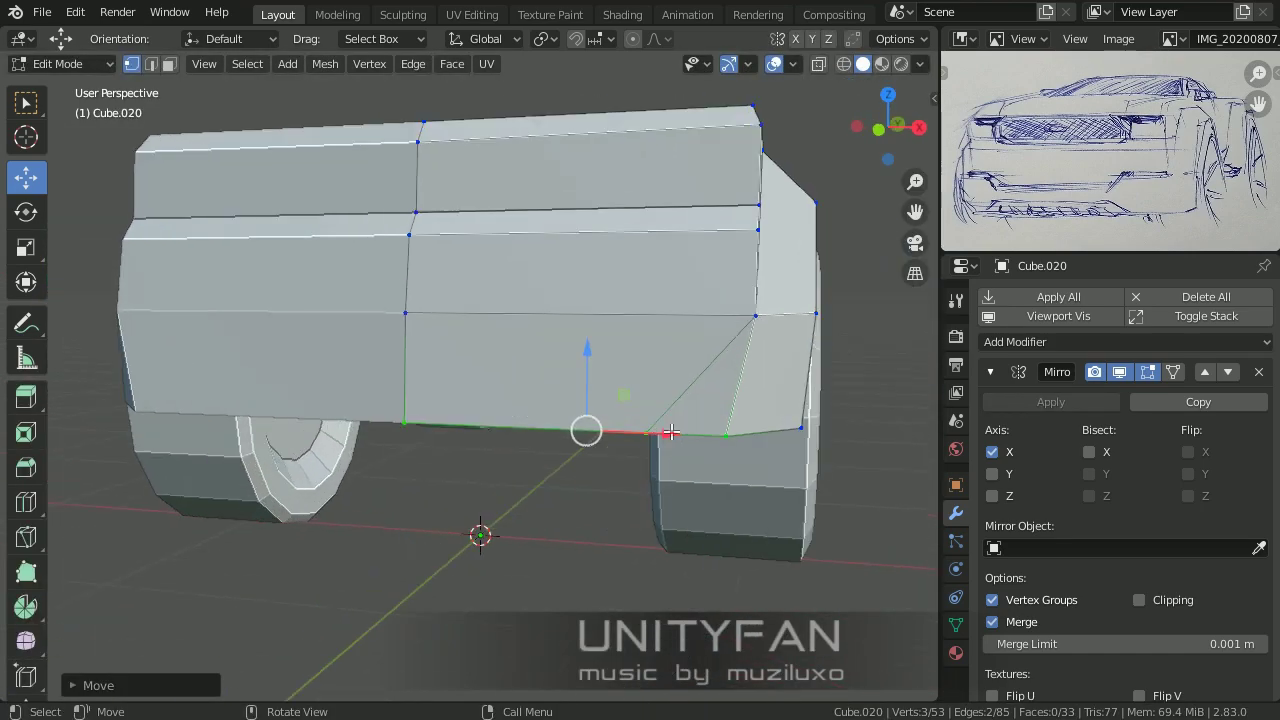
key("g")
left_click(780, 479)
middle_click_drag(780, 479, 713, 462)
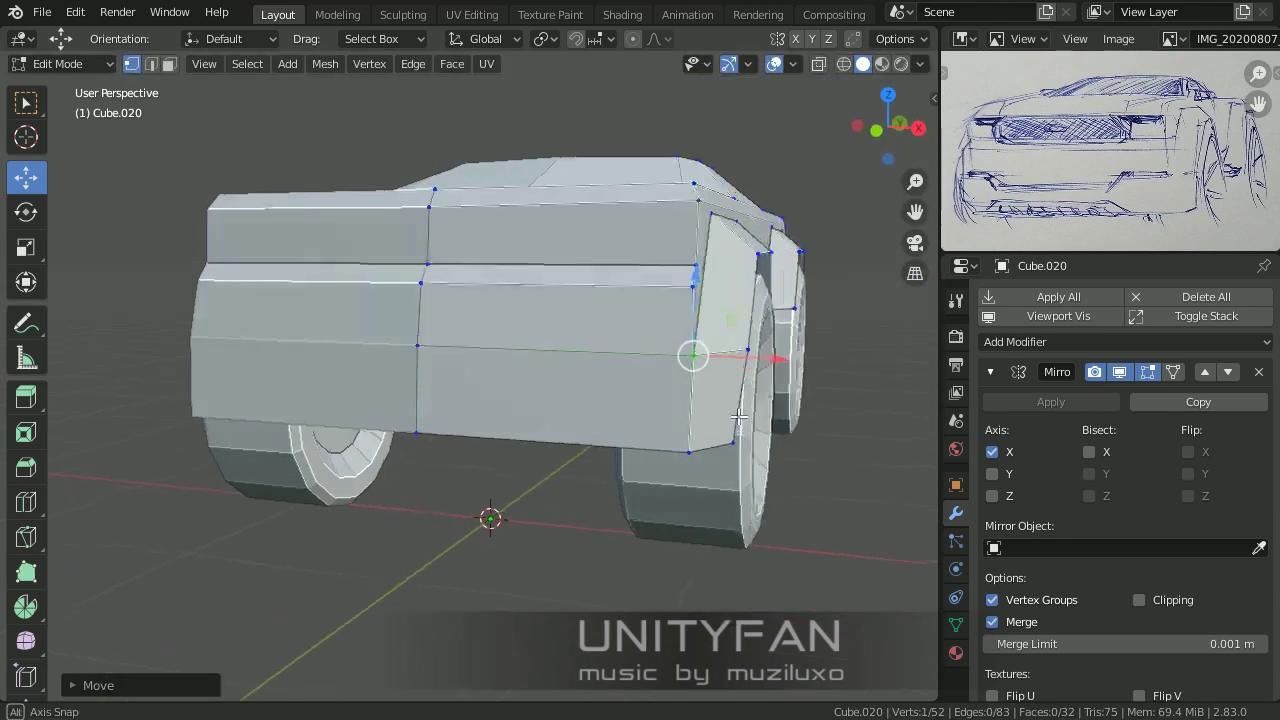
Step: Set the viewport focal length to 140 mm and raise the rear body's top face
key("n")
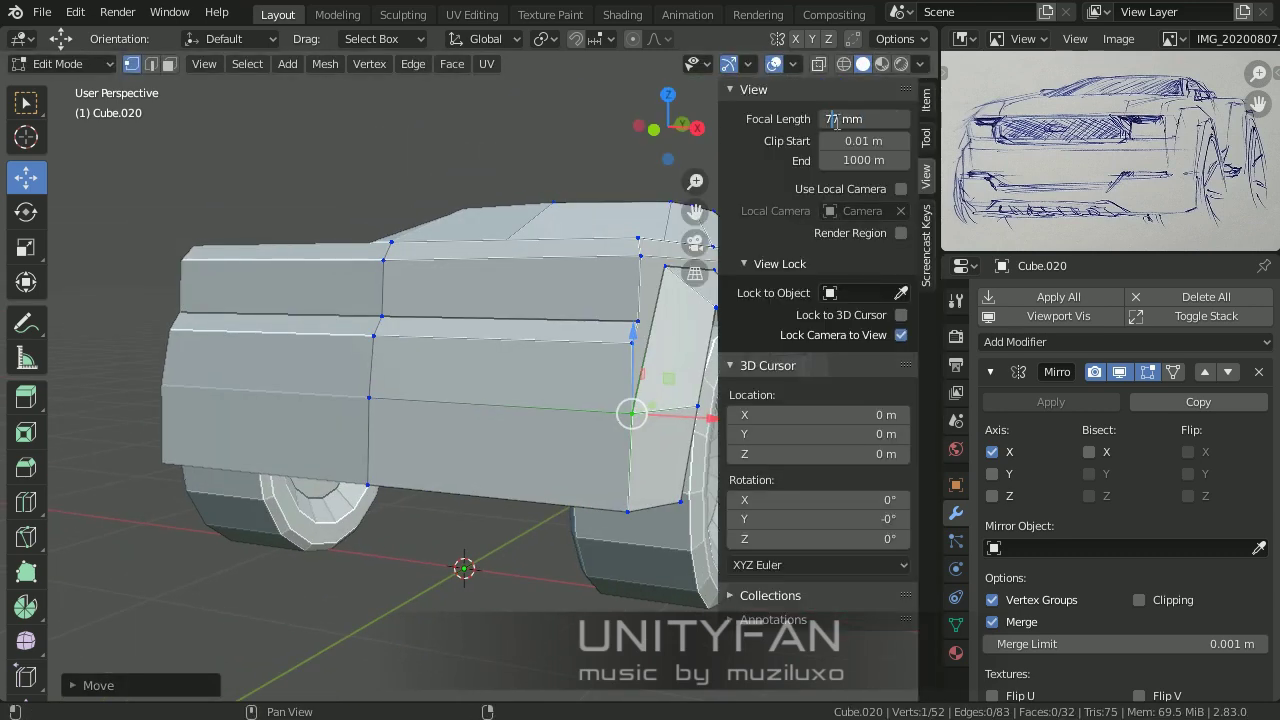
key("Return")
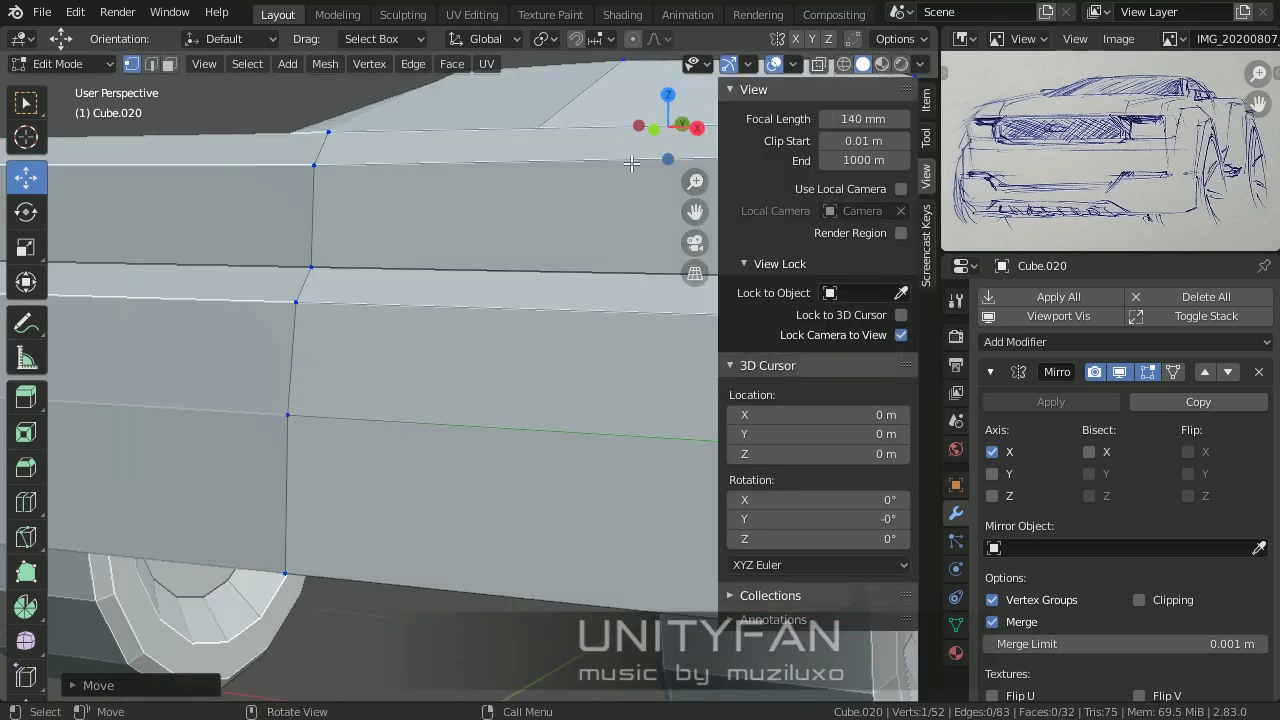
key("n")
mouse_move(740, 300)
middle_mouse_down()
mouse_move(706, 318)
mouse_move(516, 238)
middle_mouse_up()
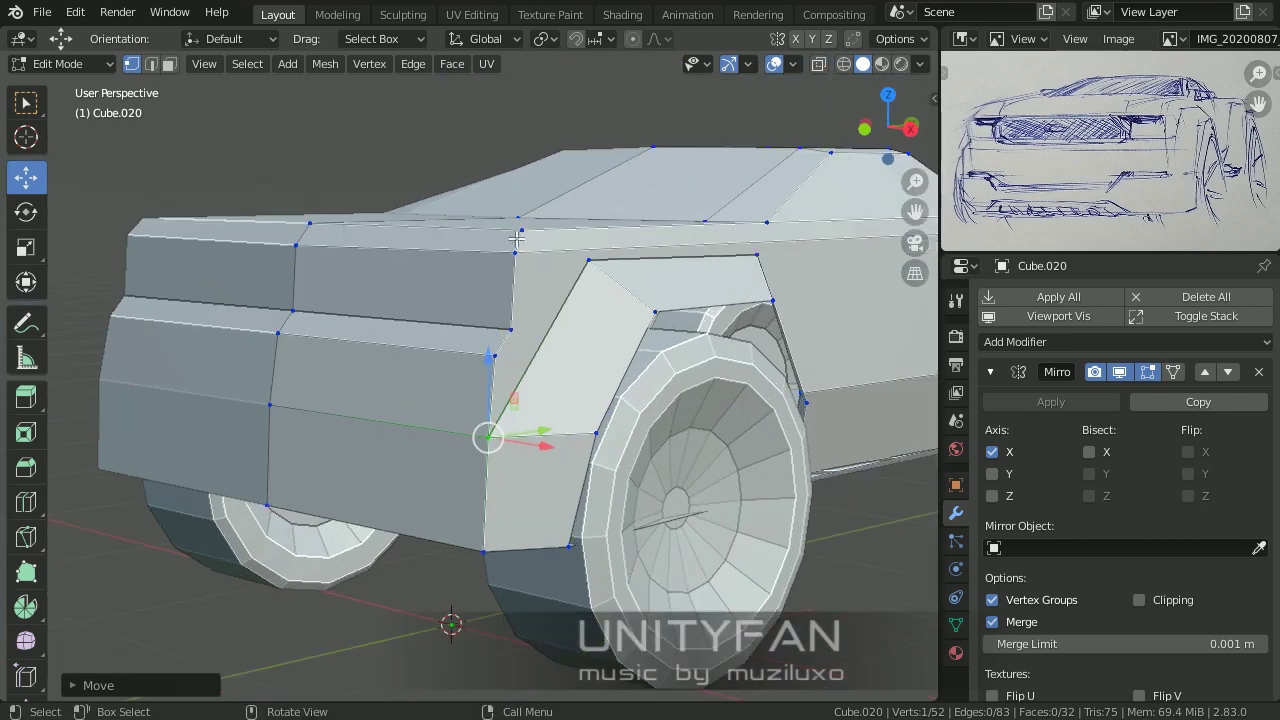
left_click(401, 202)
middle_click_drag(401, 202, 313, 235)
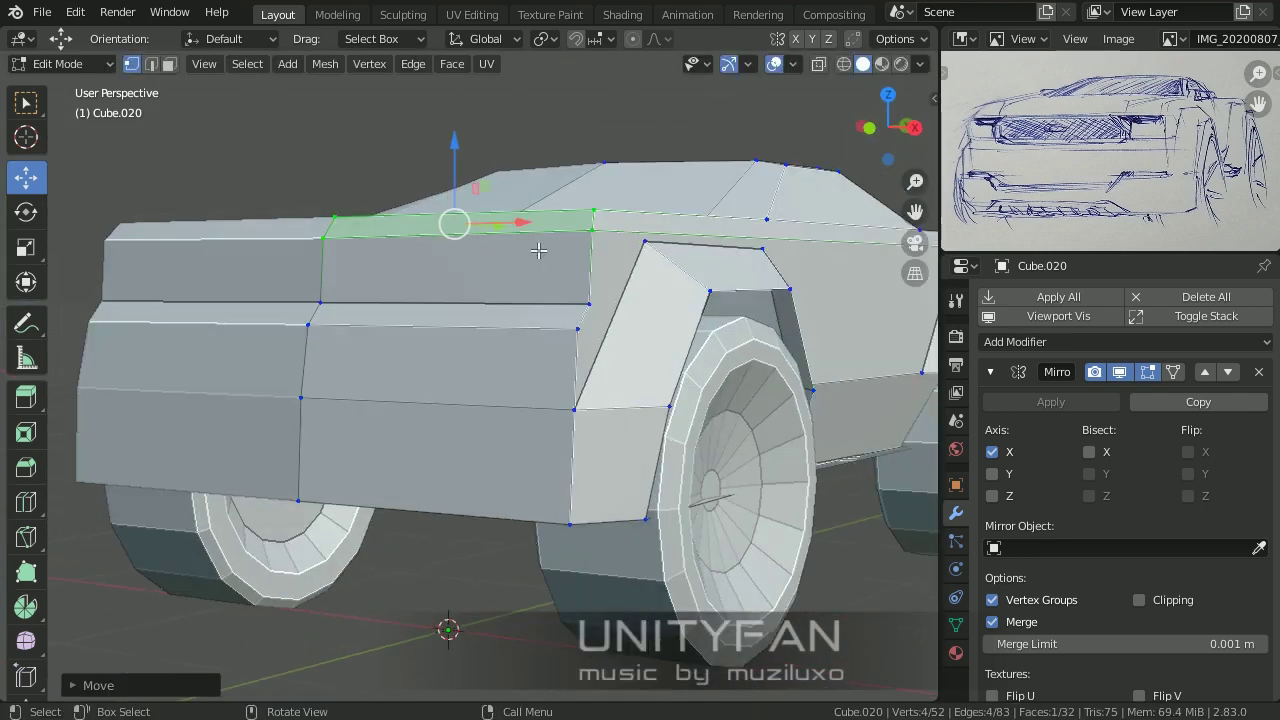
scroll(313, 235, "down", 3)
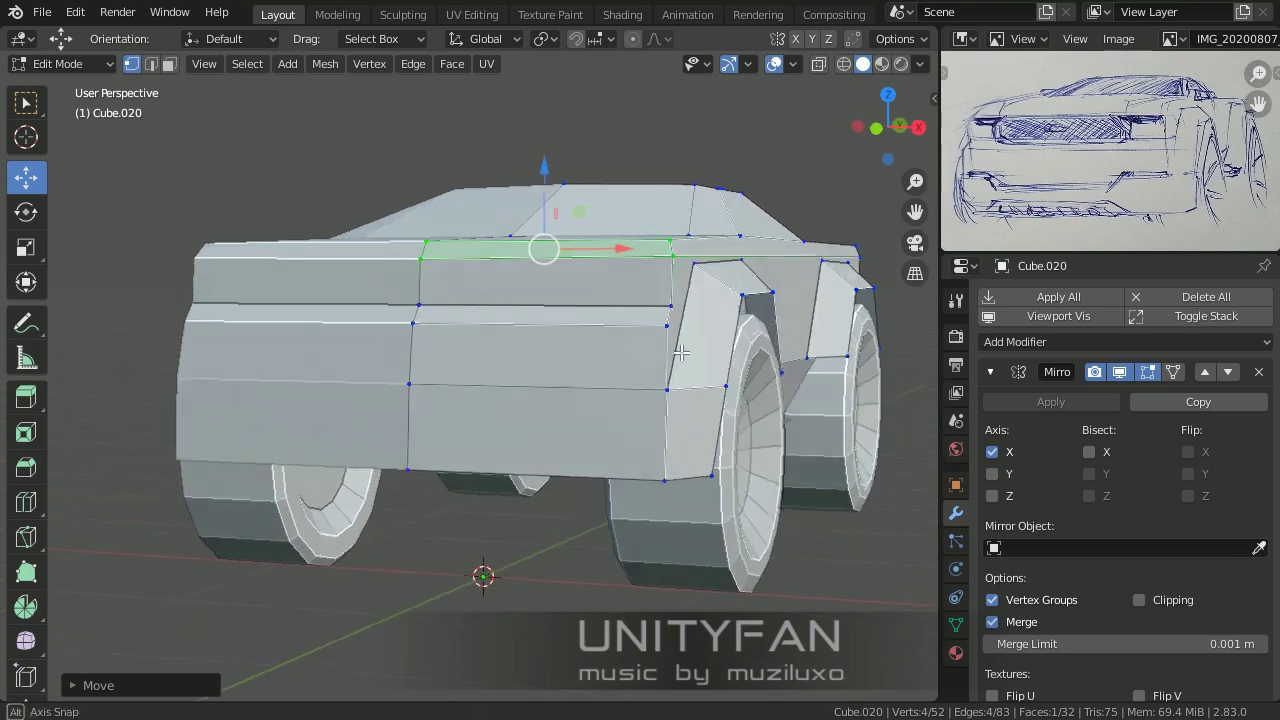
mouse_move(313, 235)
middle_mouse_down()
mouse_move(648, 340)
mouse_move(565, 420)
middle_mouse_up()
scroll(648, 340, "up", 3)
scroll(648, 340, "up", 2)
scroll(648, 340, "down", 4)
scroll(565, 420, "down", 1)
Step: Knife-cut a new edge starting from the window corner
scroll(560, 413, "up", 5)
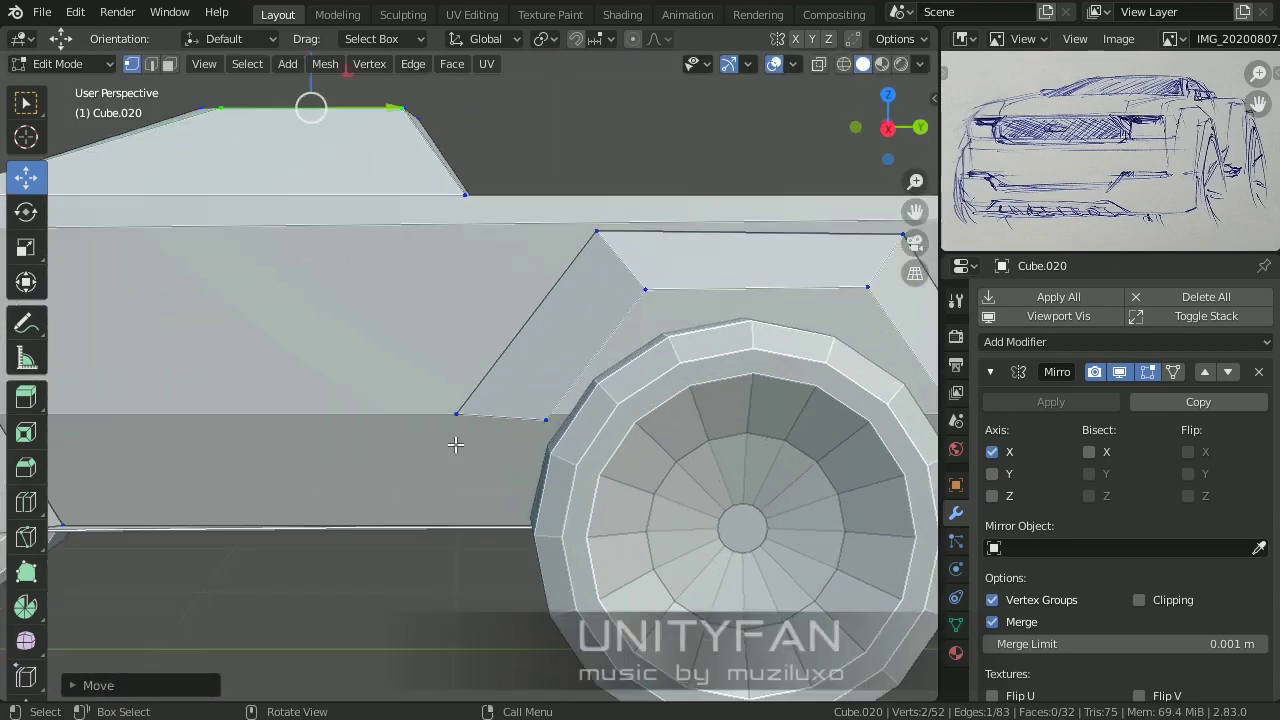
middle_click_drag(419, 508, 443, 363)
left_click(443, 363)
scroll(443, 363, "up", 2)
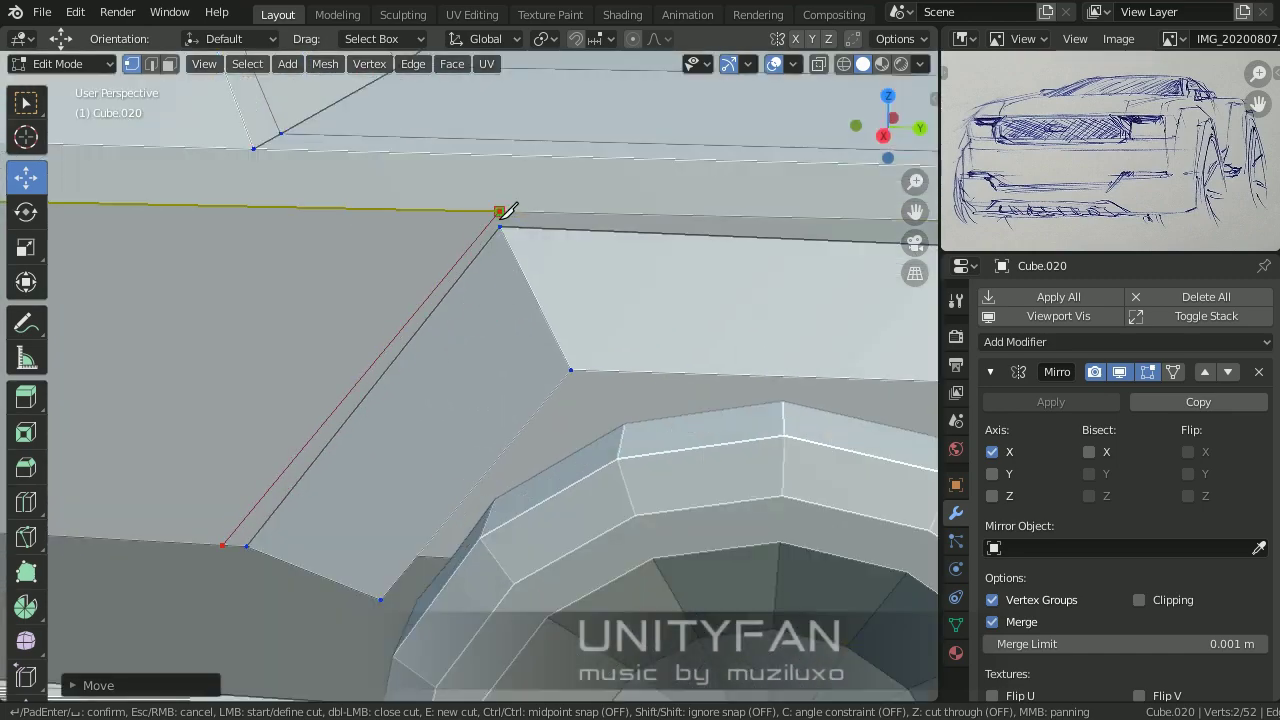
left_click(499, 211)
key("Return")
scroll(499, 211, "down", 4)
middle_click_drag(430, 420, 414, 477)
scroll(432, 520, "up", 1)
Step: Knife-cut another edge along the body side panel
key("k")
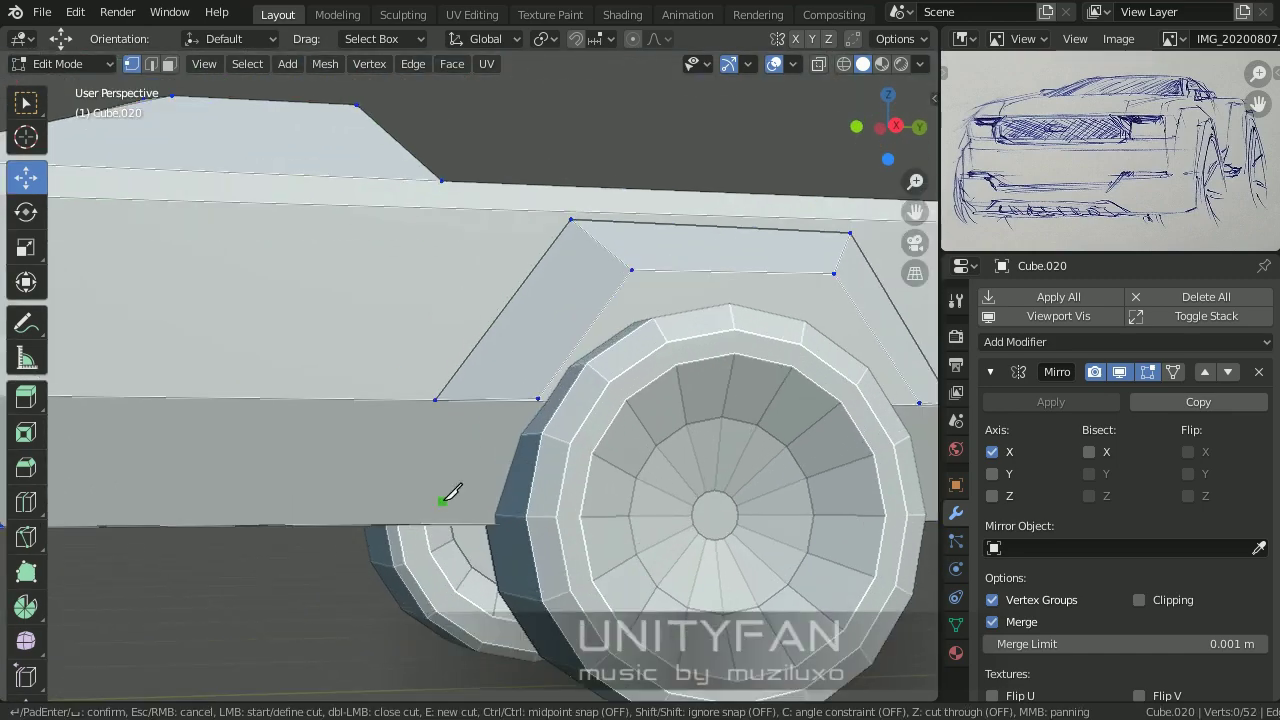
left_click(380, 524)
scroll(390, 510, "up", 3)
mouse_move(420, 350)
middle_mouse_down("shift")
mouse_move(815, 394)
mouse_move(698, 297)
middle_mouse_up("shift")
left_click(815, 394)
scroll(707, 494, "down", 4)
key("Return")
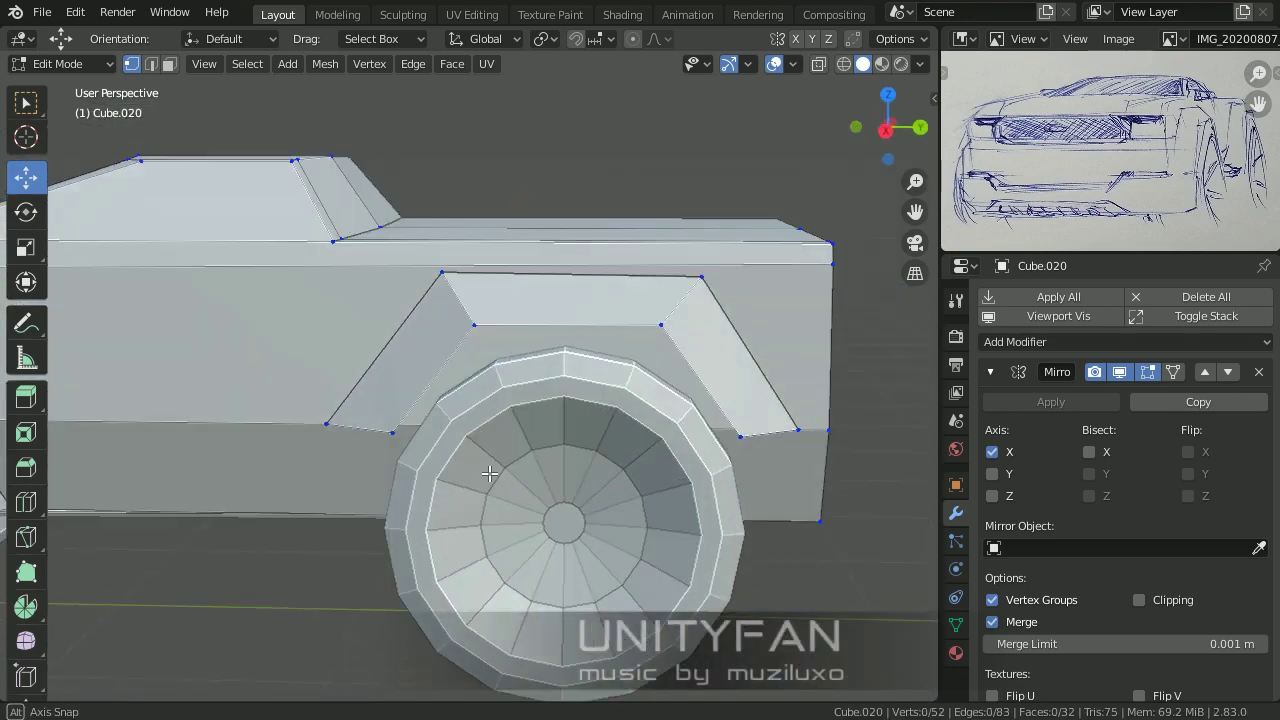
mouse_move(600, 450)
middle_mouse_down()
mouse_move(471, 419)
mouse_move(388, 533)
middle_mouse_up()
Step: Cut a new edge from the panel-edge vertex up to the top vertex
key("k")
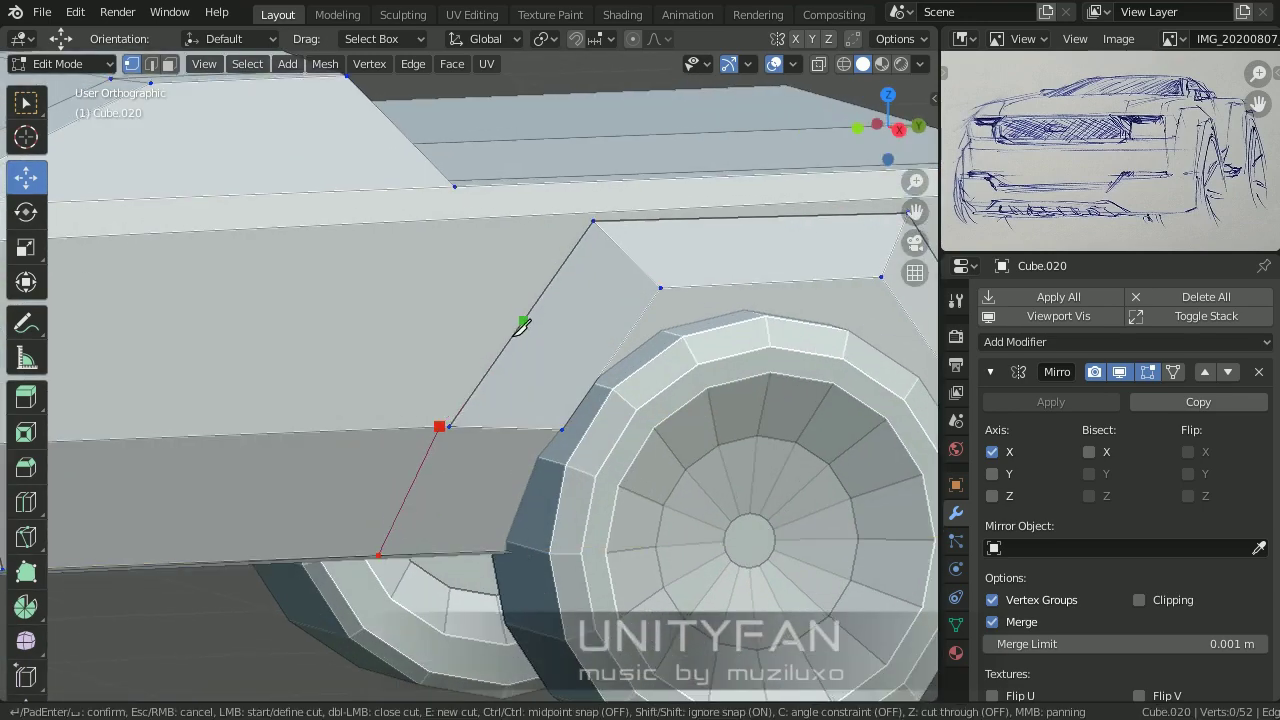
scroll(522, 322, "up", 3)
left_click(490, 312)
scroll(490, 312, "down", 3)
scroll(490, 312, "up", 3)
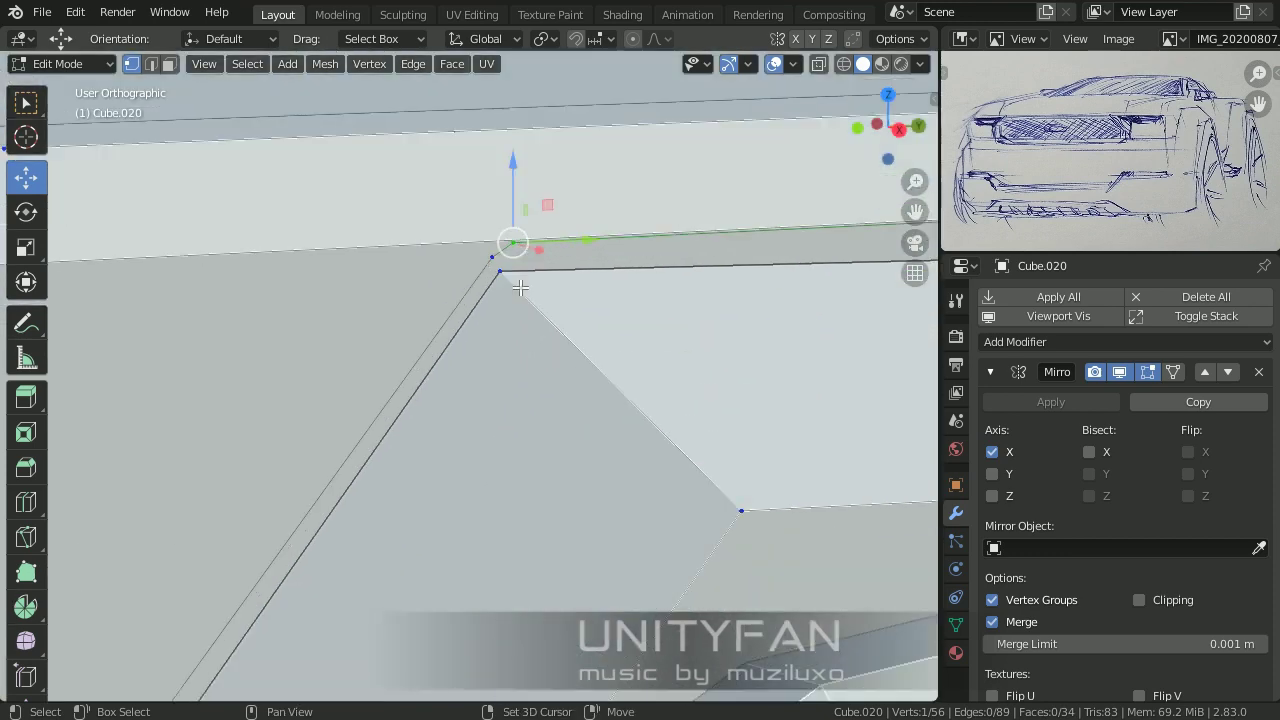
middle_click_drag(520, 250, 470, 395, "shift")
key("k")
left_click(387, 203)
key("Return")
middle_click_drag(393, 200, 458, 436)
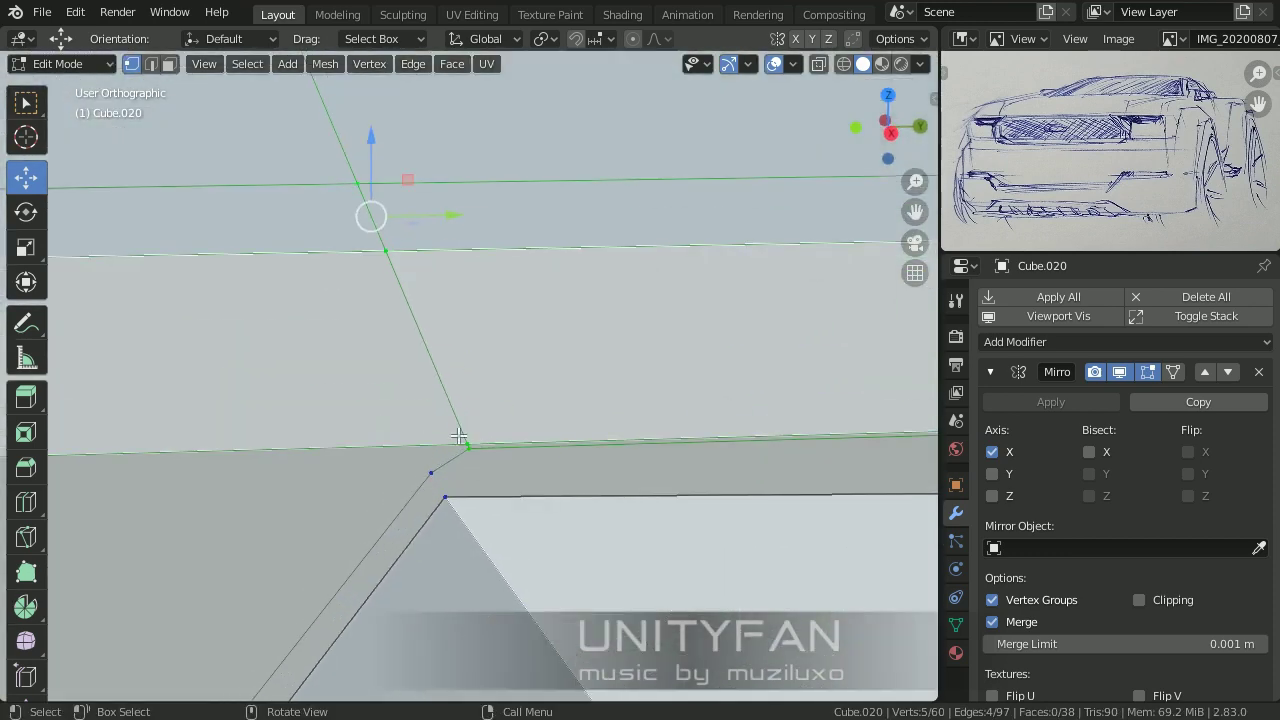
Step: Merge the two selected vertices and knife-cut from the body corner vertex
key("m")
left_click(560, 490)
middle_click_drag(560, 490, 575, 415)
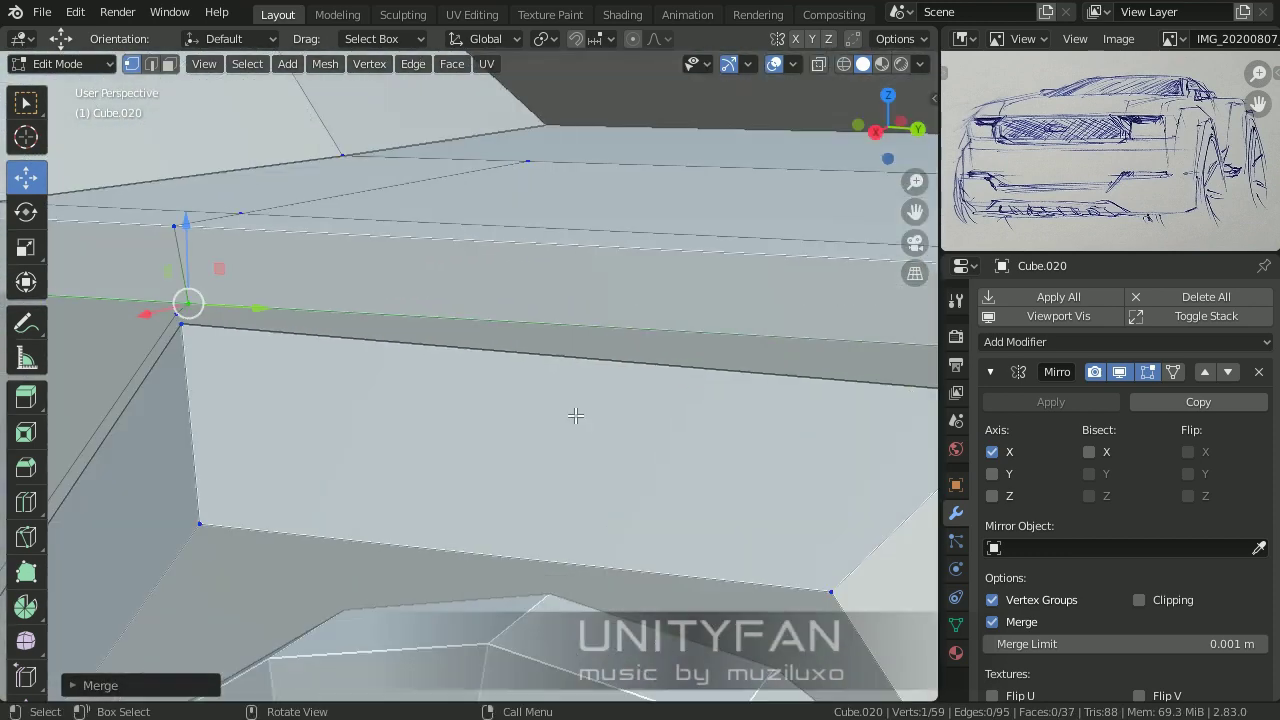
middle_click_drag(188, 305, 397, 329)
left_click(465, 233)
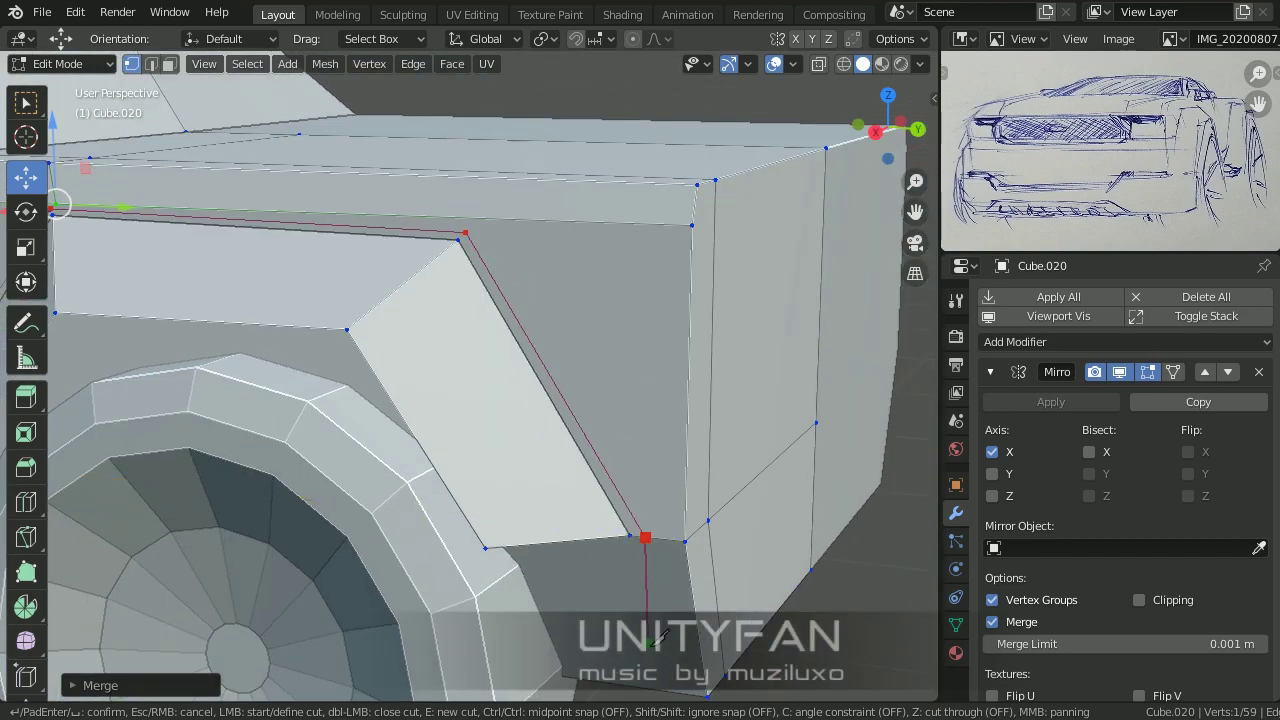
key("Return")
mouse_move(658, 642)
middle_mouse_down()
mouse_move(309, 309)
mouse_move(453, 358)
middle_mouse_up()
Step: Merge vertices at the last one and select the wheel-arch corner
key("3")
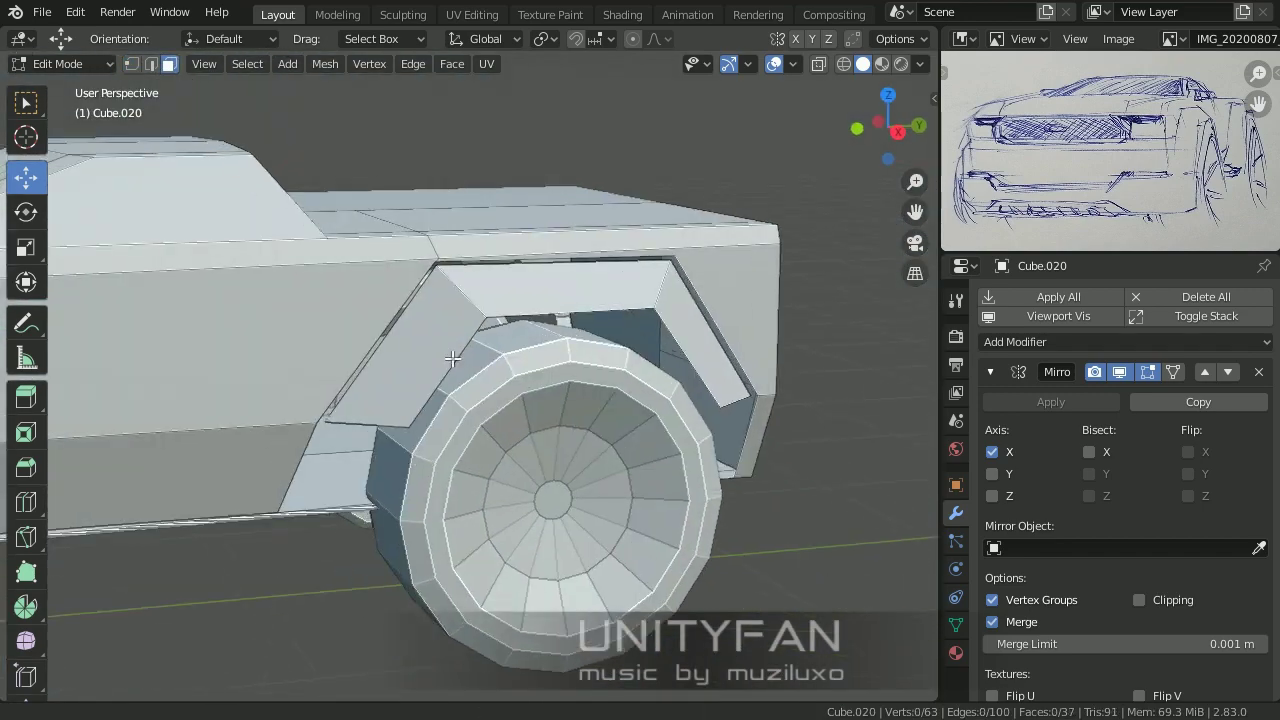
scroll(453, 358, "up", 3)
left_click(369, 472)
middle_click_drag(369, 472, 426, 489)
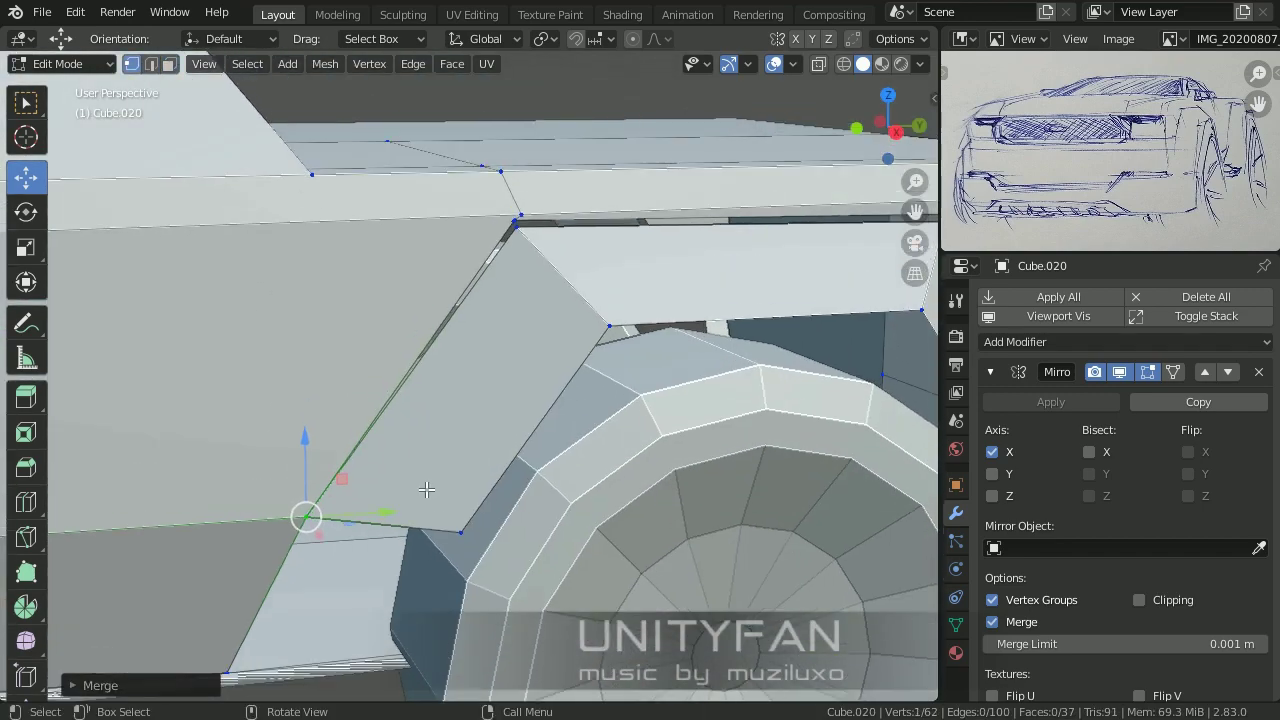
scroll(477, 264, "up", 3)
left_click(605, 342, "shift")
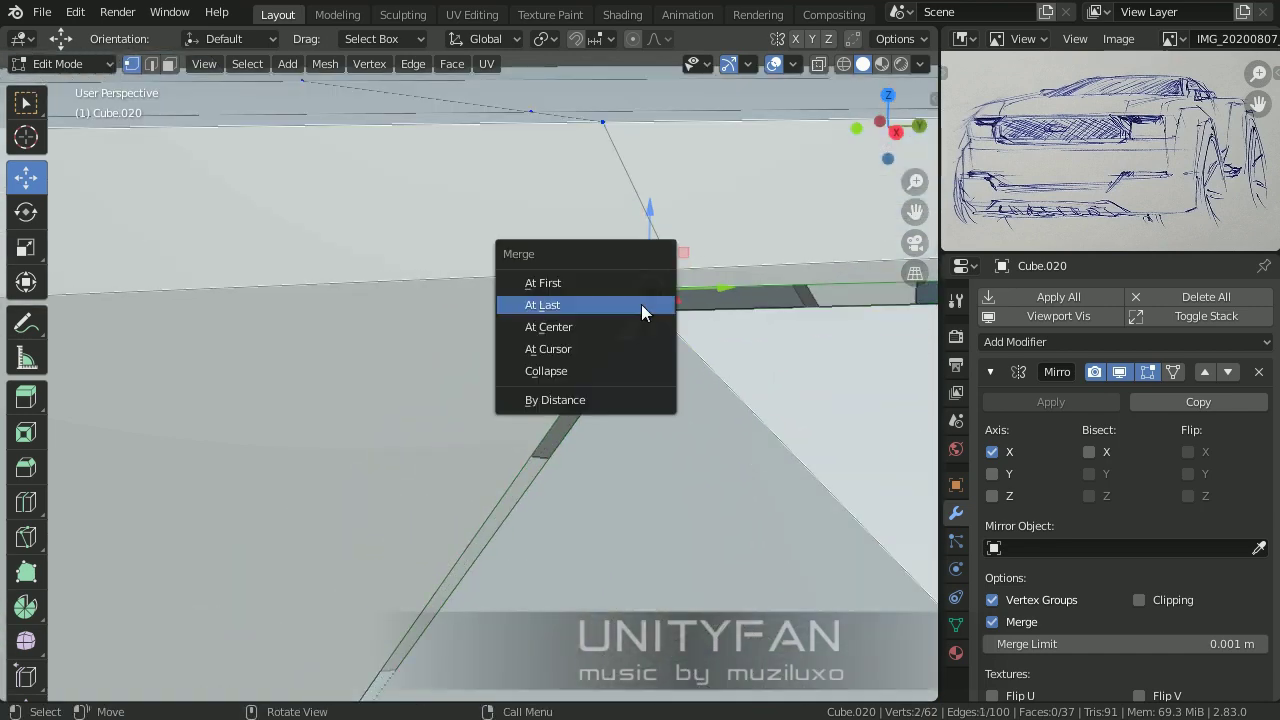
middle_click_drag(680, 357, 506, 391)
mouse_move(586, 363)
middle_mouse_down()
mouse_move(540, 289)
mouse_move(621, 420)
mouse_move(394, 209)
middle_mouse_up()
Step: Extrude the arch edge into a flare face and move the flare faces into place
key("e")
left_click(551, 363)
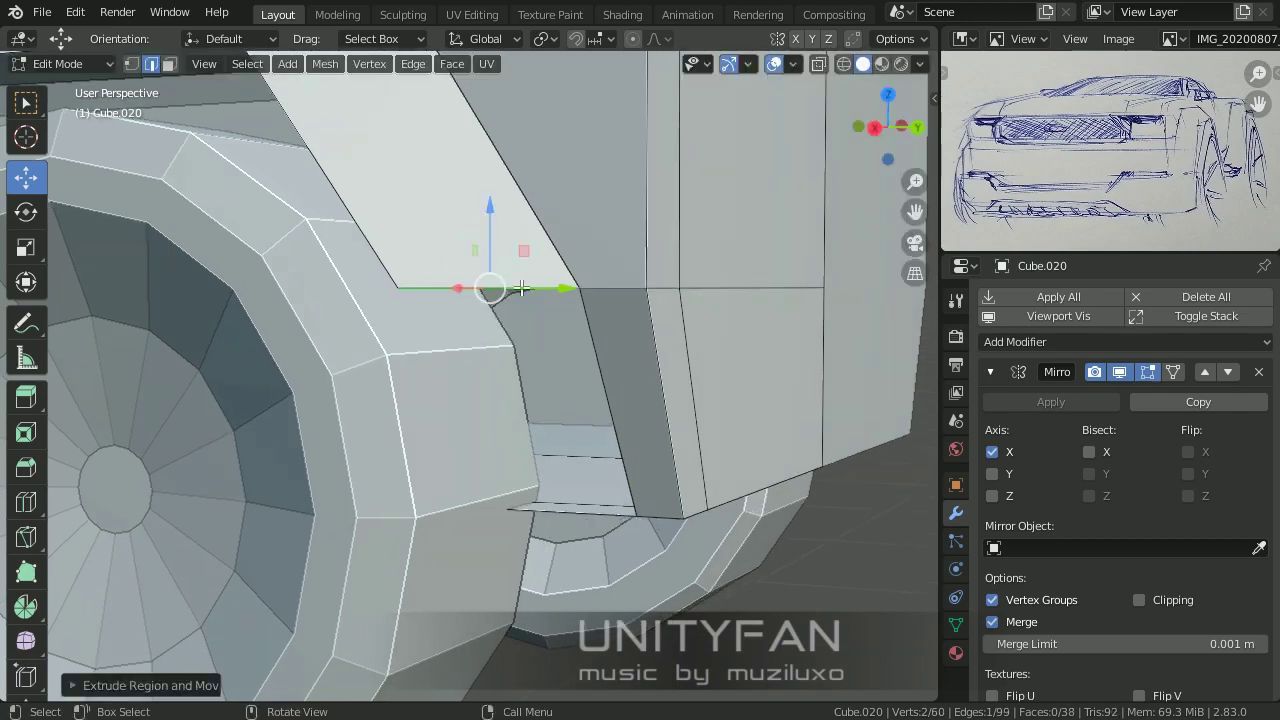
key("2")
mouse_move(551, 363)
middle_mouse_down()
mouse_move(538, 525)
mouse_move(614, 634)
middle_mouse_up()
scroll(594, 417, "up", 3)
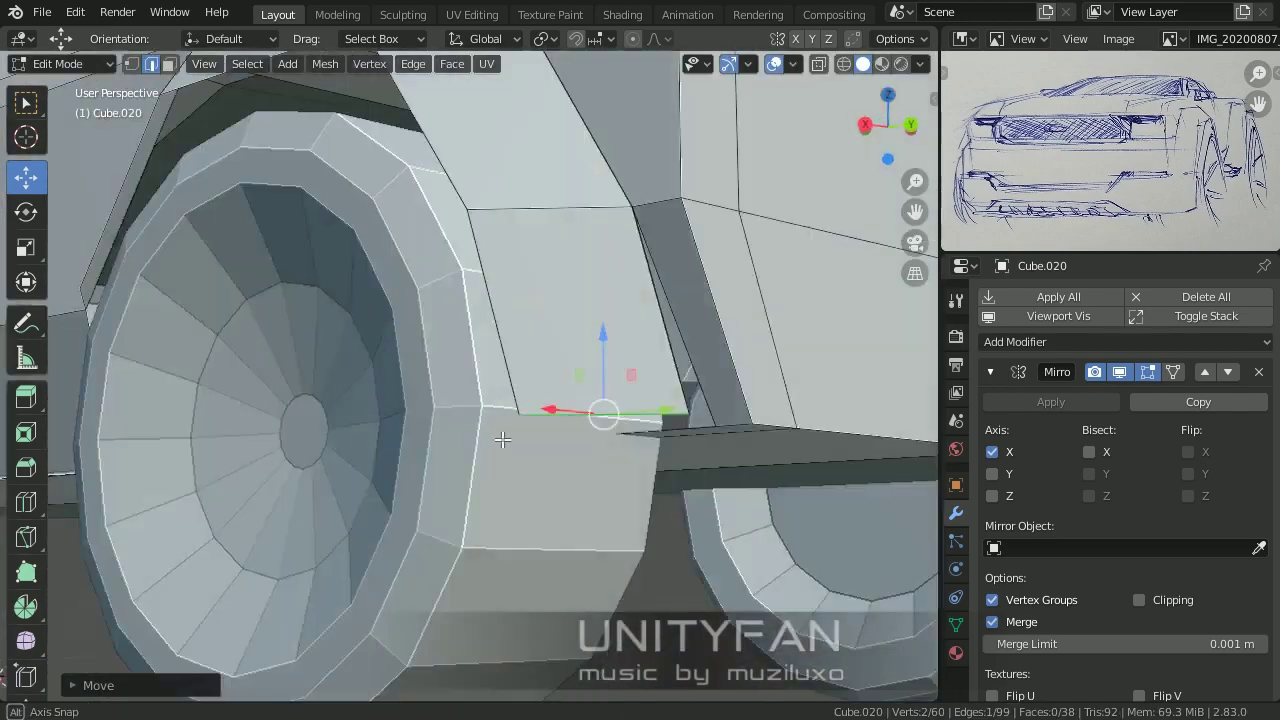
mouse_move(594, 417)
middle_mouse_down()
mouse_move(602, 447)
mouse_move(446, 489)
middle_mouse_up()
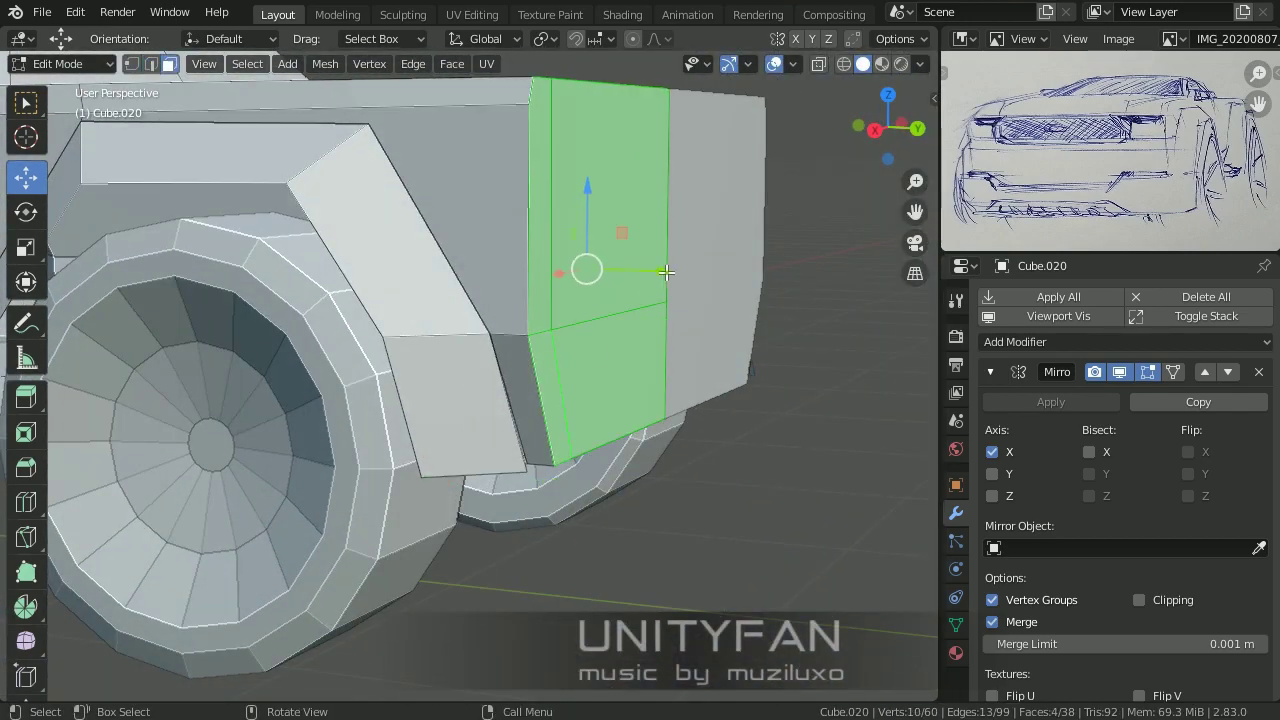
left_click_drag(666, 272, 677, 283)
scroll(677, 283, "up", 3)
middle_click_drag(677, 283, 148, 113)
mouse_move(454, 433)
middle_mouse_down()
mouse_move(529, 374)
mouse_move(392, 222)
middle_mouse_up()
Step: Merge the stray flare-corner vertex into its neighbour
key("1")
mouse_move(749, 370)
middle_mouse_down()
mouse_move(529, 489)
mouse_move(418, 461)
middle_mouse_up()
key("m")
left_click(534, 483)
scroll(353, 430, "down", 5)
Step: Move the selected flare edge into position beside the wheel
middle_click_drag(594, 408, 610, 312)
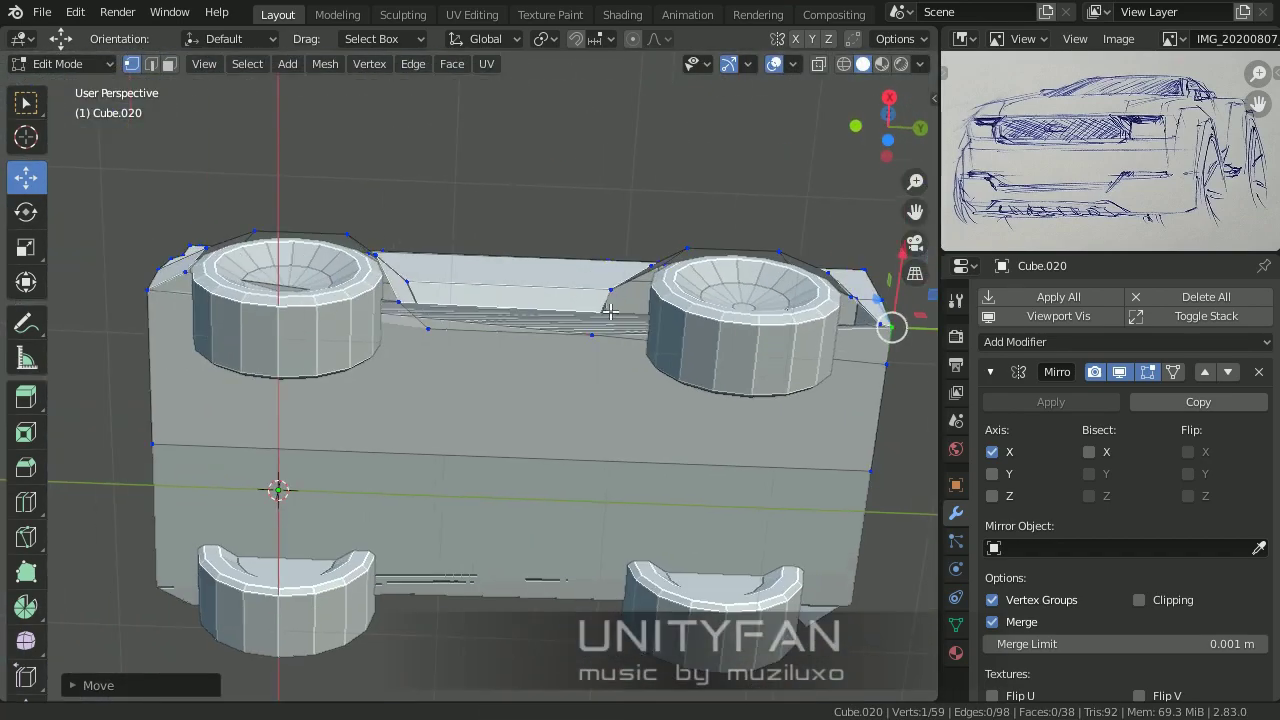
key("2")
middle_click_drag(424, 329, 594, 477)
scroll(605, 333, "up", 5)
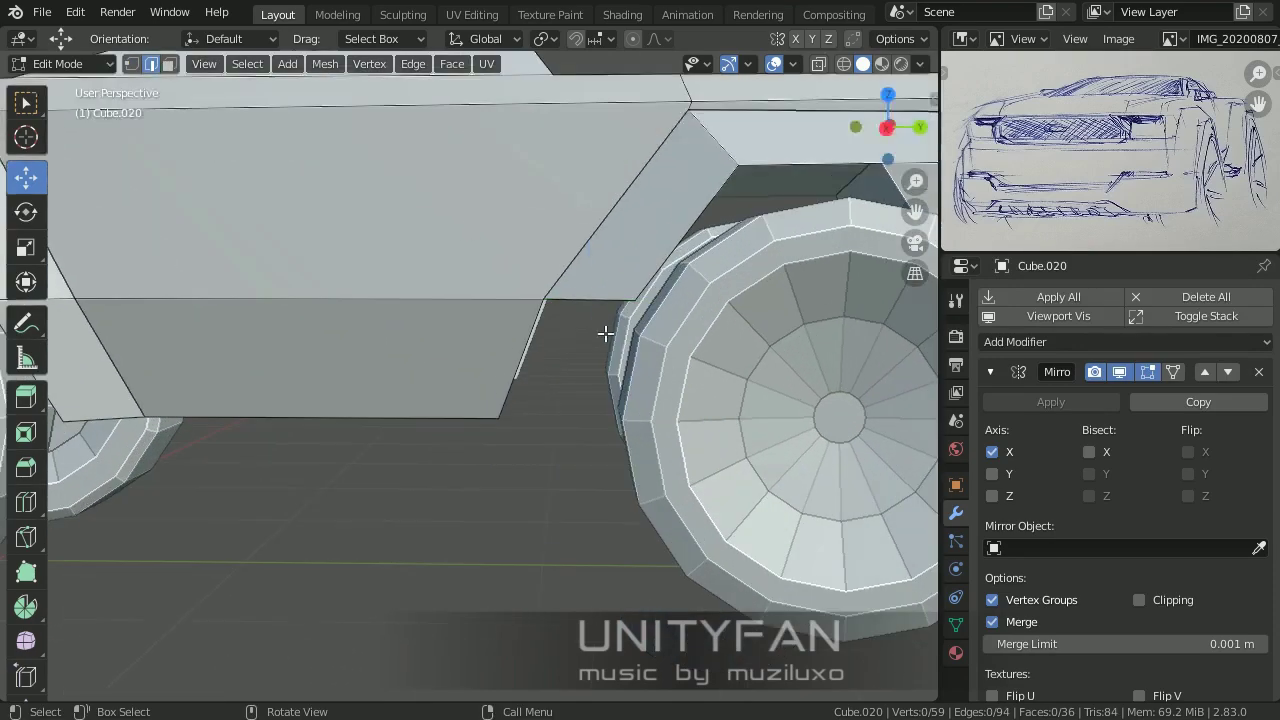
left_click(583, 386)
middle_click_drag(583, 386, 638, 492)
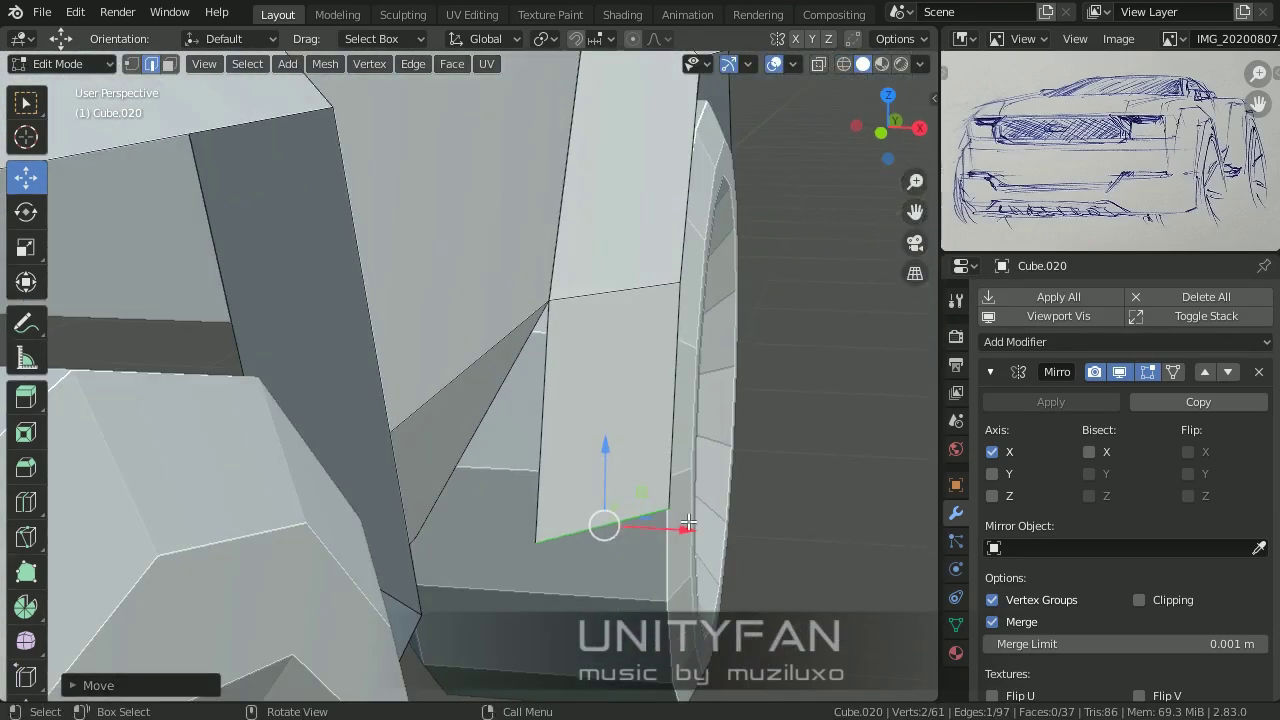
scroll(638, 492, "down", 3)
scroll(620, 485, "up", 5)
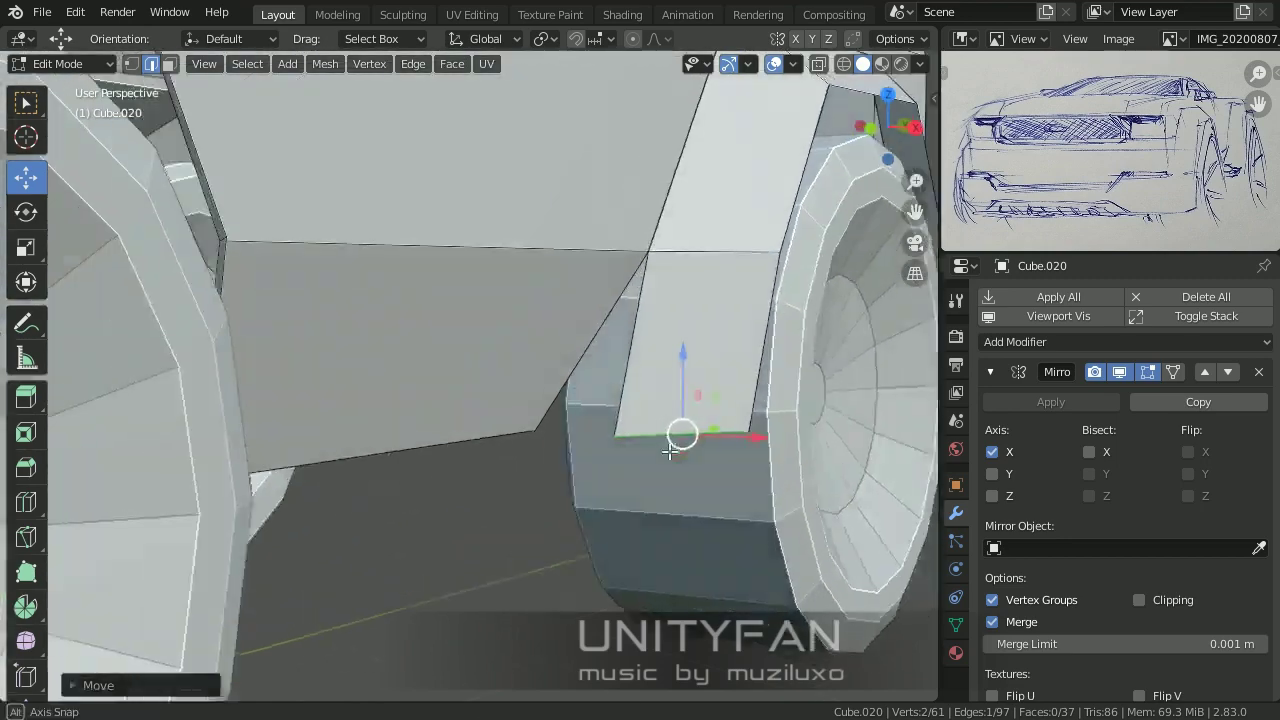
mouse_move(620, 485)
middle_mouse_down()
mouse_move(535, 452)
mouse_move(491, 480)
middle_mouse_up()
Step: Extrude the lower flare edge down beside the wheel and return to Object Mode
key("e")
left_click(606, 479)
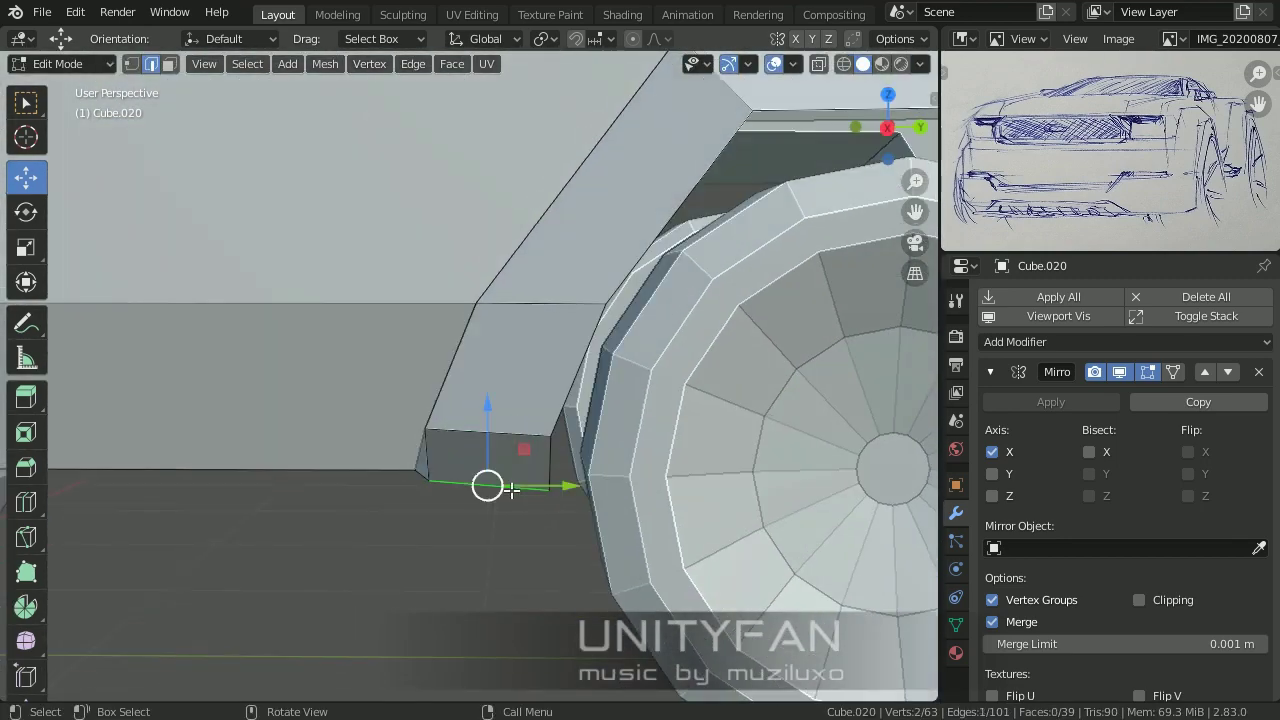
left_click_drag(491, 480, 505, 488)
key("Tab")
scroll(530, 480, "down", 5)
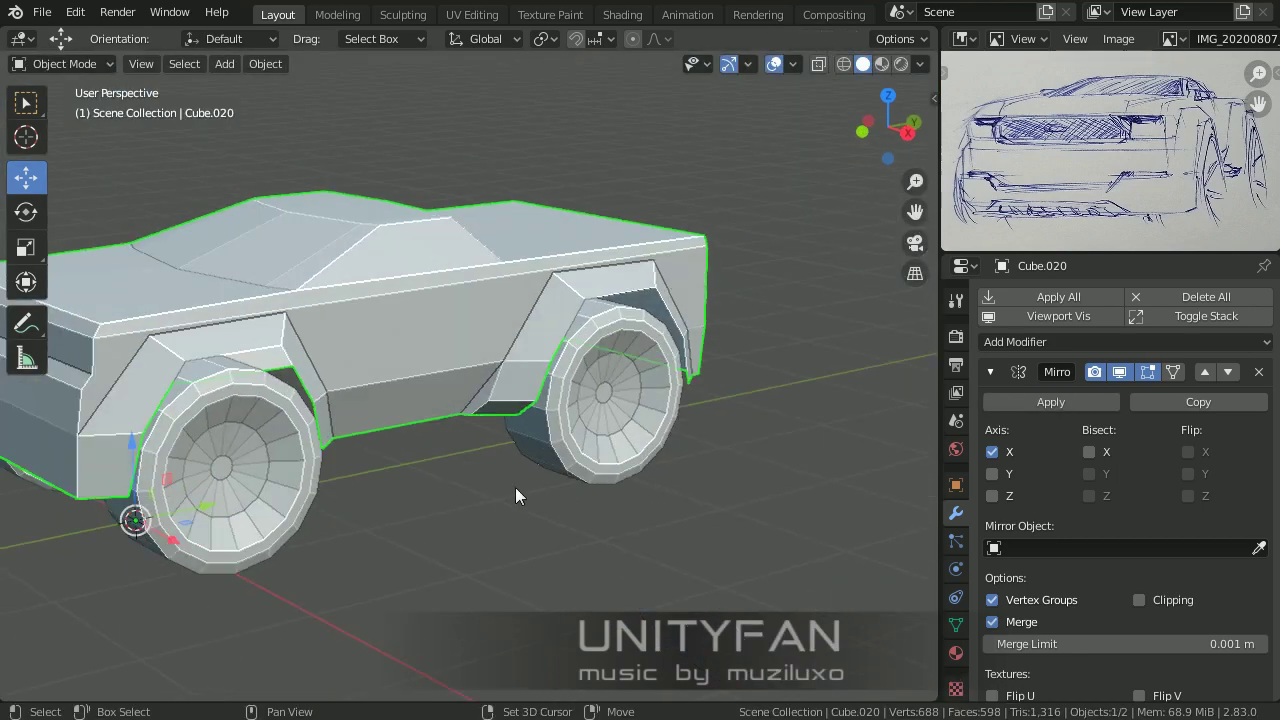
Step: Knife-cut a new edge from the roof edge down to the rear top body corner
scroll(758, 467, "up", 2)
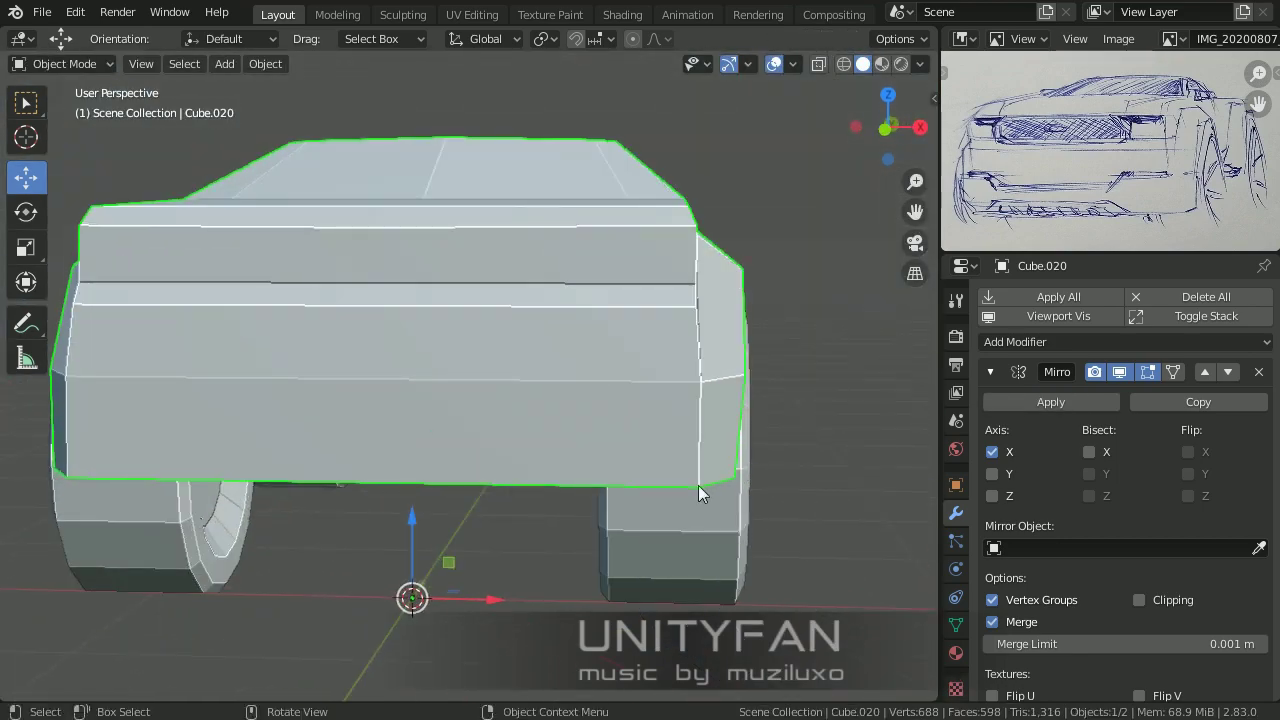
mouse_move(698, 485)
middle_mouse_down()
mouse_move(744, 526)
mouse_move(587, 445)
mouse_move(599, 473)
mouse_move(283, 114)
middle_mouse_up()
key("Tab")
scroll(587, 445, "up", 3)
scroll(587, 445, "up", 1)
scroll(587, 445, "up", 2)
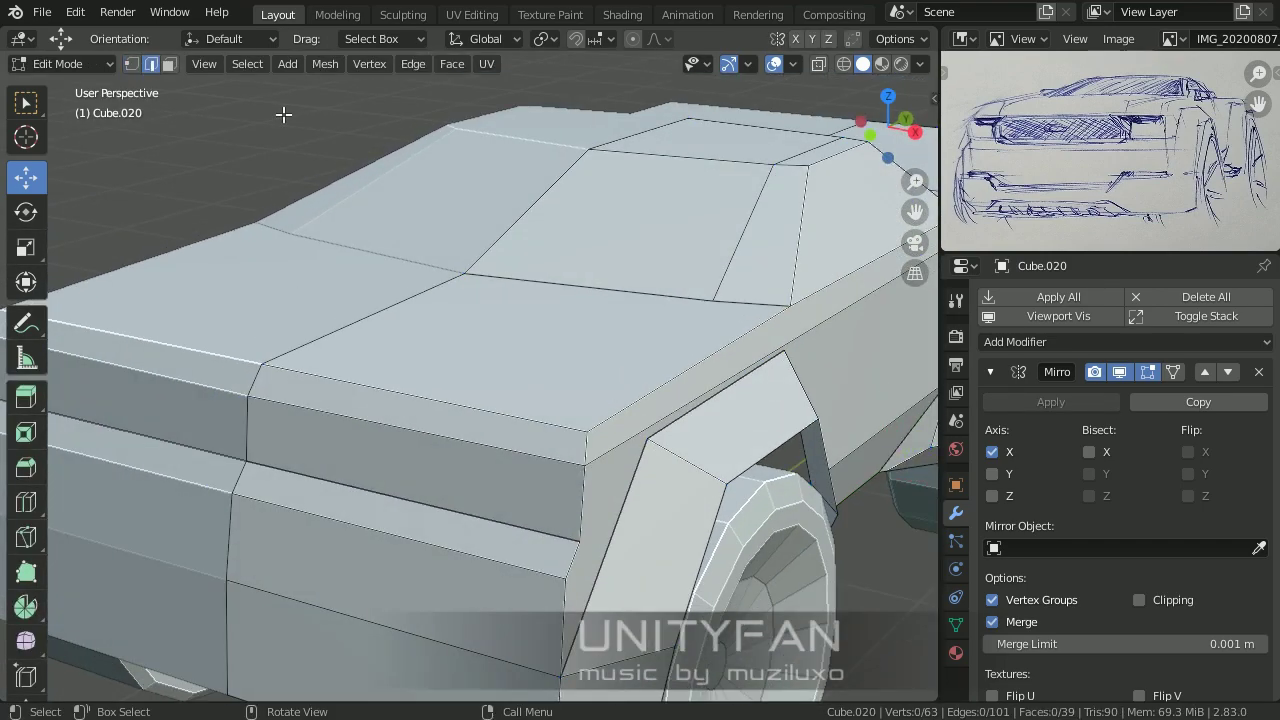
scroll(603, 366, "up", 2)
key("k")
left_click(858, 288)
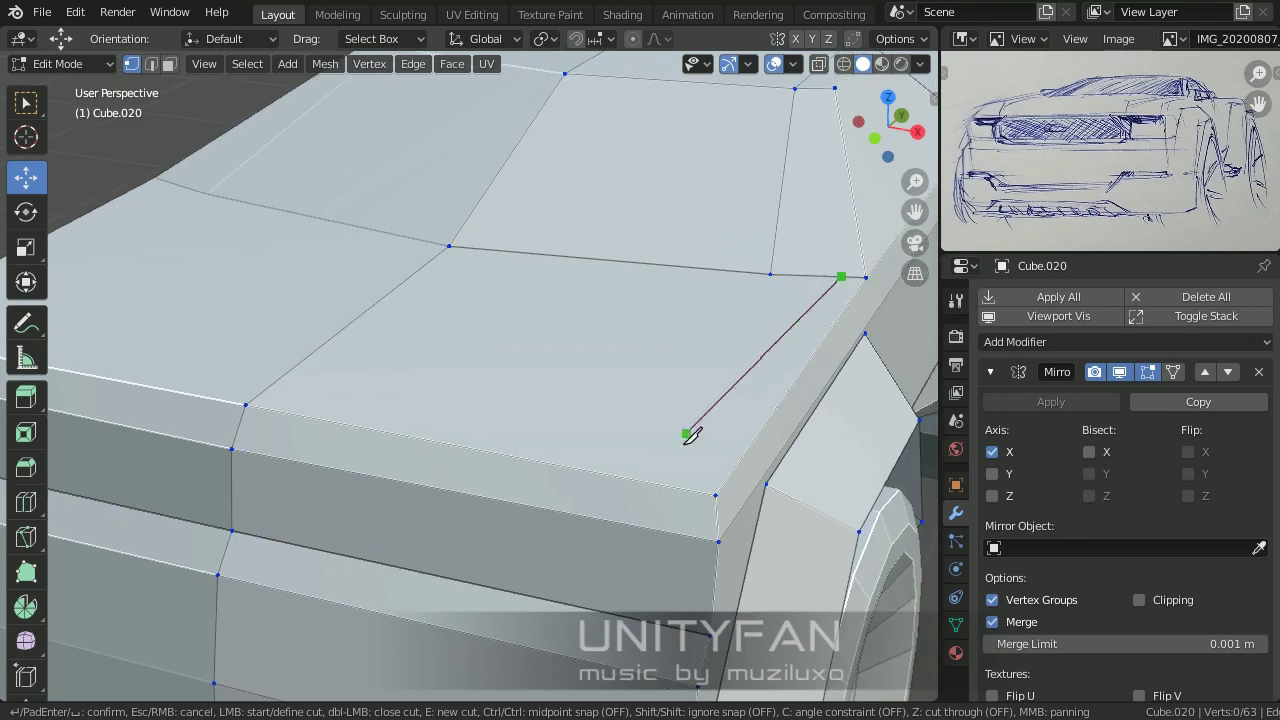
left_click(678, 533)
key("Return")
Step: Slide the rear fender flare's lower corner vertex along the Y axis
scroll(586, 463, "down", 4)
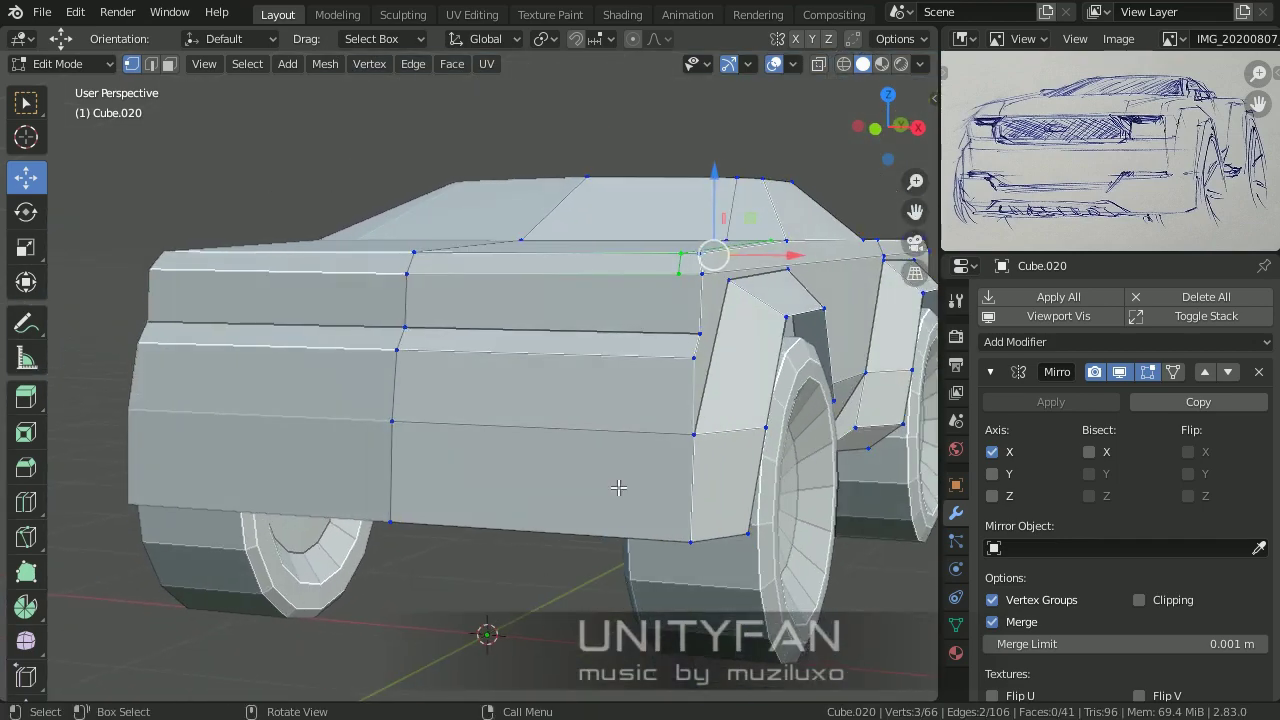
mouse_move(586, 463)
middle_mouse_down()
mouse_move(165, 92)
mouse_move(609, 503)
mouse_move(440, 468)
mouse_move(494, 523)
mouse_move(143, 117)
middle_mouse_up()
left_click(440, 468, "ctrl")
left_click(380, 456)
scroll(683, 546, "up", 4)
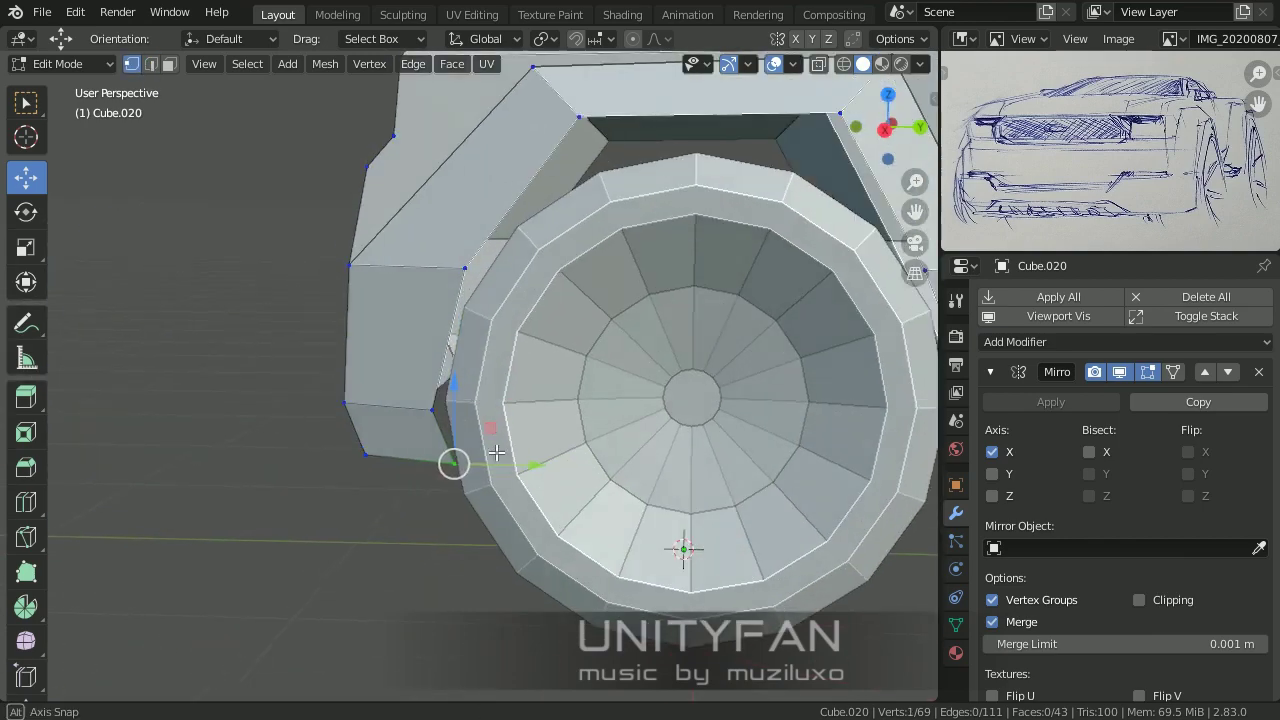
key("g")
key("y")
left_click(683, 546)
scroll(683, 546, "down", 4)
middle_click_drag(683, 546, 719, 548)
scroll(624, 452, "up", 3)
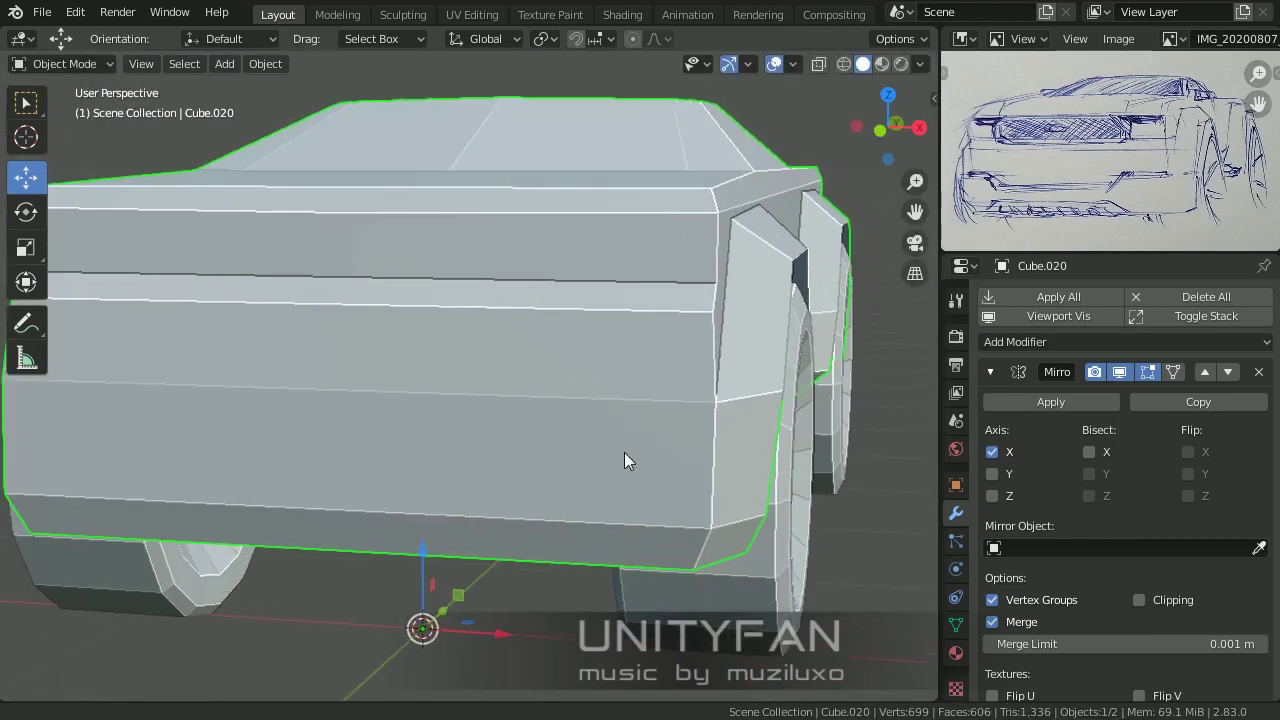
scroll(610, 452, "up", 3)
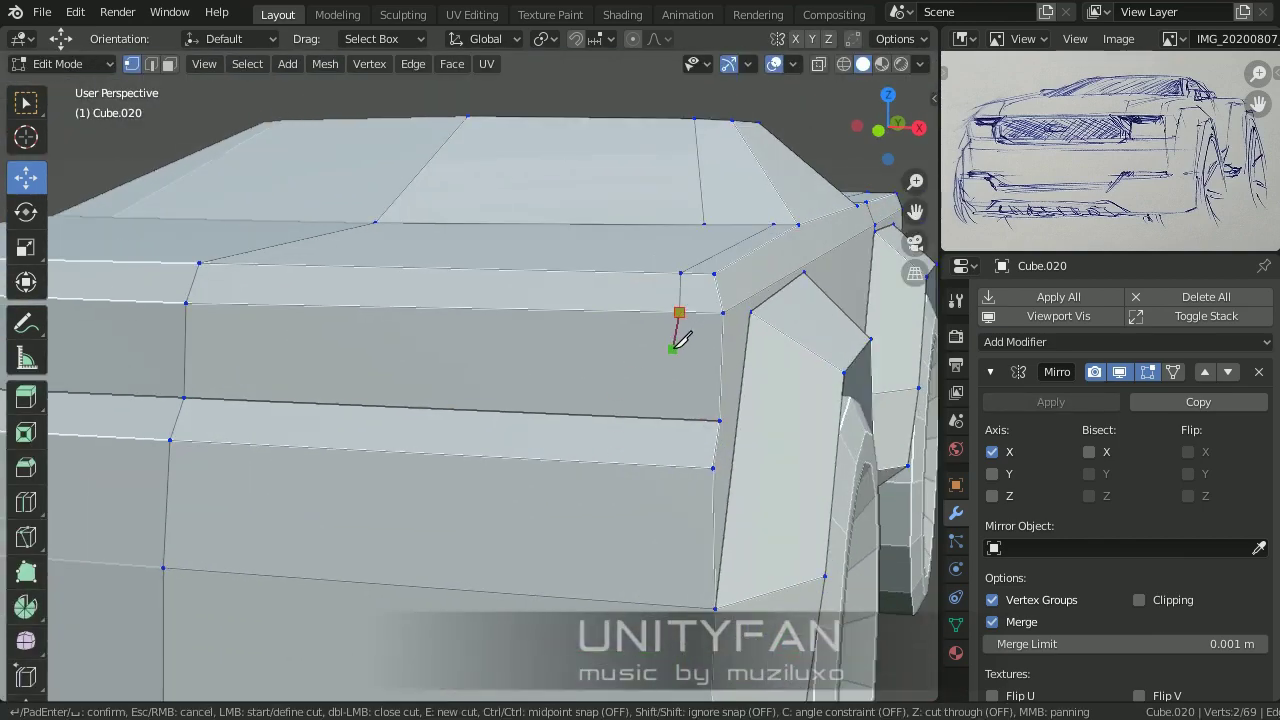
Step: Finish the knife cuts outlining the rear panel and adjust its corner vertices
key("Return")
scroll(455, 308, "down", 4)
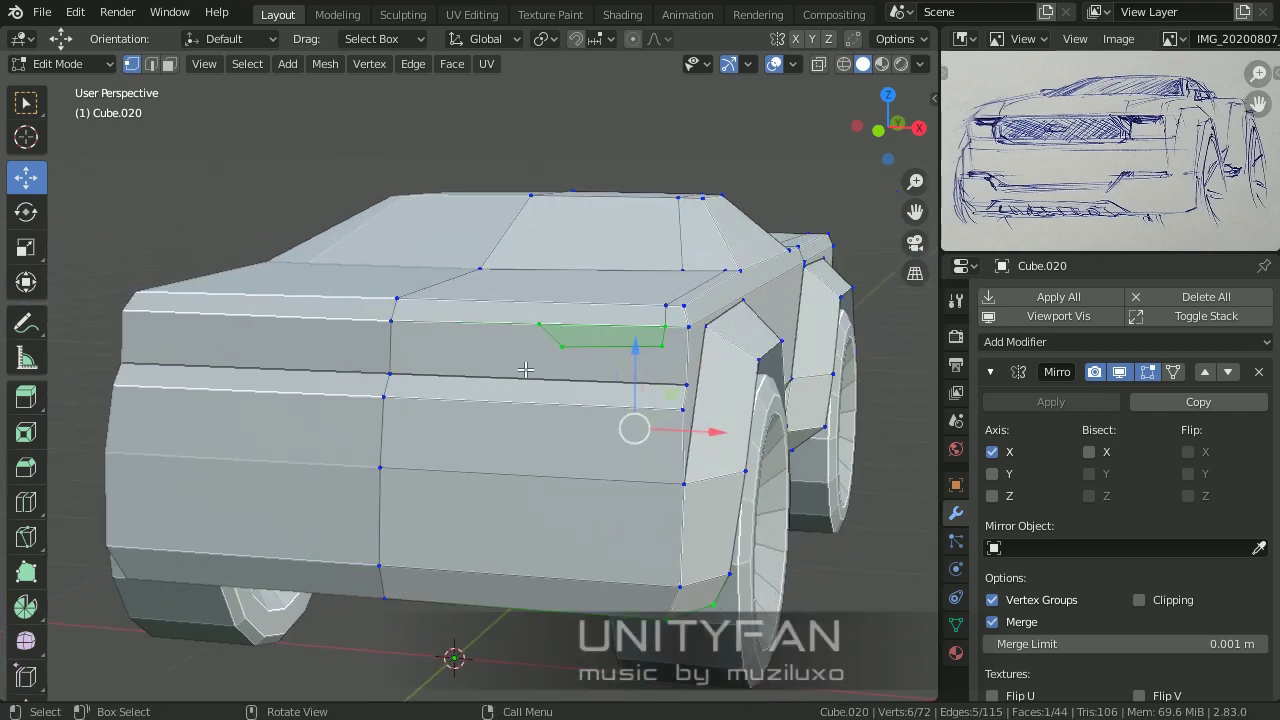
key("Tab")
key("Tab")
left_click(566, 338, "shift")
scroll(600, 330, "up", 2)
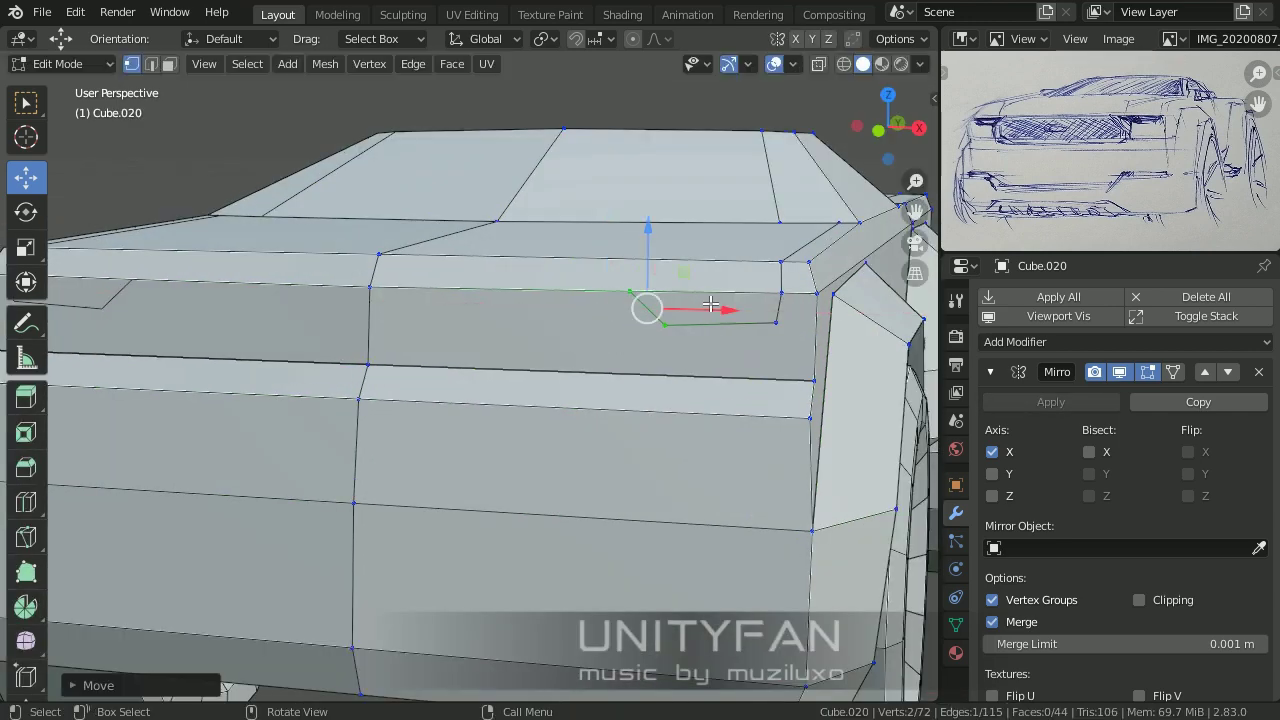
left_click(661, 271)
scroll(660, 400, "down", 3)
key("Tab")
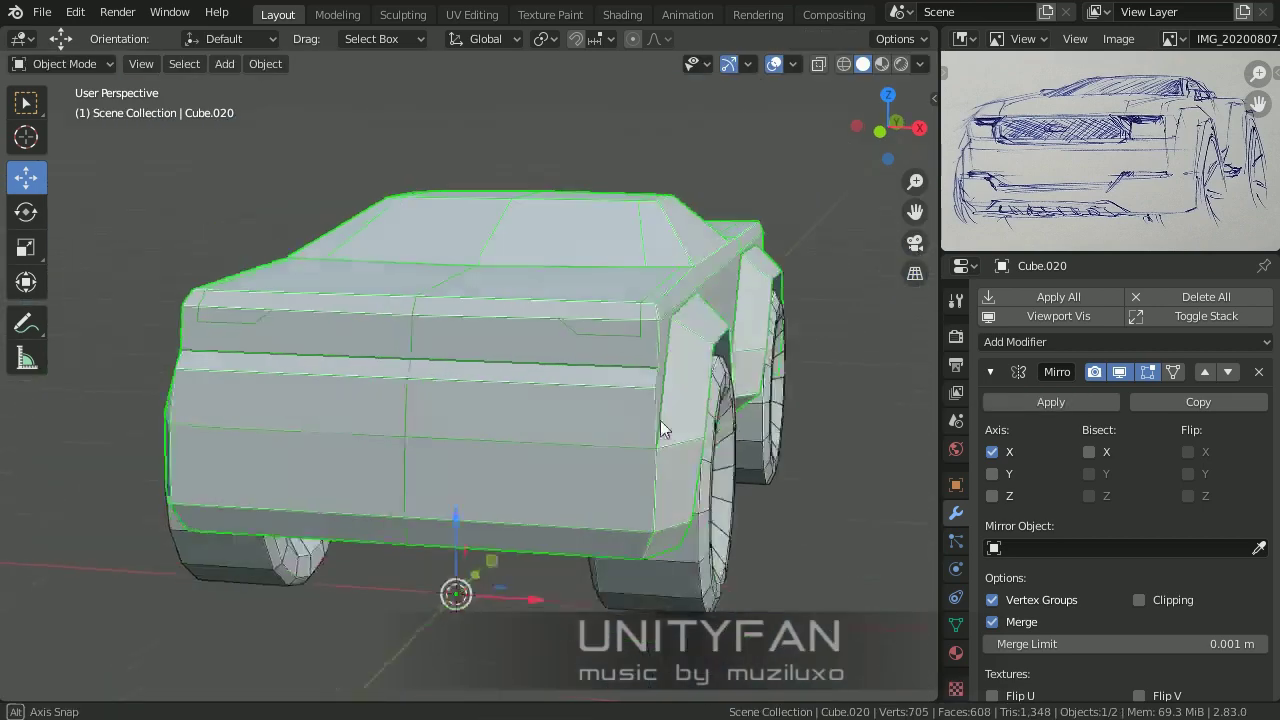
key("Tab")
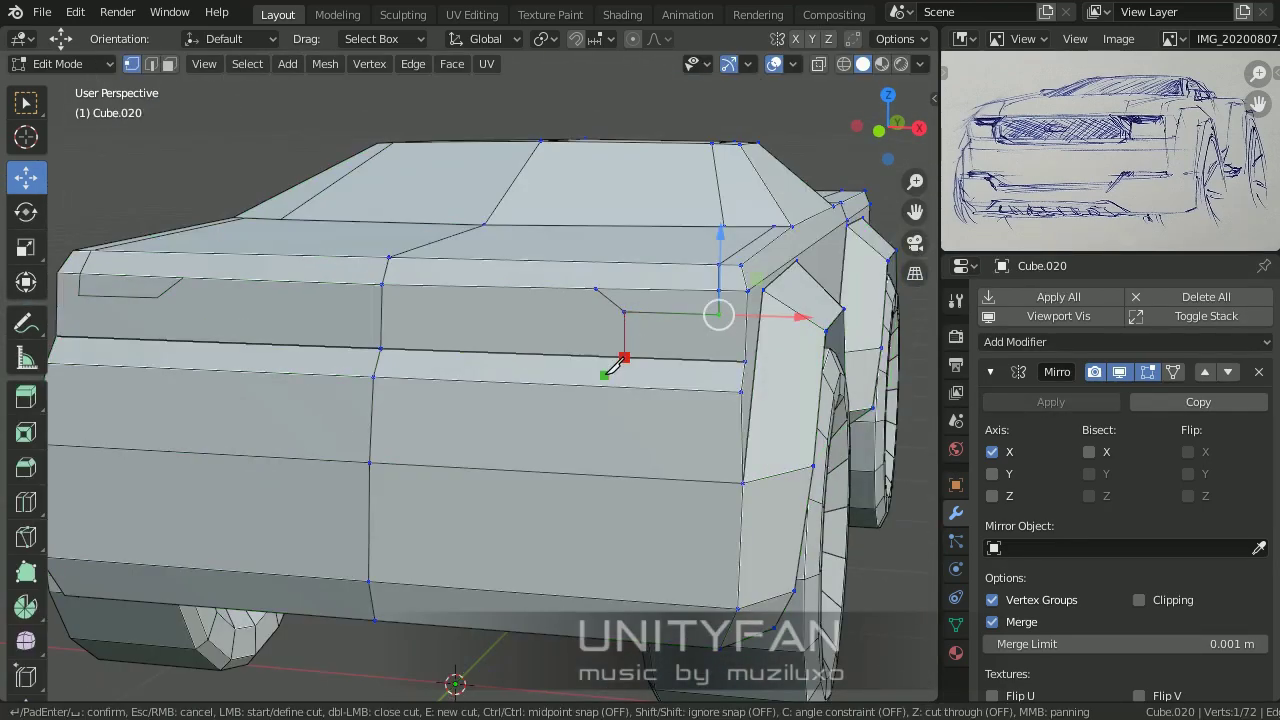
key("Return")
scroll(509, 443, "down", 3)
middle_click_drag(509, 443, 586, 423)
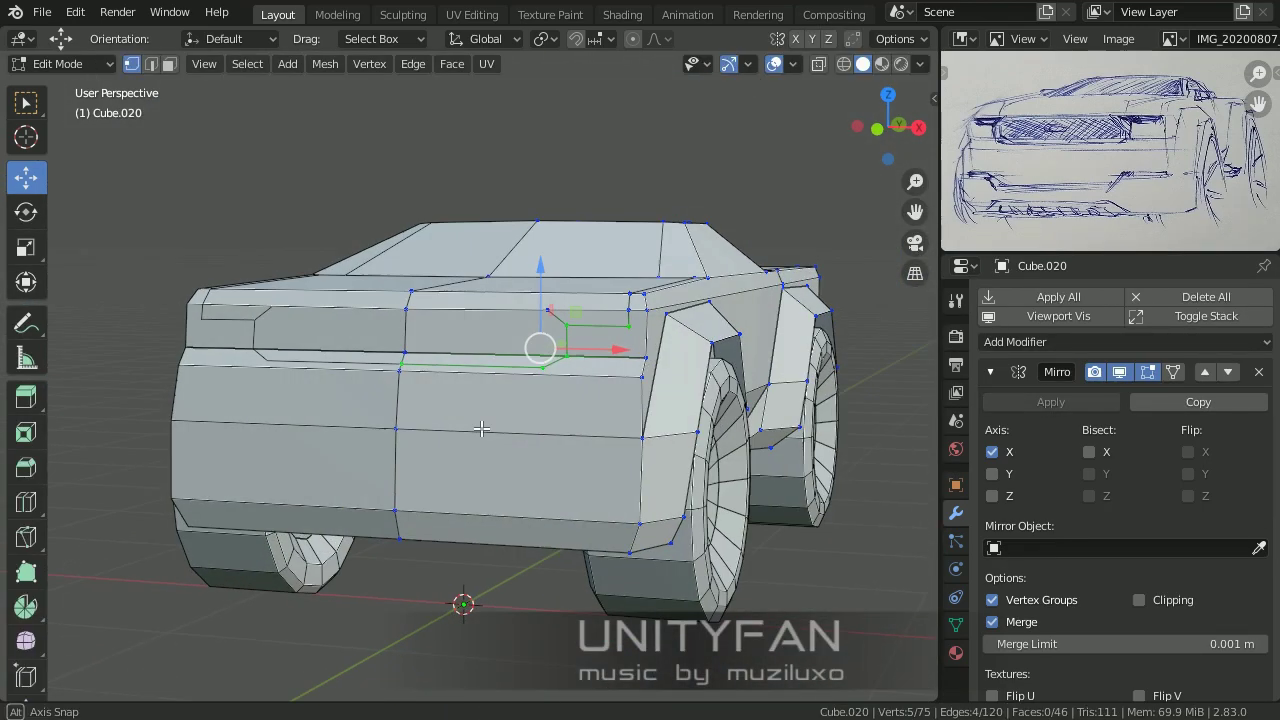
scroll(586, 423, "up", 5)
Step: Select the cut-out panel face and move it to recess the panel
left_click(170, 64)
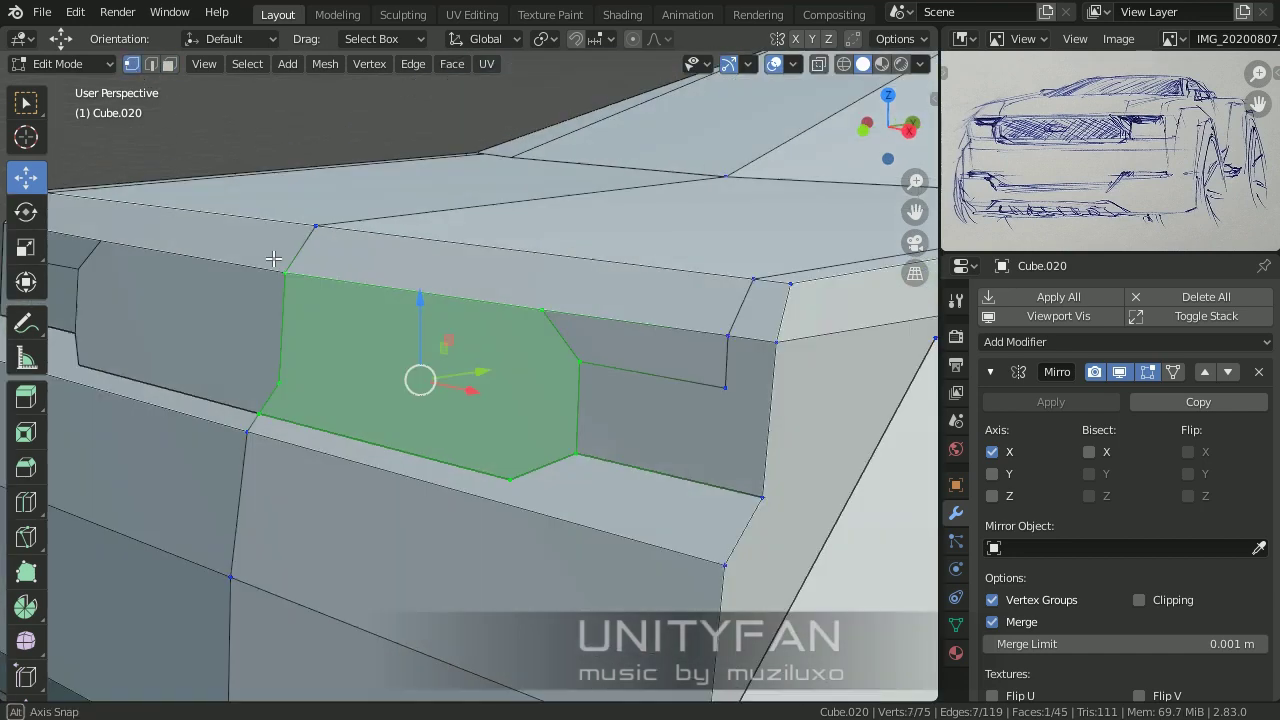
middle_click_drag(580, 434, 435, 334)
key("1")
left_click(435, 334)
left_click(401, 218)
scroll(489, 367, "up", 3)
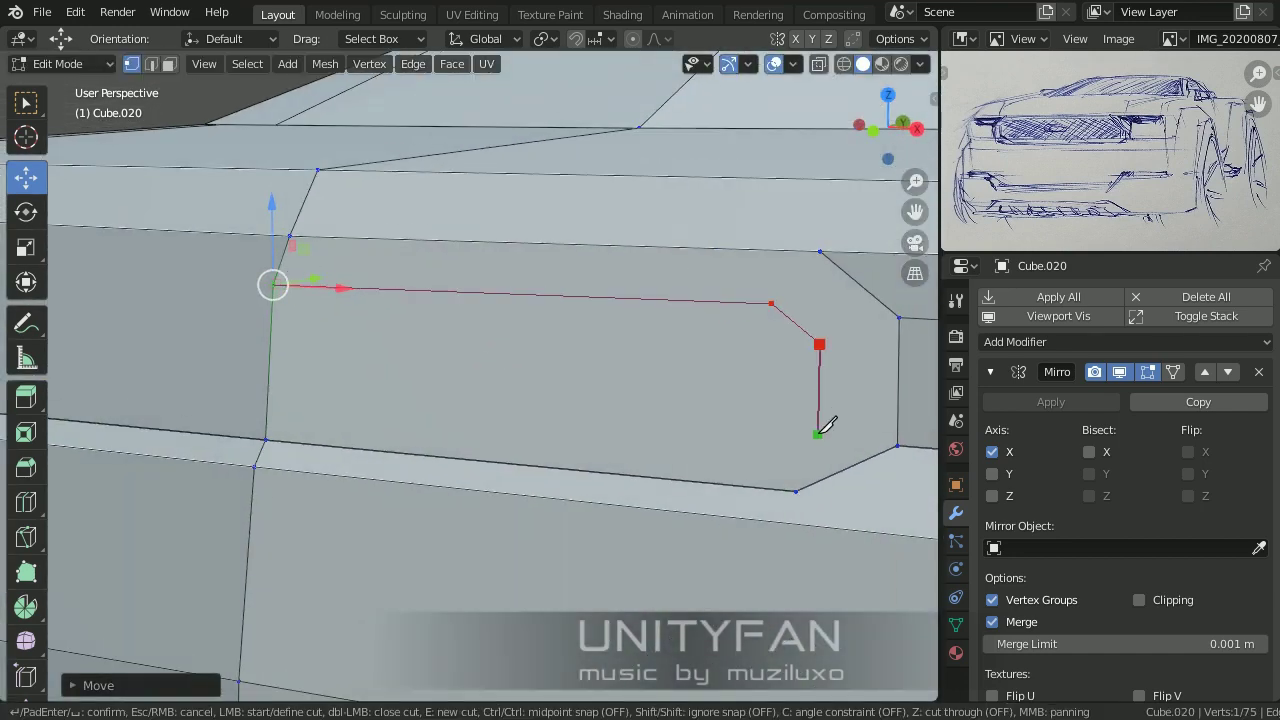
middle_click_drag(271, 424, 540, 412, "shift")
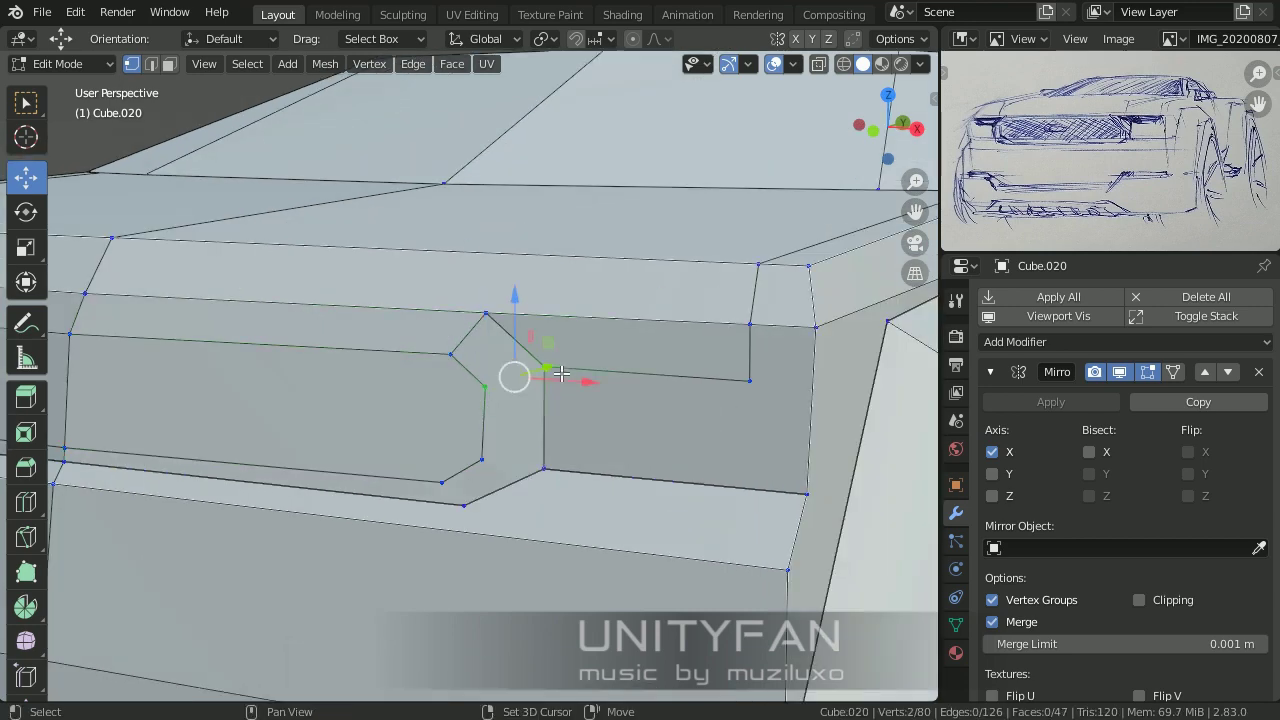
key("Tab")
scroll(620, 502, "down", 8)
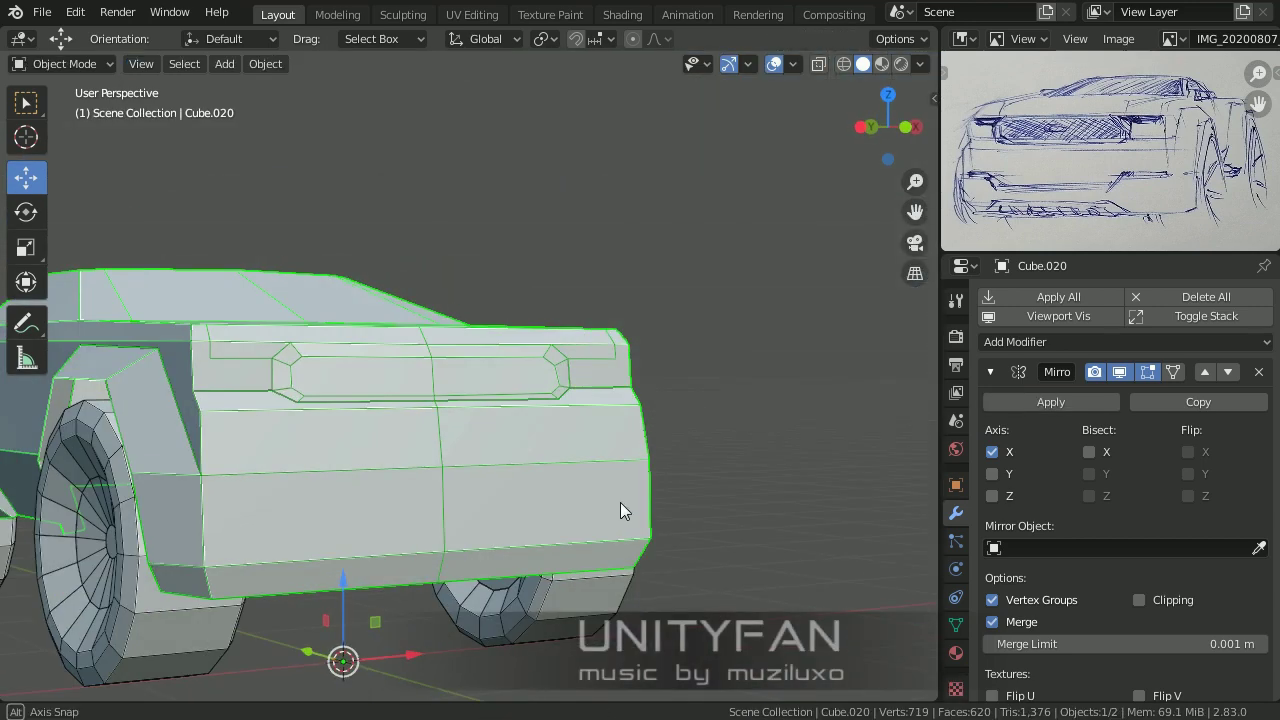
Step: Select the truck body in Edit Mode and pick vertices on its front panel
left_click(620, 502)
middle_click_drag(620, 502, 687, 473)
scroll(687, 473, "up", 4)
left_click(632, 331)
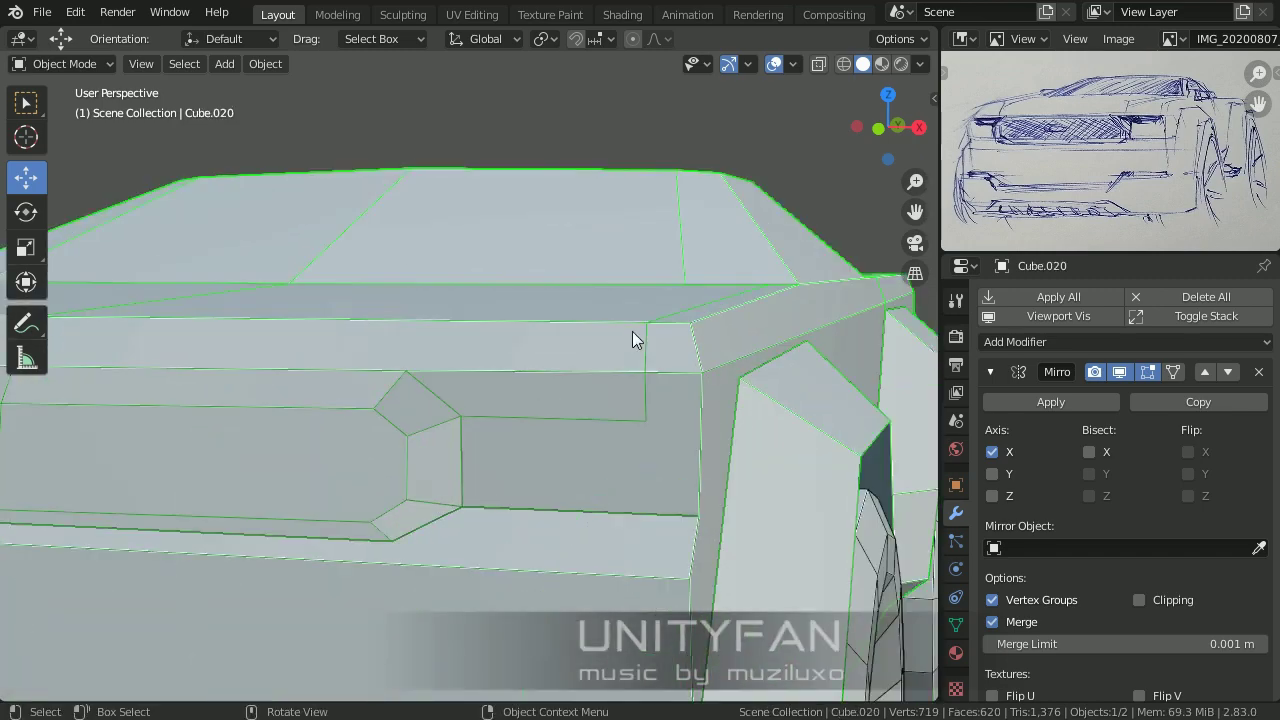
key("Tab")
left_click(623, 417)
middle_click_drag(569, 403, 622, 383)
scroll(632, 439, "up", 2)
scroll(632, 439, "up", 2)
left_click(528, 461, "shift")
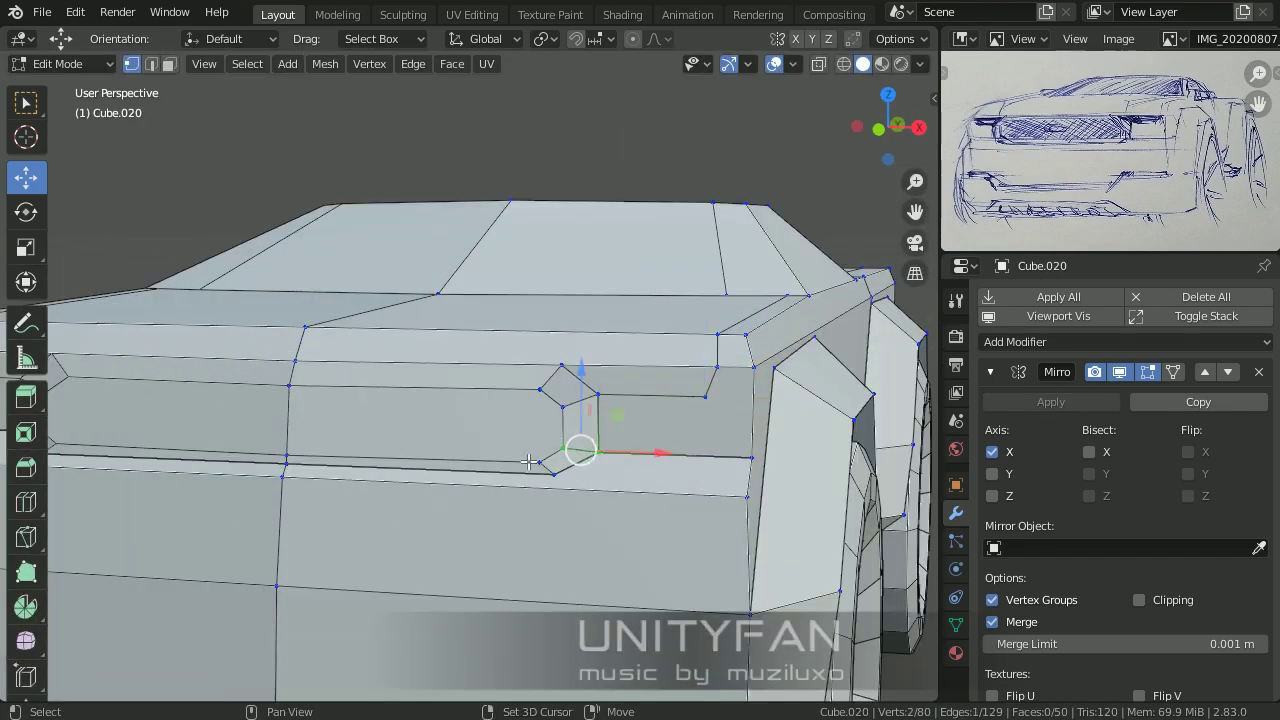
scroll(611, 459, "down", 2)
mouse_move(600, 471)
middle_mouse_down()
mouse_move(608, 434)
mouse_move(543, 337)
middle_mouse_up()
scroll(566, 439, "up", 2)
Step: Grow the selection to three grille corner faces and move them along Y
key("z")
key("Escape")
key("ctrl+KP_Add")
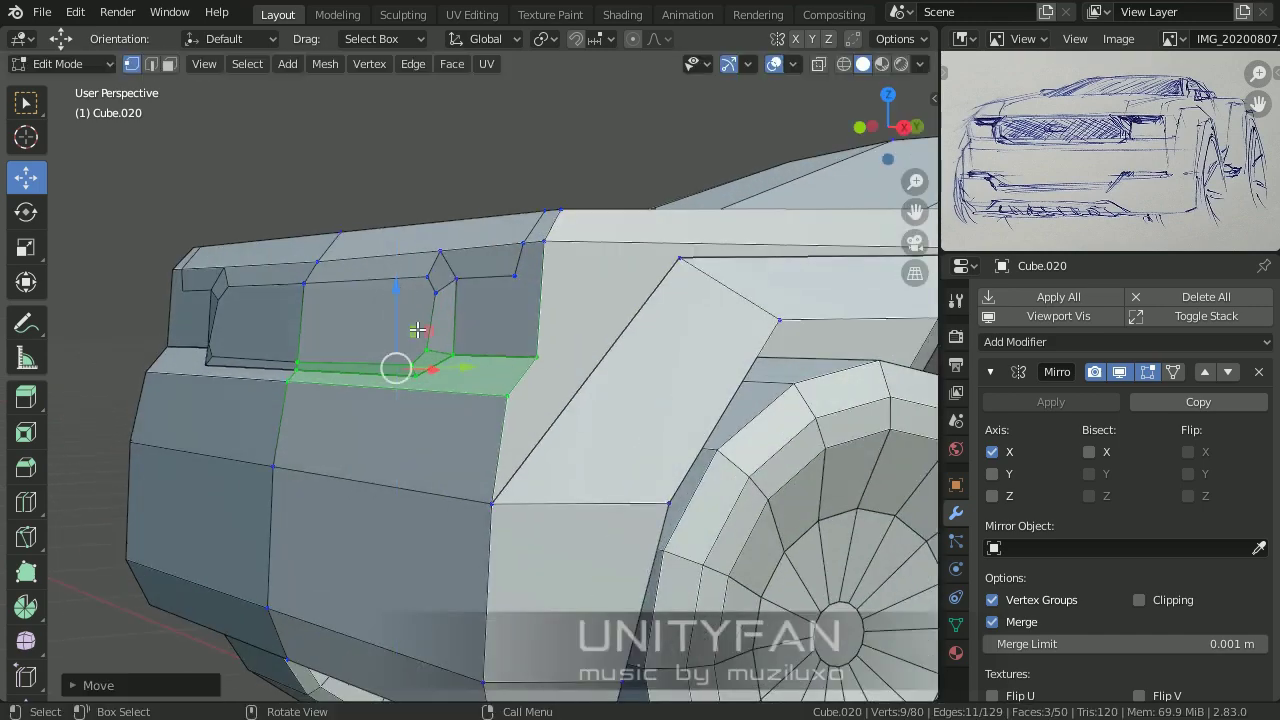
middle_click_drag(420, 360, 458, 320)
scroll(422, 440, "up", 2)
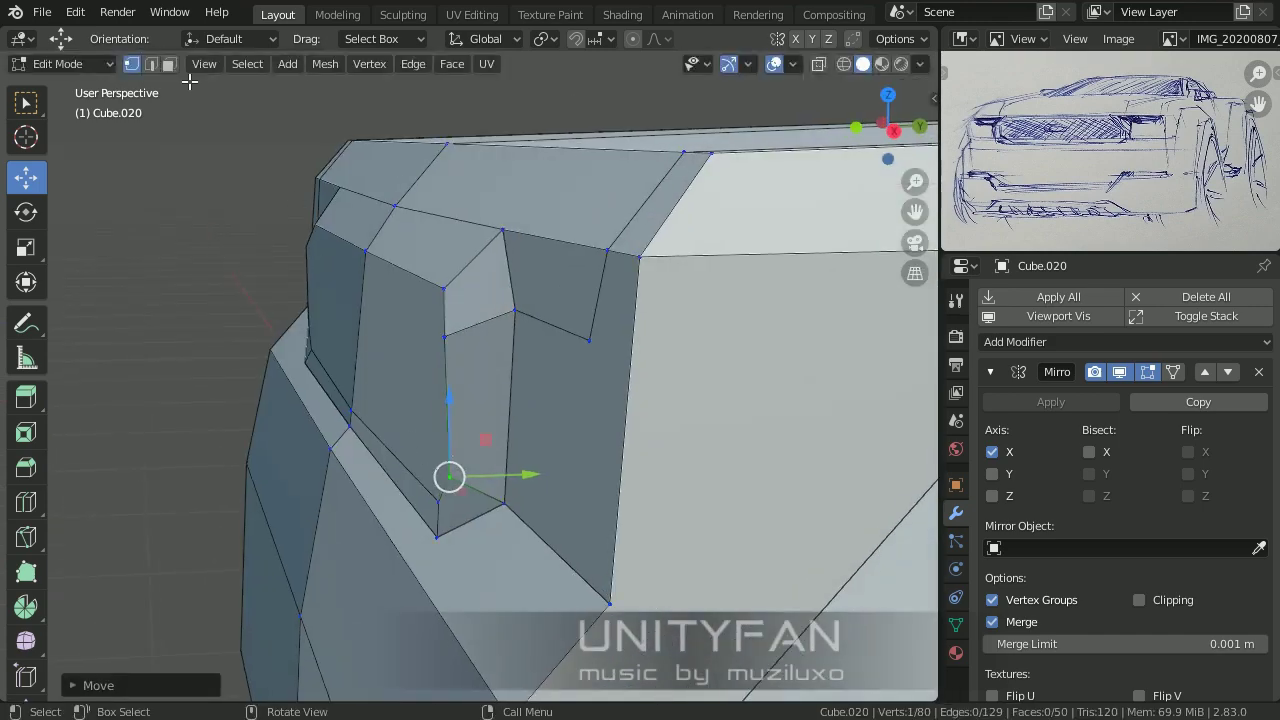
key("g")
key("y")
left_click(423, 371)
mouse_move(423, 371)
middle_mouse_down()
mouse_move(451, 349)
mouse_move(491, 380)
mouse_move(346, 314)
mouse_move(589, 434)
mouse_move(169, 172)
middle_mouse_up()
mouse_move(551, 362)
middle_mouse_down()
mouse_move(613, 487)
mouse_move(580, 478)
mouse_move(623, 408)
mouse_move(578, 459)
middle_mouse_up()
Step: Knife-cut a new edge across the hood's front corner to a hood vertex
key("Tab")
key("Tab")
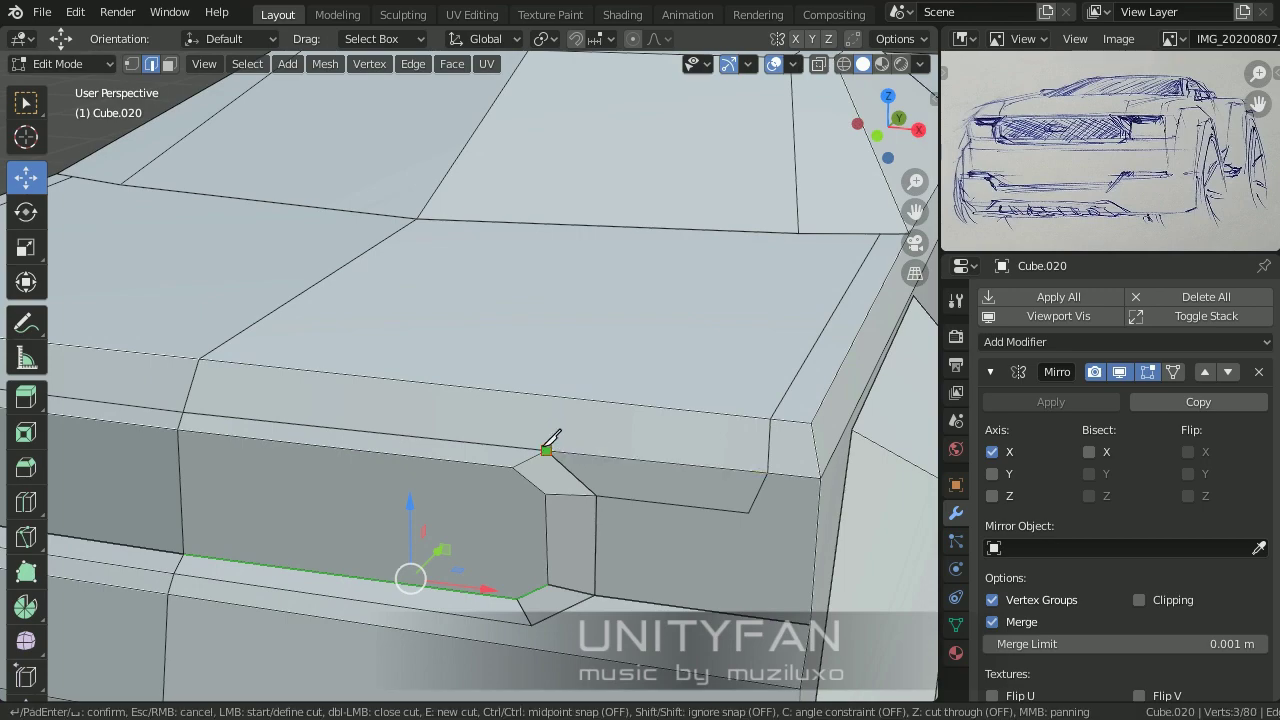
mouse_move(614, 366)
middle_mouse_down()
mouse_move(803, 276)
mouse_move(740, 584)
mouse_move(755, 565)
middle_mouse_up()
key("Return")
scroll(806, 284, "down", 5)
key("Tab")
scroll(755, 565, "up", 2)
Step: Move the selected chamfered grille side faces slightly lower
scroll(696, 489, "up", 2)
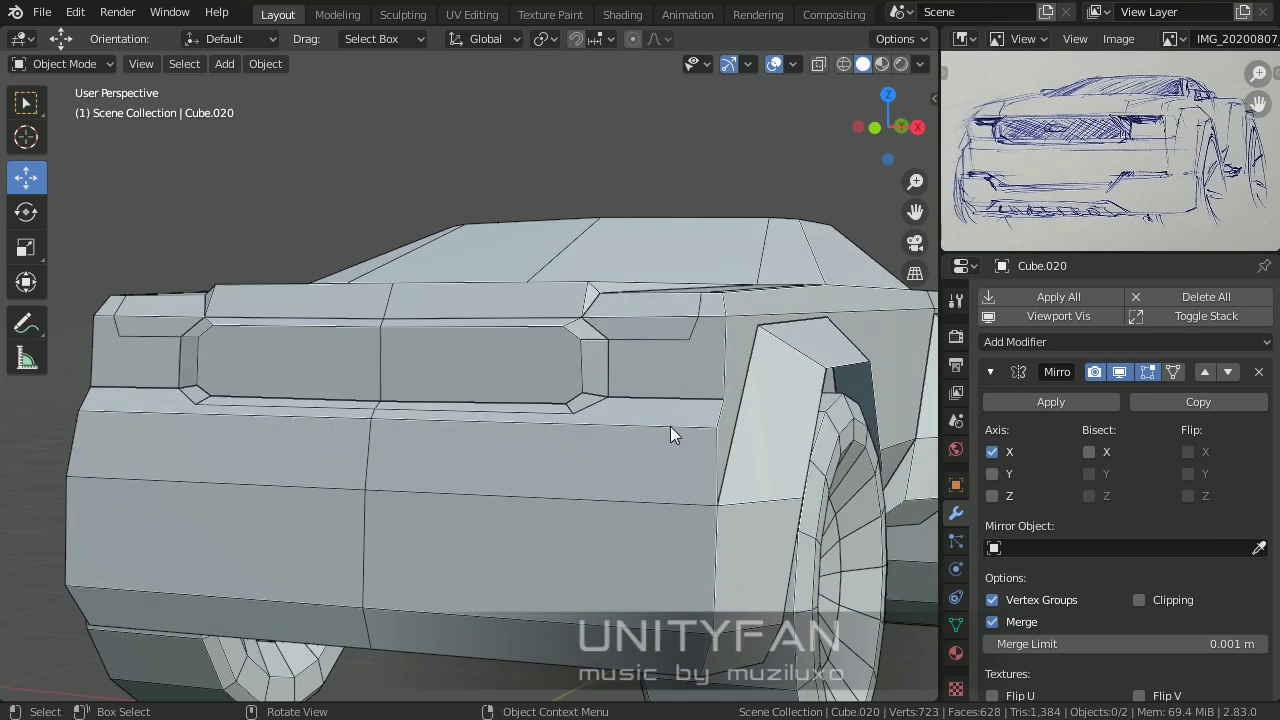
scroll(670, 426, "up", 2)
key("Tab")
middle_click_drag(570, 383, 715, 281)
scroll(756, 350, "down", 4)
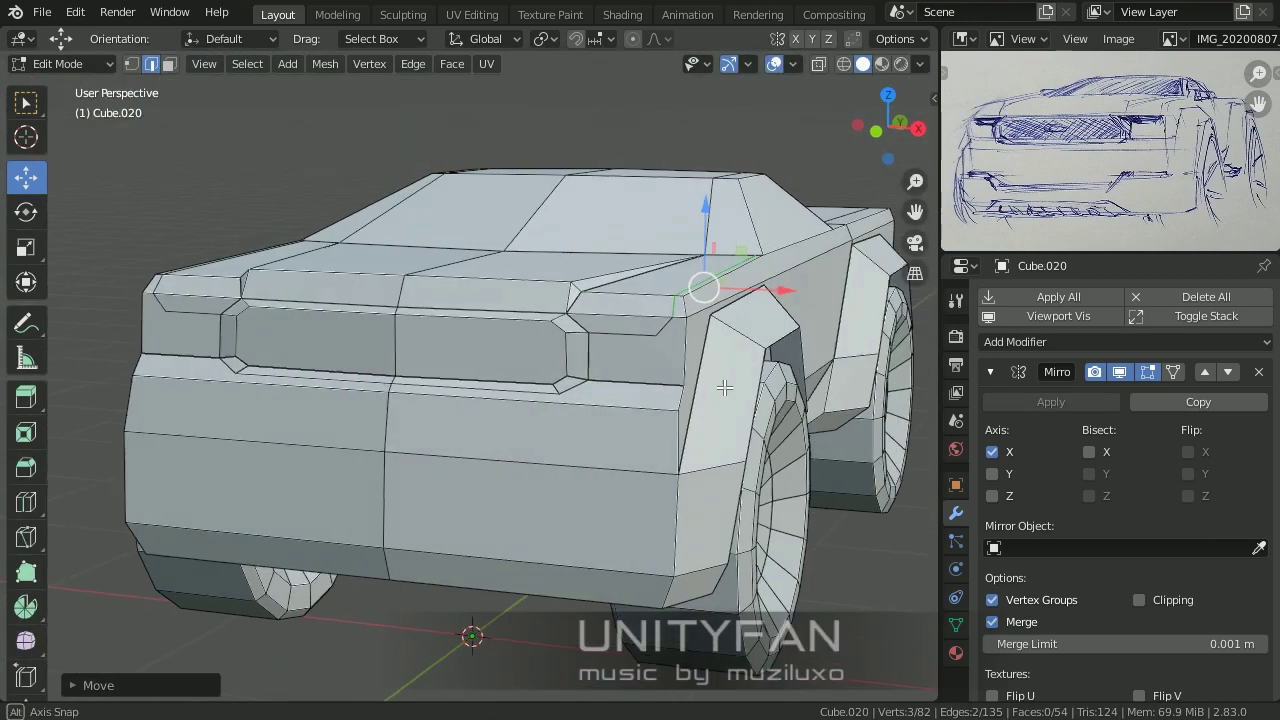
scroll(694, 366, "up", 3)
scroll(694, 366, "up", 1)
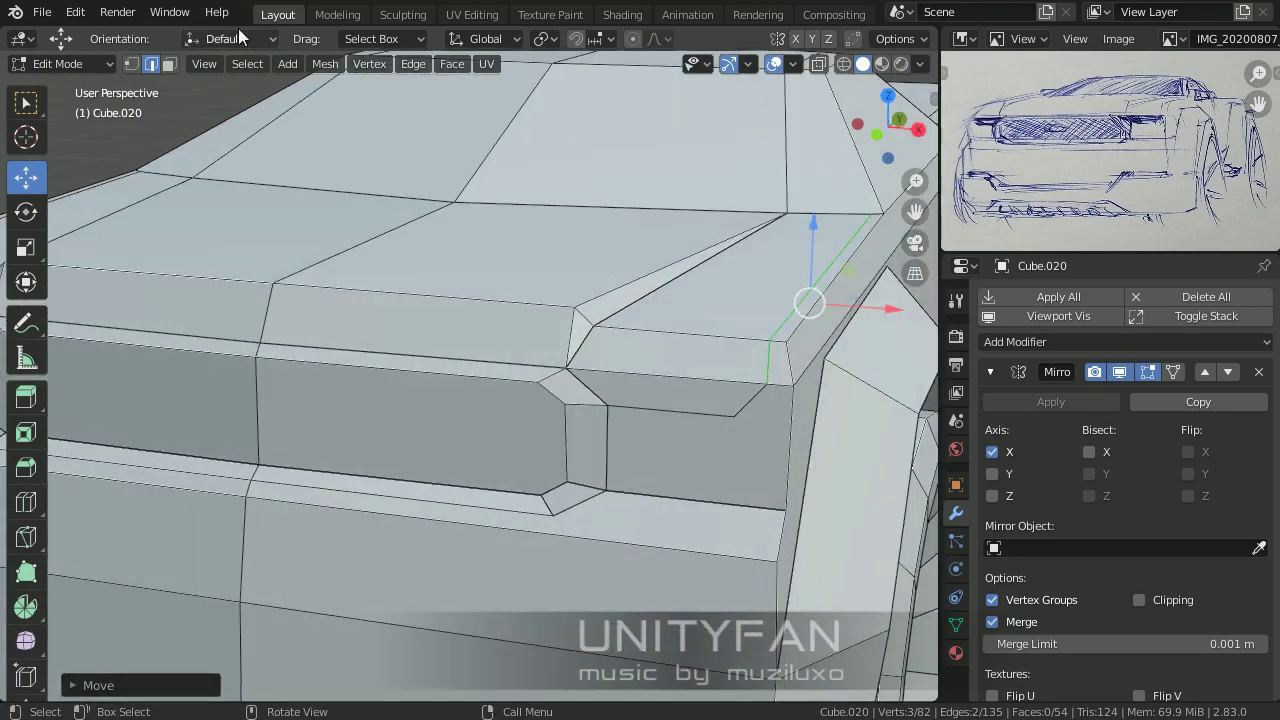
left_click(670, 423)
scroll(757, 457, "down", 5)
Step: Add the large grille face and lower the grille faces about 0.05 m along Z
mouse_move(757, 457)
middle_mouse_down()
mouse_move(737, 466)
mouse_move(604, 336)
middle_mouse_up()
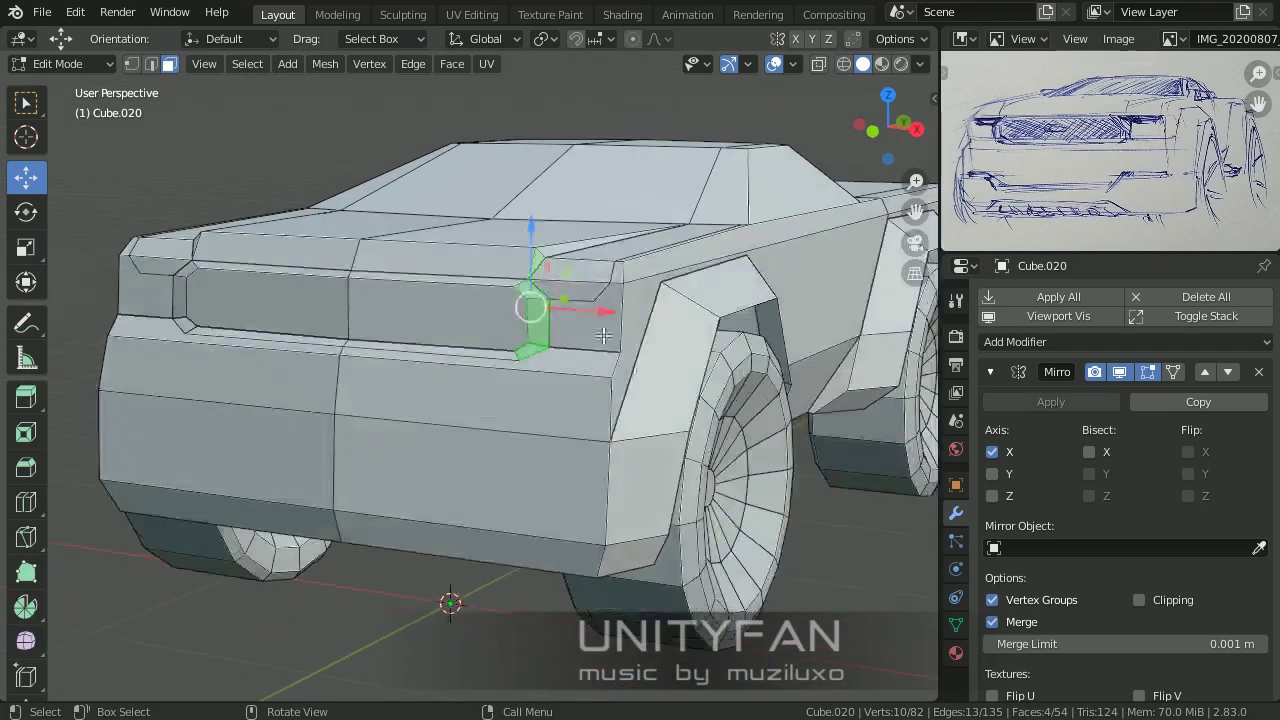
left_click(480, 314, "shift")
scroll(617, 279, "up", 2)
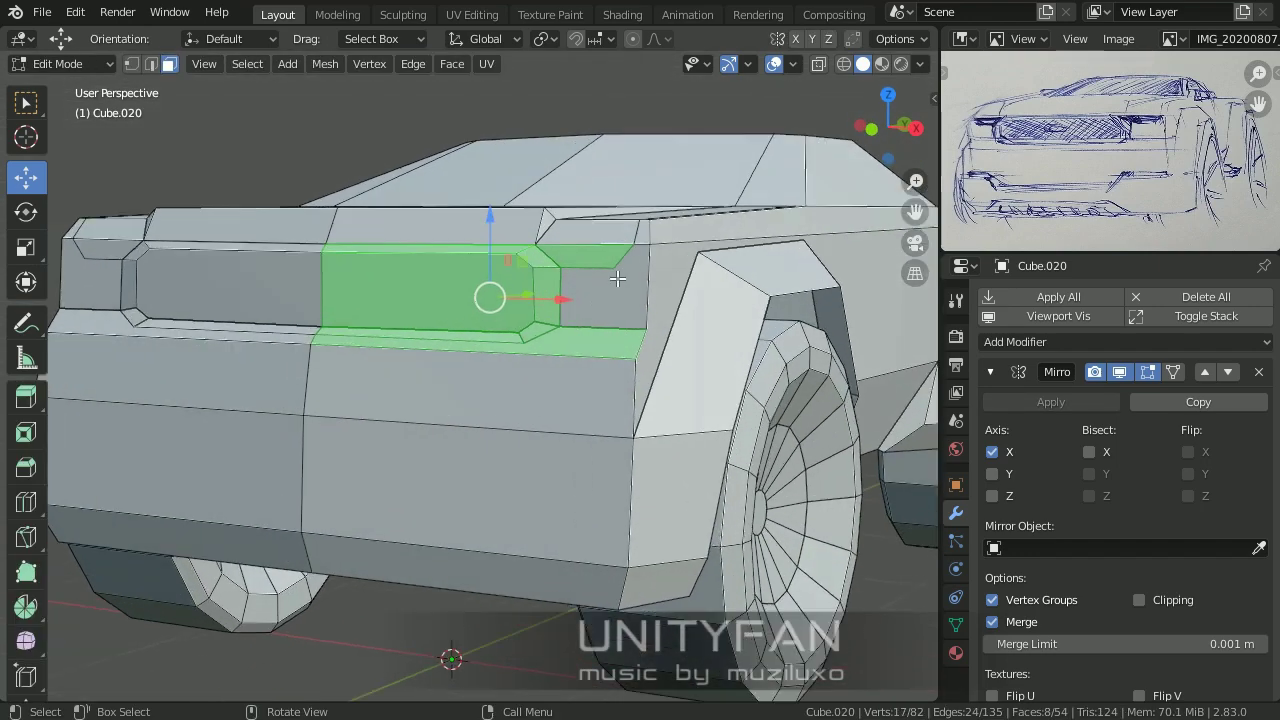
left_click(500, 241)
mouse_move(500, 241)
middle_mouse_down()
mouse_move(600, 523)
mouse_move(499, 385)
mouse_move(517, 336)
middle_mouse_up()
Step: Switch to vertex select and briefly toggle X-ray to inspect the body corner
key("1")
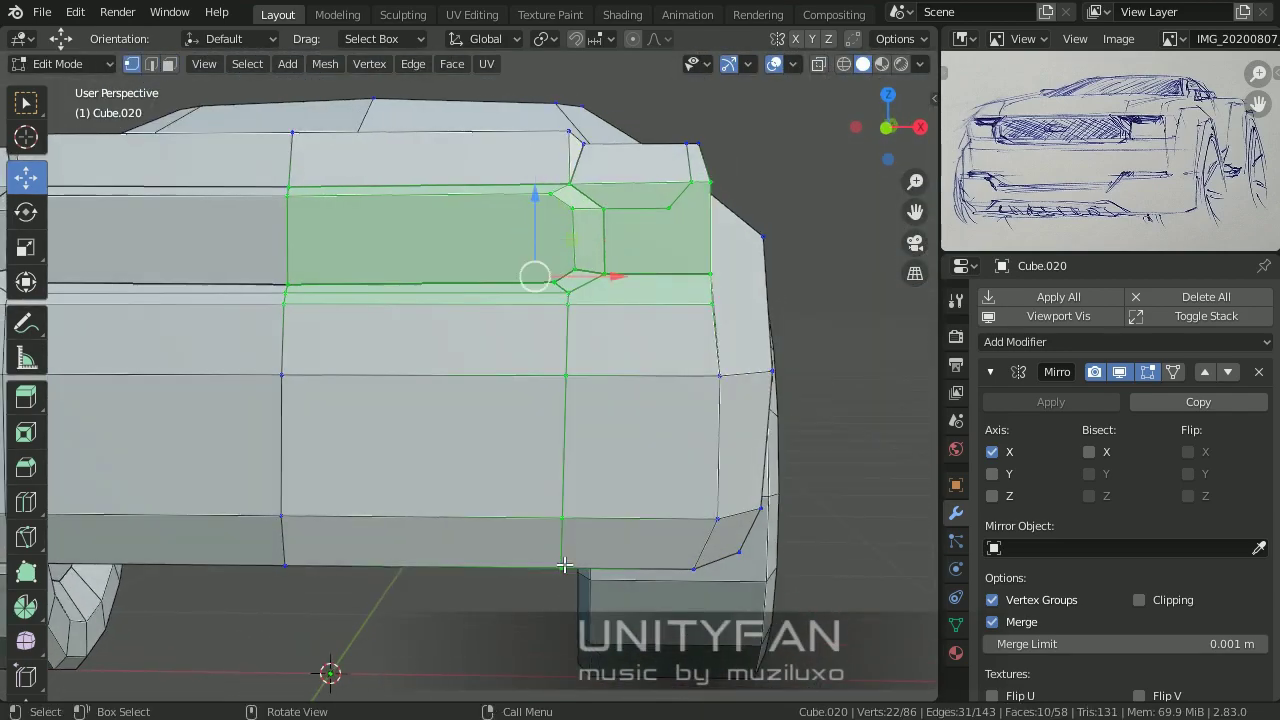
key("alt+z")
middle_click_drag(564, 565, 606, 575)
left_click(623, 324)
middle_click_drag(623, 324, 592, 444)
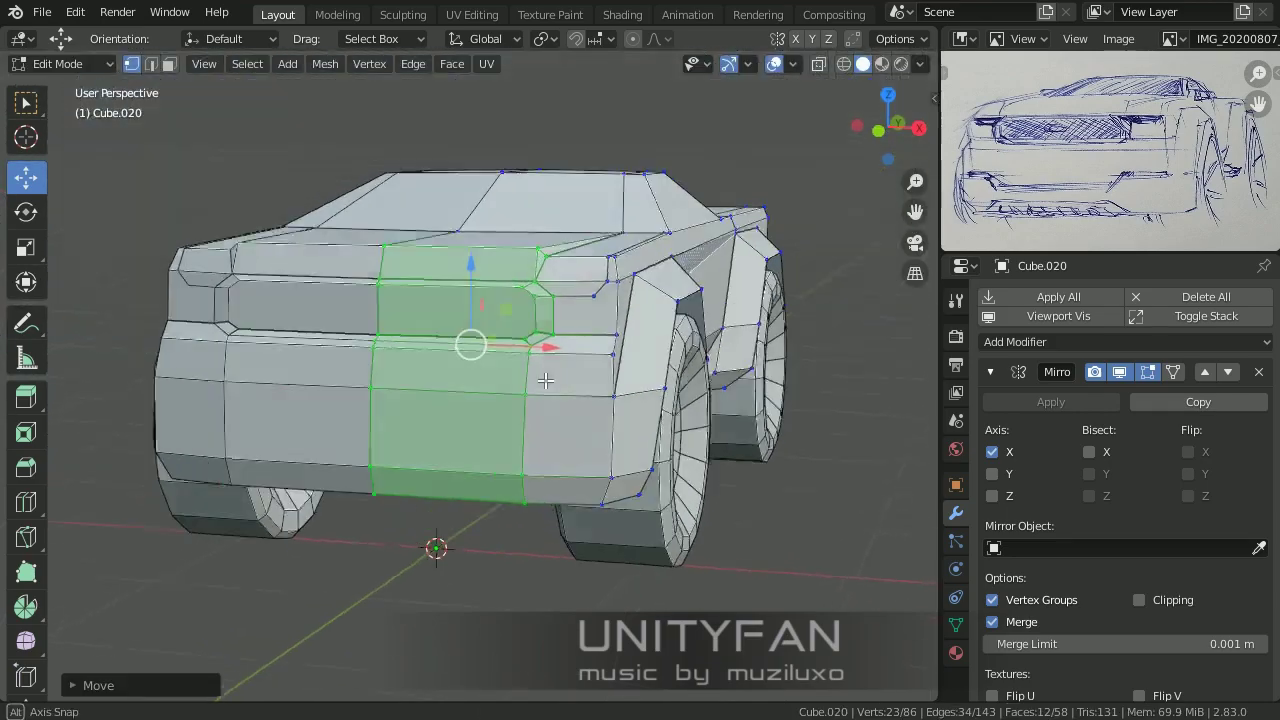
middle_click_drag(636, 488, 621, 232)
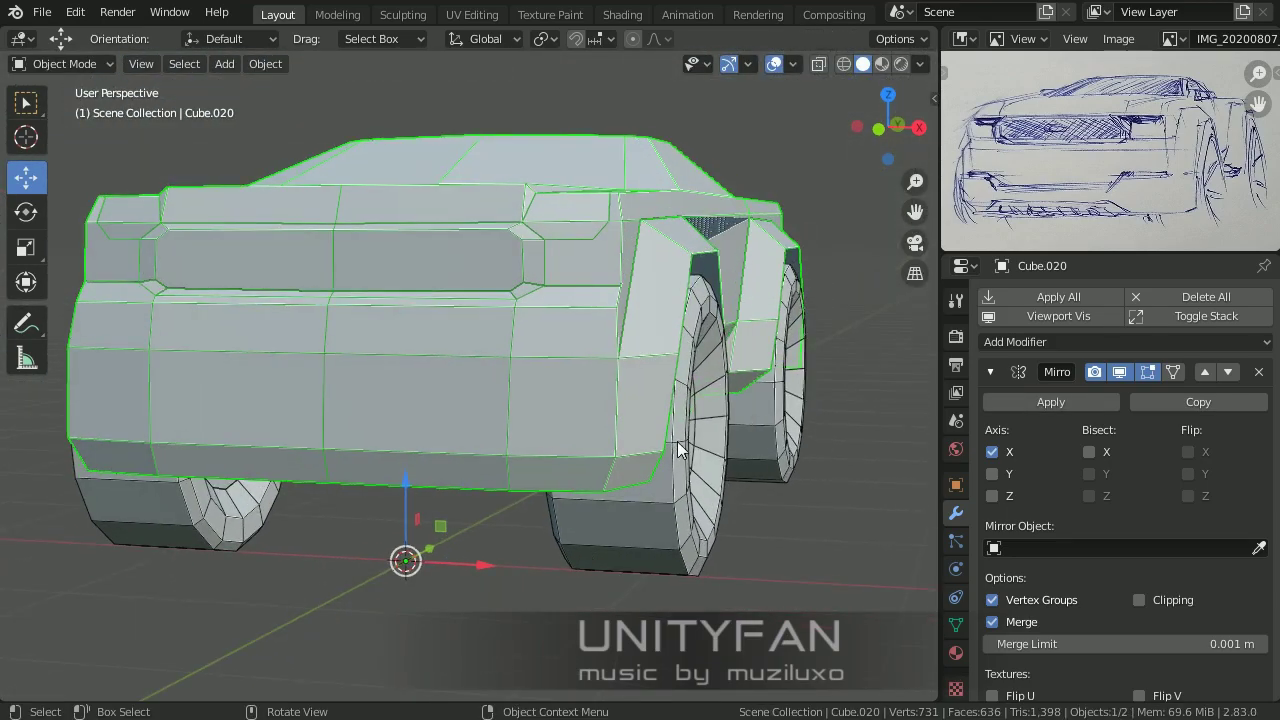
Step: Select a run of vertices along the edge near the fender top
scroll(621, 232, "up", 4)
key("Tab")
left_click(532, 309)
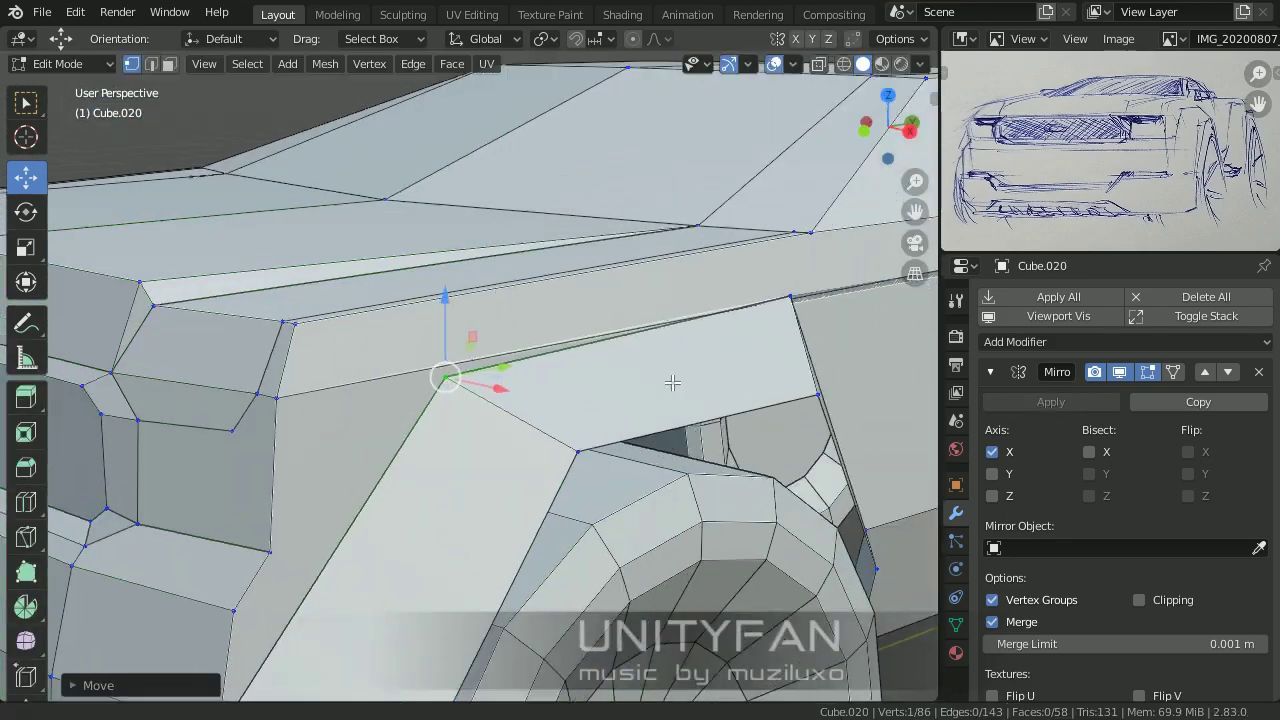
mouse_move(674, 380)
middle_mouse_down()
mouse_move(690, 370)
mouse_move(745, 383)
middle_mouse_up()
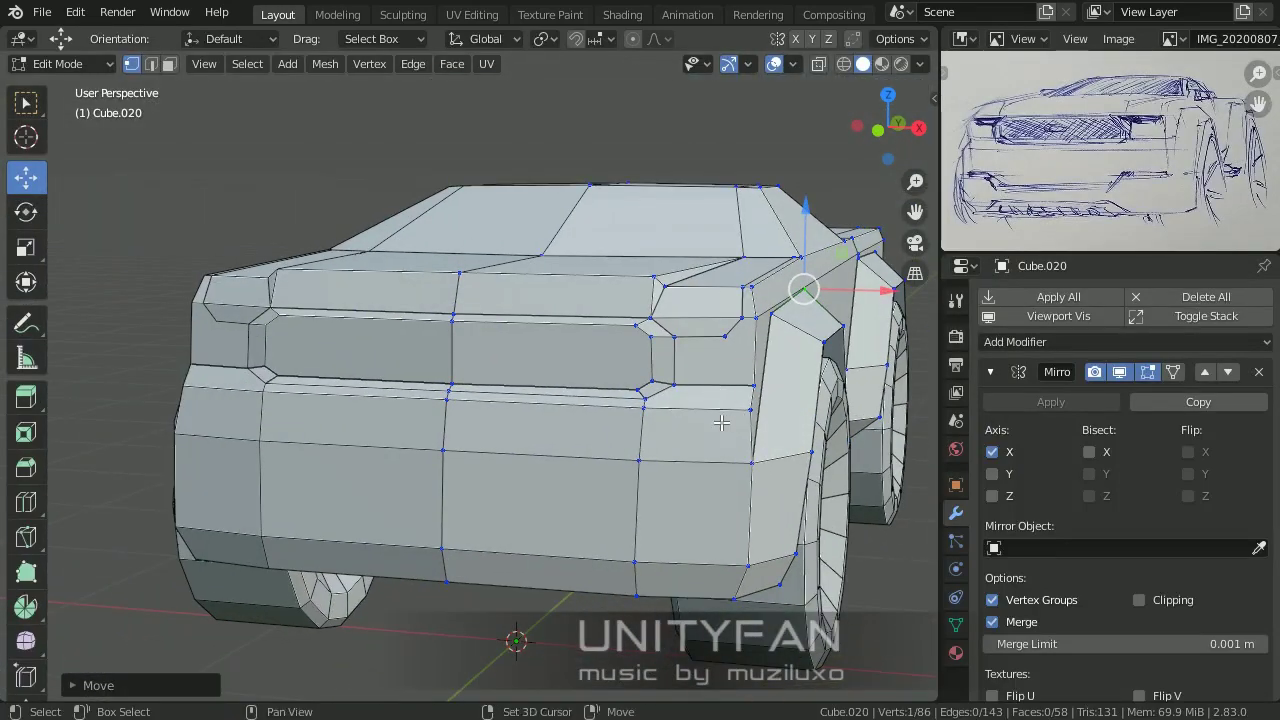
scroll(721, 423, "up", 4)
left_click(460, 320, "shift")
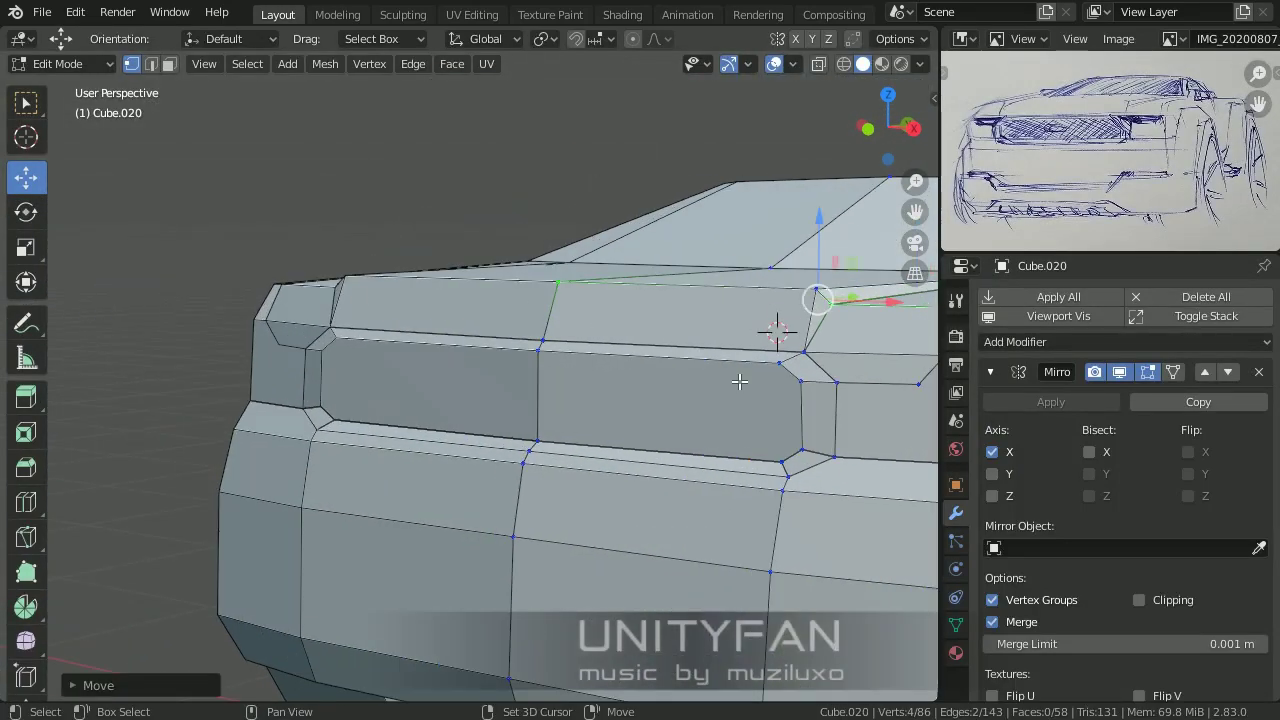
middle_click_drag(739, 381, 627, 343)
Step: Knife-cut a new edge path along the hood and move it
key("3")
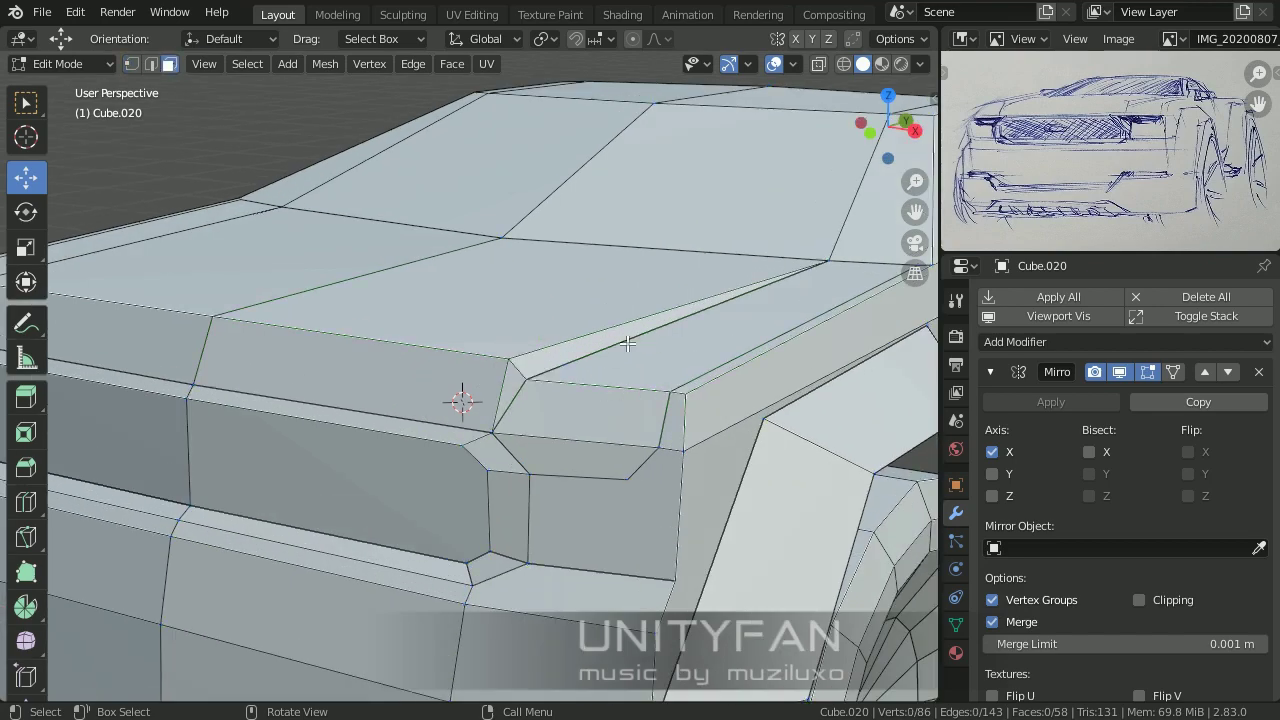
mouse_move(546, 361)
middle_mouse_down()
mouse_move(574, 306)
mouse_move(565, 423)
mouse_move(490, 243)
middle_mouse_up()
key("p")
key("1")
key("k")
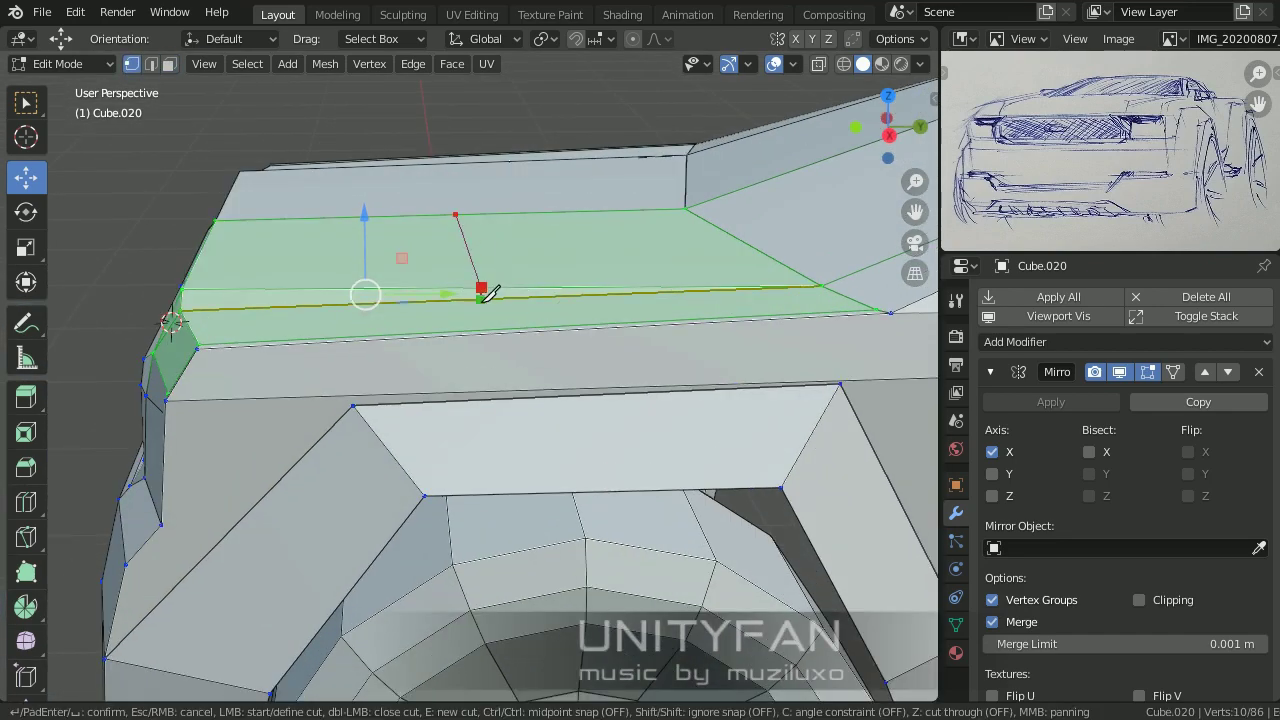
mouse_move(530, 390)
middle_mouse_down()
mouse_move(500, 300)
mouse_move(591, 373)
middle_mouse_up()
left_click(500, 300, "ctrl")
key("g")
scroll(443, 251, "down", 3)
scroll(414, 346, "down", 2)
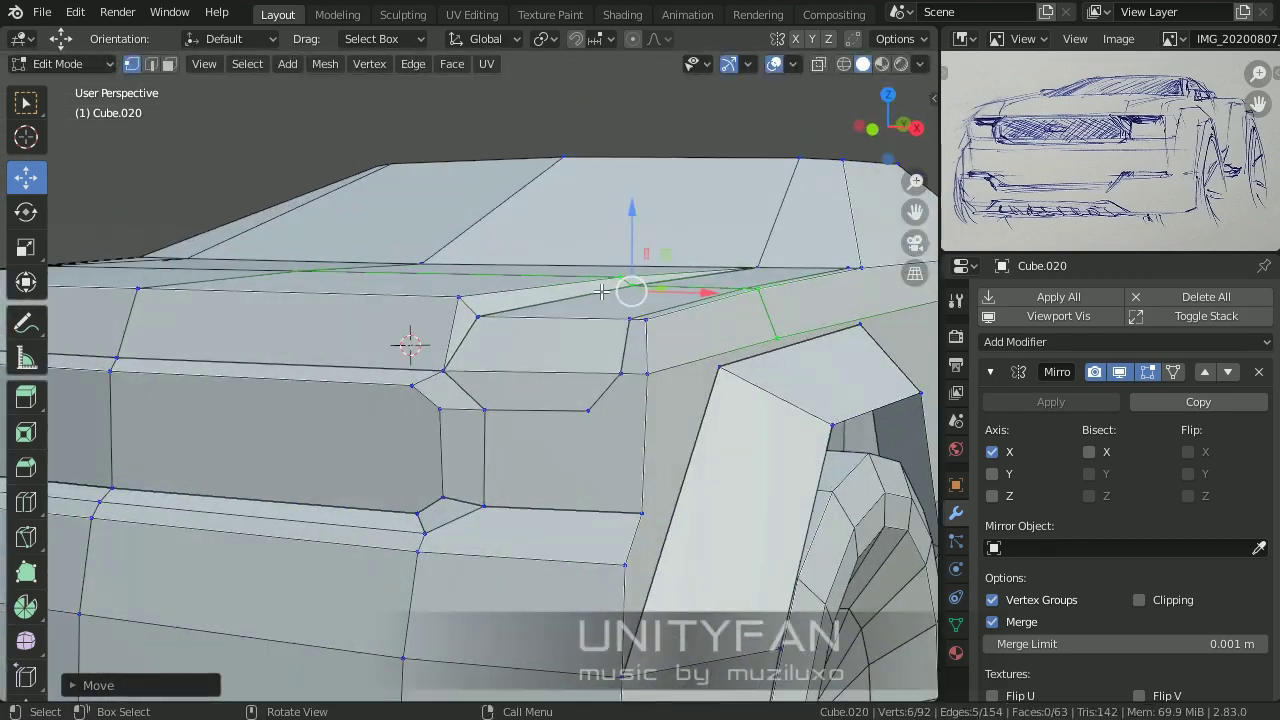
mouse_move(414, 346)
middle_mouse_down()
mouse_move(563, 371)
mouse_move(557, 346)
mouse_move(326, 449)
middle_mouse_up()
scroll(557, 346, "up", 3)
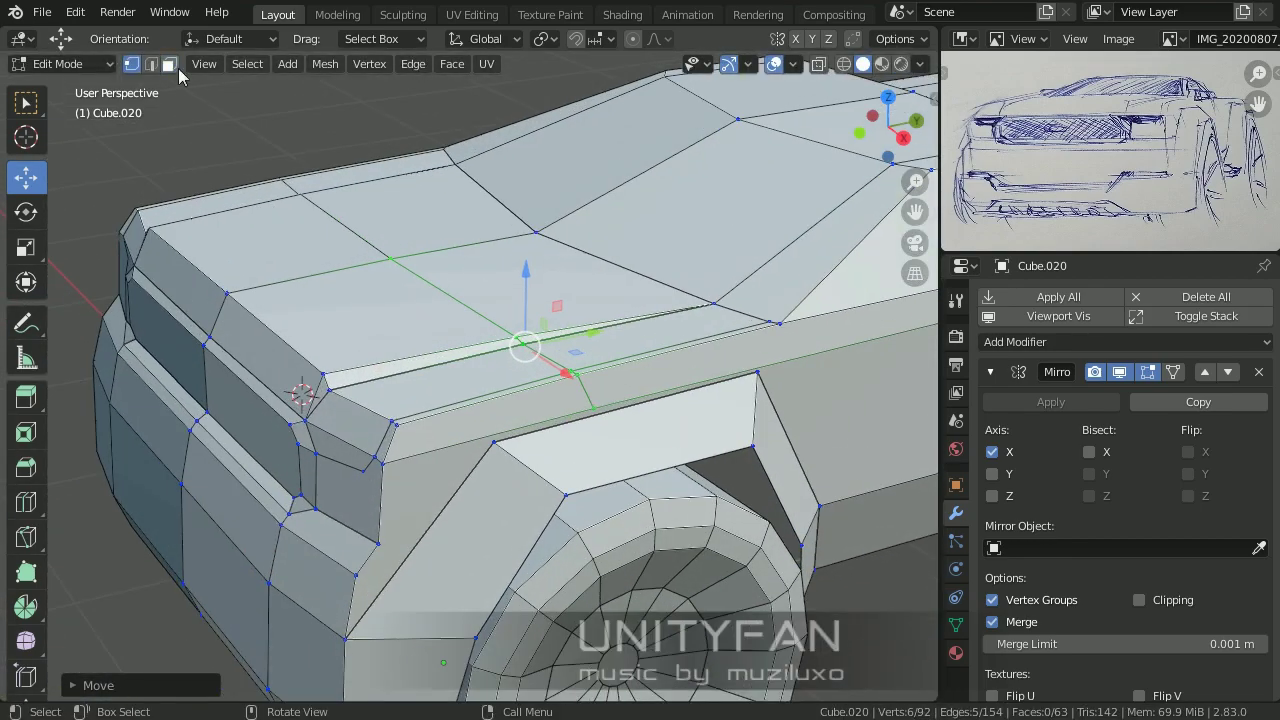
Step: Select the hood top faces and return to Object Mode with them separated as Cube.028
key("3")
left_click(623, 319, "shift")
middle_click_drag(623, 319, 499, 371)
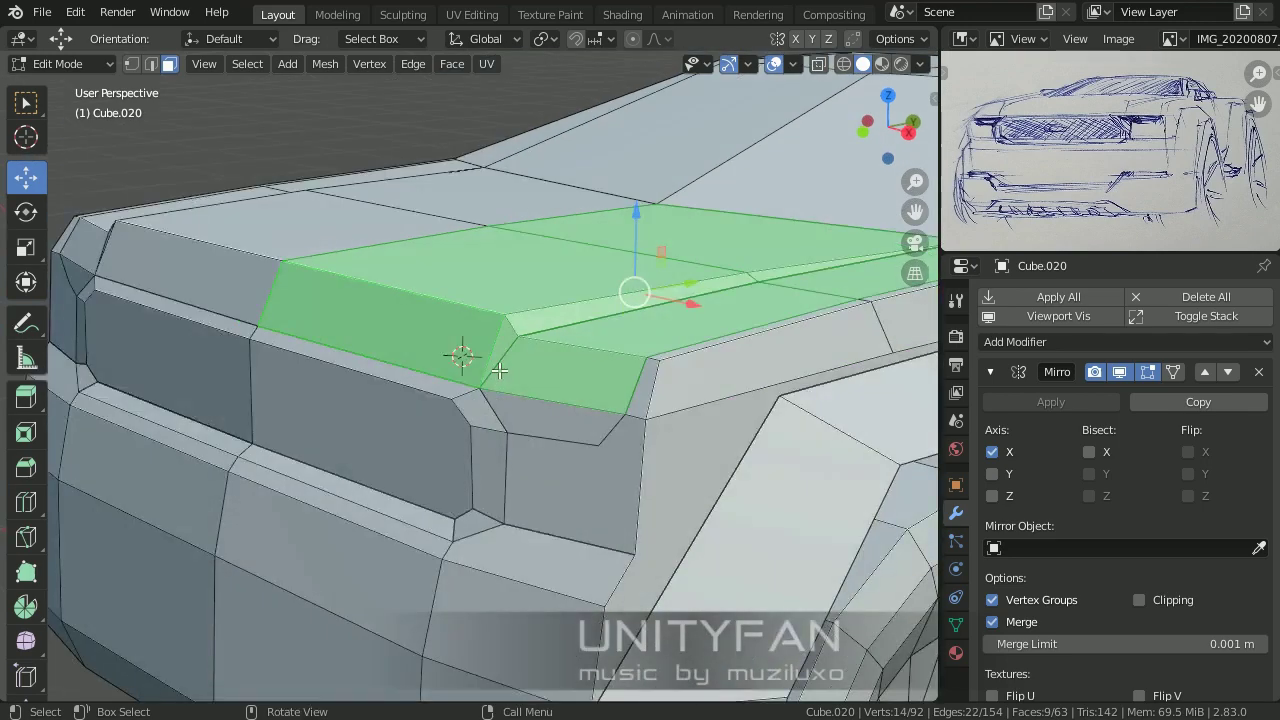
left_click(793, 64)
left_click(672, 403)
middle_click_drag(672, 403, 704, 428)
Step: Add a Solidify modifier to hood panel Cube.028 with a 0.004 m thickness
scroll(704, 425, "up", 4)
left_click(711, 423)
left_click(990, 371)
left_click(1010, 342)
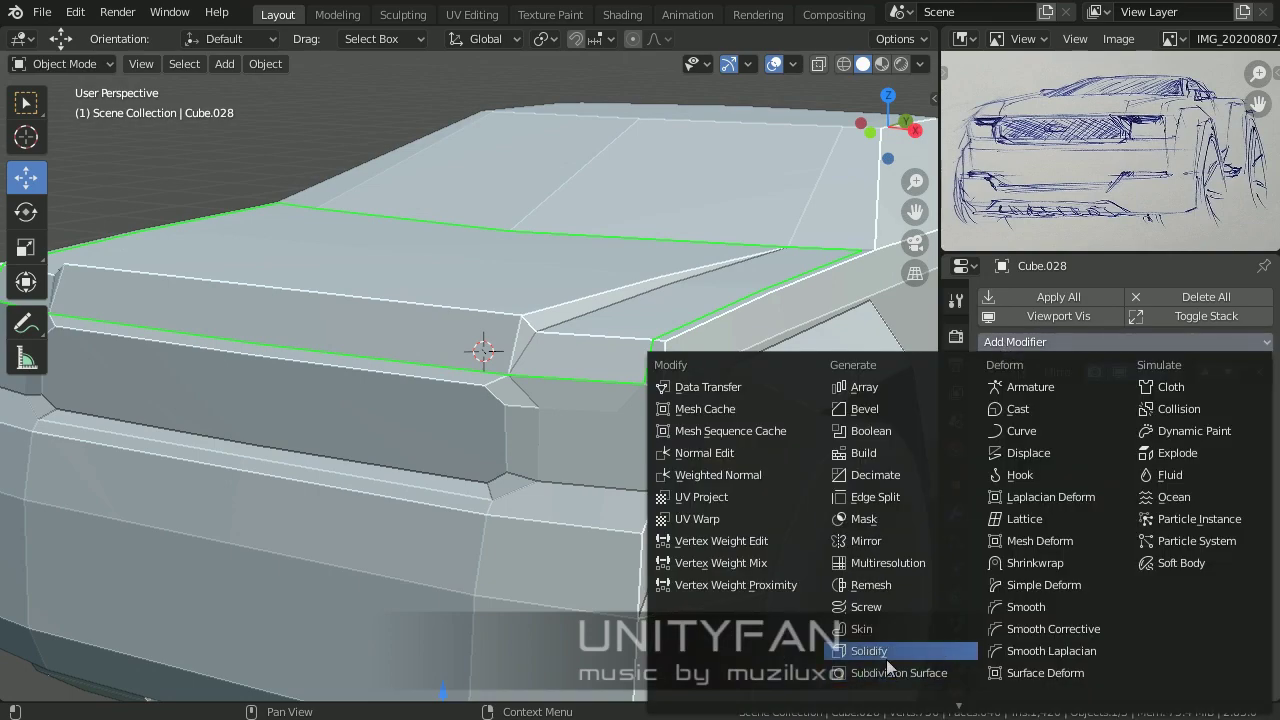
left_click(886, 659)
left_click(1010, 487)
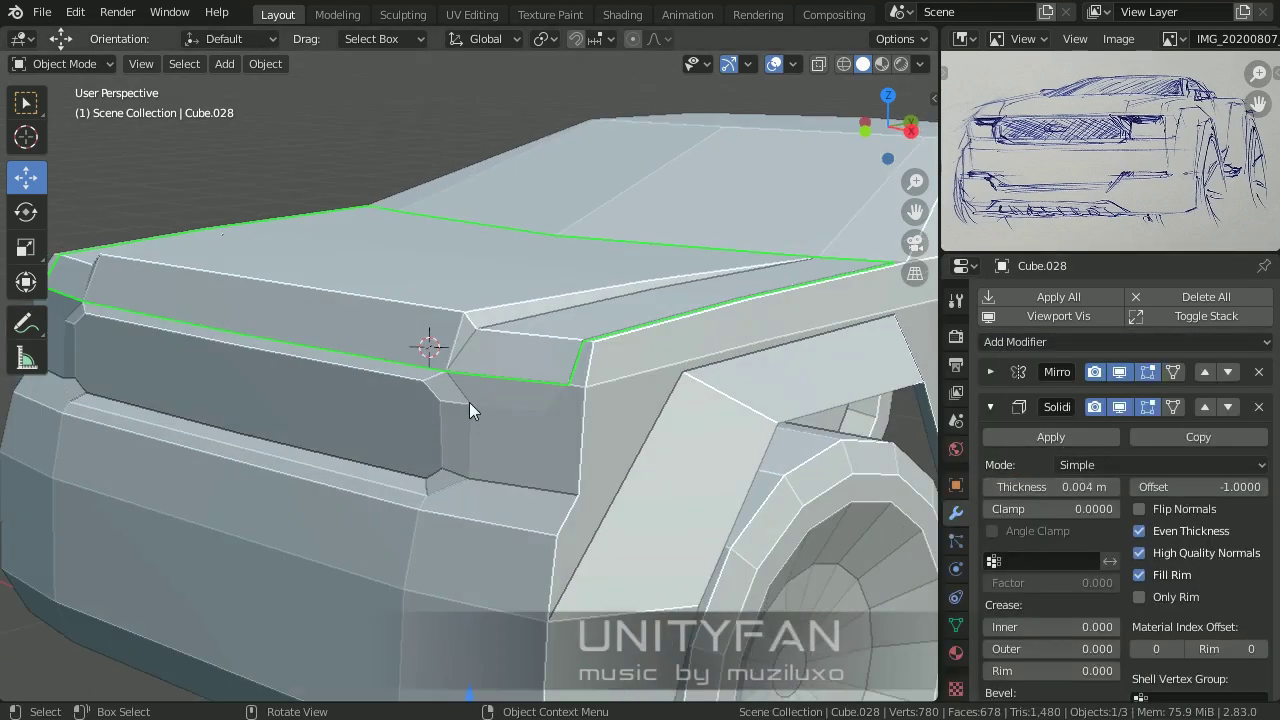
left_click(990, 406)
Step: In Edit Mode, select the hood panel's front edges along a shortest path and move them
right_click(475, 346)
key("Escape")
key("Tab")
mouse_move(475, 346)
middle_mouse_down()
mouse_move(497, 396)
mouse_move(300, 200)
middle_mouse_up()
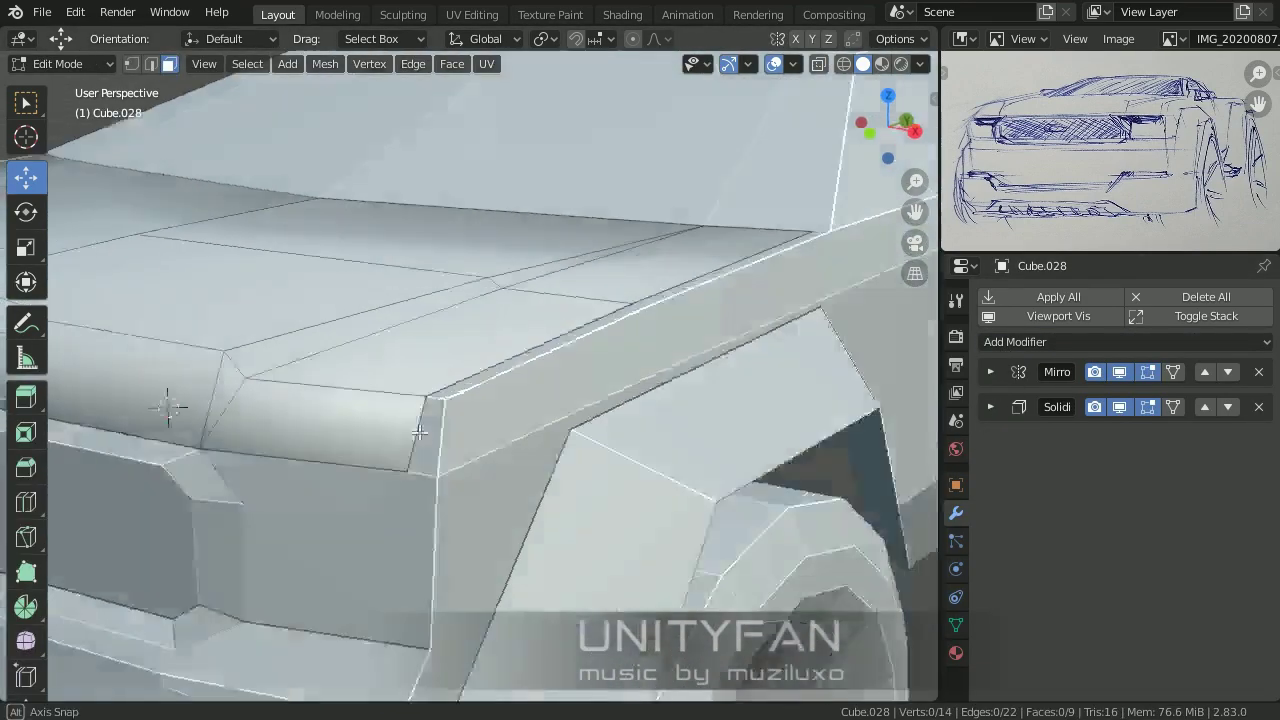
scroll(171, 84, "up", 3)
left_click(653, 503, "ctrl")
mouse_move(653, 503)
middle_mouse_down()
mouse_move(780, 354)
mouse_move(63, 286)
middle_mouse_up()
left_click(349, 280, "ctrl")
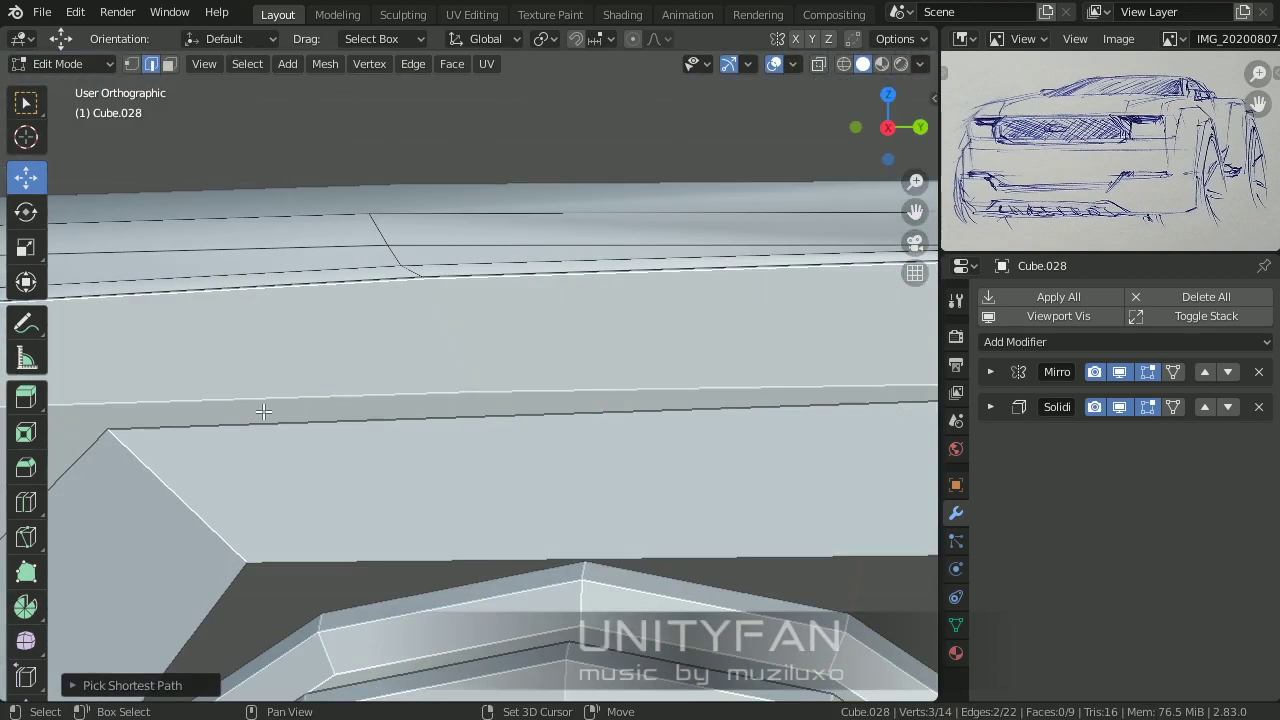
mouse_move(349, 280)
middle_mouse_down()
mouse_move(527, 390)
mouse_move(493, 330)
mouse_move(334, 266)
mouse_move(438, 395)
middle_mouse_up()
scroll(493, 330, "up", 3)
left_click(501, 330)
left_click(326, 391)
Step: Knife-cut a new edge along the hood panel's front
middle_click_drag(326, 391, 424, 444)
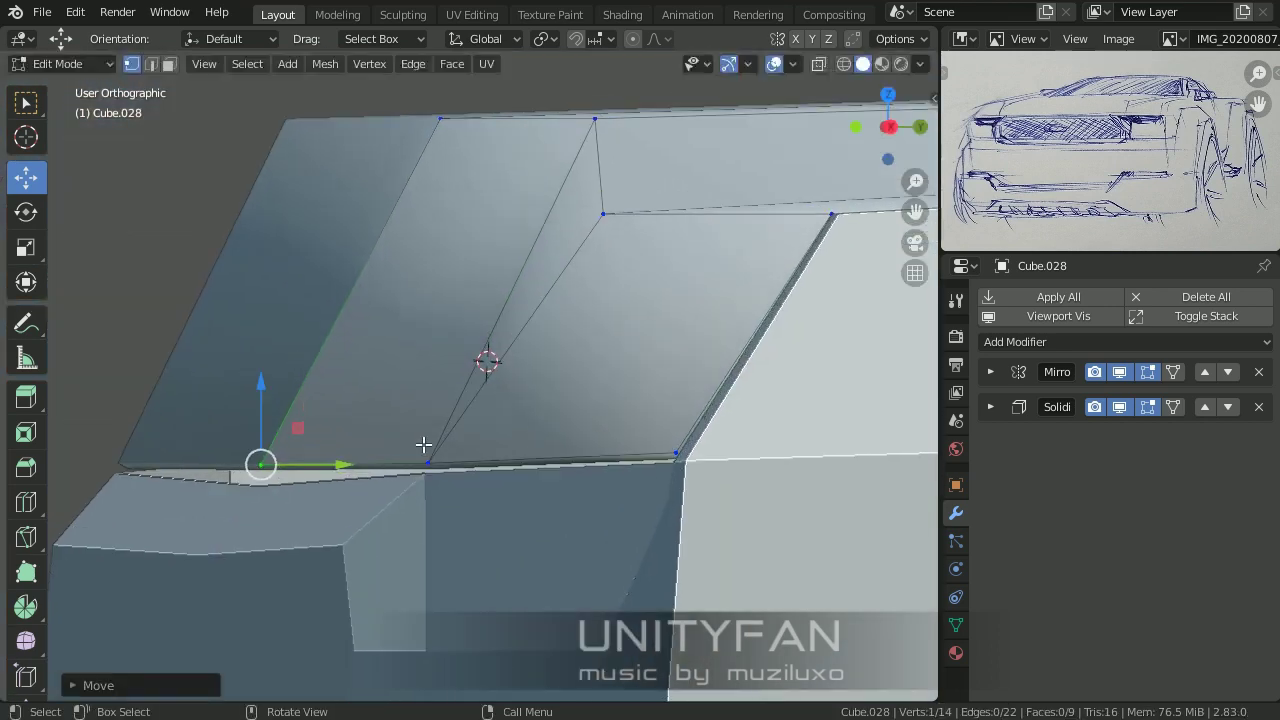
key("Return")
mouse_move(697, 428)
middle_mouse_down()
mouse_move(652, 409)
mouse_move(106, 500)
middle_mouse_up()
scroll(106, 500, "up", 2)
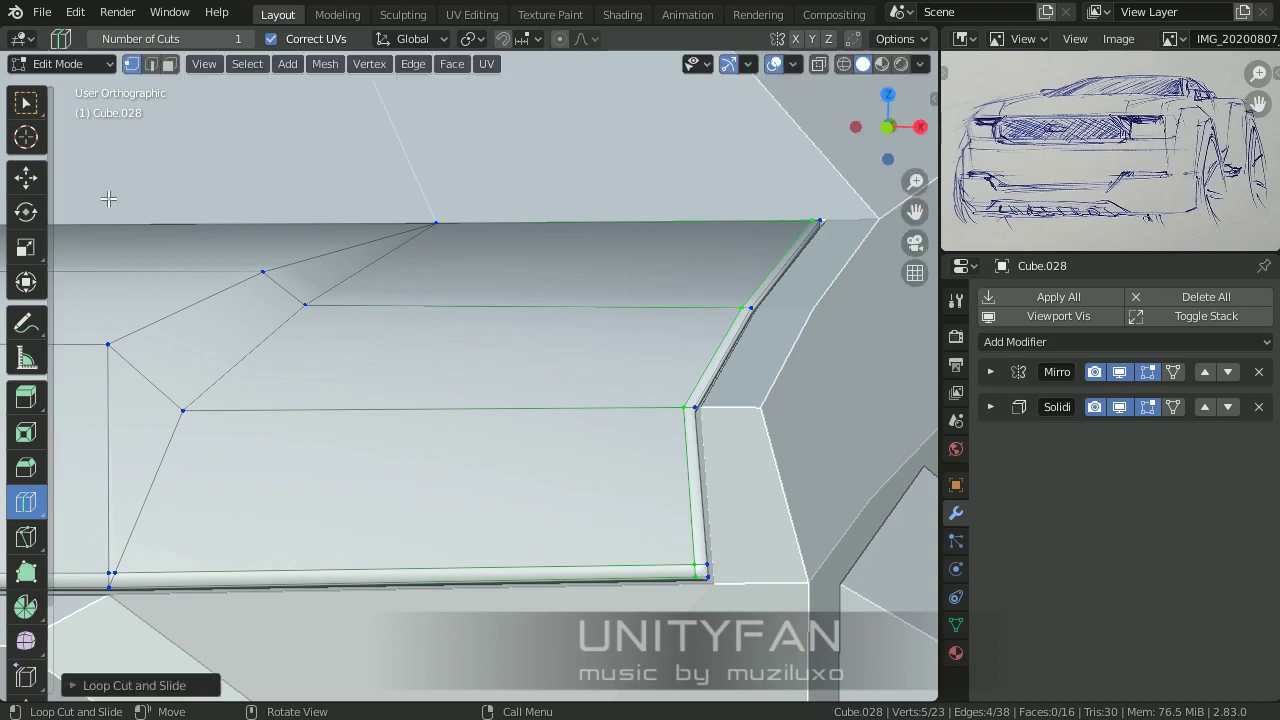
Step: Knife-cut a new edge at the panel corner
key("w")
mouse_move(109, 199)
middle_mouse_down()
mouse_move(243, 400)
mouse_move(423, 357)
mouse_move(500, 500)
middle_mouse_up()
key("k")
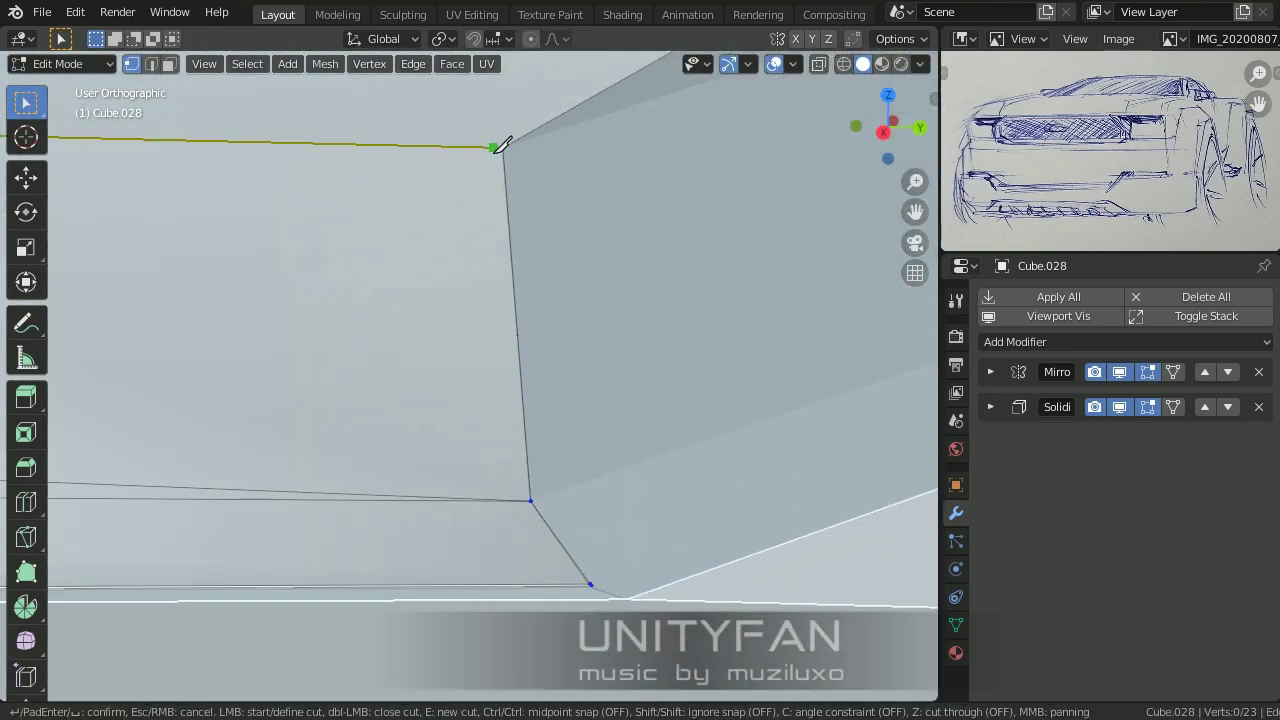
key("Return")
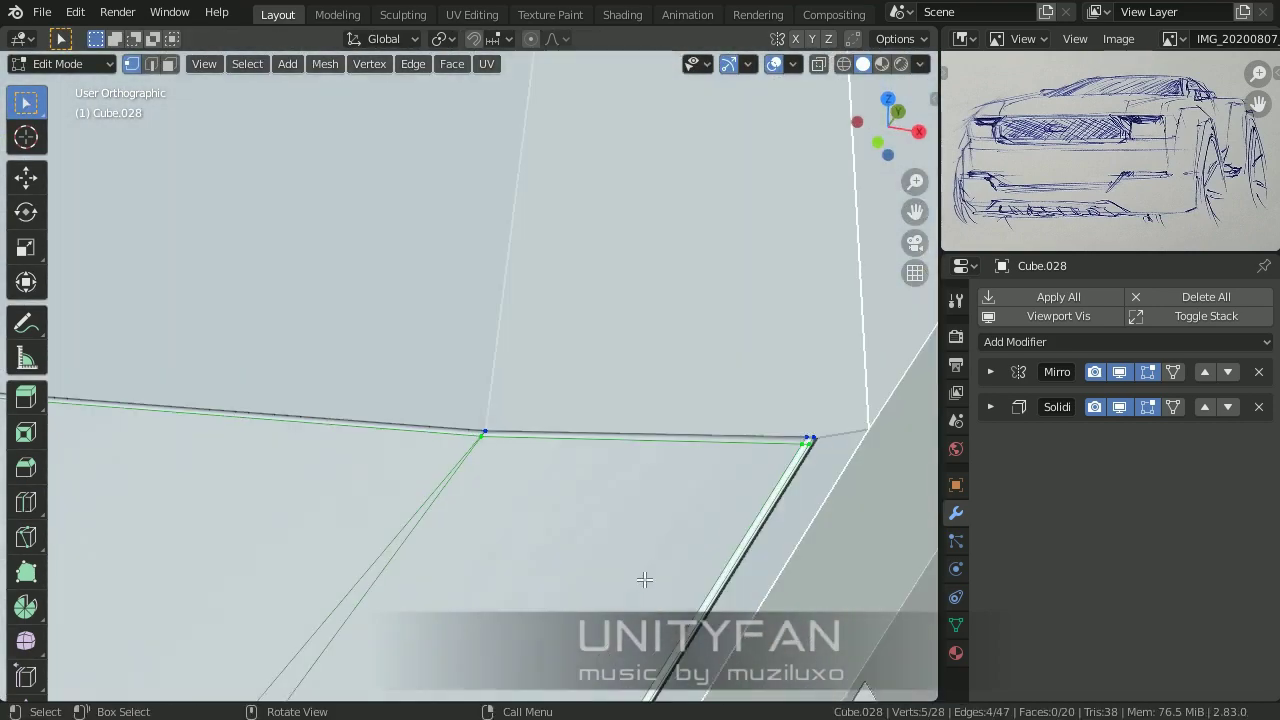
middle_click_drag(584, 578, 494, 466)
Step: Add a loop cut across the hood panel, slide it, and select two vertices
left_click(26, 502)
left_click_drag(560, 440, 590, 407)
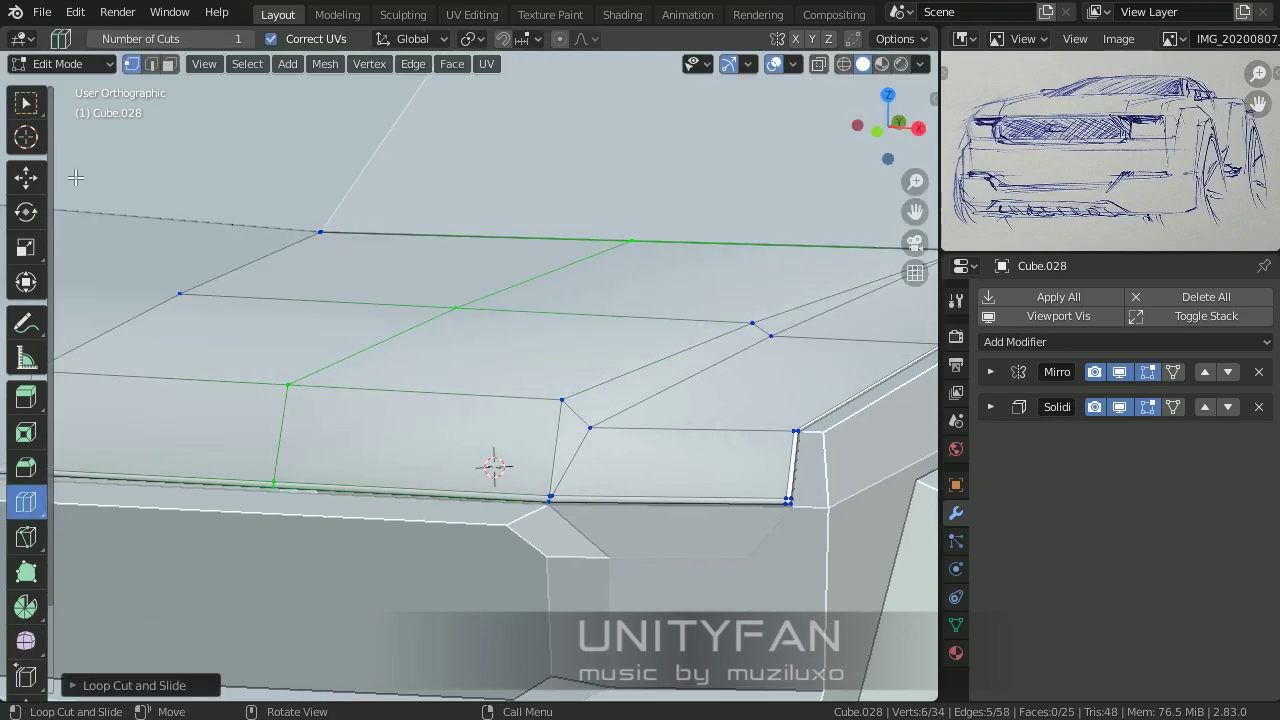
left_click(26, 177)
mouse_move(349, 443)
middle_mouse_down()
mouse_move(443, 434)
mouse_move(476, 256)
mouse_move(455, 285)
mouse_move(467, 303)
mouse_move(581, 357)
mouse_move(600, 340)
mouse_move(466, 394)
middle_mouse_up()
left_click(497, 313, "shift")
Step: Add support loops with Ctrl+R beside the panel's bevelled edge
key("ctrl+r")
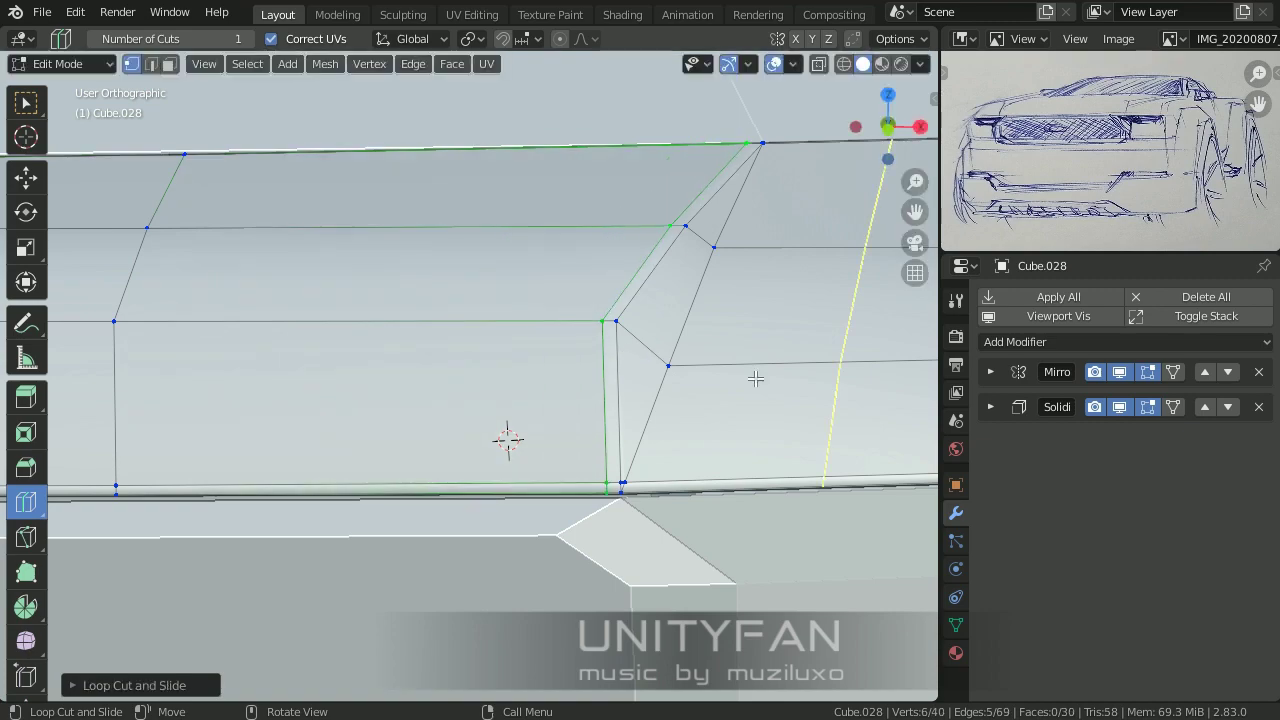
mouse_move(667, 394)
middle_mouse_down()
mouse_move(371, 371)
mouse_move(414, 343)
middle_mouse_up()
left_click(350, 374)
left_click(337, 377)
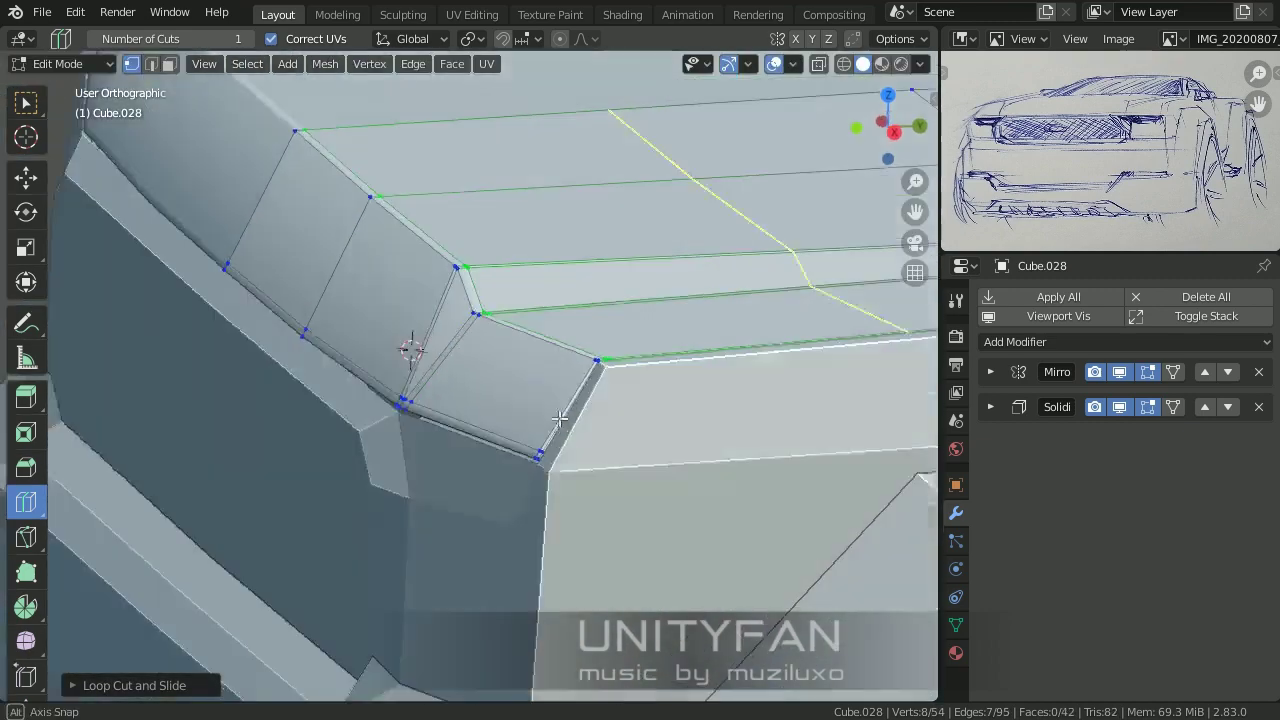
left_click(414, 343)
left_click(630, 340)
mouse_move(630, 340)
middle_mouse_down()
mouse_move(414, 360)
mouse_move(371, 351)
mouse_move(703, 350)
middle_mouse_up()
Step: Move the selected edge, then add another edge loop near the corner
key("shift+space")
key("g")
left_click(553, 247)
key("ctrl+r")
left_click(371, 357)
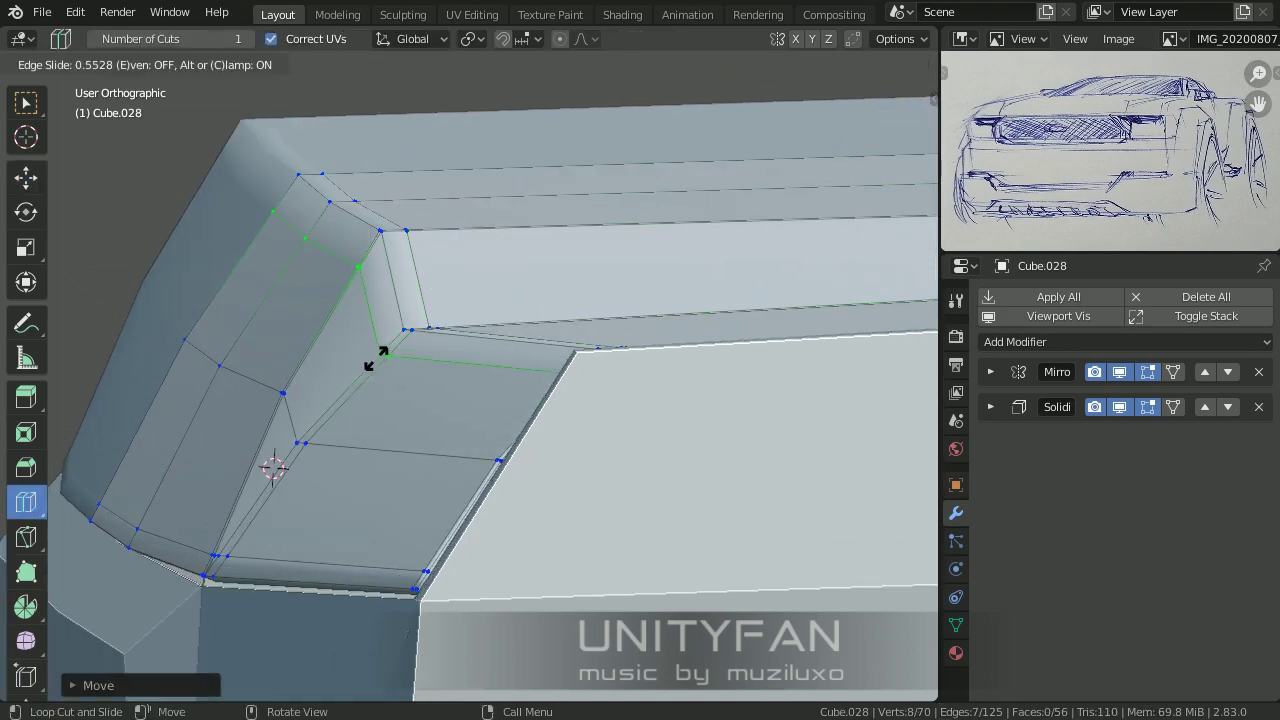
left_click(357, 356)
key("Tab")
middle_click_drag(357, 356, 656, 405)
Step: Apply Subdivision Surface to the panel with Ctrl+1
key("ctrl+1")
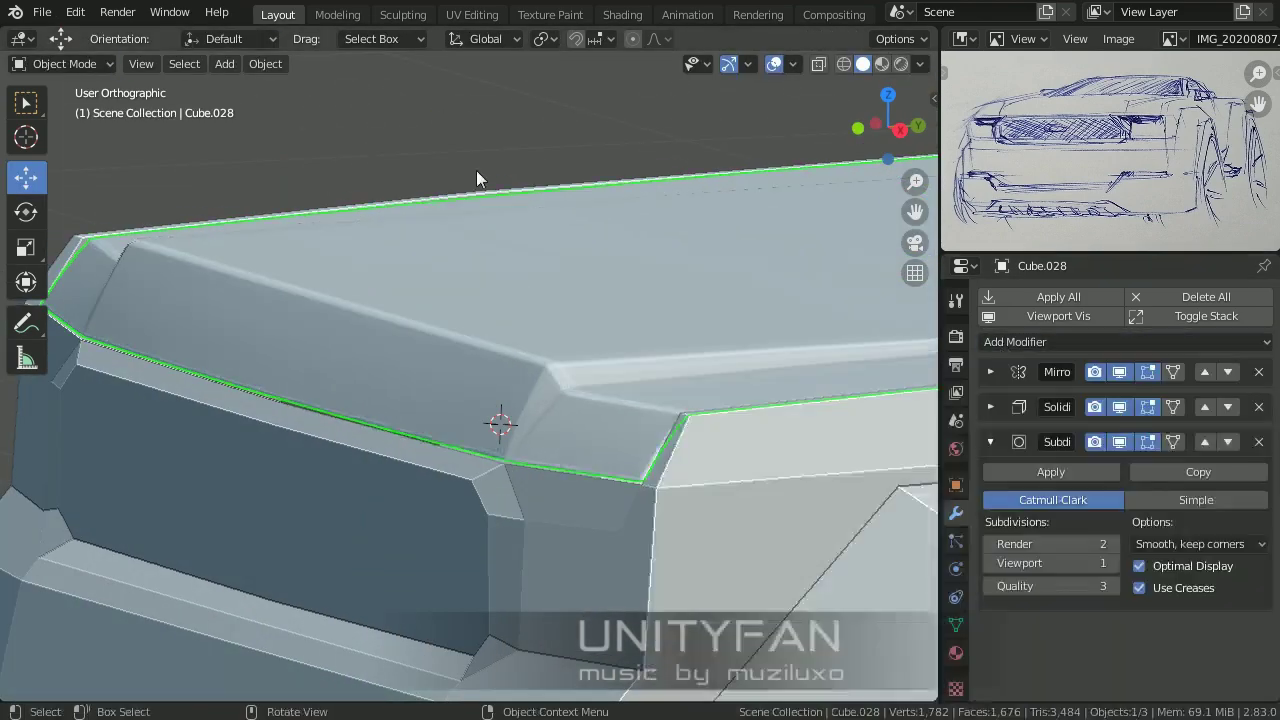
mouse_move(476, 170)
middle_mouse_down()
mouse_move(648, 352)
mouse_move(726, 405)
middle_mouse_up()
scroll(726, 405, "up", 4)
Step: Add a support loop across the panel side to tighten the smoothing
key("Tab")
middle_click_drag(591, 391, 276, 330)
left_click(276, 330)
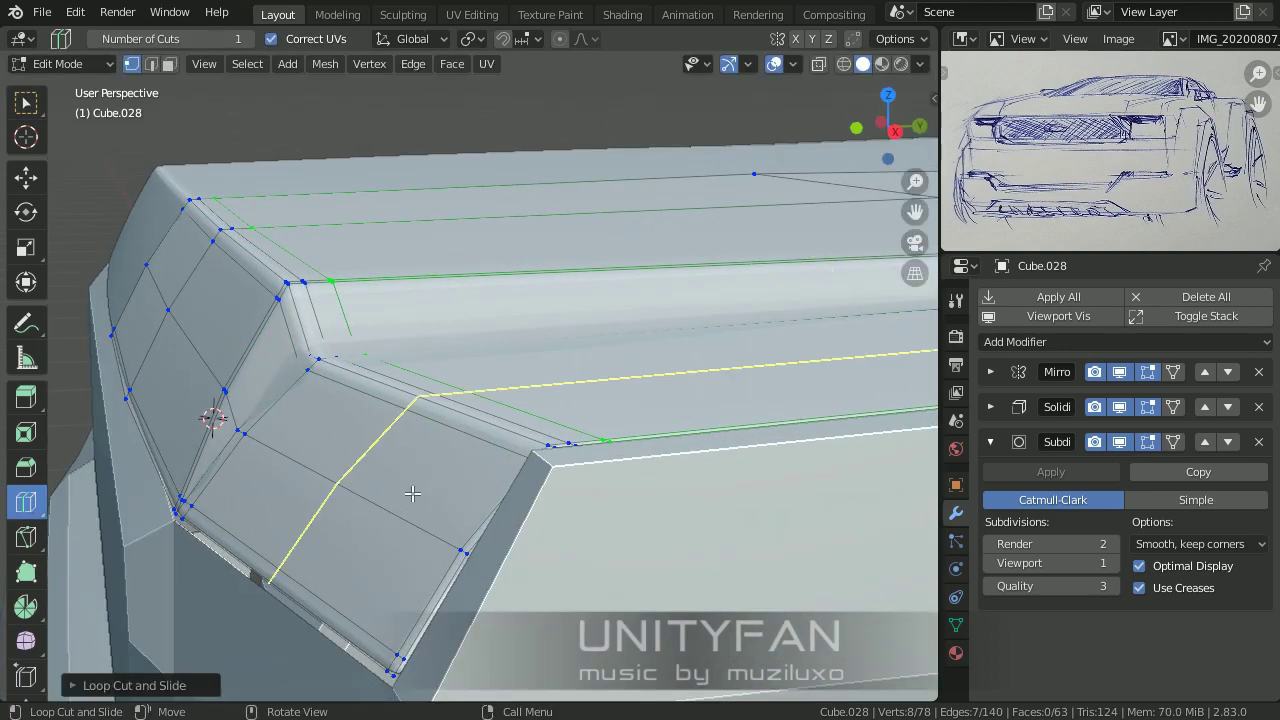
mouse_move(359, 417)
middle_mouse_down()
mouse_move(334, 394)
mouse_move(463, 332)
mouse_move(757, 332)
middle_mouse_up()
Step: Select the cabin block Cube.020 and enter Edit Mode on its mesh
key("Tab")
mouse_move(622, 333)
middle_mouse_down()
mouse_move(686, 343)
mouse_move(563, 240)
middle_mouse_up()
left_click(563, 240)
key("Tab")
scroll(513, 392, "up", 3)
mouse_move(513, 392)
middle_mouse_down()
mouse_move(640, 410)
mouse_move(653, 378)
mouse_move(549, 320)
mouse_move(423, 360)
middle_mouse_up()
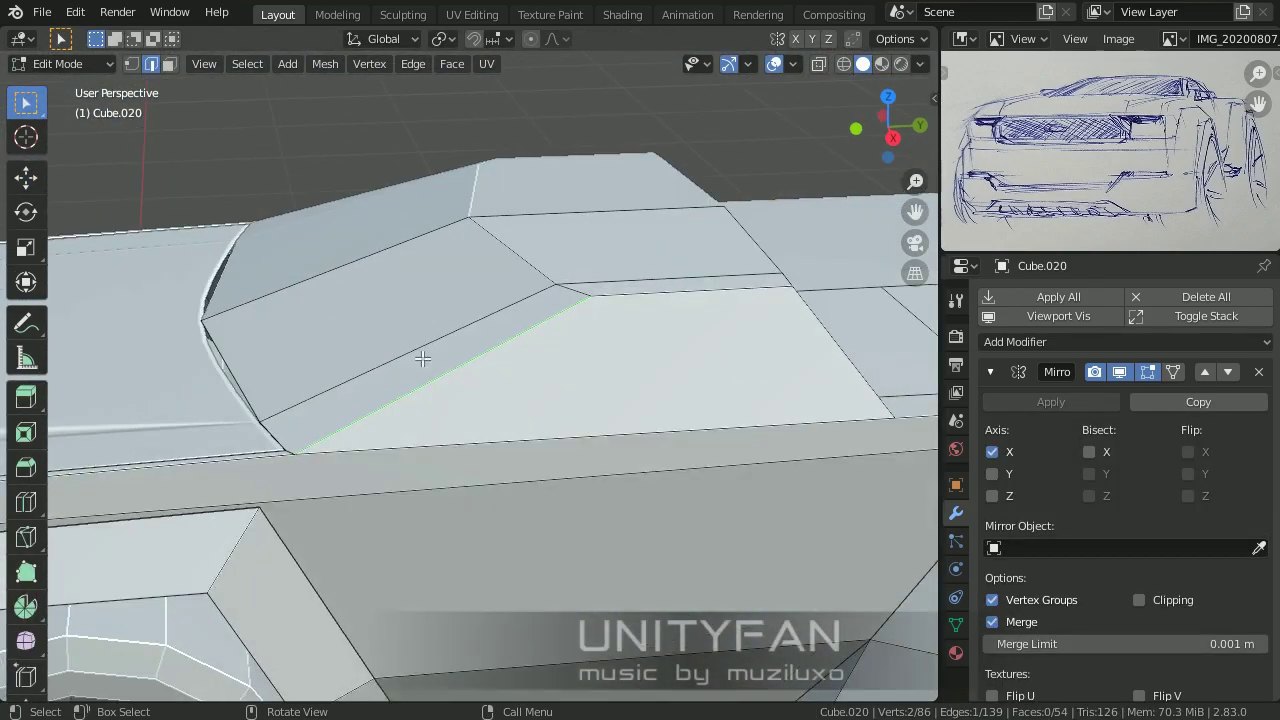
Step: Select the cabin's top faces and separate them into a new roof object
key("3")
left_click(543, 354)
middle_click_drag(543, 354, 639, 374)
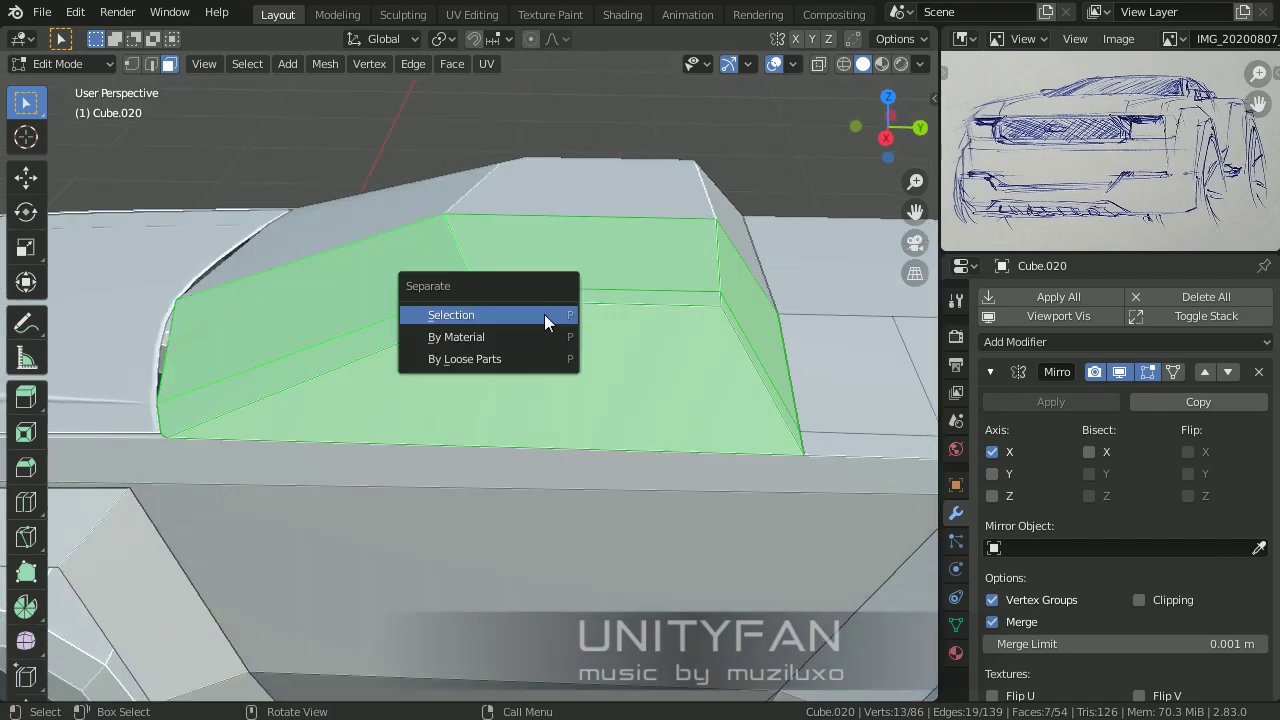
left_click(544, 314)
key("Tab")
left_click(613, 380)
Step: Reshape the new roof piece by moving its edge and vertices to fit the gap
key("Tab")
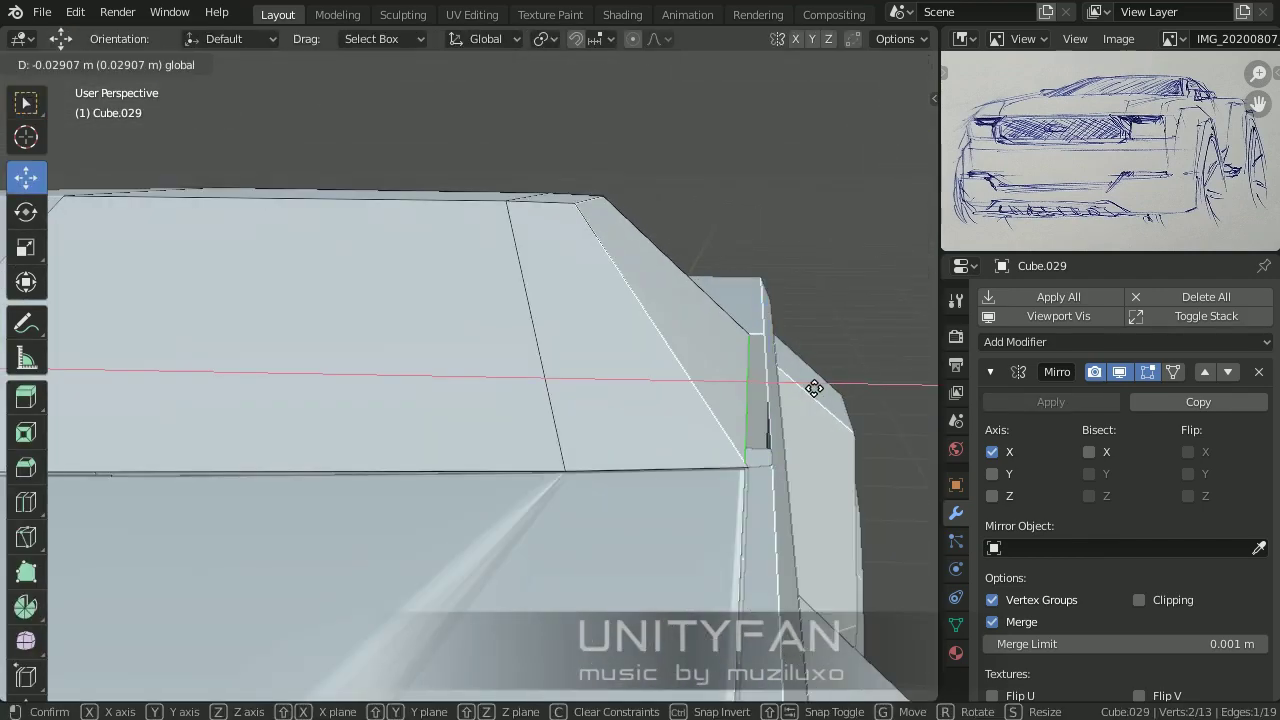
left_click(814, 388)
mouse_move(814, 388)
middle_mouse_down()
mouse_move(580, 496)
mouse_move(330, 489)
middle_mouse_up()
scroll(357, 493, "down", 5)
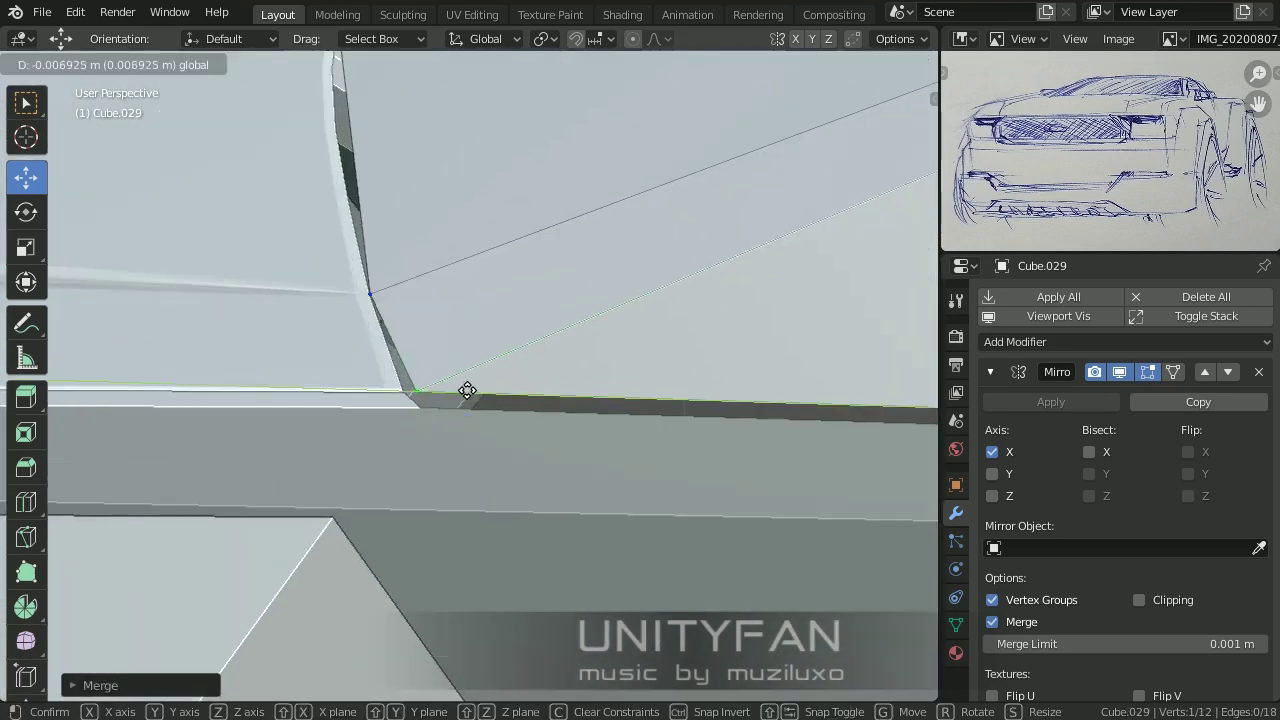
mouse_move(466, 394)
middle_mouse_down()
mouse_move(688, 389)
mouse_move(550, 250)
middle_mouse_up()
key("Tab")
key("Tab")
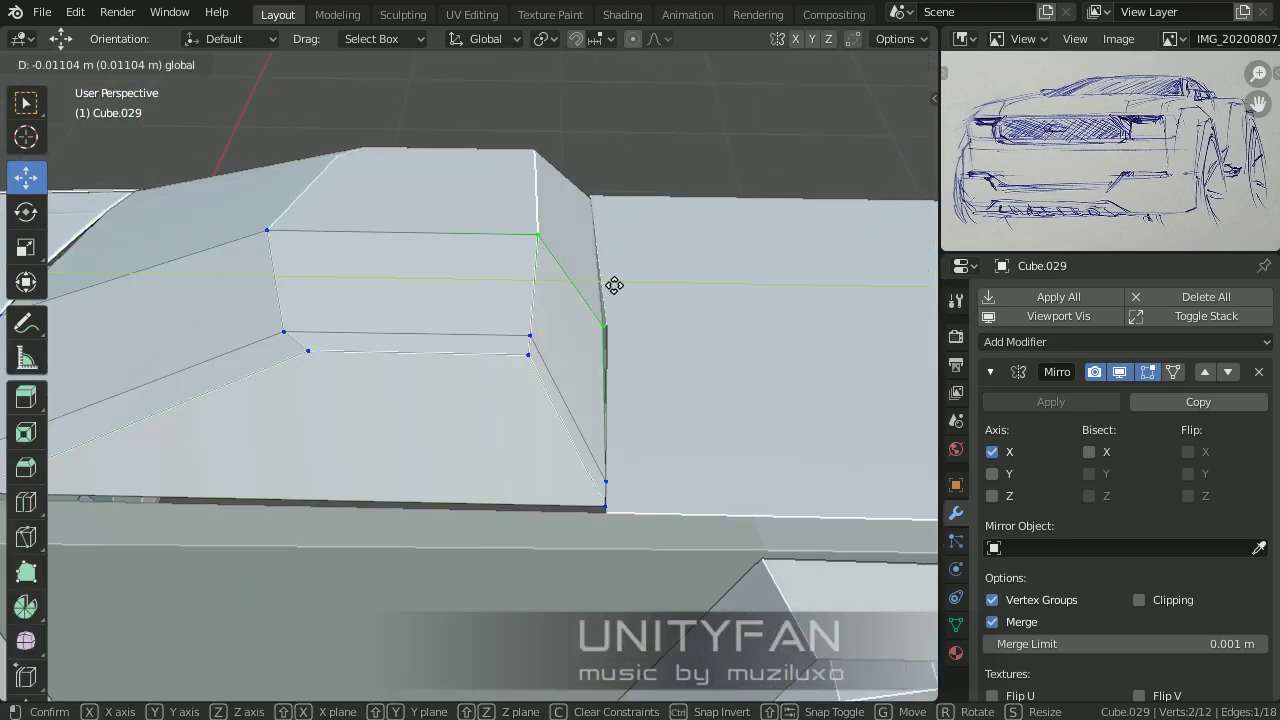
left_click(614, 285)
middle_click_drag(614, 285, 616, 360)
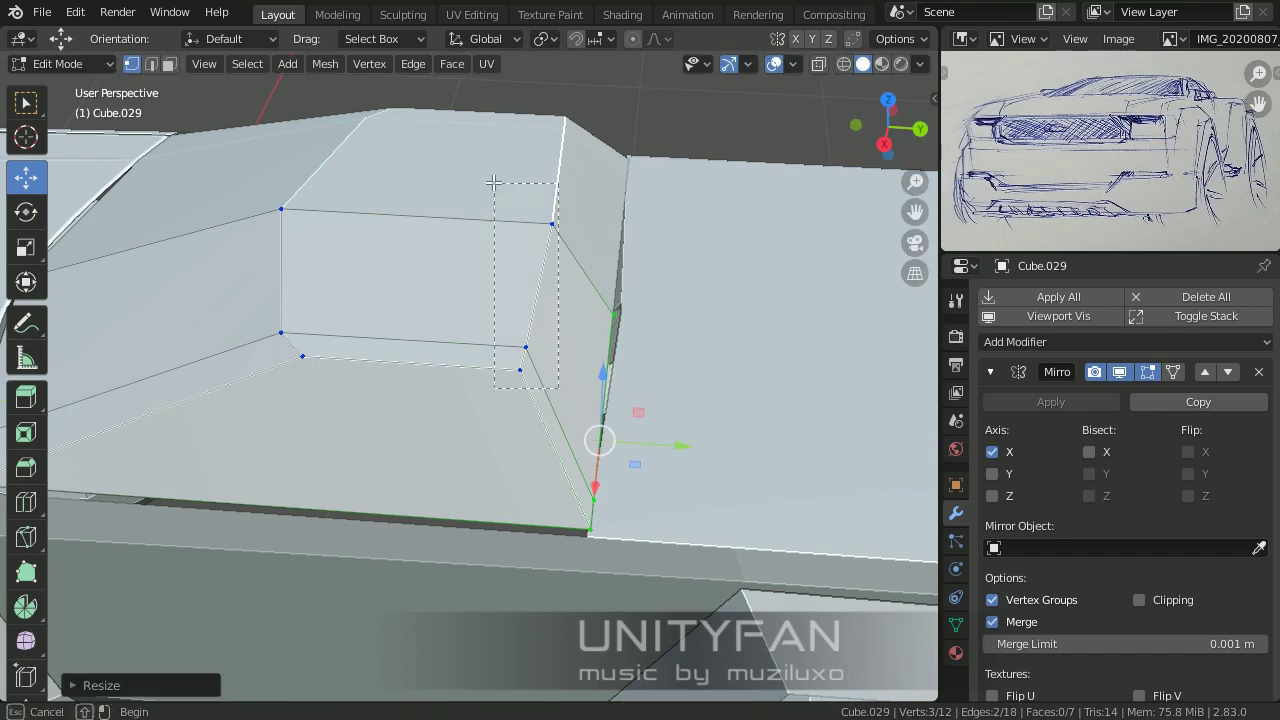
key("Escape")
scroll(694, 229, "down", 2)
key("Tab")
scroll(521, 333, "down", 2)
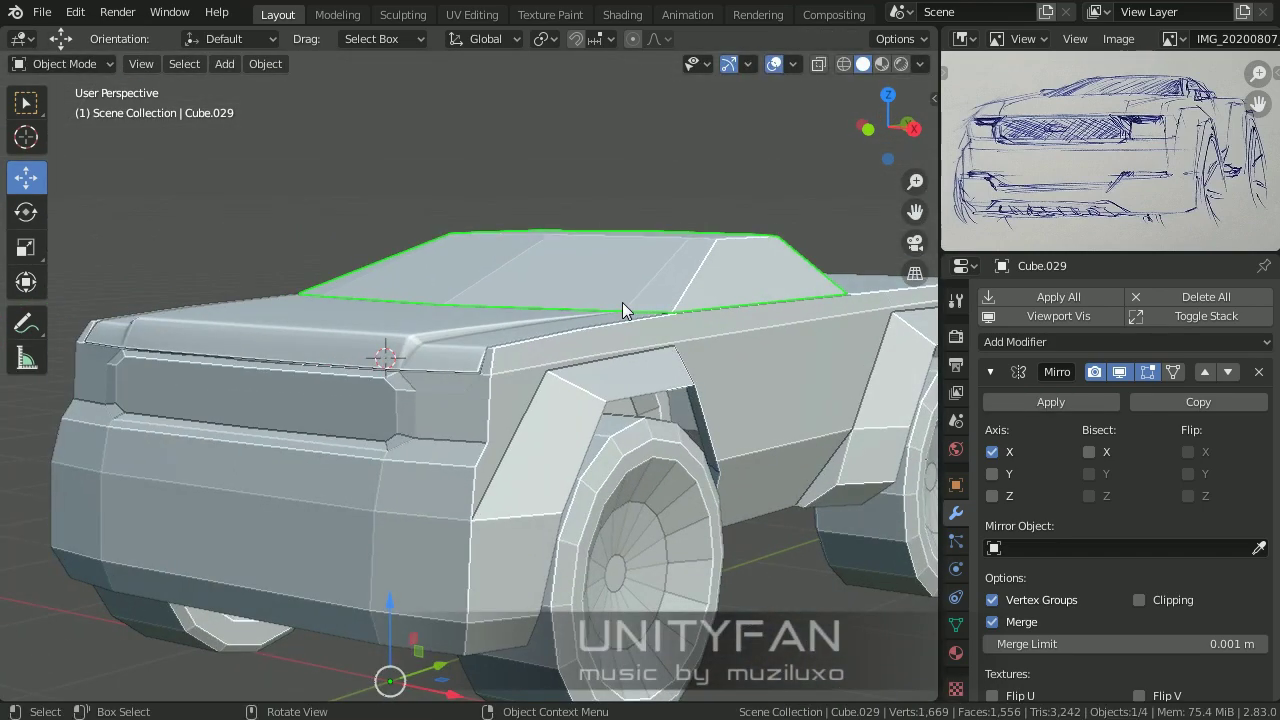
scroll(660, 296, "up", 2)
Step: Knife-cut a trim line across the roof panel
mouse_move(660, 296)
middle_mouse_down()
mouse_move(491, 378)
mouse_move(163, 113)
middle_mouse_up()
key("Tab")
scroll(563, 374, "up", 2)
key("w")
scroll(591, 377, "up", 2)
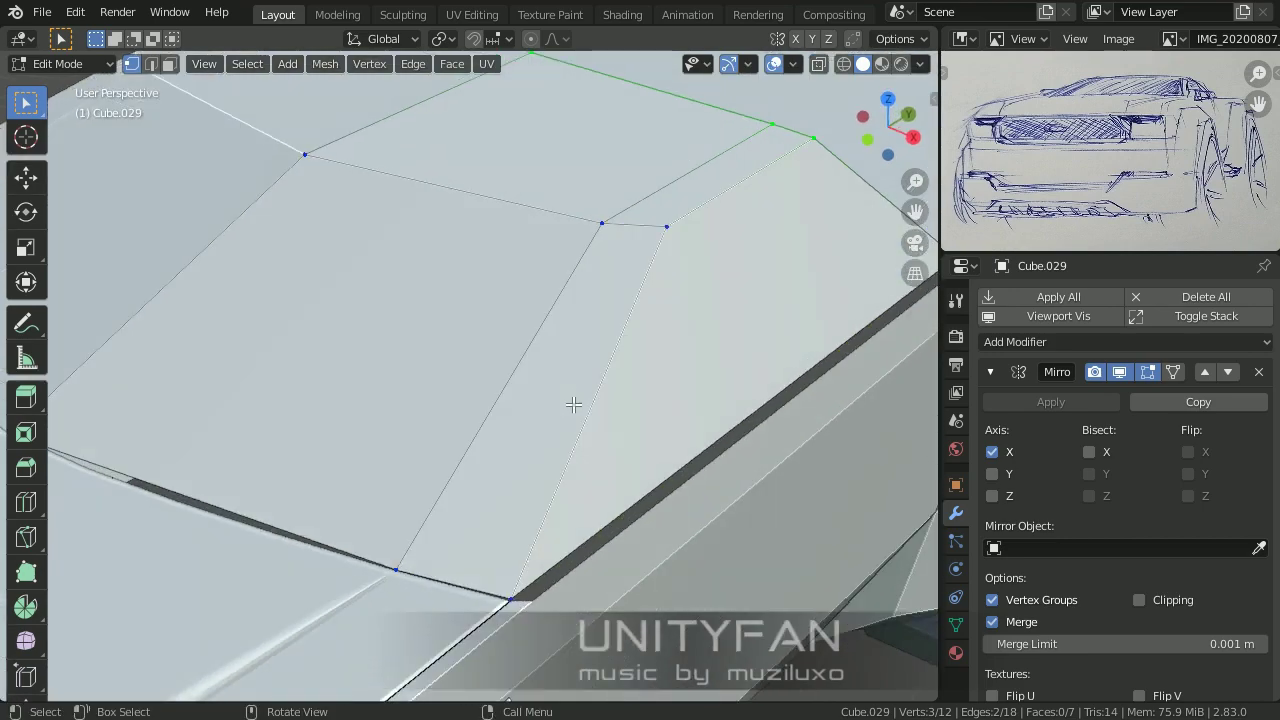
left_click(455, 580)
mouse_move(455, 580)
middle_mouse_down()
mouse_move(586, 371)
mouse_move(420, 360)
middle_mouse_up()
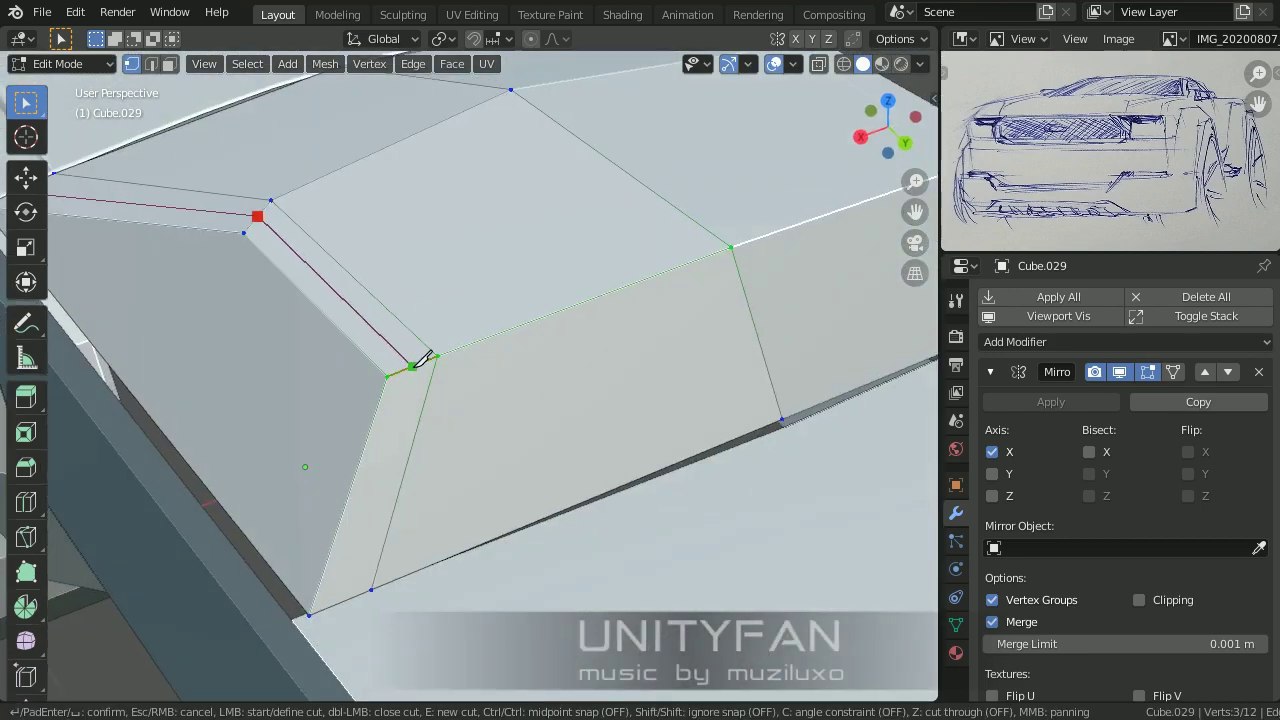
left_click(344, 598)
key("Return")
Step: Knife-cut a second roof line and move the cut vertices
mouse_move(344, 598)
middle_mouse_down()
mouse_move(386, 300)
mouse_move(674, 466)
mouse_move(591, 503)
mouse_move(368, 500)
middle_mouse_up()
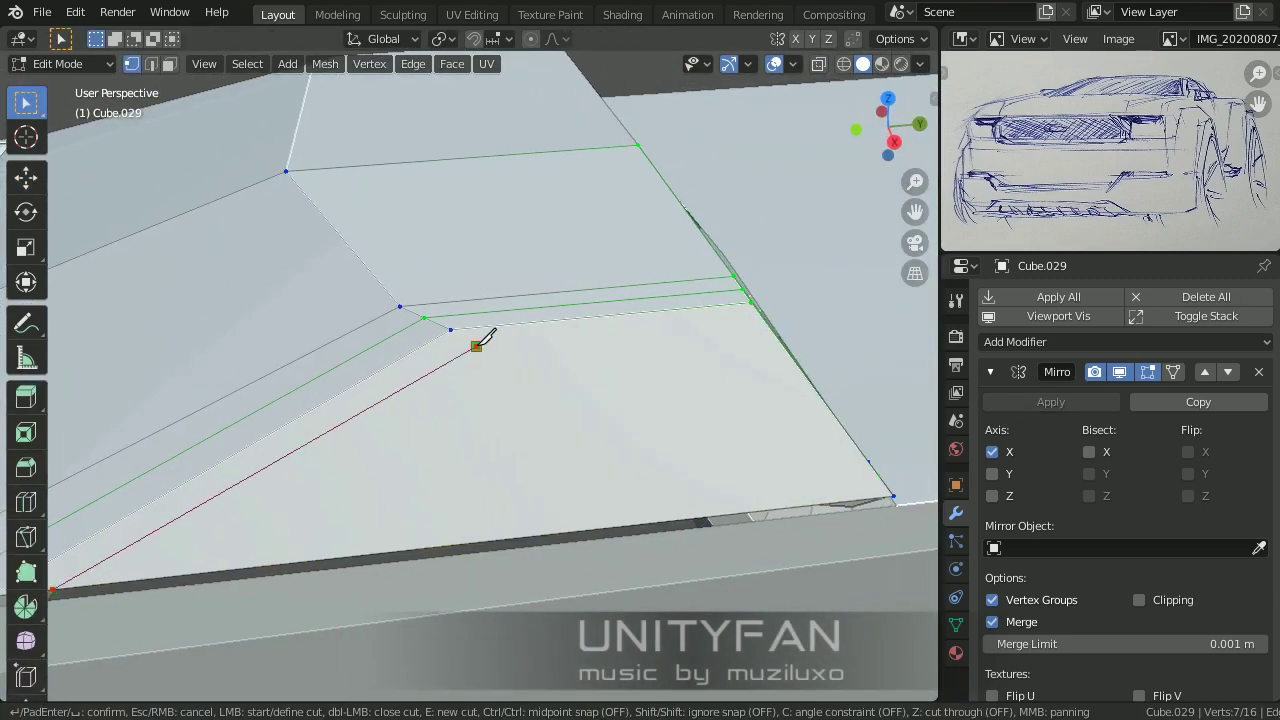
left_click(832, 500)
key("Return")
middle_click_drag(832, 500, 652, 483)
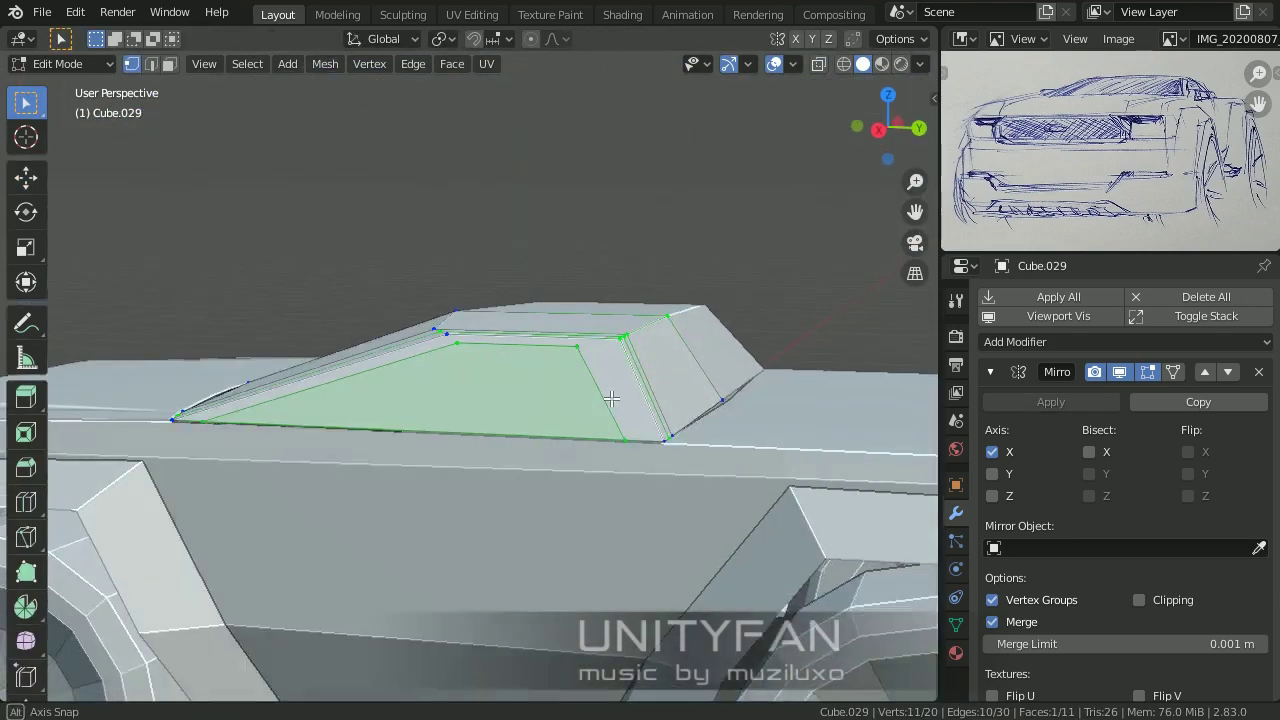
scroll(652, 483, "up", 3)
left_click(804, 499)
scroll(432, 312, "up", 3)
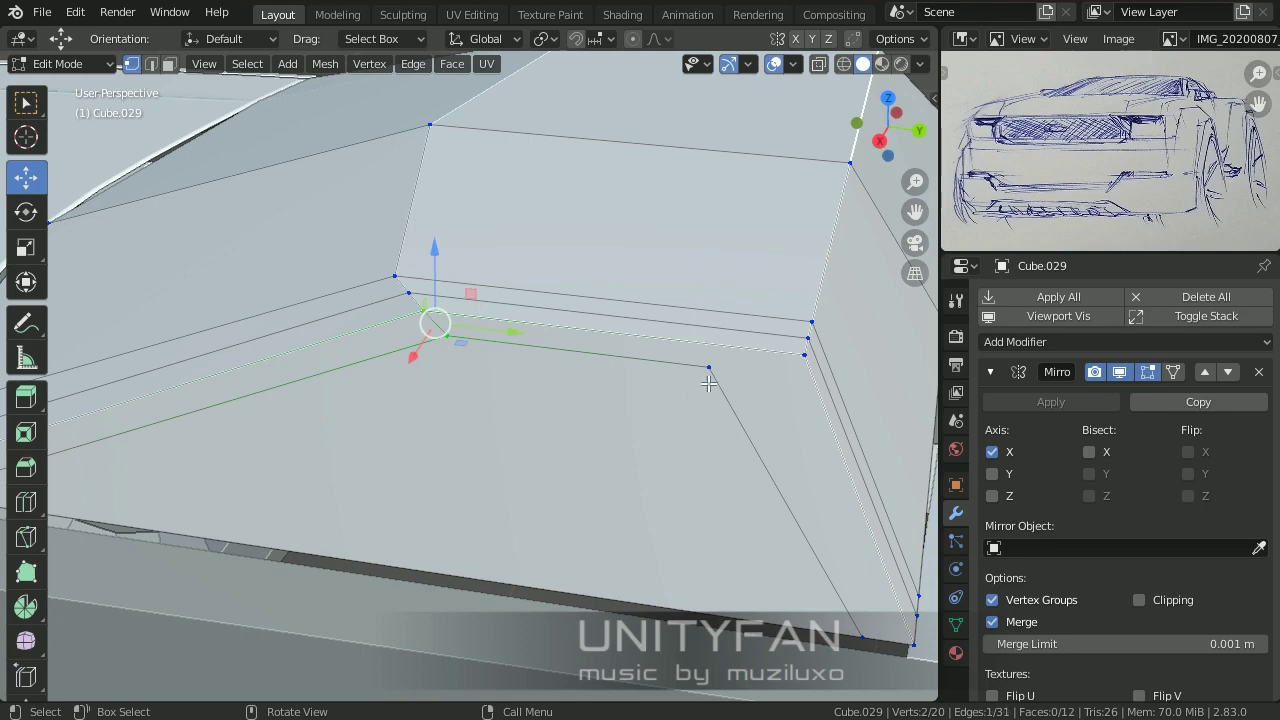
Step: Separate the long roof strip into its own object and shade it smooth
middle_click_drag(781, 390, 640, 280)
key("3")
left_click(634, 270)
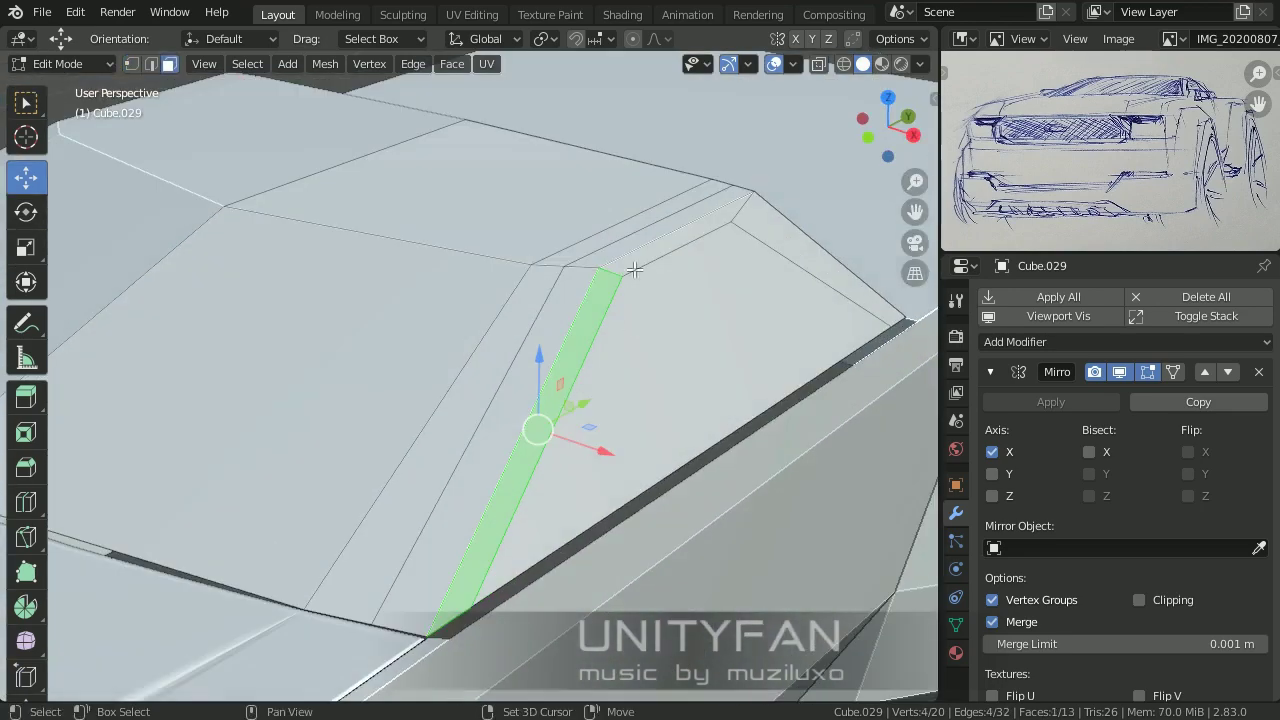
left_click(717, 297)
mouse_move(717, 297)
middle_mouse_down()
mouse_move(648, 303)
mouse_move(554, 347)
middle_mouse_up()
right_click(788, 367)
left_click(788, 367)
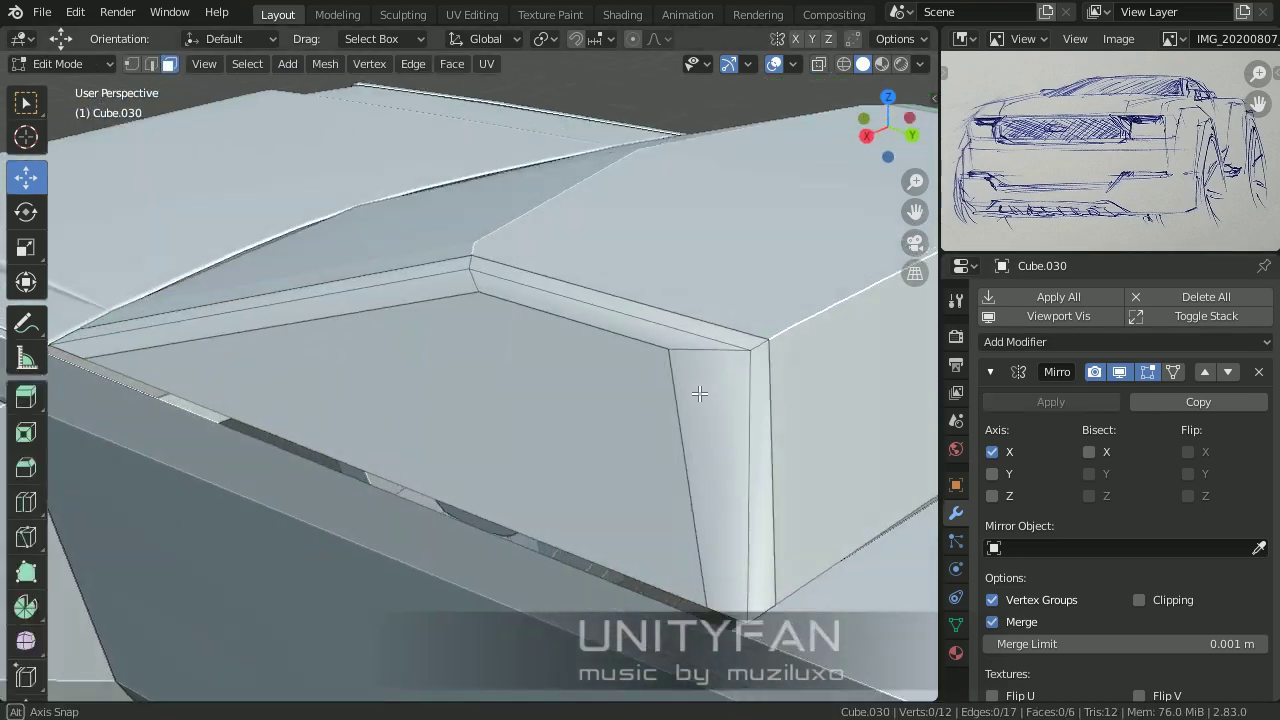
middle_click_drag(788, 367, 1266, 447)
left_click(496, 428)
Step: Separate the selected pillar faces from the body panel into their own piece
key("Tab")
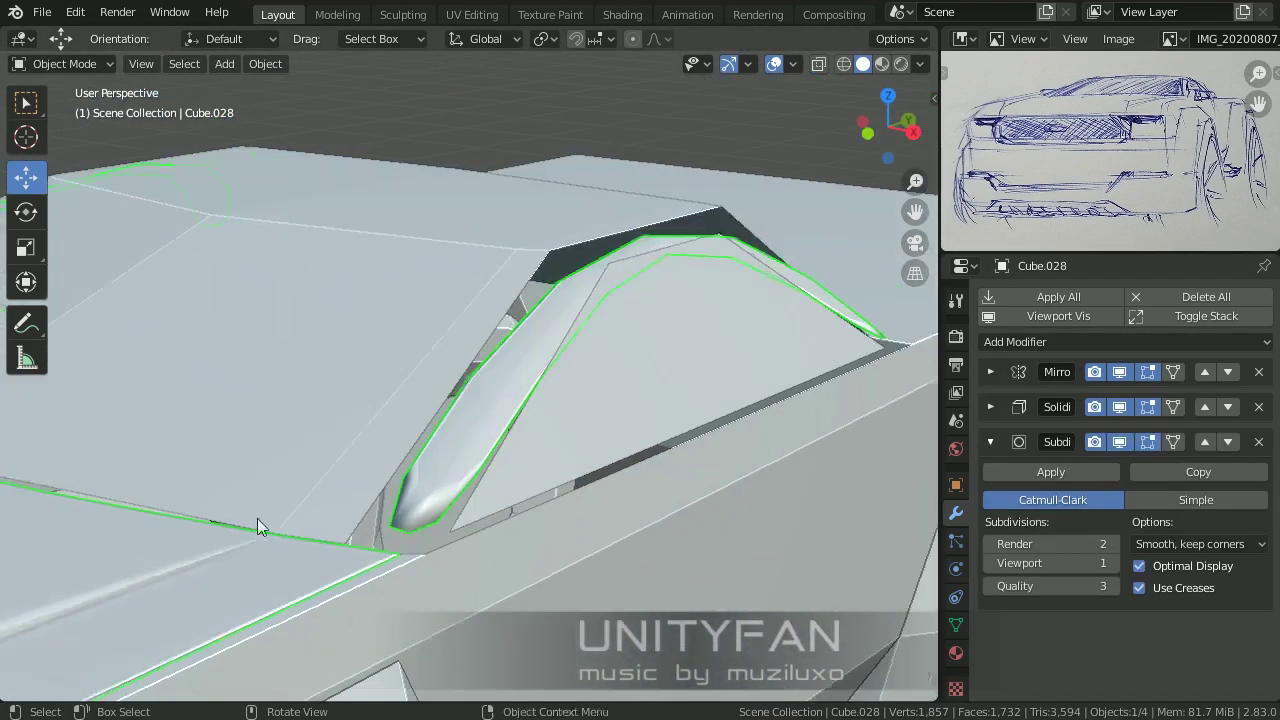
left_click(478, 396)
key("Tab")
mouse_move(505, 416)
middle_mouse_down()
mouse_move(550, 396)
mouse_move(44, 466)
middle_mouse_up()
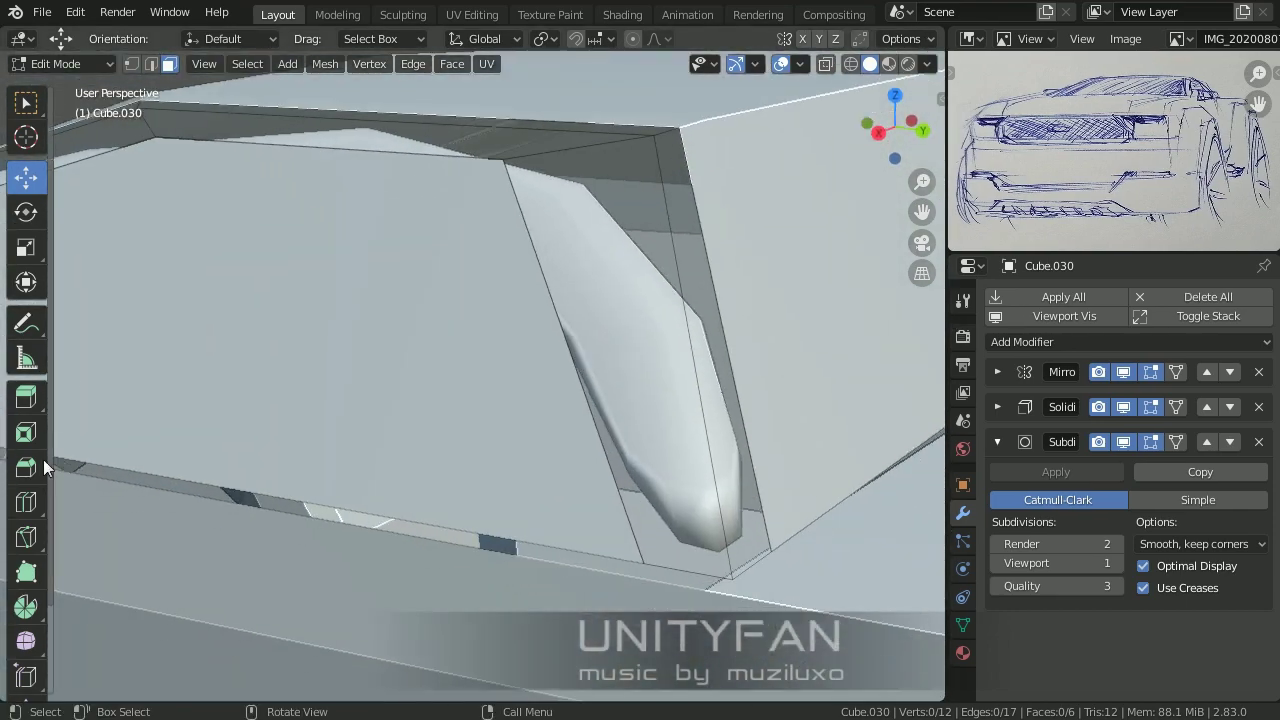
Step: Add two loop cuts along the pillar strip to sharpen it, then check the smoothed result
left_click(634, 245)
left_click(851, 291)
mouse_move(608, 286)
middle_mouse_down()
mouse_move(851, 291)
mouse_move(451, 286)
middle_mouse_up()
left_click(590, 310)
mouse_move(590, 310)
middle_mouse_down()
mouse_move(500, 466)
mouse_move(371, 443)
mouse_move(537, 528)
mouse_move(502, 521)
middle_mouse_up()
left_click(371, 443)
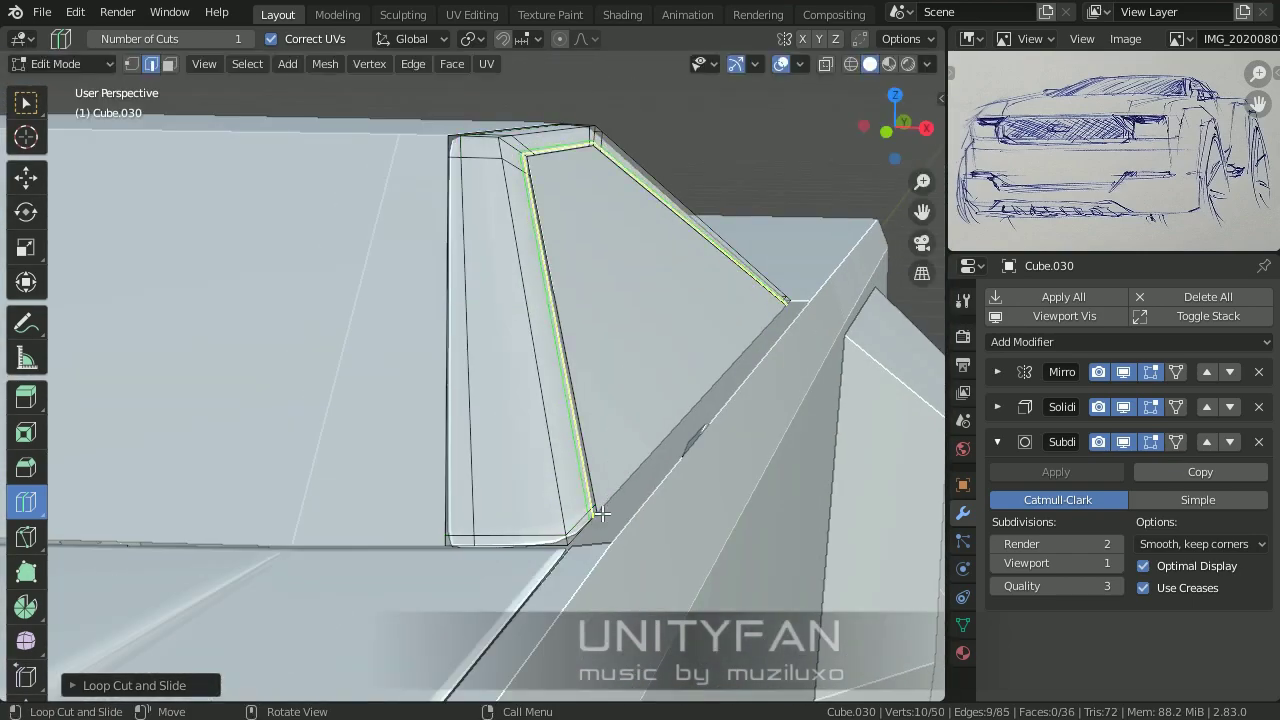
key("Tab")
mouse_move(600, 513)
middle_mouse_down()
mouse_move(359, 285)
mouse_move(519, 392)
mouse_move(480, 320)
mouse_move(600, 413)
mouse_move(474, 340)
mouse_move(509, 434)
mouse_move(491, 340)
mouse_move(620, 334)
middle_mouse_up()
key("Tab")
left_click_drag(620, 334, 462, 260)
key("Tab")
Step: Select the window frame strip Cube.030 and enter its mesh editing
mouse_move(322, 402)
middle_mouse_down()
mouse_move(527, 308)
mouse_move(539, 334)
mouse_move(486, 228)
middle_mouse_up()
left_click(486, 228)
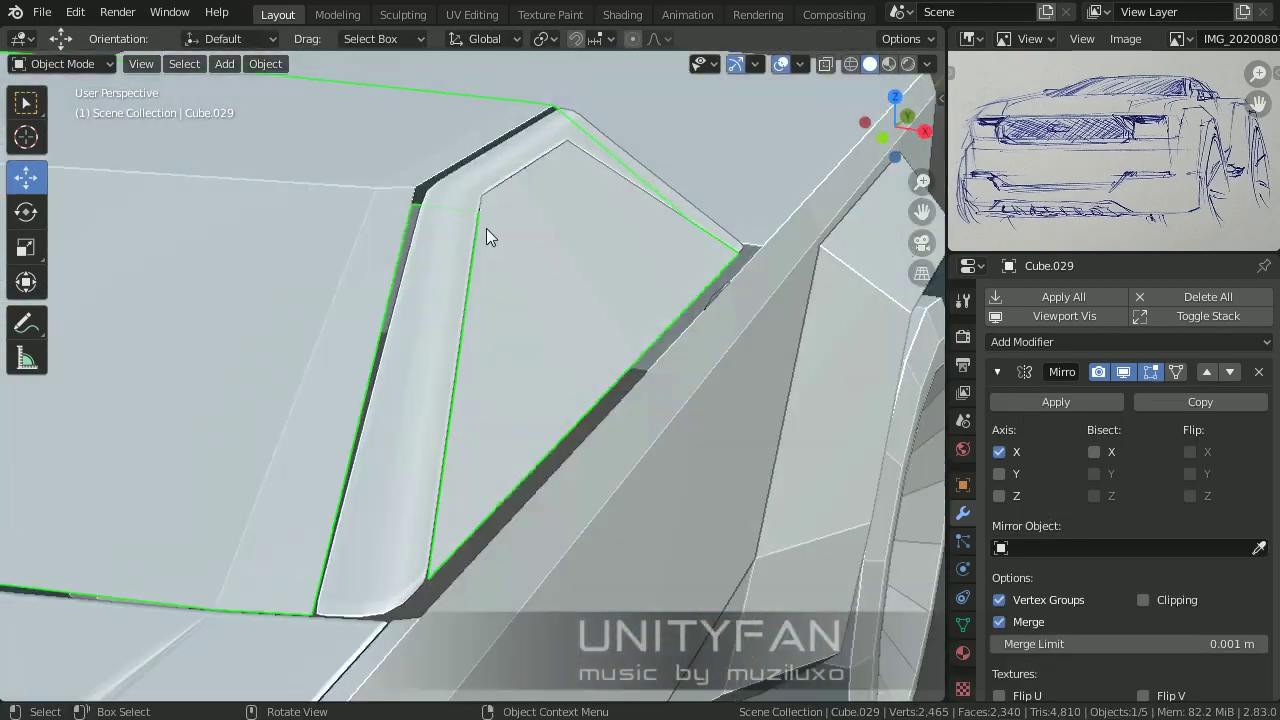
left_click(442, 339)
key("Tab")
middle_click_drag(442, 339, 165, 397)
Step: In wireframe view, slide one of the strip's edge loops along X
left_click(277, 320)
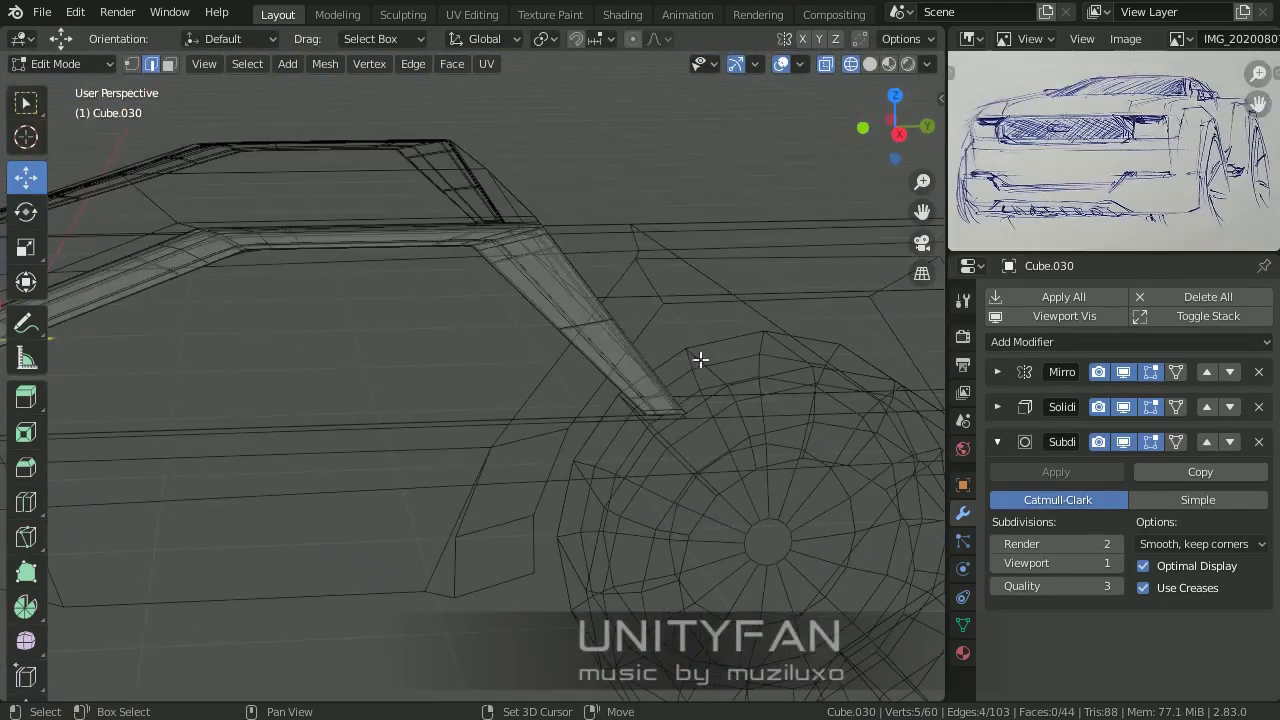
key("shift+z")
middle_click_drag(700, 357, 586, 366)
left_click(586, 366, "alt")
key("g")
key("x")
left_click(653, 328)
mouse_move(653, 328)
middle_mouse_down()
mouse_move(688, 369)
mouse_move(371, 358)
mouse_move(628, 327)
mouse_move(559, 379)
mouse_move(537, 327)
middle_mouse_up()
key("Tab")
Step: Move the roof piece Cube.029's selected vertices along X
left_click(628, 327)
key("Tab")
key("g")
key("x")
key("Tab")
Step: Apply Shade Smooth to the roof piece Cube.029
left_click(800, 63)
mouse_move(680, 300)
middle_mouse_down()
mouse_move(597, 379)
mouse_move(597, 327)
middle_mouse_up()
left_click(597, 327)
right_click(616, 360)
left_click(616, 360)
left_click(543, 422)
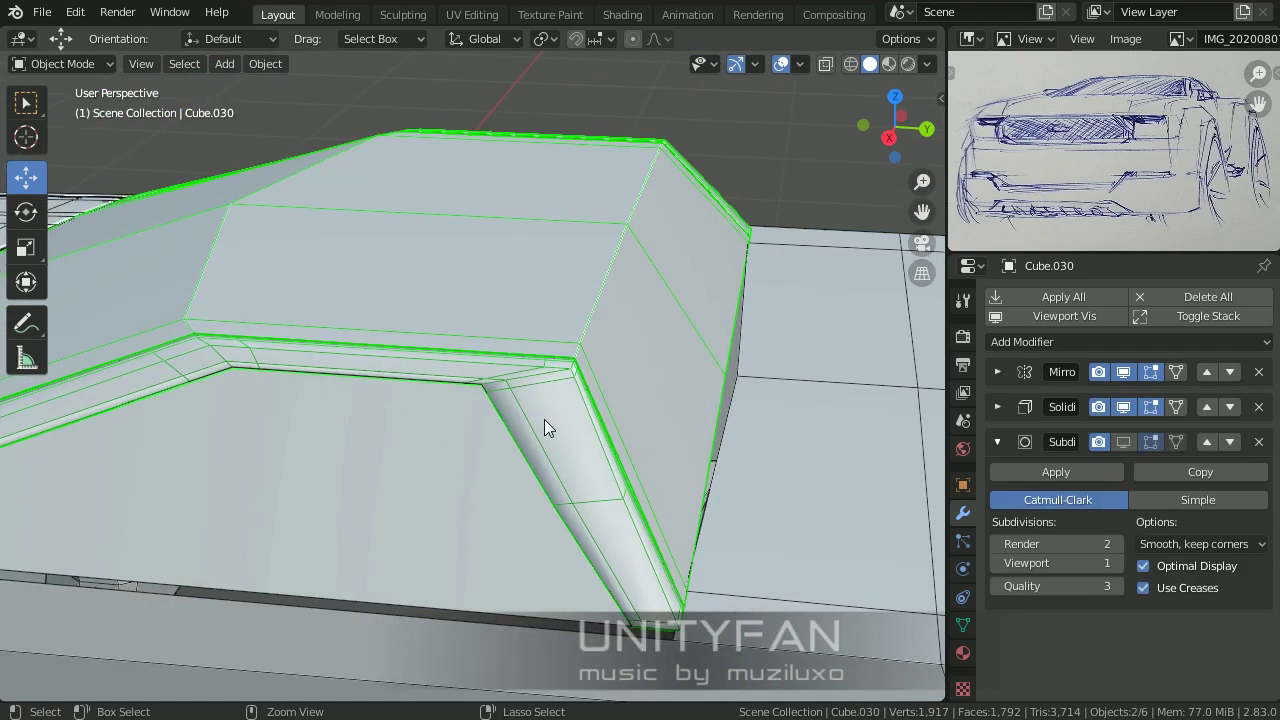
key("Tab")
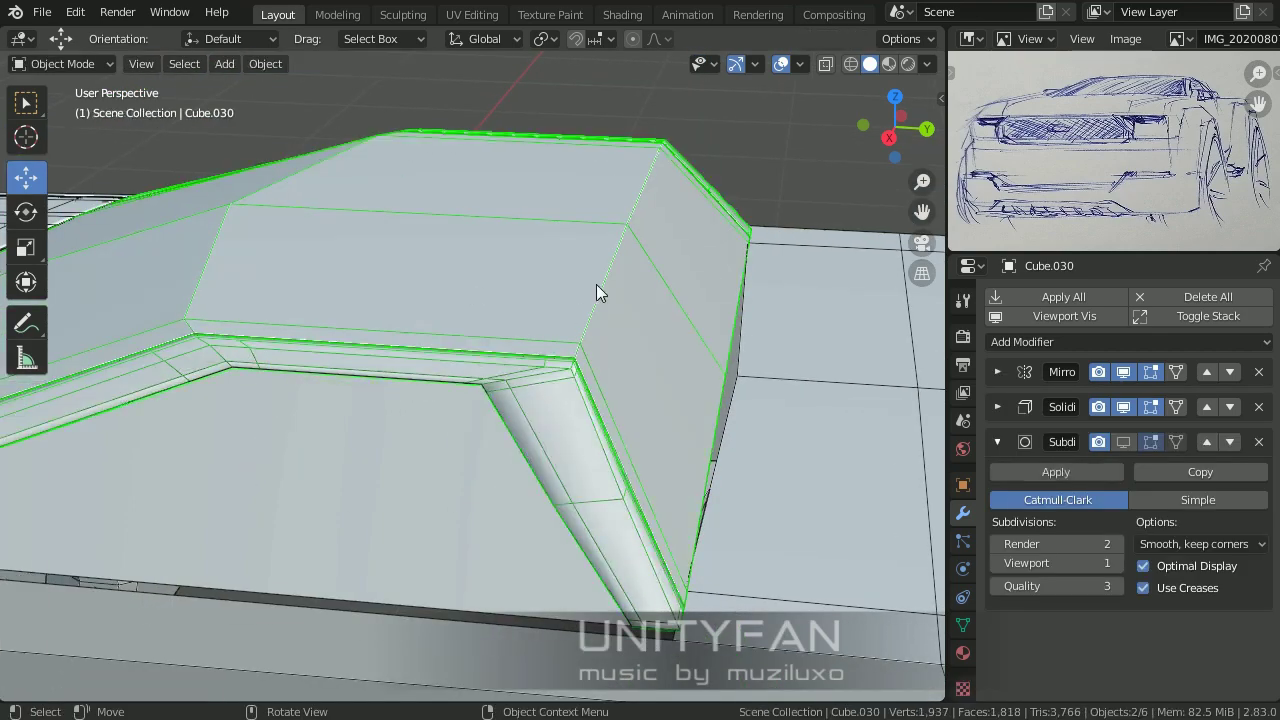
left_click(596, 290)
mouse_move(596, 290)
middle_mouse_down()
mouse_move(519, 316)
mouse_move(659, 362)
mouse_move(614, 293)
mouse_move(559, 295)
mouse_move(566, 371)
middle_mouse_up()
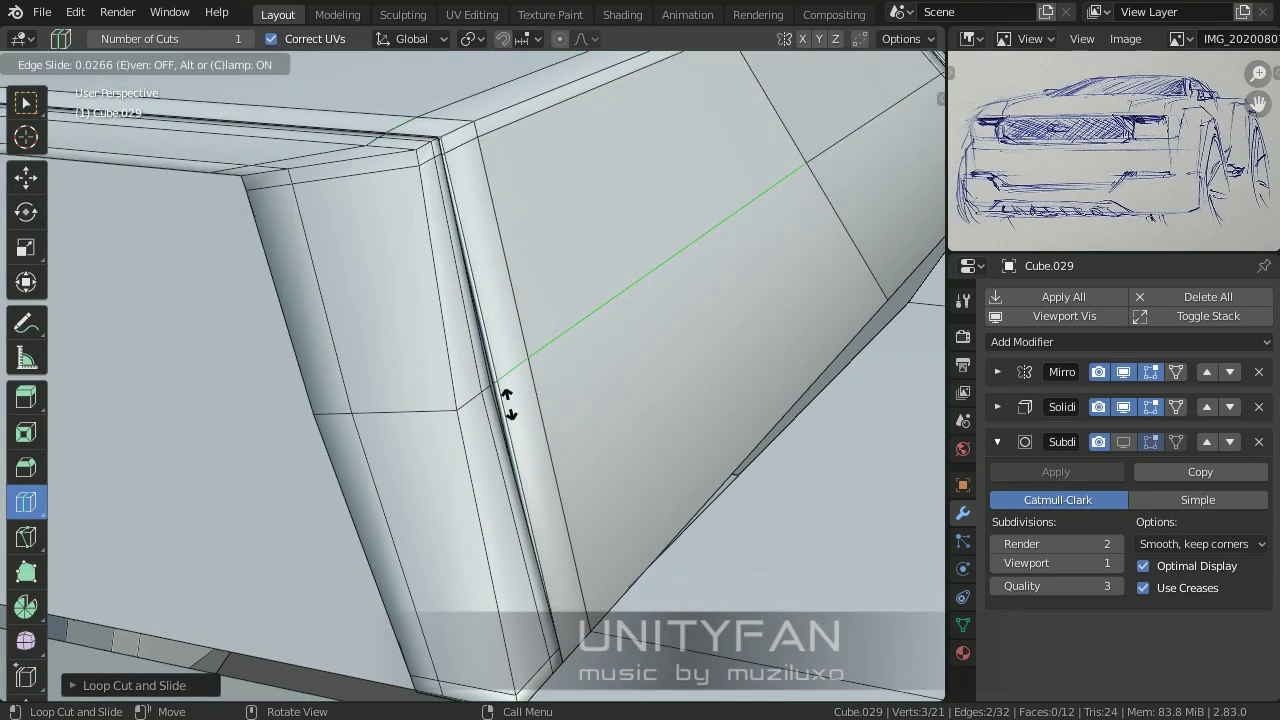
Step: Add a loop cut on the roof piece, slide it toward the roof edge, and move its edges
left_click(500, 400)
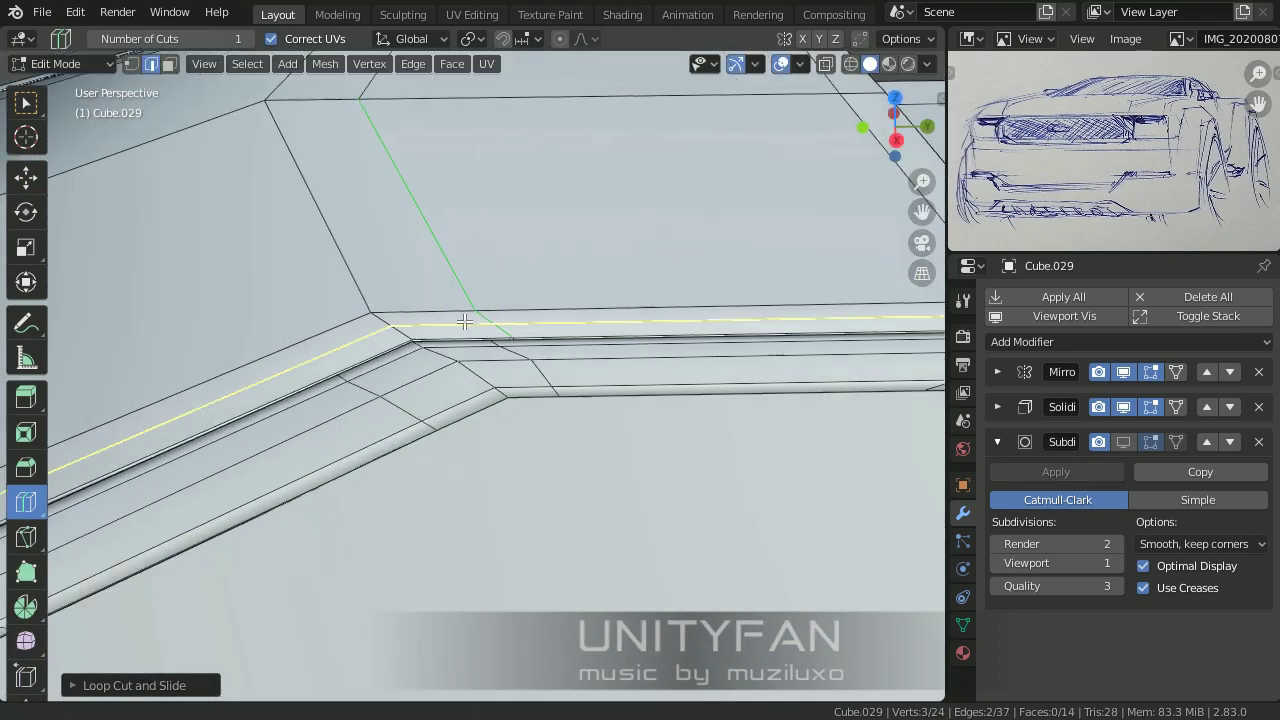
left_click_drag(740, 320, 770, 295)
left_click(770, 295)
mouse_move(770, 295)
middle_mouse_down()
mouse_move(423, 366)
mouse_move(561, 410)
middle_mouse_up()
key("shift+space")
key("g")
middle_click_drag(500, 453, 425, 237)
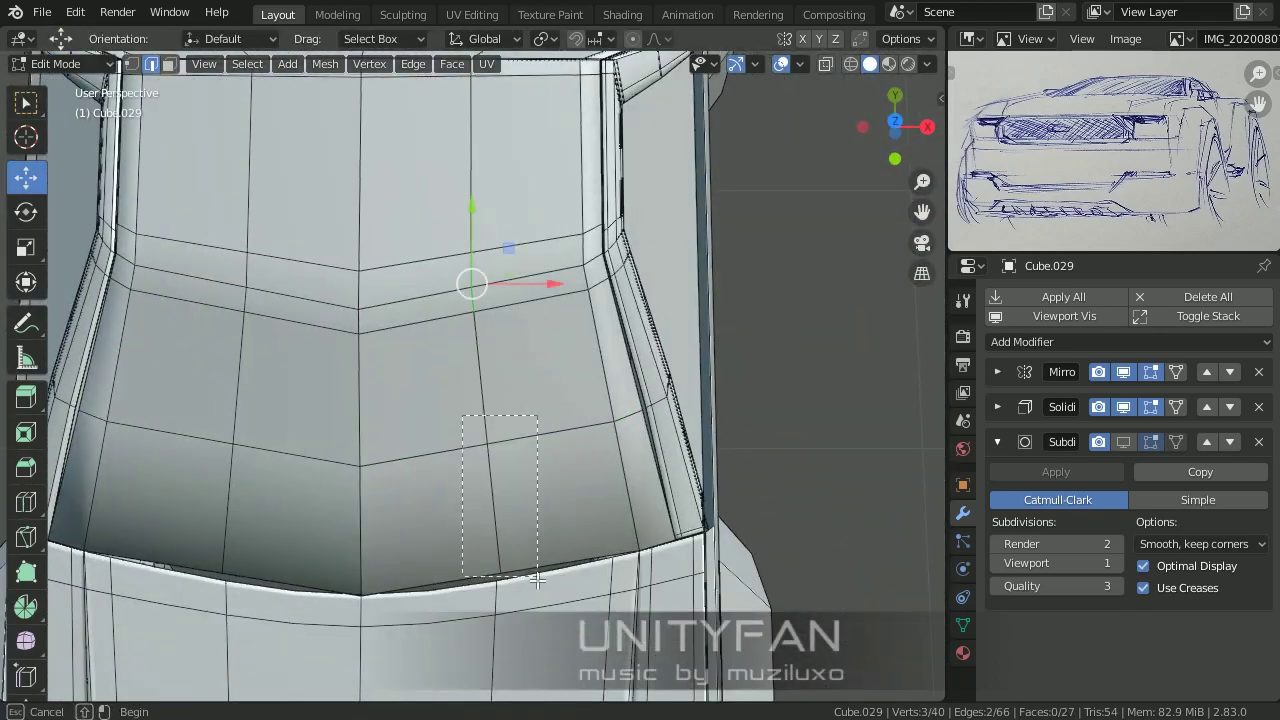
left_click(480, 329)
mouse_move(480, 329)
middle_mouse_down()
mouse_move(587, 312)
mouse_move(340, 270)
mouse_move(560, 300)
mouse_move(570, 320)
middle_mouse_up()
key("Tab")
key("Tab")
Step: Nudge and slide the new roof edge loop into its final position
left_click_drag(570, 320, 566, 322)
middle_click_drag(566, 322, 442, 323)
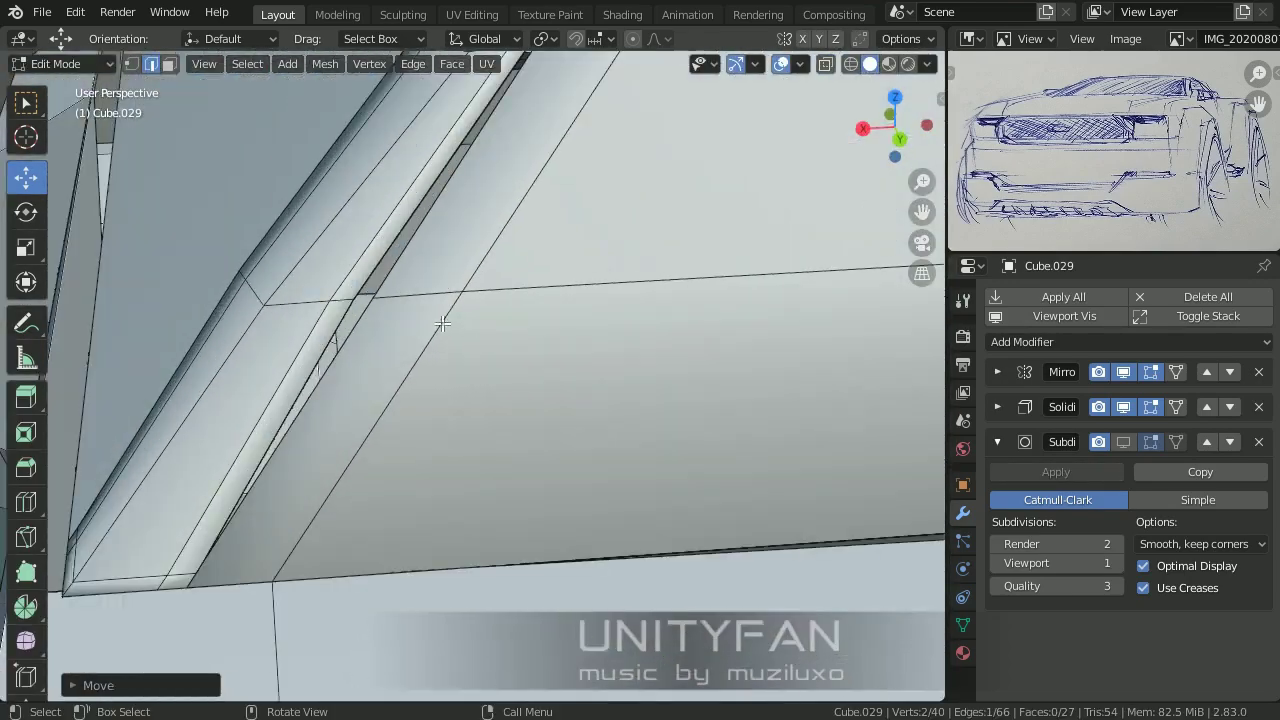
left_click(337, 301)
middle_click_drag(337, 301, 43, 541)
left_click(456, 421)
key("Tab")
mouse_move(456, 421)
middle_mouse_down()
mouse_move(606, 396)
mouse_move(423, 458)
mouse_move(380, 430)
middle_mouse_up()
left_click(479, 475)
key("Tab")
Step: Orbit toward the hood and select the Cube.029 panel for editing
key("Tab")
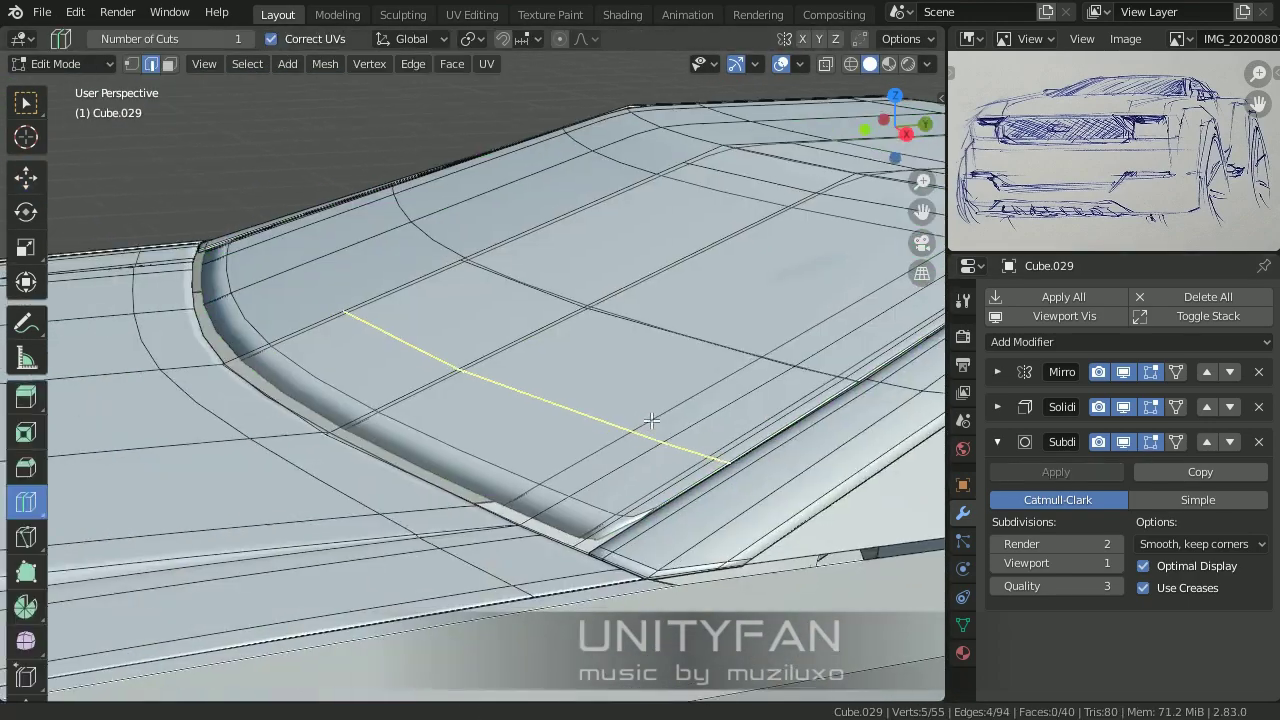
left_click_drag(340, 415, 320, 425)
left_click(320, 425)
key("Tab")
mouse_move(320, 425)
middle_mouse_down()
mouse_move(303, 251)
mouse_move(531, 314)
middle_mouse_up()
left_click(752, 64)
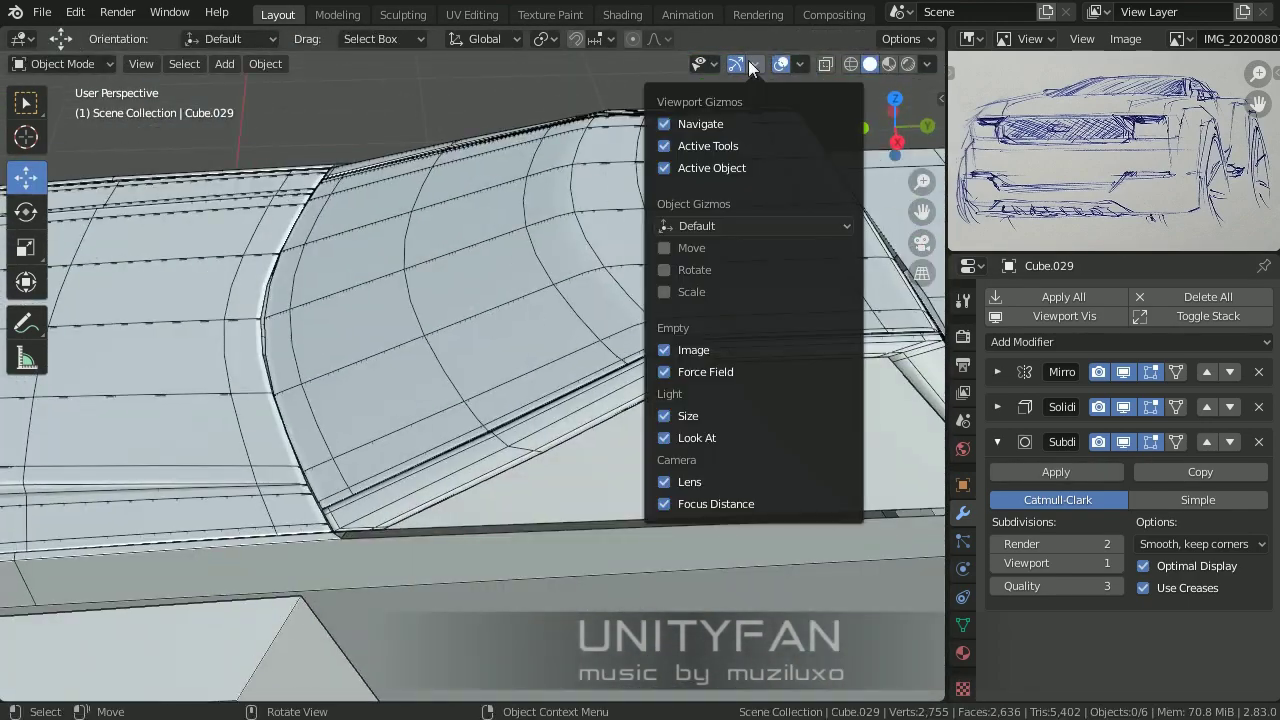
mouse_move(606, 363)
middle_mouse_down()
mouse_move(684, 282)
mouse_move(732, 328)
middle_mouse_up()
left_click(732, 328)
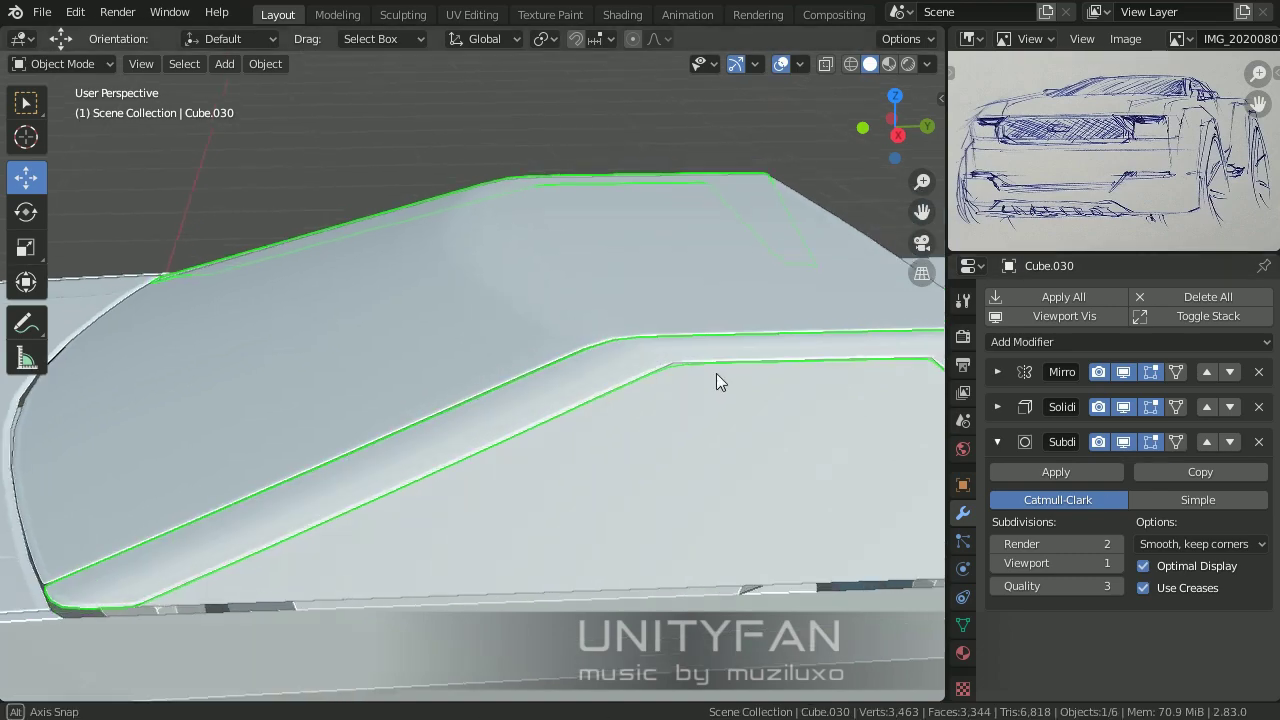
middle_click_drag(716, 373, 700, 415)
left_click(647, 390)
Step: In Cube.029's mesh, box-select a panel face using the see-through view
key("Tab")
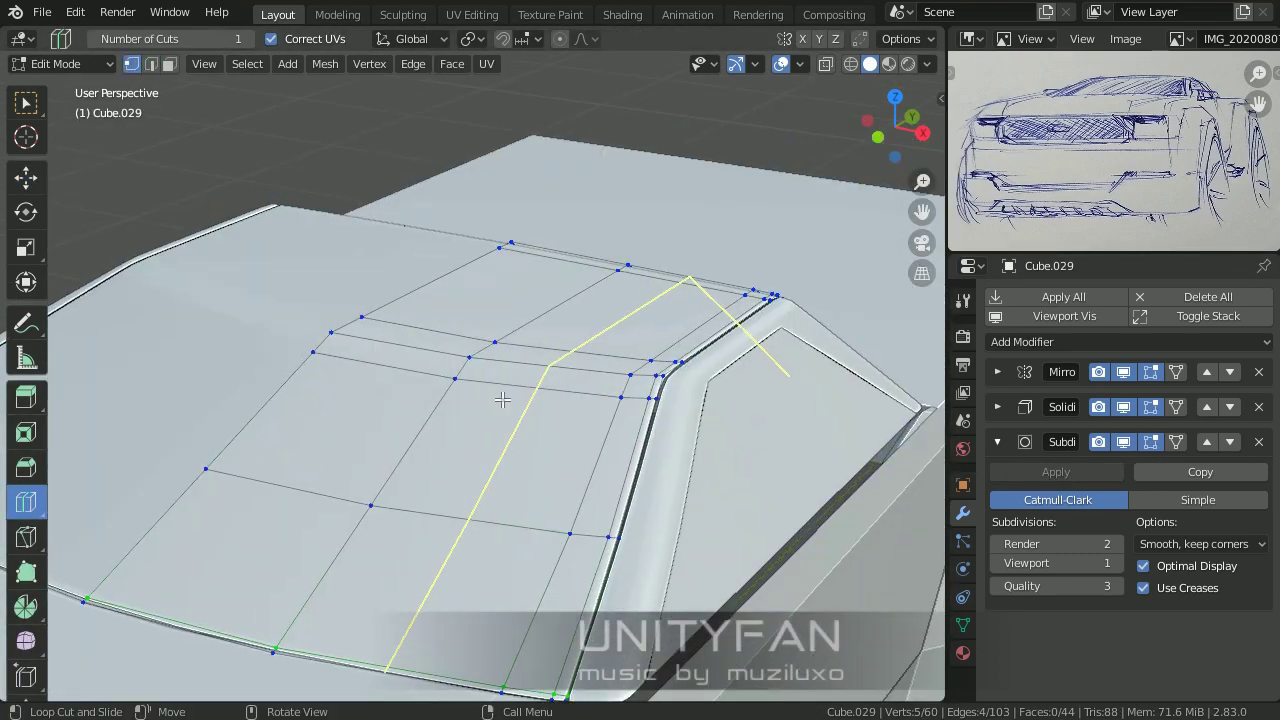
middle_click_drag(502, 400, 543, 363)
key("z")
left_click(429, 371)
left_click_drag(323, 286, 571, 343)
key("z")
left_click(649, 363)
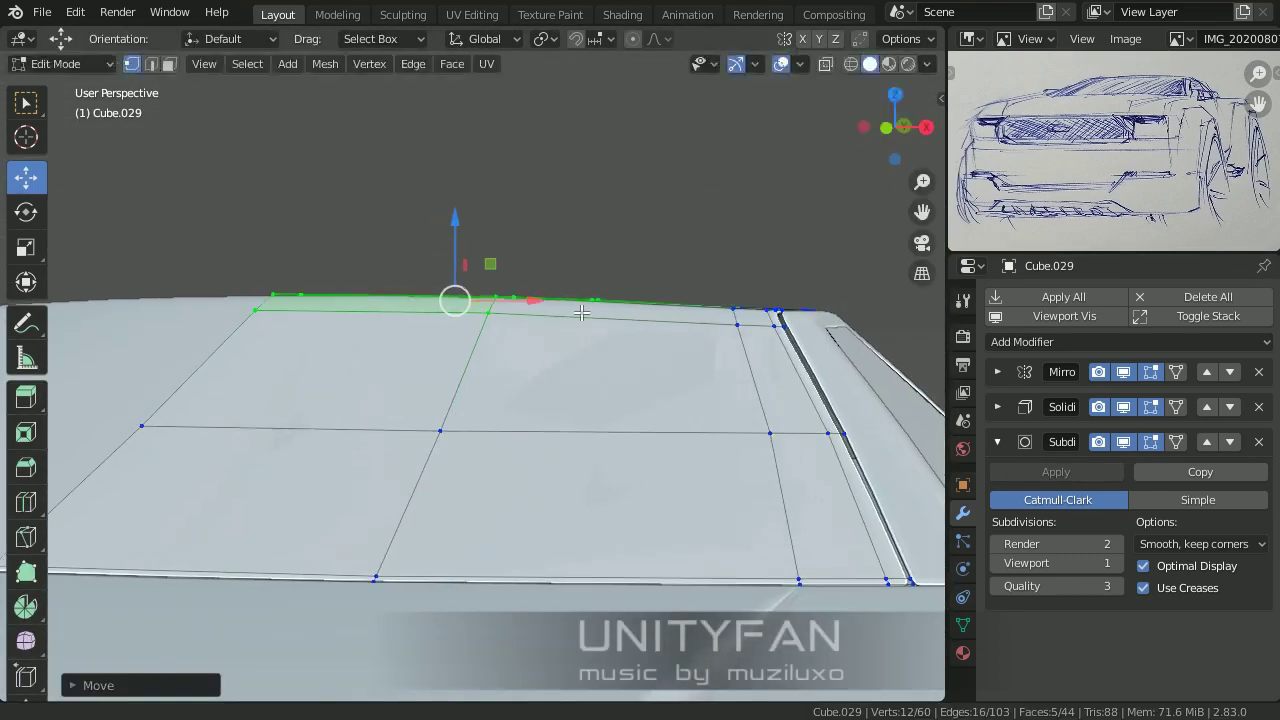
Step: Move an edge along the panel top and extend the selection across more faces
key("z")
left_click(551, 423, "alt")
key("z")
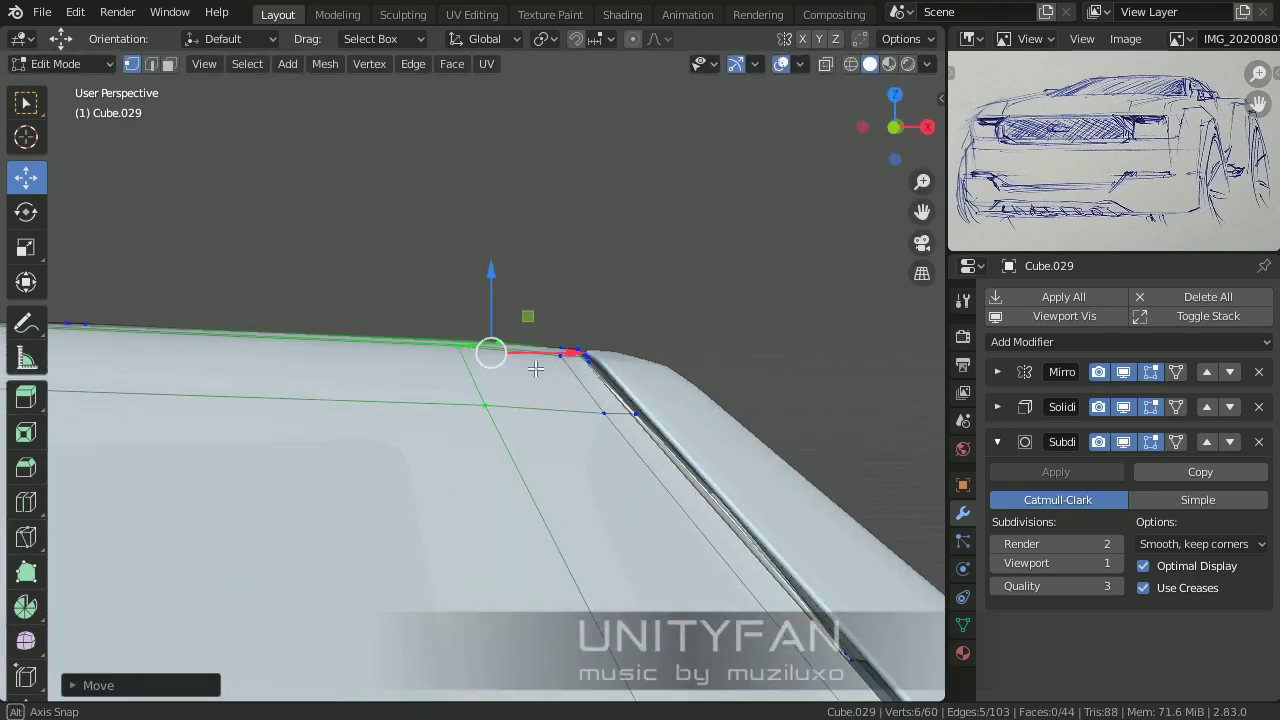
mouse_move(632, 410)
middle_mouse_down()
mouse_move(380, 449)
mouse_move(630, 428)
mouse_move(443, 409)
mouse_move(609, 445)
mouse_move(714, 437)
mouse_move(697, 470)
middle_mouse_up()
left_click(380, 449, "ctrl")
key("z")
left_click(420, 400, "alt")
key("z")
left_click(490, 397)
key("Tab")
Step: Move and merge the corner vertex of neighbouring panel Cube.028, then return to object mode
left_click(714, 437)
key("Tab")
left_click(706, 394)
scroll(651, 380, "up", 5)
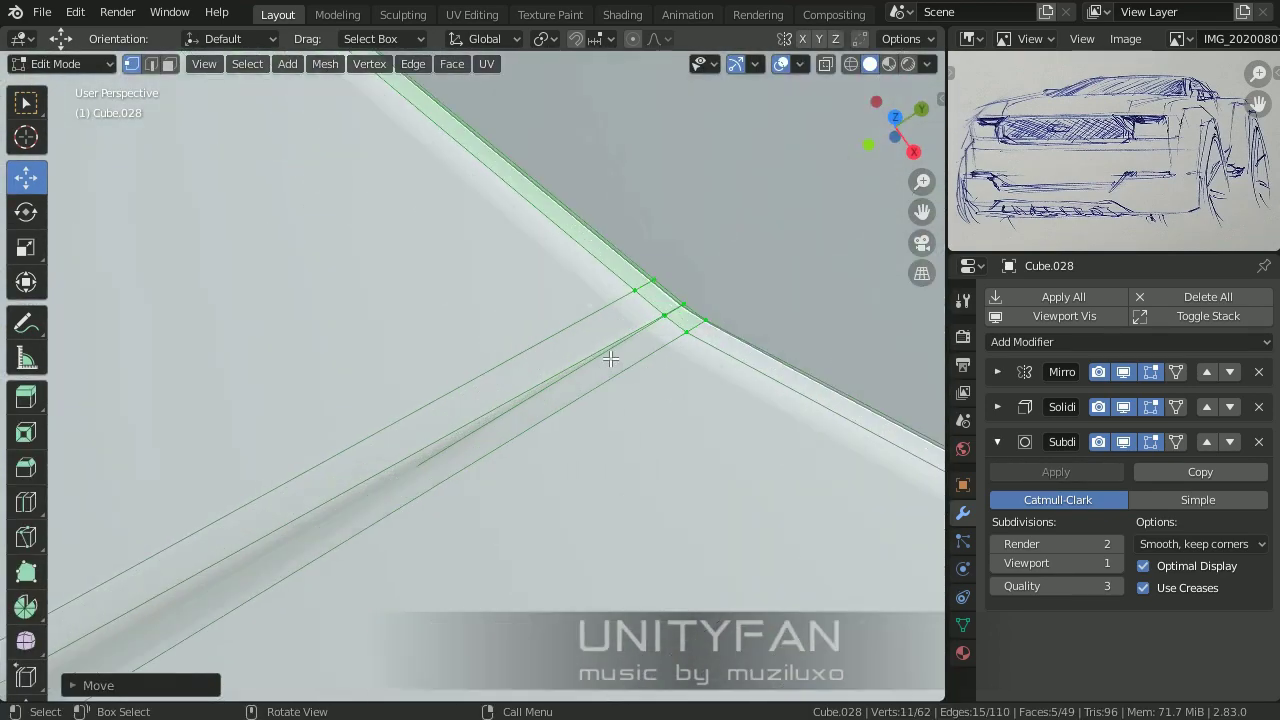
scroll(608, 357, "up", 2)
left_click(590, 405)
mouse_move(600, 437)
middle_mouse_down()
mouse_move(560, 430)
mouse_move(510, 452)
mouse_move(812, 461)
middle_mouse_up()
key("Tab")
scroll(510, 452, "down", 5)
Step: Move the roof panel's side vertices and box-select its lower vertices
middle_click_drag(697, 392, 733, 363)
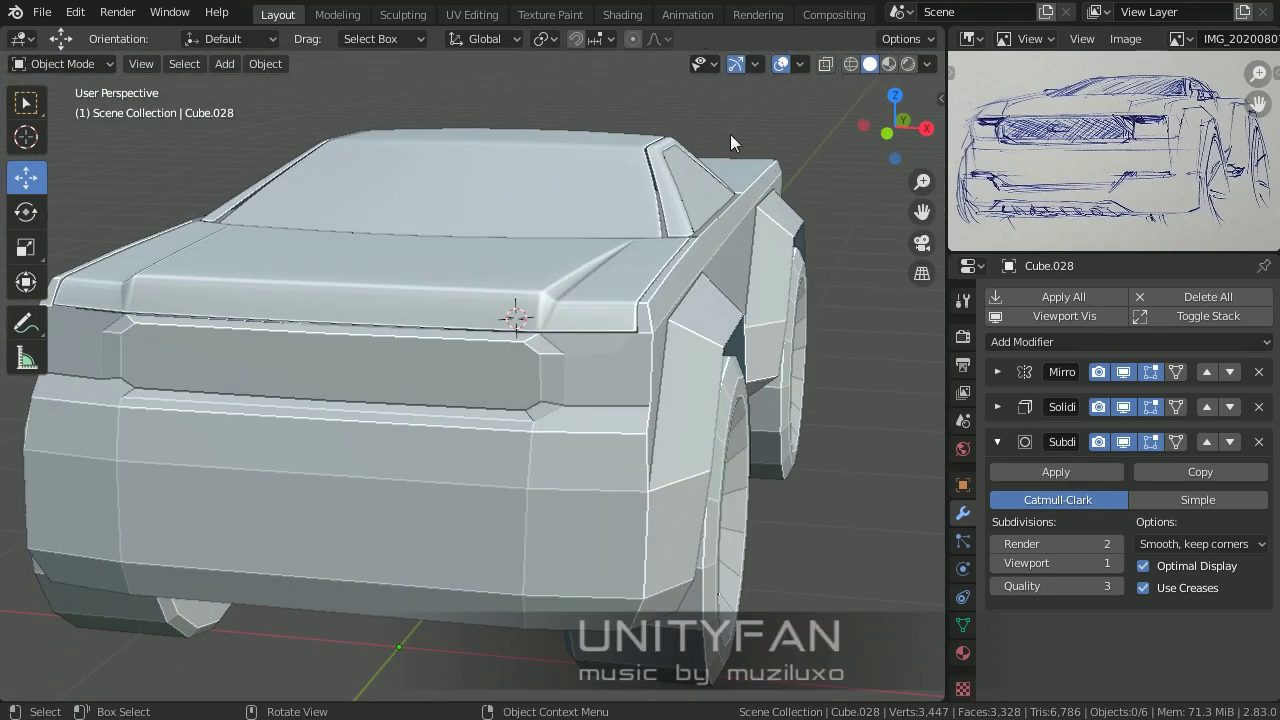
left_click(730, 134)
scroll(501, 407, "up", 8)
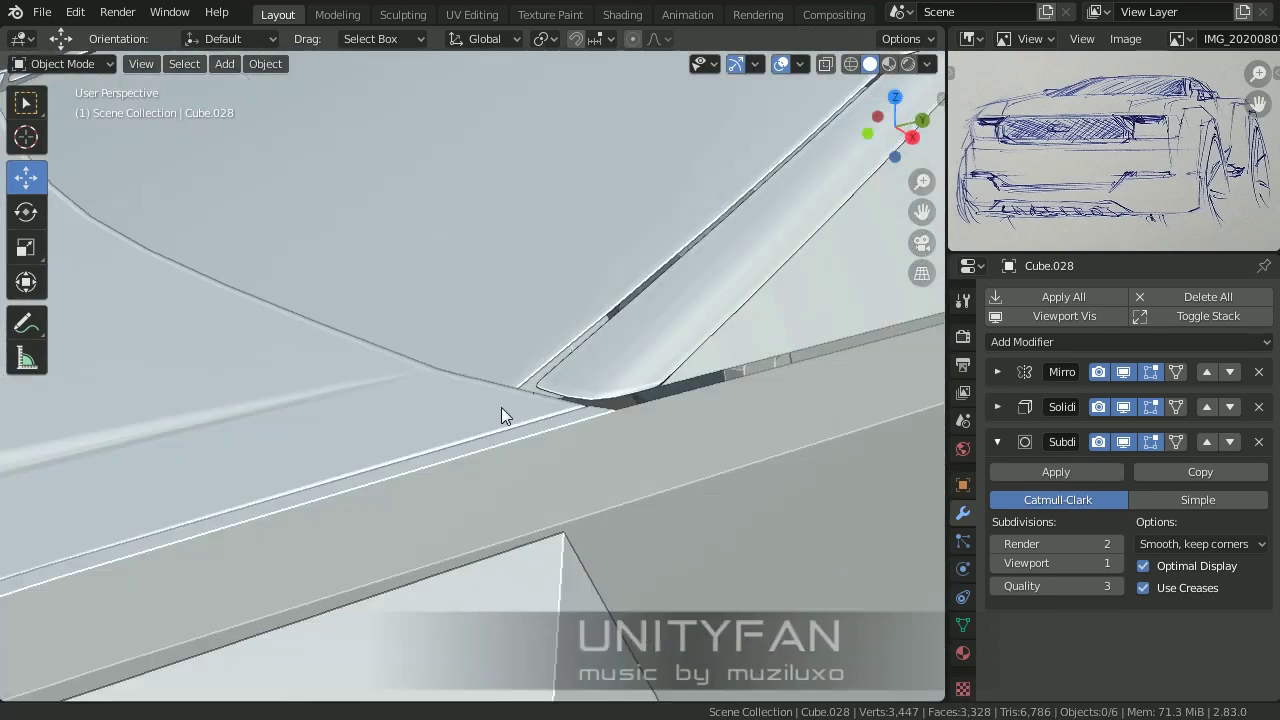
middle_click_drag(501, 407, 625, 334)
key("Tab")
middle_click_drag(666, 508, 300, 520)
key("alt+z")
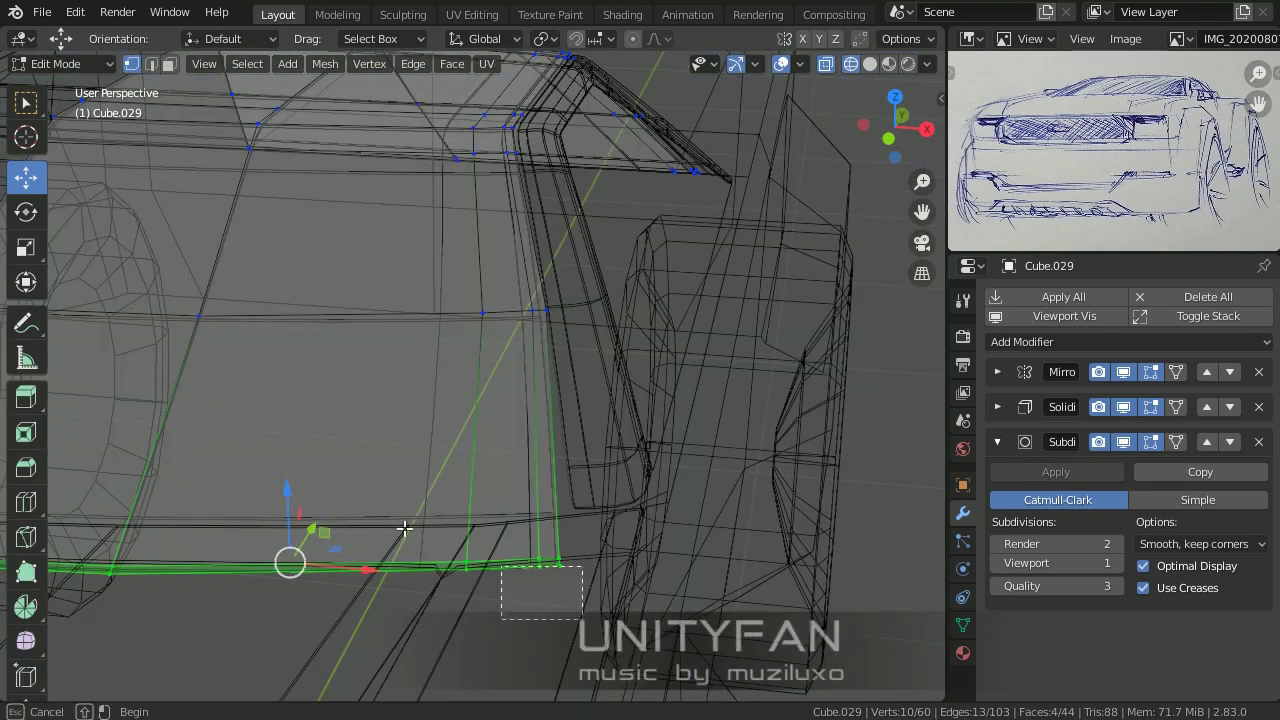
key("alt+z")
key("g")
middle_click_drag(624, 464, 547, 379)
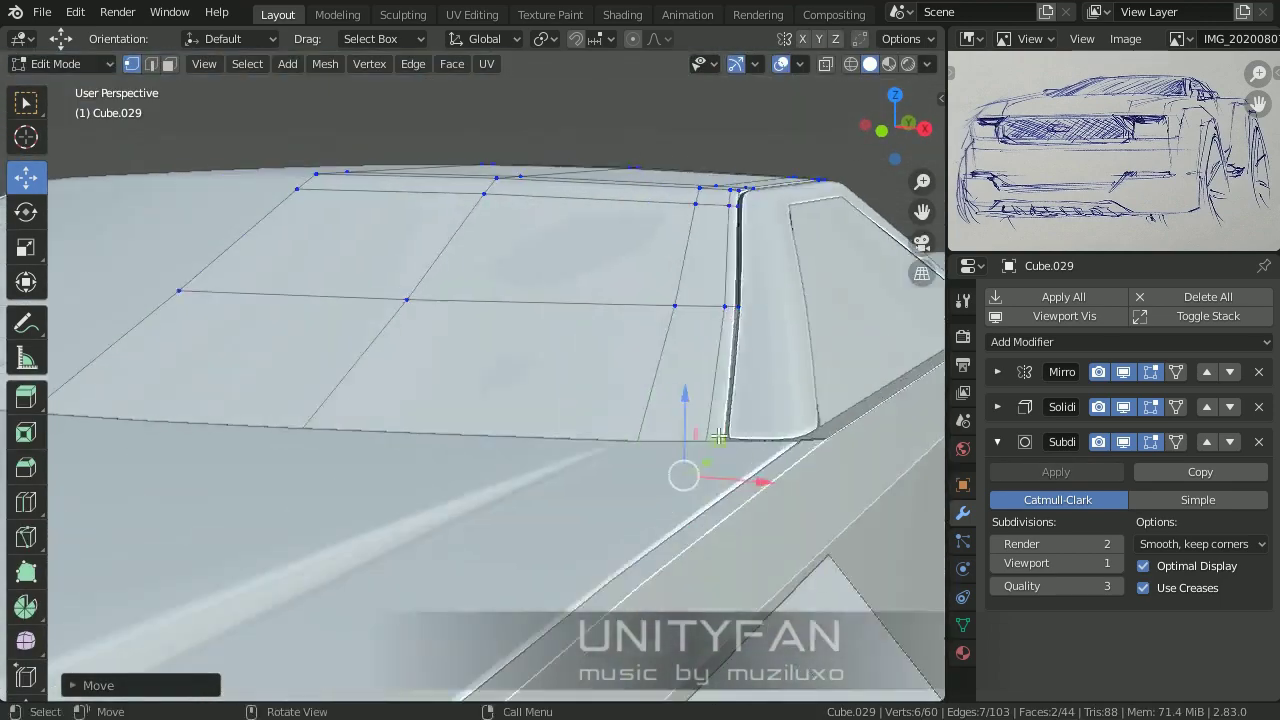
left_click_drag(547, 379, 340, 254)
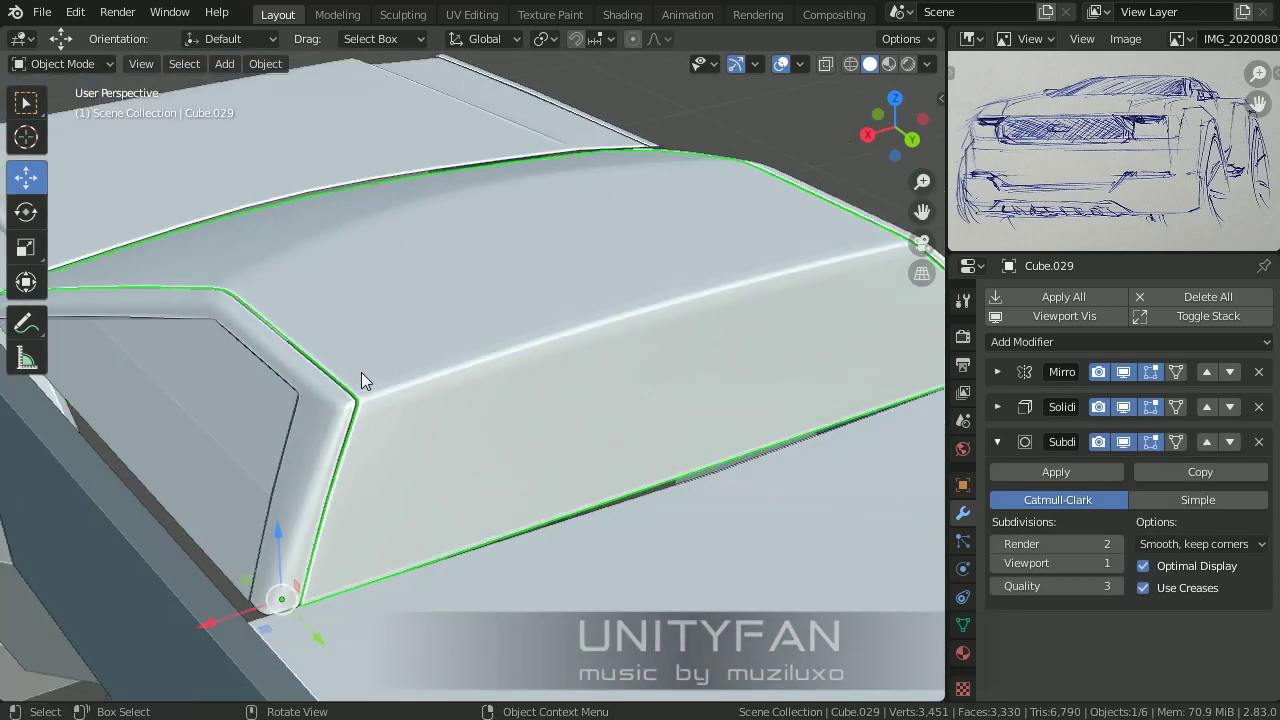
key("Tab")
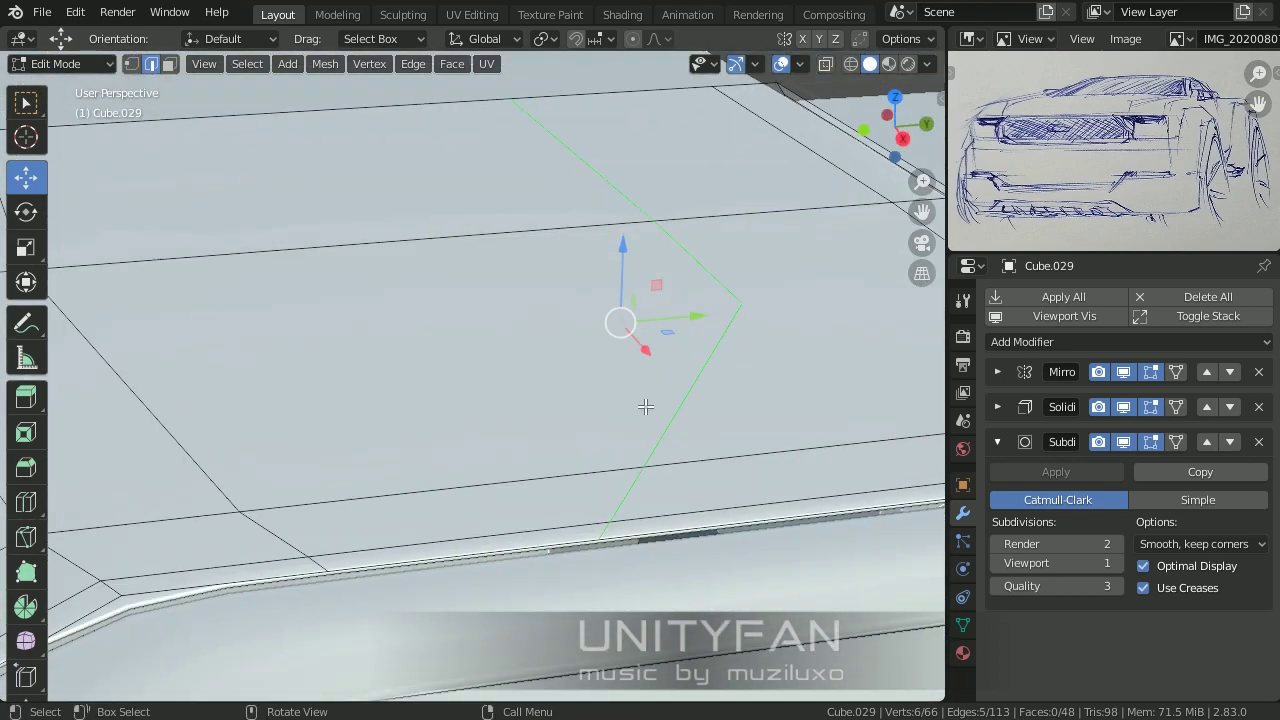
Step: Set the viewport focal length to 35 mm and bevel the selected roof edges
key("n")
left_click(845, 118)
key("Return")
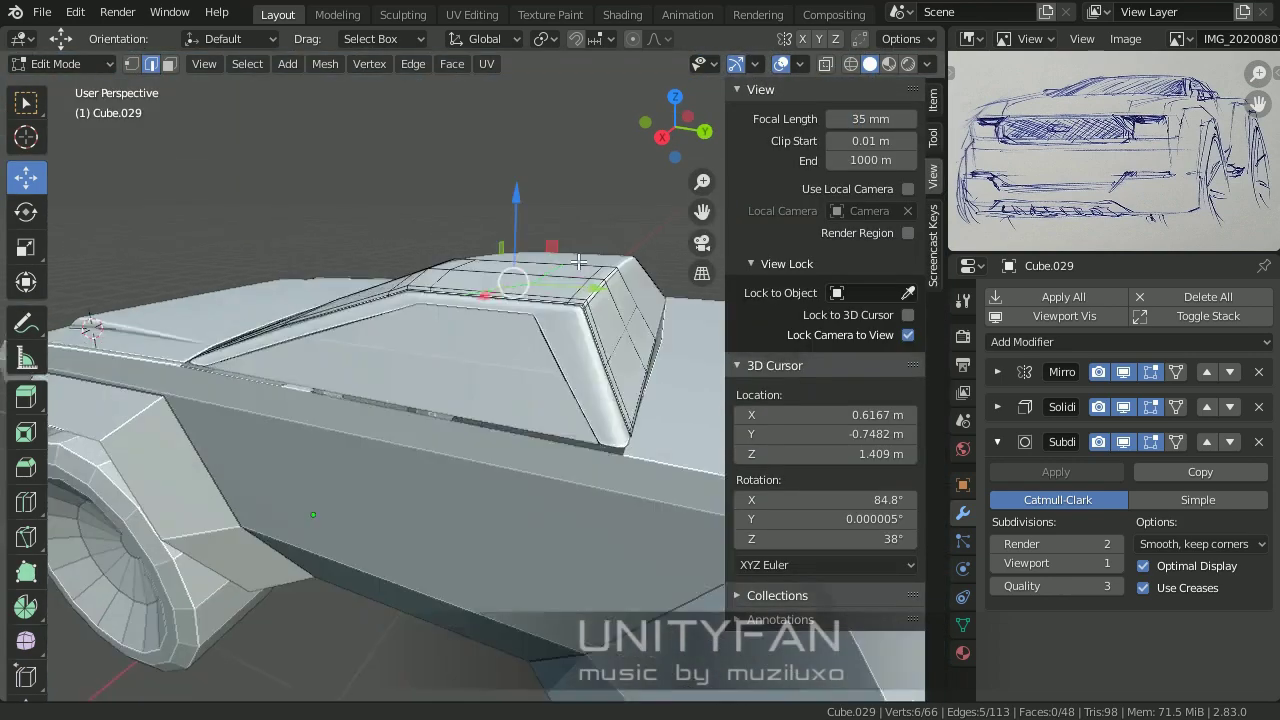
type("5")
scroll(600, 350, "up", 3)
key("n")
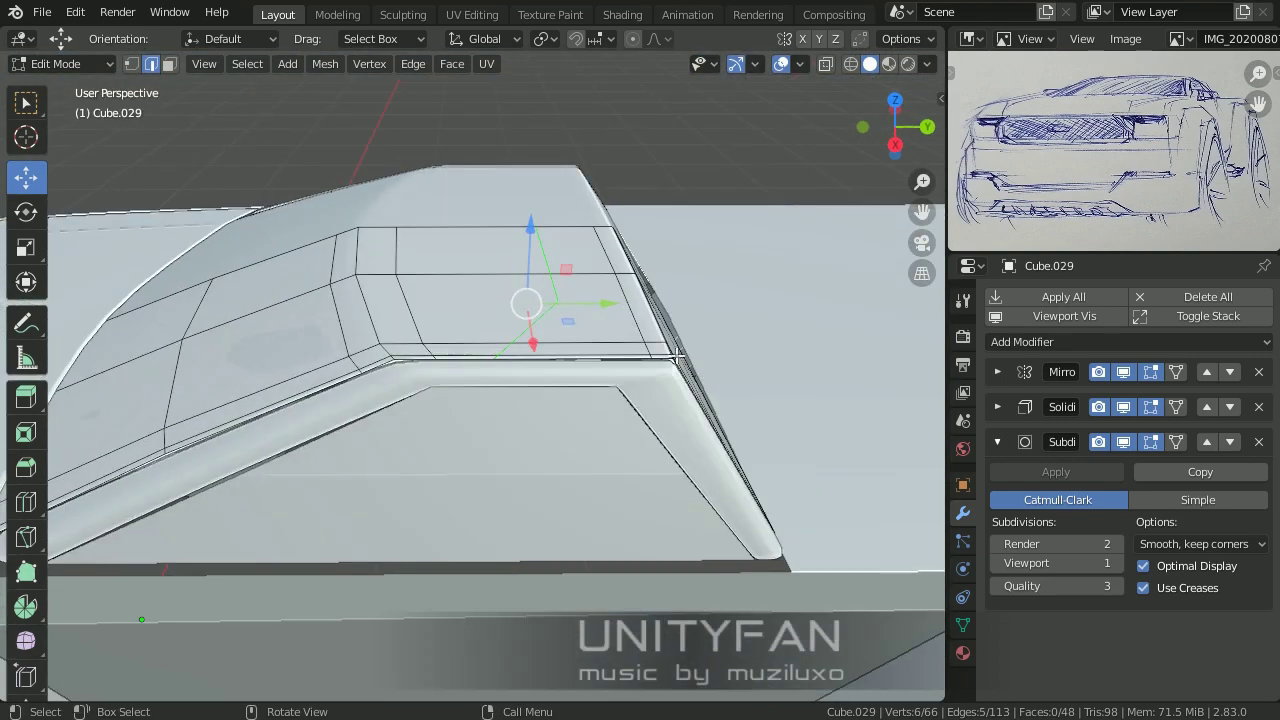
scroll(640, 370, "up", 3)
key("ctrl+b")
Step: Confirm the bevel width and switch the viewport lighting to a red matcap
left_click(665, 398)
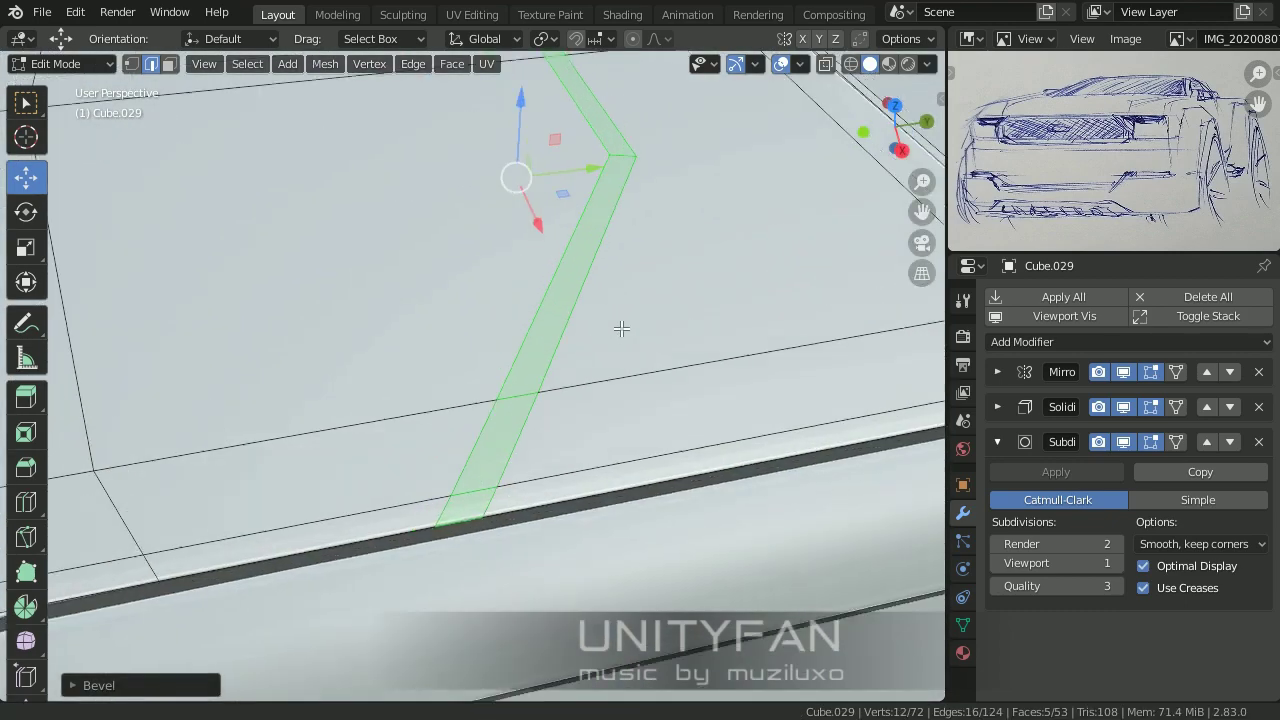
key("Tab")
middle_click_drag(620, 326, 742, 316)
left_click(928, 63)
left_click(908, 160)
key("Tab")
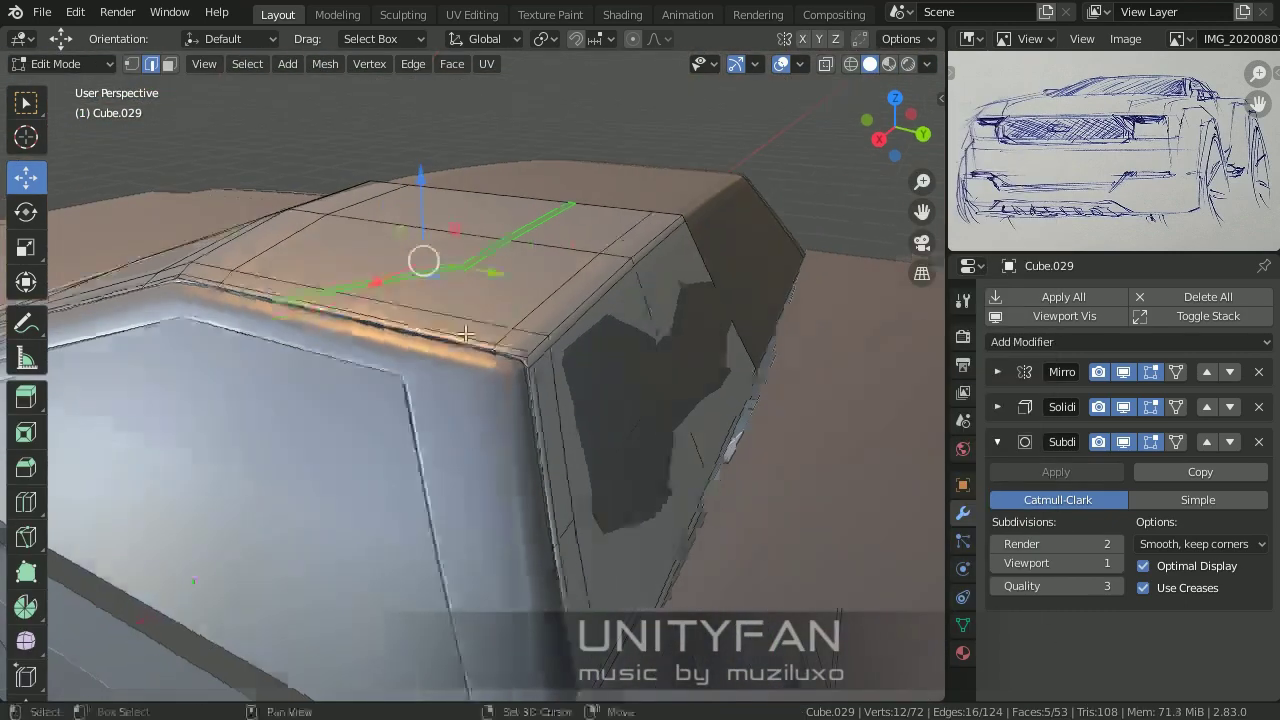
left_click(928, 63)
left_click(908, 207)
left_click(617, 334)
key("Tab")
Step: Try a light grey glossy matcap, then settle on a warm-toned matcap
mouse_move(557, 457)
middle_mouse_down()
mouse_move(556, 387)
mouse_move(629, 404)
middle_mouse_up()
left_click(928, 63)
left_click(908, 207)
left_click(557, 277)
key("Tab")
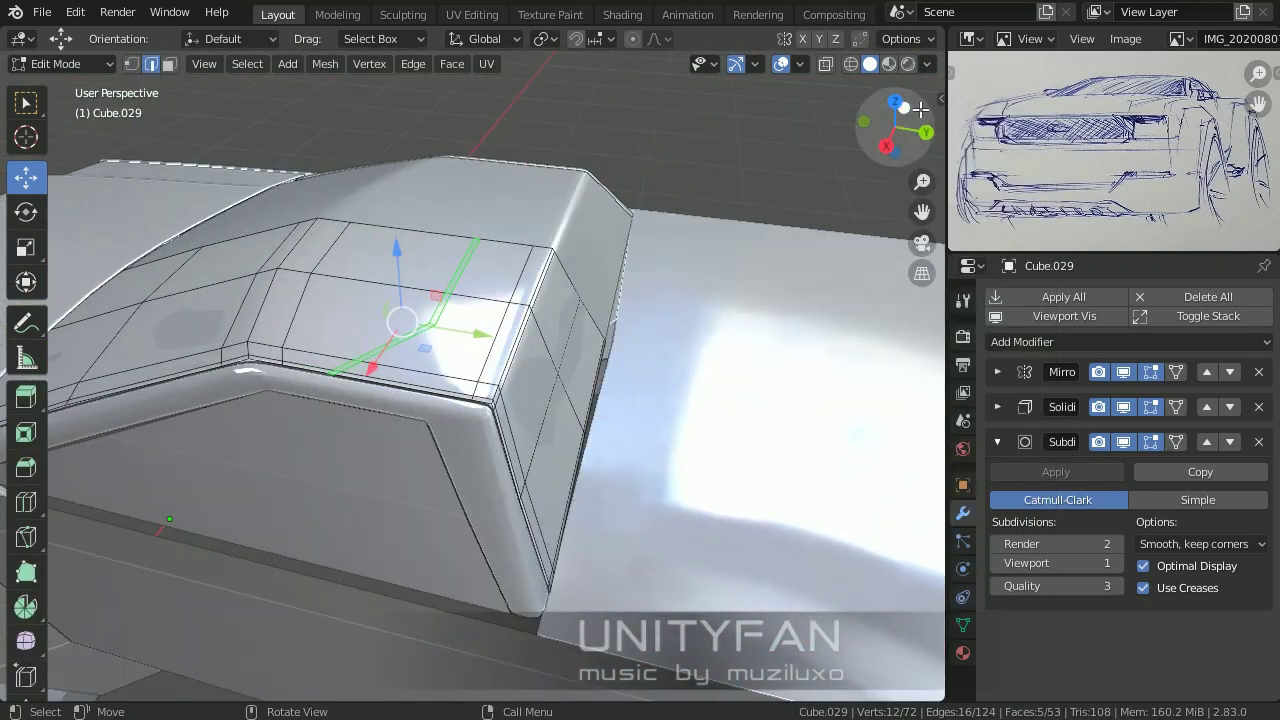
left_click(928, 63)
left_click(908, 207)
left_click(790, 280)
Step: Dissolve the selected bevel edges on the roof mesh
mouse_move(606, 306)
middle_mouse_down()
mouse_move(651, 251)
mouse_move(597, 351)
middle_mouse_up()
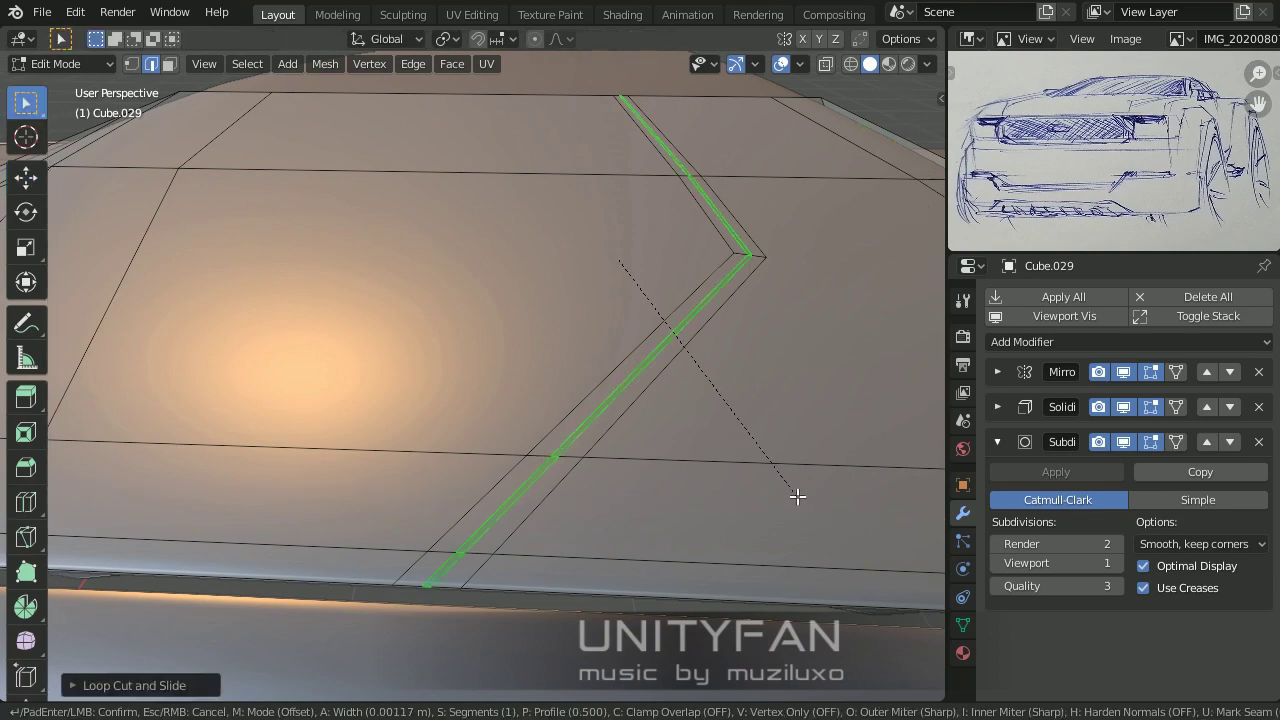
left_click(575, 303)
mouse_move(575, 303)
middle_mouse_down()
mouse_move(566, 337)
mouse_move(155, 88)
middle_mouse_up()
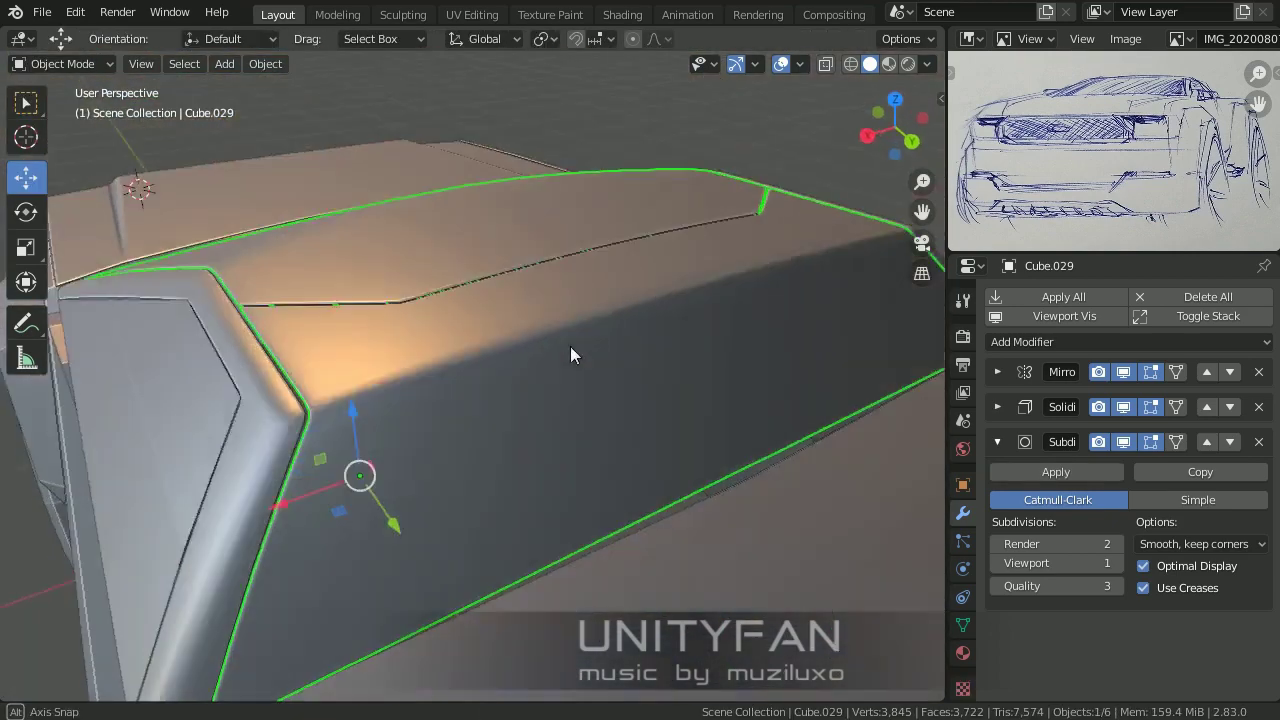
mouse_move(570, 346)
middle_mouse_down()
mouse_move(623, 337)
mouse_move(568, 285)
mouse_move(436, 252)
mouse_move(620, 391)
mouse_move(427, 264)
mouse_move(466, 145)
middle_mouse_up()
key("Tab")
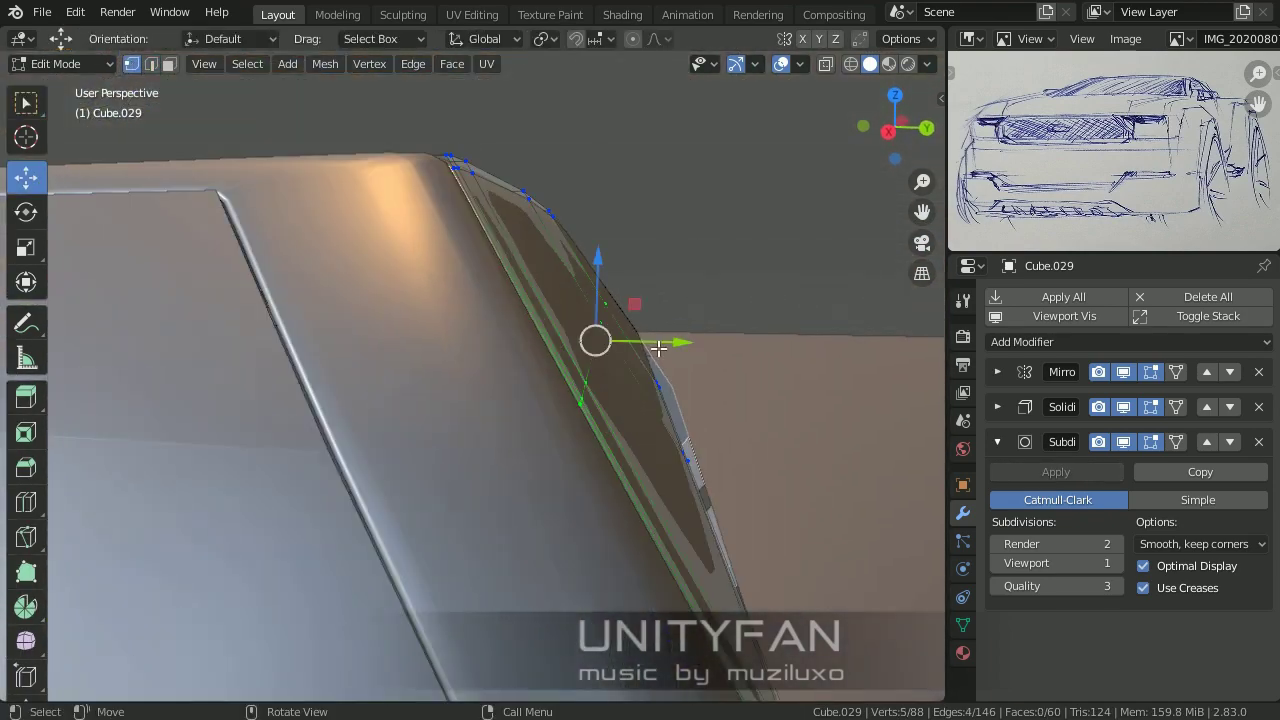
Step: Reshape the windshield edge and panel corner vertices in Right Ortho view
left_click(659, 347)
middle_click_drag(659, 347, 654, 366)
key("KP_3")
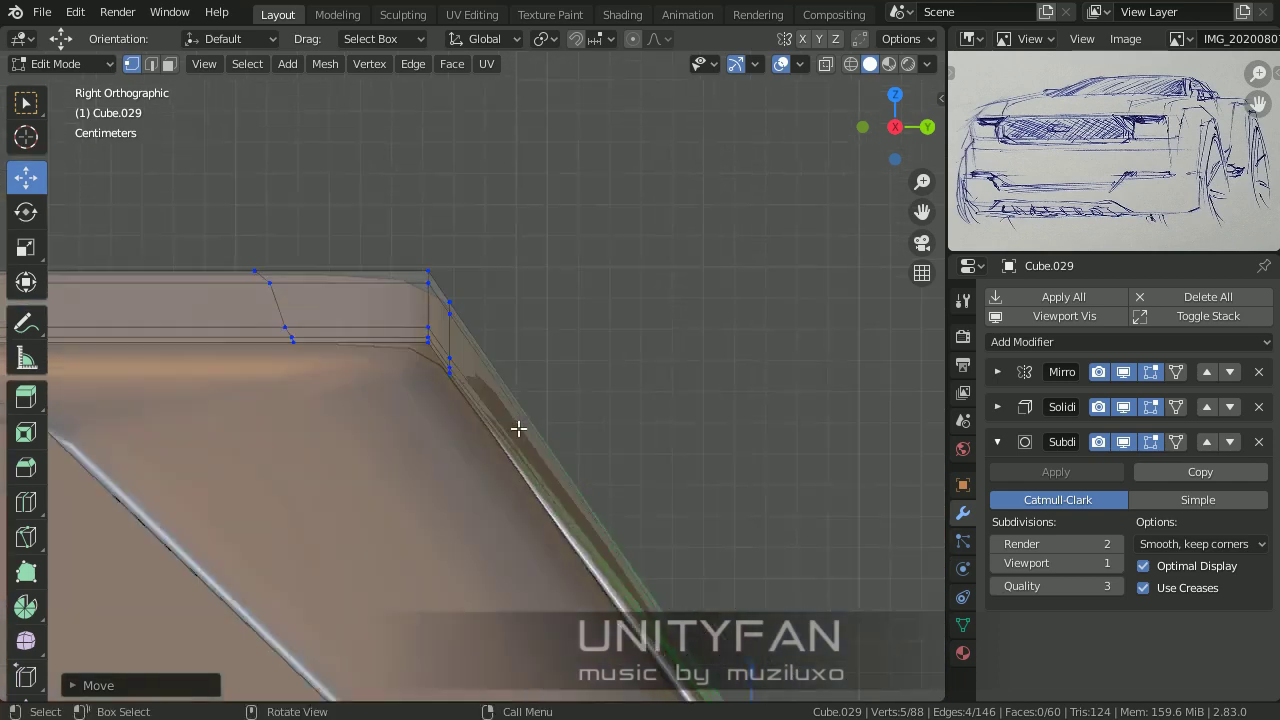
left_click(441, 316)
mouse_move(441, 316)
middle_mouse_down()
mouse_move(546, 386)
mouse_move(563, 343)
middle_mouse_up()
key("KP_3")
left_click(519, 316)
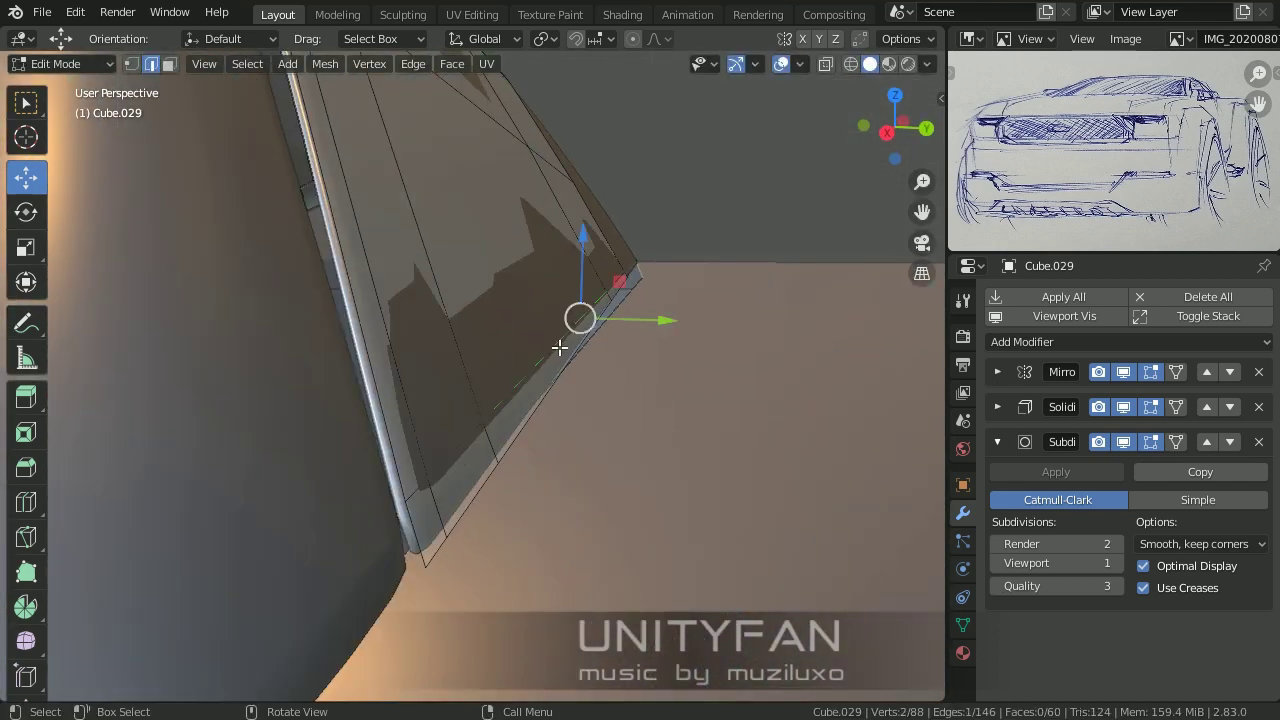
key("KP_3")
key("KP_5")
Step: Select the Cube.029 roof panel in Edit Mode and start a knife cut across it
key("Tab")
mouse_move(632, 451)
middle_mouse_down()
mouse_move(436, 438)
mouse_move(597, 471)
mouse_move(430, 301)
middle_mouse_up()
left_click(606, 392)
mouse_move(606, 392)
middle_mouse_down()
mouse_move(579, 330)
mouse_move(367, 242)
mouse_move(420, 320)
mouse_move(330, 440)
mouse_move(467, 373)
mouse_move(300, 300)
mouse_move(220, 95)
mouse_move(533, 107)
middle_mouse_up()
left_click(579, 330)
key("Tab")
key("Tab")
key("Tab")
key("w")
key("k")
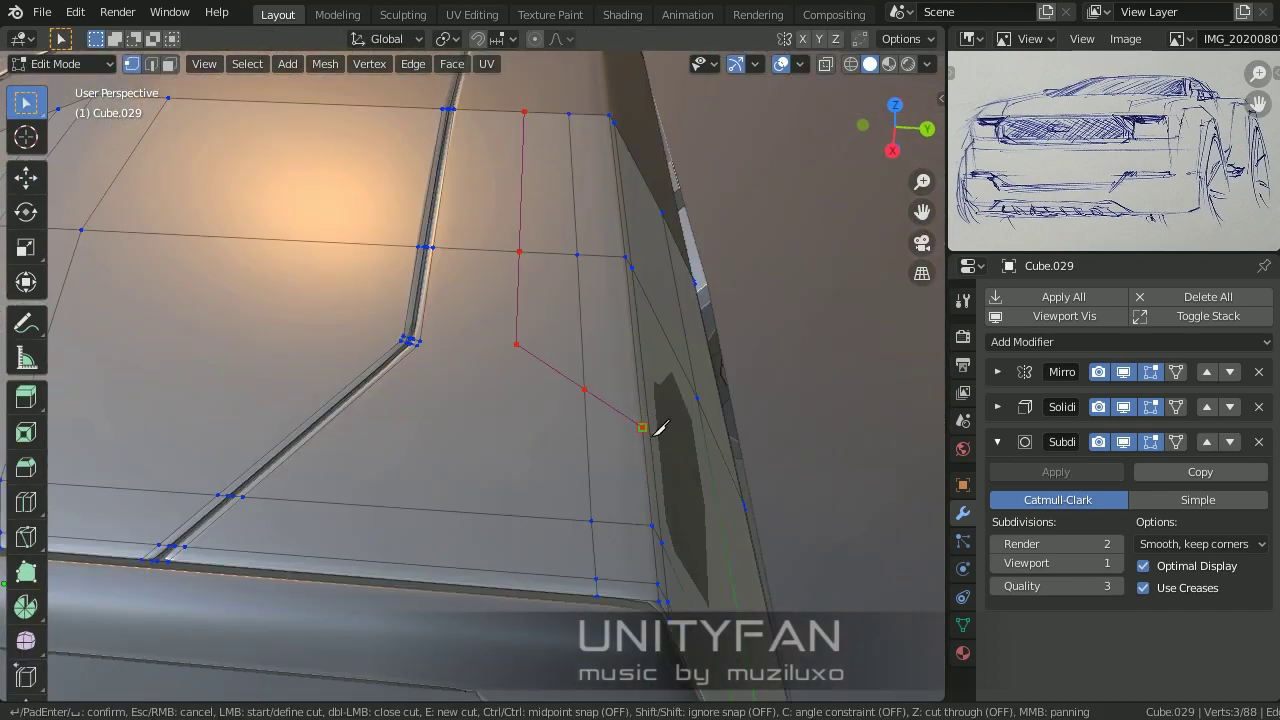
Step: Confirm the knife cut on Cube.029 and select an edge of the new cut
middle_click_drag(660, 428, 397, 280)
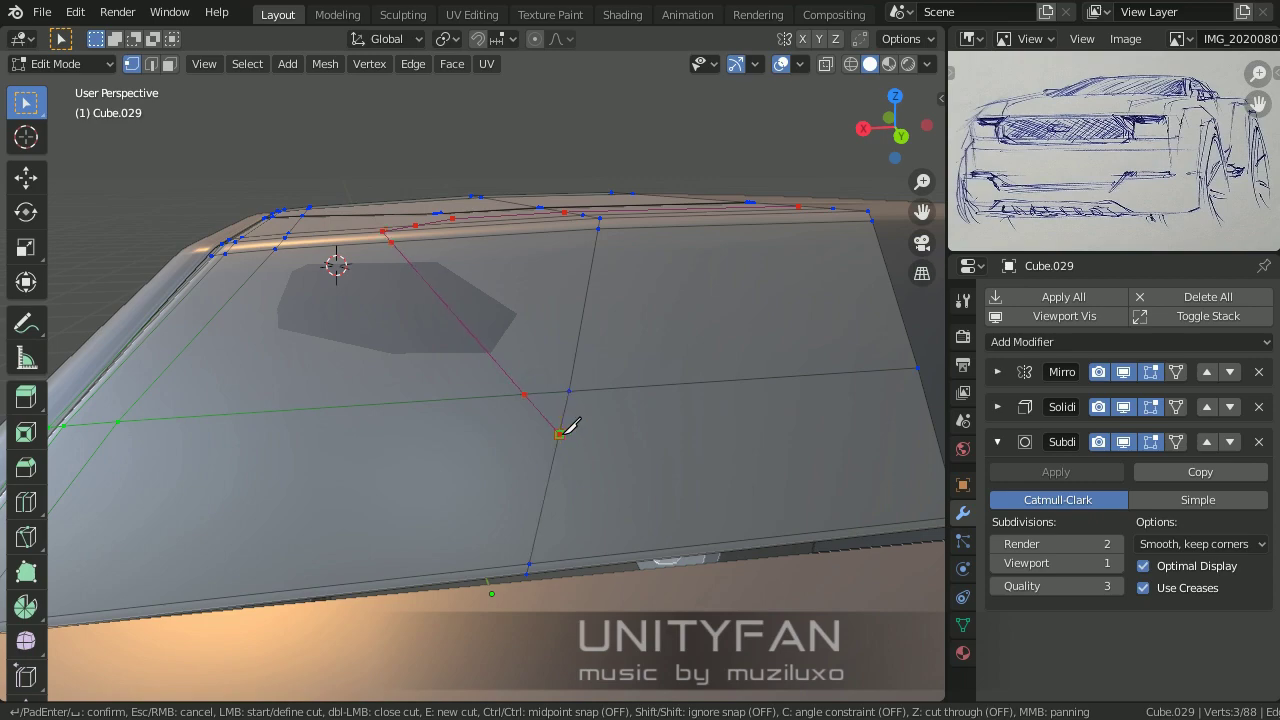
mouse_move(565, 428)
middle_mouse_down()
mouse_move(800, 366)
mouse_move(700, 400)
mouse_move(424, 372)
mouse_move(436, 252)
middle_mouse_up()
key("Return")
left_click(424, 372)
mouse_move(613, 248)
middle_mouse_down()
mouse_move(534, 357)
mouse_move(717, 416)
middle_mouse_up()
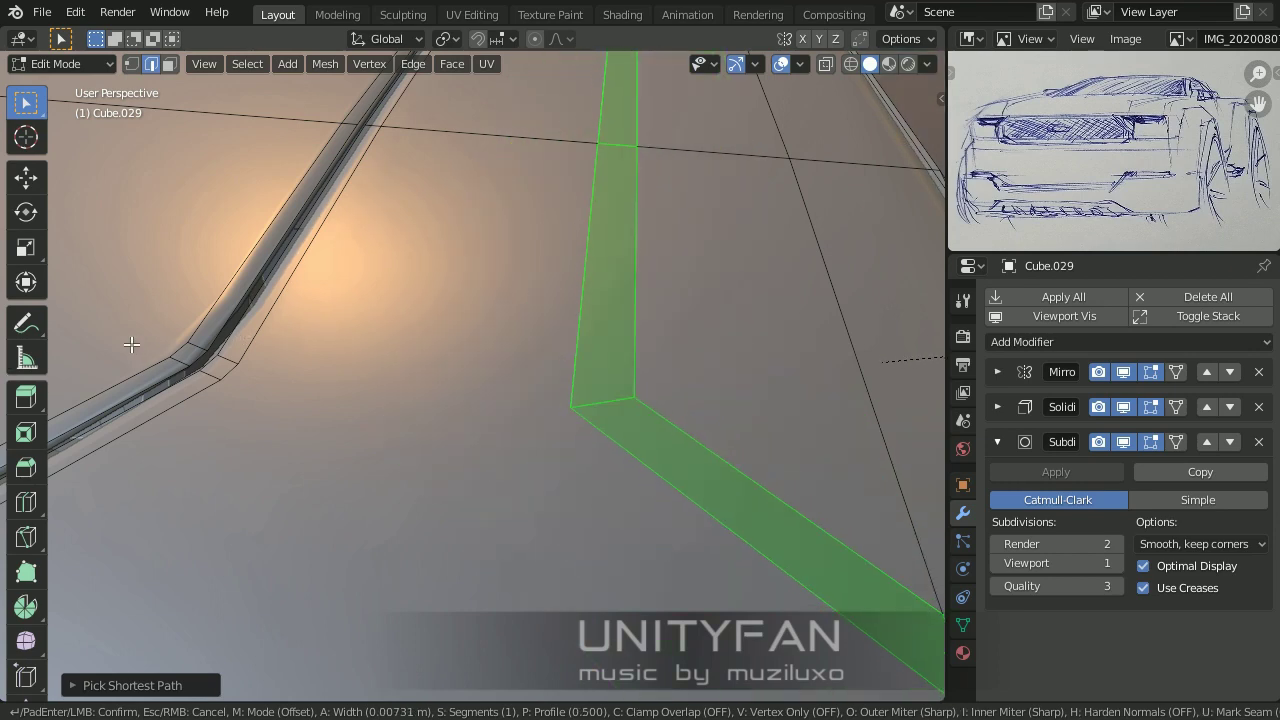
middle_click_drag(80, 345, 8, 470)
Step: Deselect all, switch to edge selection and fill the gap at the groove corner
key("alt+a")
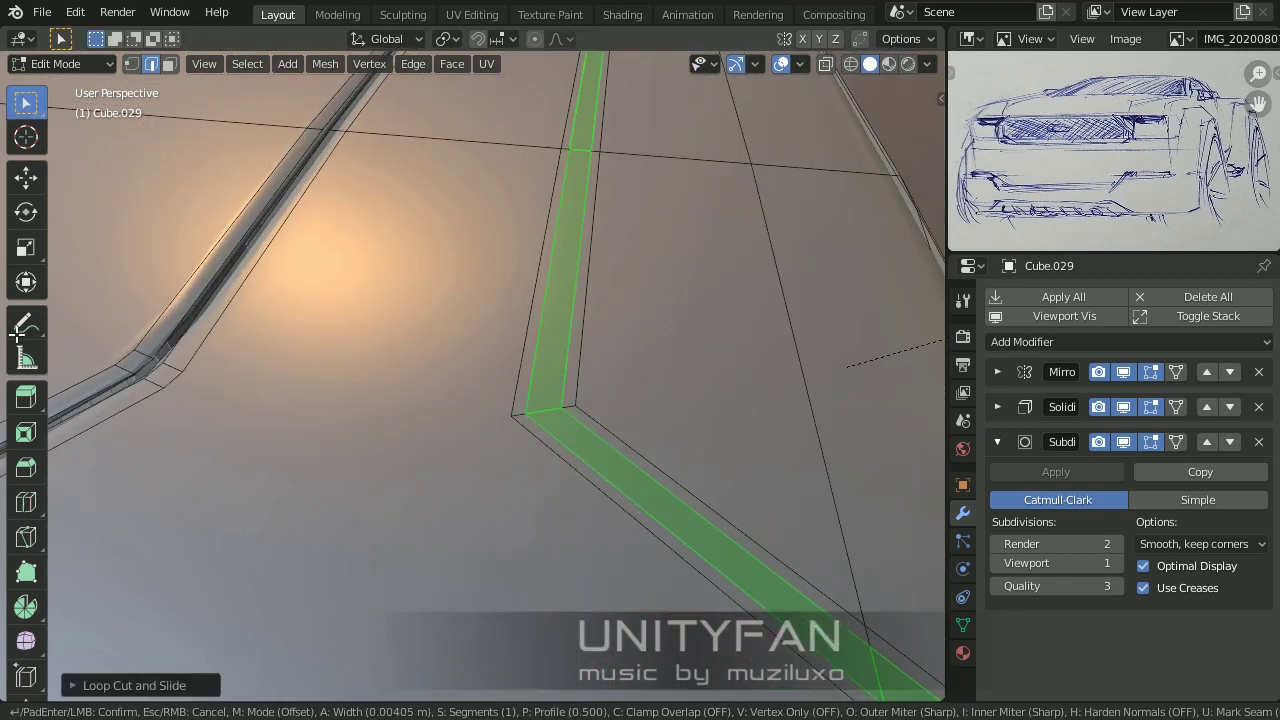
scroll(380, 459, "down", 5)
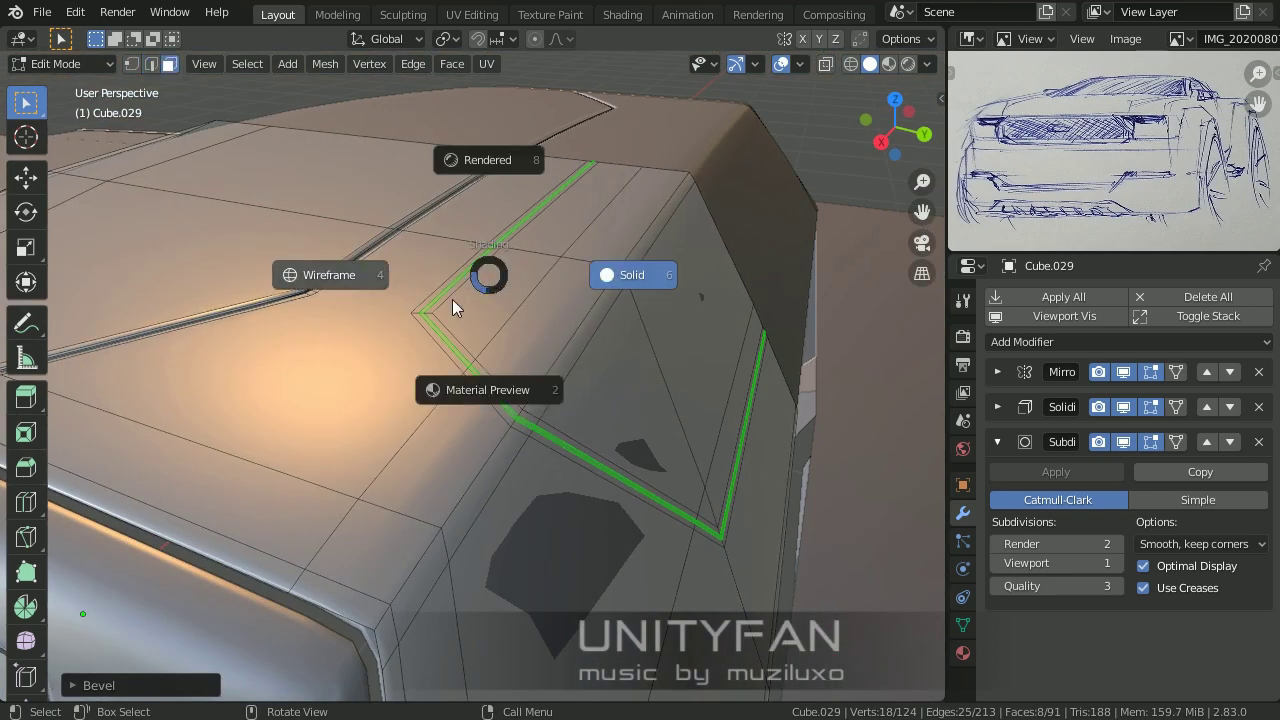
scroll(462, 339, "up", 4)
key("2")
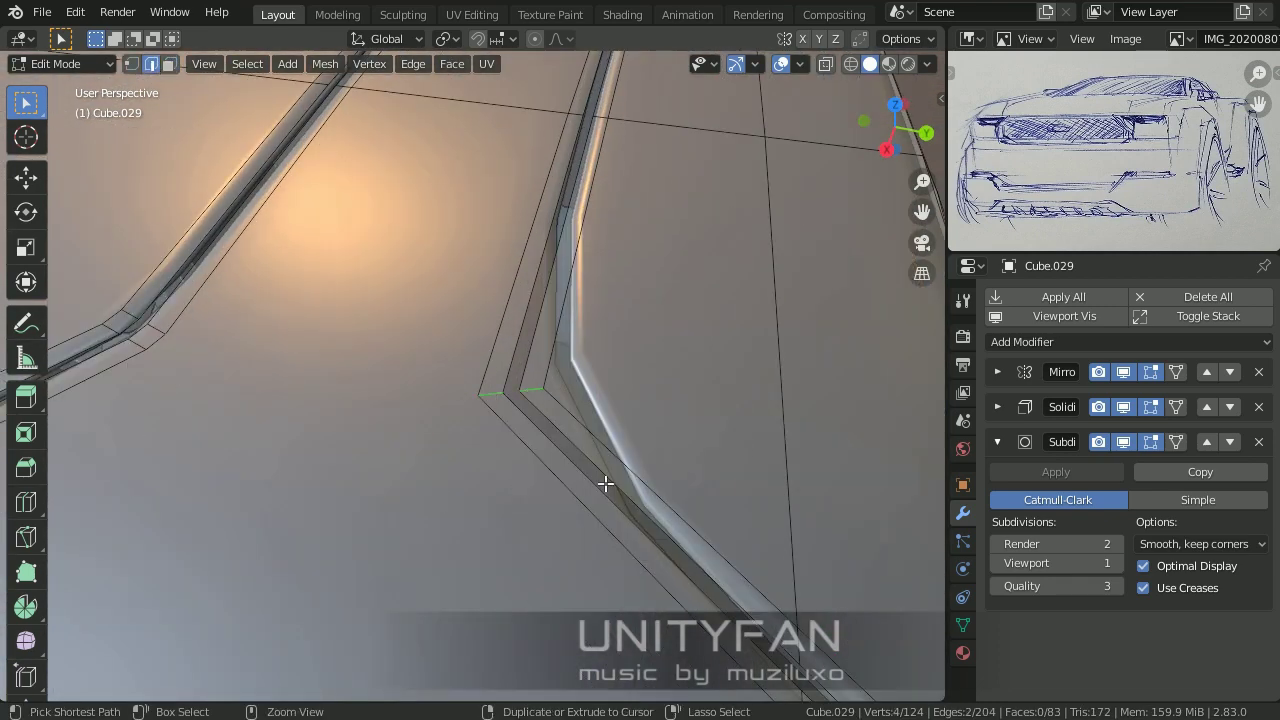
key("f")
mouse_move(285, 394)
middle_mouse_down()
mouse_move(374, 391)
mouse_move(413, 407)
middle_mouse_up()
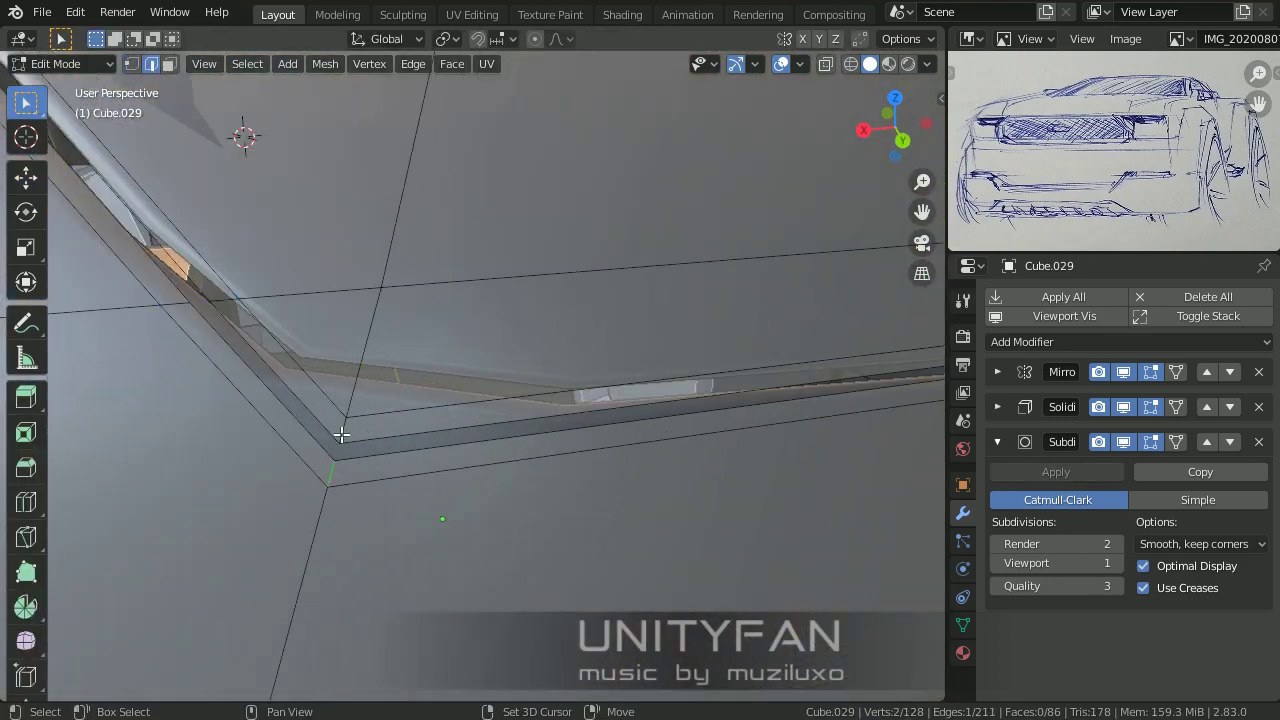
Step: Dissolve the leftover edges near the groove corner
key("x")
left_click(310, 479)
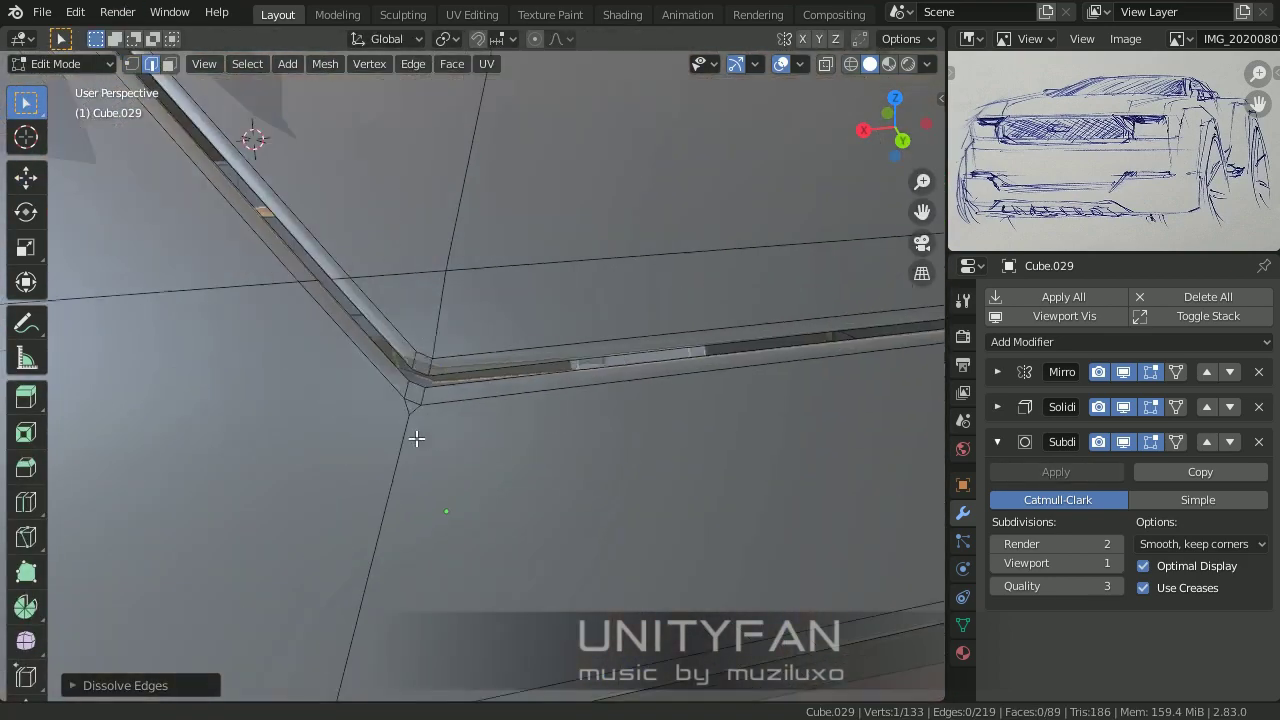
key("x")
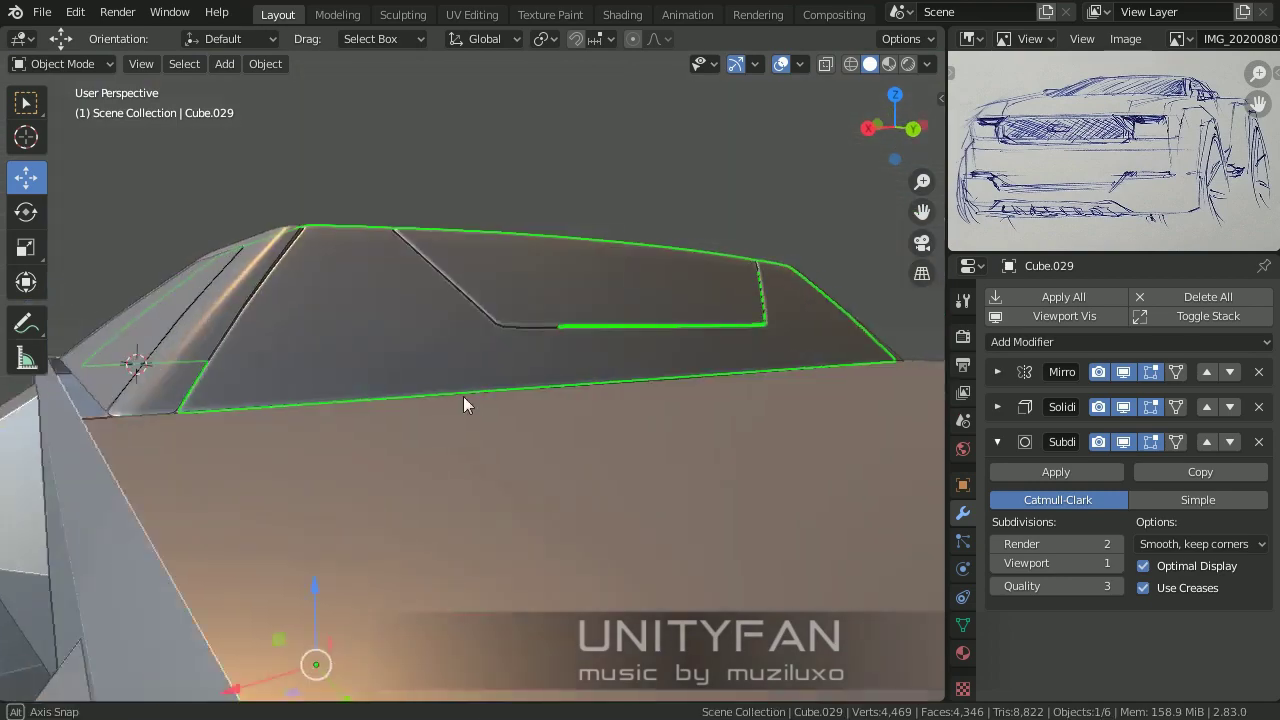
mouse_move(463, 396)
middle_mouse_down()
mouse_move(295, 355)
mouse_move(309, 403)
mouse_move(611, 350)
mouse_move(490, 376)
middle_mouse_up()
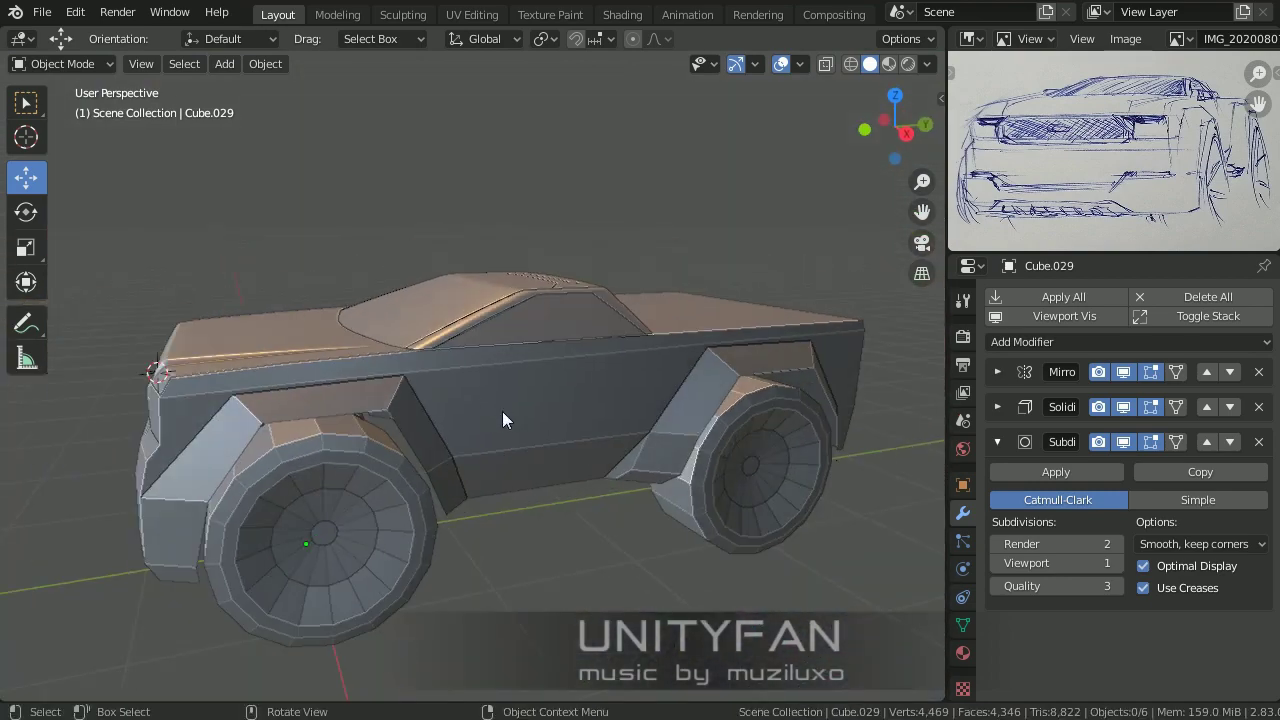
scroll(502, 411, "up", 5)
mouse_move(586, 414)
middle_mouse_down()
mouse_move(657, 363)
mouse_move(474, 409)
mouse_move(486, 384)
middle_mouse_up()
Step: Edit Cube.020 in Right Ortho view and reposition the vertex at the top of the wheel arch
left_click(640, 360)
key("Tab")
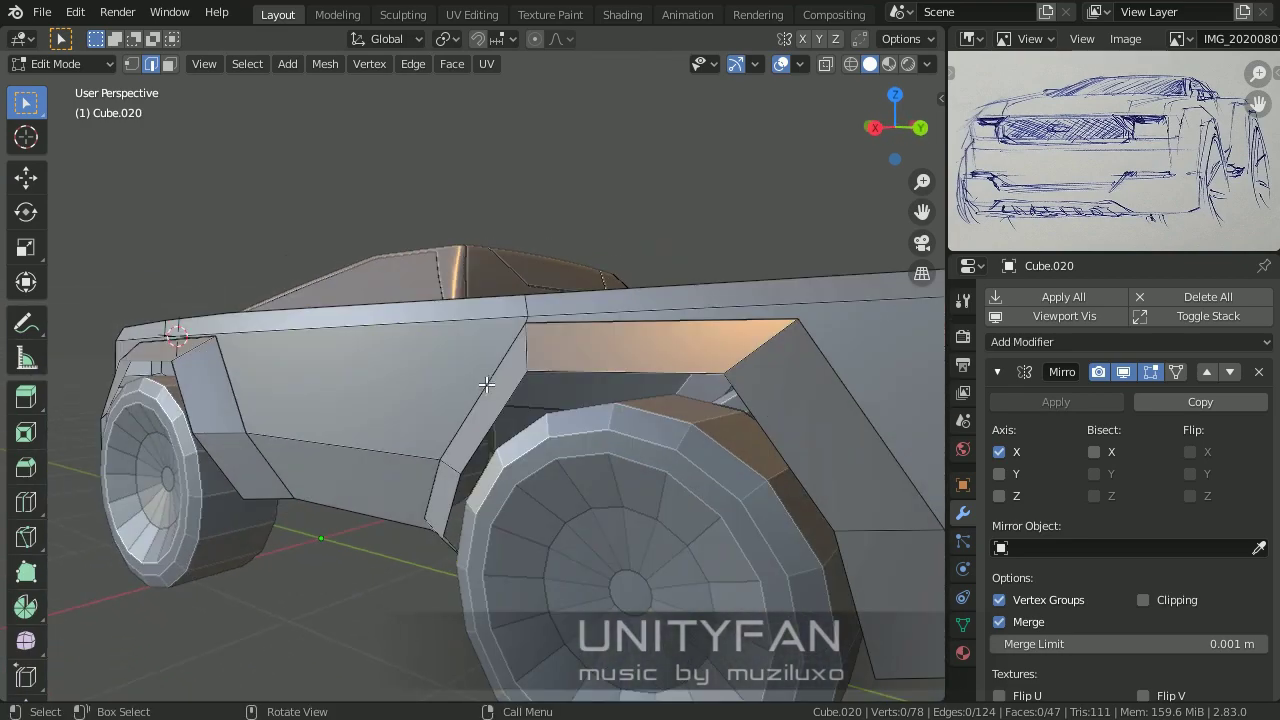
key("KP_3")
scroll(477, 383, "up", 3)
scroll(429, 377, "up", 3)
key("1")
left_click(377, 283)
scroll(377, 283, "up", 1)
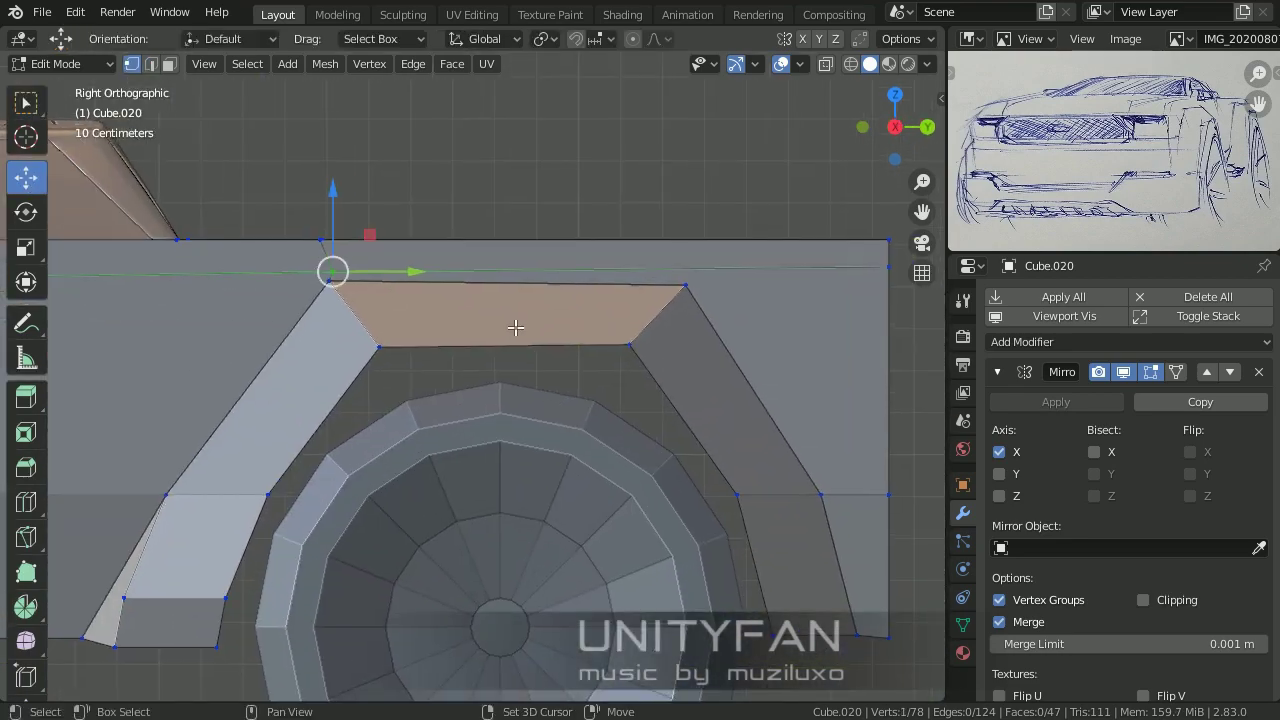
middle_click_drag(515, 327, 571, 197, "shift")
scroll(418, 207, "up", 3)
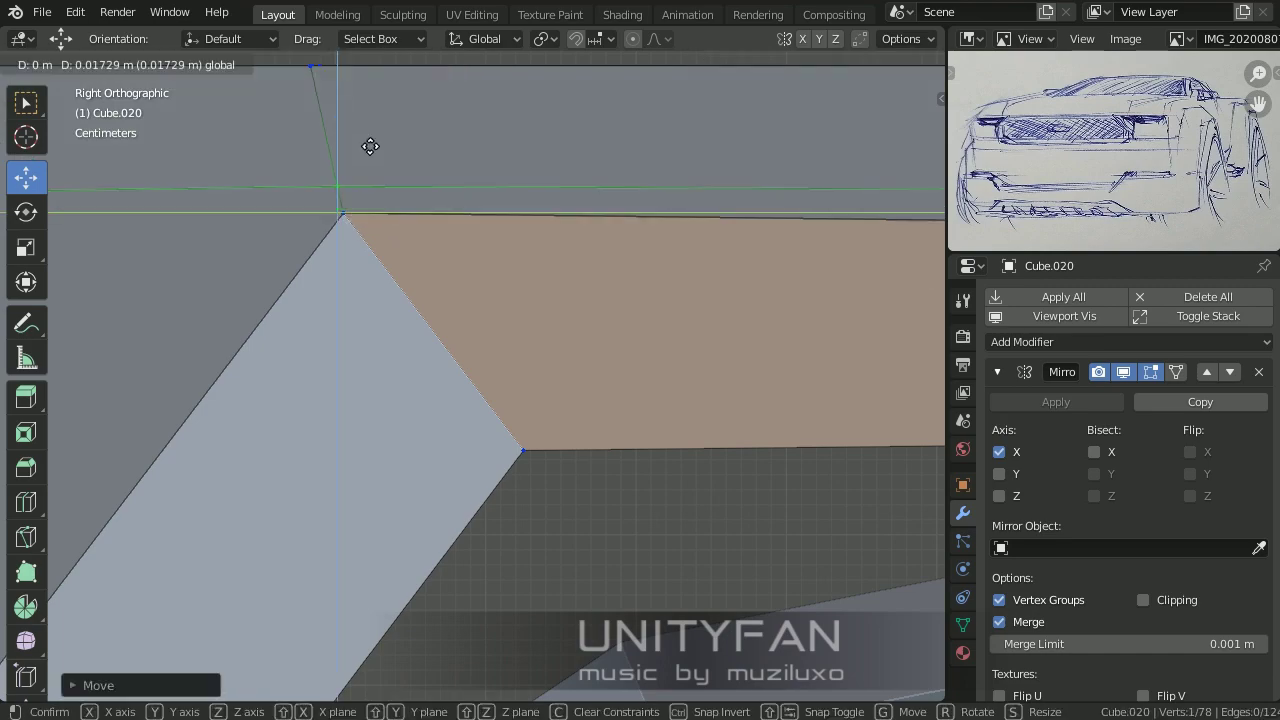
scroll(384, 161, "down", 5)
Step: Fill the missing face along the cabin base, adjust its edge, and return to Object Mode
mouse_move(384, 161)
middle_mouse_down()
mouse_move(517, 380)
mouse_move(451, 363)
middle_mouse_up()
scroll(451, 363, "up", 2)
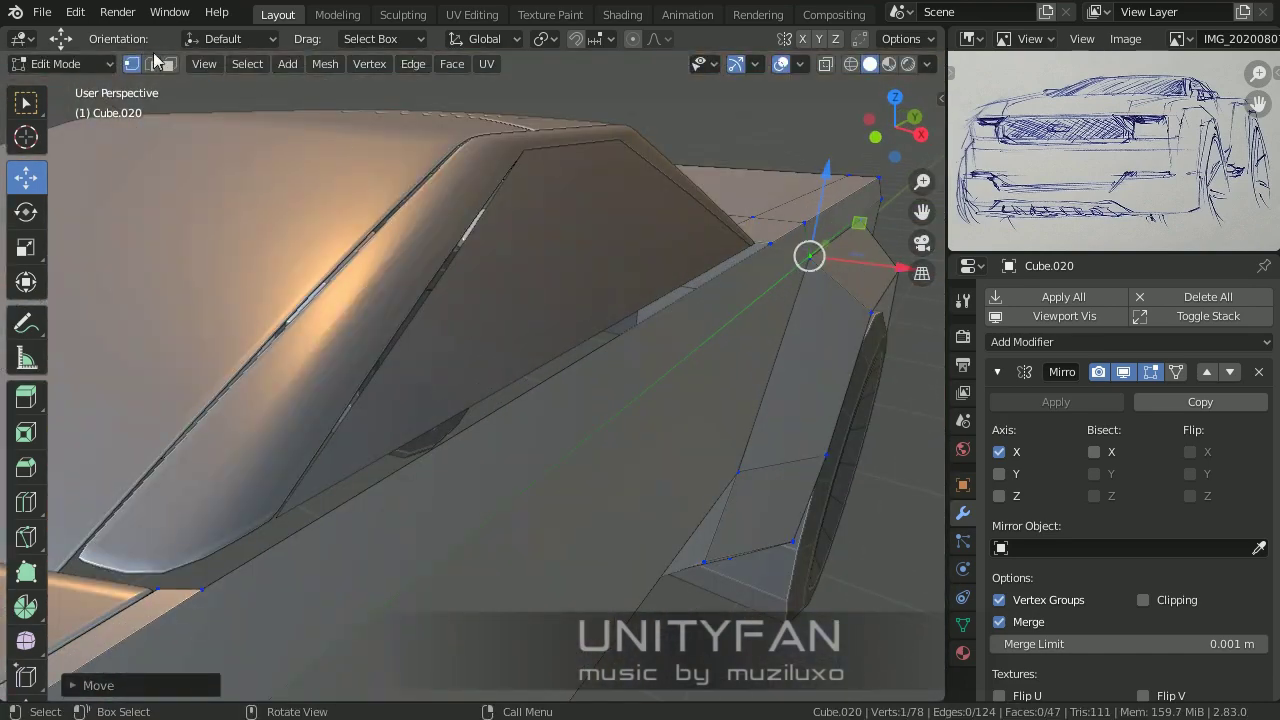
middle_click_drag(343, 511, 445, 451)
key("f")
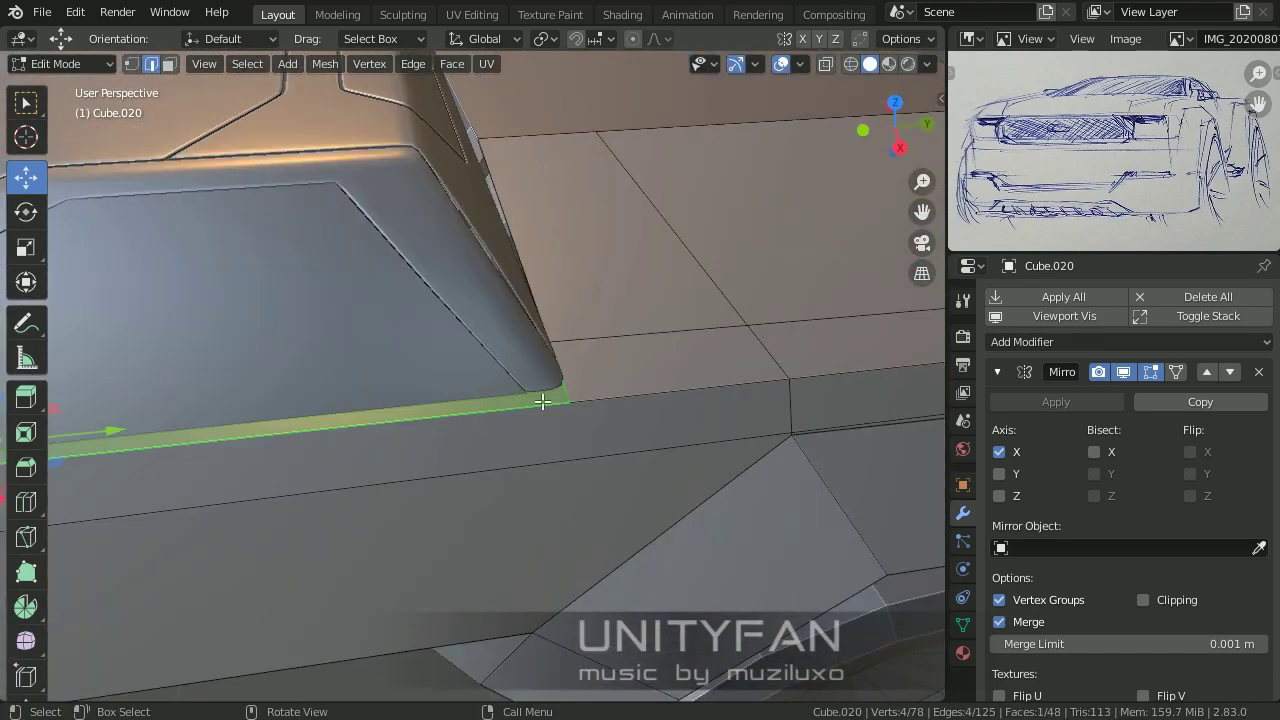
mouse_move(543, 400)
middle_mouse_down()
mouse_move(263, 234)
mouse_move(168, 67)
middle_mouse_up()
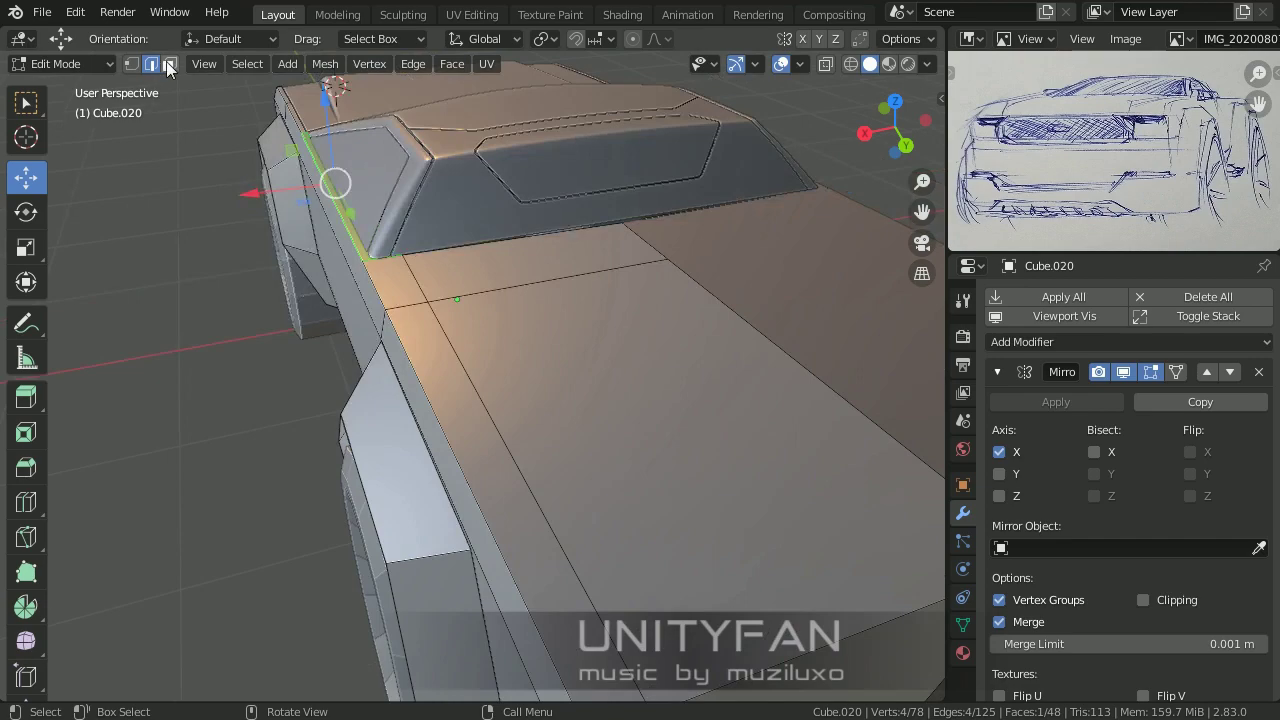
left_click(371, 385)
middle_click_drag(371, 385, 172, 125)
scroll(172, 125, "up", 2)
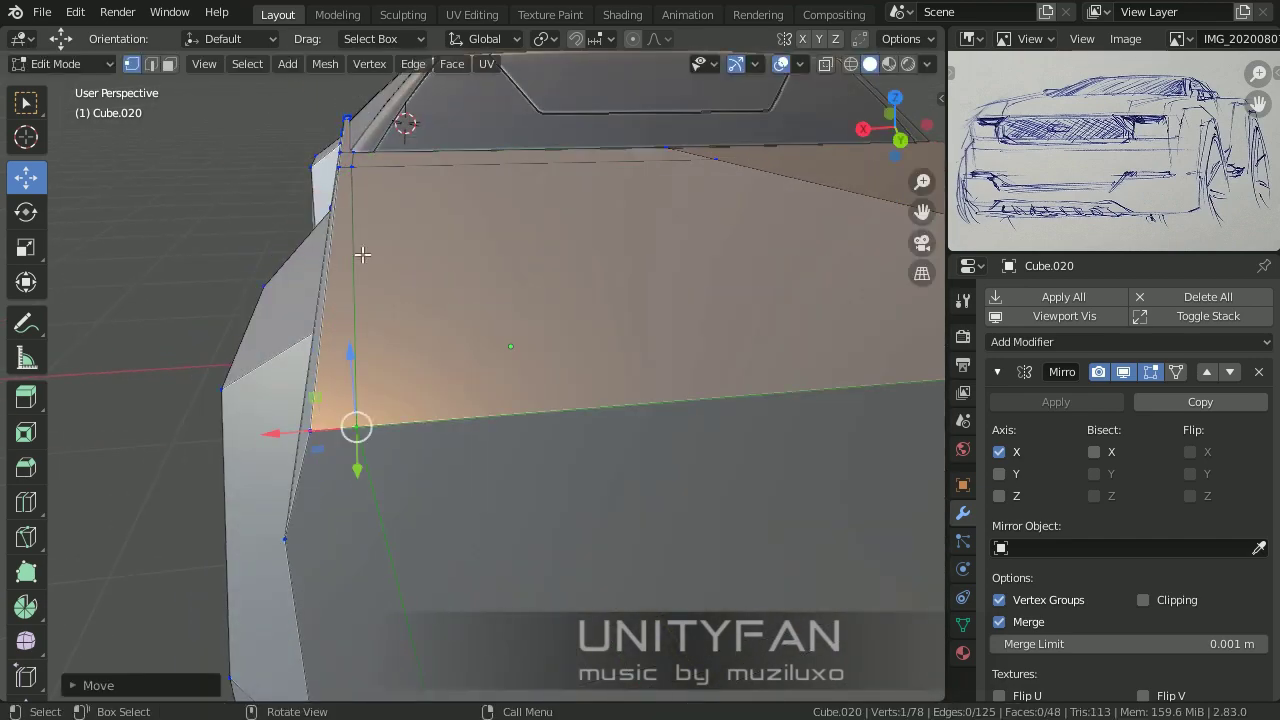
middle_click_drag(362, 255, 600, 400)
scroll(450, 300, "down", 3)
key("Tab")
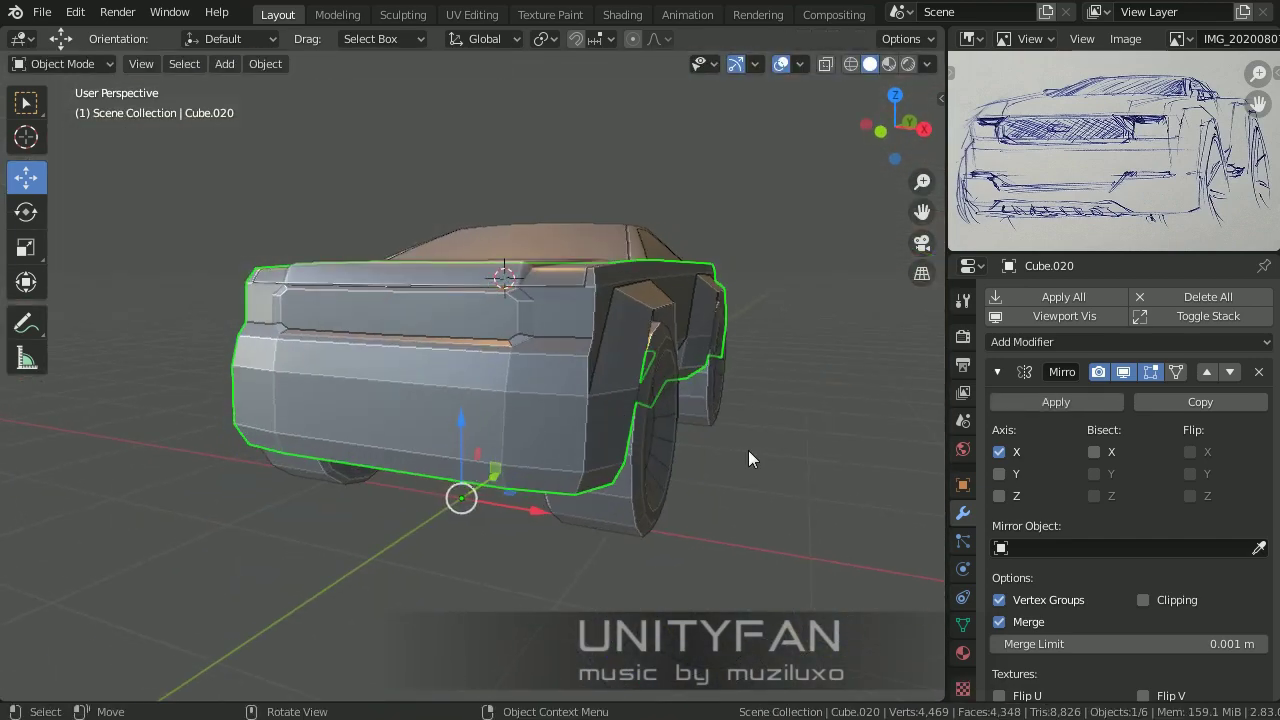
scroll(549, 356, "up", 2)
scroll(552, 262, "up", 3)
Step: Separate the inset end panel as Cube.032 and move one of its edges
key("Tab")
mouse_move(552, 262)
middle_mouse_down()
mouse_move(434, 211)
mouse_move(451, 340)
middle_mouse_up()
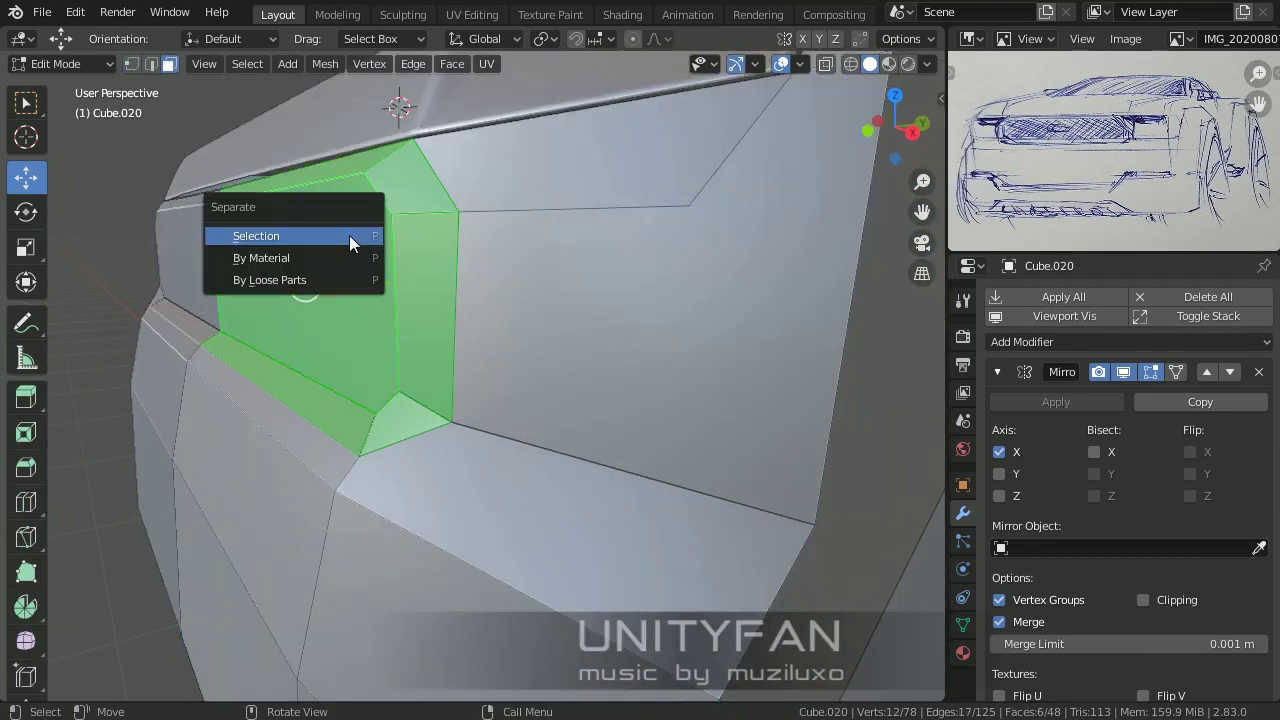
left_click(349, 235)
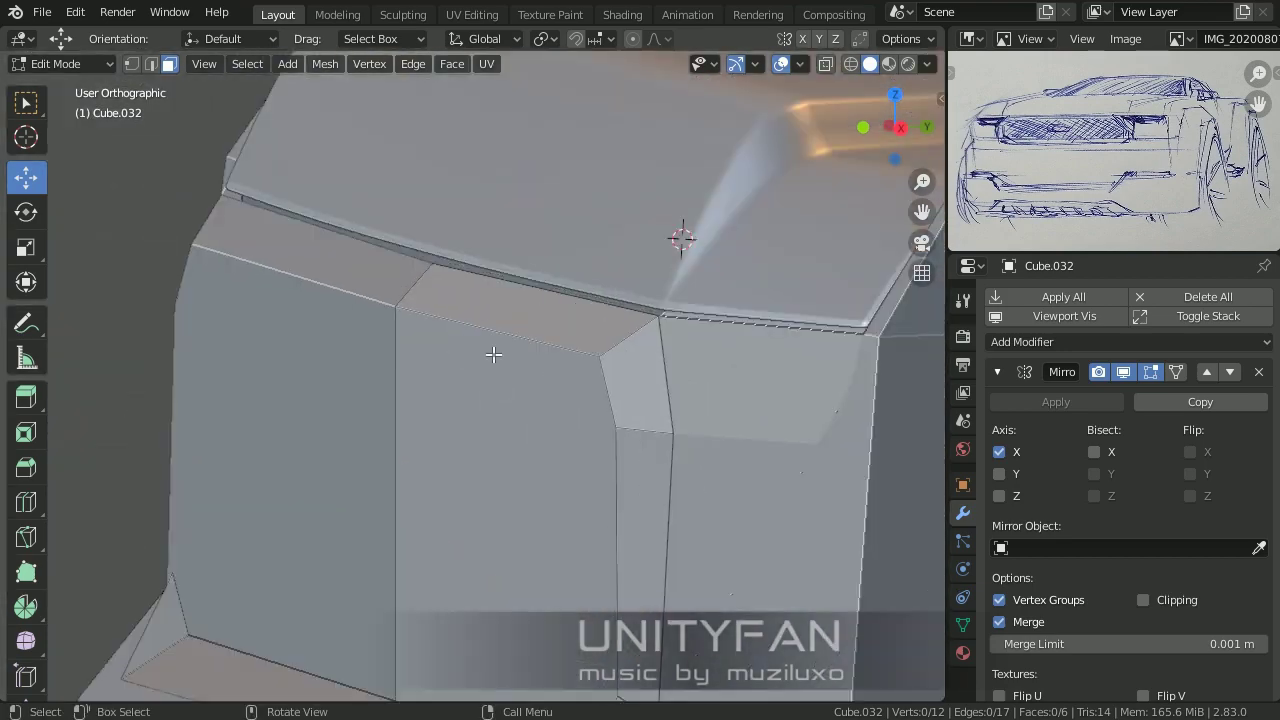
key("2")
mouse_move(494, 354)
middle_mouse_down()
mouse_move(314, 283)
mouse_move(594, 451)
middle_mouse_up()
left_click(594, 451)
key("g")
left_click(593, 505)
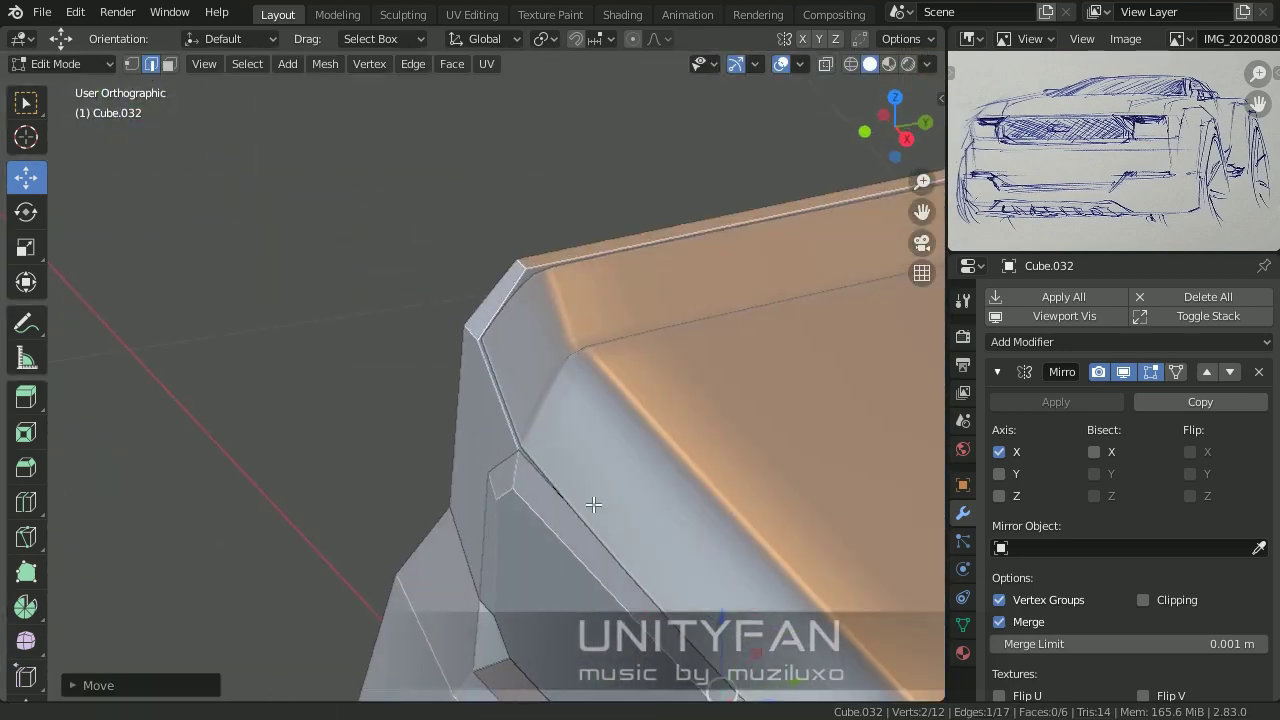
Step: Select corner vertices of the Cube.032 panel to reshape its corners
mouse_move(593, 505)
middle_mouse_down()
mouse_move(468, 297)
mouse_move(457, 434)
mouse_move(280, 223)
middle_mouse_up()
left_click(473, 279)
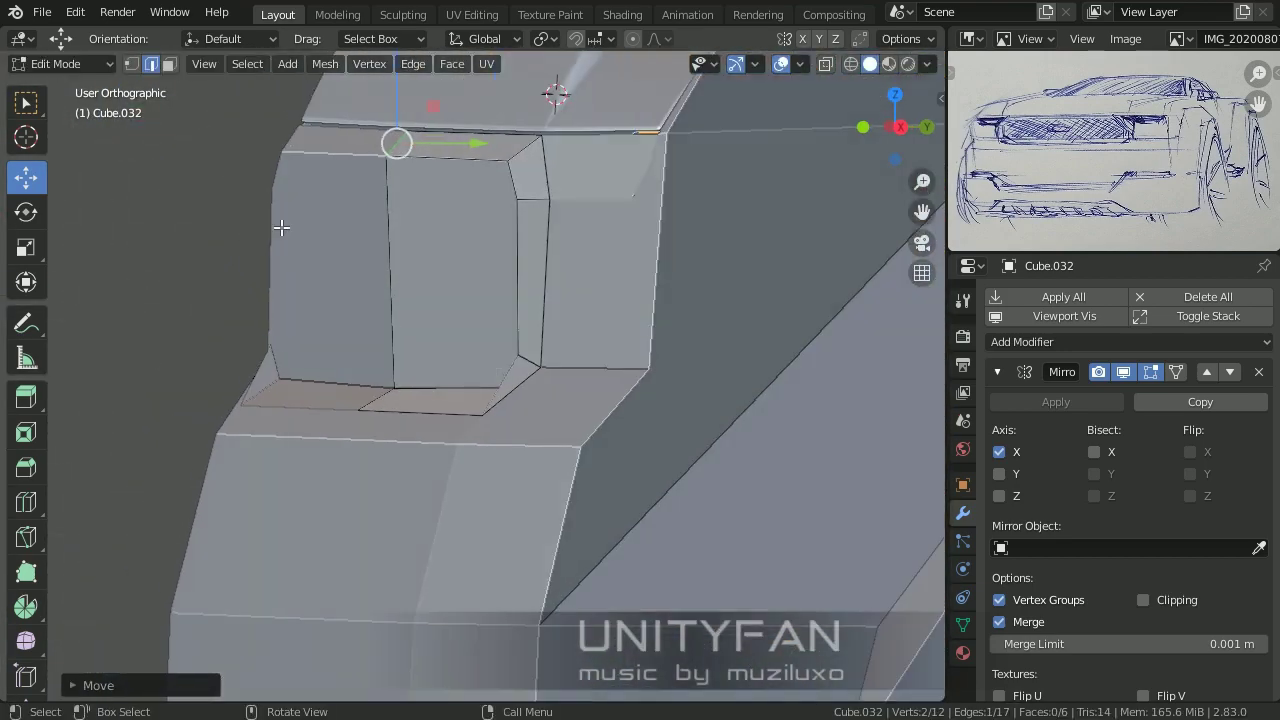
key("1")
left_click(371, 406)
mouse_move(371, 406)
middle_mouse_down()
mouse_move(383, 444)
mouse_move(591, 443)
mouse_move(366, 443)
mouse_move(665, 417)
mouse_move(449, 163)
middle_mouse_up()
scroll(366, 443, "up", 3)
left_click(683, 527, "shift")
scroll(665, 417, "down", 3)
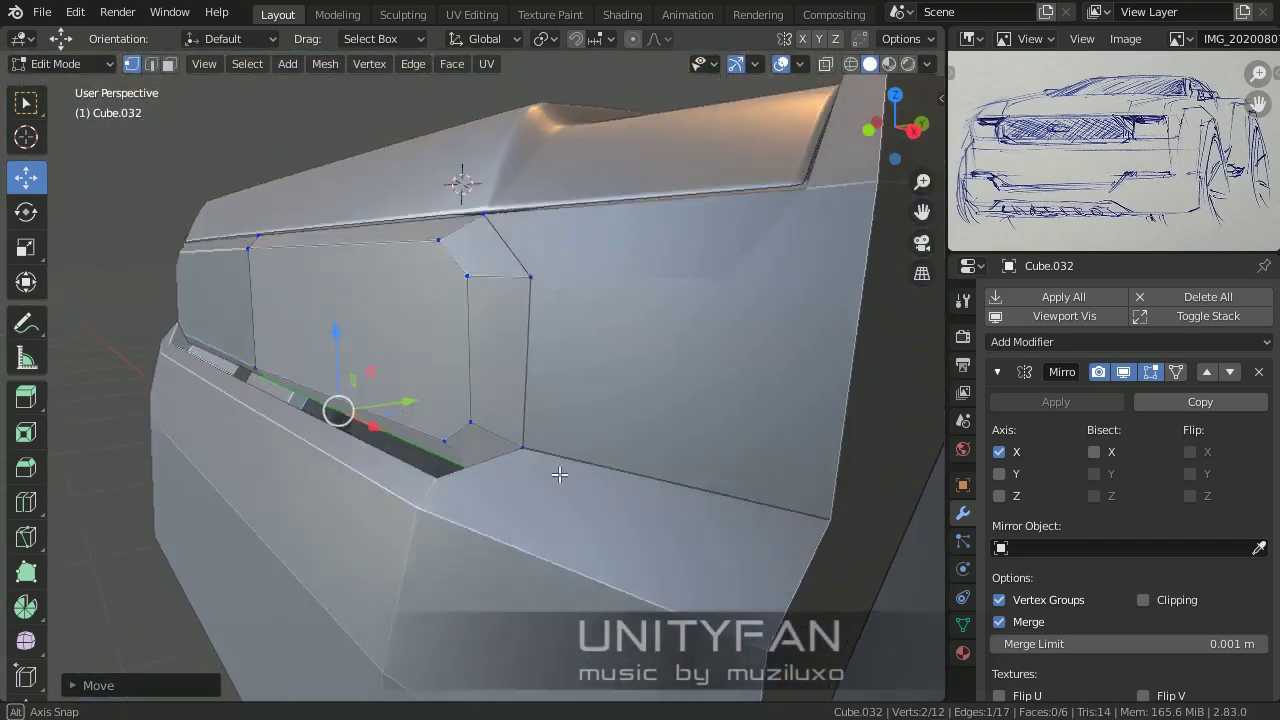
Step: Separate another face from Cube.020 into its own object and reselect the main body
key("Tab")
left_click(529, 457)
key("Tab")
mouse_move(529, 457)
middle_mouse_down()
mouse_move(582, 343)
mouse_move(609, 376)
mouse_move(588, 386)
middle_mouse_up()
left_click(547, 346)
key("Tab")
left_click(579, 398)
Step: In vertex mode, slide two wheel-arch vertices of the body along the X axis
key("Tab")
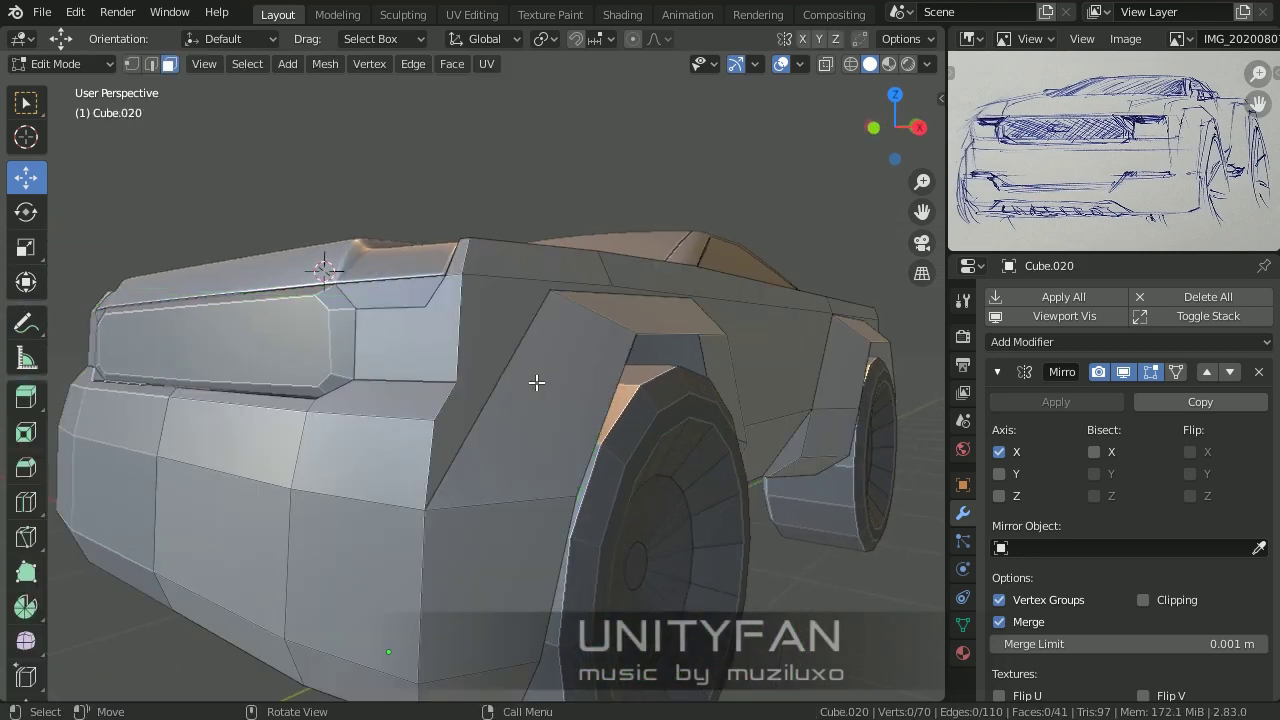
scroll(510, 385, "up", 2)
key("1")
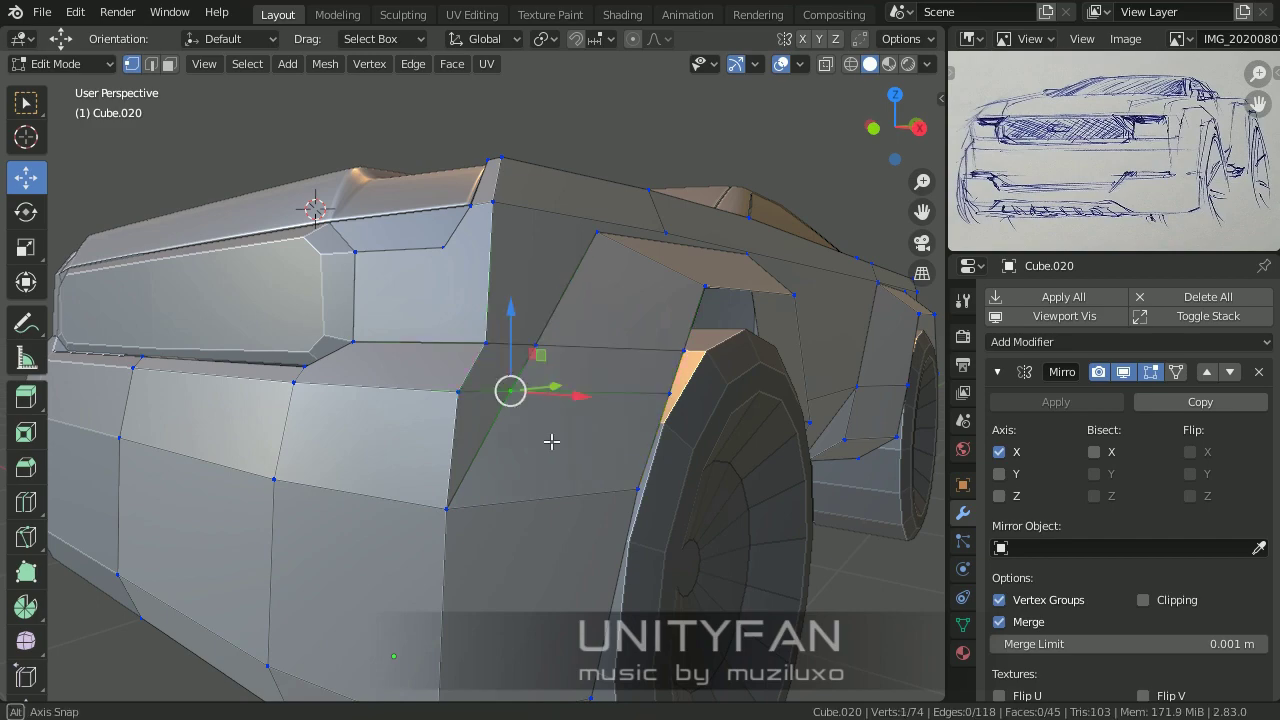
key("g")
key("x")
left_click(680, 463)
key("g")
key("x")
left_click(565, 357)
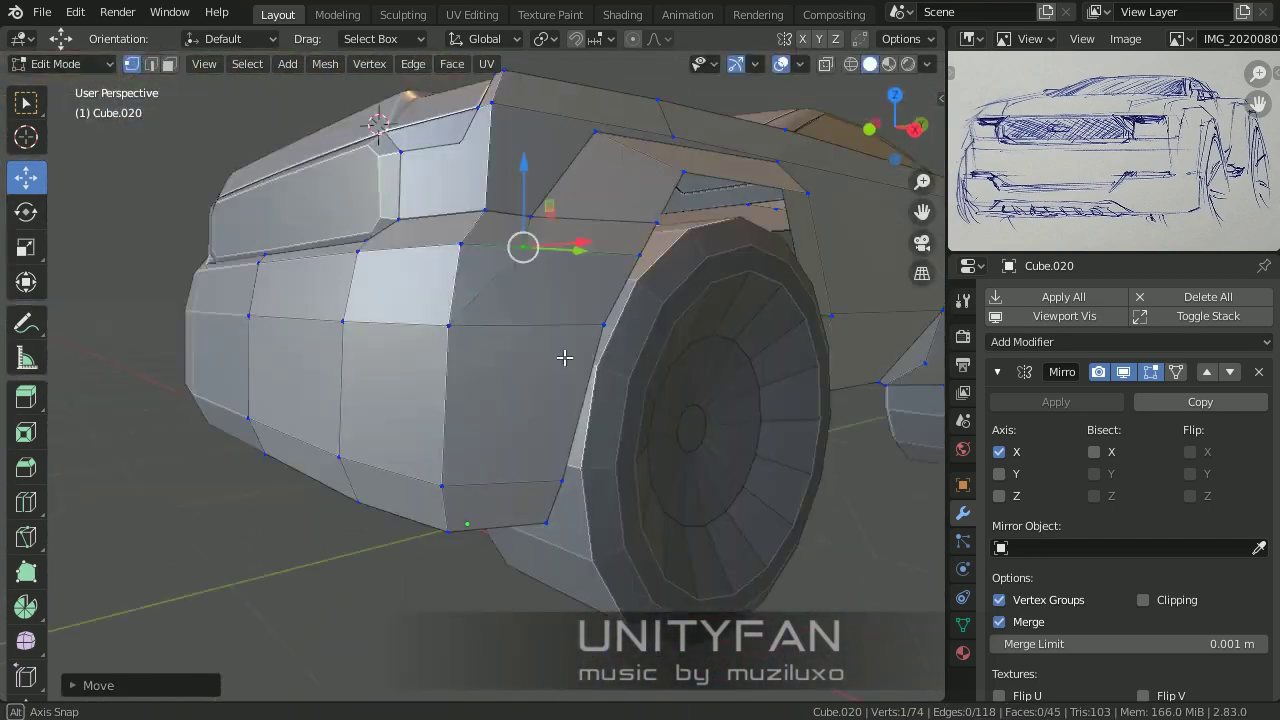
Step: Finish the knife cut running down the front fender
middle_click_drag(565, 357, 551, 373)
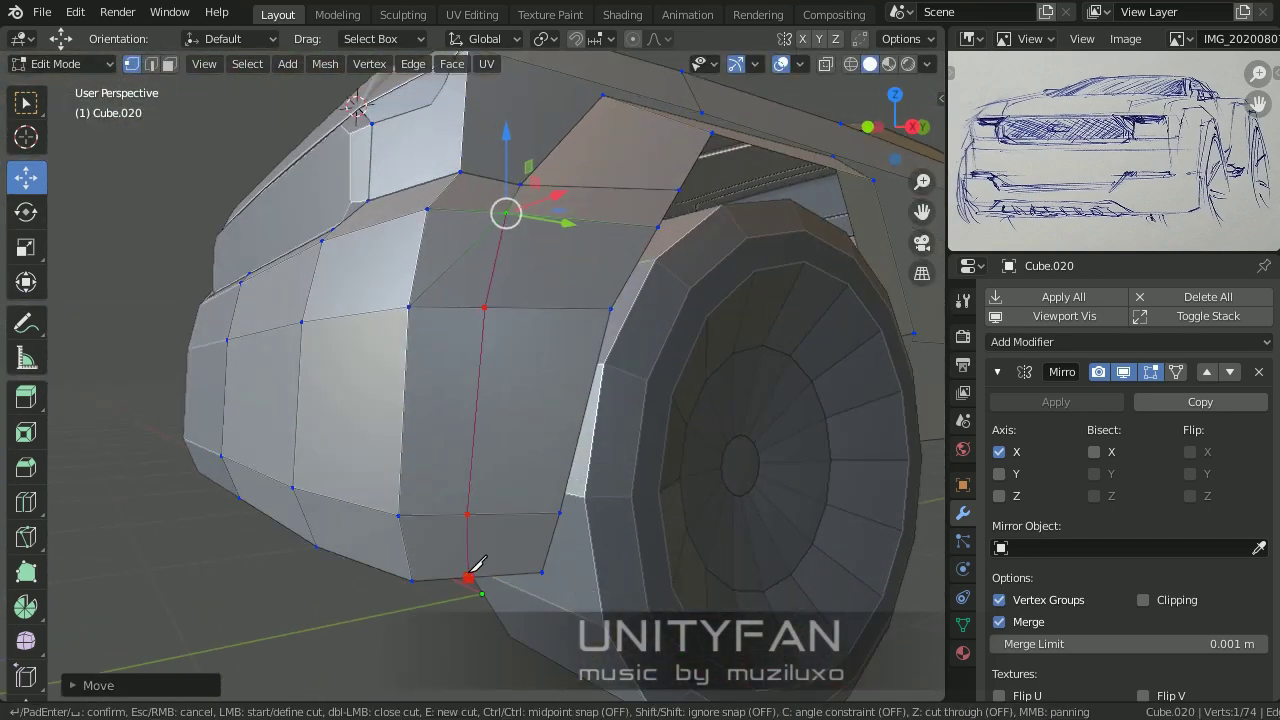
key("Return")
key("Tab")
mouse_move(448, 513)
middle_mouse_down()
mouse_move(503, 500)
mouse_move(466, 451)
middle_mouse_up()
Step: Knife-cut the body near the step below the inset end panel
key("Tab")
scroll(806, 368, "up", 3)
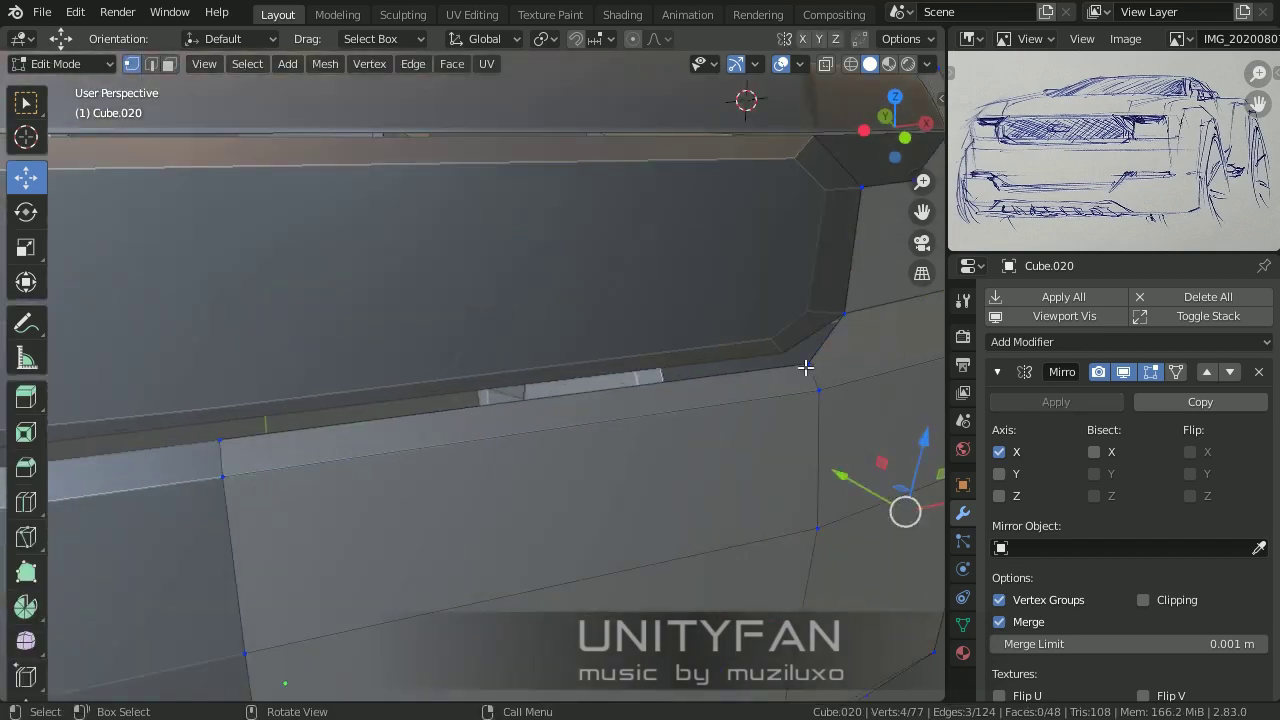
middle_click_drag(806, 368, 689, 337)
left_click_drag(689, 337, 517, 354)
scroll(517, 354, "down", 3)
scroll(462, 425, "up", 3)
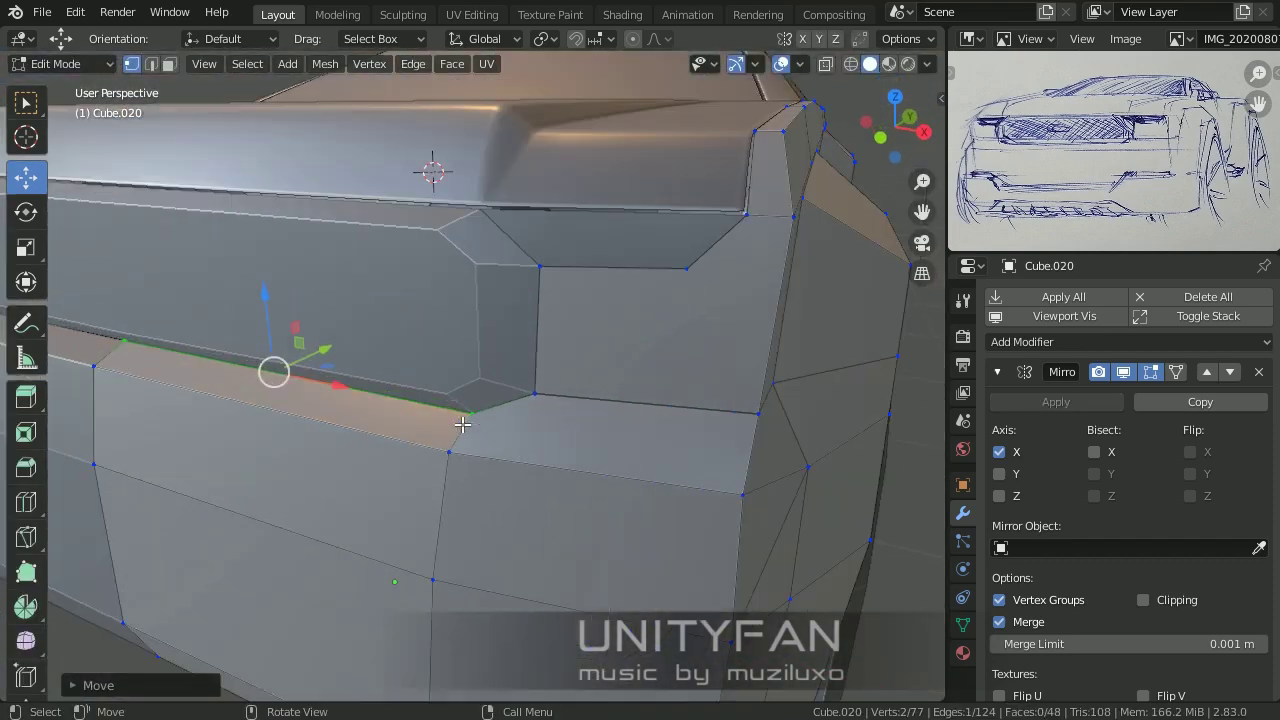
middle_click_drag(462, 425, 530, 440)
key("Tab")
key("Tab")
mouse_move(420, 410)
middle_mouse_down()
mouse_move(362, 406)
mouse_move(368, 281)
mouse_move(329, 554)
middle_mouse_up()
key("k")
scroll(329, 554, "down", 5)
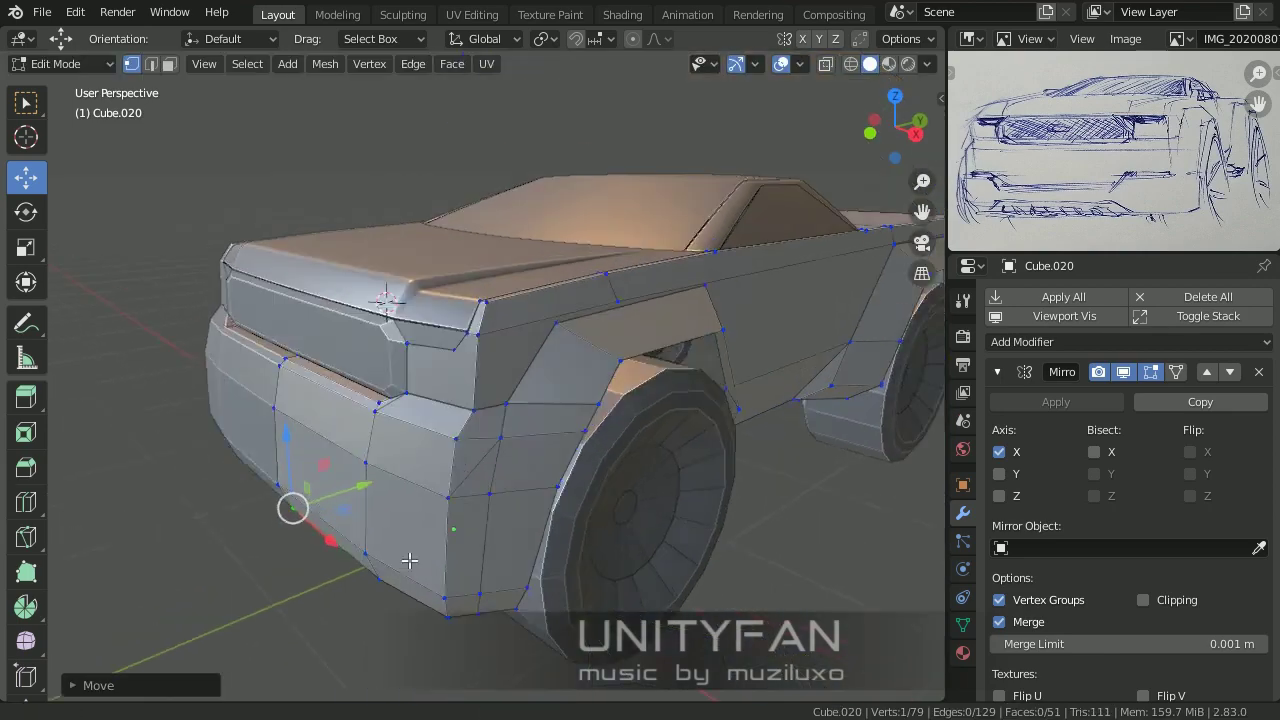
scroll(409, 557, "up", 3)
mouse_move(486, 517)
middle_mouse_down()
mouse_move(486, 580)
mouse_move(703, 557)
mouse_move(535, 370)
mouse_move(561, 400)
middle_mouse_up()
Step: In side orthographic view, bevel the left and right corner edges of the wheel arch
key("Tab")
key("Tab")
scroll(415, 371, "up", 3)
key("KP_3")
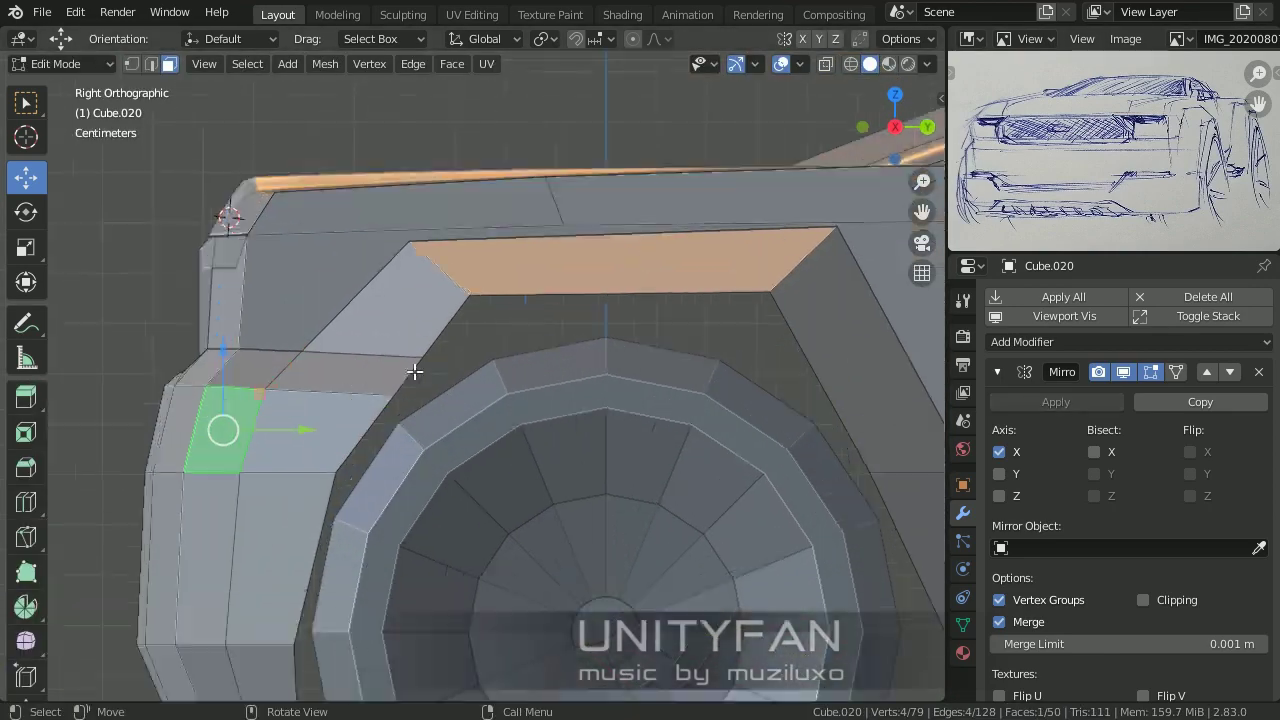
left_click(439, 269)
scroll(434, 414, "up", 2)
scroll(686, 323, "up", 5, "ctrl")
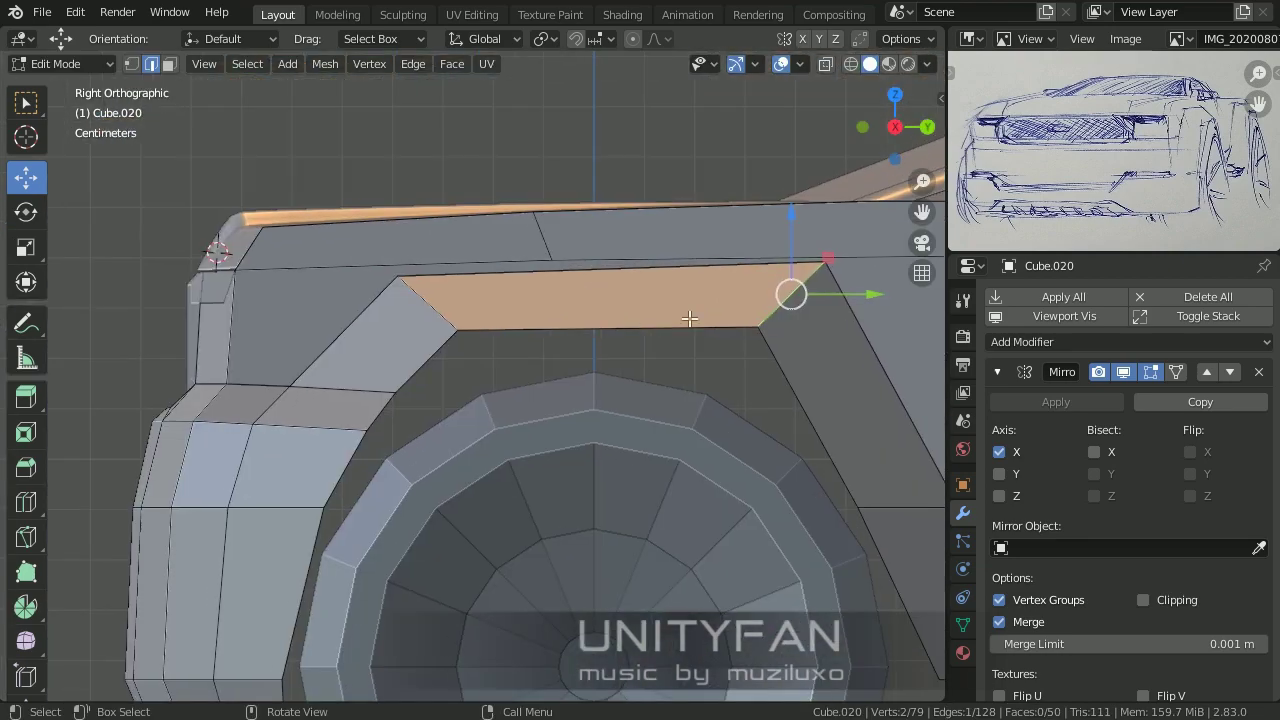
scroll(477, 298, "down", 4, "ctrl")
left_click(505, 300)
left_click(855, 277)
middle_click_drag(930, 332, 770, 362, "shift")
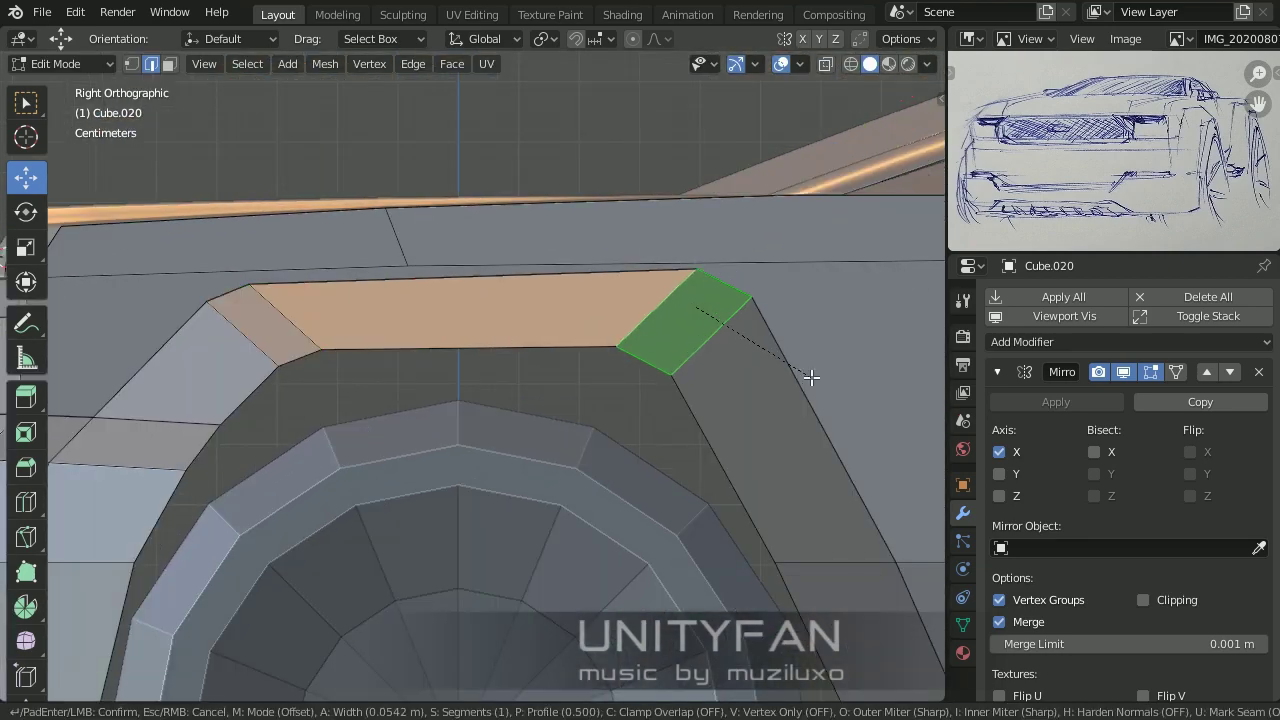
left_click(811, 377)
Step: Select the edge path running along the front wheel arch
key("Tab")
middle_click_drag(723, 437, 600, 400)
key("Tab")
scroll(512, 376, "up", 3)
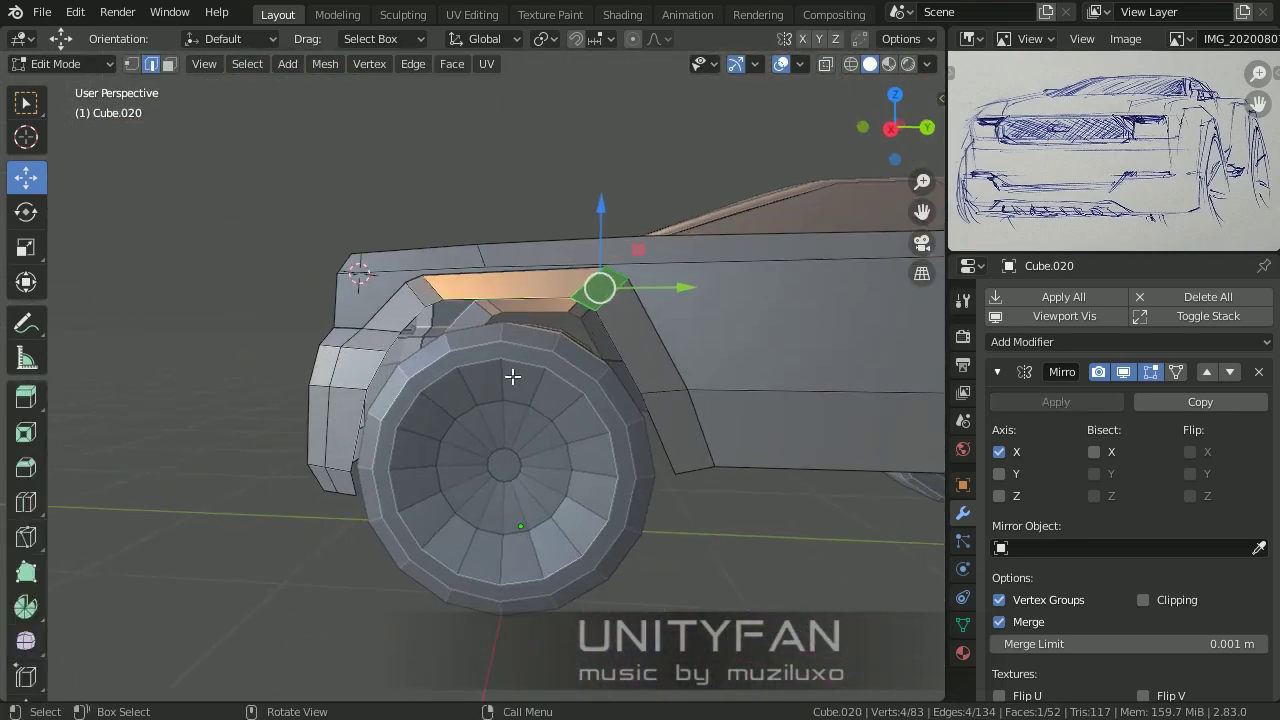
middle_click_drag(512, 376, 394, 391, "alt")
scroll(683, 460, "up", 3)
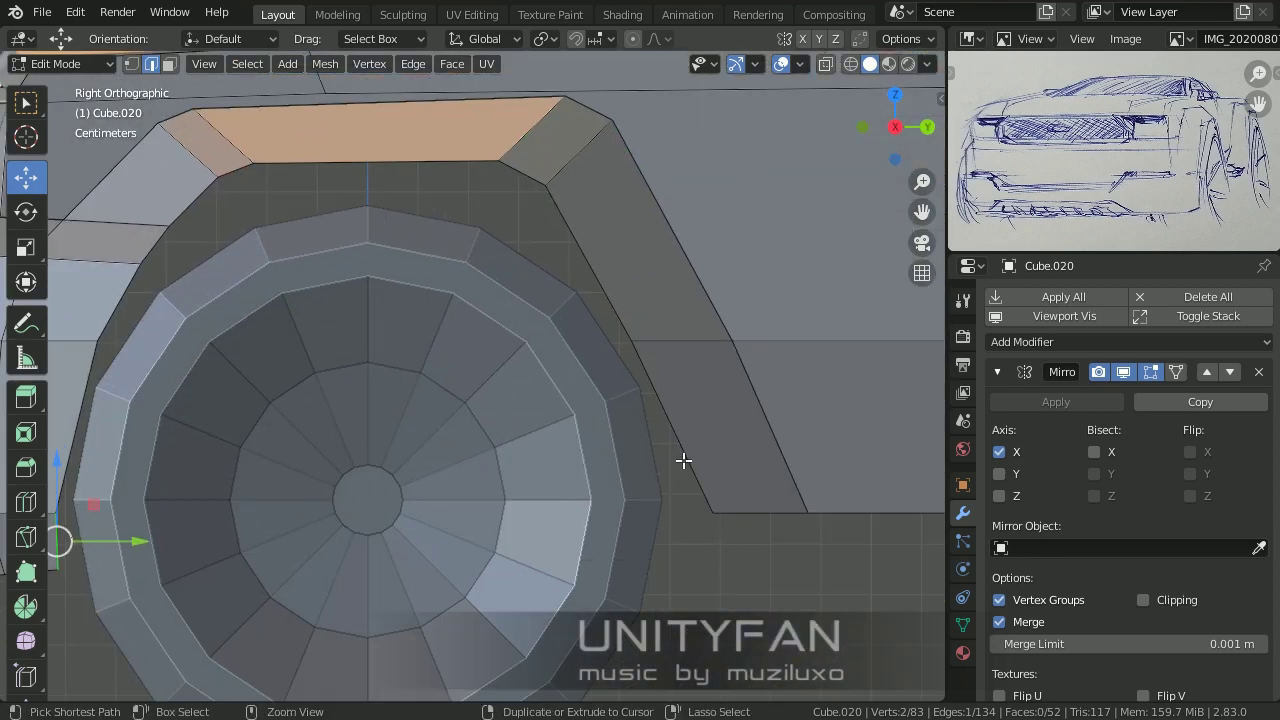
left_click(683, 460, "ctrl")
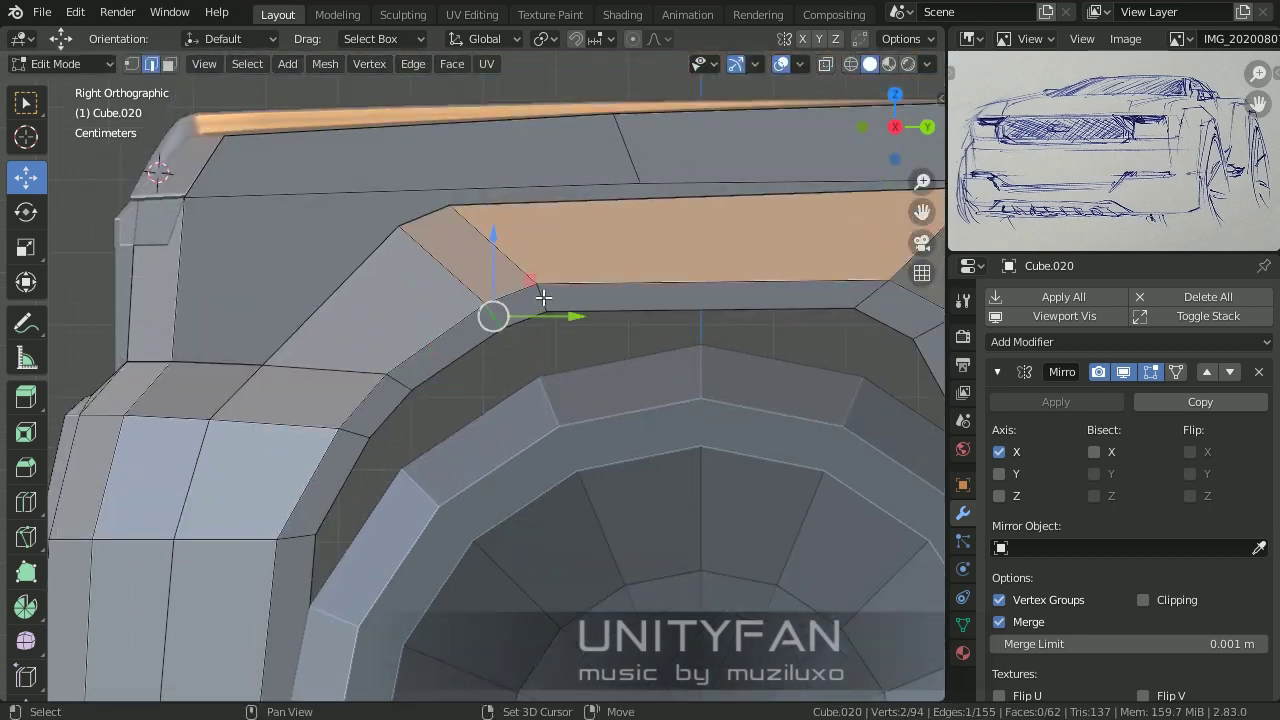
scroll(419, 380, "up", 1)
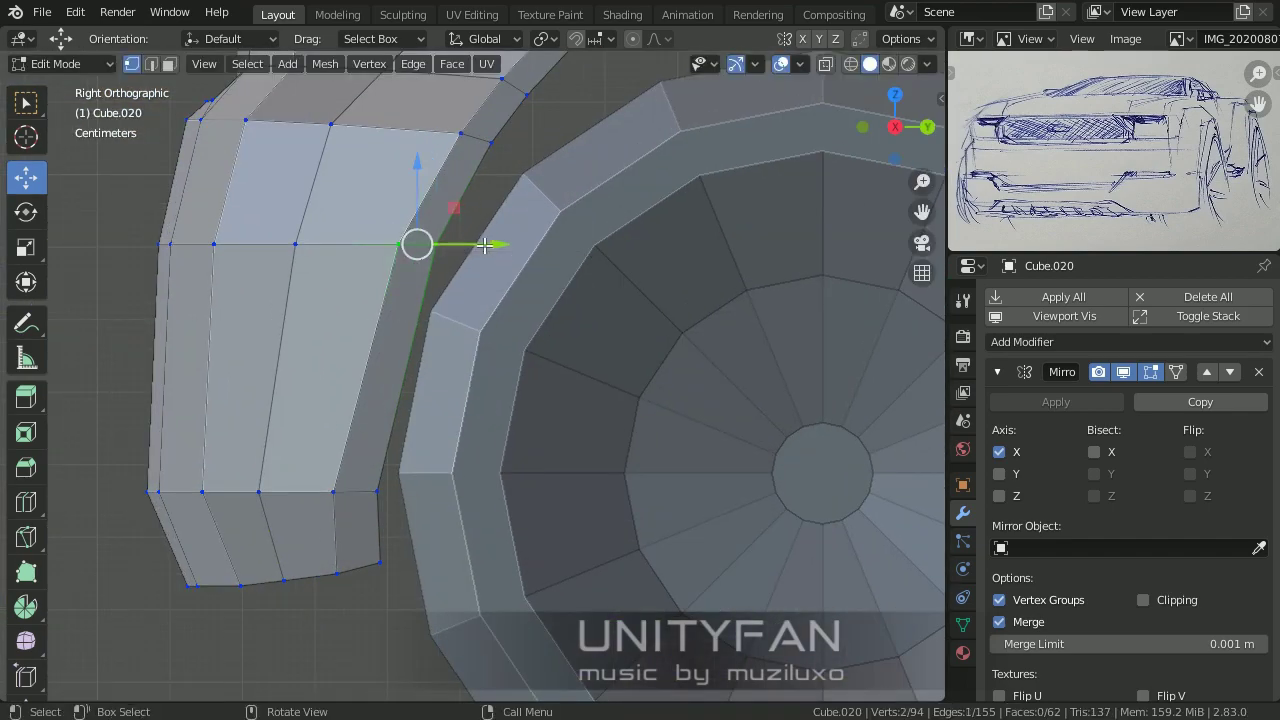
scroll(451, 403, "down", 4)
scroll(471, 420, "down", 4)
mouse_move(471, 420)
middle_mouse_down()
mouse_move(671, 462)
mouse_move(501, 460)
mouse_move(484, 478)
middle_mouse_up()
Step: Reselect the body and, in face mode, select the face strip around the whole wheel arch
key("Tab")
left_click(611, 452)
scroll(590, 462, "up", 3)
scroll(484, 478, "up", 2)
left_click(490, 366)
key("Tab")
mouse_move(490, 366)
middle_mouse_down()
mouse_move(354, 400)
mouse_move(380, 354)
mouse_move(691, 414)
mouse_move(600, 380)
middle_mouse_up()
left_click(169, 63)
mouse_move(700, 420)
middle_mouse_down()
mouse_move(505, 402)
mouse_move(396, 315)
mouse_move(628, 374)
mouse_move(560, 360)
mouse_move(517, 520)
mouse_move(357, 449)
middle_mouse_up()
left_click(691, 414, "ctrl")
left_click(396, 315, "ctrl")
left_click(560, 360, "ctrl")
left_click(517, 520, "ctrl")
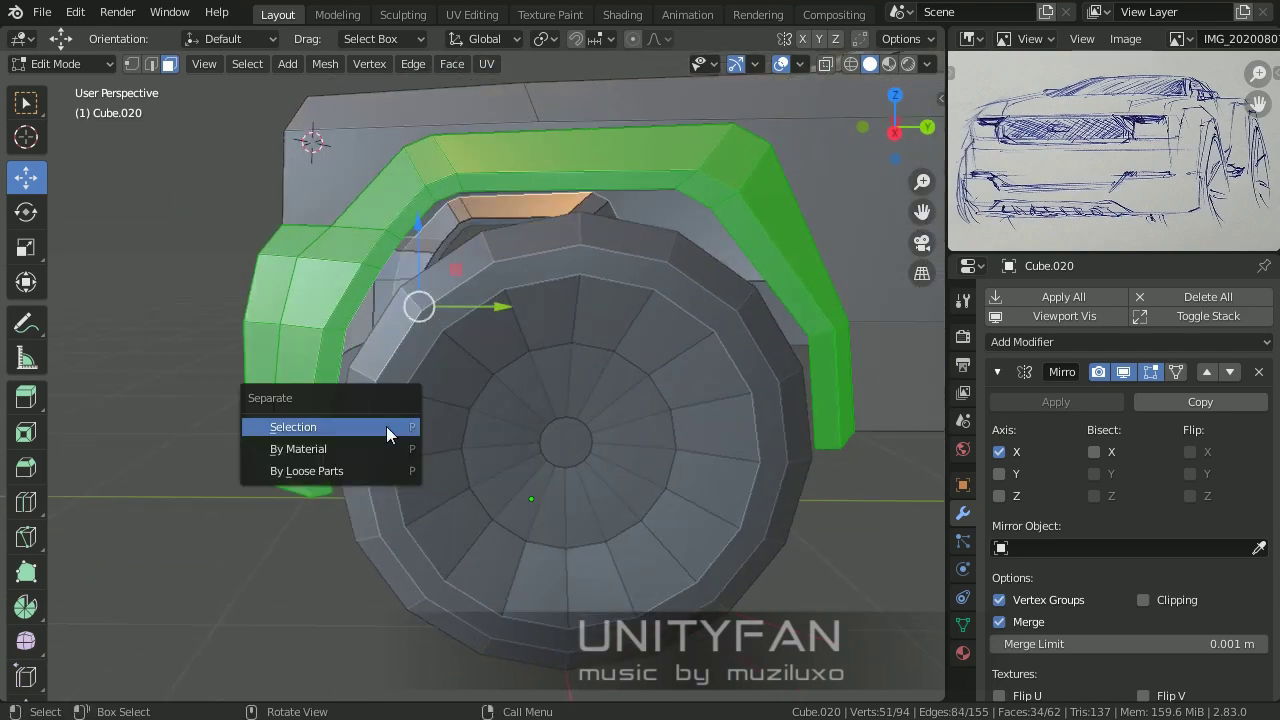
Step: Separate the fender flare faces into their own piece
left_click(386, 426)
key("Tab")
middle_click_drag(457, 443, 422, 190)
left_click(422, 190)
key("Tab")
Step: Select all linked side and arch geometry and split the side panel off separately
left_click(408, 426)
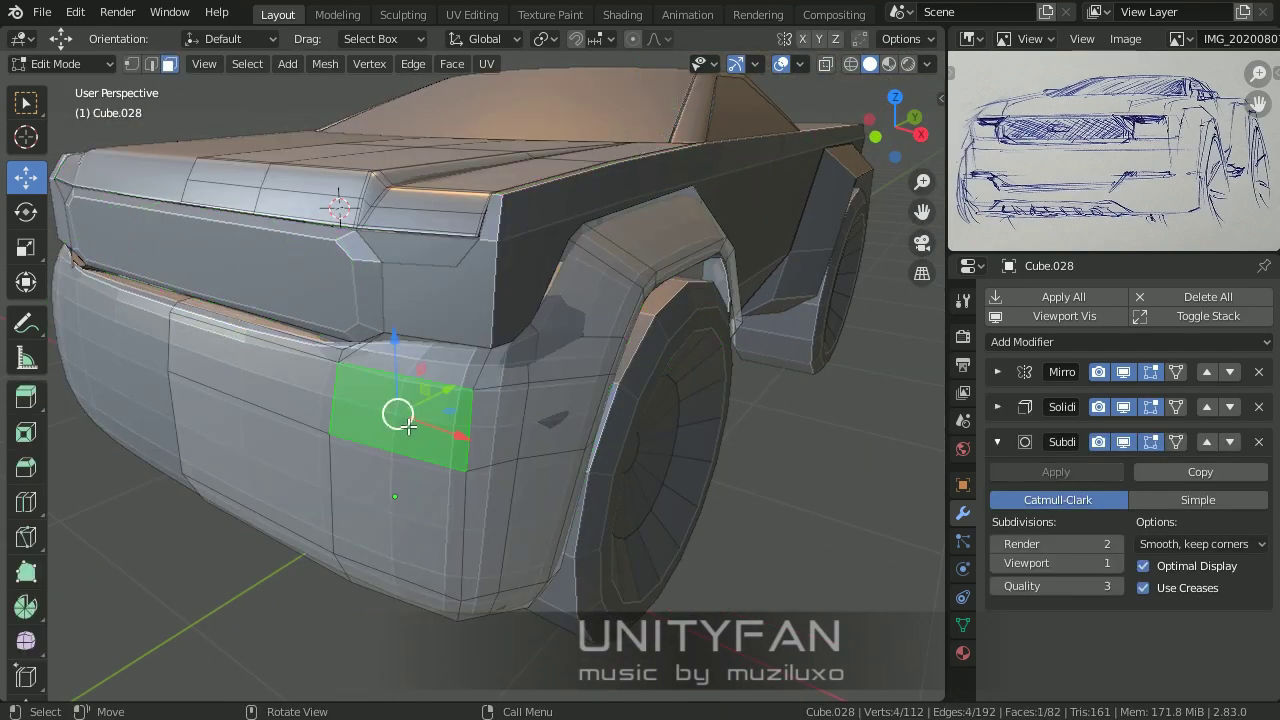
key("l")
key("Tab")
mouse_move(413, 437)
middle_mouse_down()
mouse_move(461, 344)
mouse_move(612, 436)
mouse_move(472, 403)
mouse_move(477, 440)
mouse_move(376, 408)
mouse_move(423, 380)
mouse_move(458, 398)
mouse_move(413, 426)
middle_mouse_up()
left_click(472, 403)
key("Tab")
key("Tab")
Step: Move a corner vertex on the car body and dissolve its unneeded edges
key("Tab")
scroll(458, 398, "up", 3)
key("Tab")
left_click(413, 426)
key("Tab")
left_click(452, 479)
mouse_move(452, 479)
middle_mouse_down()
mouse_move(371, 486)
mouse_move(500, 437)
mouse_move(503, 471)
mouse_move(591, 420)
middle_mouse_up()
left_click(542, 456)
key("Tab")
left_click(403, 315)
key("Tab")
scroll(403, 315, "up", 3)
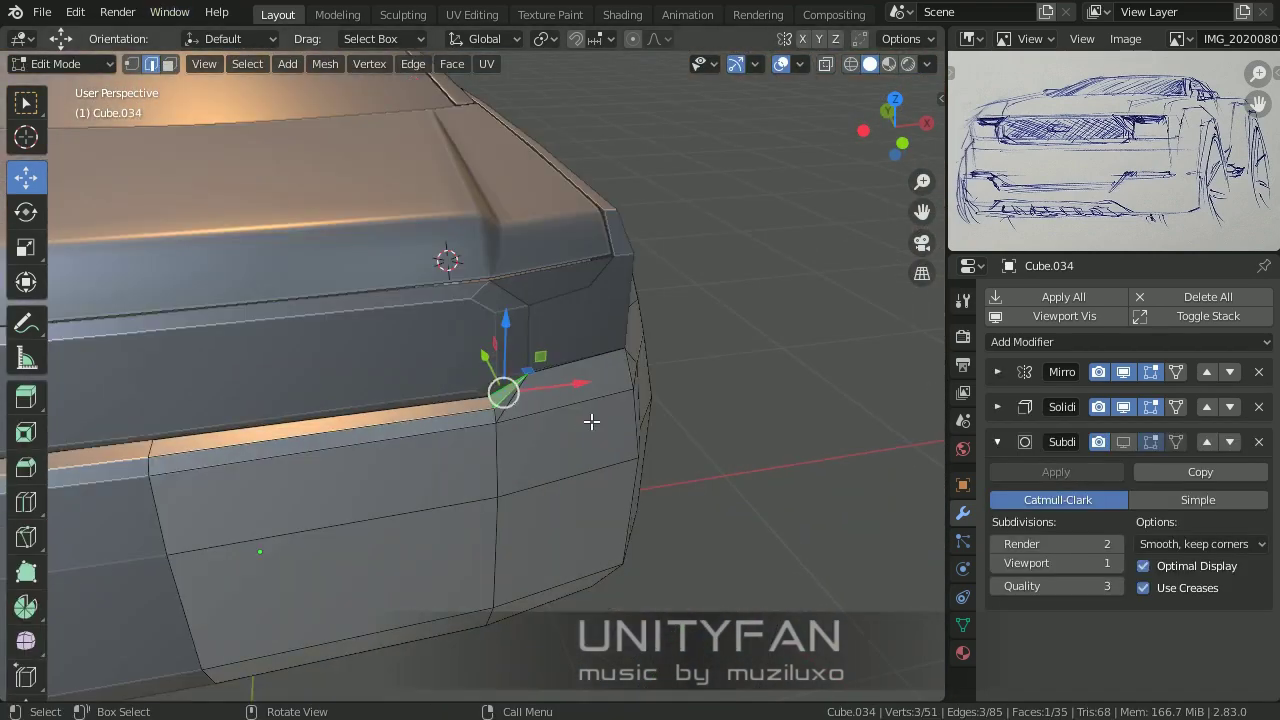
key("Tab")
left_click(486, 457)
Step: Line up the front corner vertices of the upper front panel and the side panel
key("Tab")
middle_click_drag(486, 457, 357, 286)
key("1")
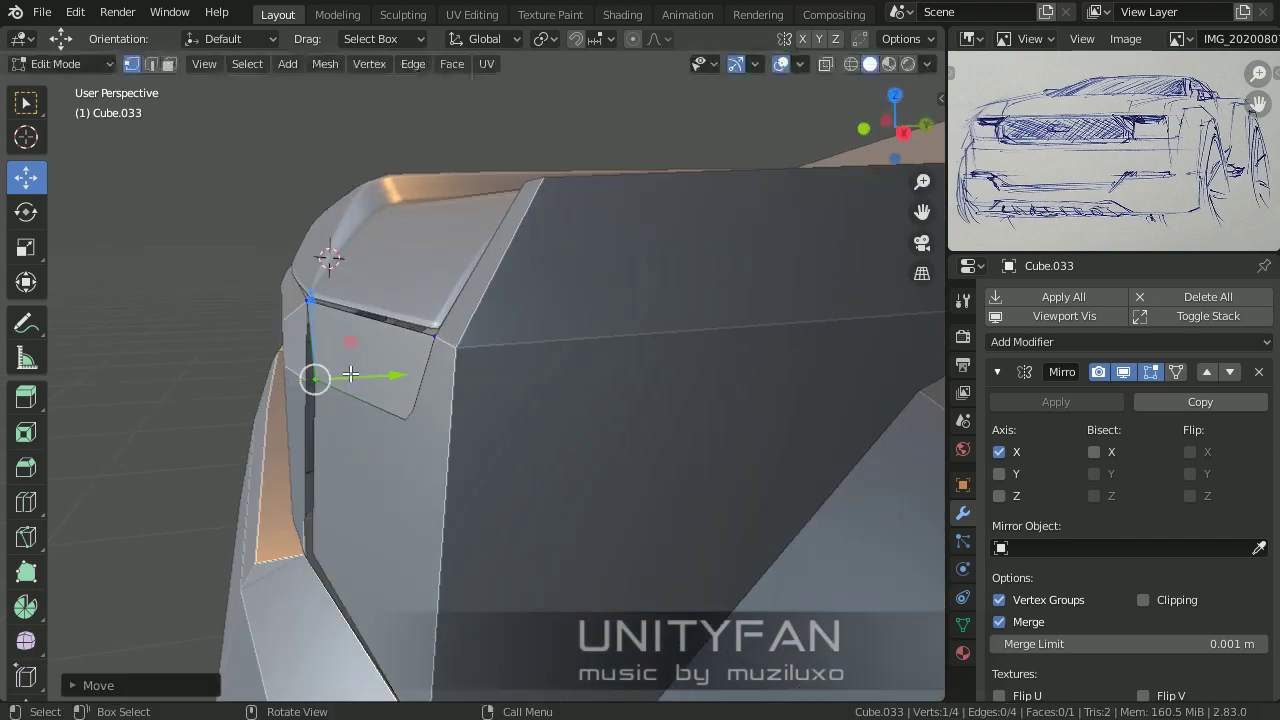
middle_click_drag(350, 374, 395, 341)
left_click(395, 341)
left_click(432, 511)
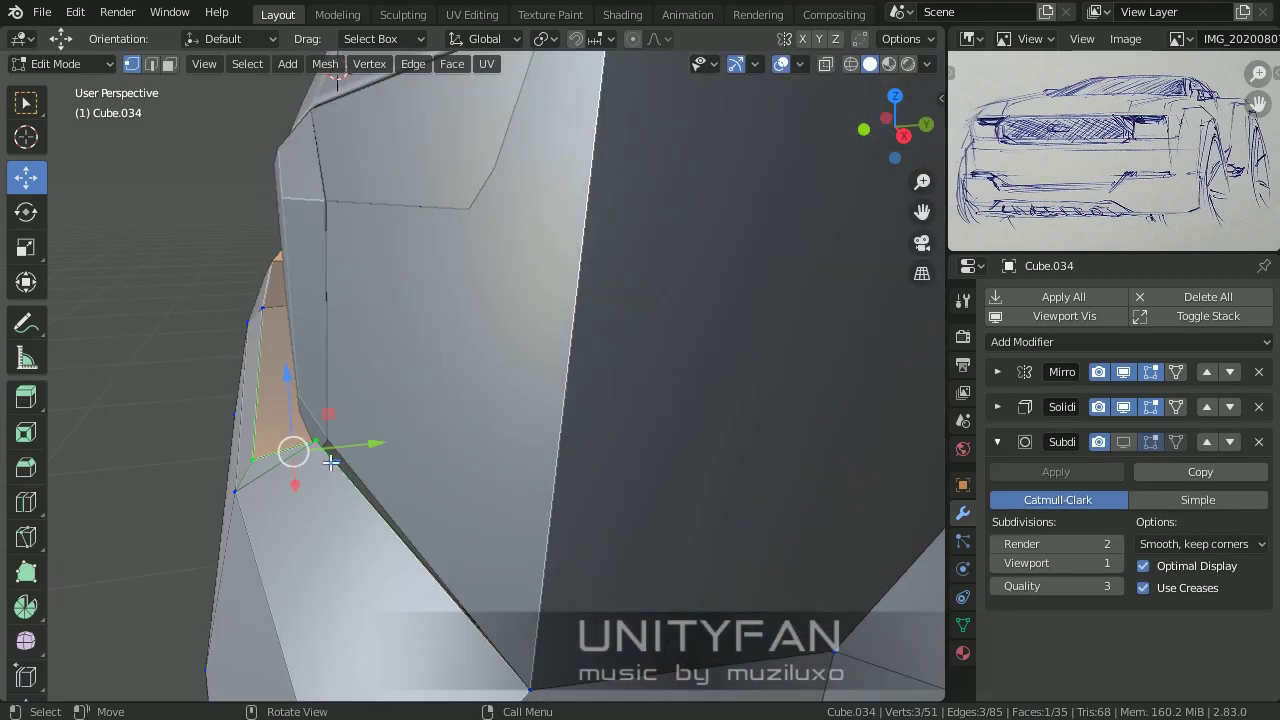
middle_click_drag(432, 511, 410, 400)
key("Tab")
scroll(410, 297, "down", 3)
mouse_move(410, 297)
middle_mouse_down()
mouse_move(507, 424)
mouse_move(687, 384)
mouse_move(509, 445)
mouse_move(616, 395)
middle_mouse_up()
scroll(509, 445, "down", 2)
scroll(616, 395, "down", 1)
Step: Inset Cube.032's front face into a frame and delete the inner face
left_click(403, 321)
scroll(403, 321, "up", 4)
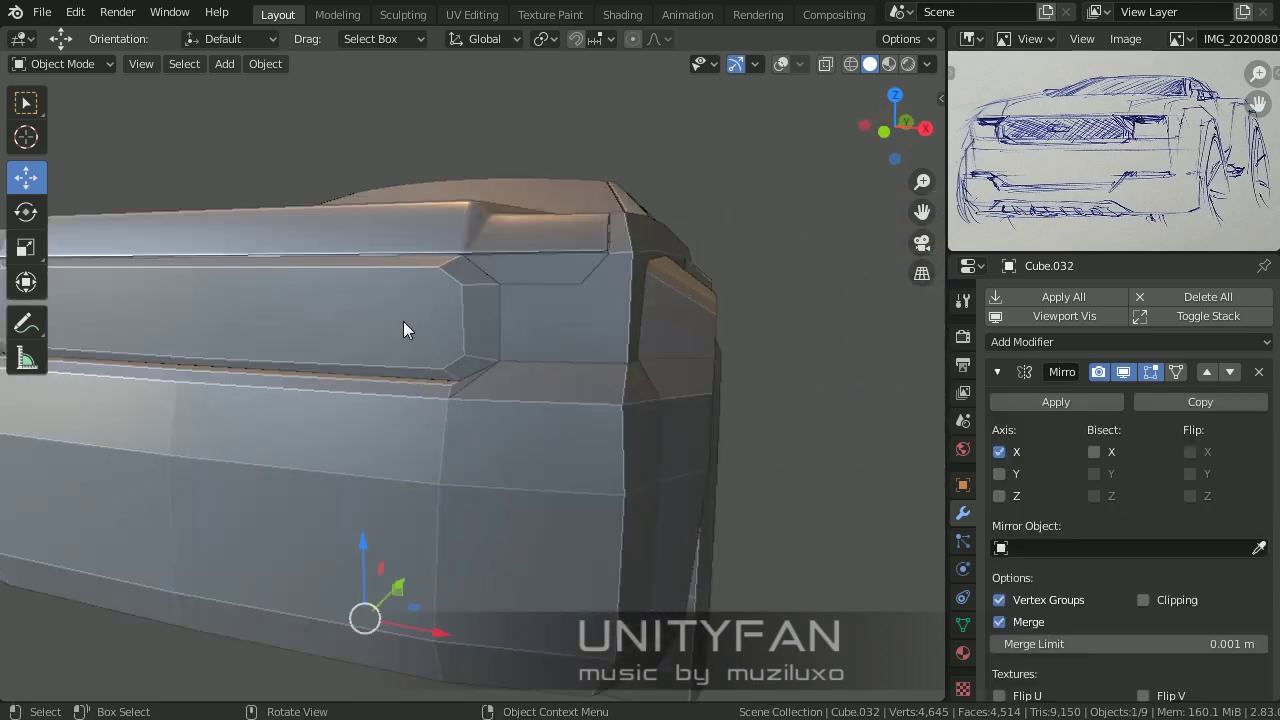
key("Tab")
middle_click_drag(403, 321, 500, 380)
key("3")
left_click(531, 375)
key("i")
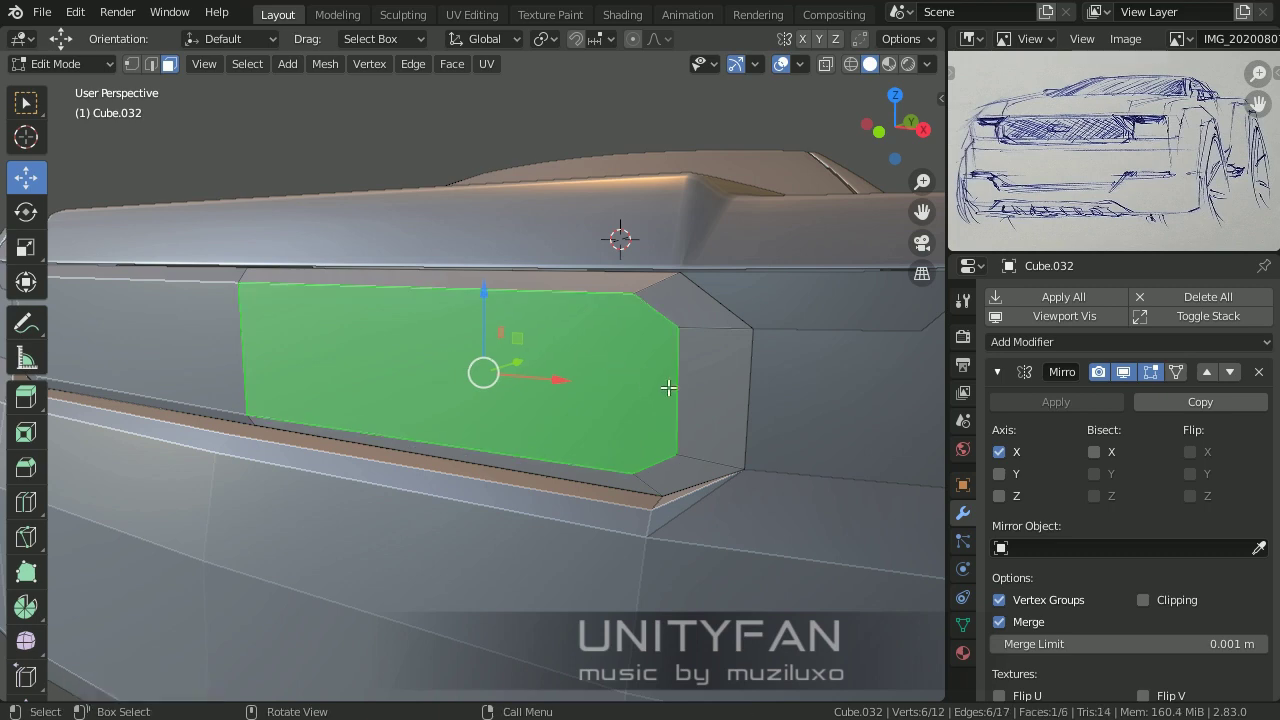
mouse_move(668, 387)
middle_mouse_down()
mouse_move(457, 363)
mouse_move(449, 349)
middle_mouse_up()
key("x")
left_click(240, 357)
scroll(287, 233, "up", 4)
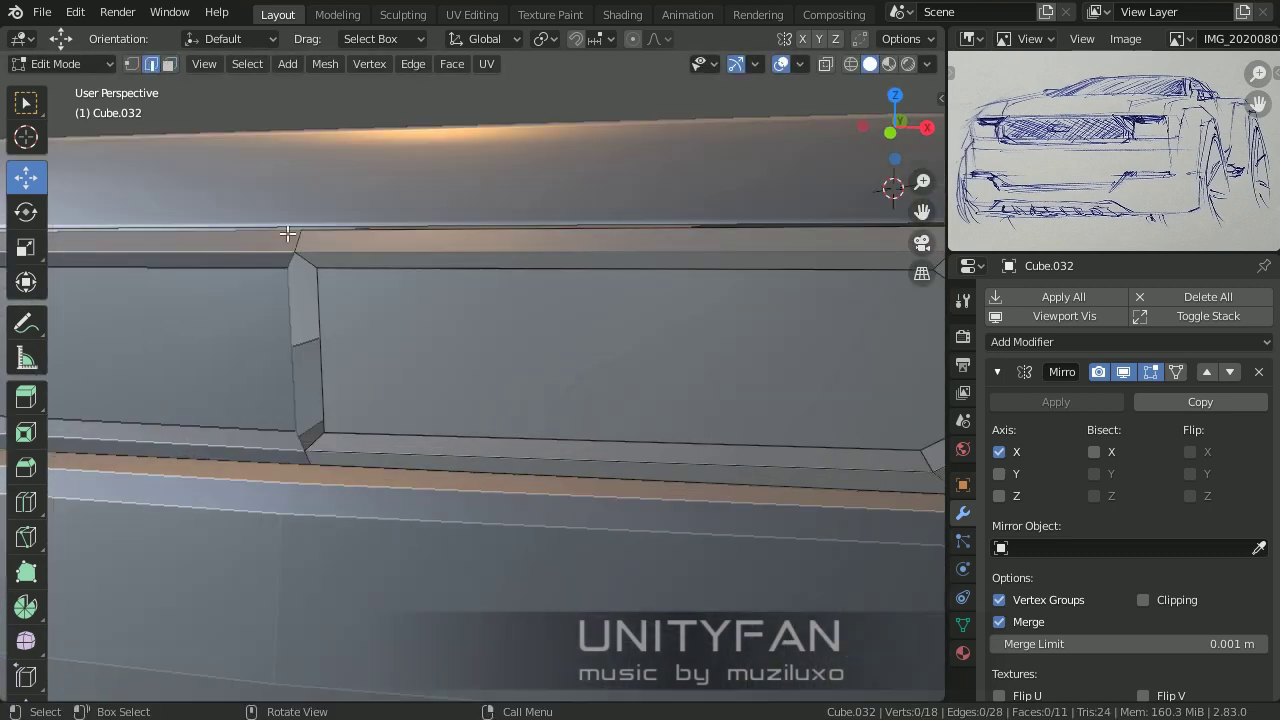
Step: Check a vertical grille frame edge's transform values in the sidebar
left_click(290, 268)
left_click(938, 98)
key("n")
scroll(494, 371, "down", 3)
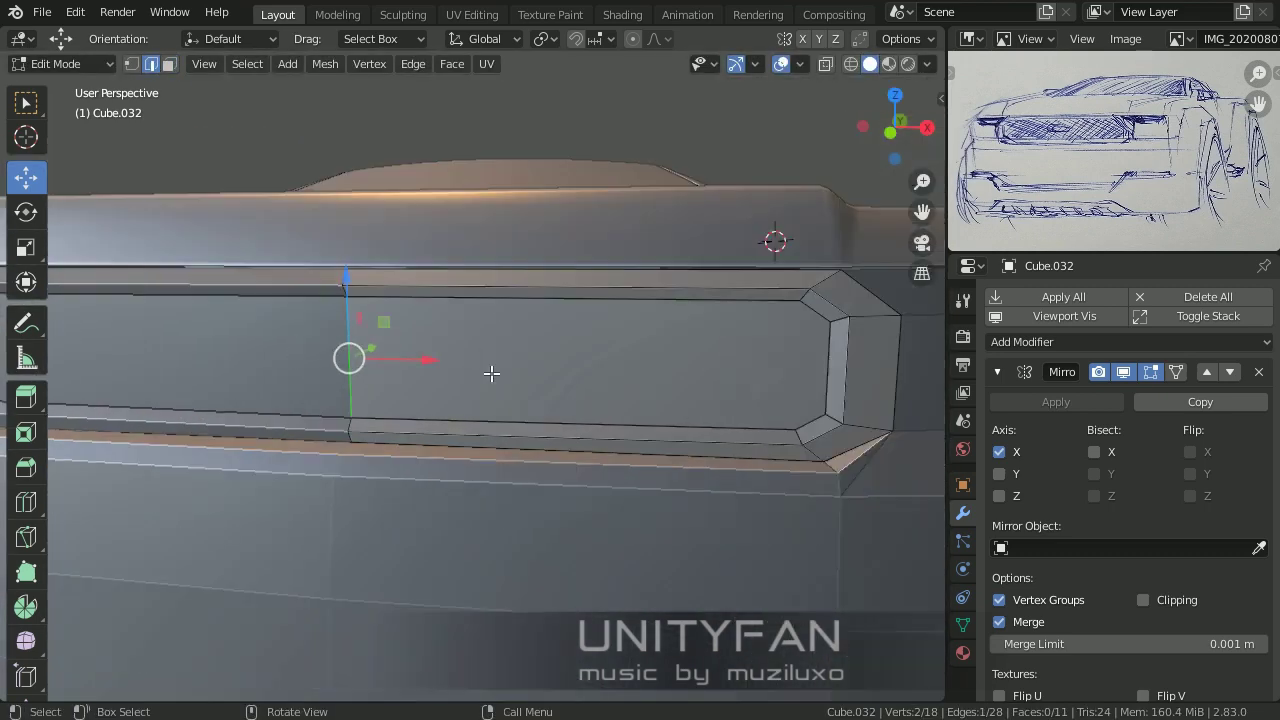
key("Tab")
scroll(746, 431, "down", 5)
mouse_move(746, 431)
middle_mouse_down()
mouse_move(556, 396)
mouse_move(649, 406)
middle_mouse_up()
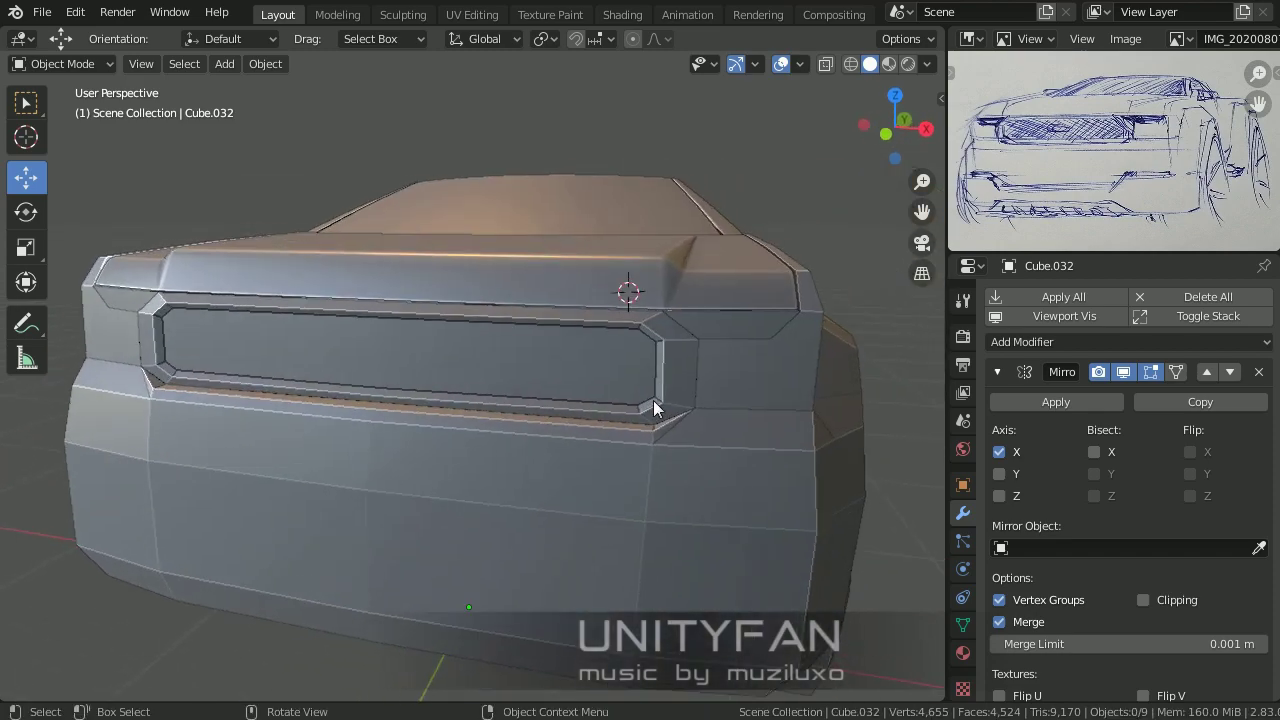
Step: Slide the grille frame edge sideways along X
left_click(643, 406)
scroll(643, 406, "up", 2)
key("Tab")
middle_click_drag(786, 373, 674, 394)
left_click_drag(662, 331, 647, 330)
middle_click_drag(607, 322, 719, 320, "shift")
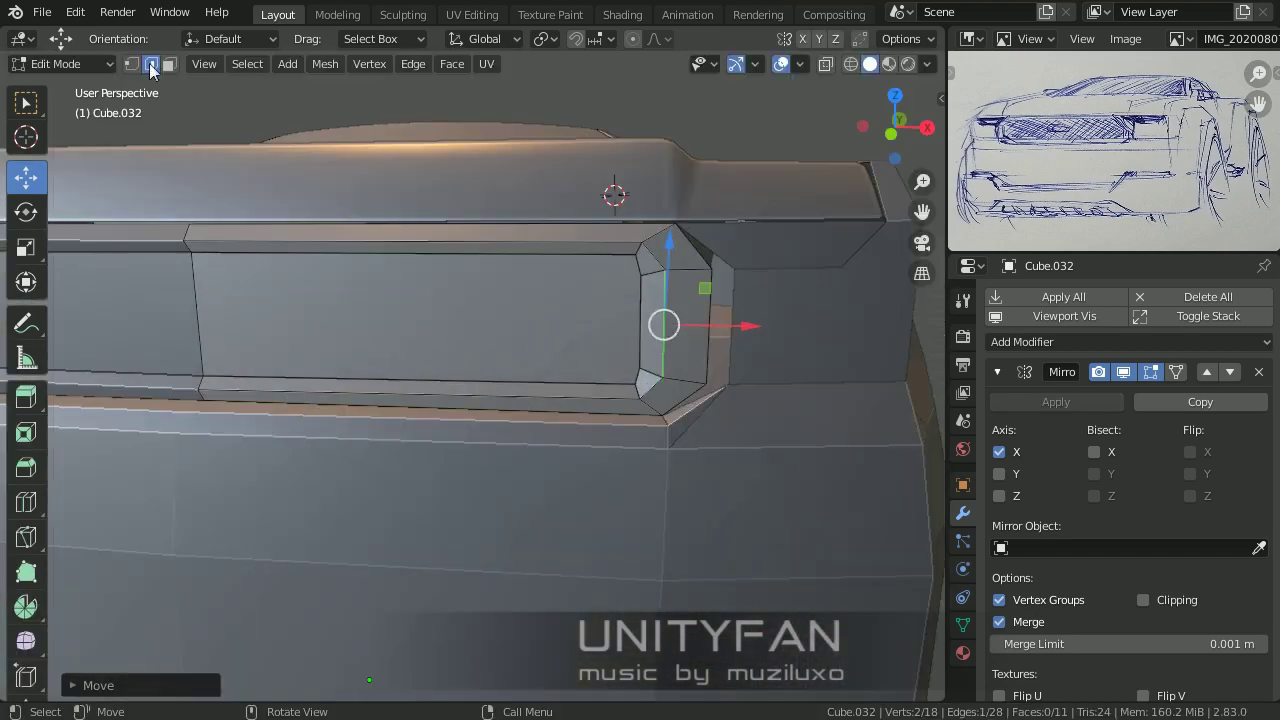
key("Tab")
Step: Dissolve the stray vertex on the grille edge and check the mesh in X-ray
left_click(747, 379)
key("Tab")
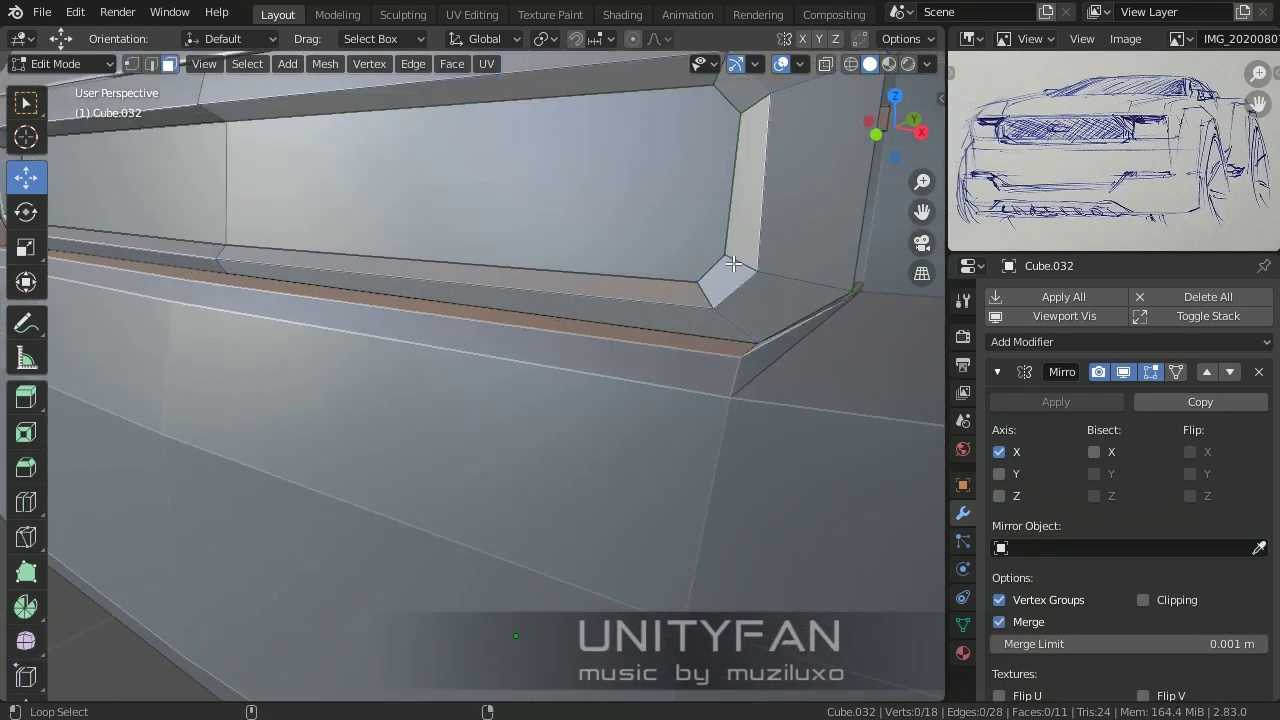
key("ctrl+x")
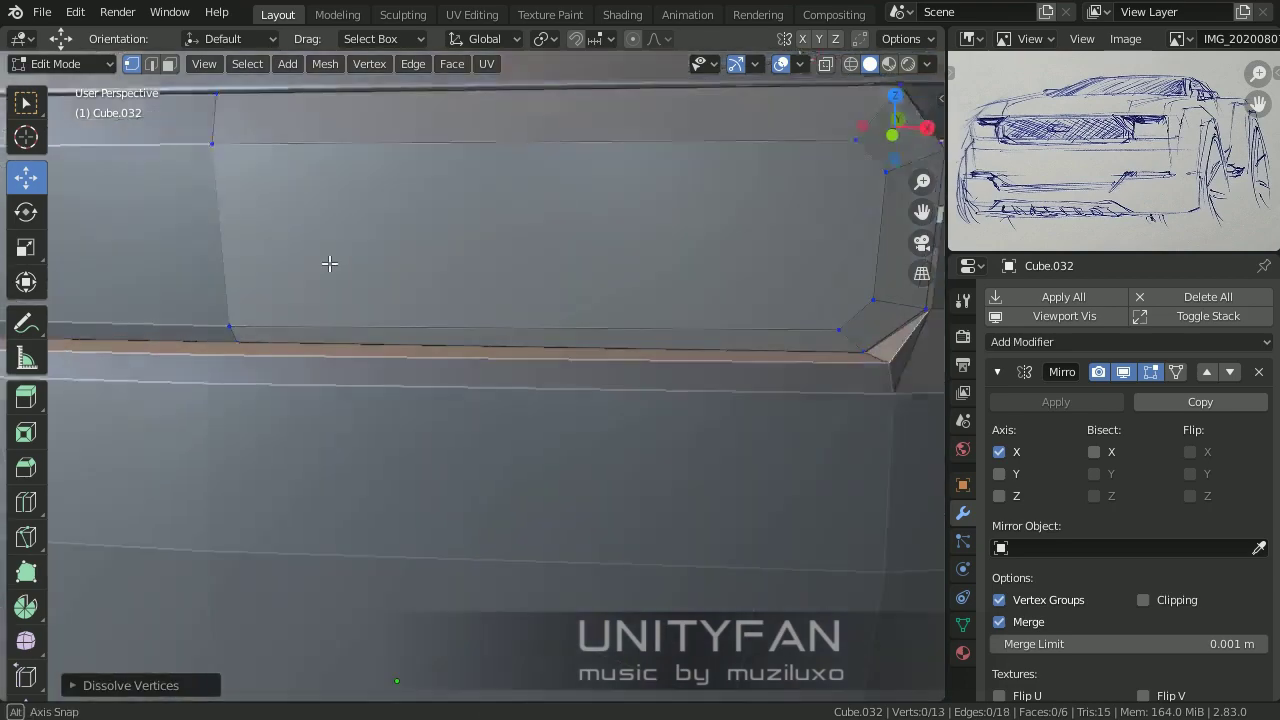
key("alt+z")
left_click(456, 233)
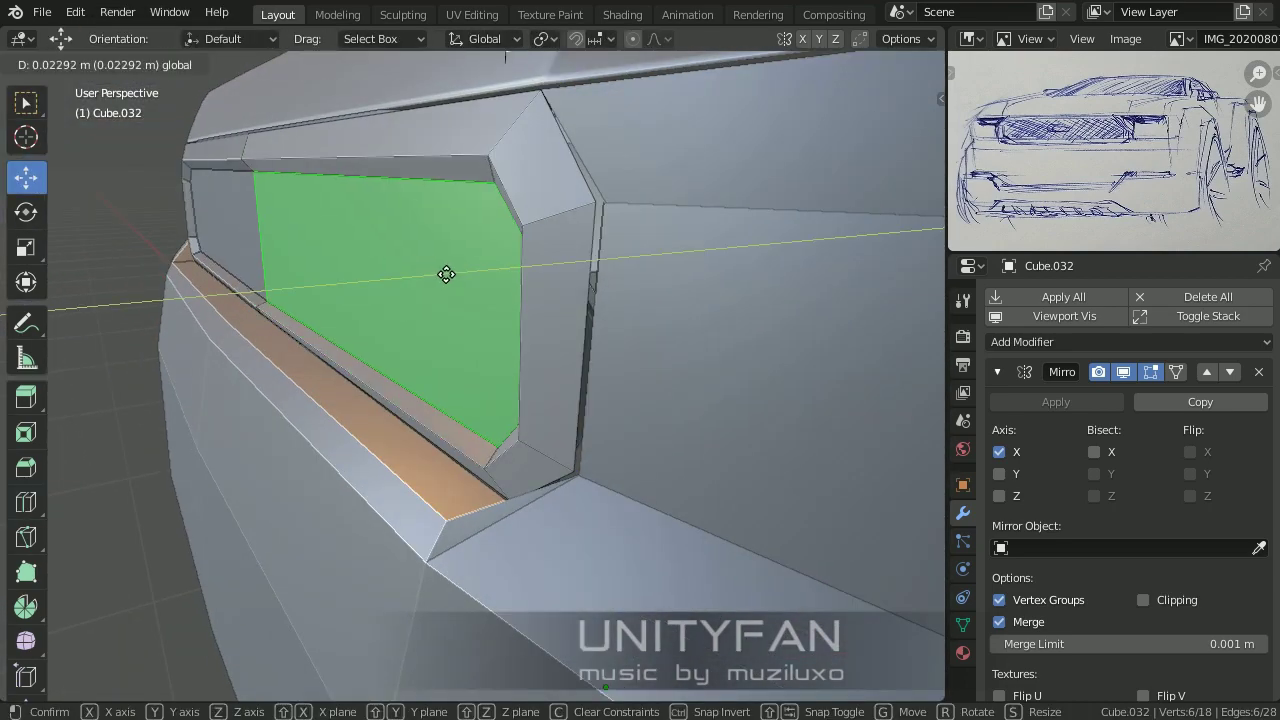
scroll(806, 338, "up", 3)
Step: Knife-cut a new edge across the lower front panel of Cube.034
scroll(729, 434, "up", 3)
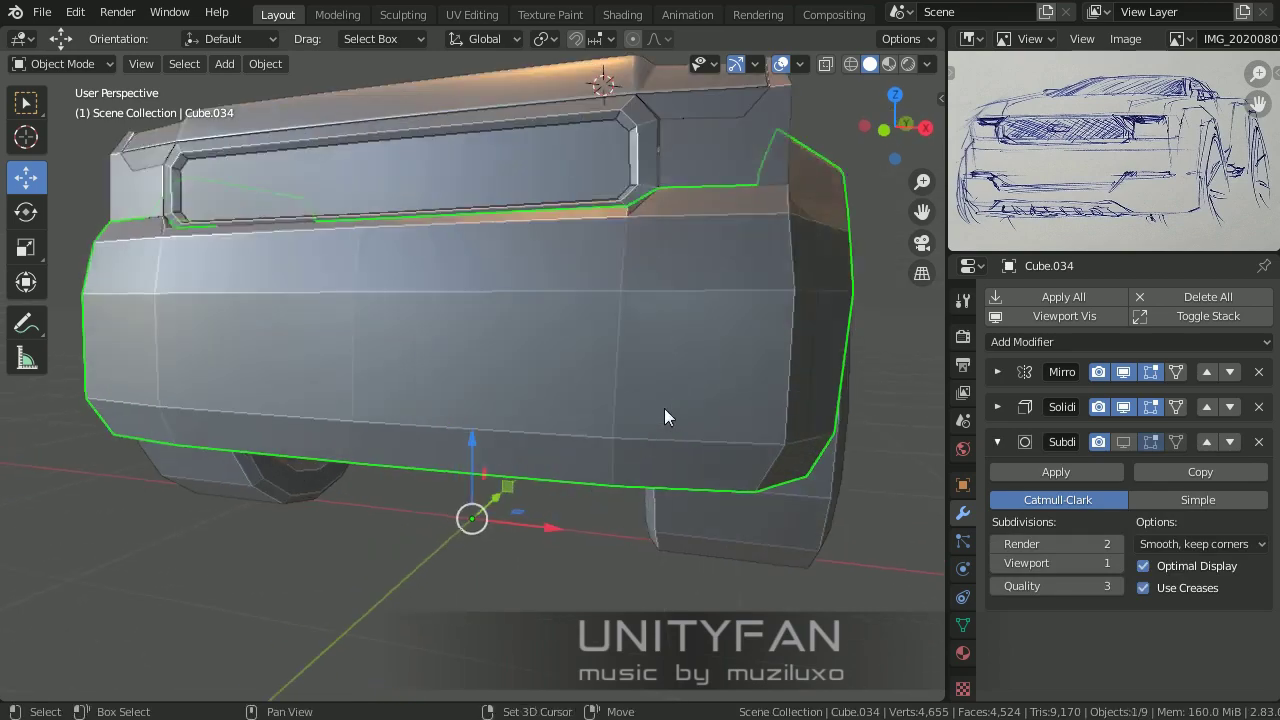
mouse_move(666, 414)
middle_mouse_down()
mouse_move(586, 429)
mouse_move(612, 433)
middle_mouse_up()
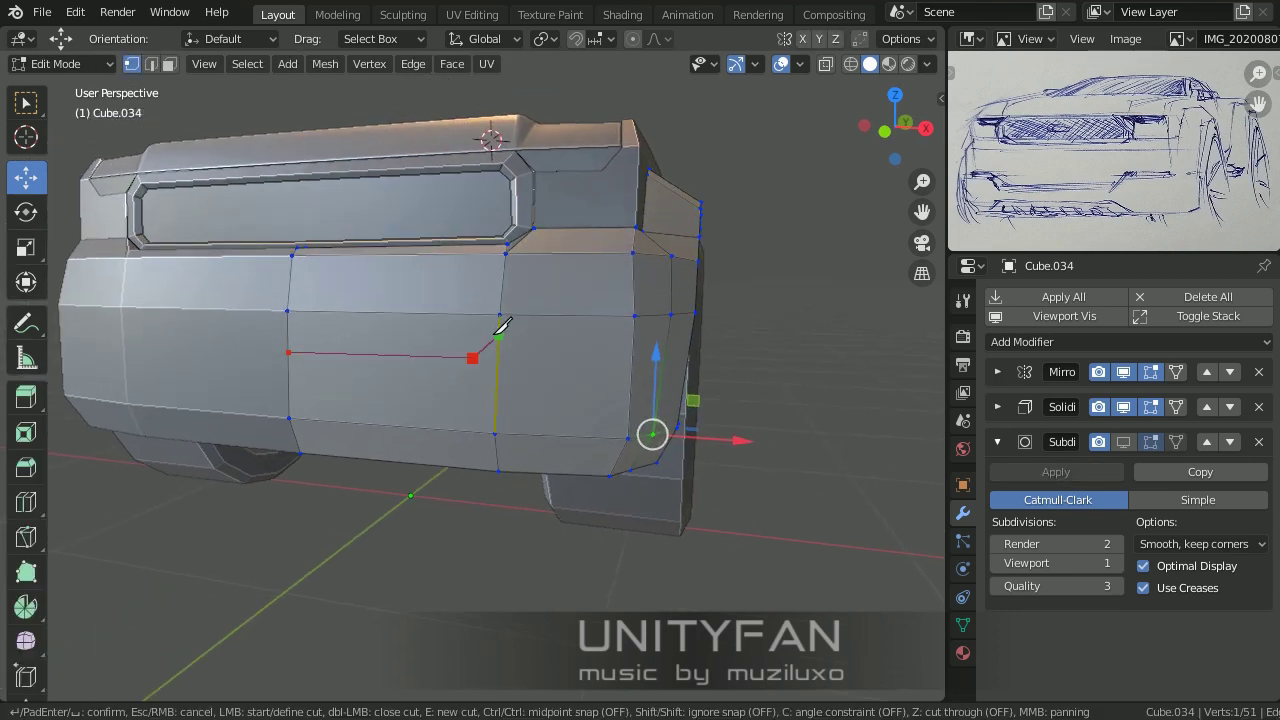
key("Return")
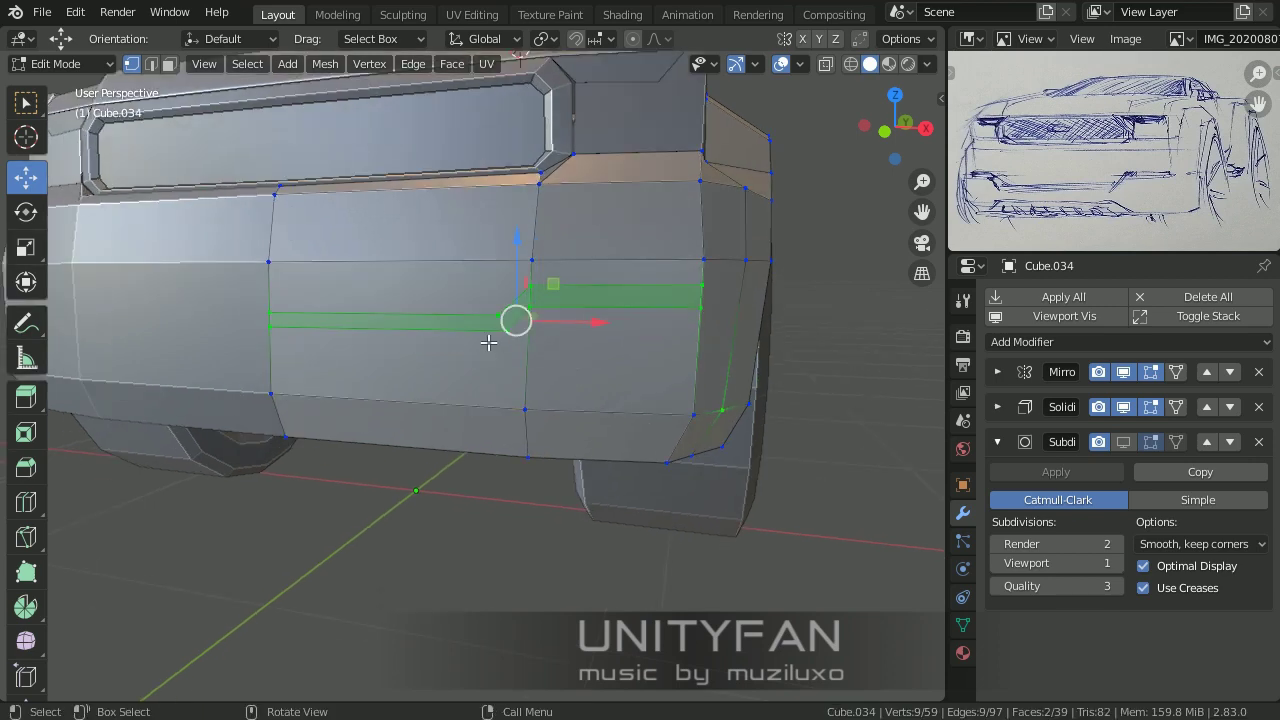
middle_click_drag(513, 342, 408, 326)
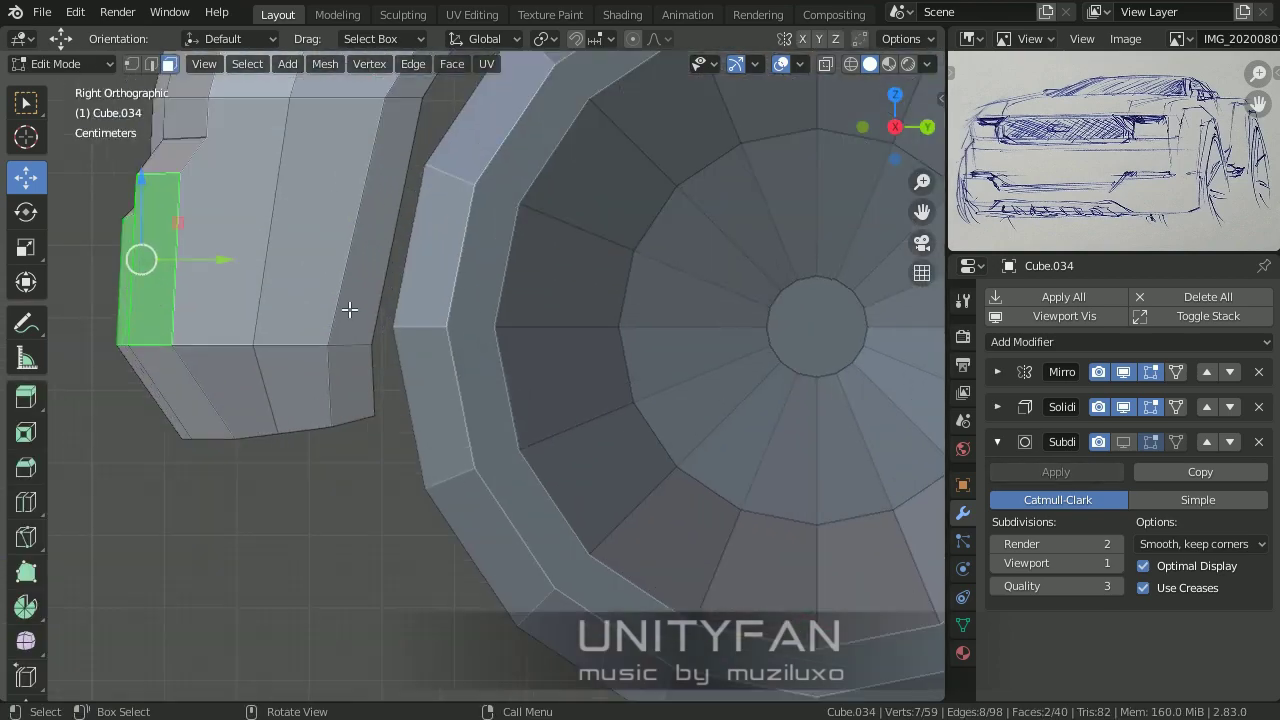
Step: Rotate the selected edges and merge two vertices to form a new edge across the face
key("r")
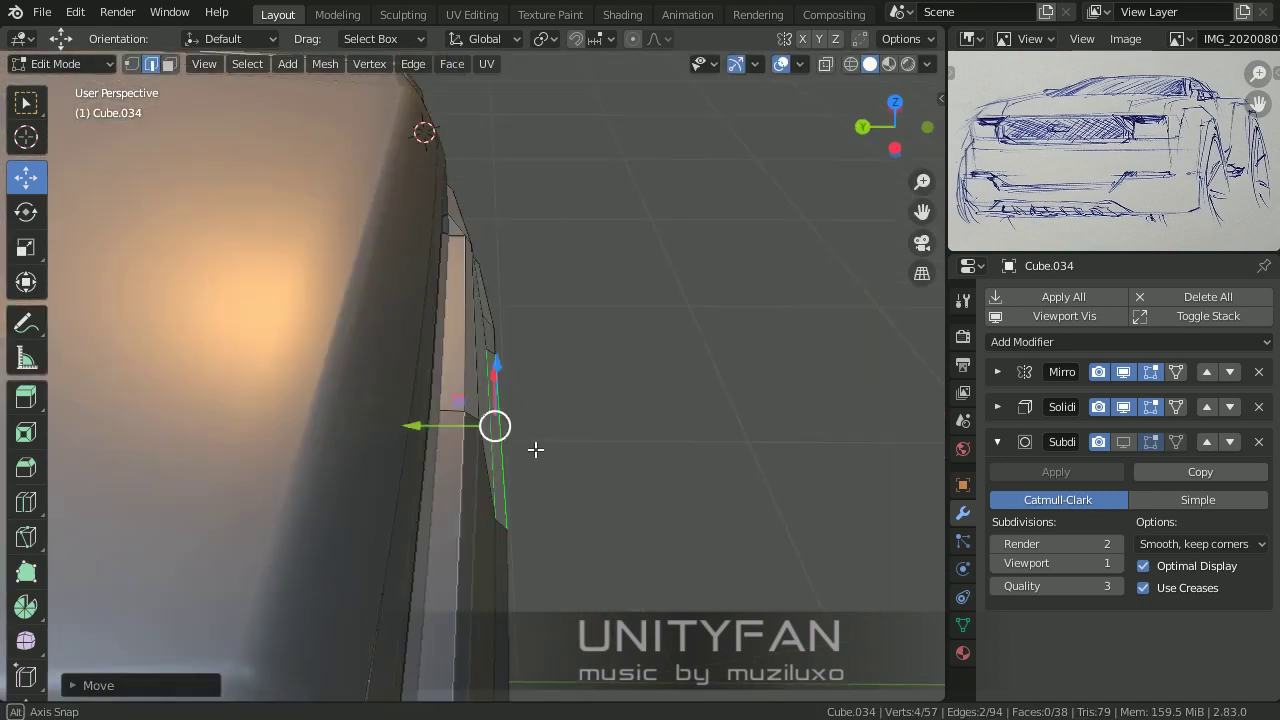
scroll(534, 448, "down", 5)
middle_click_drag(540, 420, 473, 284)
key("1")
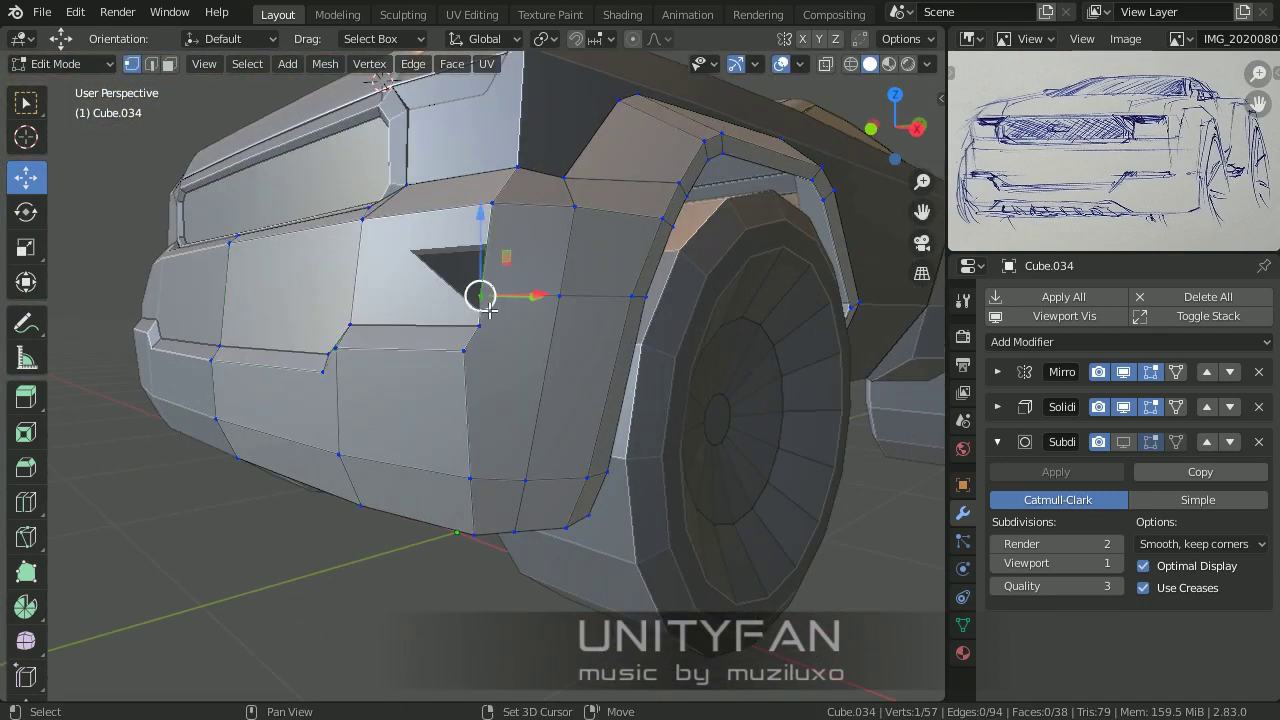
key("m")
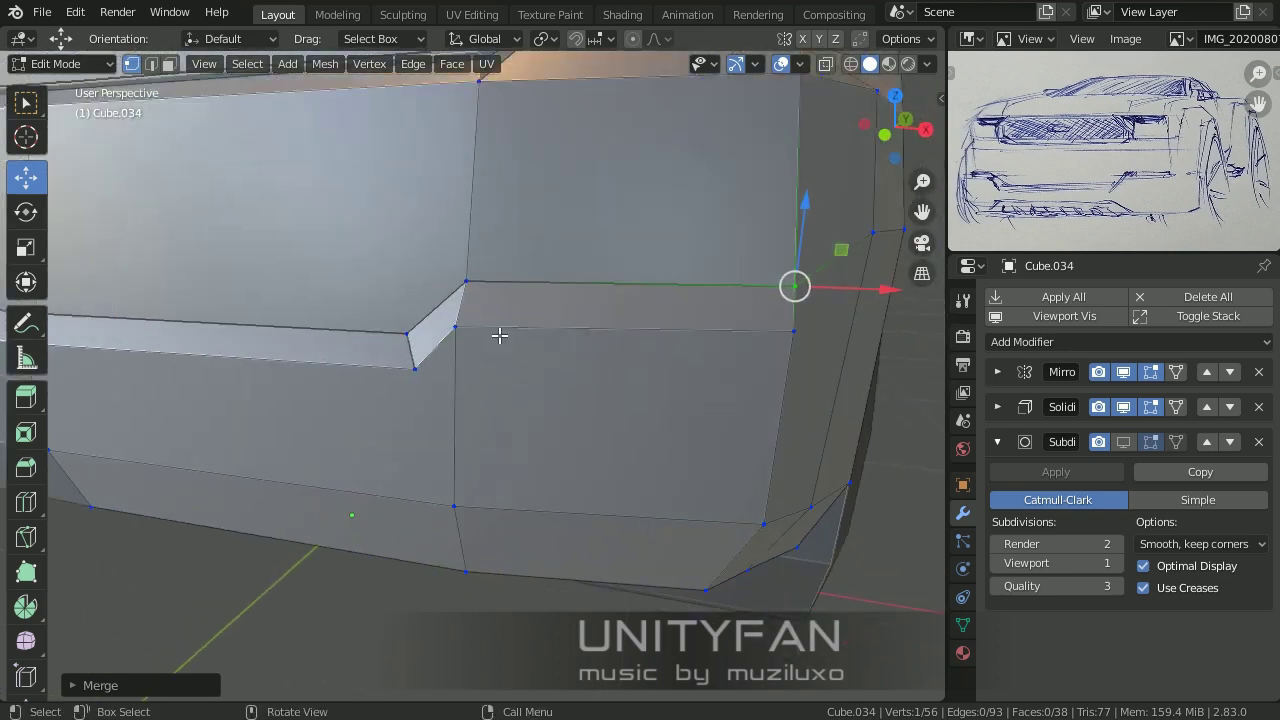
middle_click_drag(500, 336, 427, 369)
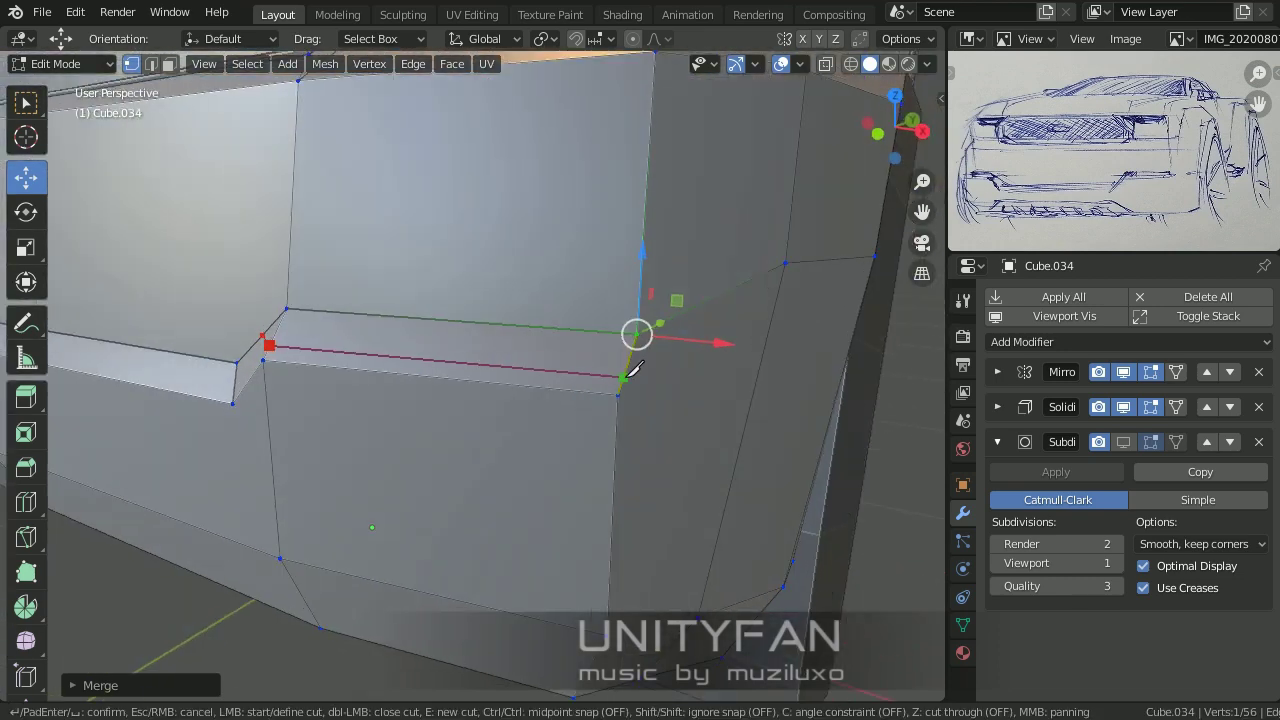
key("Return")
left_click(155, 64)
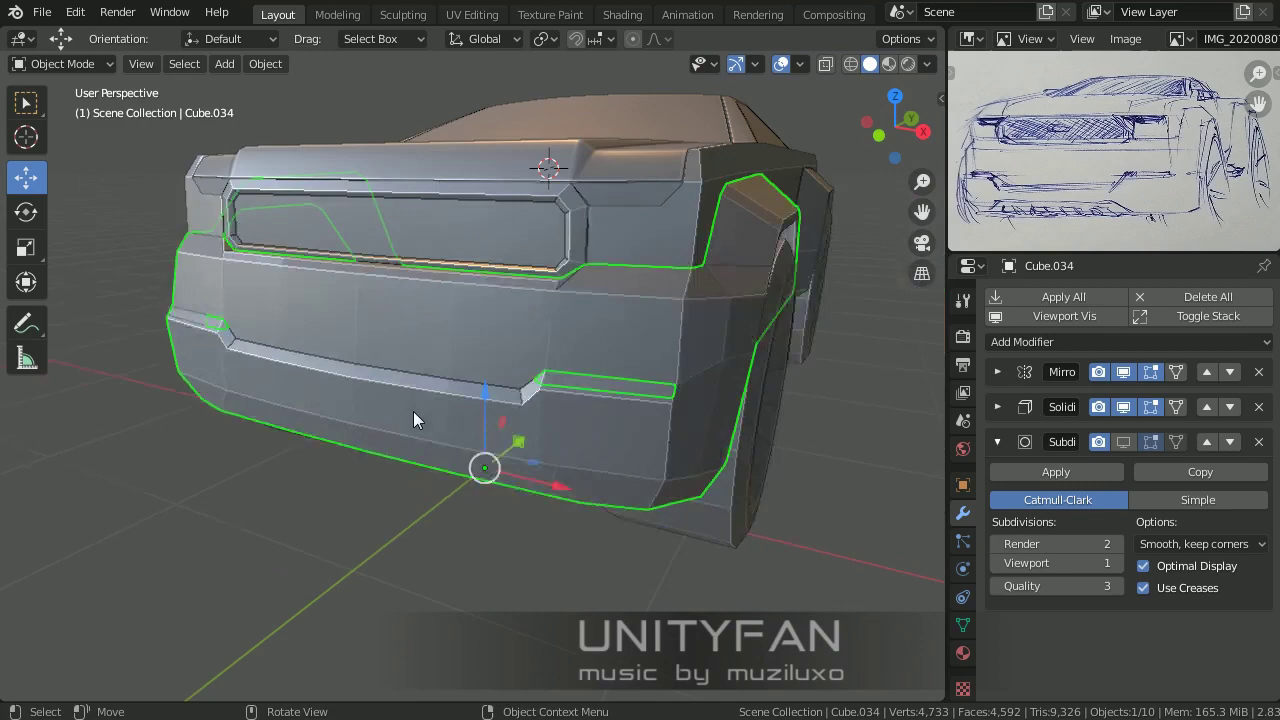
Step: In side orthographic wireframe view, box-select the lower bumper vertices and move them
mouse_move(413, 411)
middle_mouse_down()
mouse_move(406, 421)
mouse_move(377, 349)
mouse_move(420, 330)
middle_mouse_up()
key("Tab")
key("shift+z")
key("KP_3")
left_click(434, 343)
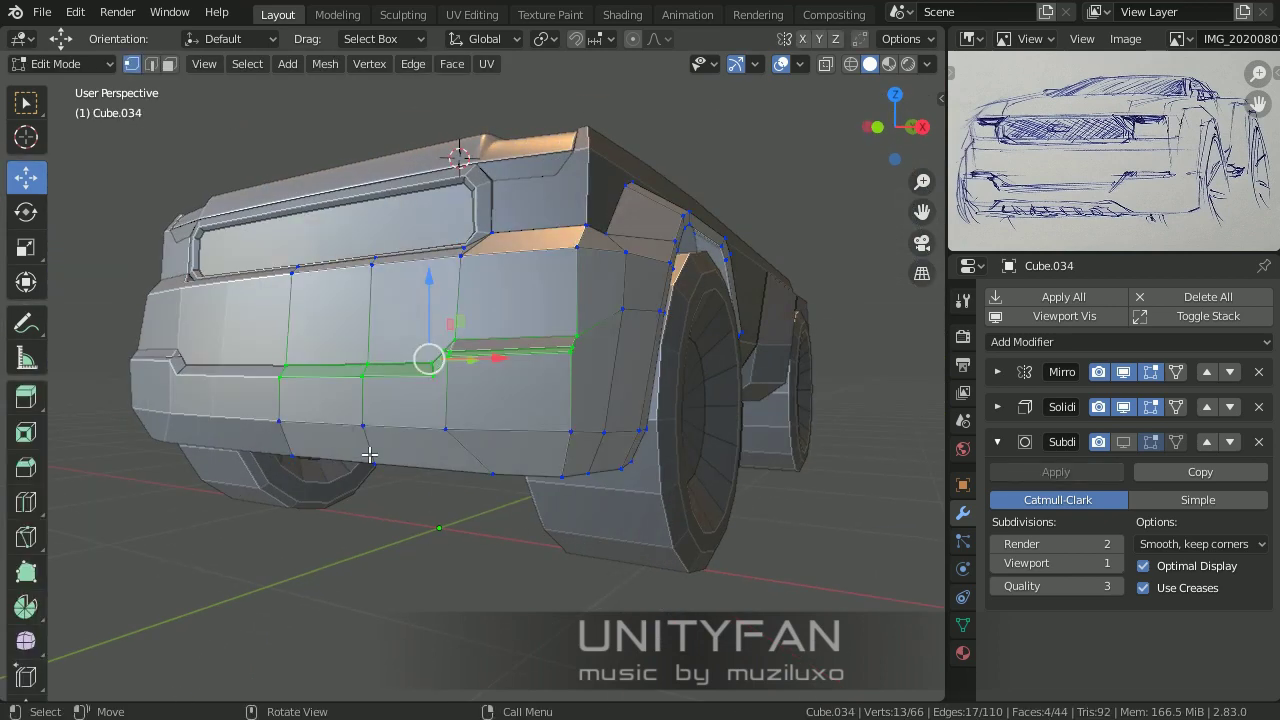
left_click(658, 467, "shift")
middle_click_drag(658, 467, 626, 440)
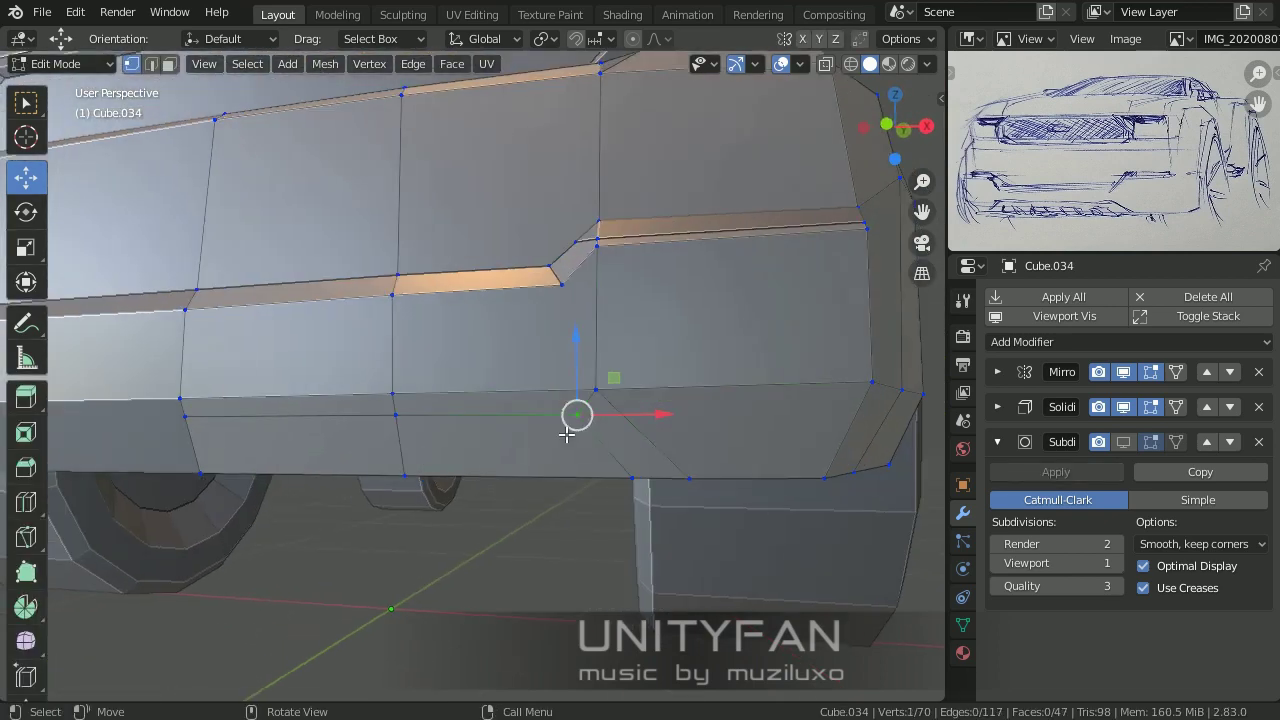
middle_click_drag(619, 396, 457, 423)
Step: Knife-cut new edges across the bumper faces
key("k")
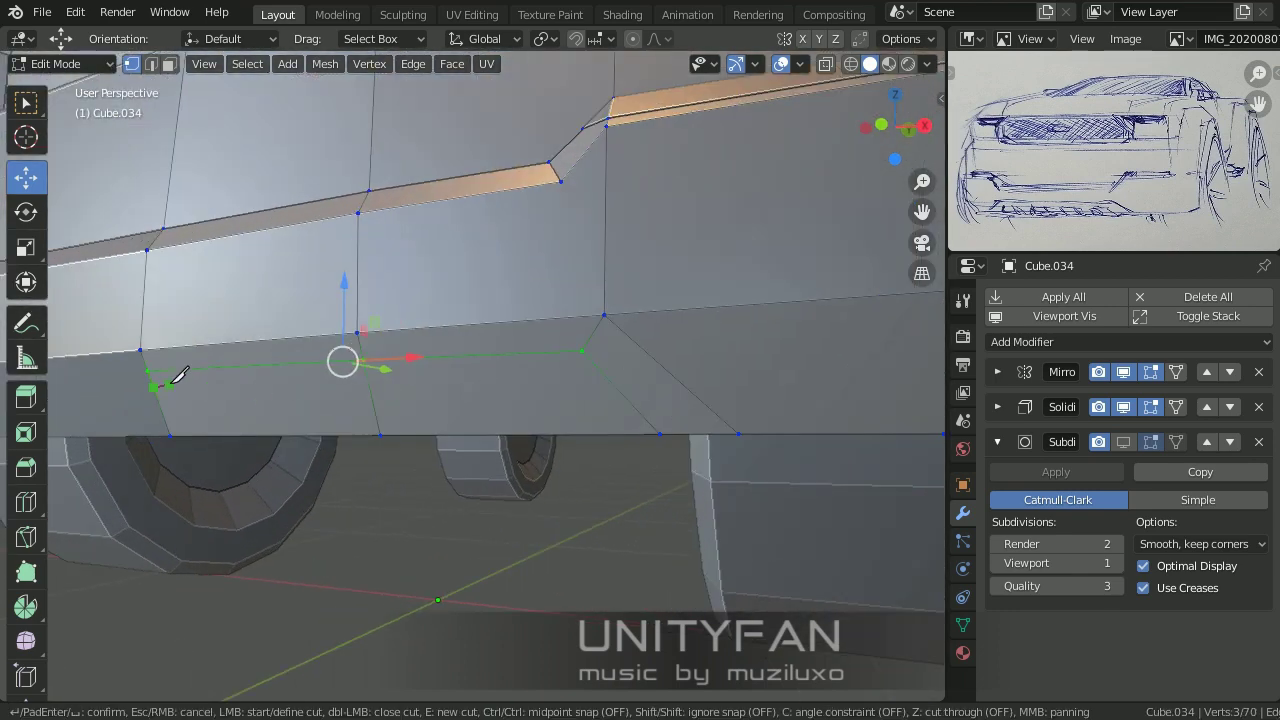
left_click(385, 388, "shift")
scroll(385, 388, "down", 4)
middle_click_drag(385, 388, 459, 399)
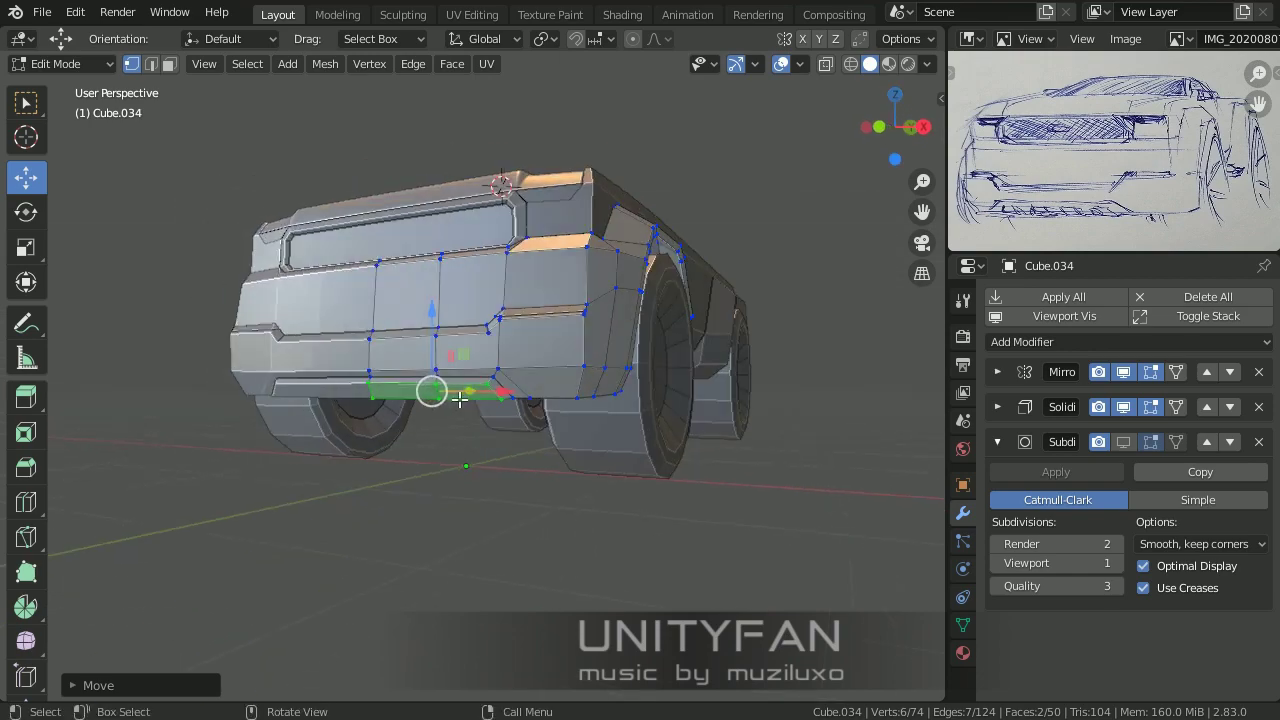
Step: Extrude the lower bumper edges and pull them outward into a protruding lip
key("2")
scroll(459, 399, "up", 3)
key("e")
mouse_move(500, 443)
middle_mouse_down()
mouse_move(435, 437)
mouse_move(456, 465)
middle_mouse_up()
left_click(462, 402)
scroll(460, 430, "up", 3)
scroll(446, 452, "down", 3)
mouse_move(449, 420)
middle_mouse_down()
mouse_move(606, 428)
mouse_move(526, 417)
mouse_move(471, 451)
middle_mouse_up()
Step: Adjust an edge inside the wheel arch
left_click(528, 417)
key("Tab")
key("Tab")
scroll(466, 452, "up", 3)
key("2")
middle_click_drag(226, 184, 401, 438)
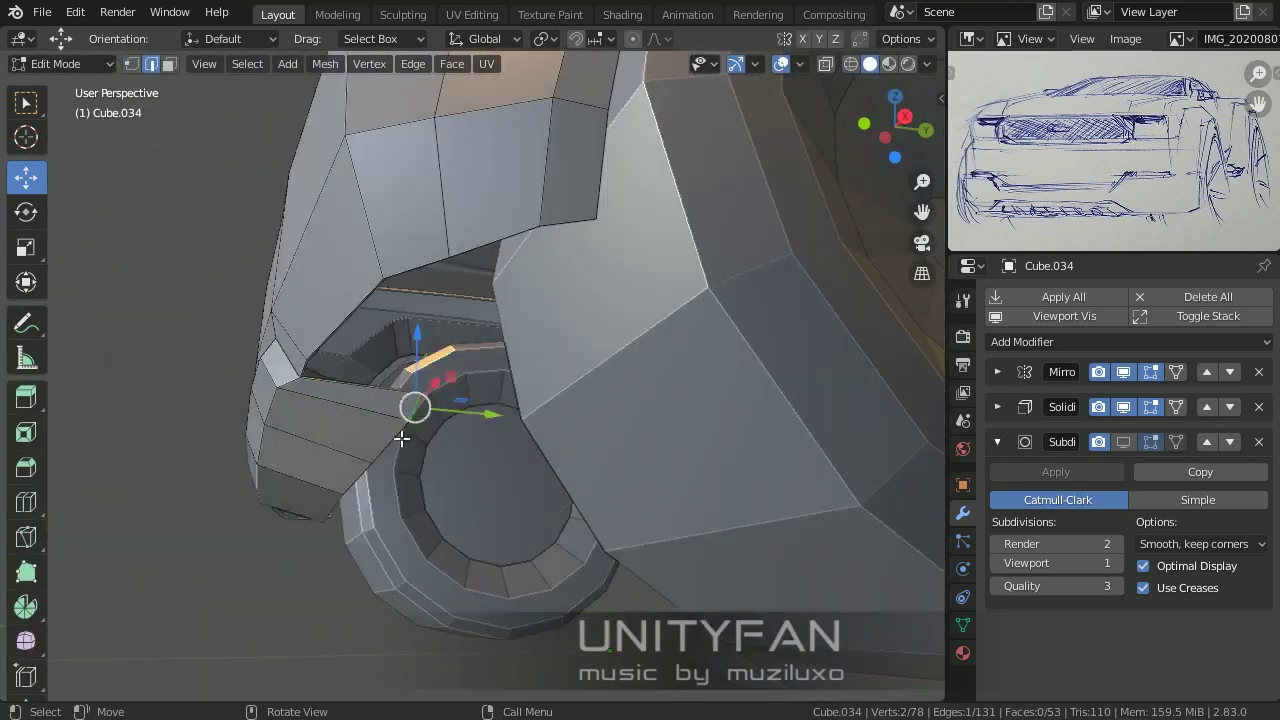
key("Escape")
Step: Select the main body at the hood corner and start knife-cutting edges on it
key("Tab")
scroll(520, 480, "down", 5)
mouse_move(553, 509)
middle_mouse_down()
mouse_move(660, 564)
mouse_move(615, 541)
mouse_move(613, 487)
mouse_move(397, 473)
mouse_move(365, 442)
mouse_move(387, 422)
mouse_move(513, 392)
mouse_move(300, 491)
mouse_move(305, 479)
mouse_move(412, 488)
mouse_move(341, 474)
mouse_move(403, 454)
mouse_move(339, 284)
mouse_move(503, 428)
middle_mouse_up()
left_click(412, 488)
scroll(403, 454, "up", 3)
left_click(414, 463)
key("Tab")
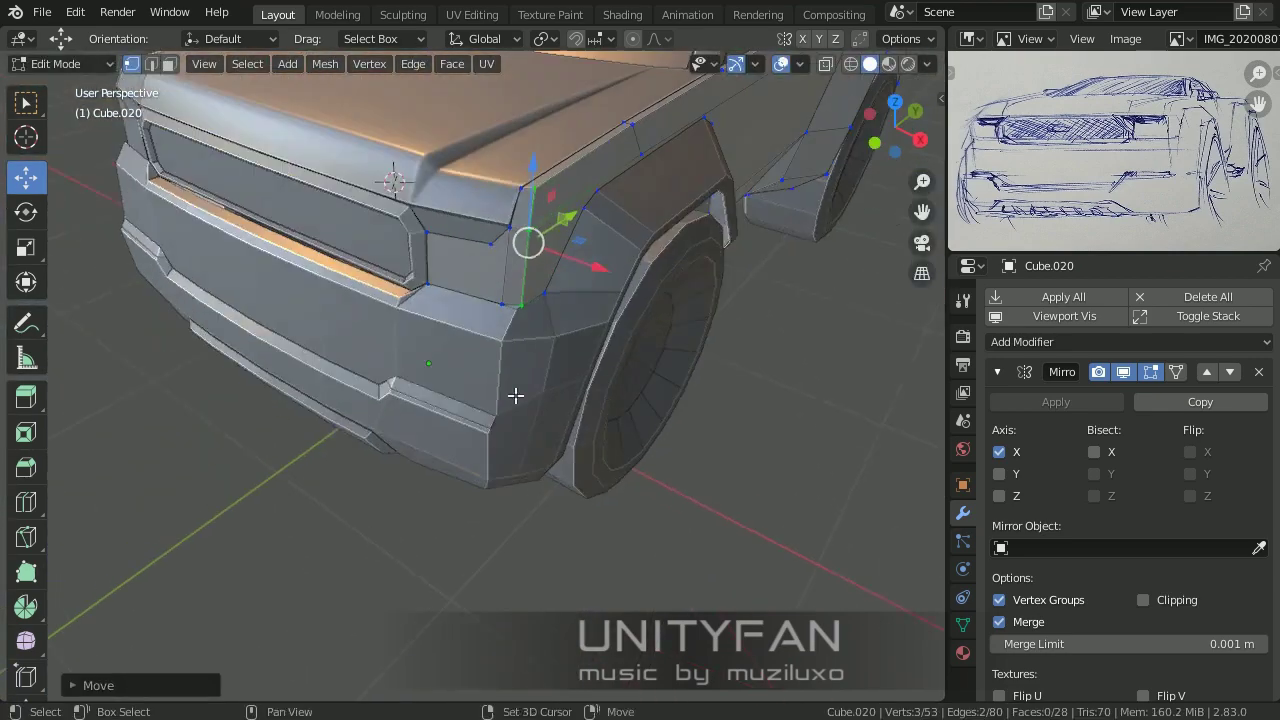
key("k")
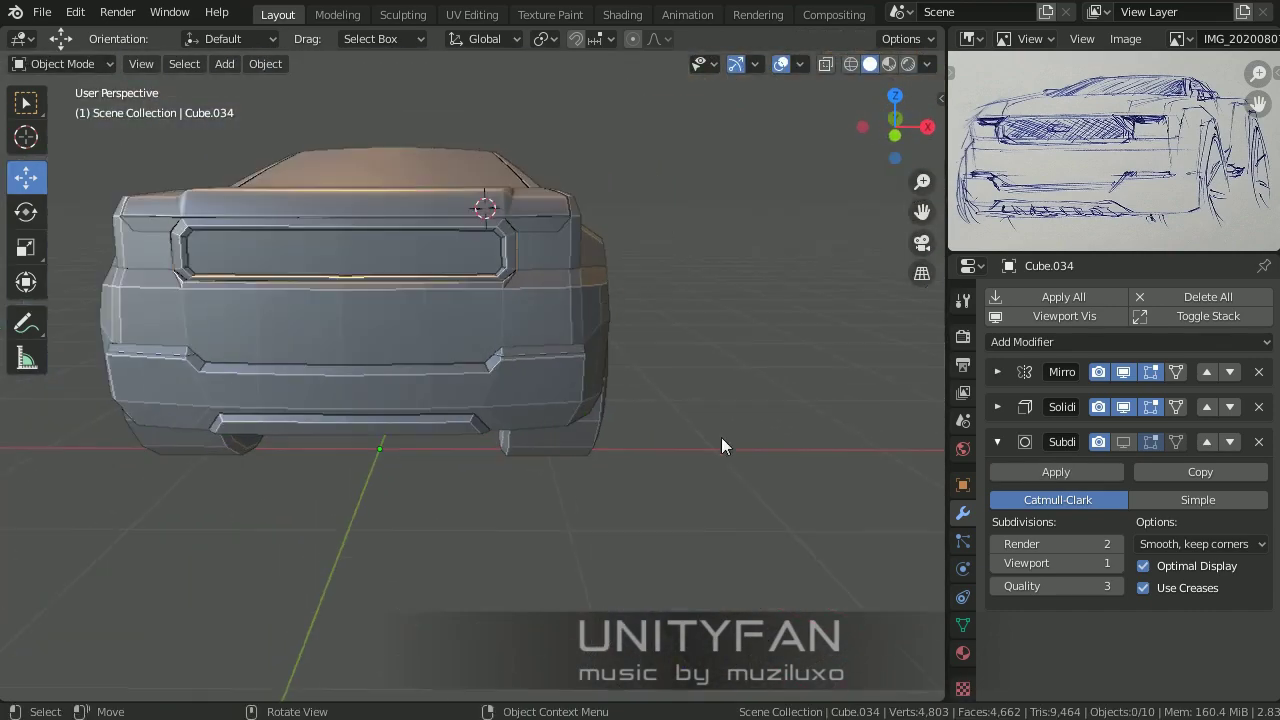
Step: Knife-cut a line down the rear corner panel
mouse_move(721, 437)
middle_mouse_down()
mouse_move(679, 434)
mouse_move(660, 468)
mouse_move(671, 466)
mouse_move(563, 509)
middle_mouse_up()
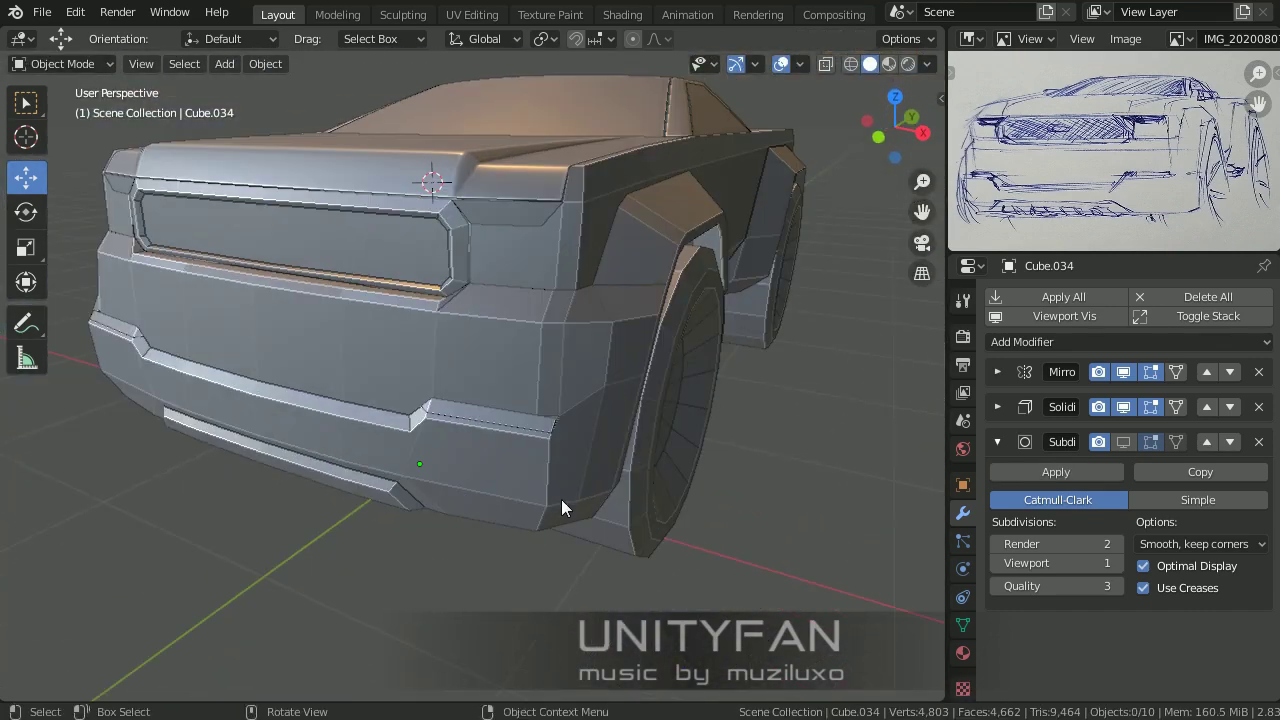
key("Tab")
middle_click_drag(546, 434, 560, 420)
key("k")
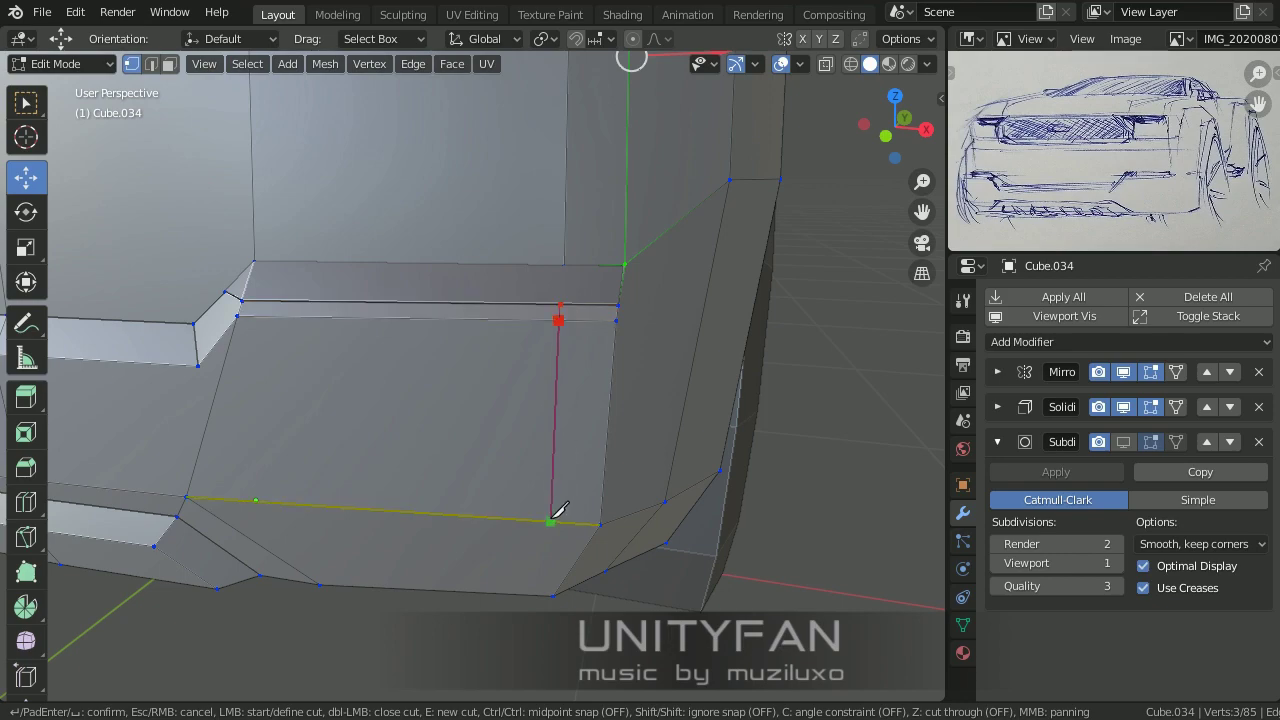
Step: Separate the lower rear faces under the bumper into their own object with P > Selection
middle_click_drag(527, 591, 442, 527)
key("Tab")
scroll(485, 480, "down", 5)
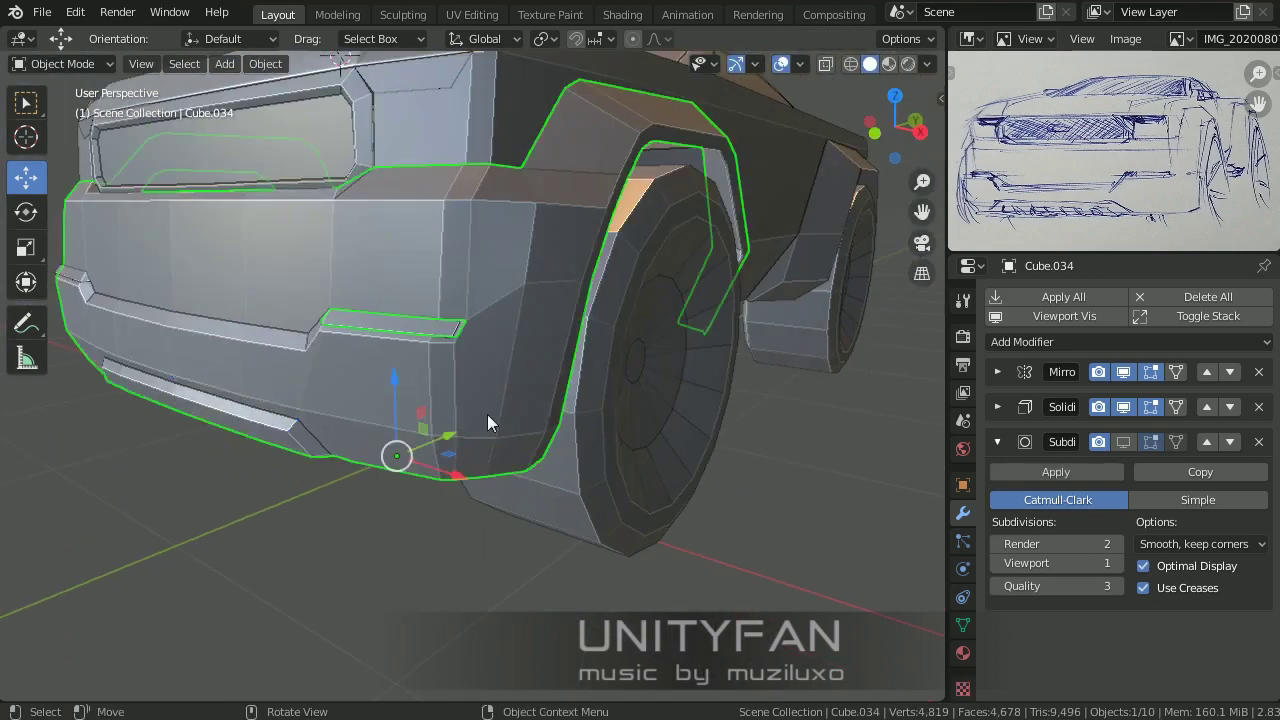
mouse_move(489, 423)
middle_mouse_down()
mouse_move(480, 557)
mouse_move(557, 491)
mouse_move(468, 482)
mouse_move(466, 434)
middle_mouse_up()
key("Tab")
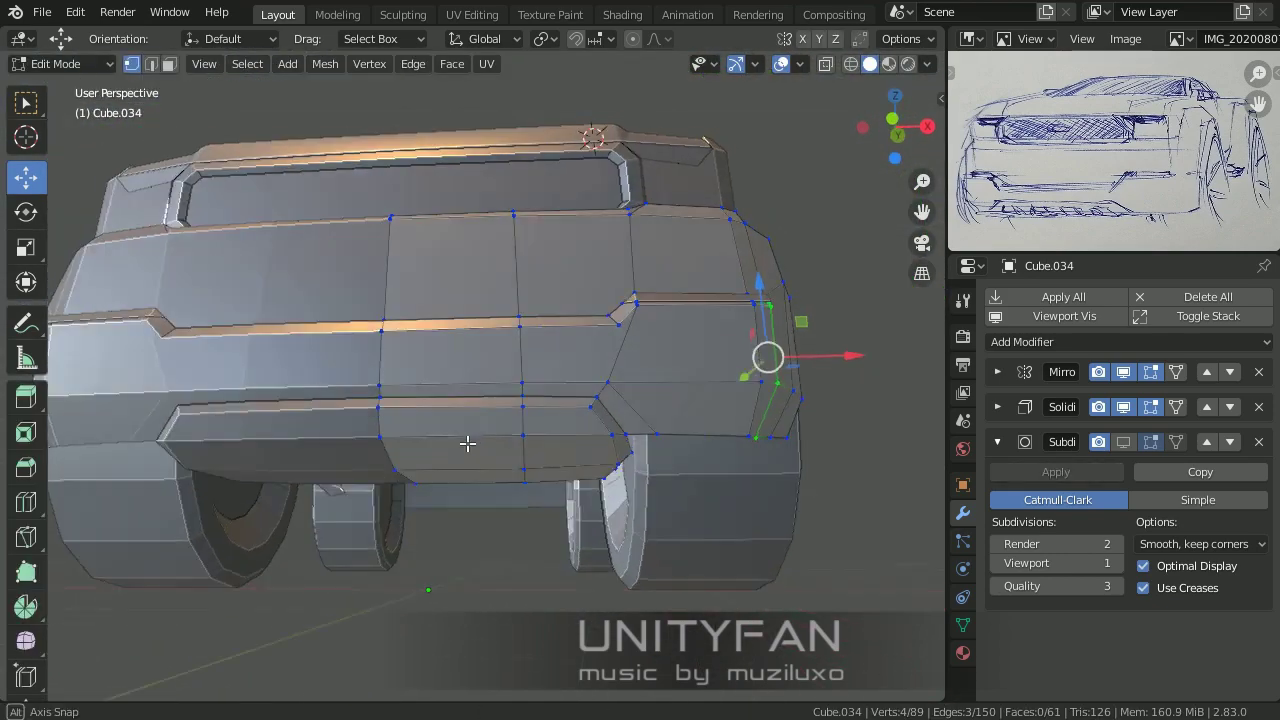
scroll(466, 434, "up", 3)
scroll(609, 455, "up", 2)
mouse_move(462, 498)
middle_mouse_down()
mouse_move(494, 491)
mouse_move(242, 313)
mouse_move(386, 423)
middle_mouse_up()
key("p")
left_click(534, 545)
Step: Knife-cut the separated strip into face columns
key("1")
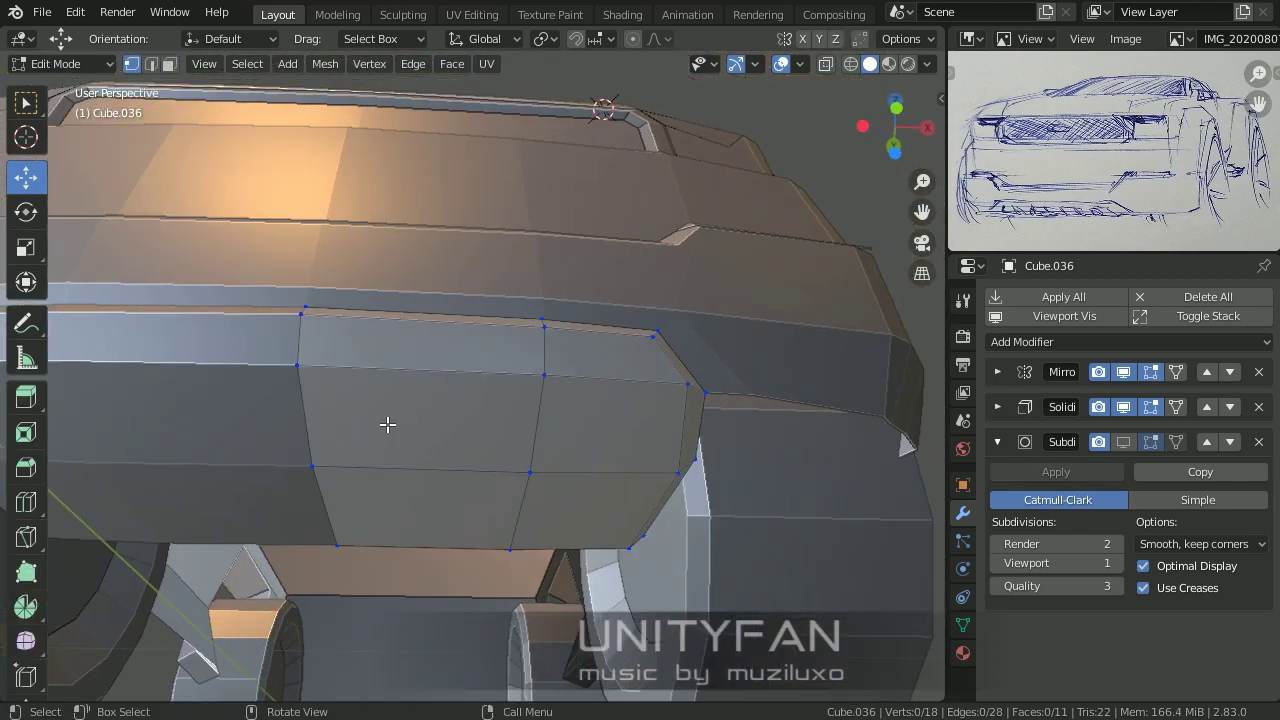
key("k")
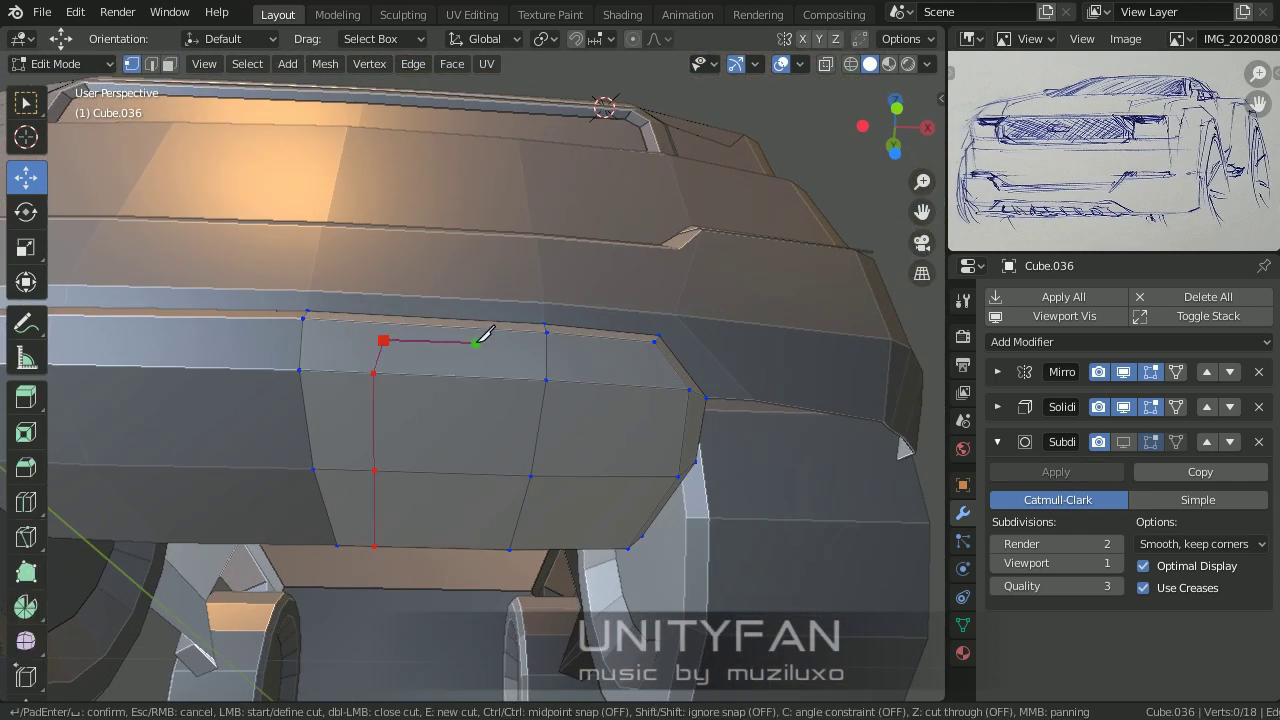
middle_click_drag(526, 494, 436, 486)
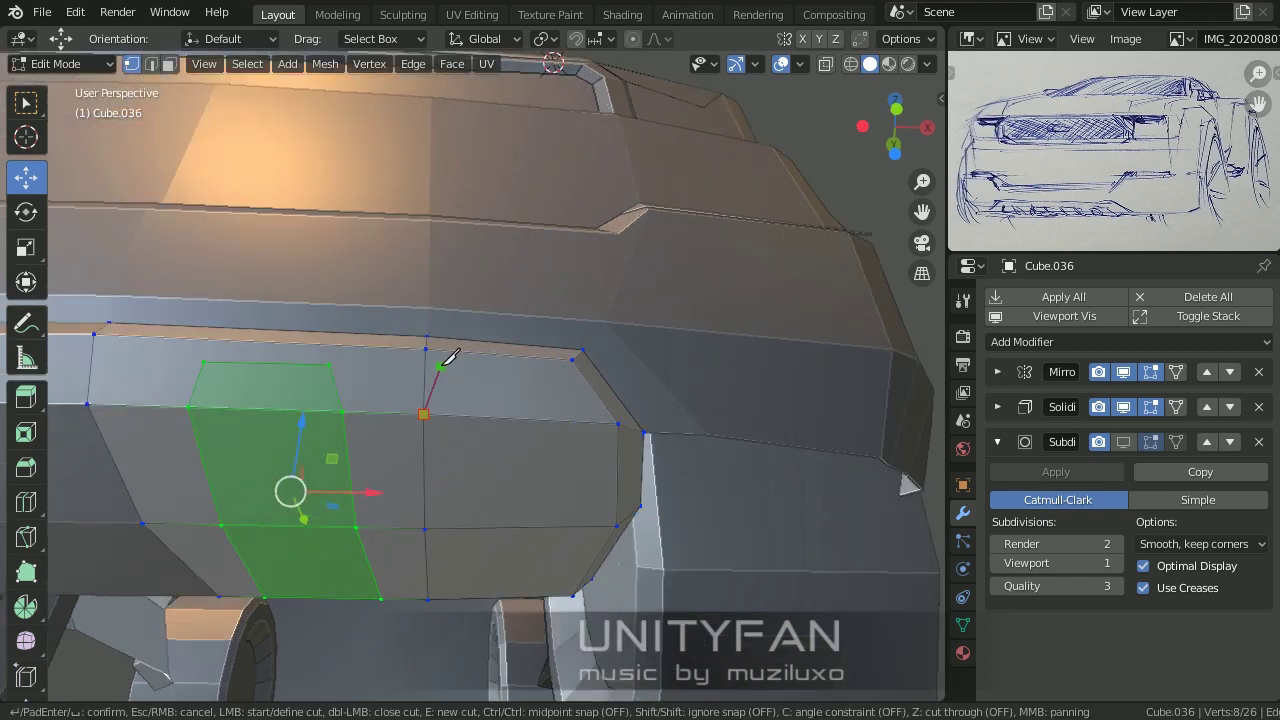
left_click(565, 527)
key("Return")
middle_click_drag(551, 588, 196, 205)
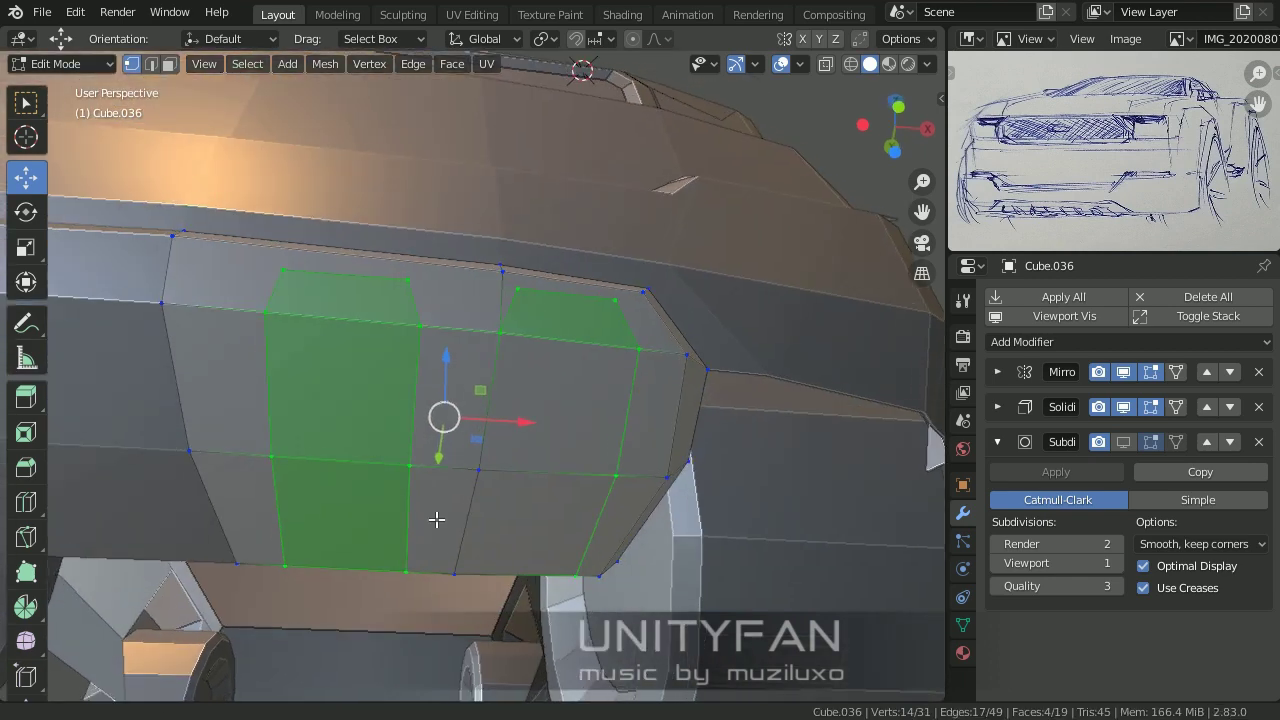
Step: Extrude selected face columns outward into blocky teeth along the lower lip
left_click(300, 455, "shift")
left_click(305, 585, "shift")
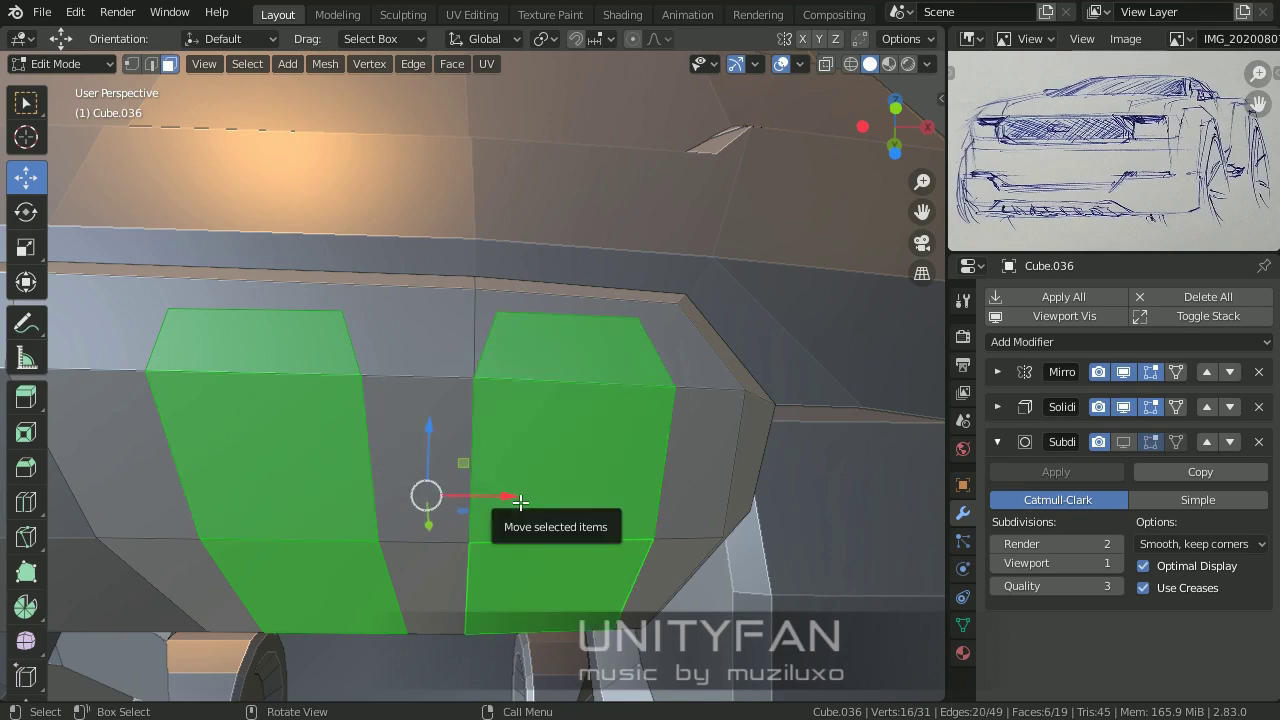
key("e")
left_click(540, 510)
left_click(575, 522)
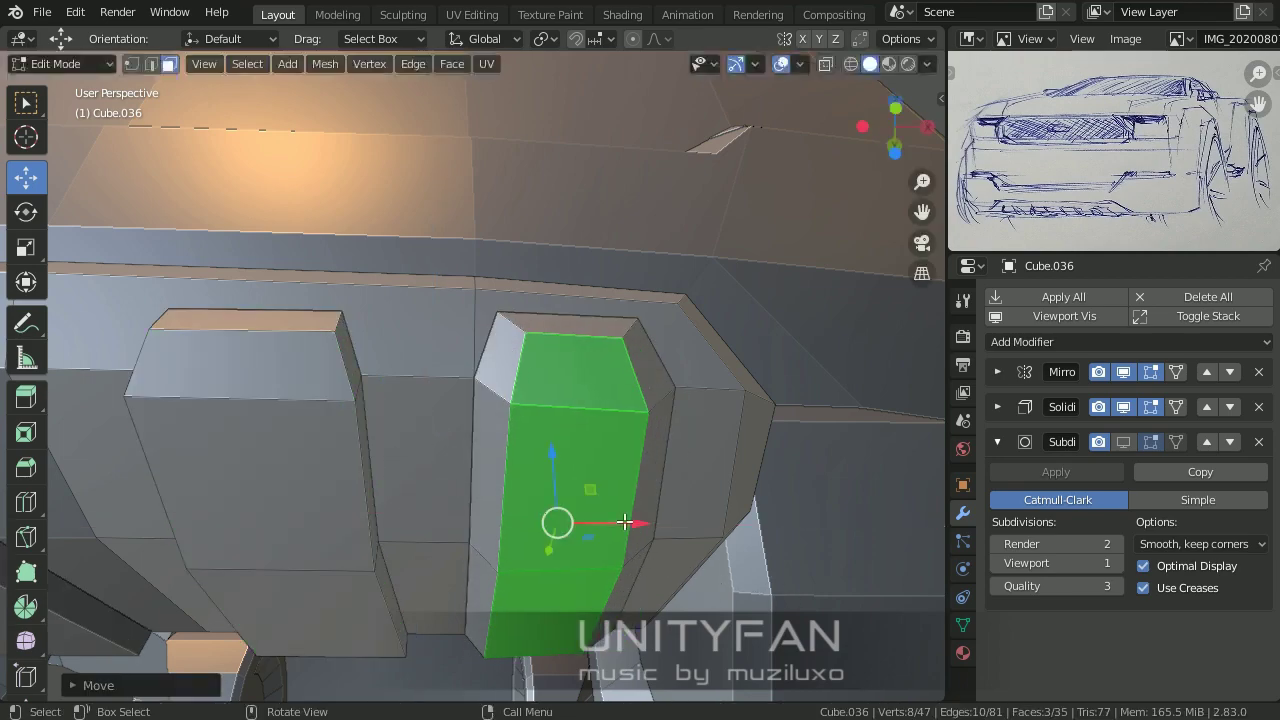
key("ctrl+z")
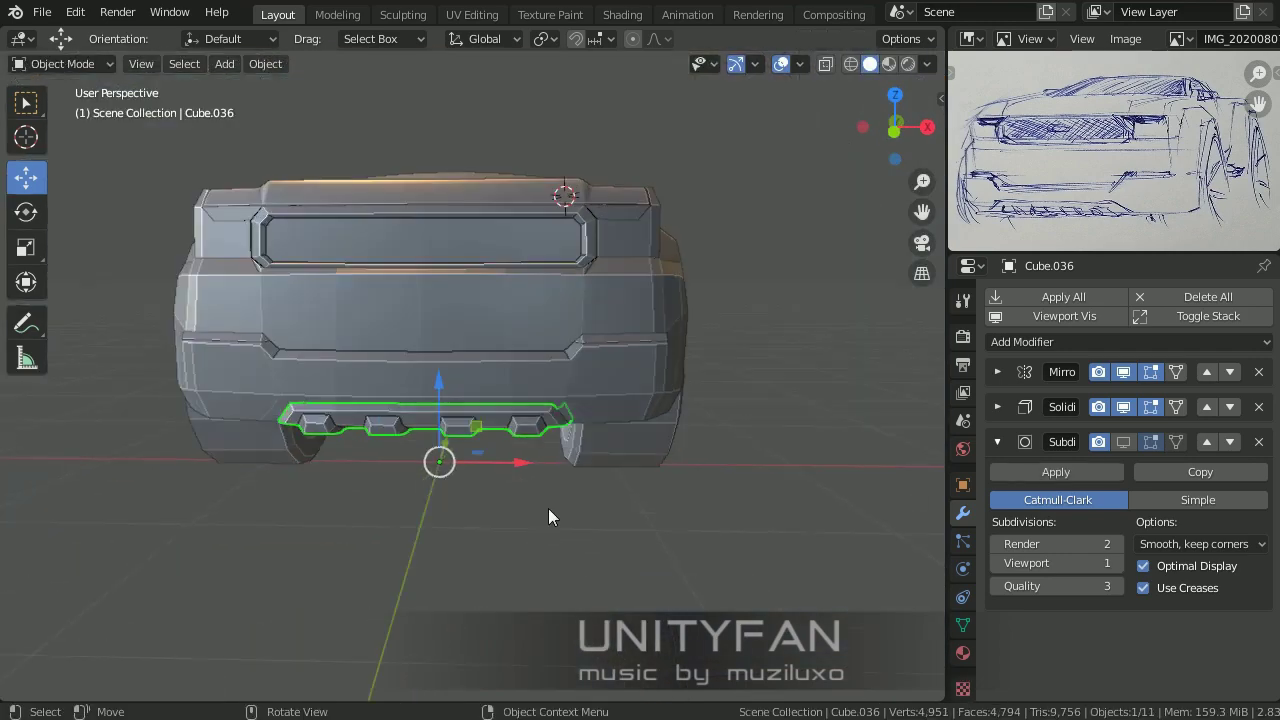
mouse_move(549, 514)
middle_mouse_down()
mouse_move(514, 509)
mouse_move(560, 557)
mouse_move(518, 568)
middle_mouse_up()
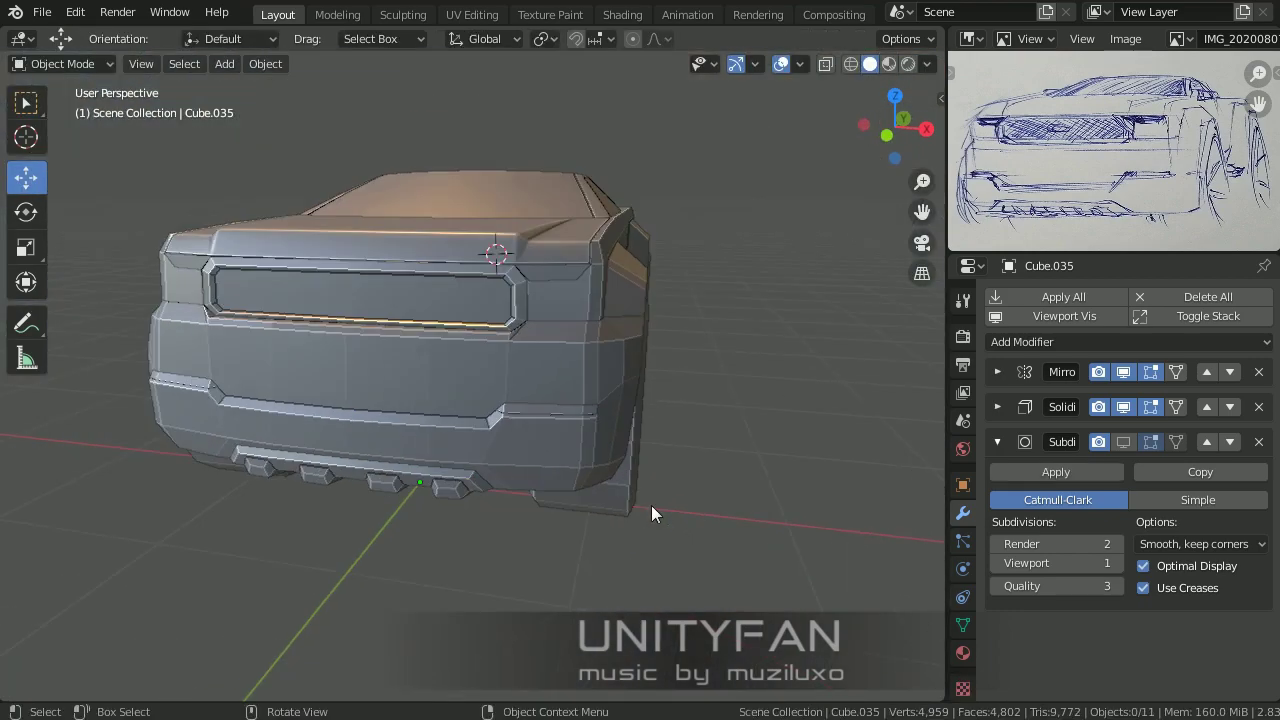
Step: Save the project, then split the grown bumper faces of the front body into their own object
left_click(42, 12)
left_click(63, 140)
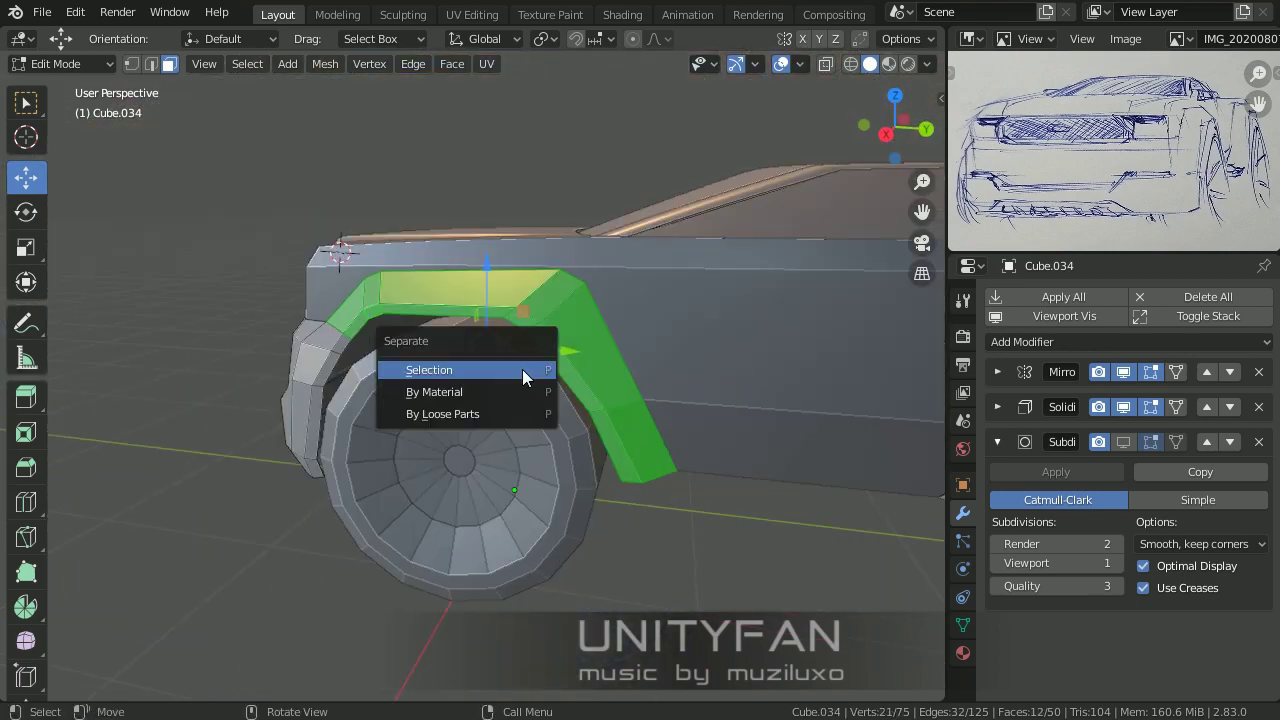
left_click(522, 369)
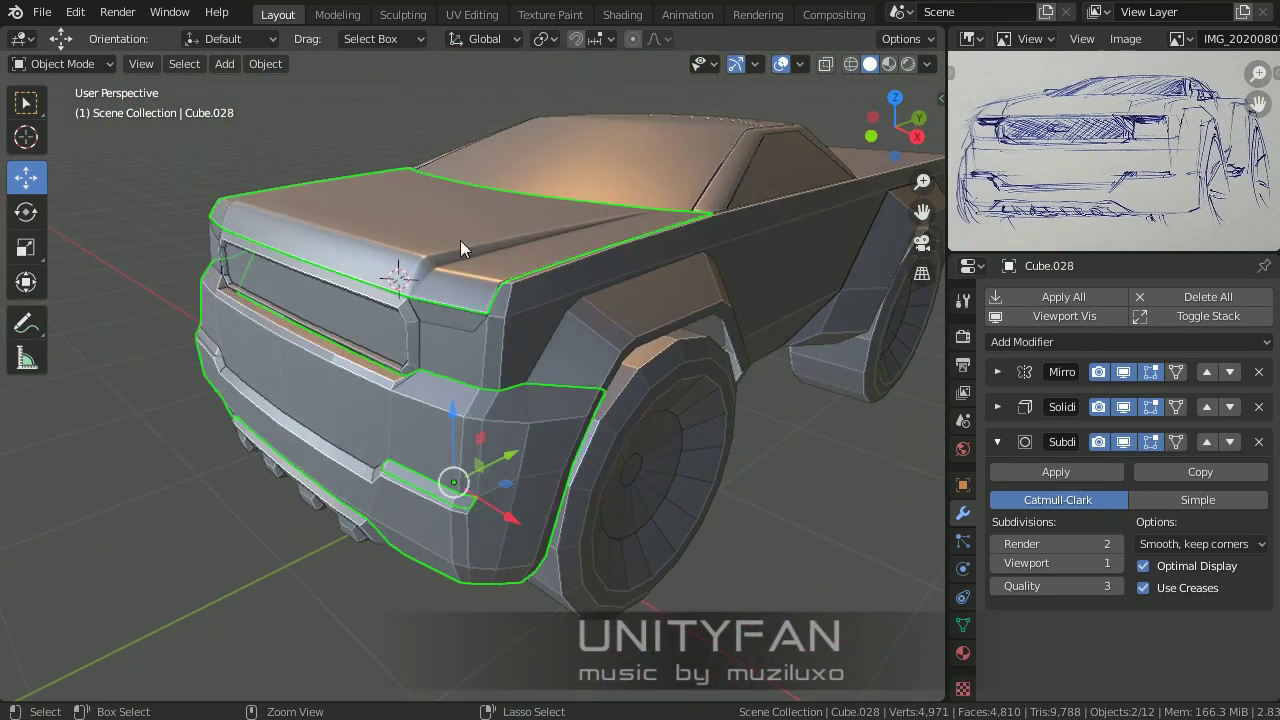
key("Tab")
key("ctrl+KP_Add")
left_click(494, 420)
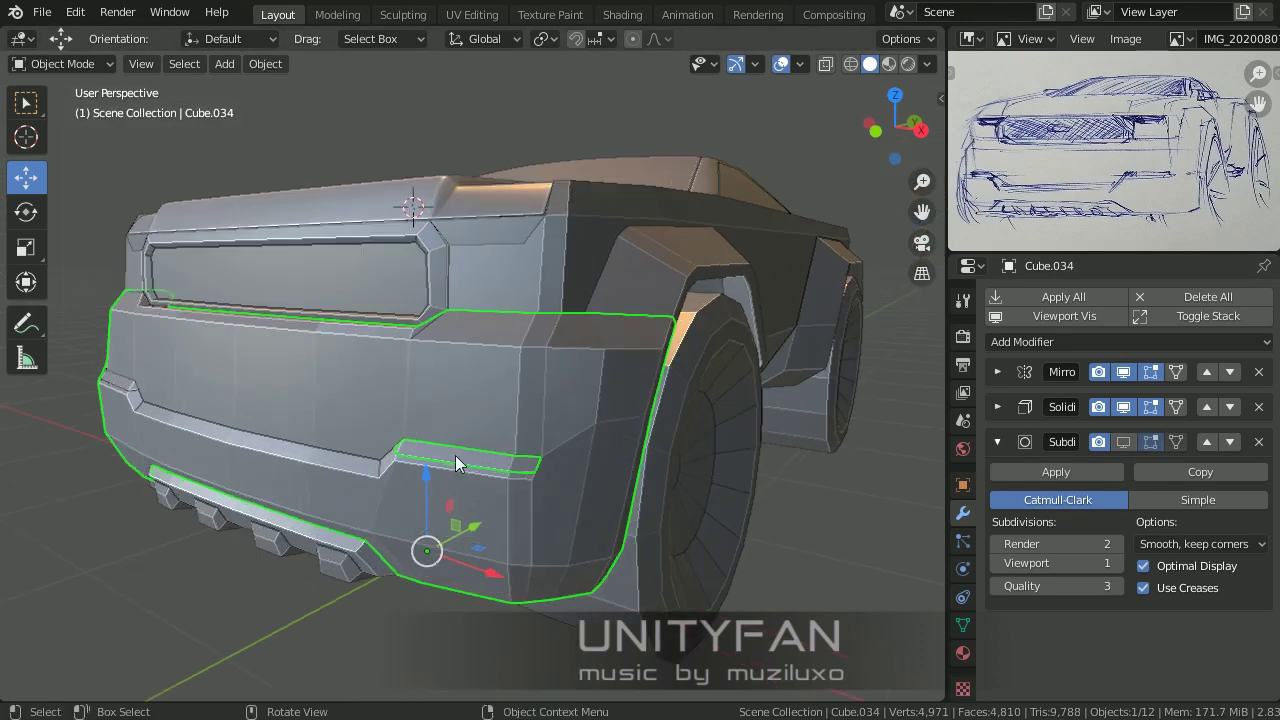
key("Tab")
mouse_move(455, 455)
middle_mouse_down()
mouse_move(486, 386)
mouse_move(440, 390)
mouse_move(429, 374)
middle_mouse_up()
scroll(454, 411, "up", 3)
Step: In face mode, knife-cut the bumper panel and merge two close vertices into one
left_click(131, 63)
middle_click_drag(200, 200, 272, 277)
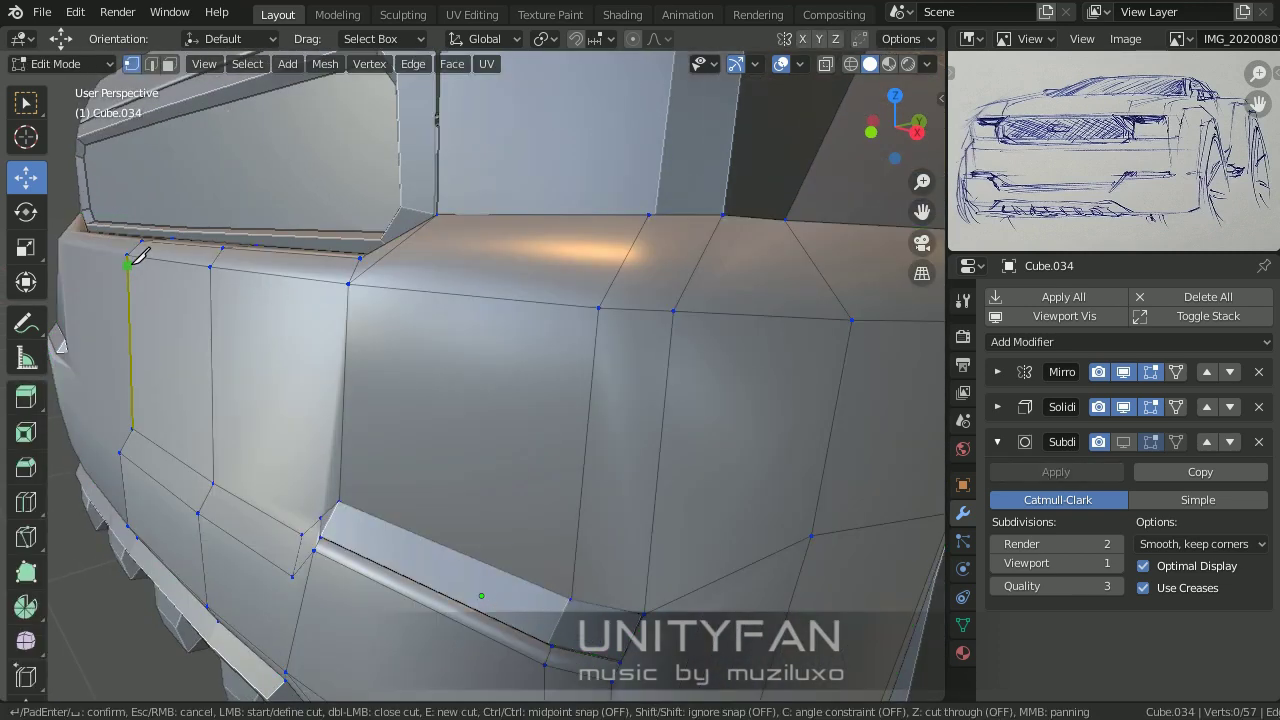
middle_click_drag(645, 320, 503, 330)
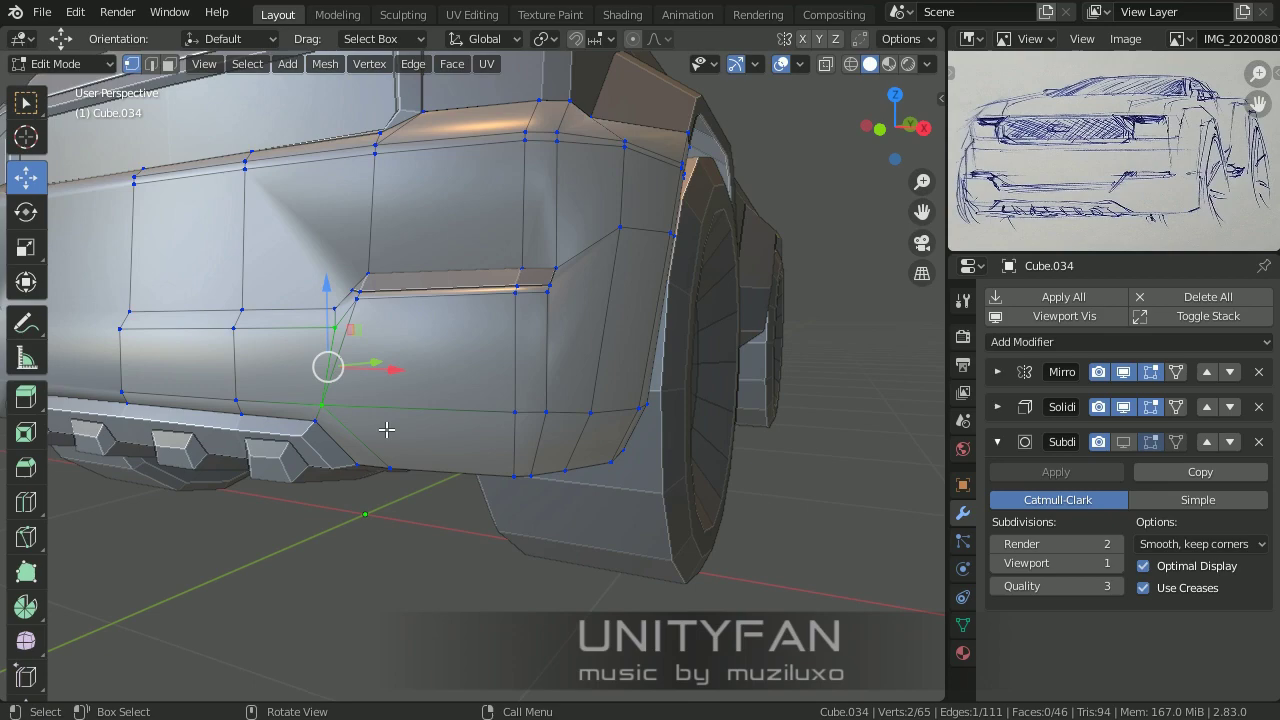
key("3")
left_click(393, 347)
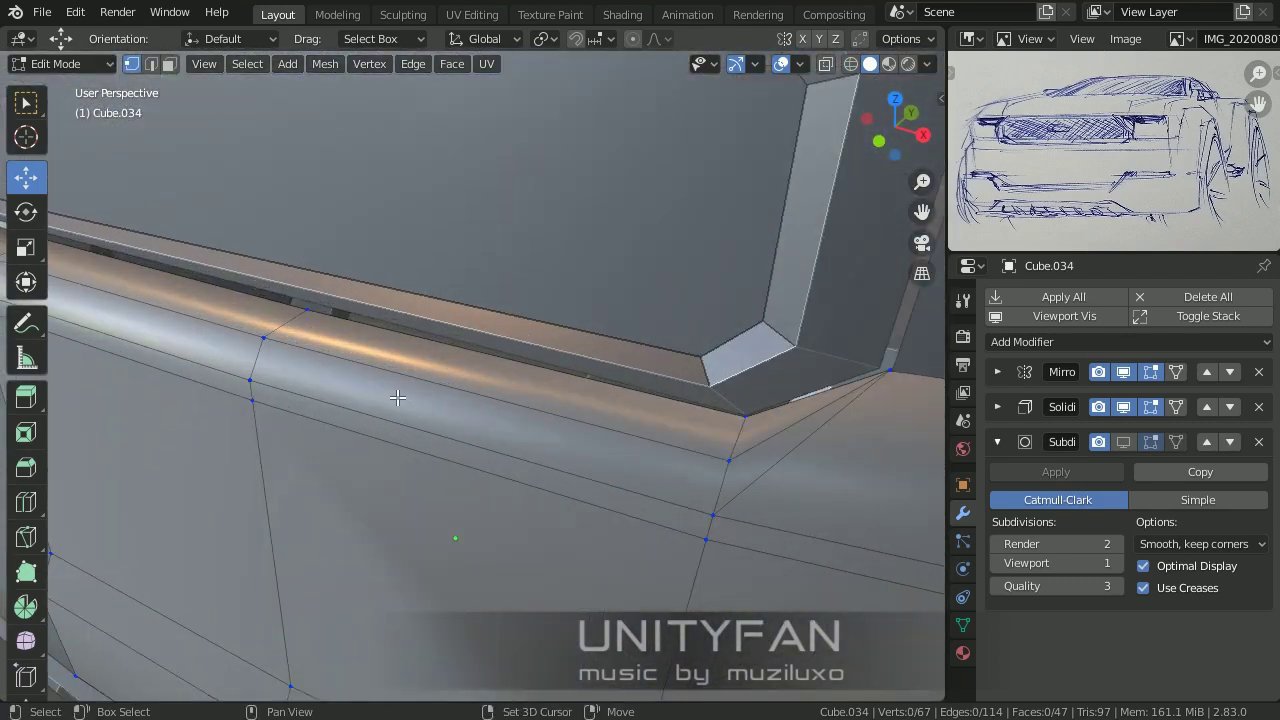
key("k")
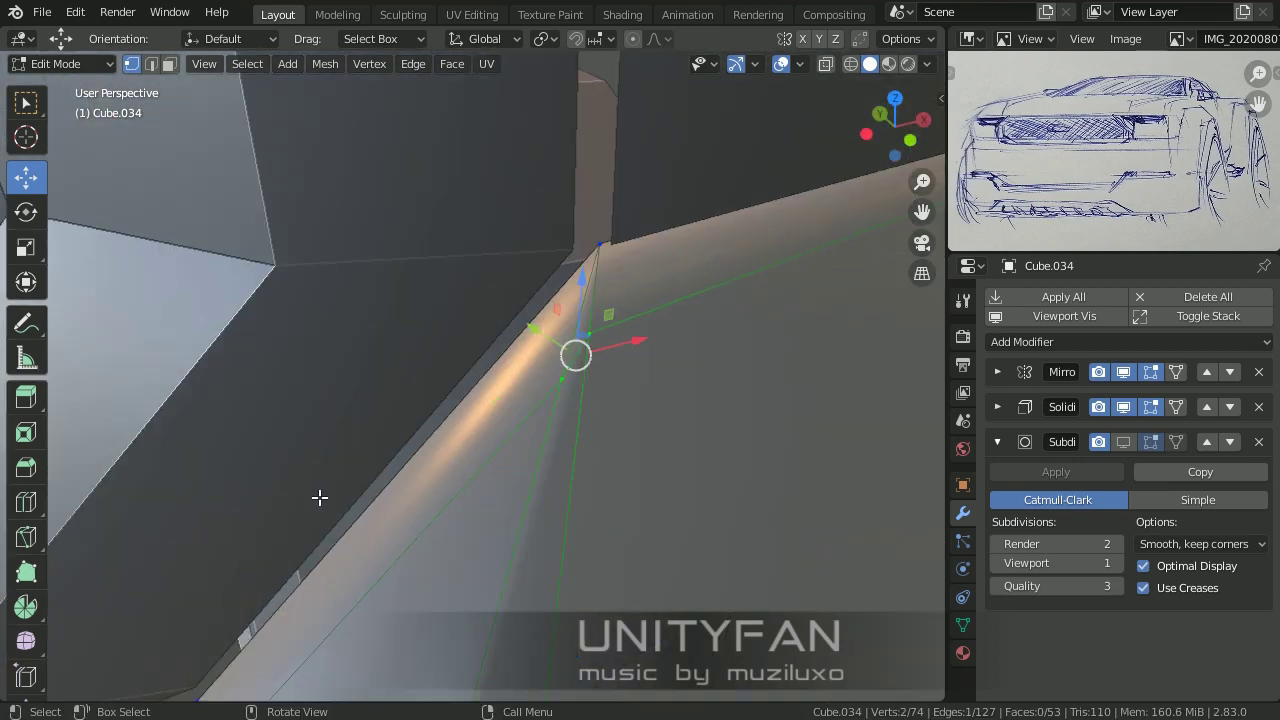
left_click(314, 492)
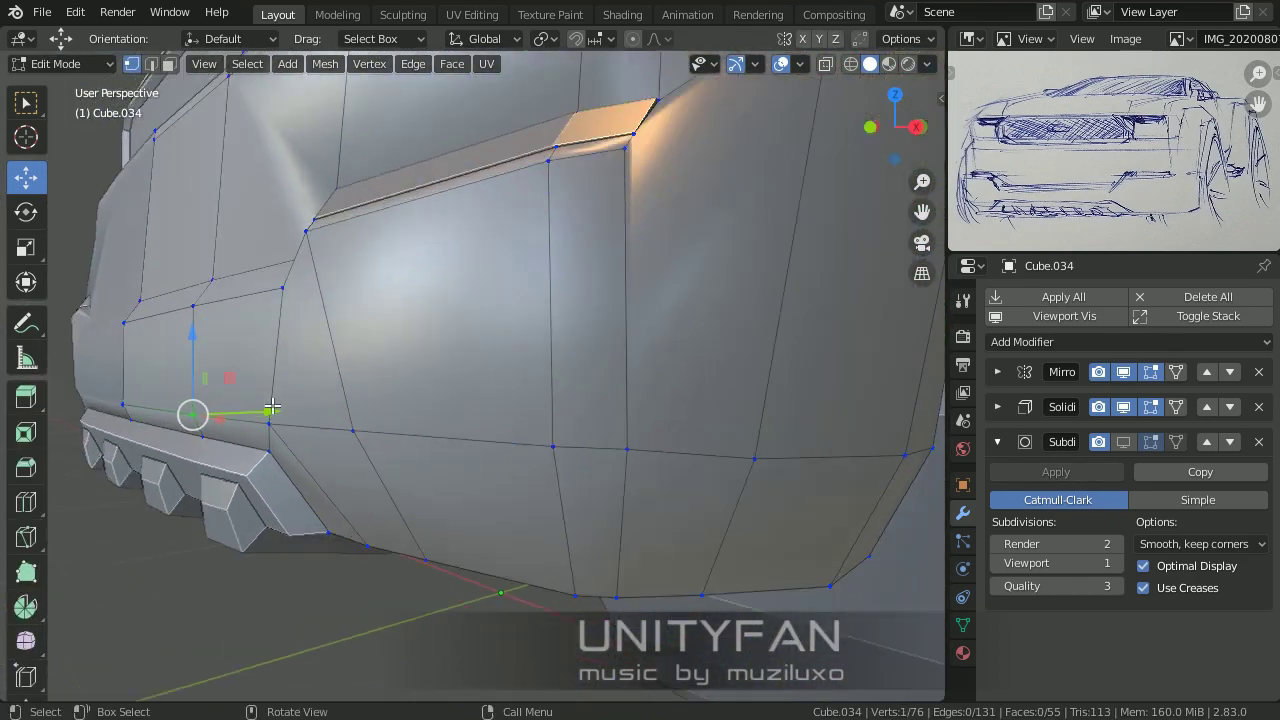
Step: Add edge loops around the bumper and a knife cut below the slot
key("k")
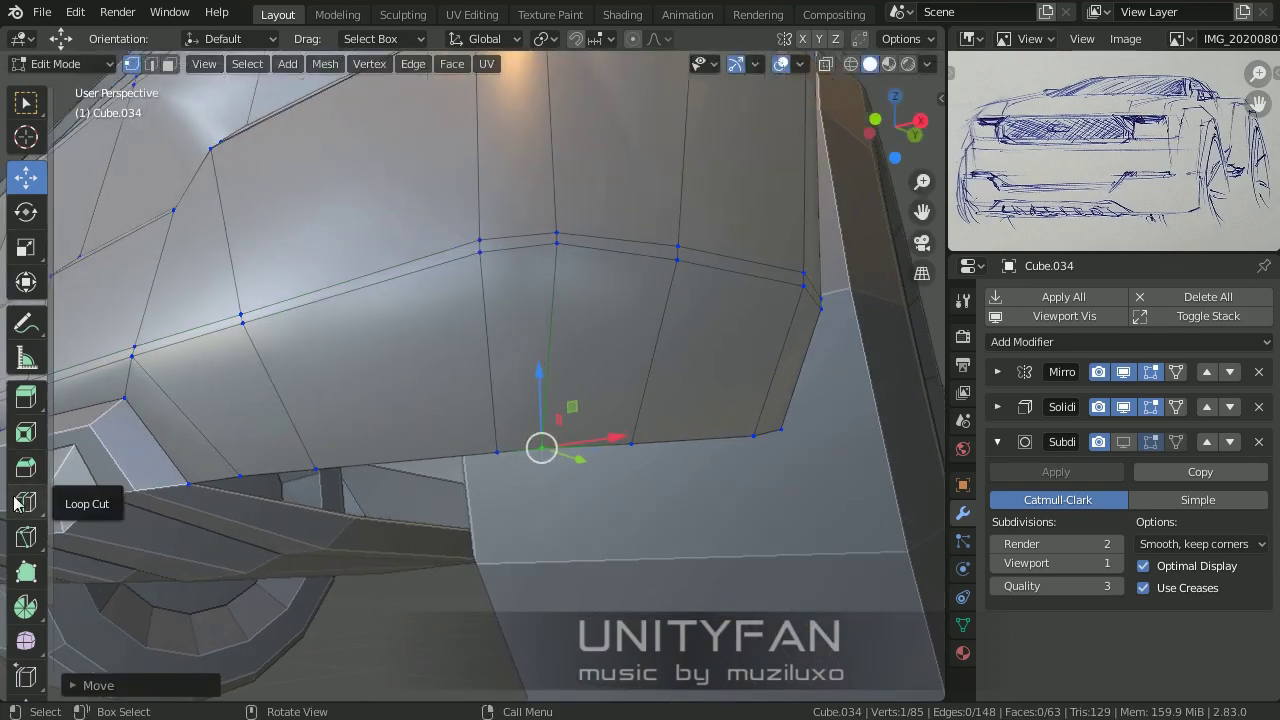
left_click(14, 503)
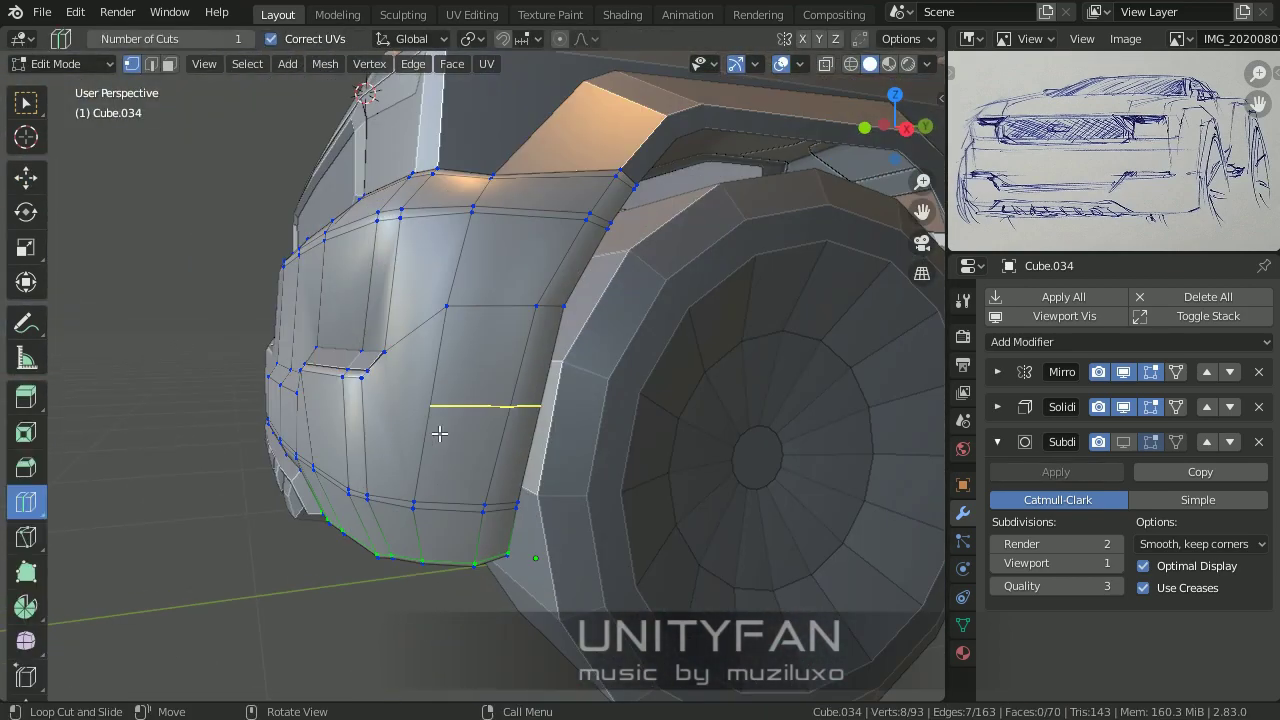
key("k")
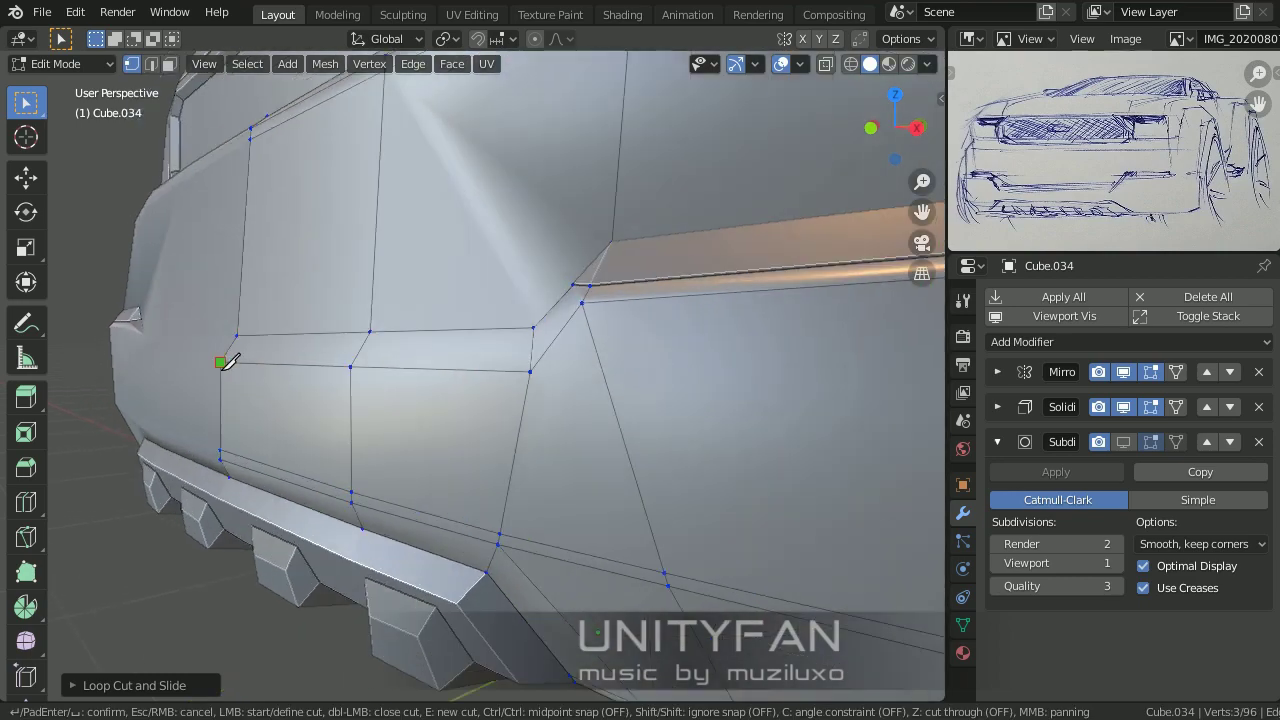
middle_click_drag(367, 392, 380, 374)
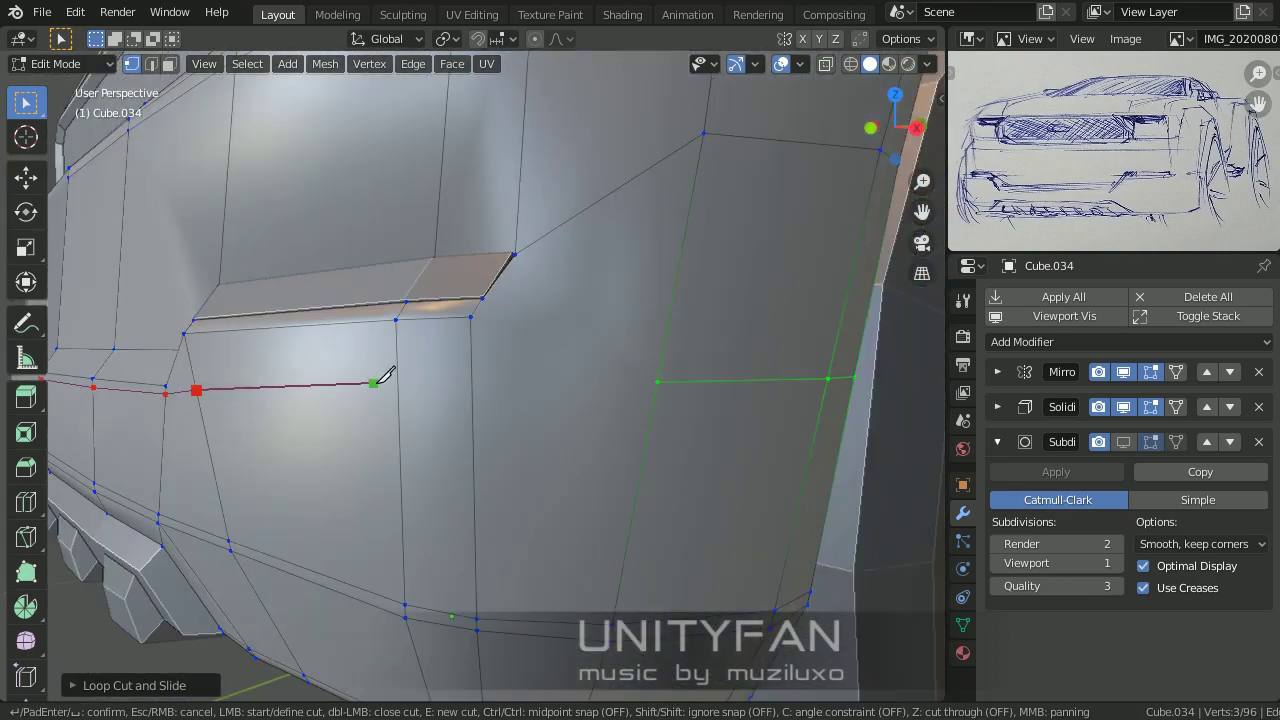
key("Return")
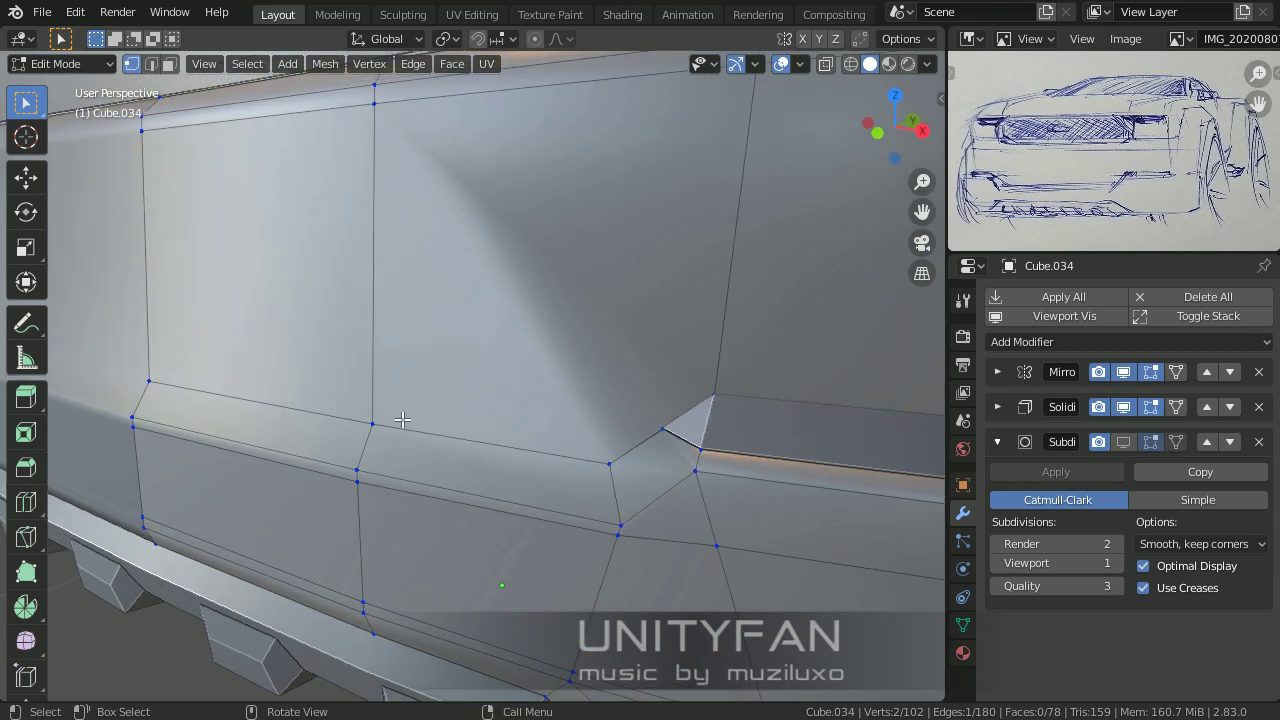
Step: Knife-cut along the slot edge, anchoring the cut at the corner vertex
key("k")
left_click(82, 378)
left_click(334, 429)
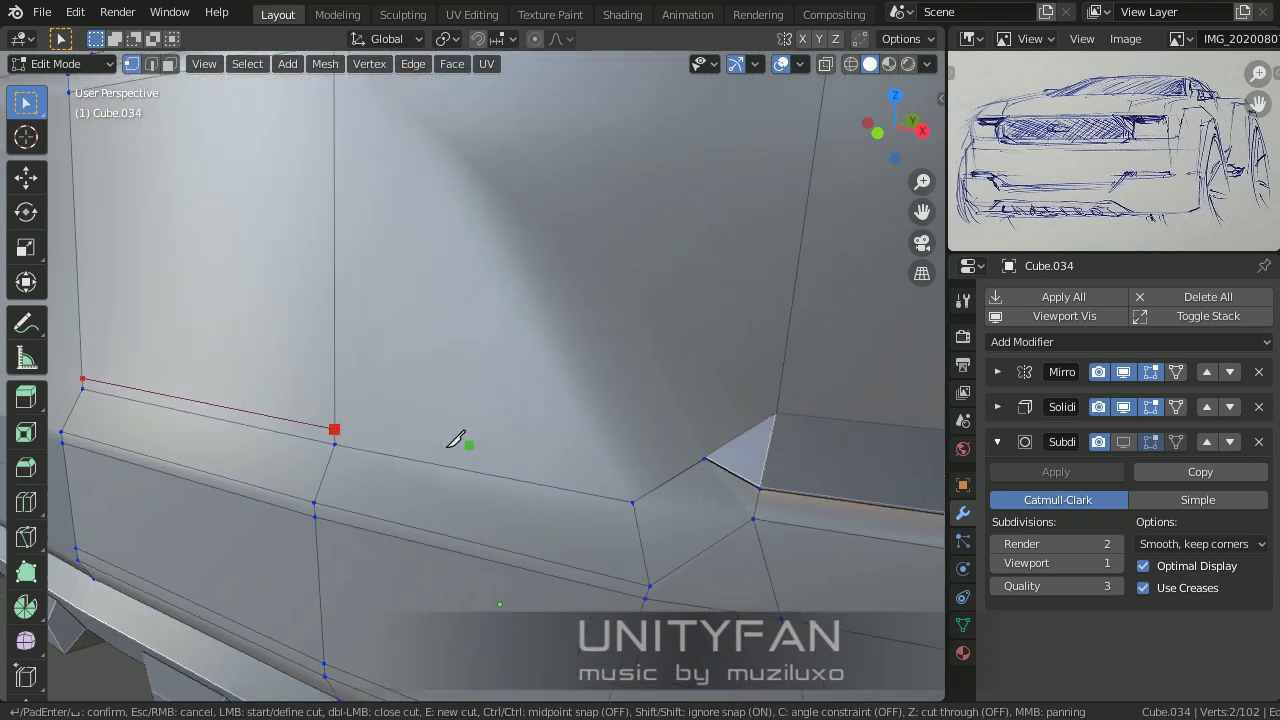
middle_click_drag(624, 402, 547, 400)
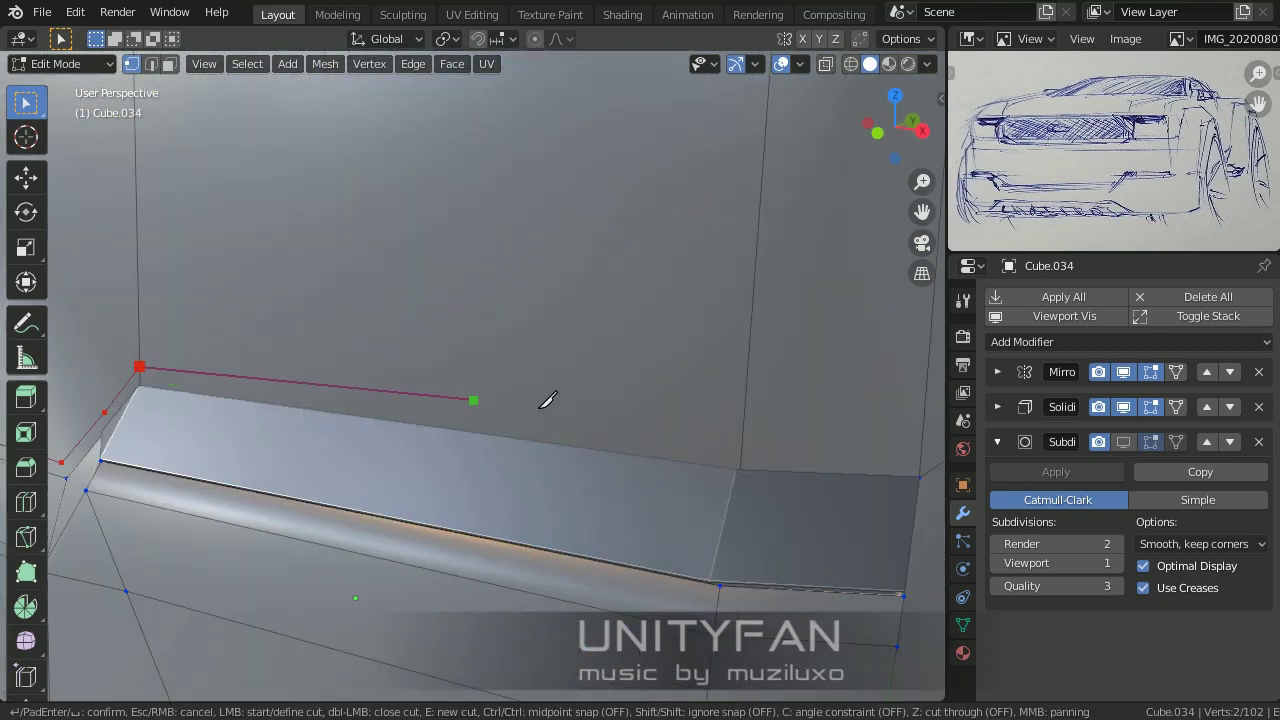
left_click(739, 469)
middle_click_drag(471, 414, 505, 405)
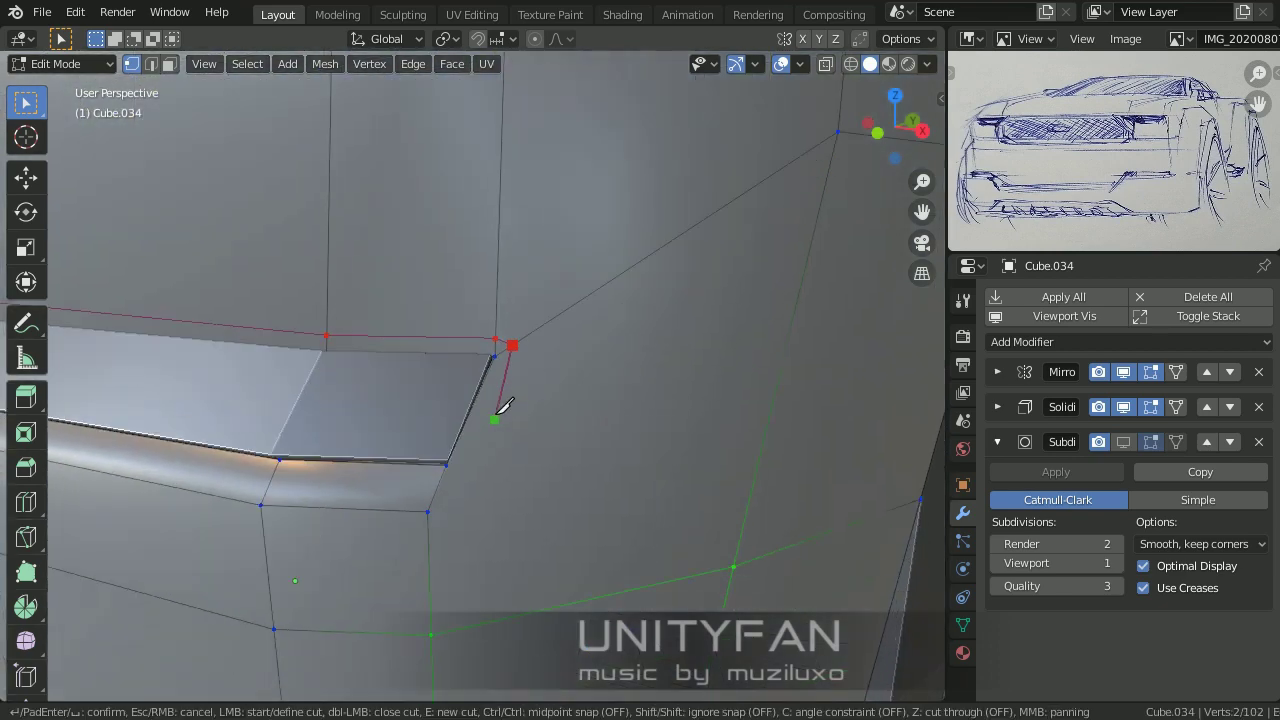
left_click(519, 556)
key("Return")
Step: Start further knife cuts on the bumper beside the slot
mouse_move(519, 556)
middle_mouse_down()
mouse_move(523, 606)
mouse_move(445, 418)
middle_mouse_up()
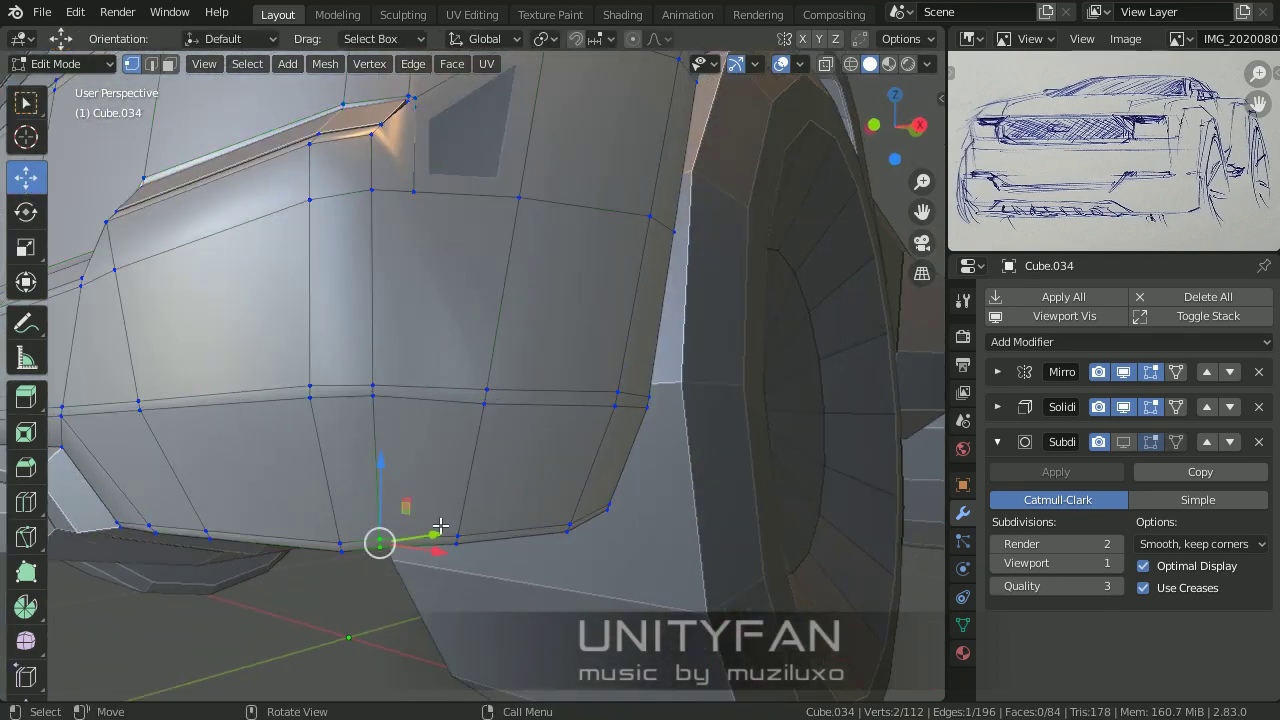
middle_click_drag(363, 648, 381, 547)
key("k")
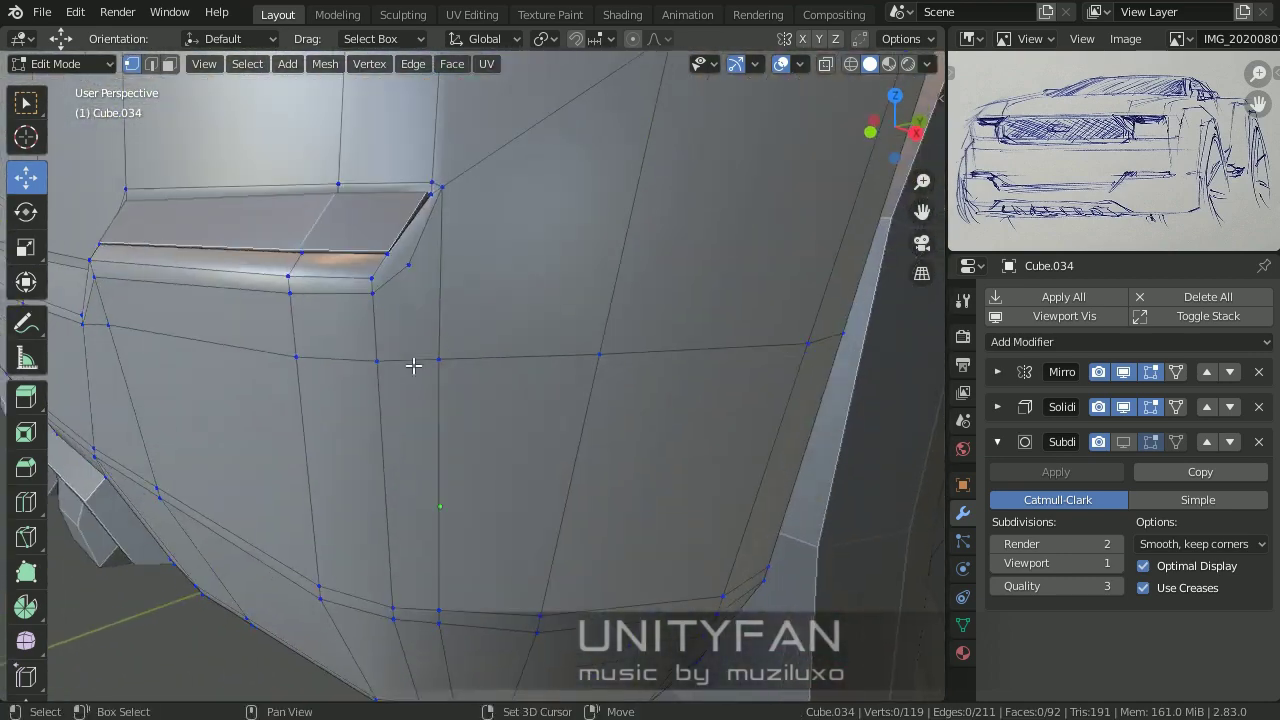
key("k")
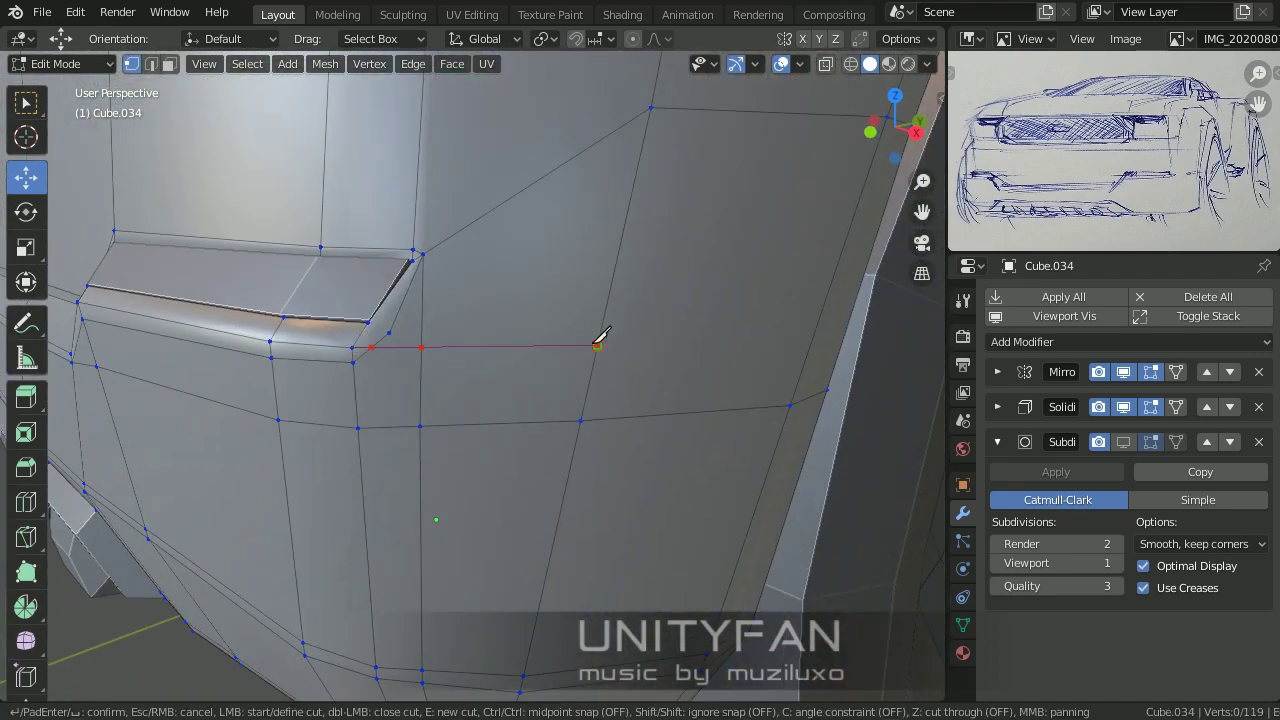
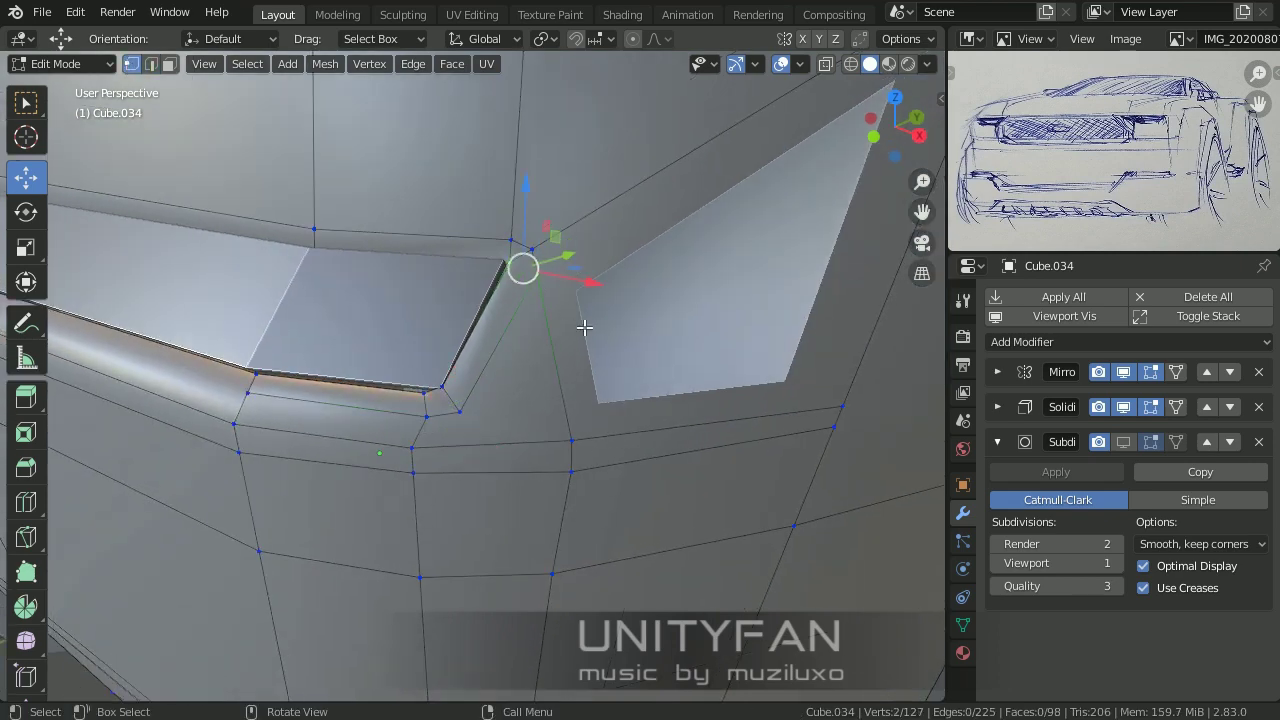
Step: Connect vertices around the recessed corner panel with two new edges
middle_click_drag(584, 327, 448, 304)
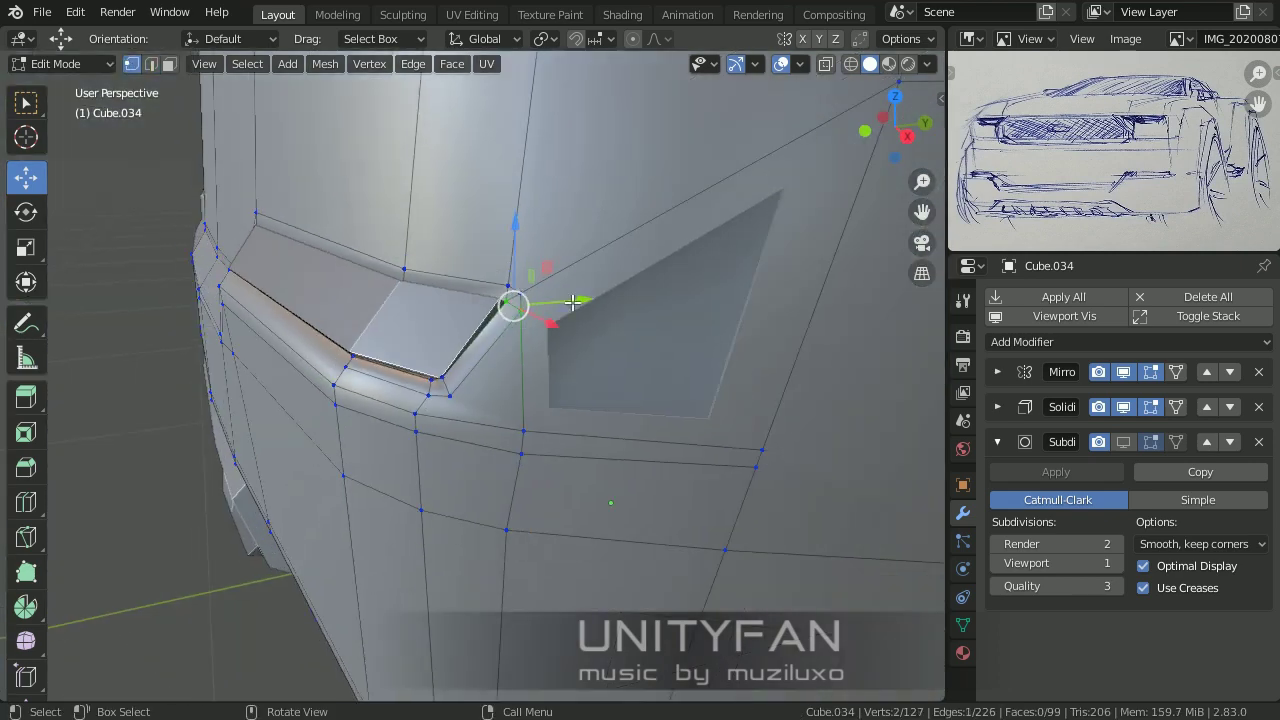
key("j")
middle_click_drag(683, 435, 495, 413)
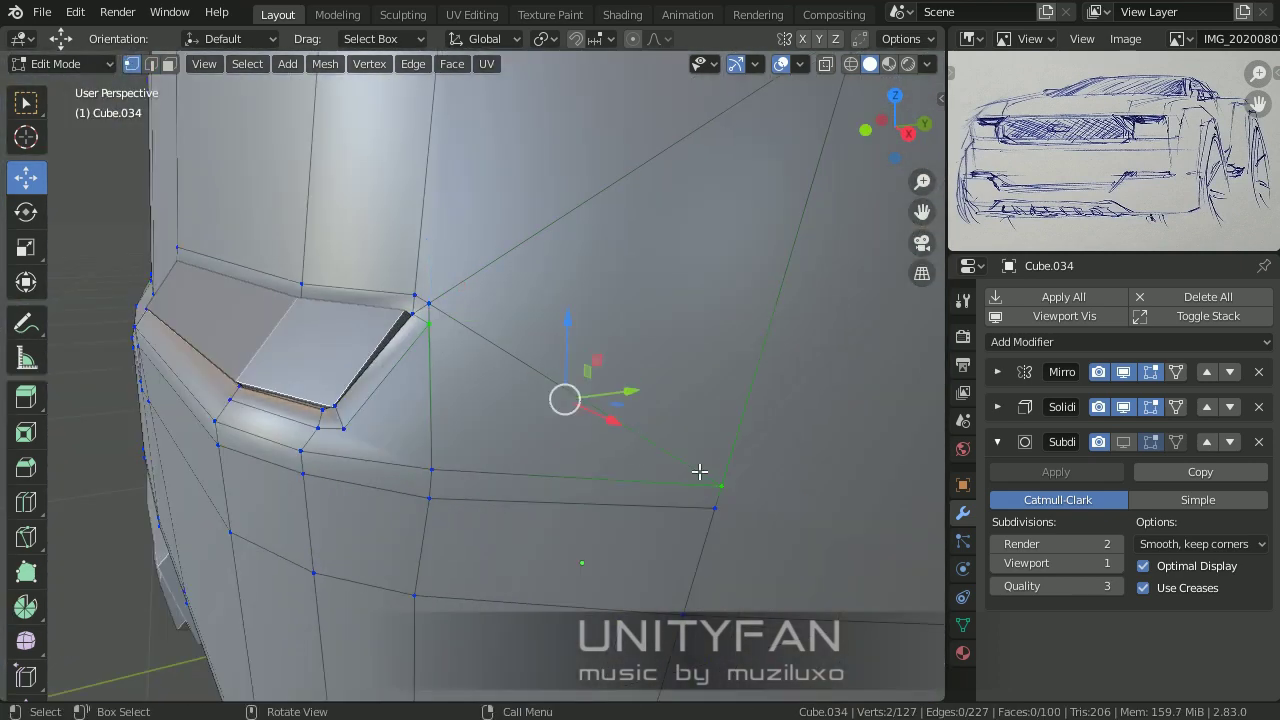
key("j")
mouse_move(699, 471)
middle_mouse_down()
mouse_move(558, 475)
mouse_move(430, 380)
middle_mouse_up()
Step: Raise the triangular face beside the recess along the Z axis
left_click(170, 64)
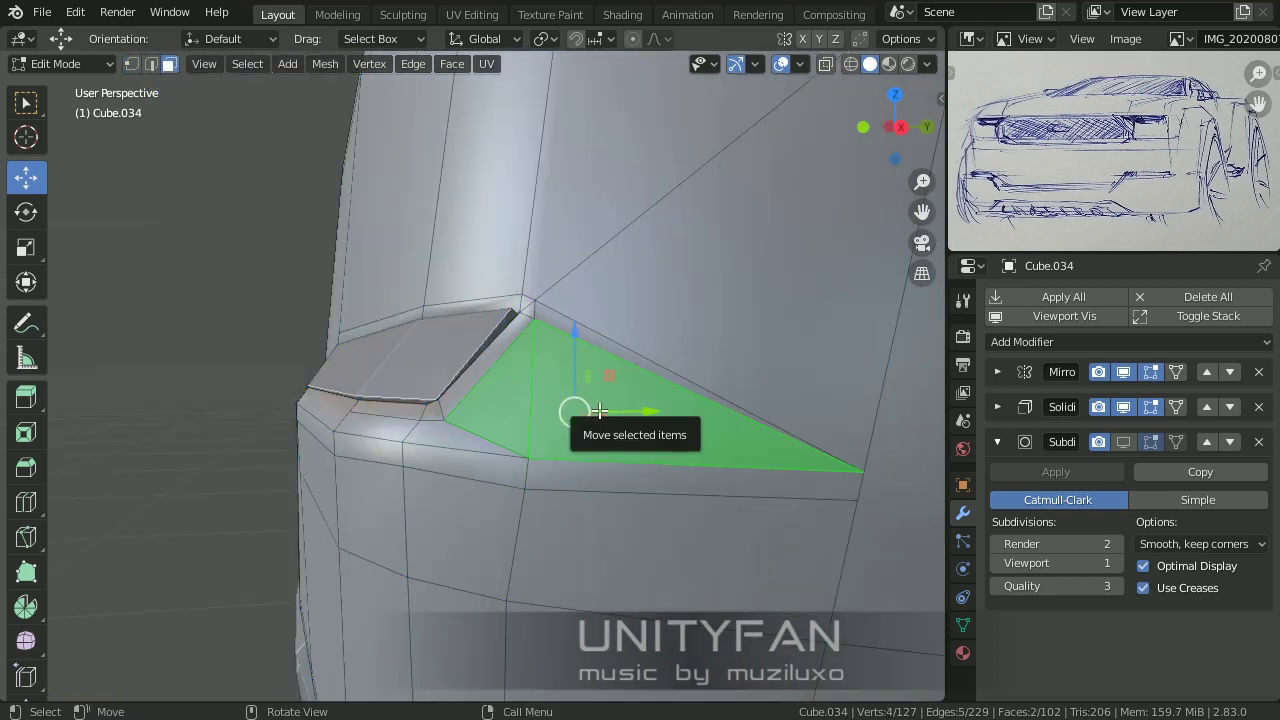
key("1")
left_click(516, 356)
key("g")
key("z")
mouse_move(541, 527)
middle_mouse_down()
mouse_move(512, 340)
mouse_move(480, 405)
mouse_move(577, 560)
mouse_move(434, 429)
mouse_move(503, 356)
mouse_move(490, 370)
mouse_move(511, 383)
mouse_move(463, 471)
mouse_move(470, 508)
mouse_move(425, 574)
mouse_move(441, 426)
middle_mouse_up()
left_click(490, 370)
Step: Slide a rear side-panel face along the truck's length in side view
key("Tab")
key("Tab")
left_click(441, 426)
key("KP_3")
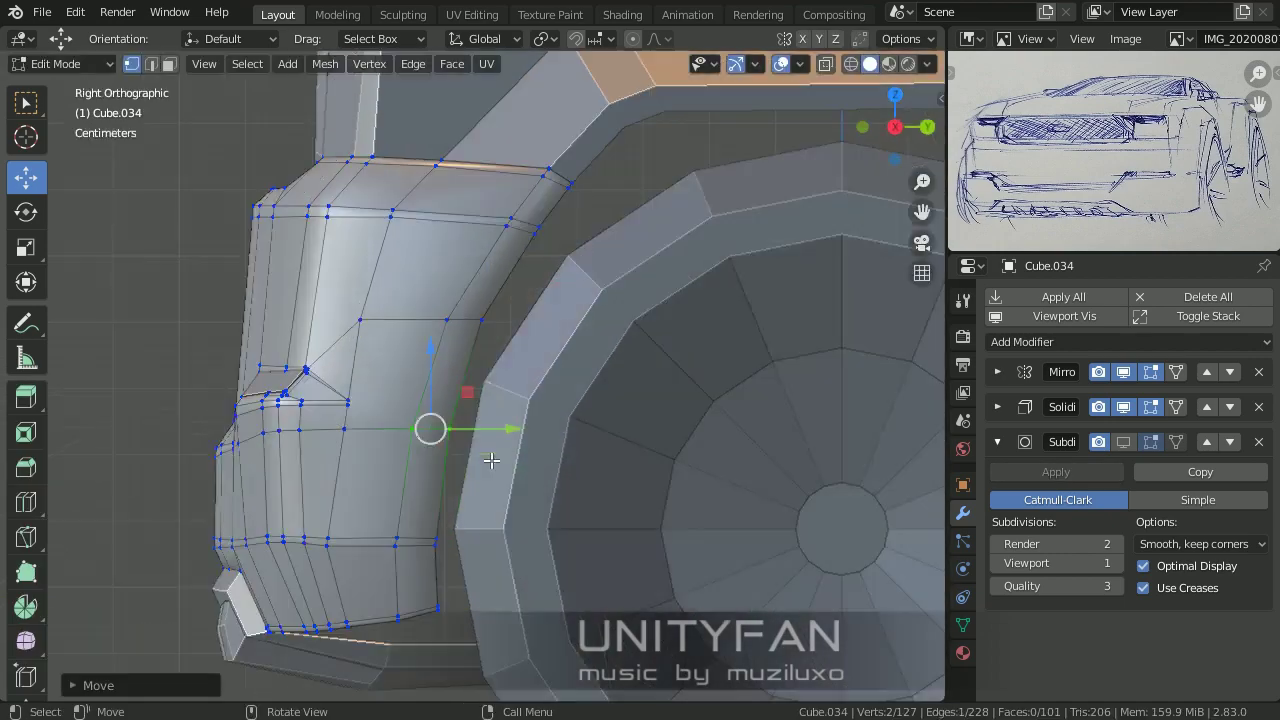
scroll(491, 457, "up", 2)
left_click_drag(490, 455, 503, 484)
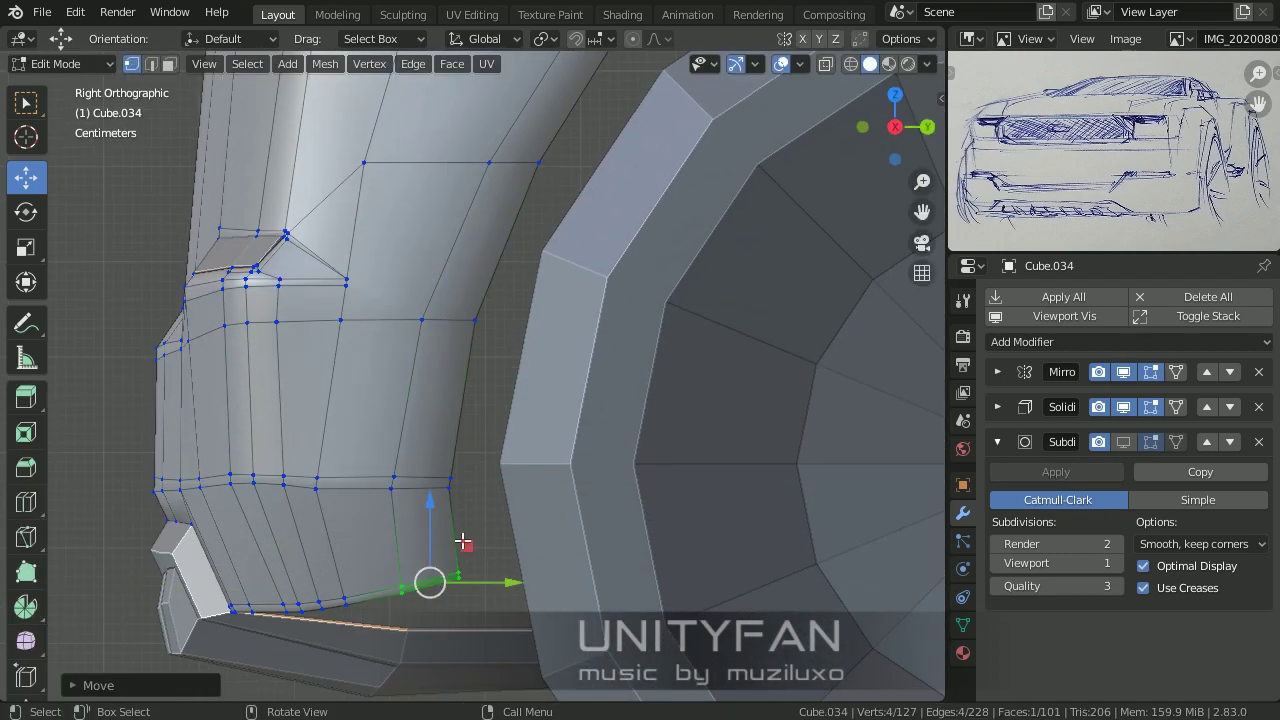
mouse_move(462, 540)
middle_mouse_down()
mouse_move(477, 491)
mouse_move(460, 480)
mouse_move(503, 500)
mouse_move(657, 434)
mouse_move(588, 500)
middle_mouse_up()
key("Tab")
key("Tab")
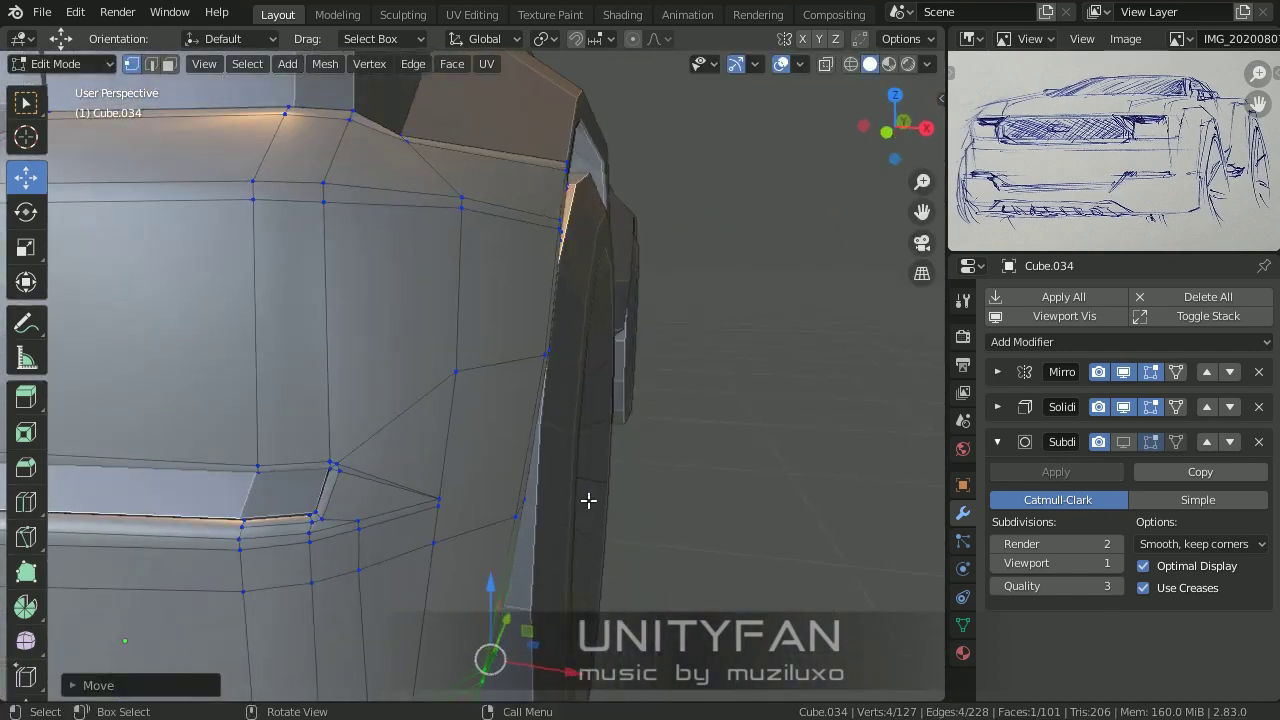
Step: Knife-cut extra edges along the wheel arch, bringing the panel to 111 faces
middle_click_drag(614, 376, 480, 429)
middle_click_drag(564, 361, 583, 434, "shift")
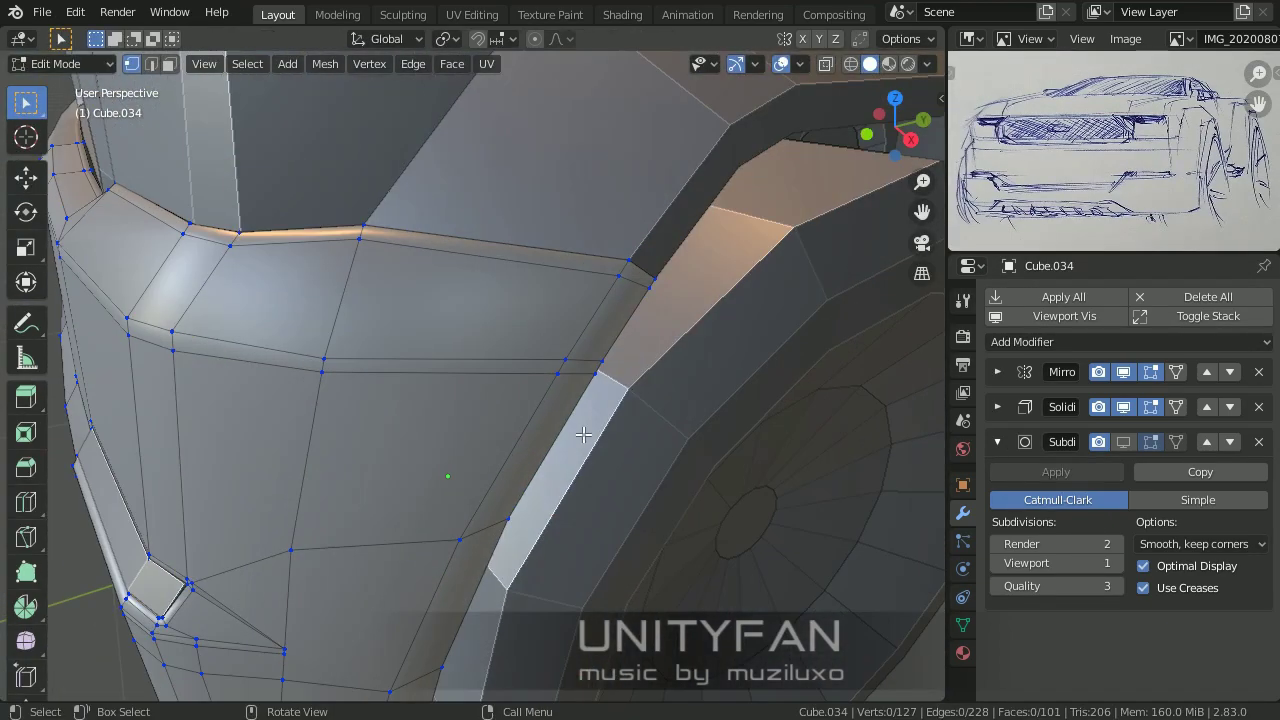
middle_click_drag(549, 354, 519, 330)
mouse_move(447, 503)
middle_mouse_down()
mouse_move(517, 508)
mouse_move(403, 457)
mouse_move(521, 398)
middle_mouse_up()
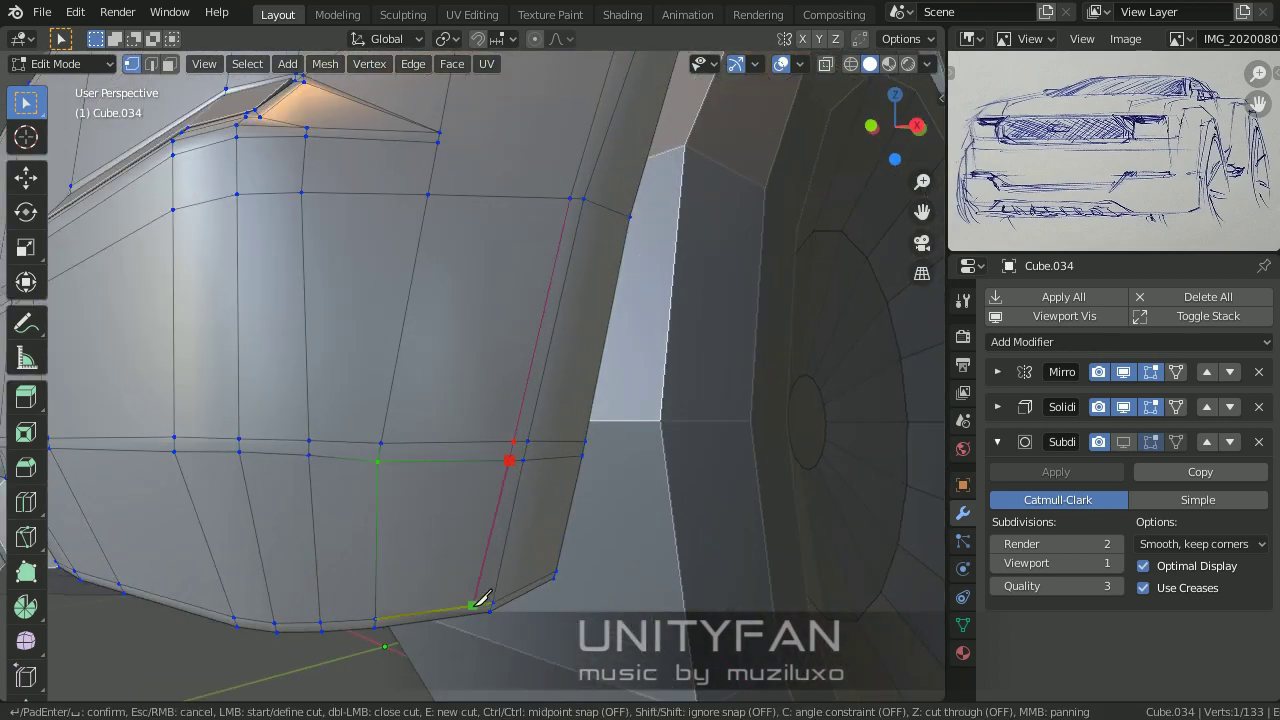
key("Return")
mouse_move(481, 598)
middle_mouse_down()
mouse_move(466, 431)
mouse_move(500, 514)
mouse_move(513, 375)
mouse_move(88, 425)
middle_mouse_up()
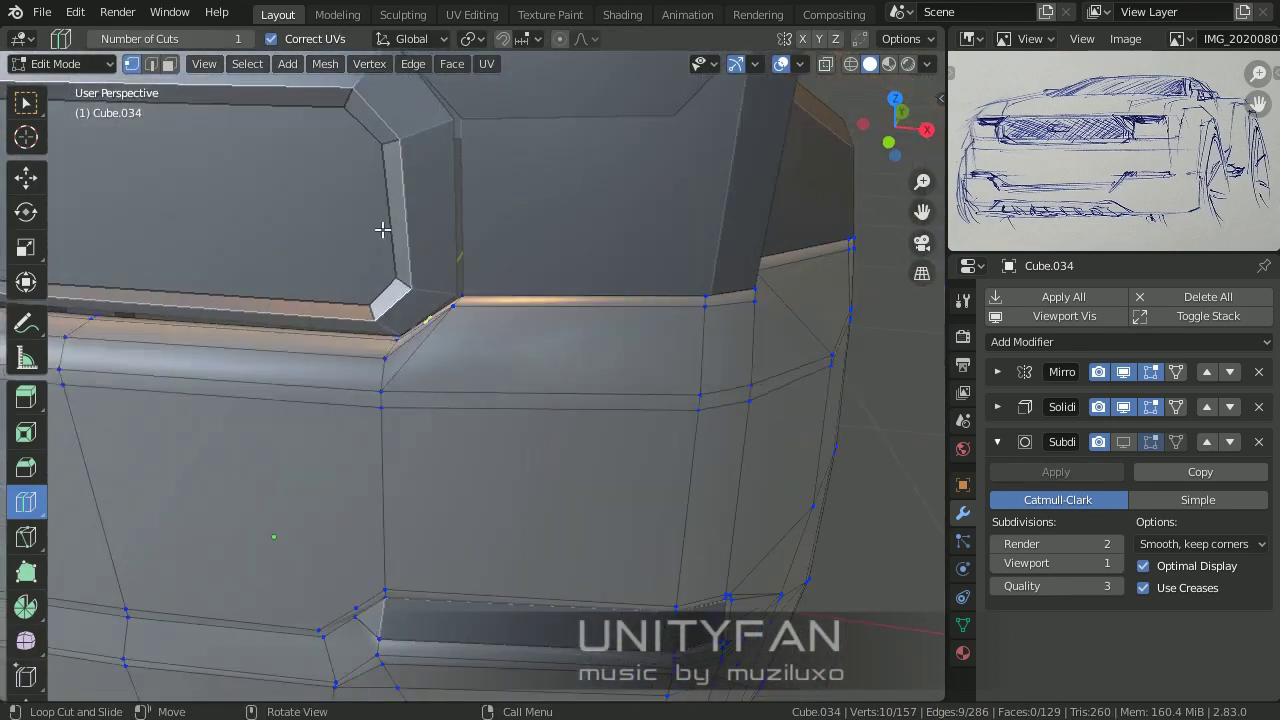
Step: Knife-cut a new edge along the side rail at the rear corner
key("w")
middle_click_drag(382, 230, 469, 334)
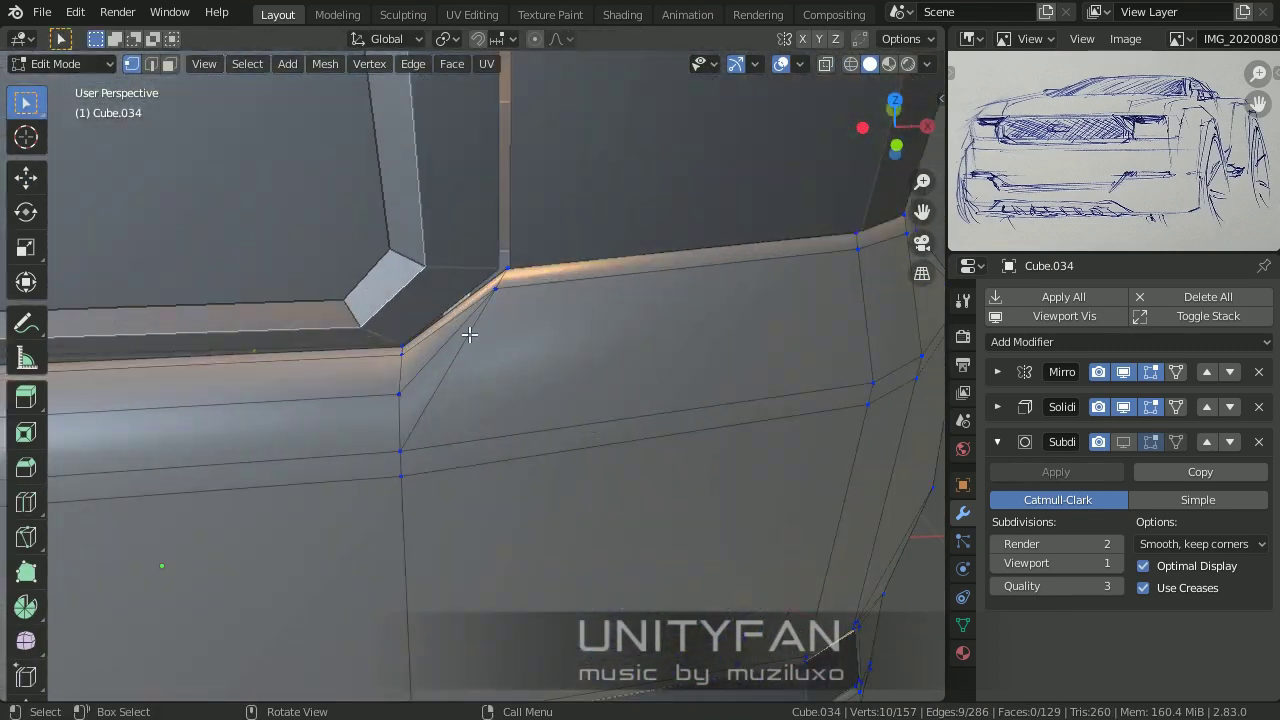
key("3")
left_click(491, 366)
mouse_move(507, 381)
middle_mouse_down()
mouse_move(677, 391)
mouse_move(634, 397)
mouse_move(227, 323)
middle_mouse_up()
key("alt+a")
key("1")
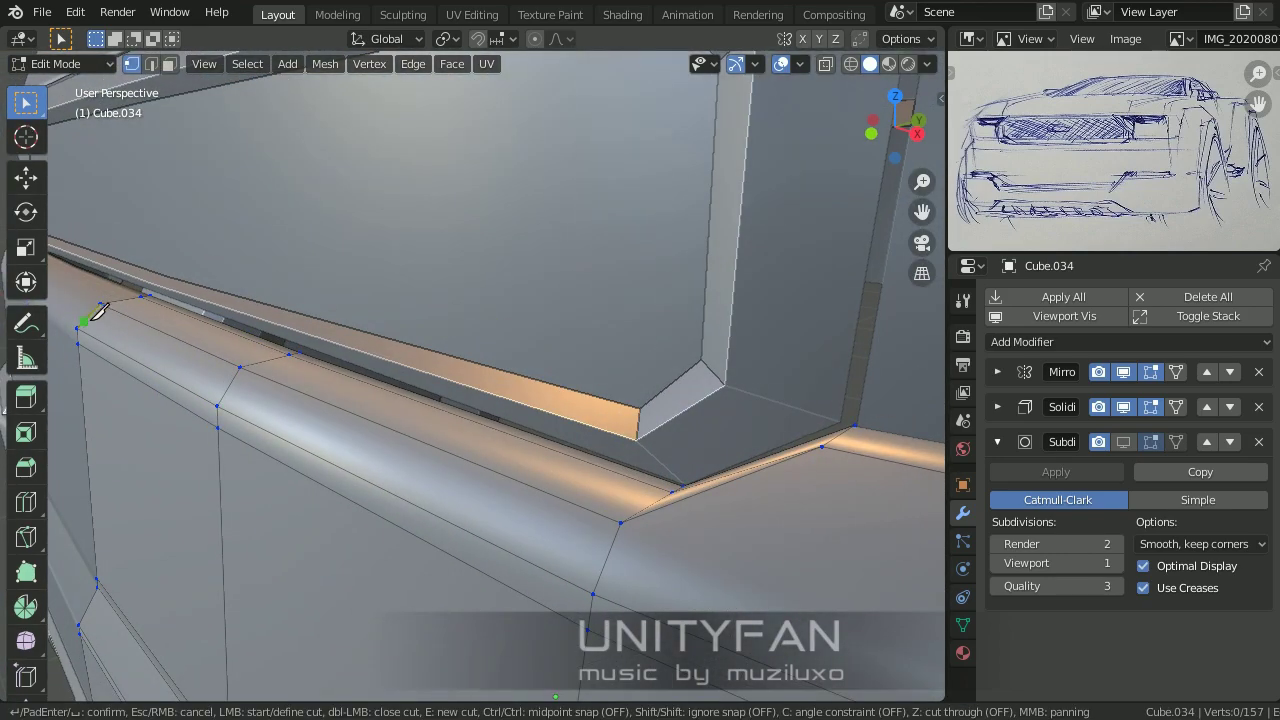
key("Return")
Step: Add a second knife cut finishing at the rail corner
mouse_move(890, 428)
middle_mouse_down()
mouse_move(552, 443)
mouse_move(643, 406)
mouse_move(480, 417)
mouse_move(343, 402)
mouse_move(611, 432)
mouse_move(594, 486)
mouse_move(626, 410)
middle_mouse_up()
key("Return")
key("k")
left_click(229, 589)
key("Return")
middle_click_drag(229, 589, 537, 537)
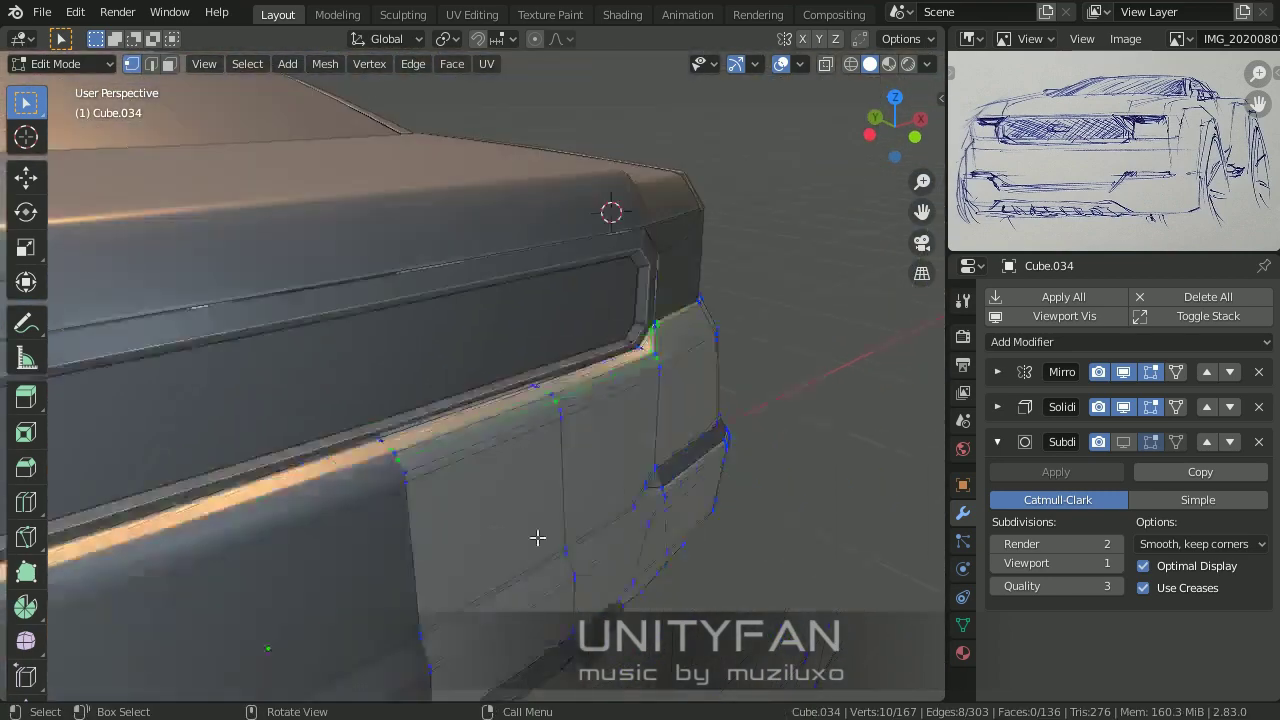
Step: Cut another edge at the tailgate corner, reaching 136 faces
key("Tab")
middle_click_drag(371, 440, 487, 384)
key("Tab")
scroll(681, 483, "up", 3)
middle_click_drag(681, 483, 534, 446, "shift")
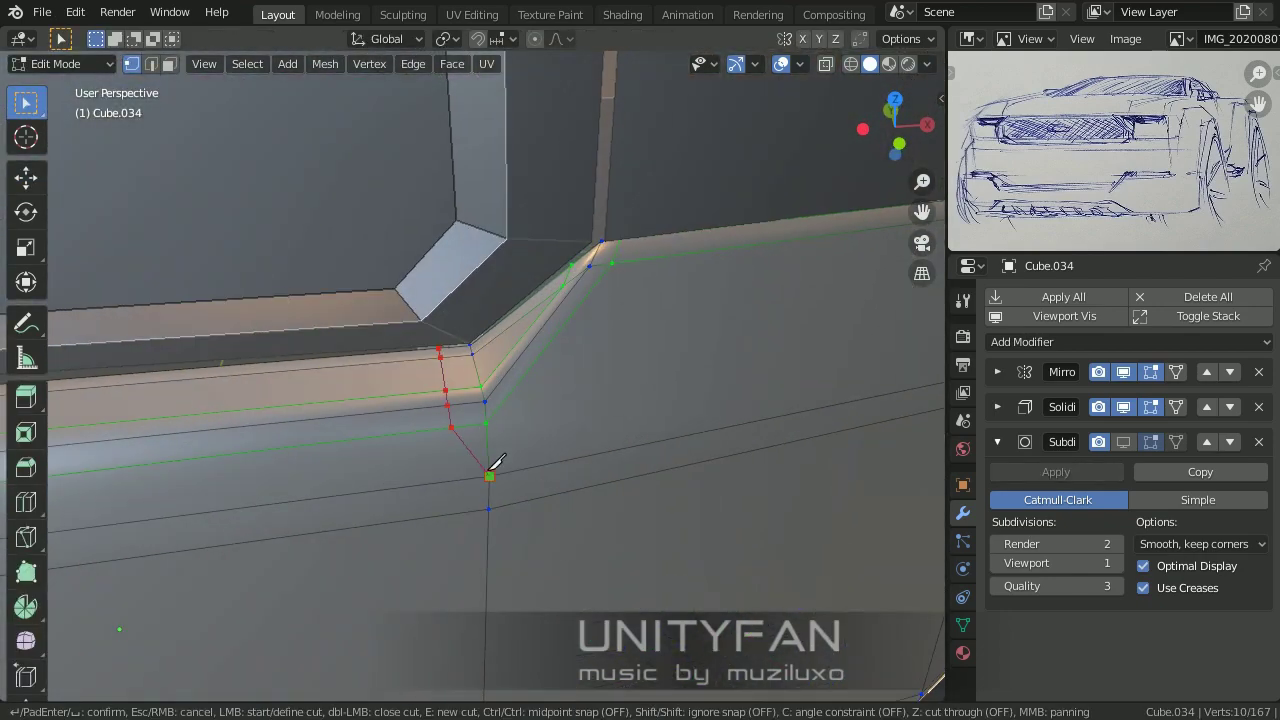
key("Return")
Step: Check the smoothed body in Object Mode and disable viewport subdivision
key("Tab")
scroll(447, 440, "down", 3)
middle_click_drag(447, 440, 537, 497)
scroll(537, 497, "up", 4)
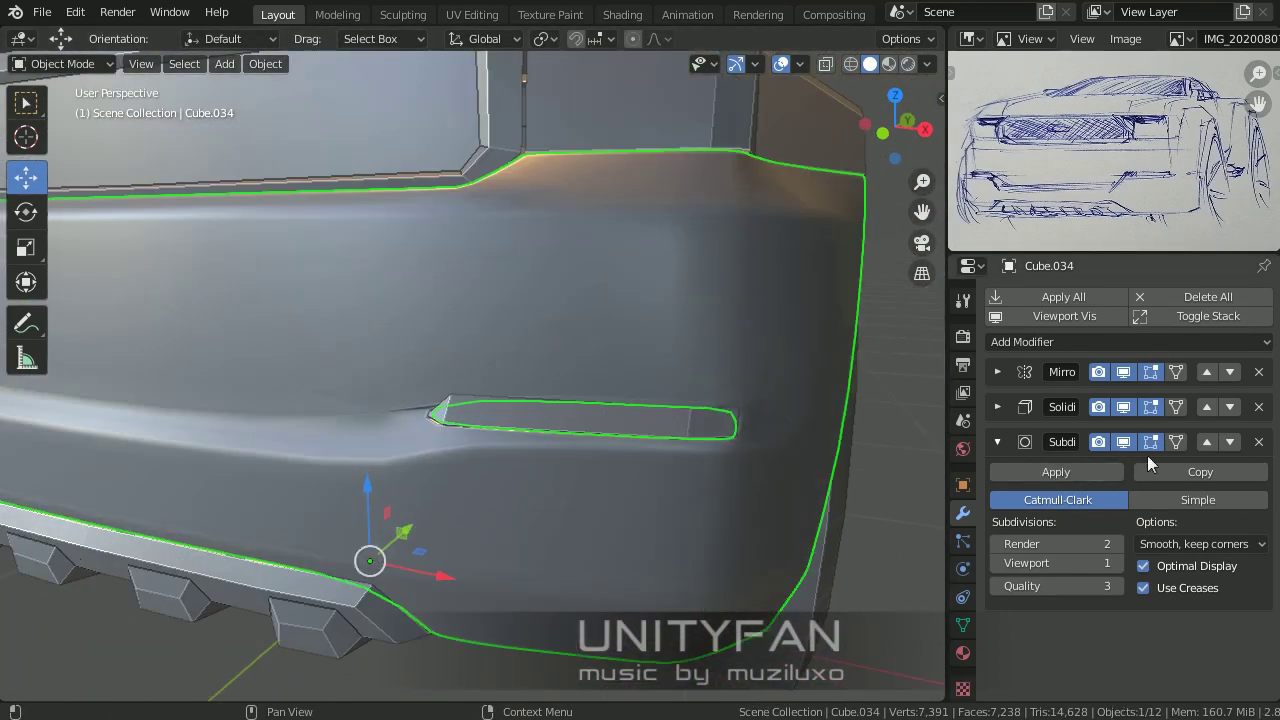
left_click(1123, 442)
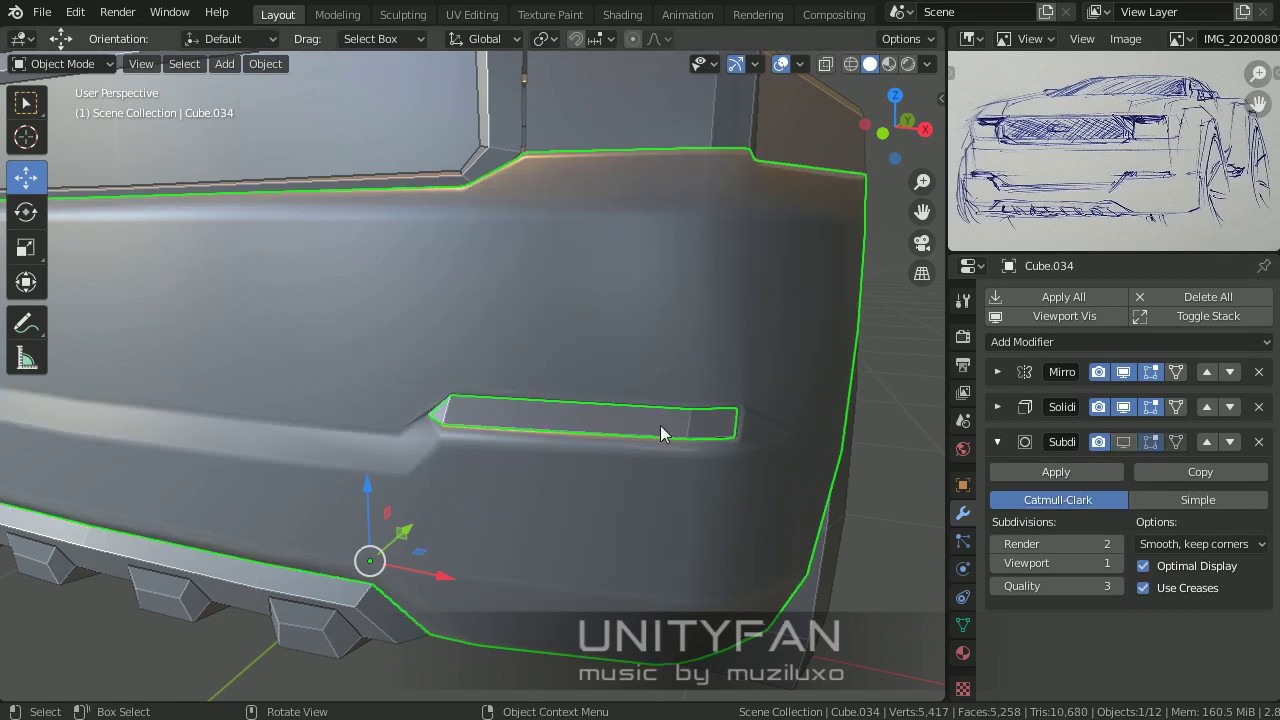
Step: Knife-cut a new edge at the rear bumper slot corner
key("Tab")
scroll(582, 487, "up", 3)
middle_click_drag(582, 487, 440, 312, "shift")
left_click(438, 325)
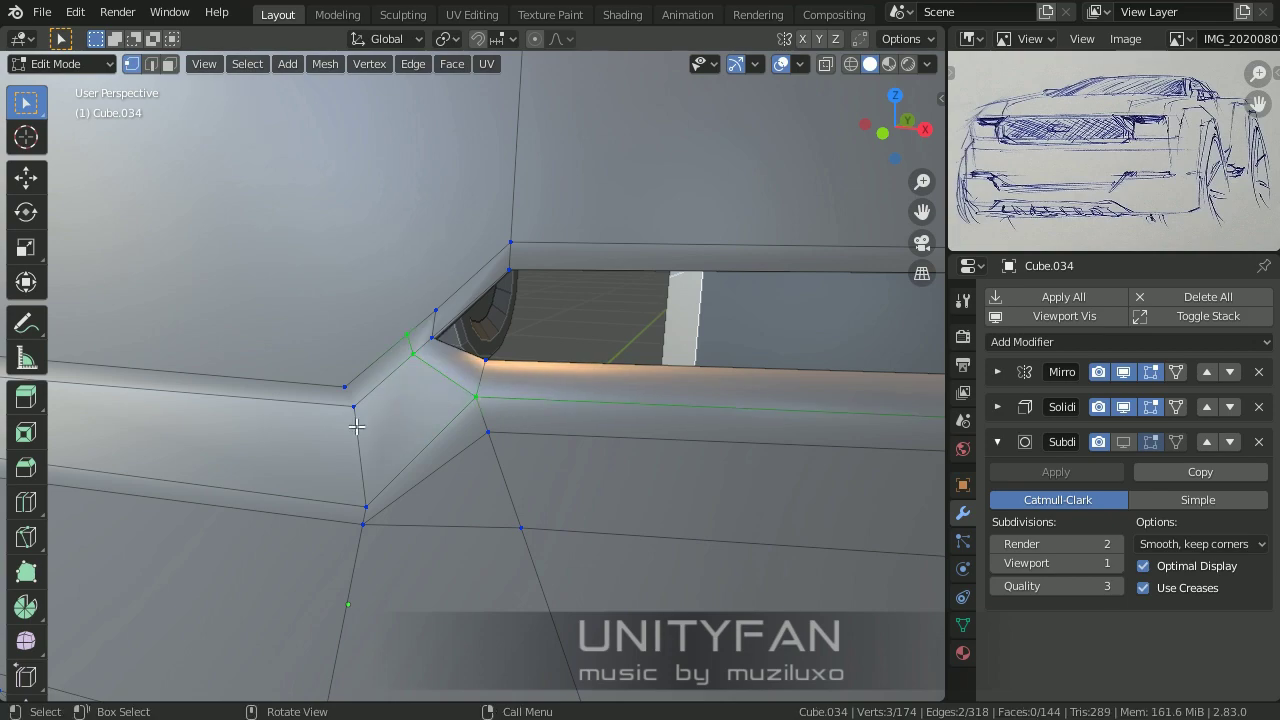
middle_click_drag(367, 411, 491, 520)
key("k")
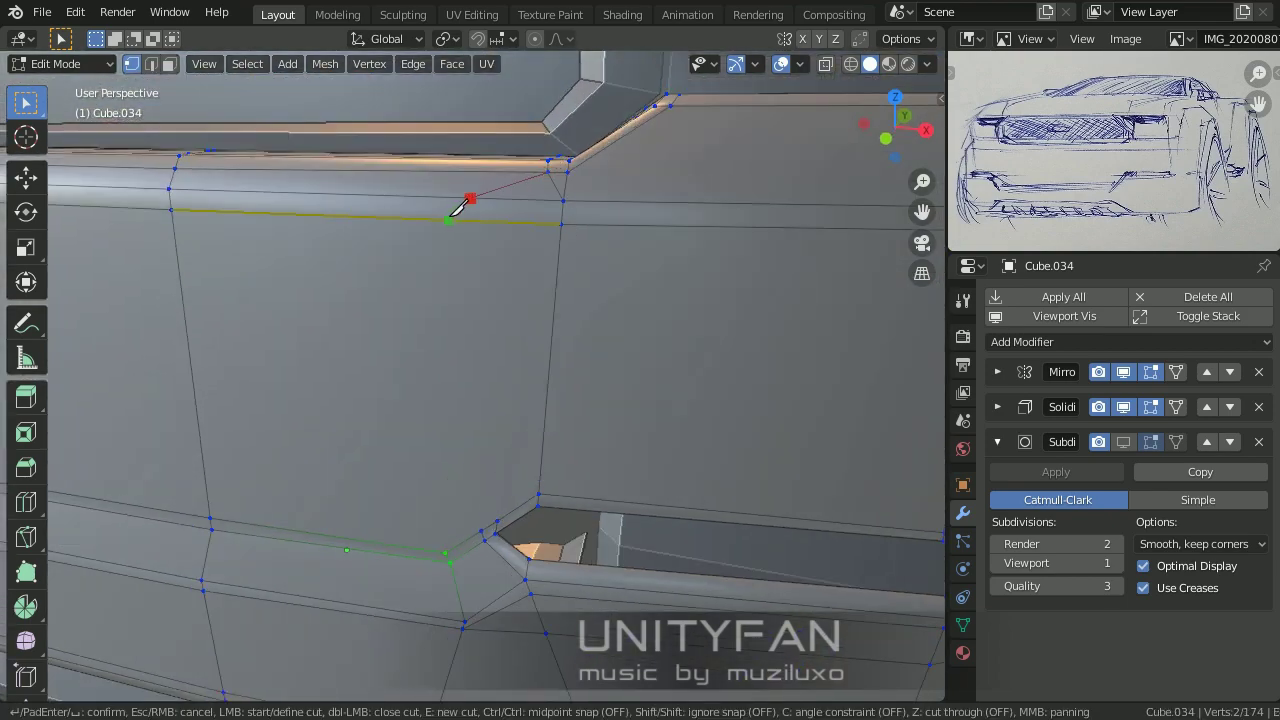
left_click(446, 550)
key("Return")
scroll(426, 523, "down", 4)
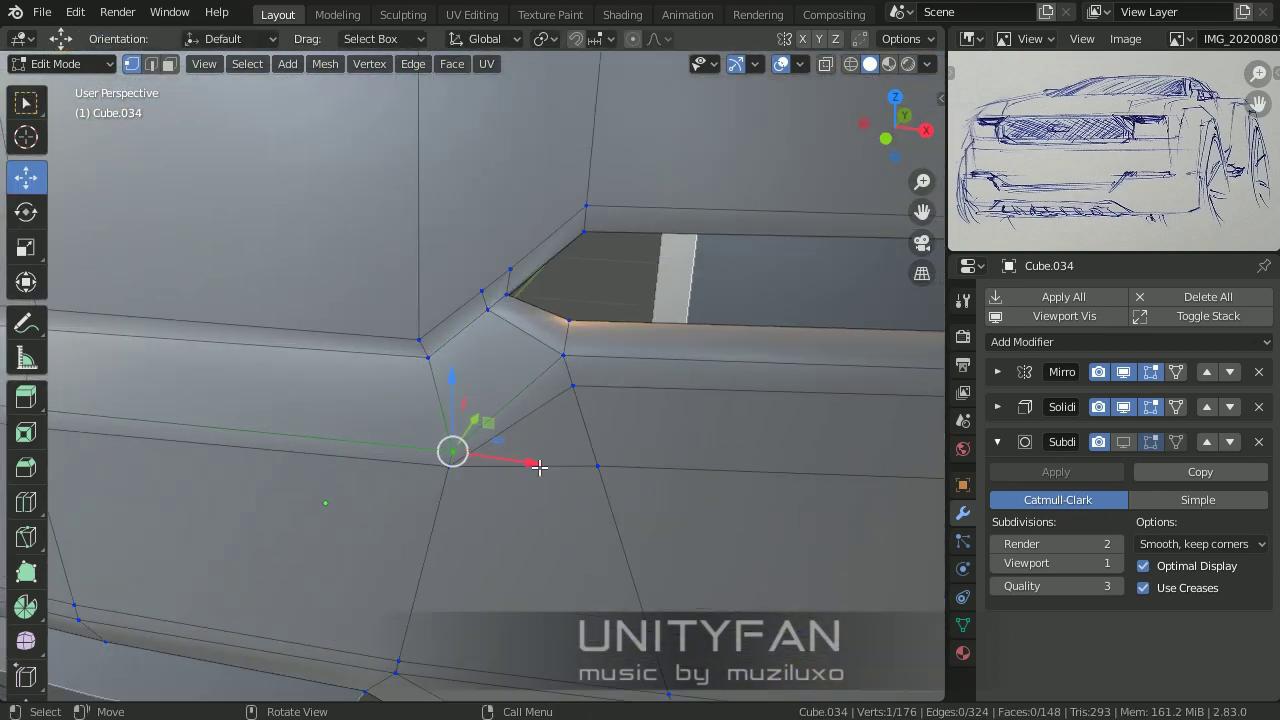
Step: Merge the selected slot-corner vertices into one
key("Tab")
key("Tab")
scroll(514, 440, "up", 4)
scroll(432, 257, "up", 2)
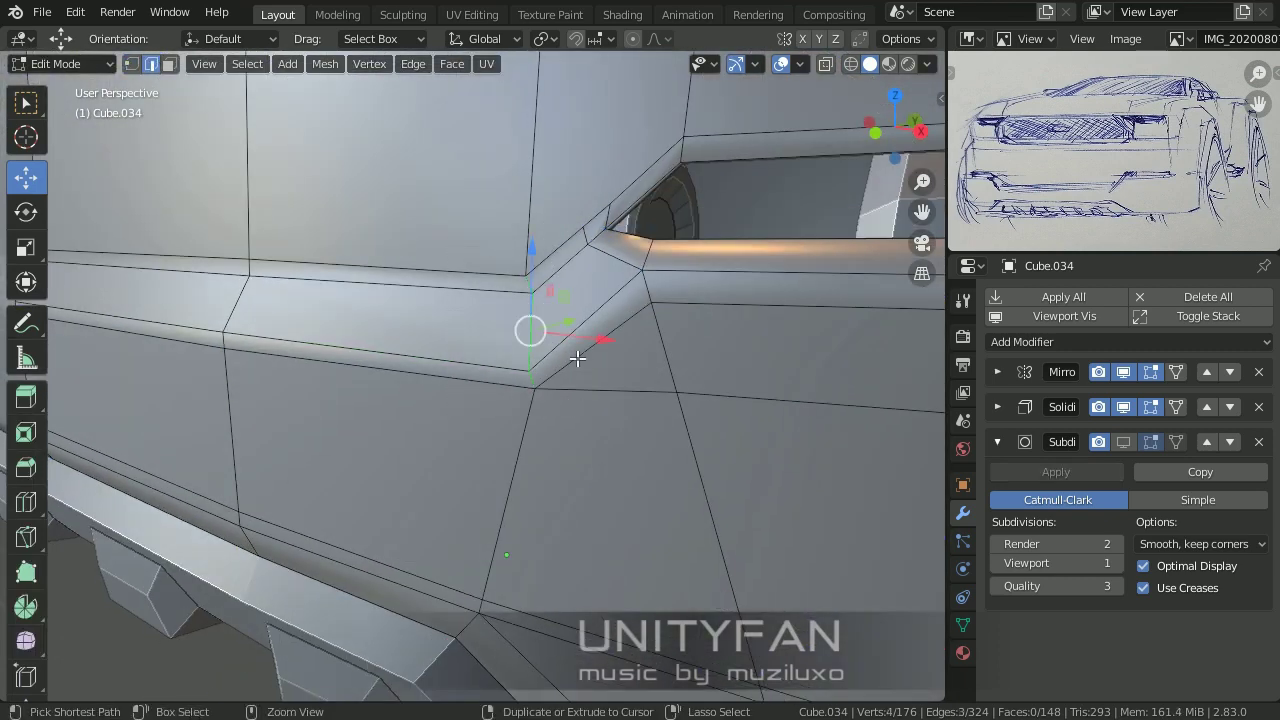
key("1")
scroll(595, 360, "up", 1)
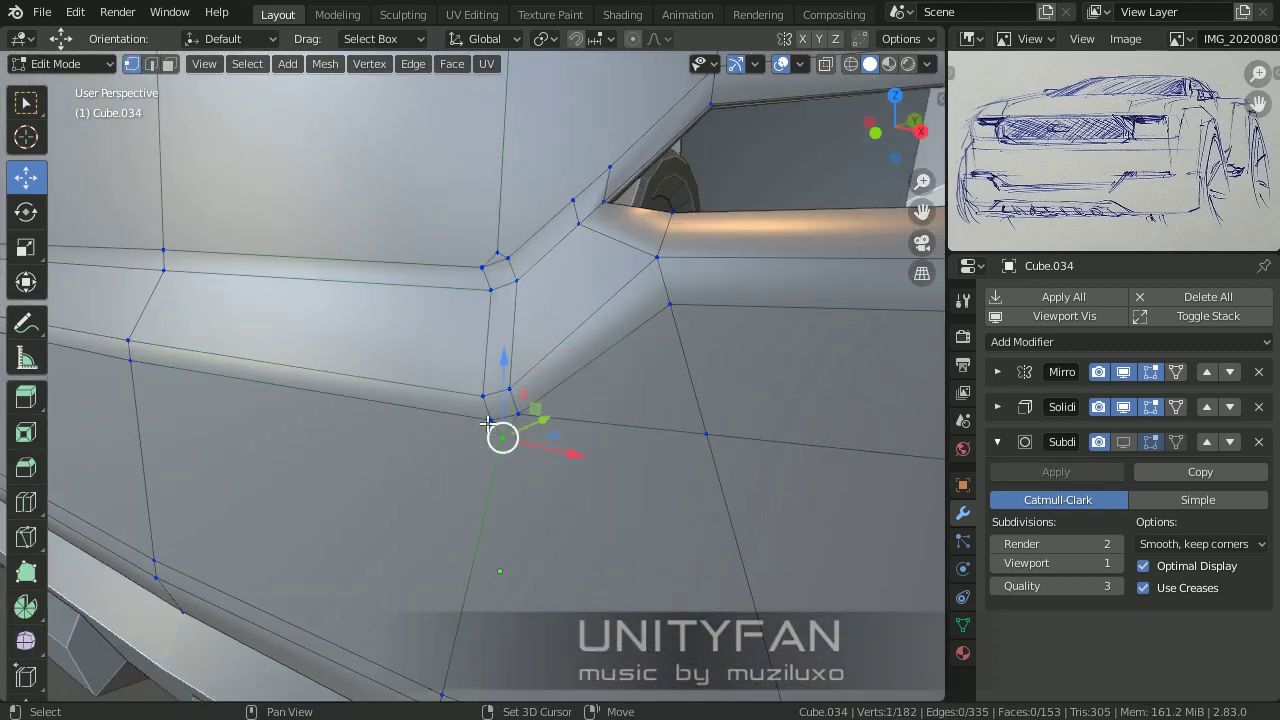
mouse_move(487, 397)
middle_mouse_down()
mouse_move(491, 408)
mouse_move(491, 320)
mouse_move(540, 372)
mouse_move(371, 423)
mouse_move(504, 366)
mouse_move(443, 423)
middle_mouse_up()
key("m")
Step: Add a knife cut through the faces beside the slot corner
left_click(489, 366)
mouse_move(489, 366)
middle_mouse_down()
mouse_move(611, 471)
mouse_move(479, 398)
mouse_move(506, 428)
mouse_move(446, 400)
mouse_move(494, 486)
mouse_move(373, 432)
mouse_move(519, 462)
mouse_move(566, 420)
mouse_move(673, 405)
middle_mouse_up()
key("1")
key("alt+a")
key("Return")
Step: Cut along the slot edge and check the crisp smoothed slot at 166 faces
scroll(556, 480, "up", 3)
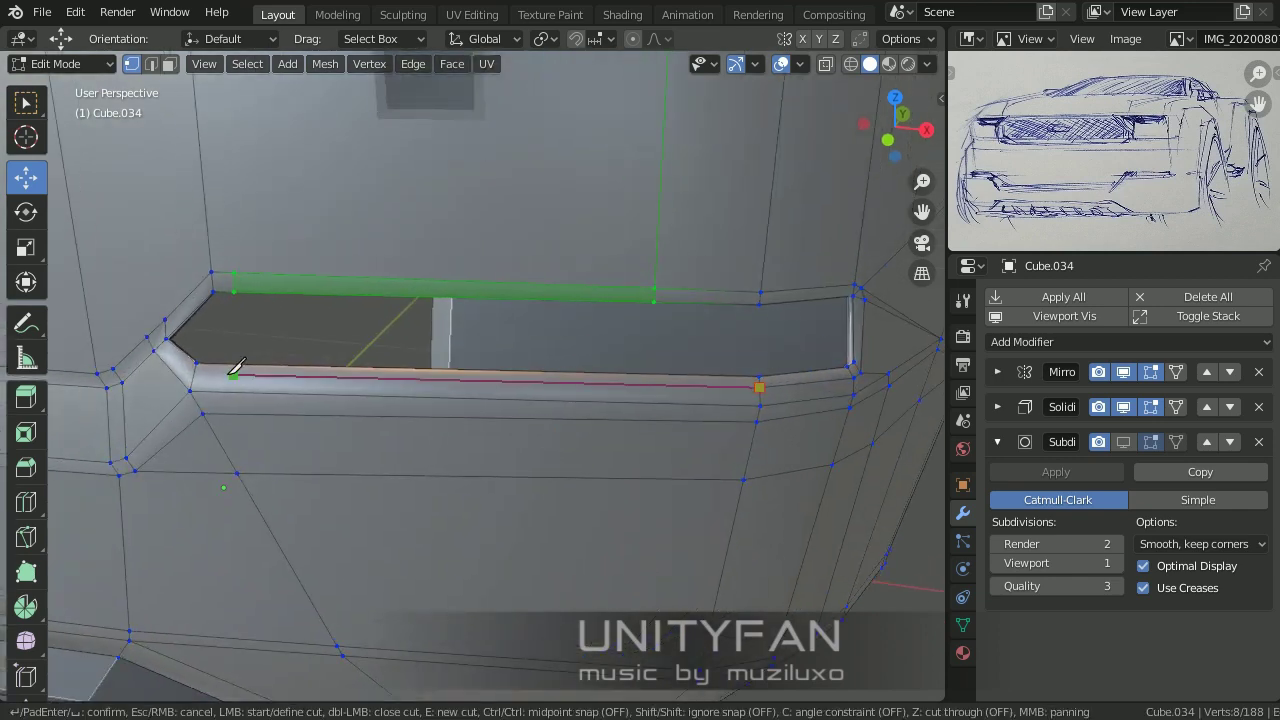
key("alt+a")
mouse_move(161, 341)
middle_mouse_down()
mouse_move(530, 551)
mouse_move(837, 457)
mouse_move(494, 443)
mouse_move(511, 427)
mouse_move(338, 418)
mouse_move(359, 428)
mouse_move(543, 371)
middle_mouse_up()
key("Return")
key("Tab")
scroll(511, 420, "down", 3)
scroll(359, 428, "up", 3)
Step: Select an edge on the lower rear bumper, checking it in Object Mode
key("Tab")
scroll(415, 473, "up", 3)
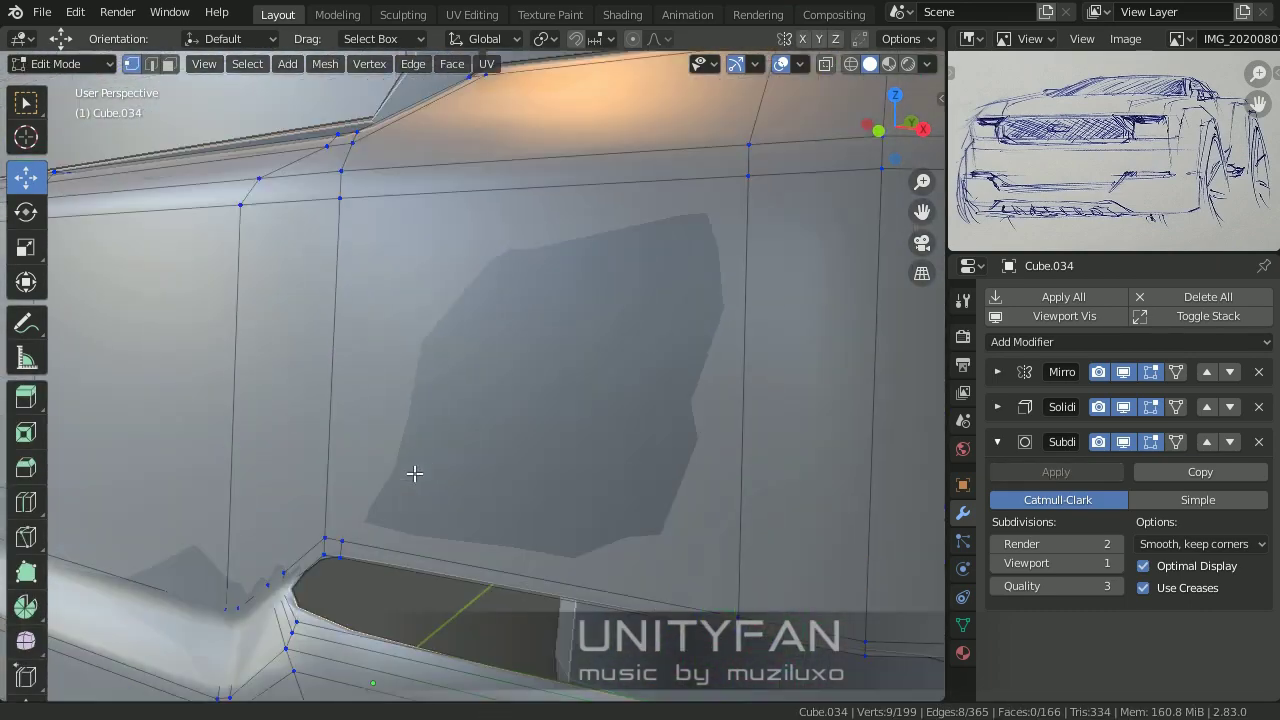
key("Tab")
scroll(480, 471, "down", 5)
middle_click_drag(480, 471, 546, 523)
key("Tab")
scroll(520, 383, "up", 5)
scroll(443, 284, "up", 1)
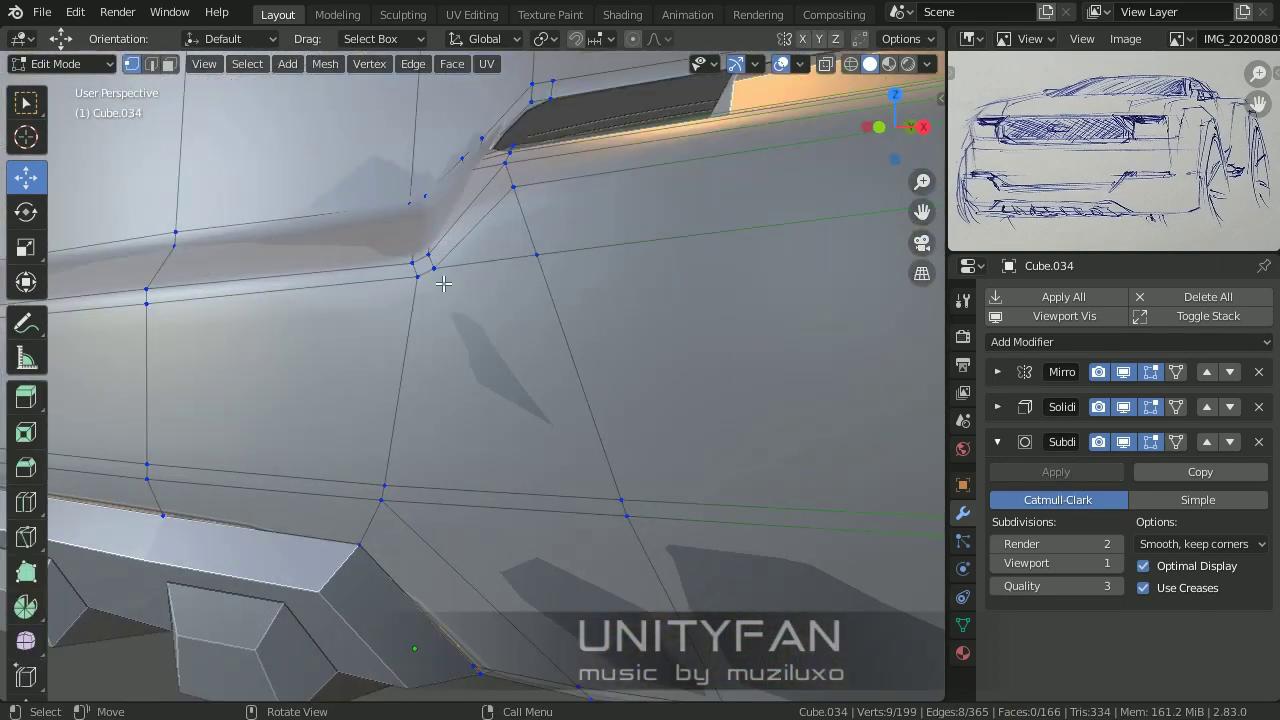
left_click(443, 284, "alt")
scroll(443, 284, "down", 4)
mouse_move(503, 423)
middle_mouse_down()
mouse_move(598, 446)
mouse_move(449, 536)
mouse_move(543, 451)
mouse_move(603, 520)
mouse_move(557, 430)
mouse_move(599, 349)
middle_mouse_up()
scroll(550, 468, "down", 2)
Step: Knife-cut a supporting edge beside the bumper's ribbed pieces
key("Tab")
key("Tab")
scroll(543, 383, "up", 3)
scroll(543, 406, "up", 2)
middle_click_drag(543, 406, 544, 371)
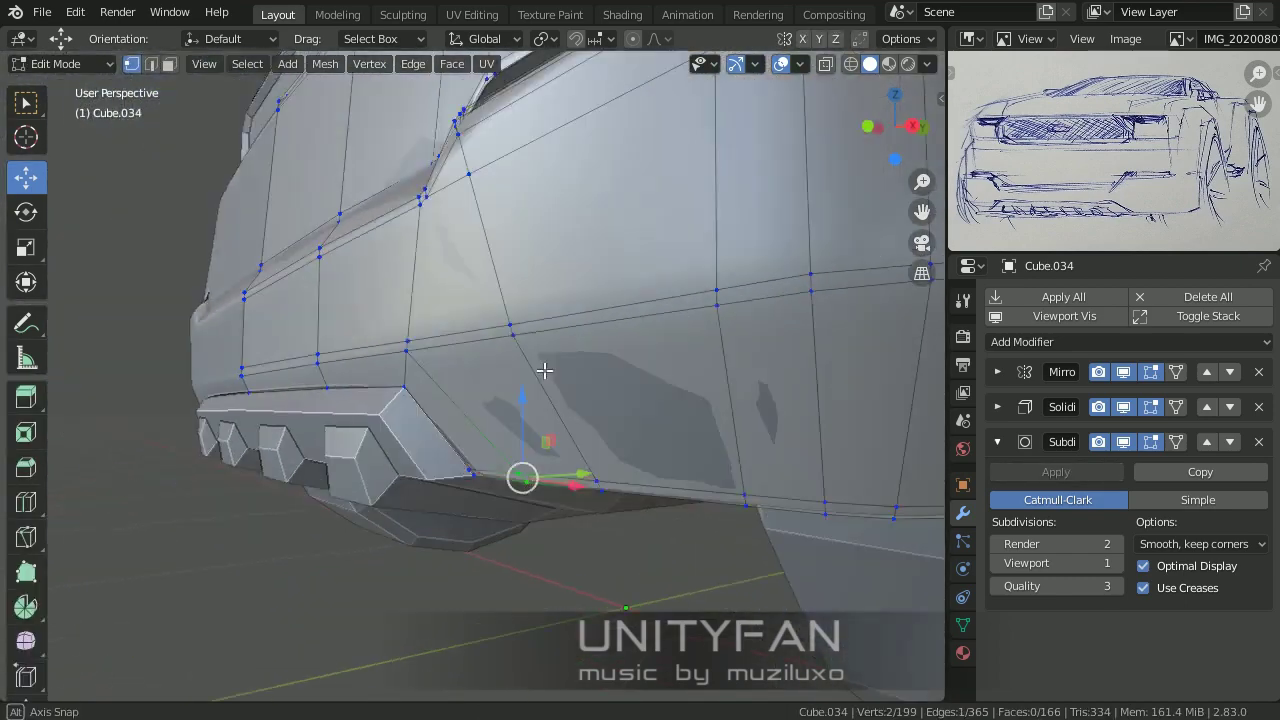
scroll(544, 371, "up", 2)
middle_click_drag(509, 423, 470, 390)
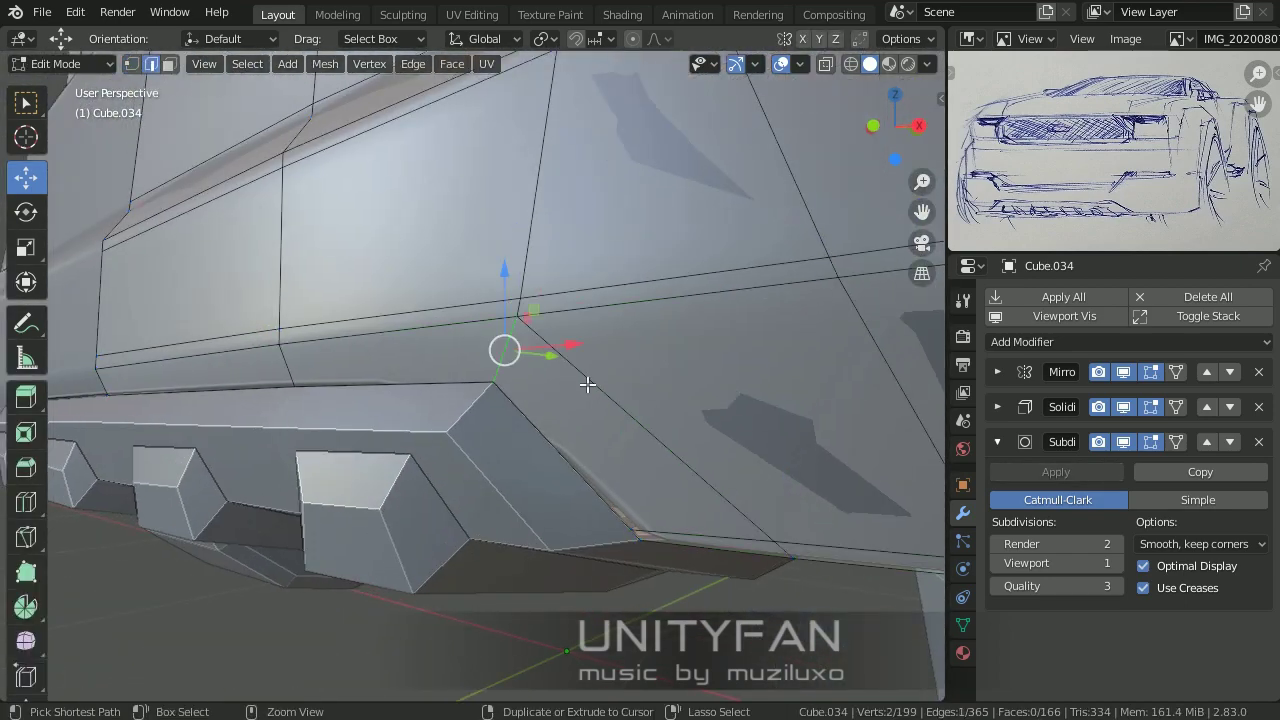
mouse_move(582, 372)
middle_mouse_down()
mouse_move(500, 409)
mouse_move(517, 509)
middle_mouse_up()
key("1")
key("alt+a")
key("k")
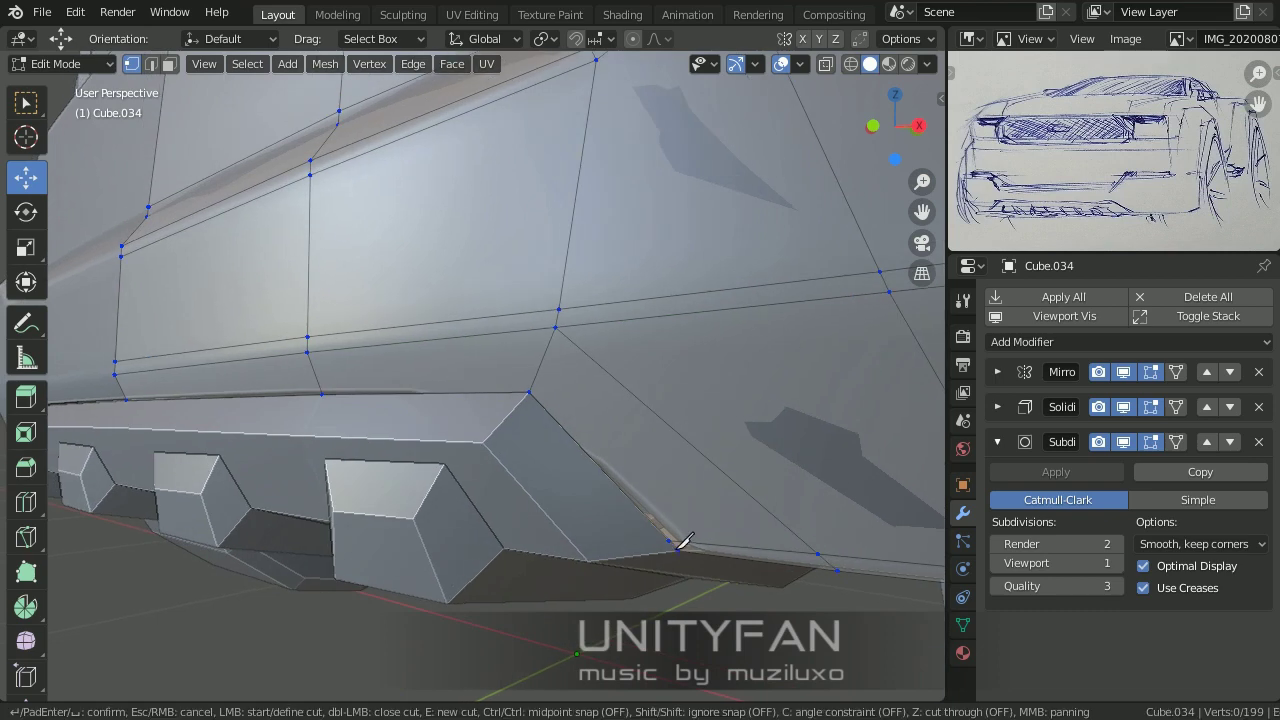
key("Return")
Step: Add a second knife cut across the lower bumper
key("k")
scroll(434, 408, "down", 3)
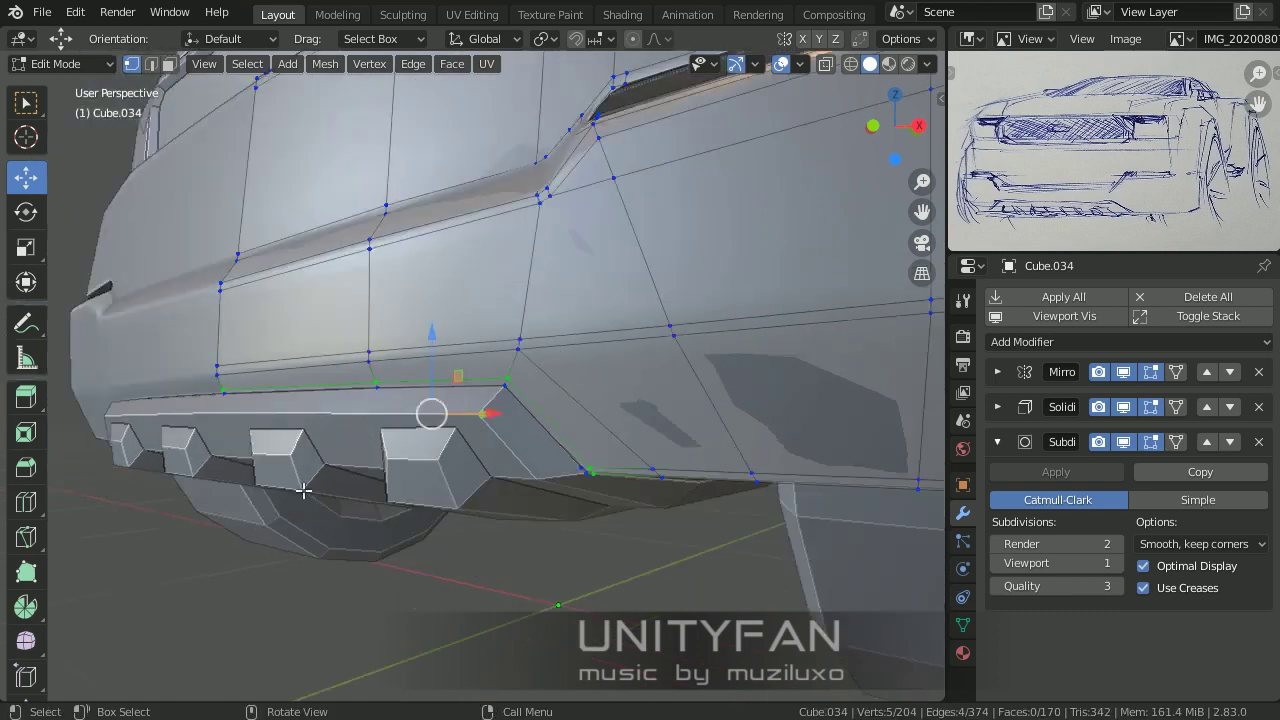
scroll(471, 500, "up", 3)
middle_click_drag(471, 500, 281, 371)
mouse_move(521, 377)
middle_mouse_down()
mouse_move(620, 357)
mouse_move(523, 431)
middle_mouse_up()
key("Return")
Step: Move a rear-panel vertex vertically along Z
scroll(474, 351, "up", 3)
left_click(490, 445)
key("g")
key("z")
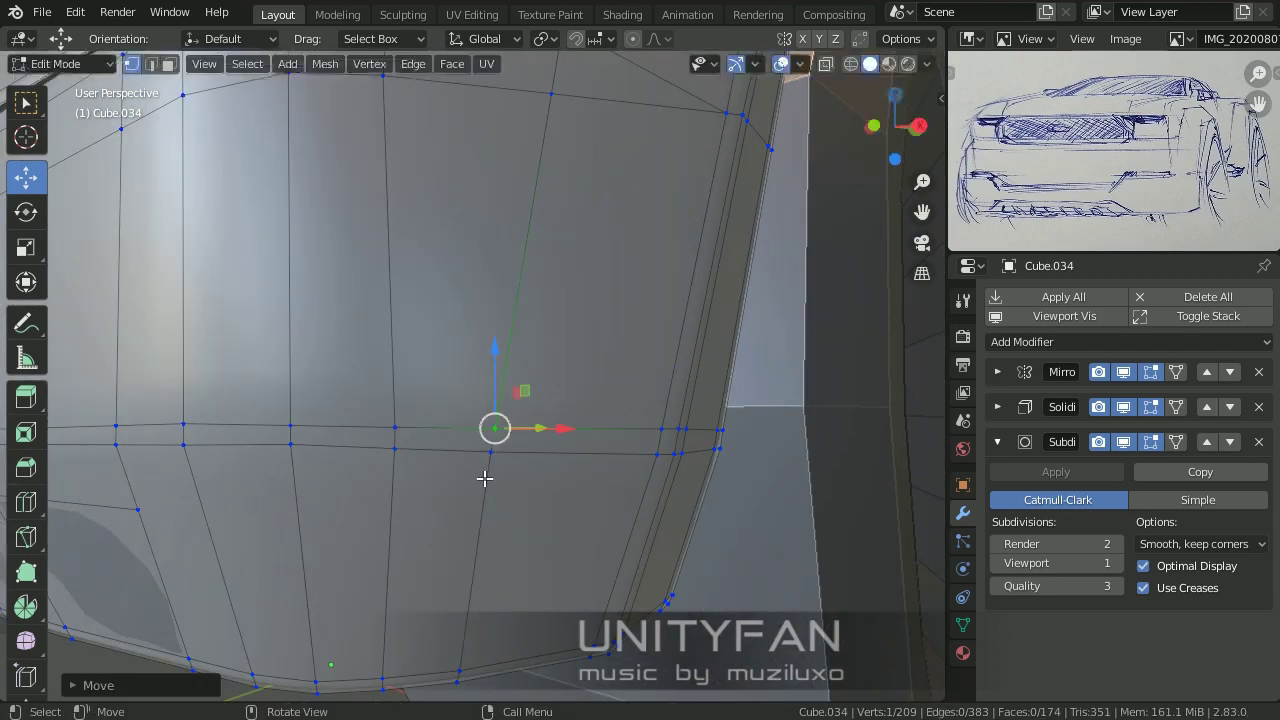
middle_click_drag(484, 479, 448, 476)
Step: Add a loop cut across the rear panel and select the lower rear corner faces
key("ctrl+r")
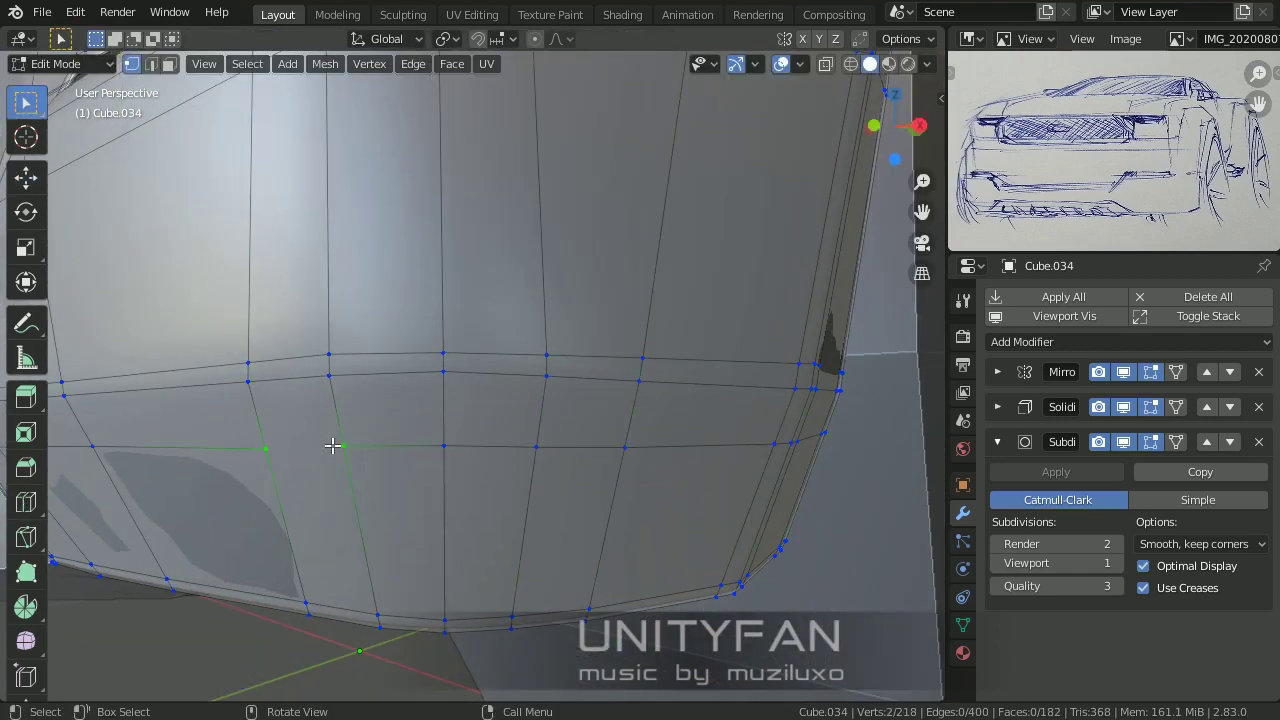
middle_click_drag(333, 445, 589, 466)
key("shift+b")
mouse_move(857, 531)
left_mouse_down()
mouse_move(691, 491)
mouse_move(484, 387)
left_mouse_up()
key("shift+b")
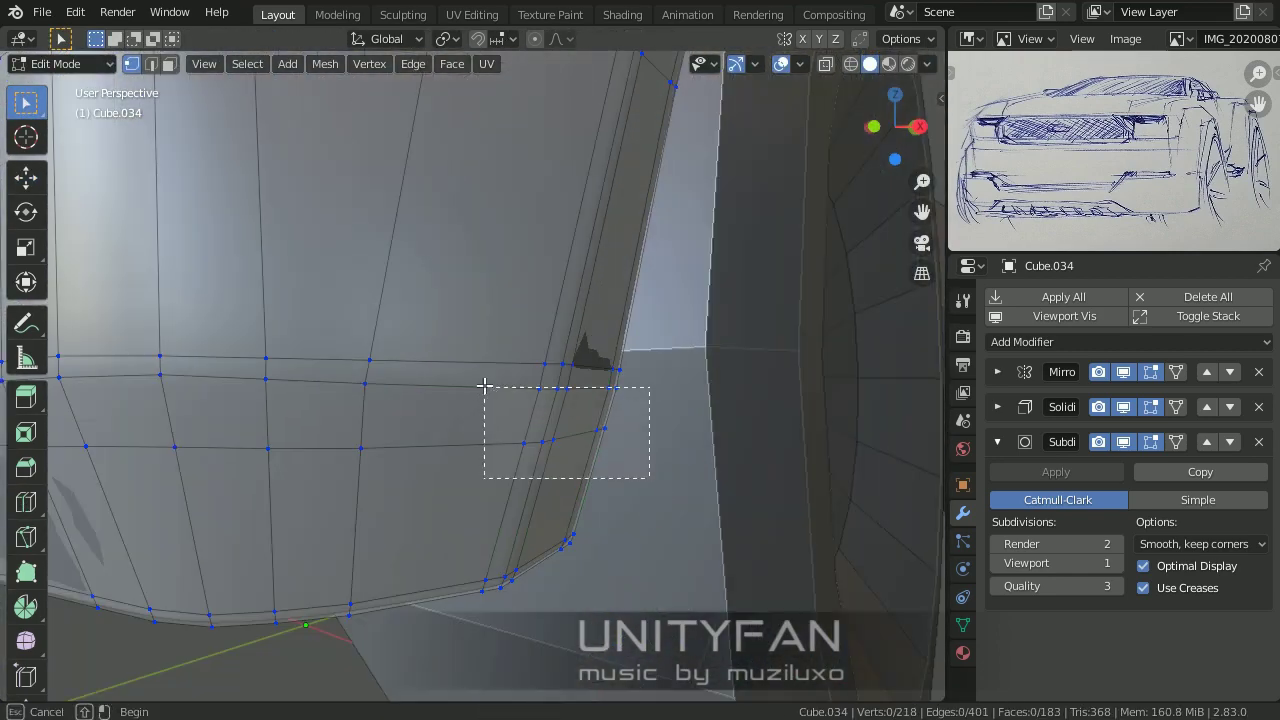
left_click(620, 430)
mouse_move(640, 480)
middle_mouse_down()
mouse_move(700, 470)
mouse_move(702, 481)
middle_mouse_up()
Step: Check the whole truck, then dissolve the stray selected edges at Cube.034's rear corner
key("Tab")
scroll(702, 481, "down", 5)
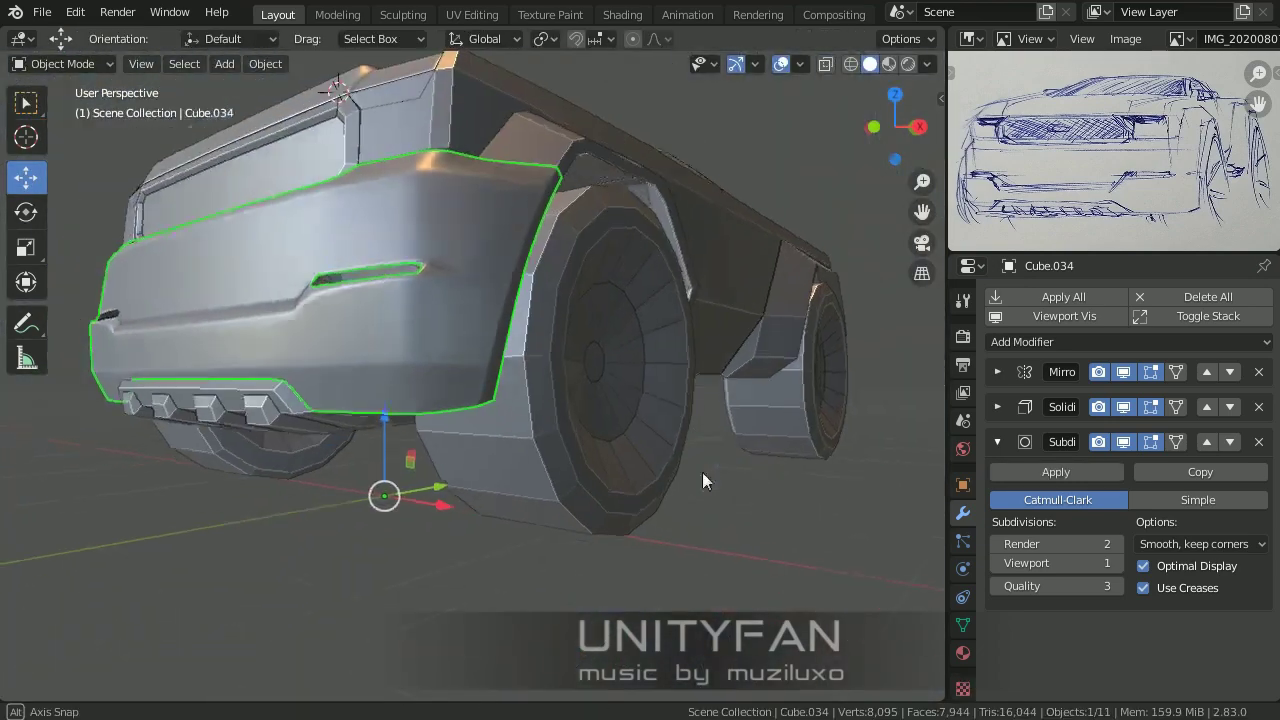
key("Tab")
scroll(702, 481, "up", 4)
middle_click_drag(600, 470, 523, 476)
scroll(523, 476, "up", 2)
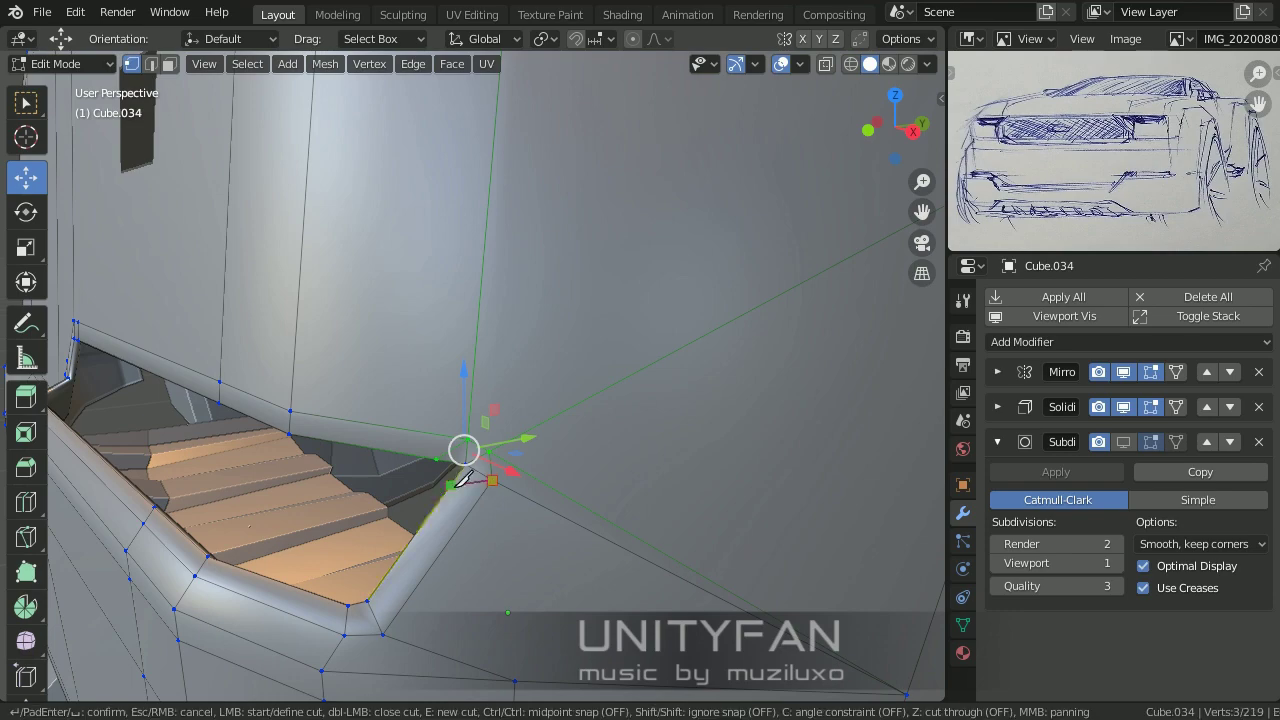
key("x")
left_click(470, 455)
Step: In vertex select mode, dissolve more edges around the tail-light cutout
mouse_move(470, 452)
middle_mouse_down()
mouse_move(403, 491)
mouse_move(449, 514)
middle_mouse_up()
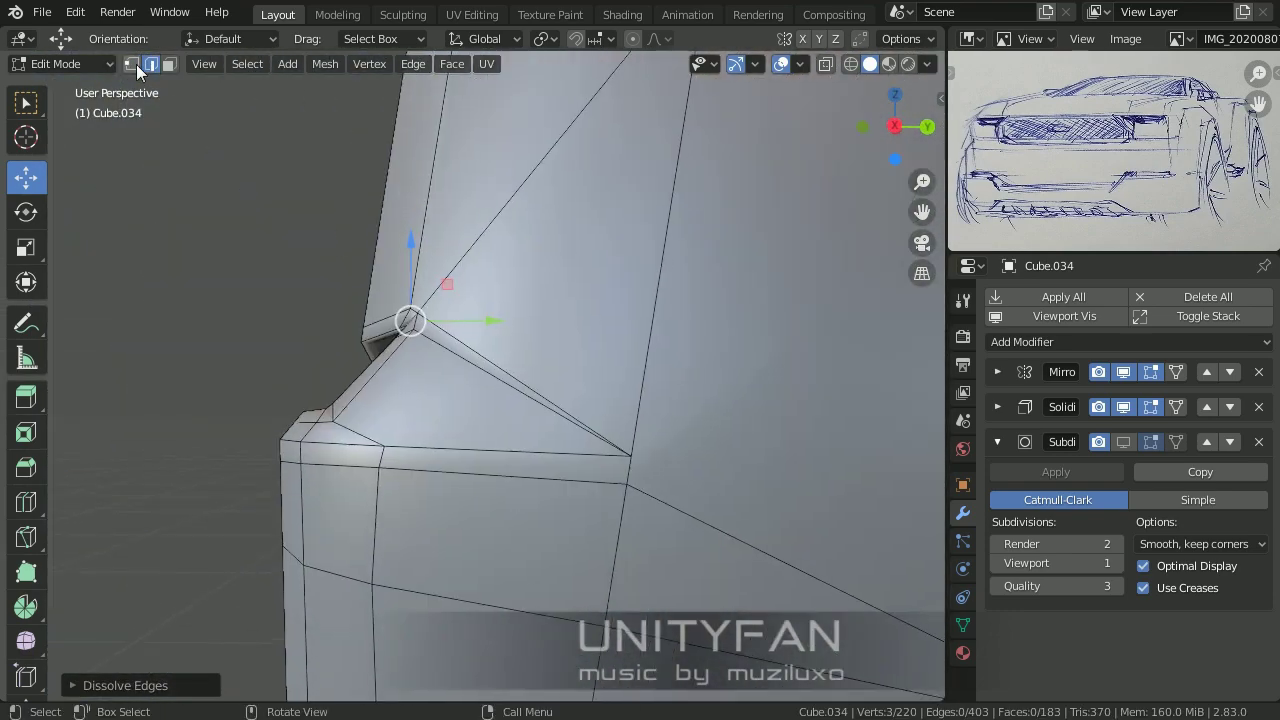
left_click(131, 64)
middle_click_drag(500, 420, 456, 393)
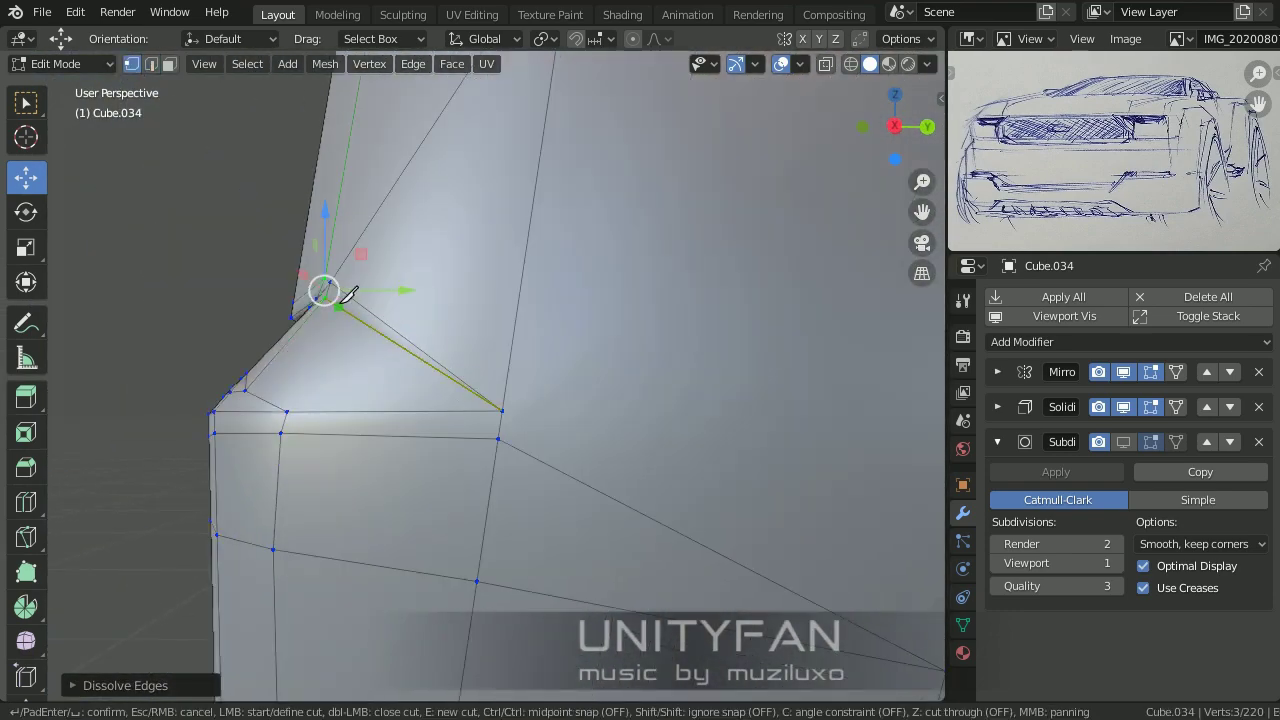
key("x")
left_click(423, 366)
scroll(423, 366, "down", 3)
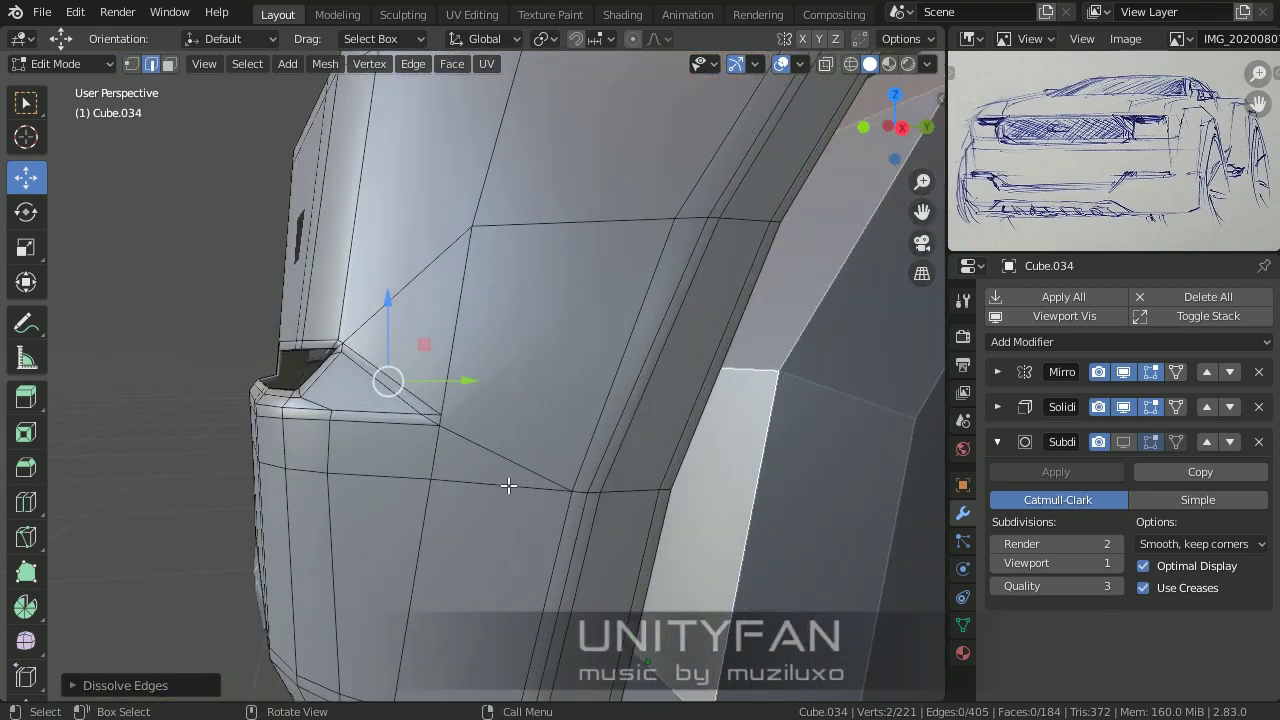
middle_click_drag(423, 366, 560, 480)
Step: Check the body shape outside Edit Mode and turn off the smoothed viewport preview
key("Tab")
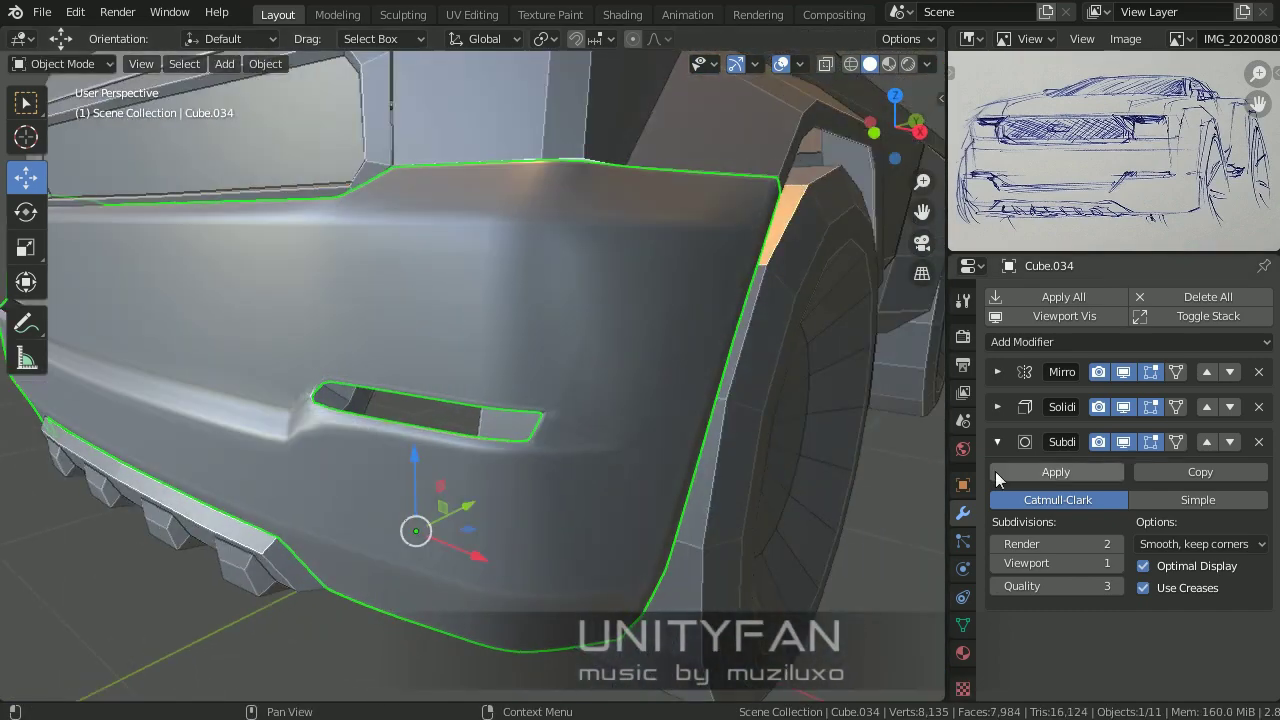
scroll(649, 538, "down", 3)
key("Tab")
scroll(649, 538, "up", 5)
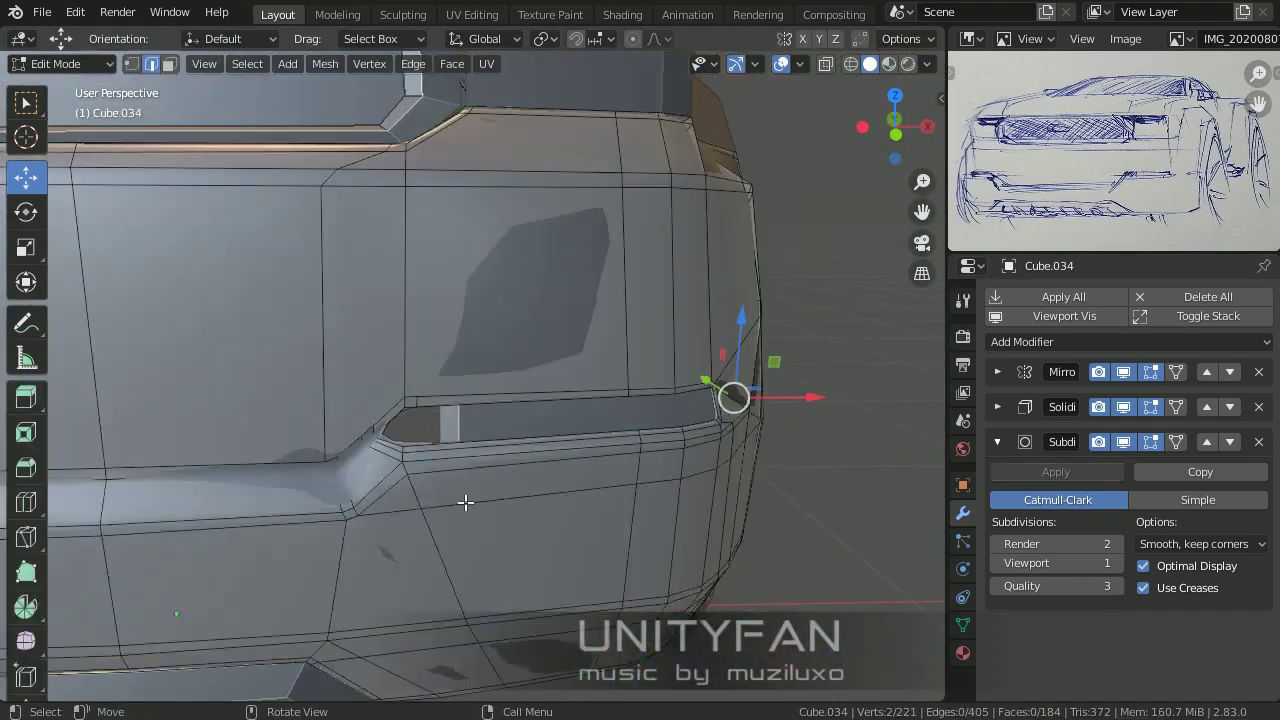
left_click(1123, 441)
scroll(504, 416, "up", 3)
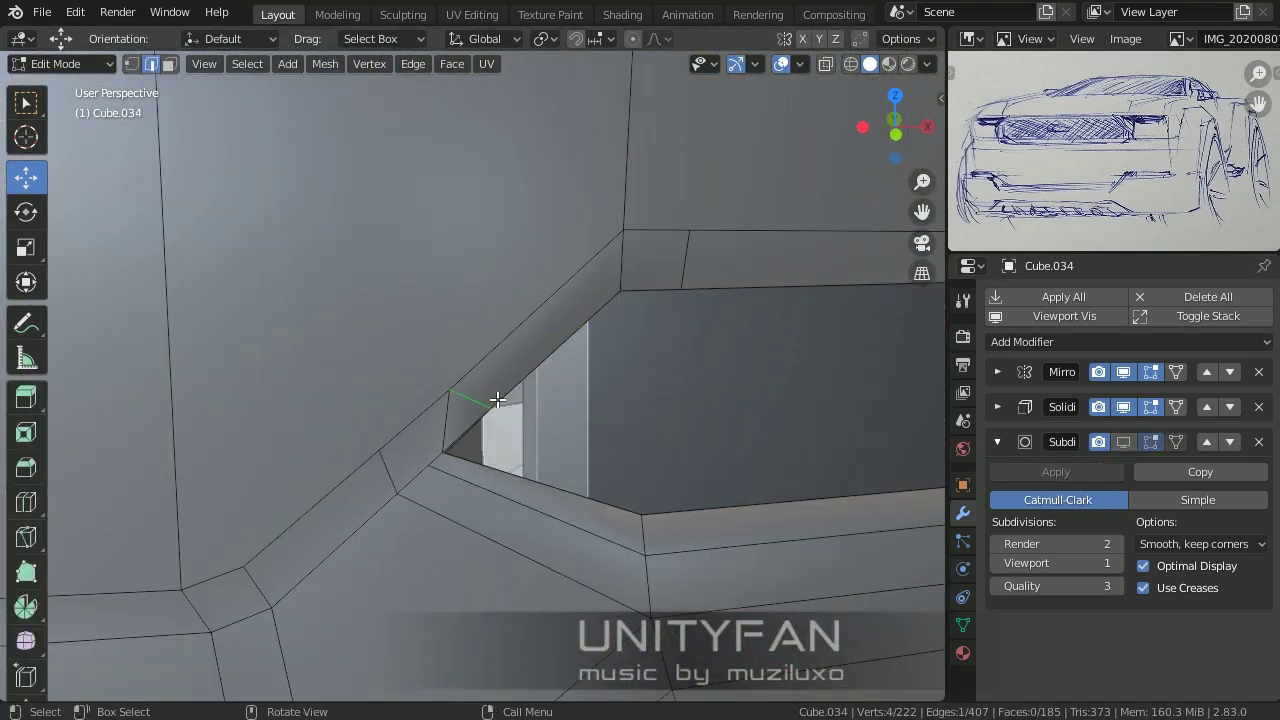
scroll(497, 399, "down", 5)
Step: Subdivide an edge at the bumper corner and move the new vertex into place
key("Tab")
middle_click_drag(863, 529, 657, 534)
key("Tab")
scroll(486, 421, "up", 4)
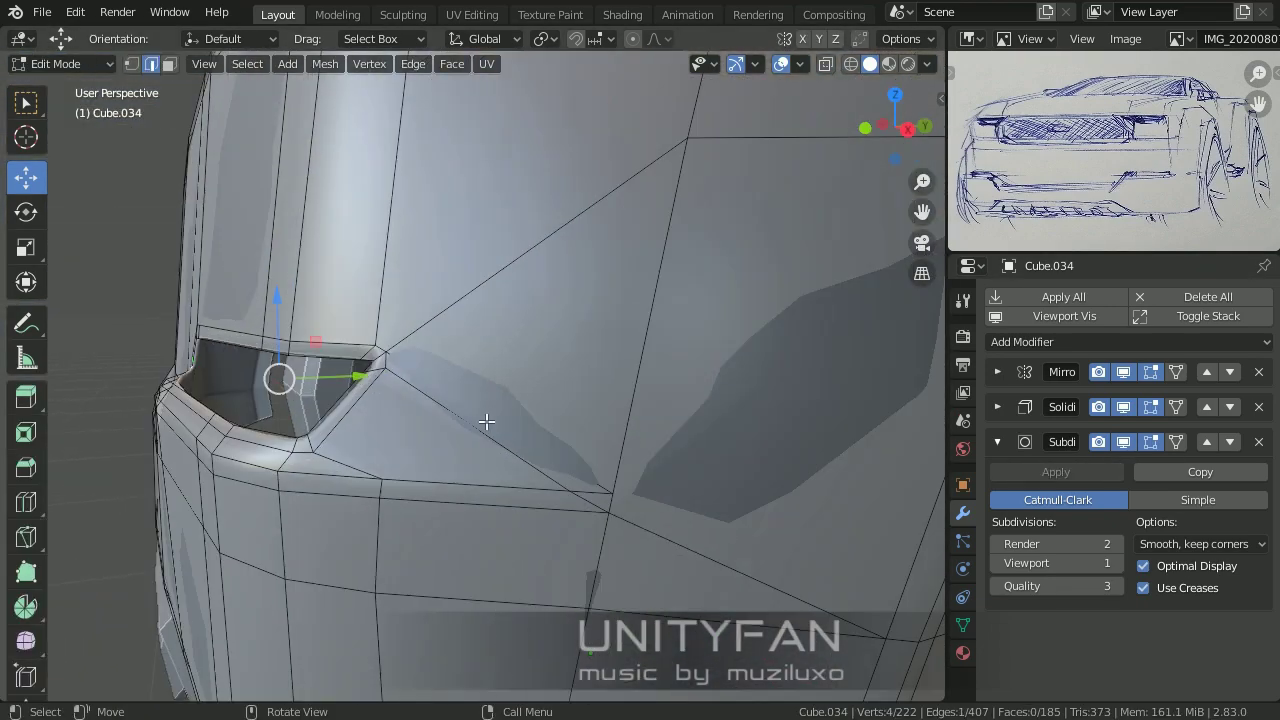
right_click(374, 109)
left_click(374, 109)
key("g")
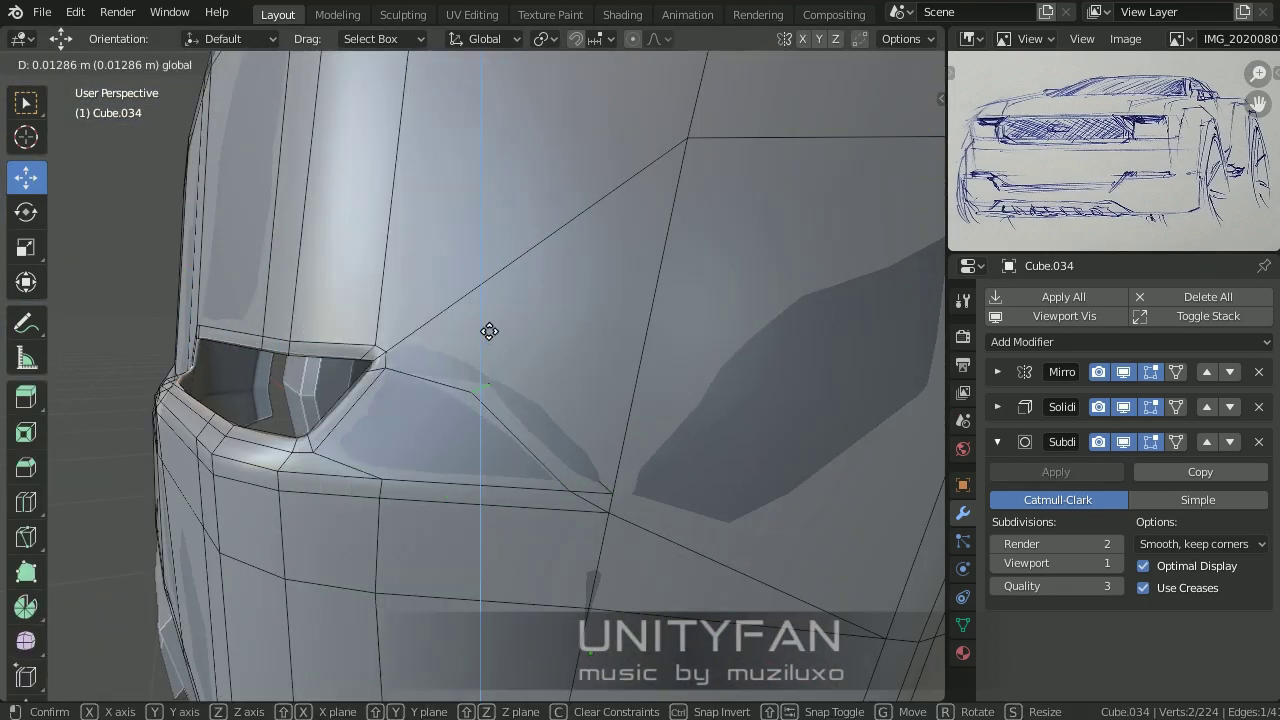
left_click(491, 331)
Step: Use wireframe view to select a hidden corner vertex and reposition it
scroll(494, 348, "up", 4)
mouse_move(494, 348)
middle_mouse_down()
mouse_move(551, 411)
mouse_move(434, 357)
mouse_move(506, 374)
mouse_move(459, 399)
mouse_move(443, 343)
mouse_move(477, 377)
mouse_move(506, 349)
mouse_move(507, 463)
middle_mouse_up()
key("1")
key("z")
left_click(314, 471)
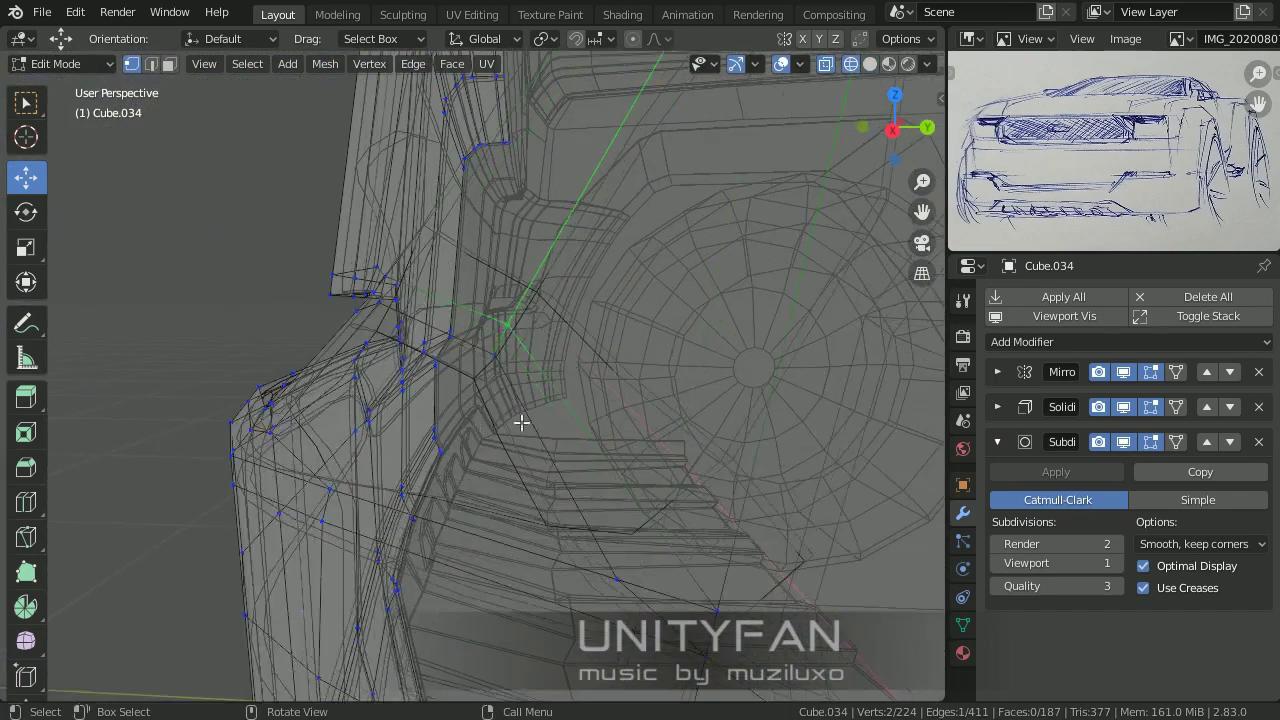
left_click(471, 366)
key("shift+z")
mouse_move(514, 394)
middle_mouse_down()
mouse_move(650, 462)
mouse_move(674, 354)
mouse_move(674, 403)
mouse_move(486, 366)
middle_mouse_up()
key("g")
left_click(474, 451)
left_click(474, 451)
Step: Confirm the final knife cut, bringing the body to 189 faces, and select side panel Cube.020
middle_click_drag(474, 451, 481, 453)
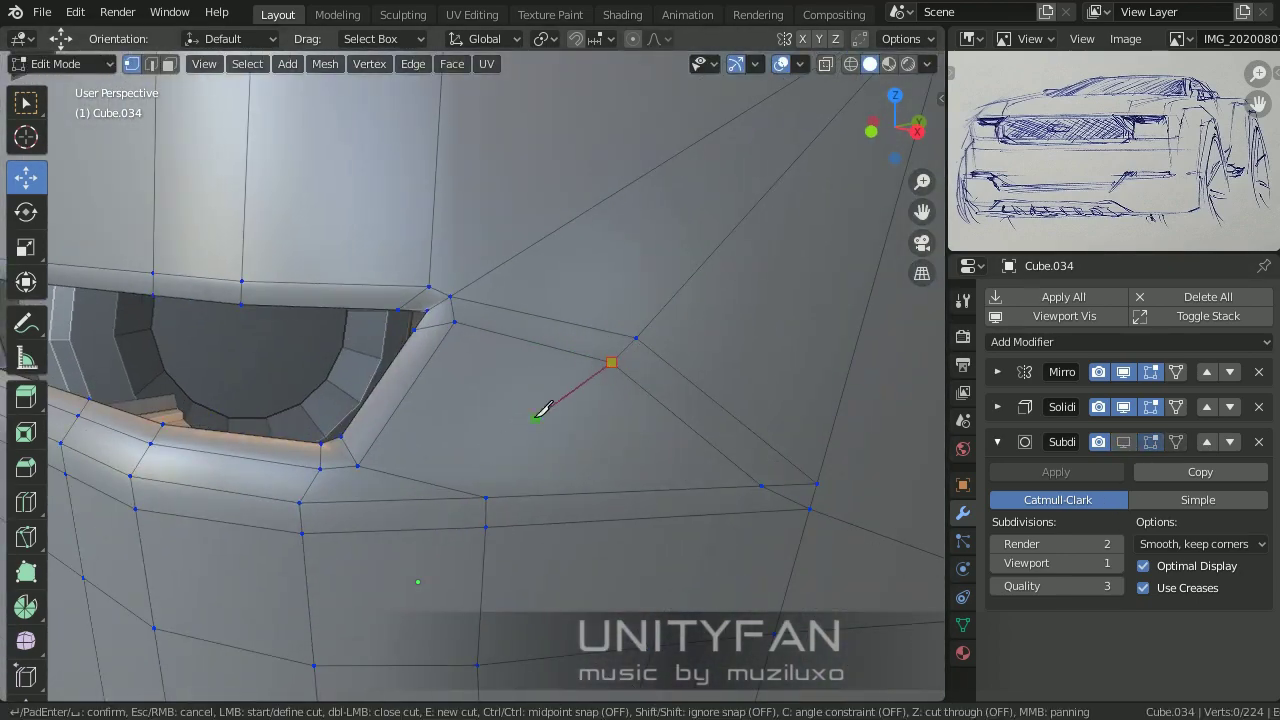
key("Return")
mouse_move(800, 455)
middle_mouse_down()
mouse_move(597, 483)
mouse_move(374, 387)
mouse_move(495, 450)
mouse_move(626, 369)
mouse_move(424, 460)
mouse_move(581, 435)
mouse_move(513, 530)
mouse_move(420, 392)
mouse_move(557, 420)
middle_mouse_up()
key("Tab")
left_click(505, 442)
Step: Edit the ribbed under-bumper plate Cube.036 and dissolve its selected edges
left_click(420, 392)
scroll(500, 450, "up", 3)
key("Tab")
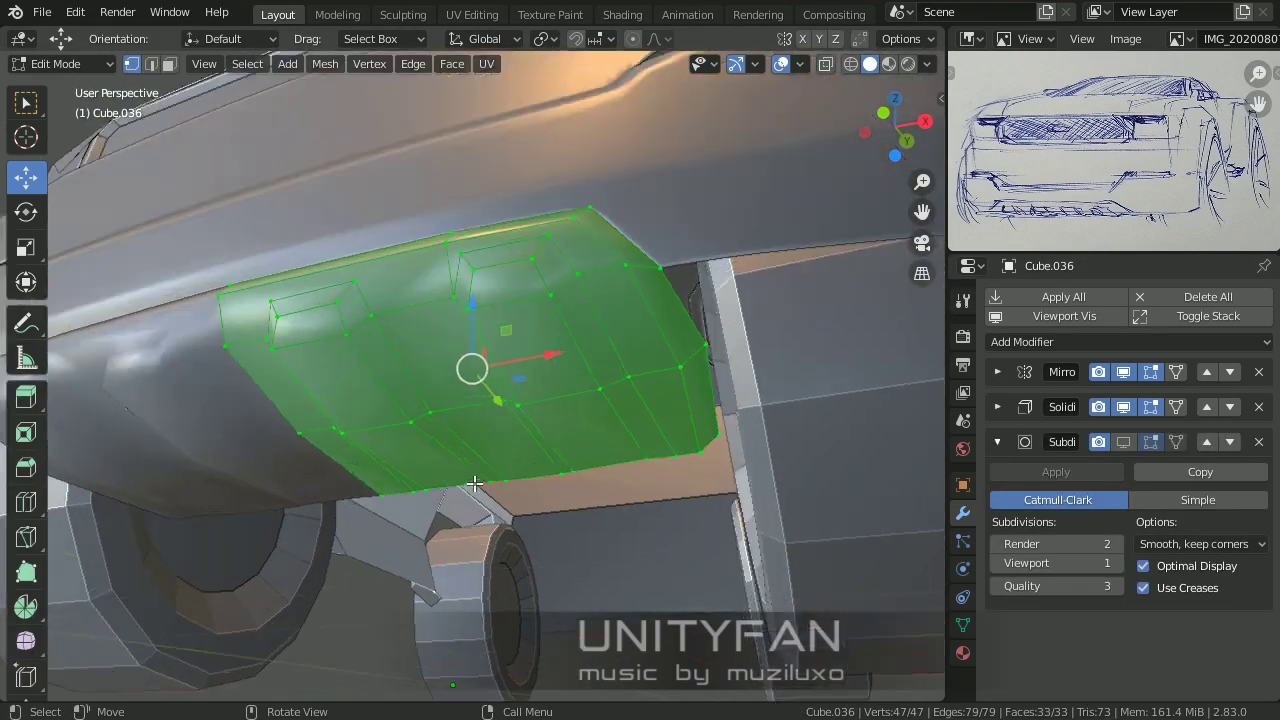
key("alt+a")
middle_click_drag(474, 400, 499, 456)
scroll(499, 456, "up", 2)
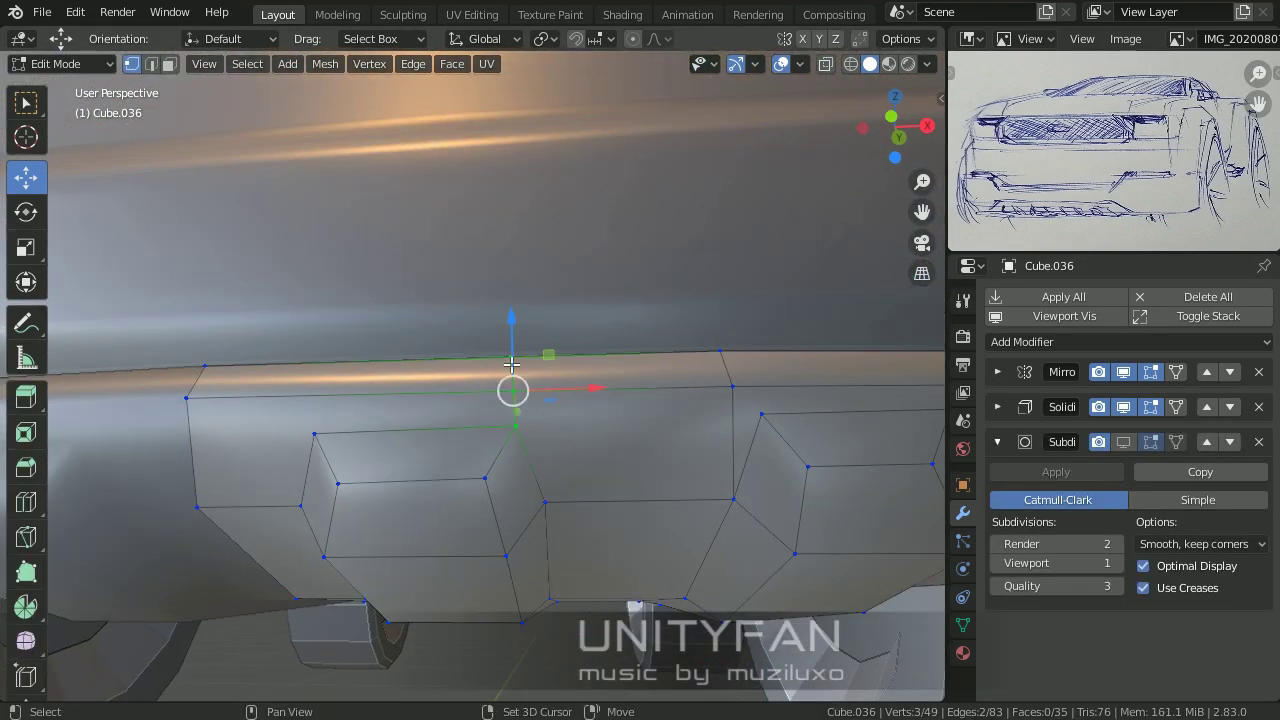
middle_click_drag(511, 364, 486, 420, "shift")
key("x")
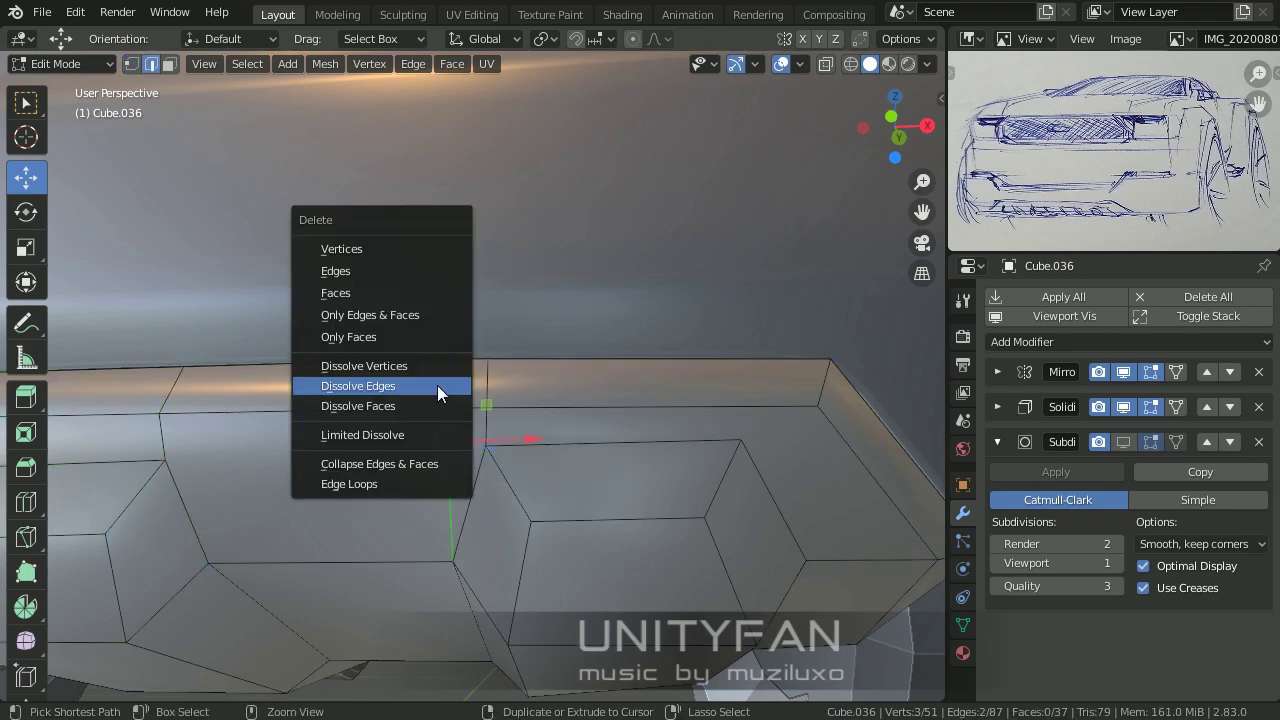
left_click(437, 385)
Step: Make a knife cut on the plate and join two vertices with a new edge
mouse_move(437, 385)
middle_mouse_down()
mouse_move(389, 357)
mouse_move(410, 494)
middle_mouse_up()
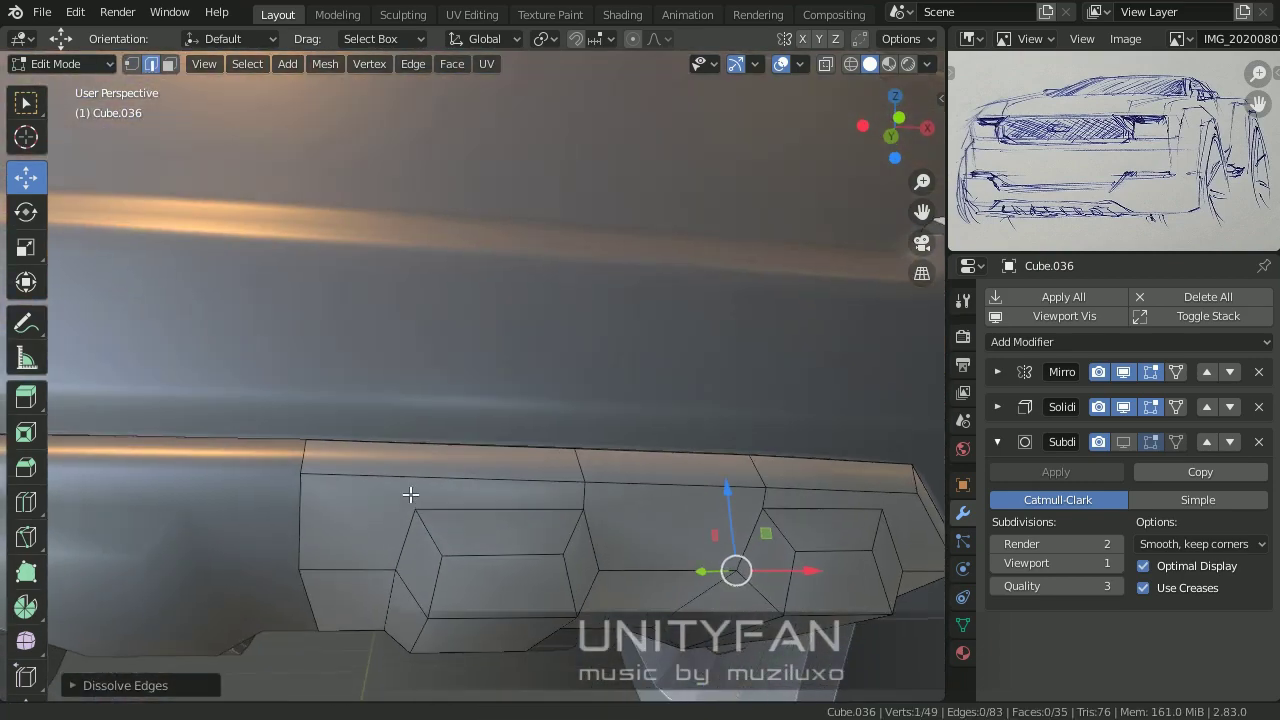
scroll(410, 494, "up", 3)
key("k")
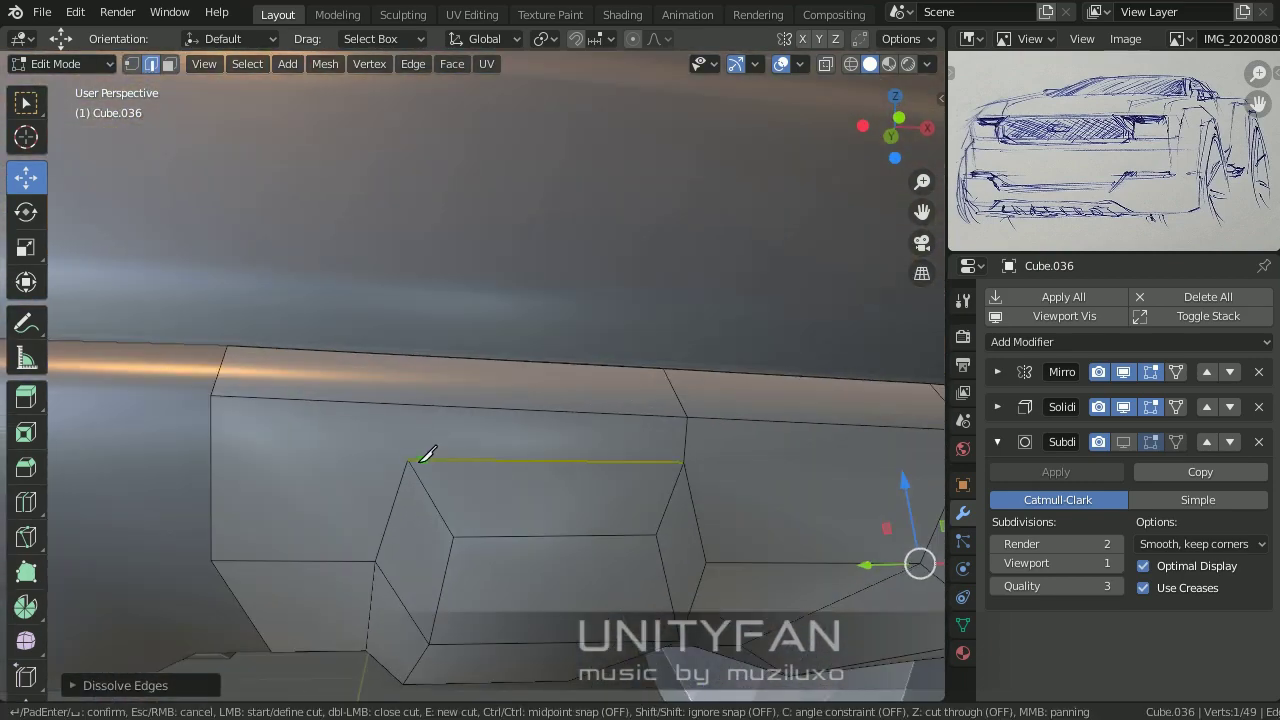
key("Return")
mouse_move(420, 366)
middle_mouse_down()
mouse_move(694, 560)
mouse_move(480, 397)
mouse_move(542, 357)
mouse_move(380, 400)
mouse_move(537, 469)
mouse_move(660, 484)
mouse_move(540, 460)
mouse_move(766, 380)
mouse_move(566, 457)
mouse_move(584, 472)
mouse_move(420, 360)
middle_mouse_up()
left_click(660, 484)
key("alt+a")
left_click(132, 64)
key("j")
middle_click_drag(655, 426, 571, 340)
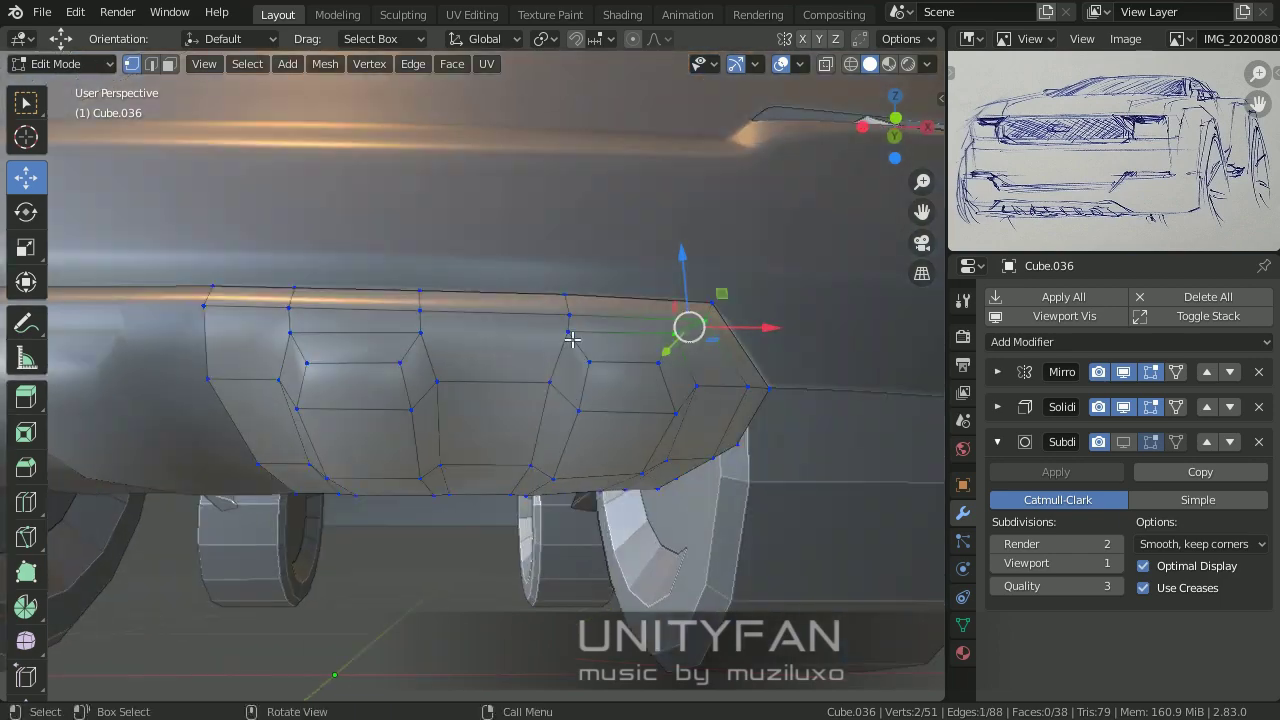
scroll(217, 337, "up", 3)
Step: Knife-cut across the plate from its bottom edge up to its top edge
key("k")
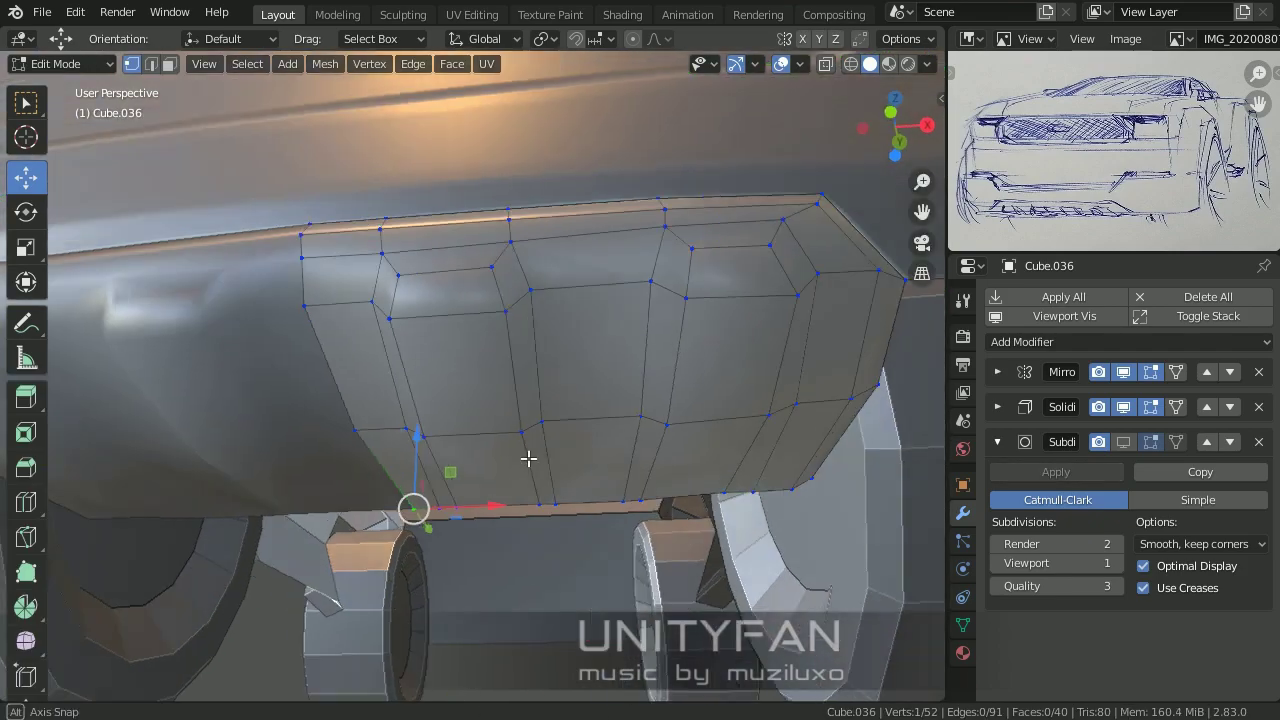
middle_click_drag(529, 458, 517, 454)
scroll(517, 454, "up", 3)
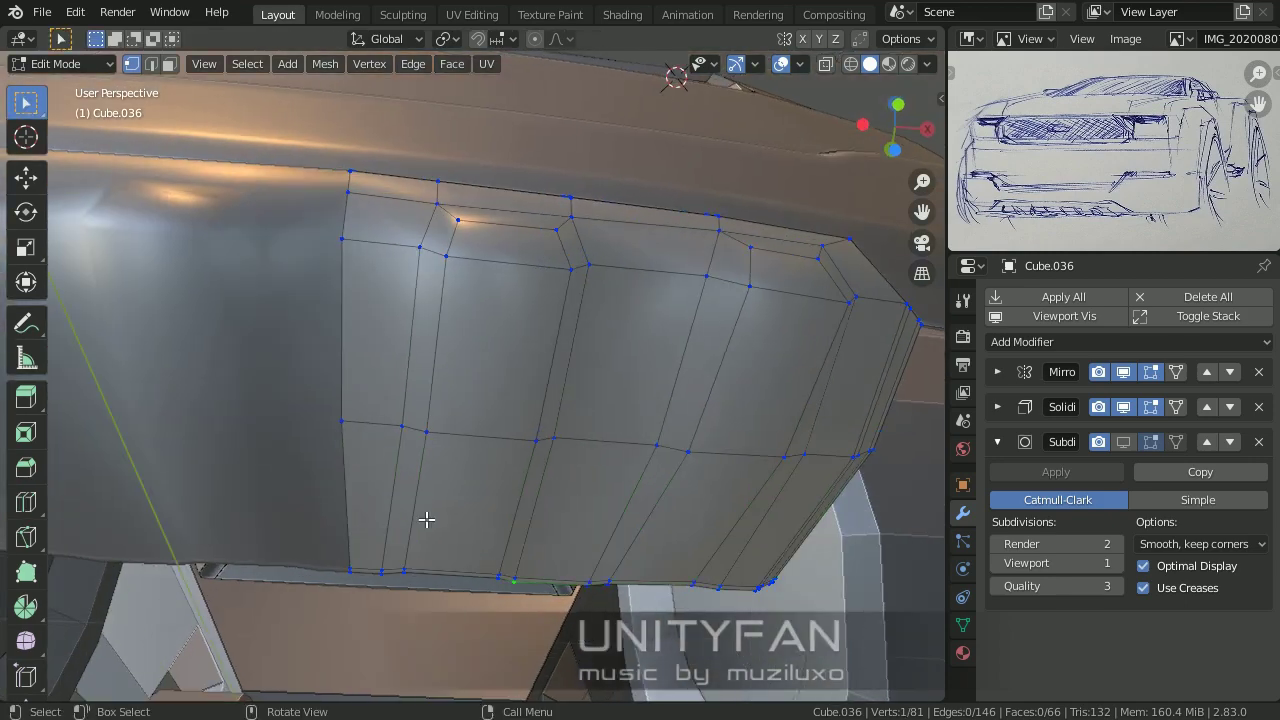
left_click(426, 519)
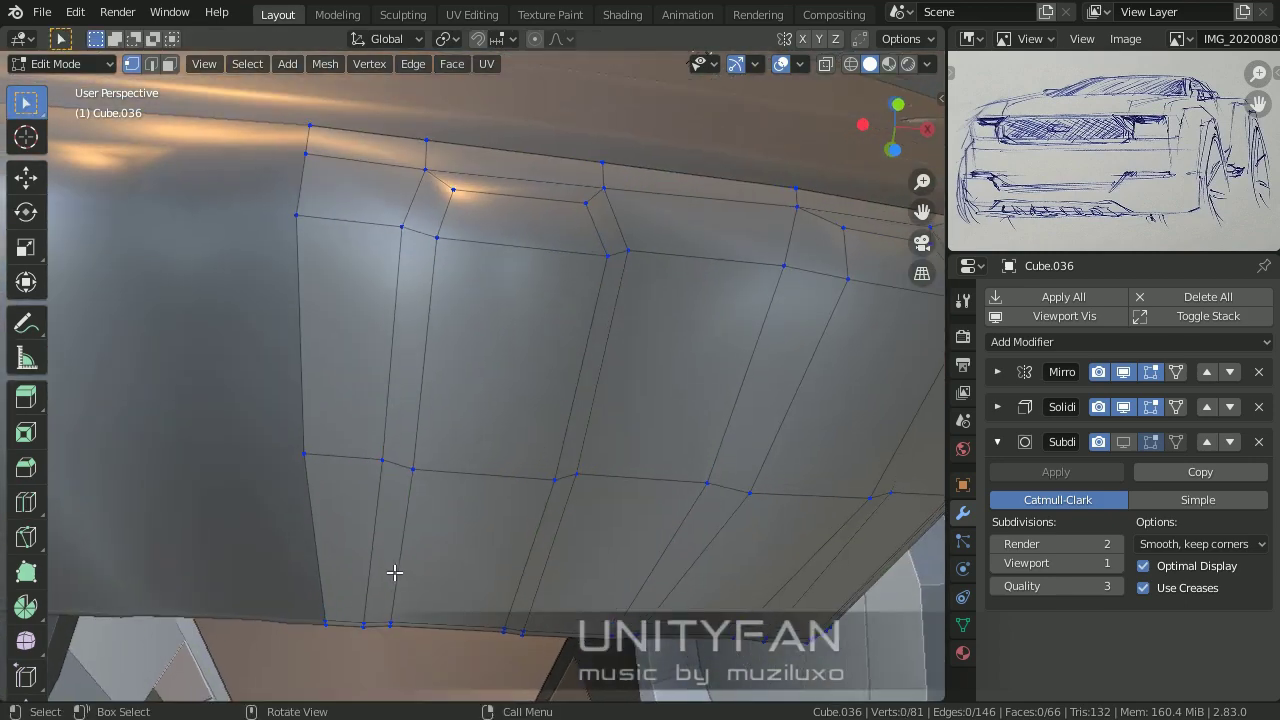
middle_click_drag(394, 574, 481, 433)
left_click(400, 566)
middle_click_drag(400, 566, 535, 289)
left_click(490, 530)
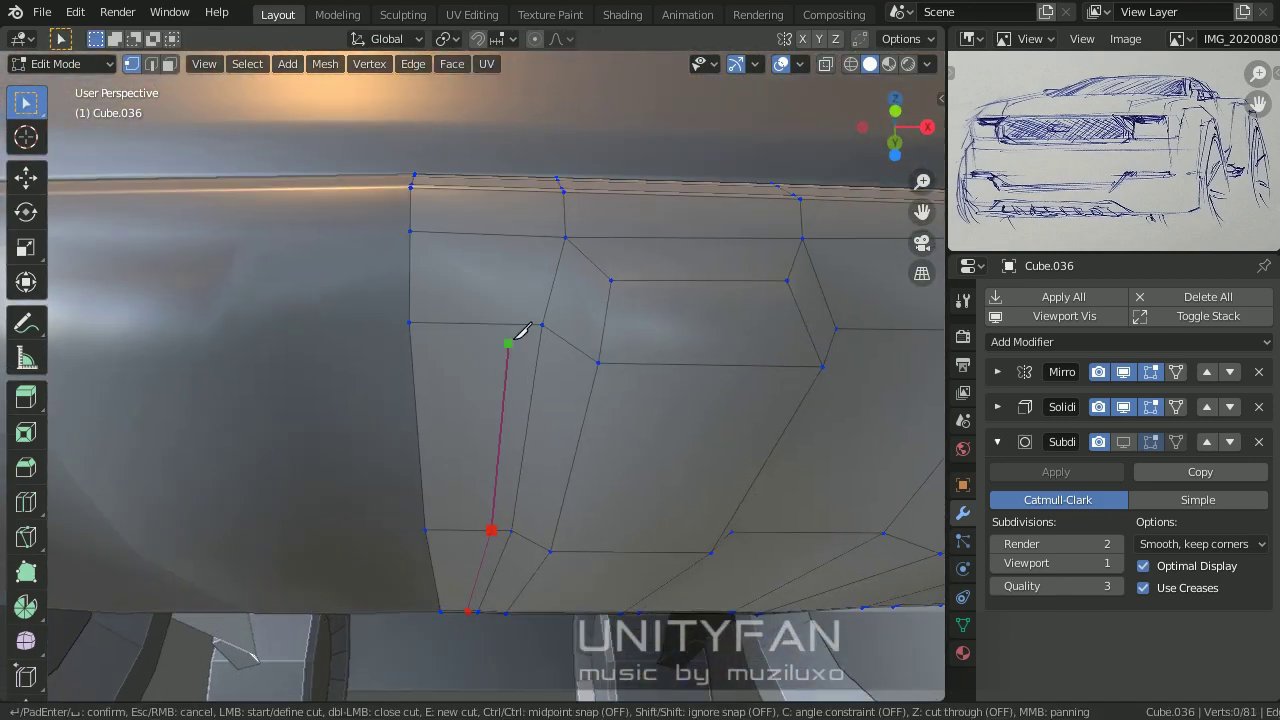
left_click(566, 228)
middle_click_drag(566, 228, 573, 284)
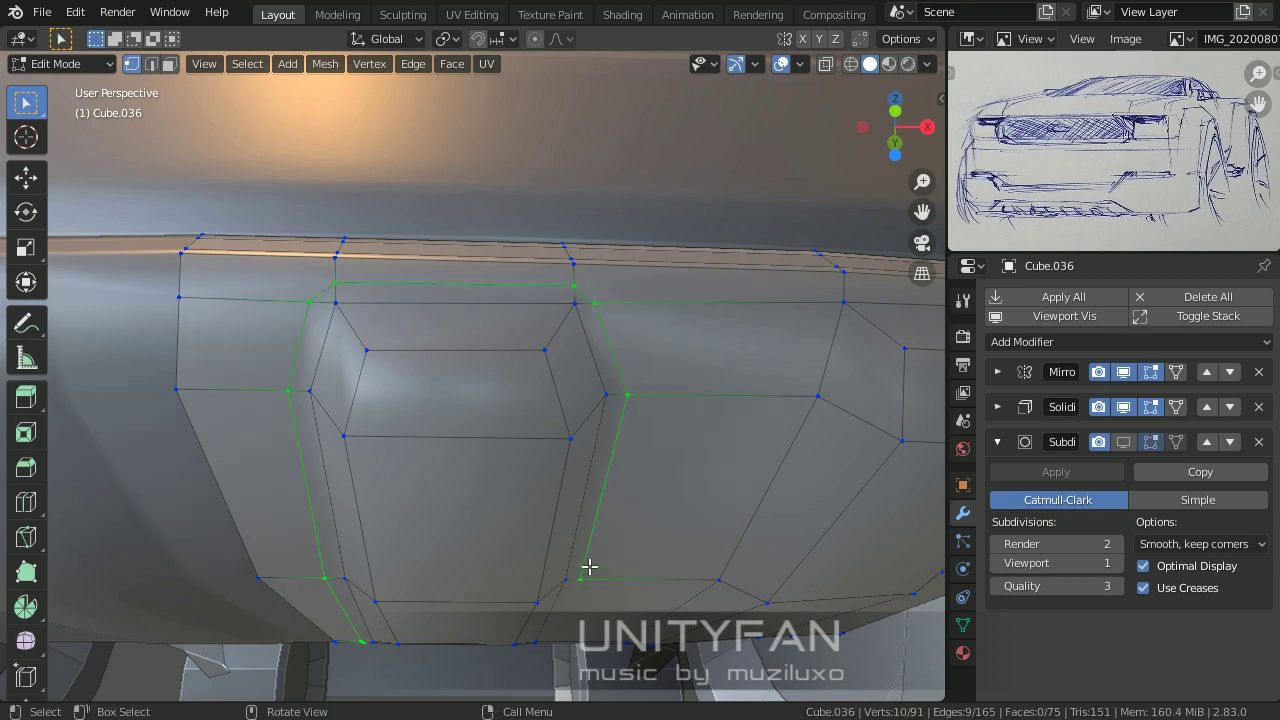
middle_click_drag(589, 567, 557, 551)
Step: Add further knife cuts along the top and lower side of the plate's recesses
key("k")
left_click(525, 600)
key("Return")
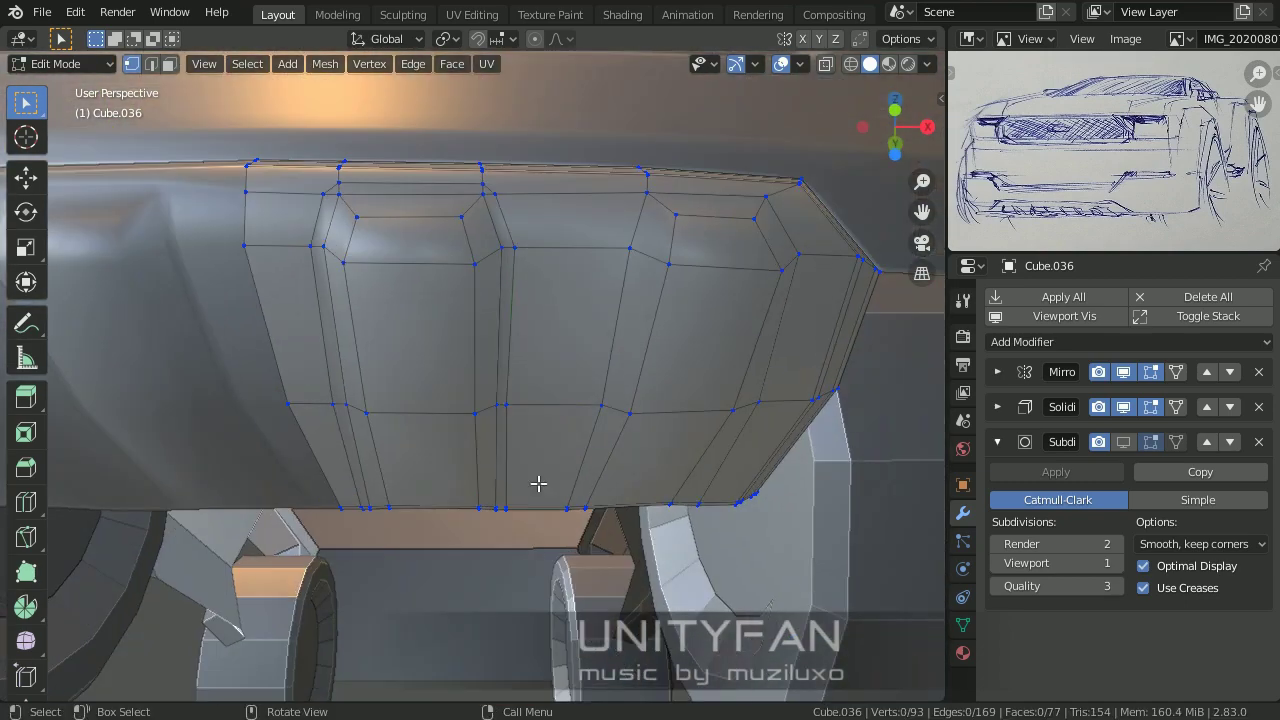
key("Tab")
key("Tab")
mouse_move(566, 471)
middle_mouse_down()
mouse_move(313, 314)
mouse_move(377, 368)
mouse_move(314, 354)
middle_mouse_up()
scroll(313, 314, "up", 4)
left_click(526, 306)
middle_click_drag(614, 314, 466, 349)
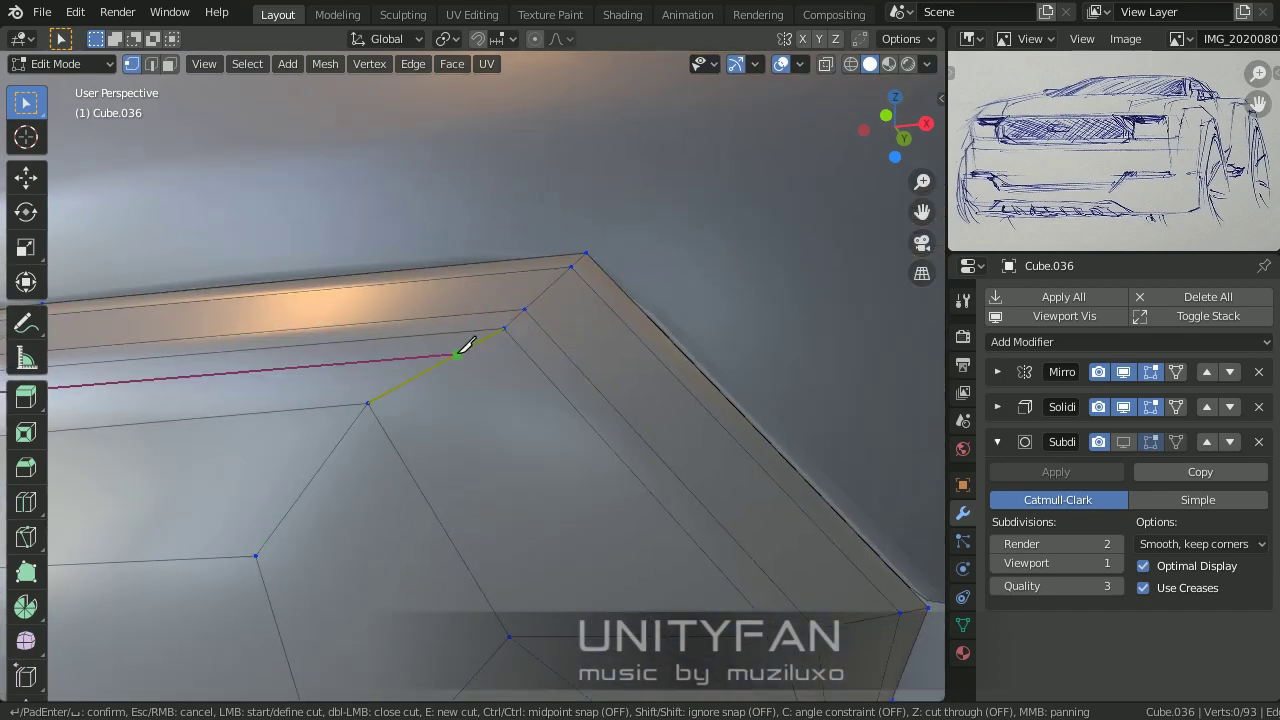
left_click(614, 412)
mouse_move(644, 497)
middle_mouse_down()
mouse_move(720, 371)
mouse_move(711, 452)
middle_mouse_up()
key("Return")
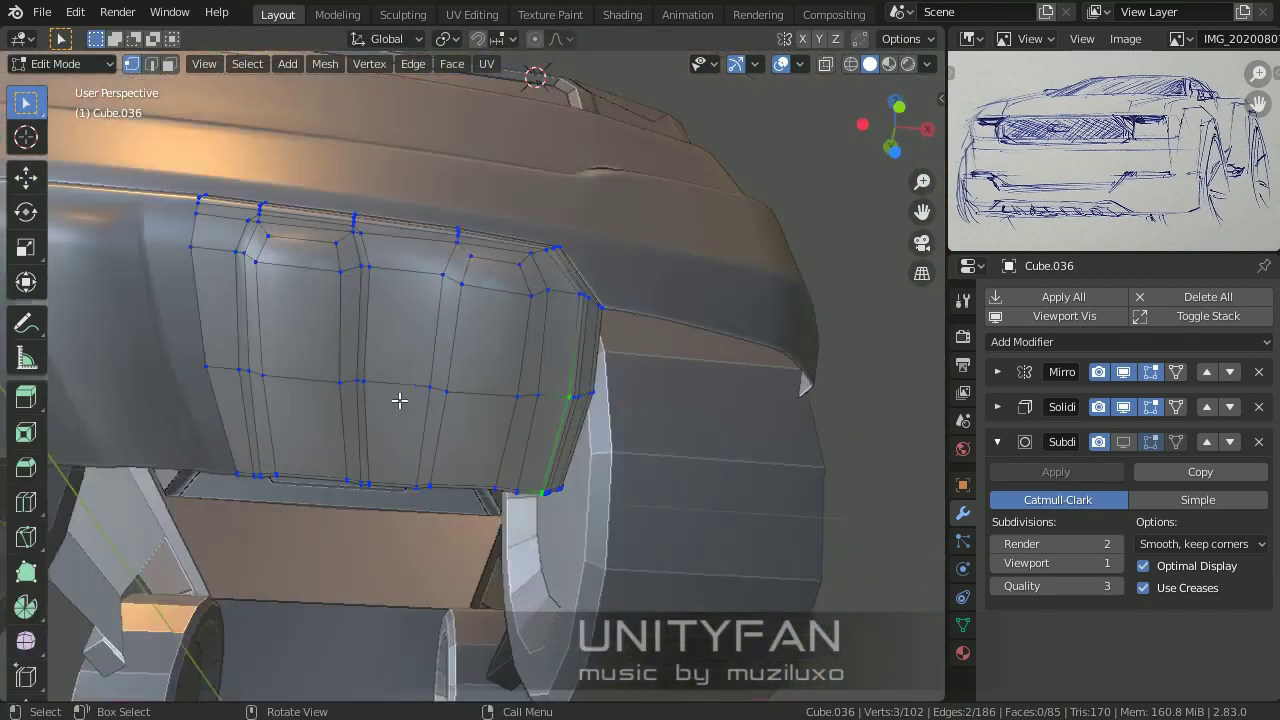
Step: Confirm another knife cut and preview the smoothed plate from the side
middle_click_drag(400, 400, 377, 531)
scroll(463, 492, "up", 3)
mouse_move(463, 392)
middle_mouse_down()
mouse_move(423, 471)
mouse_move(449, 394)
mouse_move(643, 497)
mouse_move(523, 470)
middle_mouse_up()
key("Return")
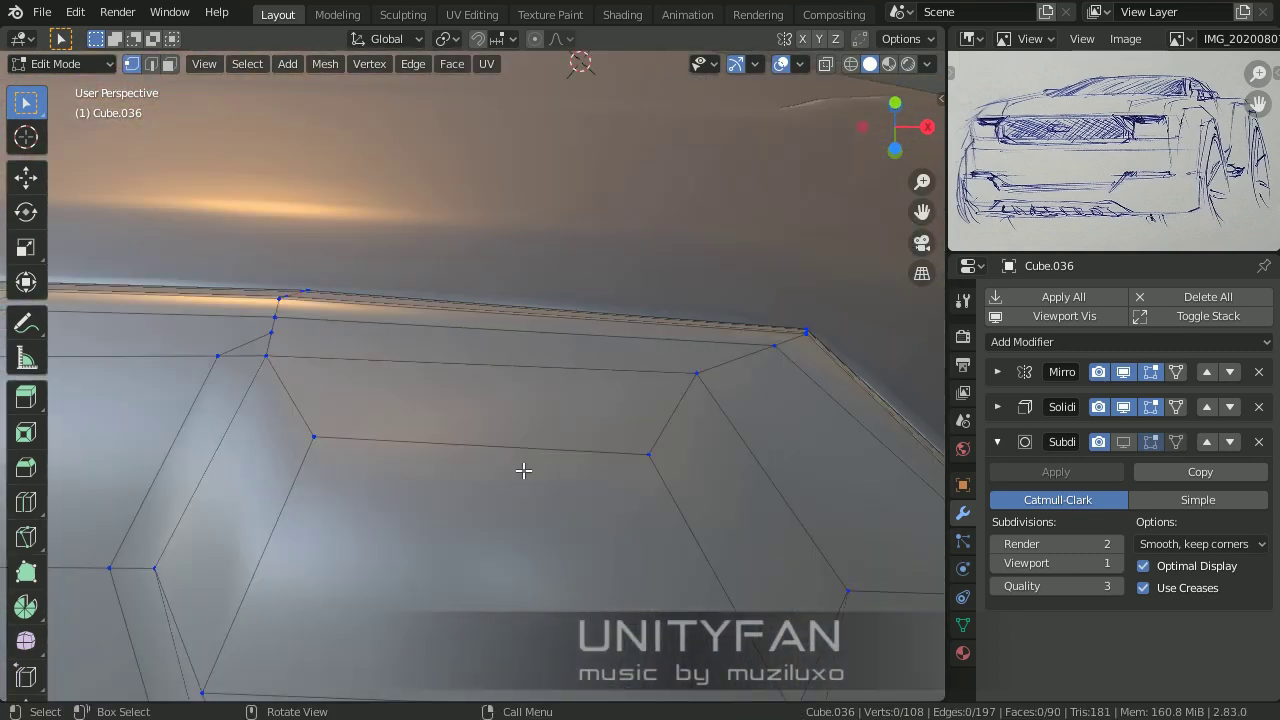
mouse_move(678, 357)
middle_mouse_down()
mouse_move(740, 423)
mouse_move(586, 417)
mouse_move(556, 490)
middle_mouse_up()
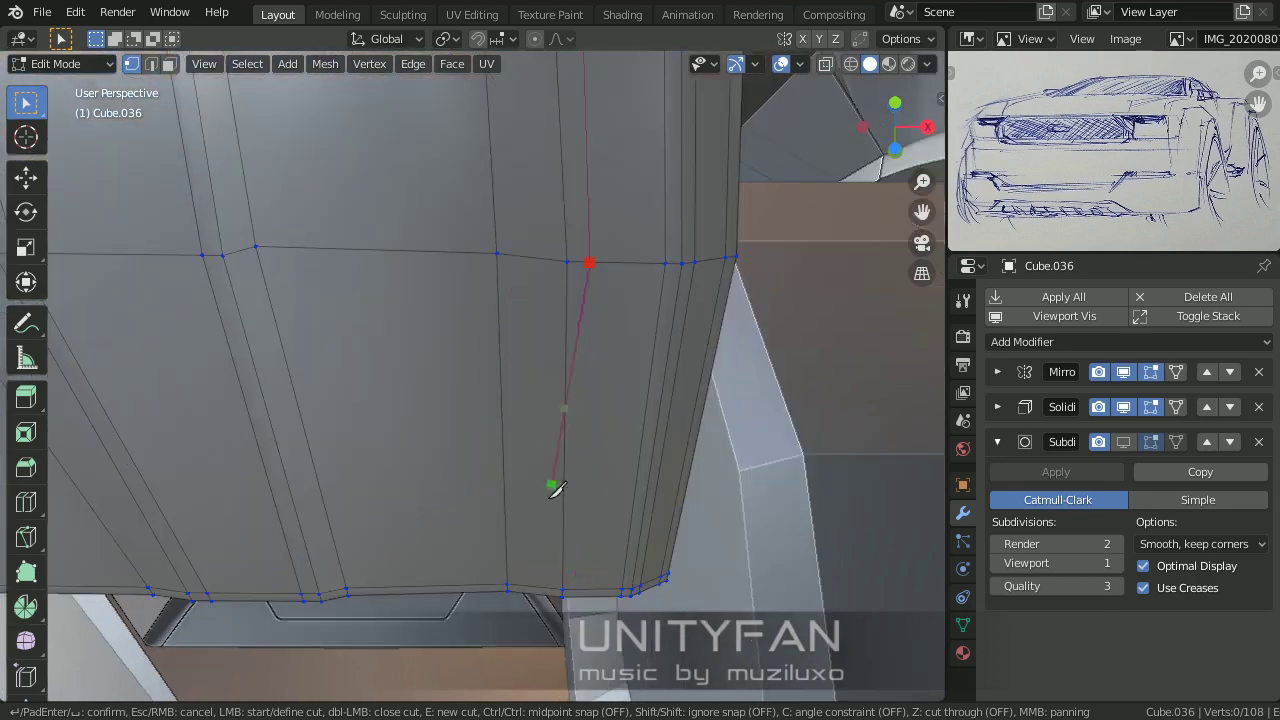
key("Tab")
mouse_move(578, 598)
middle_mouse_down()
mouse_move(635, 585)
mouse_move(563, 493)
middle_mouse_up()
key("Tab")
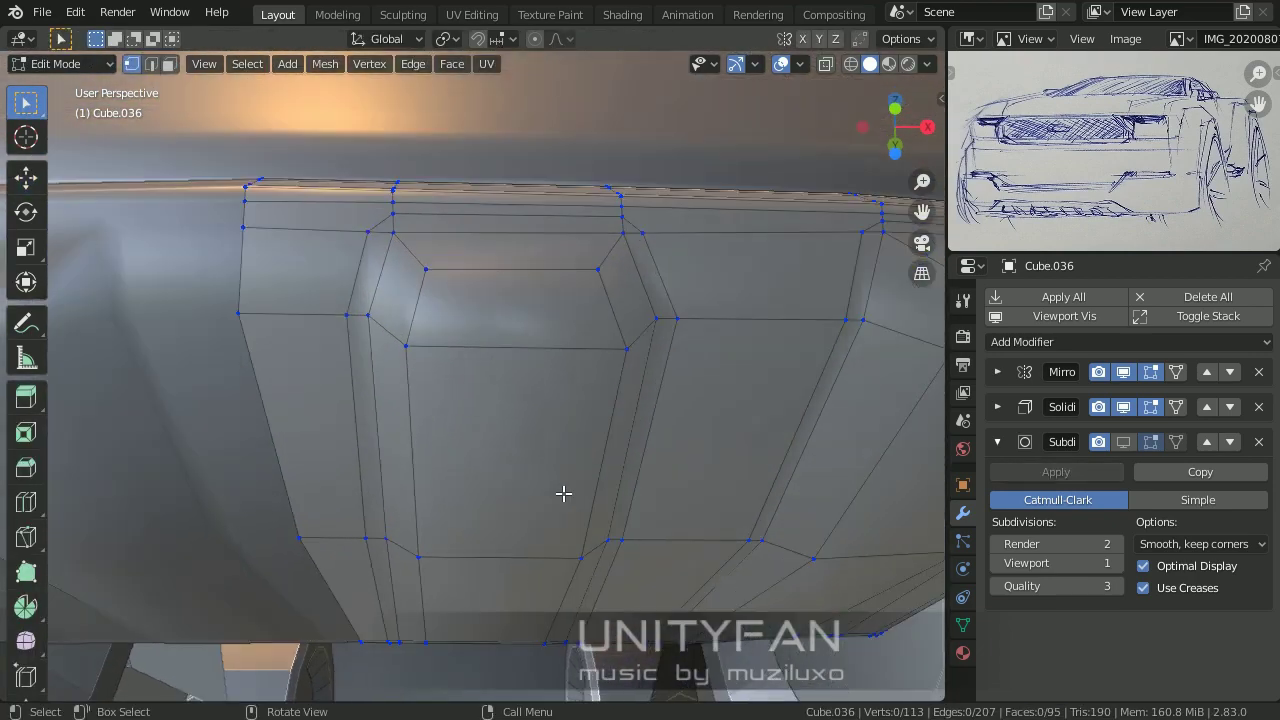
Step: Bevel a selected edge and dissolve the extra edges it leaves behind
key("ctrl+b")
left_click(624, 235)
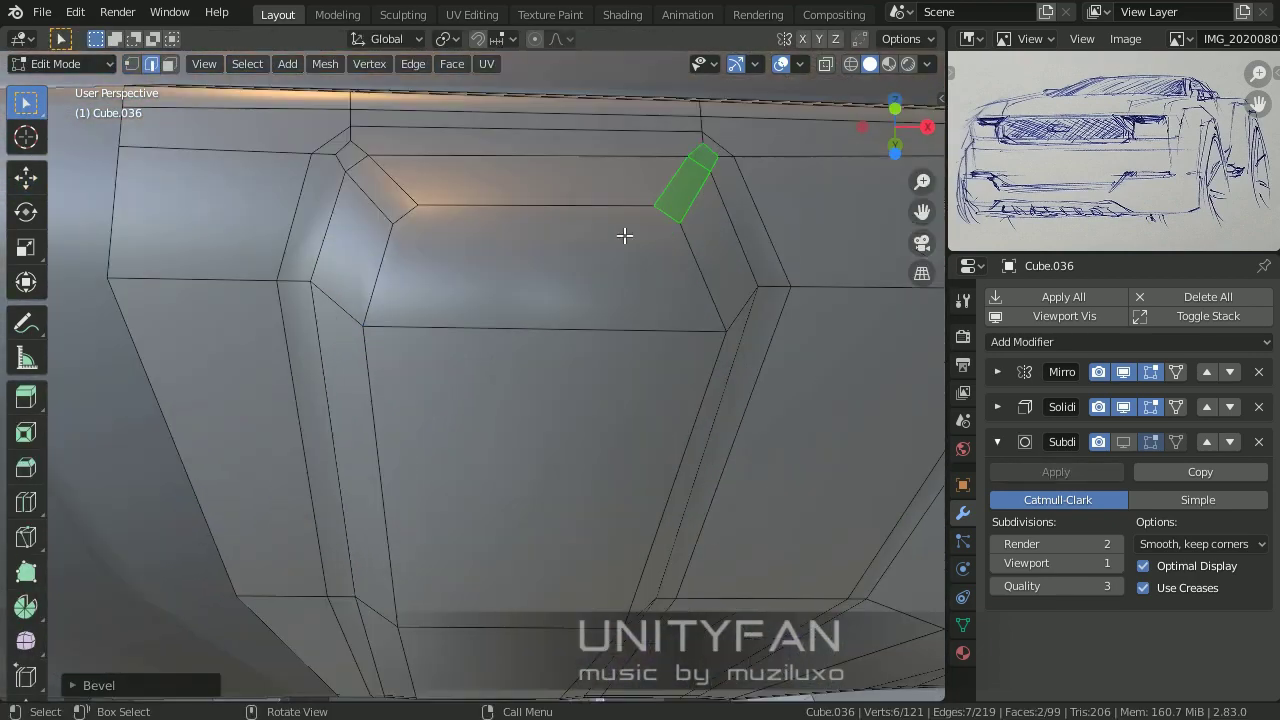
key("ctrl+x")
scroll(346, 150, "down", 3)
mouse_move(400, 251)
middle_mouse_down()
mouse_move(685, 277)
mouse_move(457, 265)
middle_mouse_up()
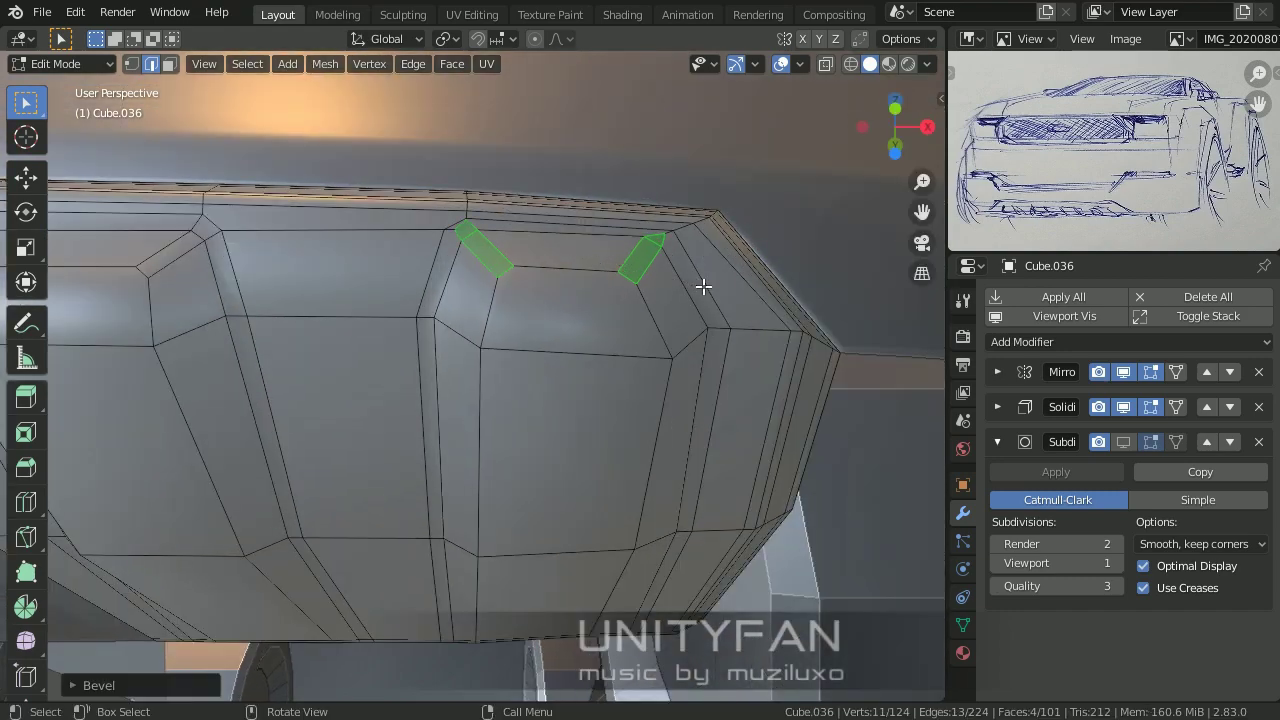
key("x")
left_click(457, 265)
key("x")
left_click(571, 281)
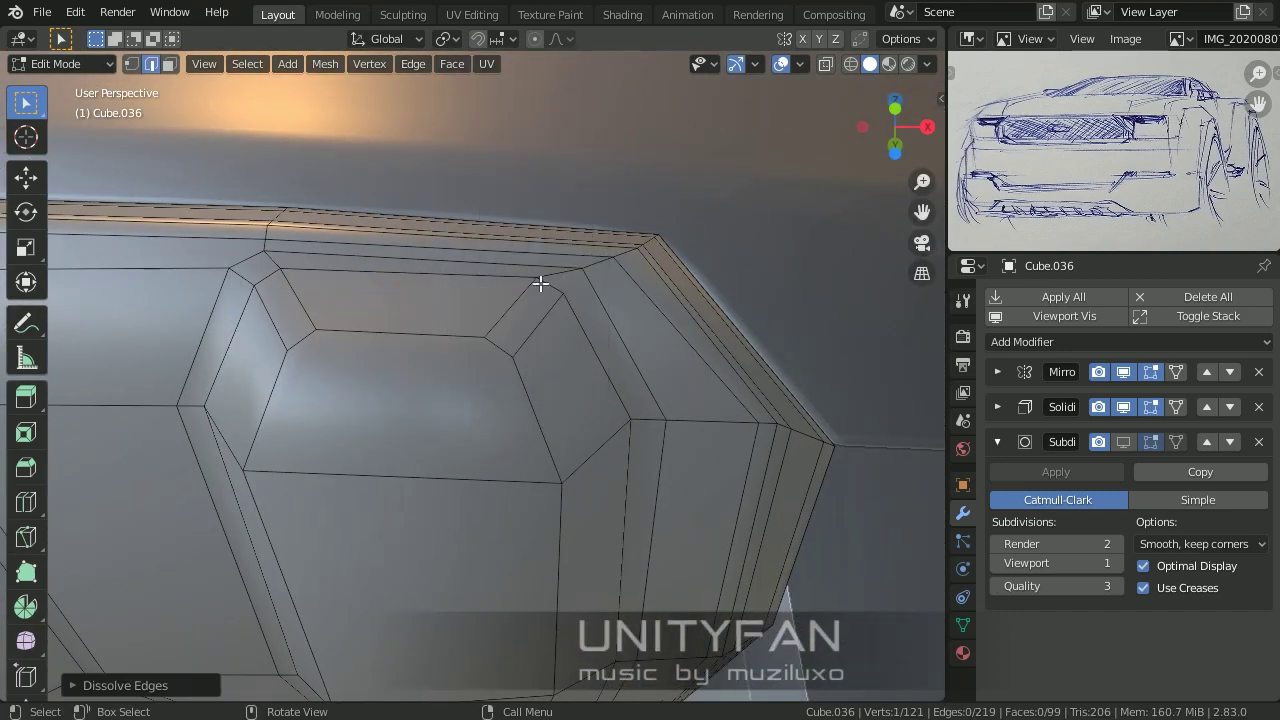
Step: Confirm a knife cut and check the smoothed plate's underside
key("1")
middle_click_drag(540, 284, 444, 287)
key("Return")
key("Tab")
middle_click_drag(596, 288, 445, 436)
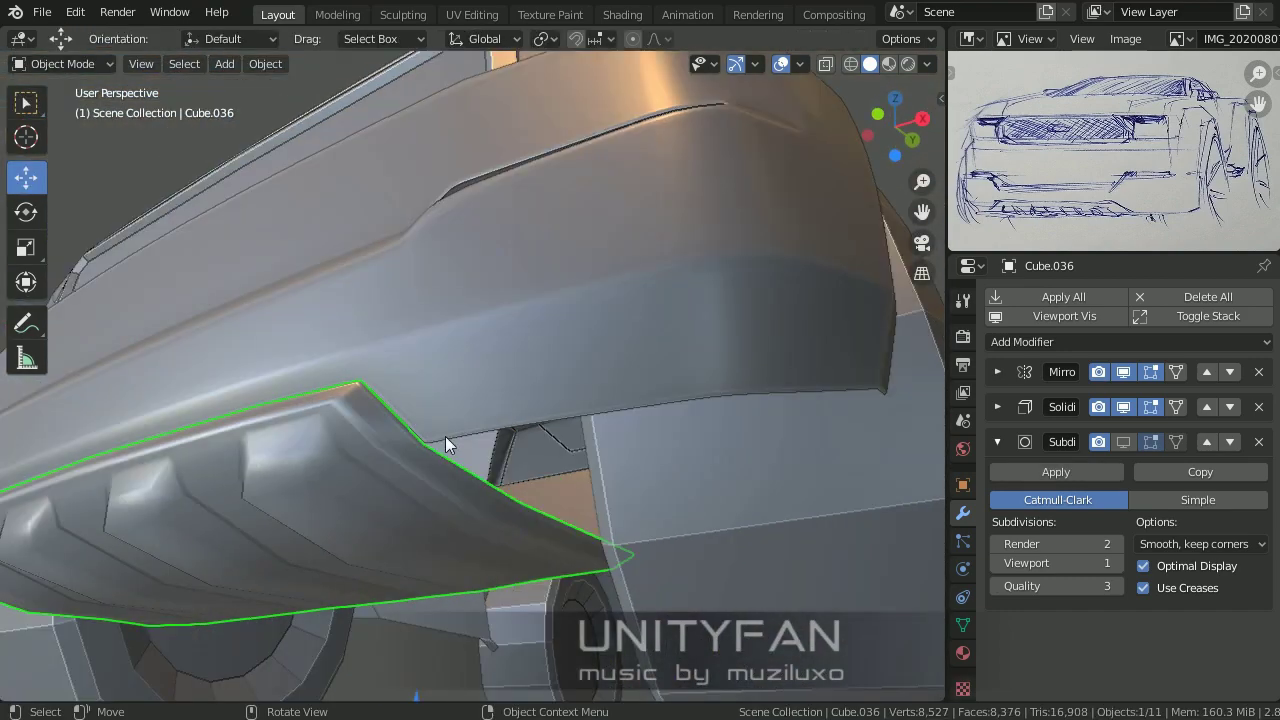
key("Tab")
mouse_move(491, 363)
middle_mouse_down()
mouse_move(462, 412)
mouse_move(44, 453)
middle_mouse_up()
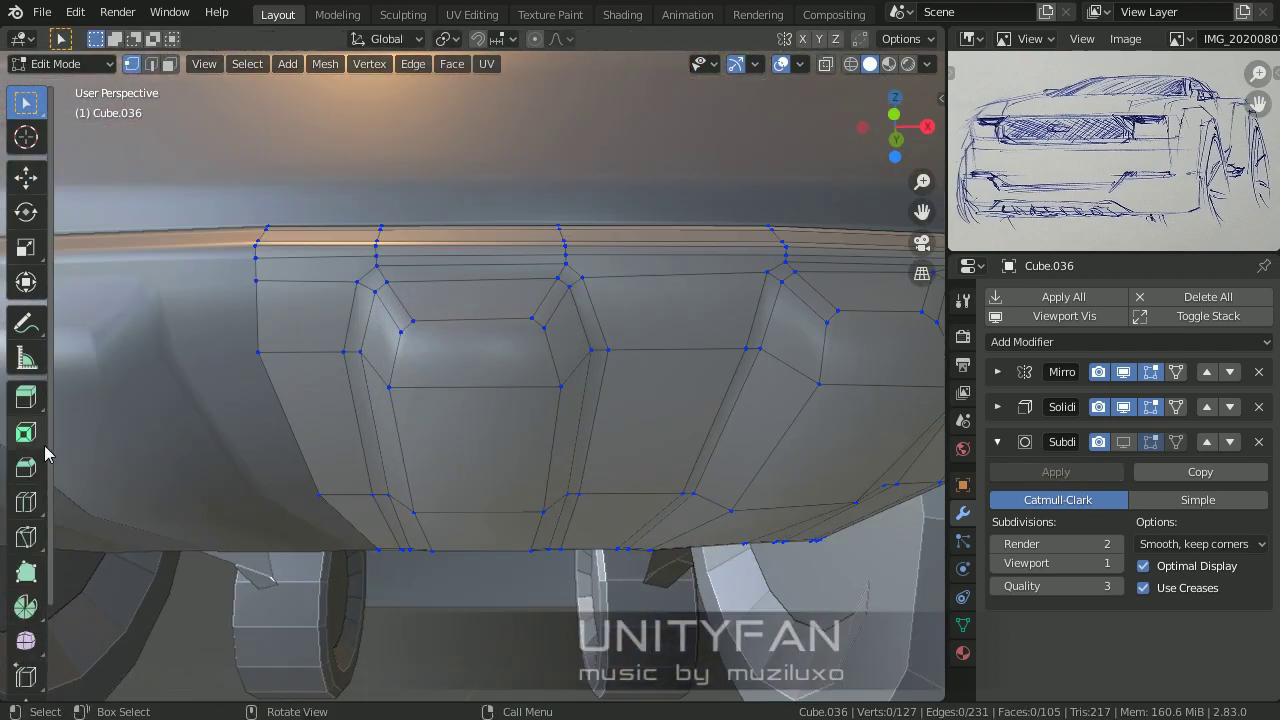
Step: Add a loop cut across a rib and join two vertices with an edge
middle_click_drag(585, 411, 500, 420)
left_click(491, 421)
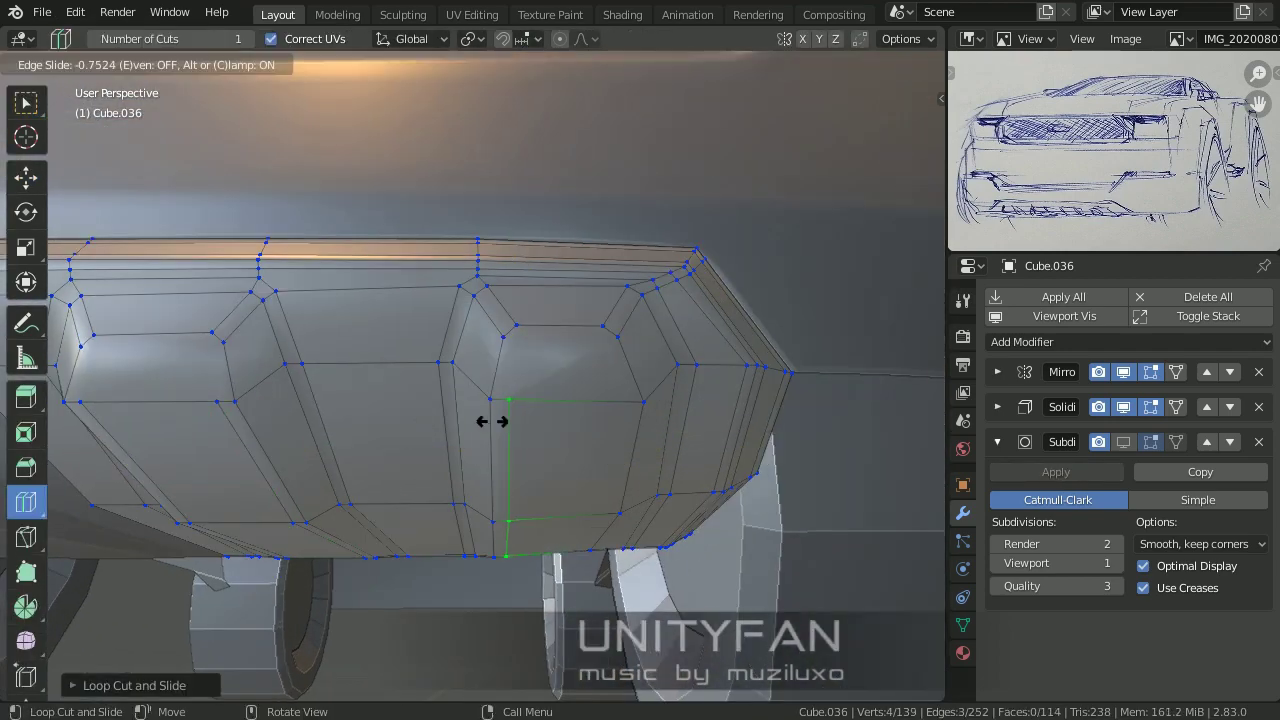
left_click(647, 416)
middle_click_drag(647, 416, 680, 360)
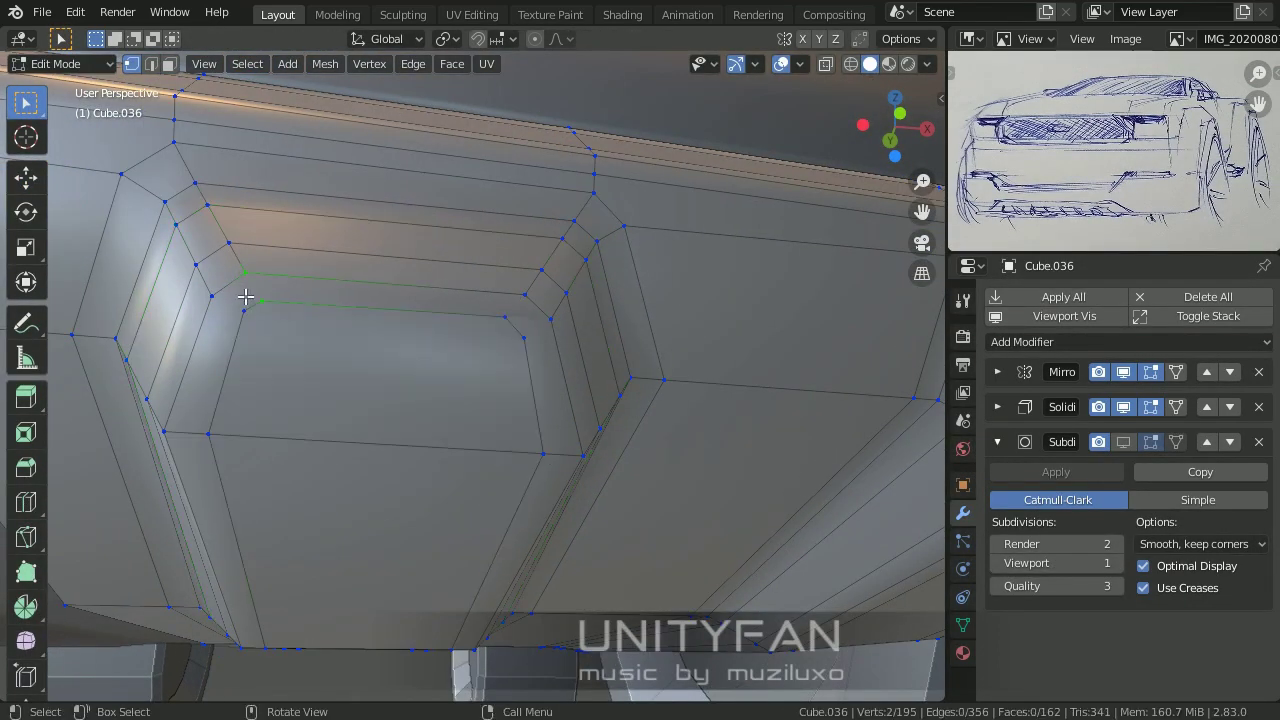
key("j")
scroll(539, 344, "down", 5)
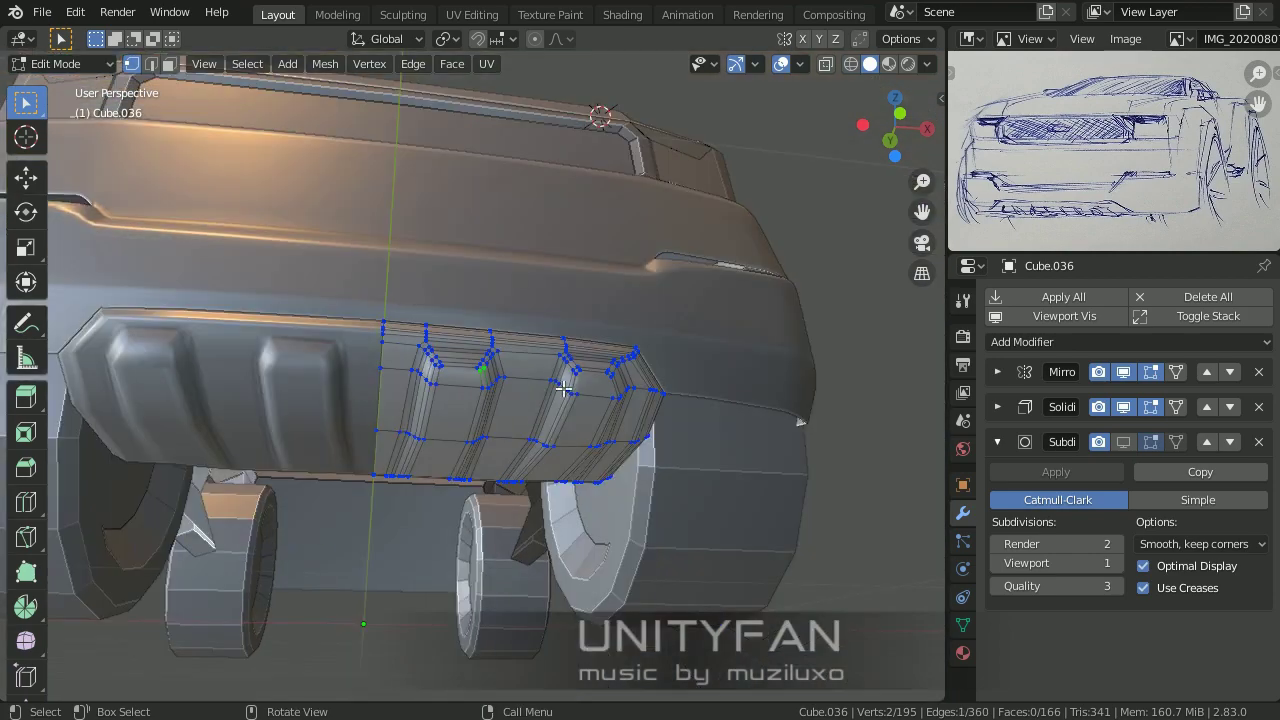
scroll(514, 428, "up", 5)
middle_click_drag(514, 428, 512, 470)
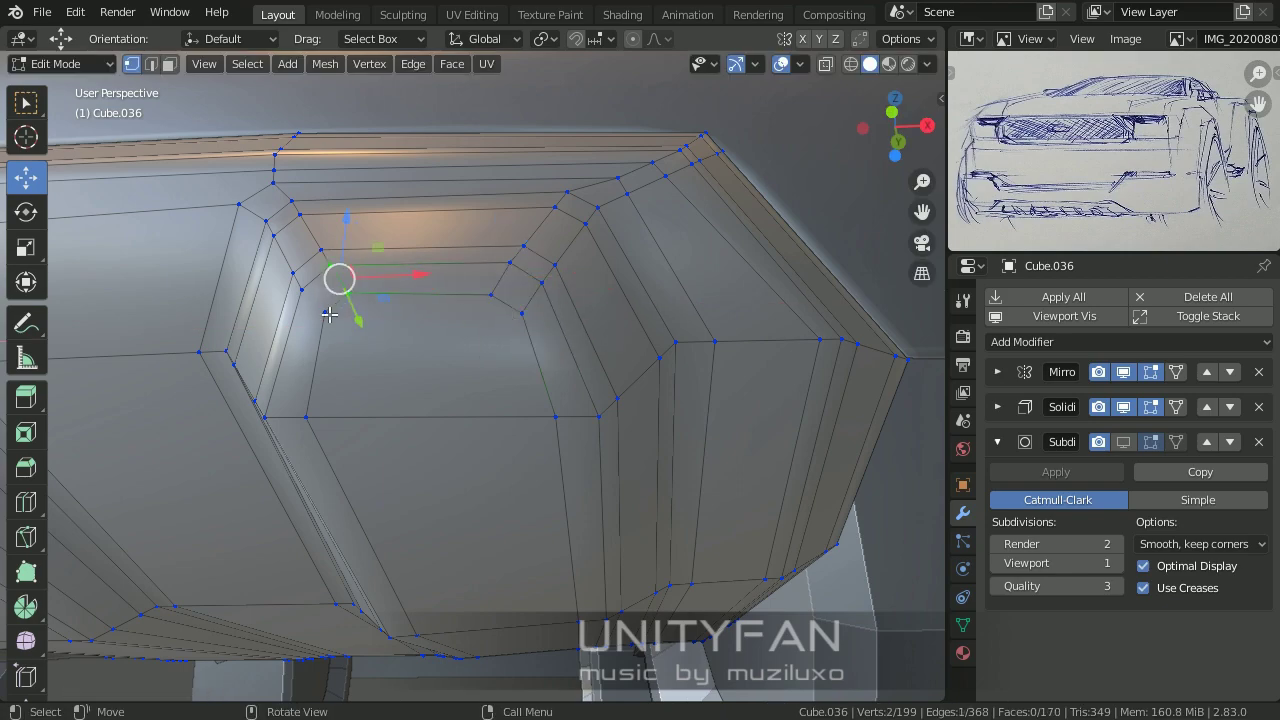
Step: Return the 170-face plate to Object Mode and view the truck from behind
scroll(329, 314, "down", 5)
key("Tab")
scroll(822, 461, "up", 3)
mouse_move(822, 461)
middle_mouse_down()
mouse_move(417, 537)
mouse_move(425, 561)
middle_mouse_up()
scroll(485, 491, "up", 3)
Step: Inspect the recessed grille panel and the ribbed plate under the rear bumper in Edit Mode
scroll(484, 477, "up", 3)
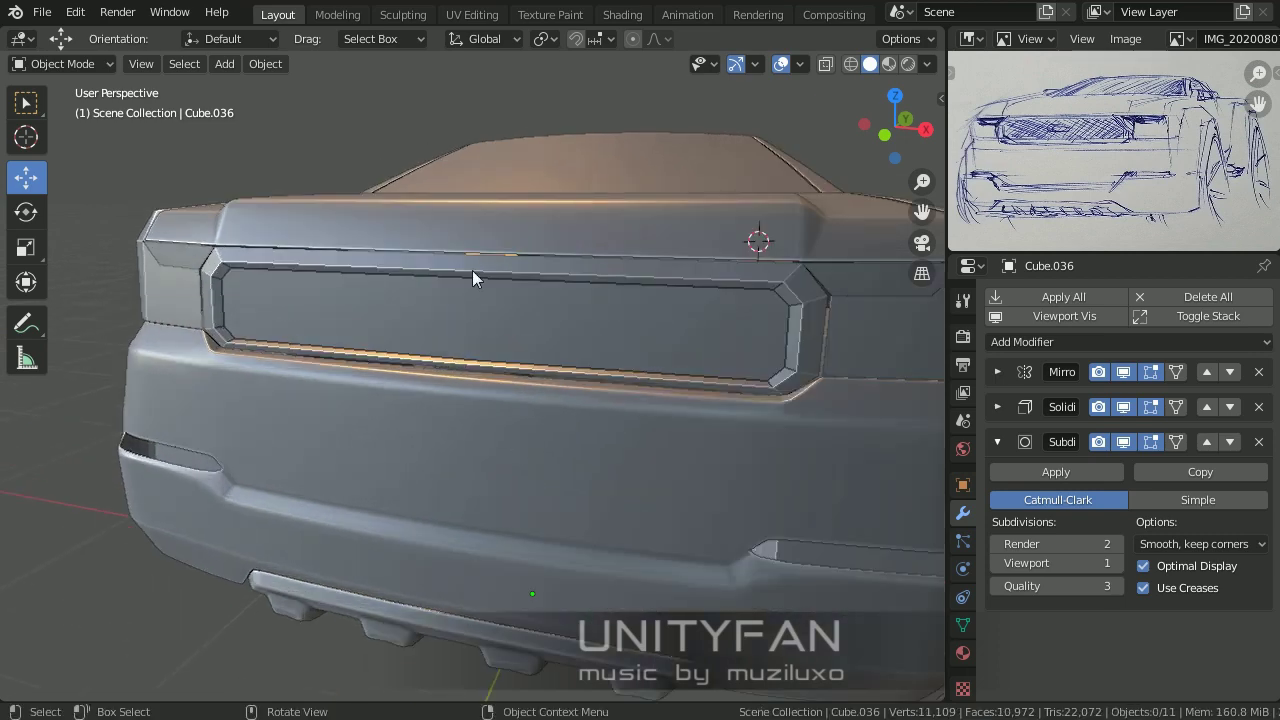
left_click(472, 270)
key("Tab")
scroll(500, 320, "up", 1)
key("Tab")
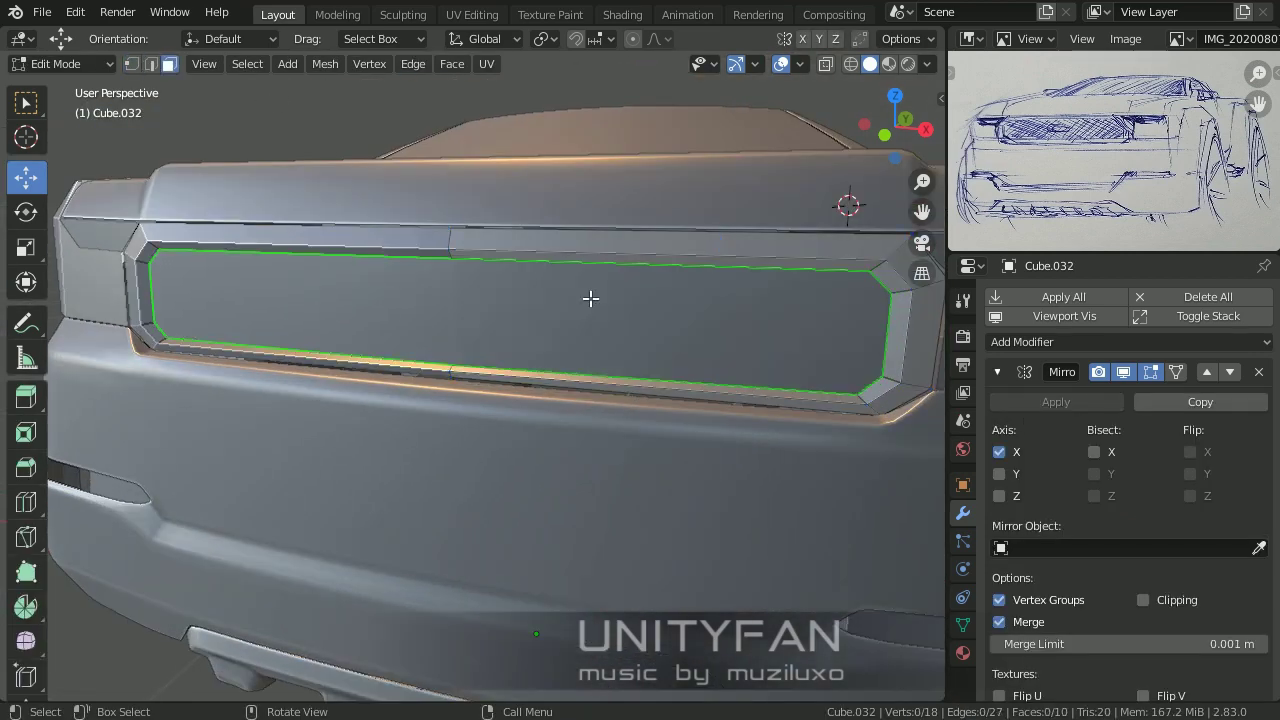
scroll(586, 297, "down", 3)
scroll(817, 363, "up", 3)
mouse_move(817, 363)
middle_mouse_down()
mouse_move(621, 343)
mouse_move(491, 371)
mouse_move(528, 428)
mouse_move(583, 417)
mouse_move(577, 426)
mouse_move(465, 291)
middle_mouse_up()
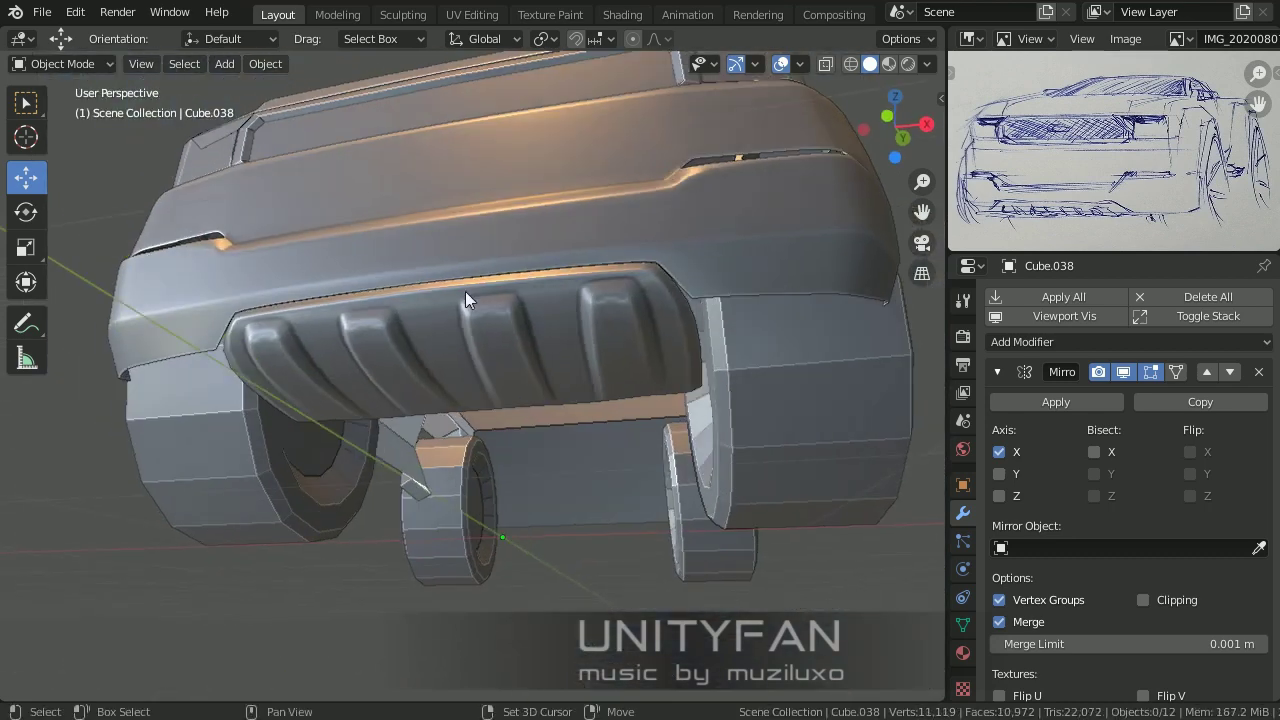
left_click(465, 291)
key("Tab")
scroll(511, 357, "up", 3)
mouse_move(402, 380)
middle_mouse_down()
mouse_move(449, 363)
mouse_move(432, 344)
middle_mouse_up()
key("Tab")
Step: Check the rear bumper's mesh, then deselect everything and turn to the truck's rear
left_click(829, 563)
middle_click_drag(829, 563, 488, 398)
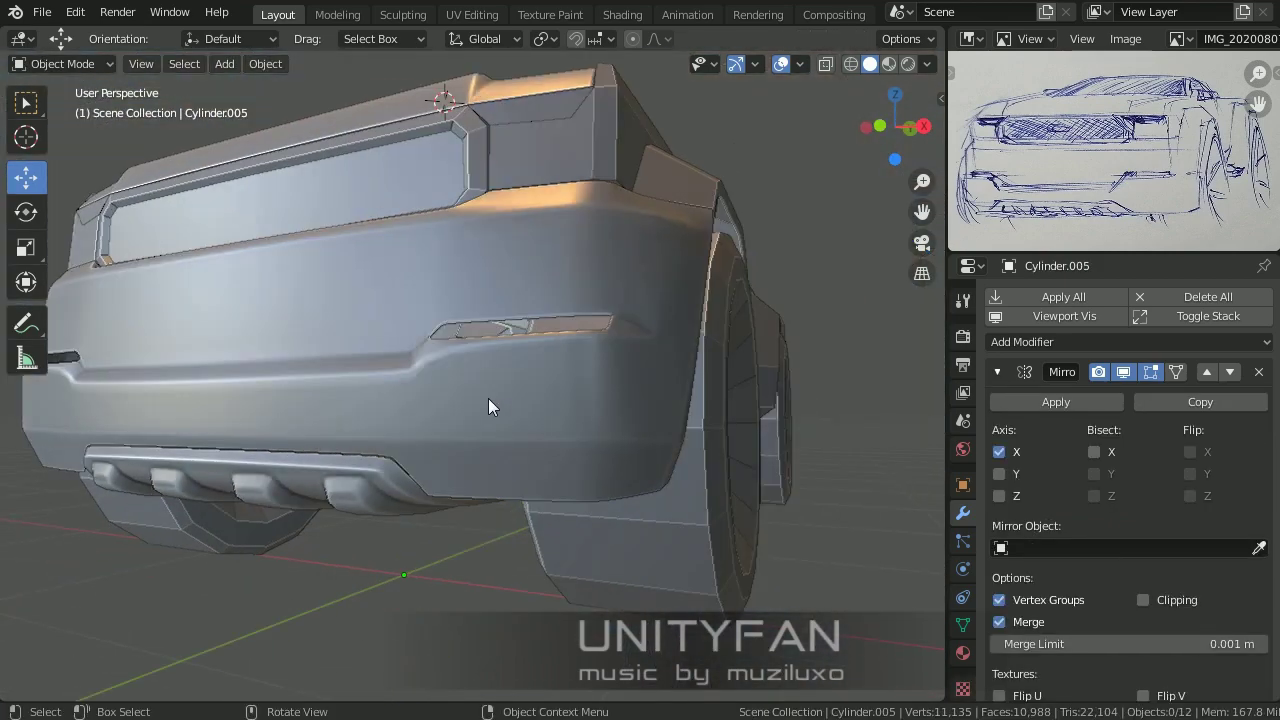
left_click(488, 398)
key("Tab")
scroll(557, 406, "up", 4)
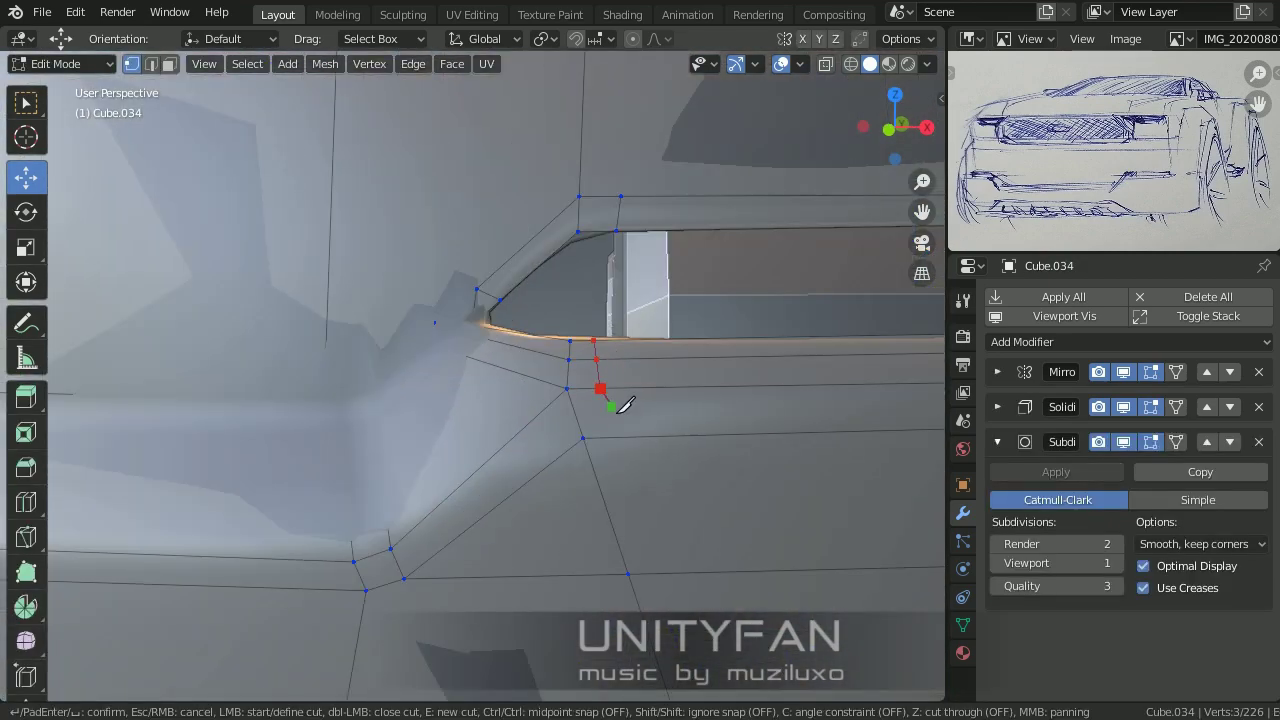
key("Tab")
scroll(562, 497, "down", 5)
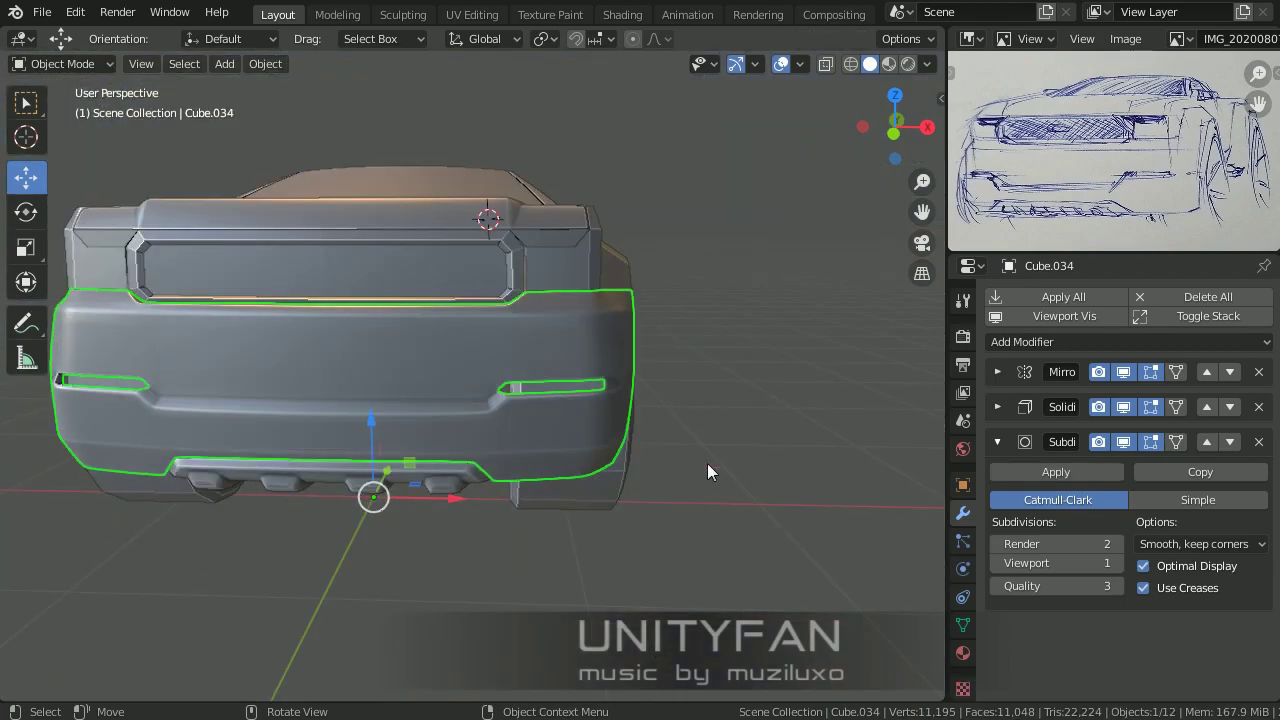
key("alt+a")
mouse_move(707, 463)
middle_mouse_down()
mouse_move(587, 443)
mouse_move(633, 488)
mouse_move(842, 547)
mouse_move(763, 556)
middle_mouse_up()
scroll(572, 412, "up", 3)
Step: In X-ray view, merge two stray vertices at the rear bumper Cube.034's corner
left_click(532, 388)
mouse_move(572, 412)
middle_mouse_down()
mouse_move(532, 388)
mouse_move(390, 362)
mouse_move(471, 351)
middle_mouse_up()
left_click(390, 362)
left_click(464, 459)
key("Tab")
scroll(475, 412, "up", 5)
key("shift+z")
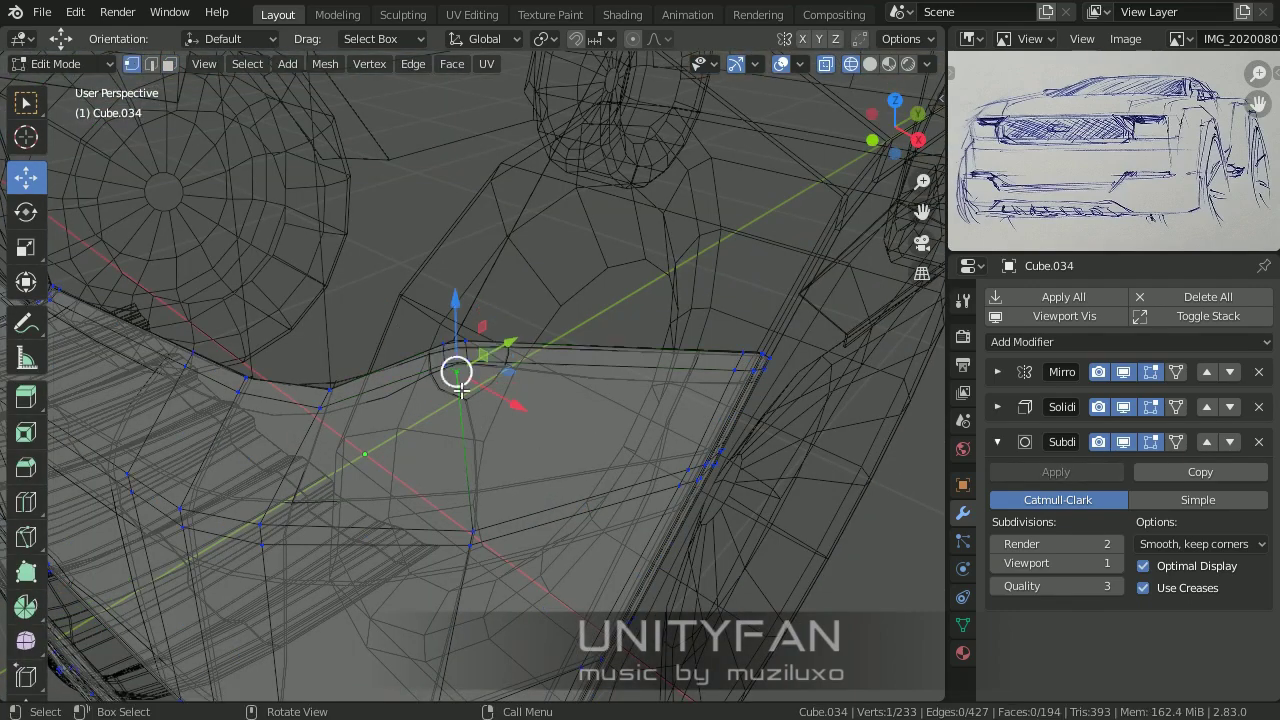
left_click(522, 533)
key("shift+z")
mouse_move(522, 533)
middle_mouse_down()
mouse_move(654, 526)
mouse_move(571, 451)
mouse_move(634, 477)
mouse_move(297, 500)
middle_mouse_up()
Step: Shift the bumper's vertices with axis-locked moves along X and Y
key("g")
key("x")
left_click(606, 489)
left_click(588, 490)
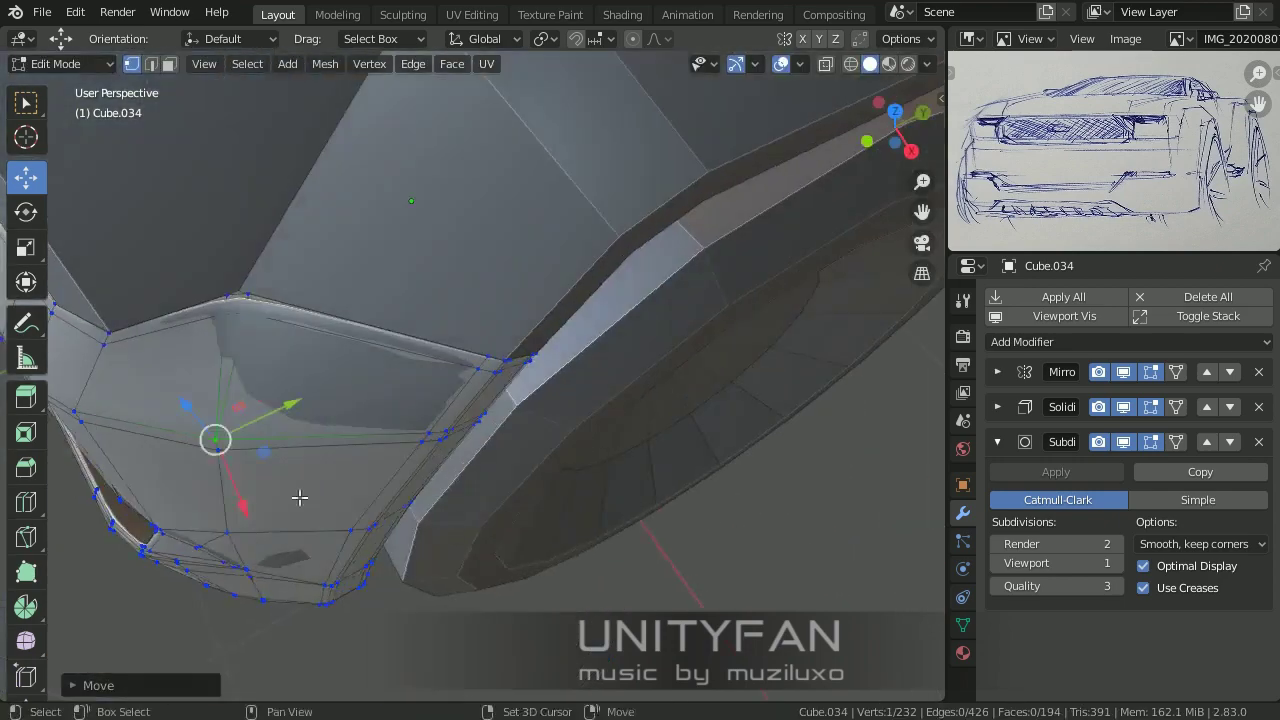
key("g")
key("y")
key("Tab")
Step: Select the truck body and check a wheel-arch face in Edit Mode
scroll(686, 458, "down", 3)
mouse_move(686, 458)
middle_mouse_down()
mouse_move(410, 353)
mouse_move(522, 443)
middle_mouse_up()
left_click(444, 349)
left_click(517, 237)
key("Tab")
mouse_move(517, 237)
middle_mouse_down()
mouse_move(551, 331)
mouse_move(571, 457)
mouse_move(537, 393)
mouse_move(586, 386)
mouse_move(620, 514)
mouse_move(575, 303)
middle_mouse_up()
left_click(551, 331)
key("Tab")
Step: Add an edge loop across the fender flare Cube.037 and select one of its edges
left_click(584, 364)
key("Tab")
scroll(571, 457, "up", 3)
left_click(519, 354)
key("w")
left_click(575, 303)
Step: Knife new edges into the fender flare's bottom so it meets the body
scroll(575, 303, "up", 3)
key("1")
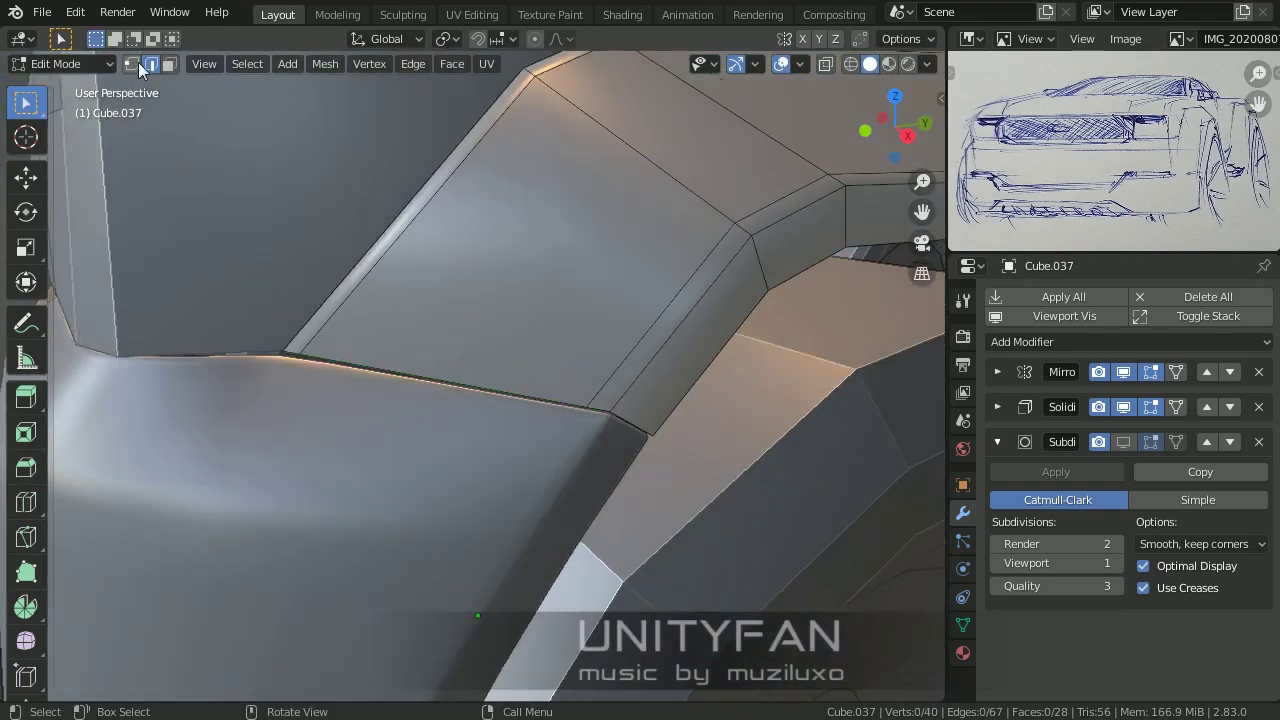
key("k")
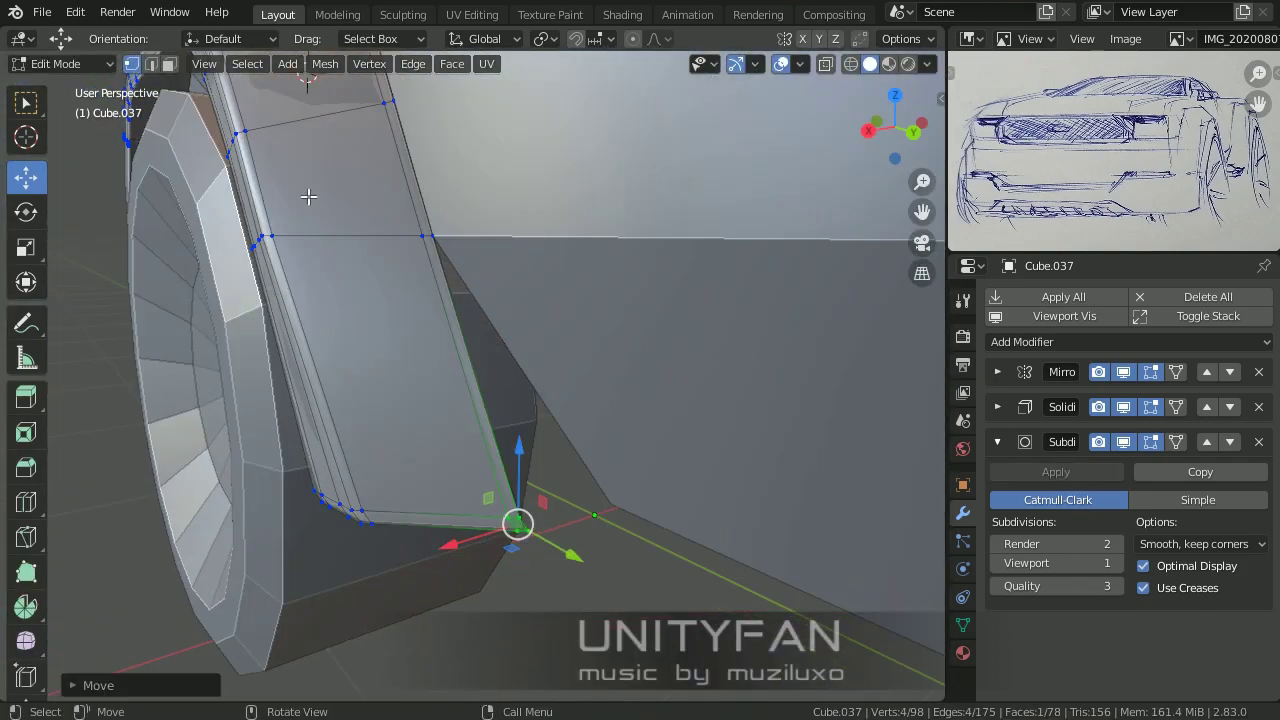
key("2")
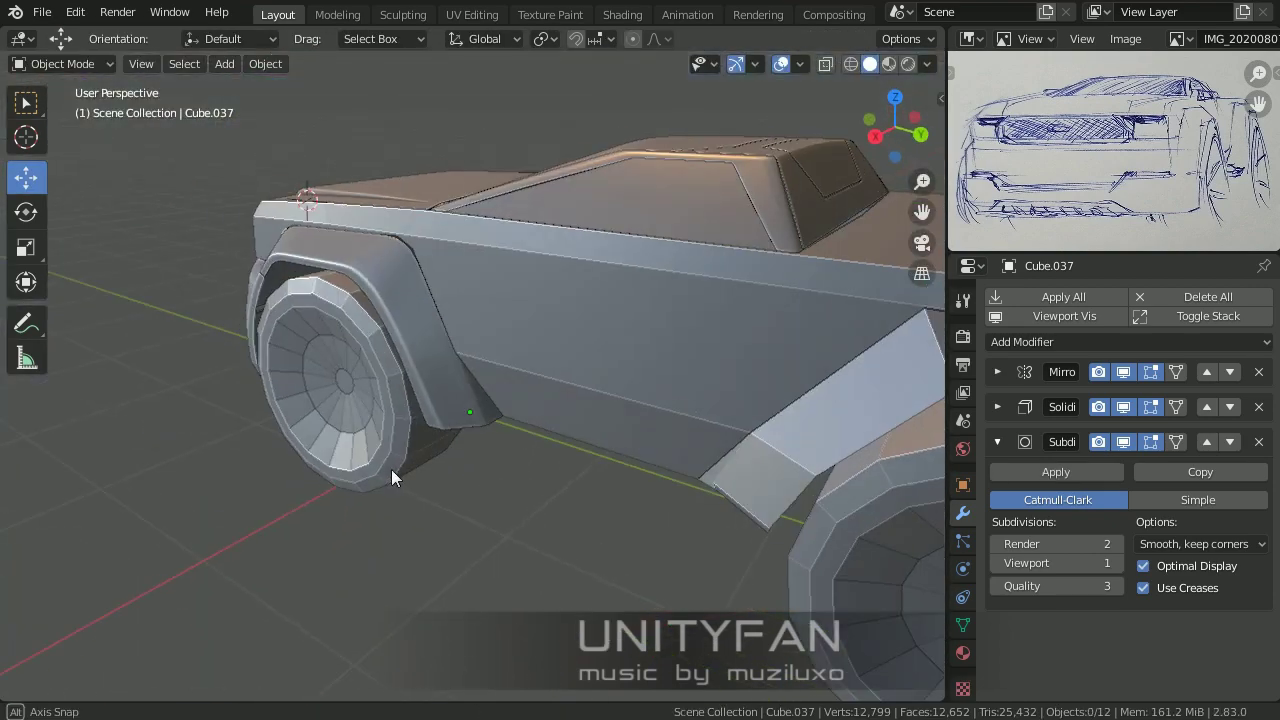
Step: Select the linked fender faces on the side panel and separate them as their own object
mouse_move(391, 469)
middle_mouse_down()
mouse_move(653, 456)
mouse_move(686, 441)
mouse_move(416, 286)
mouse_move(501, 418)
mouse_move(363, 414)
mouse_move(194, 374)
mouse_move(333, 415)
mouse_move(486, 286)
mouse_move(600, 338)
mouse_move(338, 397)
mouse_move(509, 357)
mouse_move(463, 389)
mouse_move(476, 387)
middle_mouse_up()
left_click(501, 418)
key("Tab")
key("l")
key("p")
left_click(600, 338)
key("l")
mouse_move(470, 439)
middle_mouse_down()
mouse_move(749, 449)
mouse_move(295, 338)
middle_mouse_up()
key("p")
left_click(754, 497)
key("Tab")
left_click(358, 336)
Step: Separate the rear wheel-arch faces from the body and shade the new arch smooth
key("Tab")
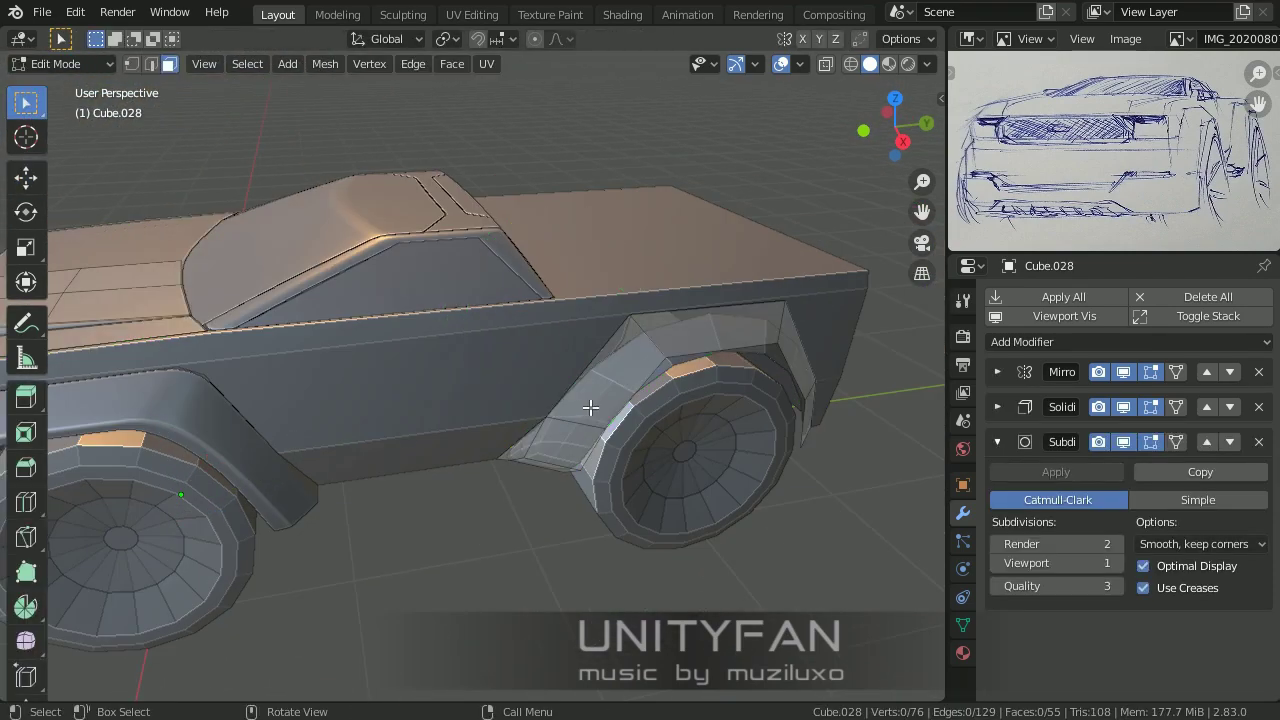
key("l")
key("p")
left_click(520, 400)
mouse_move(520, 400)
middle_mouse_down()
mouse_move(497, 411)
mouse_move(529, 367)
mouse_move(427, 311)
mouse_move(520, 380)
middle_mouse_up()
key("Tab")
left_click(497, 411)
scroll(500, 405, "up", 5)
right_click(427, 311)
left_click(427, 311)
Step: Try an edge loop across the wheel arch, then undo it
key("Tab")
left_click(26, 502)
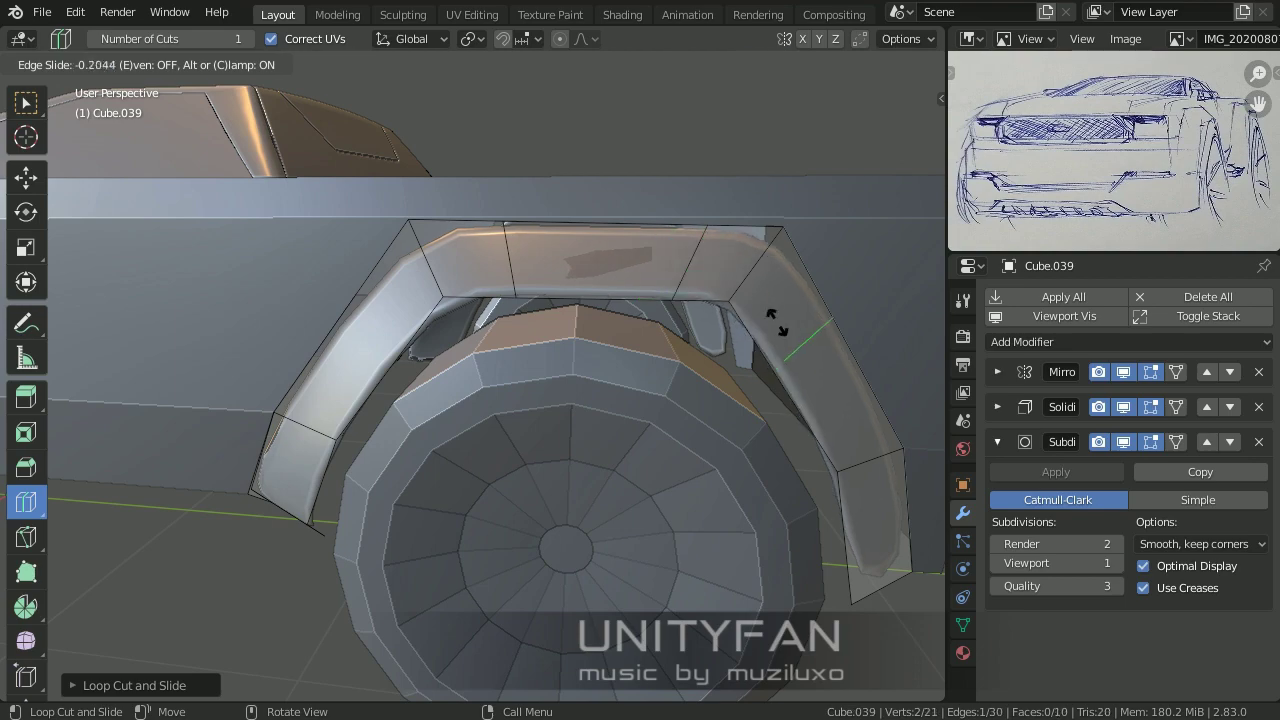
mouse_move(470, 412)
middle_mouse_down()
mouse_move(491, 449)
mouse_move(625, 428)
middle_mouse_up()
left_click_drag(625, 428, 625, 430)
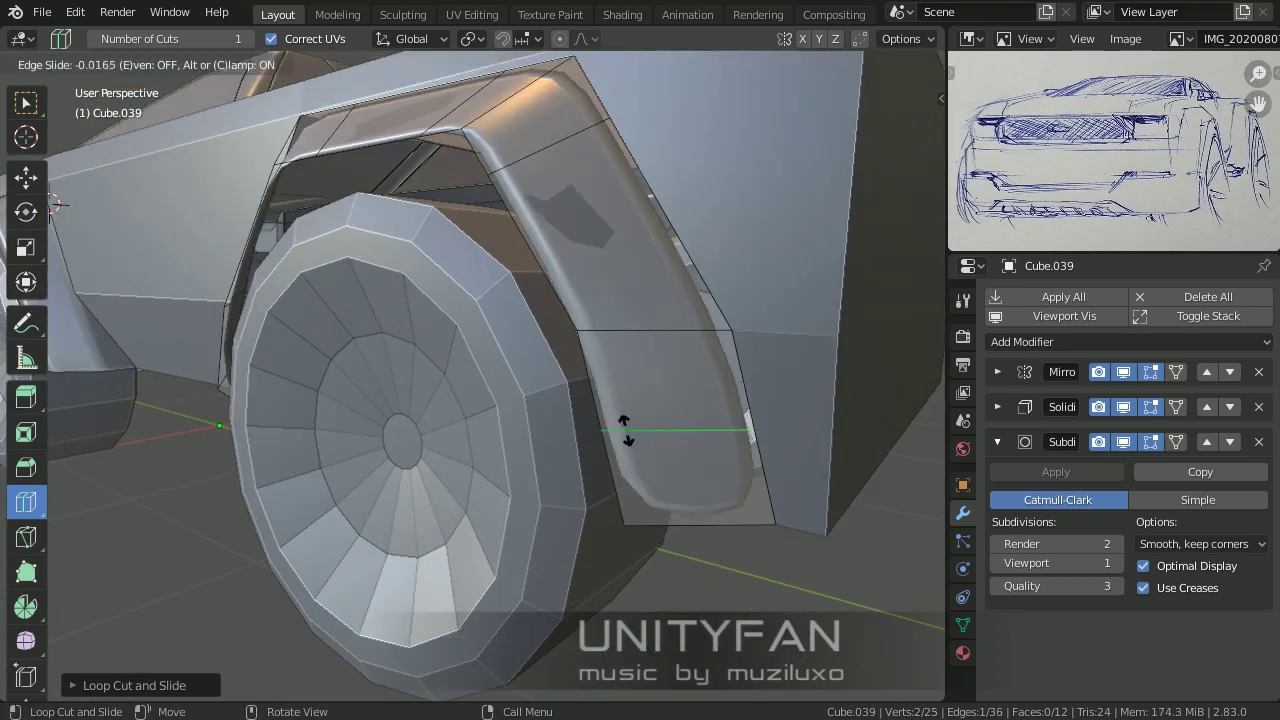
middle_click_drag(419, 417, 457, 346)
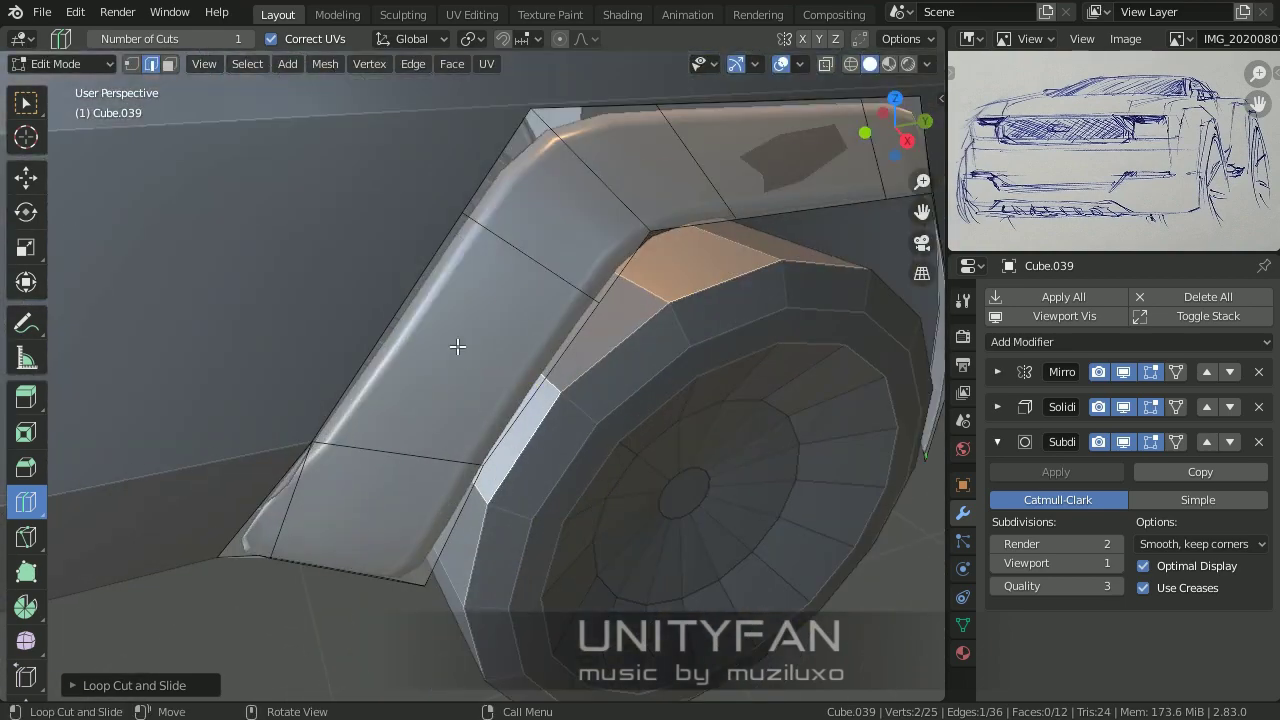
left_click(568, 322)
mouse_move(568, 322)
middle_mouse_down()
mouse_move(571, 357)
mouse_move(734, 371)
mouse_move(523, 451)
mouse_move(590, 400)
middle_mouse_up()
key("ctrl+z")
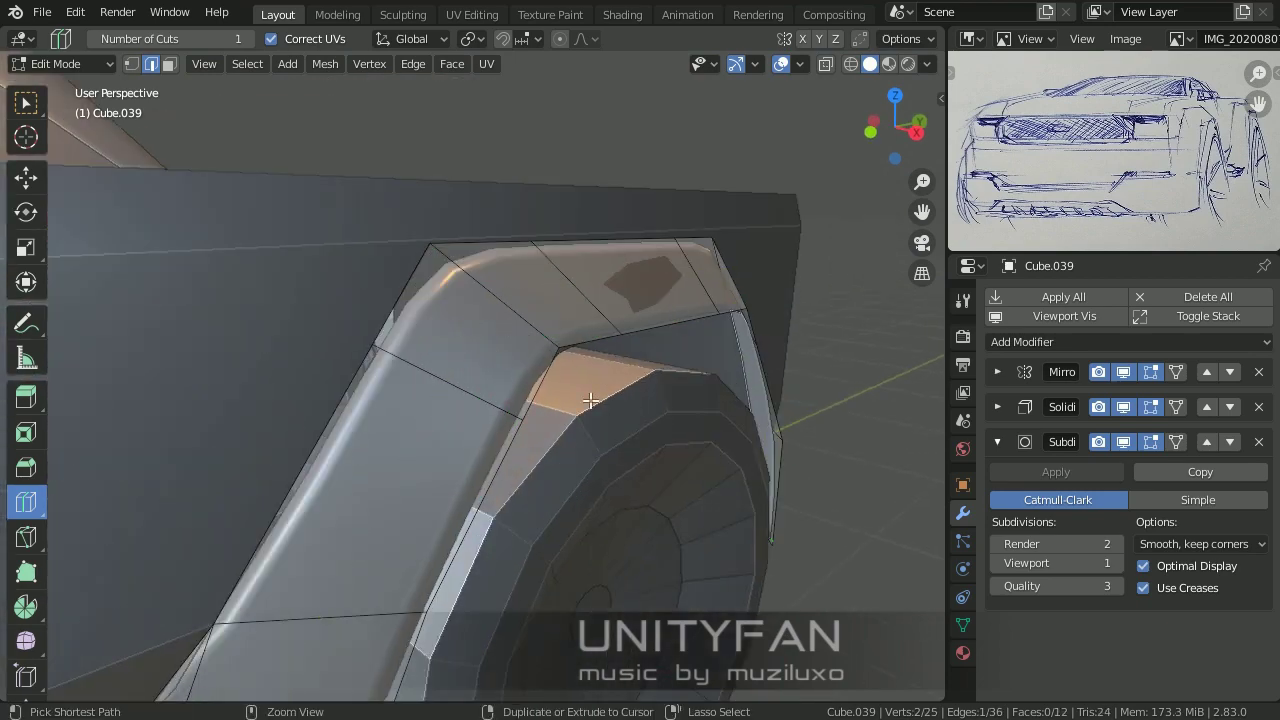
Step: Split the selected arch faces into their own piece and select the side window Cube.031
left_click(759, 540)
mouse_move(759, 540)
middle_mouse_down()
mouse_move(749, 503)
mouse_move(551, 557)
mouse_move(495, 518)
mouse_move(569, 546)
middle_mouse_up()
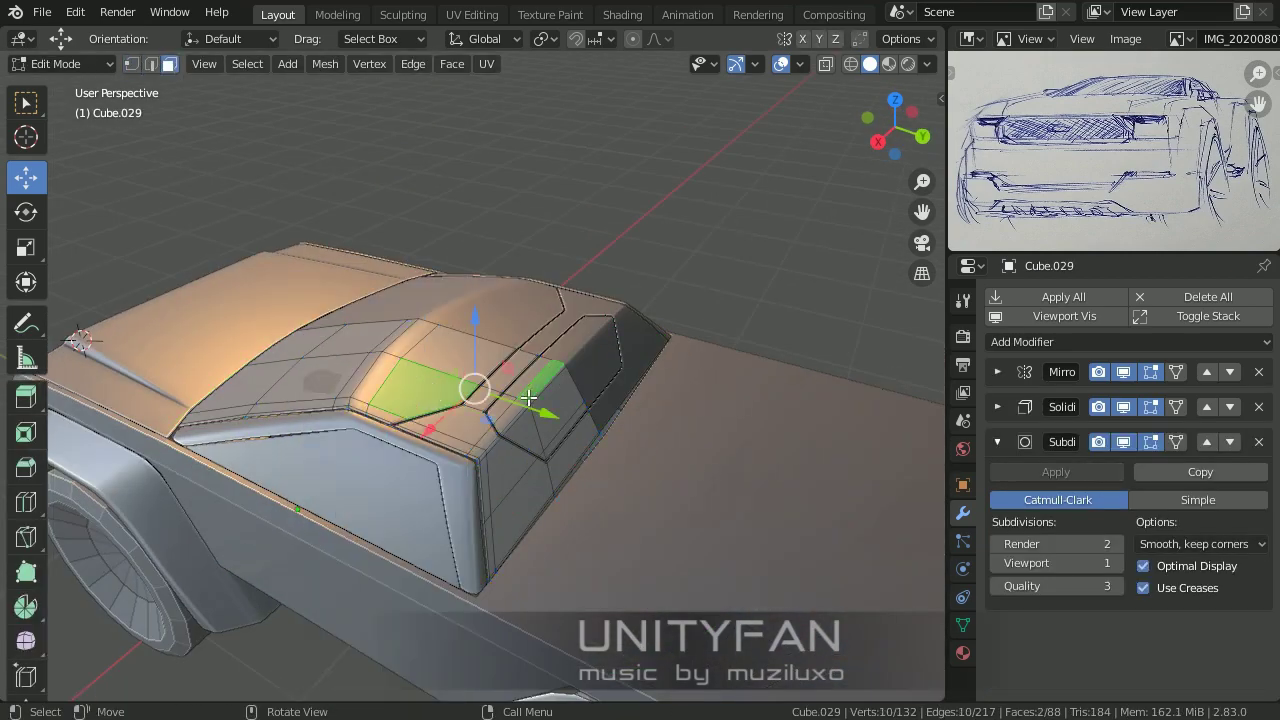
left_click(522, 397)
left_click(497, 347)
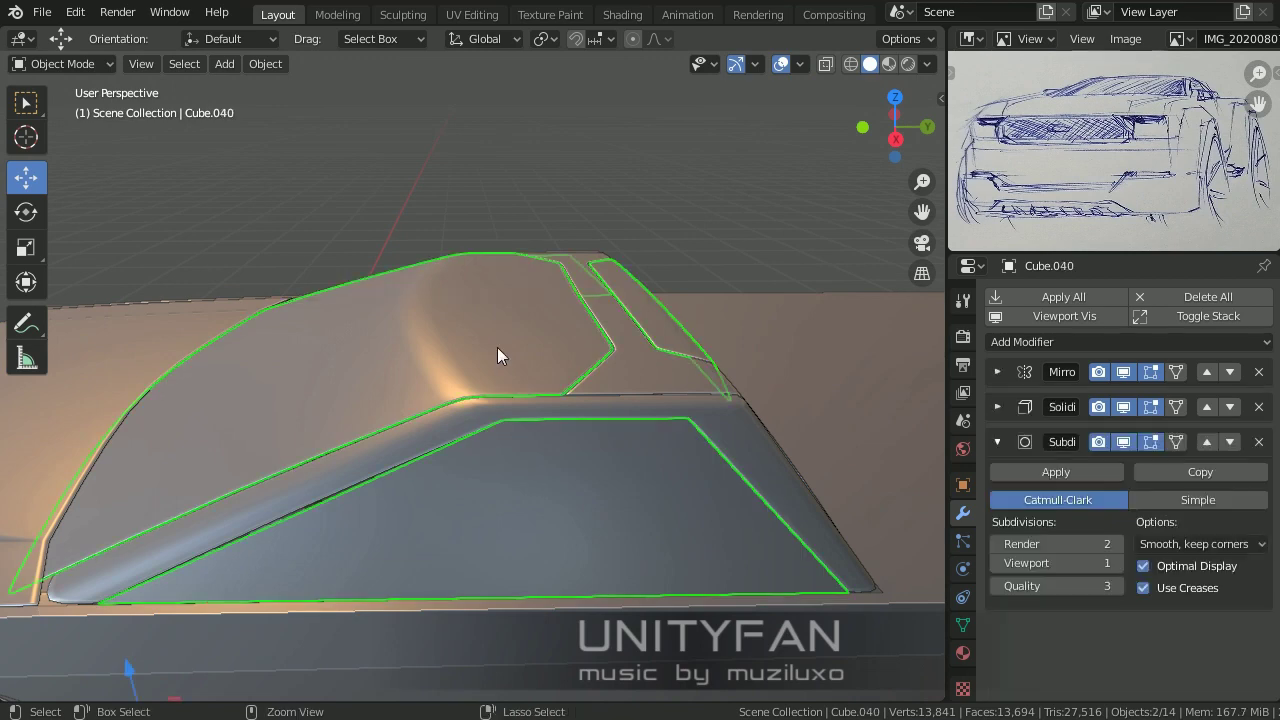
key("Tab")
key("Tab")
left_click(603, 403)
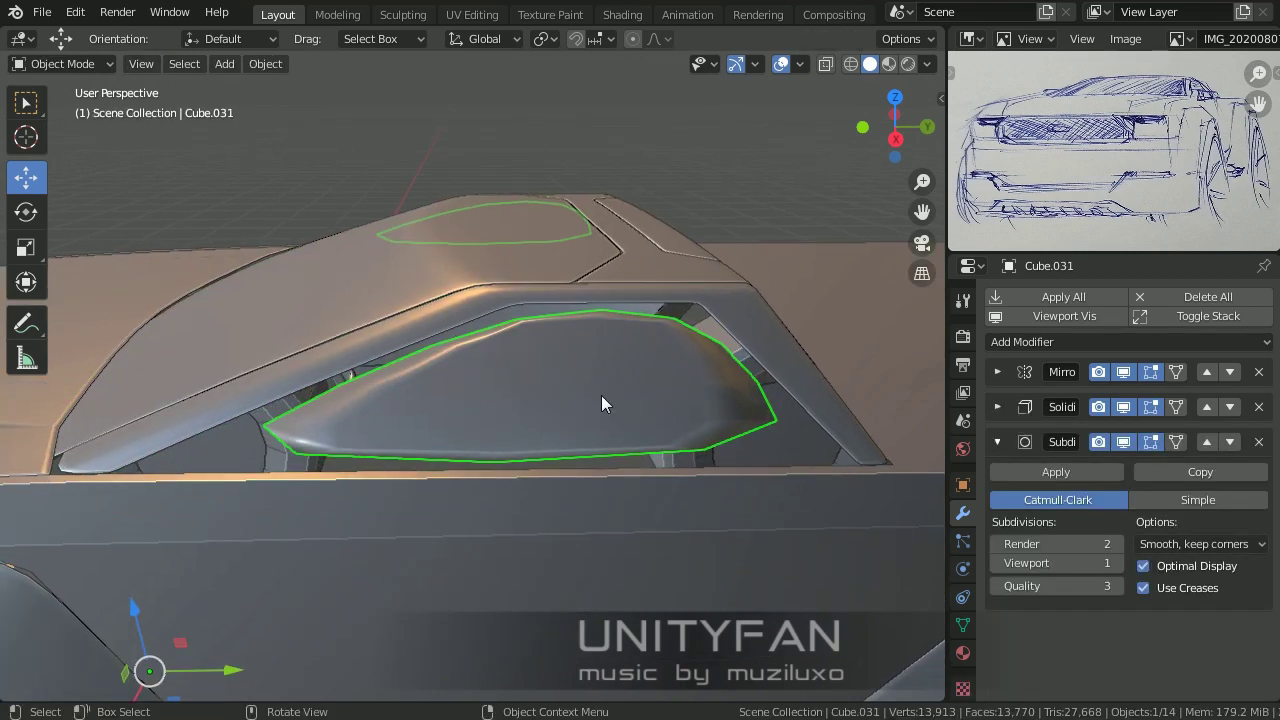
key("Tab")
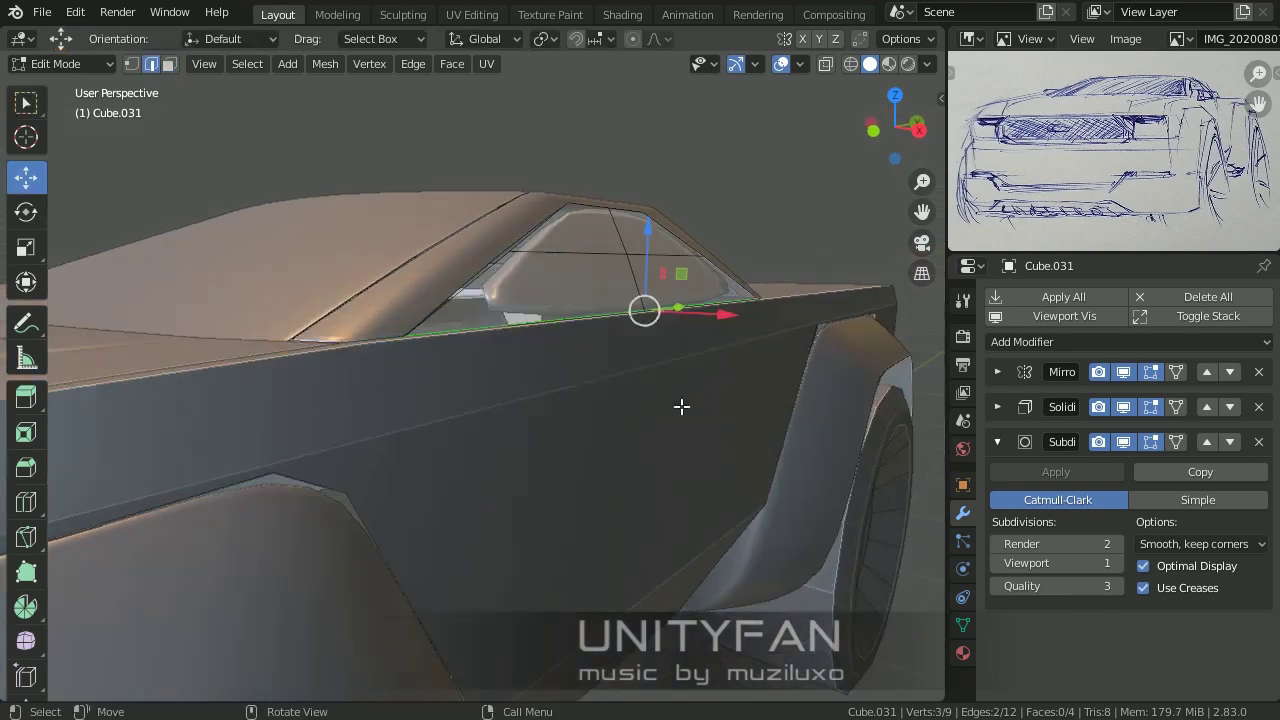
Step: Move the window's lower edge into place and inset all the window glass faces
left_click_drag(670, 325, 668, 340)
mouse_move(668, 340)
middle_mouse_down()
mouse_move(506, 503)
mouse_move(491, 409)
middle_mouse_up()
key("z")
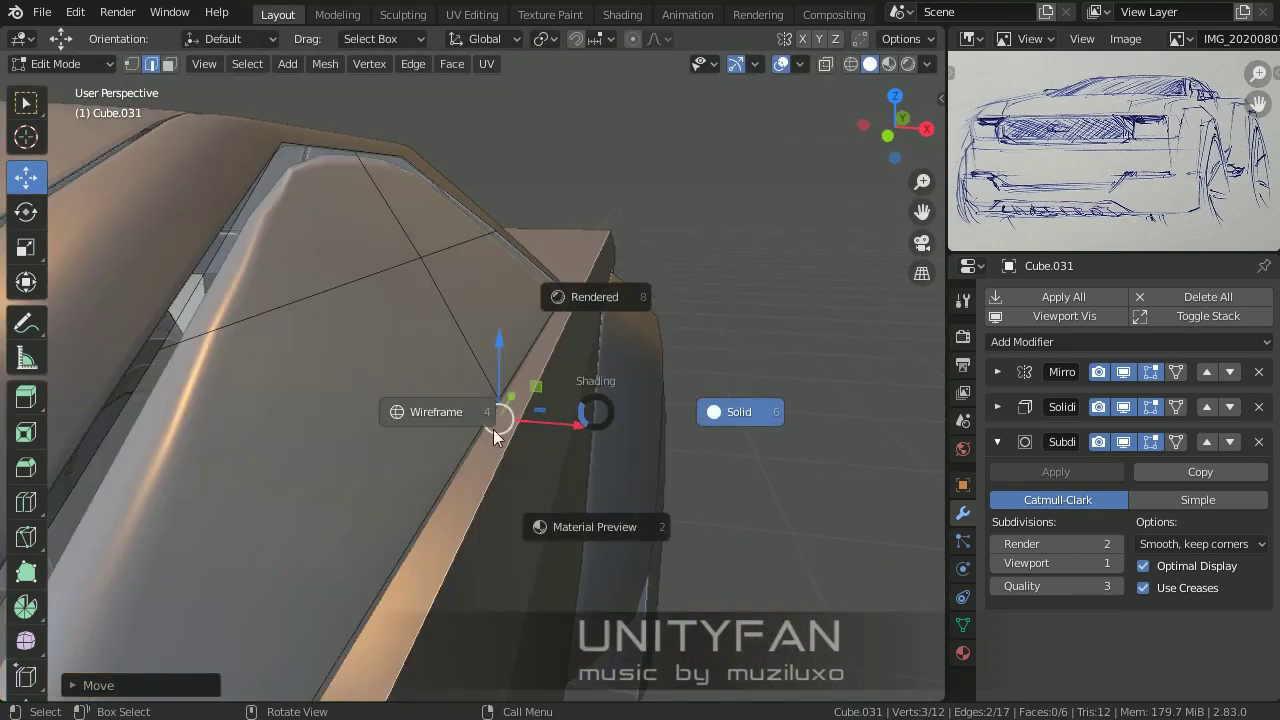
left_click(491, 409)
key("shift+z")
mouse_move(587, 453)
middle_mouse_down()
mouse_move(583, 443)
mouse_move(443, 477)
middle_mouse_up()
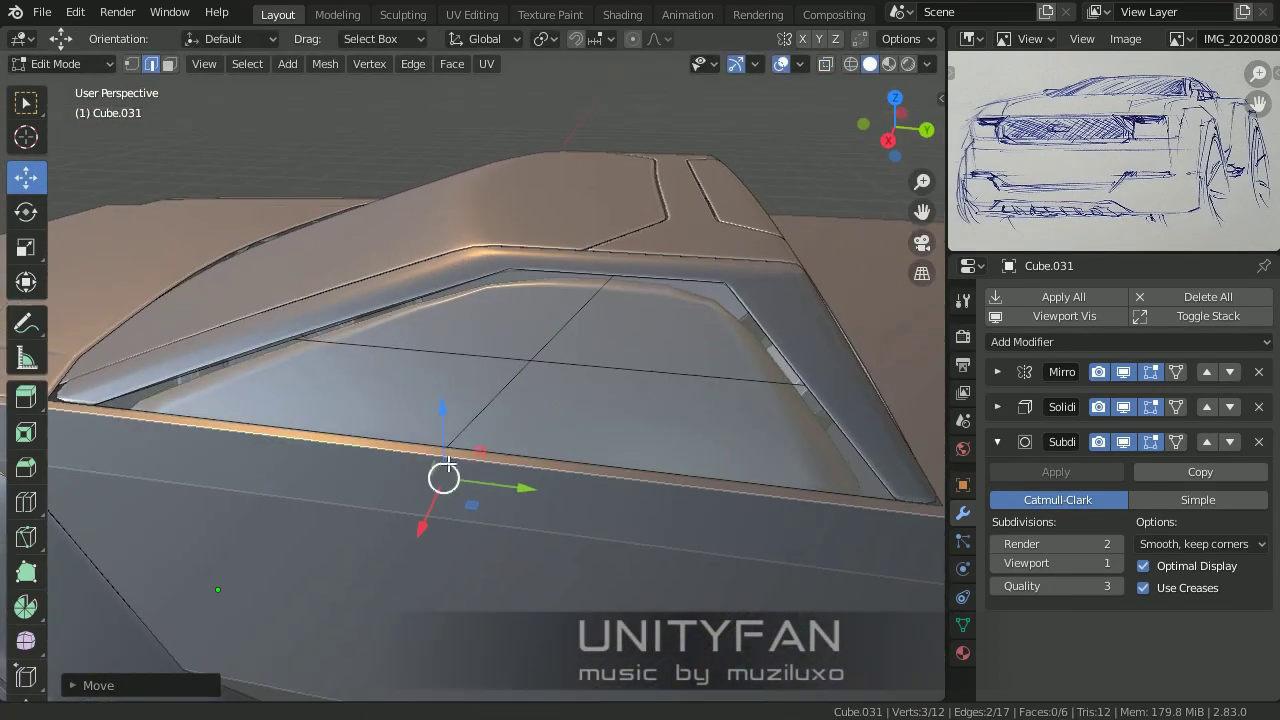
left_click(168, 63)
key("a")
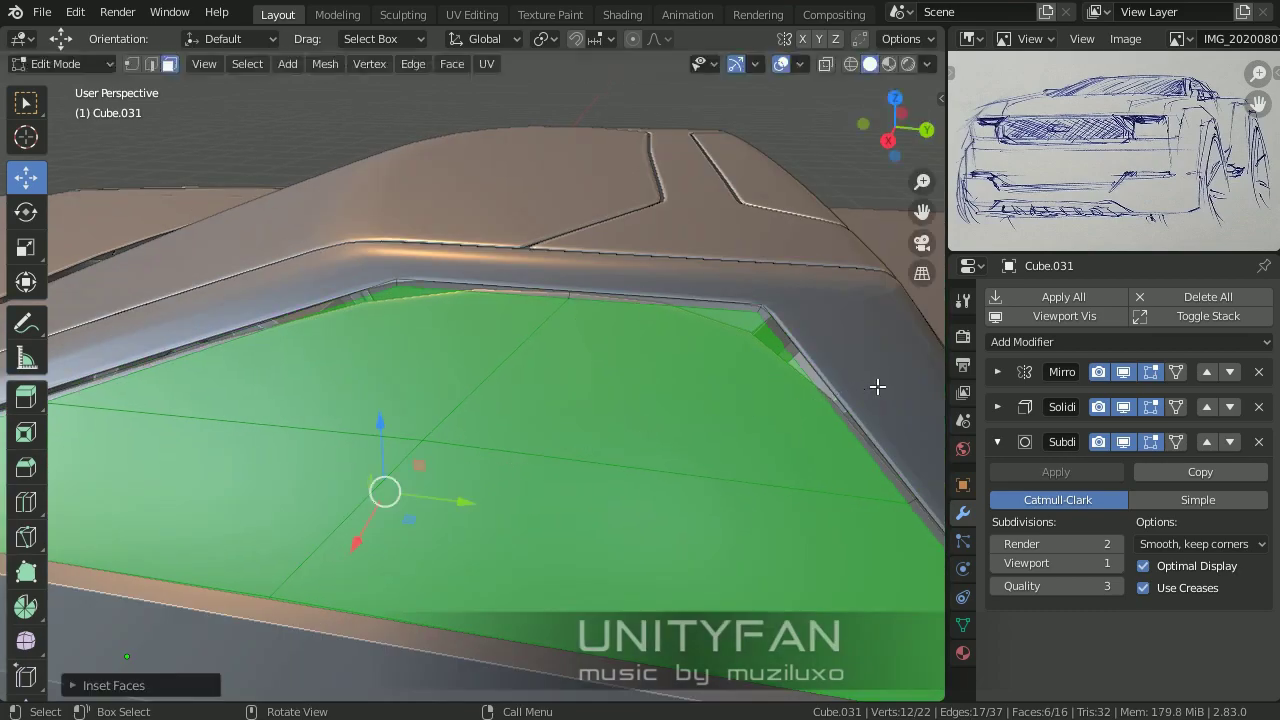
key("Tab")
key("Tab")
Step: Box-select the vertices at the window's lower corner in wireframe view
key("alt+z")
middle_click_drag(480, 491, 397, 443)
left_click_drag(522, 513, 364, 466)
middle_click_drag(364, 466, 418, 476)
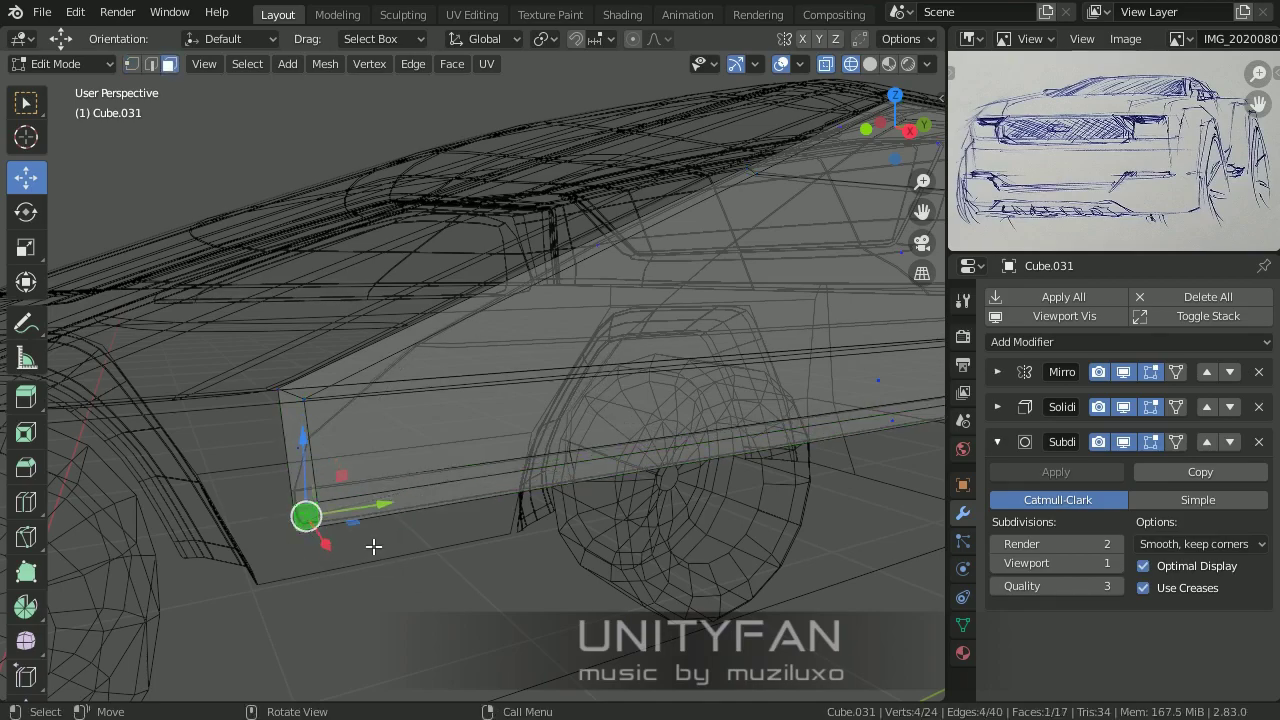
mouse_move(373, 546)
middle_mouse_down()
mouse_move(323, 471)
mouse_move(585, 472)
middle_mouse_up()
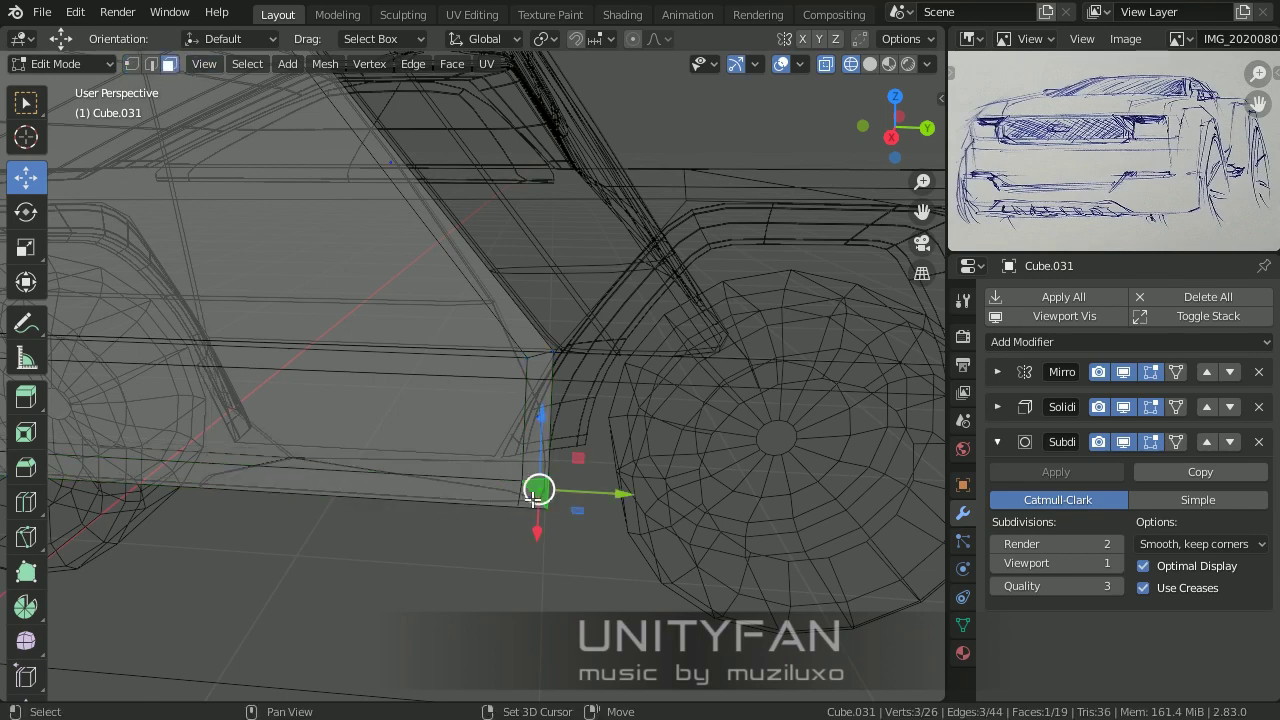
Step: Bevel the window's top edge and inspect the result in wireframe shading
mouse_move(572, 493)
middle_mouse_down()
mouse_move(557, 466)
mouse_move(586, 420)
middle_mouse_up()
key("shift+z")
scroll(586, 420, "up", 3)
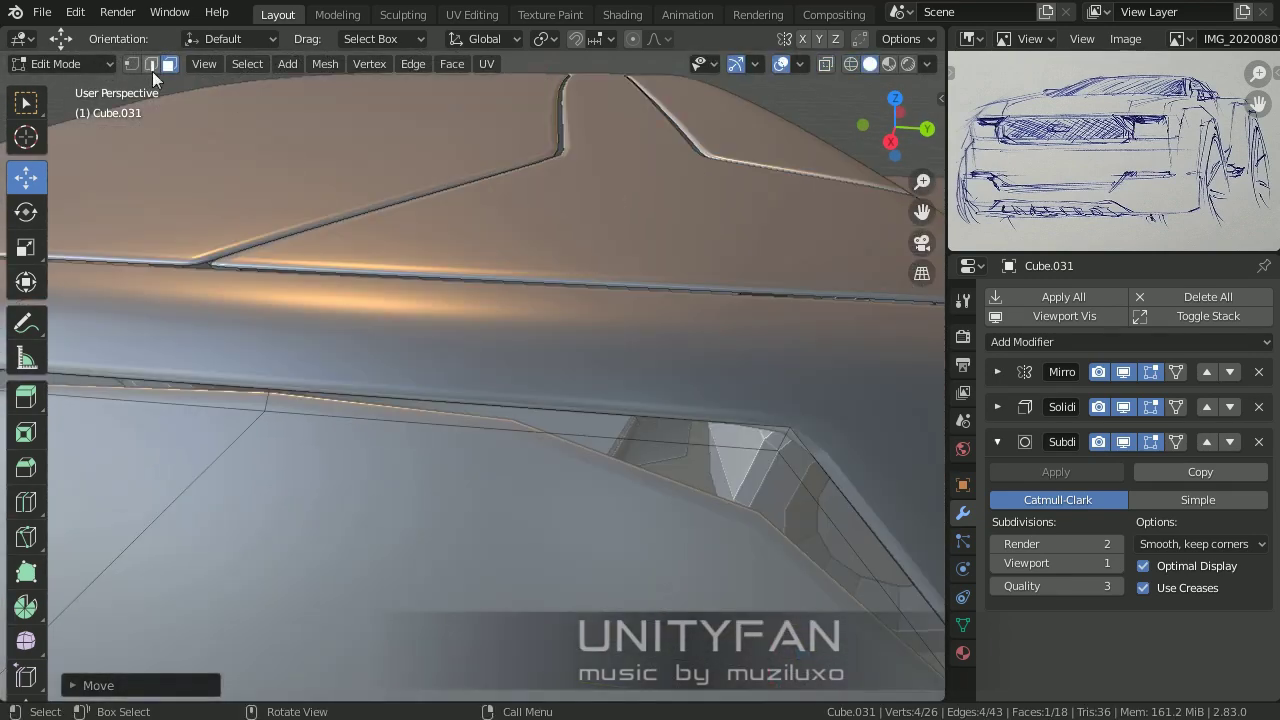
left_click(151, 63)
mouse_move(538, 477)
middle_mouse_down("shift")
mouse_move(563, 471)
mouse_move(696, 356)
middle_mouse_up("shift")
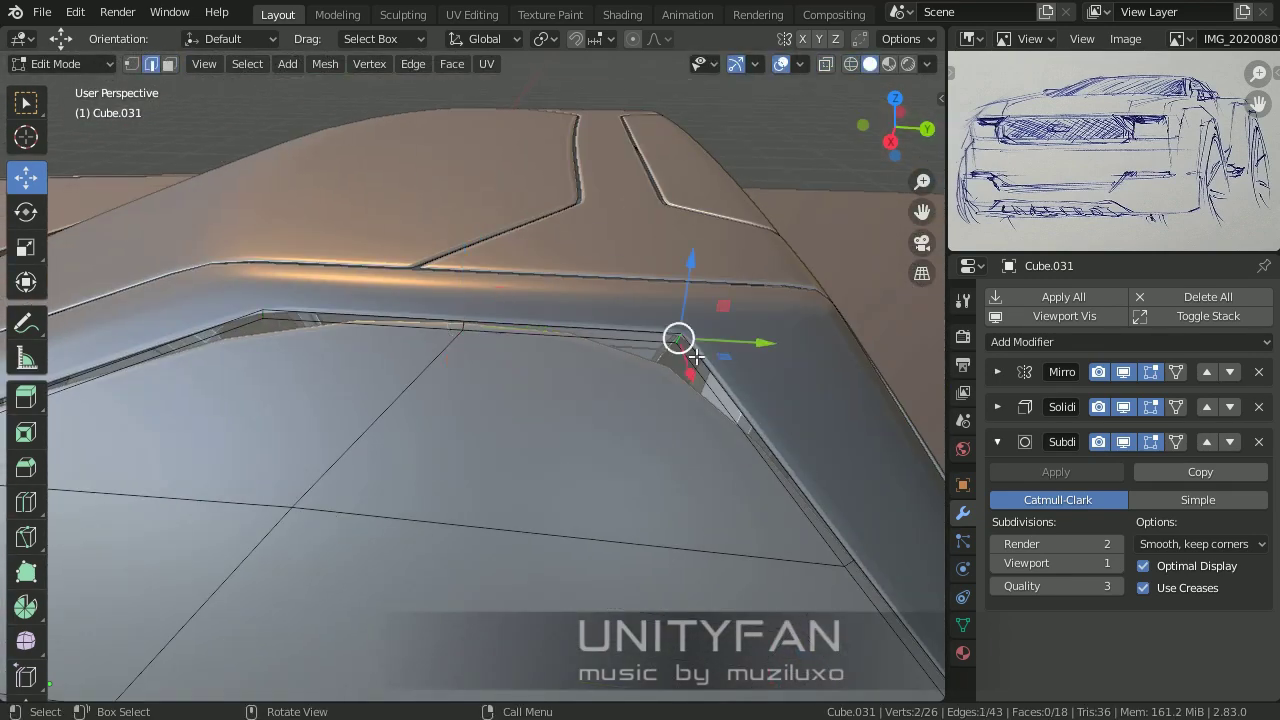
left_click(815, 491)
mouse_move(757, 503)
middle_mouse_down()
mouse_move(694, 503)
mouse_move(483, 451)
middle_mouse_up()
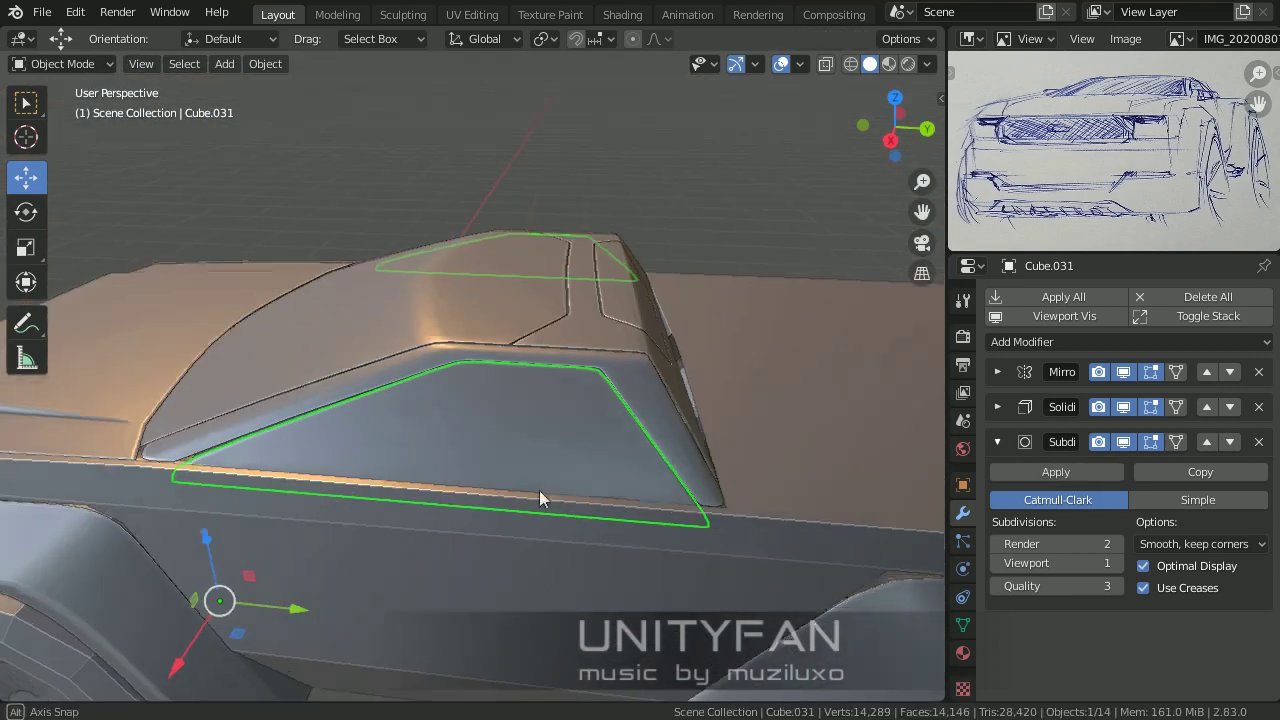
key("Tab")
key("z")
left_click(222, 404)
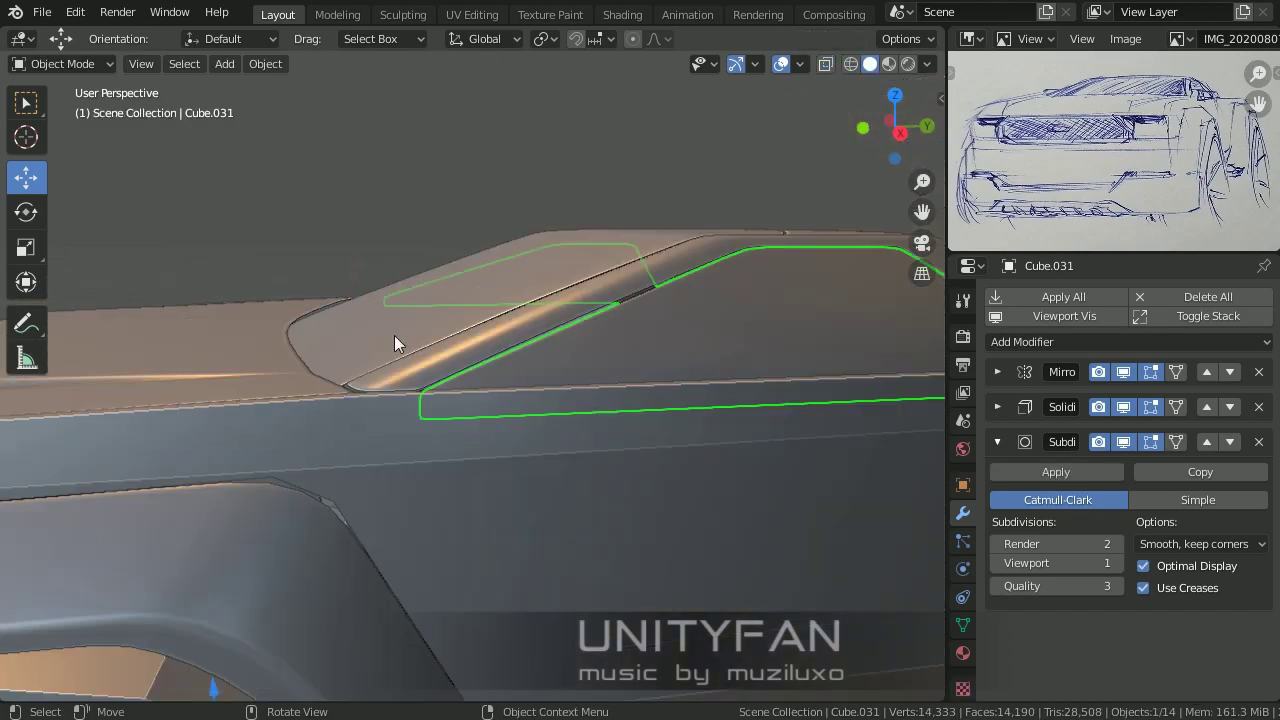
mouse_move(394, 335)
middle_mouse_down()
mouse_move(467, 399)
mouse_move(667, 361)
middle_mouse_up()
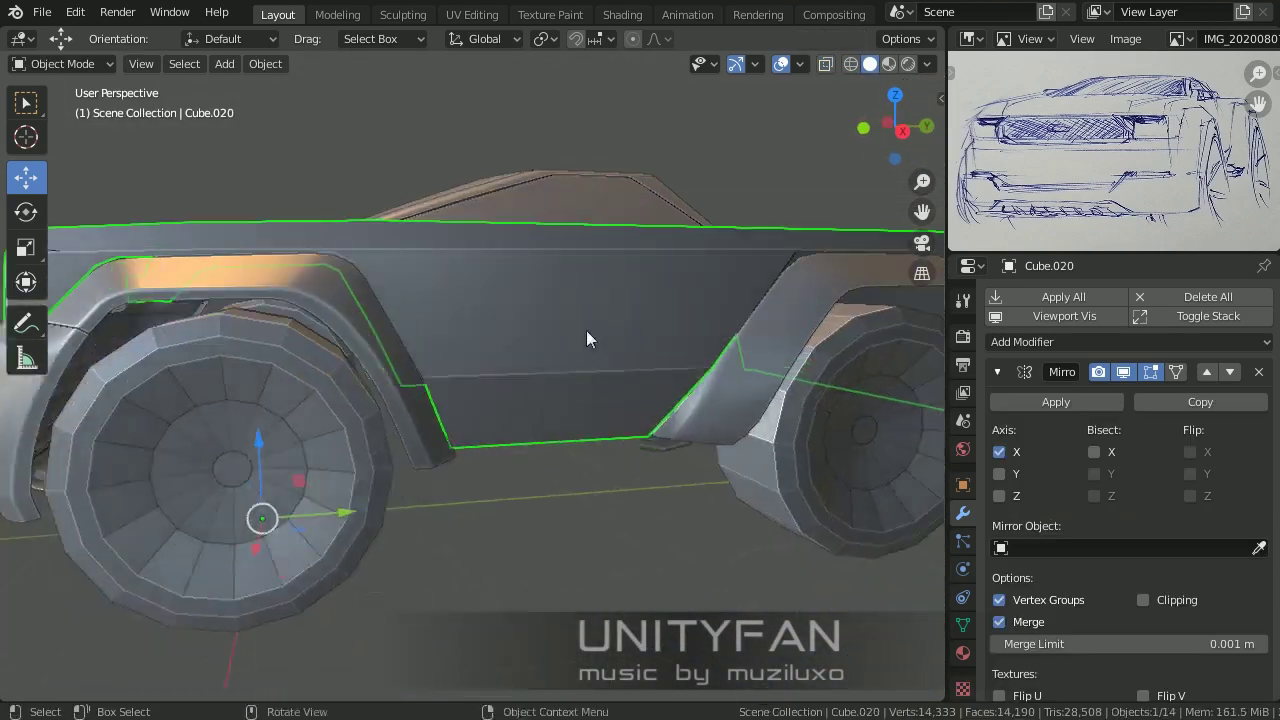
Step: Knife-cut a new edge across the top of the cargo bed
mouse_move(586, 337)
middle_mouse_down()
mouse_move(397, 400)
mouse_move(429, 400)
mouse_move(362, 401)
mouse_move(423, 446)
mouse_move(315, 341)
mouse_move(403, 380)
mouse_move(291, 320)
middle_mouse_up()
key("Tab")
key("1")
scroll(403, 380, "up", 5)
key("k")
left_click(320, 212)
middle_click_drag(320, 212, 313, 305)
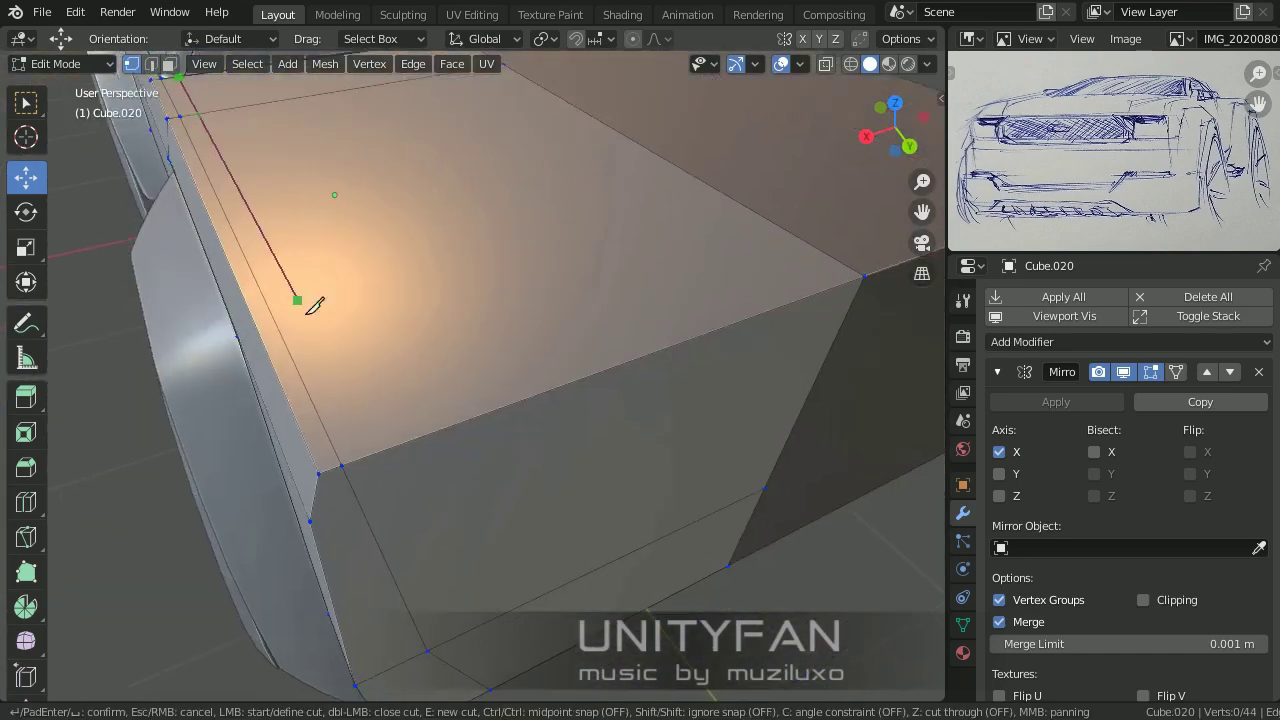
mouse_move(368, 458)
middle_mouse_down()
mouse_move(380, 508)
mouse_move(463, 508)
mouse_move(380, 377)
mouse_move(478, 436)
middle_mouse_up()
key("Return")
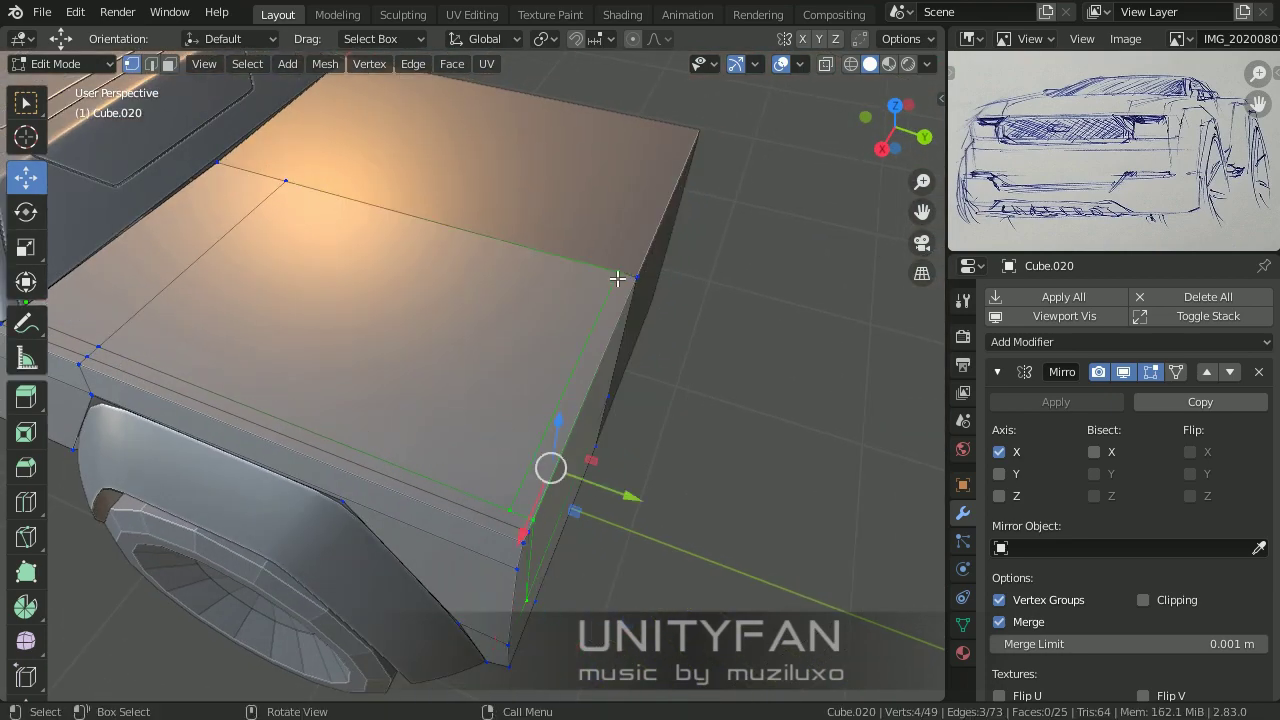
Step: Separate the two bed-top faces into their own floor piece
middle_click_drag(617, 278, 674, 300)
key("3")
mouse_move(403, 206)
middle_mouse_down()
mouse_move(430, 319)
mouse_move(450, 317)
mouse_move(375, 375)
mouse_move(490, 255)
mouse_move(510, 310)
mouse_move(356, 319)
middle_mouse_up()
left_click(430, 319)
key("p")
left_click(430, 319)
left_click(436, 318)
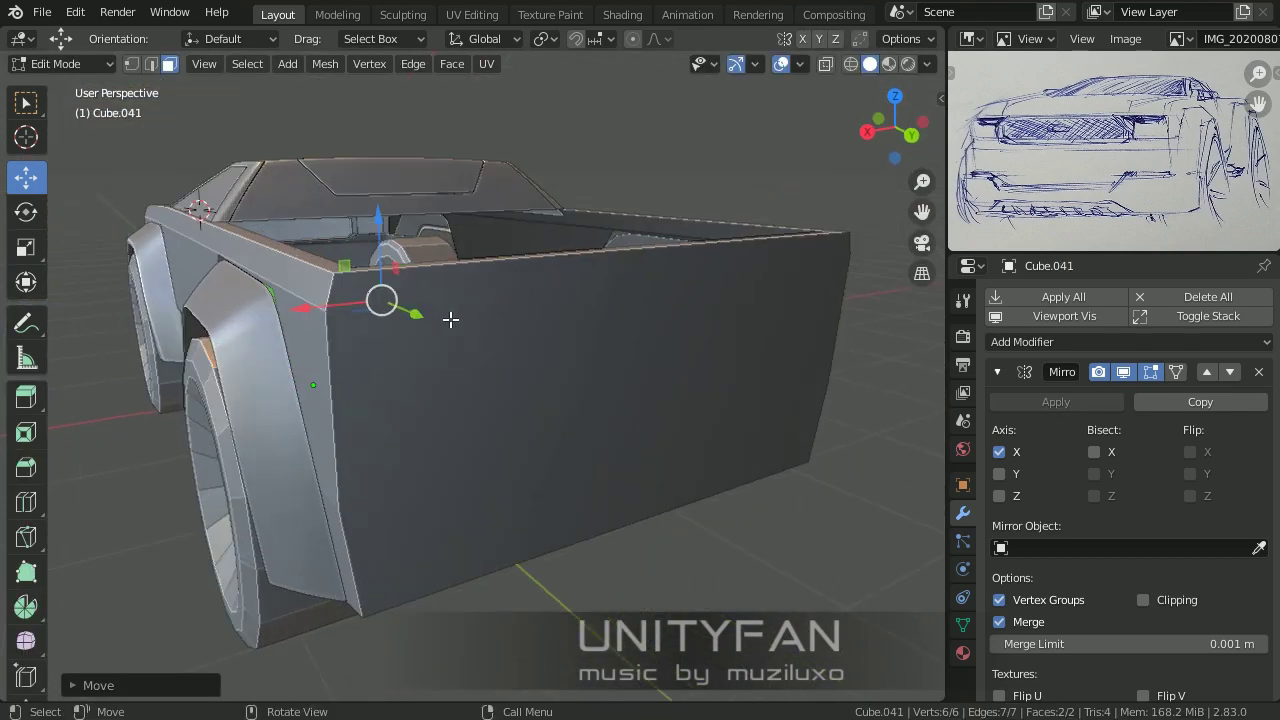
key("Tab")
Step: Extrude side panel Cube.029's bottom edge and move it downward
mouse_move(466, 364)
middle_mouse_down()
mouse_move(543, 414)
mouse_move(594, 154)
mouse_move(475, 219)
mouse_move(461, 292)
middle_mouse_up()
left_click(407, 235)
key("Tab")
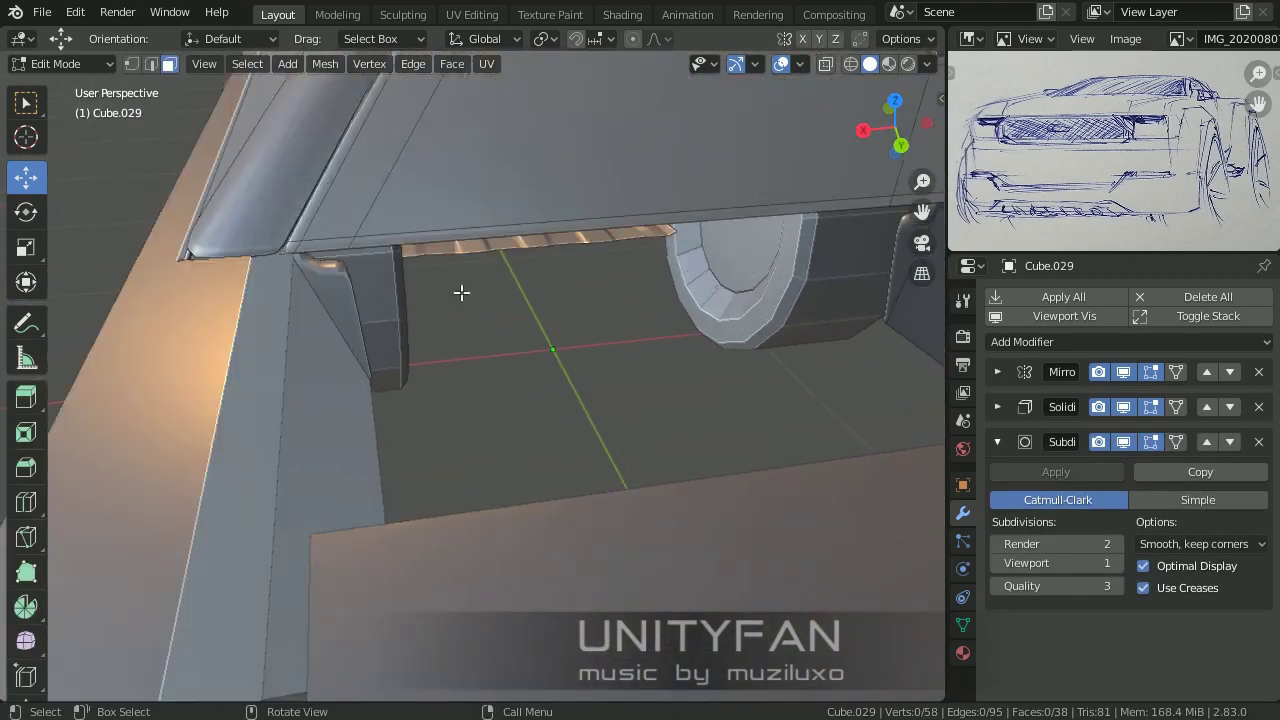
middle_click_drag(340, 253, 455, 390)
key("e")
left_click(506, 434)
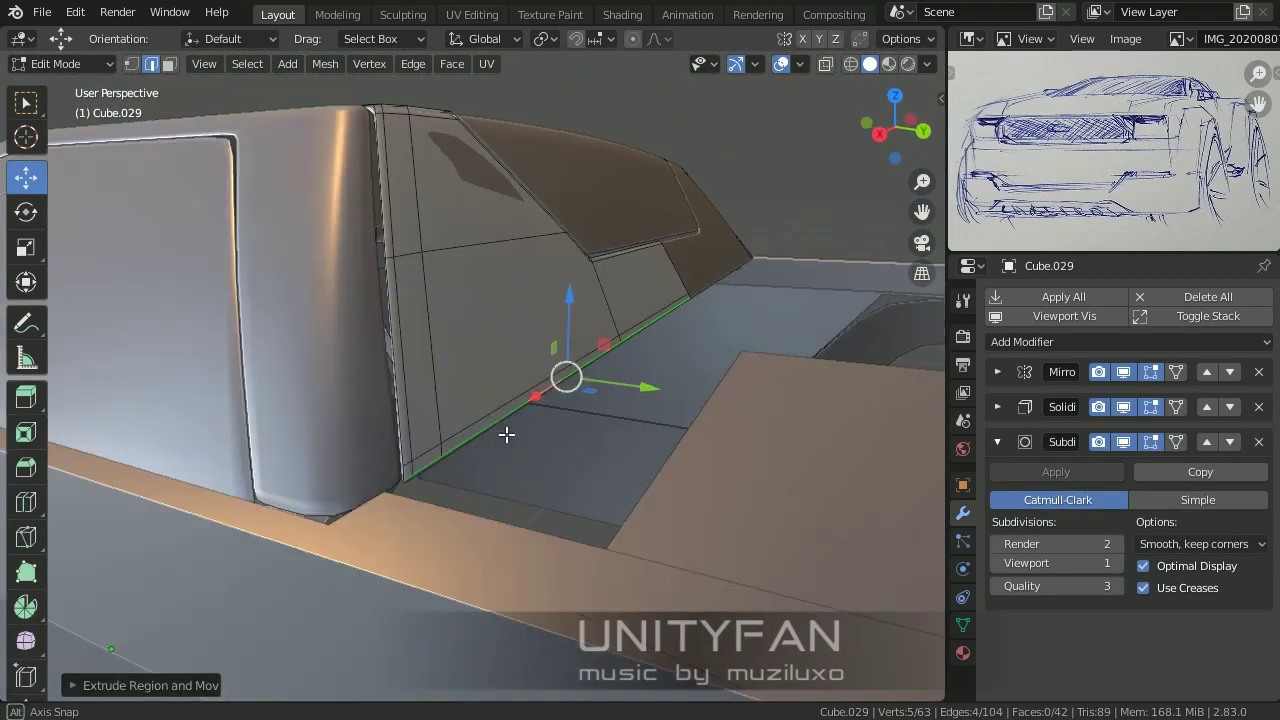
key("g")
left_click(600, 480)
middle_click_drag(600, 480, 465, 366)
key("g")
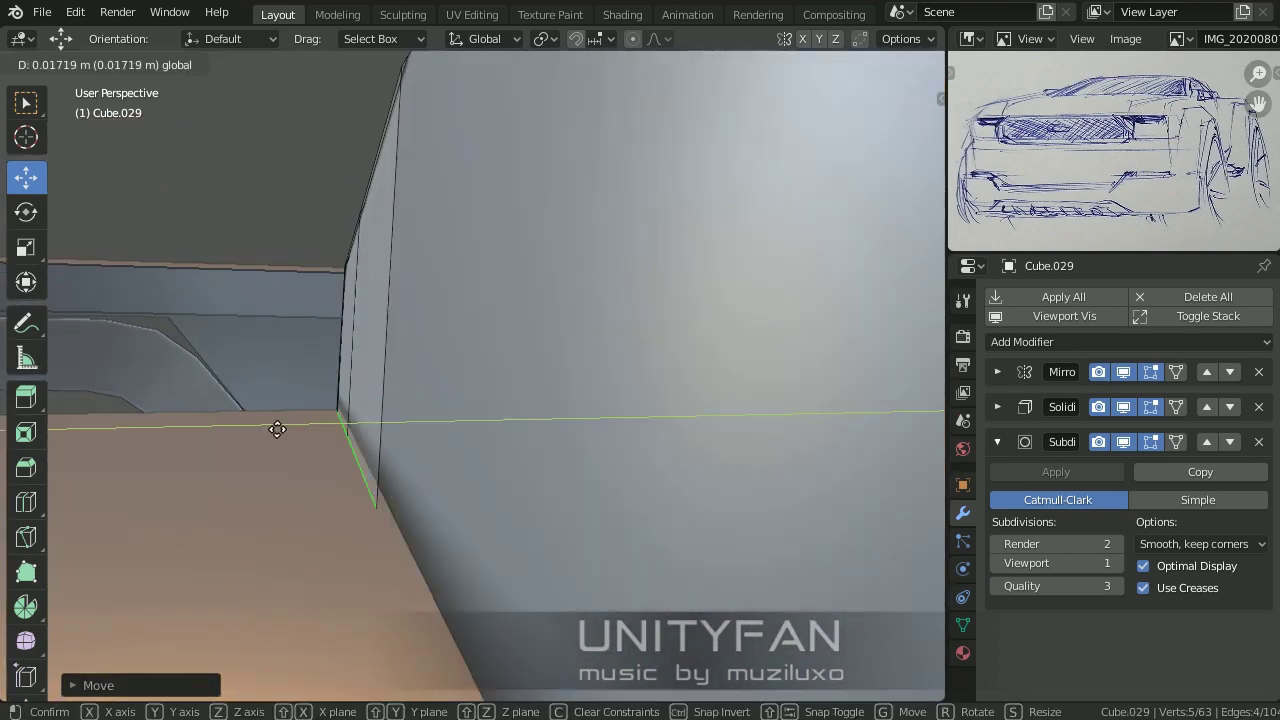
left_click(277, 428)
middle_click_drag(277, 428, 40, 468)
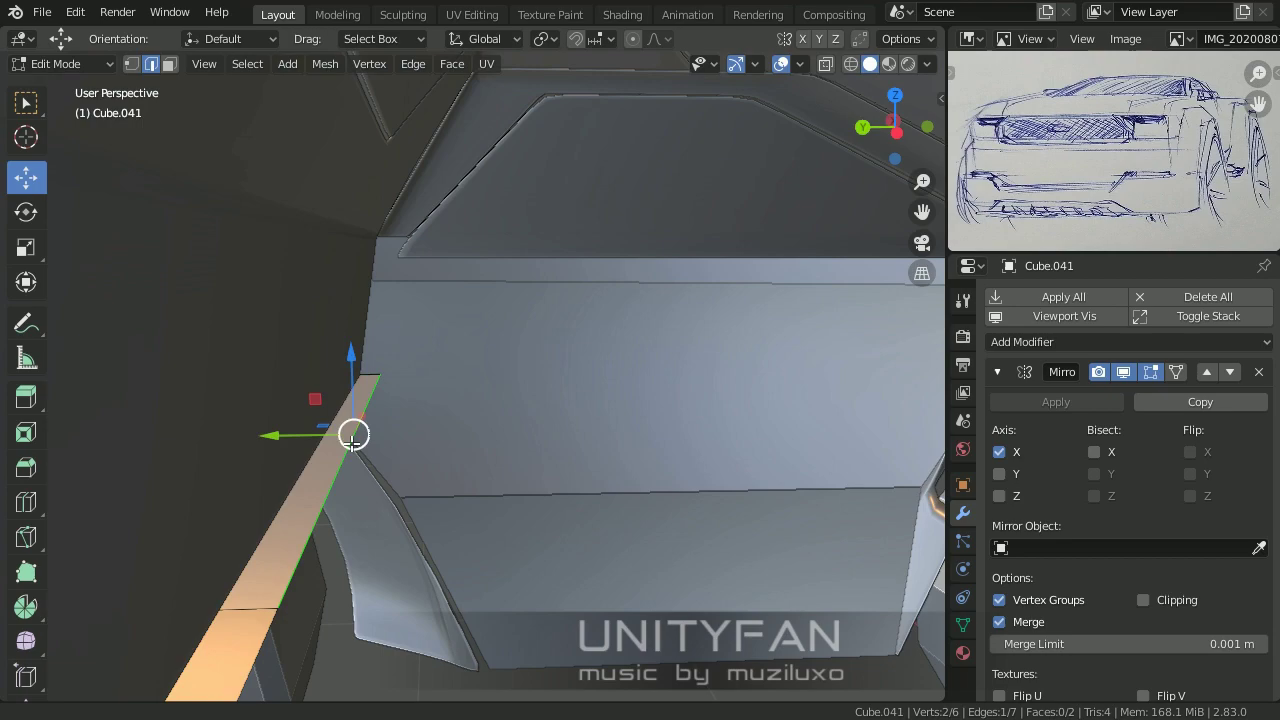
Step: Move the floor piece's edge so it meets the side wall
key("g")
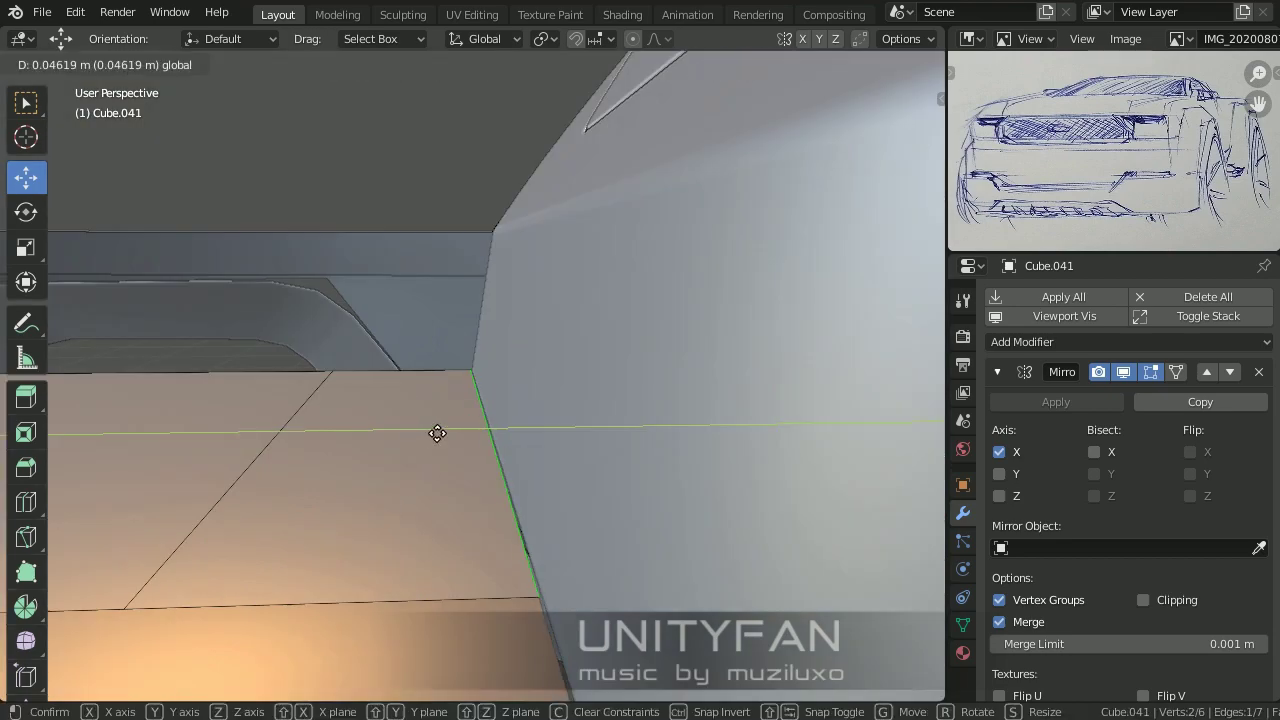
left_click(437, 434)
key("Tab")
mouse_move(420, 412)
middle_mouse_down()
mouse_move(569, 451)
mouse_move(325, 427)
mouse_move(348, 312)
middle_mouse_up()
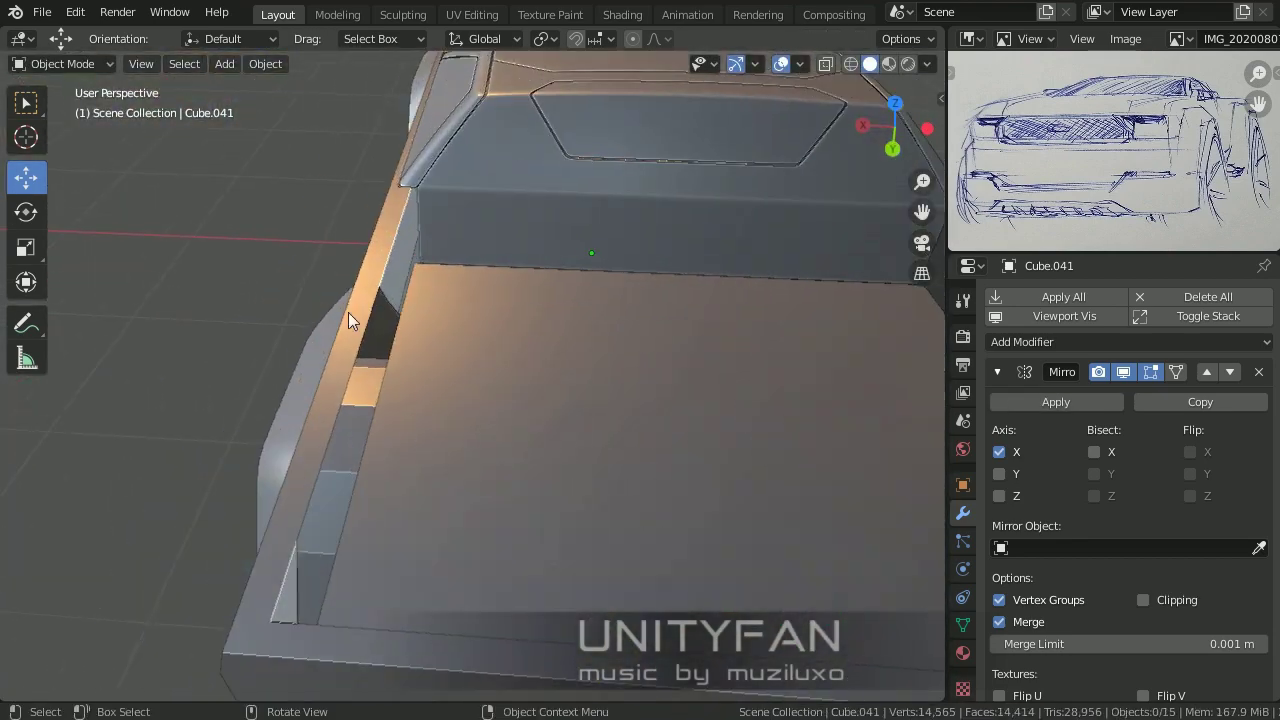
left_click(348, 312)
key("Tab")
Step: Select the bed's rear side face and check it in X-ray before returning to solid shading
left_click(166, 64)
left_click(471, 383)
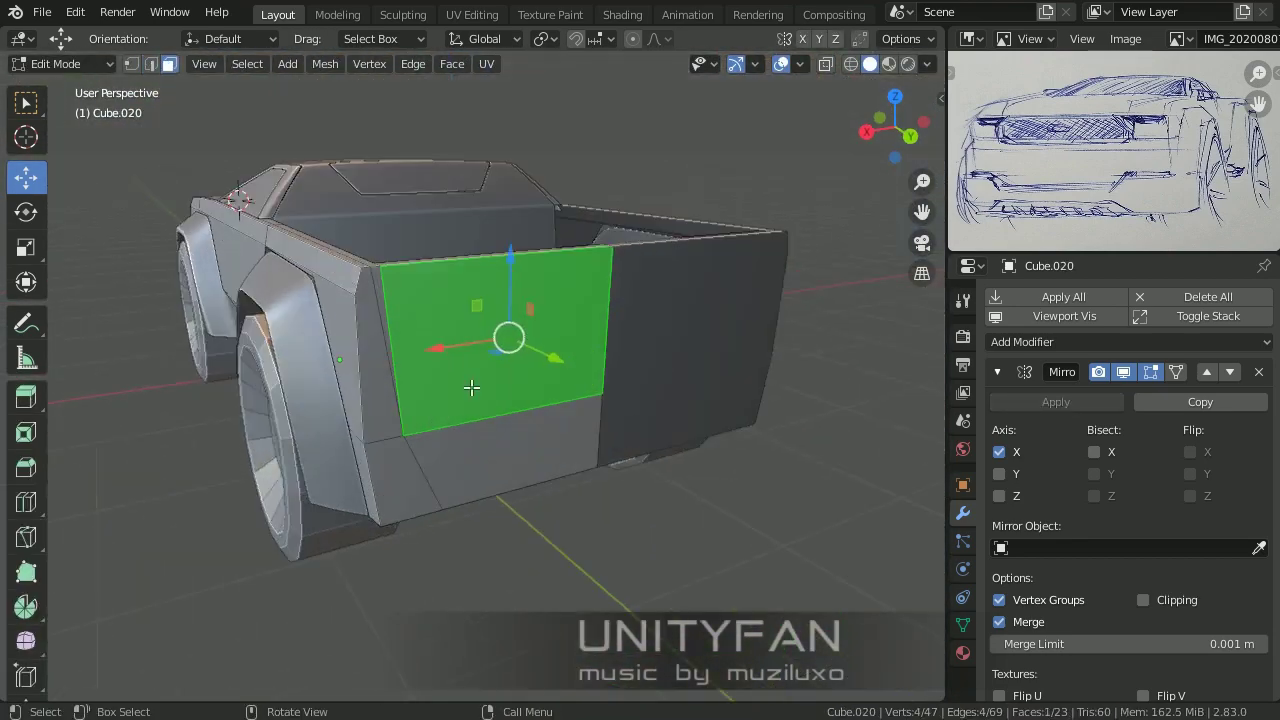
mouse_move(471, 383)
middle_mouse_down()
mouse_move(491, 337)
mouse_move(486, 417)
mouse_move(546, 383)
mouse_move(519, 422)
middle_mouse_up()
key("alt+z")
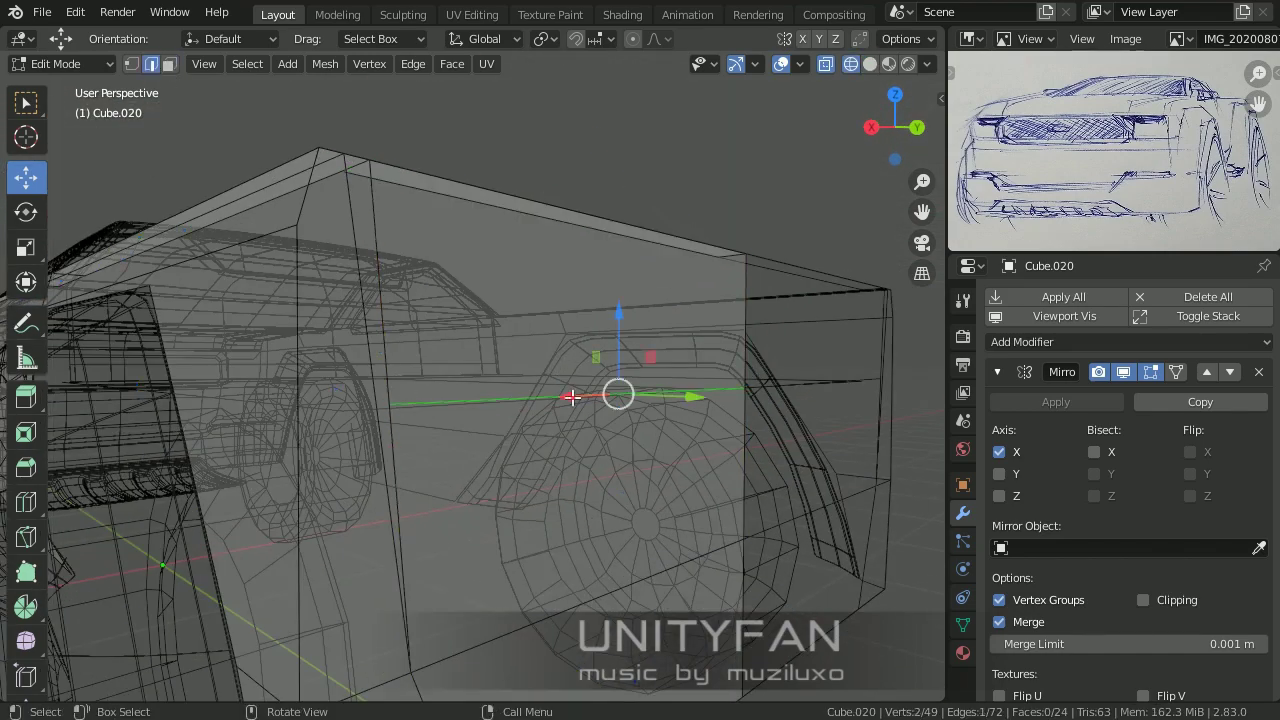
key("z")
left_click(628, 443)
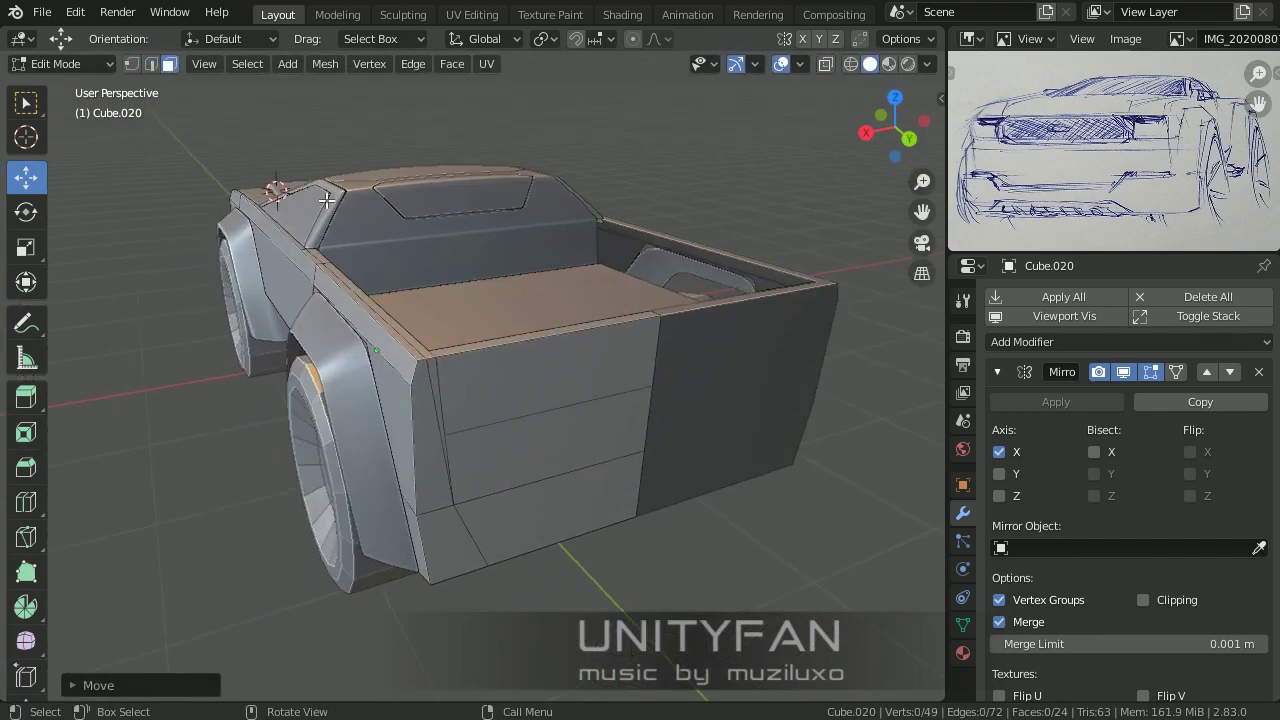
scroll(518, 395, "up", 3)
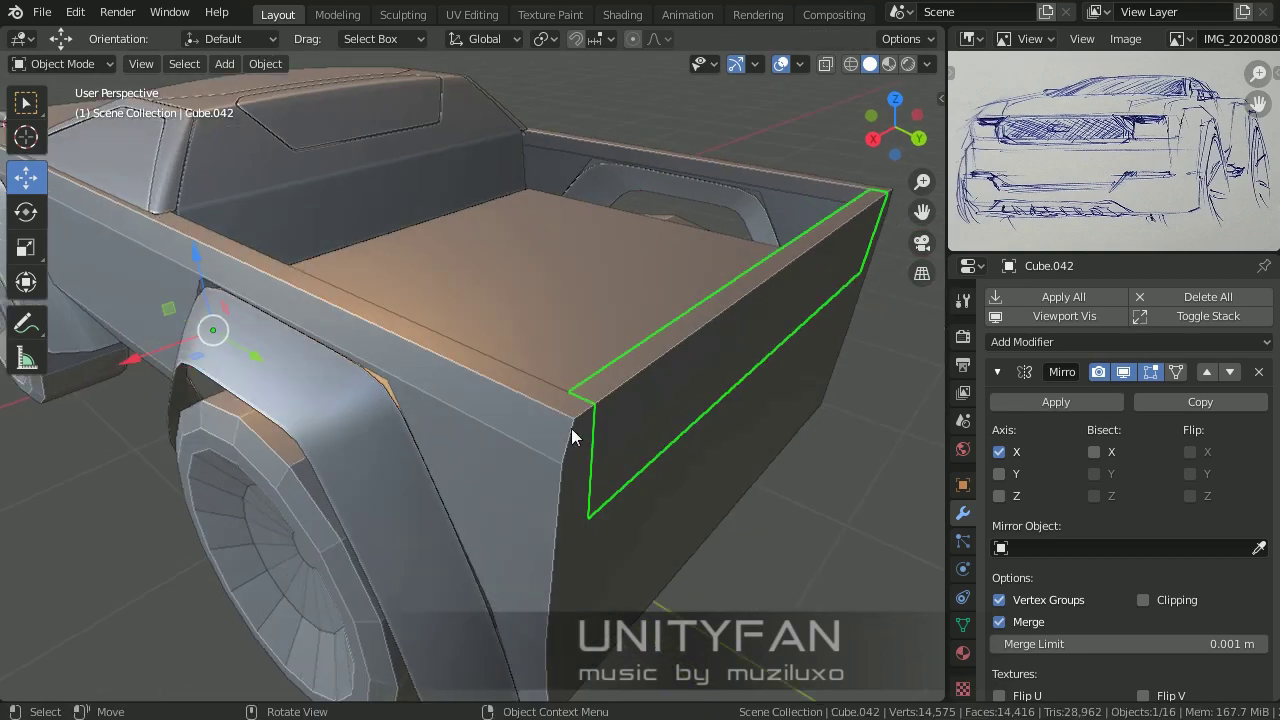
scroll(571, 428, "up", 2)
scroll(492, 387, "down", 2)
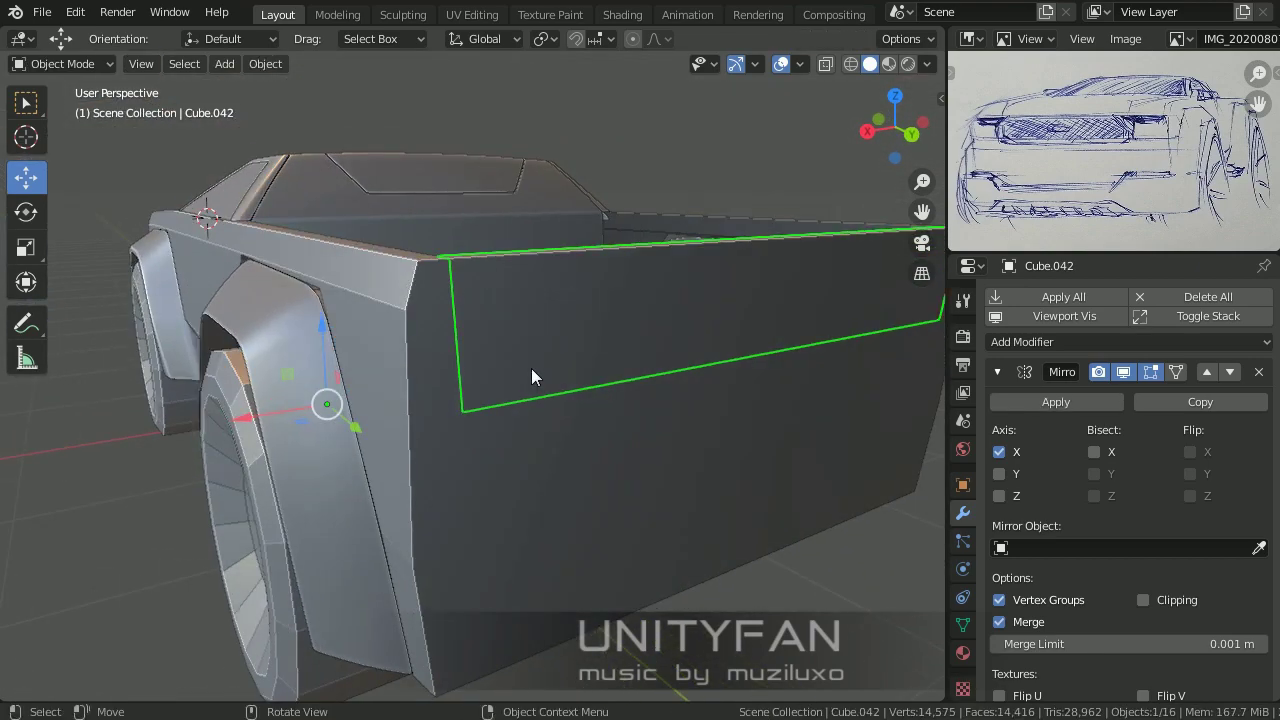
scroll(531, 368, "down", 3)
Step: Move the rear-corner vertices of truck body Cube.020 along the Y axis
left_click(569, 346)
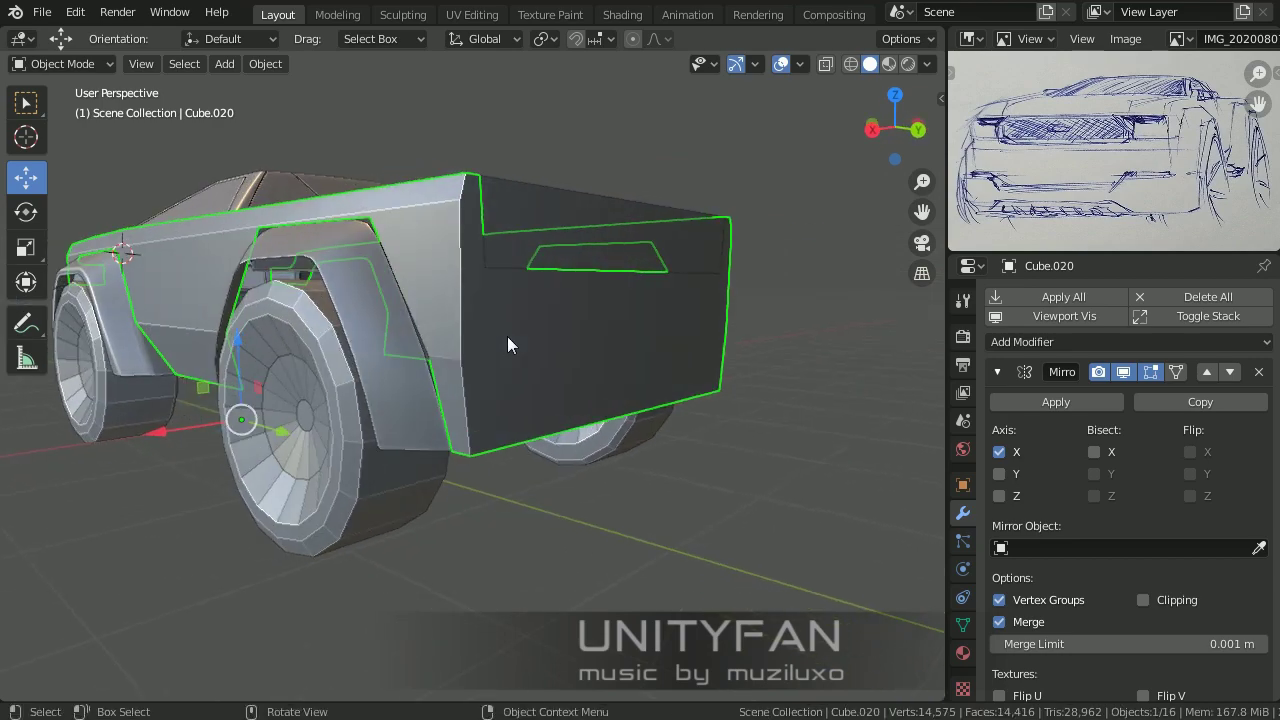
key("Tab")
scroll(523, 437, "up", 4)
middle_click_drag(523, 437, 379, 306)
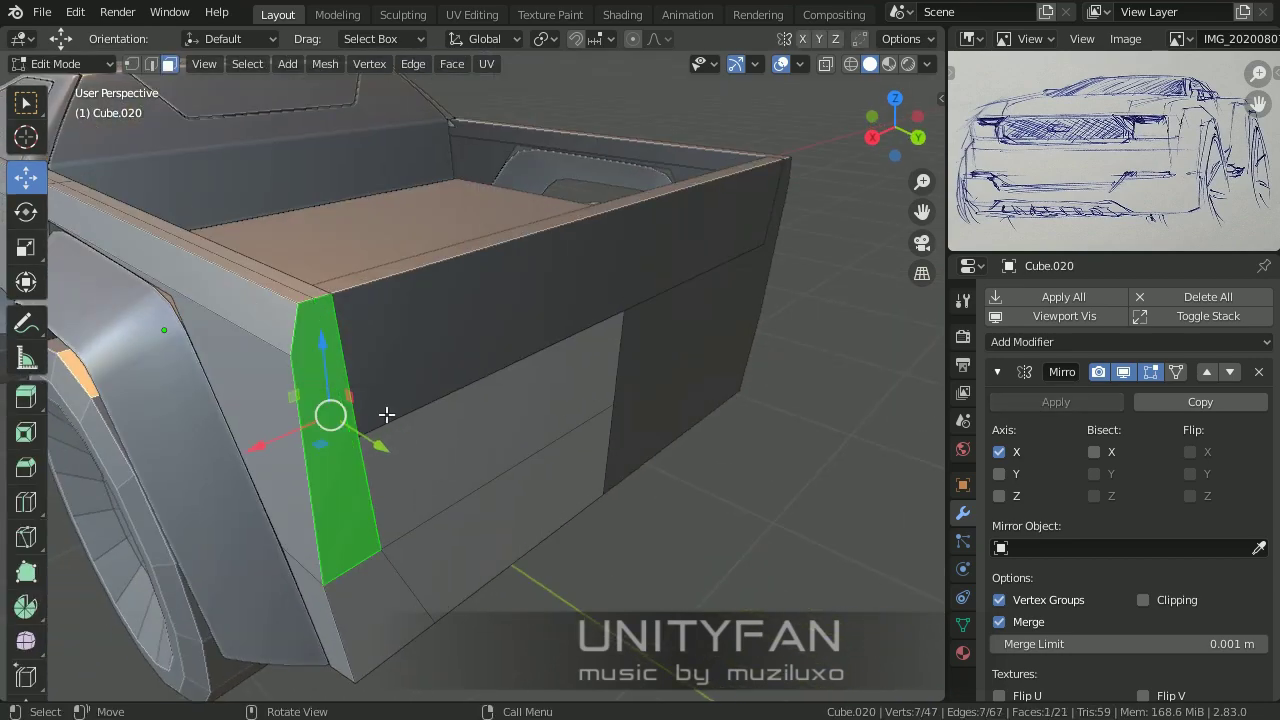
middle_click_drag(386, 414, 477, 374)
key("1")
key("alt+a")
scroll(514, 428, "up", 2)
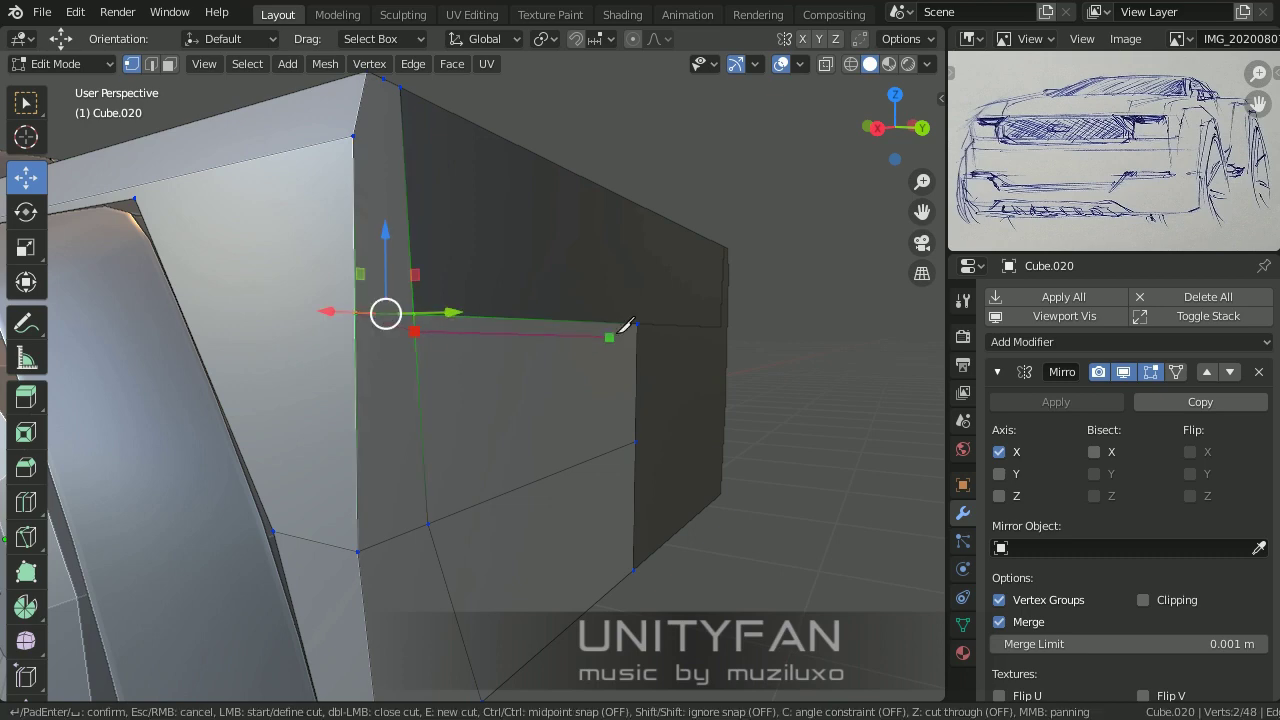
key("g")
key("y")
left_click(694, 343)
Step: Reposition the rear wheel-arch vertices, raising two of them along Z
mouse_move(694, 343)
middle_mouse_down()
mouse_move(719, 409)
mouse_move(557, 420)
middle_mouse_up()
scroll(557, 420, "up", 3)
key("g")
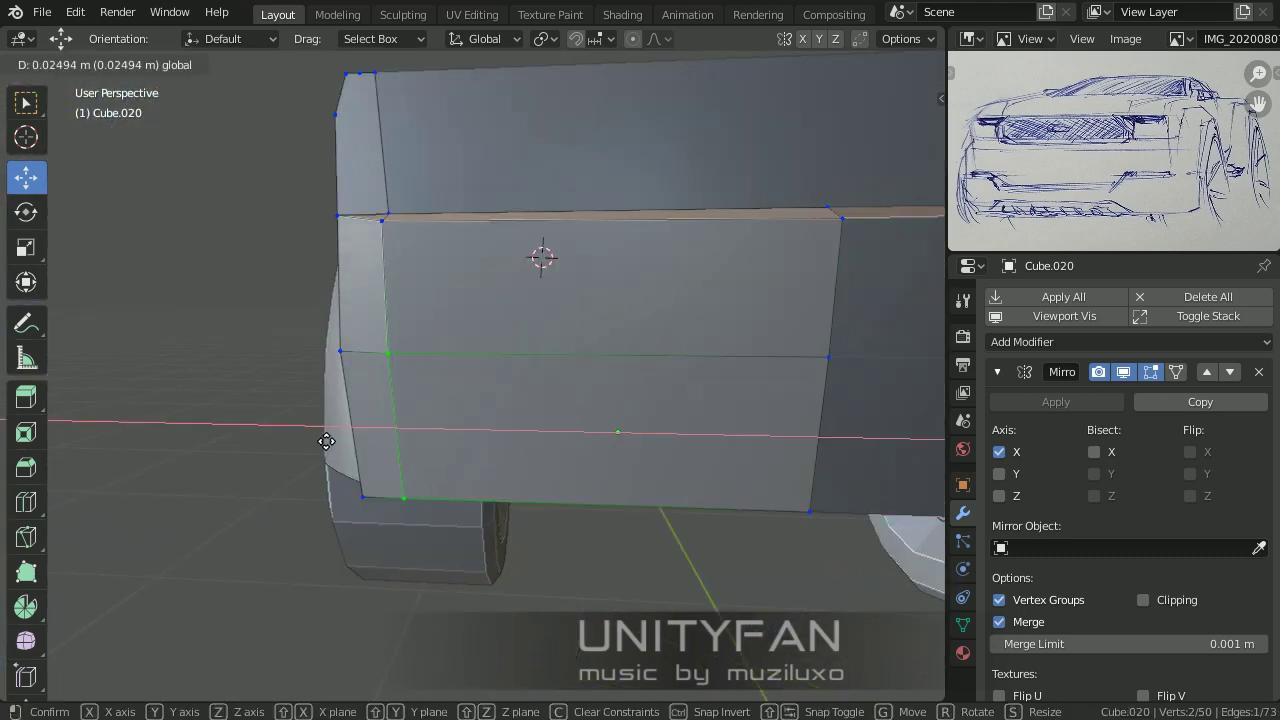
left_click(326, 441)
mouse_move(528, 491)
middle_mouse_down()
mouse_move(606, 457)
mouse_move(560, 405)
middle_mouse_up()
left_click(612, 401, "shift")
key("g")
key("z")
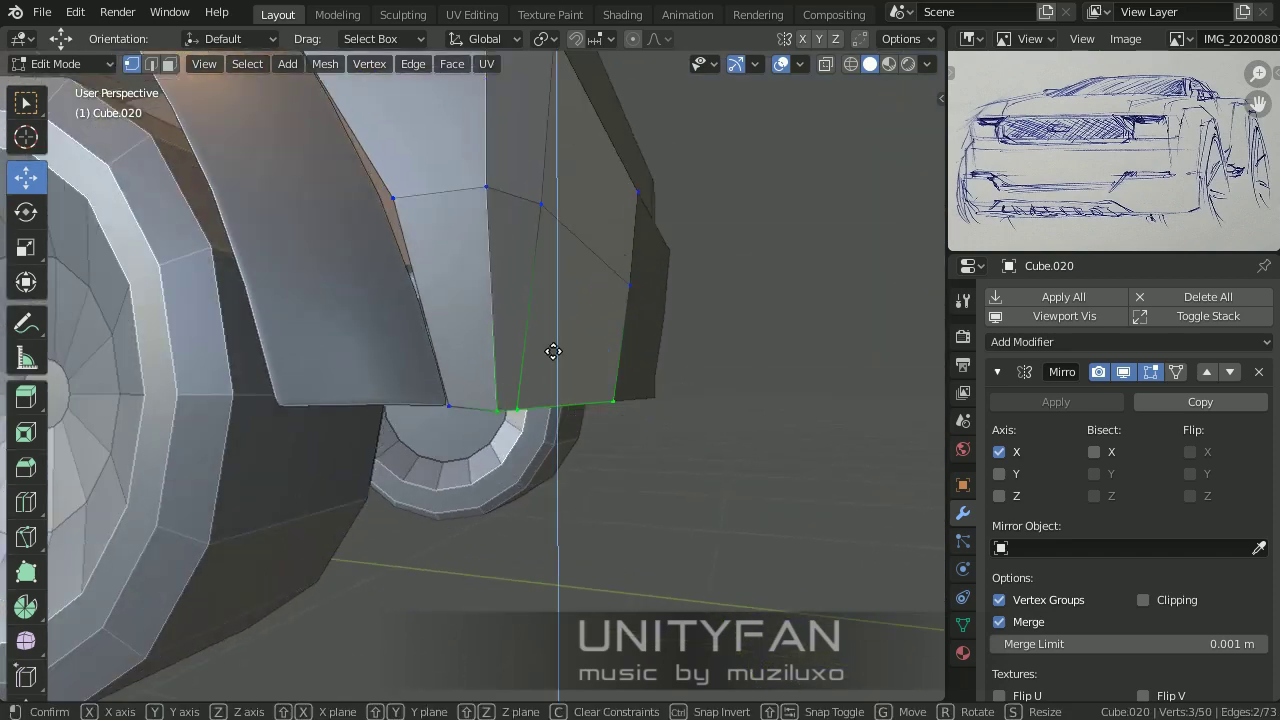
left_click(553, 351)
mouse_move(553, 351)
middle_mouse_down()
mouse_move(477, 494)
mouse_move(520, 529)
middle_mouse_up()
Step: Knife-cut a new panel line across the body's side panel
key("Tab")
scroll(520, 529, "up", 3)
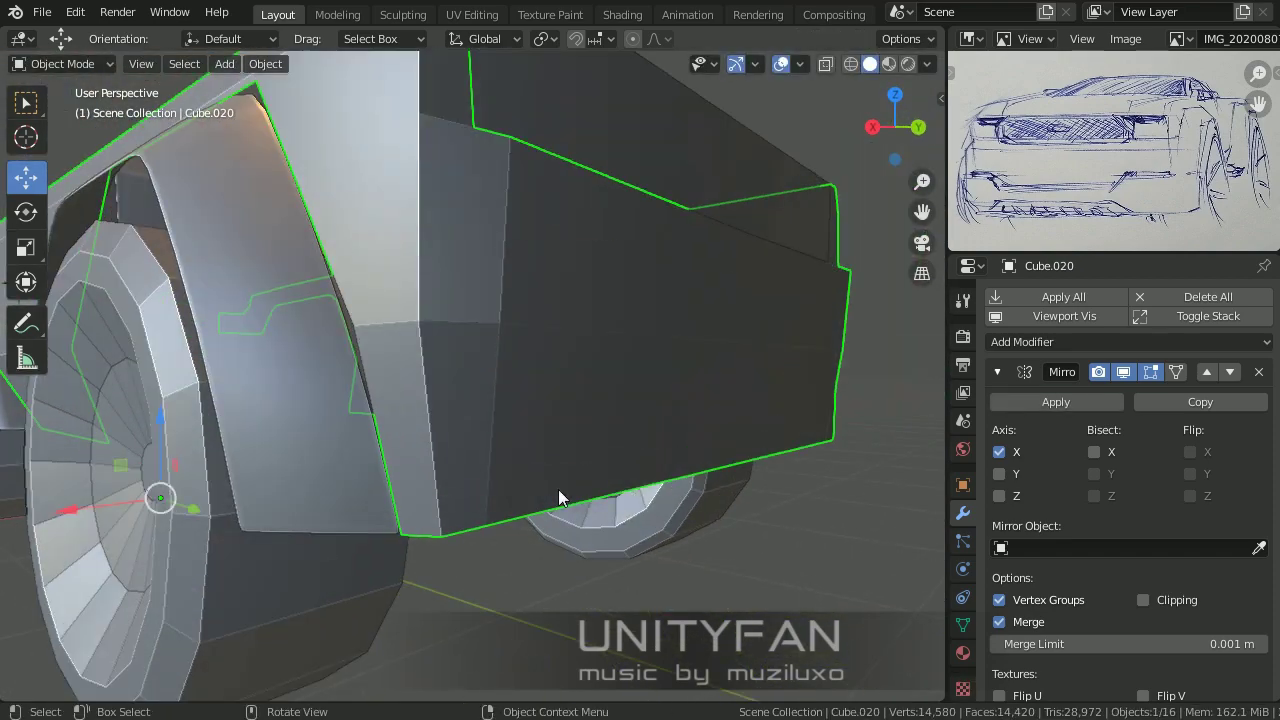
key("Tab")
mouse_move(557, 463)
middle_mouse_down()
mouse_move(486, 423)
mouse_move(495, 385)
middle_mouse_up()
key("k")
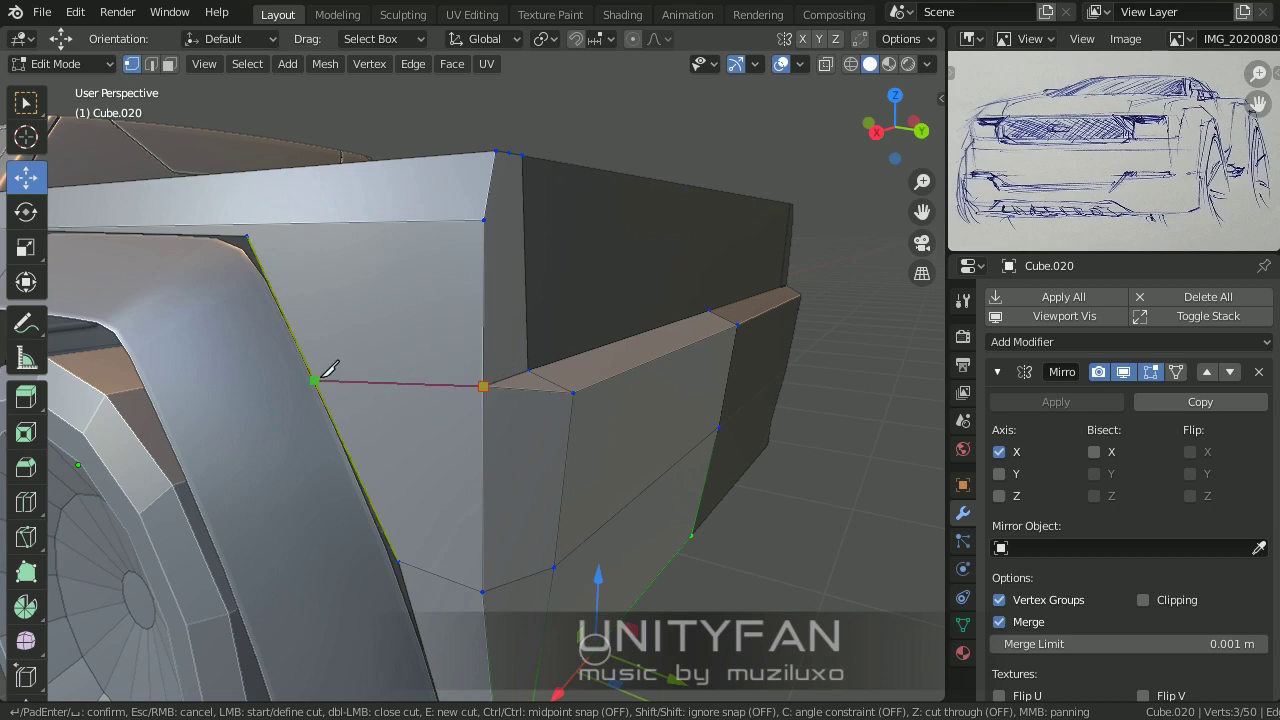
key("Return")
middle_click_drag(326, 372, 491, 451)
Step: Select the lower rear corner faces and separate them into their own piece
key("3")
left_click(554, 326)
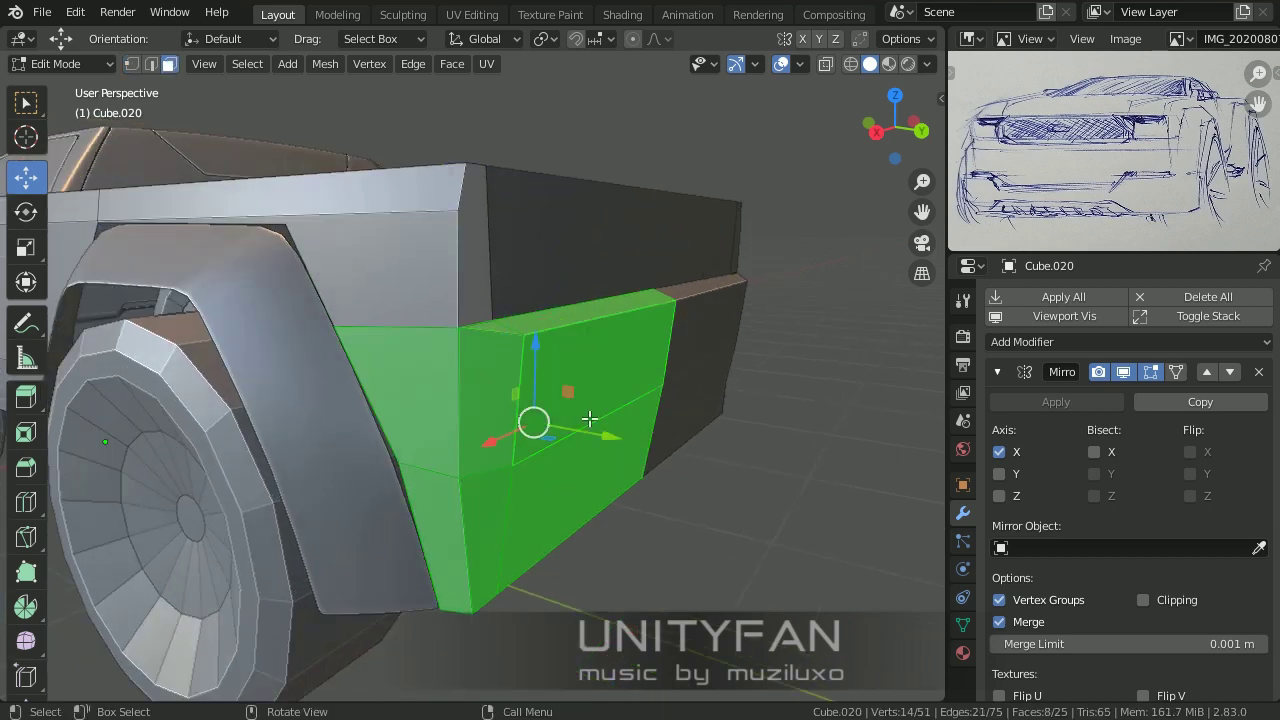
middle_click_drag(590, 418, 563, 437)
scroll(563, 437, "up", 2)
key("2")
key("ctrl+r")
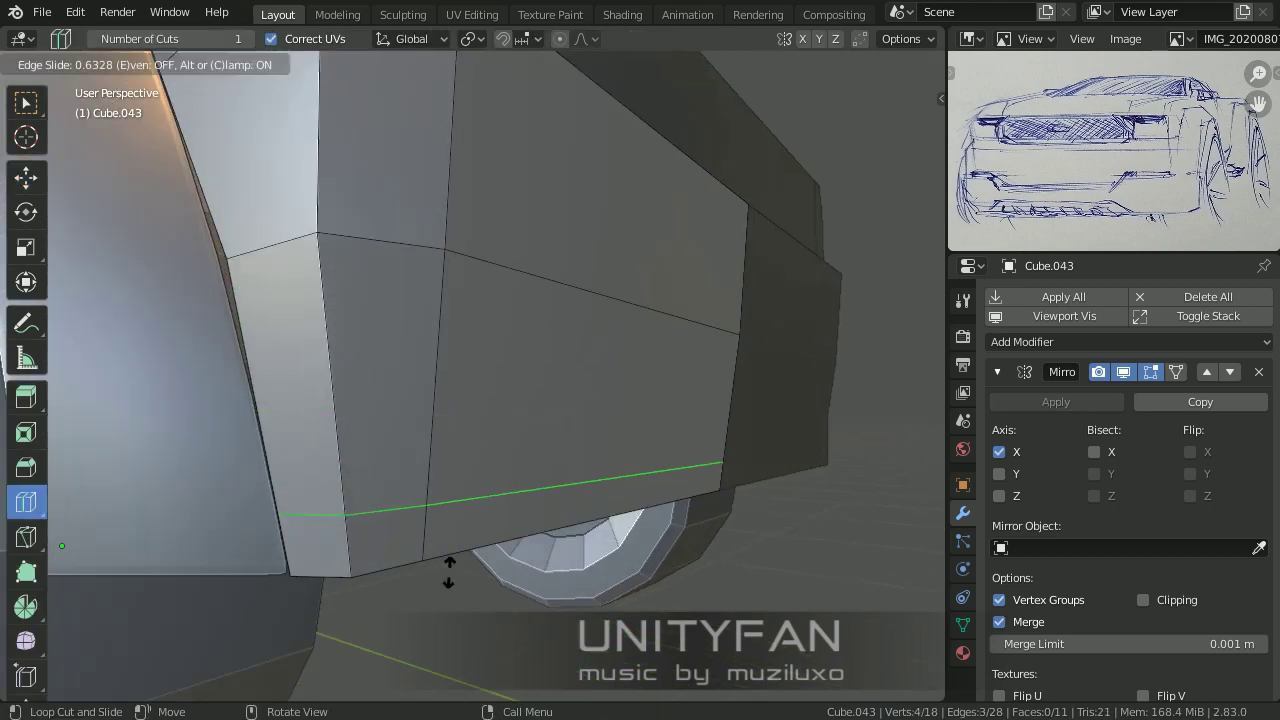
Step: Place the edge loop near the bottom and adjust the edges near the rear wheel
left_click(448, 572)
middle_click_drag(448, 572, 163, 90)
mouse_move(651, 452)
middle_mouse_down()
mouse_move(709, 480)
mouse_move(597, 420)
mouse_move(525, 485)
middle_mouse_up()
left_click(689, 480, "ctrl")
scroll(665, 496, "down", 3)
scroll(535, 503, "up", 4)
mouse_move(686, 503)
middle_mouse_down()
mouse_move(309, 306)
mouse_move(481, 529)
middle_mouse_up()
left_click(329, 286)
mouse_move(498, 469)
middle_mouse_down()
mouse_move(560, 386)
mouse_move(523, 434)
mouse_move(503, 517)
mouse_move(543, 466)
mouse_move(405, 522)
mouse_move(575, 527)
middle_mouse_up()
scroll(543, 466, "up", 2)
left_click(341, 510)
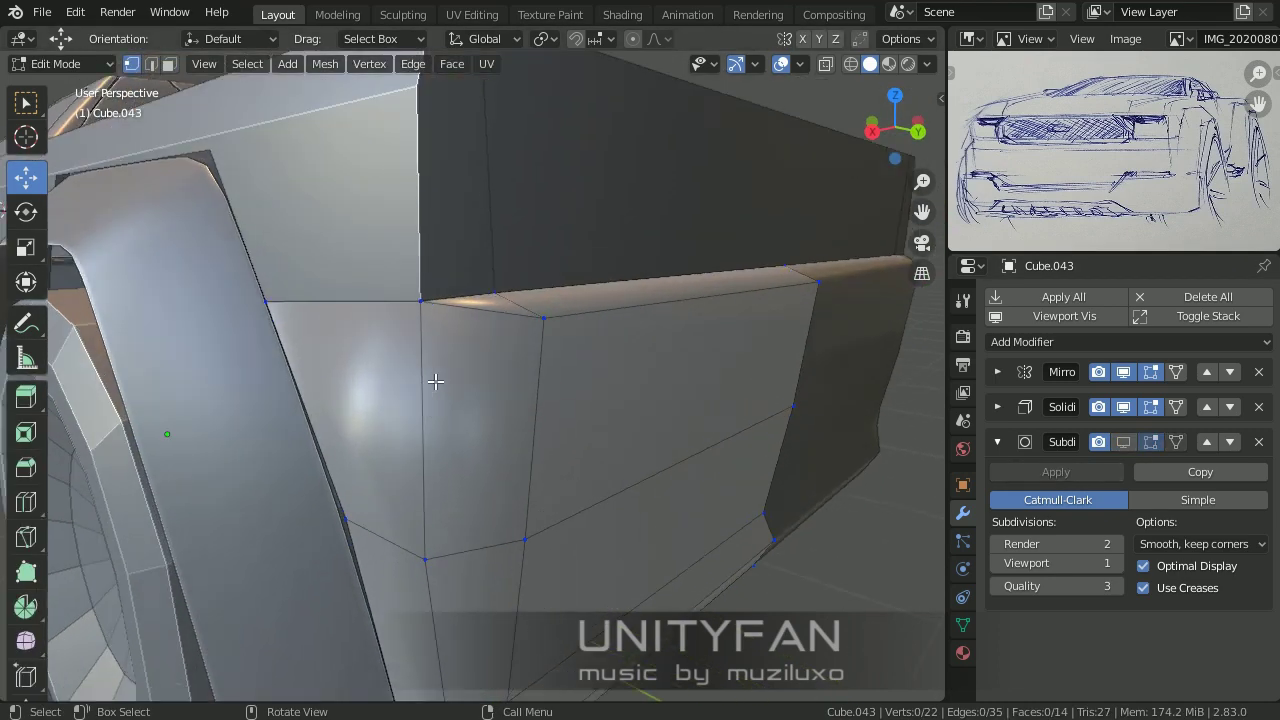
Step: Knife-cut across the panel's top edge and diagonally near the wheel arch
key("b")
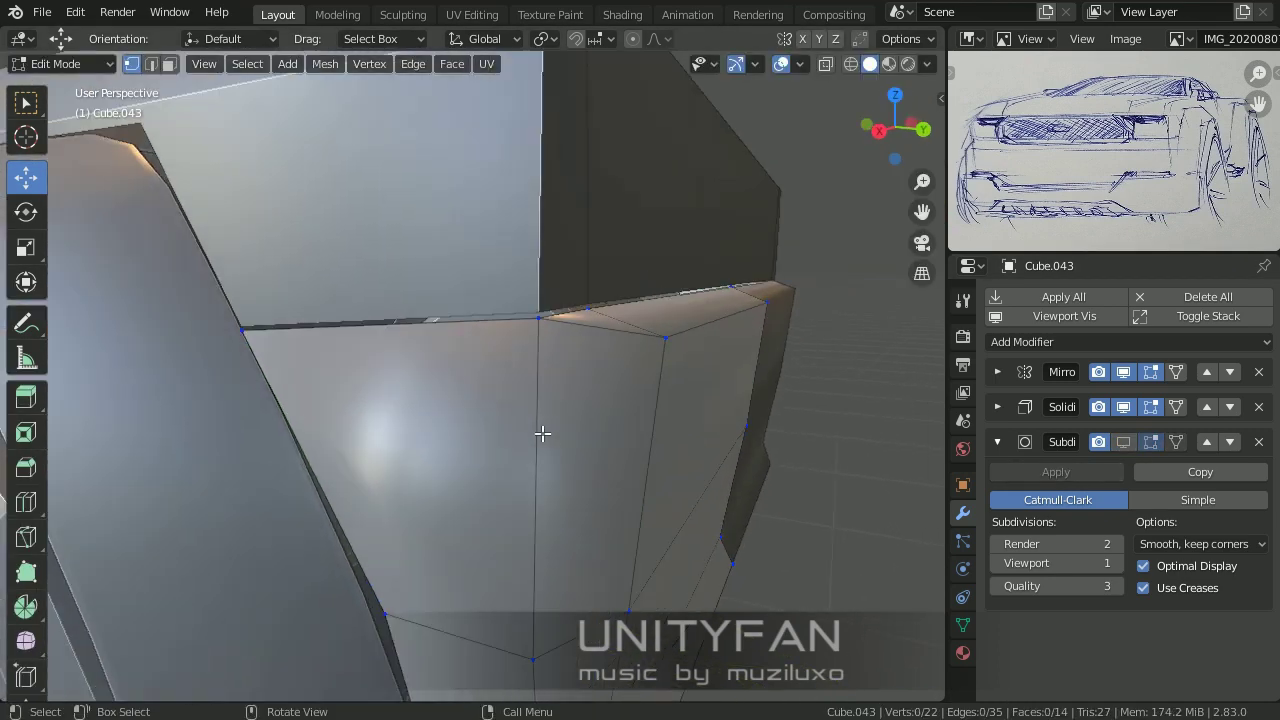
left_click(663, 350)
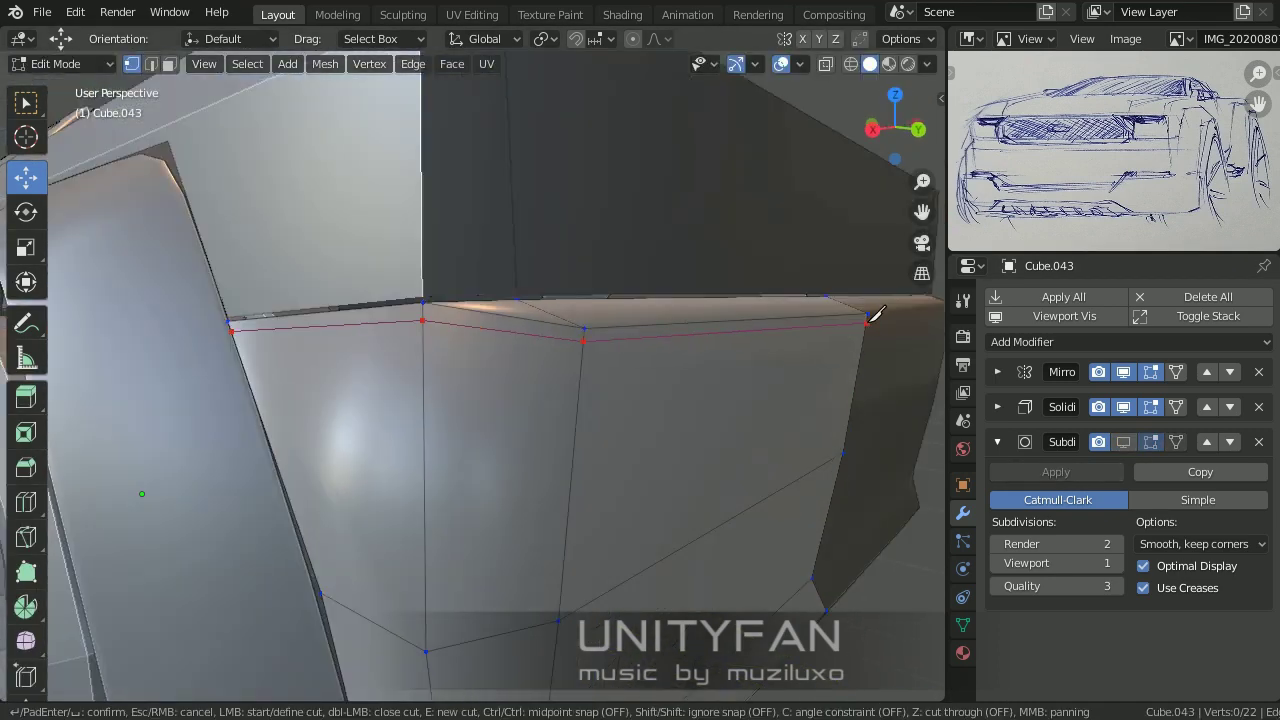
key("Return")
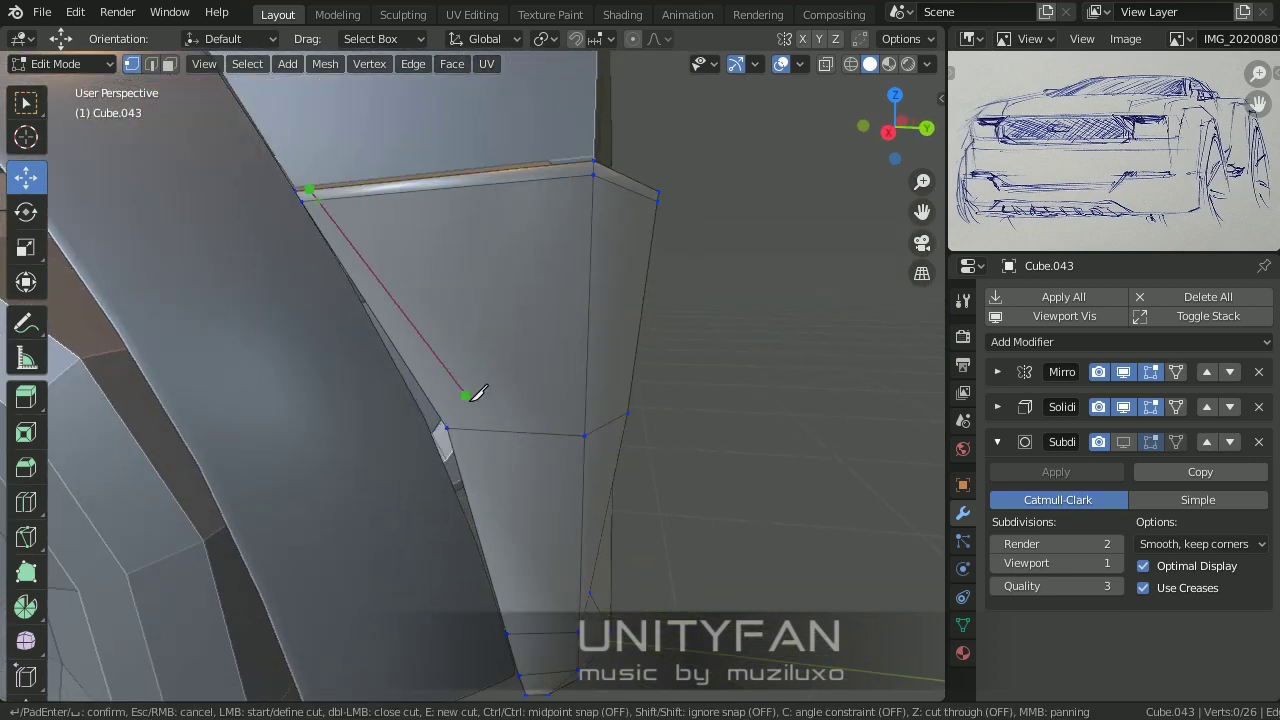
key("Return")
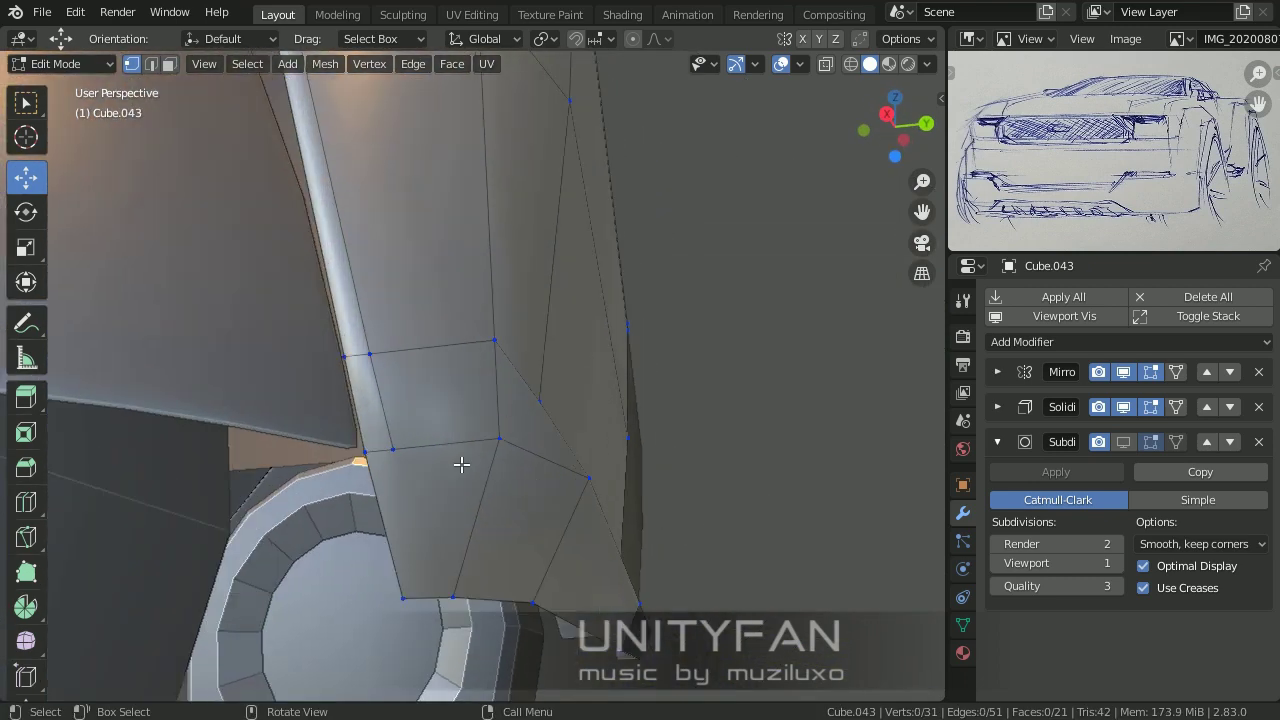
Step: Add an edge loop along the bottom and a vertical loop across the panel
key("Return")
left_click(26, 501)
left_click_drag(430, 560, 432, 545)
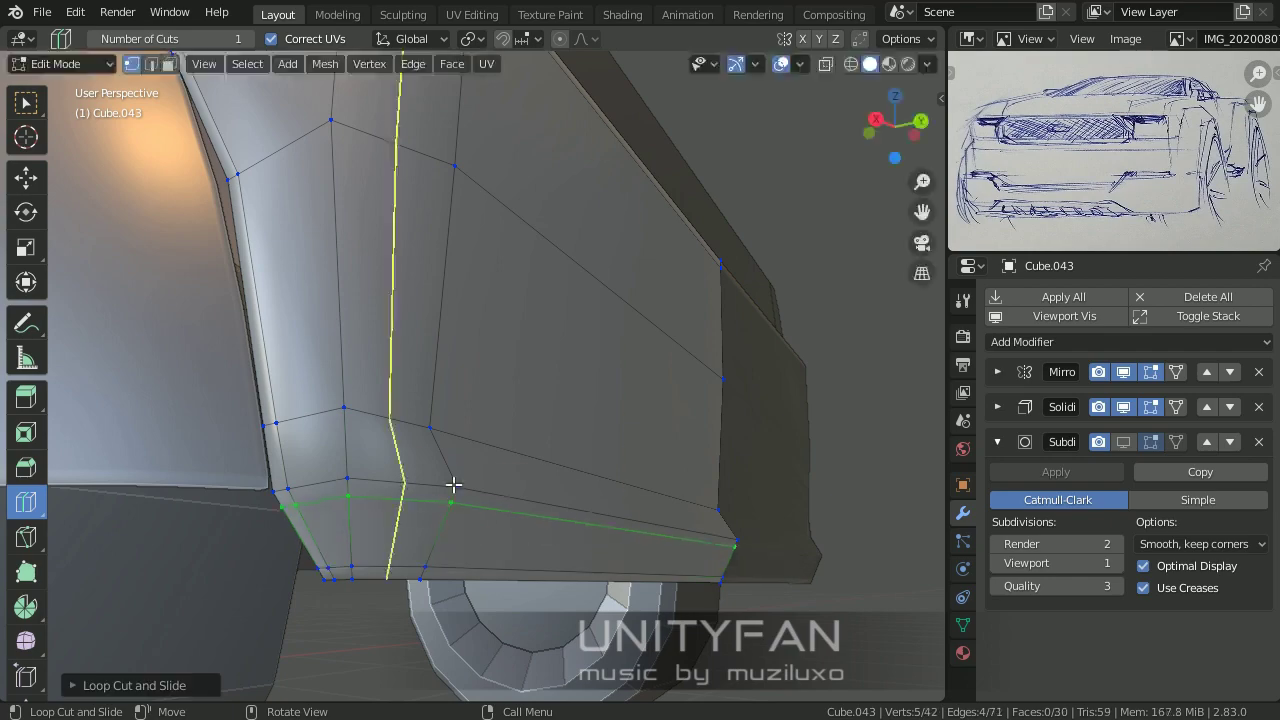
middle_click_drag(440, 453, 466, 640)
left_click_drag(466, 640, 543, 509)
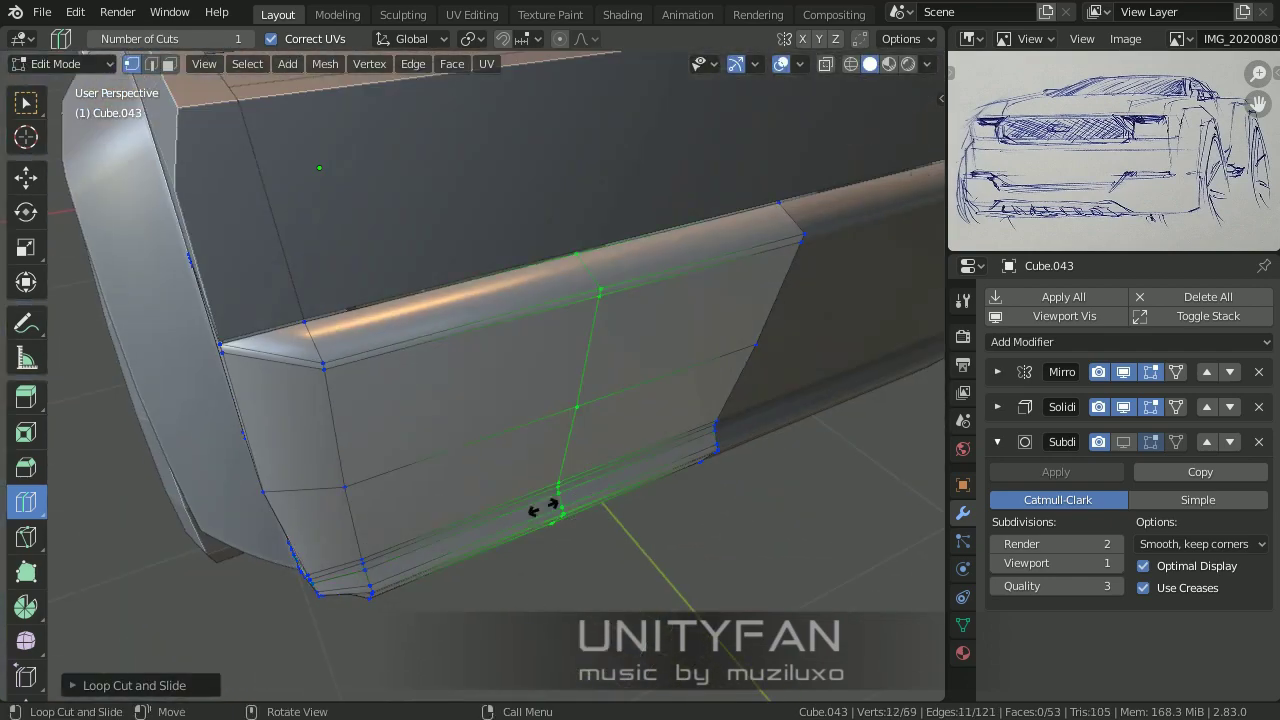
mouse_move(543, 509)
middle_mouse_down()
mouse_move(510, 543)
mouse_move(459, 537)
middle_mouse_up()
left_click(452, 553)
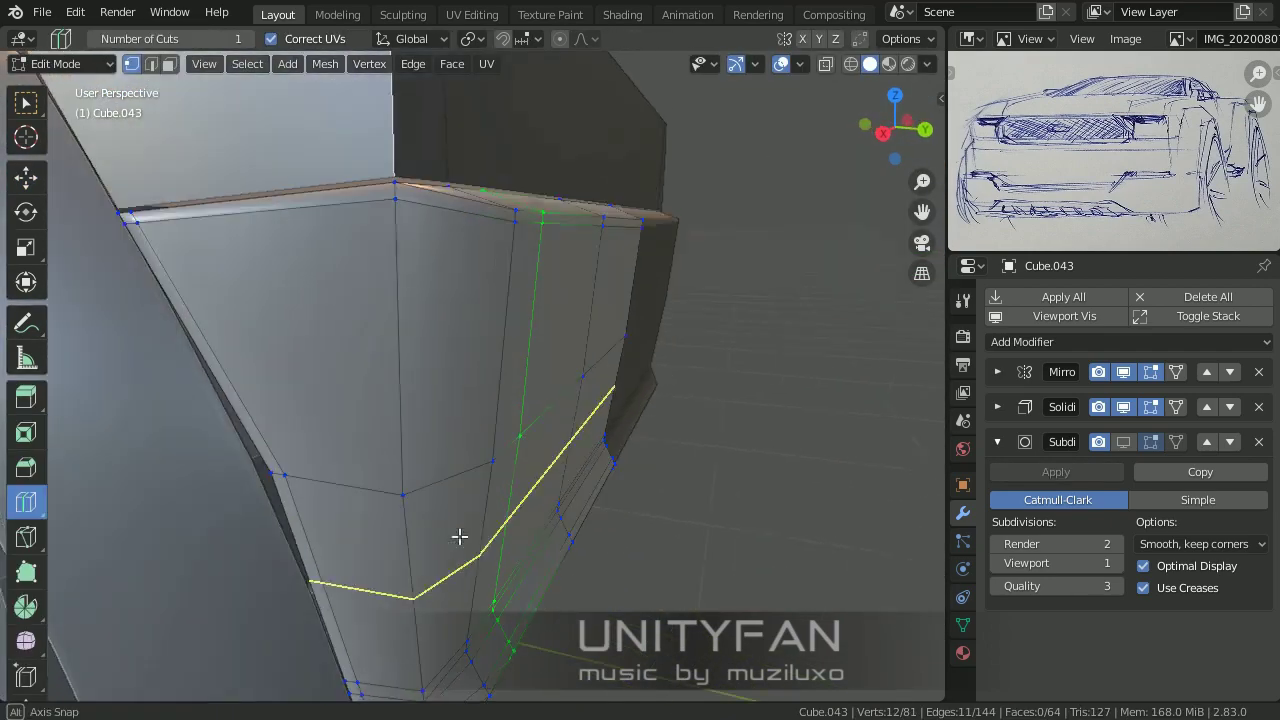
left_click(26, 103)
Step: Confirm the knife cut on the corner piece and begin moving its vertices
middle_click_drag(400, 366, 419, 390)
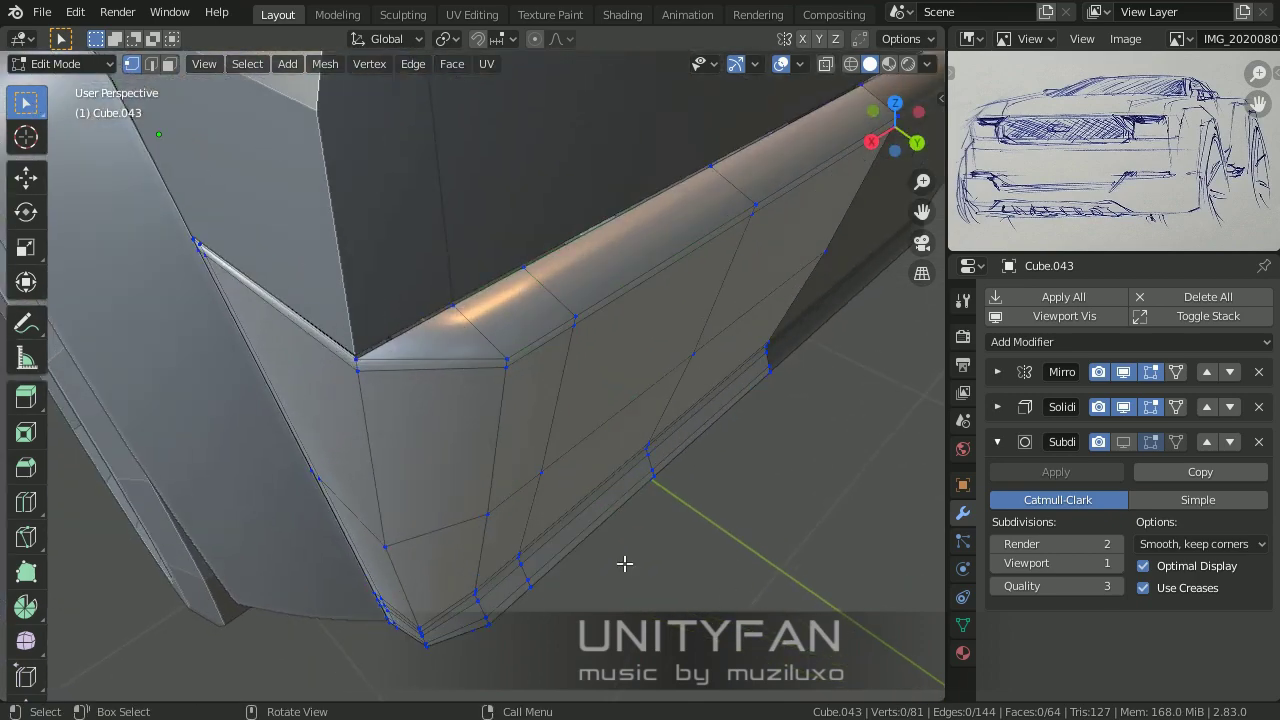
mouse_move(624, 564)
middle_mouse_down()
mouse_move(455, 460)
mouse_move(414, 482)
mouse_move(380, 460)
middle_mouse_up()
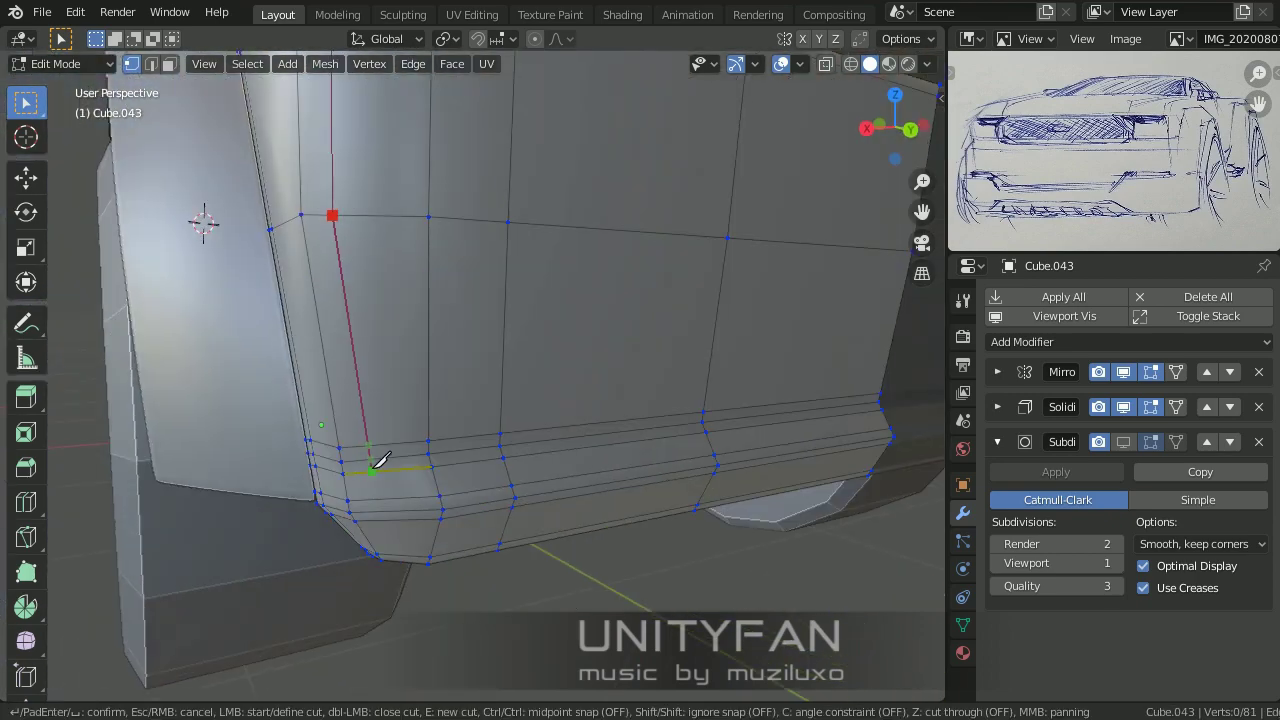
key("Return")
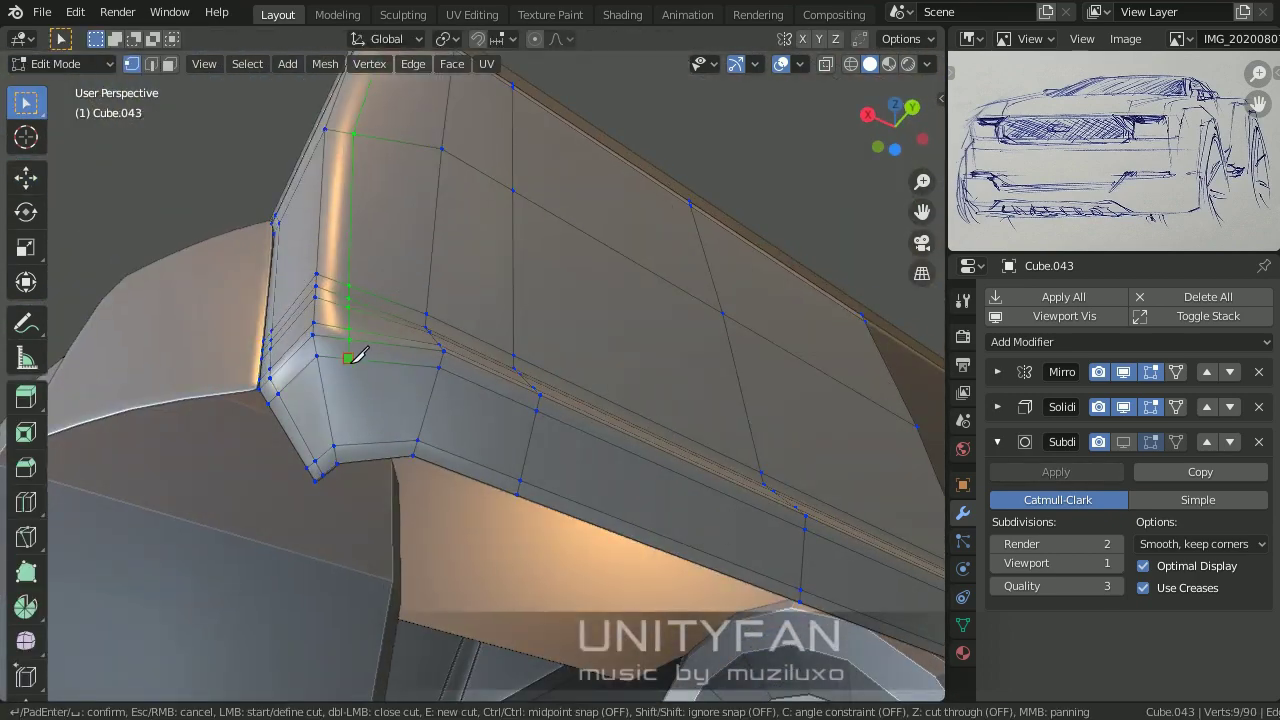
key("Return")
middle_click_drag(355, 355, 463, 580)
key("shift+space")
key("g")
mouse_move(449, 494)
middle_mouse_down()
mouse_move(556, 553)
mouse_move(566, 605)
middle_mouse_up()
left_click(556, 553)
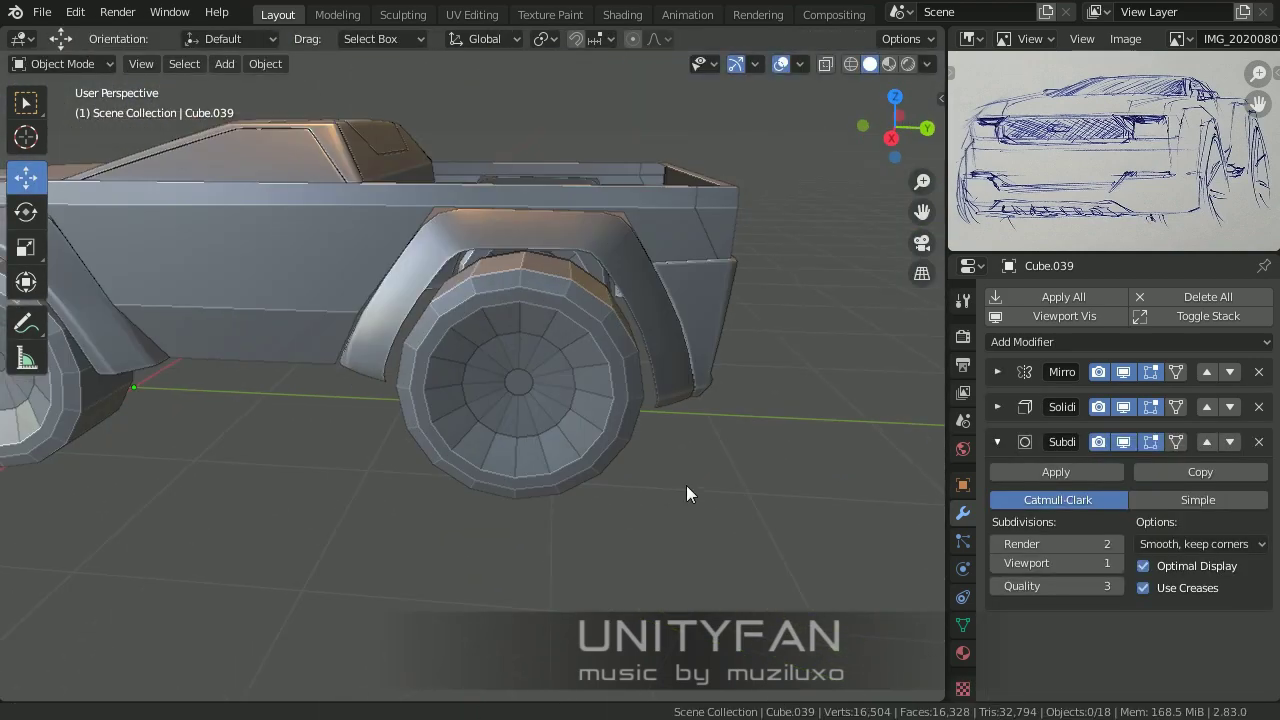
Step: Orbit around the whole truck to inspect the rear-corner tail-light piece
mouse_move(686, 485)
middle_mouse_down()
mouse_move(425, 425)
mouse_move(443, 459)
middle_mouse_up()
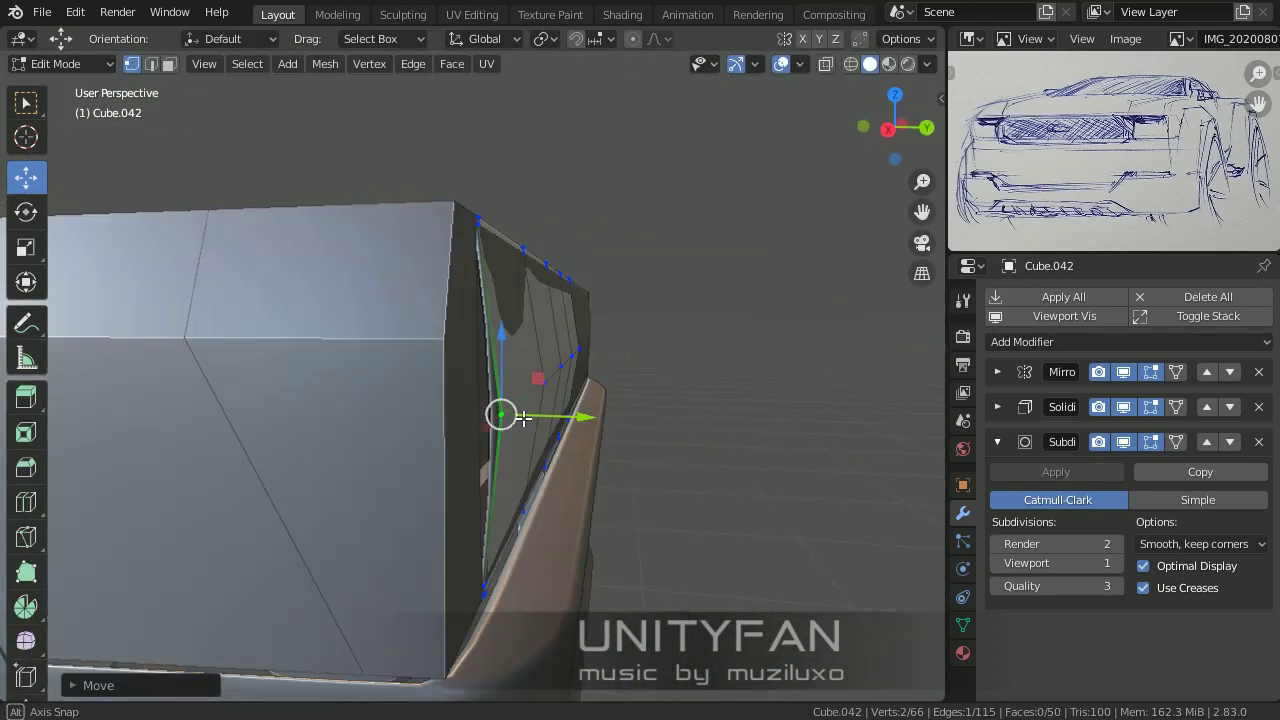
Step: In Right Ortho view, nudge the corner piece's vertices and slide an edge slightly along Y
key("KP_3")
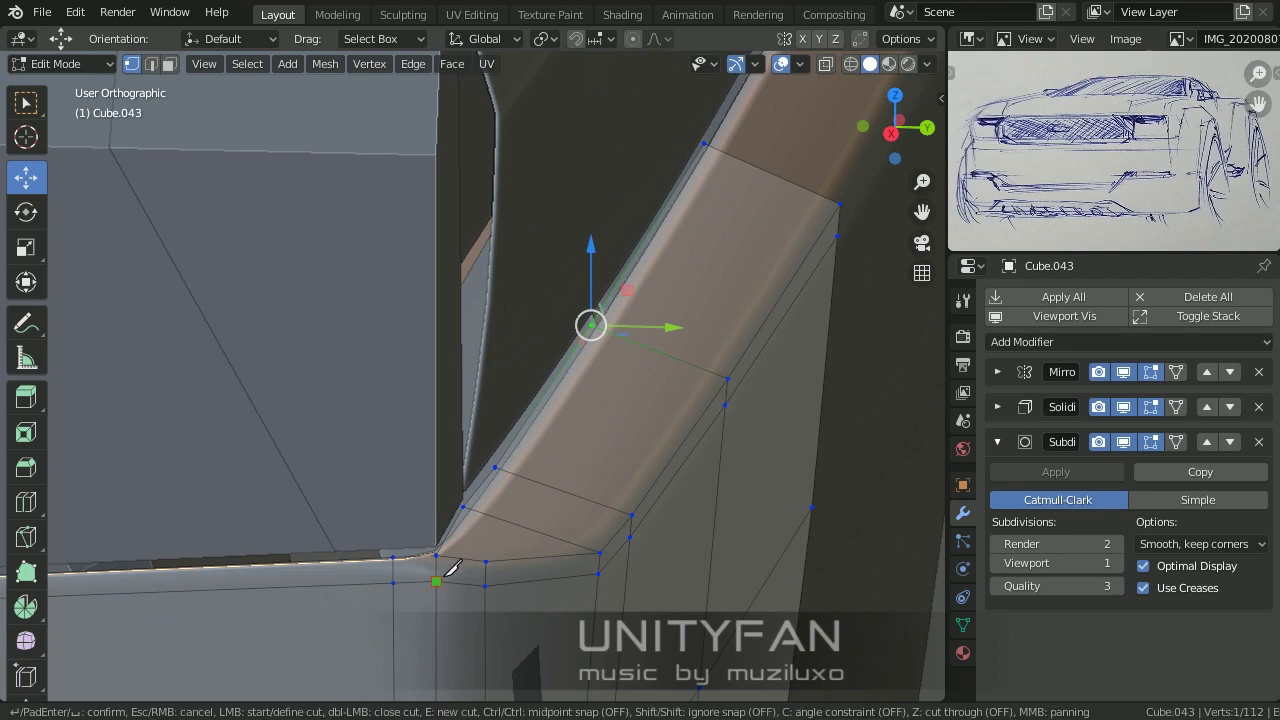
middle_click_drag(516, 478, 578, 428)
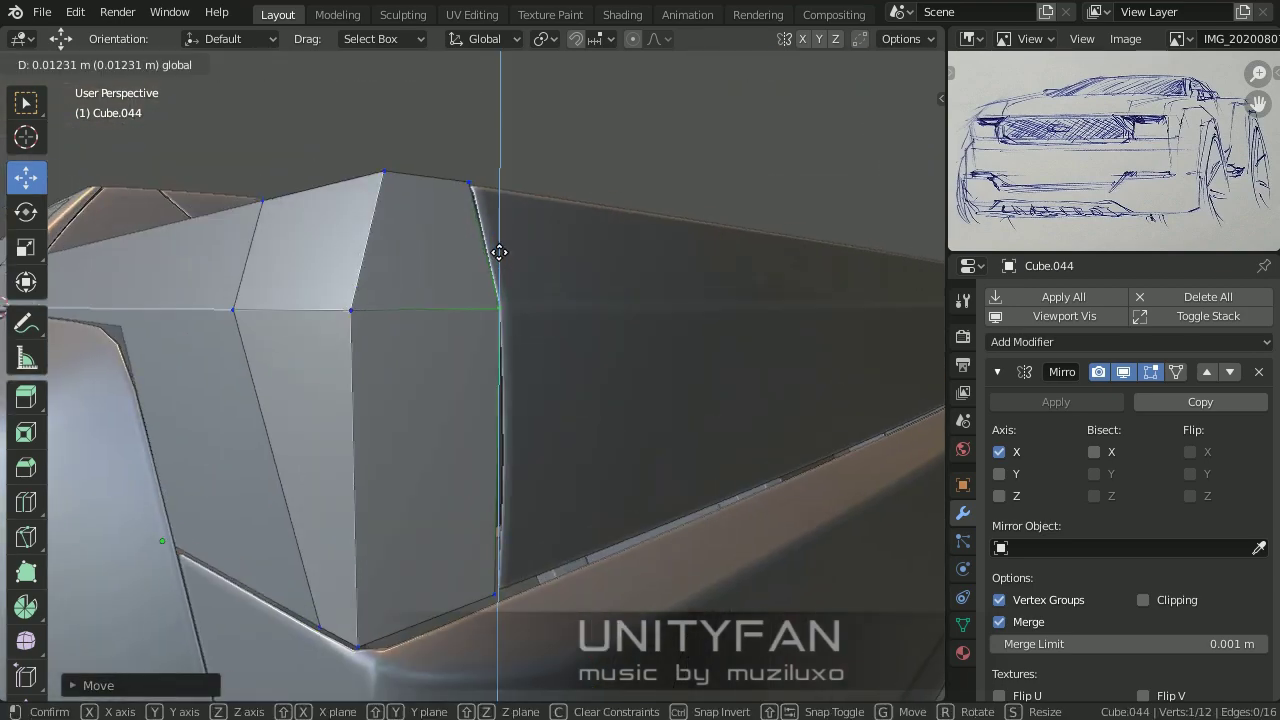
left_click(598, 463)
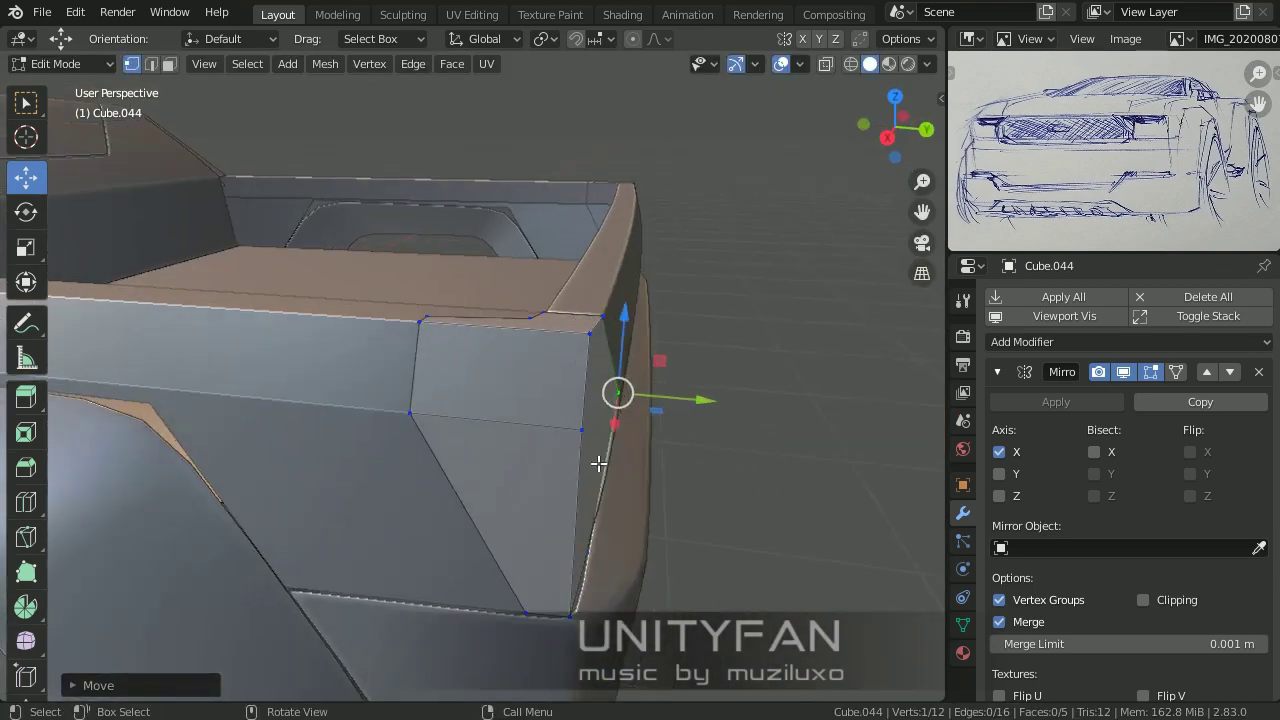
left_click(664, 613)
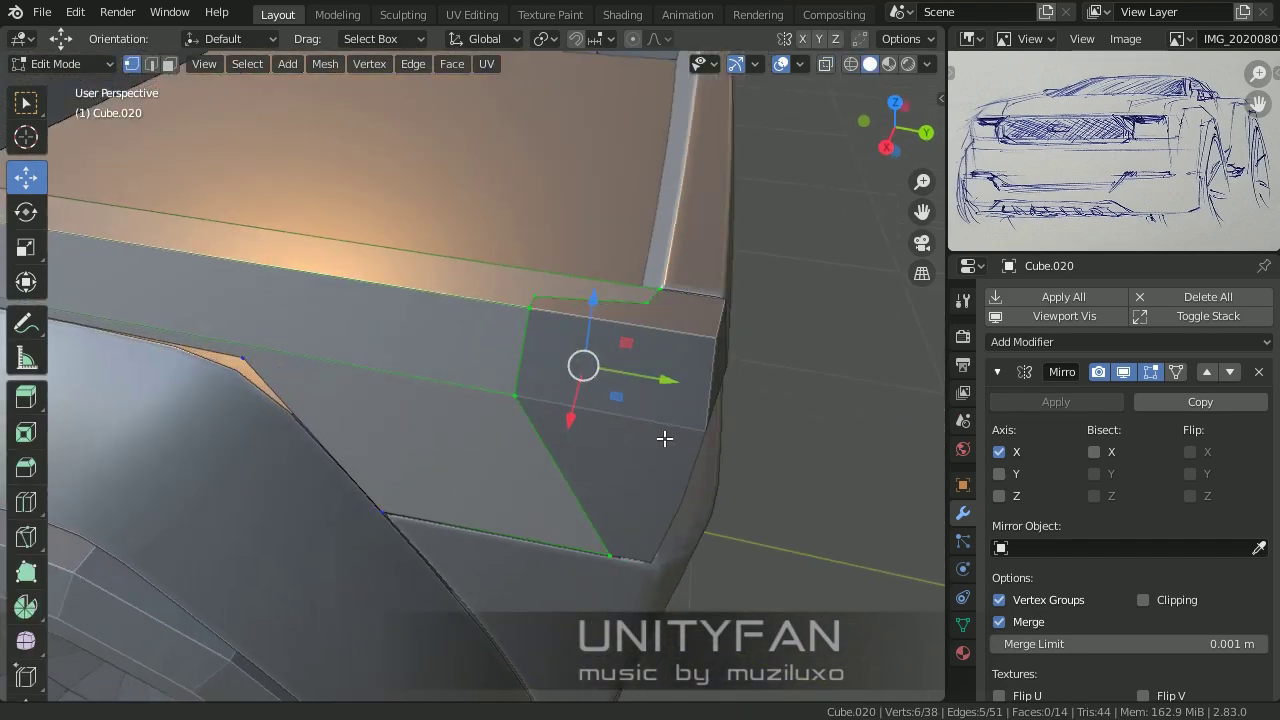
left_click_drag(695, 364, 715, 374)
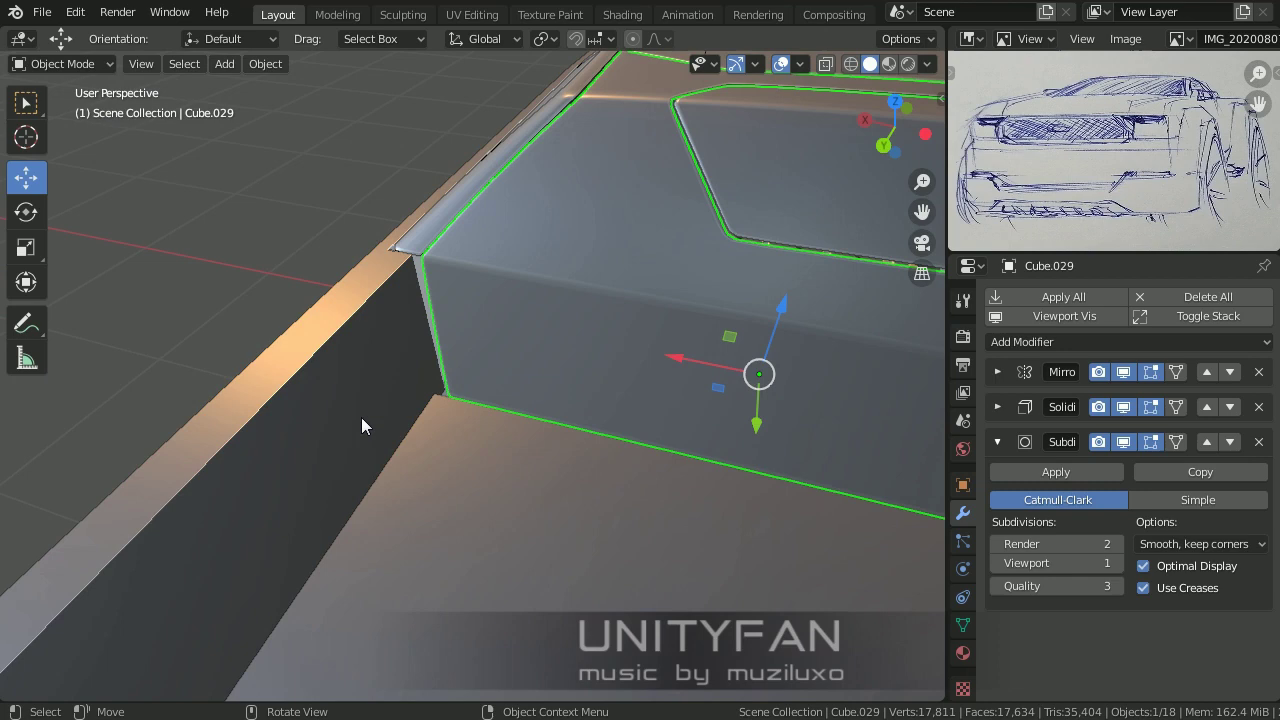
Step: Move a vertex at the bed corner of Cube.020, then return to Object Mode
left_click(389, 352)
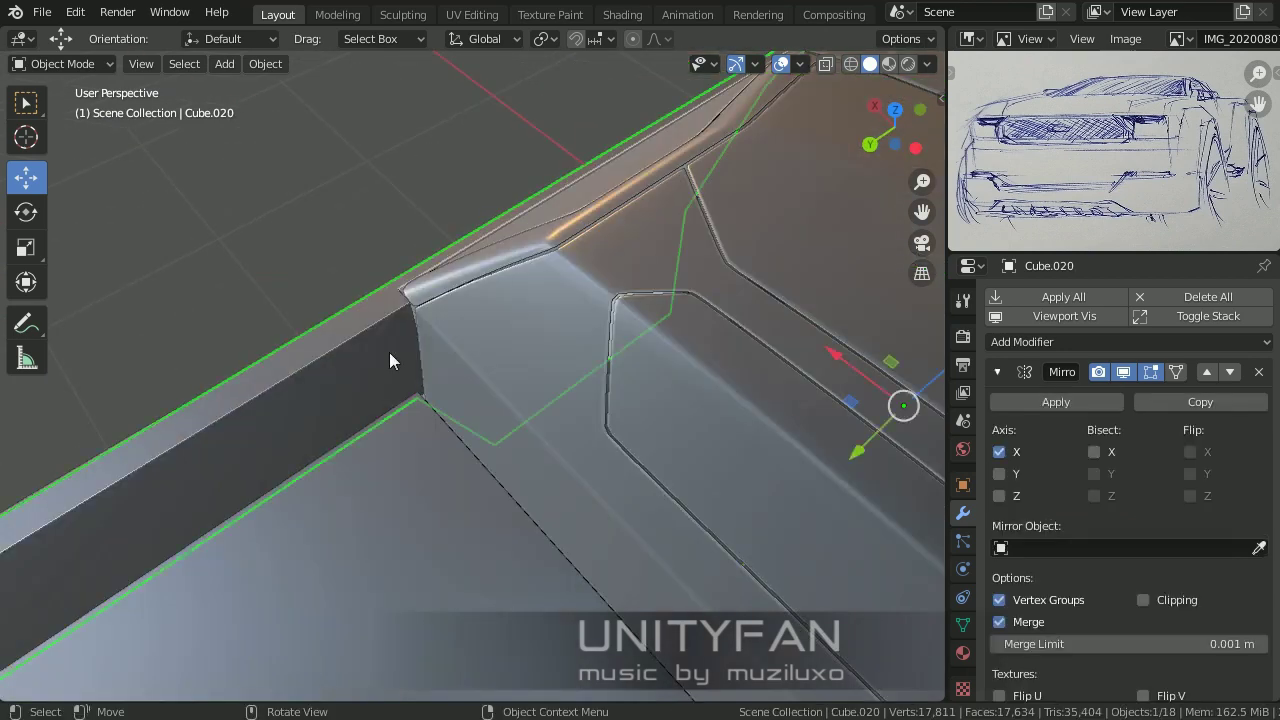
key("Tab")
left_click(444, 447)
middle_click_drag(444, 447, 481, 442)
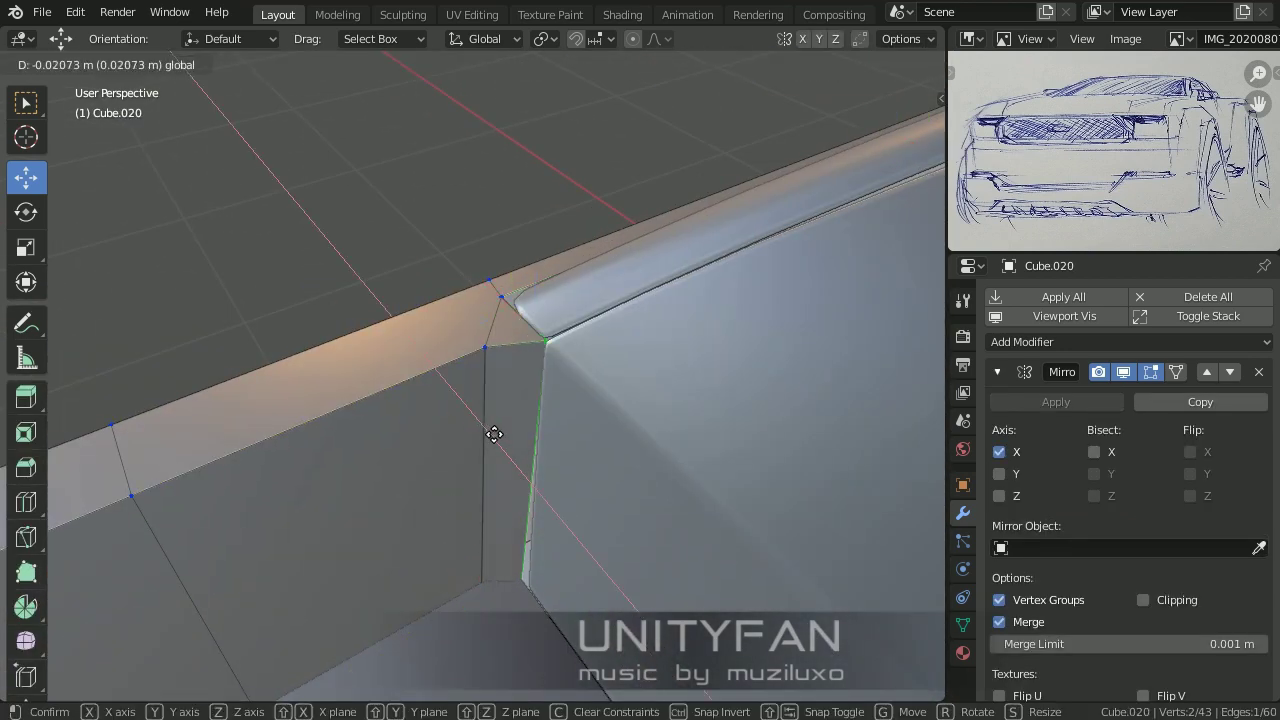
left_click(499, 547)
scroll(499, 547, "down", 3)
key("Tab")
scroll(470, 525, "down", 3)
scroll(478, 520, "down", 3)
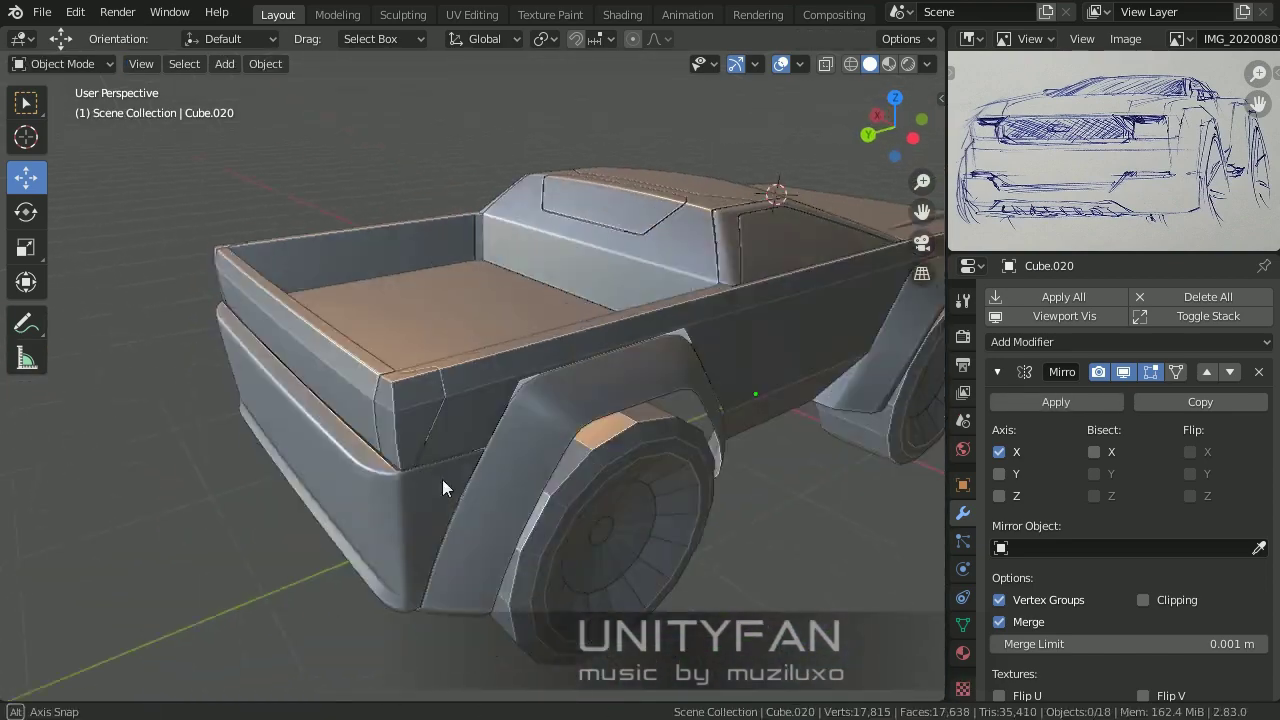
scroll(442, 479, "down", 3)
mouse_move(510, 450)
middle_mouse_down()
mouse_move(615, 356)
mouse_move(626, 476)
mouse_move(639, 488)
mouse_move(685, 464)
mouse_move(511, 454)
mouse_move(541, 465)
mouse_move(529, 420)
middle_mouse_up()
scroll(534, 420, "up", 3)
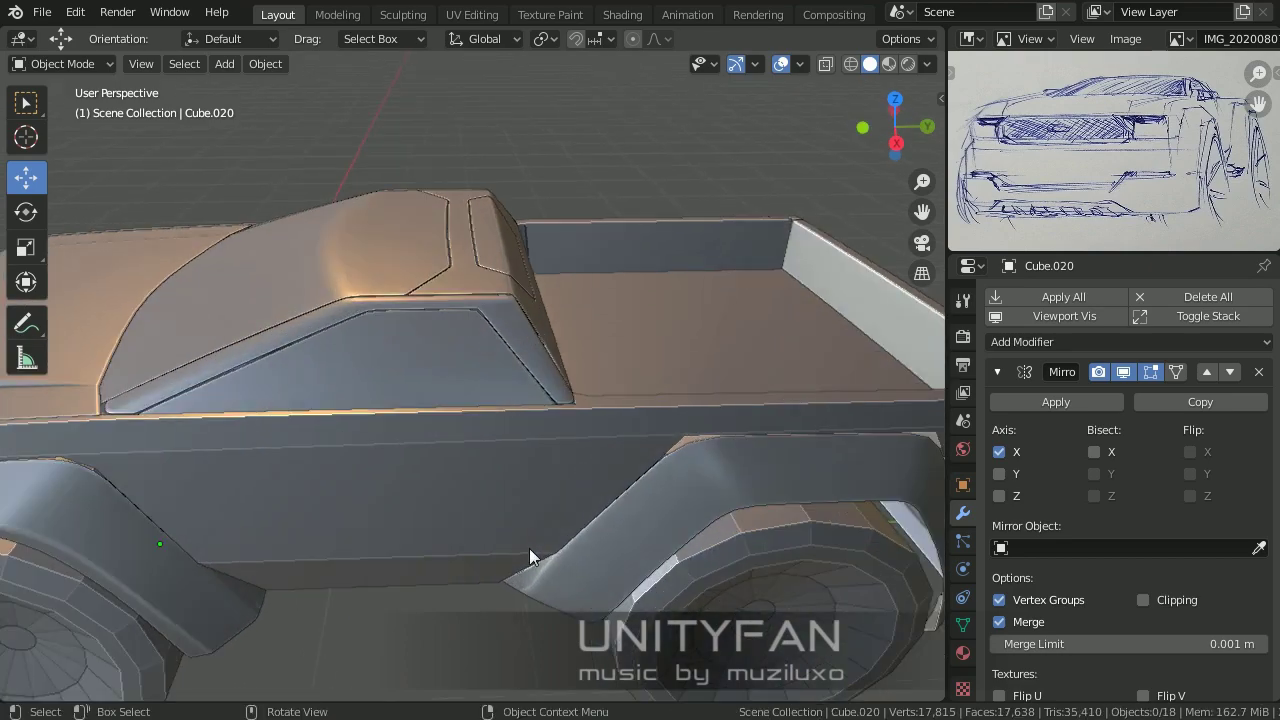
Step: Separate a grown selection of bed side panel faces into their own object in solid shading
left_click(529, 548)
mouse_move(529, 548)
middle_mouse_down()
mouse_move(422, 360)
mouse_move(466, 439)
middle_mouse_up()
left_click(386, 210)
middle_click_drag(386, 210, 399, 140)
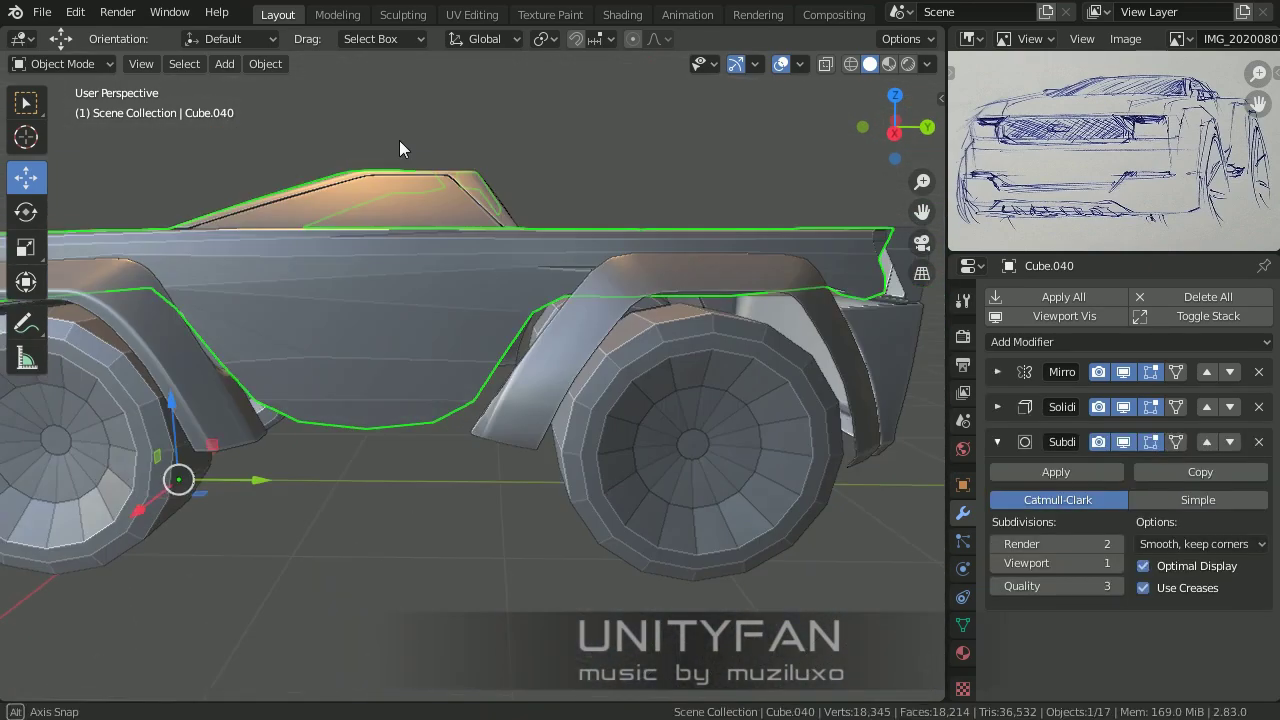
key("Tab")
left_click(371, 333)
key("ctrl+KP_Add")
middle_click_drag(371, 333, 443, 471)
key("z")
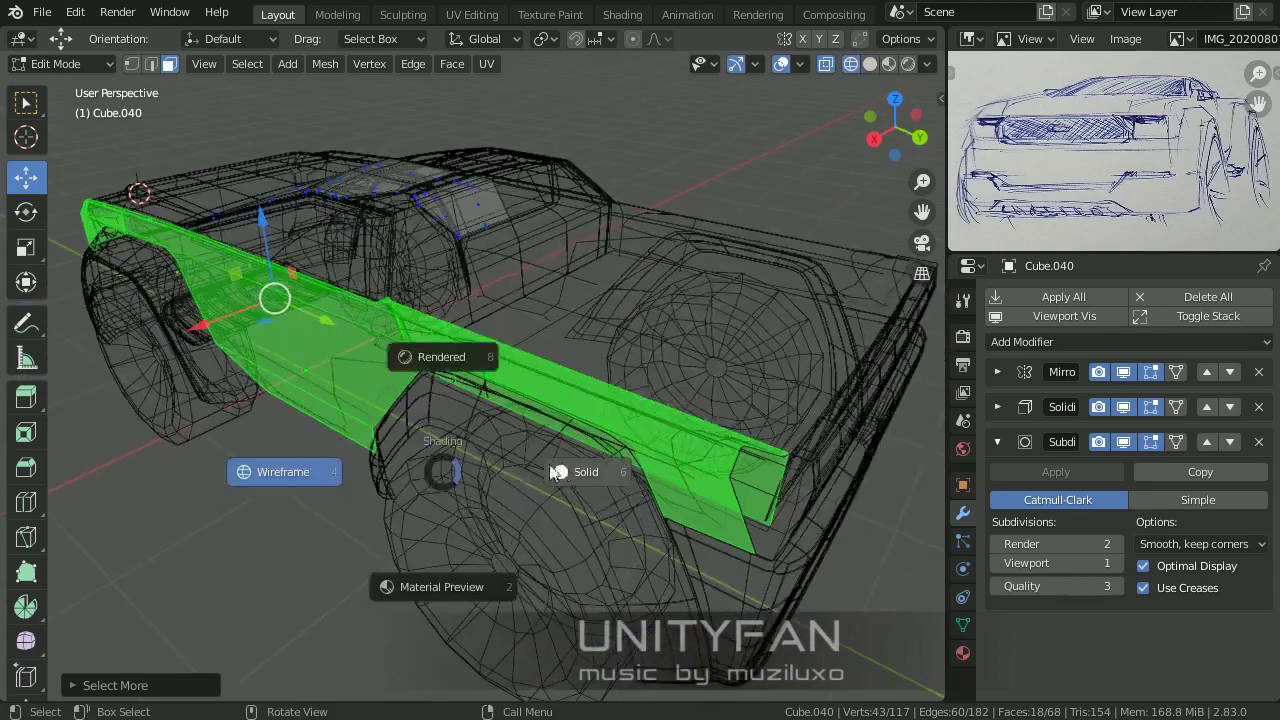
left_click(567, 471)
mouse_move(567, 471)
middle_mouse_down()
mouse_move(535, 399)
mouse_move(382, 354)
mouse_move(456, 379)
mouse_move(501, 446)
mouse_move(511, 420)
mouse_move(478, 396)
mouse_move(350, 410)
mouse_move(291, 279)
mouse_move(462, 444)
mouse_move(138, 138)
middle_mouse_up()
left_click(567, 450)
key("Tab")
Step: Knife a new vertical edge across the side of the fender piece in vertex mode
left_click(350, 410)
key("Tab")
key("1")
scroll(360, 322, "up", 2)
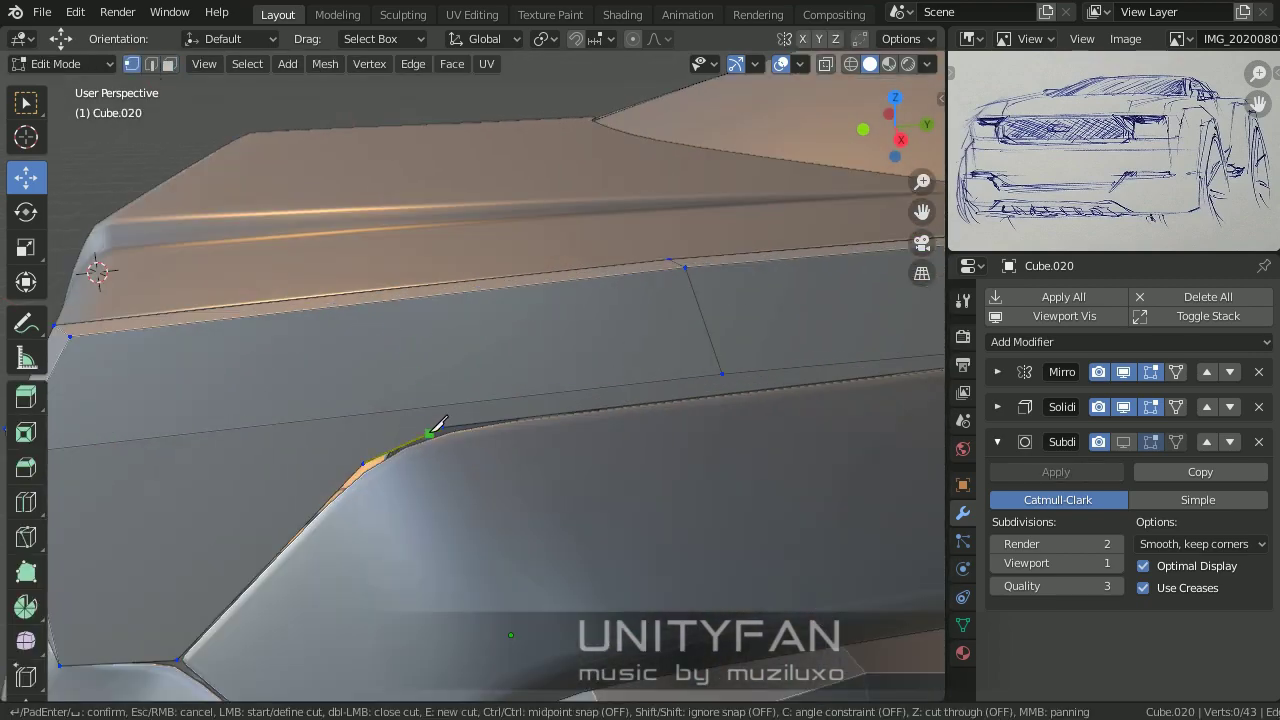
scroll(405, 297, "down", 4)
middle_click_drag(405, 297, 451, 366)
scroll(451, 366, "up", 4)
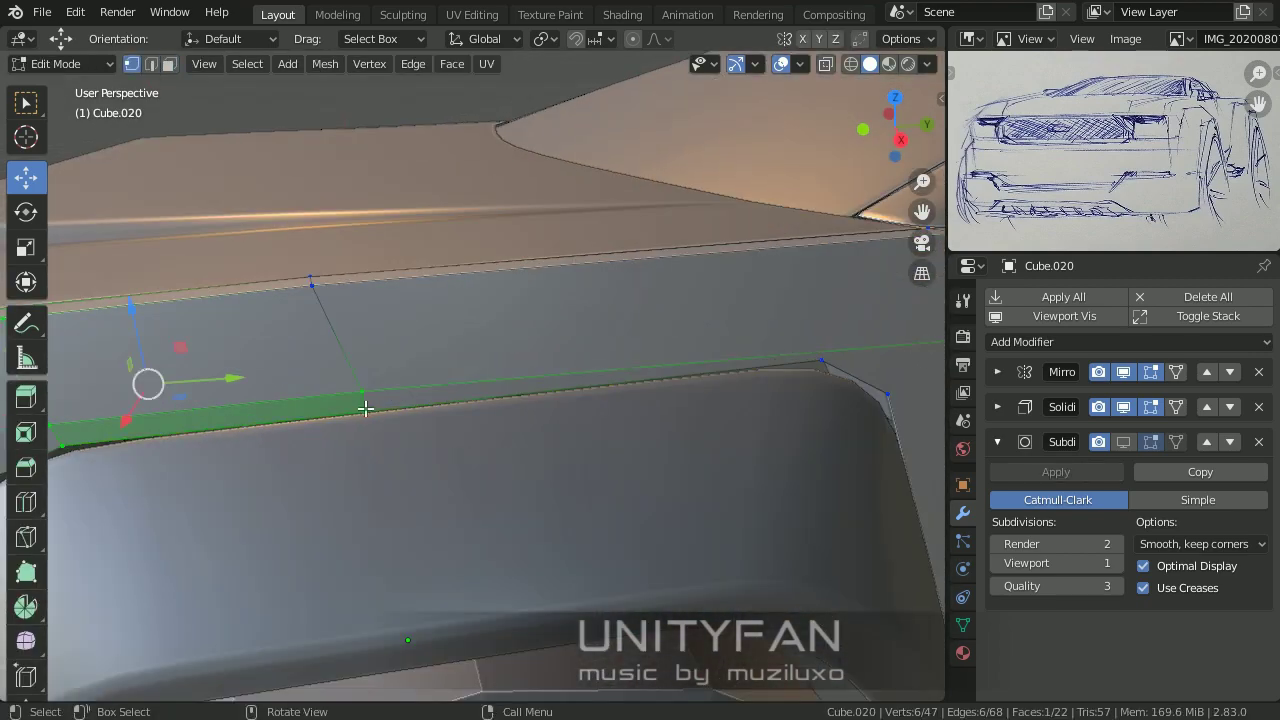
middle_click_drag(365, 408, 521, 386)
left_click(521, 388)
left_click(517, 280)
mouse_move(521, 272)
middle_mouse_down()
mouse_move(483, 437)
mouse_move(500, 407)
mouse_move(409, 420)
mouse_move(544, 497)
mouse_move(503, 515)
middle_mouse_up()
key("Return")
Step: Add knife cuts along the body side and door line, then reposition a vertex
left_click(481, 420)
key("Return")
left_click(505, 499)
key("Return")
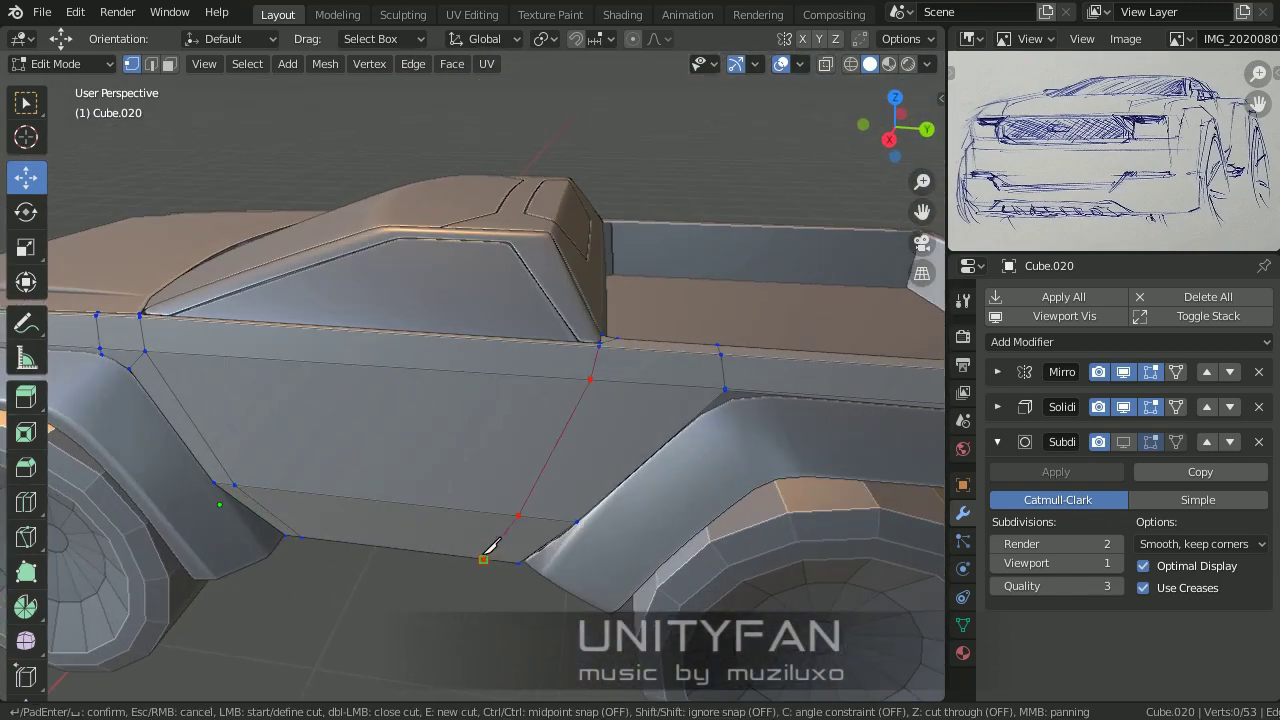
key("Return")
scroll(600, 349, "up", 3)
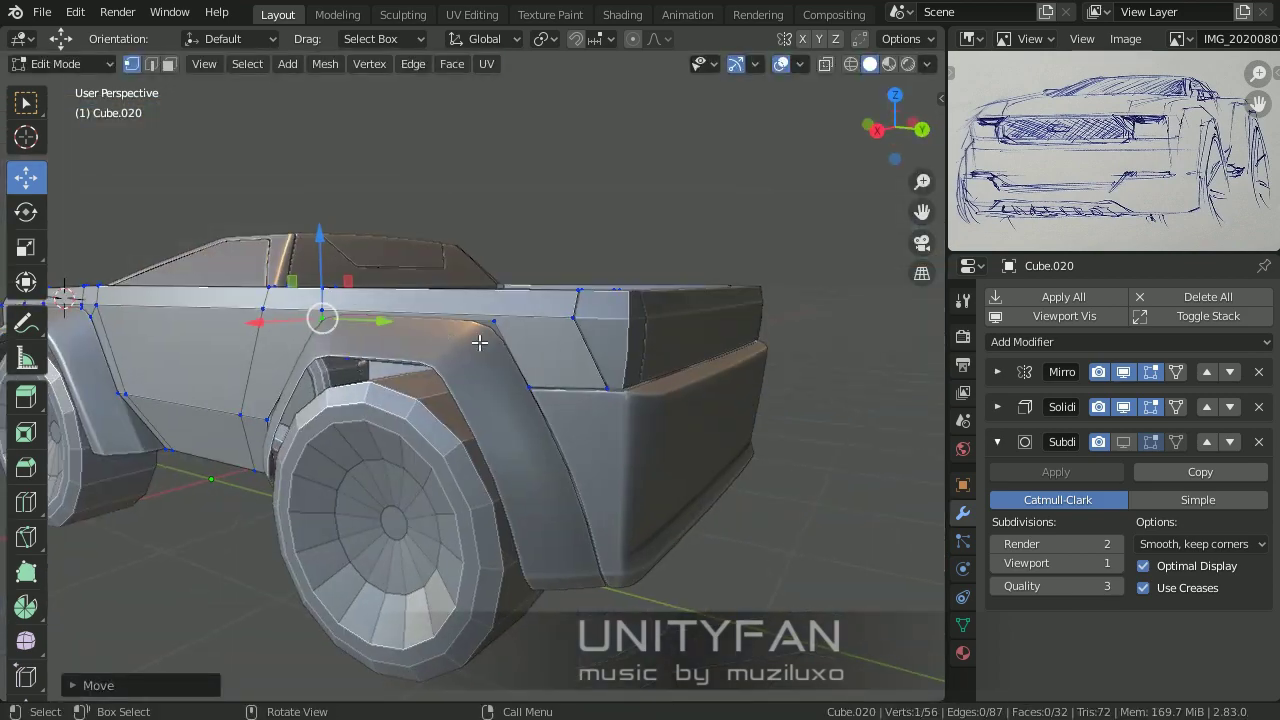
left_click(555, 300)
key("g")
mouse_move(506, 286)
middle_mouse_down()
mouse_move(580, 300)
mouse_move(583, 410)
mouse_move(555, 402)
middle_mouse_up()
left_click(596, 269)
Step: Start a knife cut into the bed side wall, then reopen the bed side panel's mesh
scroll(594, 441, "down", 3)
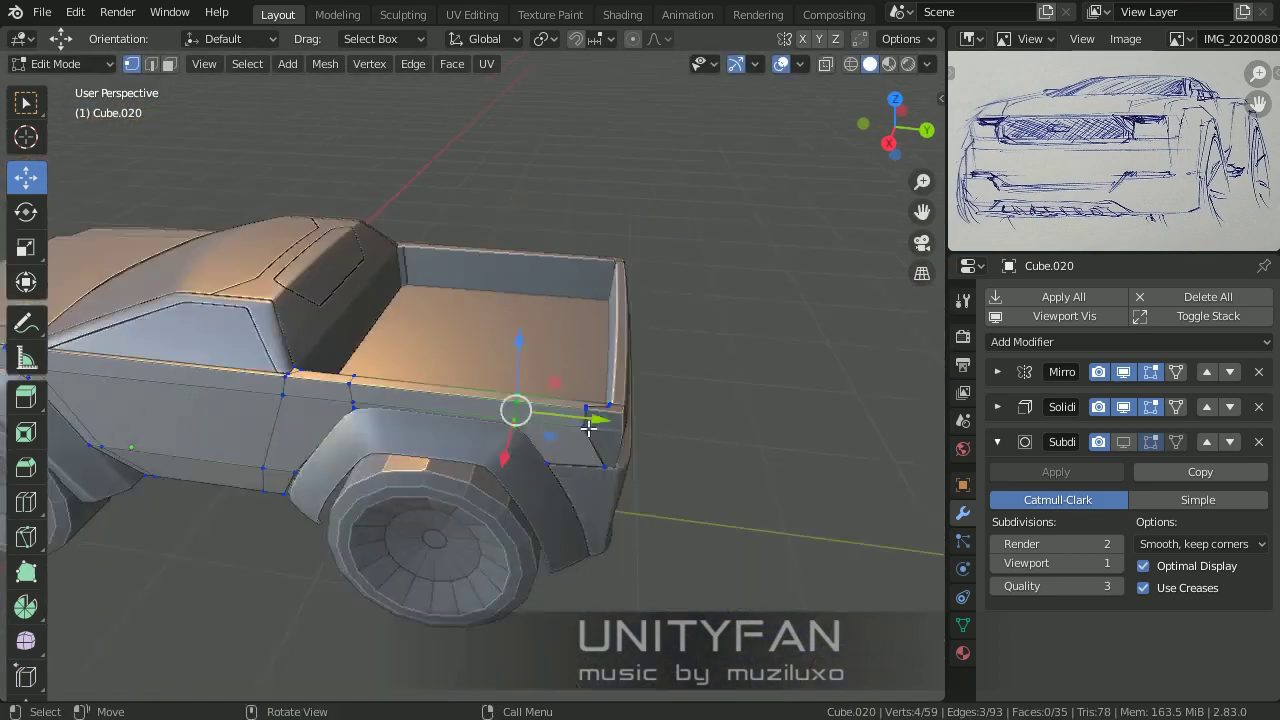
middle_click_drag(594, 441, 374, 449)
scroll(477, 386, "up", 5)
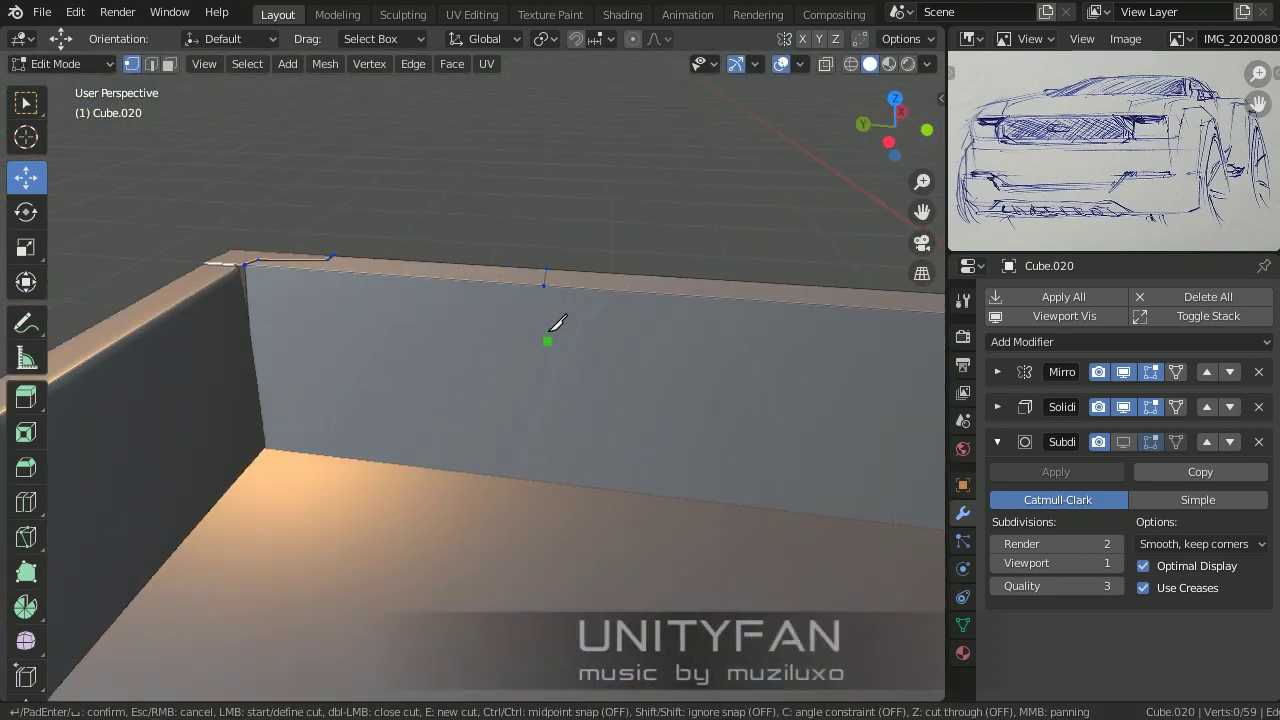
scroll(476, 213, "up", 3)
key("k")
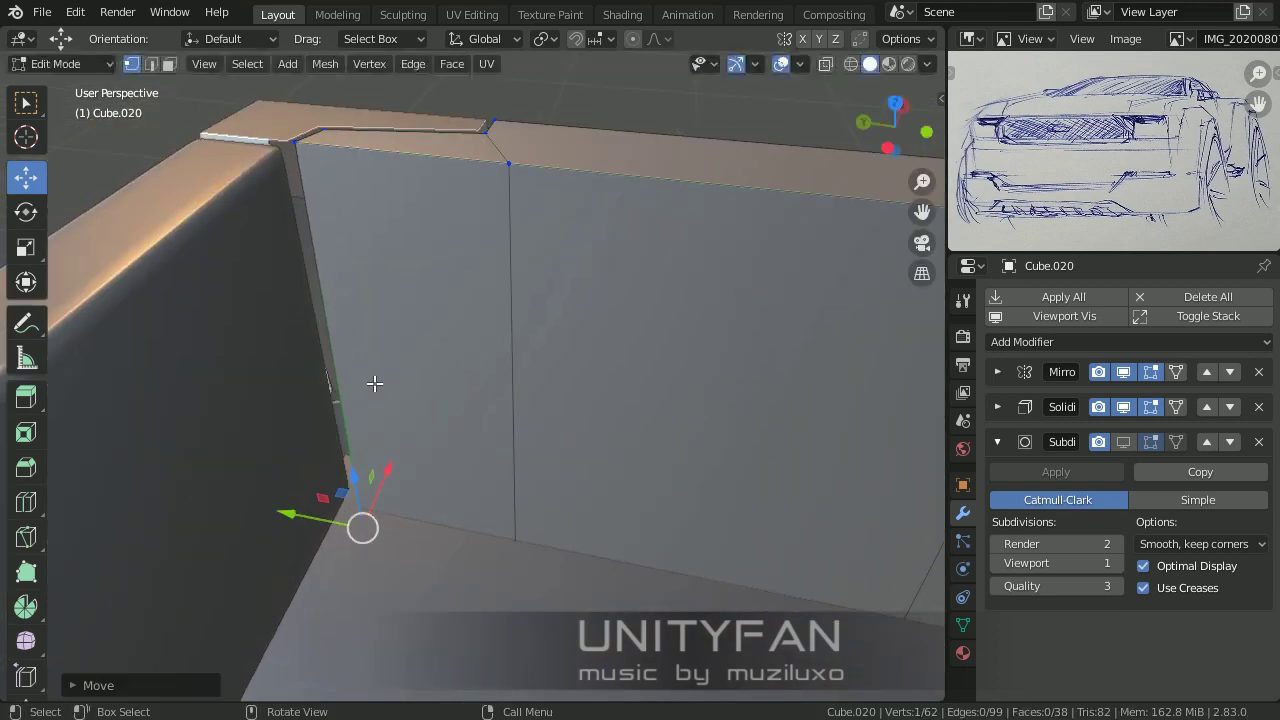
scroll(374, 383, "down", 3)
key("Tab")
mouse_move(414, 440)
middle_mouse_down()
mouse_move(483, 384)
mouse_move(569, 511)
mouse_move(577, 357)
mouse_move(608, 443)
mouse_move(39, 460)
middle_mouse_up()
scroll(577, 357, "up", 3)
key("Tab")
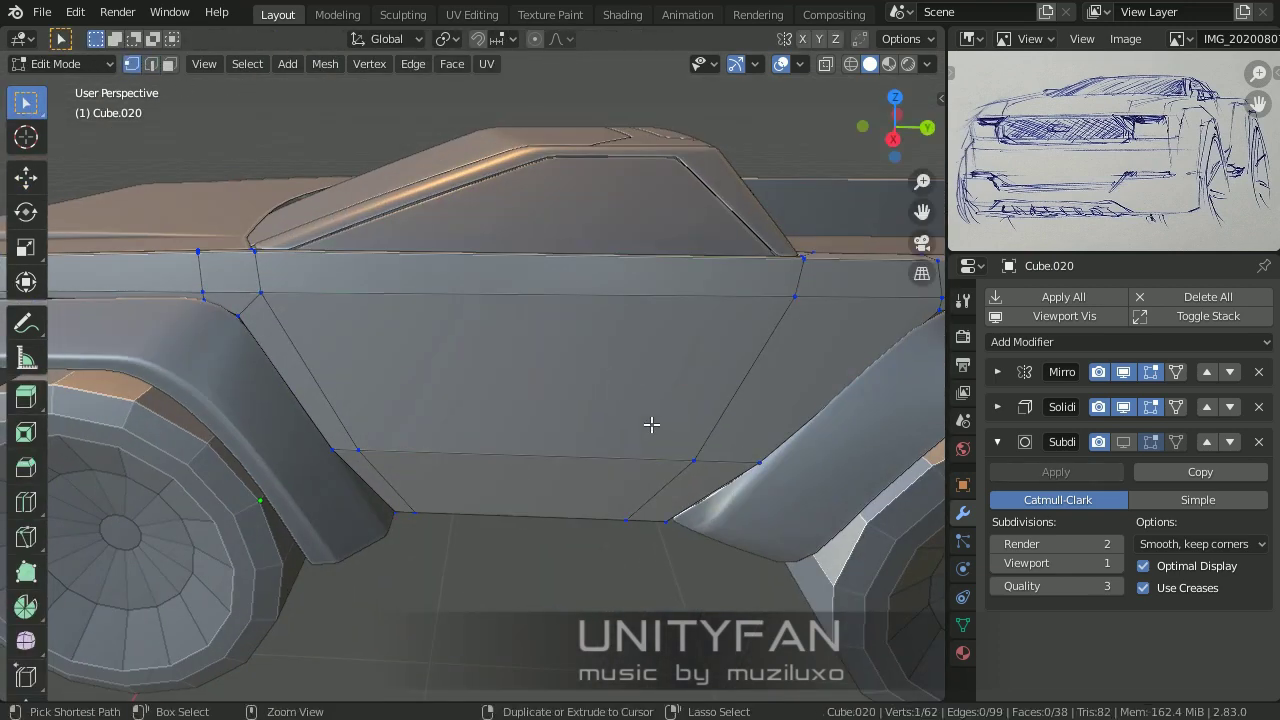
mouse_move(5, 115)
middle_mouse_down()
mouse_move(524, 370)
mouse_move(637, 346)
middle_mouse_up()
key("Tab")
left_click(524, 370)
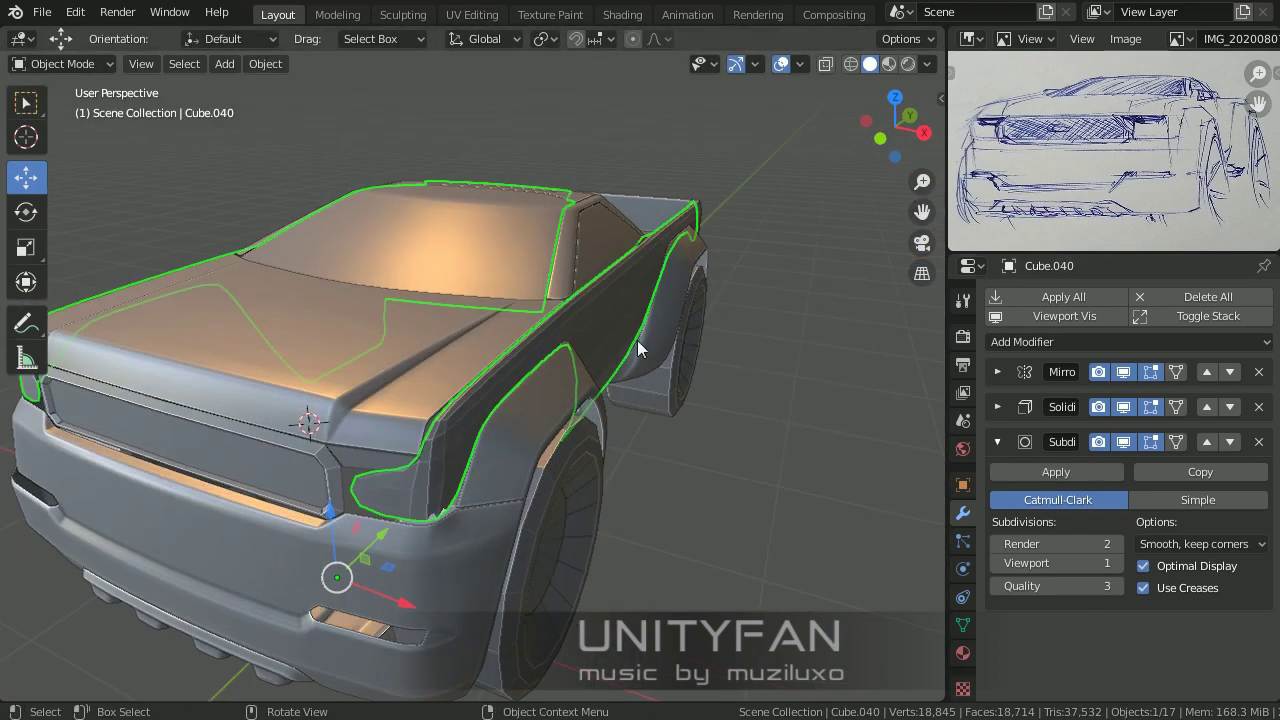
key("Tab")
Step: Separate the selection, then edit the body's rear corner in vertex mode
left_click(604, 314)
key("Tab")
right_click(589, 322)
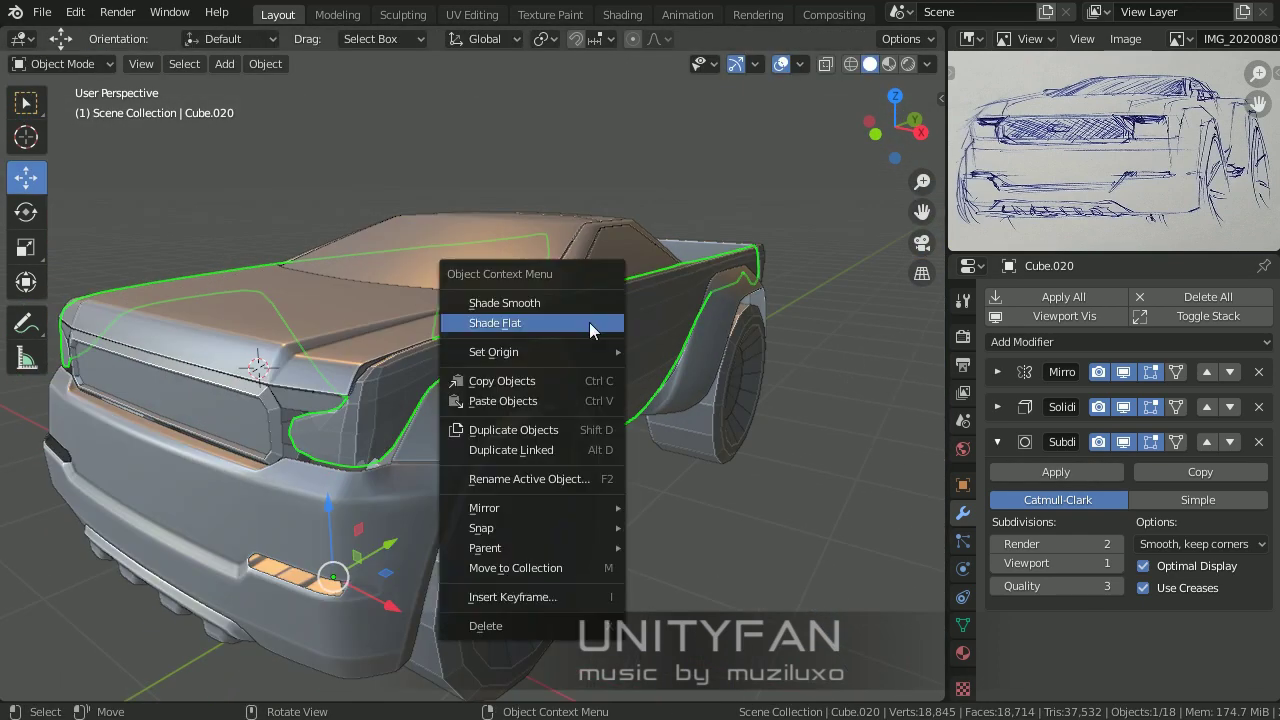
left_click(579, 423)
right_click(479, 399)
key("Tab")
scroll(541, 462, "up", 3)
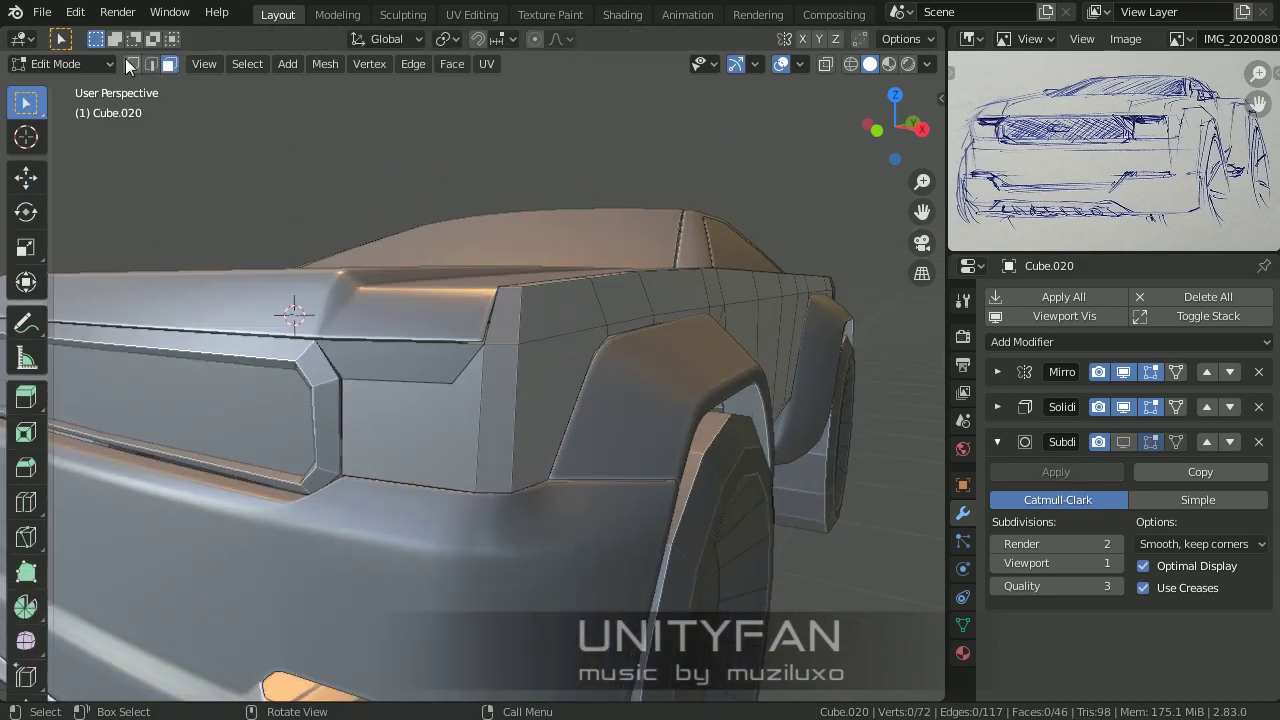
key("1")
middle_click_drag(541, 462, 506, 387)
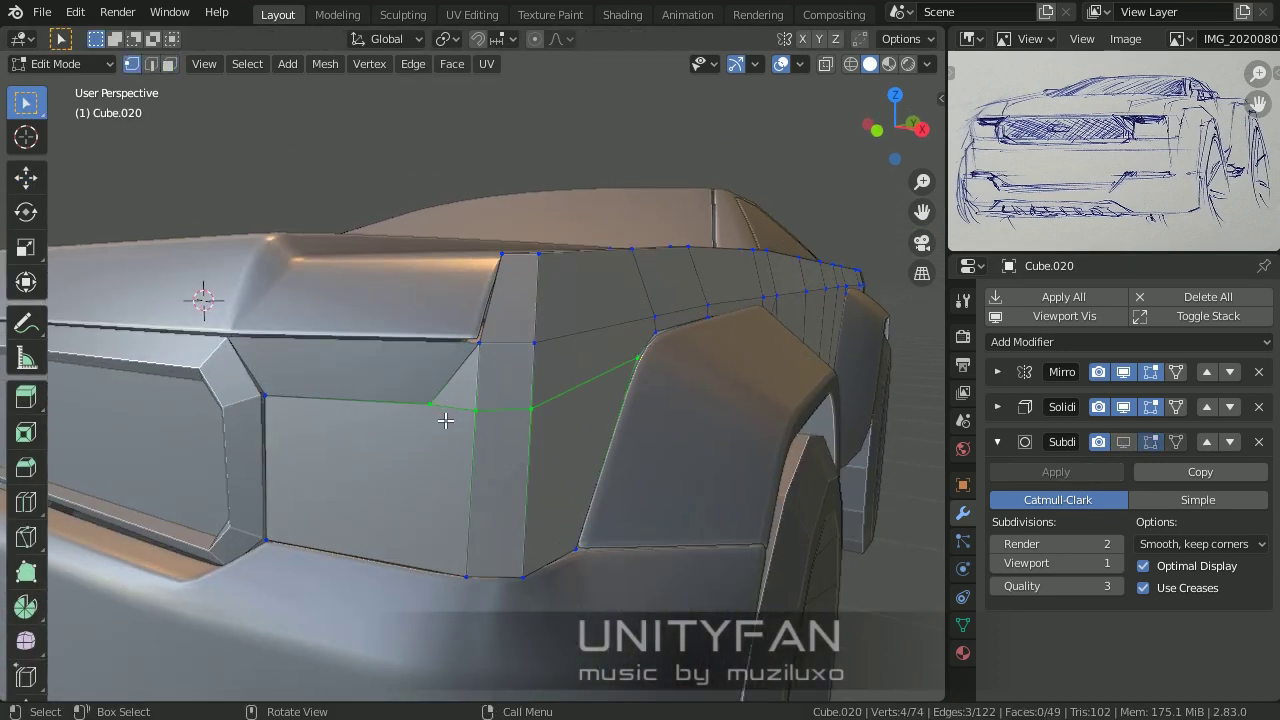
mouse_move(422, 562)
middle_mouse_down()
mouse_move(529, 471)
mouse_move(457, 409)
middle_mouse_up()
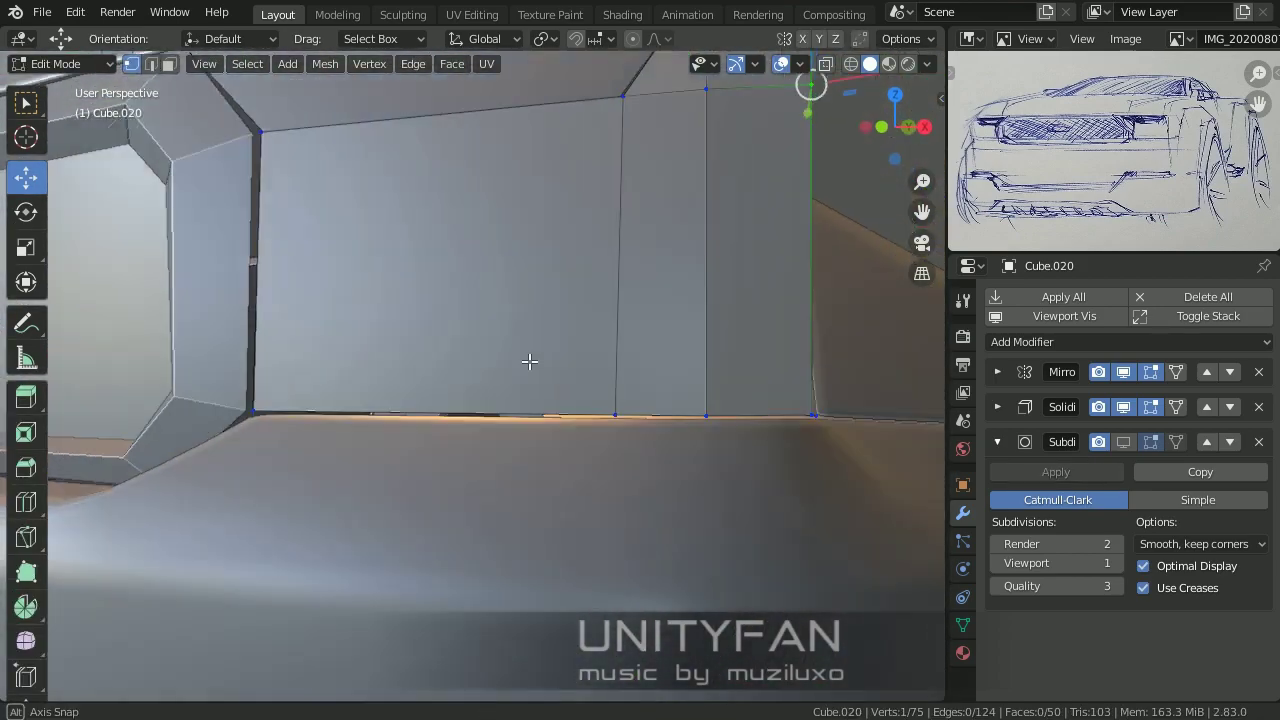
Step: Extend a knife cut up the rear corner edge and dissolve the stray diagonal edge
middle_click_drag(529, 361, 58, 465)
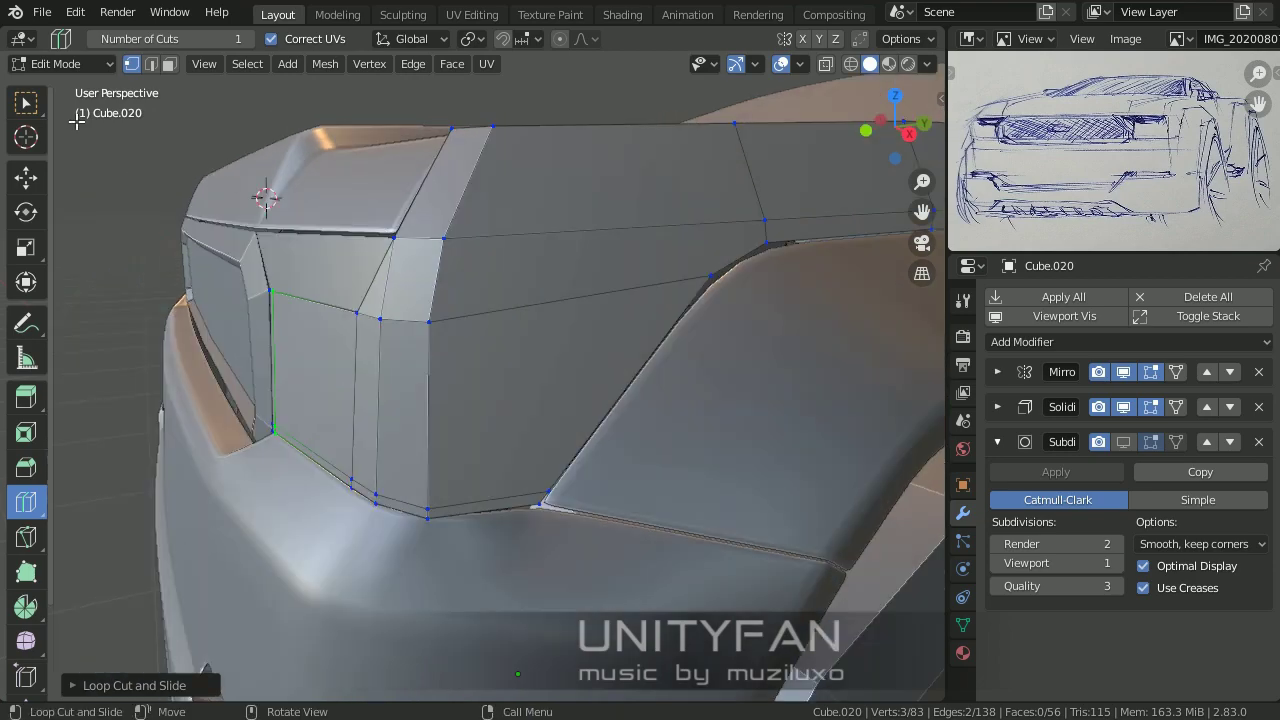
scroll(584, 435, "up", 2)
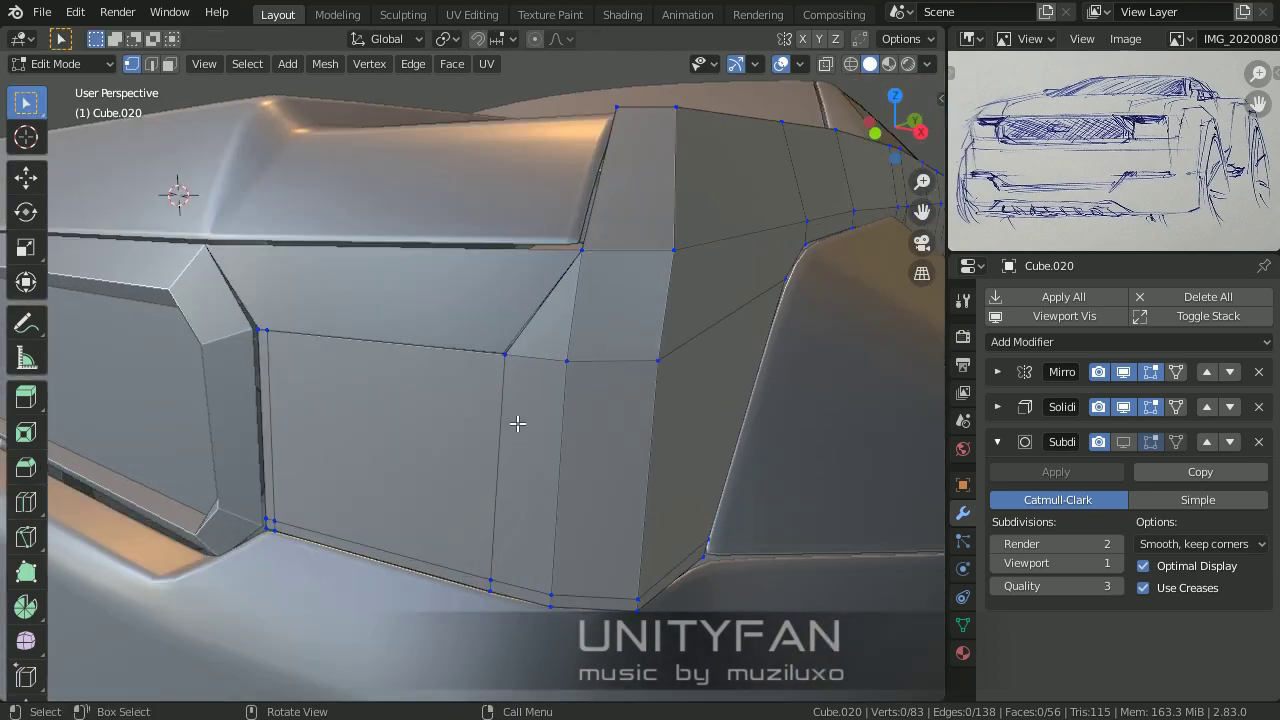
left_click(533, 350)
key("Return")
middle_click_drag(666, 366, 792, 516)
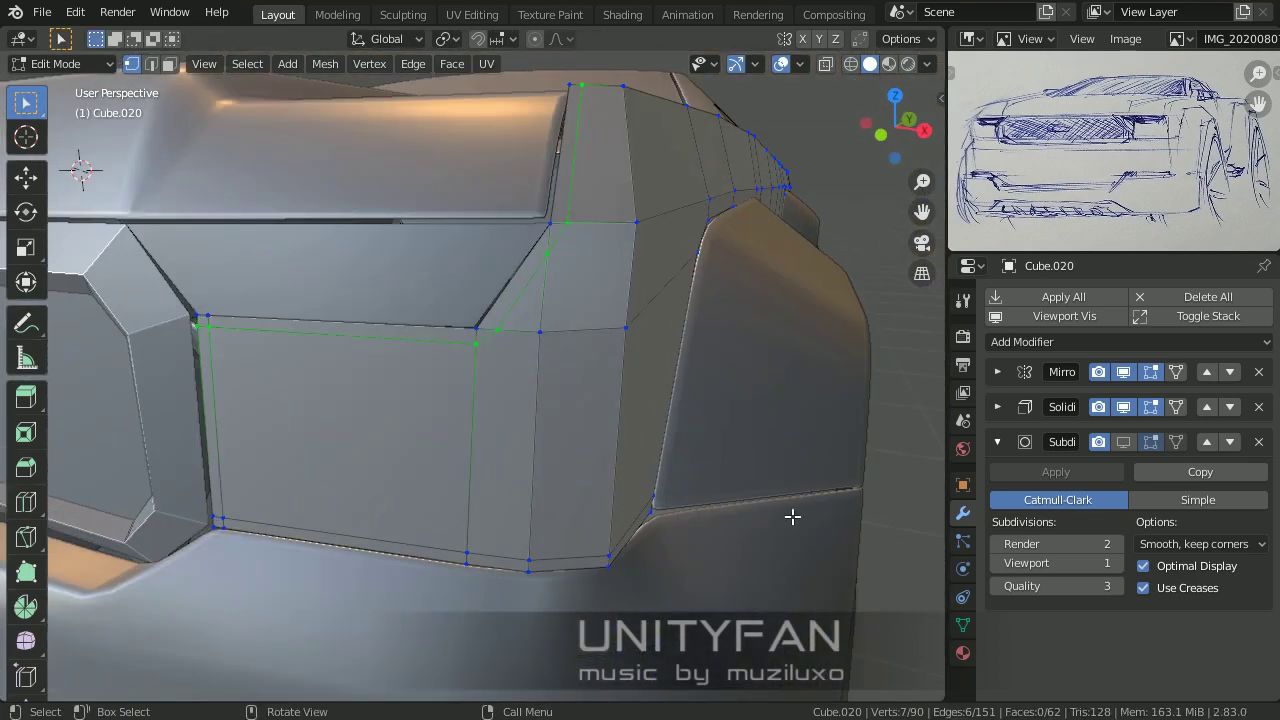
scroll(792, 516, "up", 4)
key("alt+a")
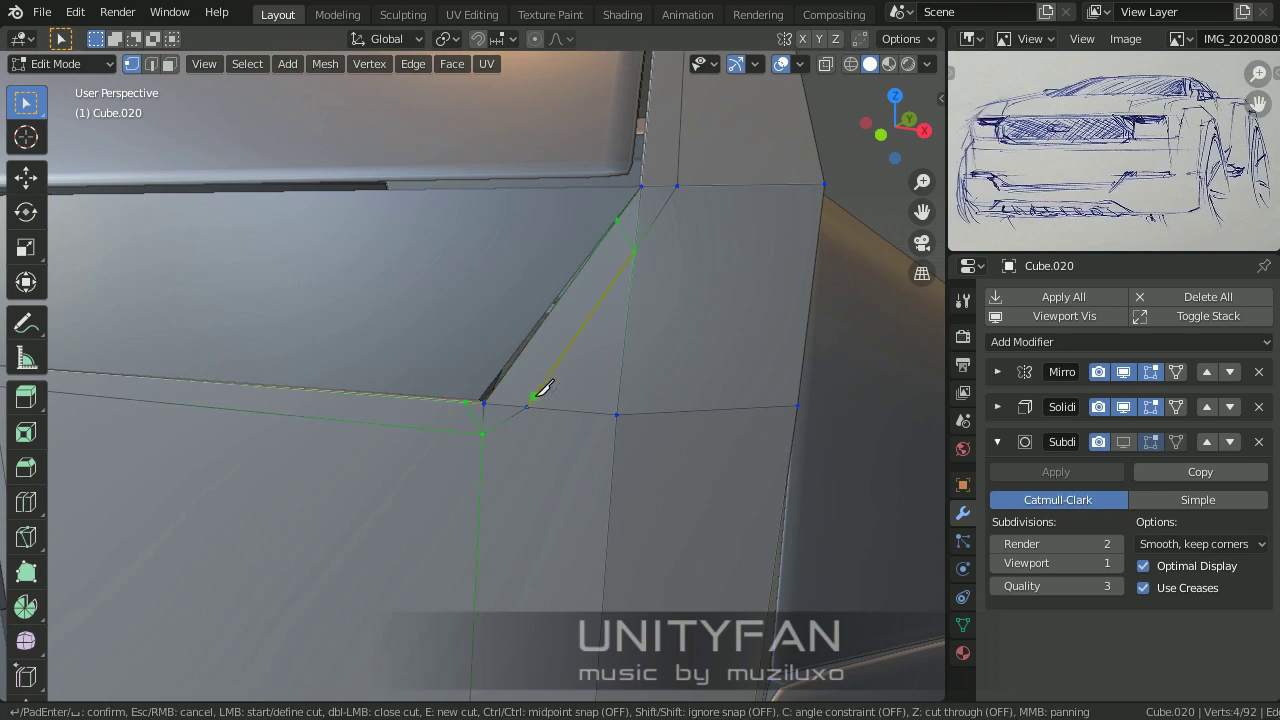
key("x")
left_click(497, 432)
scroll(497, 437, "down", 3)
mouse_move(497, 437)
middle_mouse_down()
mouse_move(471, 409)
mouse_move(529, 466)
mouse_move(688, 497)
mouse_move(589, 366)
mouse_move(380, 420)
middle_mouse_up()
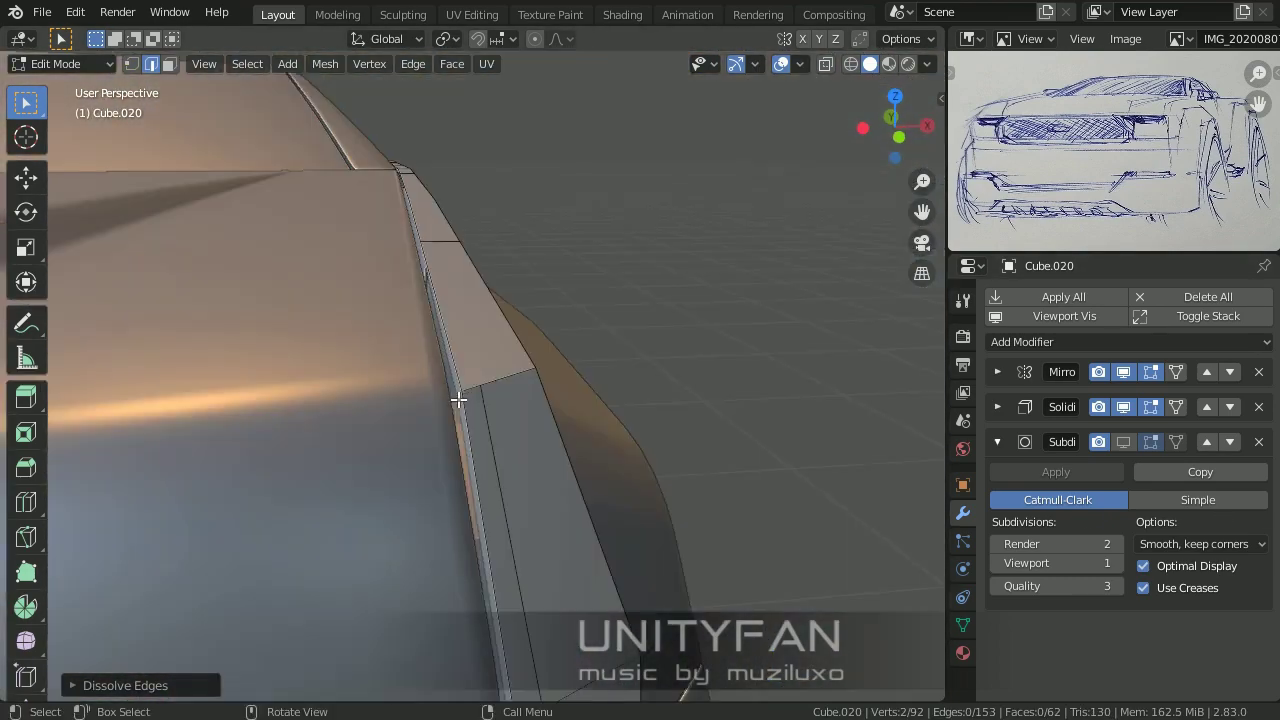
Step: Add a new edge at the bed corner and a vertical knife cut down the rear corner
left_click(24, 503)
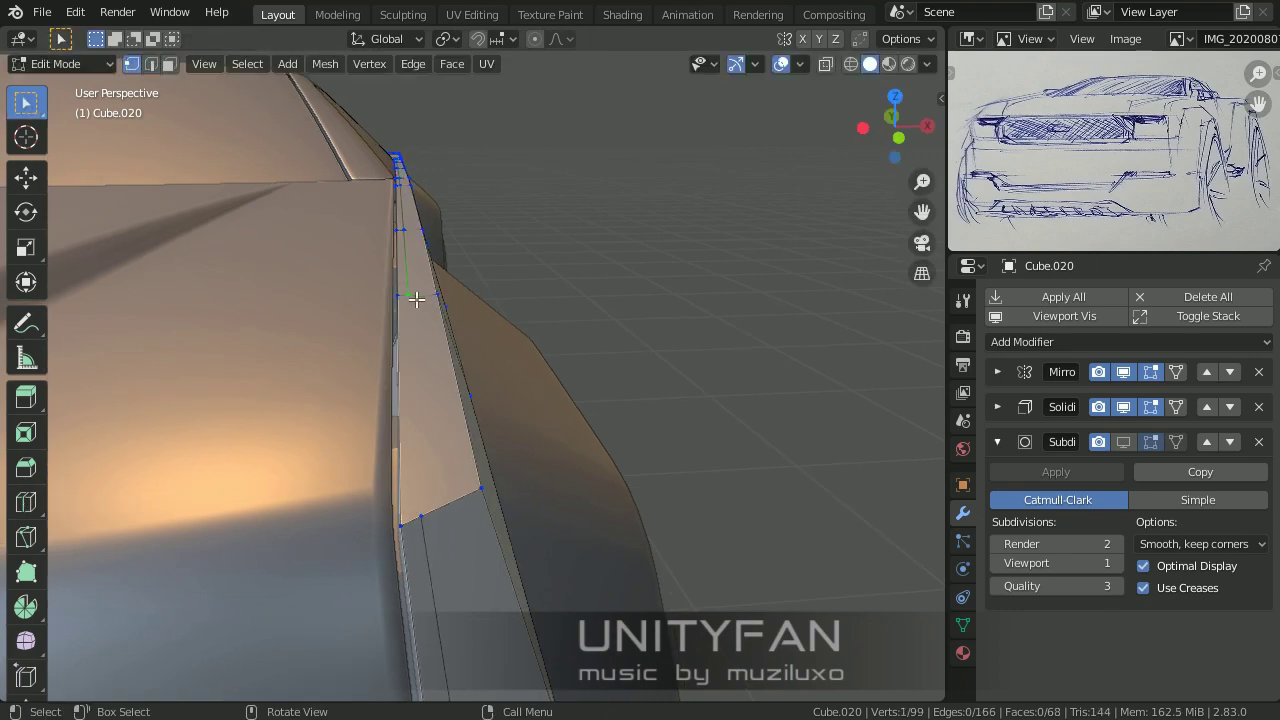
key("j")
scroll(520, 515, "down", 4)
scroll(543, 523, "up", 3)
mouse_move(223, 506)
middle_mouse_down()
mouse_move(543, 523)
mouse_move(440, 445)
mouse_move(526, 511)
mouse_move(500, 423)
middle_mouse_up()
scroll(440, 445, "up", 2)
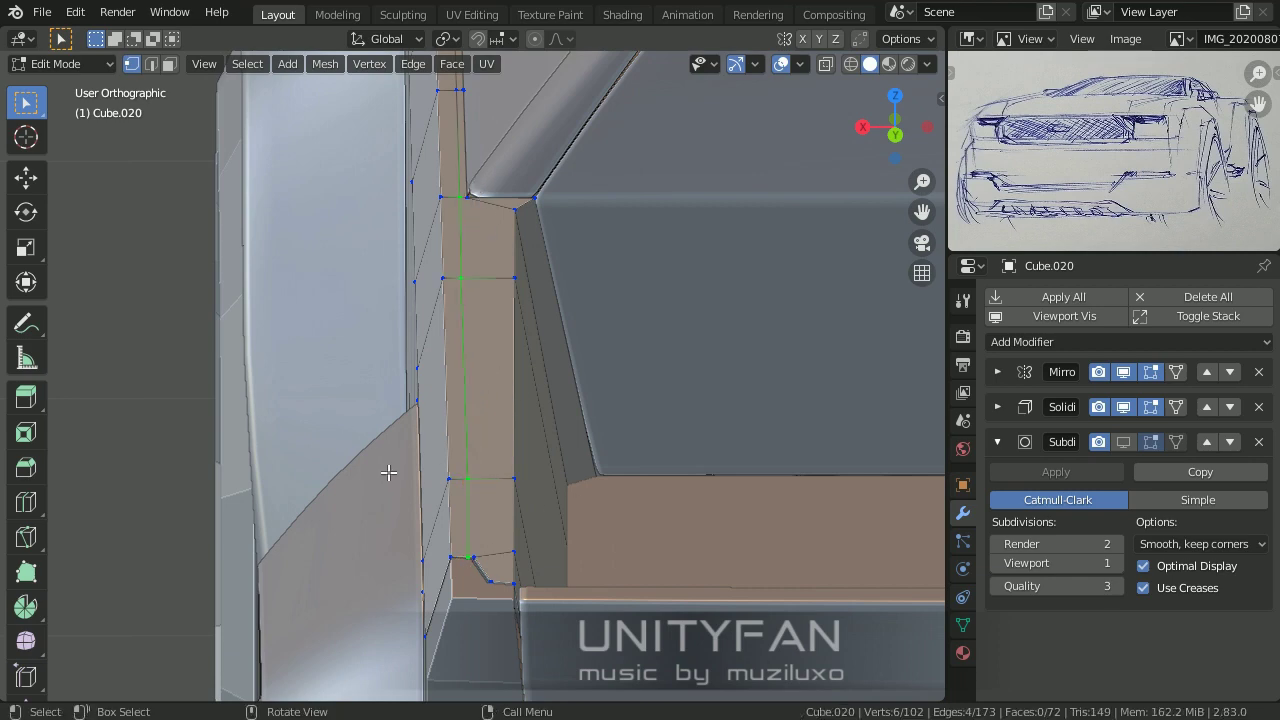
left_click(482, 190)
mouse_move(482, 190)
middle_mouse_down()
mouse_move(486, 471)
mouse_move(449, 480)
middle_mouse_up()
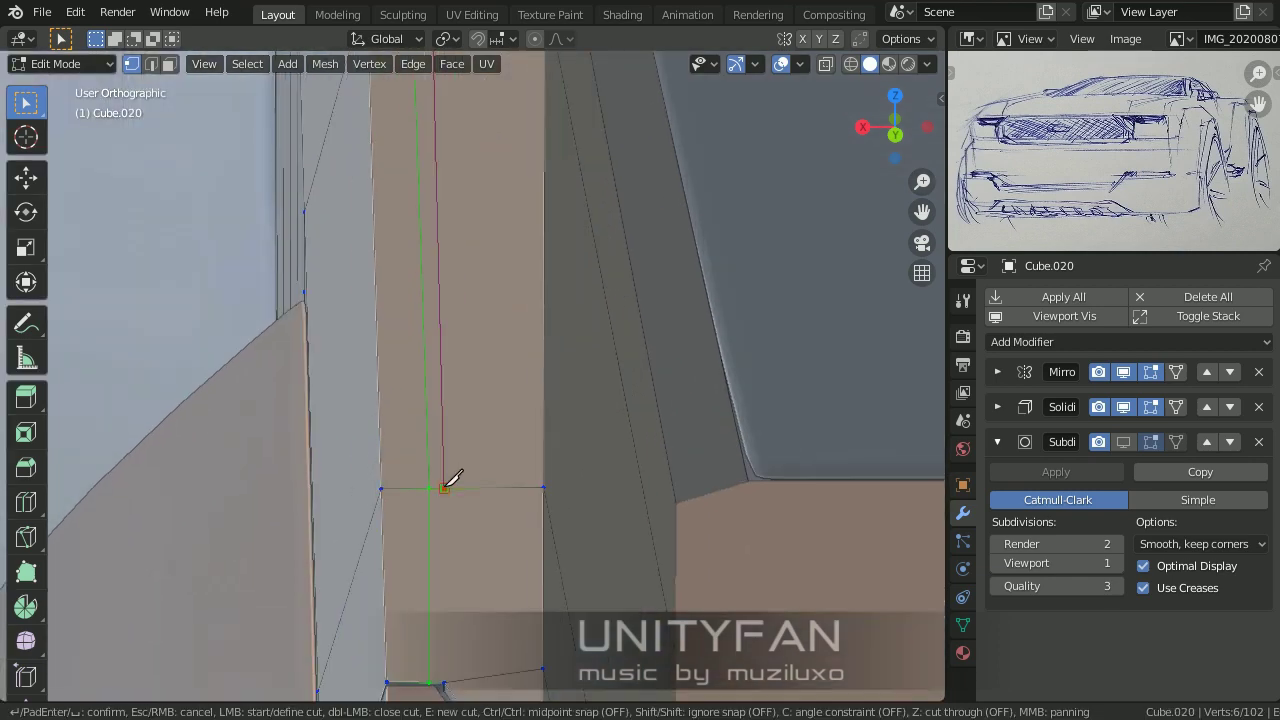
key("Return")
mouse_move(466, 609)
middle_mouse_down()
mouse_move(571, 488)
mouse_move(423, 414)
mouse_move(474, 371)
mouse_move(487, 402)
middle_mouse_up()
scroll(571, 488, "down", 4)
scroll(423, 414, "up", 3)
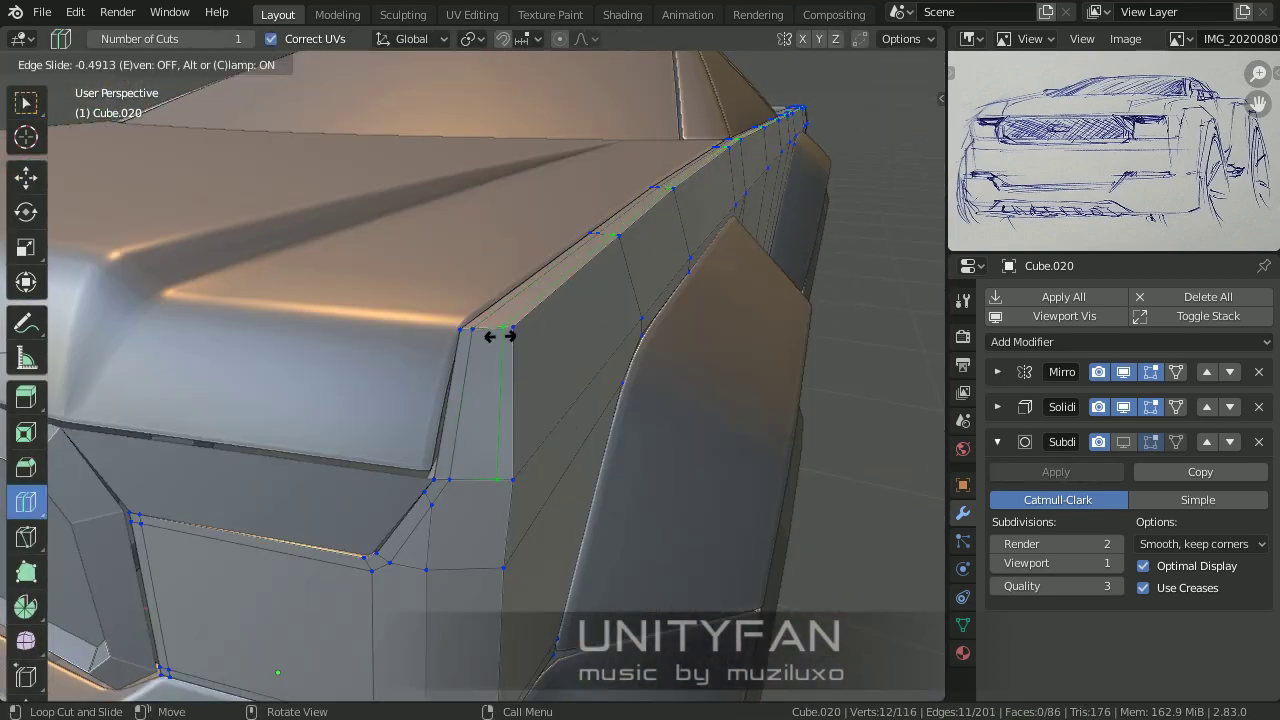
Step: Dissolve the selected side edges and begin a knife cut on the rear corner's top edge
key("w")
scroll(643, 477, "down", 3)
scroll(643, 477, "up", 3)
mouse_move(643, 477)
middle_mouse_down()
mouse_move(457, 437)
mouse_move(457, 400)
mouse_move(410, 426)
mouse_move(471, 280)
mouse_move(451, 402)
middle_mouse_up()
key("x")
left_click(471, 280)
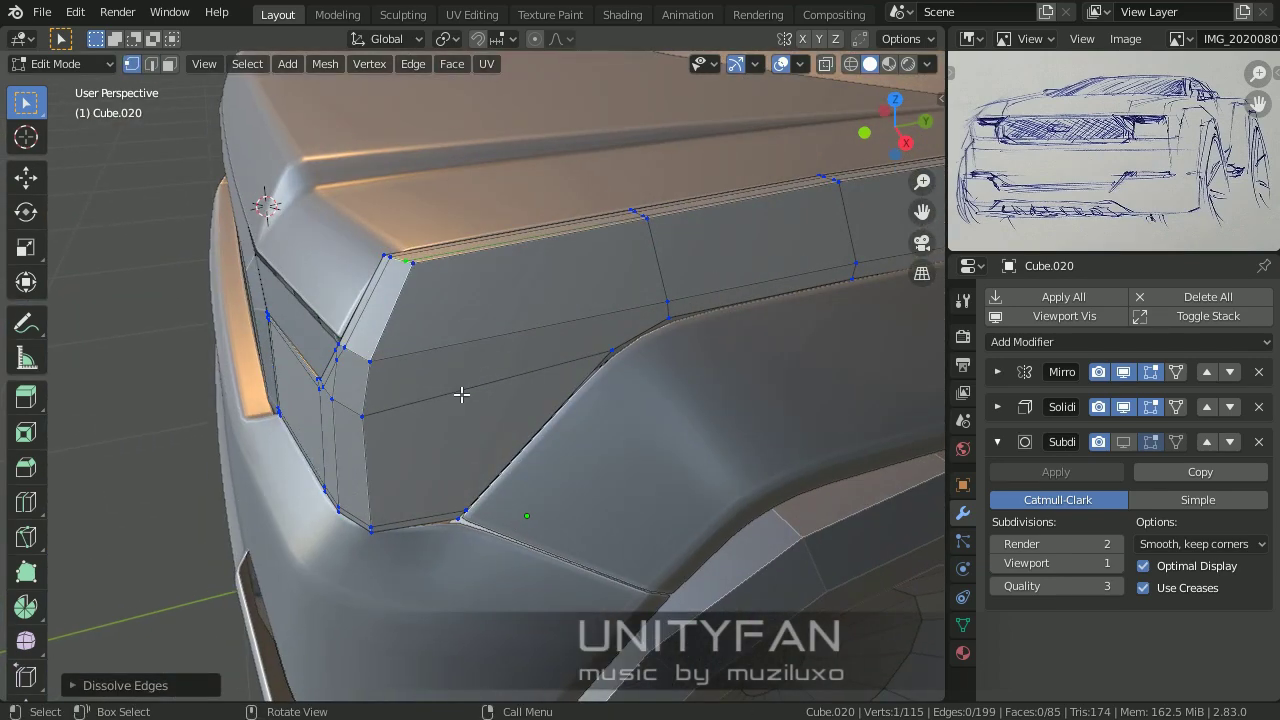
key("k")
left_click(440, 432)
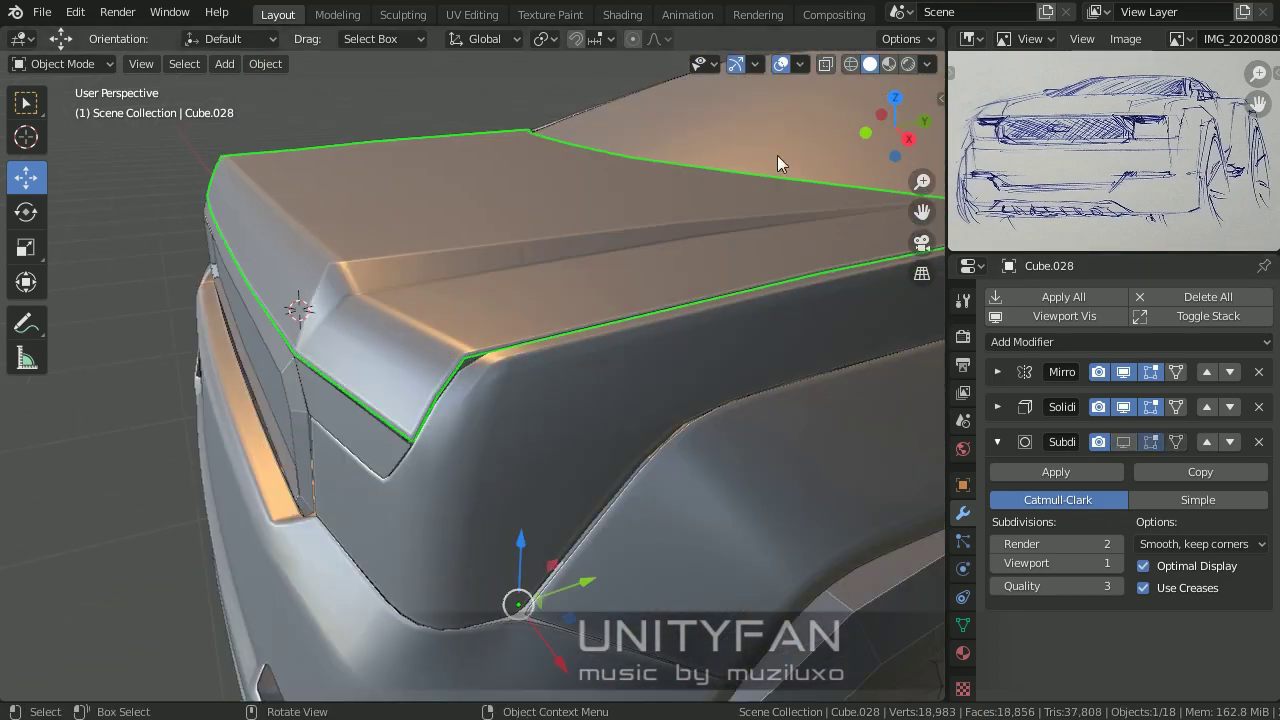
Step: Turn on the wireframe overlay and enter Edit Mode on Cube.020
left_click(928, 63)
left_click(800, 63)
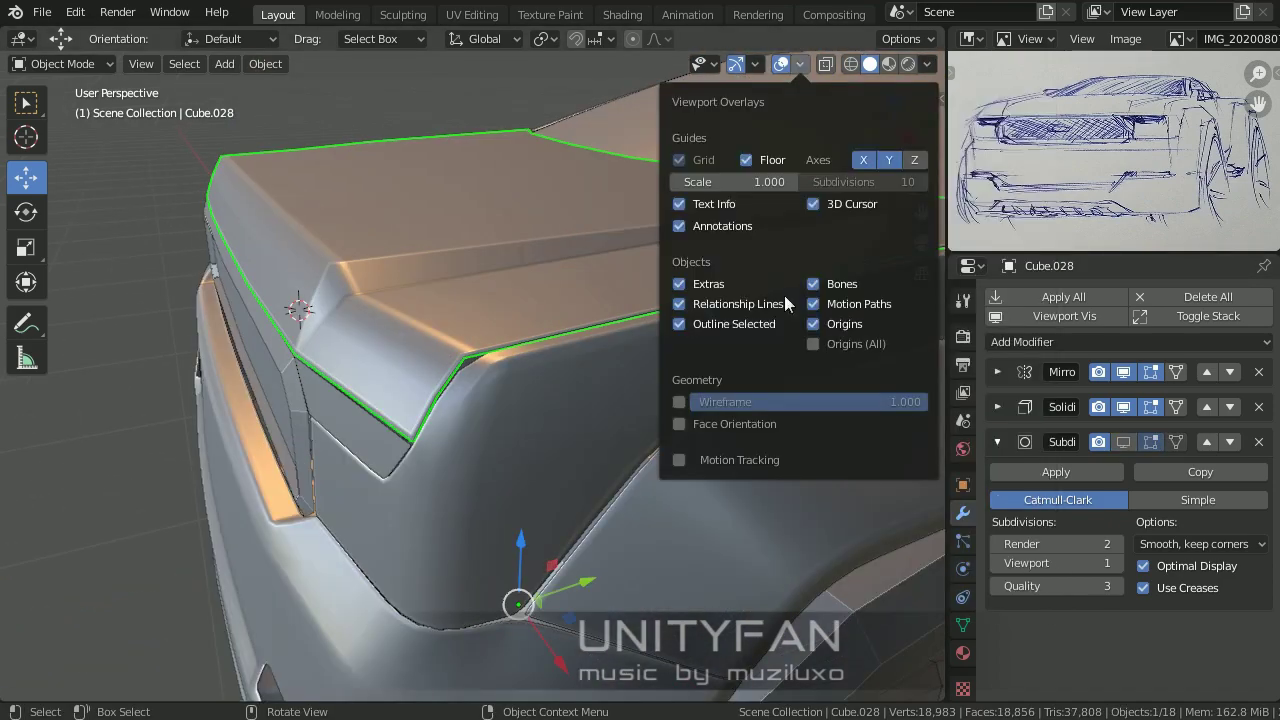
left_click(666, 400)
left_click(500, 390)
mouse_move(488, 349)
middle_mouse_down()
mouse_move(415, 426)
mouse_move(337, 457)
middle_mouse_up()
key("Tab")
Step: Knife-cut the panel corner and slide the new vertex along the Y axis
key("k")
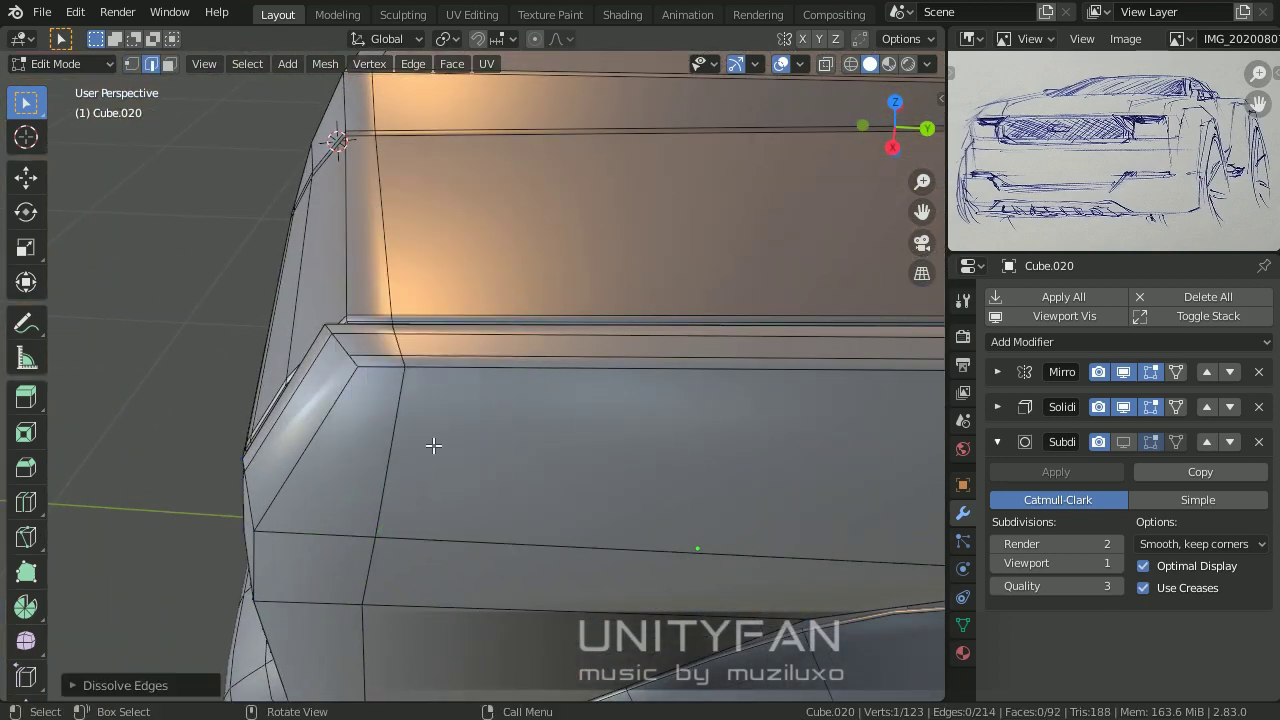
mouse_move(433, 445)
middle_mouse_down()
mouse_move(686, 340)
mouse_move(537, 400)
mouse_move(554, 374)
mouse_move(464, 330)
middle_mouse_up()
left_click(135, 64)
key("Return")
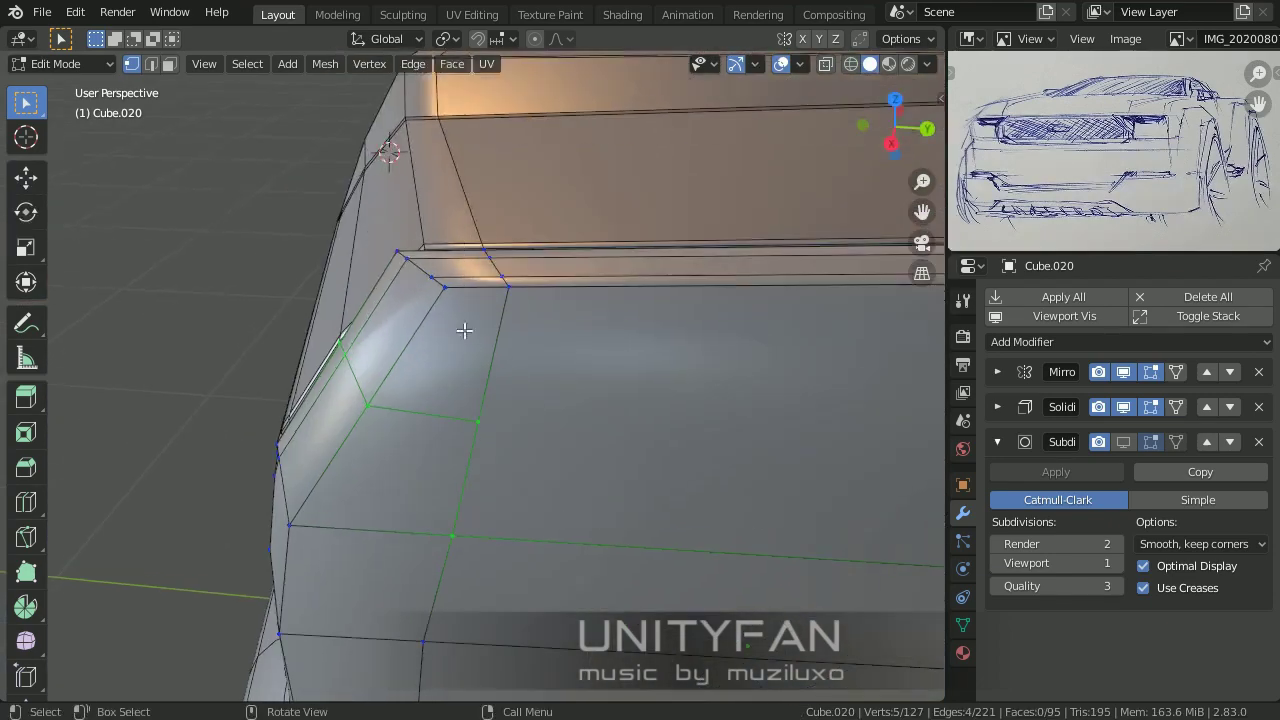
key("g")
mouse_move(405, 299)
middle_mouse_down()
mouse_move(460, 318)
mouse_move(351, 417)
mouse_move(409, 420)
mouse_move(452, 275)
middle_mouse_up()
key("y")
left_click(472, 359)
Step: Move another corner vertex along Y and add a second knife cut
left_click(330, 362)
key("g")
key("y")
key("k")
key("Return")
mouse_move(363, 421)
middle_mouse_down()
mouse_move(366, 529)
mouse_move(534, 466)
mouse_move(569, 409)
mouse_move(557, 412)
middle_mouse_up()
Step: Check the side rail in orthographic view, hide the wireframe overlay, and finish a final knife cut
key("Tab")
key("Tab")
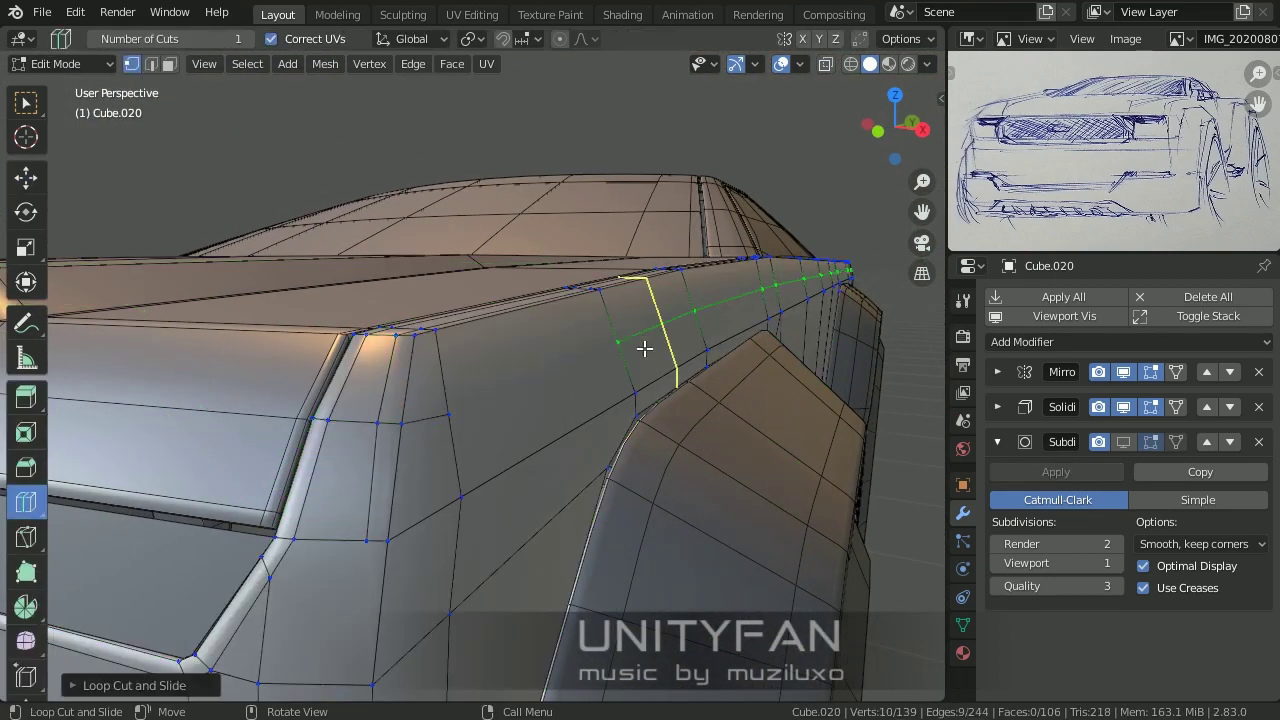
key("KP_5")
mouse_move(655, 287)
middle_mouse_down()
mouse_move(797, 311)
mouse_move(520, 409)
mouse_move(660, 431)
mouse_move(635, 490)
mouse_move(580, 451)
mouse_move(386, 577)
mouse_move(475, 495)
mouse_move(474, 522)
mouse_move(697, 447)
mouse_move(784, 392)
mouse_move(651, 377)
middle_mouse_up()
key("Tab")
left_click(800, 63)
left_click(682, 402)
key("Tab")
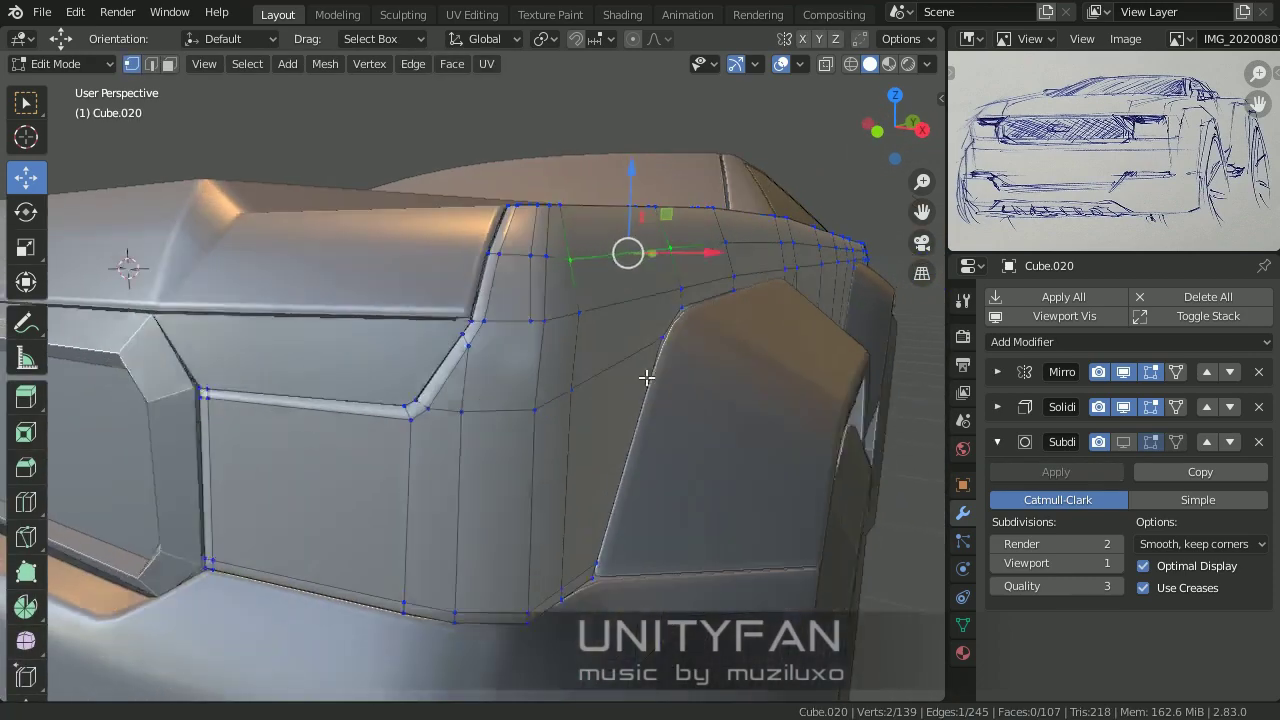
scroll(651, 377, "up", 2)
key("k")
key("Return")
mouse_move(516, 380)
middle_mouse_down()
mouse_move(694, 428)
mouse_move(551, 451)
middle_mouse_up()
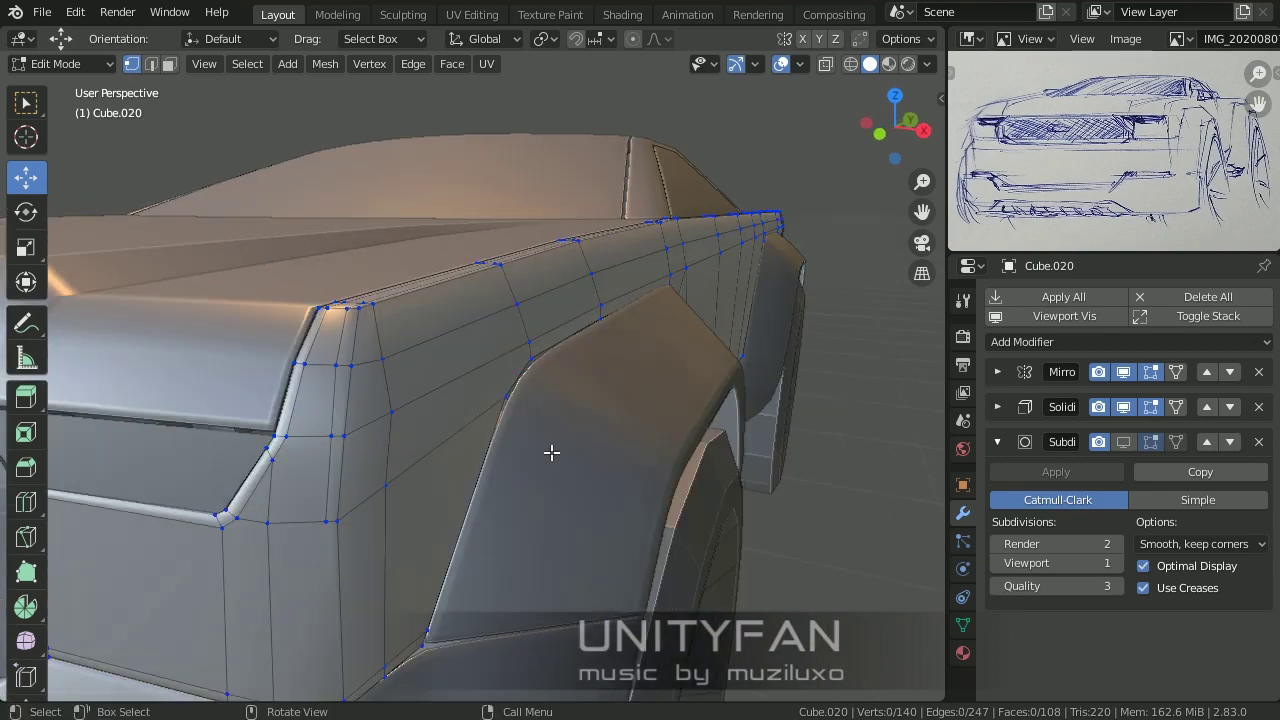
Step: Bevel the side crease edge loop with a 0.006 m offset, 2 segments and a custom profile
left_click(153, 62)
mouse_move(412, 423)
middle_mouse_down()
mouse_move(357, 371)
mouse_move(286, 349)
mouse_move(560, 420)
middle_mouse_up()
left_click(620, 464, "ctrl")
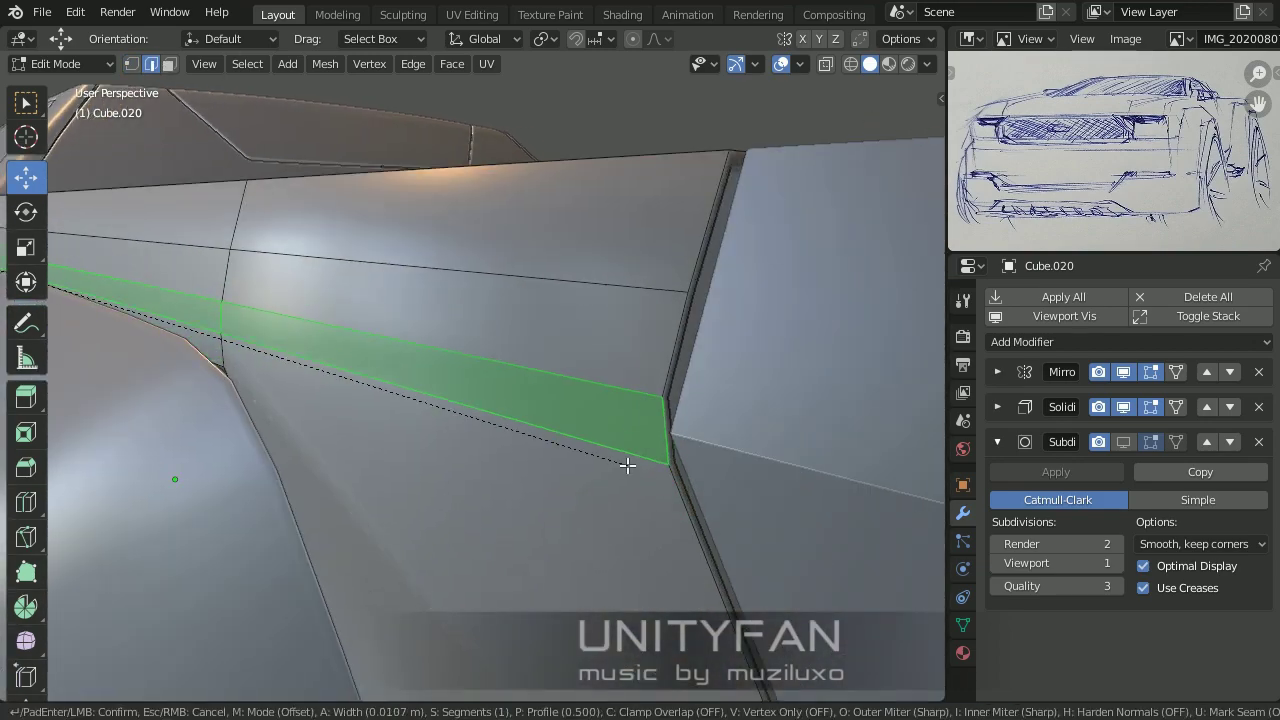
left_click(98, 685)
left_click(79, 678)
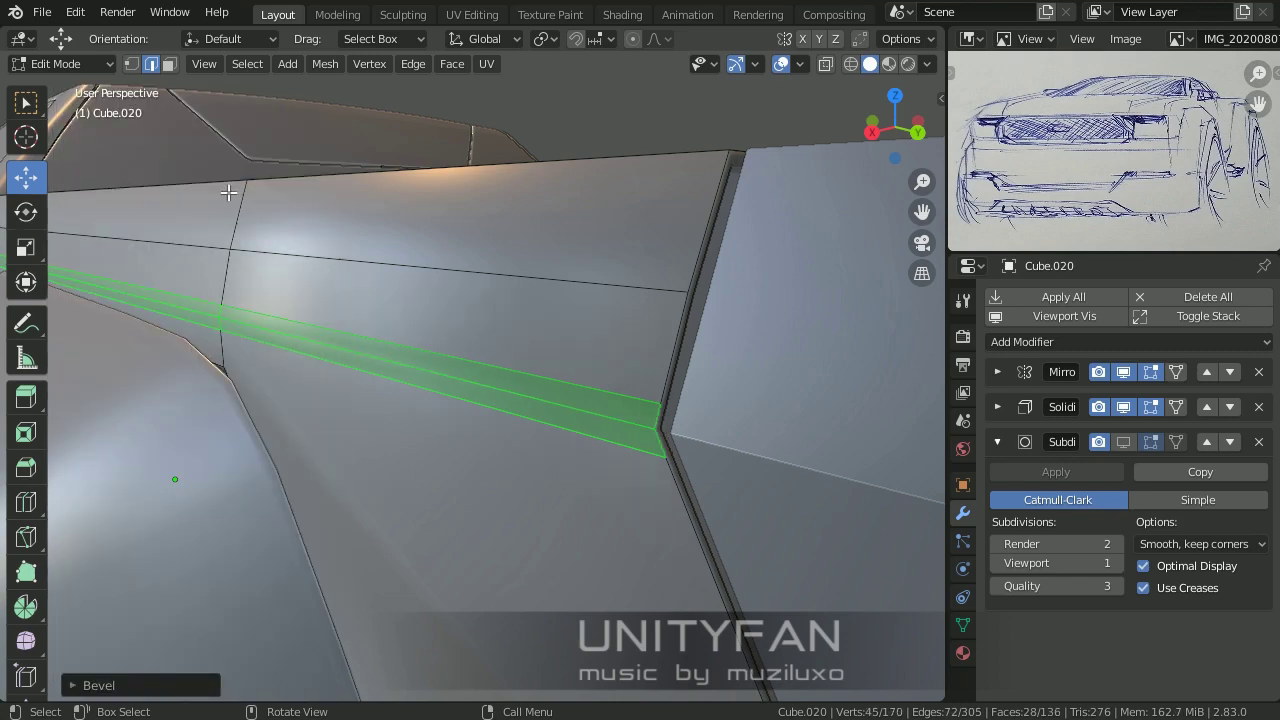
left_click(128, 686)
left_click(162, 124)
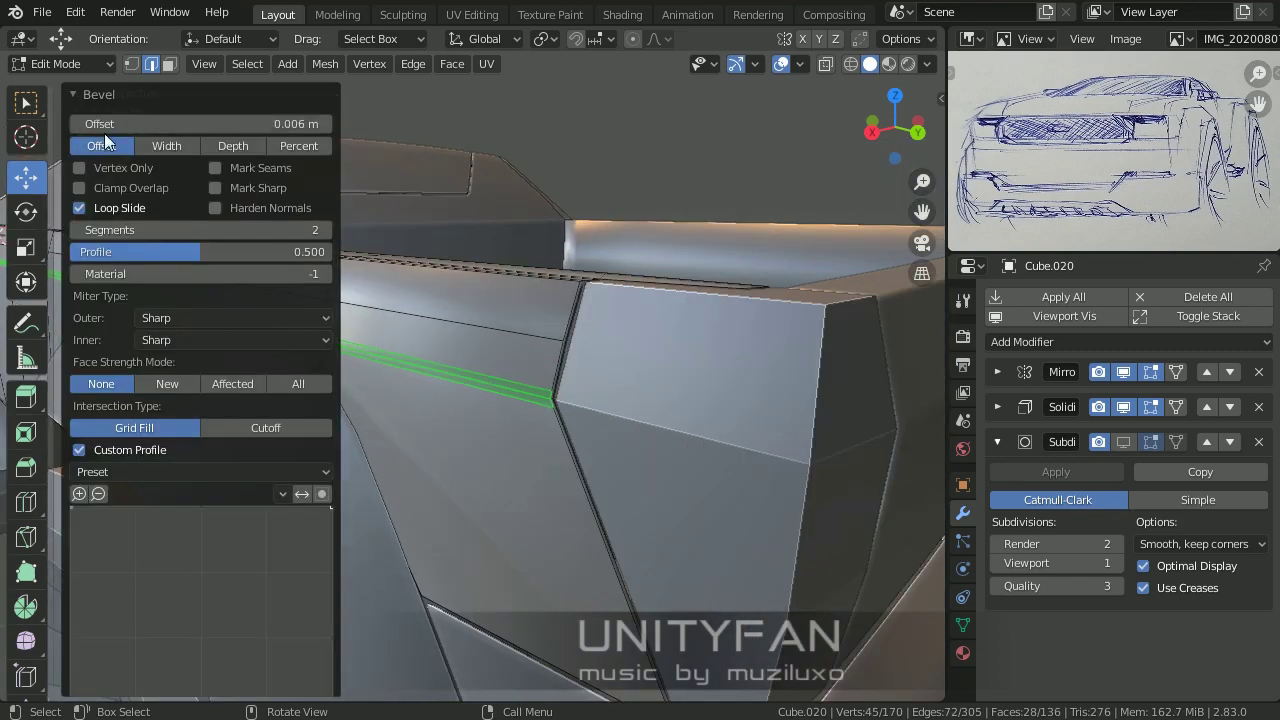
scroll(440, 378, "up", 5)
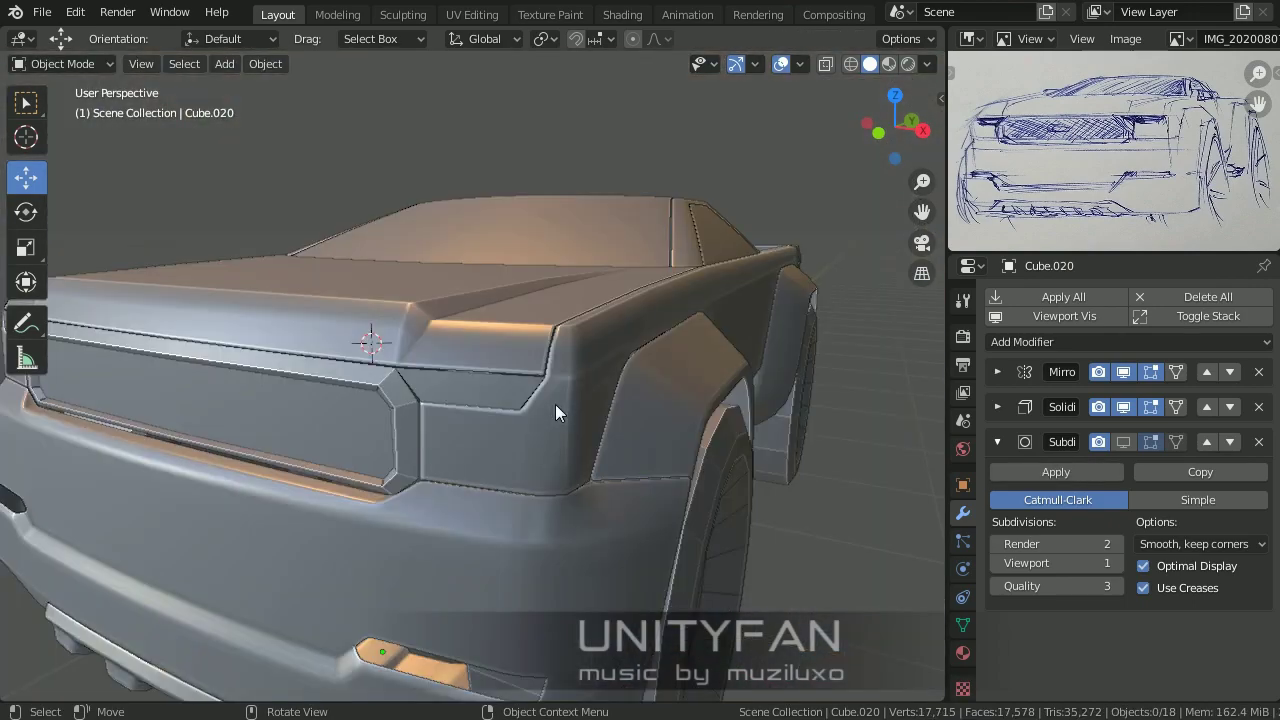
Step: Loop-cut the door and lower side panels, then shift a vertex beside the wheel arch
middle_click_drag(555, 404, 426, 403)
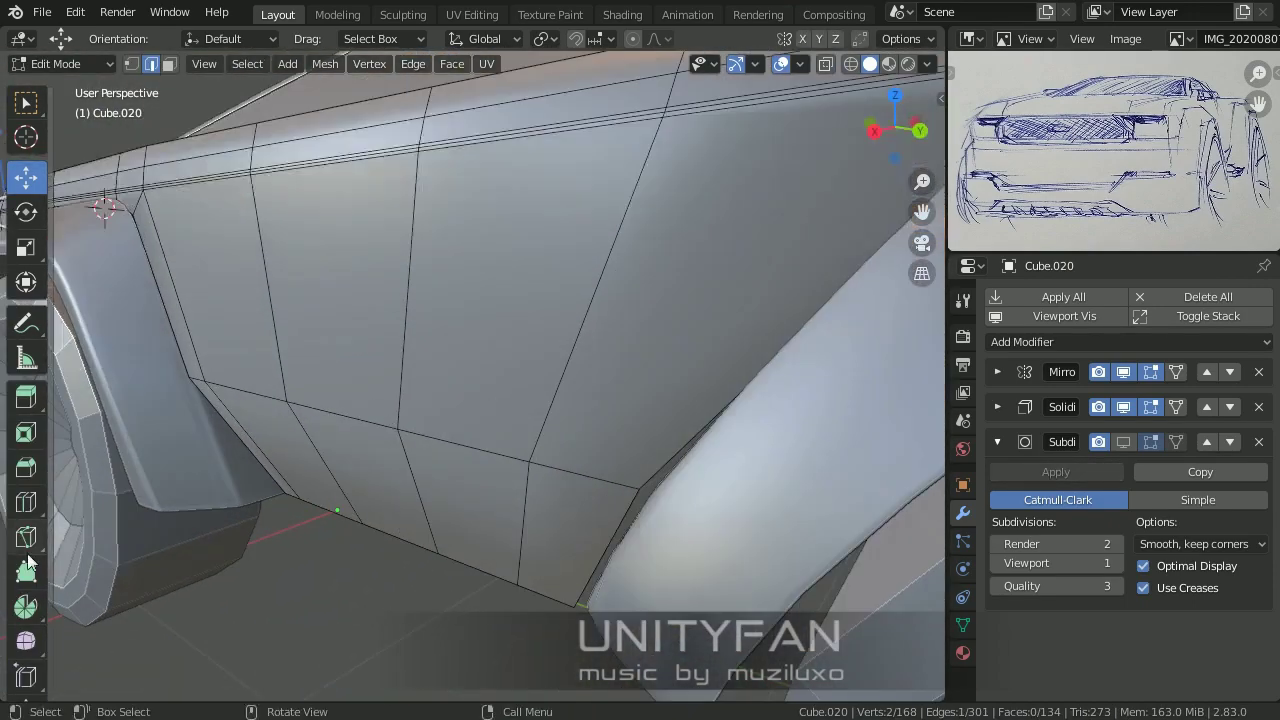
left_click(575, 385)
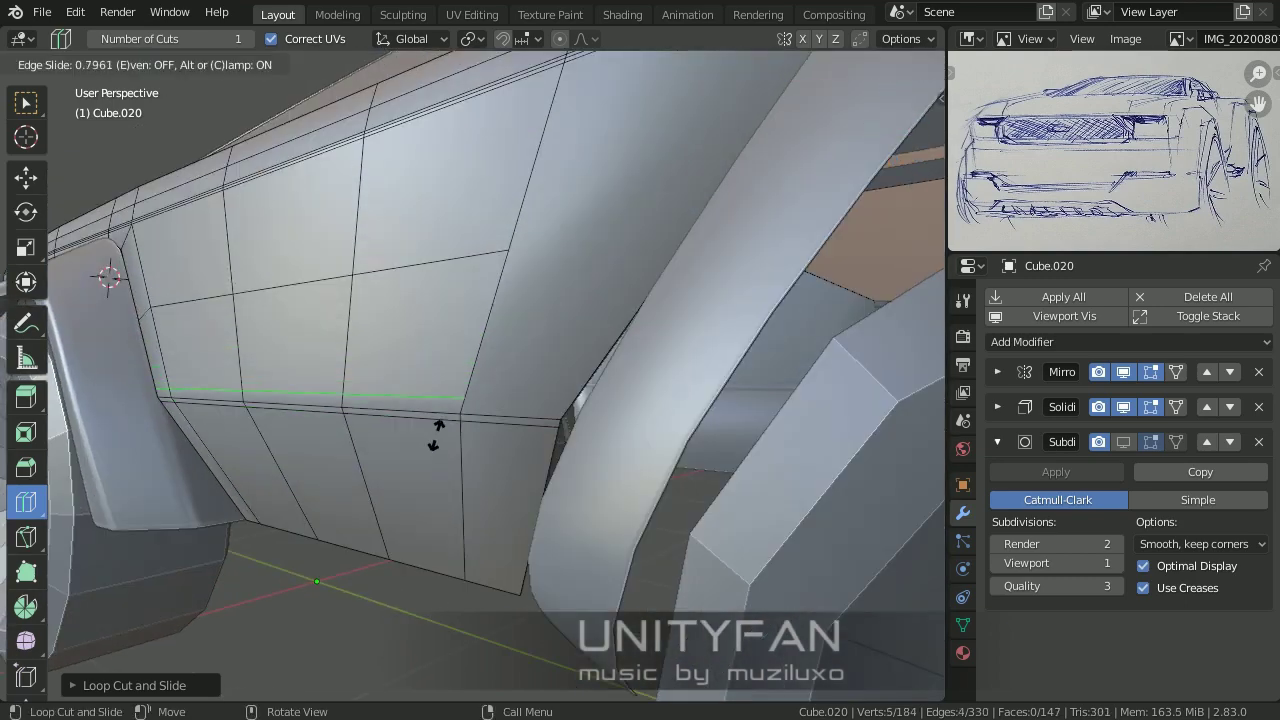
middle_click_drag(437, 429, 467, 474)
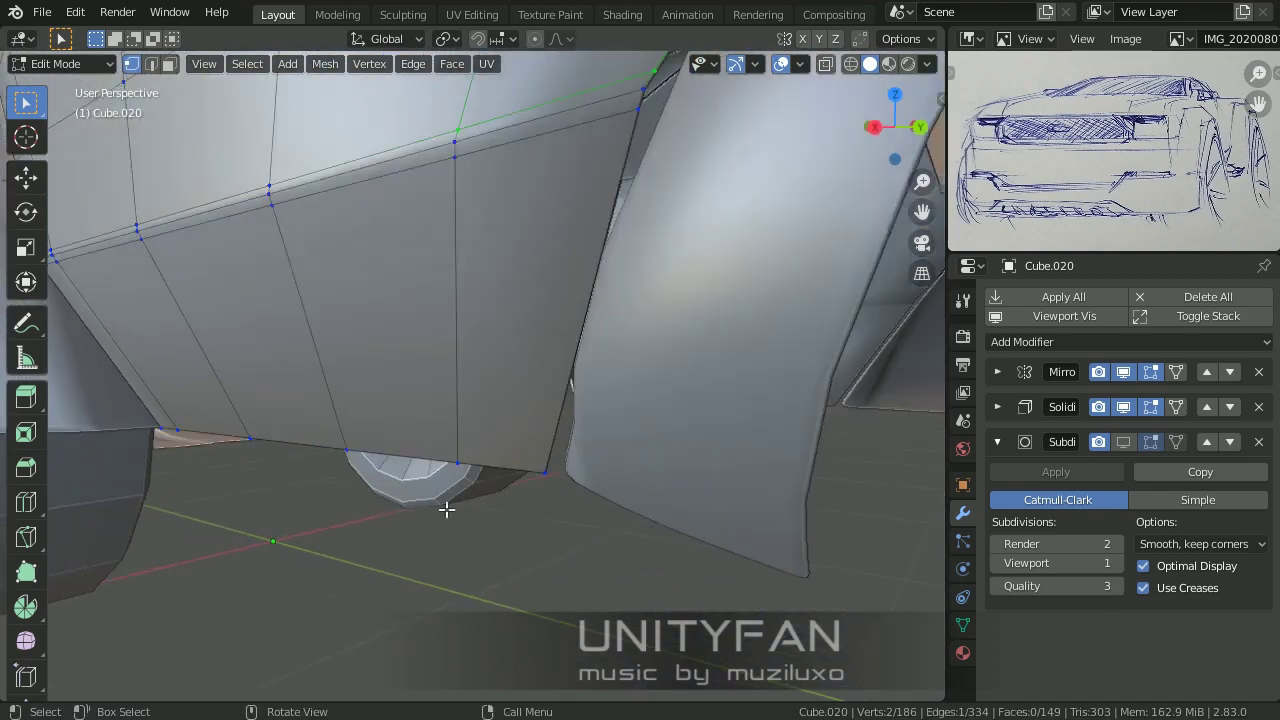
left_click(26, 502)
left_click_drag(246, 377, 253, 371)
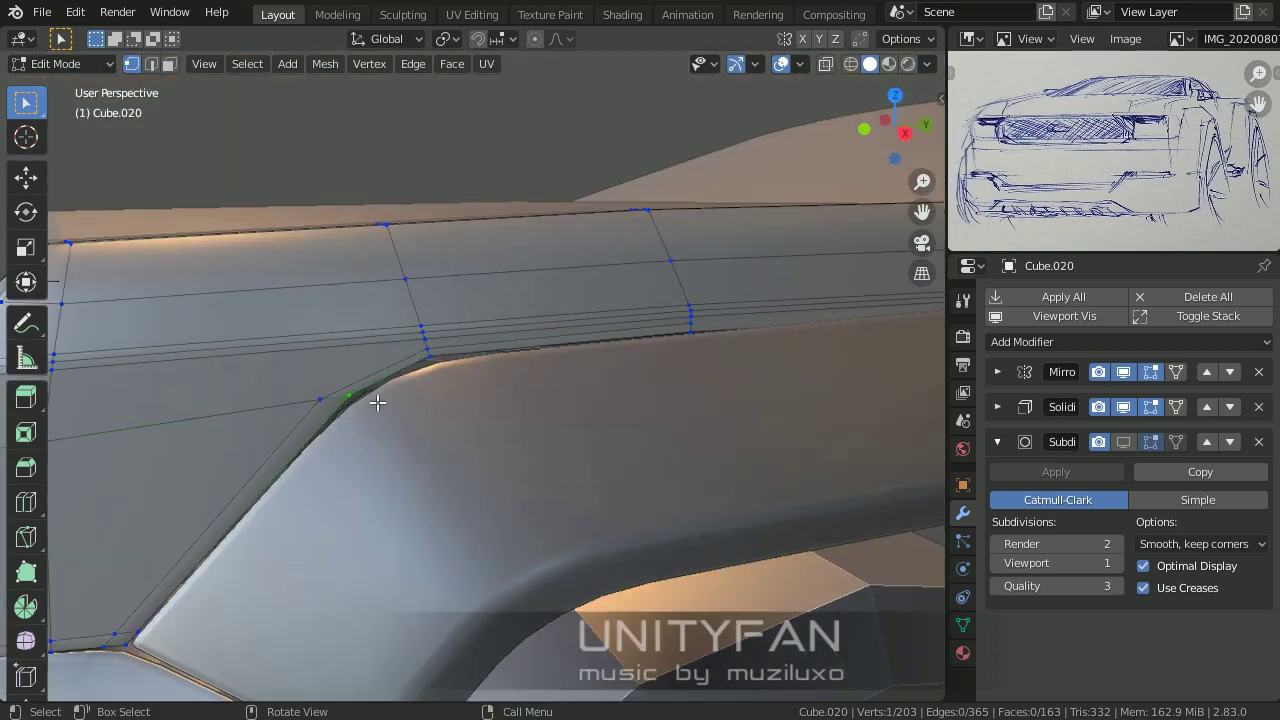
key("g")
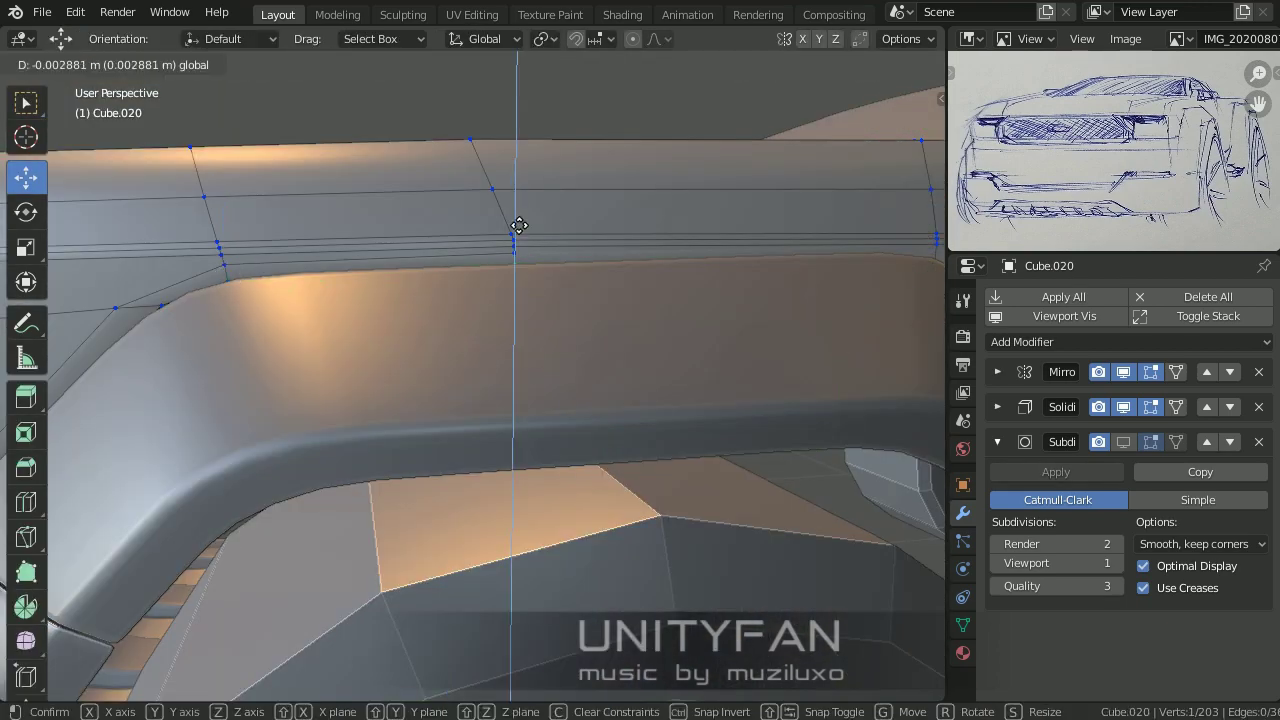
key("k")
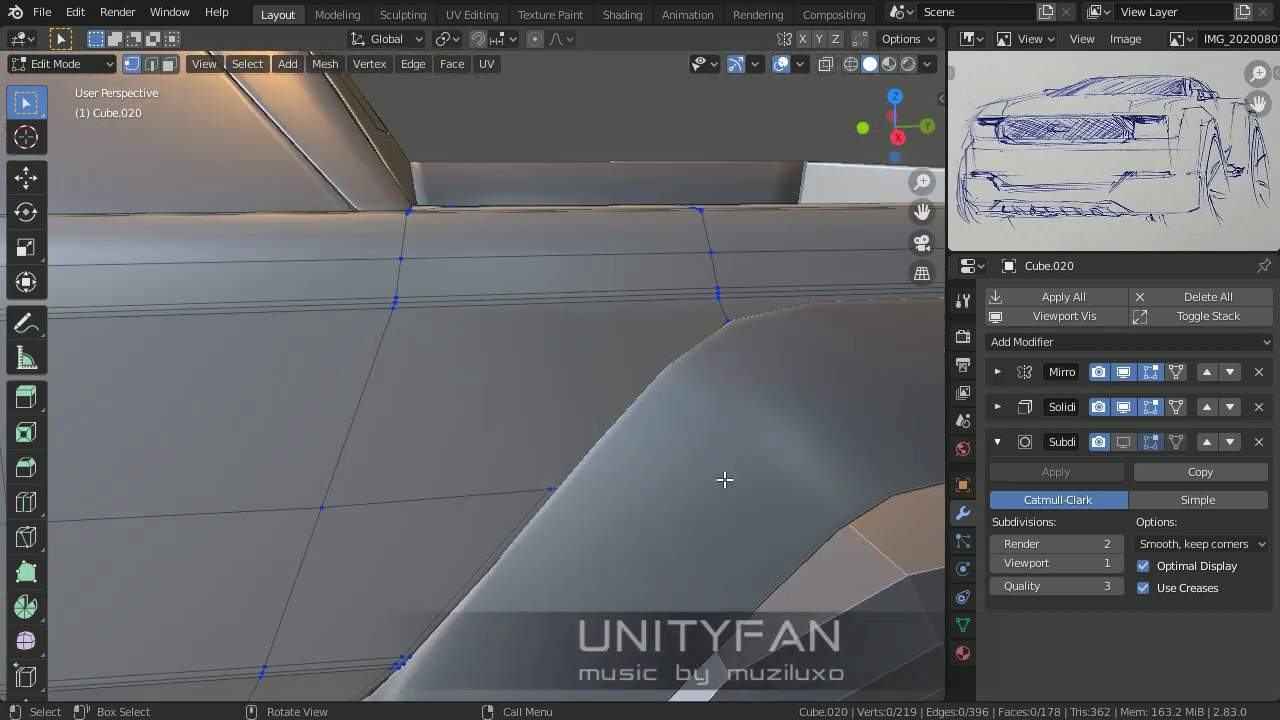
Step: Knife a new cut across the truck's side panel
key("k")
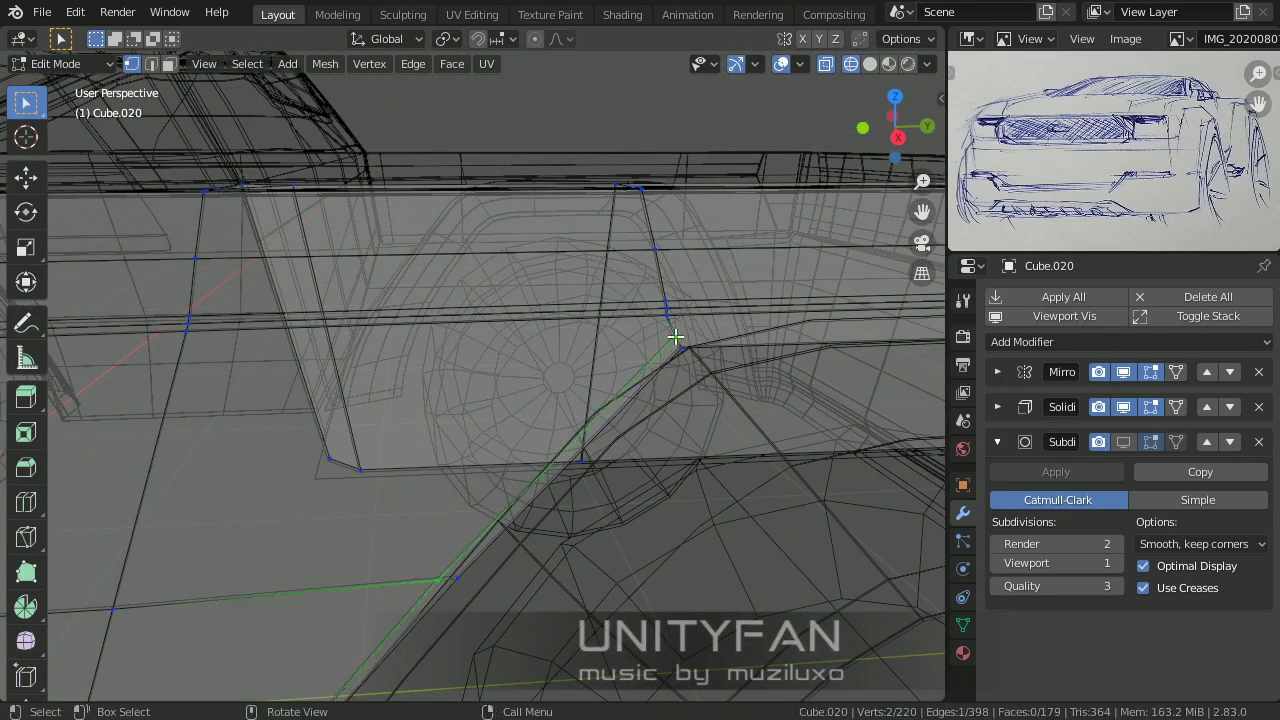
mouse_move(675, 337)
middle_mouse_down()
mouse_move(709, 360)
mouse_move(378, 494)
mouse_move(480, 444)
middle_mouse_up()
mouse_move(756, 322)
middle_mouse_down()
mouse_move(443, 343)
mouse_move(430, 316)
middle_mouse_up()
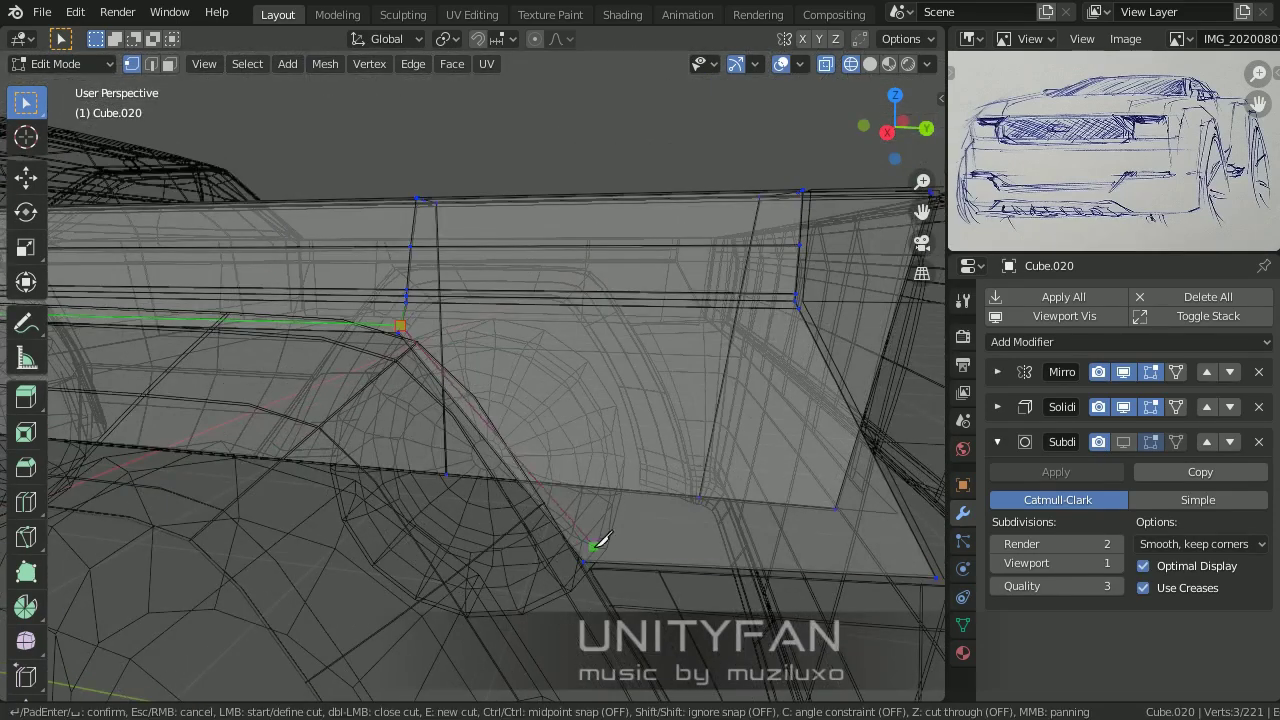
key("shift+z")
scroll(613, 553, "up", 3)
middle_click_drag(589, 506, 506, 481, "shift")
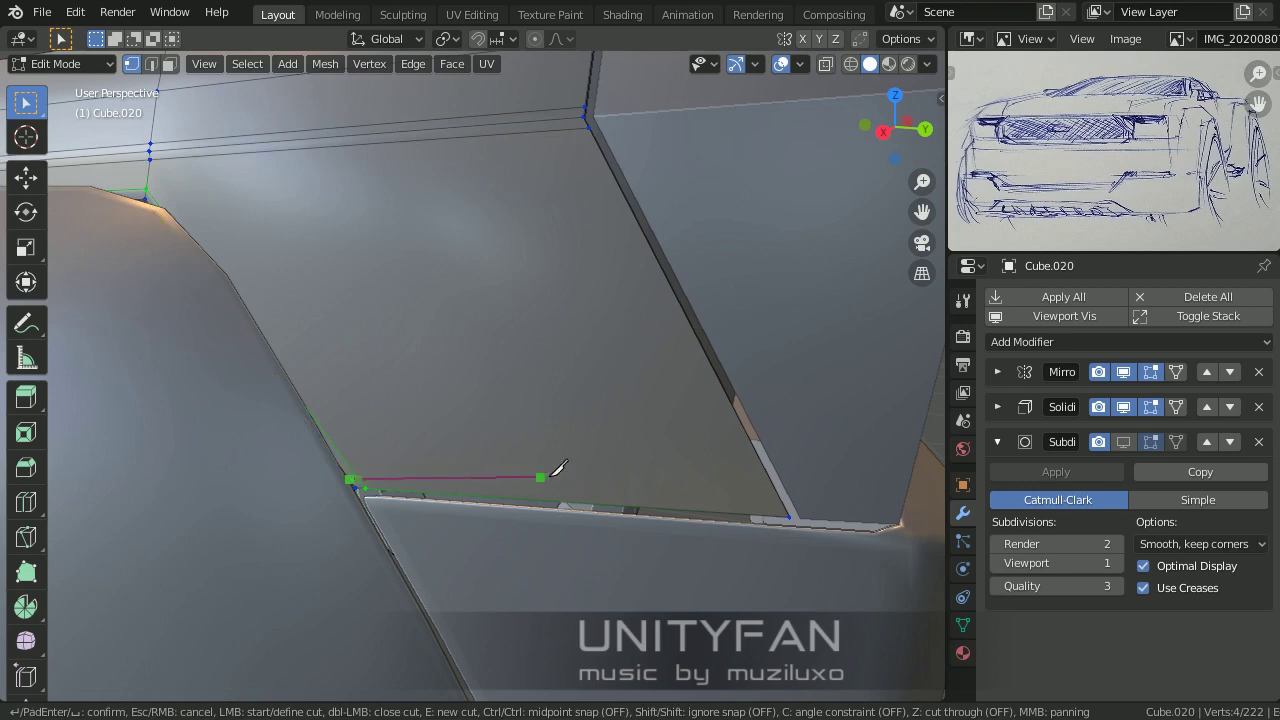
left_click(785, 484)
key("Return")
Step: Knife further cuts along the bottom edge and the side panel corners
mouse_move(785, 484)
middle_mouse_down()
mouse_move(640, 514)
mouse_move(636, 500)
middle_mouse_up()
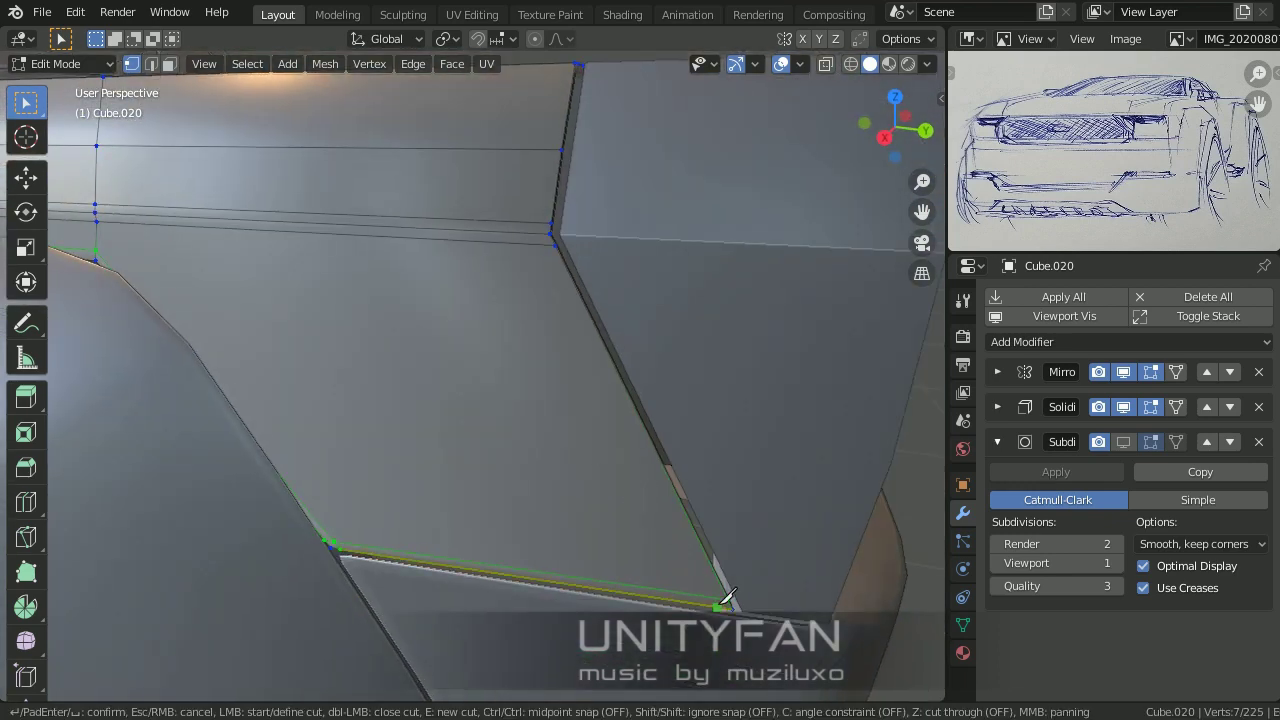
left_click(537, 233)
key("Return")
mouse_move(545, 228)
middle_mouse_down()
mouse_move(691, 426)
mouse_move(543, 446)
middle_mouse_up()
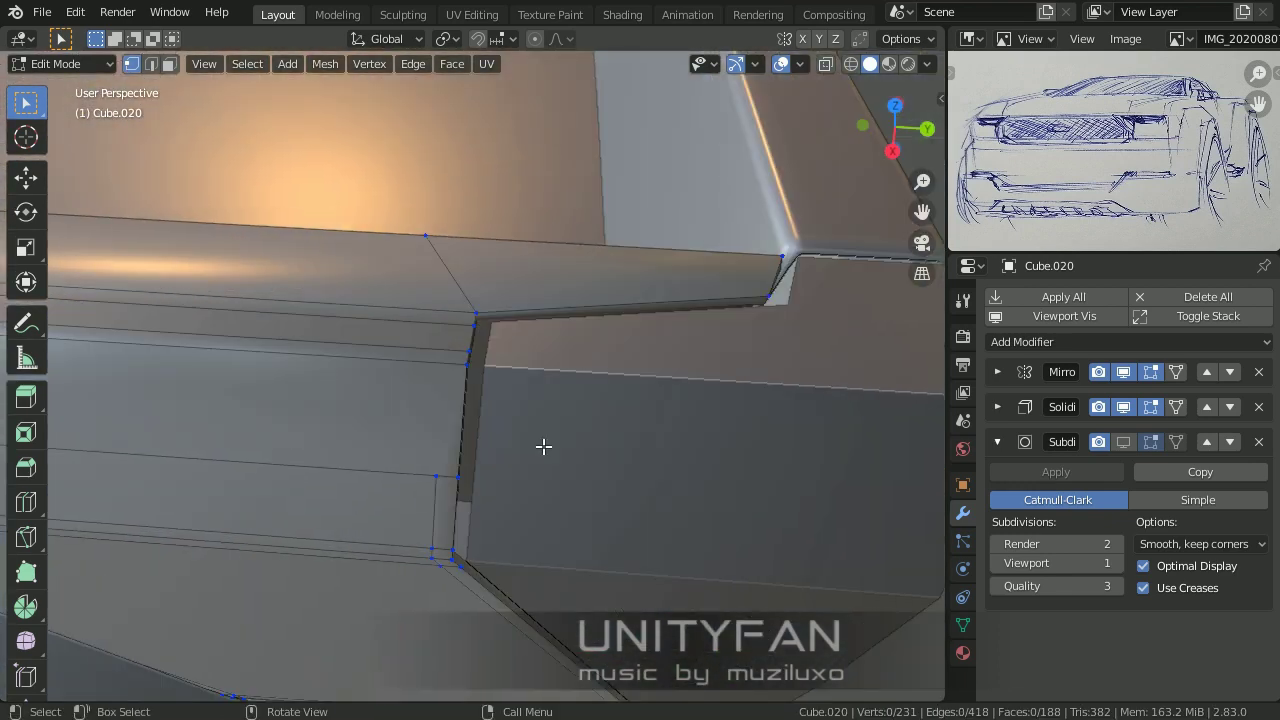
left_click(448, 447)
middle_click_drag(448, 447, 418, 515)
left_click(727, 520)
key("Return")
mouse_move(727, 520)
middle_mouse_down()
mouse_move(480, 482)
mouse_move(455, 325)
middle_mouse_up()
left_click(448, 465)
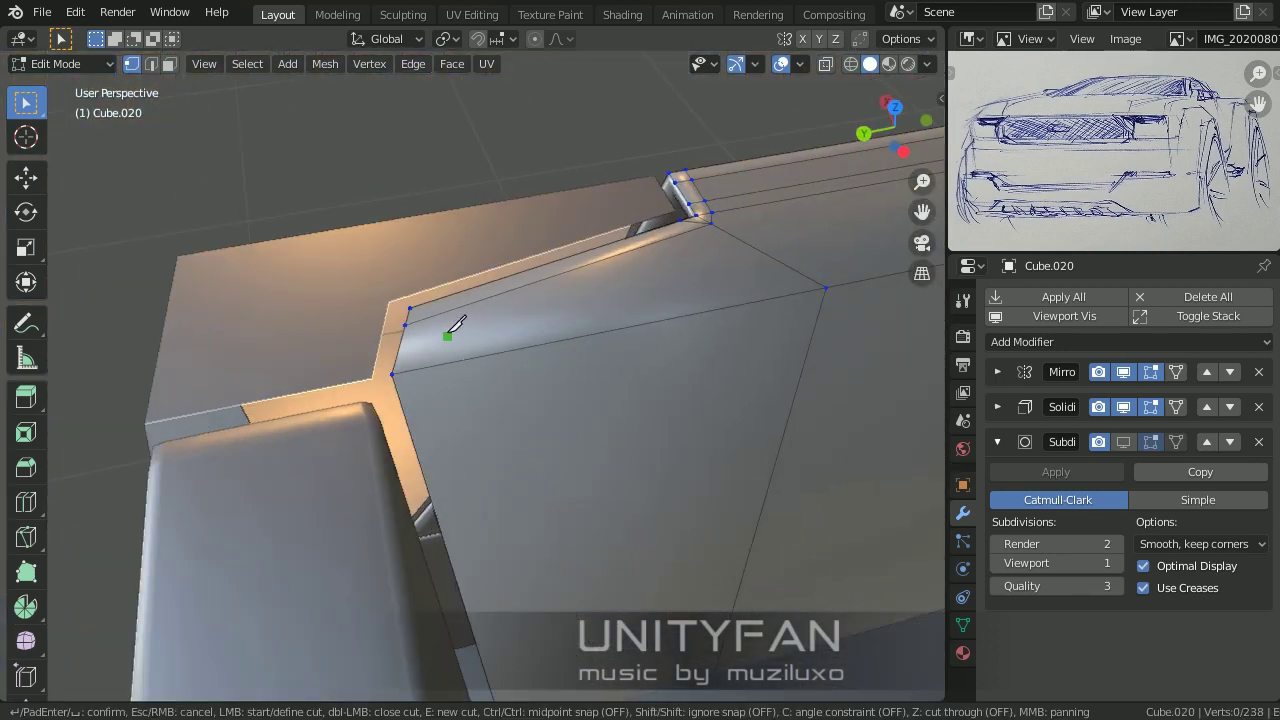
mouse_move(454, 432)
middle_mouse_down()
mouse_move(486, 606)
mouse_move(617, 517)
mouse_move(386, 449)
mouse_move(740, 423)
middle_mouse_up()
key("Return")
Step: Select the shortest edge path along the panel and move it along one axis
key("alt+z")
key("2")
left_click(714, 250, "ctrl")
key("alt+z")
middle_click_drag(714, 250, 177, 334)
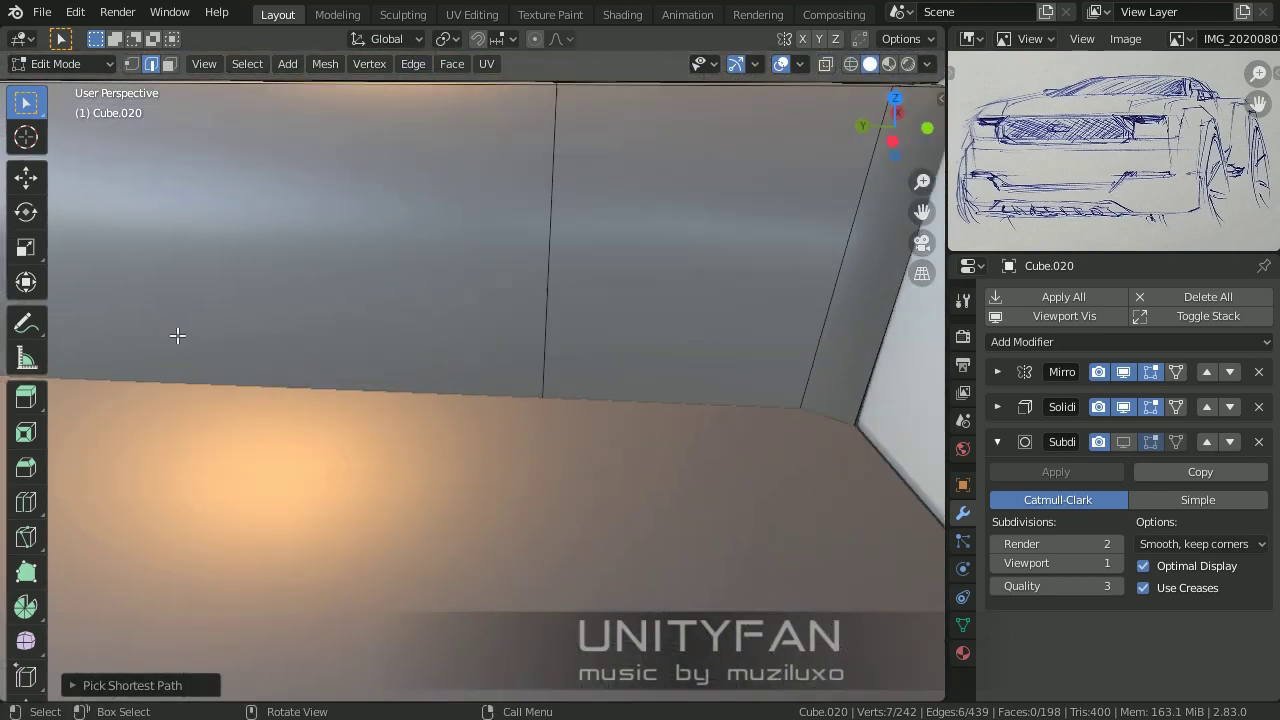
key("shift+space")
key("g")
left_click(286, 323)
mouse_move(286, 323)
middle_mouse_down()
mouse_move(363, 306)
mouse_move(443, 417)
mouse_move(308, 270)
middle_mouse_up()
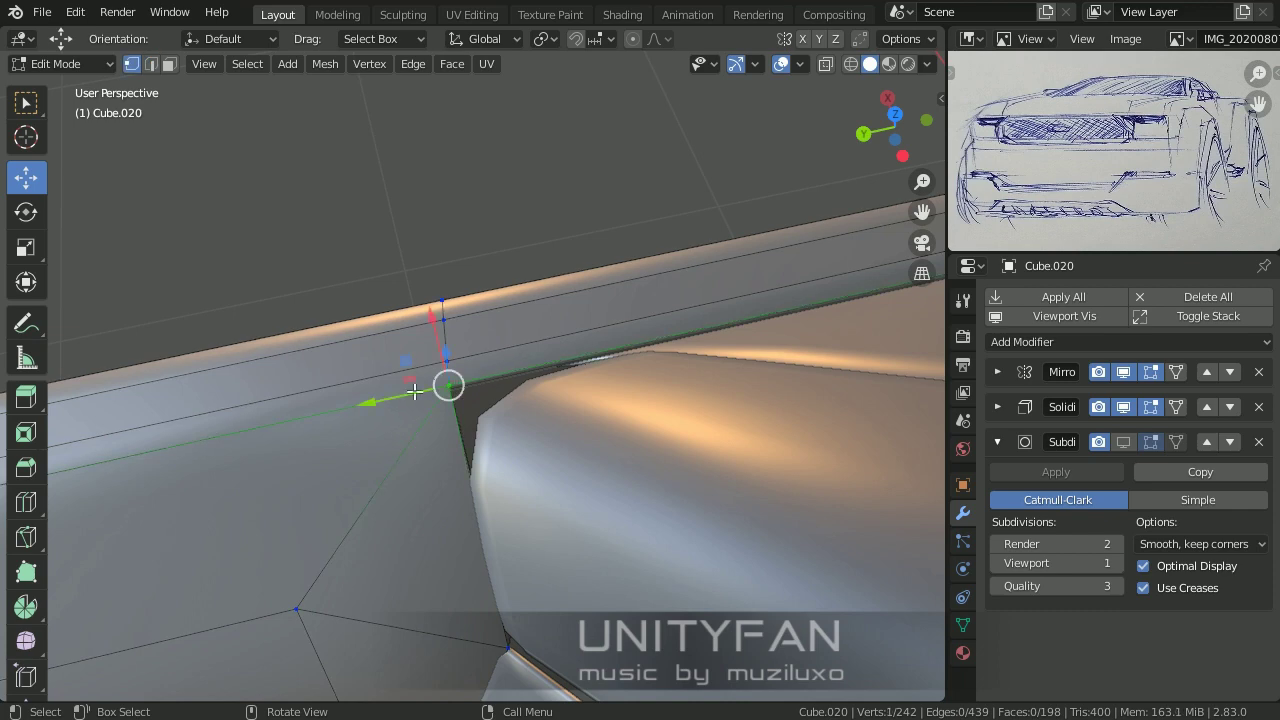
Step: Knife cuts down to the lower vertices at the wheel-arch corner
mouse_move(448, 363)
middle_mouse_down()
mouse_move(543, 449)
mouse_move(514, 455)
middle_mouse_up()
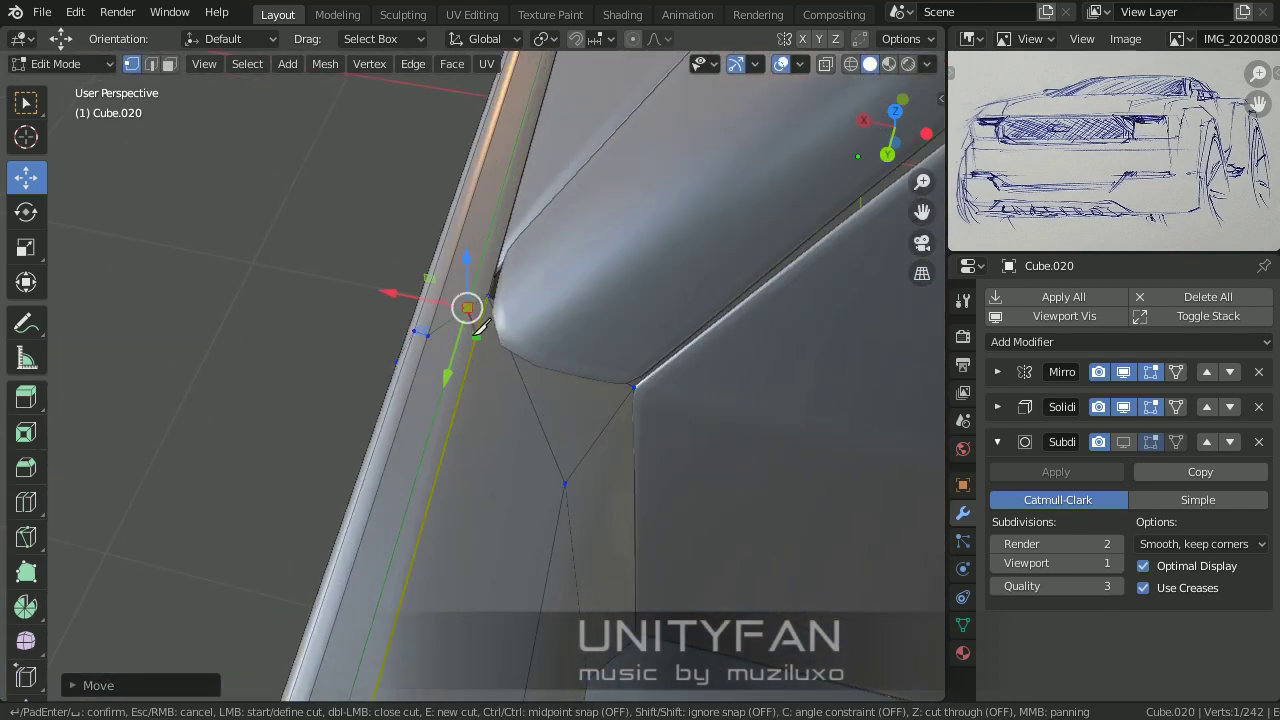
left_click(478, 334)
left_click(564, 482)
key("Return")
mouse_move(567, 378)
middle_mouse_down()
mouse_move(583, 474)
mouse_move(457, 374)
mouse_move(572, 244)
middle_mouse_up()
key("1")
key("k")
mouse_move(512, 300)
middle_mouse_down()
mouse_move(528, 371)
mouse_move(500, 491)
mouse_move(517, 337)
mouse_move(446, 546)
mouse_move(543, 514)
mouse_move(523, 474)
mouse_move(556, 330)
middle_mouse_up()
left_click(447, 548)
key("Return")
Step: Add edge loops near the panel's top and bottom, checking the smoothed shape
left_click_drag(556, 330, 558, 322)
left_click_drag(470, 528, 465, 540)
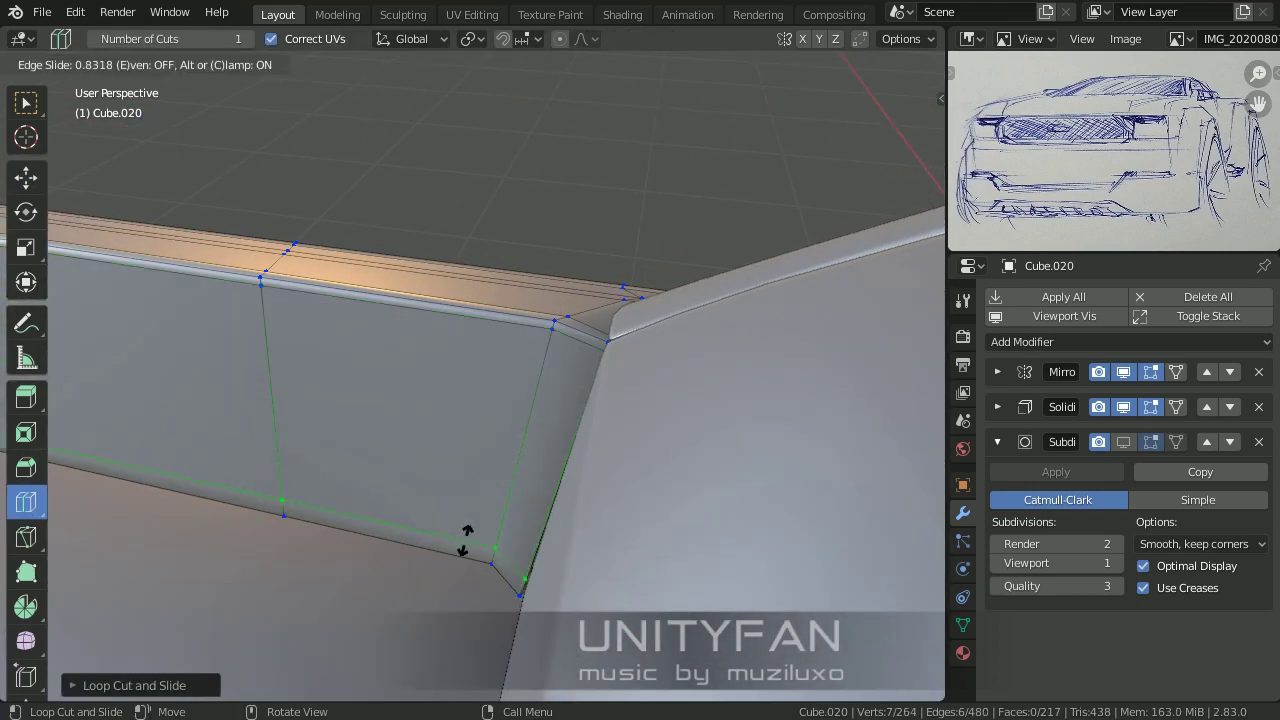
mouse_move(457, 548)
middle_mouse_down()
mouse_move(640, 514)
mouse_move(564, 549)
mouse_move(558, 328)
middle_mouse_up()
key("Tab")
key("Tab")
key("w")
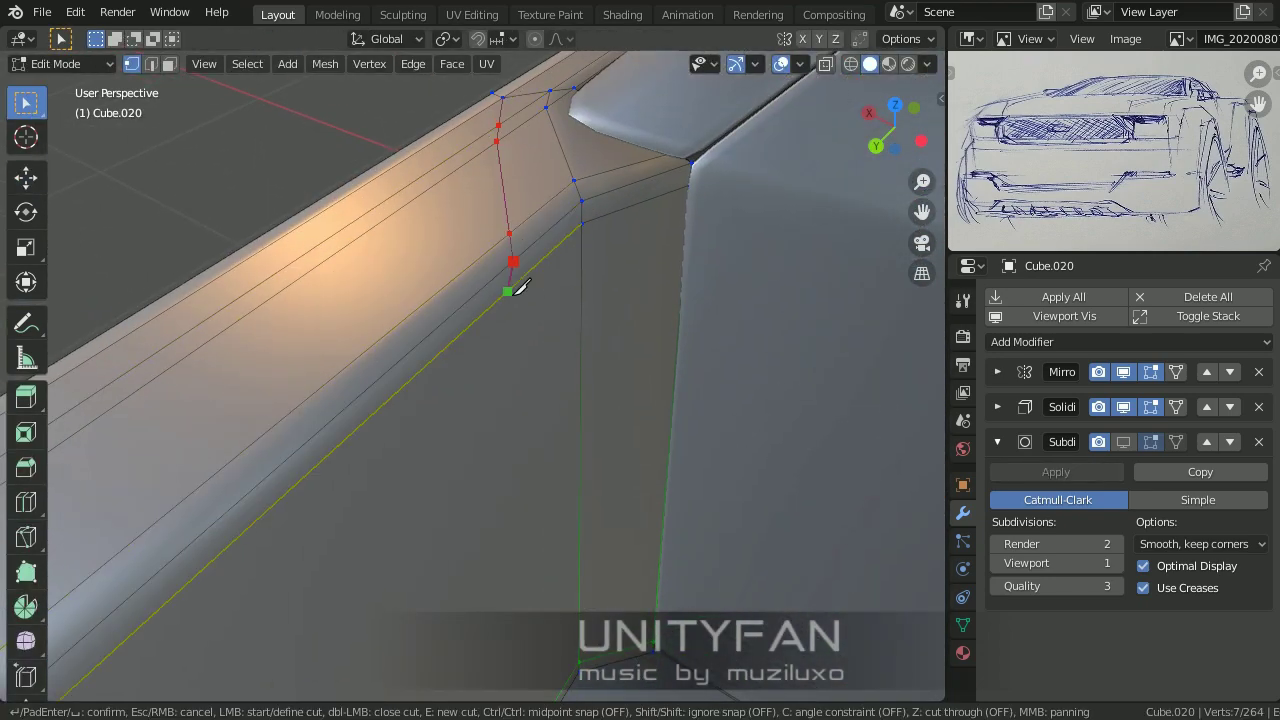
mouse_move(515, 288)
middle_mouse_down()
mouse_move(486, 509)
mouse_move(581, 498)
mouse_move(557, 425)
mouse_move(544, 441)
middle_mouse_up()
key("Return")
key("Tab")
key("Tab")
key("alt+a")
middle_click_drag(572, 262, 583, 543)
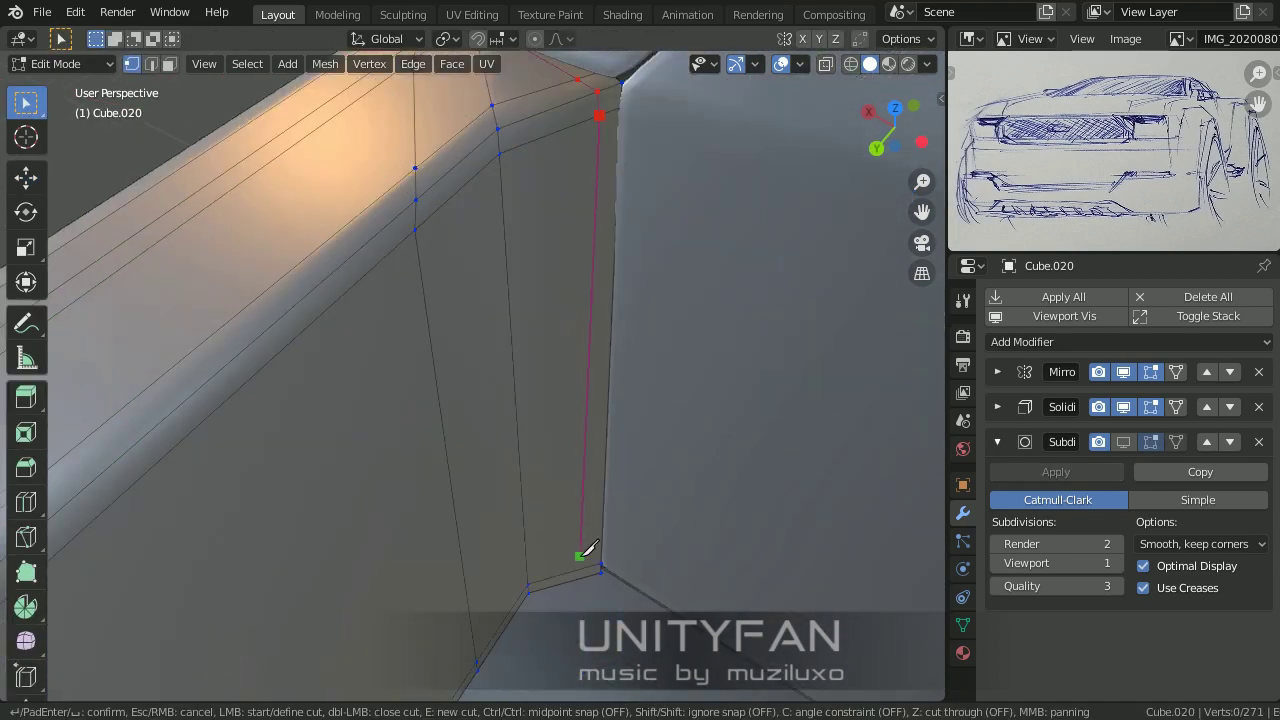
key("Return")
Step: Return to Object Mode and select the truck bed floor object Cube.041
key("Tab")
scroll(551, 509, "down", 5)
key("alt+a")
mouse_move(323, 331)
middle_mouse_down()
mouse_move(398, 421)
mouse_move(342, 507)
mouse_move(447, 468)
mouse_move(530, 477)
mouse_move(540, 405)
middle_mouse_up()
left_click(398, 413)
Step: In top wireframe view, knife a cut across the bed floor to its top edge
key("Tab")
scroll(540, 413, "up", 4)
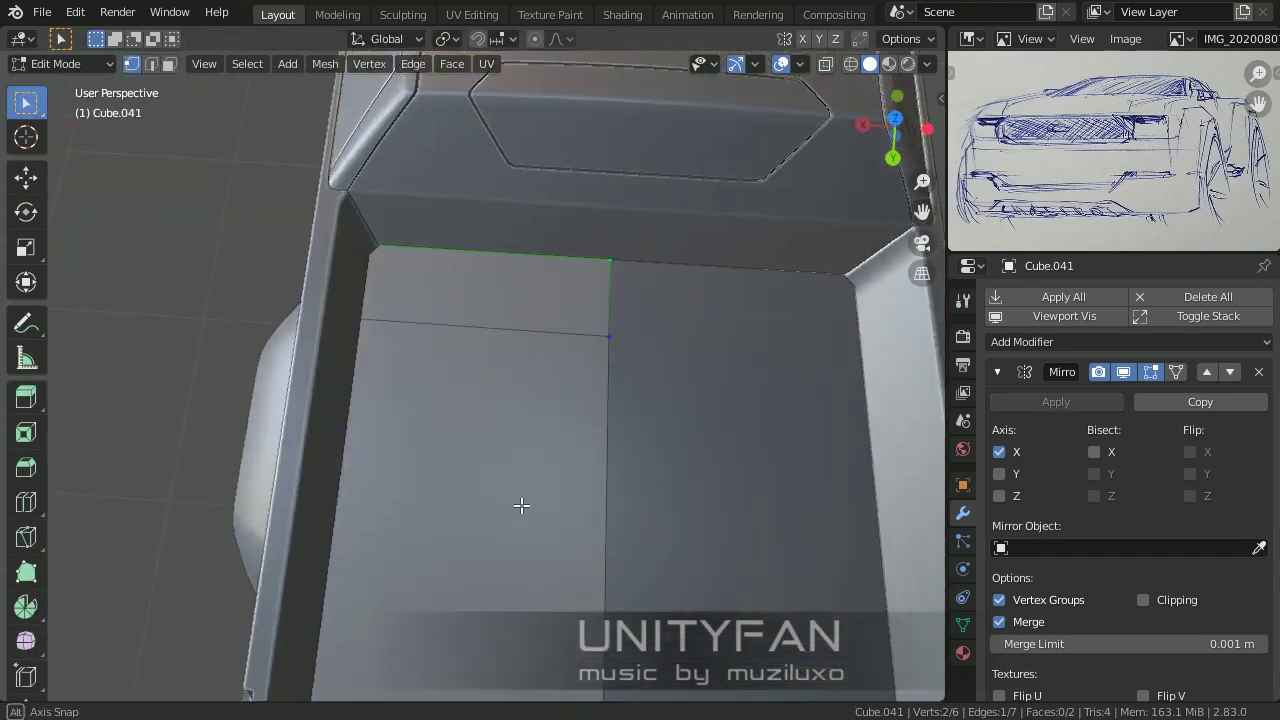
middle_click_drag(520, 506, 386, 531)
key("z")
left_click(325, 455)
key("KP_7")
scroll(381, 475, "up", 1)
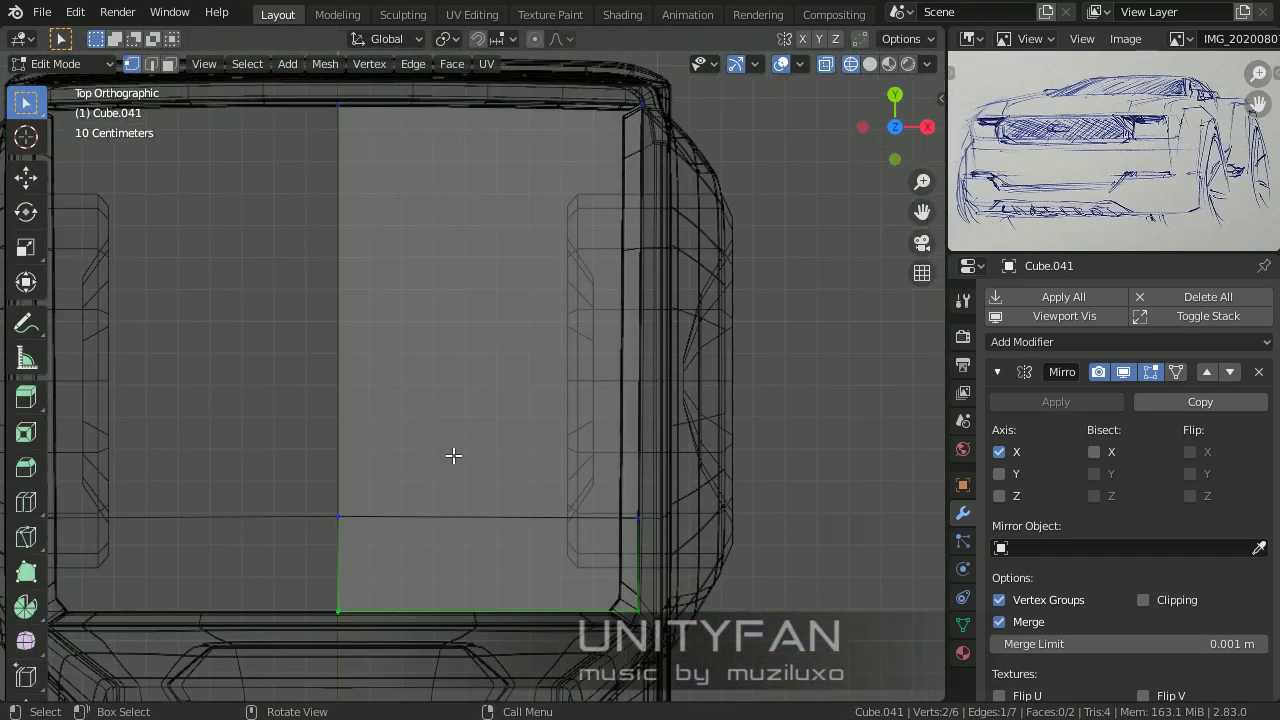
left_click(366, 208)
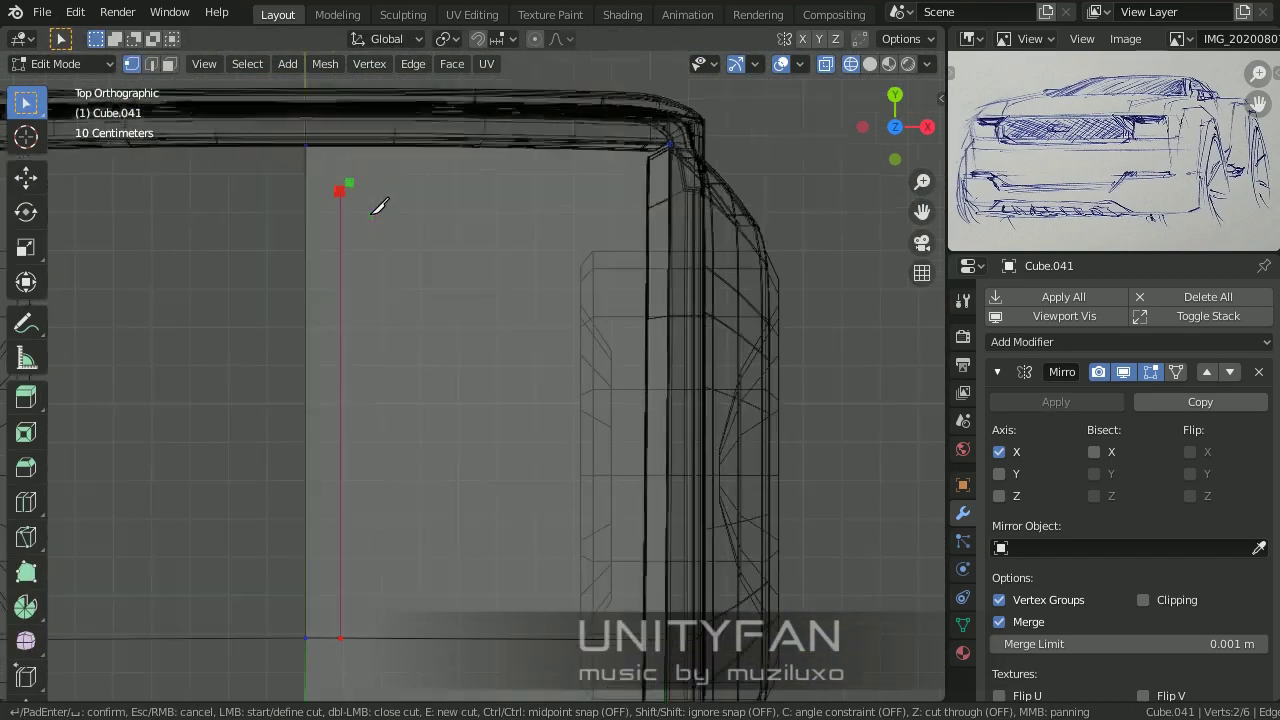
key("Return")
middle_click_drag(389, 257, 441, 350)
key("shift+z")
scroll(441, 350, "up", 3)
Step: Add a lengthwise edge loop to the bed floor and slide it into place
key("ctrl+r")
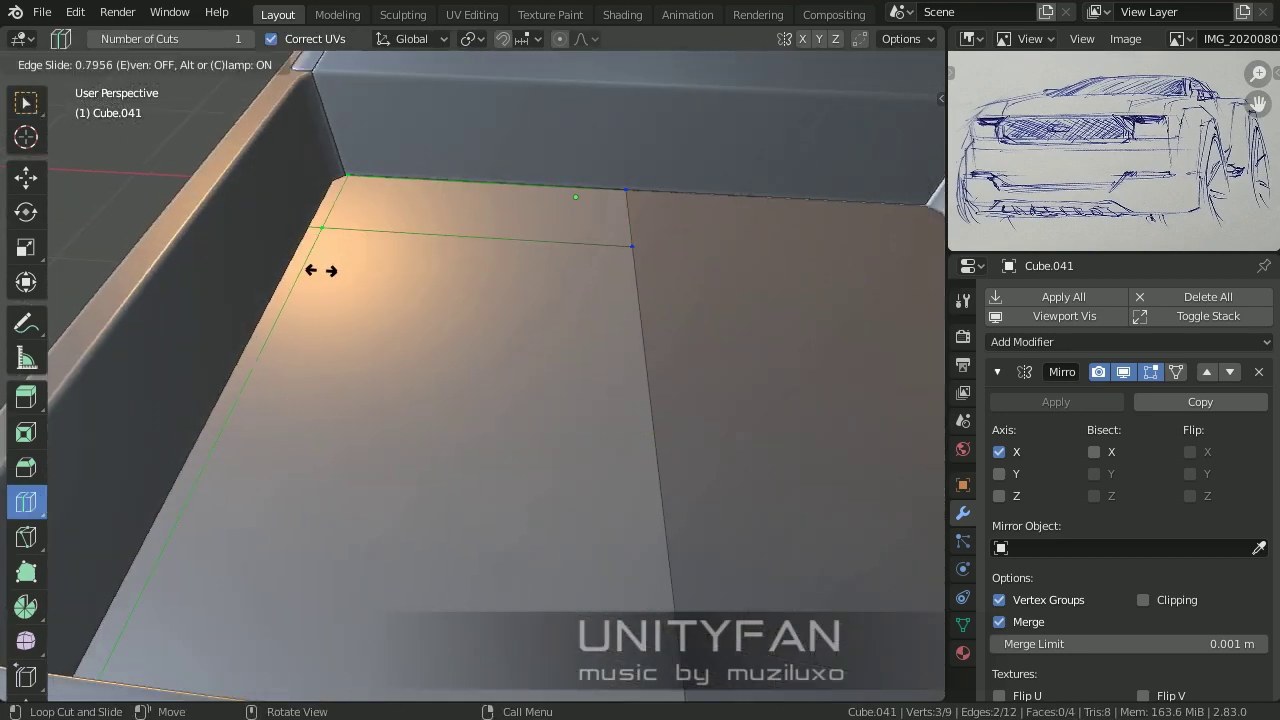
left_click(547, 273)
middle_click_drag(547, 273, 601, 348, "shift")
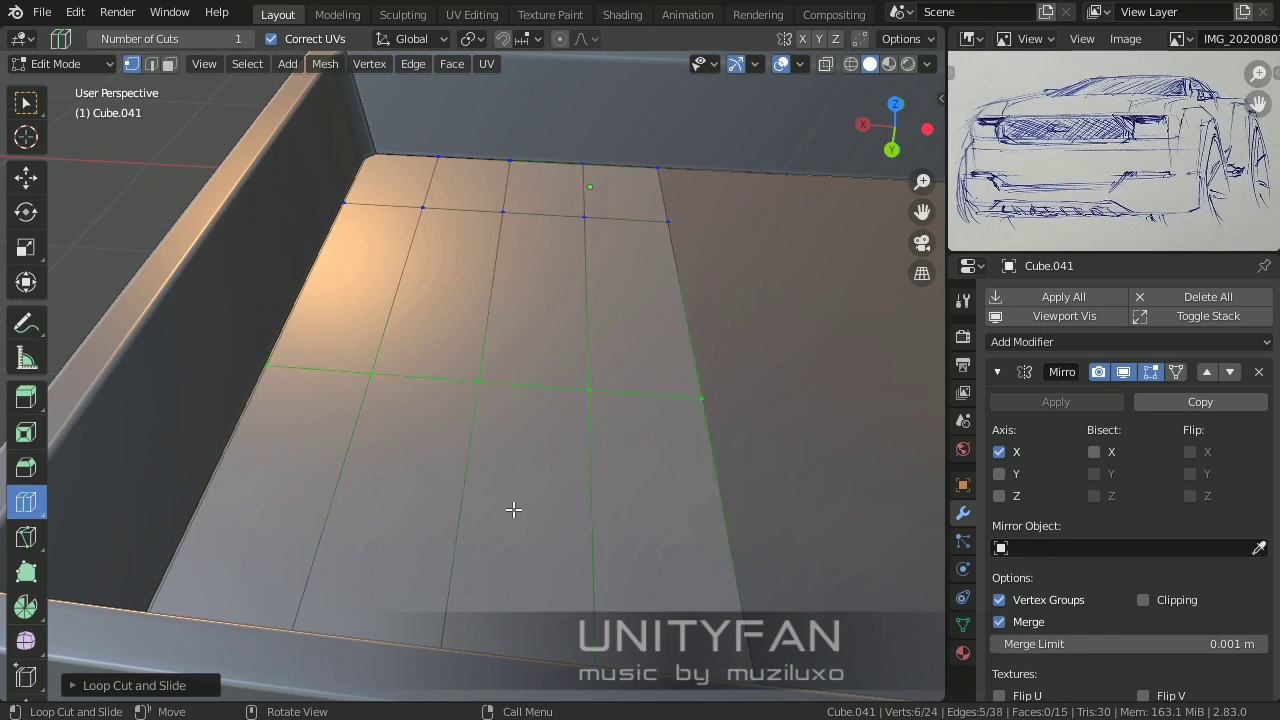
middle_click_drag(513, 509, 334, 463)
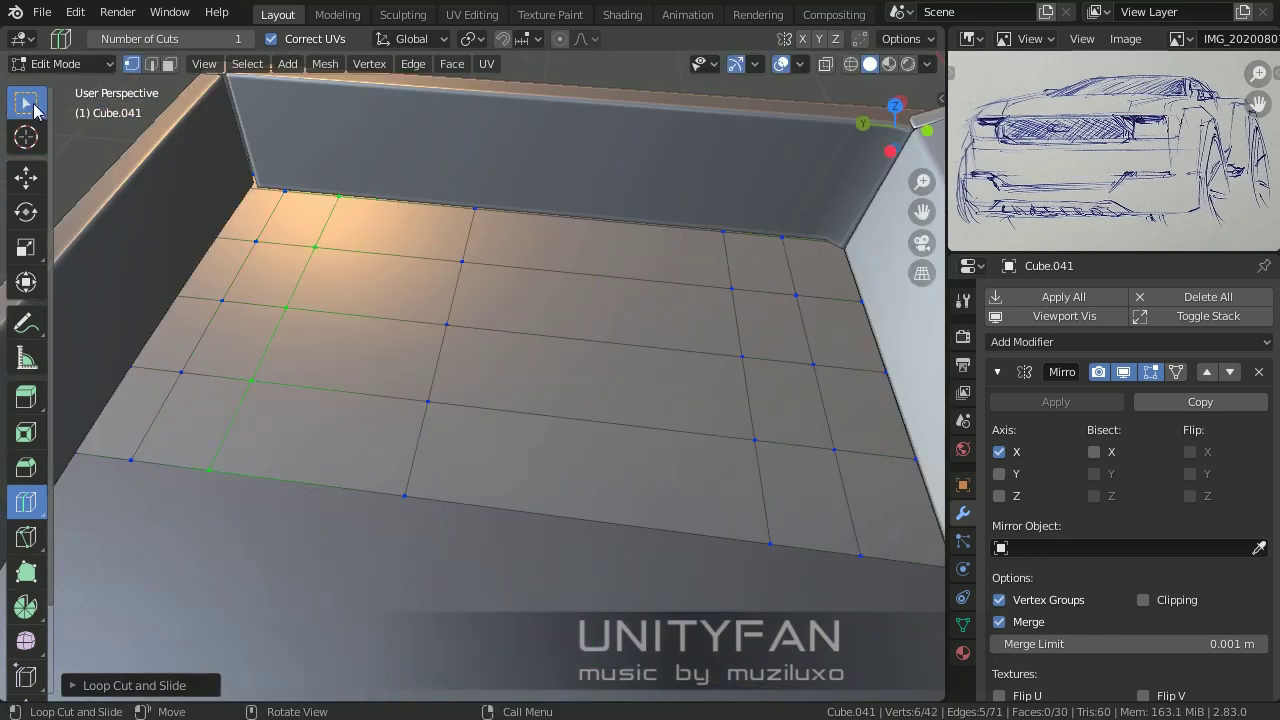
Step: Select three floor edge loops and bevel them into strips
left_click(34, 110)
key("2")
middle_click_drag(420, 330, 474, 291)
left_click(348, 298, "alt+shift")
middle_click_drag(348, 298, 545, 393)
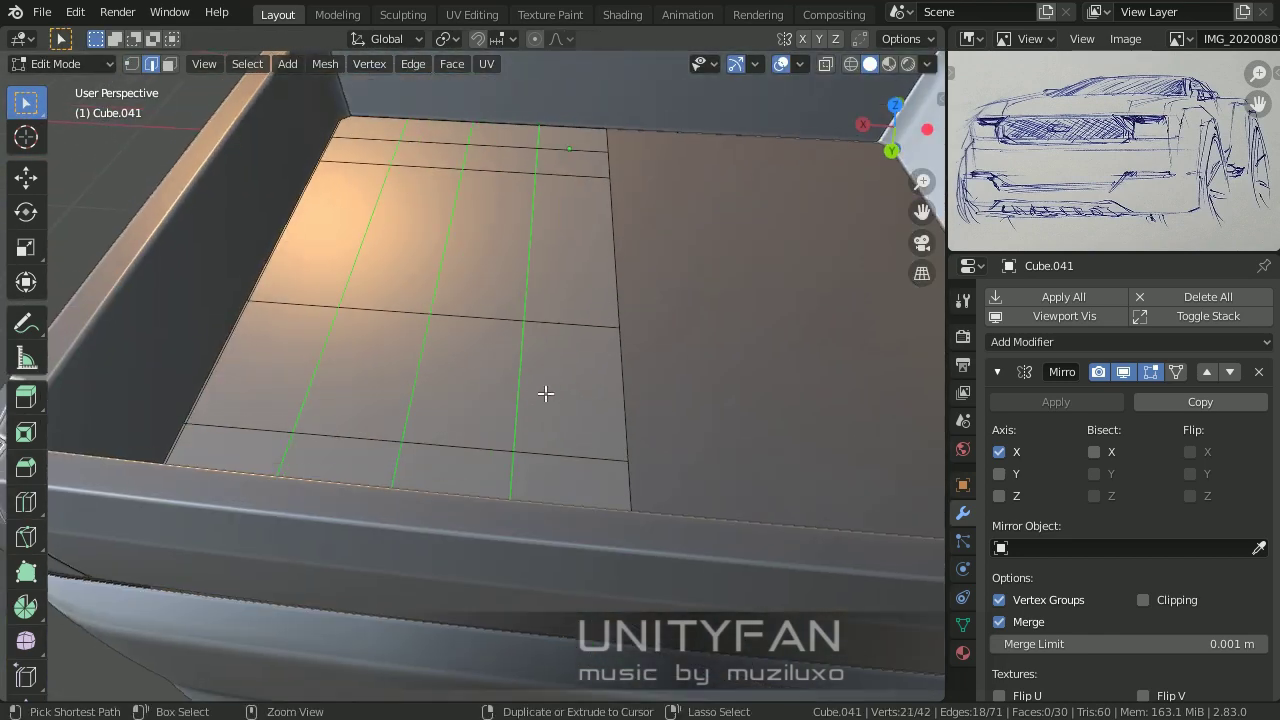
left_click(600, 400)
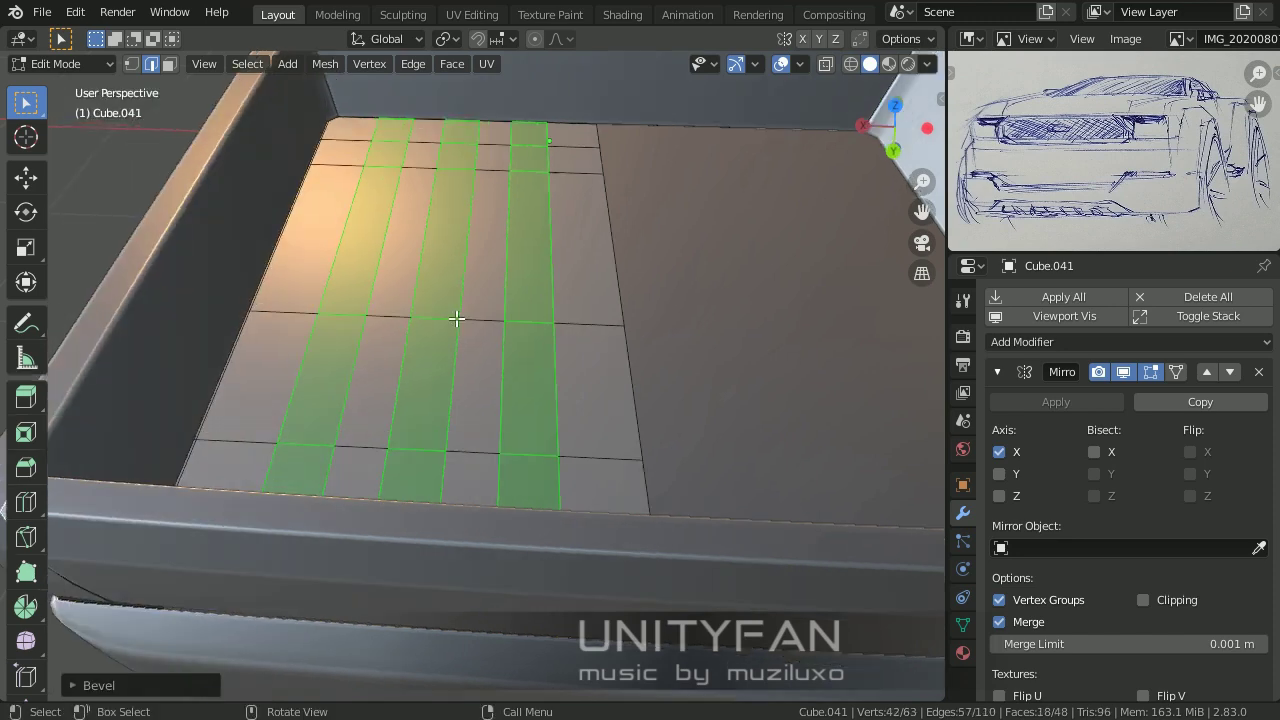
Step: Add a second, narrower bevel on a floor edge
mouse_move(280, 93)
middle_mouse_down()
mouse_move(494, 377)
mouse_move(514, 363)
mouse_move(400, 400)
middle_mouse_up()
left_click(507, 351)
key("3")
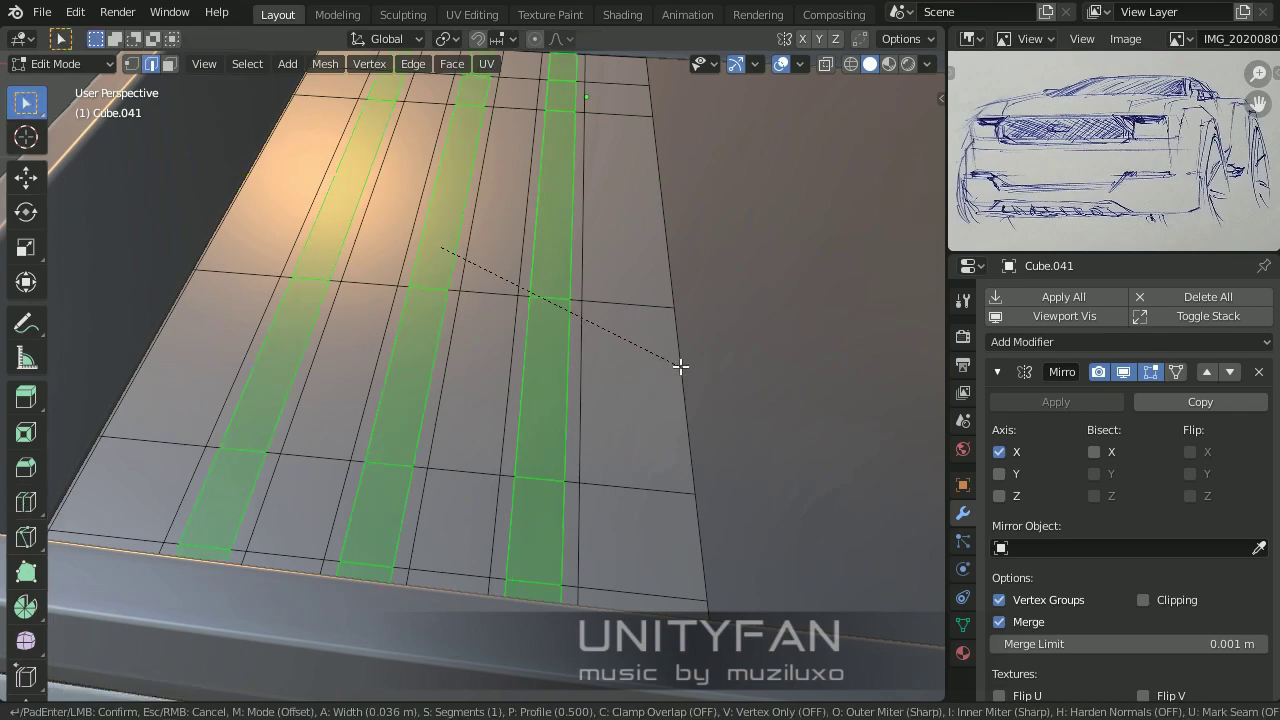
left_click(680, 367)
mouse_move(680, 367)
middle_mouse_down()
mouse_move(560, 354)
mouse_move(563, 377)
mouse_move(389, 446)
mouse_move(548, 385)
mouse_move(543, 343)
mouse_move(563, 416)
middle_mouse_up()
left_click(26, 502)
Step: Select the three bevelled floor strips, checking them in see-through view
key("1")
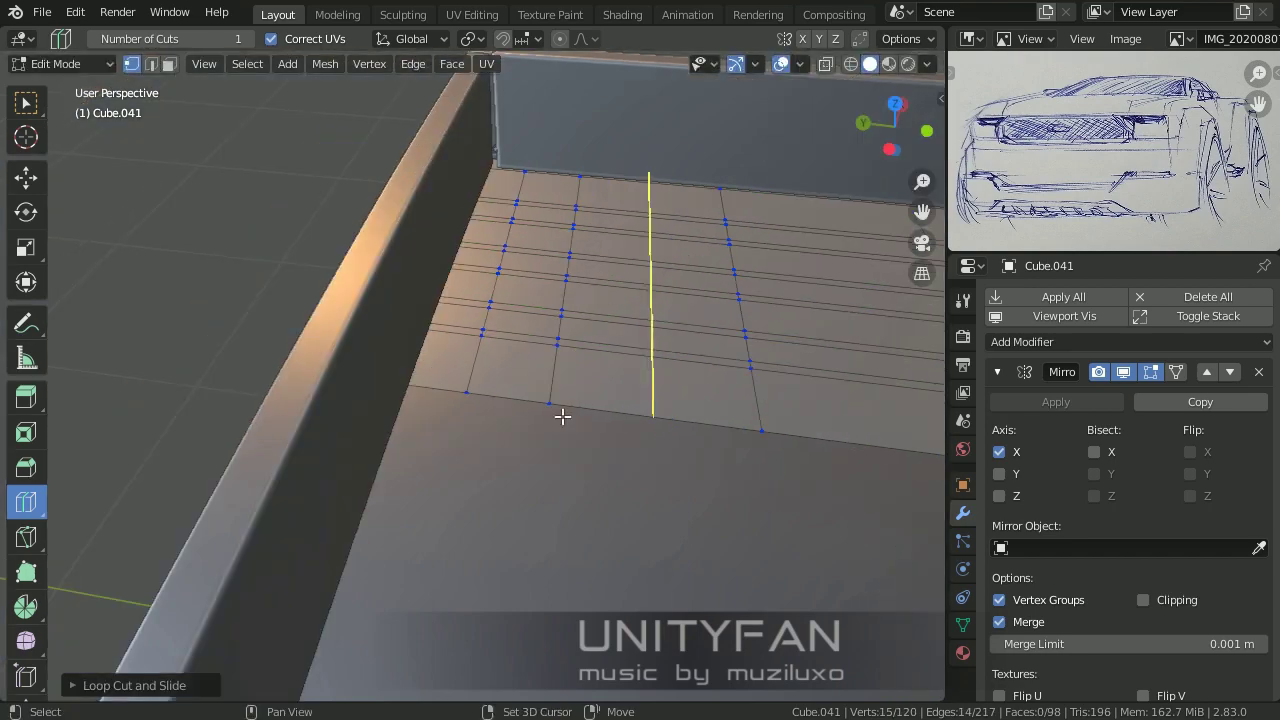
scroll(466, 395, "down", 2)
left_click(26, 103)
left_click(709, 351, "alt")
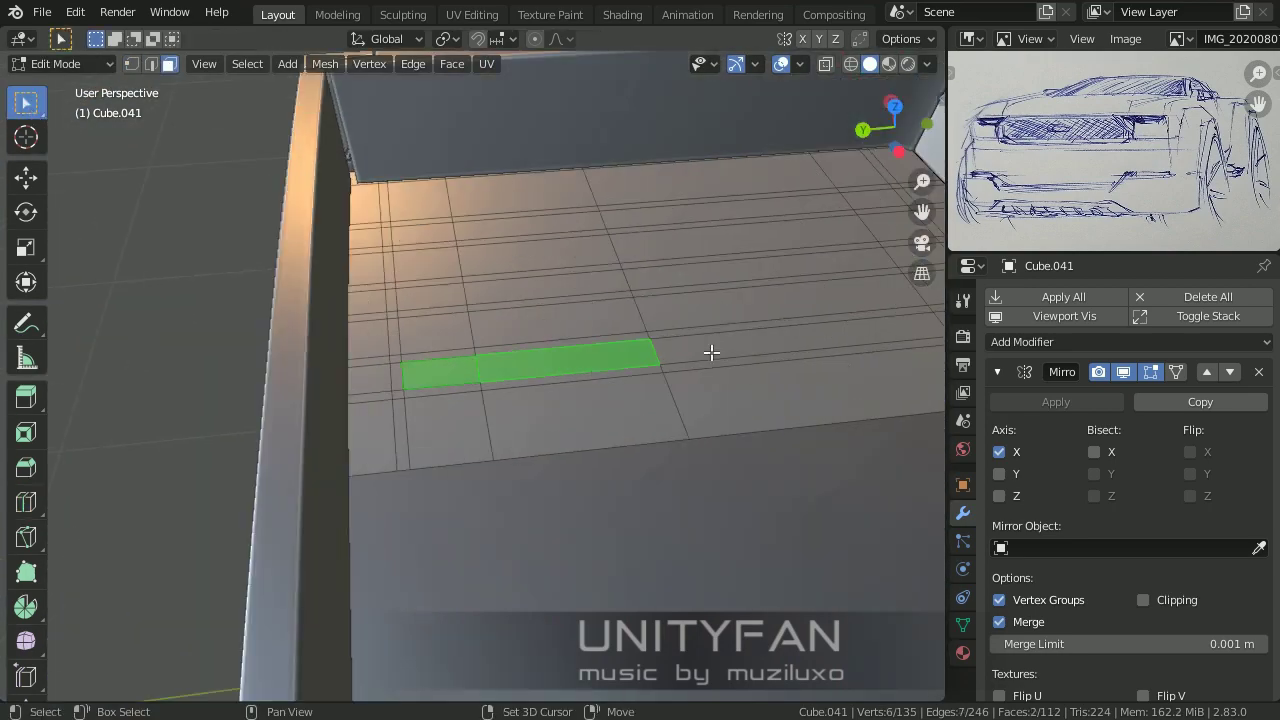
mouse_move(709, 351)
middle_mouse_down()
mouse_move(797, 320)
mouse_move(487, 284)
middle_mouse_up()
mouse_move(513, 151)
middle_mouse_down()
mouse_move(414, 266)
mouse_move(563, 240)
mouse_move(582, 395)
mouse_move(537, 443)
mouse_move(471, 346)
mouse_move(466, 309)
mouse_move(511, 397)
mouse_move(571, 423)
middle_mouse_up()
left_click(351, 286, "alt+shift")
key("alt+z")
key("1")
key("6")
Step: Move the floor strips along X and widen them with an X-axis scale
key("g")
key("x")
left_click(537, 503)
key("s")
key("x")
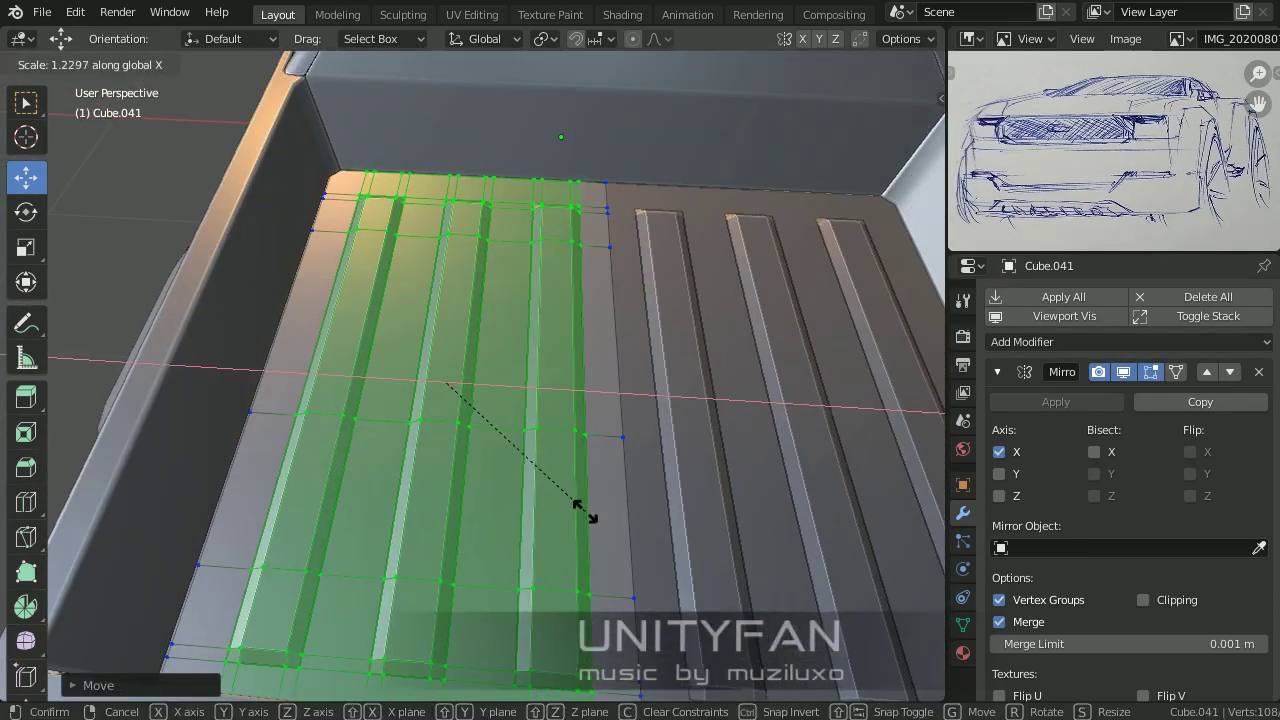
left_click(585, 512)
mouse_move(585, 512)
middle_mouse_down()
mouse_move(400, 350)
mouse_move(235, 105)
middle_mouse_up()
scroll(400, 350, "up", 4)
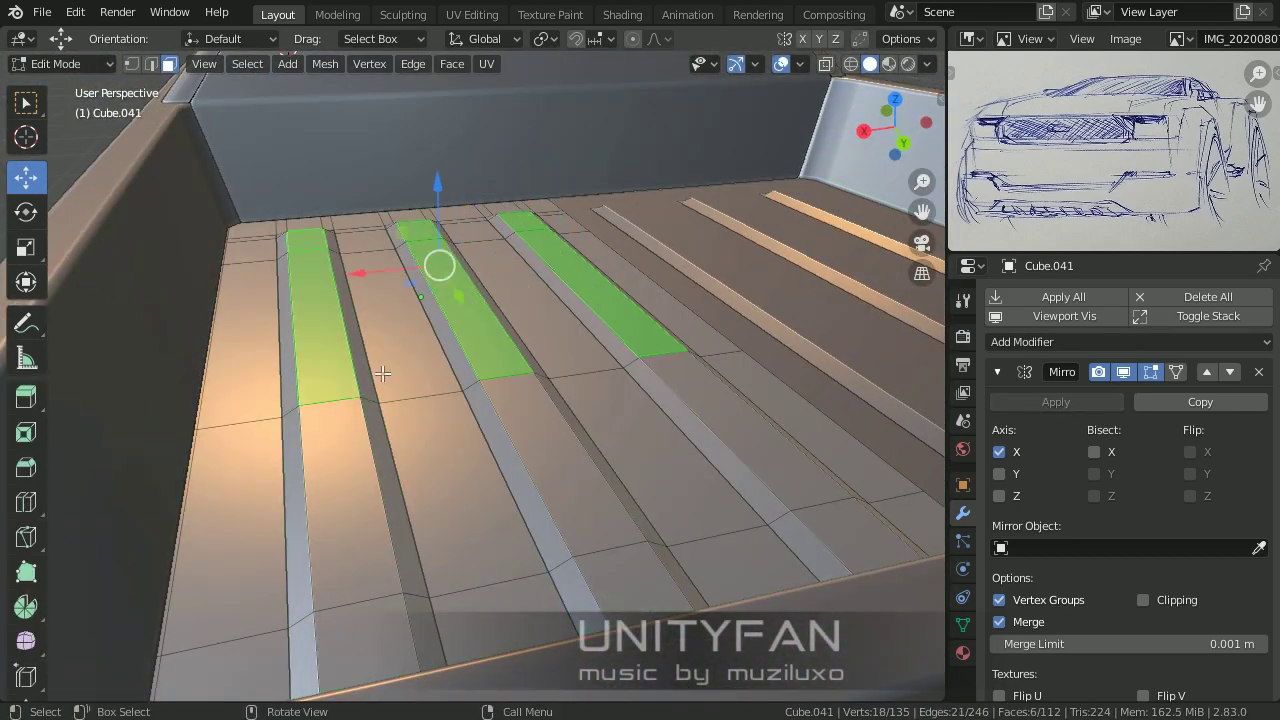
Step: Add a supporting loop cut across the ribs and slide it into place
mouse_move(383, 373)
middle_mouse_down()
mouse_move(449, 300)
mouse_move(537, 397)
mouse_move(457, 420)
mouse_move(446, 297)
middle_mouse_up()
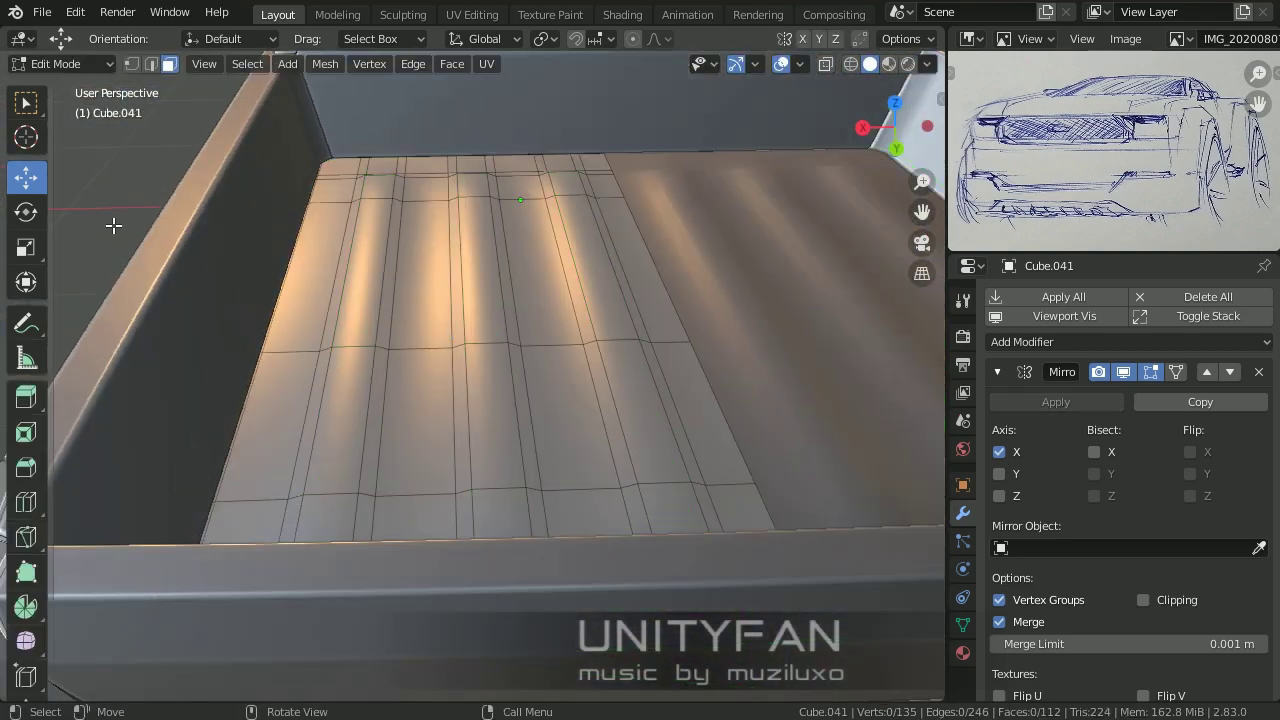
middle_click_drag(114, 223, 421, 458)
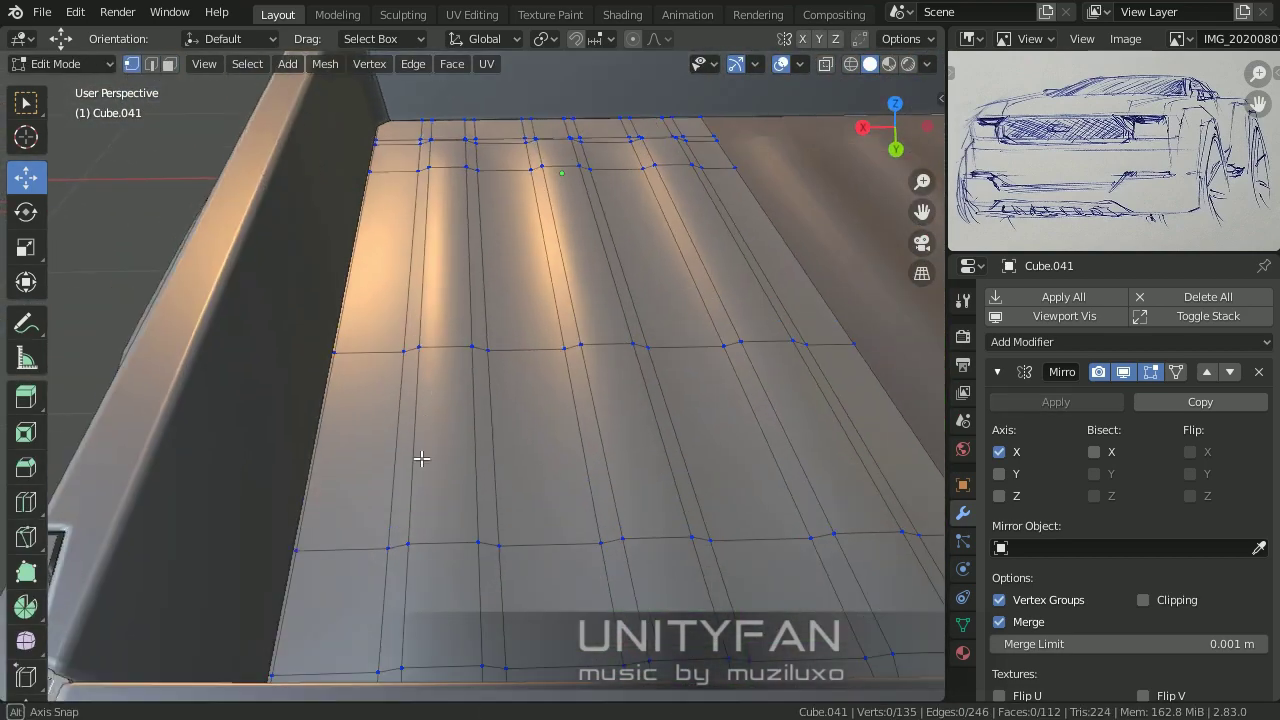
left_click_drag(547, 432, 433, 374)
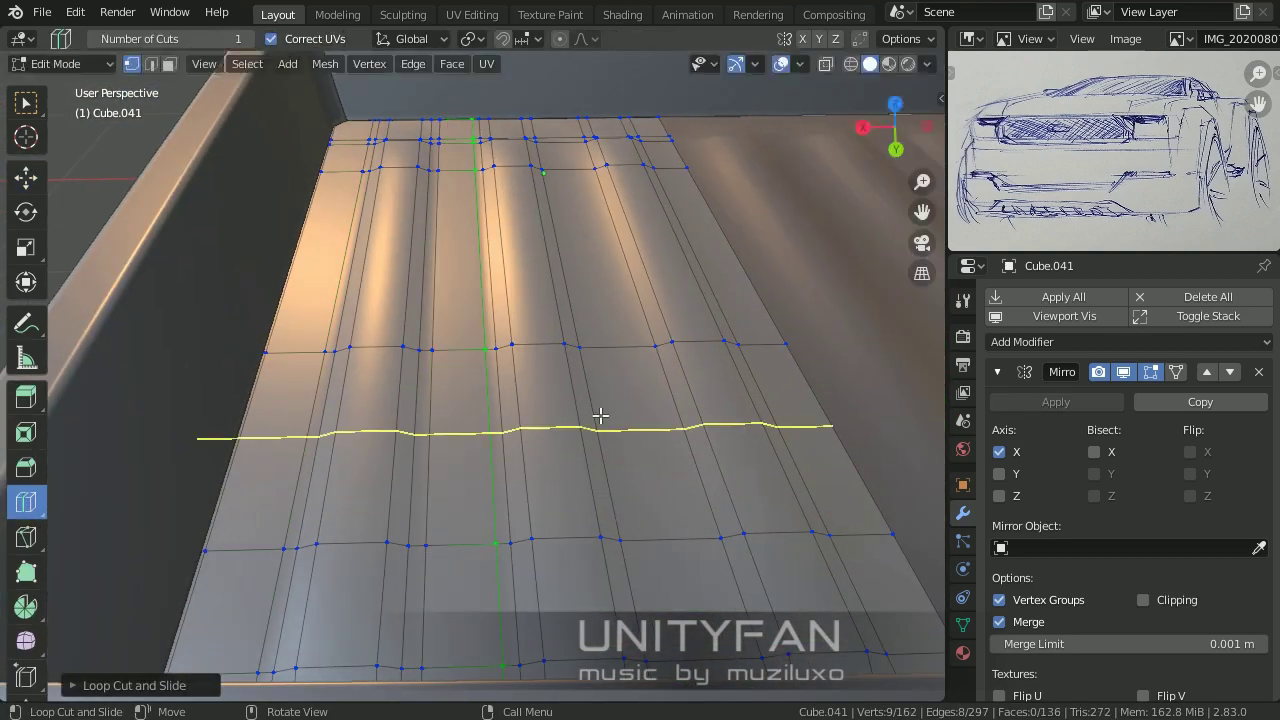
left_click_drag(600, 415, 433, 373)
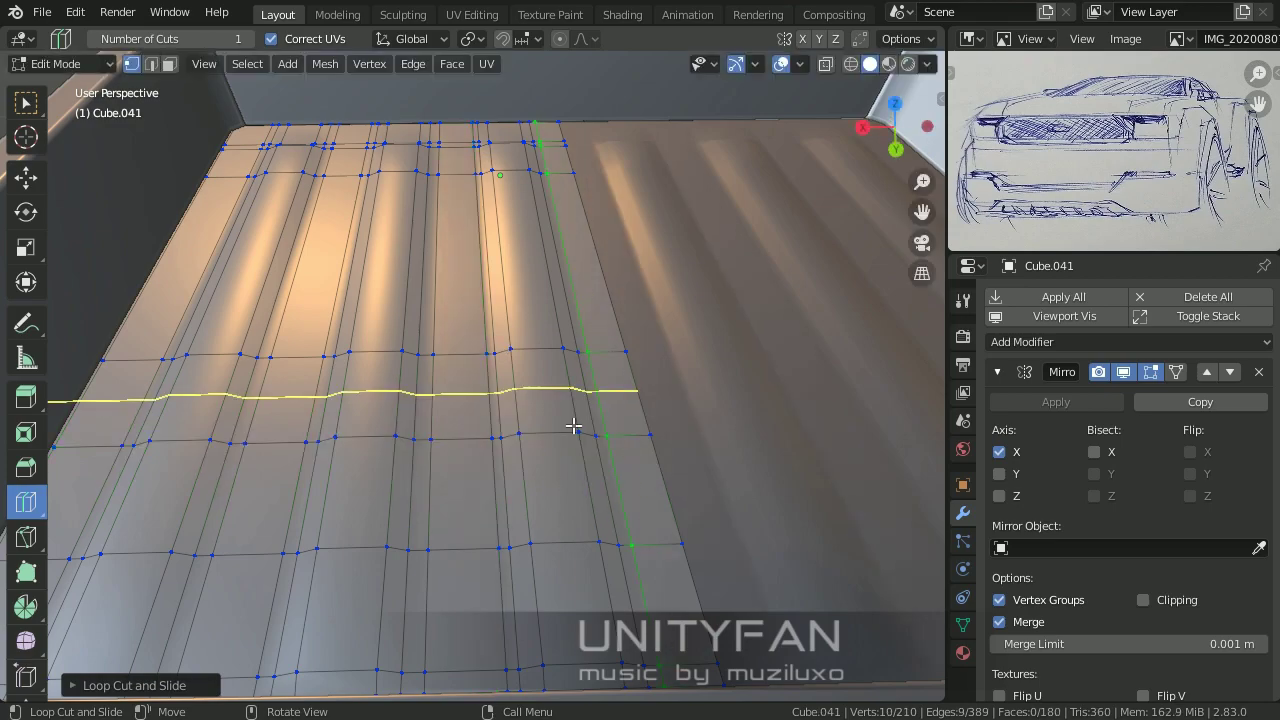
mouse_move(573, 427)
middle_mouse_down()
mouse_move(453, 442)
mouse_move(513, 478)
middle_mouse_up()
Step: Grow the floor selection into a wider band, clear it, then select the tailgate corner piece
key("Tab")
key("Tab")
key("shift+z")
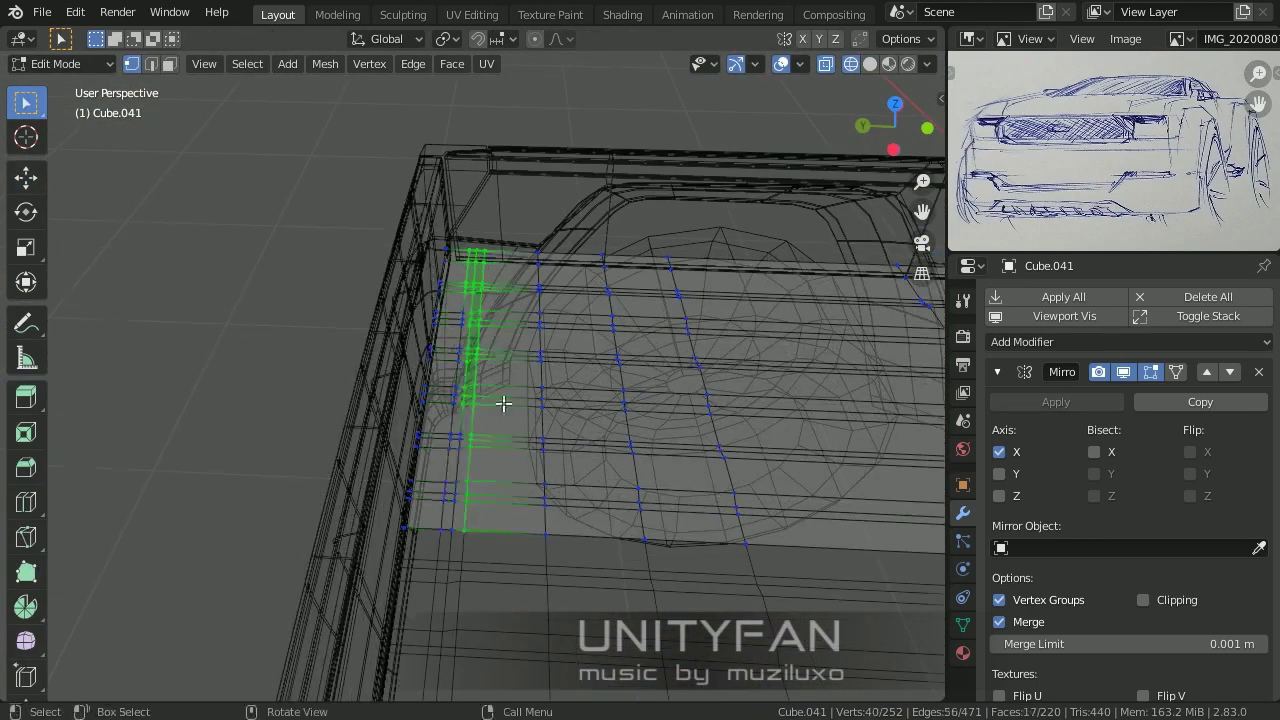
middle_click_drag(503, 403, 450, 211)
key("ctrl+KP_Add")
left_click(716, 362)
middle_click_drag(417, 360, 470, 440)
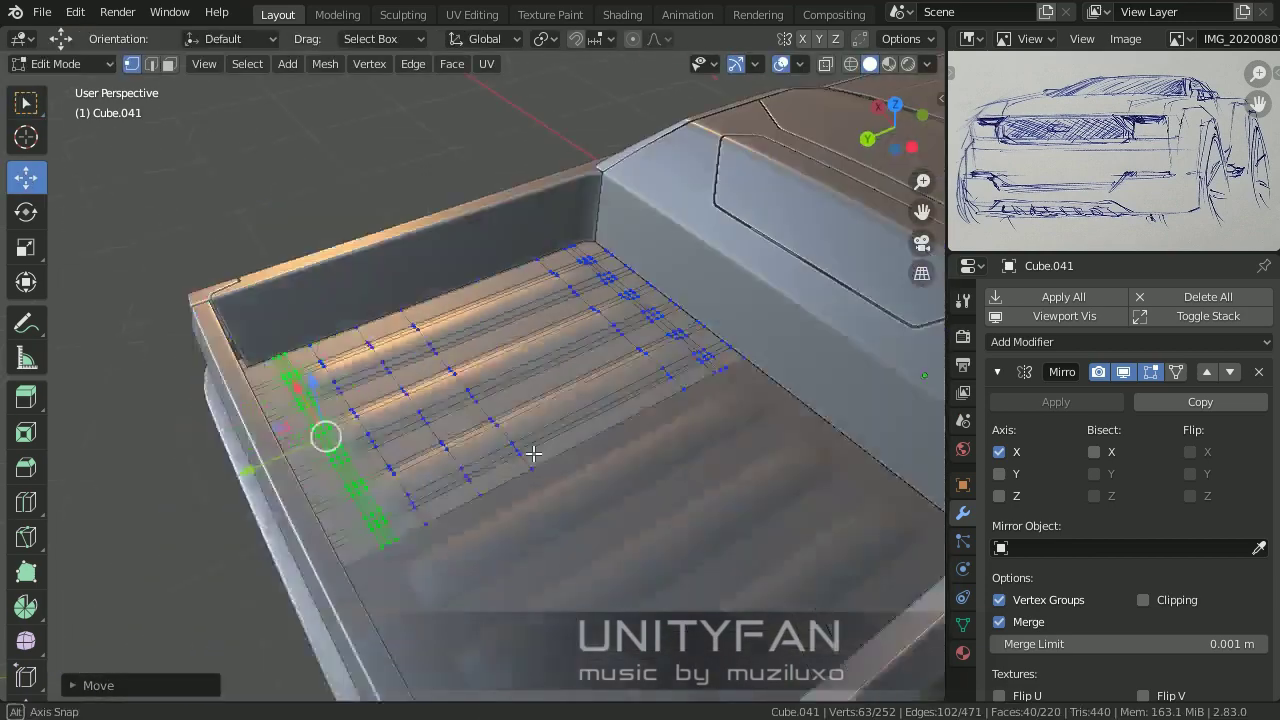
key("alt+a")
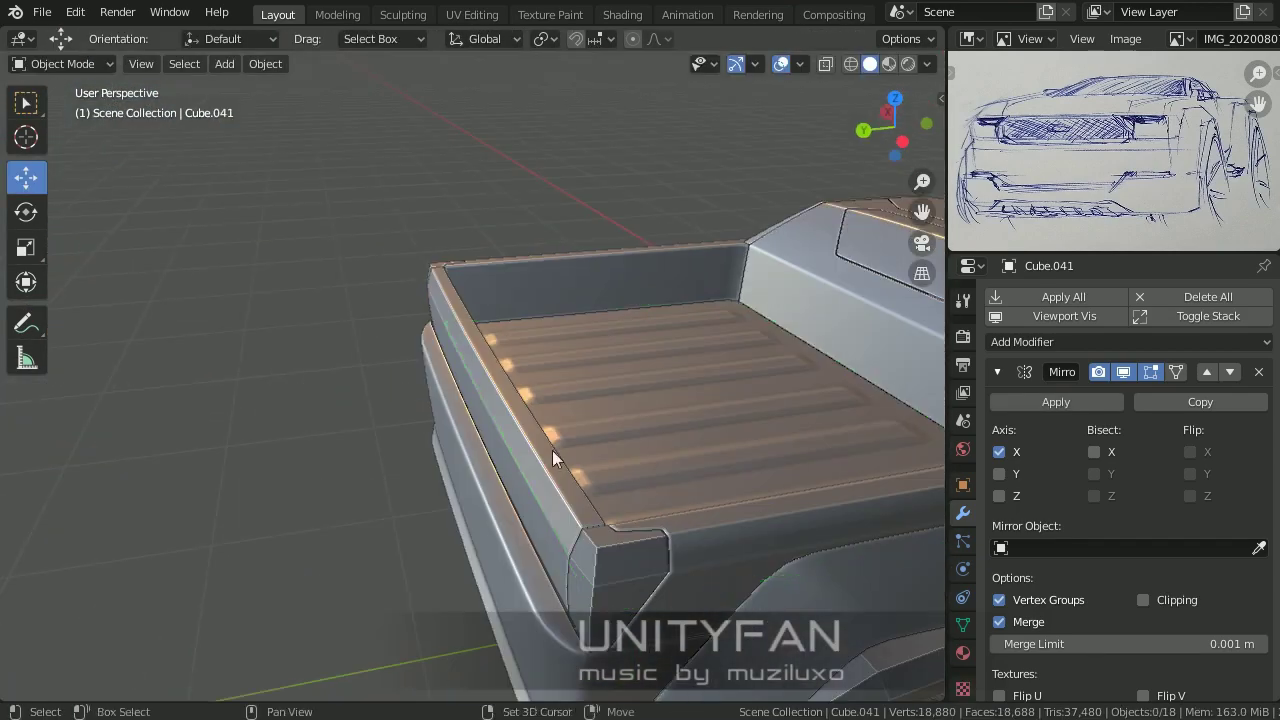
mouse_move(552, 450)
middle_mouse_down()
mouse_move(463, 498)
mouse_move(447, 447)
mouse_move(417, 418)
mouse_move(435, 465)
mouse_move(489, 461)
mouse_move(429, 469)
mouse_move(827, 522)
mouse_move(535, 410)
mouse_move(536, 437)
middle_mouse_up()
scroll(489, 461, "up", 3)
left_click(535, 410)
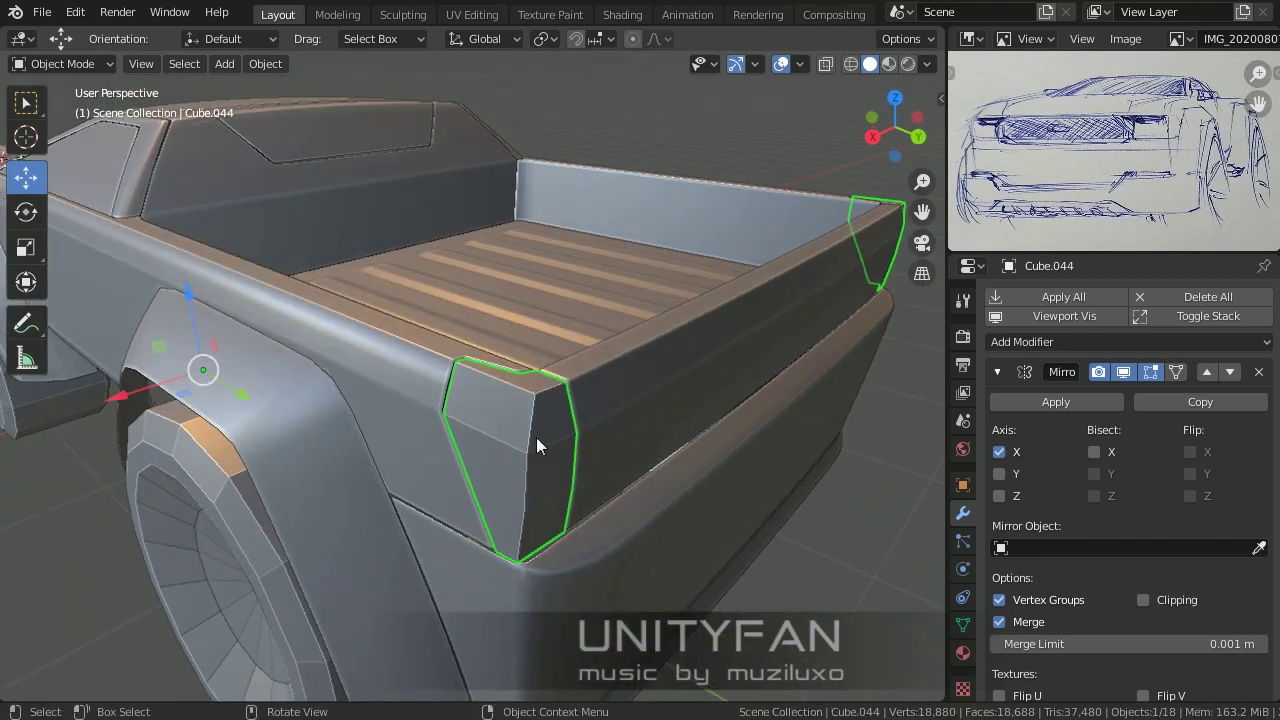
Step: Select the rear bed-corner piece Cube.044 and enter Edit Mode on it
scroll(536, 437, "down", 3)
left_click(404, 216)
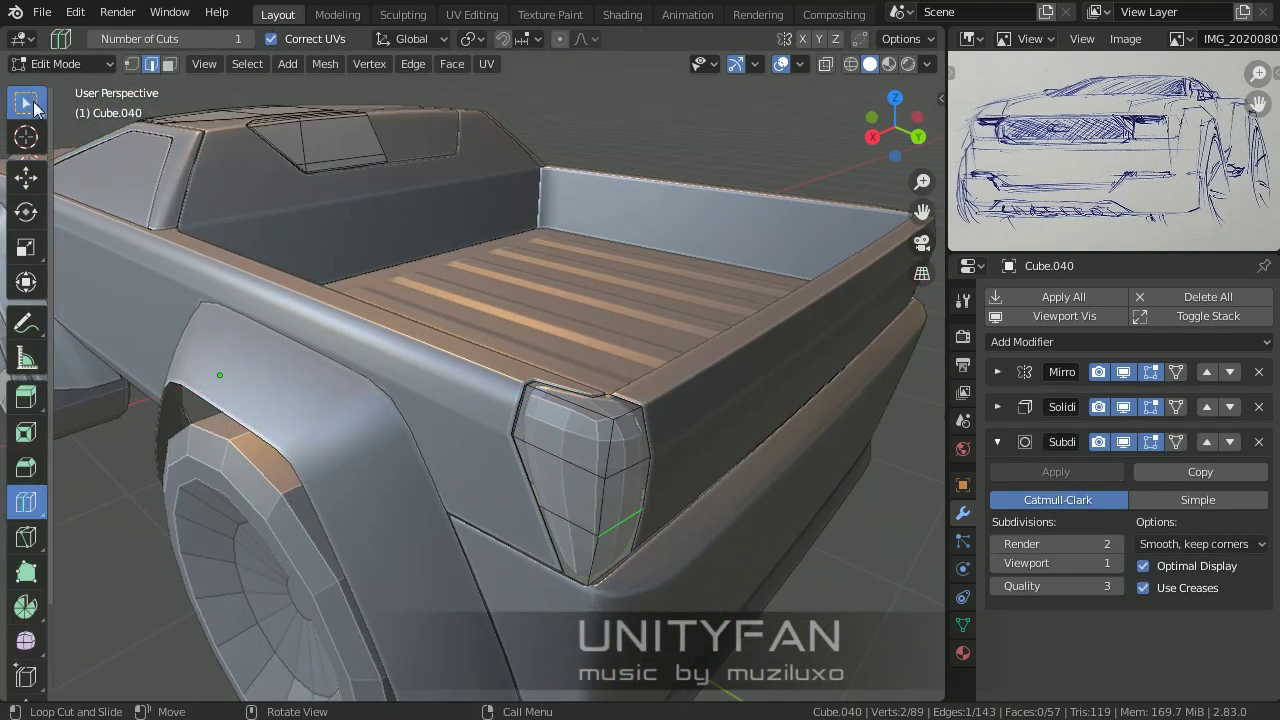
left_click(685, 499)
key("Tab")
right_click(578, 445)
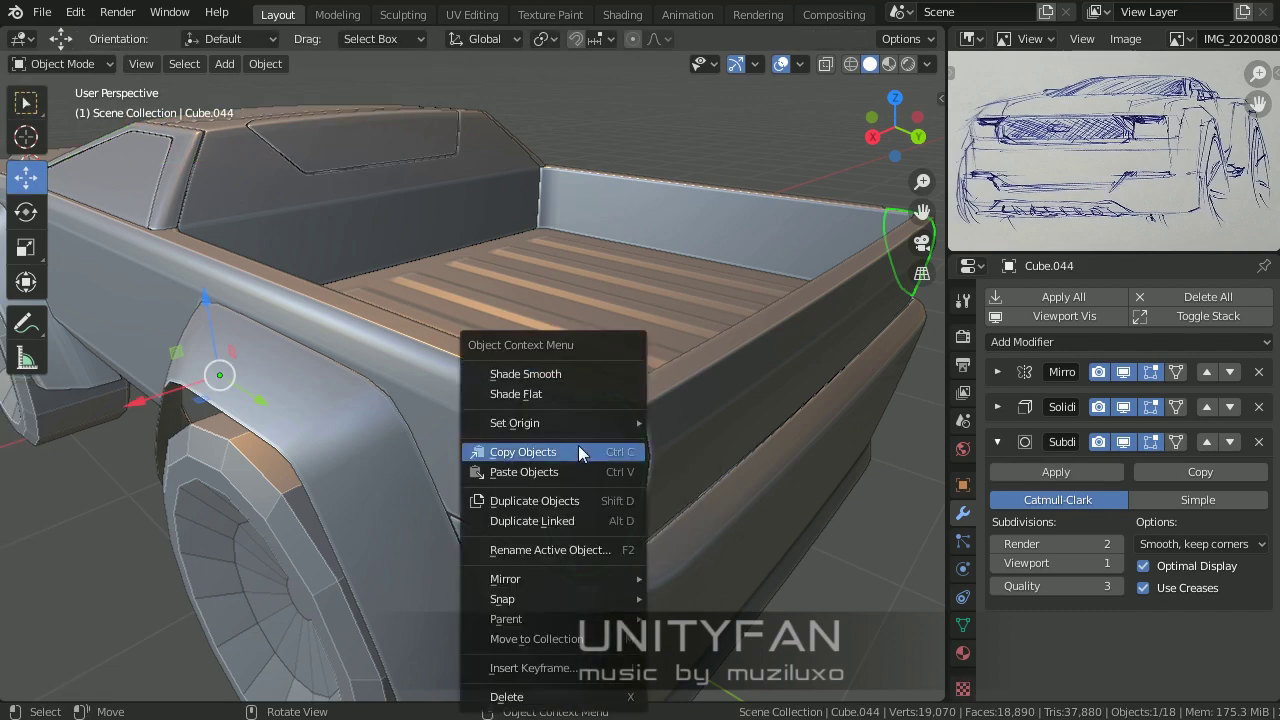
left_click(580, 451)
key("Tab")
Step: Frame the corner piece, select all its faces and inset them
left_click(607, 437)
key("KP_Decimal")
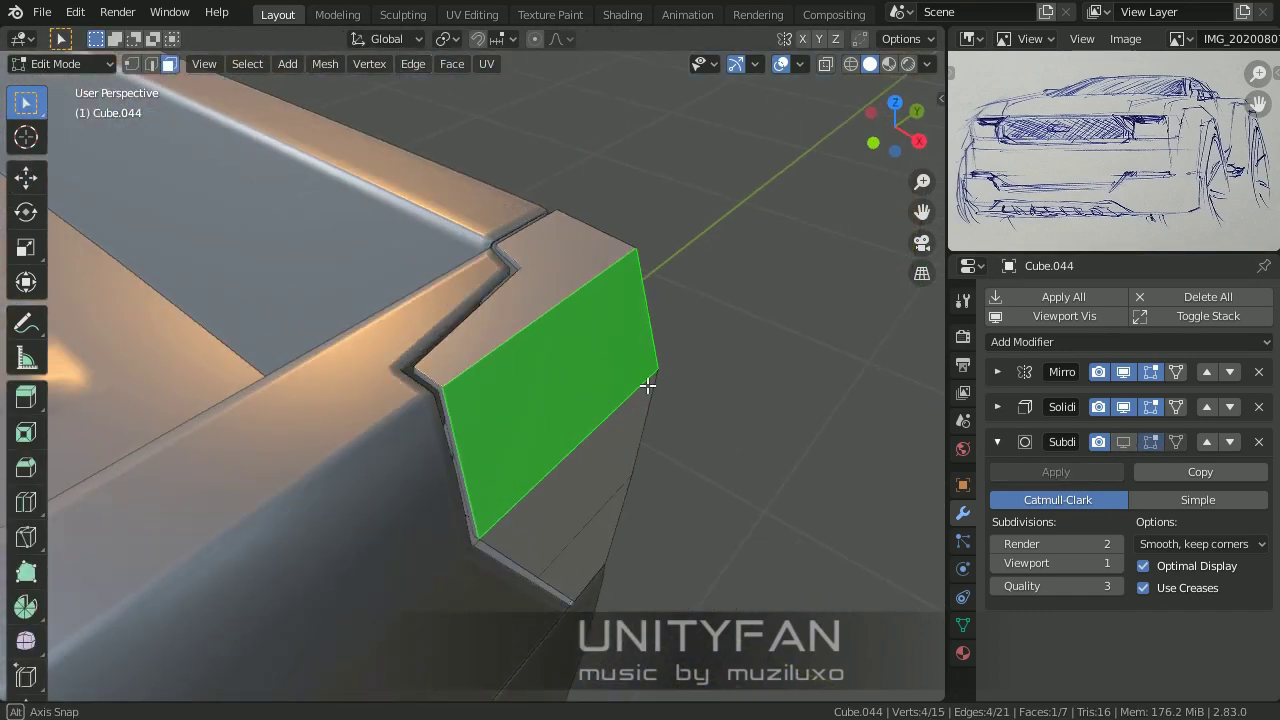
middle_click_drag(652, 374, 702, 434)
key("a")
key("i")
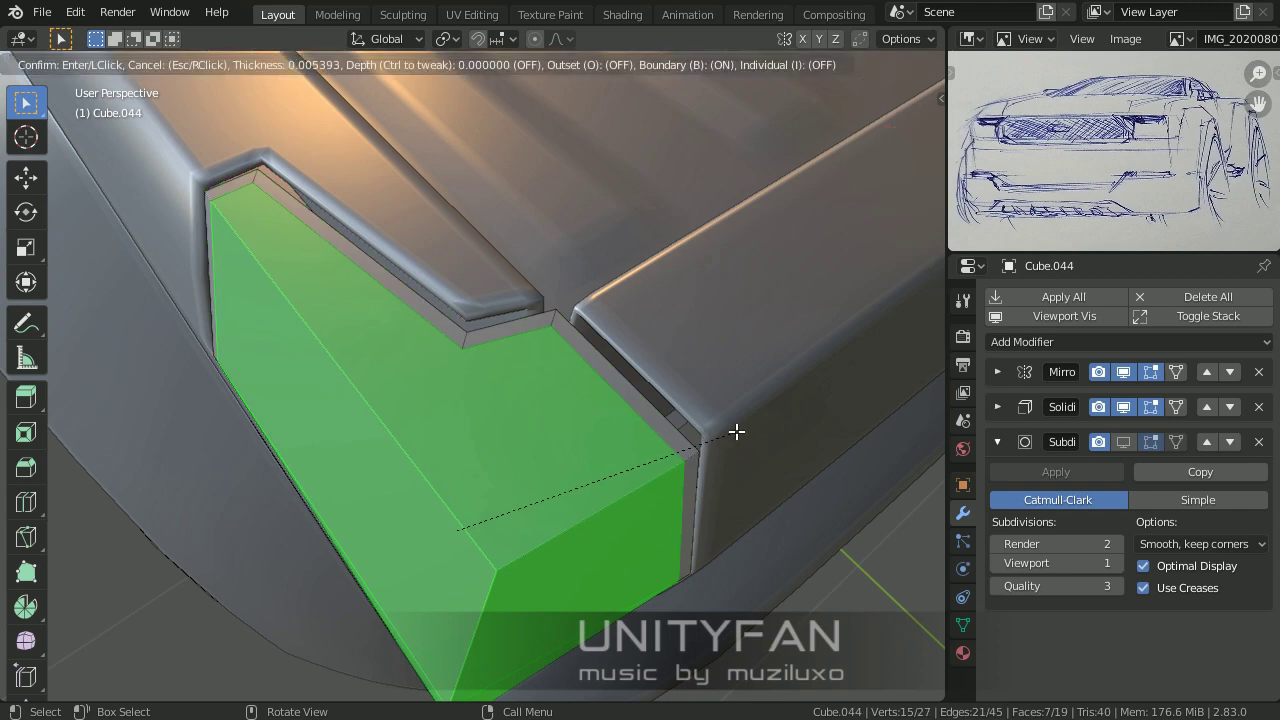
left_click(734, 430)
middle_click_drag(734, 430, 529, 449)
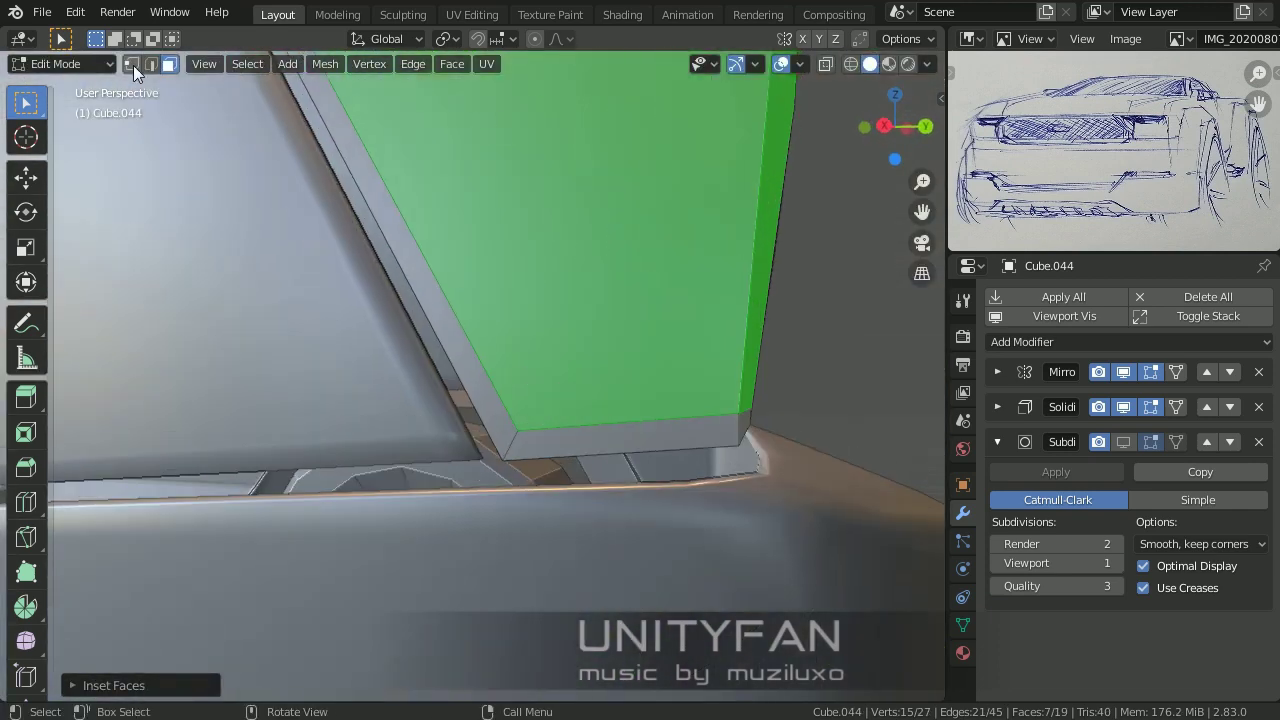
key("alt+a")
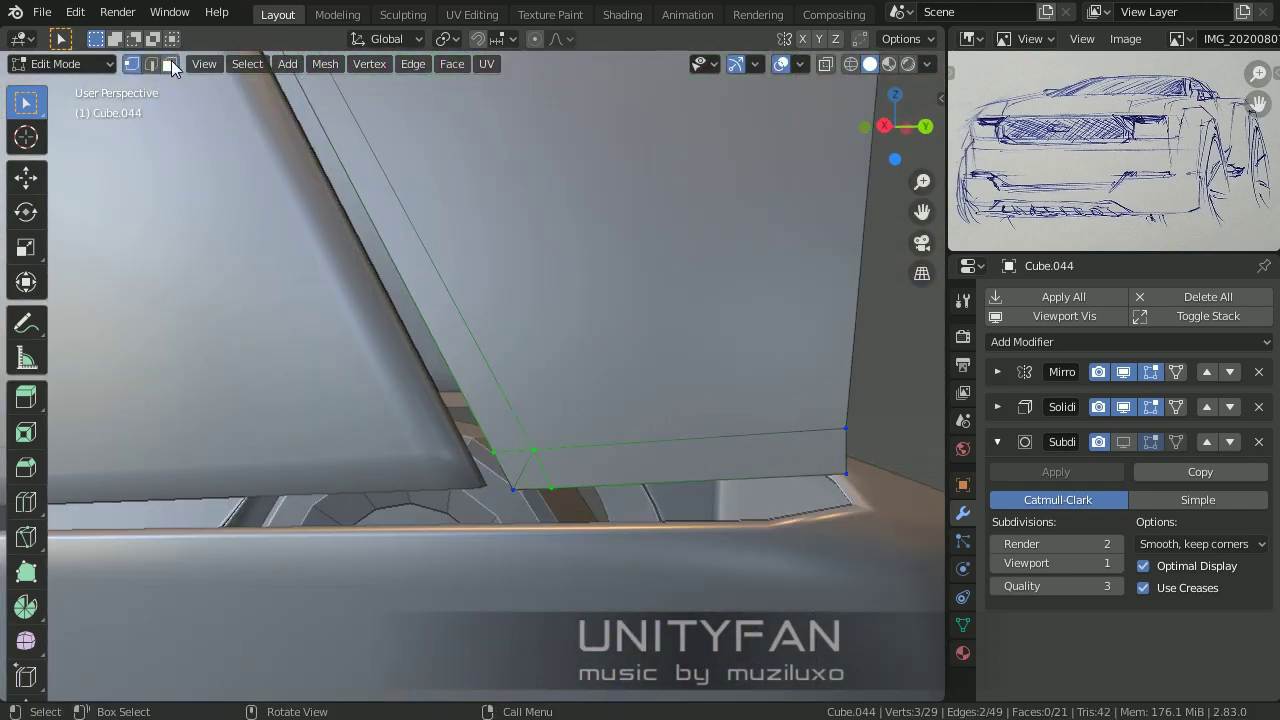
middle_click_drag(543, 469, 577, 471)
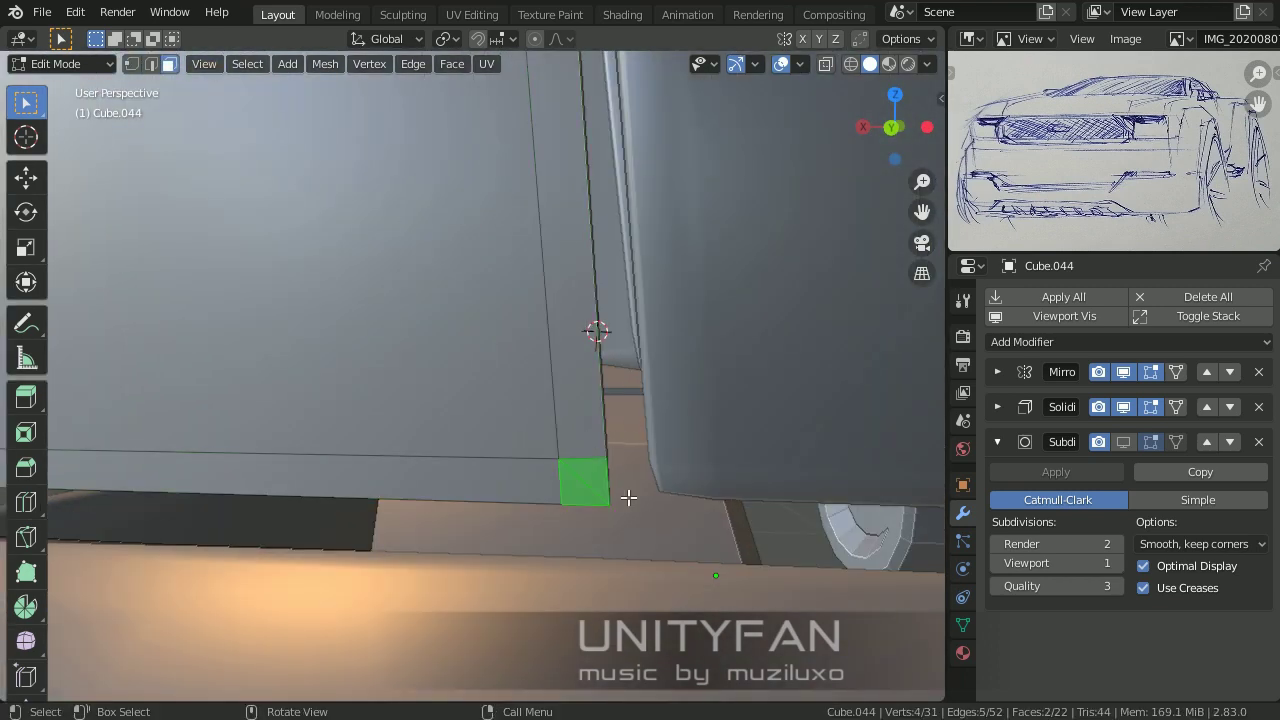
Step: Switch to vertex selection and undo the leftover small and triangular sliver faces
key("1")
mouse_move(628, 497)
middle_mouse_down()
mouse_move(537, 480)
mouse_move(563, 366)
mouse_move(486, 423)
mouse_move(449, 385)
middle_mouse_up()
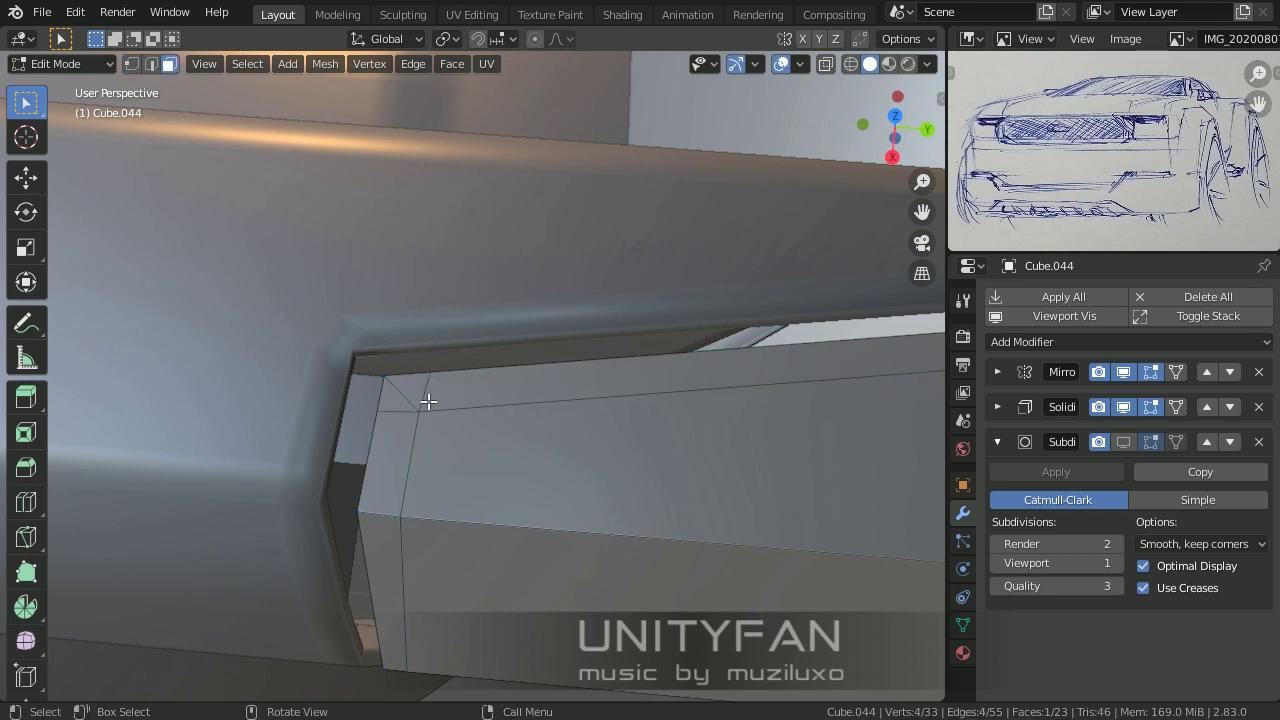
key("ctrl+z")
mouse_move(435, 404)
middle_mouse_down()
mouse_move(397, 363)
mouse_move(514, 388)
middle_mouse_up()
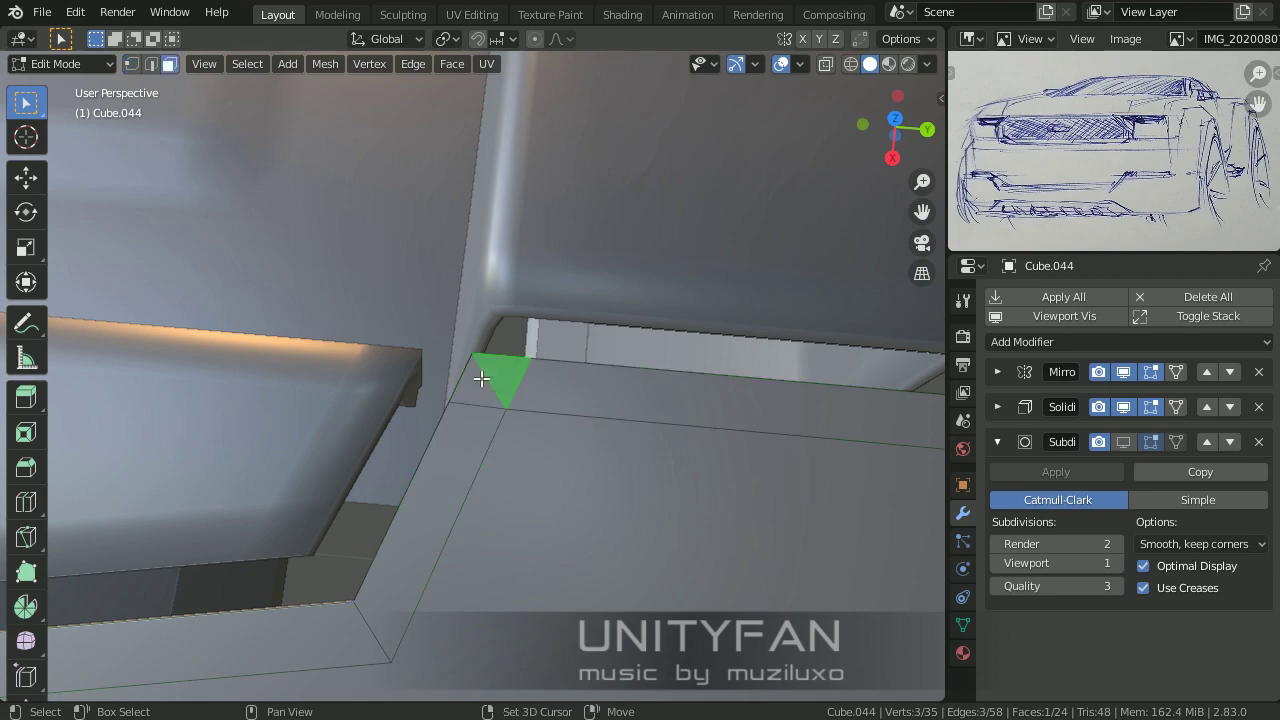
key("ctrl+z")
mouse_move(481, 378)
middle_mouse_down()
mouse_move(497, 431)
mouse_move(466, 423)
mouse_move(413, 344)
mouse_move(401, 473)
mouse_move(449, 357)
middle_mouse_up()
Step: Add a loop cut to the corner piece and nudge a row of vertices along X
key("ctrl+r")
left_click(459, 474, "ctrl")
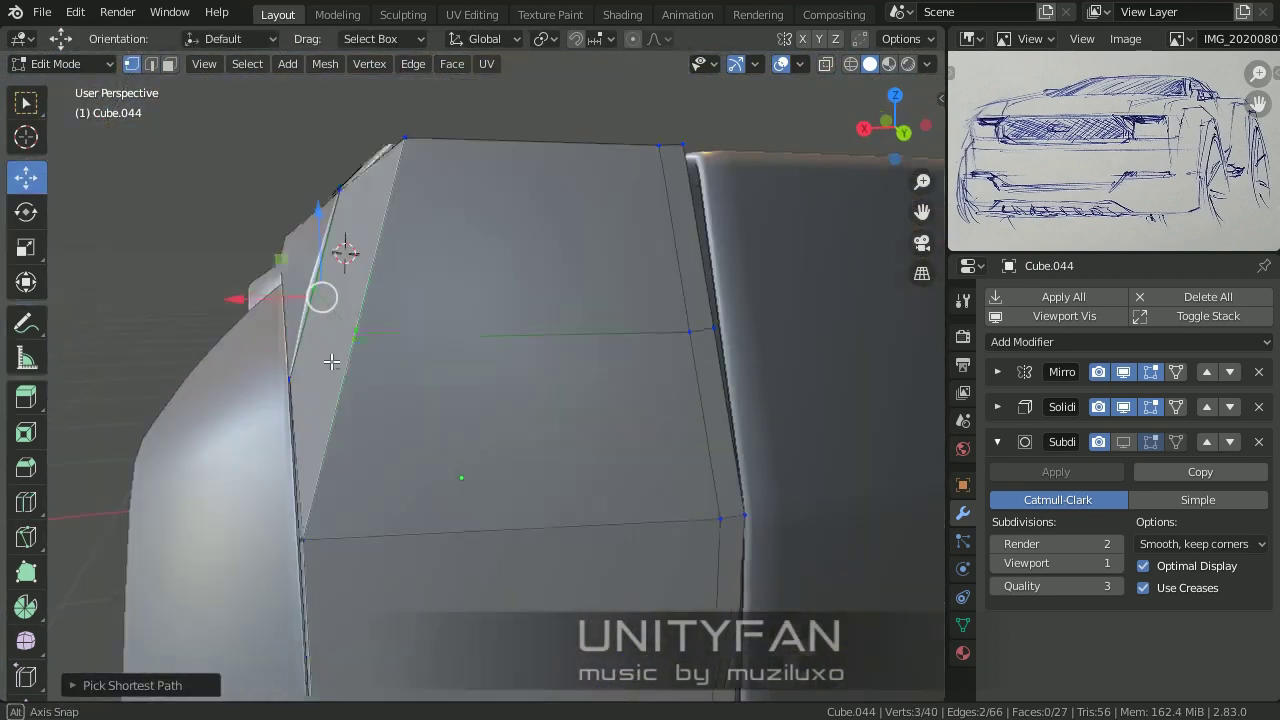
key("g")
key("x")
key("Return")
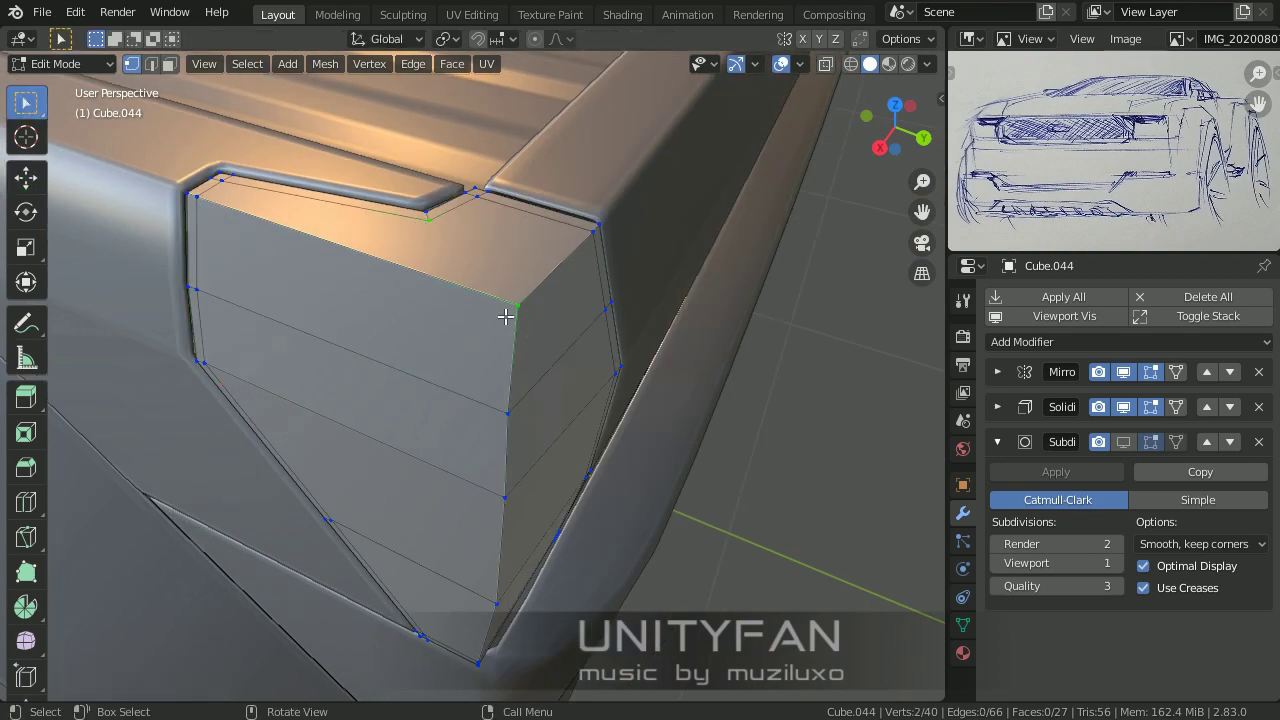
key("alt+a")
mouse_move(756, 494)
middle_mouse_down()
mouse_move(566, 466)
mouse_move(540, 523)
mouse_move(500, 520)
middle_mouse_up()
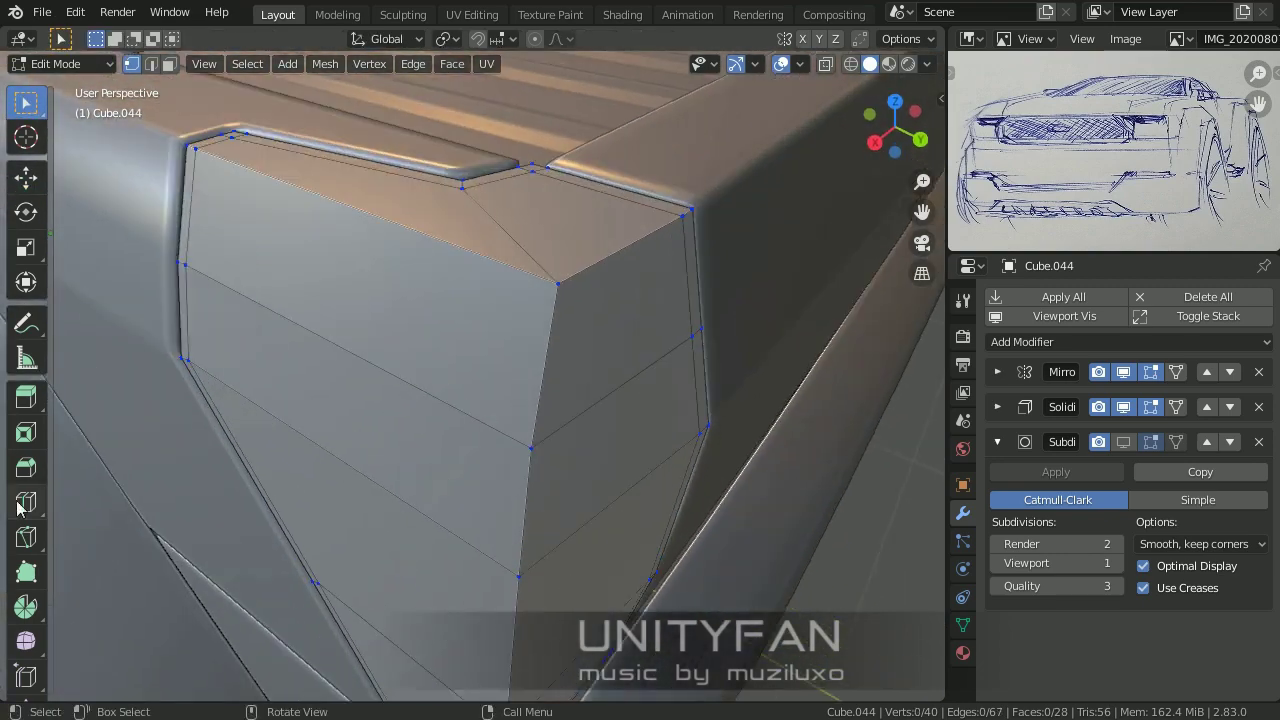
left_click(584, 307)
mouse_move(584, 307)
middle_mouse_down()
mouse_move(614, 491)
mouse_move(468, 380)
middle_mouse_up()
key("w")
Step: Knife-cut three new edges into the tail-light corner piece
left_click(500, 160)
mouse_move(500, 160)
middle_mouse_down()
mouse_move(497, 200)
mouse_move(748, 380)
mouse_move(560, 471)
mouse_move(567, 565)
middle_mouse_up()
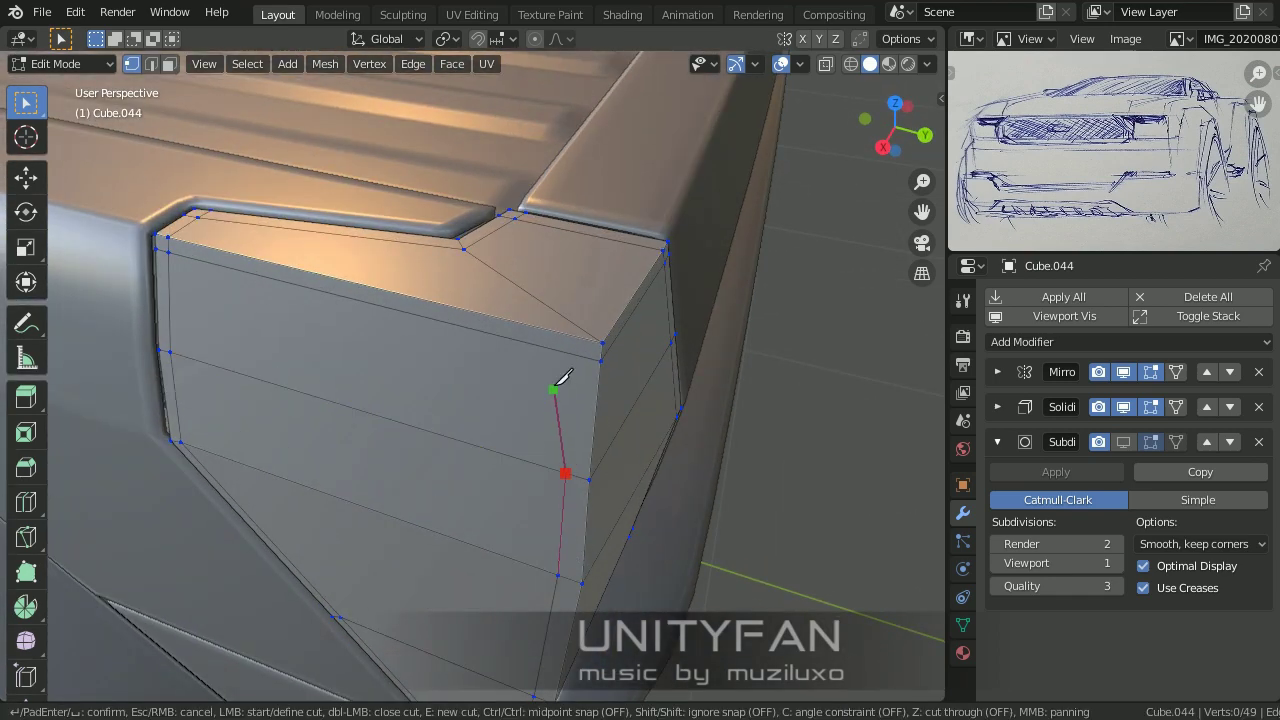
key("Return")
mouse_move(447, 234)
middle_mouse_down()
mouse_move(563, 409)
mouse_move(443, 193)
middle_mouse_up()
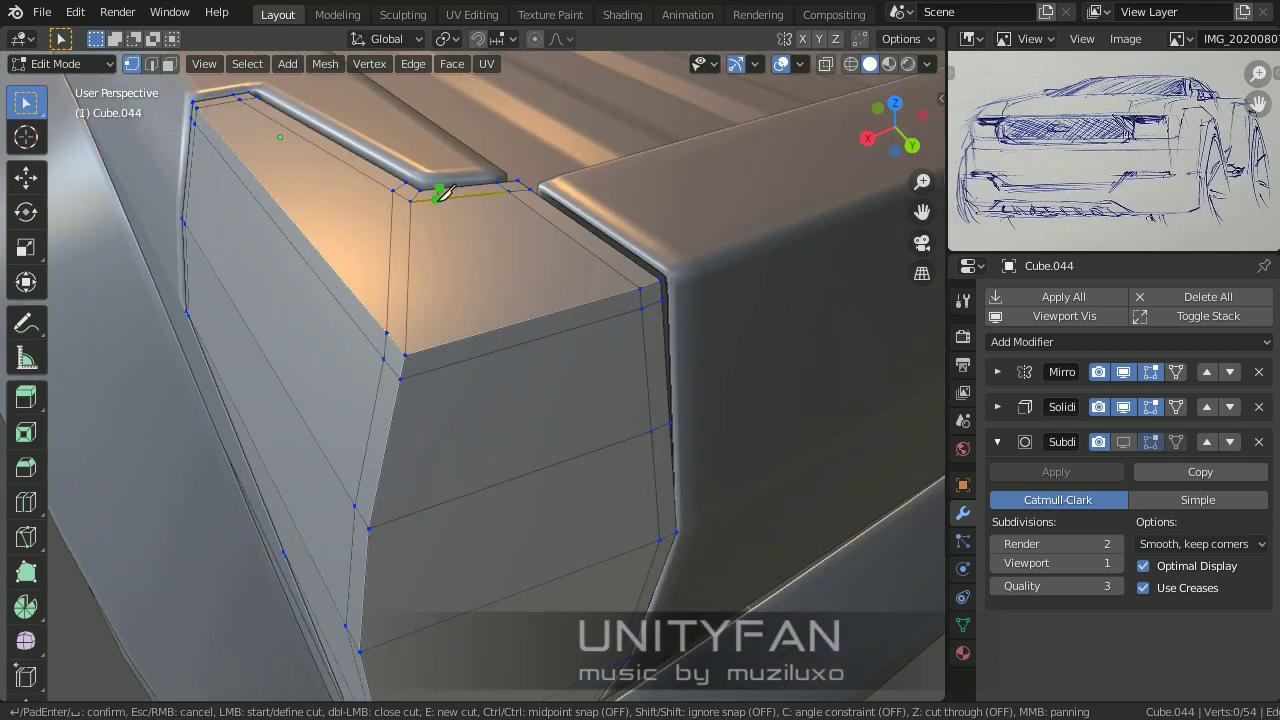
left_click(396, 618)
key("Return")
mouse_move(396, 618)
middle_mouse_down()
mouse_move(529, 503)
mouse_move(486, 543)
mouse_move(489, 489)
mouse_move(591, 388)
mouse_move(520, 381)
middle_mouse_up()
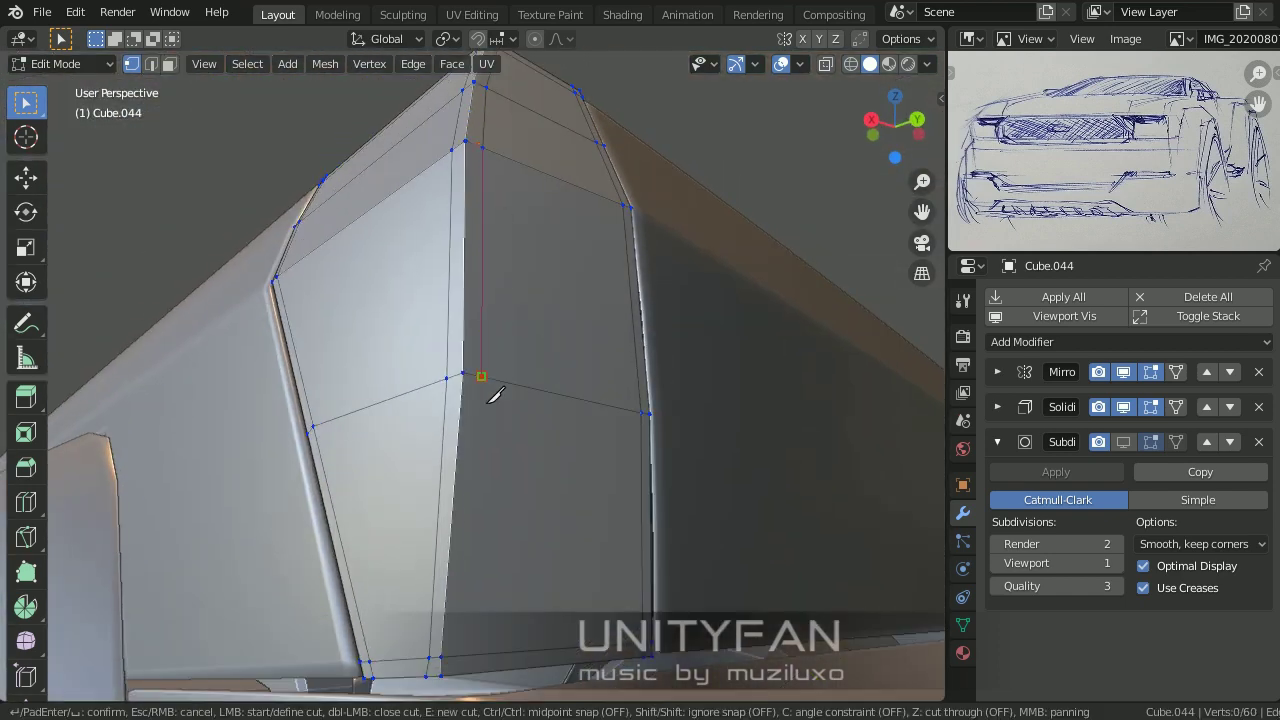
left_click(460, 670)
key("Return")
middle_click_drag(462, 668, 535, 469)
Step: Move the newly cut vertices slightly along Y to refine the corner shape
middle_click_drag(432, 516, 343, 351)
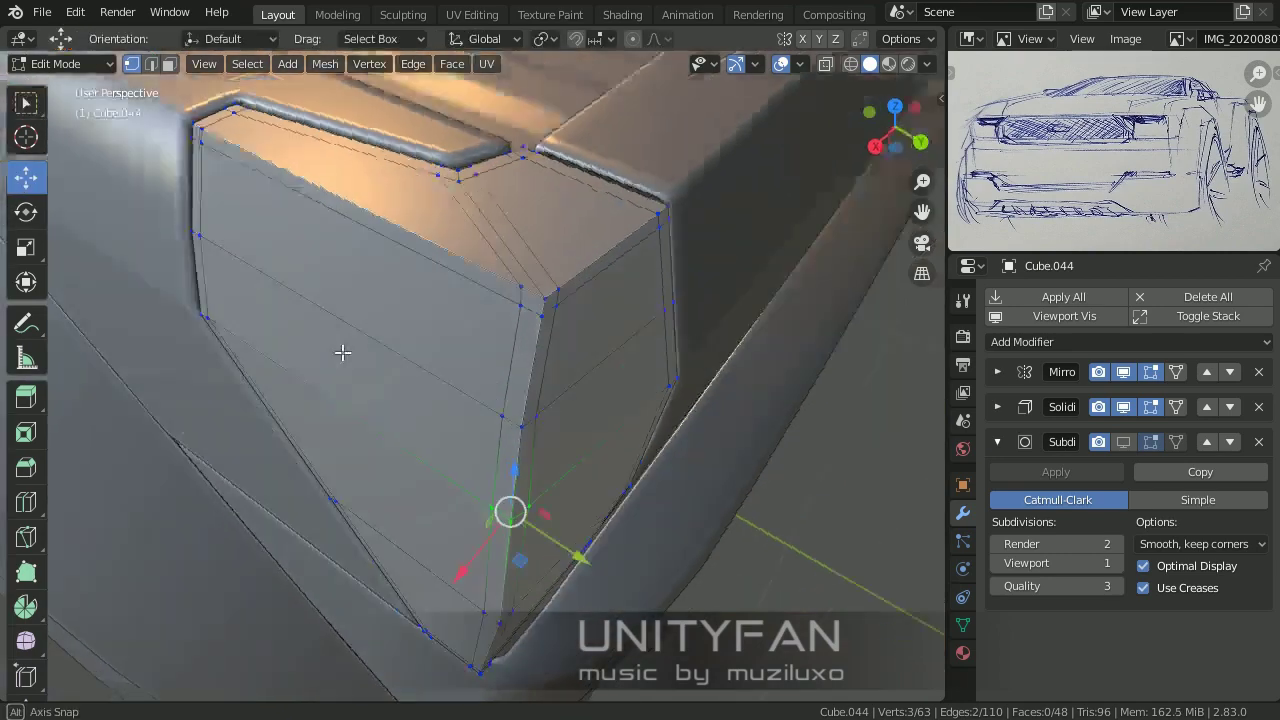
key("g")
key("y")
key("Escape")
middle_click_drag(537, 429, 537, 437)
key("g")
key("y")
left_click(510, 365)
mouse_move(510, 365)
middle_mouse_down()
mouse_move(489, 486)
mouse_move(437, 483)
mouse_move(517, 494)
mouse_move(417, 397)
mouse_move(426, 505)
mouse_move(466, 503)
mouse_move(262, 432)
middle_mouse_up()
Step: Return to Object Mode, clear the selection and view the whole truck from the rear
key("Tab")
key("Tab")
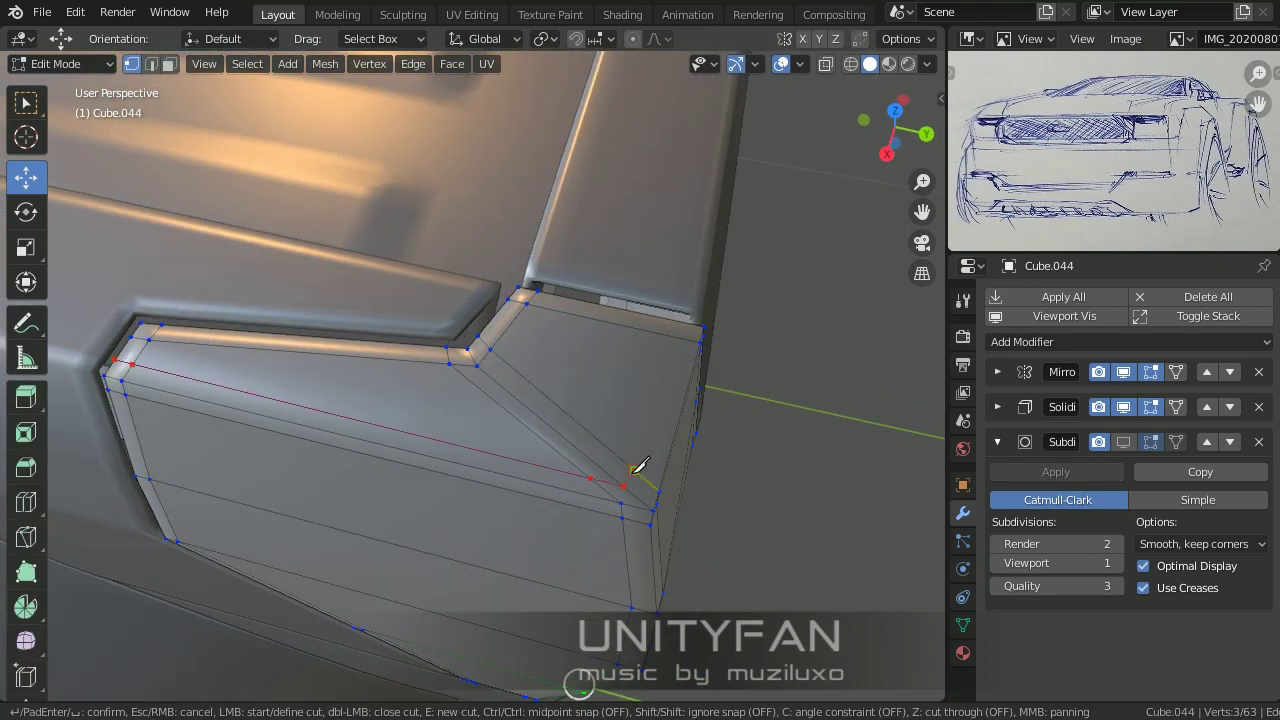
key("Return")
middle_click_drag(690, 318, 723, 409)
key("Tab")
key("Tab")
middle_click_drag(671, 480, 440, 286)
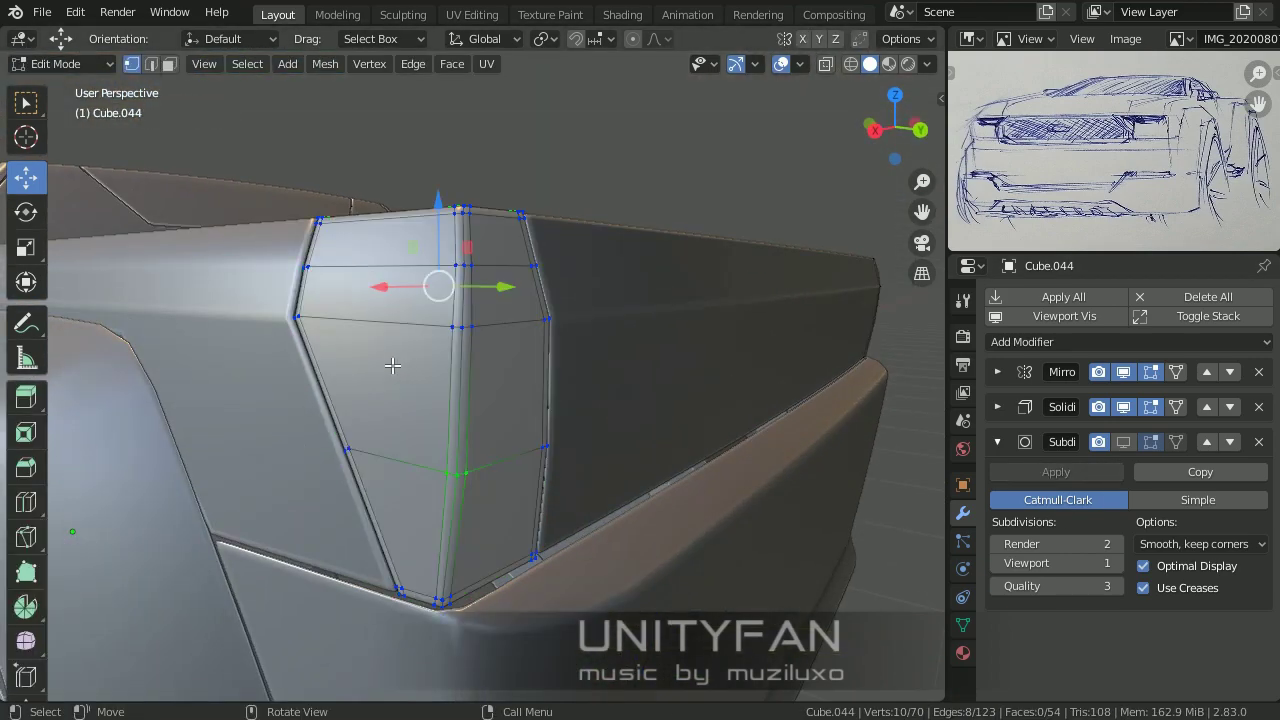
key("ctrl+r")
key("Tab")
mouse_move(481, 380)
middle_mouse_down()
mouse_move(481, 315)
mouse_move(534, 422)
middle_mouse_up()
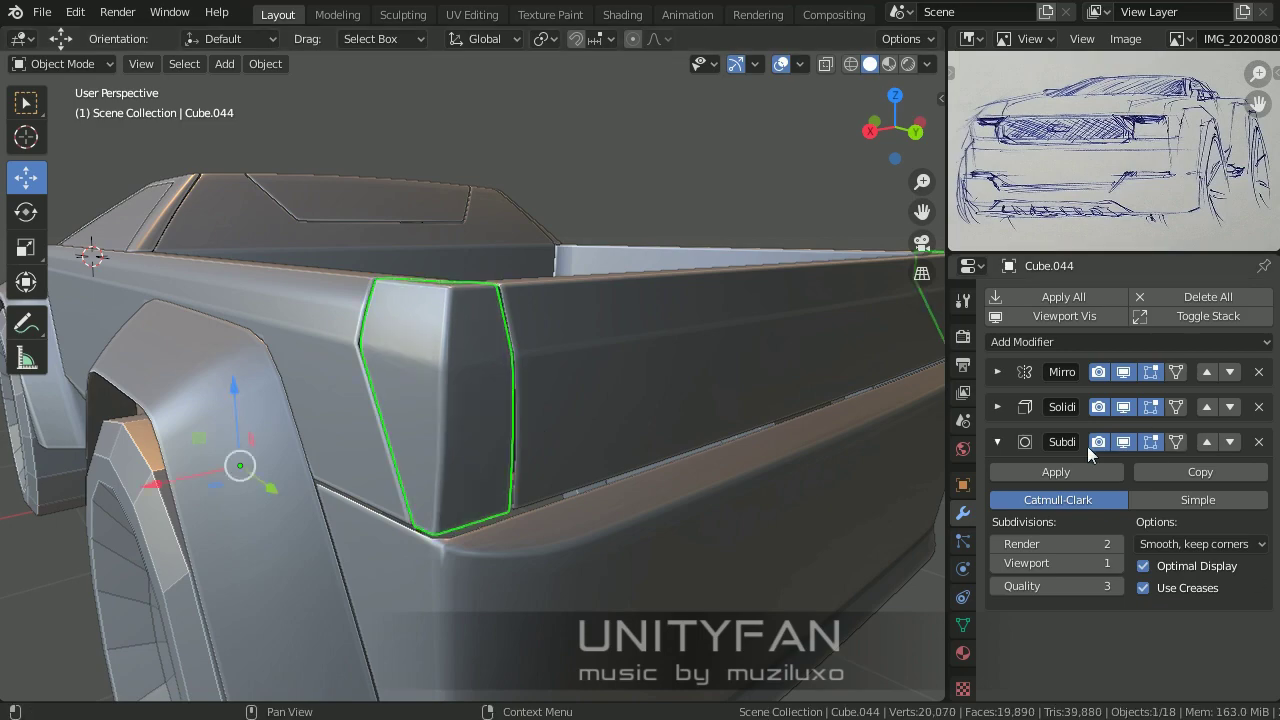
key("alt+a")
scroll(505, 444, "down", 3)
scroll(497, 497, "down", 3)
mouse_move(497, 497)
middle_mouse_down()
mouse_move(559, 481)
mouse_move(415, 470)
middle_mouse_up()
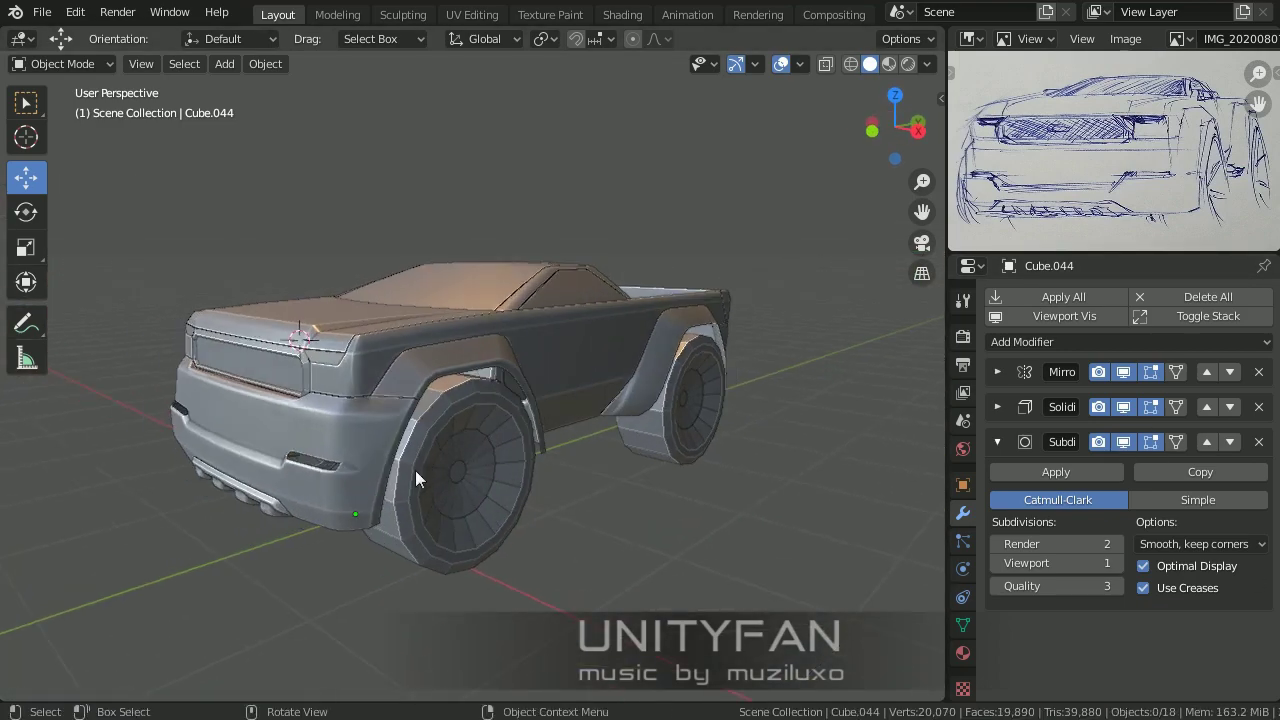
Step: Add a loop cut near the end of the rear bumper reflector Cube.035
scroll(460, 445, "up", 3)
left_click(520, 462)
key("Tab")
key("KP_Decimal")
key("Tab")
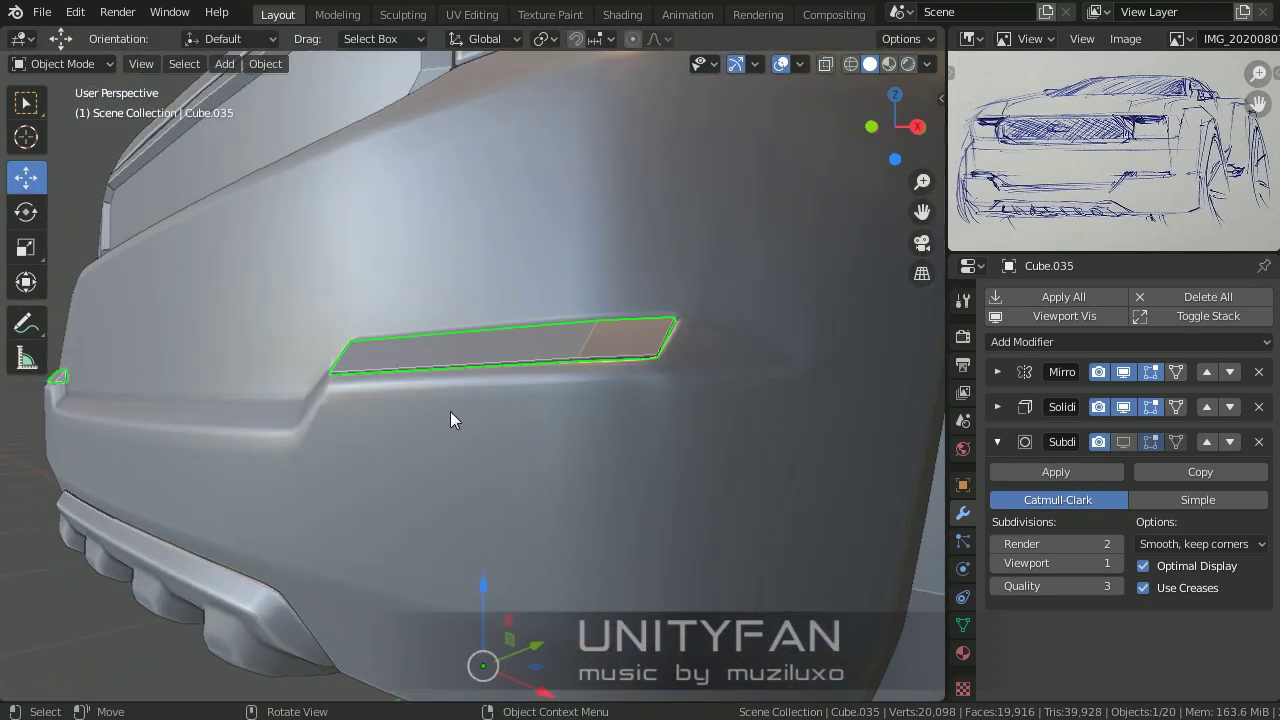
mouse_move(450, 411)
middle_mouse_down()
mouse_move(537, 442)
mouse_move(486, 416)
mouse_move(539, 381)
mouse_move(448, 427)
middle_mouse_up()
key("Tab")
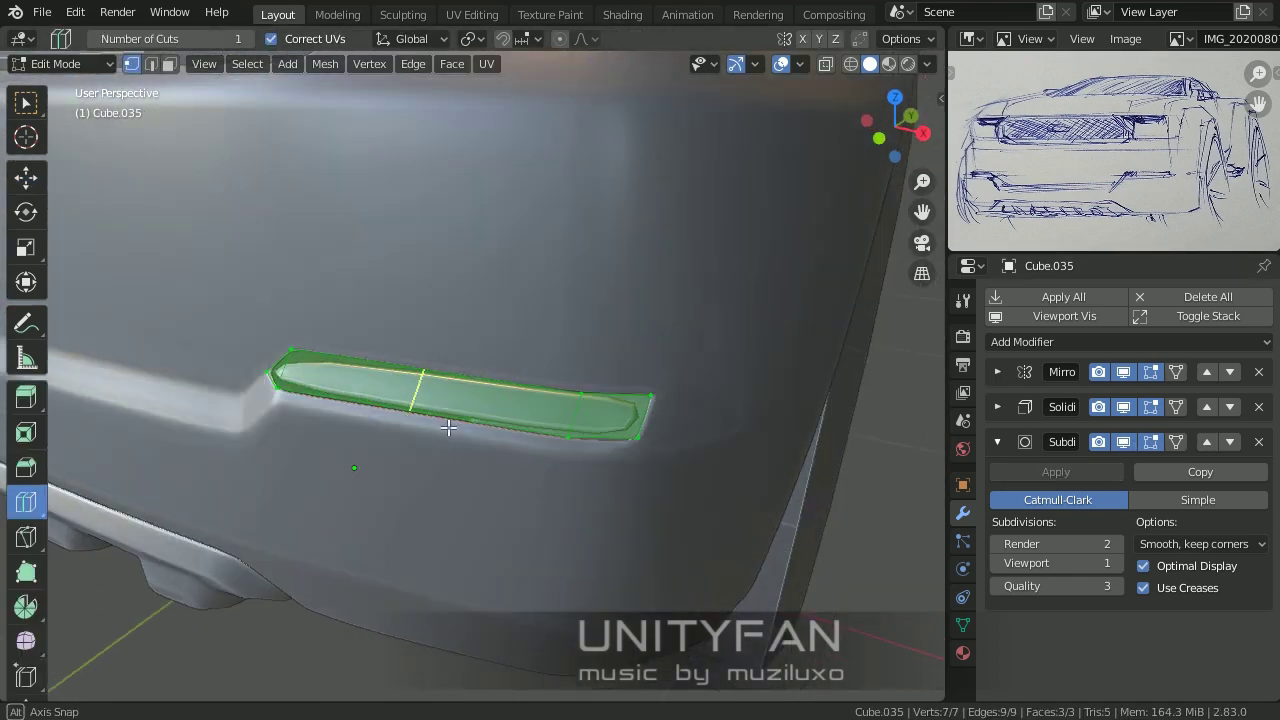
left_click_drag(448, 427, 520, 446)
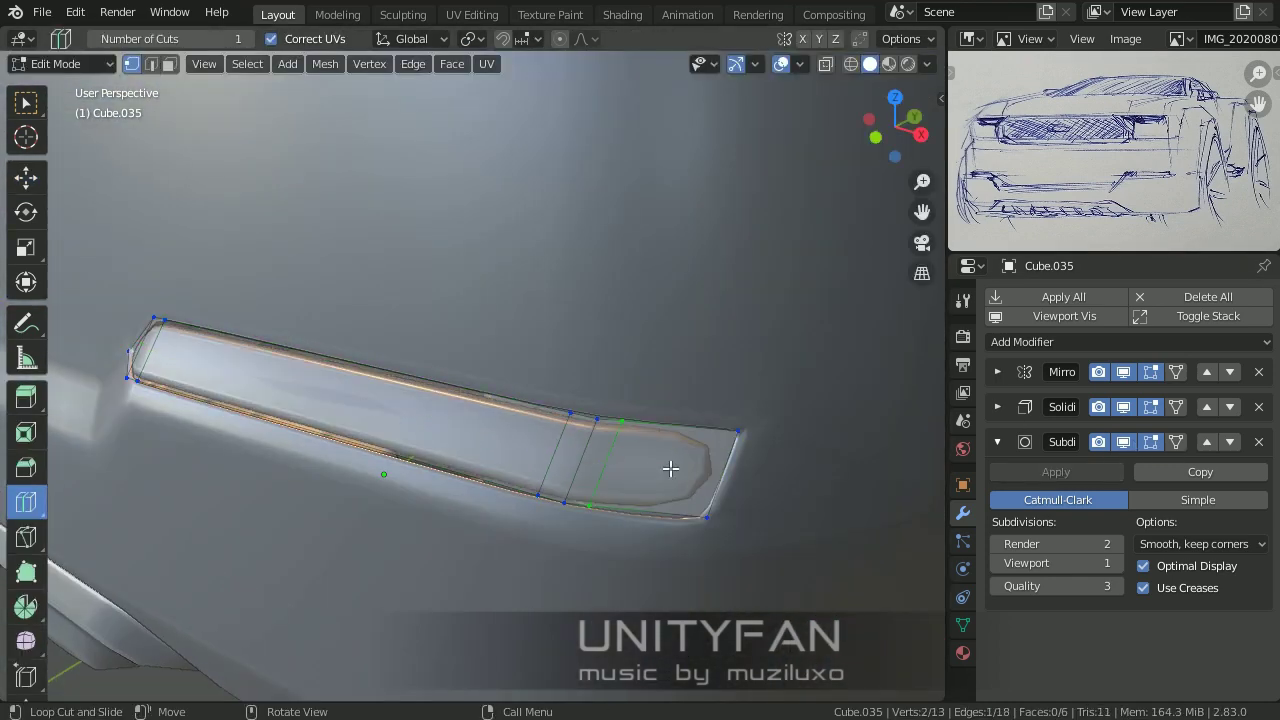
left_click(646, 447)
middle_click_drag(646, 447, 451, 491)
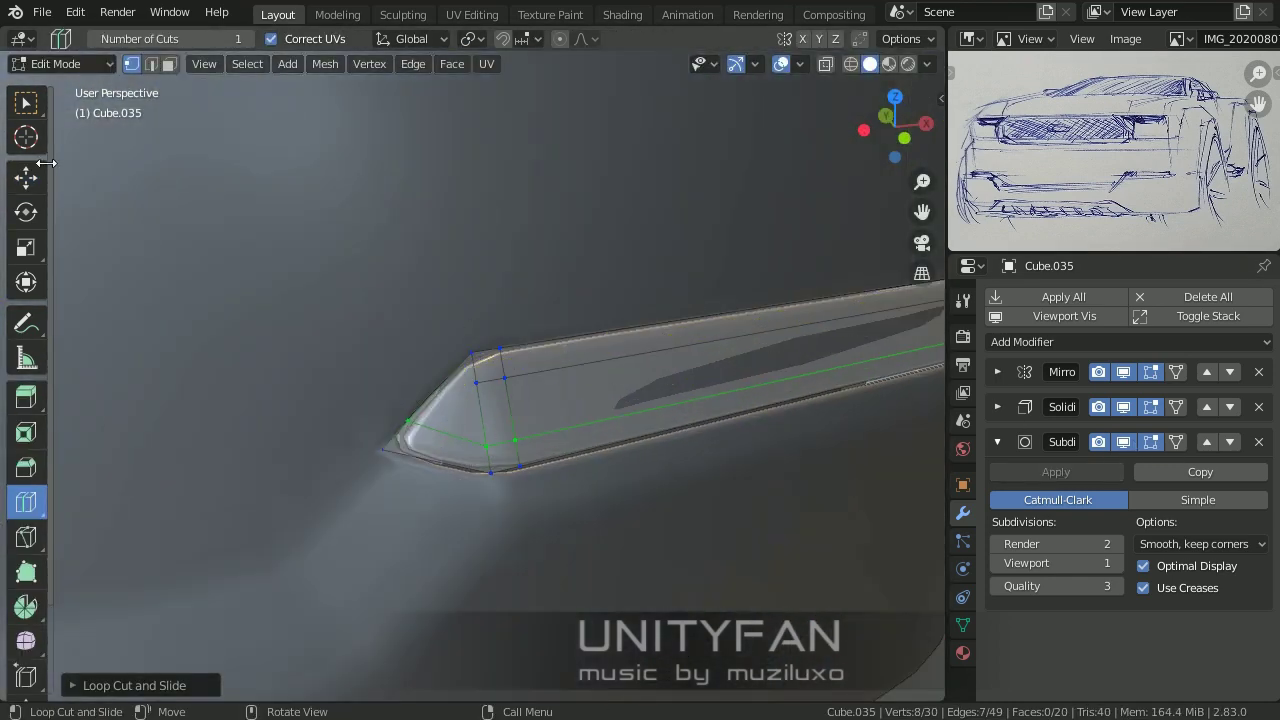
key("w")
Step: Knife-cut the bumper-corner piece Cube.034 near the wheel arch and merge the extra vertices
scroll(449, 418, "up", 2)
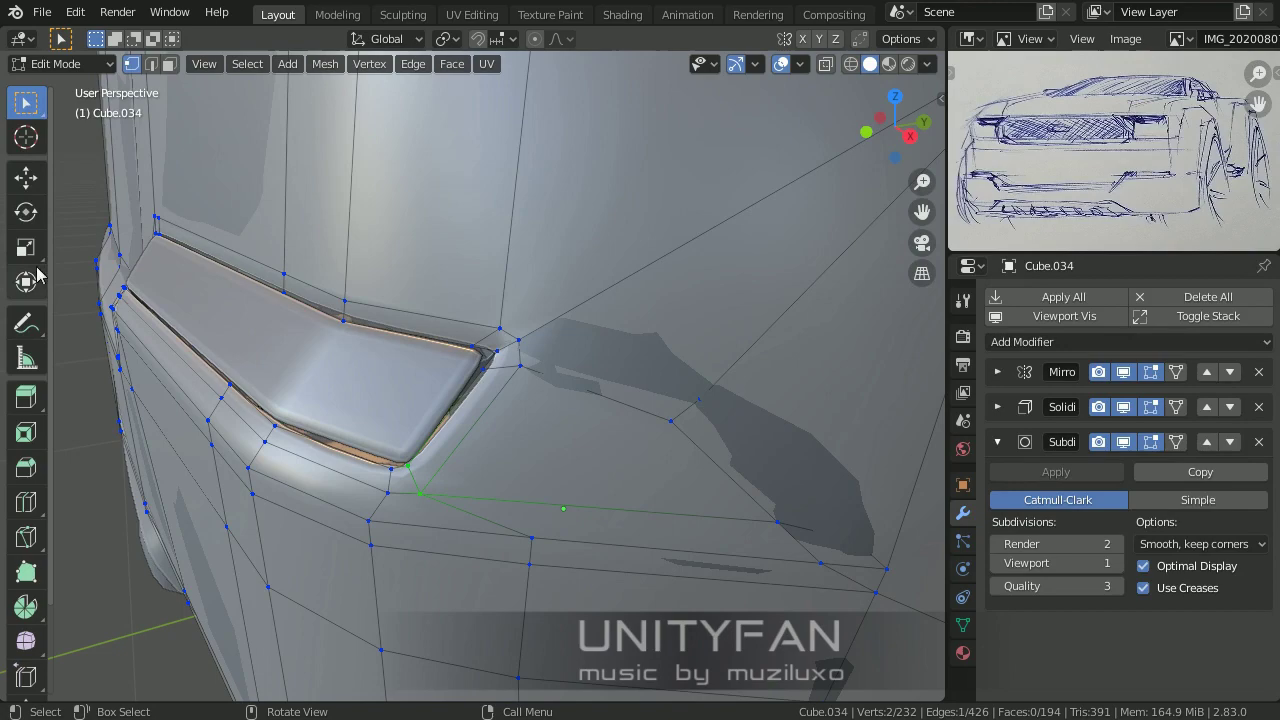
left_click(26, 177)
left_click_drag(470, 463, 477, 465)
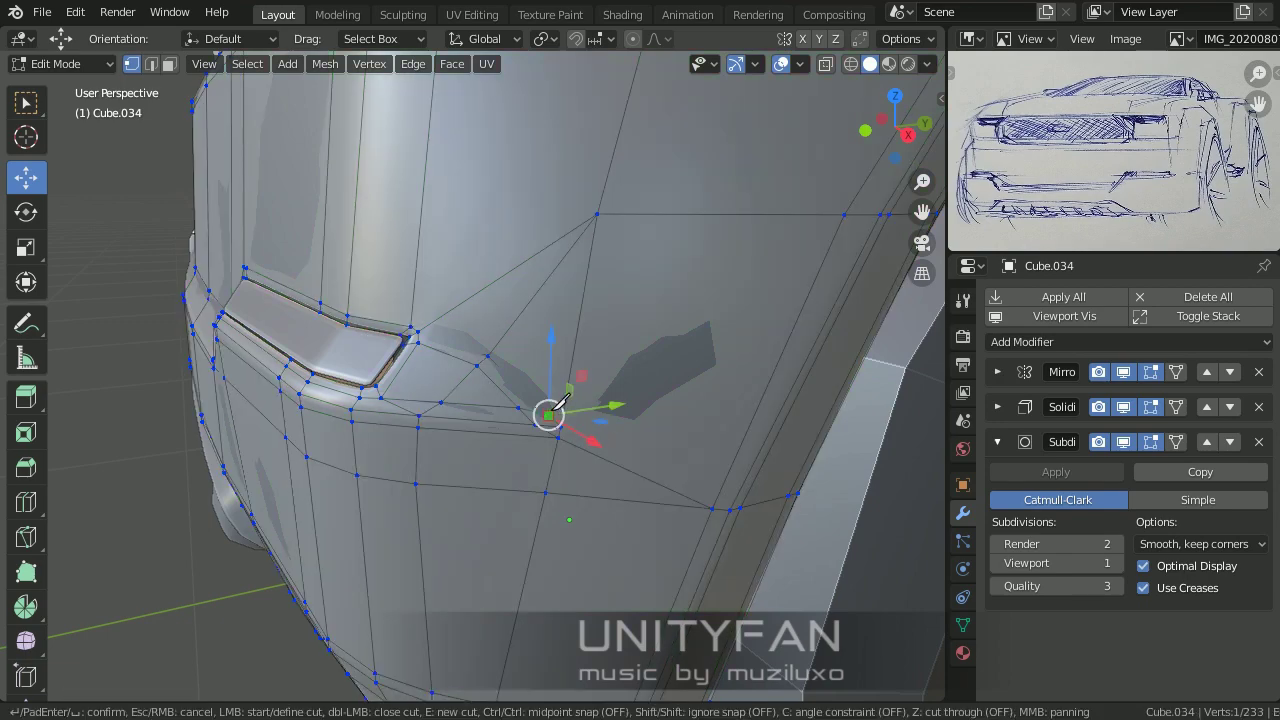
key("Return")
scroll(613, 428, "up", 2)
left_click(676, 454)
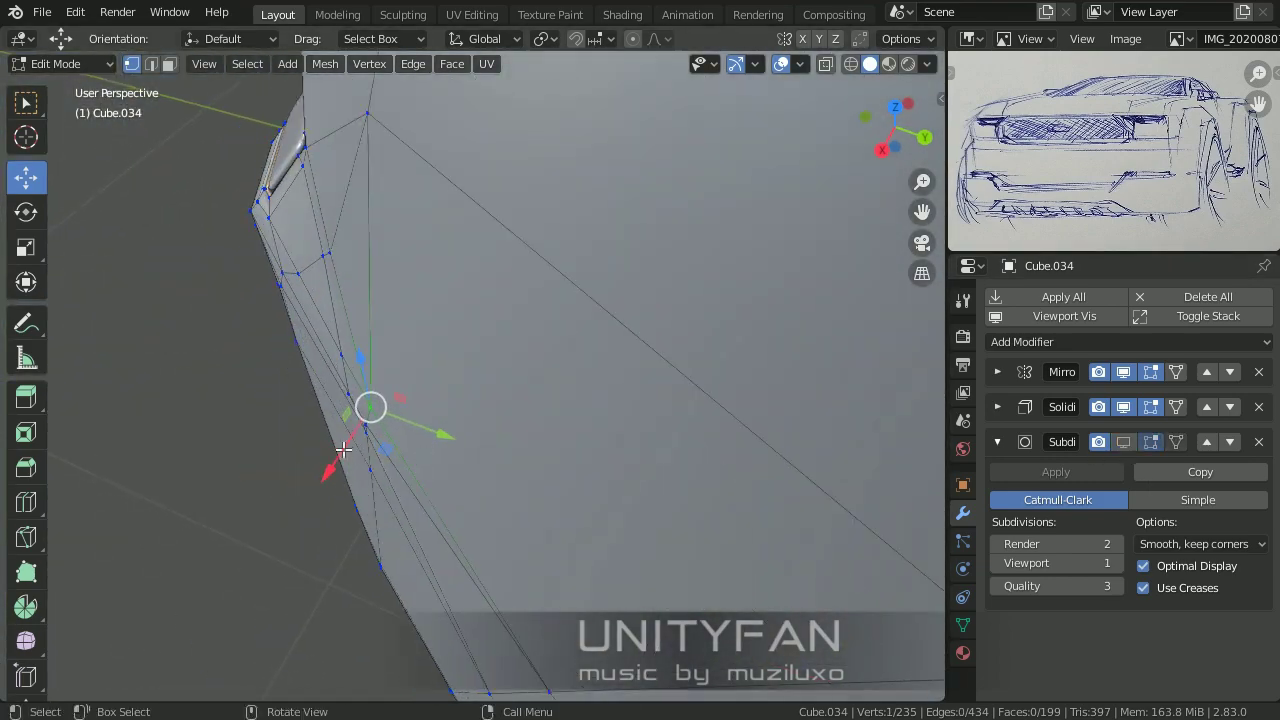
middle_click_drag(343, 451, 403, 431)
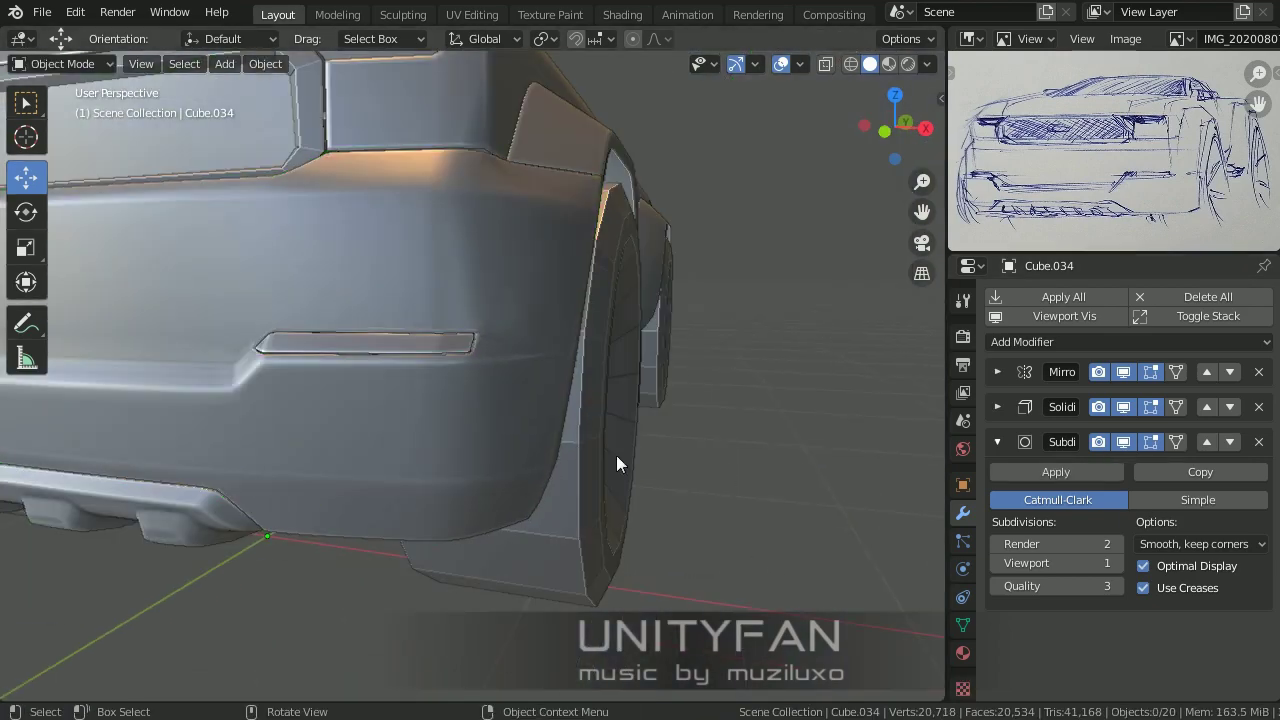
mouse_move(617, 463)
middle_mouse_down()
mouse_move(457, 490)
mouse_move(496, 529)
middle_mouse_up()
Step: Add a supporting loop cut across the lower tailgate trim piece Cube.033
left_click(575, 382)
left_click(594, 321, "shift")
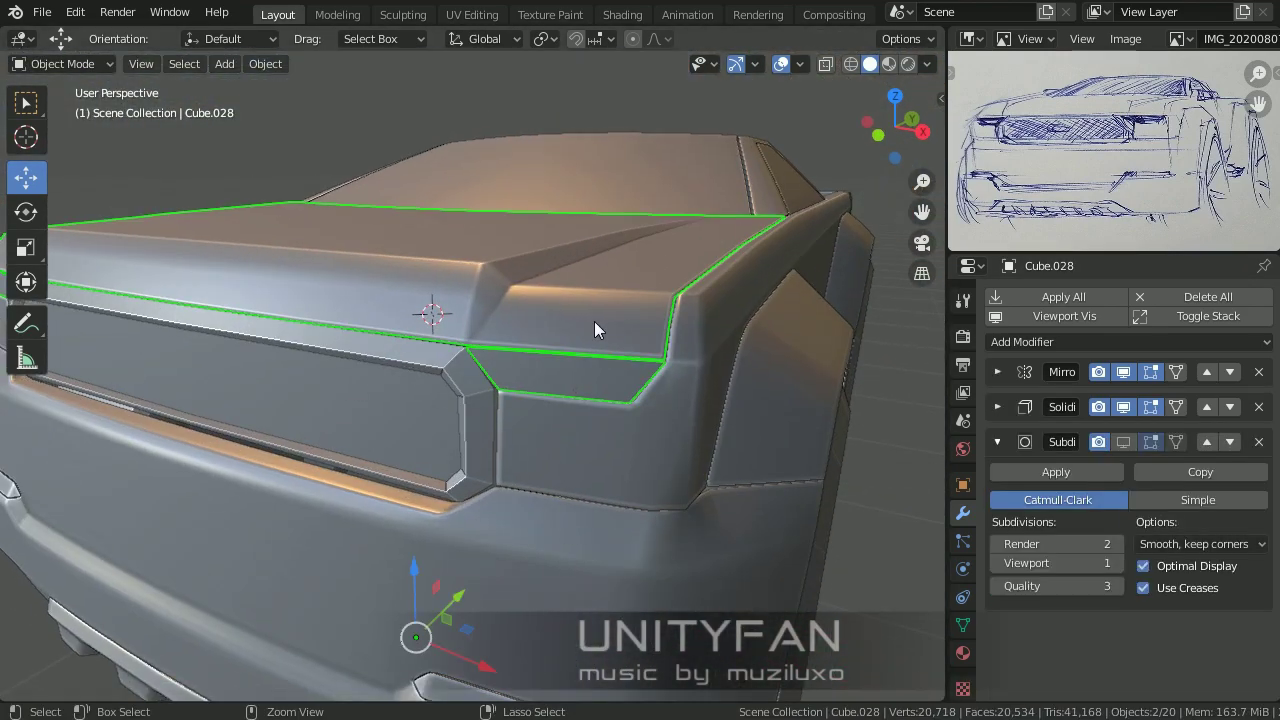
mouse_move(635, 317)
middle_mouse_down()
mouse_move(487, 451)
mouse_move(336, 405)
middle_mouse_up()
scroll(487, 451, "down", 3)
left_click(474, 446)
key("Tab")
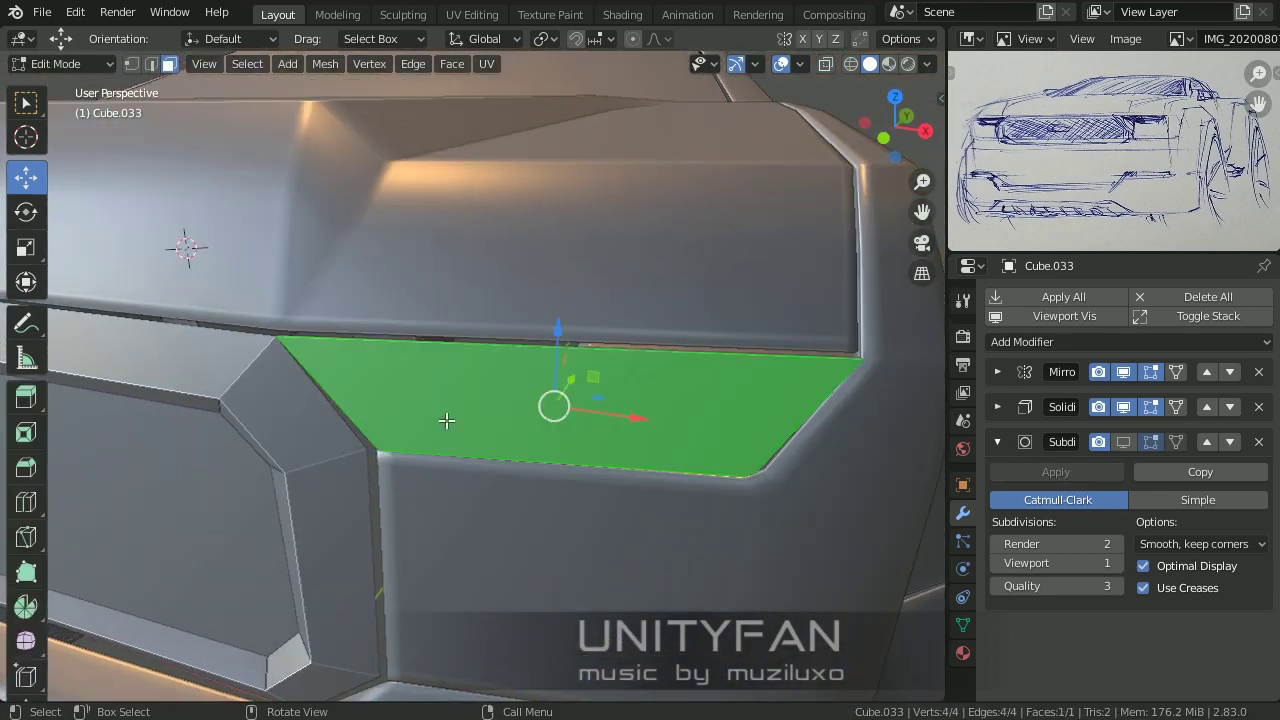
left_click(26, 502)
left_click_drag(340, 360, 356, 346)
left_click(551, 374)
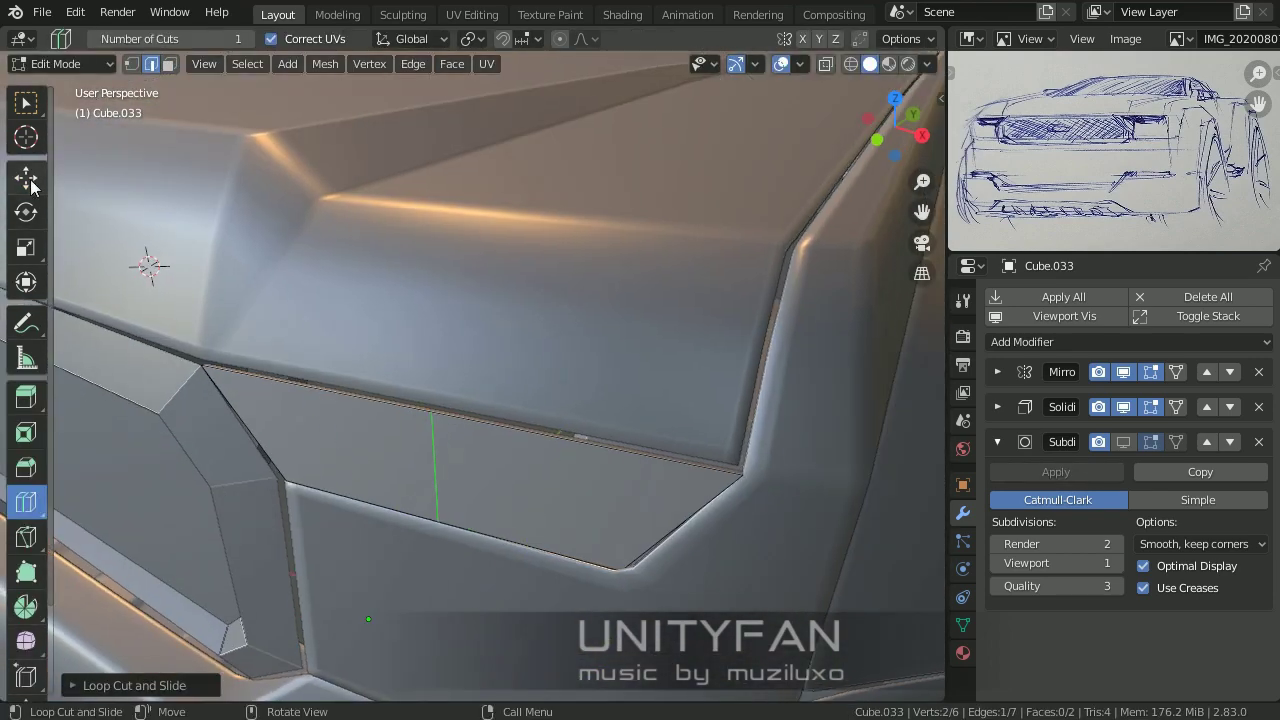
Step: Adjust an edge on the tailgate top with the Move tool, then leave Edit Mode
left_click(26, 176)
middle_click_drag(300, 351, 421, 453)
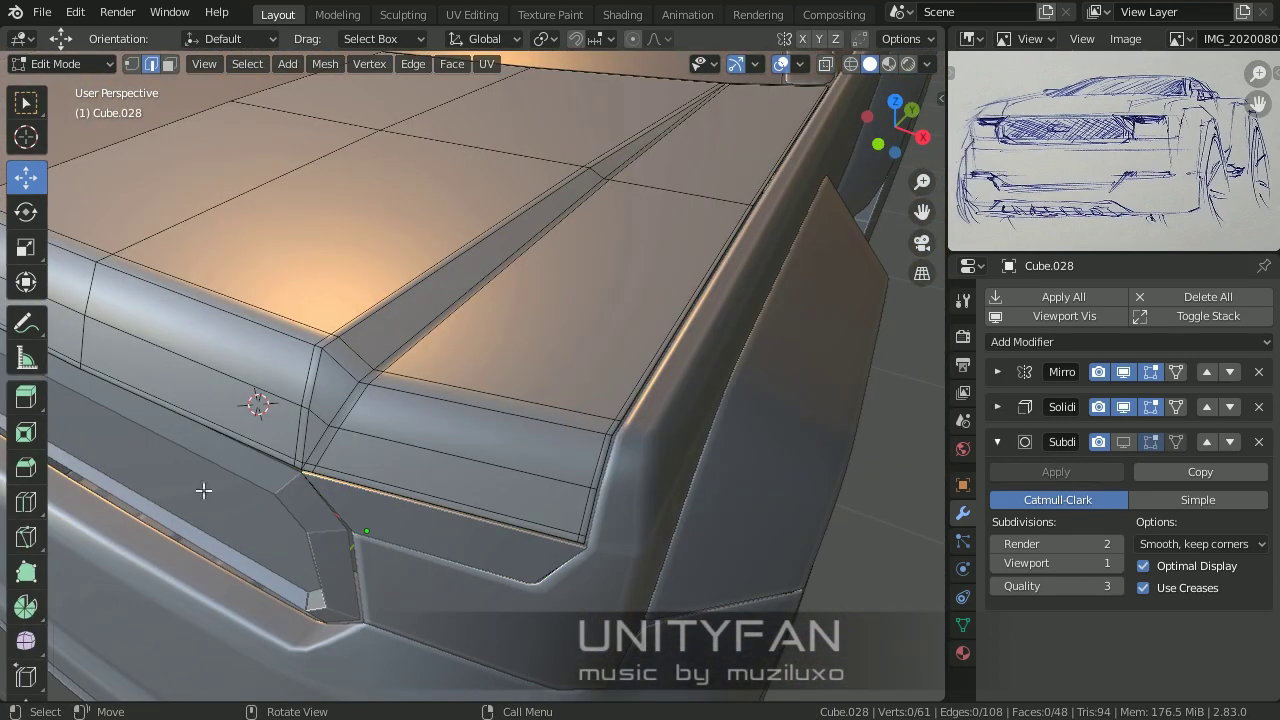
left_click(26, 176)
middle_click_drag(420, 400, 496, 436)
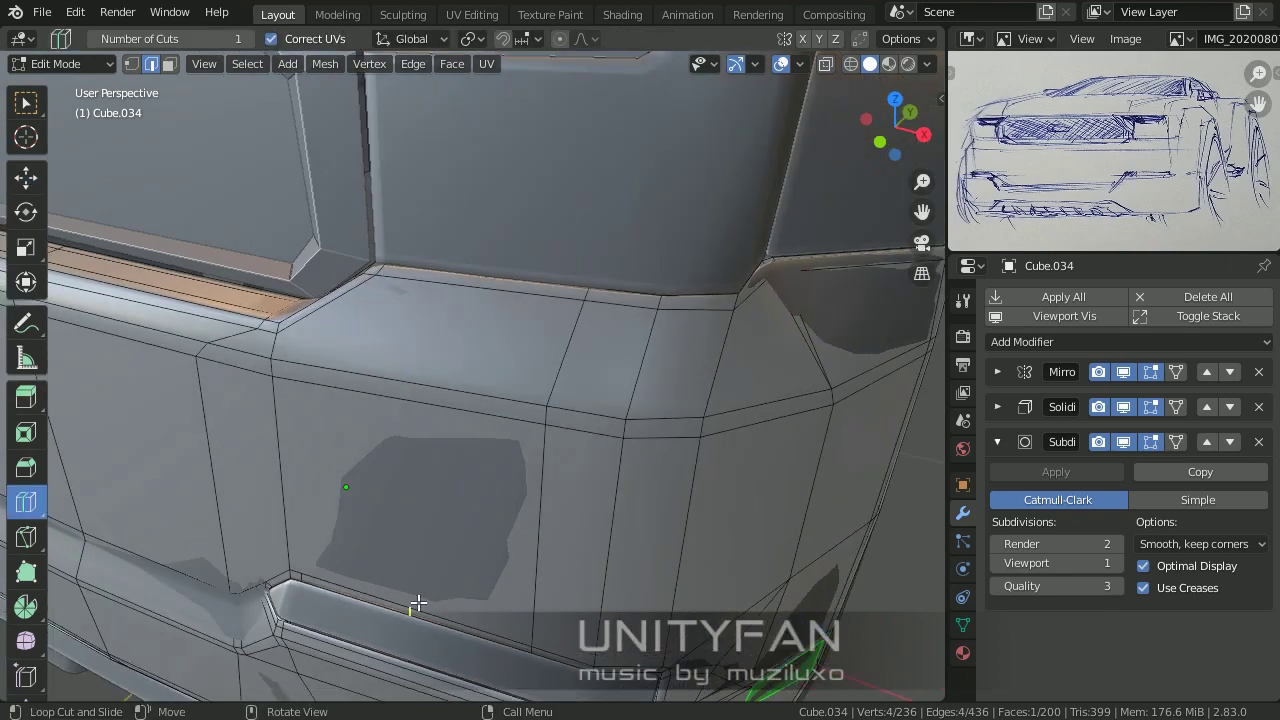
right_click(418, 603)
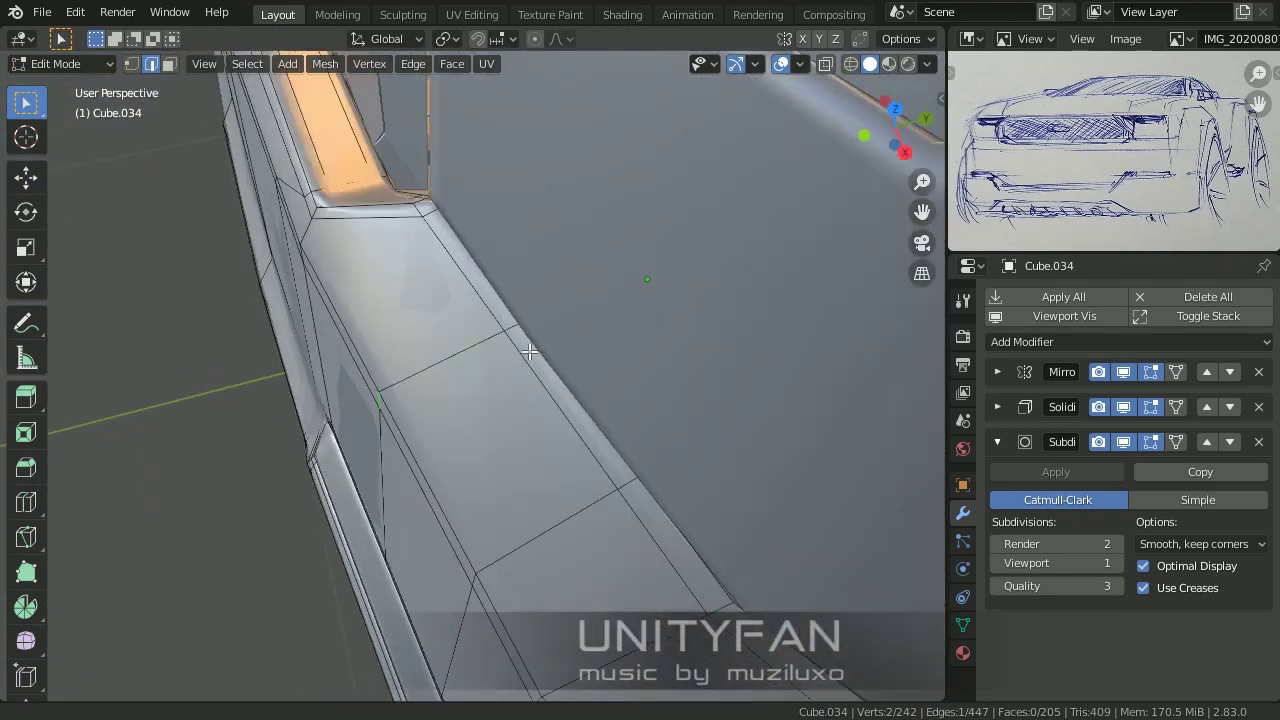
mouse_move(510, 390)
middle_mouse_down()
mouse_move(517, 357)
mouse_move(634, 389)
middle_mouse_up()
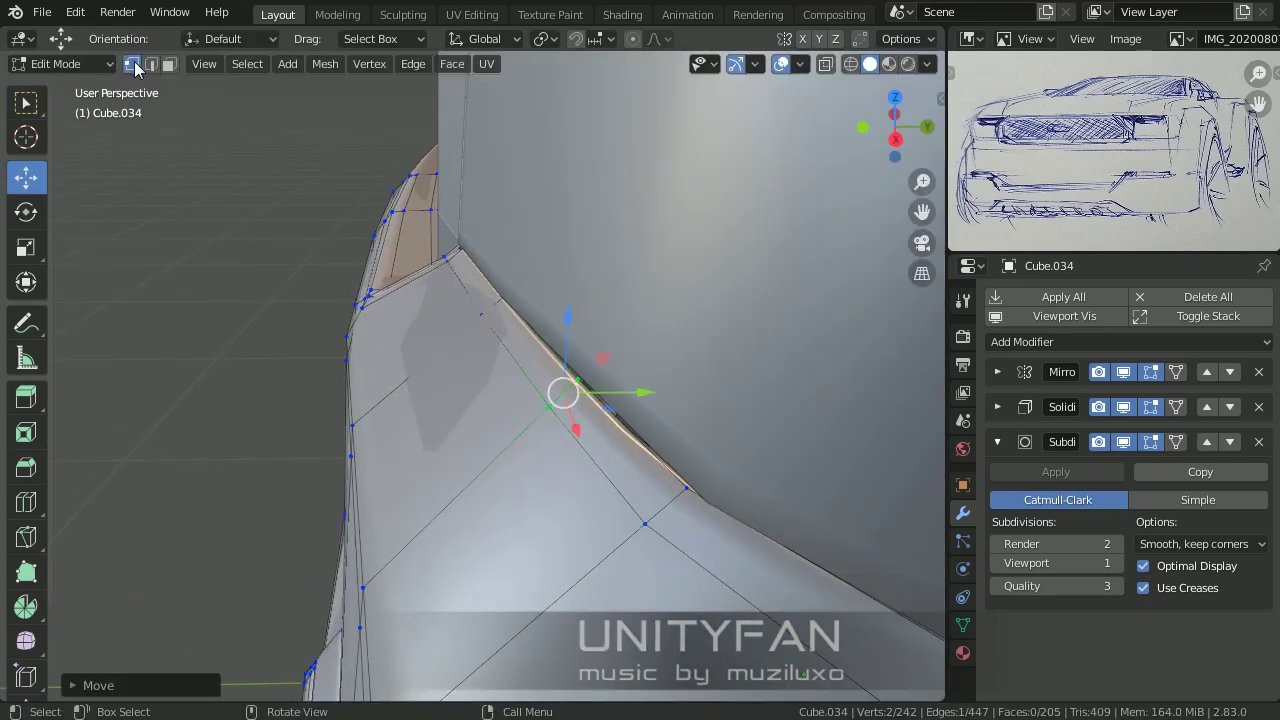
middle_click_drag(547, 374, 573, 466)
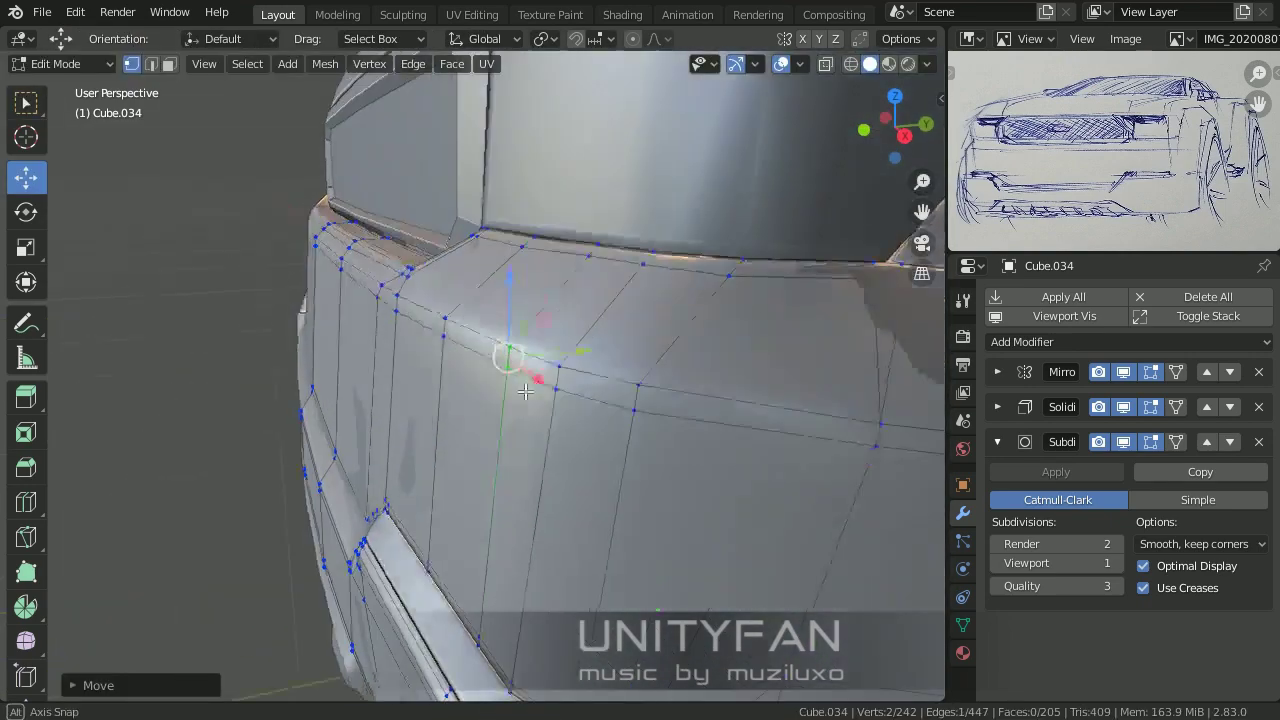
key("Tab")
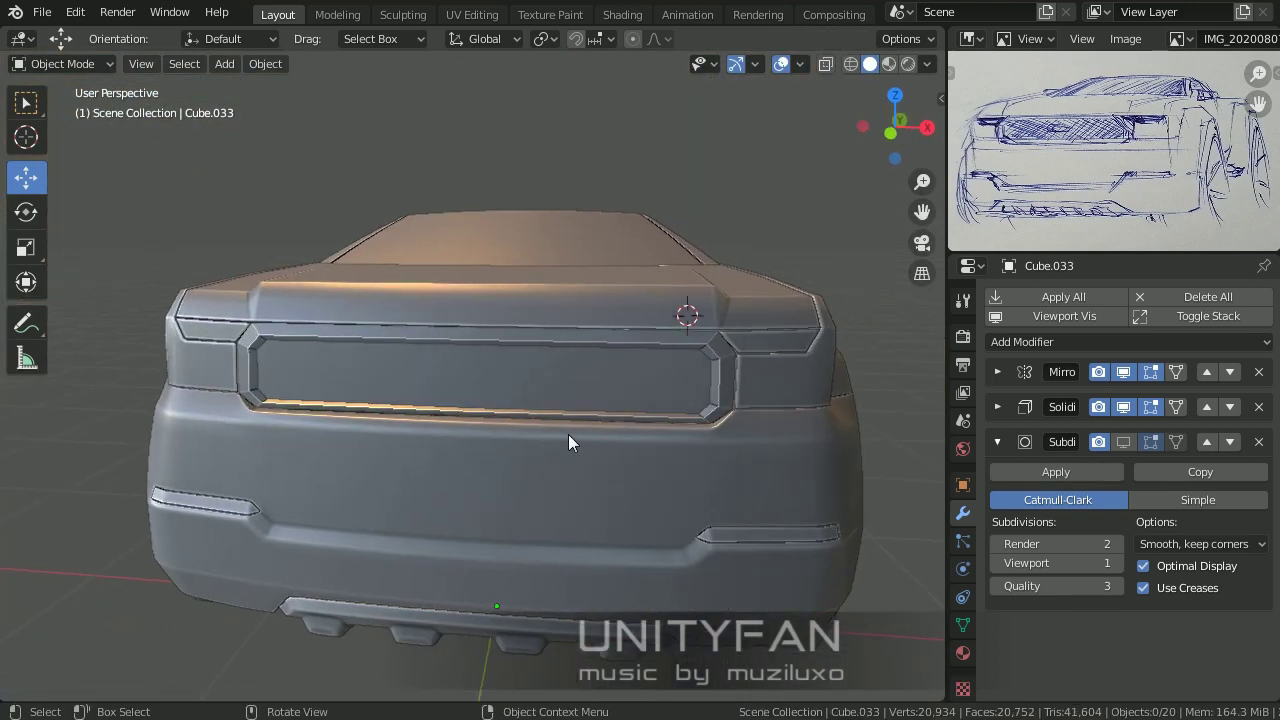
Step: Enter Edit Mode on the recessed tailgate panel frame Cube.032 and zoom to its corner
left_click(447, 330)
key("Tab")
middle_click_drag(502, 340, 507, 353)
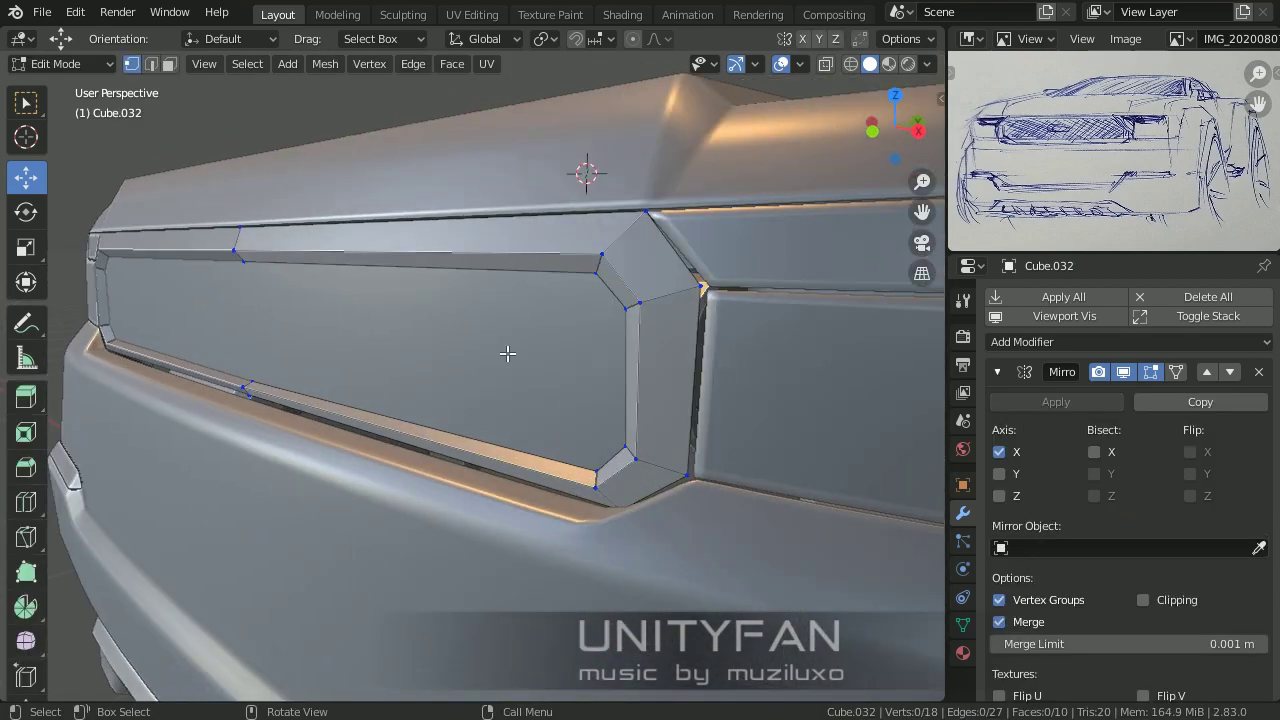
scroll(634, 318, "up", 3)
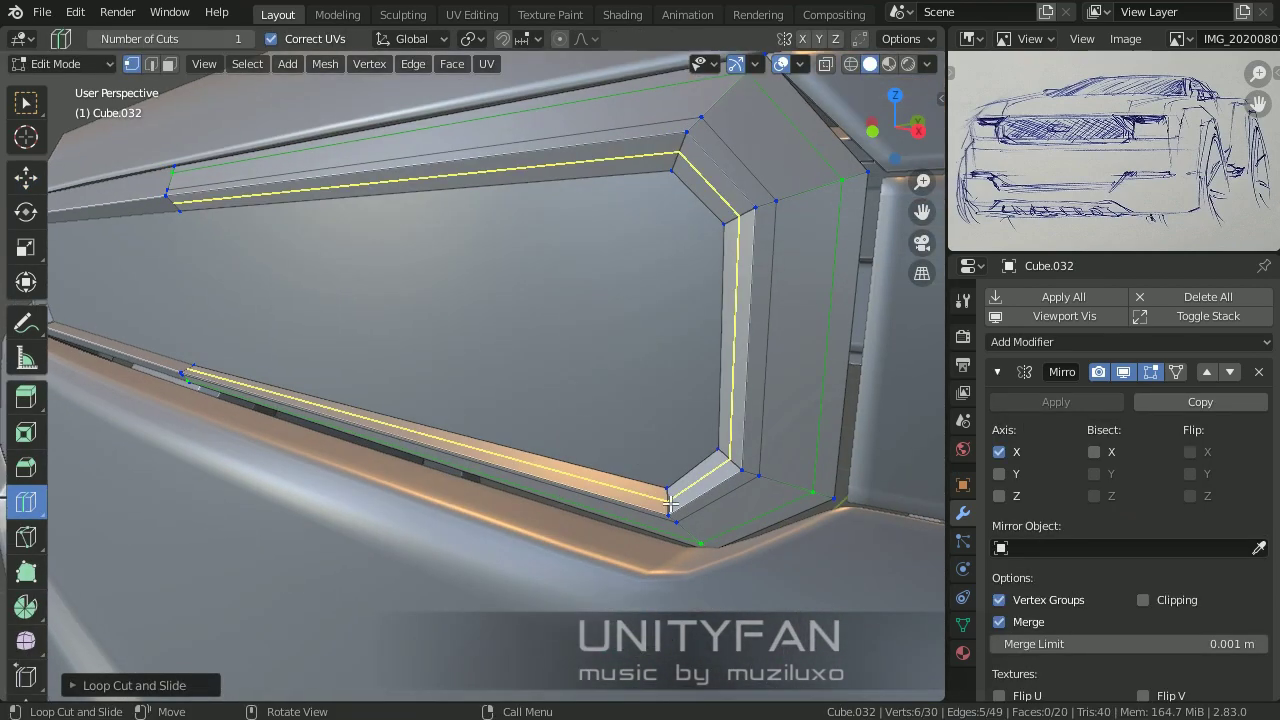
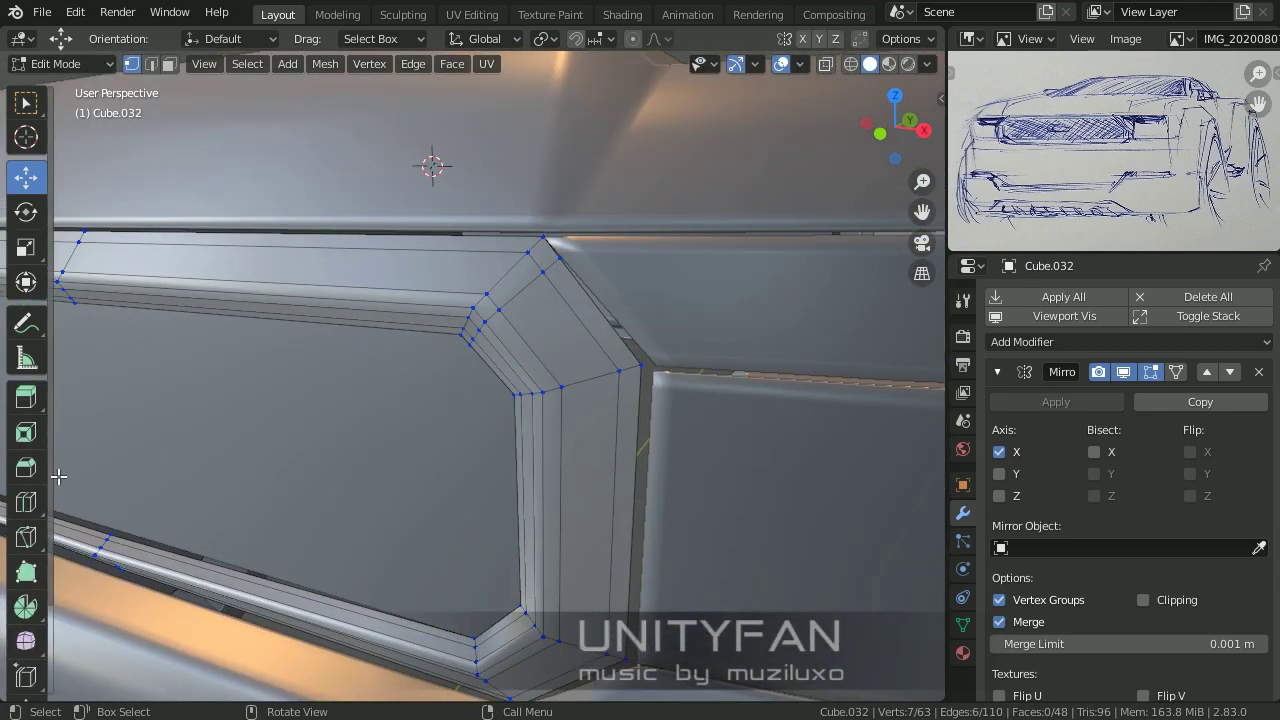
Step: Confirm the grille trim's loop cut, then add a 0.004 m Solidify and a Subdivision Surface modifier
left_click(613, 302)
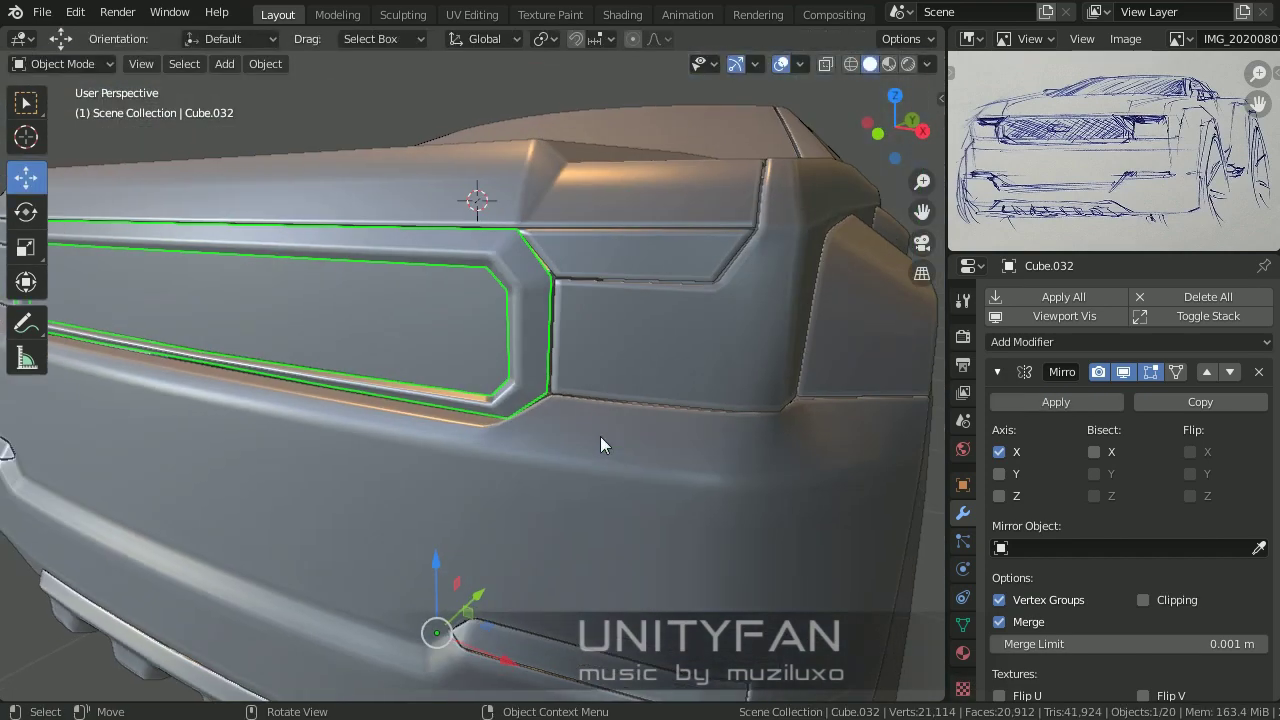
left_click(1100, 341)
left_click(852, 629)
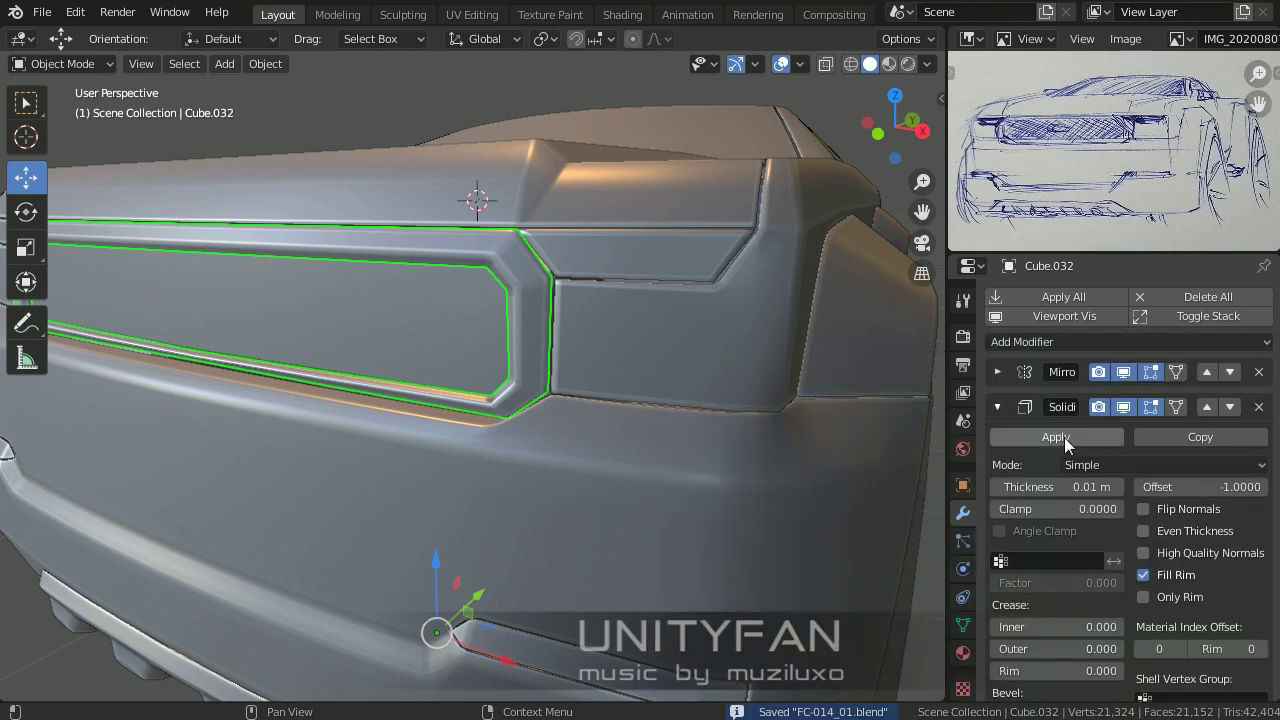
key("Return")
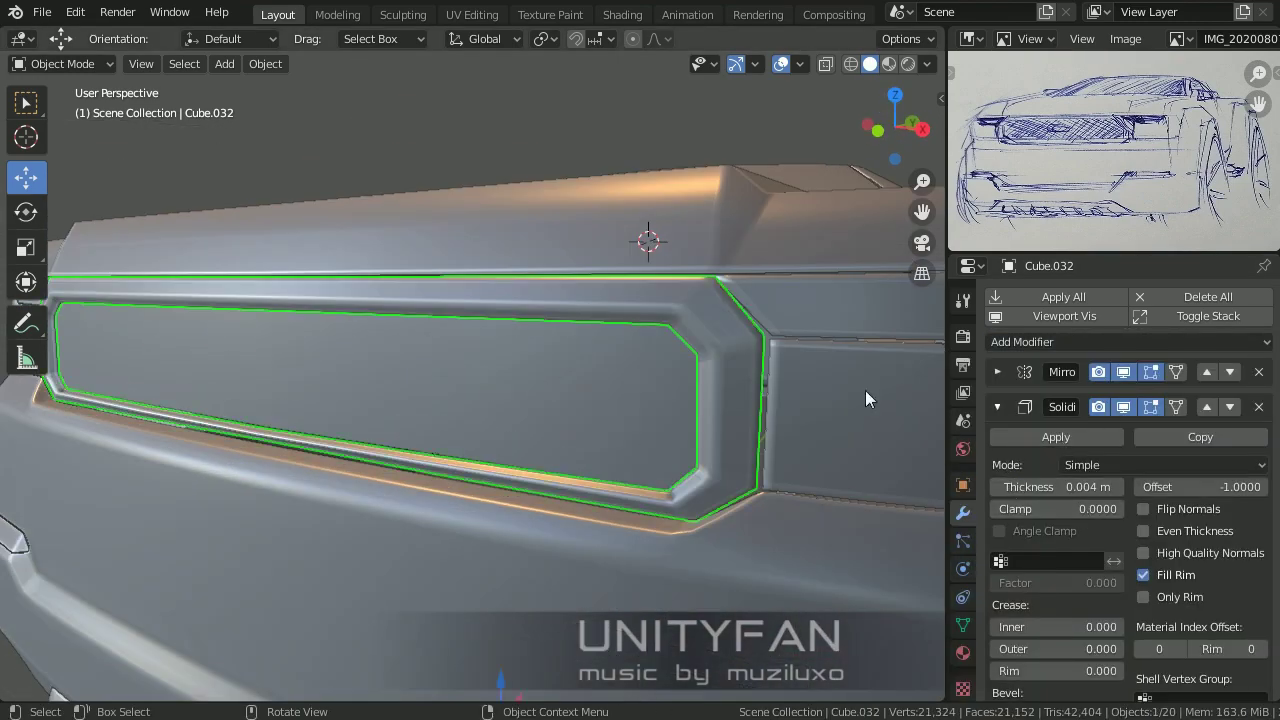
left_click(1100, 341)
left_click(899, 673)
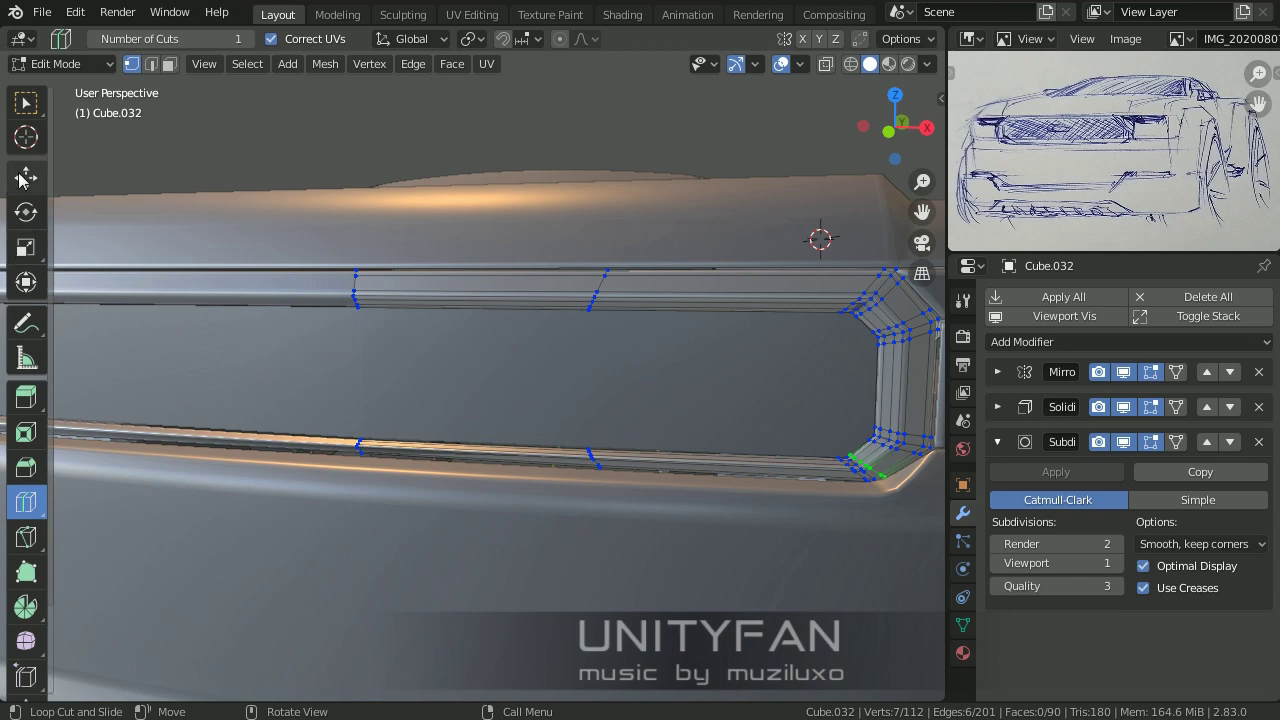
Step: Duplicate a strip of door faces, slide it outward and separate it into a handle object
left_click(22, 178)
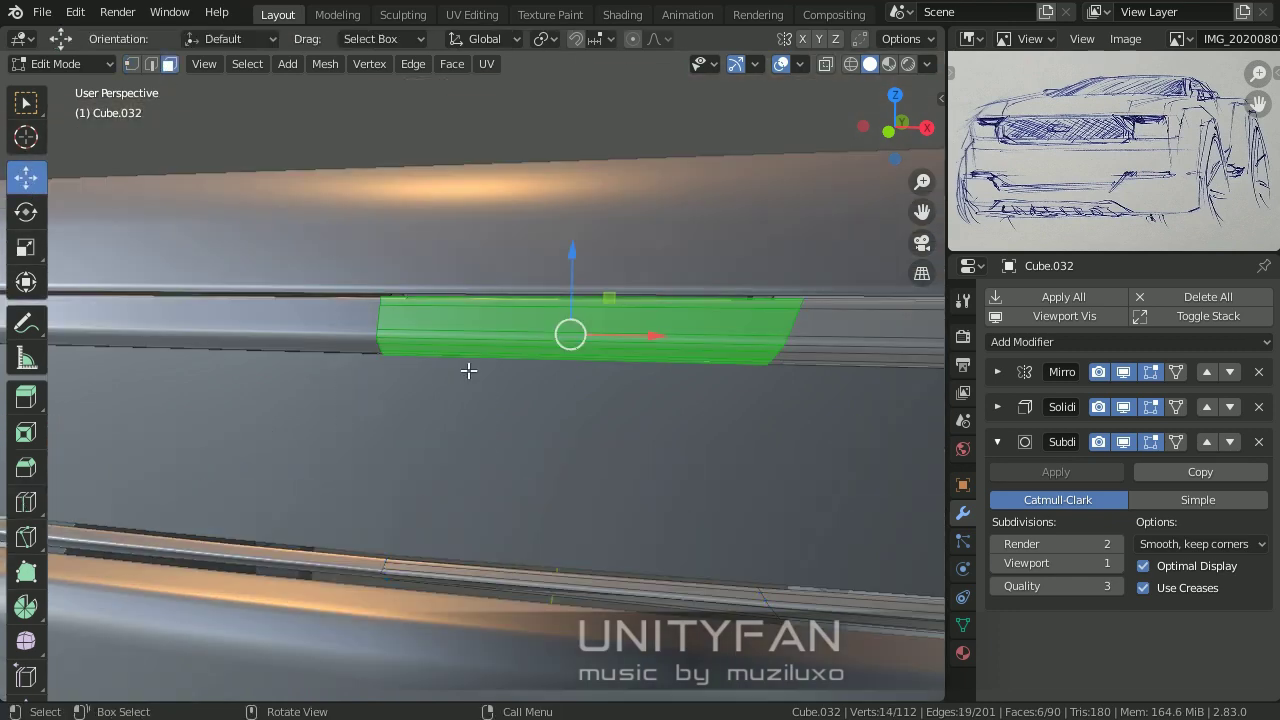
key("shift+d")
key("g")
left_click(540, 430)
middle_click_drag(540, 430, 585, 463)
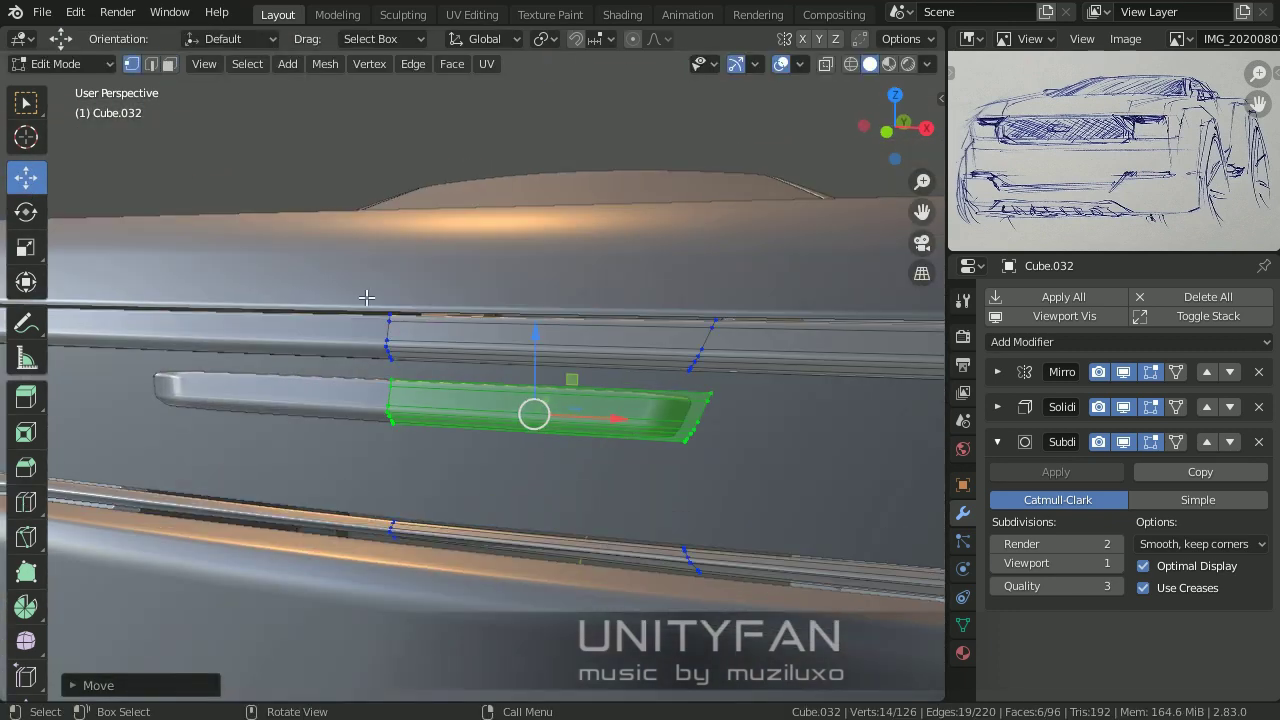
key("Tab")
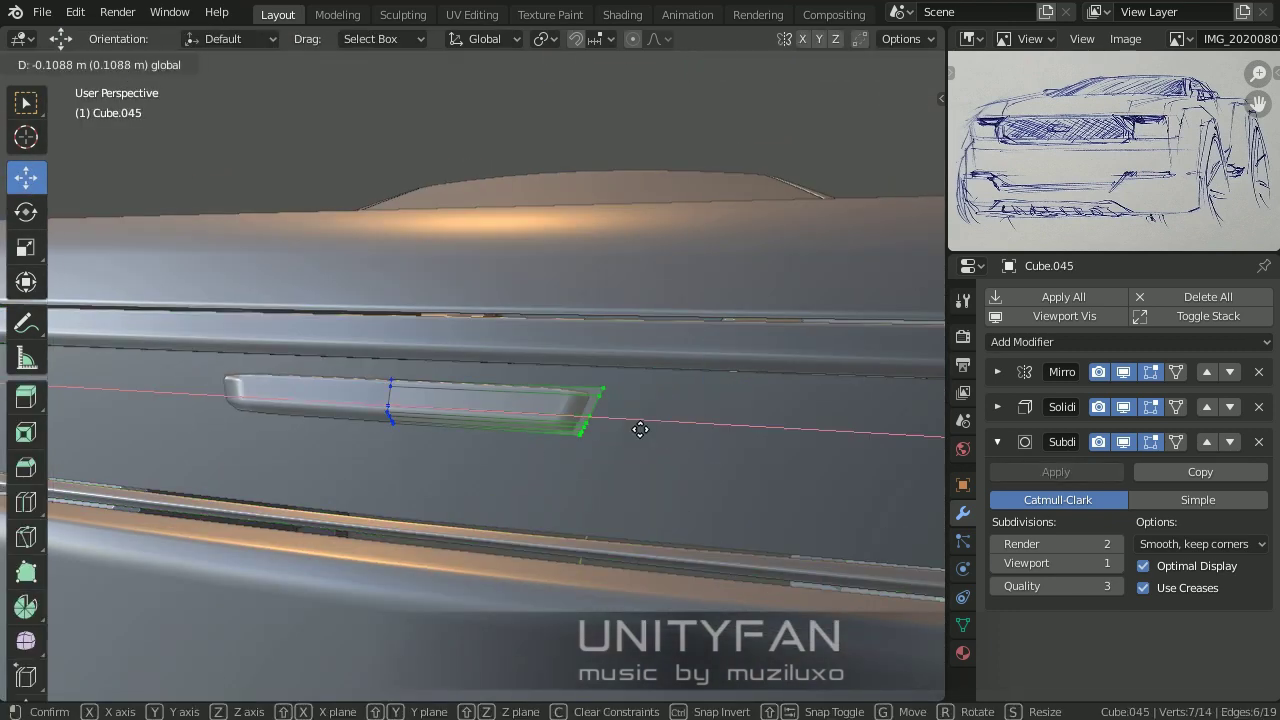
left_click(640, 429)
Step: Add an edge loop across the handle and scale its middle loop to bulge it
mouse_move(608, 423)
middle_mouse_down()
mouse_move(423, 414)
mouse_move(491, 417)
middle_mouse_up()
scroll(560, 390, "up", 3)
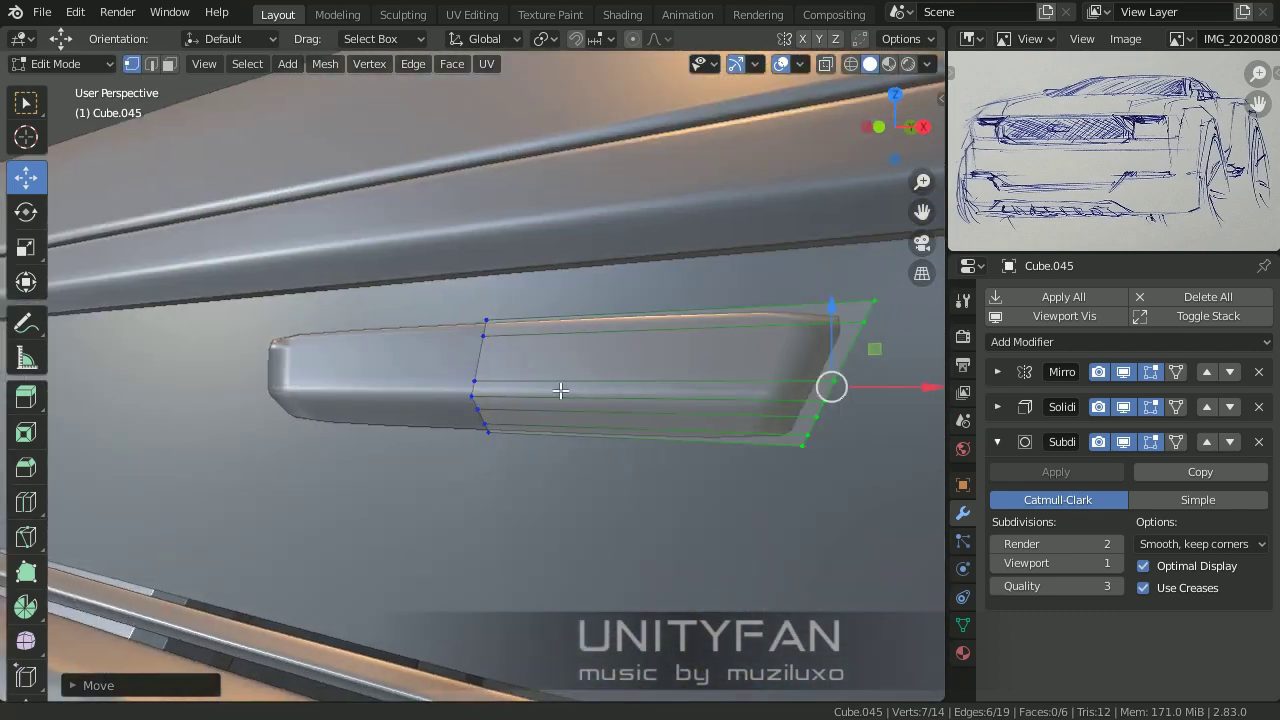
key("ctrl+r")
left_click_drag(560, 390, 454, 390)
left_click(26, 103)
left_click(666, 456, "ctrl")
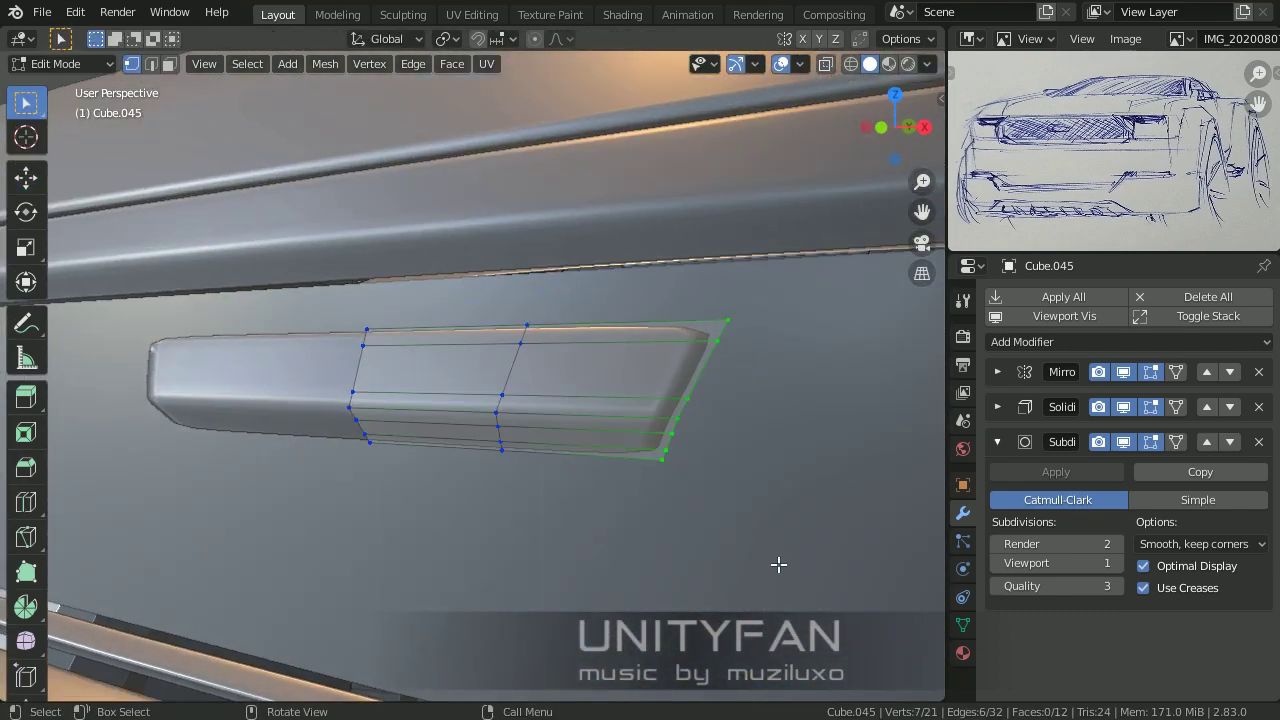
middle_click_drag(778, 565, 603, 474)
key("Tab")
key("Tab")
middle_click_drag(429, 477, 560, 480)
left_click(441, 463, "ctrl")
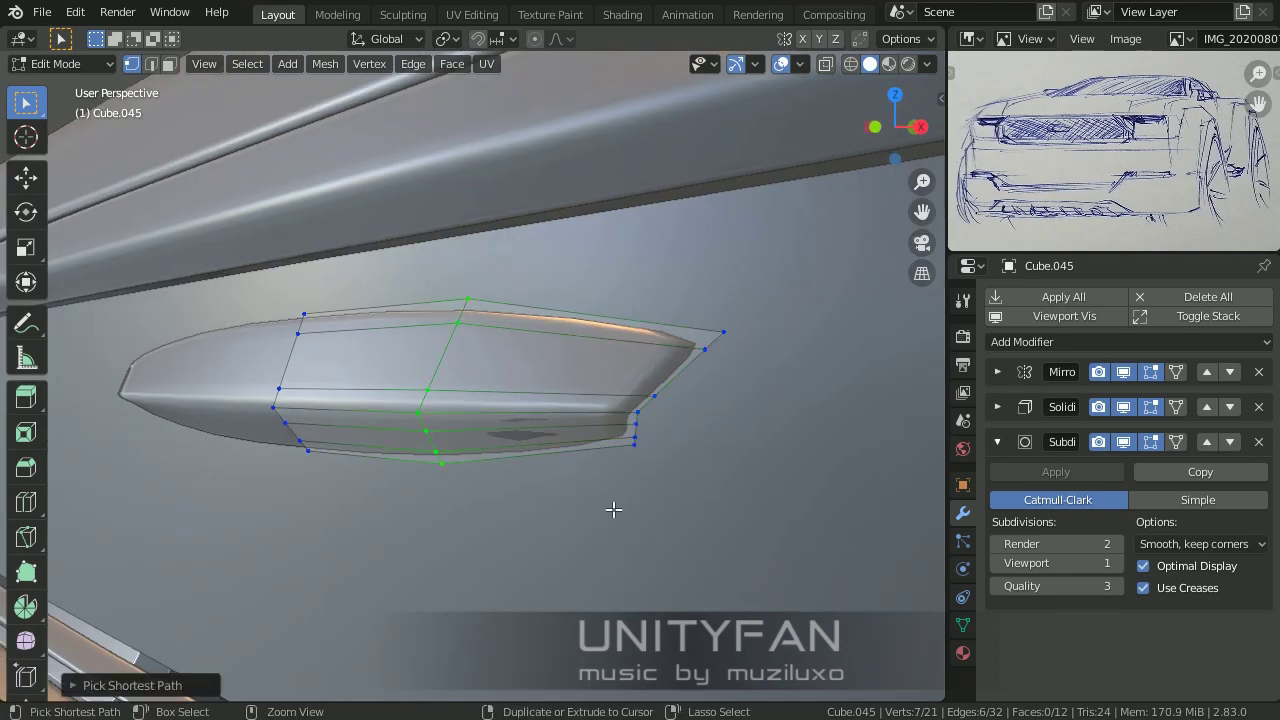
left_click(637, 520)
mouse_move(637, 520)
middle_mouse_down()
mouse_move(415, 480)
mouse_move(552, 457)
mouse_move(388, 423)
middle_mouse_up()
Step: Push the handle faces into the door surface and fine-tune their depth
left_click(26, 177)
left_click_drag(388, 423, 426, 434)
middle_click_drag(426, 434, 517, 391)
left_click_drag(517, 391, 451, 374)
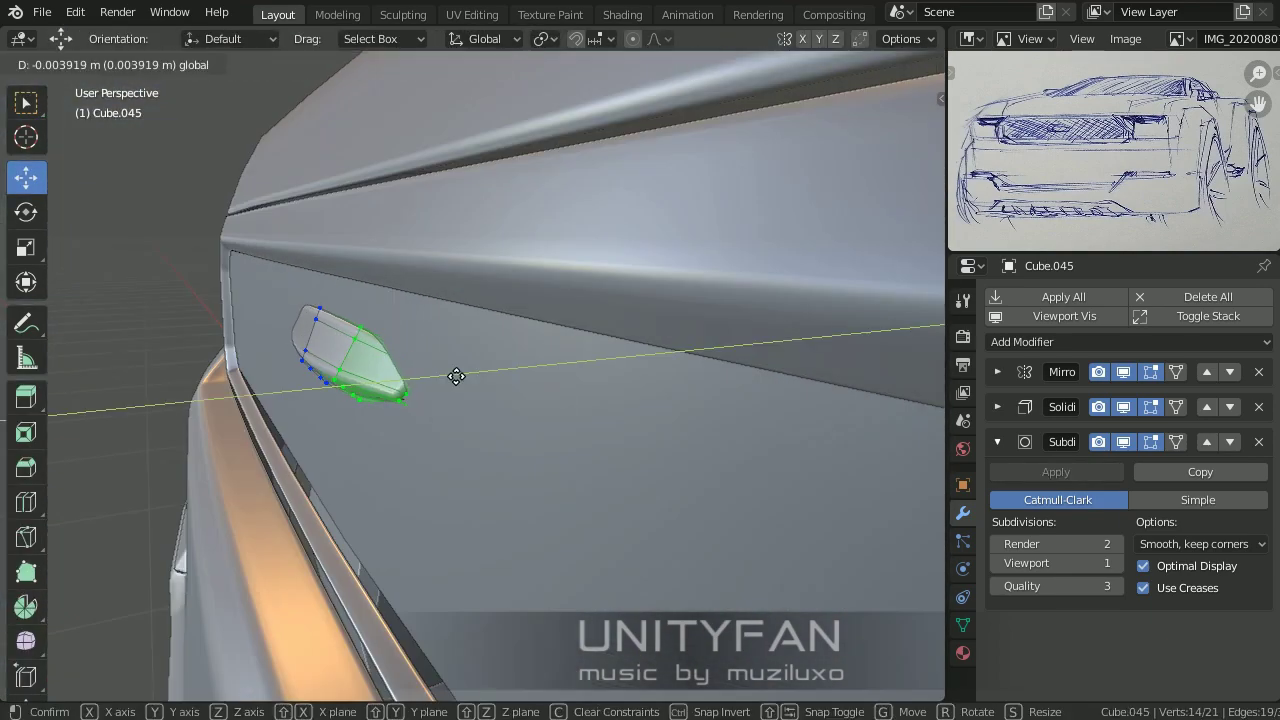
mouse_move(451, 374)
middle_mouse_down()
mouse_move(483, 398)
mouse_move(608, 434)
mouse_move(491, 442)
mouse_move(755, 448)
mouse_move(398, 366)
mouse_move(486, 380)
mouse_move(327, 376)
mouse_move(590, 310)
mouse_move(677, 403)
mouse_move(569, 389)
mouse_move(623, 457)
mouse_move(542, 447)
middle_mouse_up()
key("Tab")
Step: Reposition the handle's geometry on the door, then select the door window piece
scroll(483, 398, "down", 3)
left_click(471, 397)
left_click(398, 366)
key("Tab")
key("g")
left_click(327, 376)
key("Tab")
left_click(623, 457)
key("Tab")
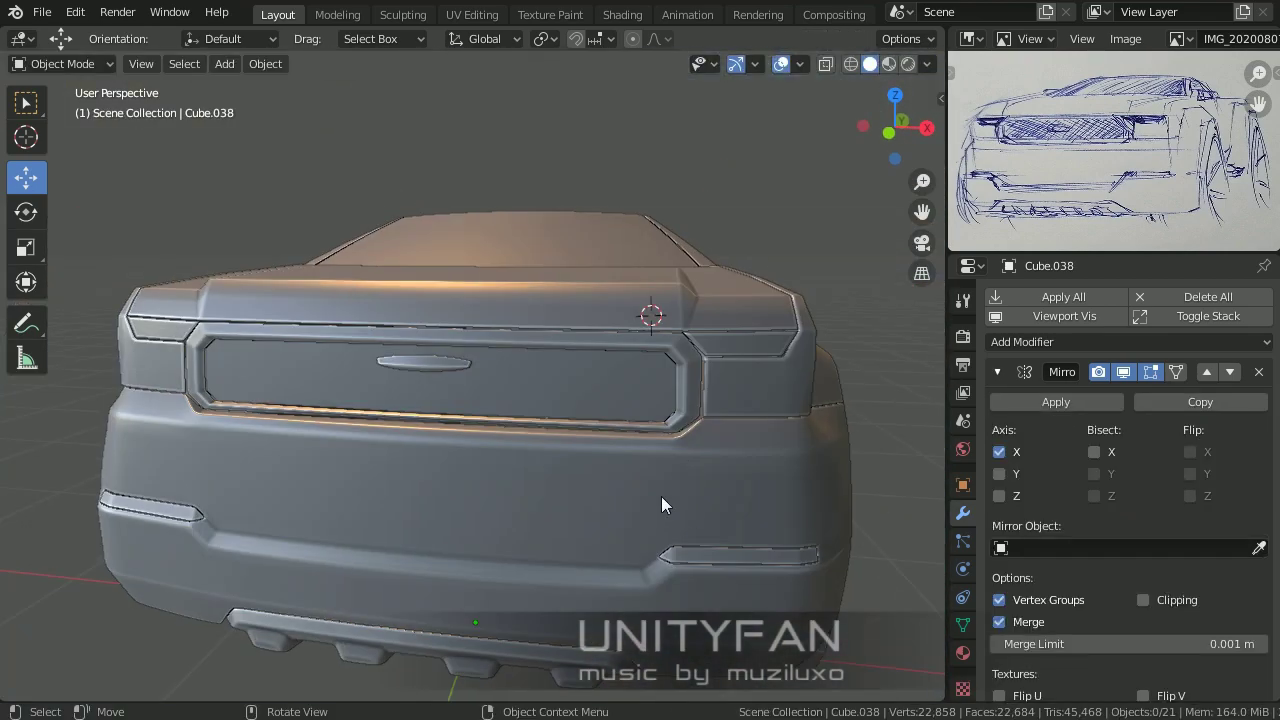
Step: Move the rear handle's geometry constrained to the side plane
middle_click_drag(661, 496, 433, 403)
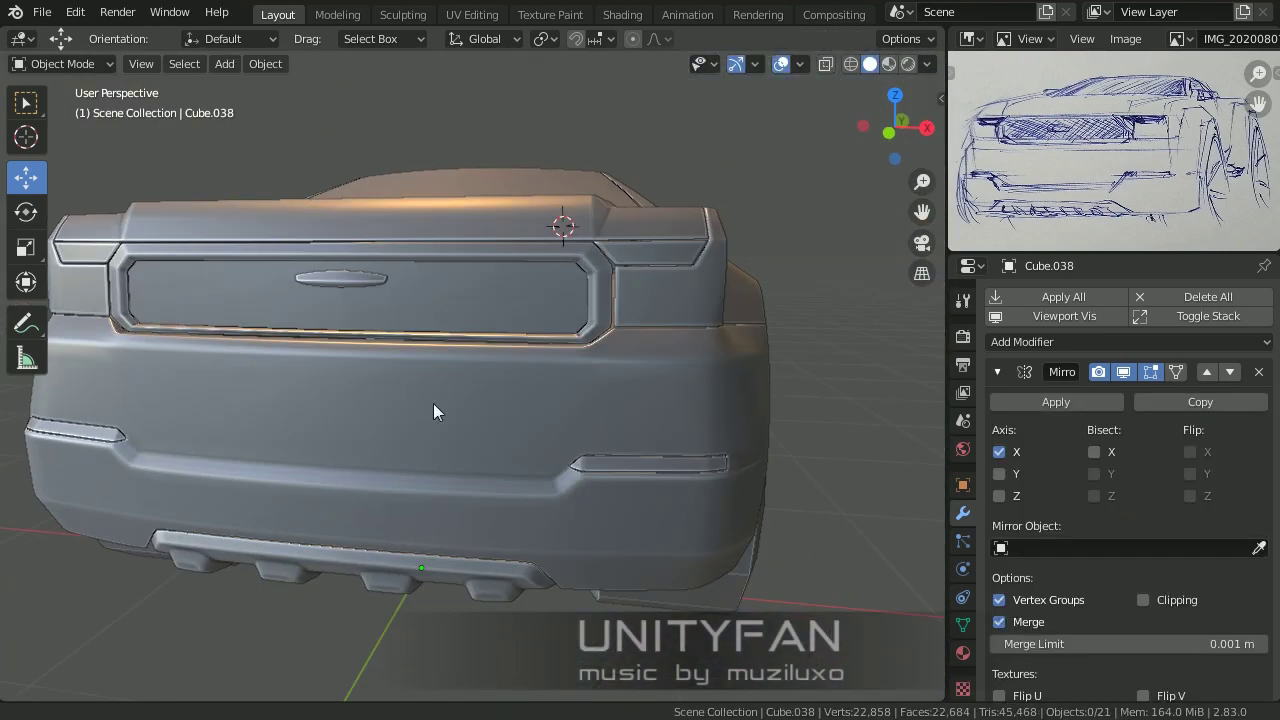
scroll(438, 392, "up", 3)
left_click(438, 392)
key("Tab")
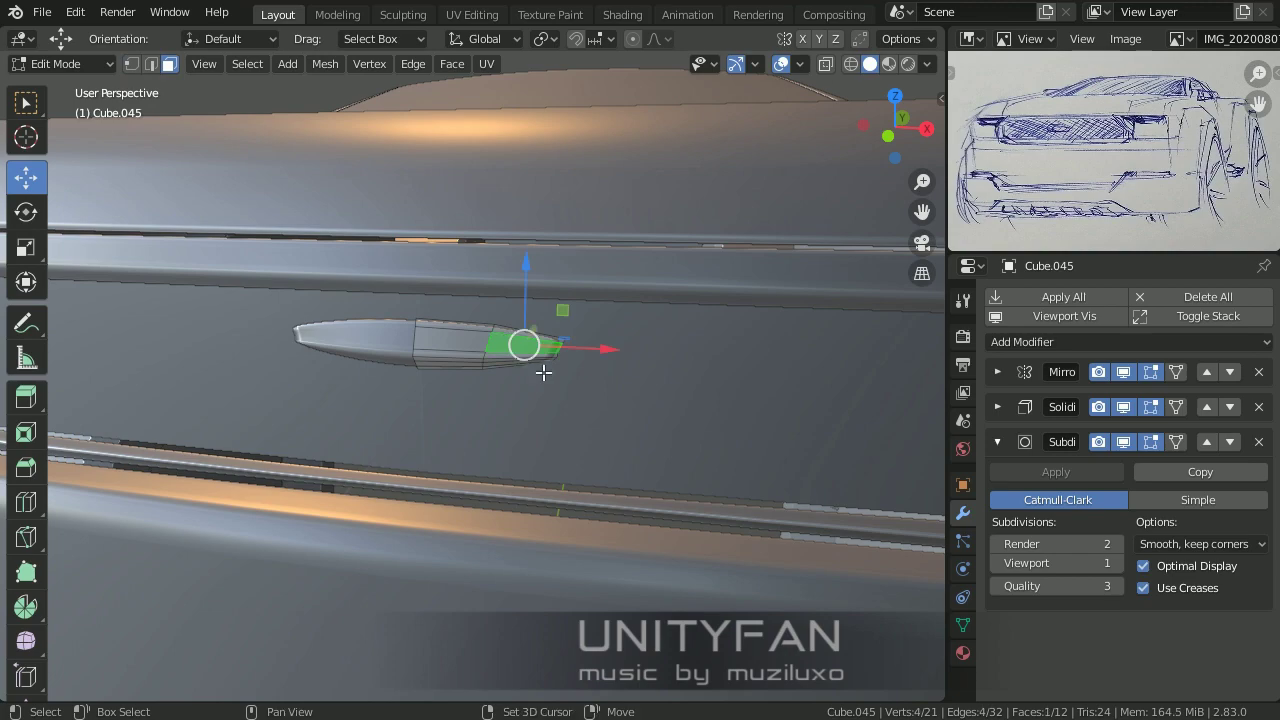
middle_click_drag(822, 350, 490, 274)
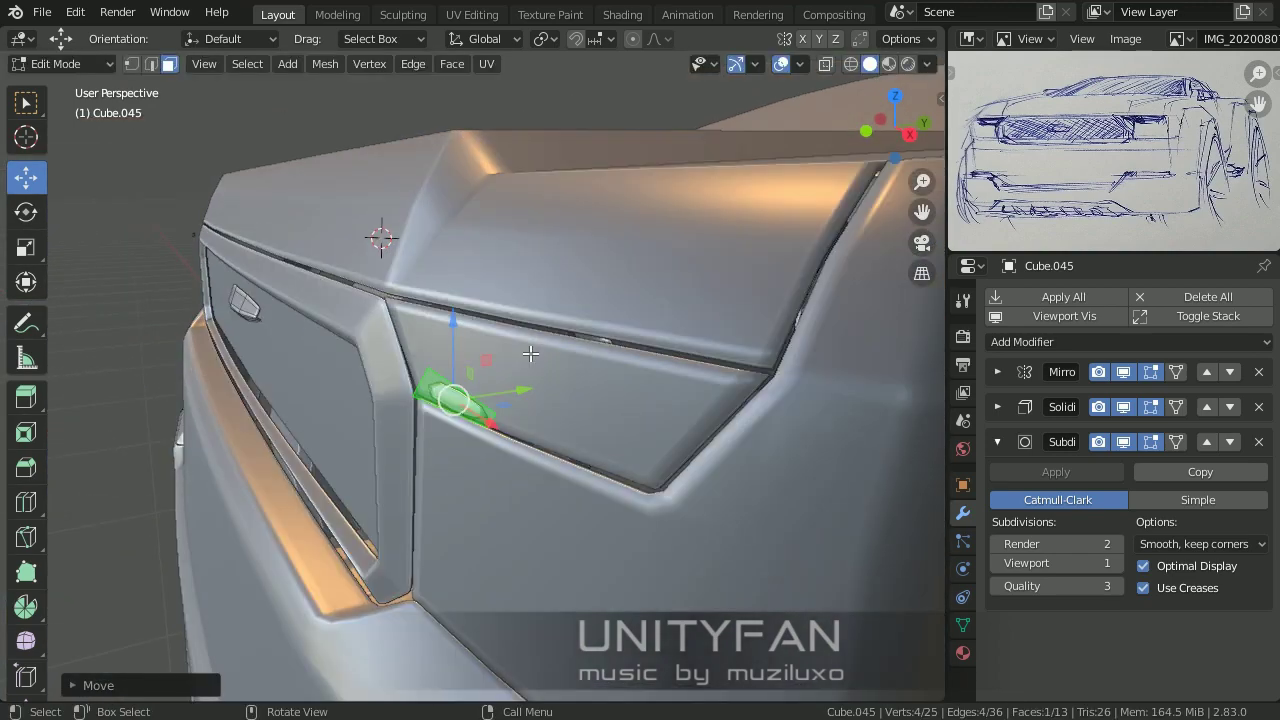
key("g")
key("shift+x")
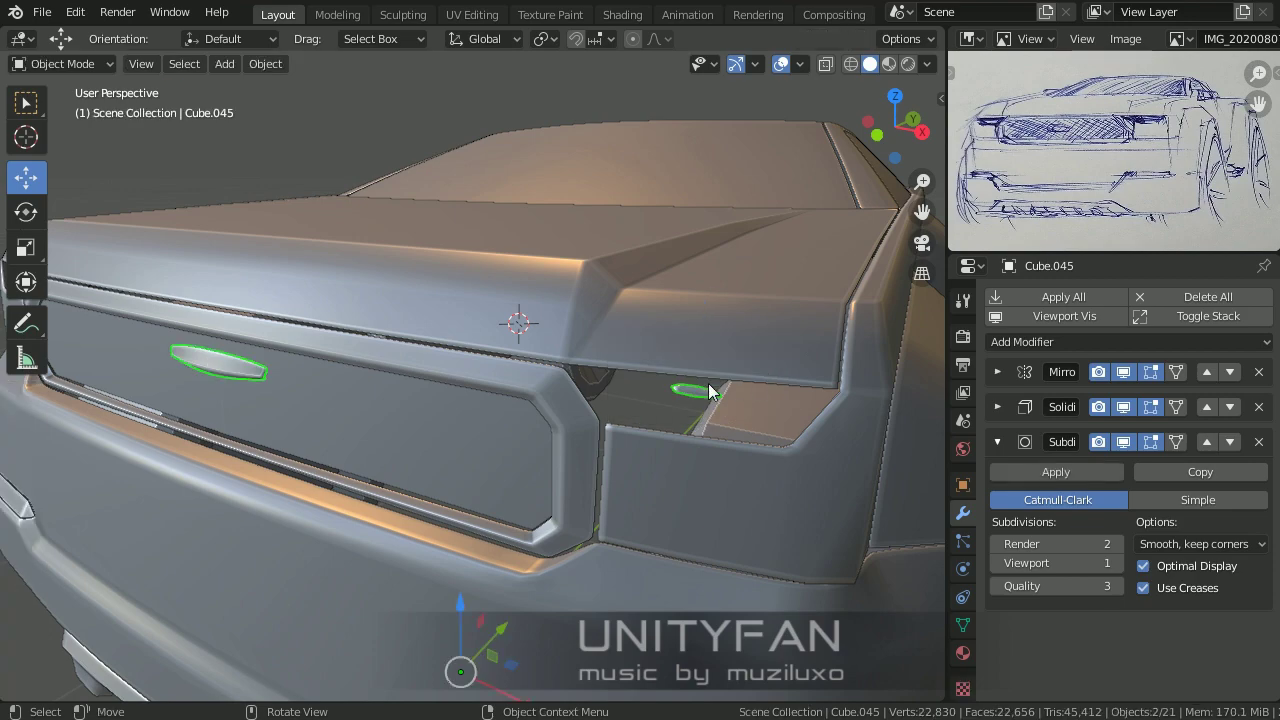
Step: Move two vertices of the small rear corner piece along X into the gap
left_click(708, 390)
key("Tab")
middle_click_drag(708, 390, 686, 309)
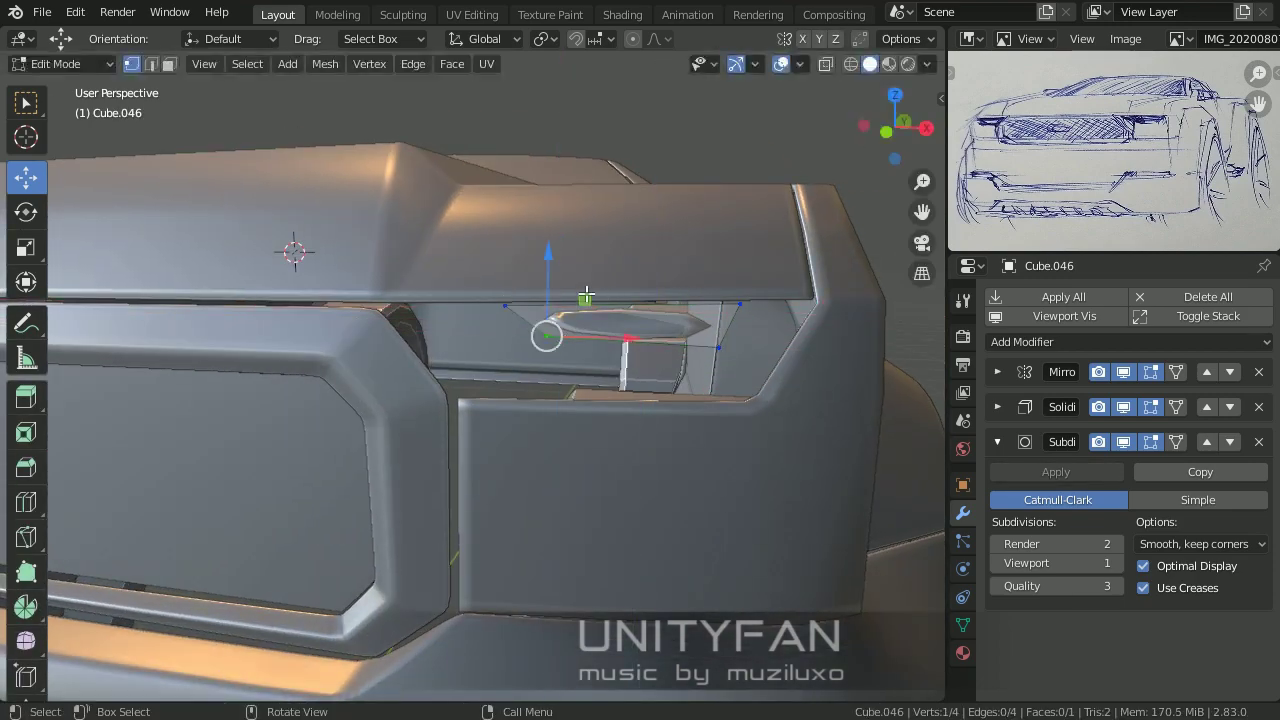
key("g")
key("x")
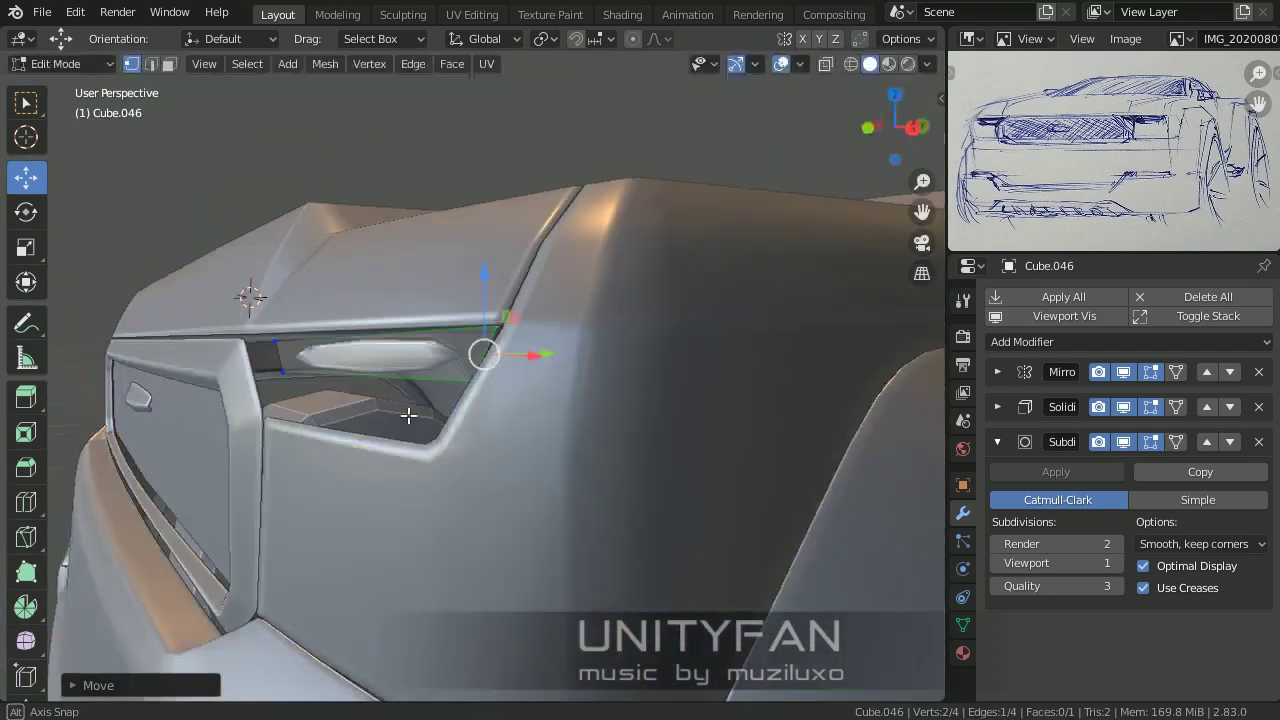
Step: Cut an extra edge loop into the corner panel and place it
mouse_move(409, 414)
middle_mouse_down()
mouse_move(566, 457)
mouse_move(646, 443)
mouse_move(534, 471)
mouse_move(680, 534)
mouse_move(864, 456)
mouse_move(537, 366)
middle_mouse_up()
key("ctrl+r")
left_click(278, 399)
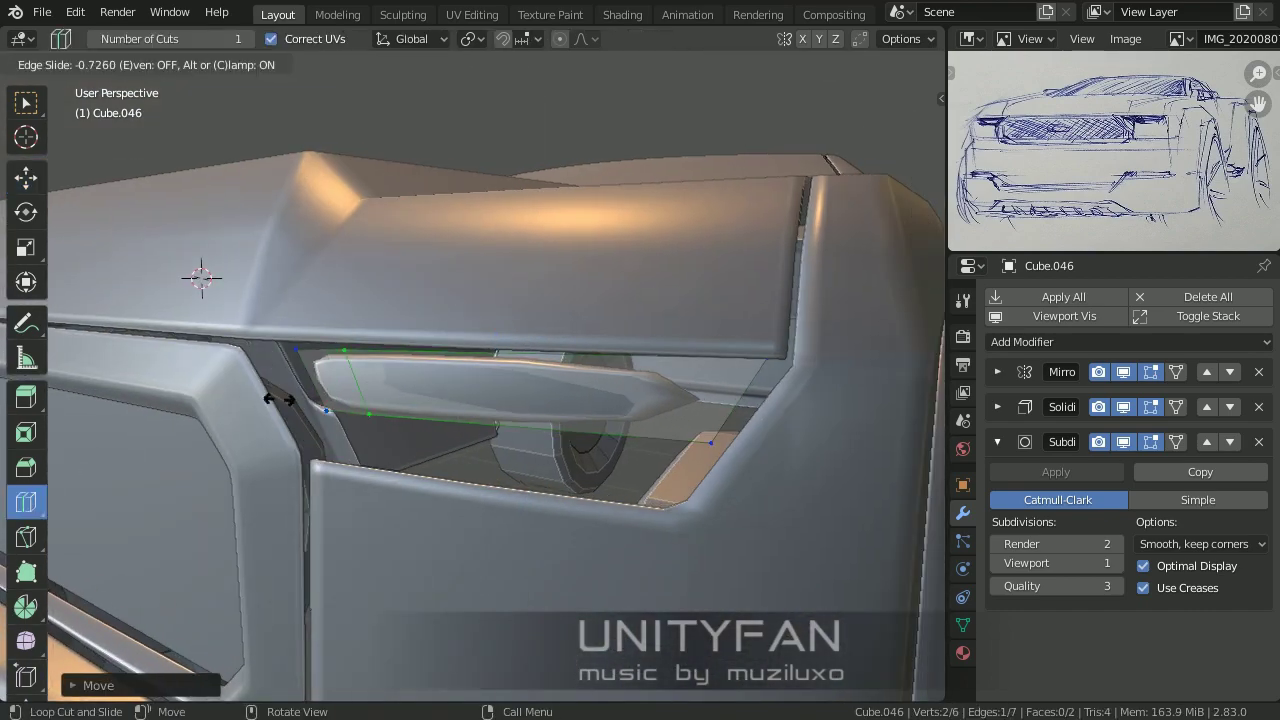
left_click(26, 177)
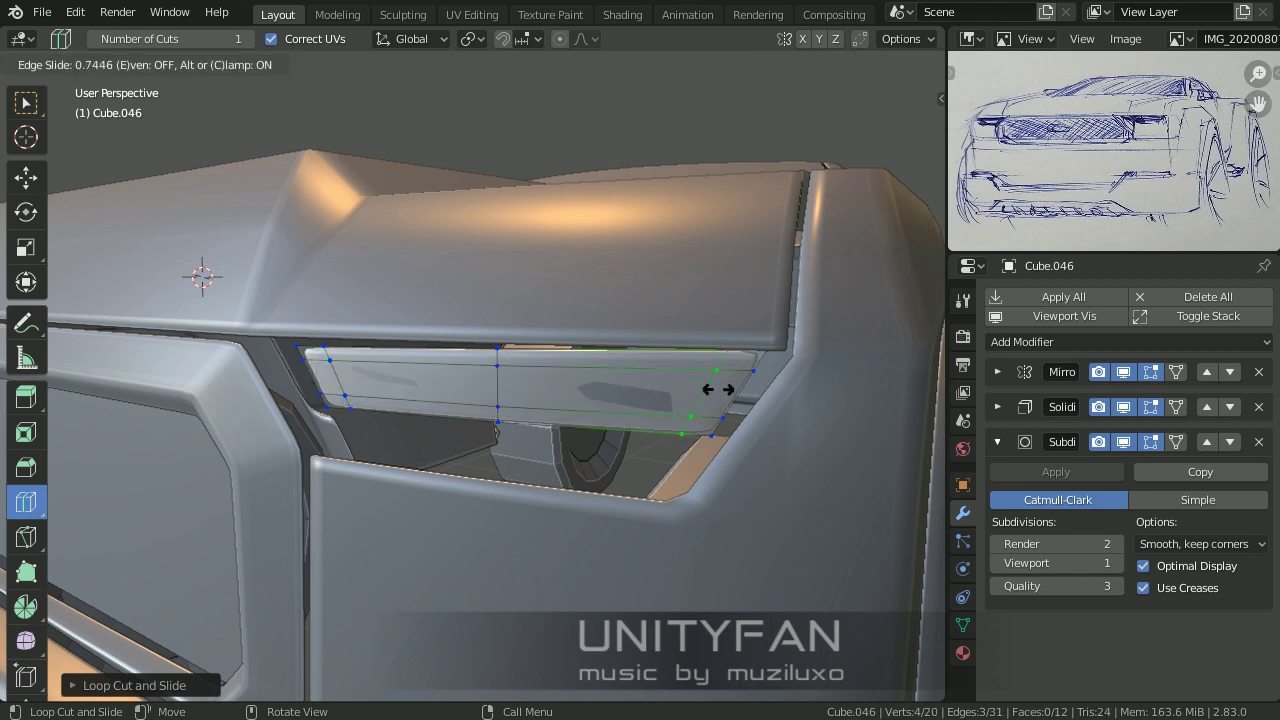
left_click(716, 389)
middle_click_drag(716, 389, 720, 450)
left_click(171, 66)
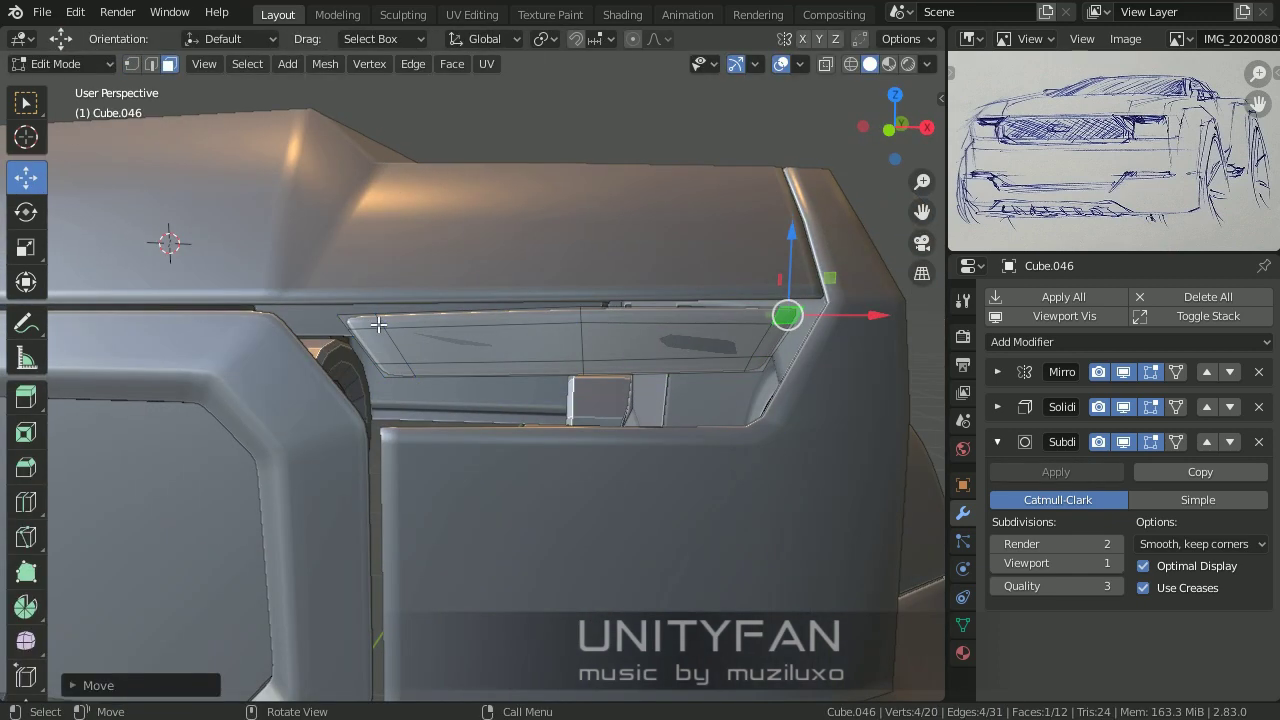
middle_click_drag(378, 324, 423, 323)
key("Tab")
scroll(629, 445, "down", 3)
Step: Resize the thin panel in Edit Mode and return to Object Mode
scroll(642, 445, "up", 4)
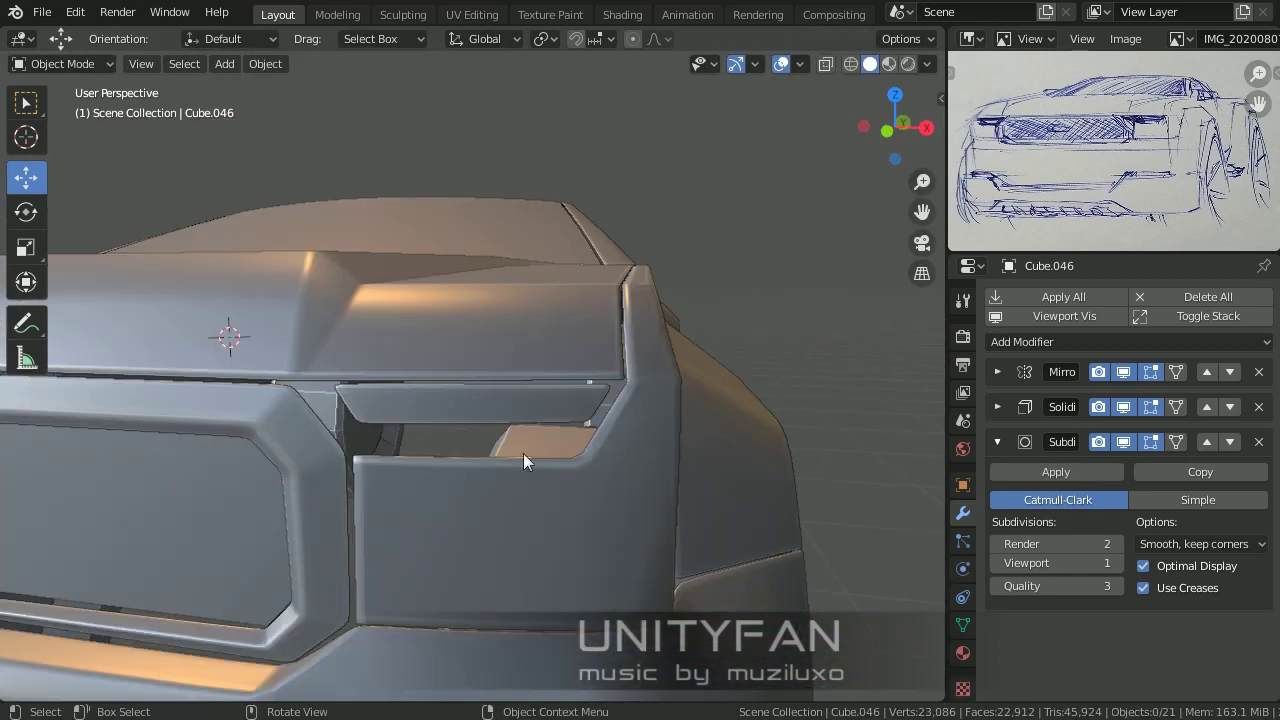
middle_click_drag(523, 460, 710, 542)
key("Tab")
left_click(476, 345)
key("Tab")
scroll(520, 464, "down", 5)
scroll(622, 467, "up", 2)
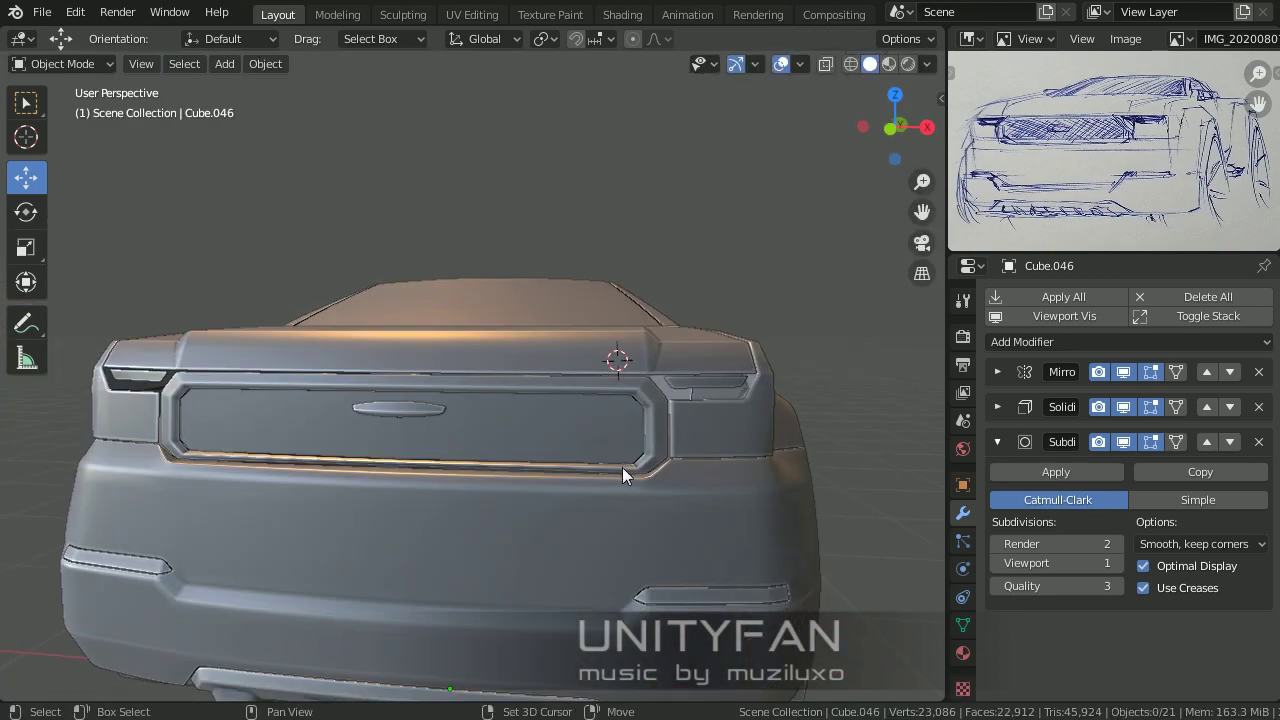
middle_click_drag(676, 448, 553, 358)
Step: Duplicate the panel faces, then scale and move the copy into the bumper slot
key("shift+d")
right_click(685, 389)
middle_click_drag(685, 389, 409, 300)
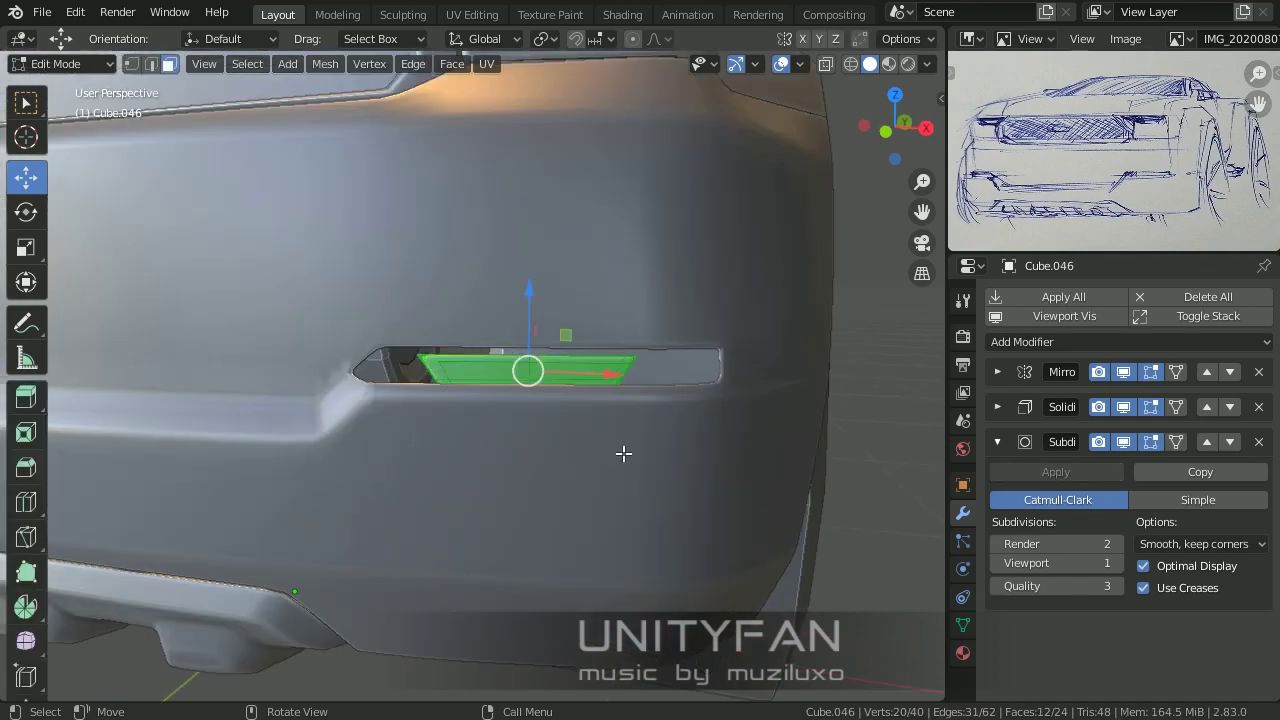
left_click_drag(620, 316, 624, 318)
left_click(790, 505)
middle_click_drag(790, 505, 423, 380)
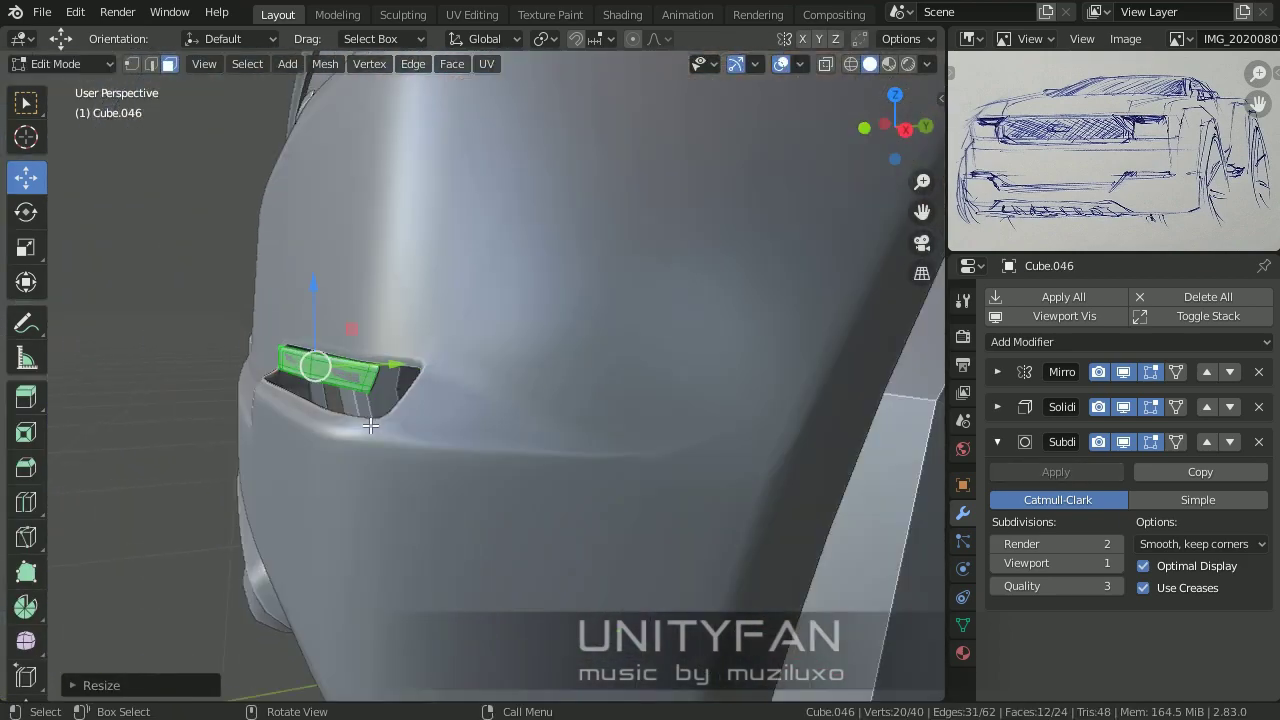
key("g")
left_click(423, 380)
Step: Move the insert's end vertices along Y to fit the bumper vent
mouse_move(443, 449)
middle_mouse_down()
mouse_move(377, 457)
mouse_move(423, 477)
mouse_move(563, 489)
middle_mouse_up()
left_click(131, 63)
left_click_drag(575, 438, 586, 443)
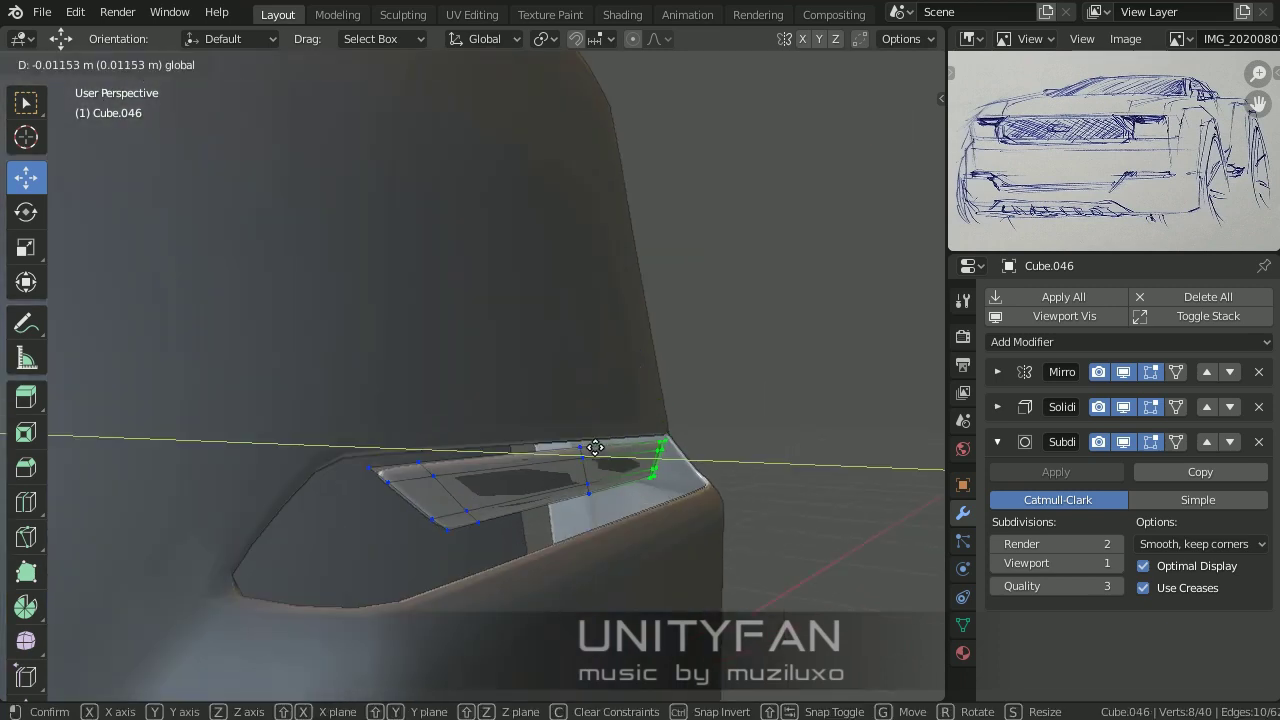
mouse_move(538, 481)
middle_mouse_down()
mouse_move(586, 523)
mouse_move(560, 540)
mouse_move(429, 488)
mouse_move(312, 470)
mouse_move(340, 470)
middle_mouse_up()
key("Tab")
key("Tab")
key("g")
key("y")
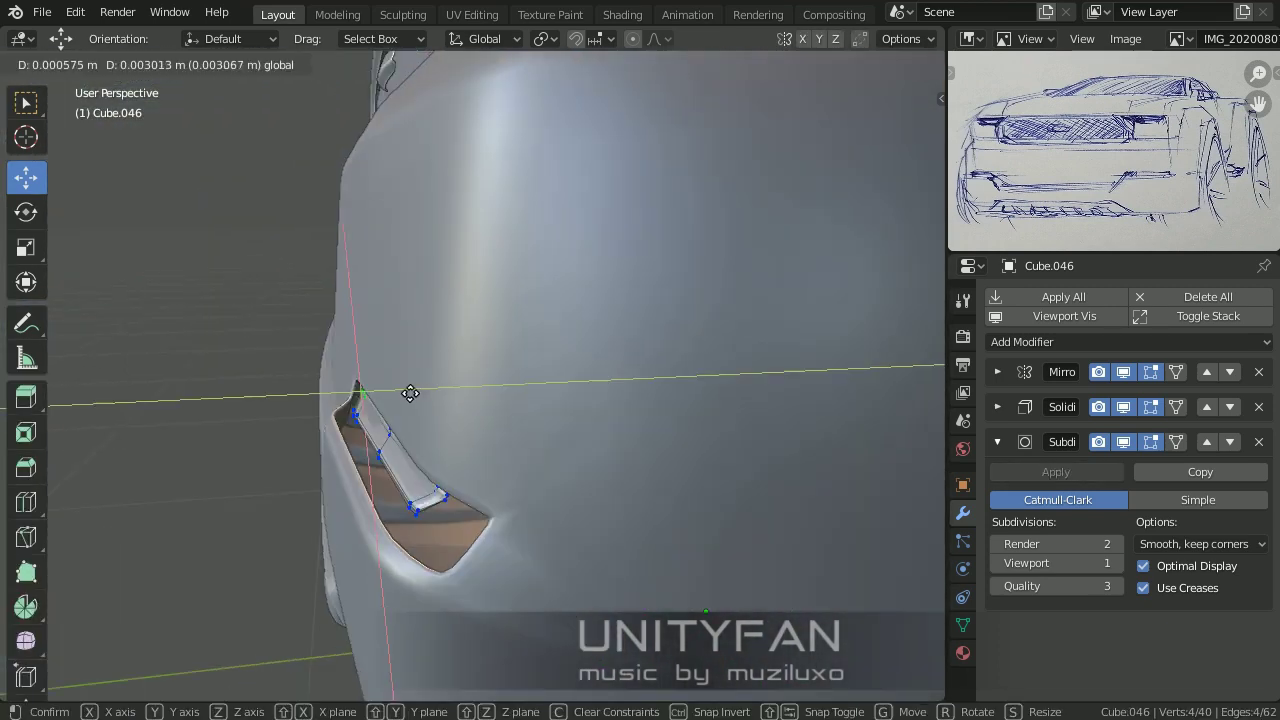
left_click(384, 478)
key("Home")
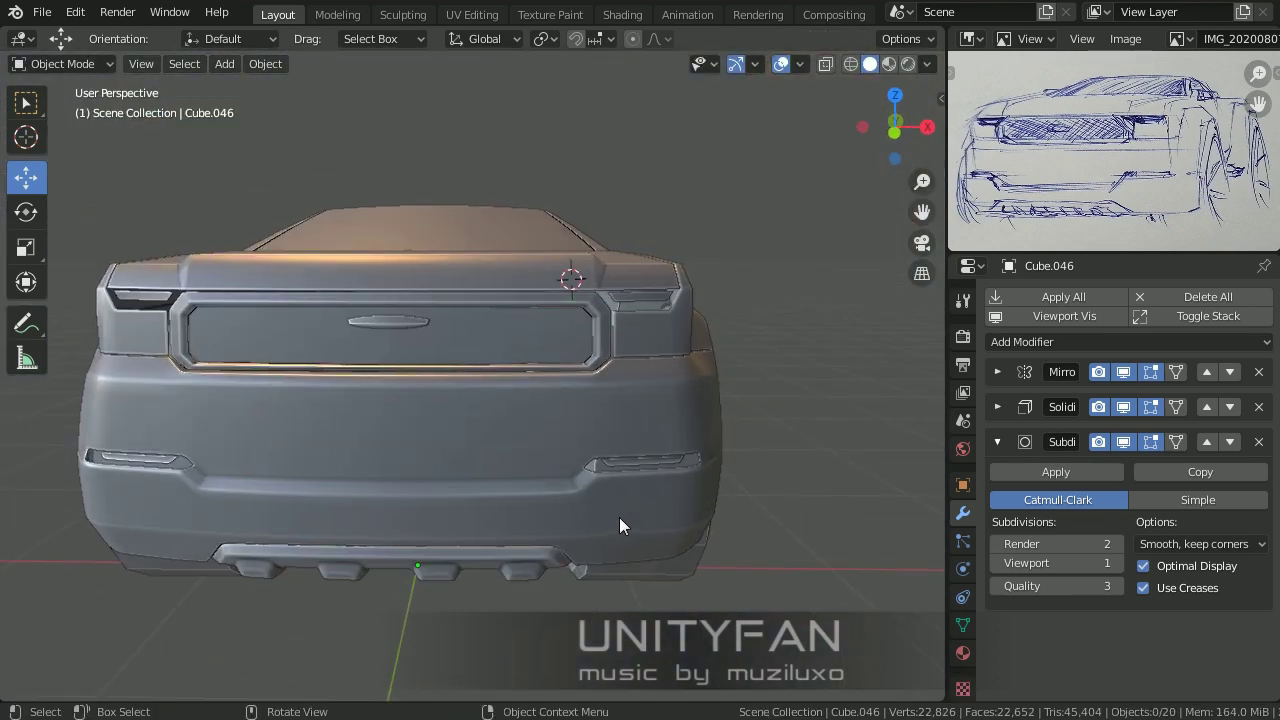
Step: Select the rear body panel Cube.020 and enter Edit Mode facing it
scroll(636, 504, "down", 2)
mouse_move(623, 507)
middle_mouse_down()
mouse_move(428, 554)
mouse_move(502, 517)
mouse_move(373, 499)
middle_mouse_up()
scroll(624, 450, "up", 2)
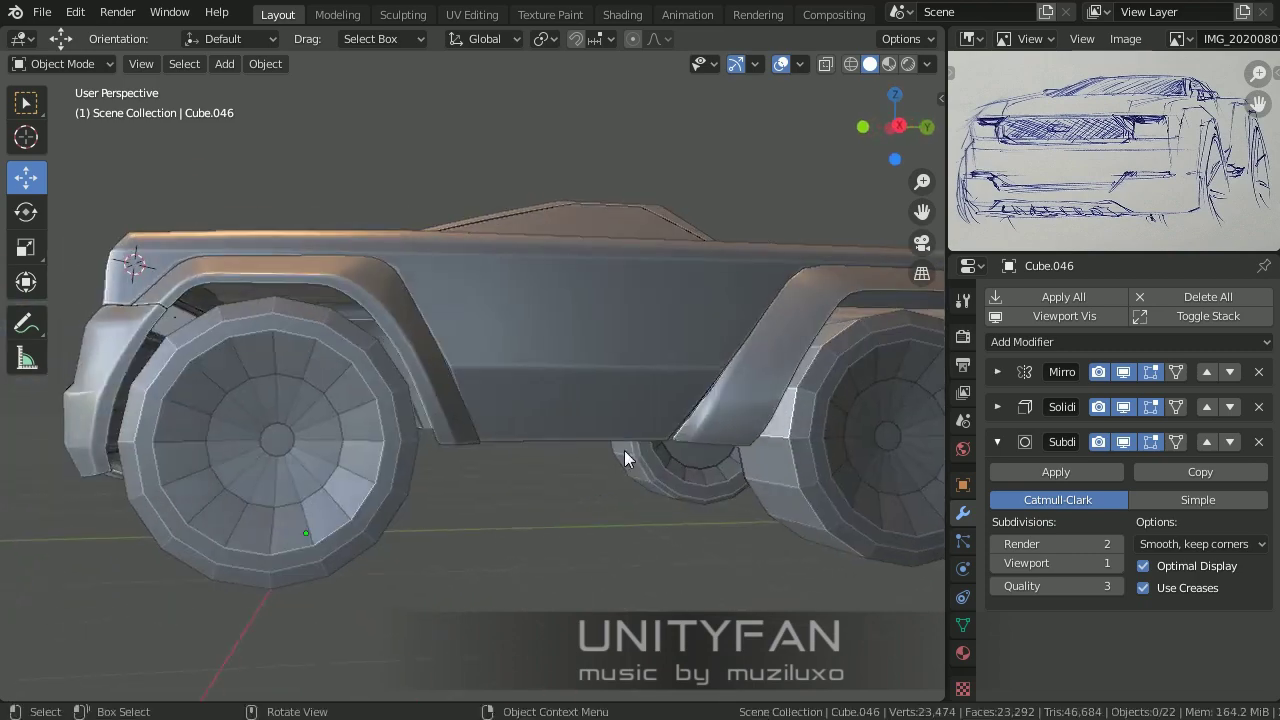
left_click(569, 420)
key("Tab")
scroll(569, 420, "up", 3)
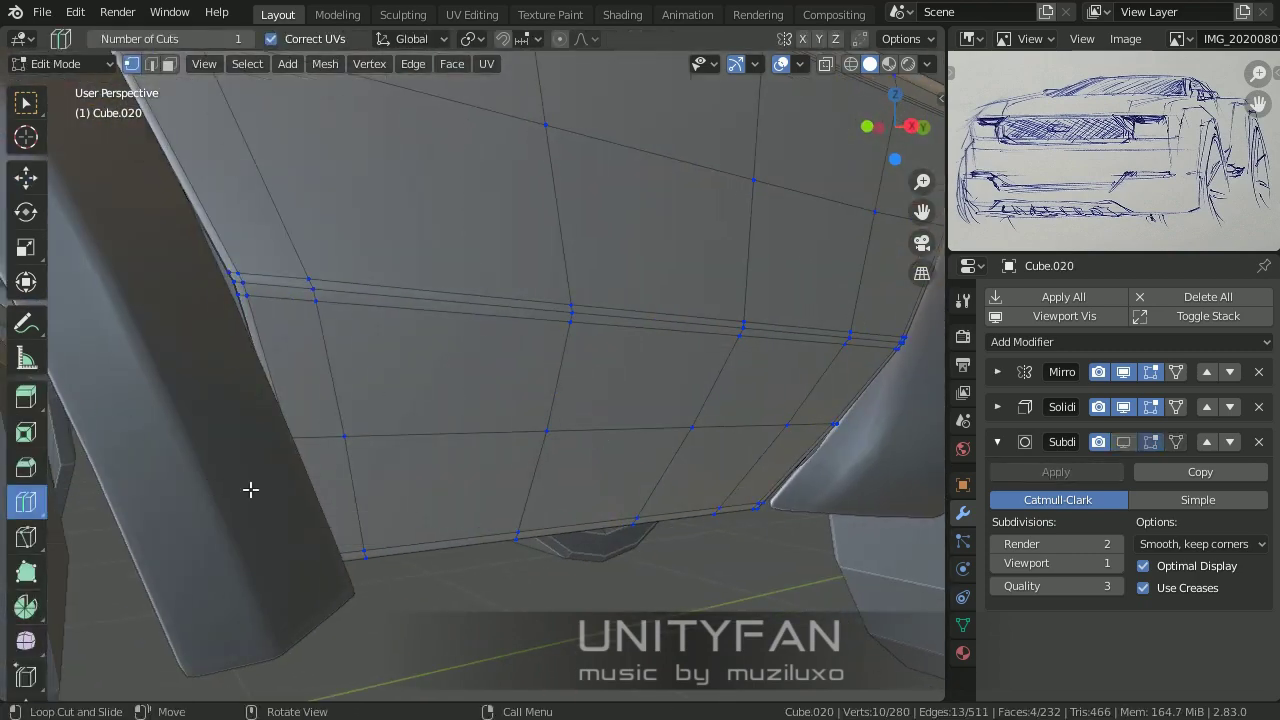
middle_click_drag(250, 489, 380, 319)
Step: Add an edge loop across the rear panel and bevel it
left_click(380, 352)
key("2")
scroll(416, 315, "up", 2)
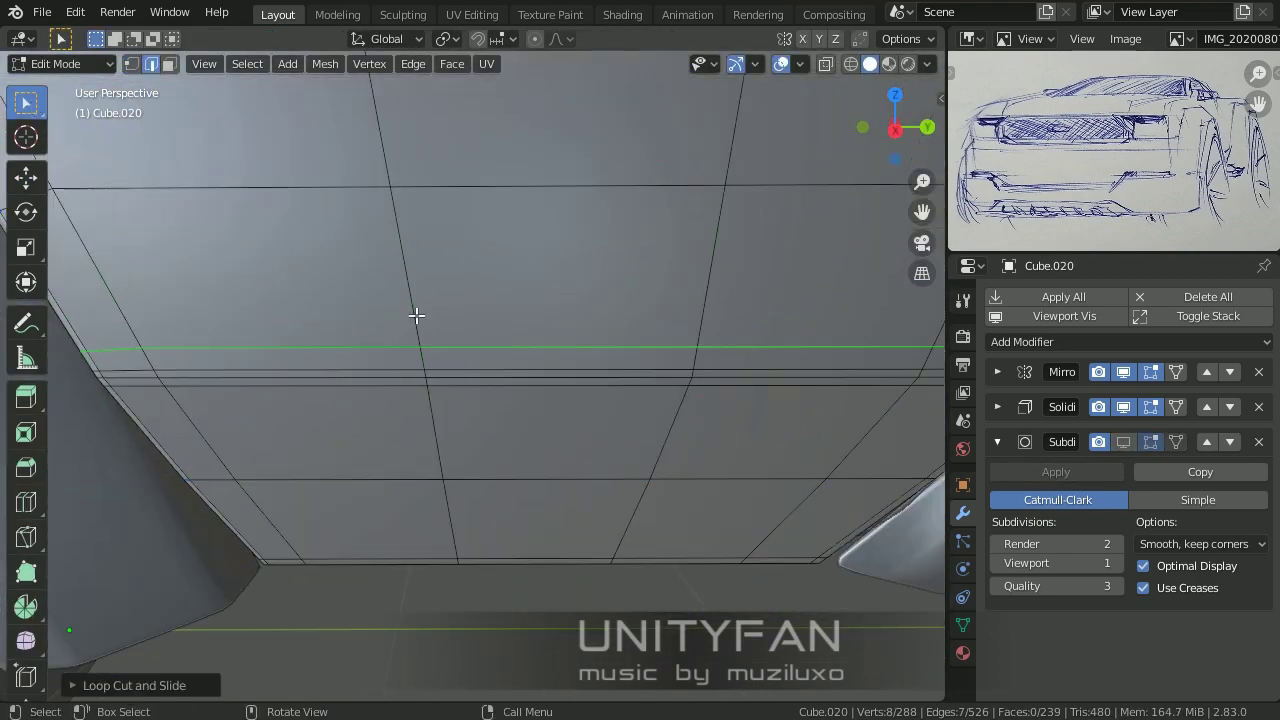
left_click(720, 541)
mouse_move(720, 541)
middle_mouse_down()
mouse_move(389, 406)
mouse_move(136, 104)
middle_mouse_up()
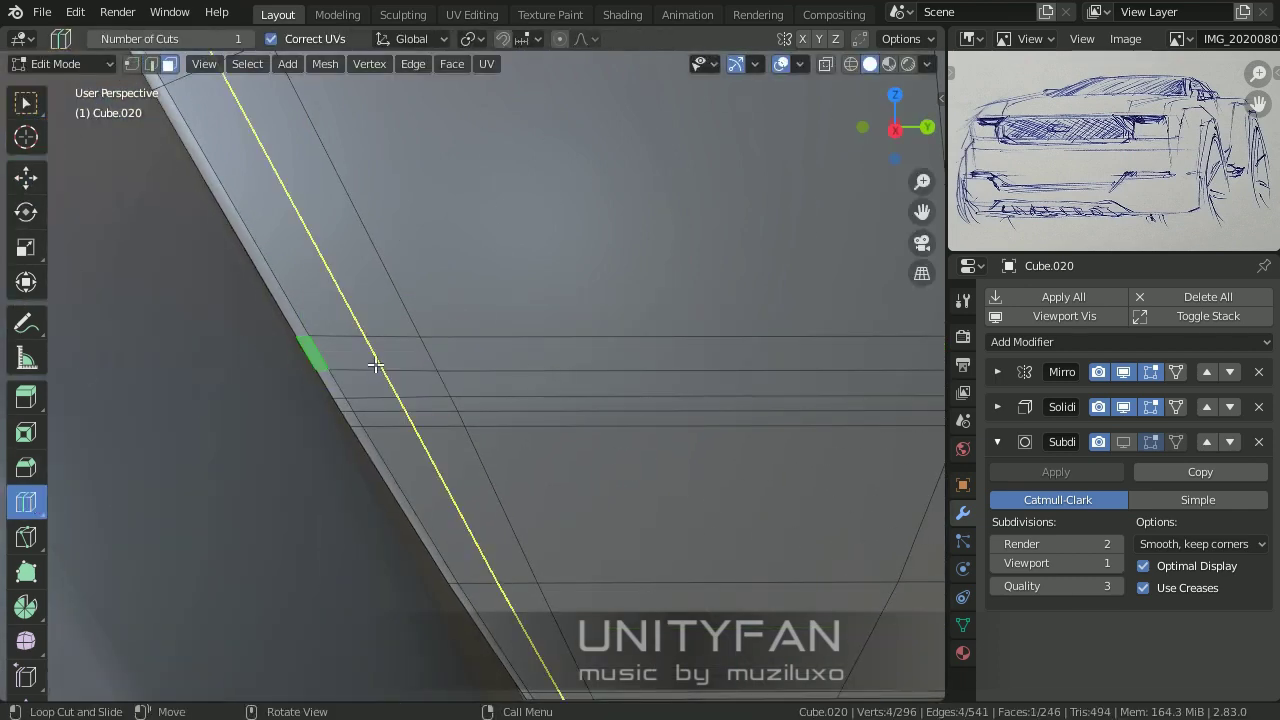
left_click(26, 102)
mouse_move(774, 479)
middle_mouse_down()
mouse_move(60, 140)
mouse_move(503, 401)
middle_mouse_up()
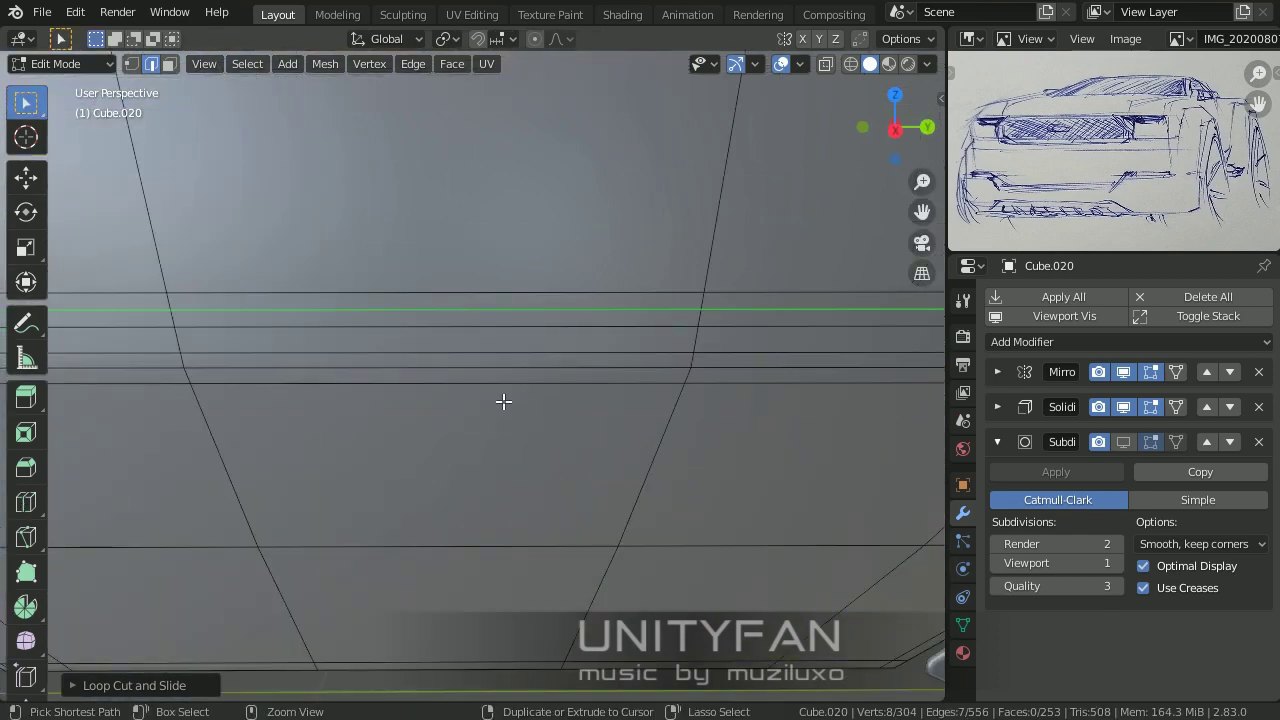
Step: Select the lower rear panel faces, then return to Object Mode to see the truck
left_click(166, 64)
scroll(403, 414, "down", 5)
left_click(403, 414)
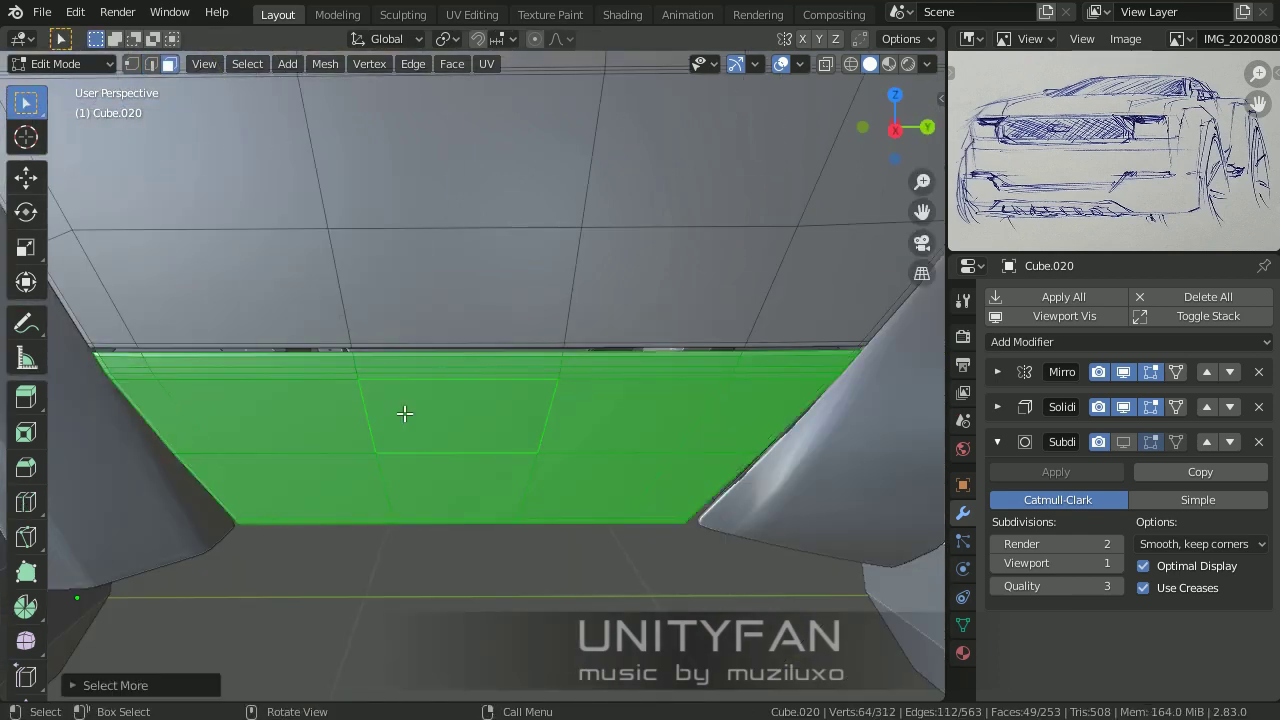
scroll(403, 514, "down", 5)
key("Tab")
mouse_move(403, 514)
middle_mouse_down()
mouse_move(347, 479)
mouse_move(384, 515)
middle_mouse_up()
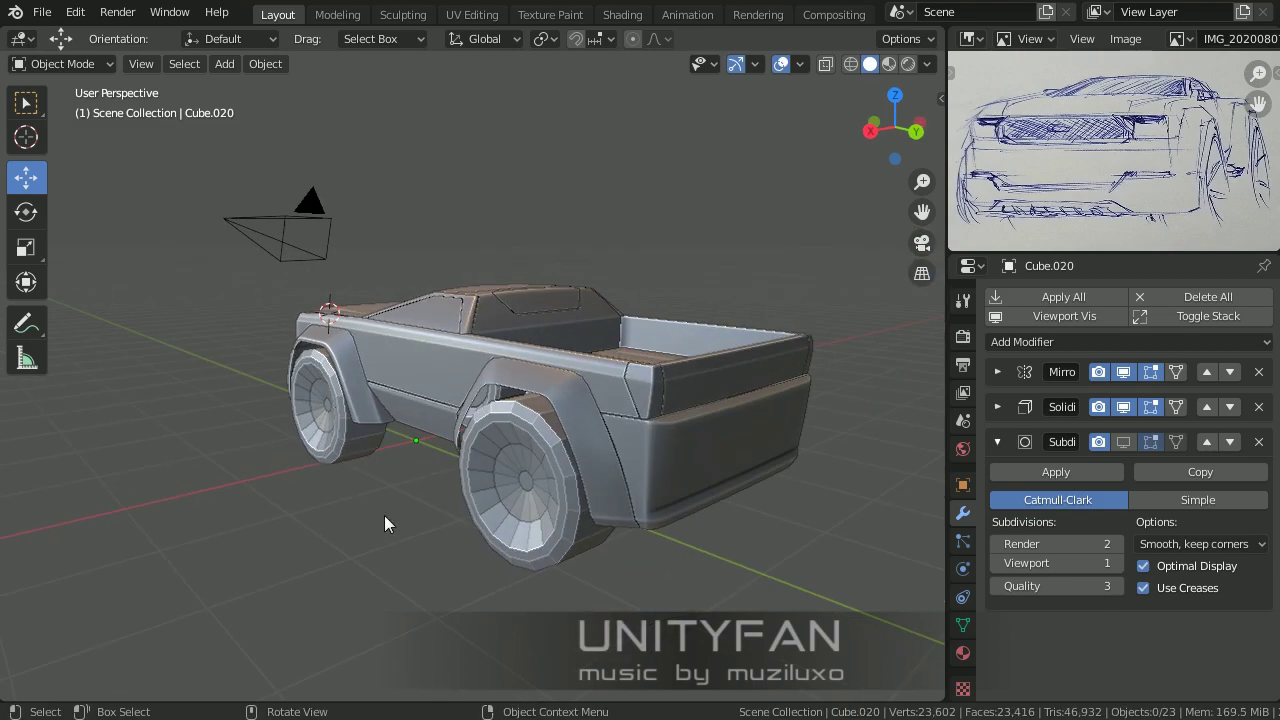
Step: Merge the knife-cut vertices on Cube.034 at the last selected vertex
mouse_move(479, 506)
middle_mouse_down()
mouse_move(682, 450)
mouse_move(474, 384)
mouse_move(578, 415)
mouse_move(476, 413)
mouse_move(493, 397)
middle_mouse_up()
scroll(474, 384, "up", 5)
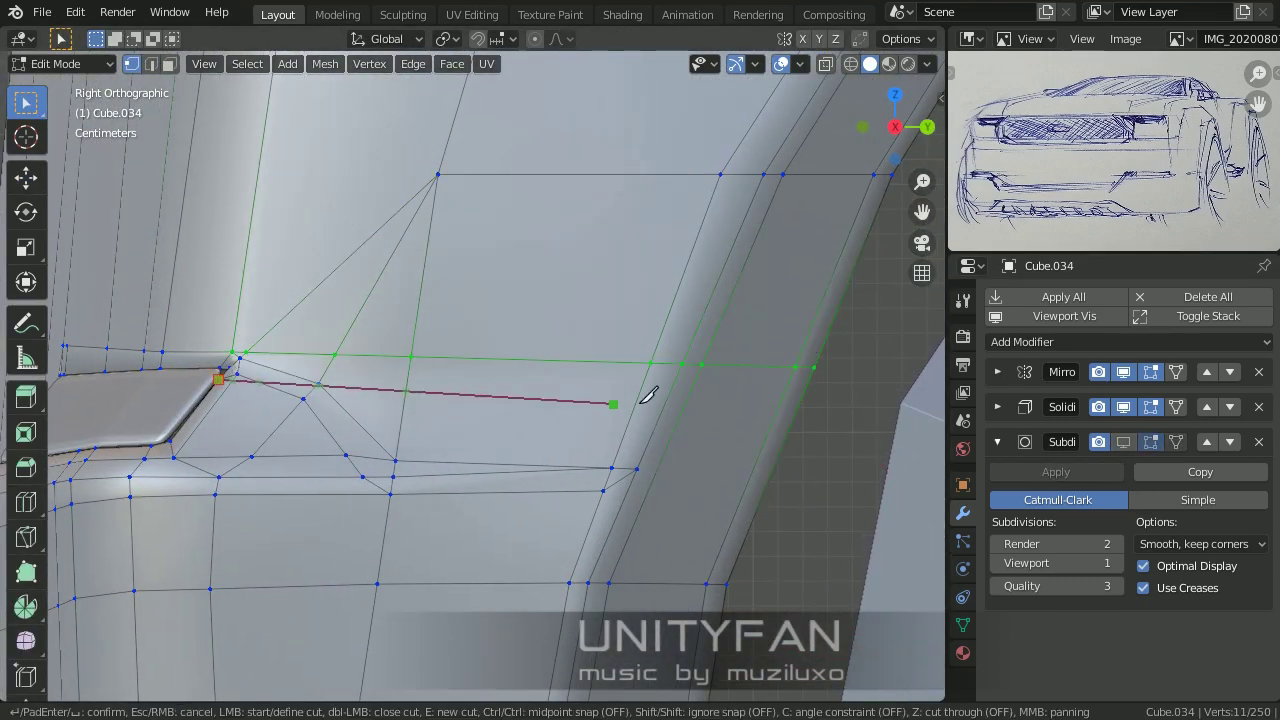
scroll(380, 377, "up", 2)
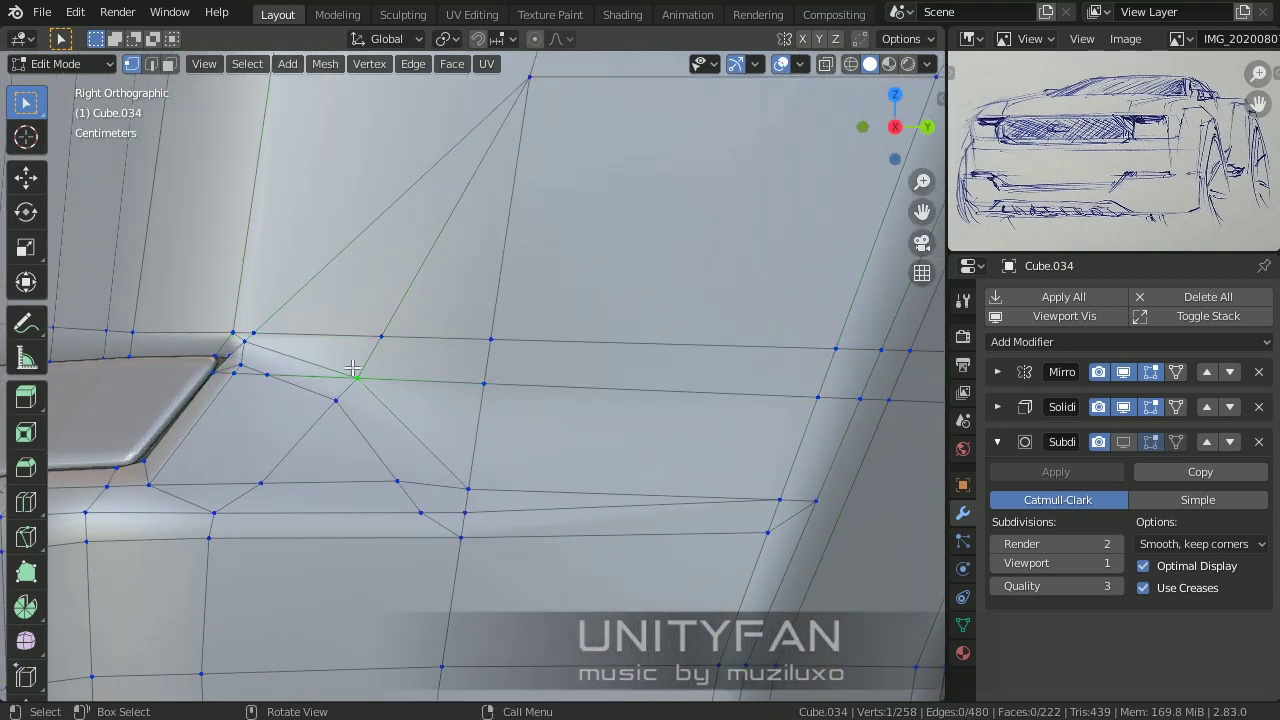
left_click(325, 413)
middle_click_drag(340, 394, 462, 340)
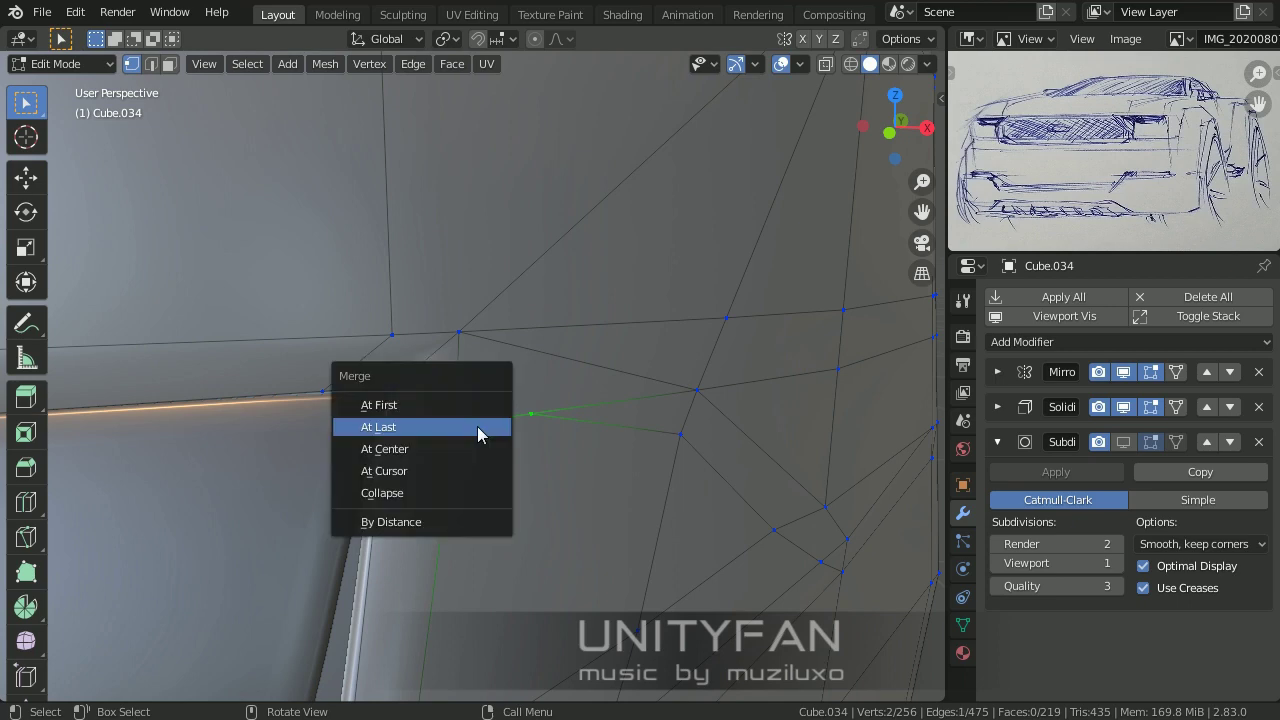
left_click(477, 426)
middle_click_drag(494, 423, 389, 211)
Step: Dissolve the selected edges and delete the leftover faces on the bumper
key("2")
key("x")
left_click(461, 477)
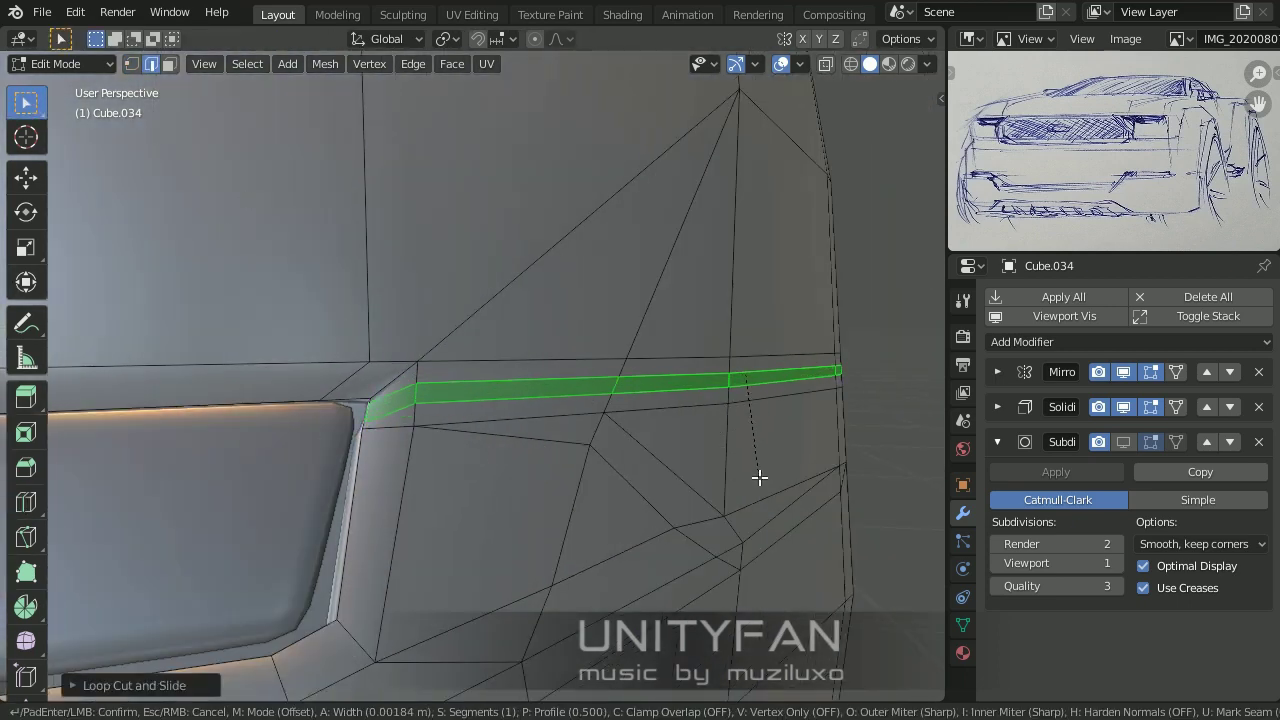
key("x")
left_click(500, 272)
Step: Merge two more vertices at last, then select the vertices near the bumper notch using X-ray
mouse_move(583, 406)
middle_mouse_down()
mouse_move(529, 497)
mouse_move(423, 506)
mouse_move(409, 457)
middle_mouse_up()
key("1")
left_click(583, 509)
key("alt+z")
left_click_drag(651, 400, 457, 337)
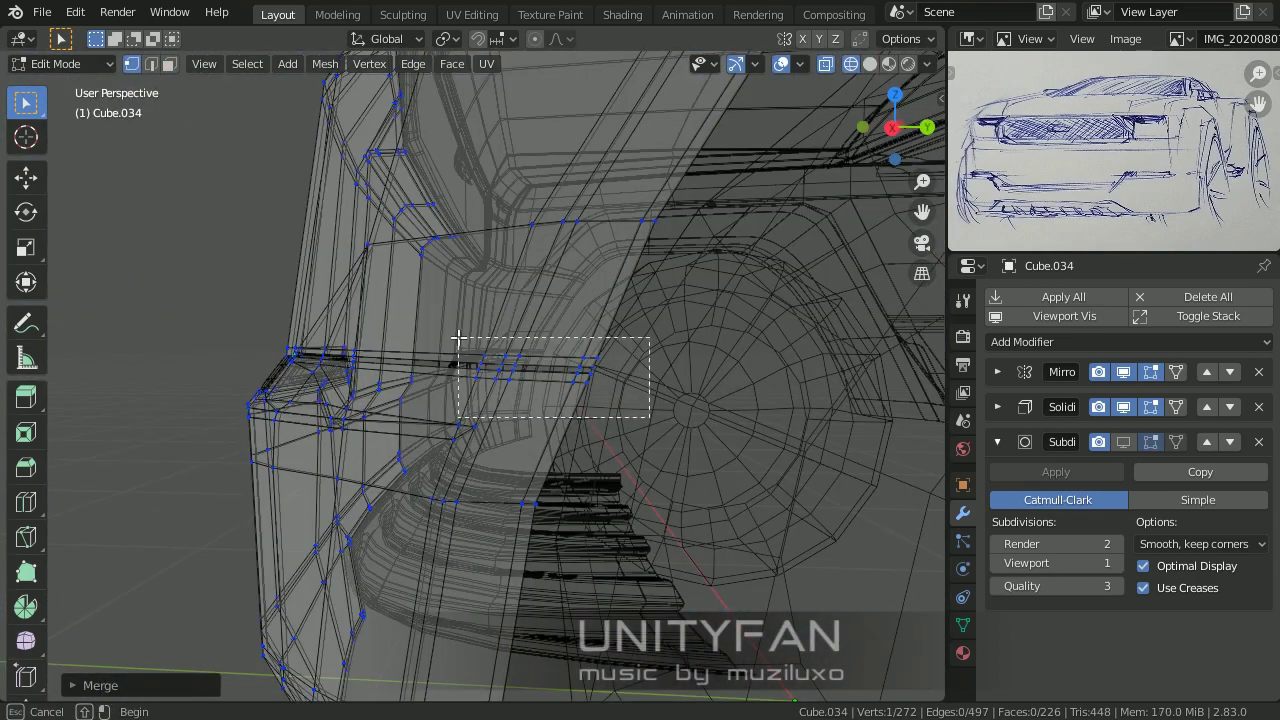
key("alt+z")
scroll(463, 429, "down", 2)
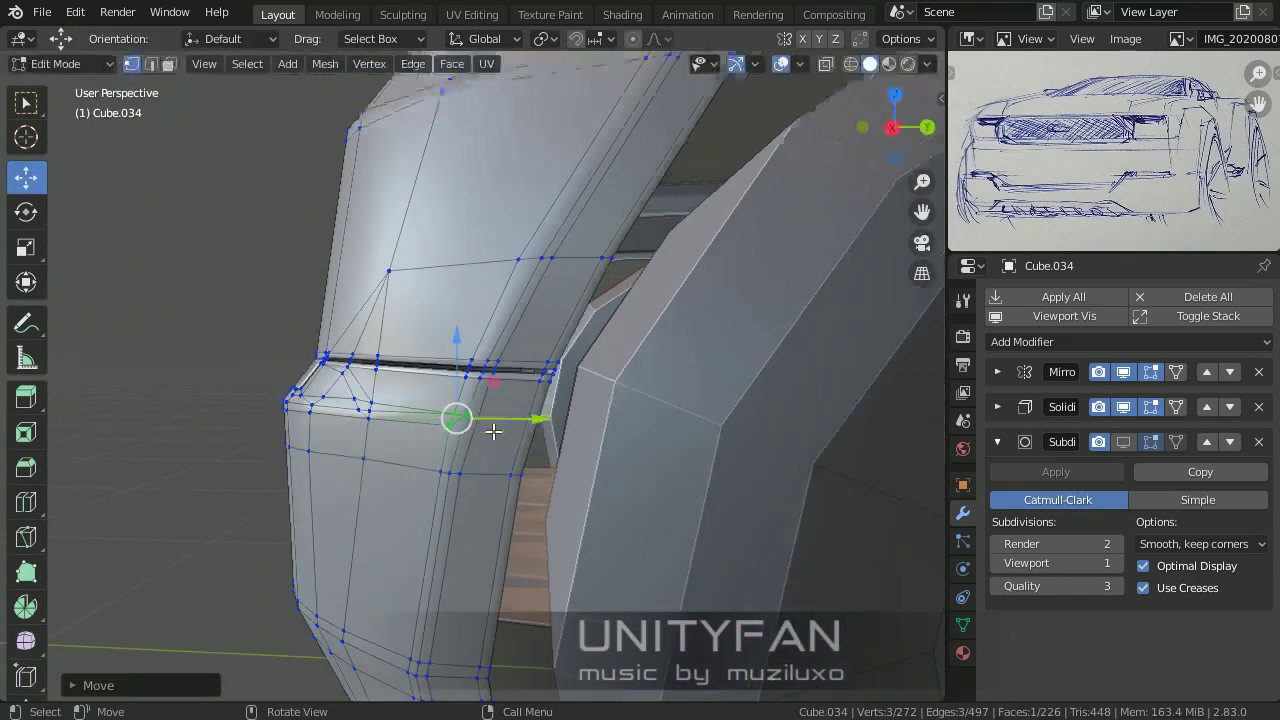
key("Tab")
key("Tab")
Step: Add a loop cut along the bumper, slid toward the face middle, and select the linked faces
scroll(594, 417, "up", 5)
mouse_move(594, 417)
middle_mouse_down()
mouse_move(649, 470)
mouse_move(386, 457)
middle_mouse_up()
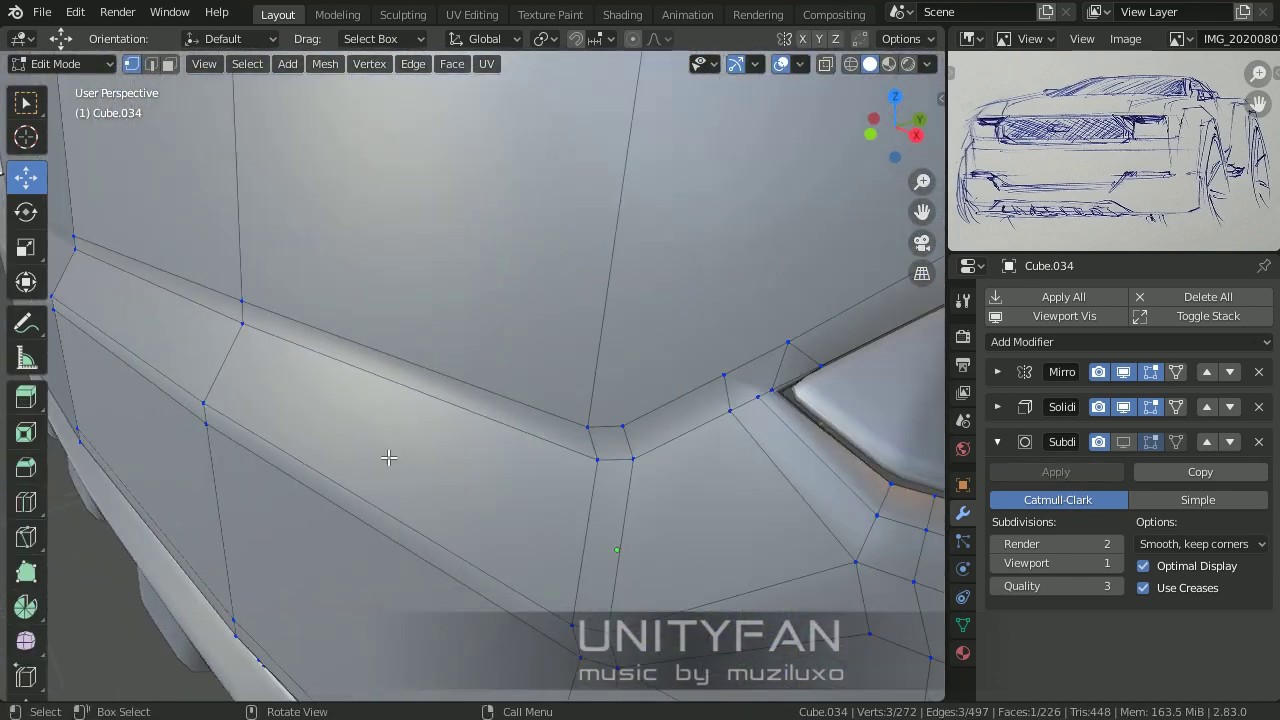
key("ctrl+r")
left_click(587, 506)
left_click_drag(614, 444, 627, 467)
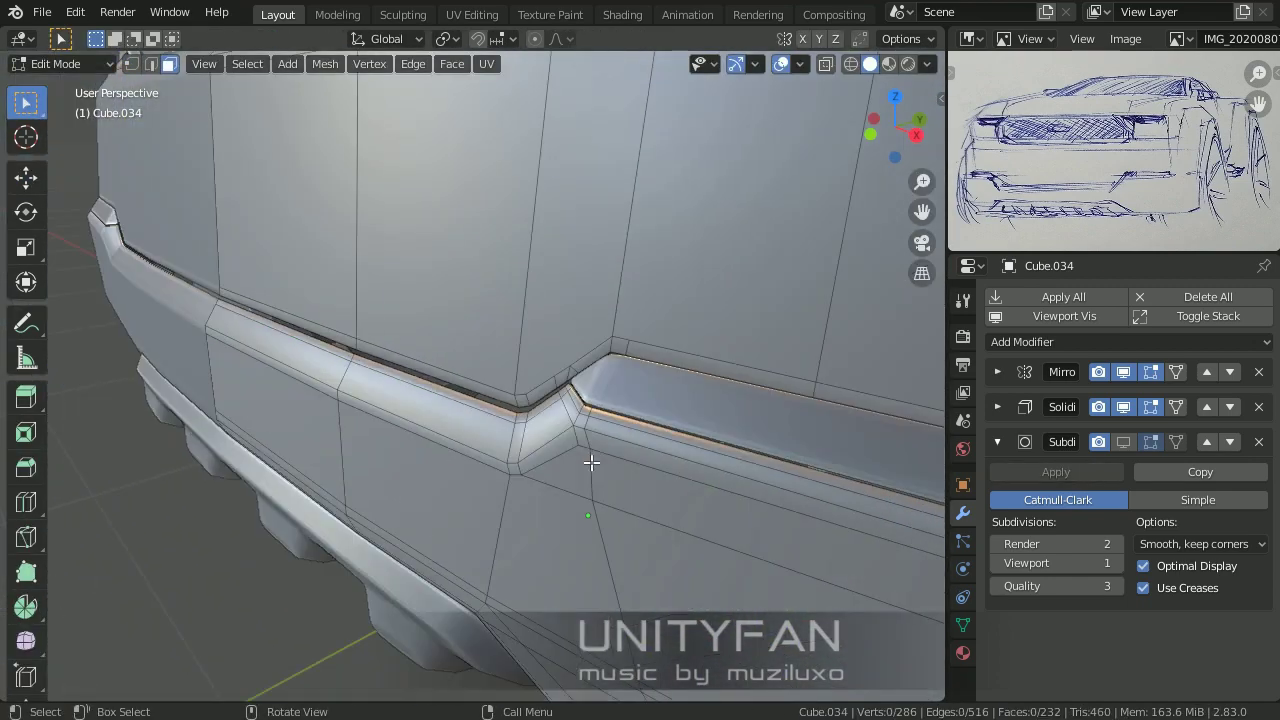
left_click(475, 464)
key("ctrl+KP_Add")
key("ctrl+KP_Add")
key("ctrl+KP_Add")
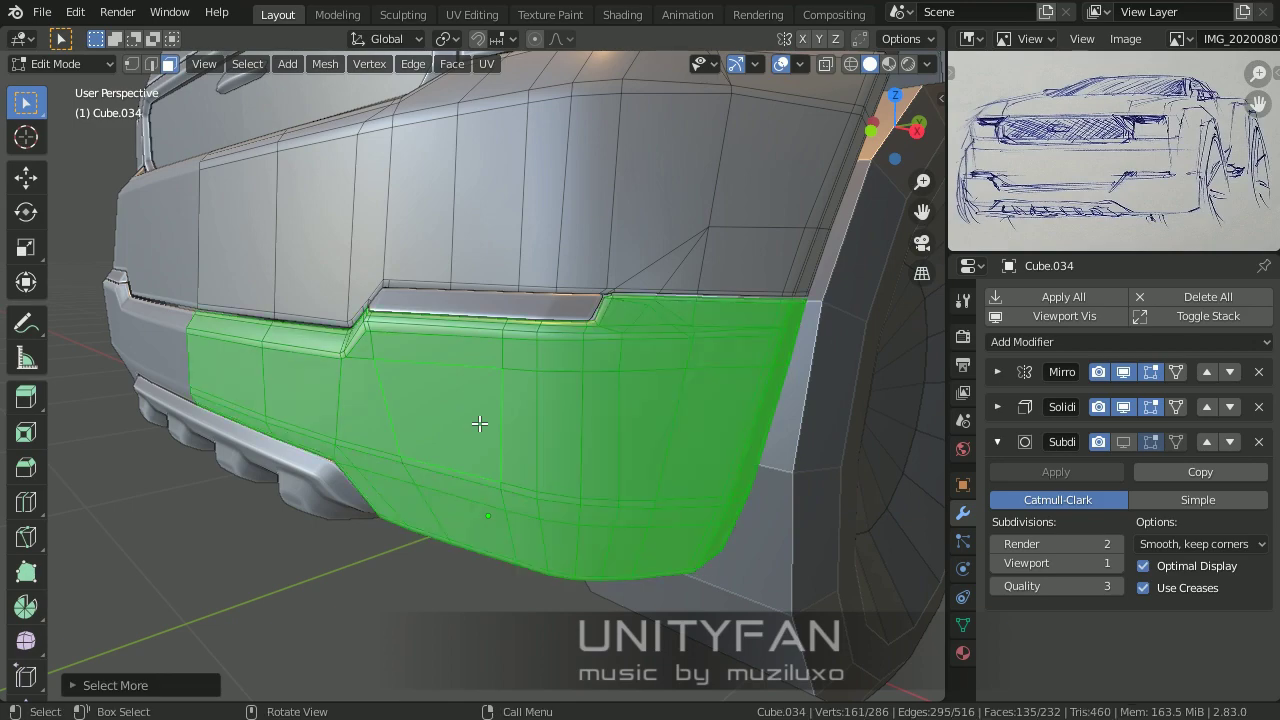
key("Tab")
Step: Select the Cube.020 body panel and enter Edit Mode on it
scroll(475, 464, "down", 5)
left_click(485, 517)
left_click(489, 449)
middle_click_drag(489, 449, 493, 459)
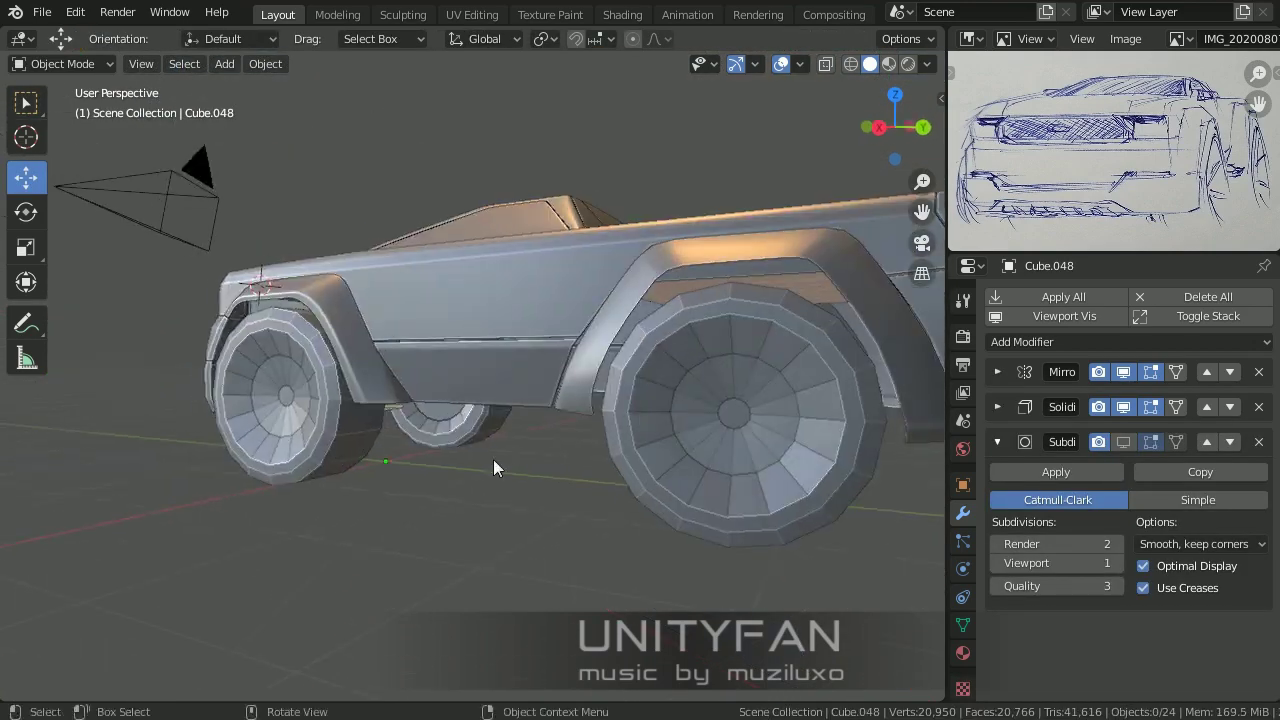
scroll(556, 374, "up", 8)
left_click(557, 376)
key("Tab")
mouse_move(586, 417)
middle_mouse_down()
mouse_move(377, 274)
mouse_move(229, 295)
middle_mouse_up()
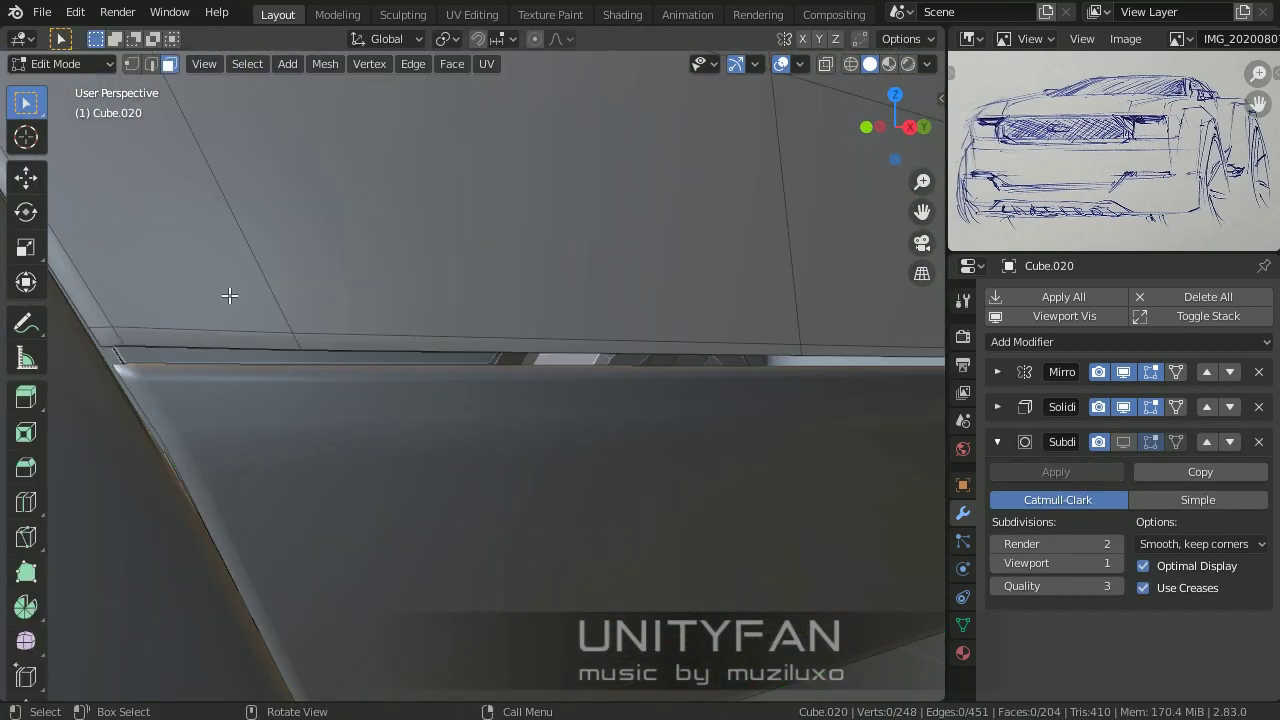
Step: Select the horizontal edge loop above the fender on Cube.020 and move it
left_click(112, 337, "alt")
key("shift+space")
key("g")
middle_click_drag(112, 337, 431, 372)
middle_click_drag(628, 283, 371, 417)
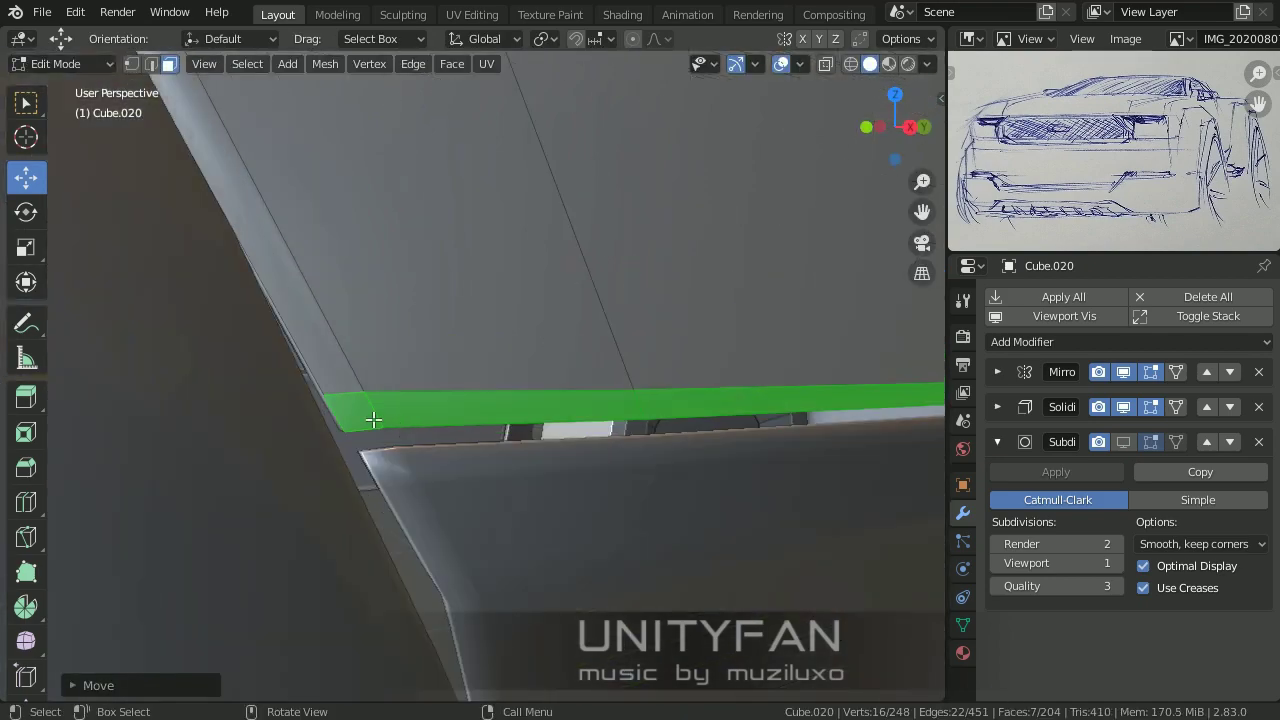
scroll(571, 463, "down", 3)
scroll(524, 441, "up", 4)
mouse_move(547, 449)
middle_mouse_down()
mouse_move(540, 552)
mouse_move(398, 628)
mouse_move(611, 595)
mouse_move(548, 421)
middle_mouse_up()
Step: Cut a new horizontal edge loop across the rear bumper Cube.043
left_click(548, 425)
key("Tab")
scroll(506, 437, "up", 2)
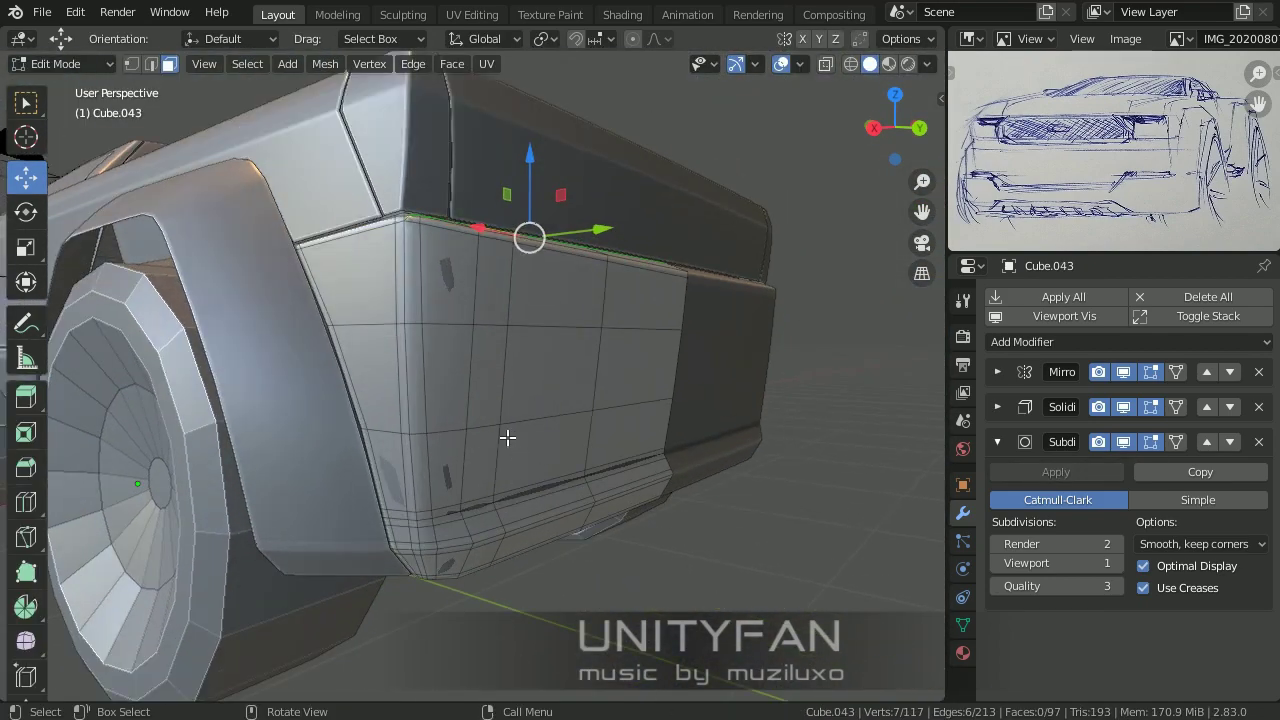
scroll(506, 437, "up", 2)
left_click(560, 362)
scroll(617, 357, "up", 3)
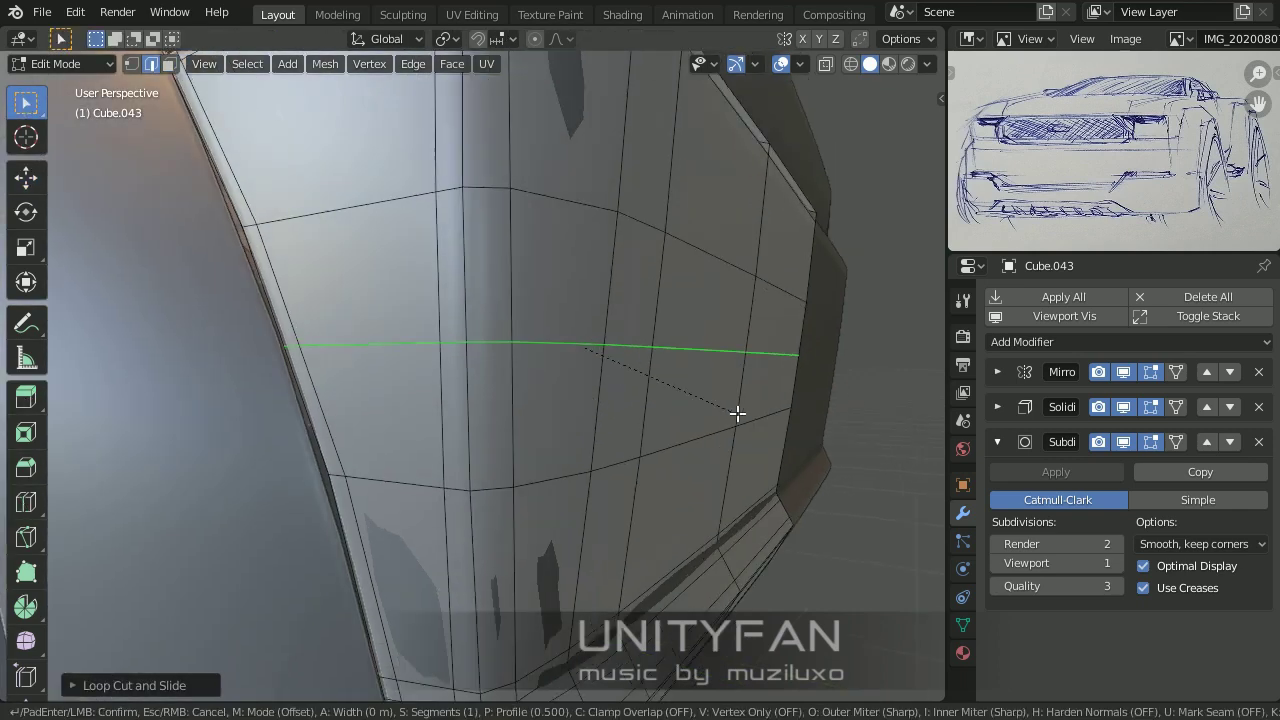
left_click(474, 350)
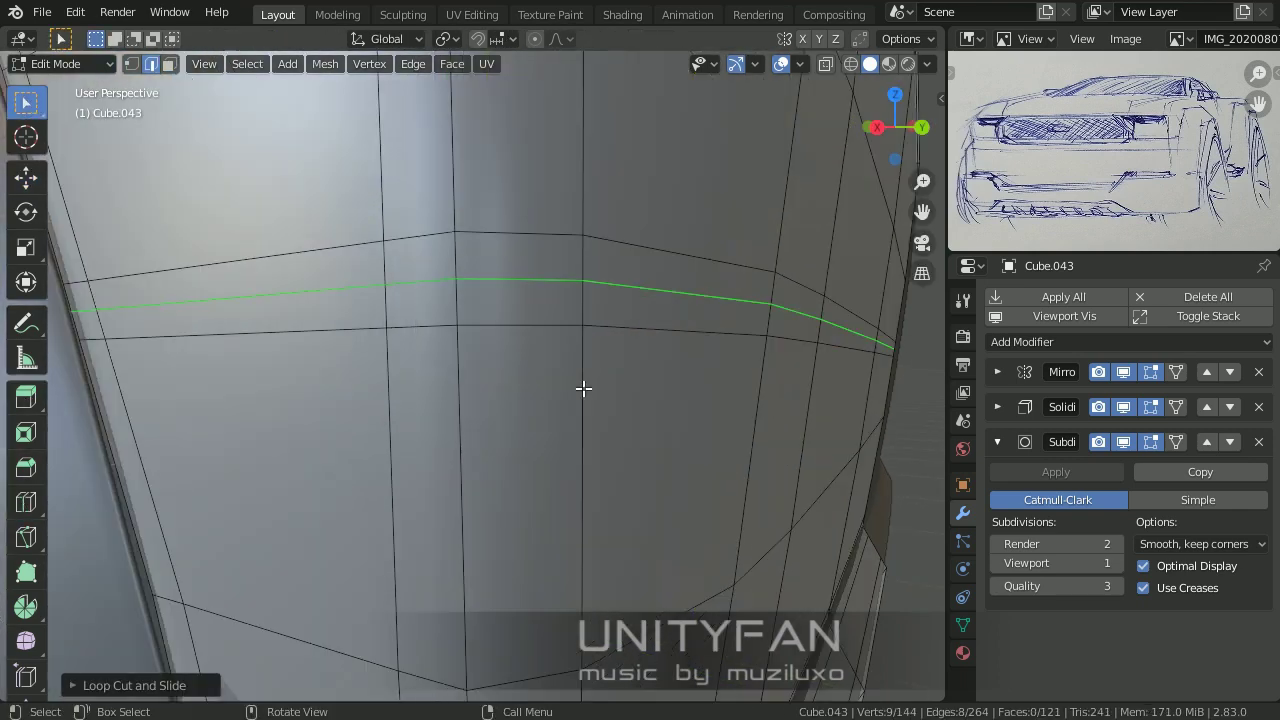
scroll(457, 423, "down", 5)
middle_click_drag(457, 423, 457, 423)
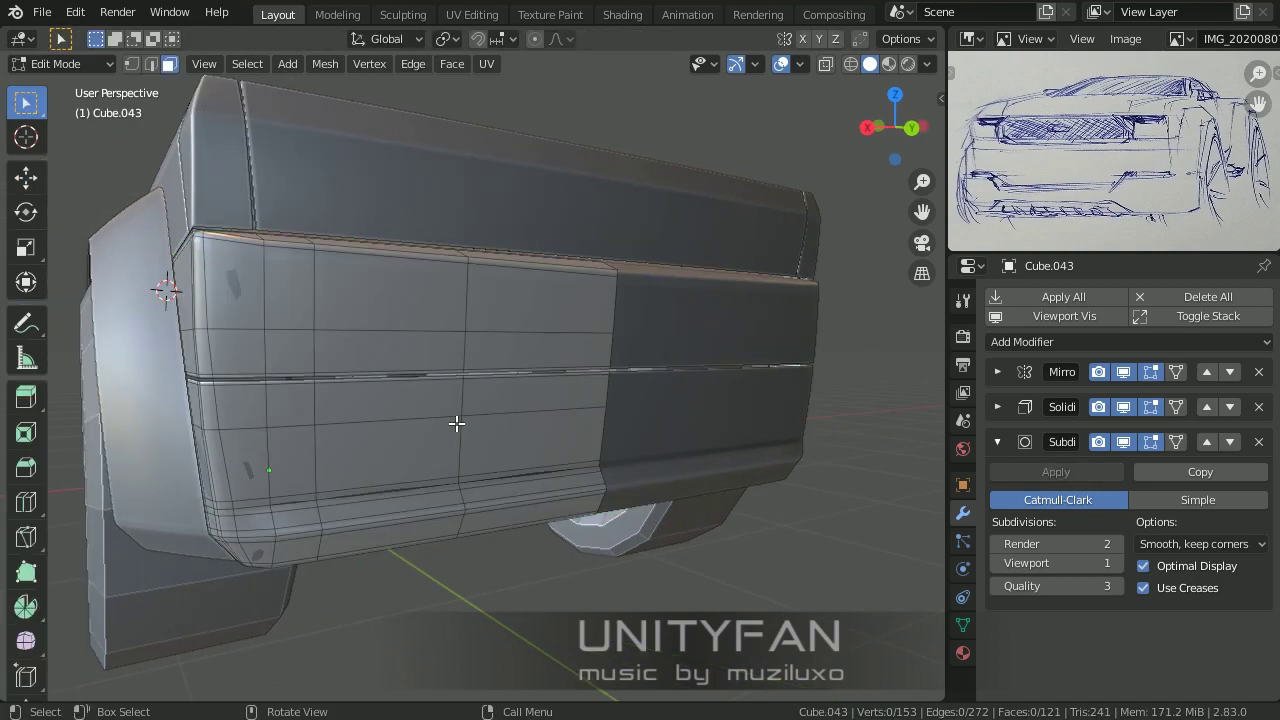
Step: Select the rear bumper faces, return to Object Mode, and save as FC-014_01.blend
key("3")
left_click(467, 412)
key("ctrl+KP_Add")
key("Tab")
scroll(467, 412, "down", 5)
mouse_move(544, 514)
middle_mouse_down()
mouse_move(456, 513)
mouse_move(426, 383)
mouse_move(376, 453)
mouse_move(556, 435)
mouse_move(582, 420)
mouse_move(833, 488)
mouse_move(714, 483)
mouse_move(680, 423)
mouse_move(580, 423)
mouse_move(493, 390)
mouse_move(663, 414)
middle_mouse_up()
key("ctrl+s")
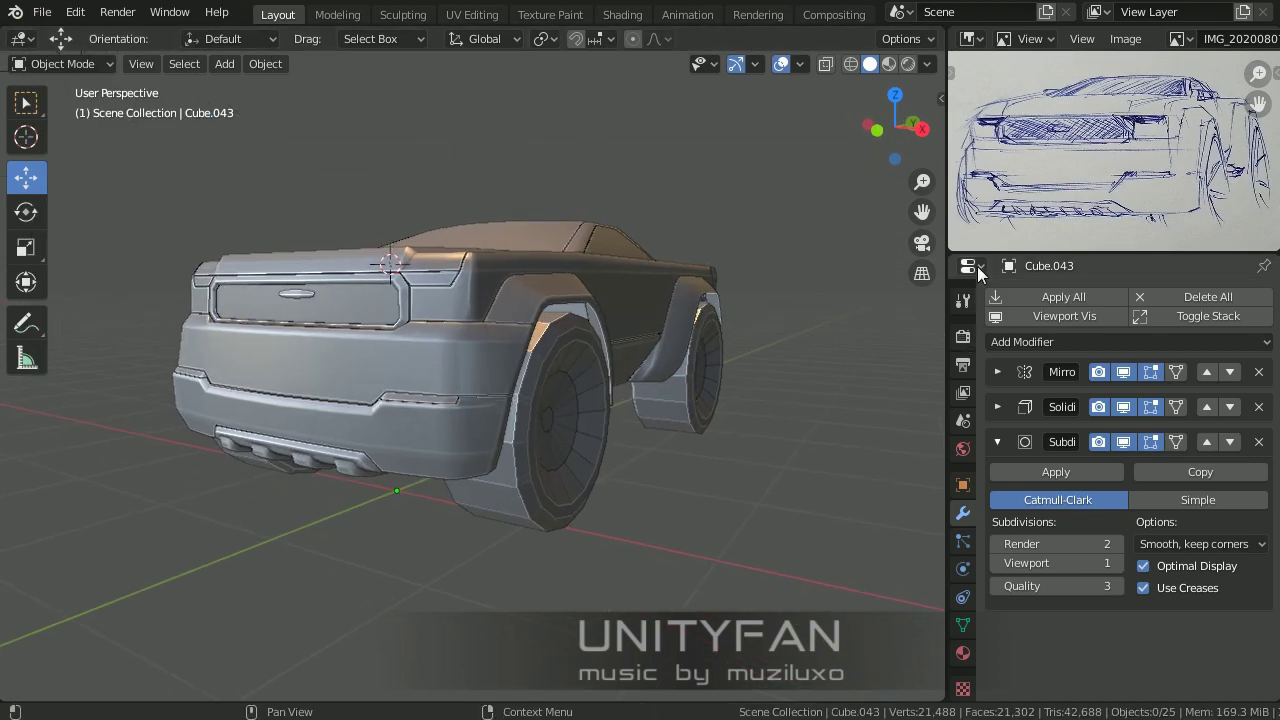
Step: Show the Outliner and enable the wheel_v003_Coll and brakes_instances collections
left_click(977, 266)
left_click(900, 303)
left_click(1019, 508)
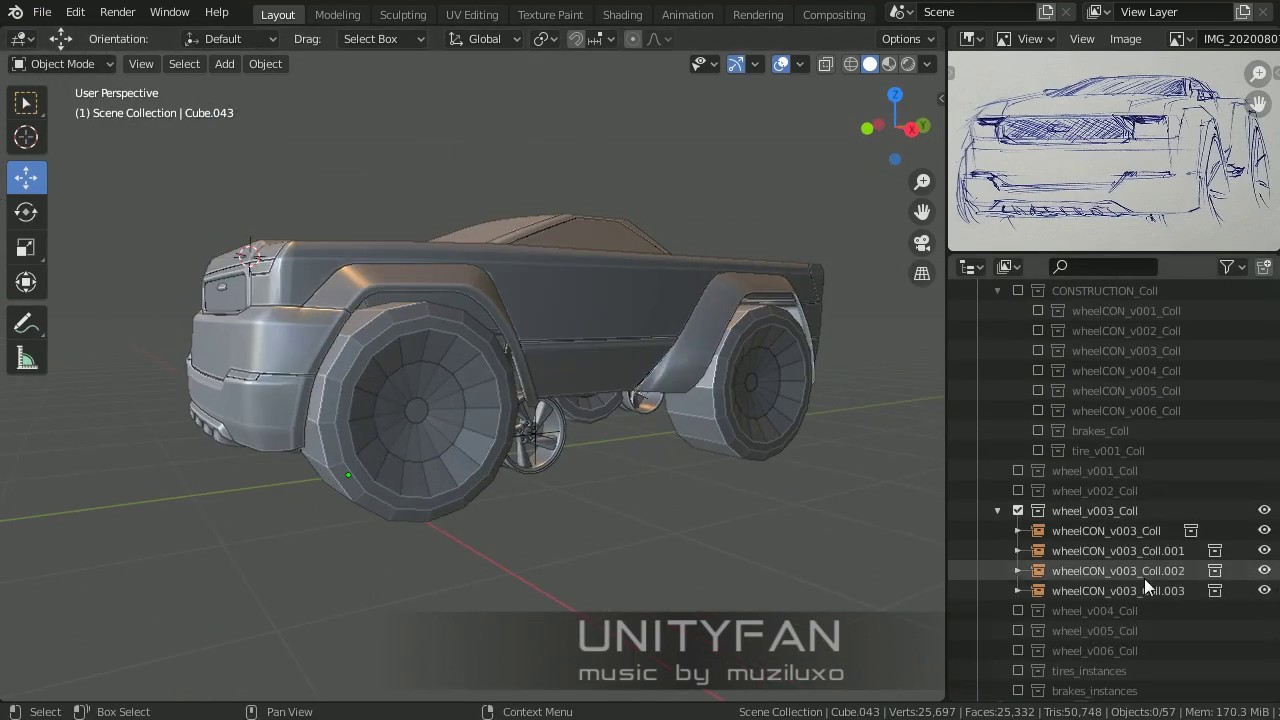
left_click(1018, 610)
left_click(489, 450)
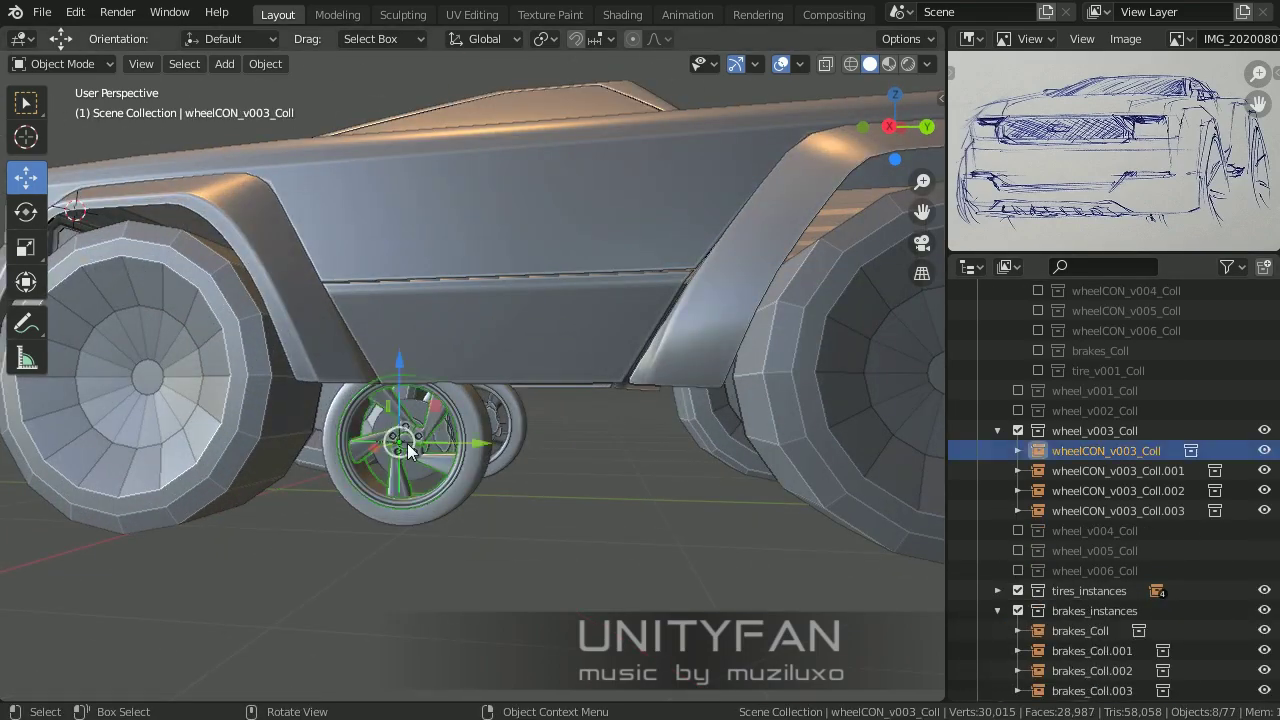
left_click(429, 472)
Step: Select all the wheel and brake instances in the viewport
middle_click_drag(429, 472, 595, 510)
scroll(575, 480, "up", 5)
left_click(555, 458, "shift")
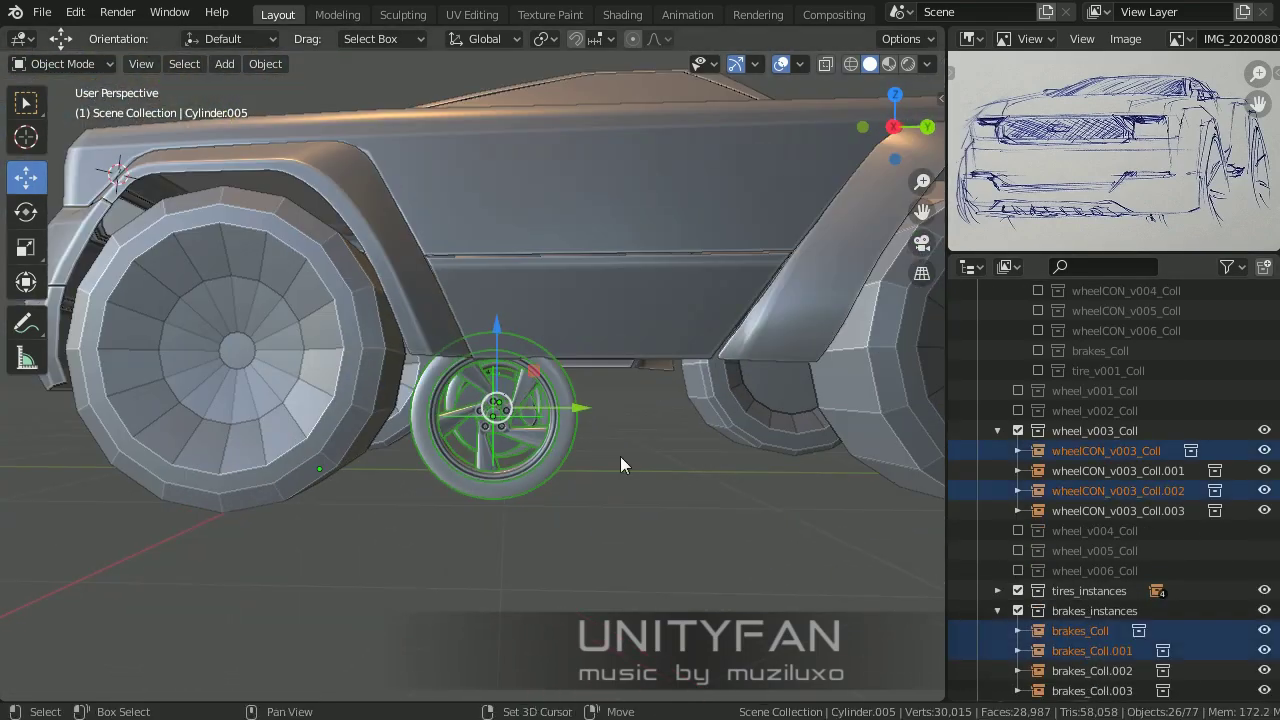
scroll(540, 446, "down", 5)
scroll(590, 462, "up", 5)
scroll(640, 465, "down", 4)
left_click(560, 431, "shift")
Step: In side view, scale the wheels up and move them along the Y axis
key("KP_3")
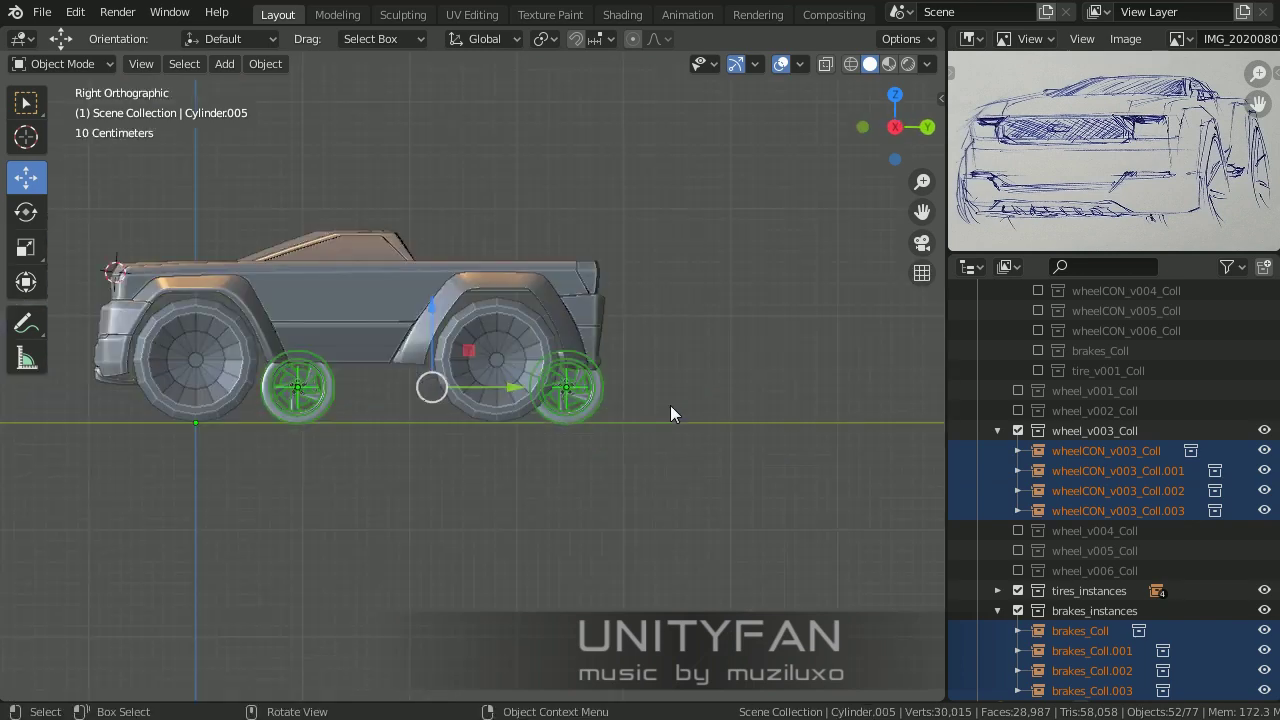
key("s")
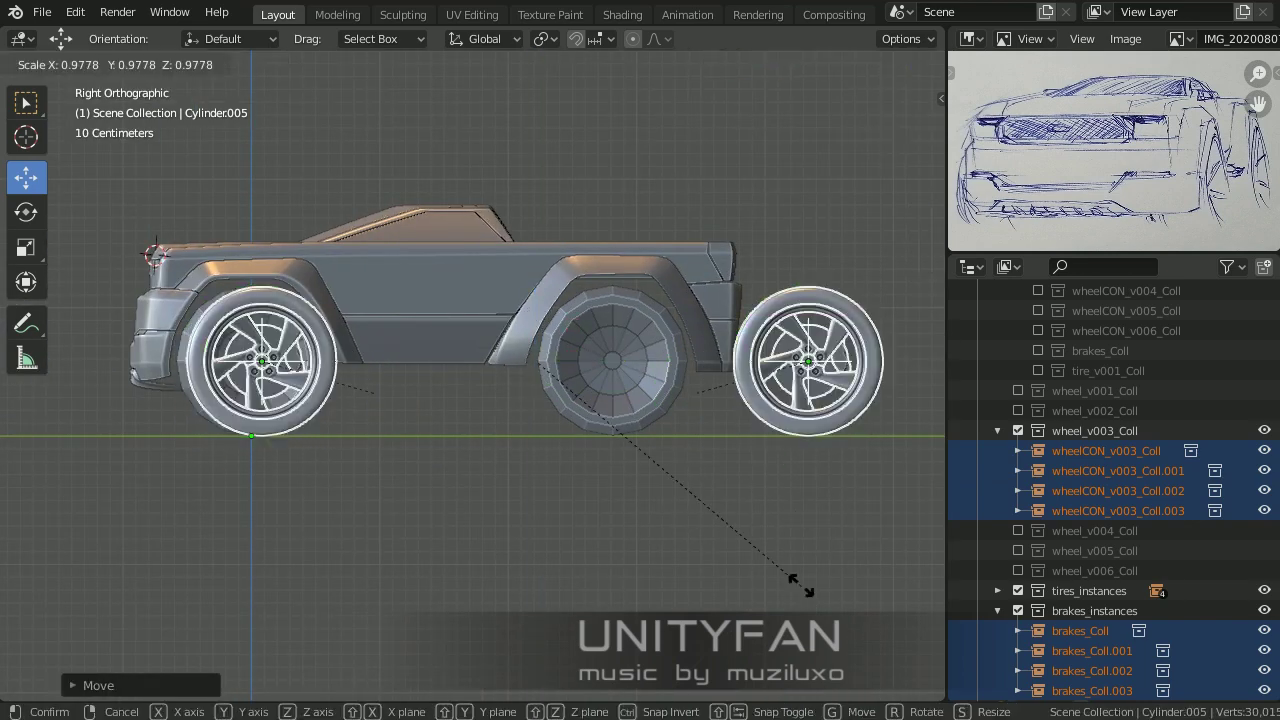
left_click(460, 548)
key("g")
key("y")
left_click(595, 369)
scroll(642, 405, "up", 2)
scroll(642, 405, "up", 1)
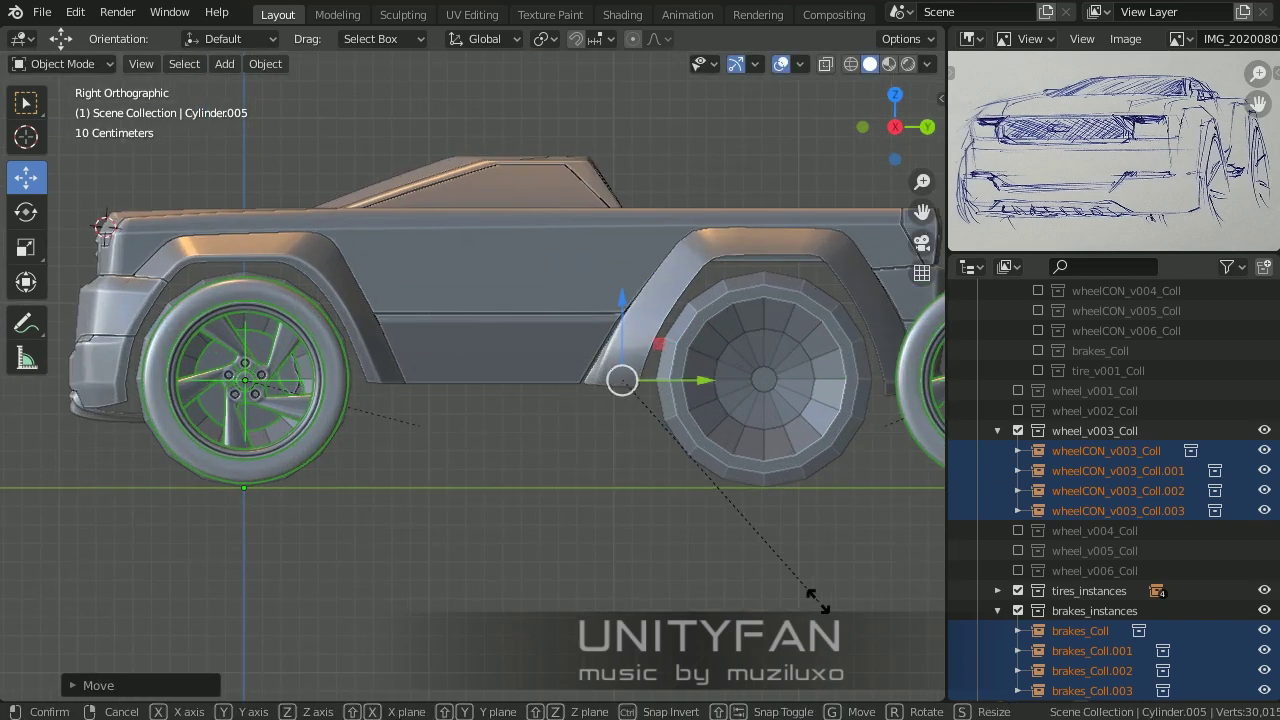
Step: Resize the wheels slightly and move the rear wheels and brakes into the arches
key("s")
left_click(773, 557)
key("g")
left_click(674, 337)
scroll(714, 388, "down", 2)
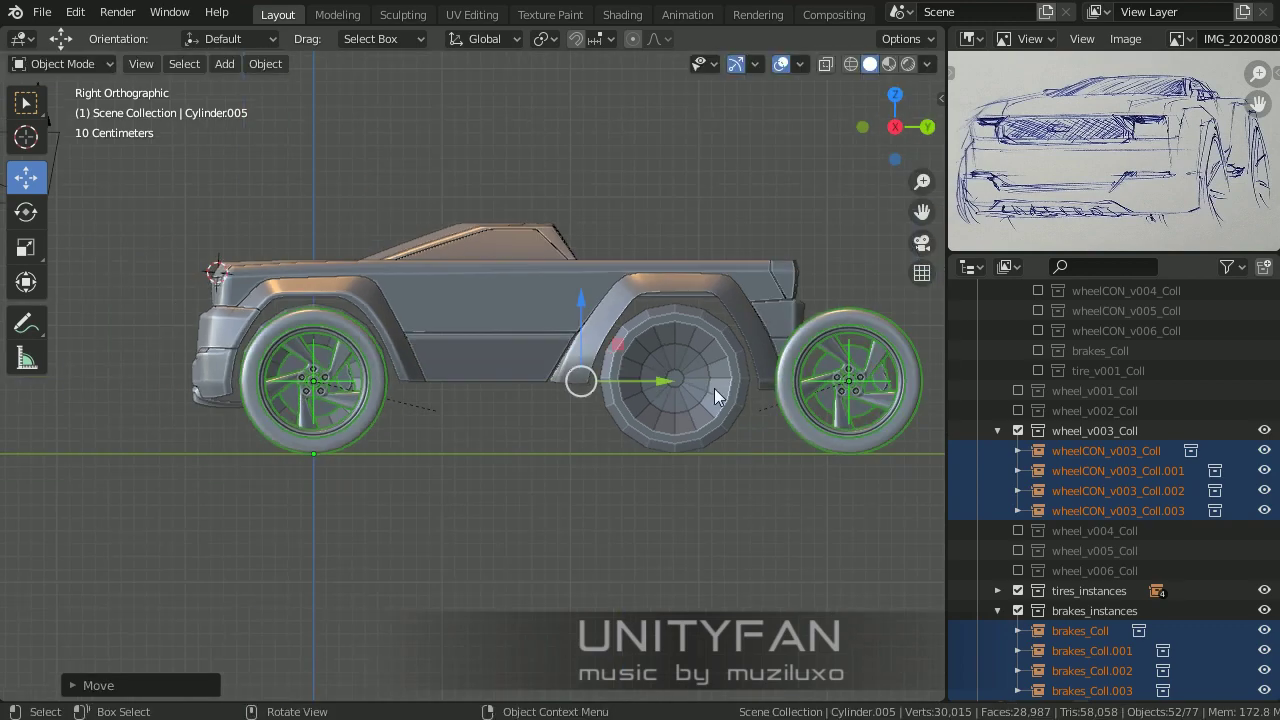
left_click(655, 368)
left_click(522, 382)
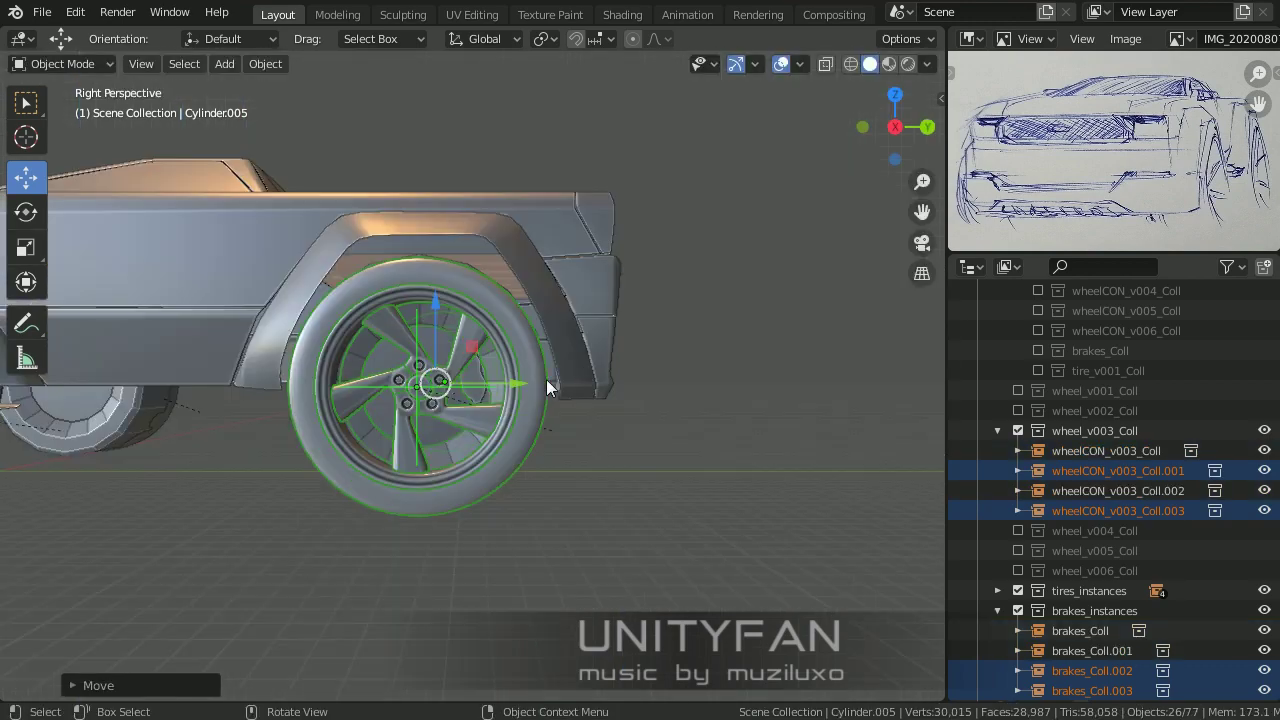
mouse_move(522, 382)
middle_mouse_down()
mouse_move(559, 378)
mouse_move(521, 442)
mouse_move(532, 455)
middle_mouse_up()
Step: In Front Orthographic view, move the selected wheels along the X axis
key("KP_1")
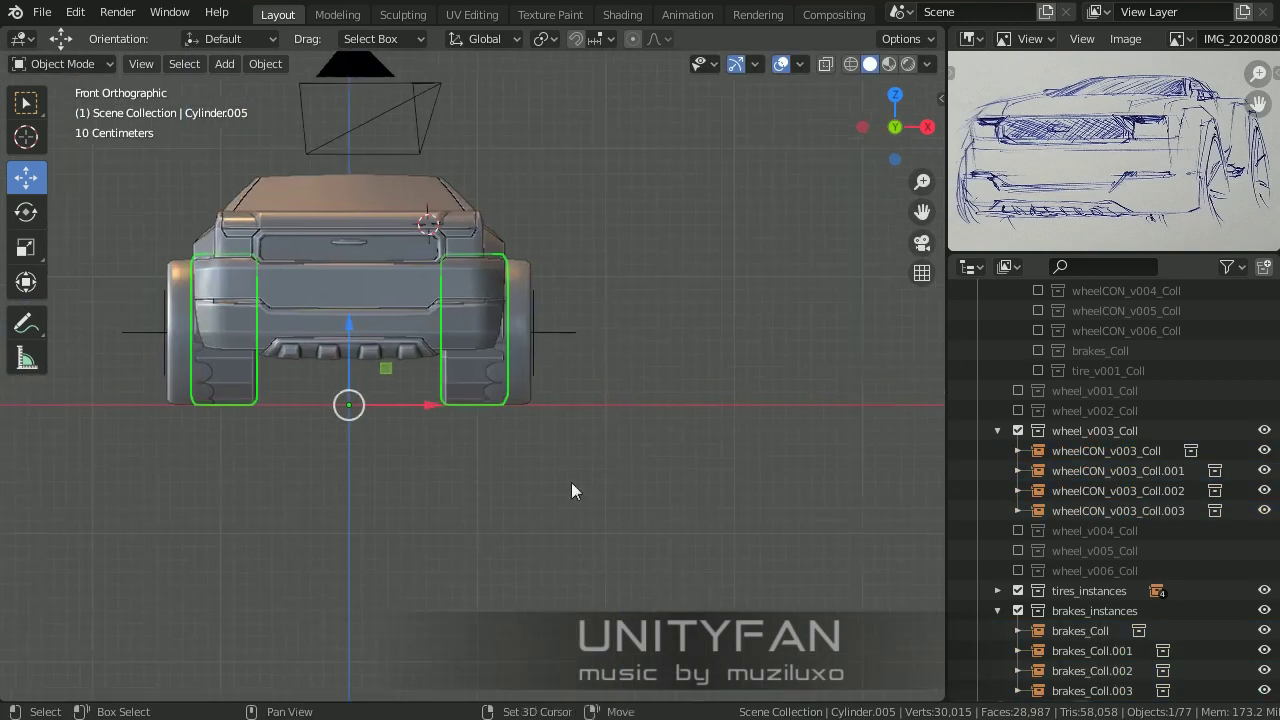
scroll(571, 482, "up", 5)
key("g")
key("x")
left_click(622, 364)
mouse_move(622, 364)
middle_mouse_down()
mouse_move(673, 513)
mouse_move(609, 482)
mouse_move(351, 458)
middle_mouse_up()
key("KP_1")
scroll(554, 487, "down", 3)
scroll(555, 487, "up", 2)
Step: Scale the selected wheels to fit and check them from front and side views
key("s")
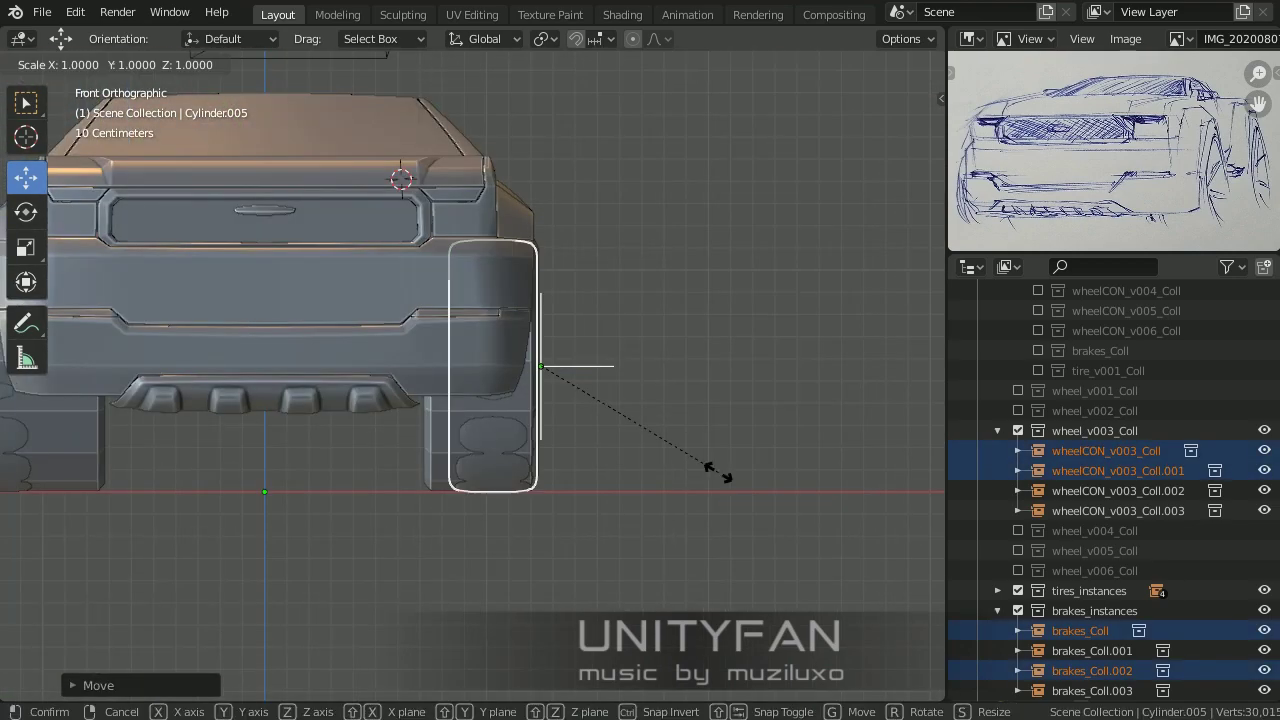
left_click(772, 474)
middle_click_drag(772, 474, 370, 428)
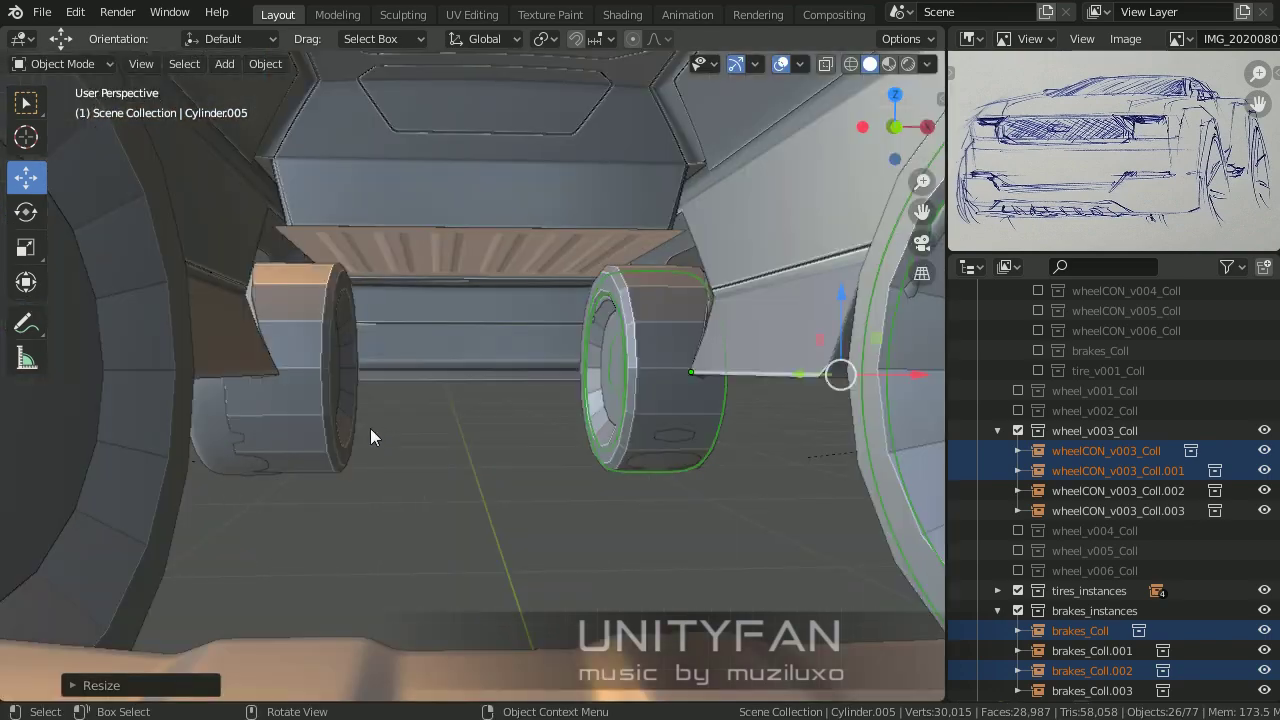
key("KP_1")
middle_click_drag(274, 395, 481, 459)
scroll(481, 451, "down", 5)
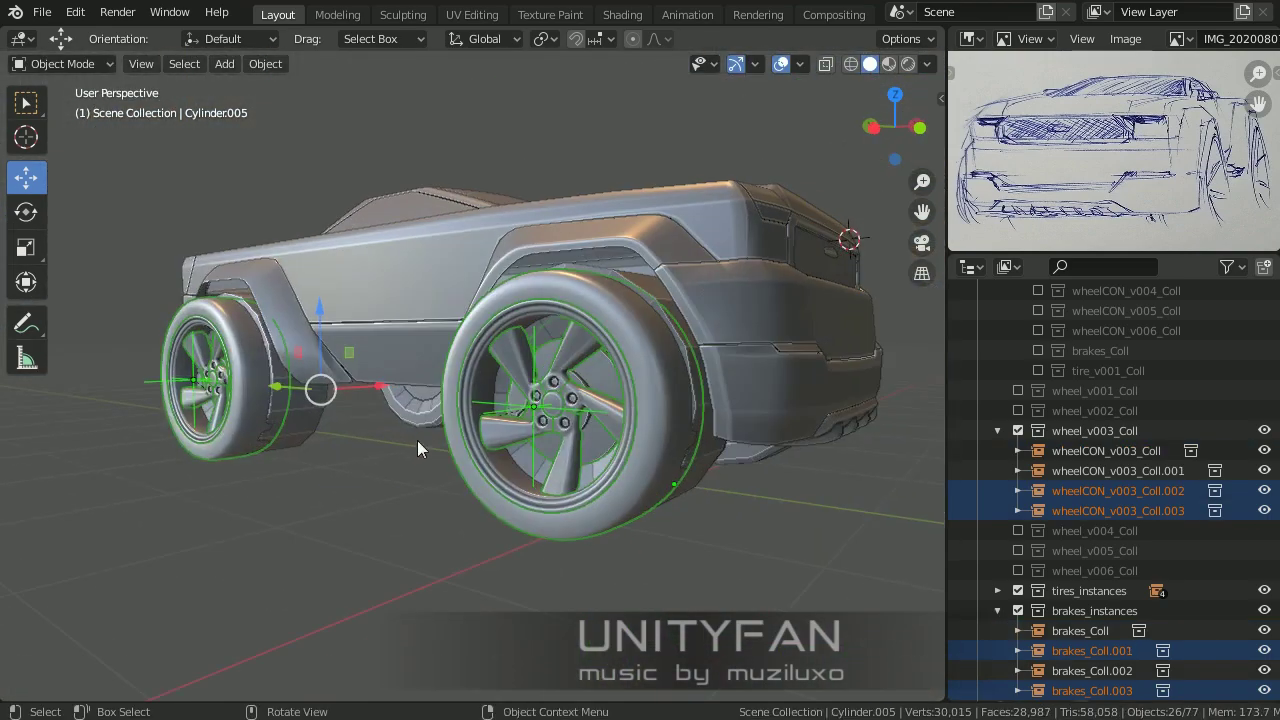
key("KP_3")
key("KP_1")
scroll(269, 373, "up", 3)
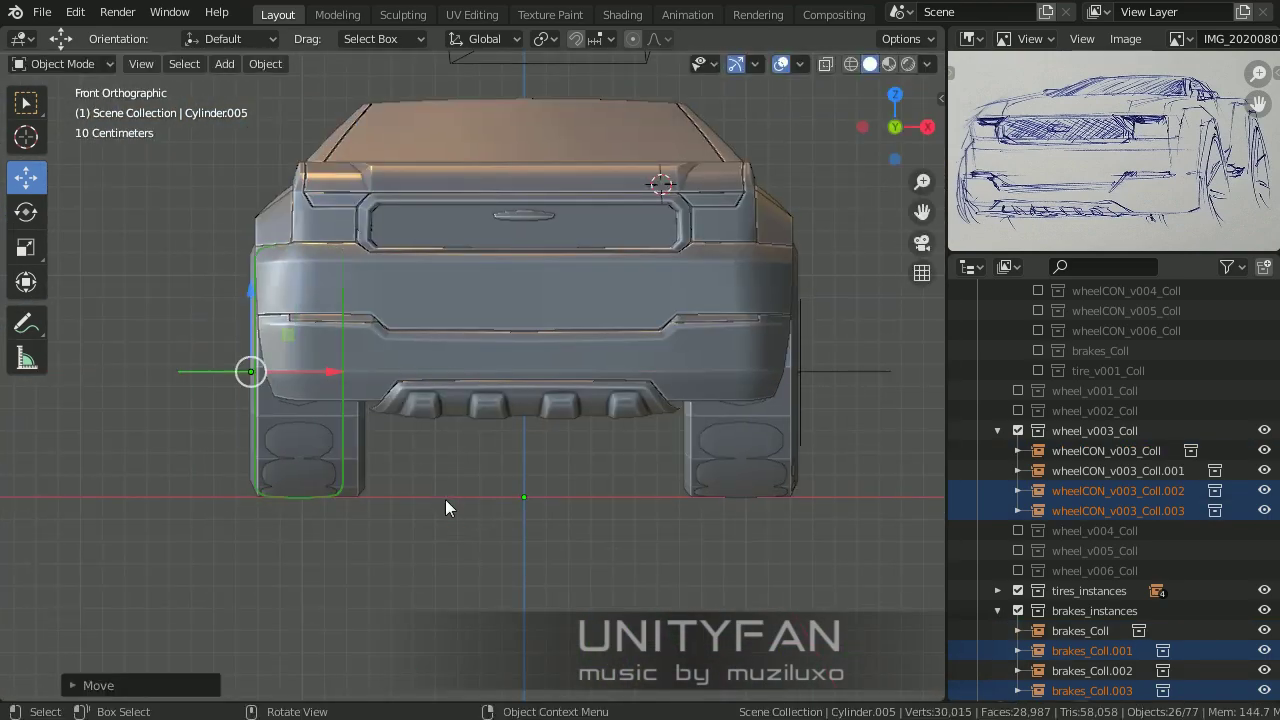
Step: Clear the selection, save, and toggle wheel_v003_Coll off and back on
left_click(487, 495)
middle_click_drag(487, 495, 559, 501)
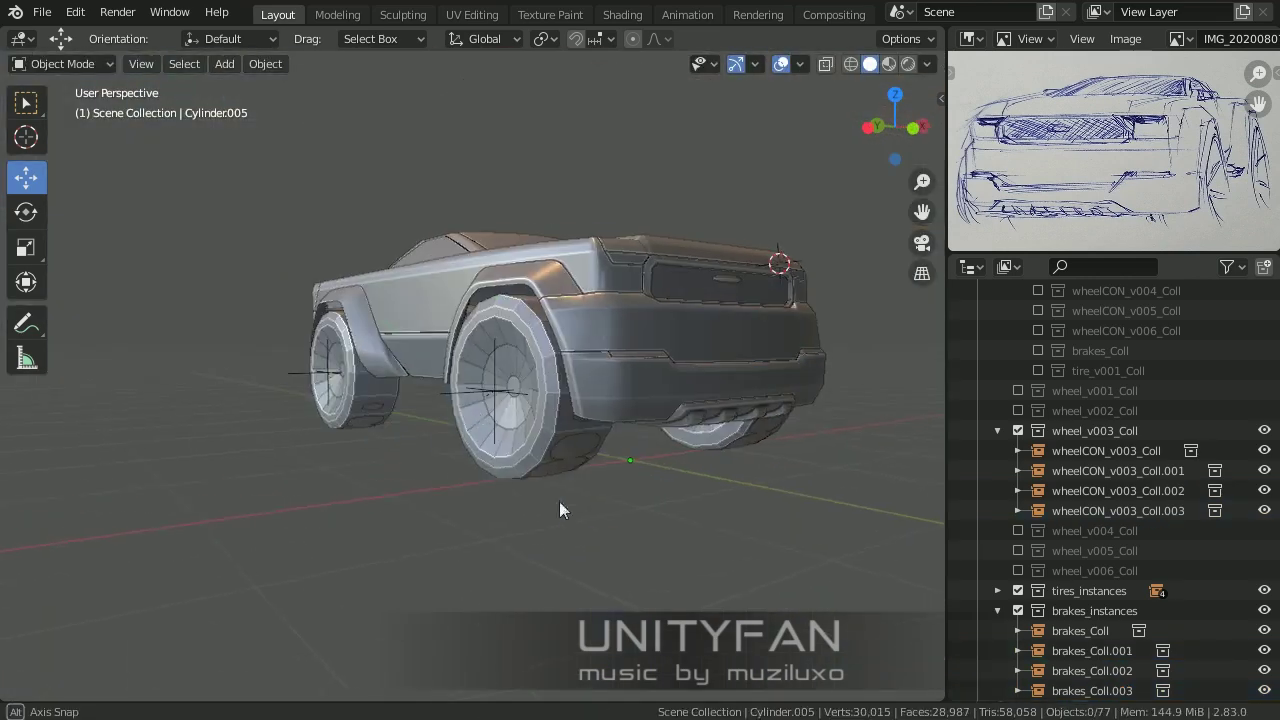
mouse_move(478, 418)
middle_mouse_down()
mouse_move(401, 461)
mouse_move(459, 487)
middle_mouse_up()
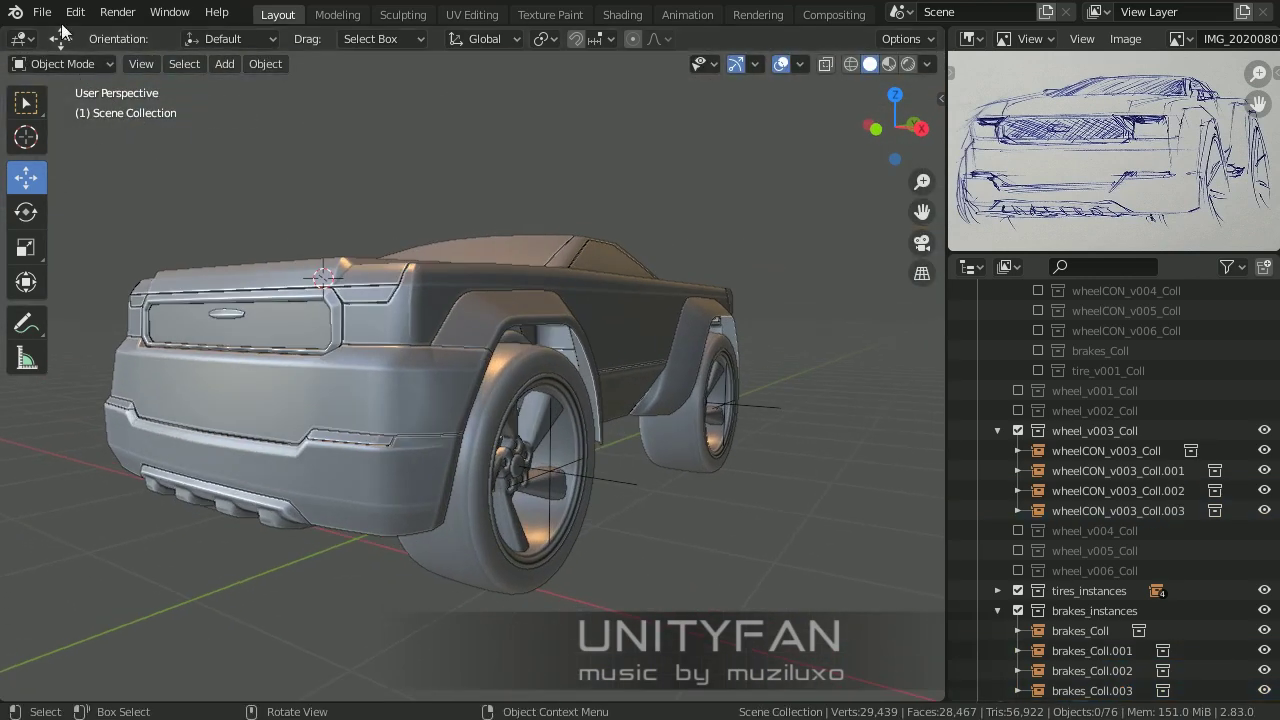
key("ctrl+s")
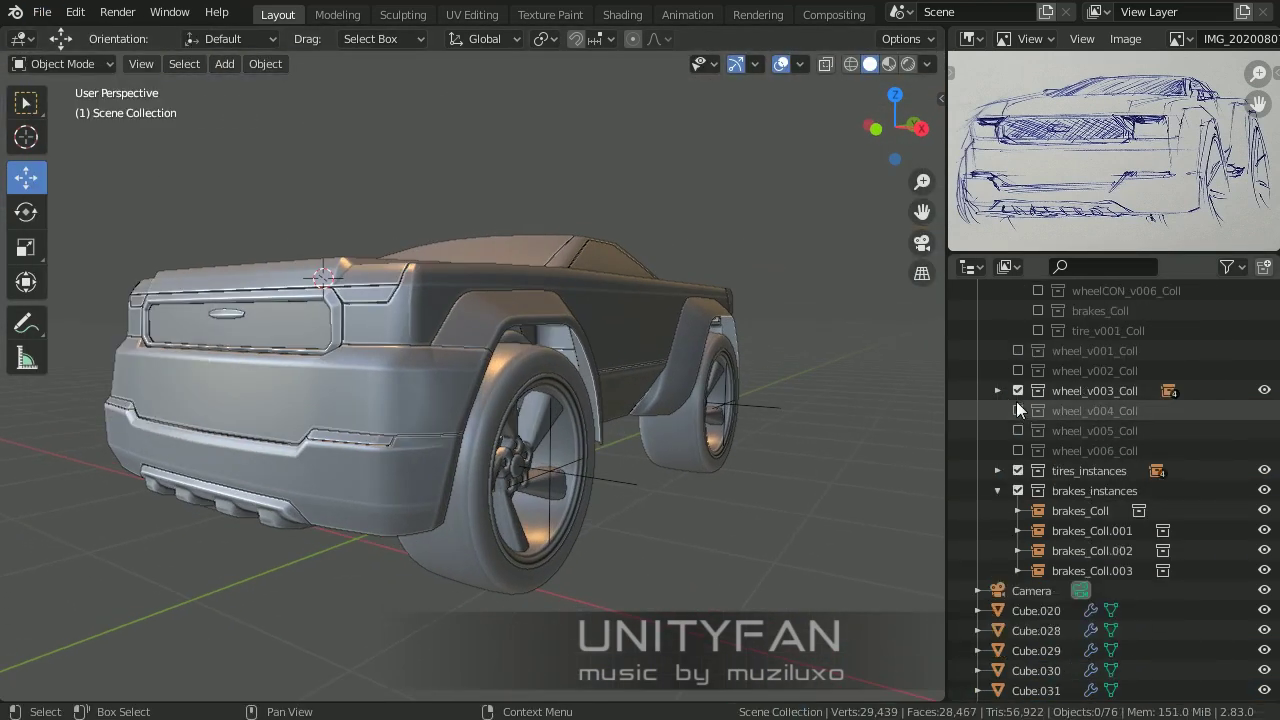
left_click(1019, 411)
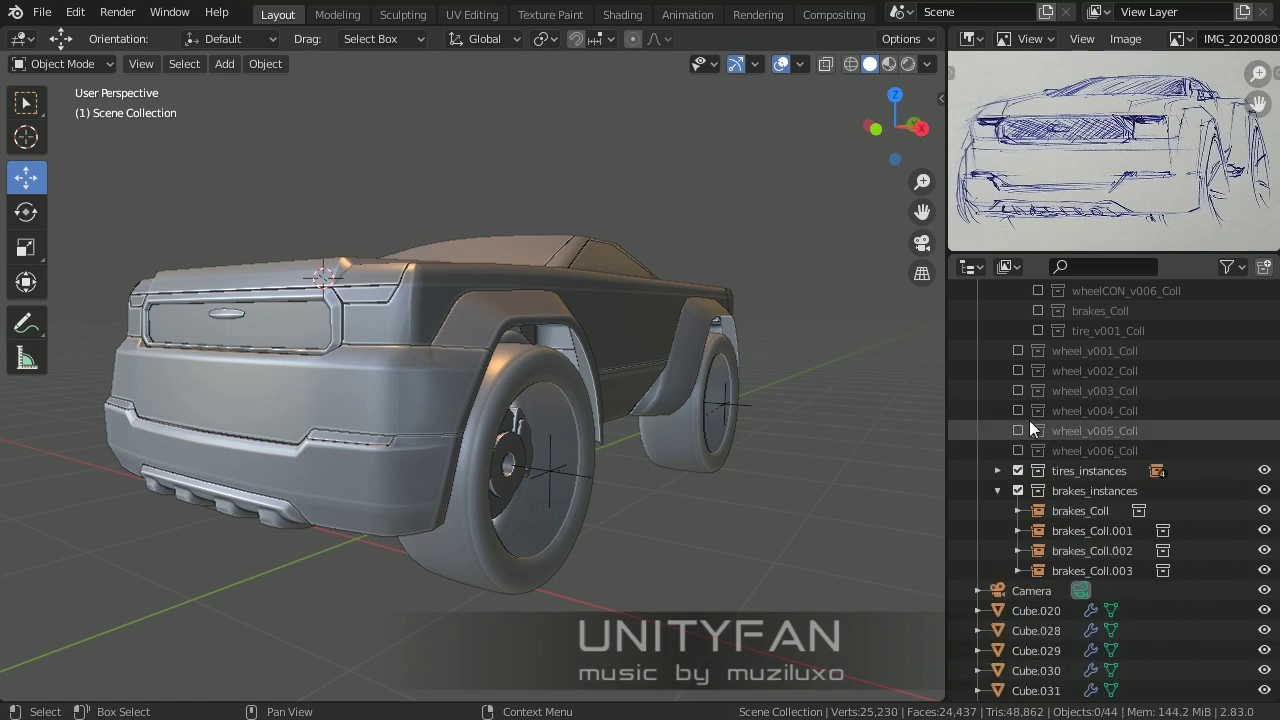
scroll(1021, 391, "up", 5)
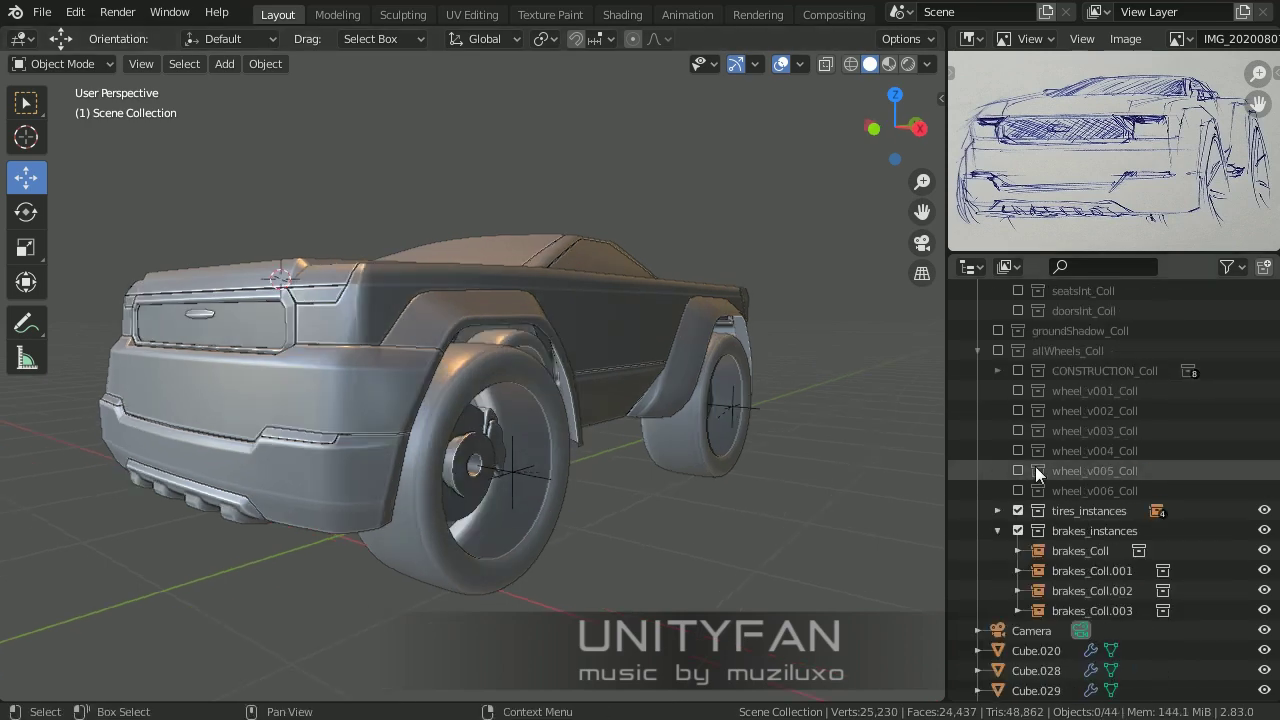
left_click(1018, 430)
Step: Add a new cube beside the truck body
mouse_move(538, 509)
middle_mouse_down()
mouse_move(586, 486)
mouse_move(671, 498)
mouse_move(642, 488)
mouse_move(657, 530)
middle_mouse_up()
scroll(996, 445, "up", 2)
key("shift+a")
left_click(760, 334)
key("Tab")
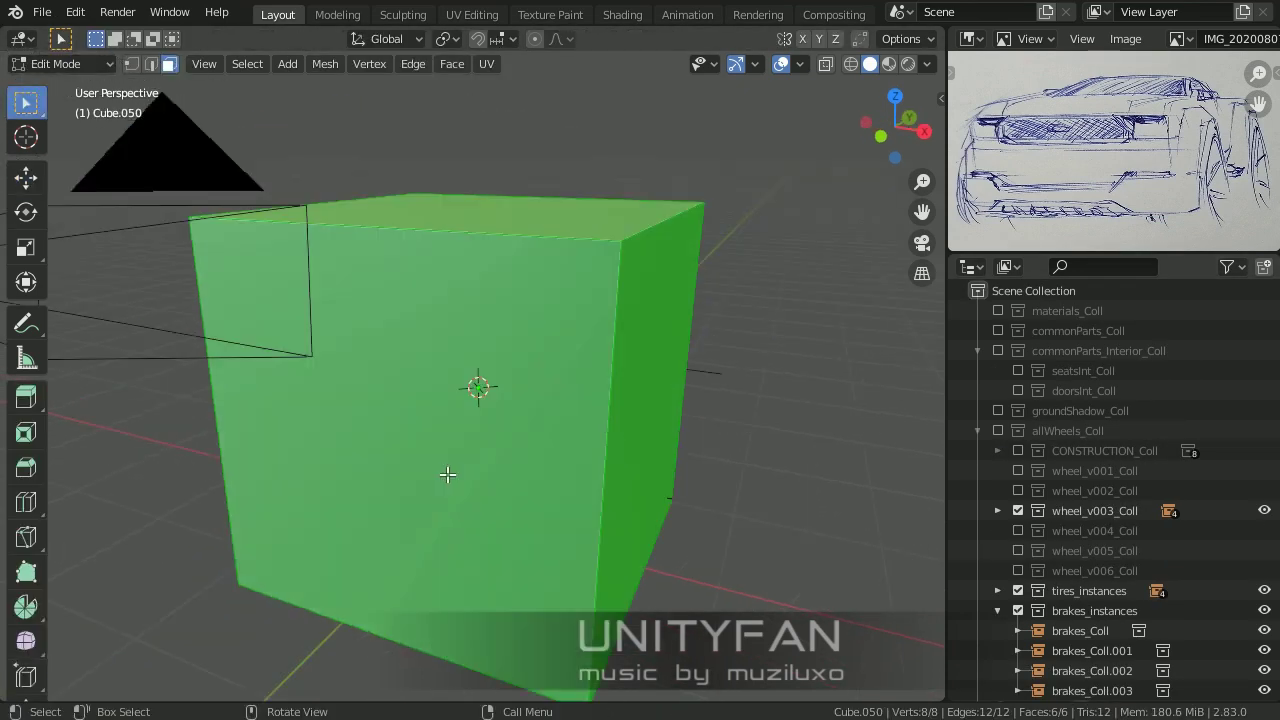
key("ctrl+r")
left_click(432, 480)
middle_click_drag(466, 340, 554, 371)
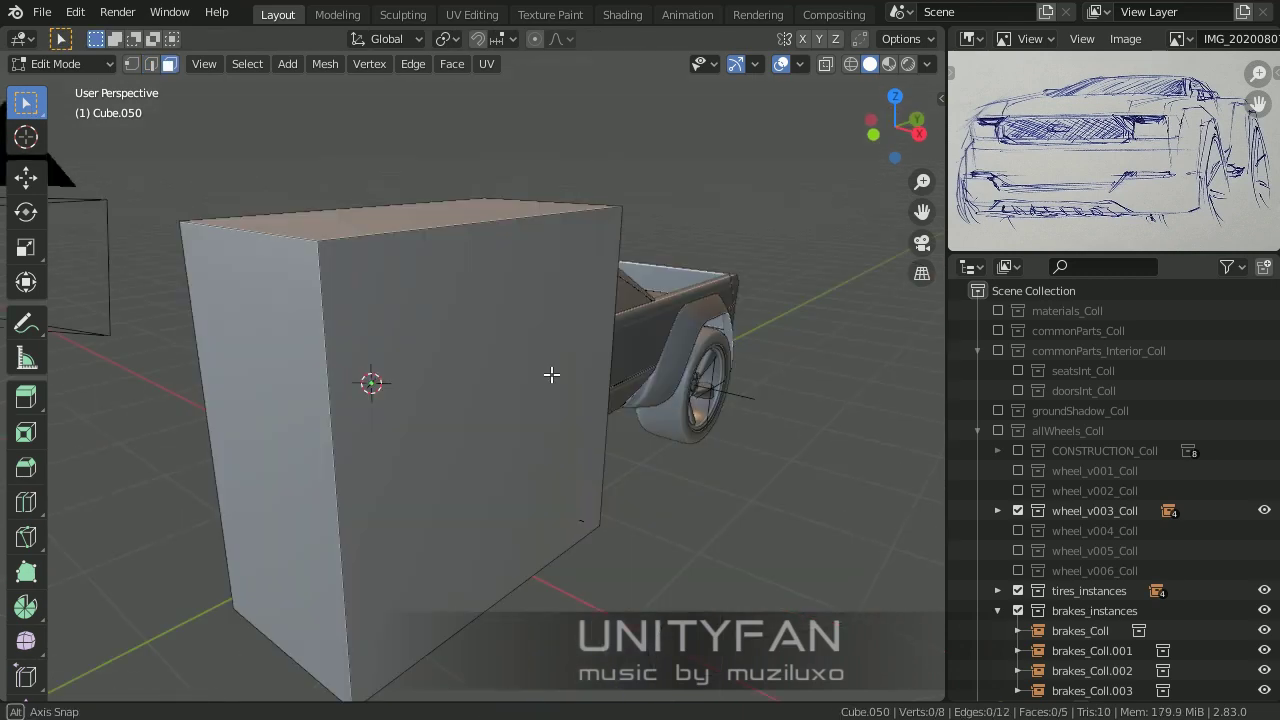
key("Tab")
Step: Add an X-axis Mirror modifier to the cube
left_click(969, 266)
left_click(880, 332)
left_click(1128, 296)
left_click(857, 491)
Step: Move and scale the cube's face to stretch the box over the truck's side body
key("Tab")
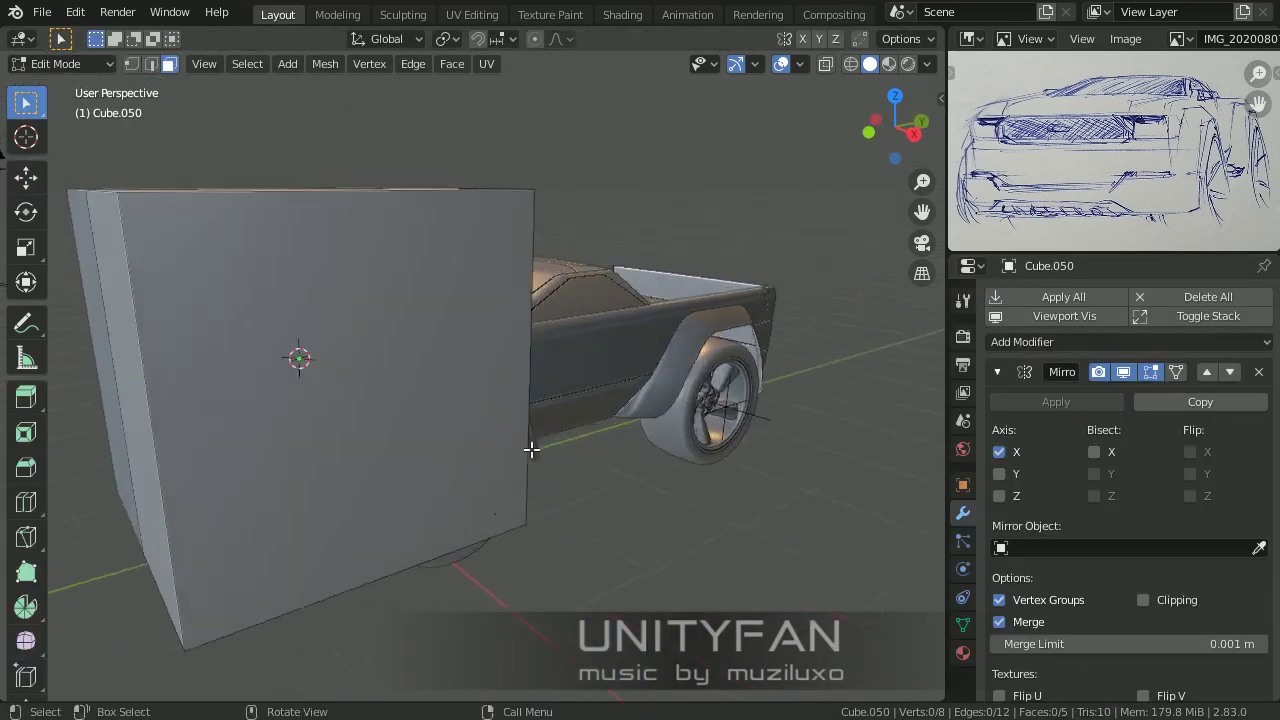
left_click(240, 349)
key("g")
key("s")
key("g")
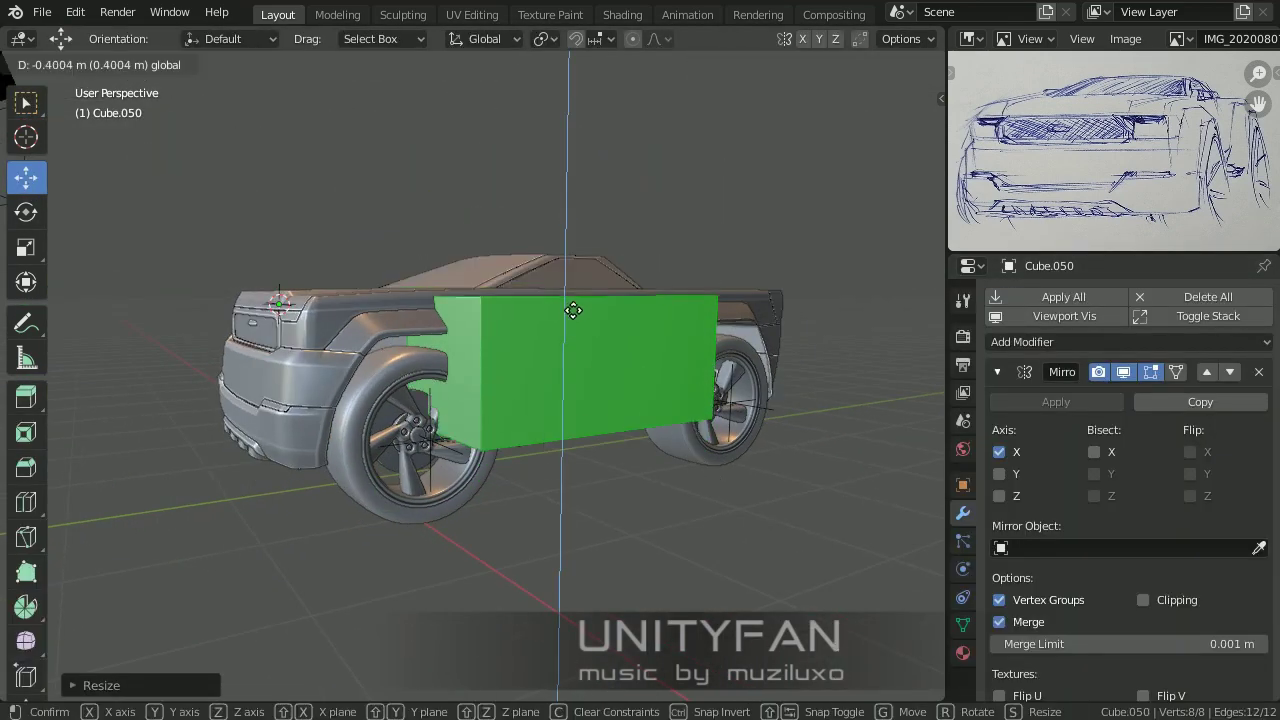
left_click(571, 309)
mouse_move(571, 309)
middle_mouse_down()
mouse_move(585, 371)
mouse_move(679, 389)
mouse_move(640, 450)
mouse_move(666, 515)
mouse_move(440, 461)
mouse_move(846, 245)
mouse_move(493, 265)
mouse_move(600, 463)
mouse_move(600, 380)
mouse_move(575, 370)
middle_mouse_up()
key("g")
left_click(640, 450)
key("g")
left_click(666, 515)
Step: Check the box's numeric transforms, then return to Edit Mode from a rear three-quarter view
key("Tab")
key("n")
key("Tab")
scroll(381, 473, "up", 2)
middle_click_drag(381, 473, 22, 535)
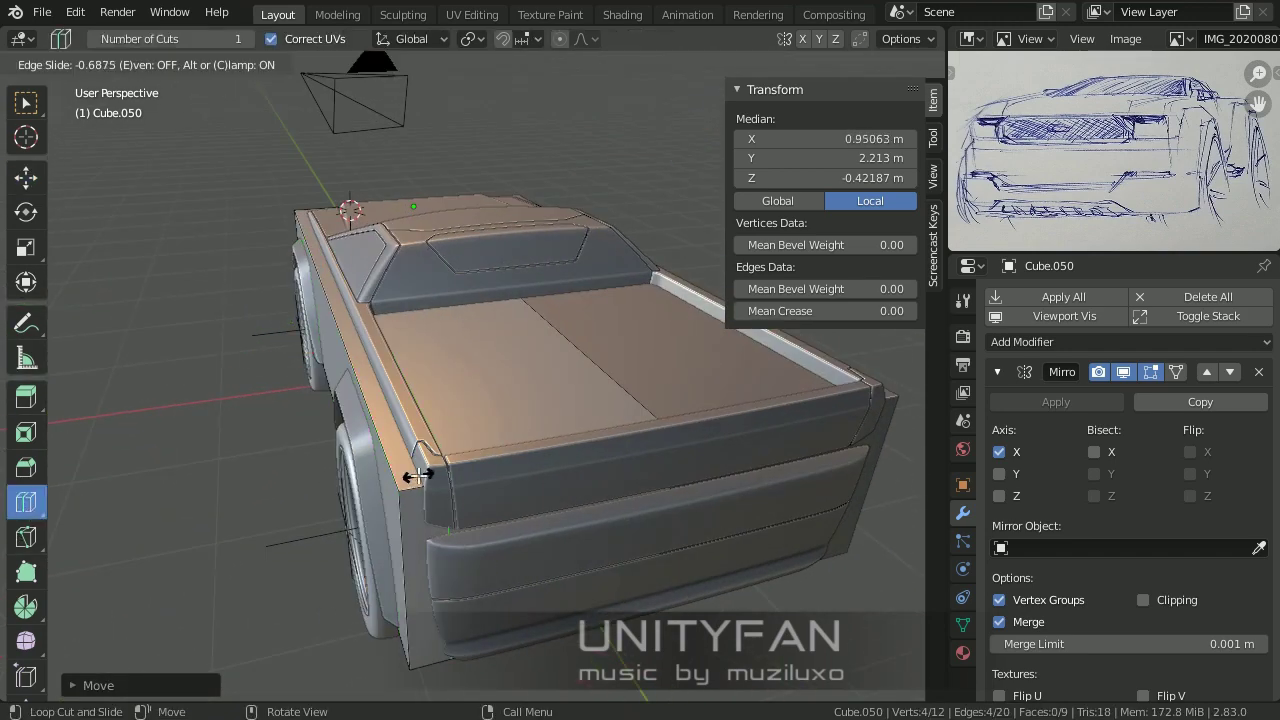
Step: Confirm the edge slide and add two more loop cuts across the body block
left_click(389, 492)
middle_click_drag(389, 492, 33, 222)
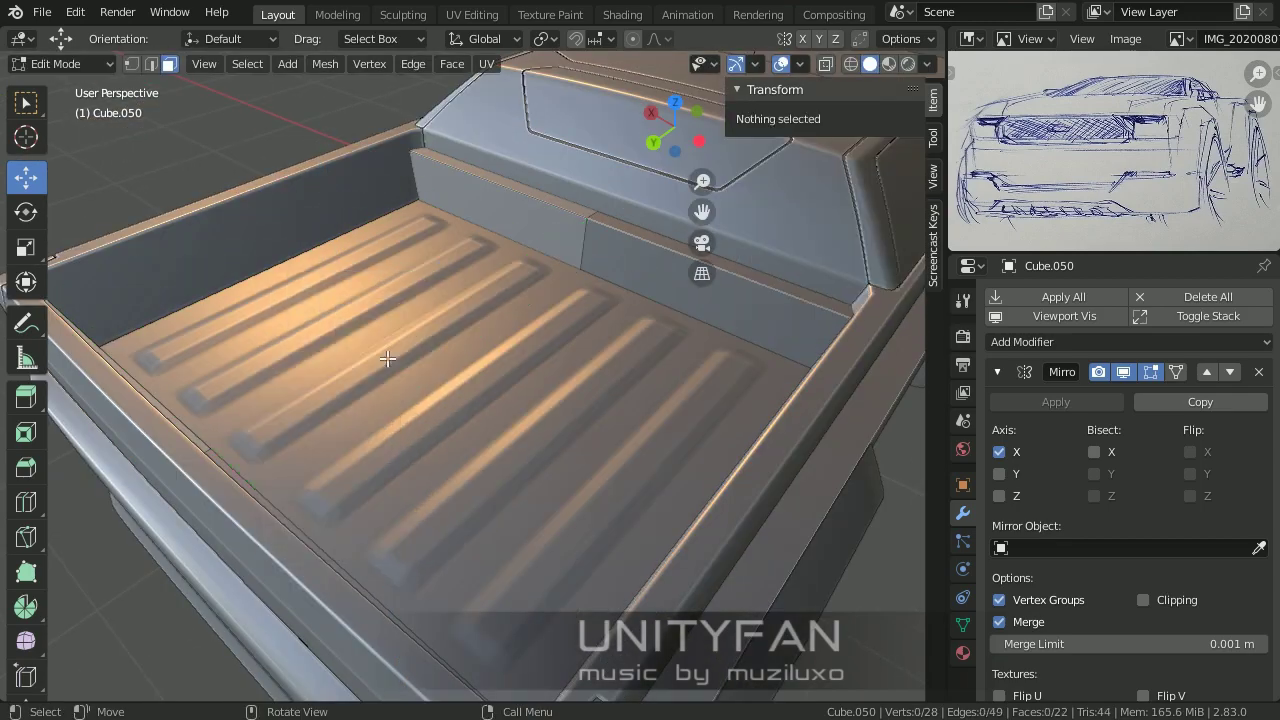
mouse_move(386, 357)
middle_mouse_down()
mouse_move(482, 383)
mouse_move(406, 380)
middle_mouse_up()
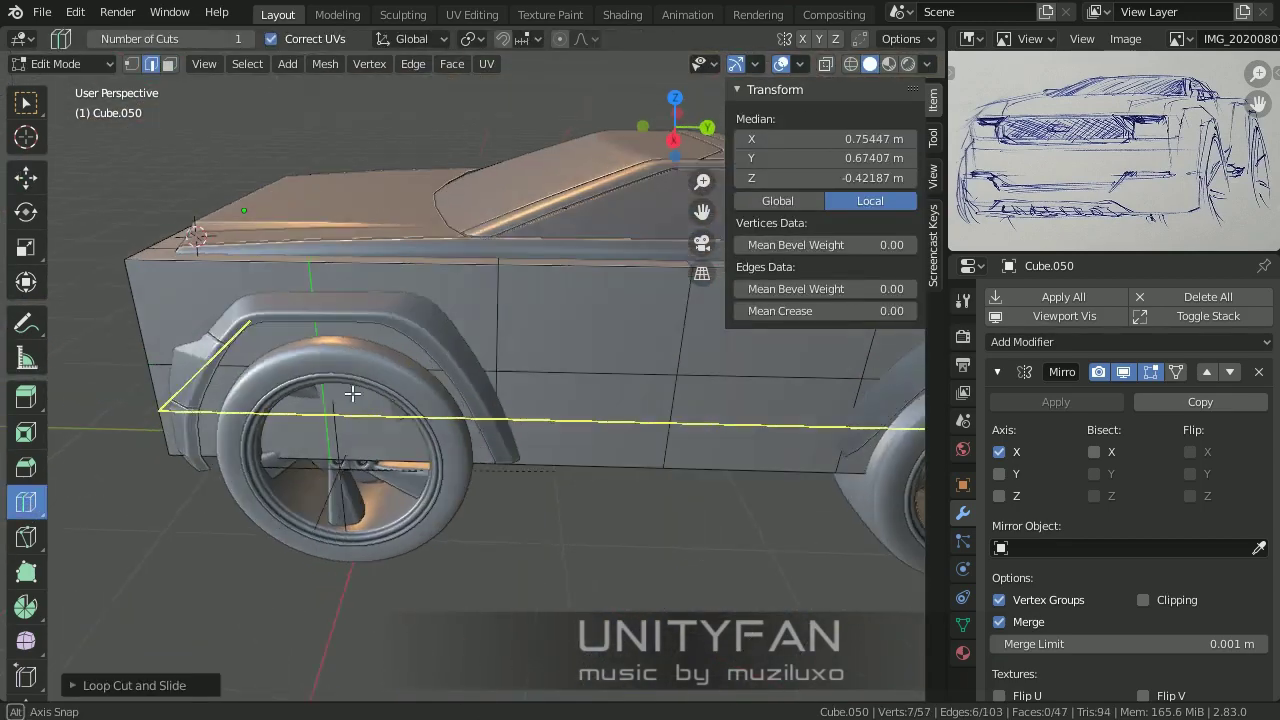
left_click(409, 441)
left_click(408, 420)
middle_click_drag(408, 420, 523, 512)
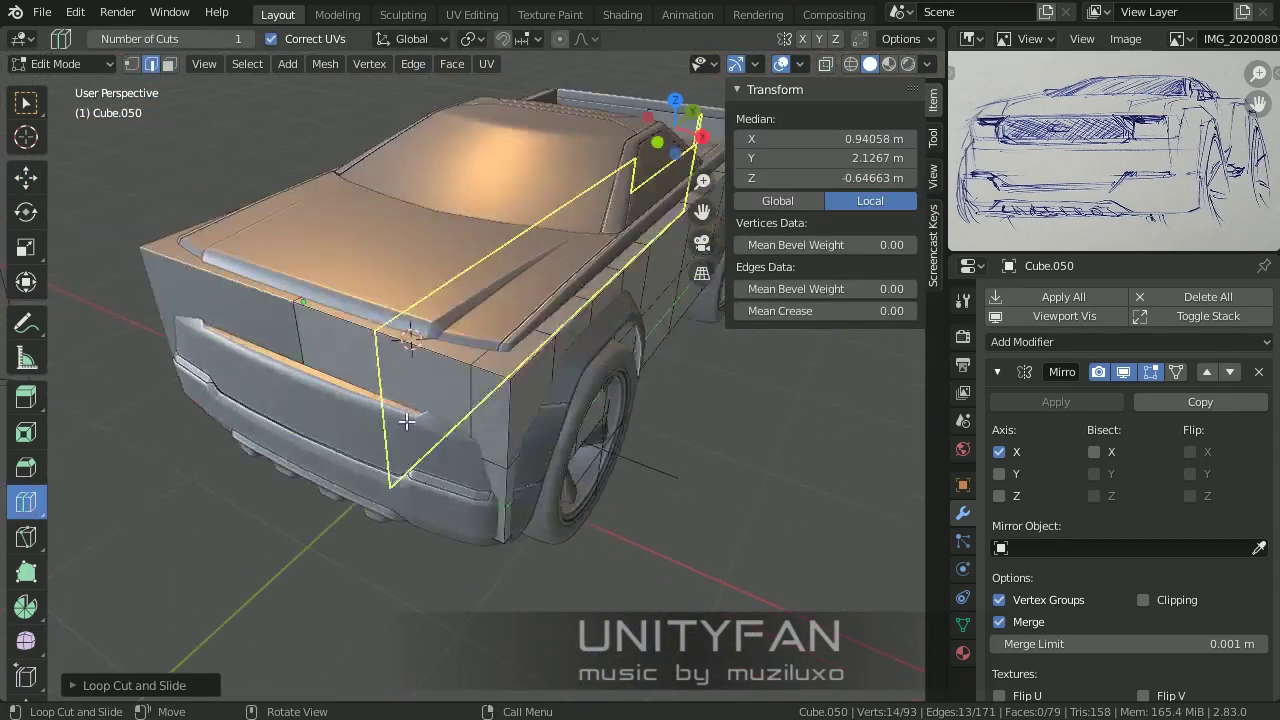
Step: Move the rear corner vertices down to meet the bumper corner
left_click(327, 253)
mouse_move(278, 259)
middle_mouse_down()
mouse_move(327, 253)
mouse_move(430, 420)
middle_mouse_up()
key("n")
left_click(457, 436)
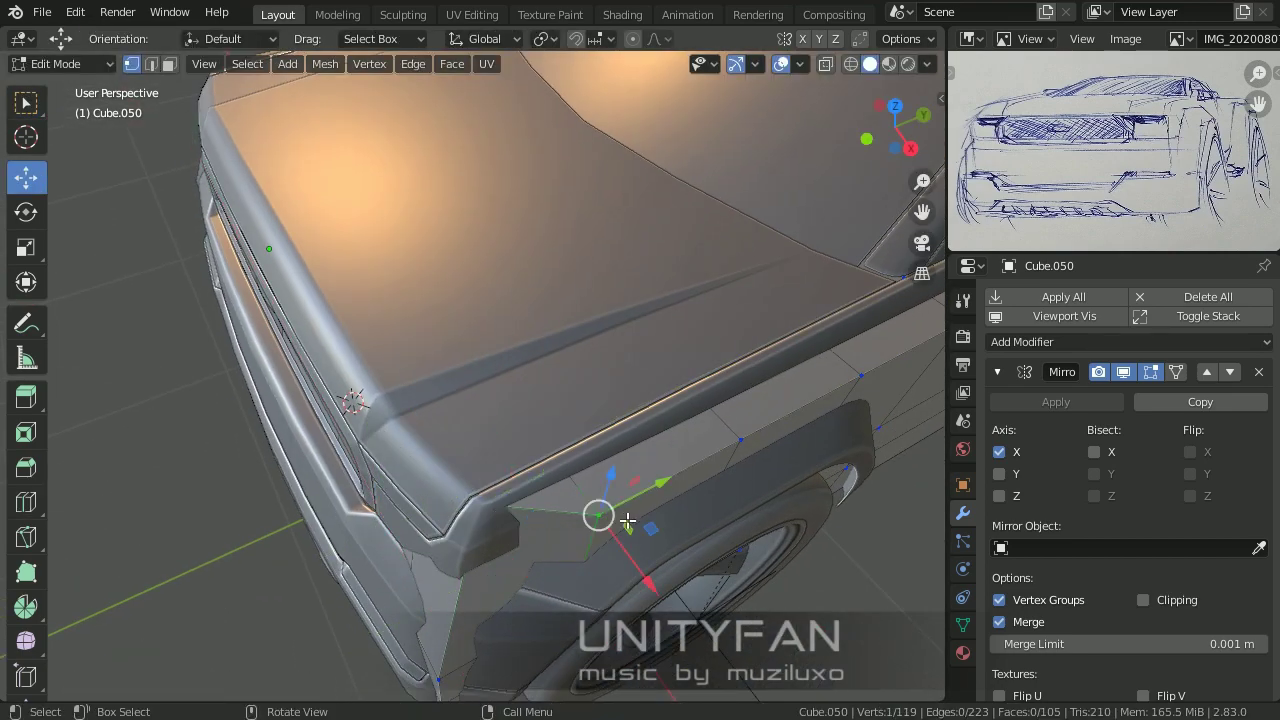
middle_click_drag(627, 521, 643, 395)
left_click(643, 395)
middle_click_drag(654, 150, 558, 482)
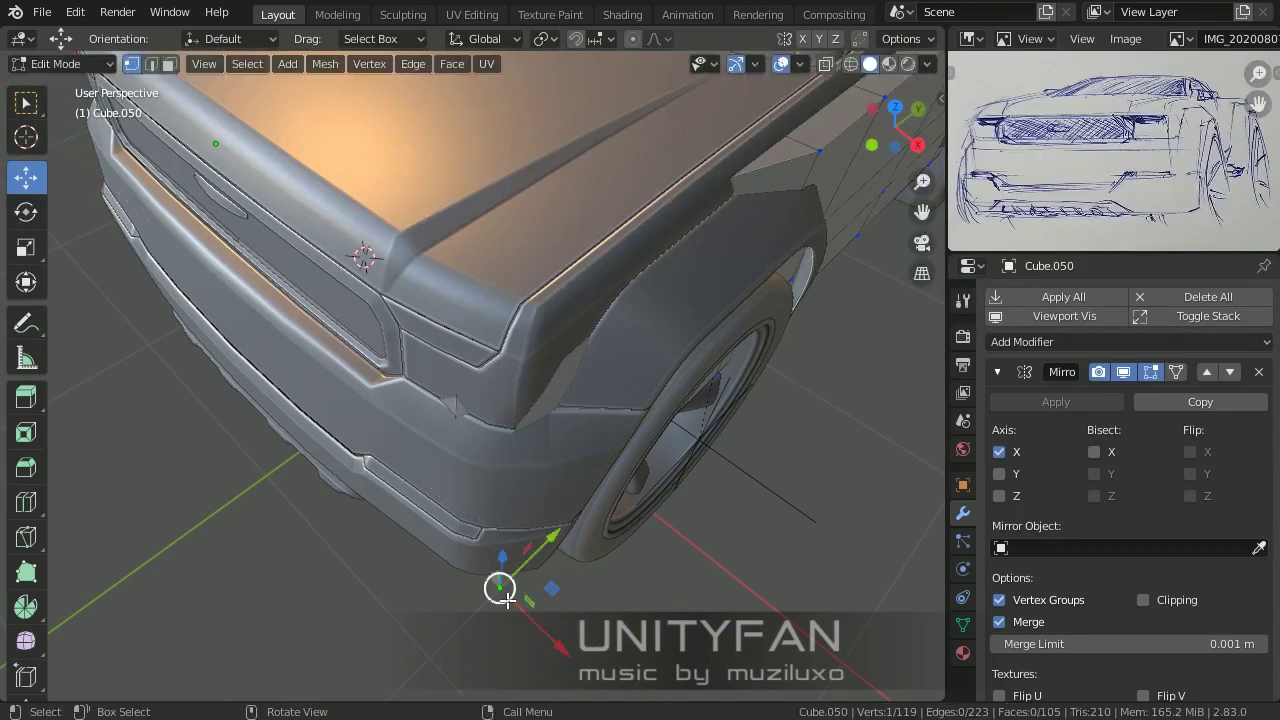
mouse_move(499, 435)
middle_mouse_down()
mouse_move(560, 420)
mouse_move(654, 492)
mouse_move(330, 467)
middle_mouse_up()
key("g")
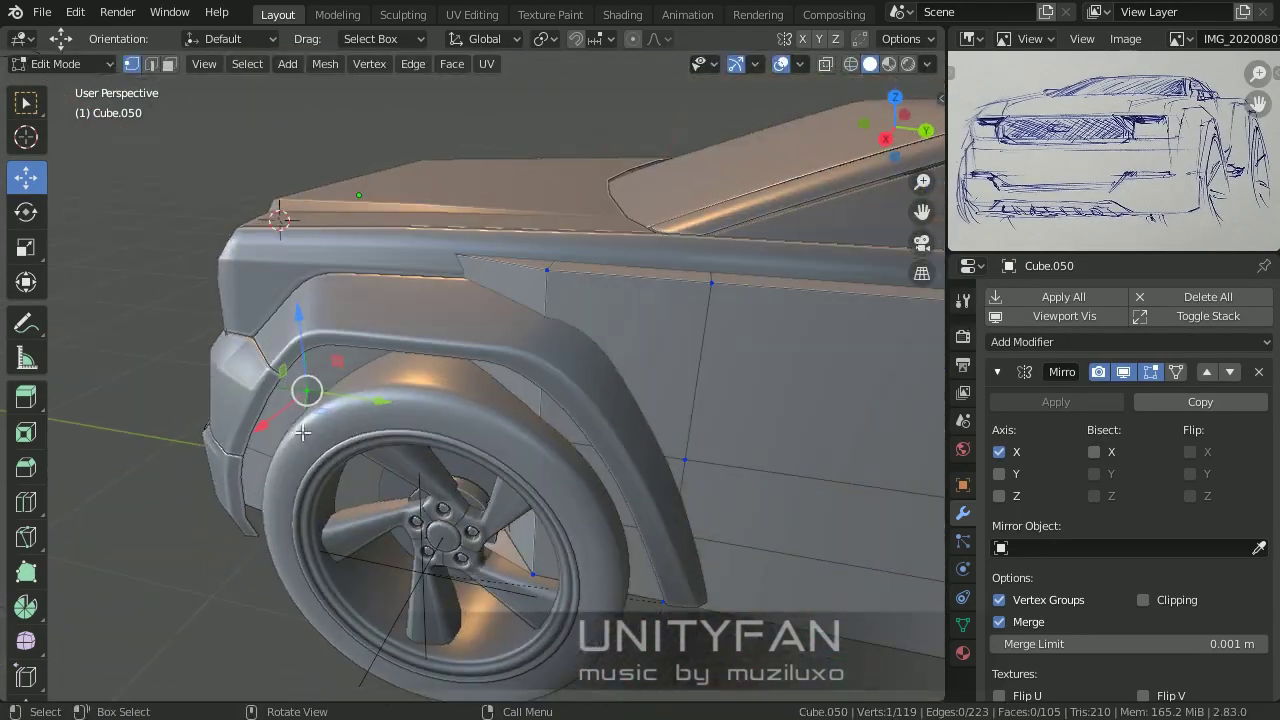
Step: Move edges to fit the wheel arch and follow the door side
mouse_move(302, 543)
middle_mouse_down()
mouse_move(486, 571)
mouse_move(483, 500)
middle_mouse_up()
left_click(483, 500, "shift")
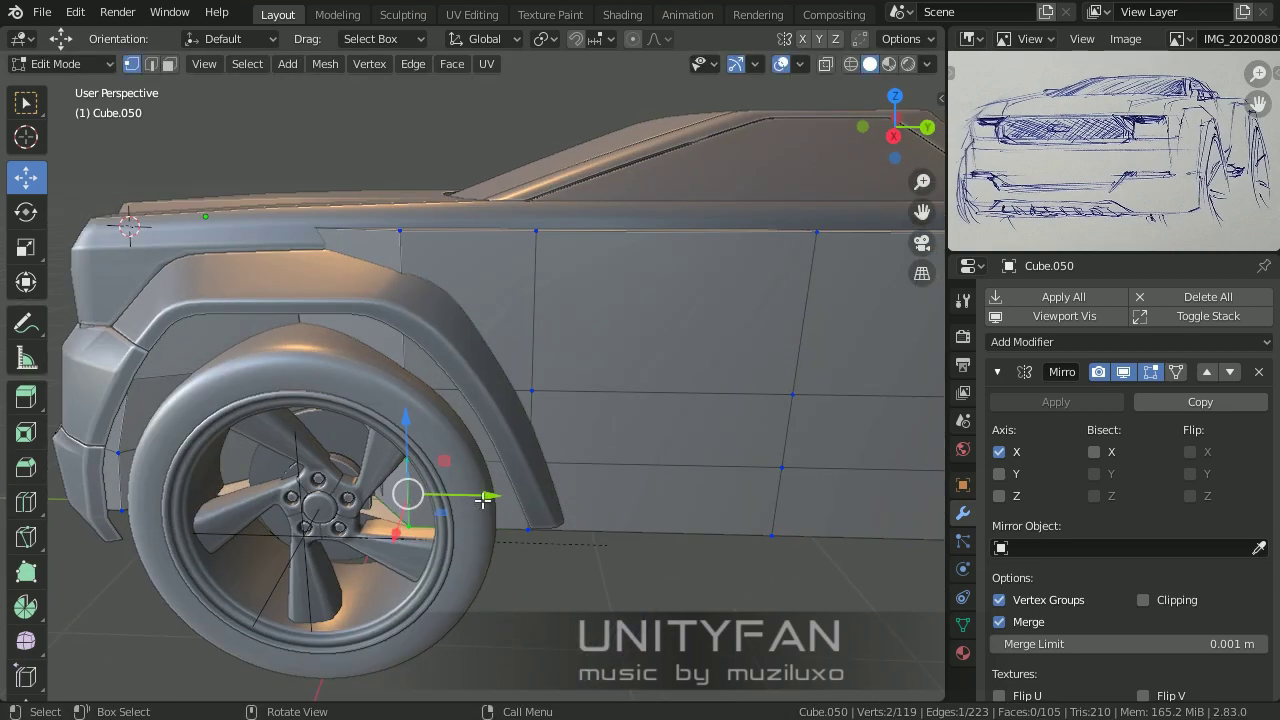
key("g")
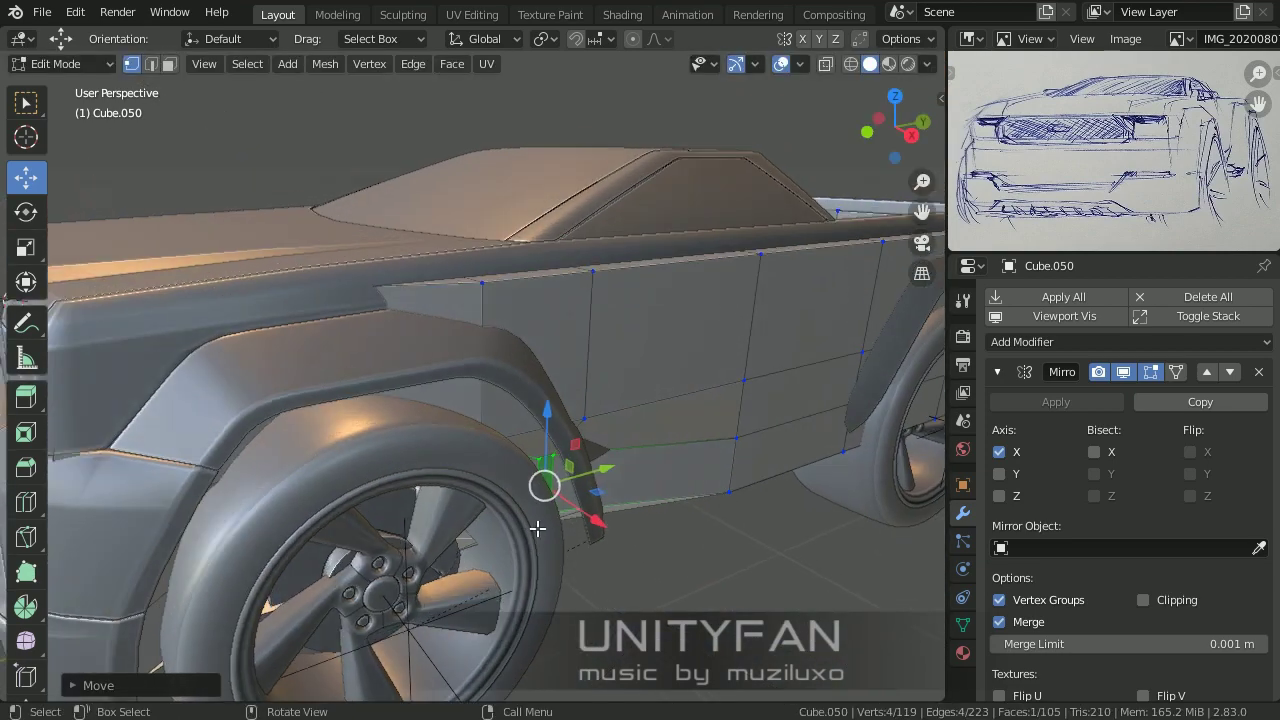
middle_click_drag(551, 470, 518, 521)
mouse_move(521, 335)
middle_mouse_down()
mouse_move(600, 457)
mouse_move(645, 662)
middle_mouse_up()
left_click(600, 457, "shift")
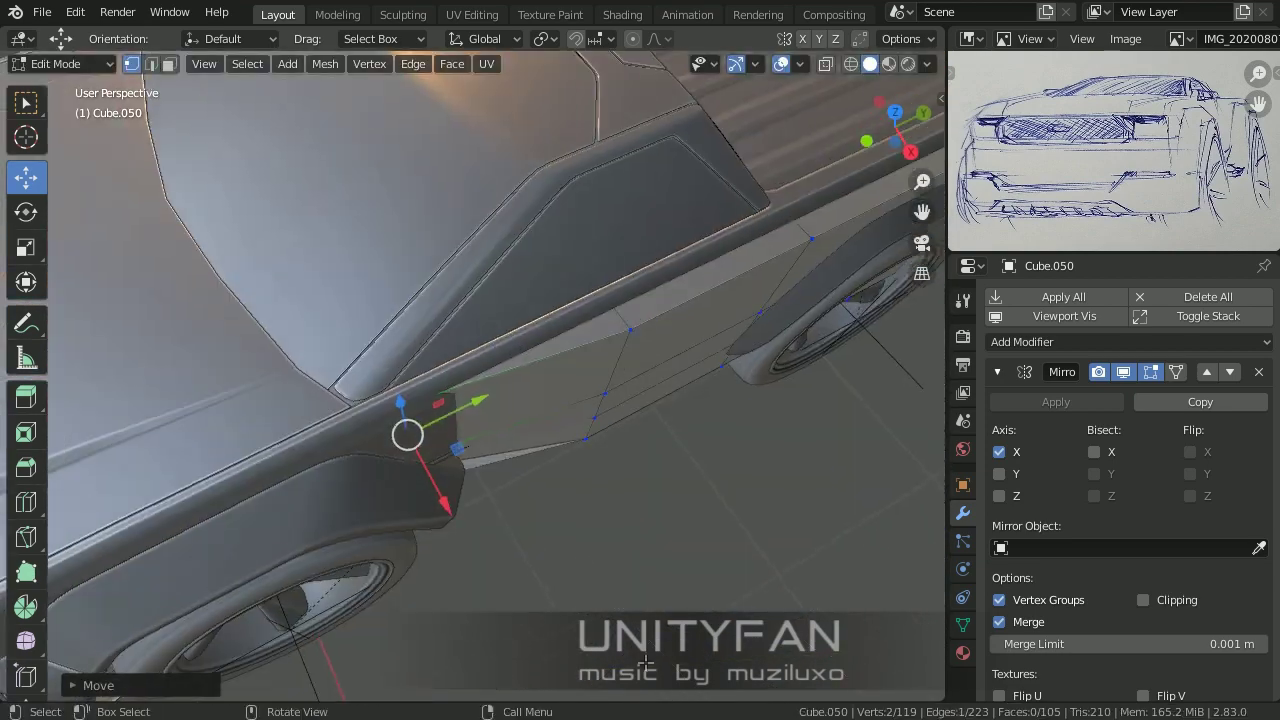
key("g")
Step: Nudge the vertex near the front wheel into place
mouse_move(604, 416)
middle_mouse_down()
mouse_move(466, 495)
mouse_move(691, 543)
middle_mouse_up()
key("g")
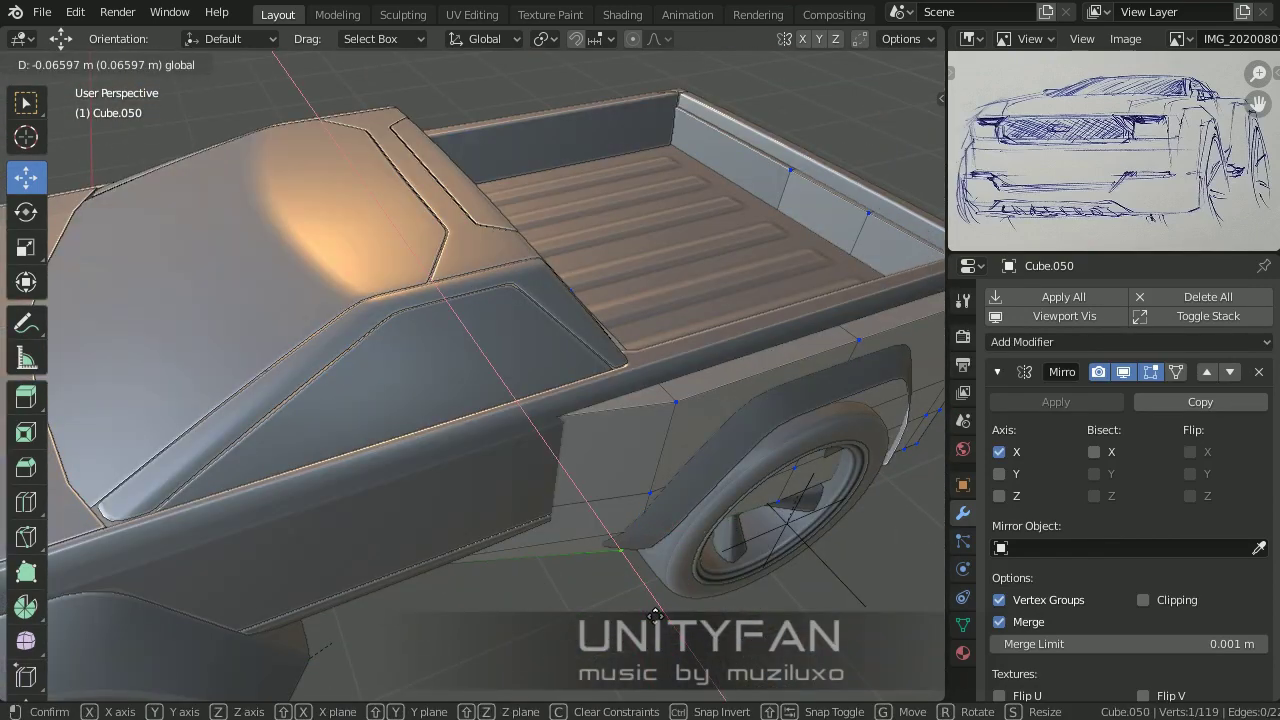
key("g")
left_click(623, 503)
mouse_move(623, 503)
middle_mouse_down()
mouse_move(553, 496)
mouse_move(663, 403)
mouse_move(466, 377)
mouse_move(463, 309)
middle_mouse_up()
key("g")
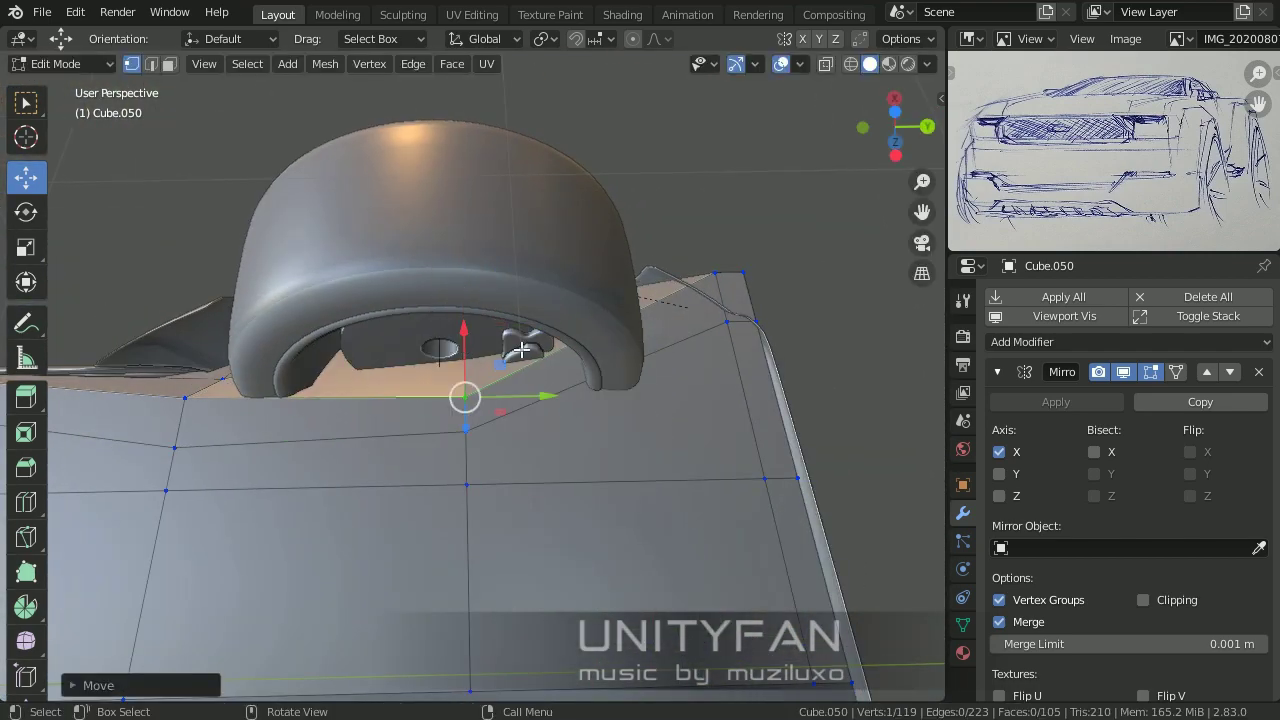
Step: Select an edge along the truck bed rim, toggling wireframe to see through the mesh
middle_click_drag(521, 349, 581, 507)
middle_click_drag(592, 445, 734, 523)
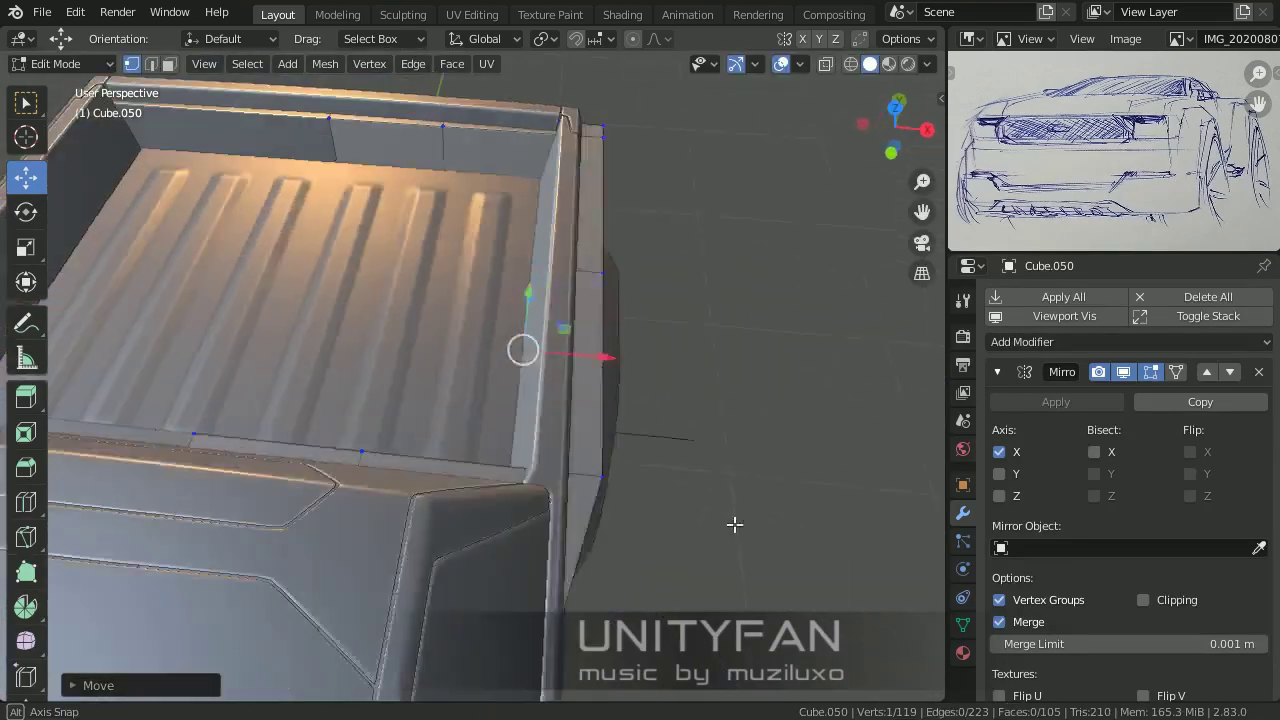
mouse_move(592, 323)
middle_mouse_down()
mouse_move(460, 503)
mouse_move(394, 466)
mouse_move(775, 427)
middle_mouse_up()
left_click(728, 422, "shift")
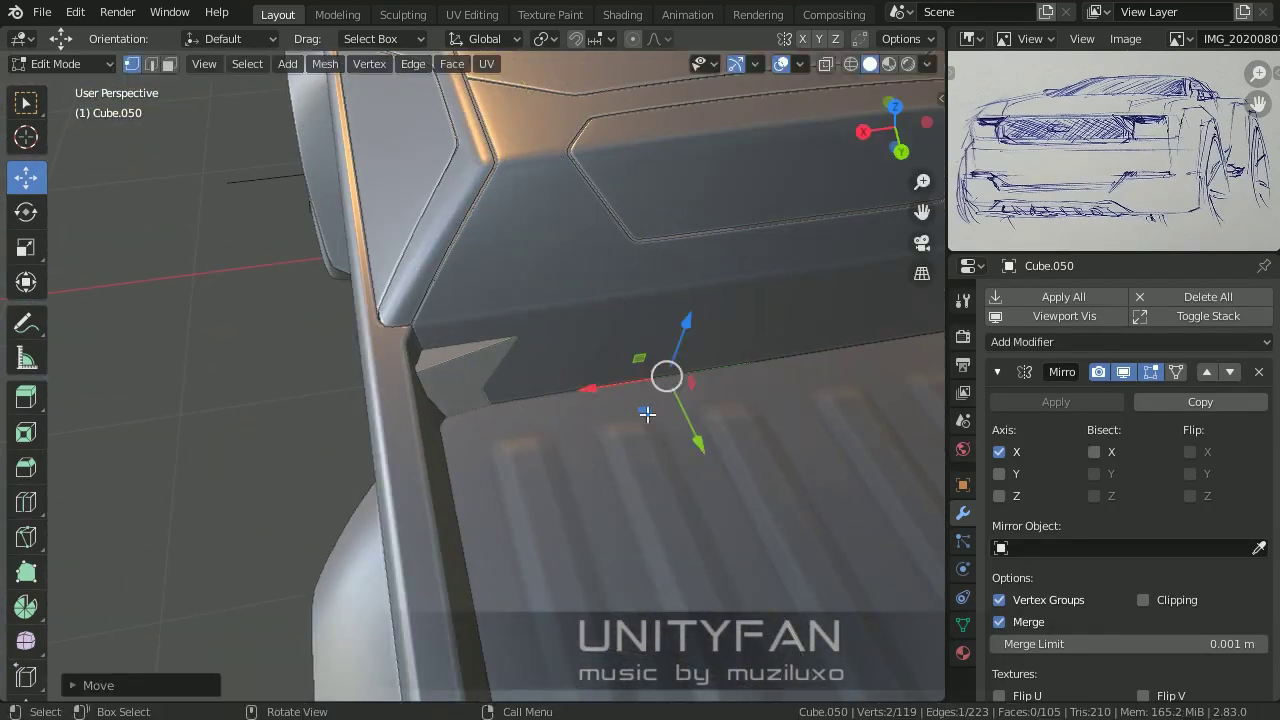
middle_click_drag(343, 457, 608, 520)
key("alt+z")
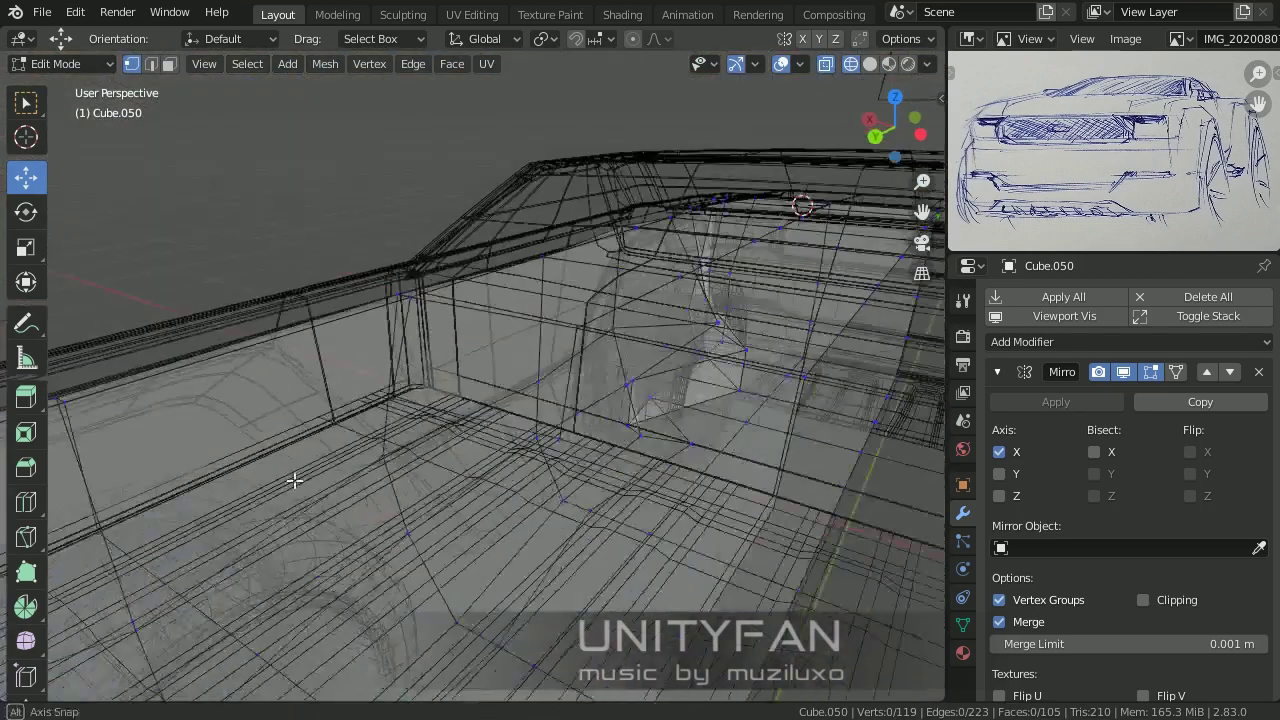
key("z")
Step: Select the group of vertices behind the cab and return to solid shading
left_click(686, 437)
mouse_move(428, 474)
middle_mouse_down()
mouse_move(537, 443)
mouse_move(557, 457)
mouse_move(640, 420)
middle_mouse_up()
left_click(640, 420, "alt")
key("shift+z")
key("z")
left_click(727, 344)
mouse_move(663, 466)
middle_mouse_down()
mouse_move(500, 400)
mouse_move(338, 283)
mouse_move(451, 517)
middle_mouse_up()
Step: Move the vertex on the inner bed side wall into place, then leave Edit Mode
left_click(338, 283)
key("z")
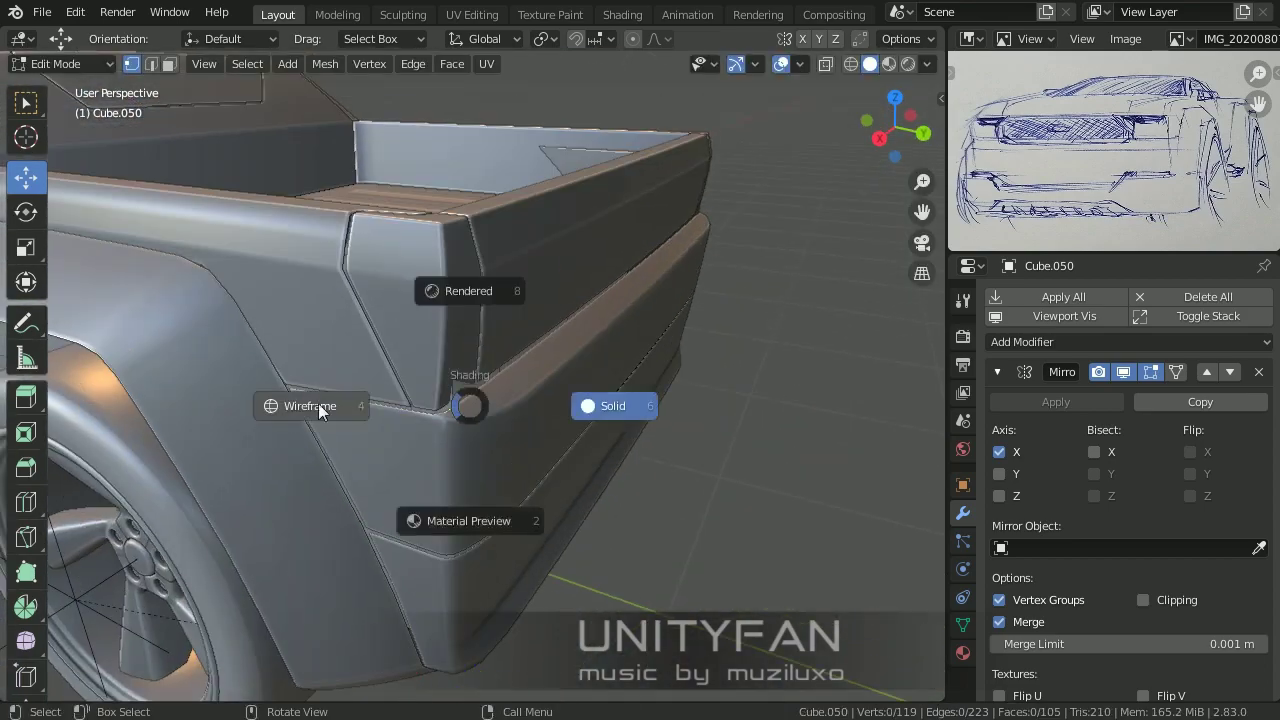
left_click(323, 408)
scroll(517, 449, "up", 5)
mouse_move(517, 449)
middle_mouse_down()
mouse_move(557, 479)
mouse_move(515, 466)
middle_mouse_up()
key("shift+z")
left_click(449, 457)
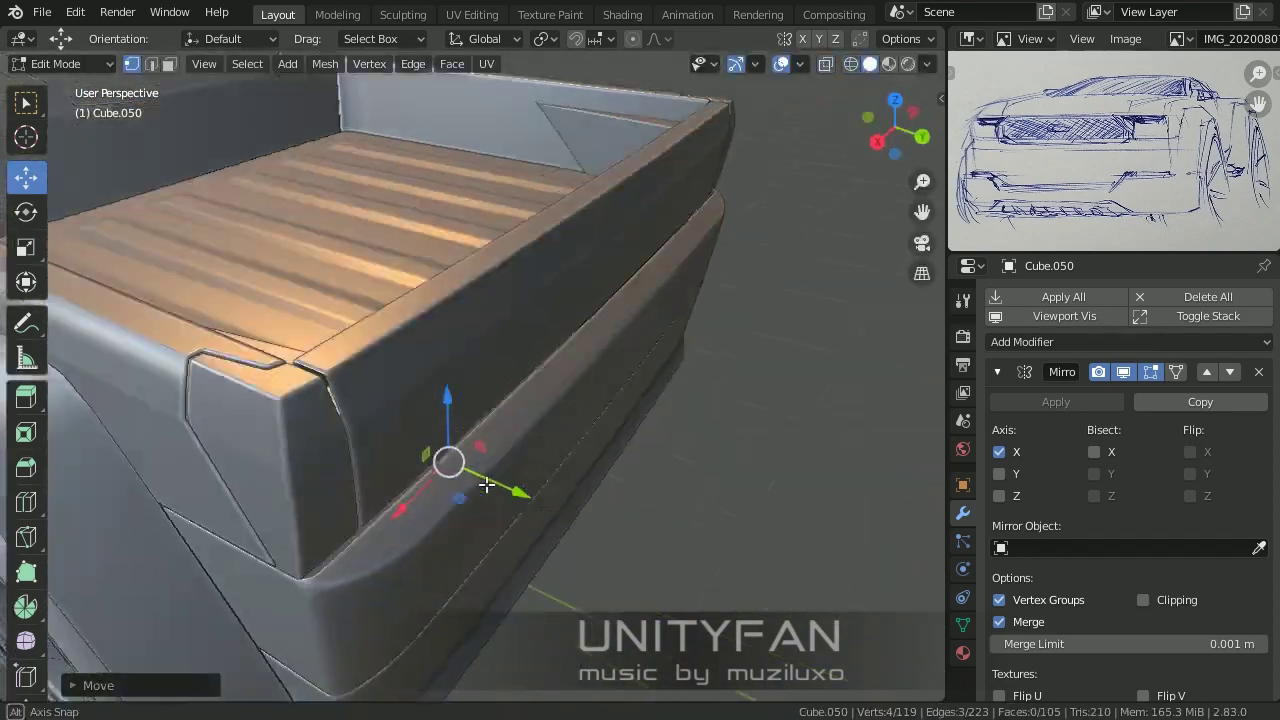
scroll(449, 457, "up", 3)
mouse_move(400, 440)
middle_mouse_down()
mouse_move(560, 431)
mouse_move(503, 491)
mouse_move(491, 380)
mouse_move(414, 557)
mouse_move(388, 565)
mouse_move(555, 481)
middle_mouse_up()
key("g")
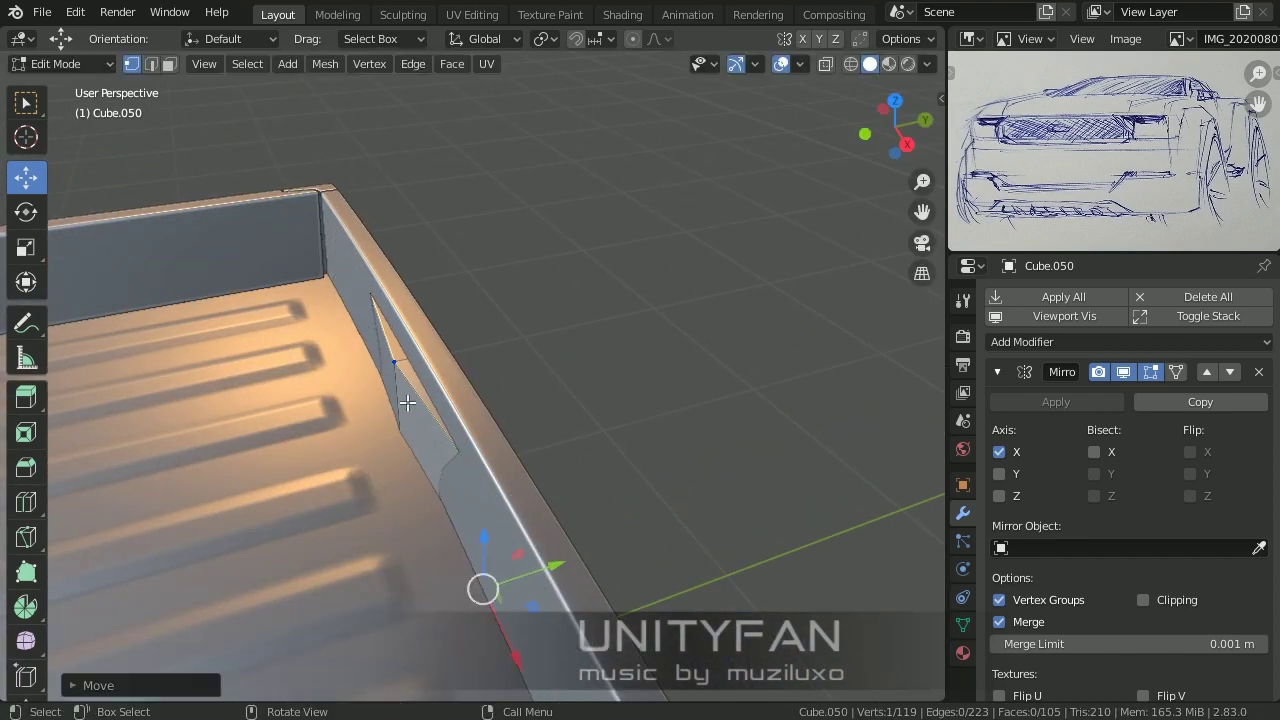
key("Tab")
scroll(509, 529, "down", 4)
scroll(443, 543, "up", 2)
Step: Add a plane and delete the unwanted one
mouse_move(443, 543)
middle_mouse_down()
mouse_move(406, 534)
mouse_move(611, 507)
middle_mouse_up()
scroll(611, 499, "down", 3)
key("shift+a")
left_click(720, 316)
key("x")
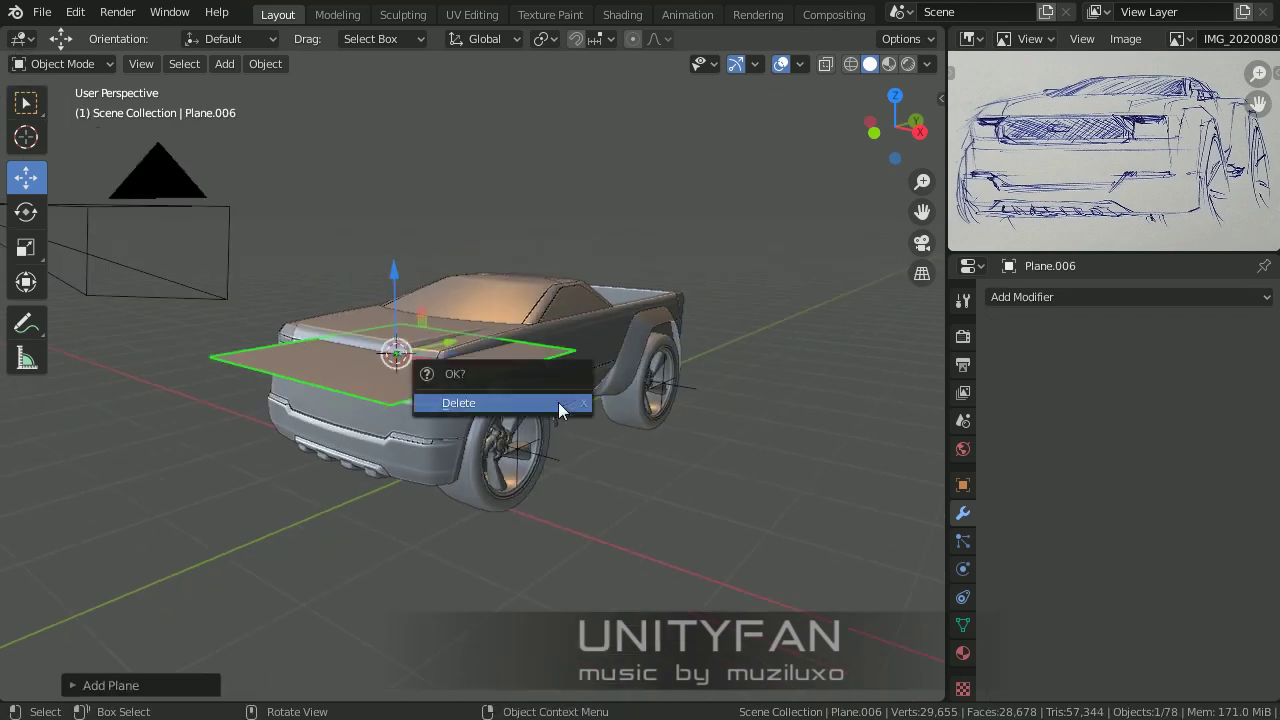
left_click(558, 402)
Step: Add a new plane, scale it up, and place it under the truck as the ground
key("shift+a")
left_click(660, 300)
key("s")
left_click(737, 490)
middle_click_drag(737, 490, 736, 503)
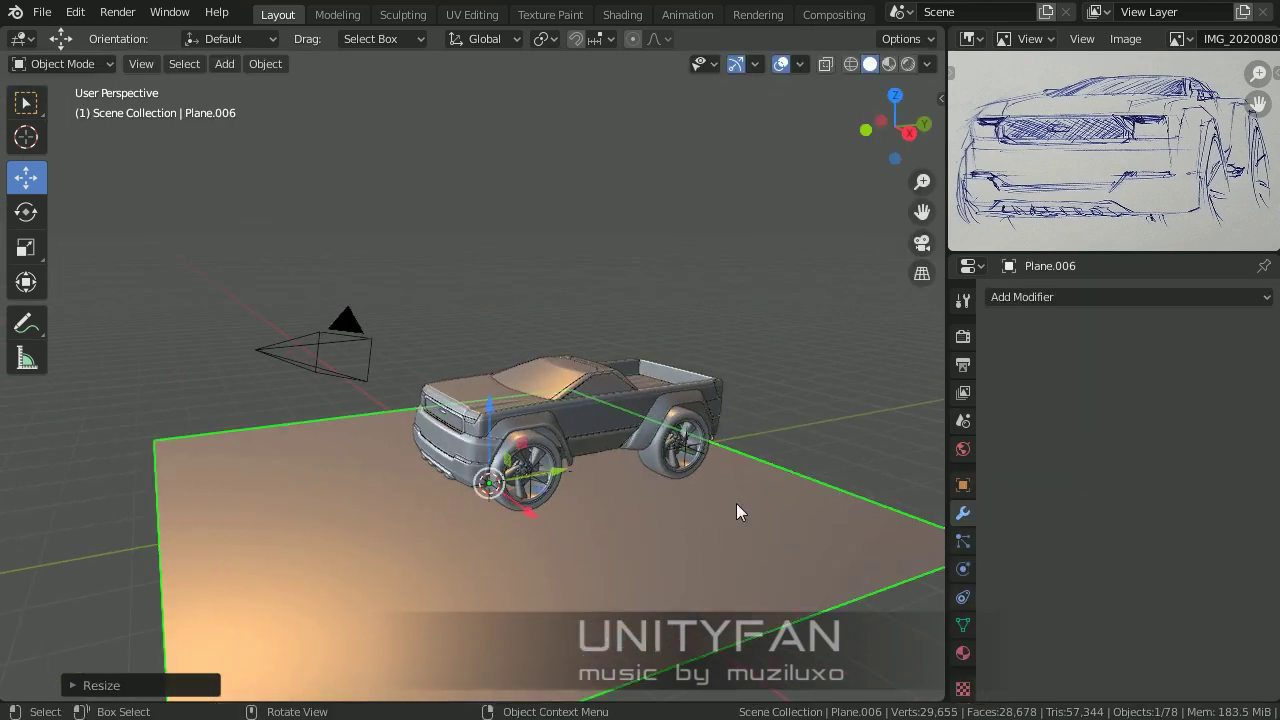
left_click_drag(736, 503, 587, 429)
middle_click_drag(587, 429, 655, 204)
Step: Save FC-014_01.blend and show the plane's material settings
key("ctrl+s")
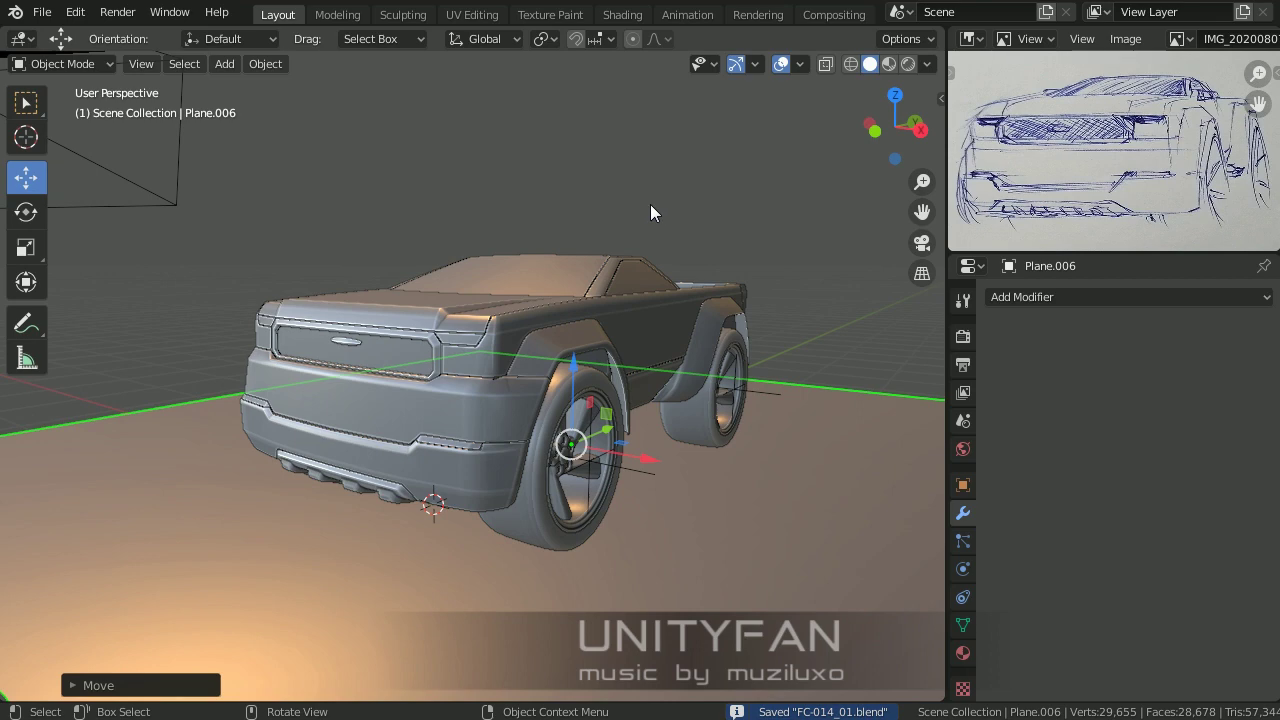
left_click(963, 336)
left_click(963, 652)
Step: Create a new blank image and give the ground plane a new material
left_click(1122, 38)
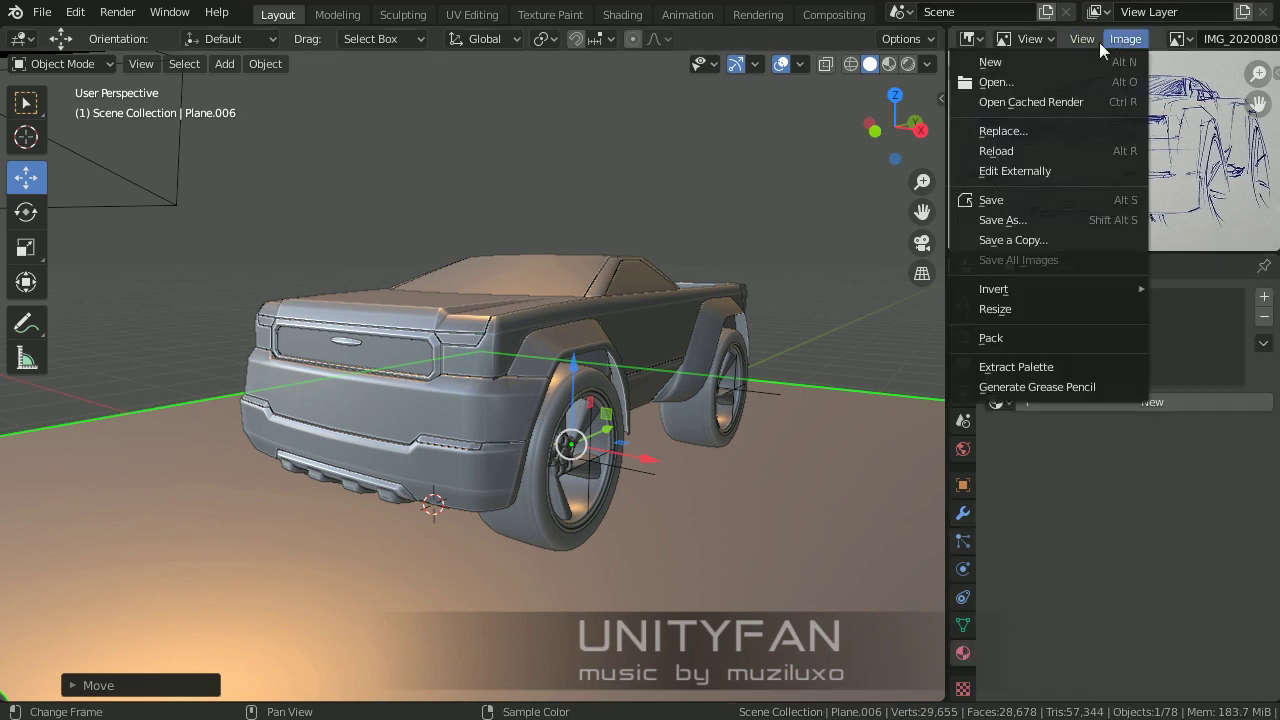
left_click(1078, 58)
left_click(1091, 277)
left_click(1152, 401)
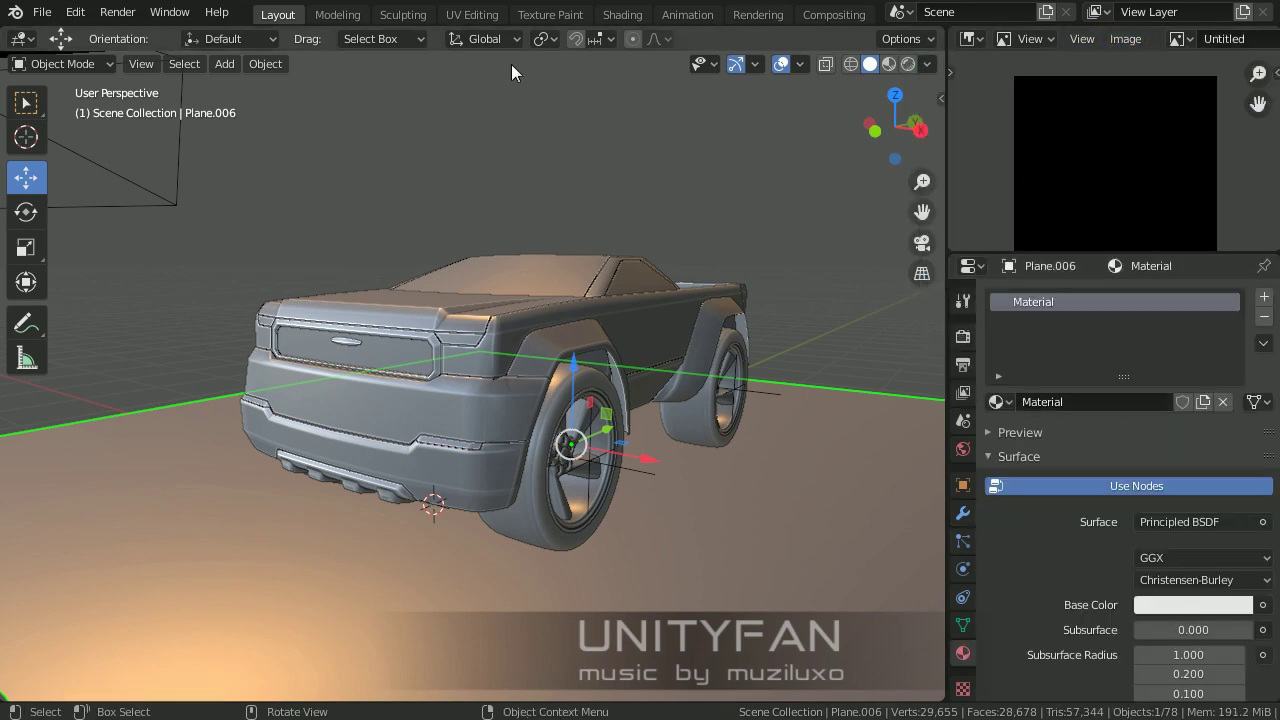
Step: Add an Image Texture node using the Untitled image to the plane's material
left_click(20, 38)
left_click(80, 160)
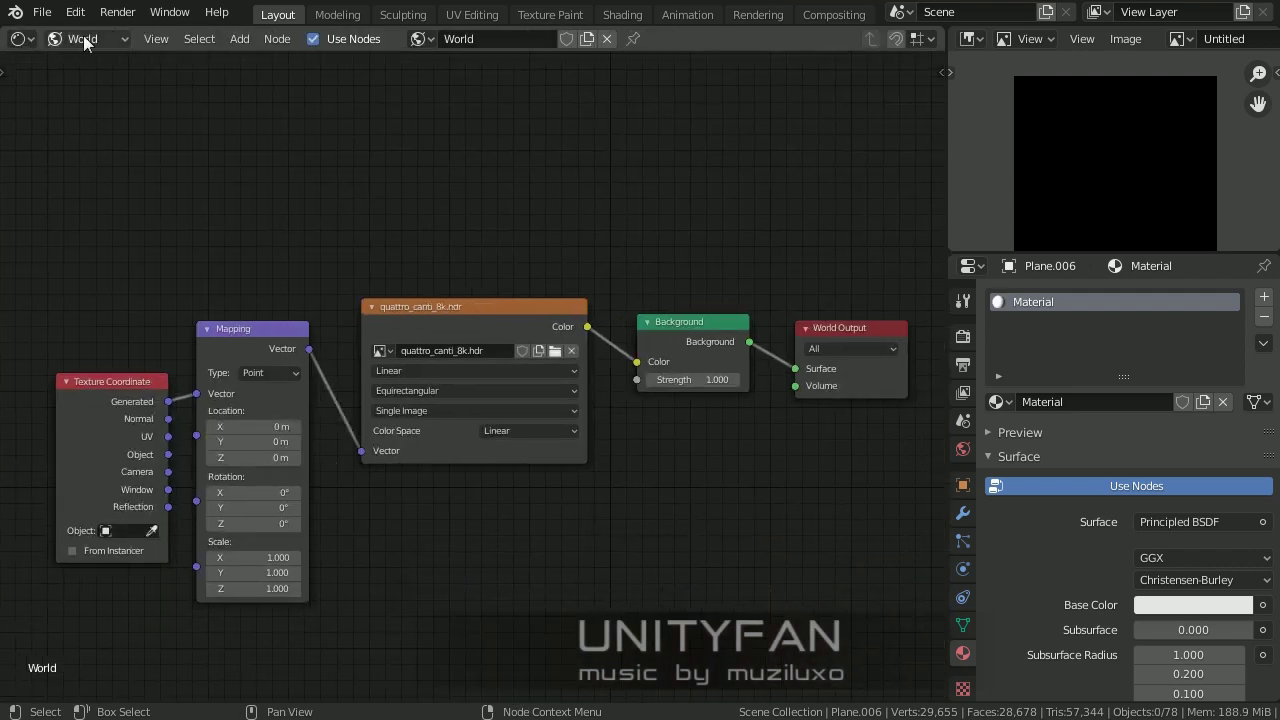
left_click(60, 38)
left_click(70, 56)
key("shift+a")
left_click(438, 443)
left_click(354, 447)
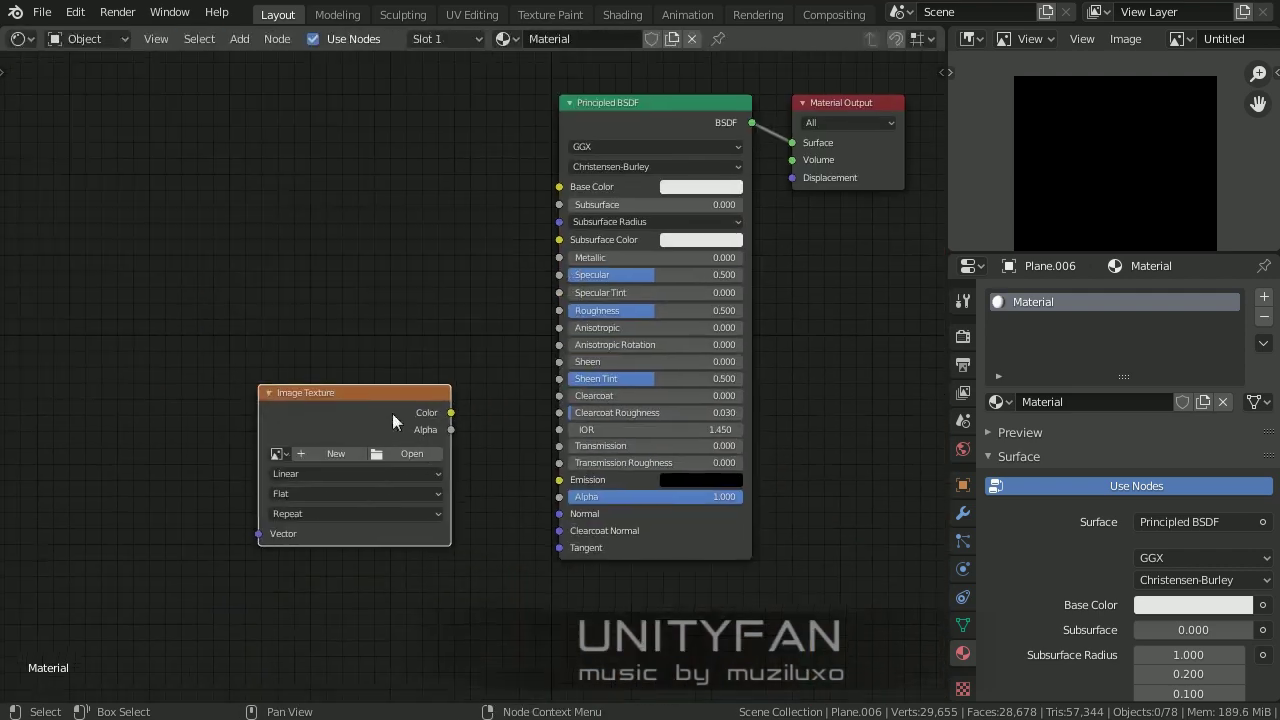
scroll(460, 345, "up", 1)
left_click(243, 466)
type("un")
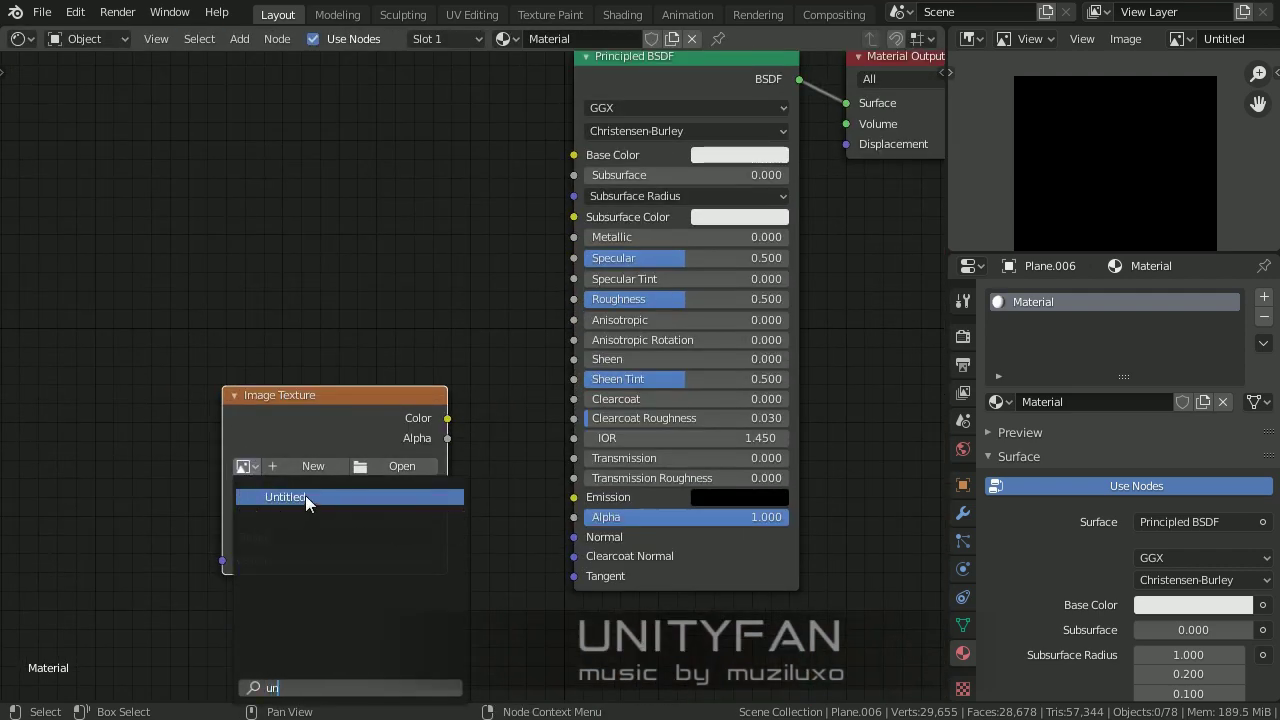
left_click(313, 497)
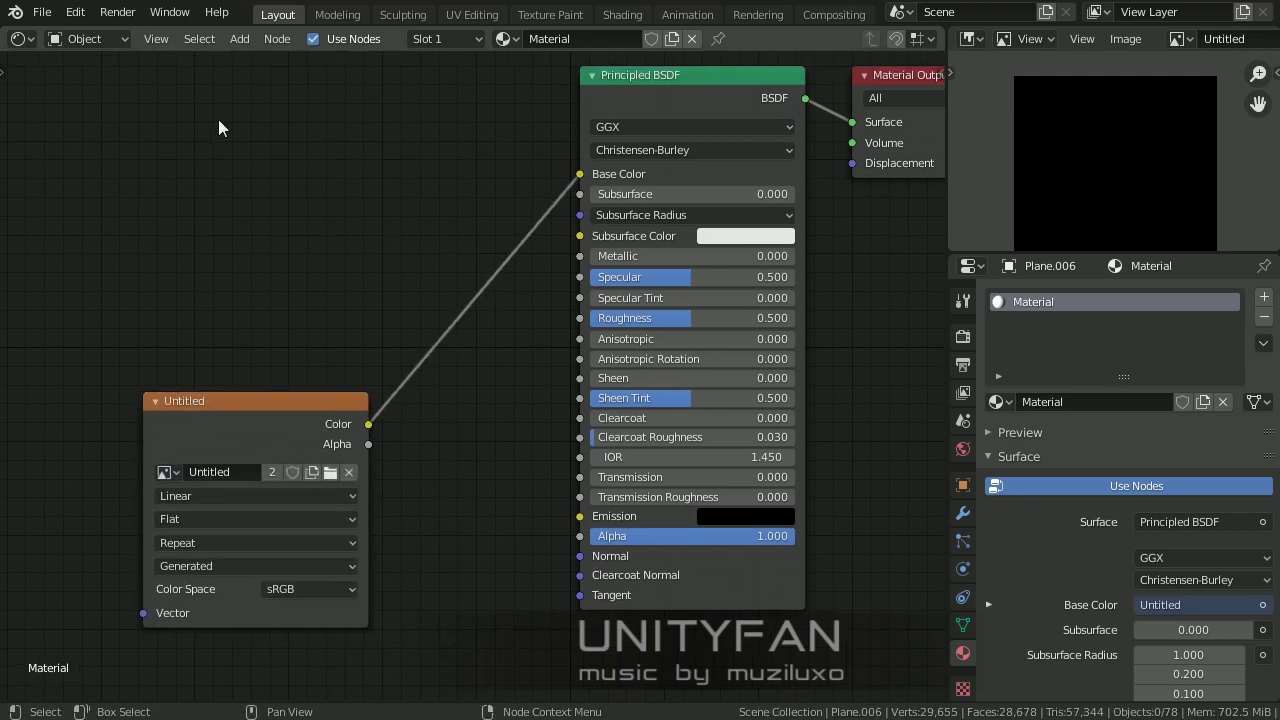
left_click(20, 38)
left_click(50, 53)
Step: Save the blend file and switch the render engine to Cycles
left_click(963, 335)
scroll(1091, 393, "up", 3)
key("ctrl+s")
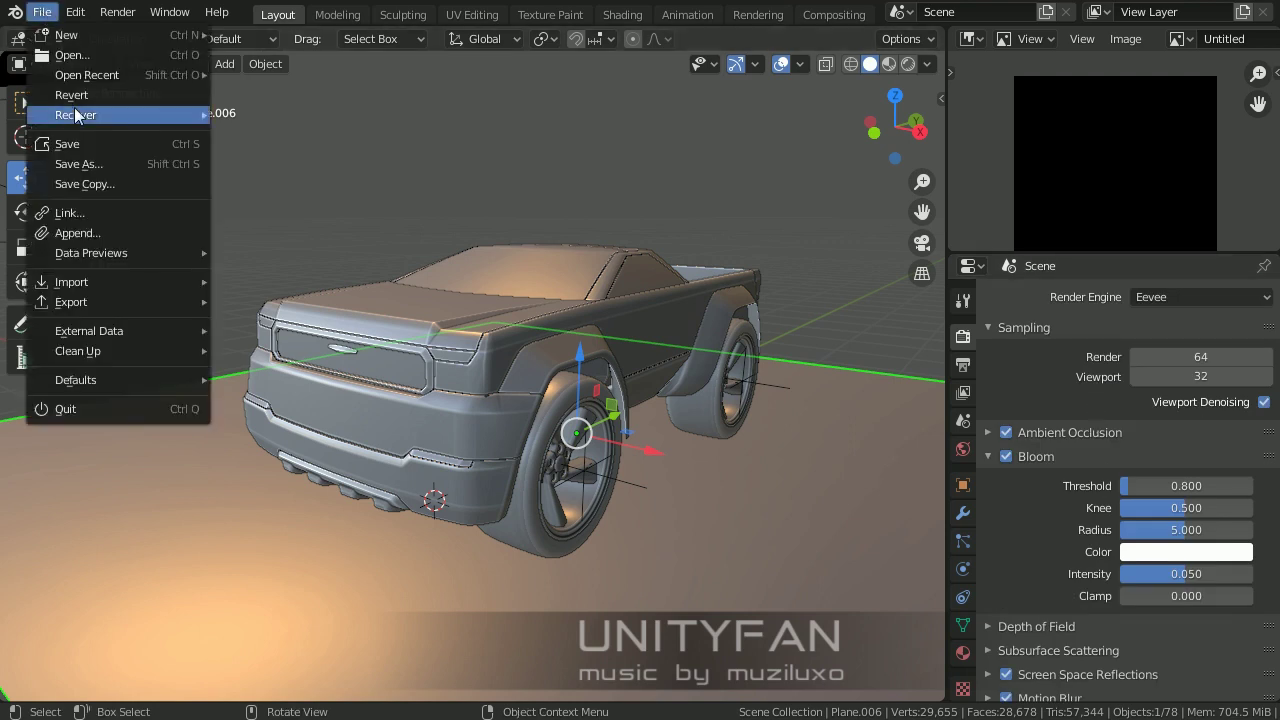
left_click(1189, 297)
key("Return")
scroll(1121, 446, "down", 6)
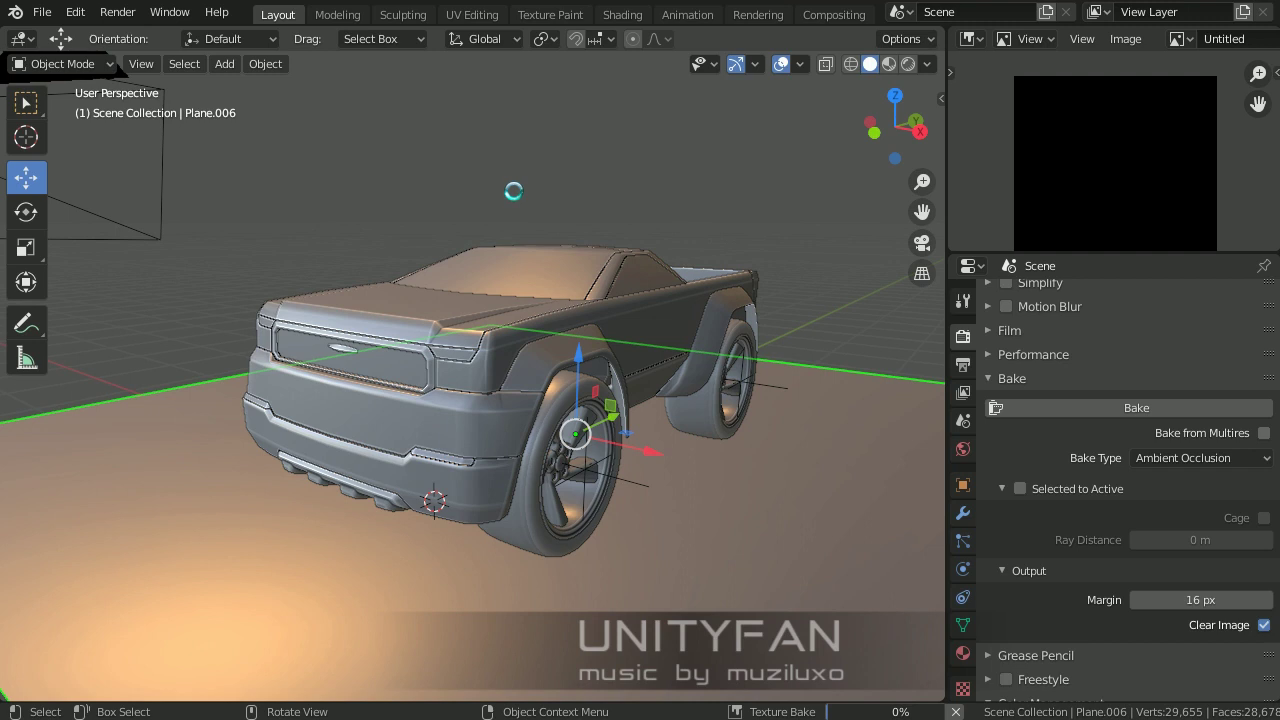
Step: Save the baked ambient occlusion image as Untitled.png in the project folder
scroll(797, 373, "down", 3)
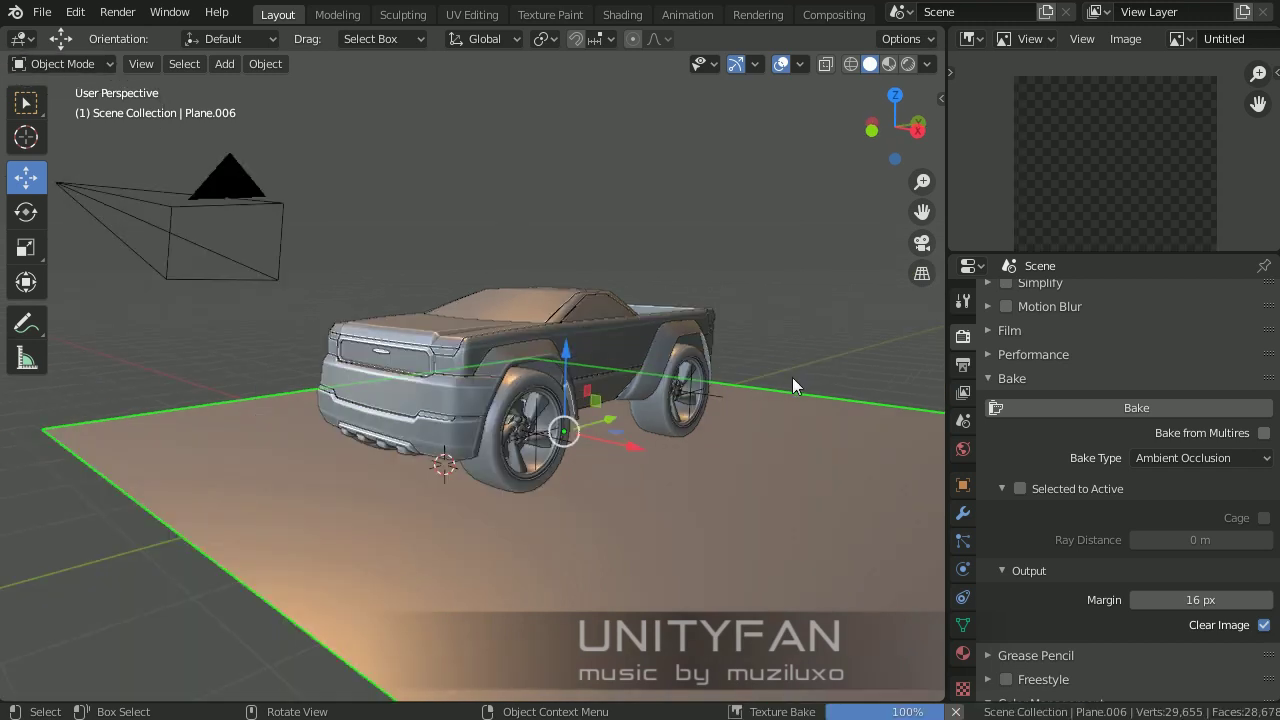
mouse_move(947, 231)
left_mouse_down()
mouse_move(742, 231)
mouse_move(783, 430)
left_mouse_up()
left_click(916, 39)
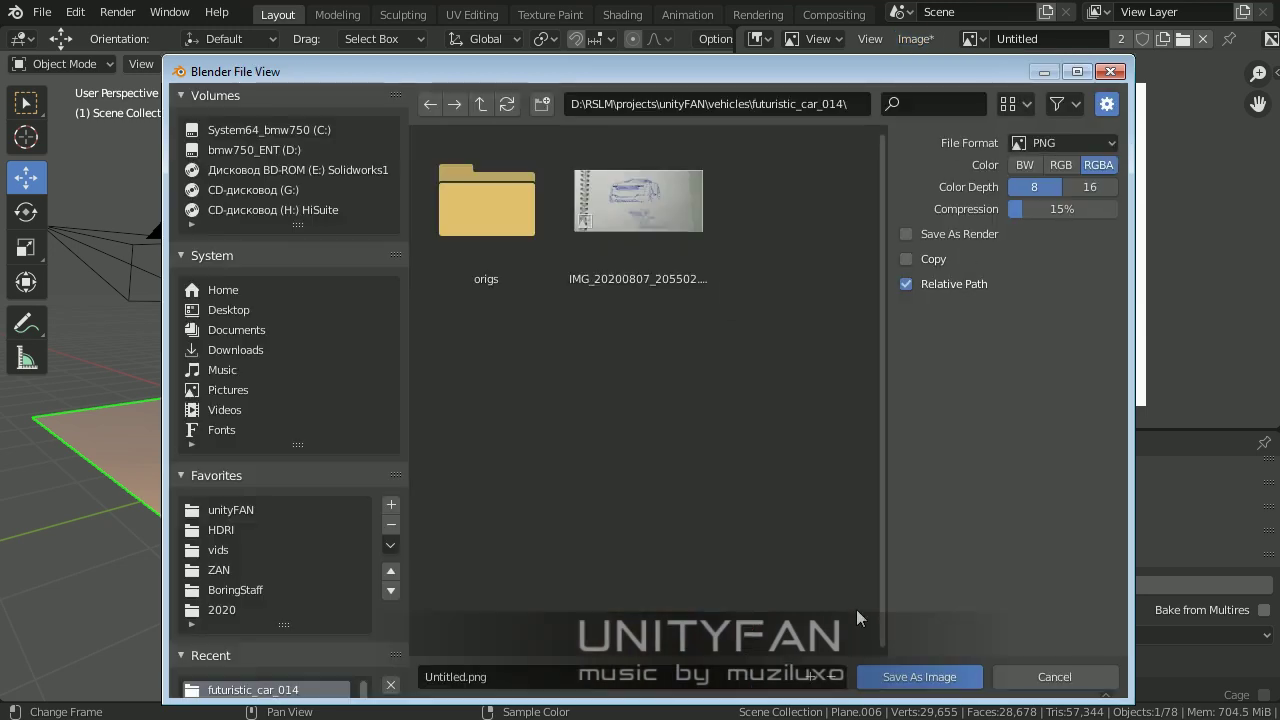
key("Escape")
left_click(41, 12)
left_click(60, 142)
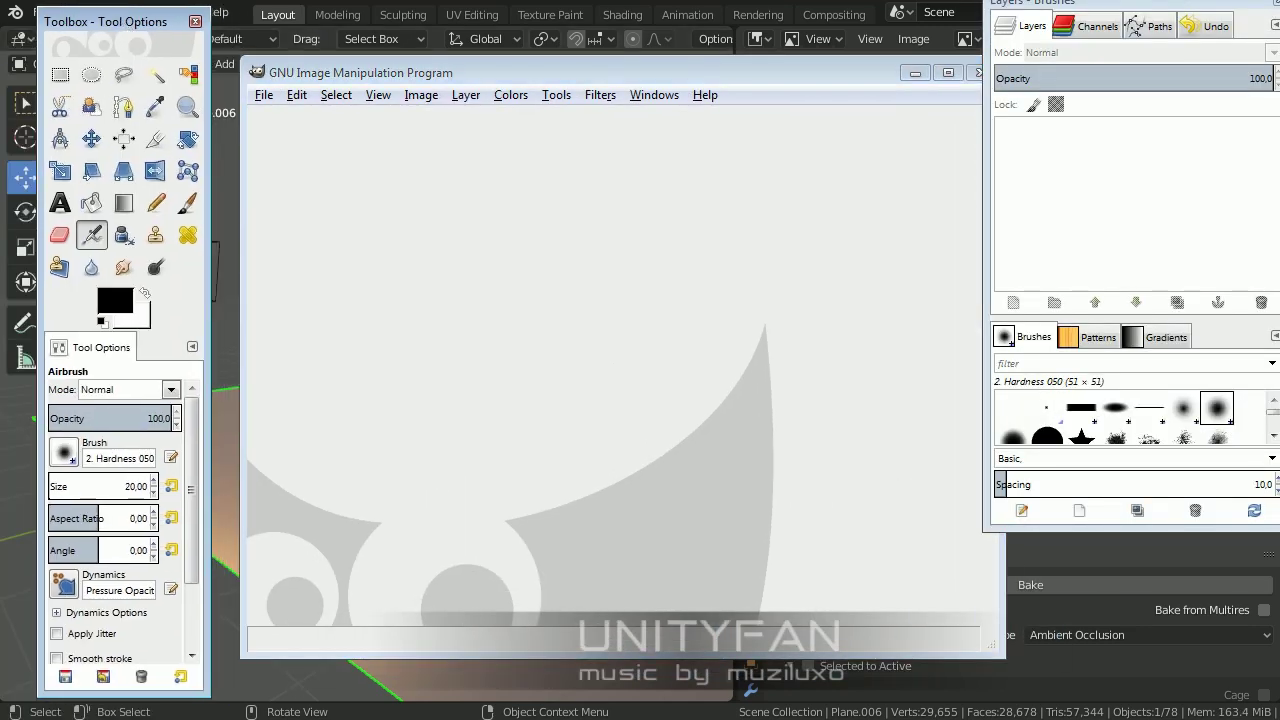
Step: Open Untitled.png from the D: drive's futuristic_car_014 folder in GIMP
key("super+e")
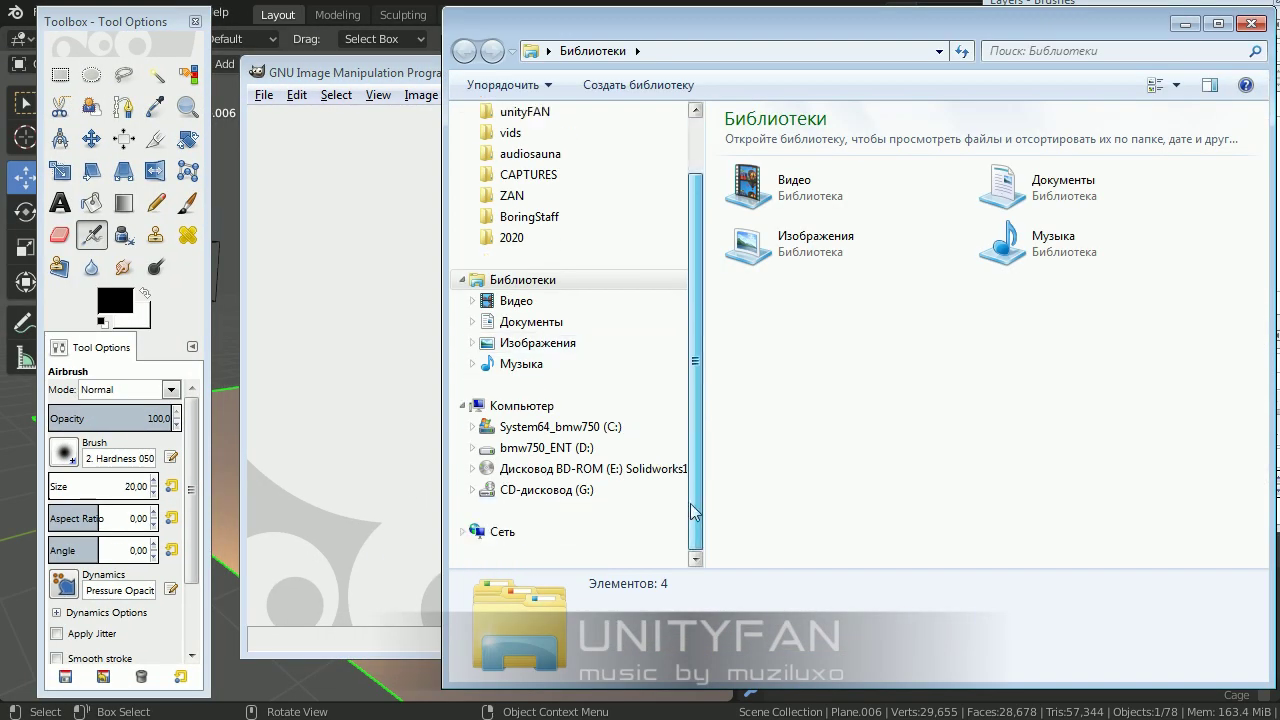
left_click(580, 448)
scroll(560, 300, "up", 2)
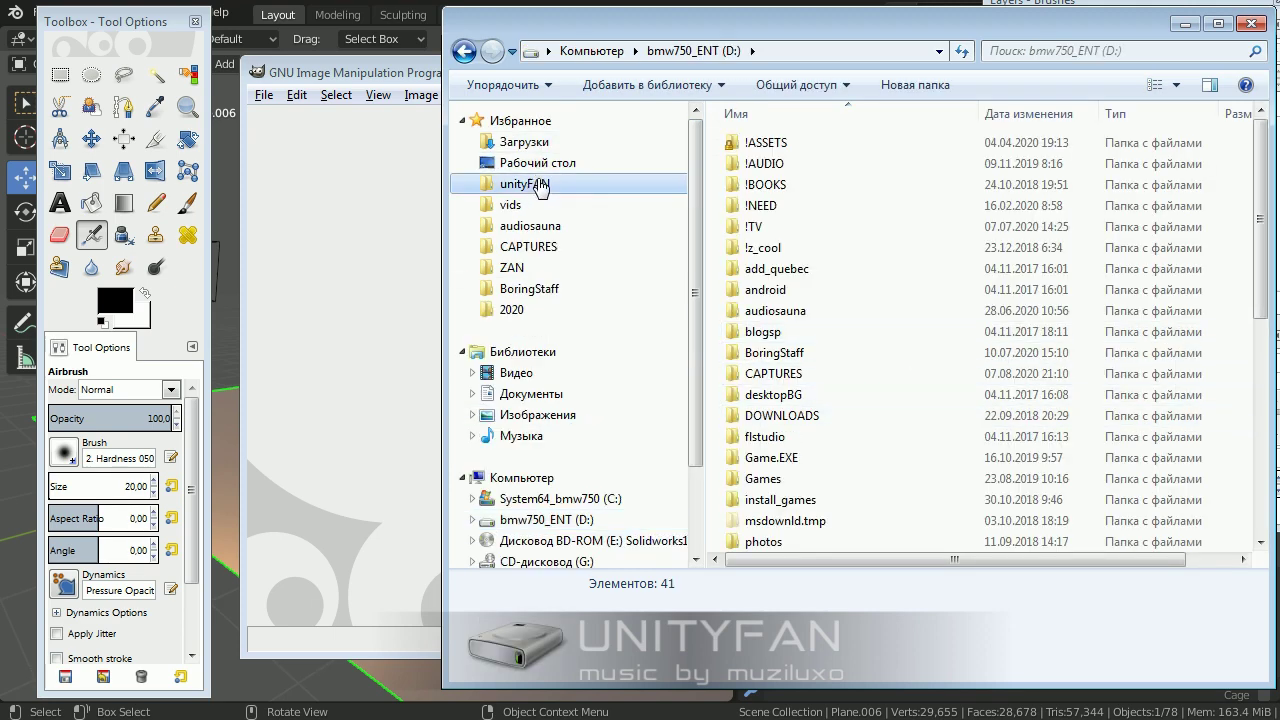
left_click(520, 186)
scroll(780, 400, "down", 4)
double_click(777, 400)
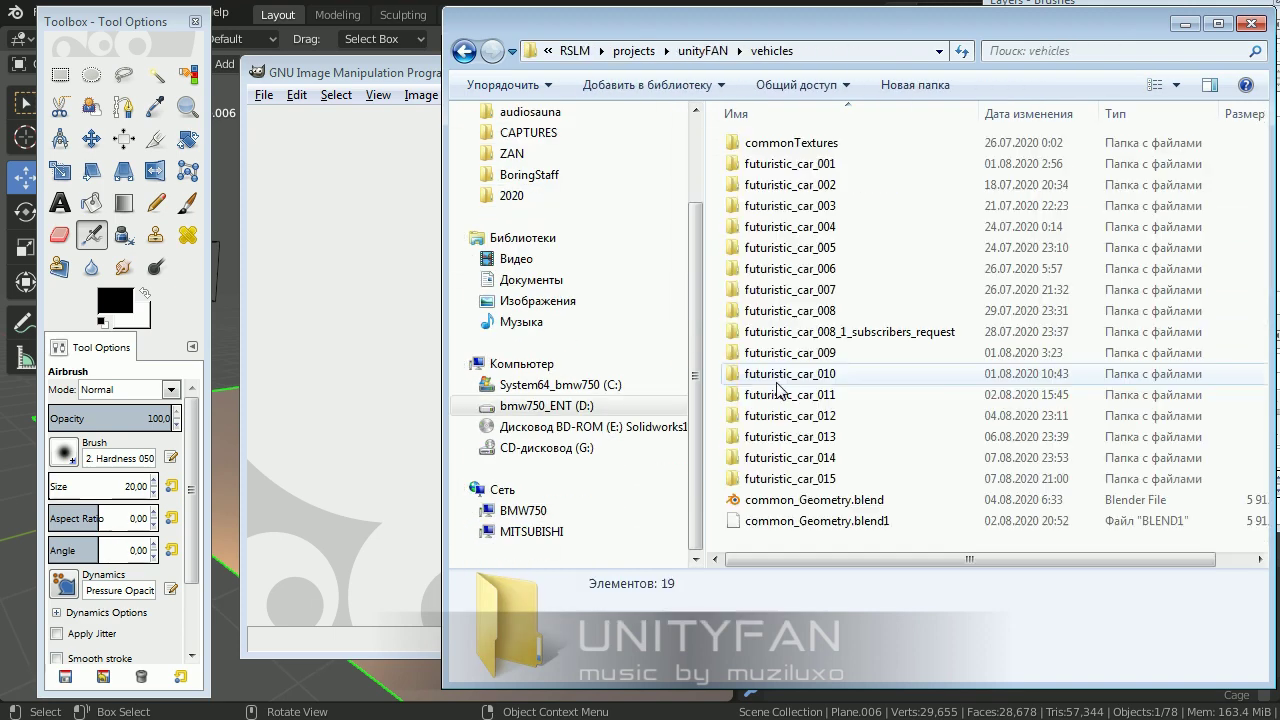
double_click(783, 464)
Step: Make the image's white transparent with Color to Alpha, then duplicate the layer to deepen the shadow
left_click(510, 94)
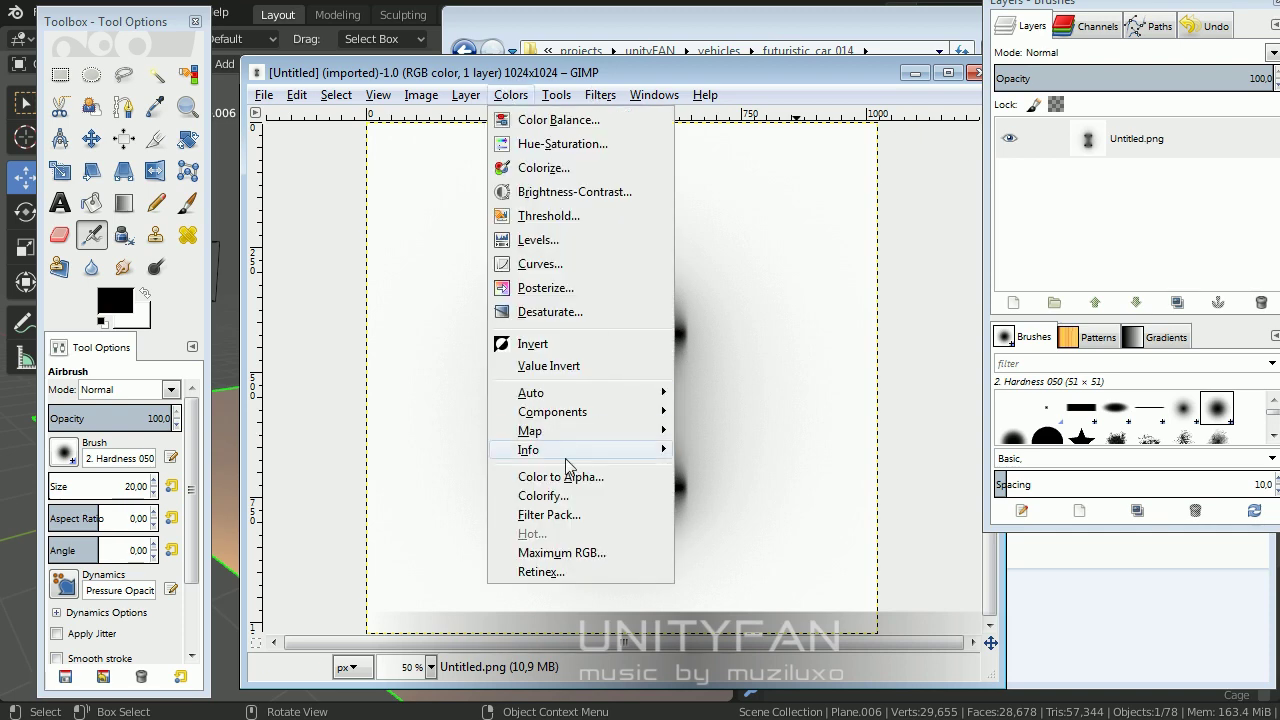
left_click(568, 474)
left_click(514, 593)
key("shift+ctrl+d")
Step: Overwrite Untitled.png with the edited image and quit GIMP, discarding the unsaved prompt
left_click(264, 94)
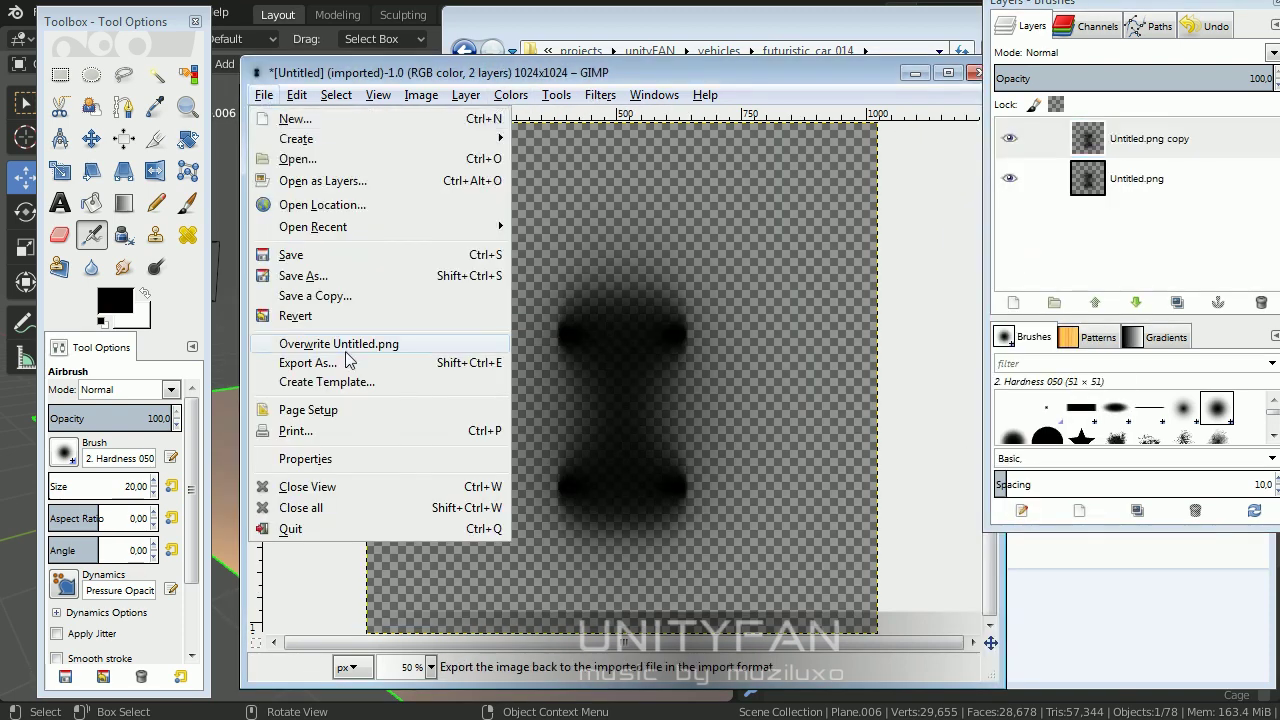
left_click(365, 489)
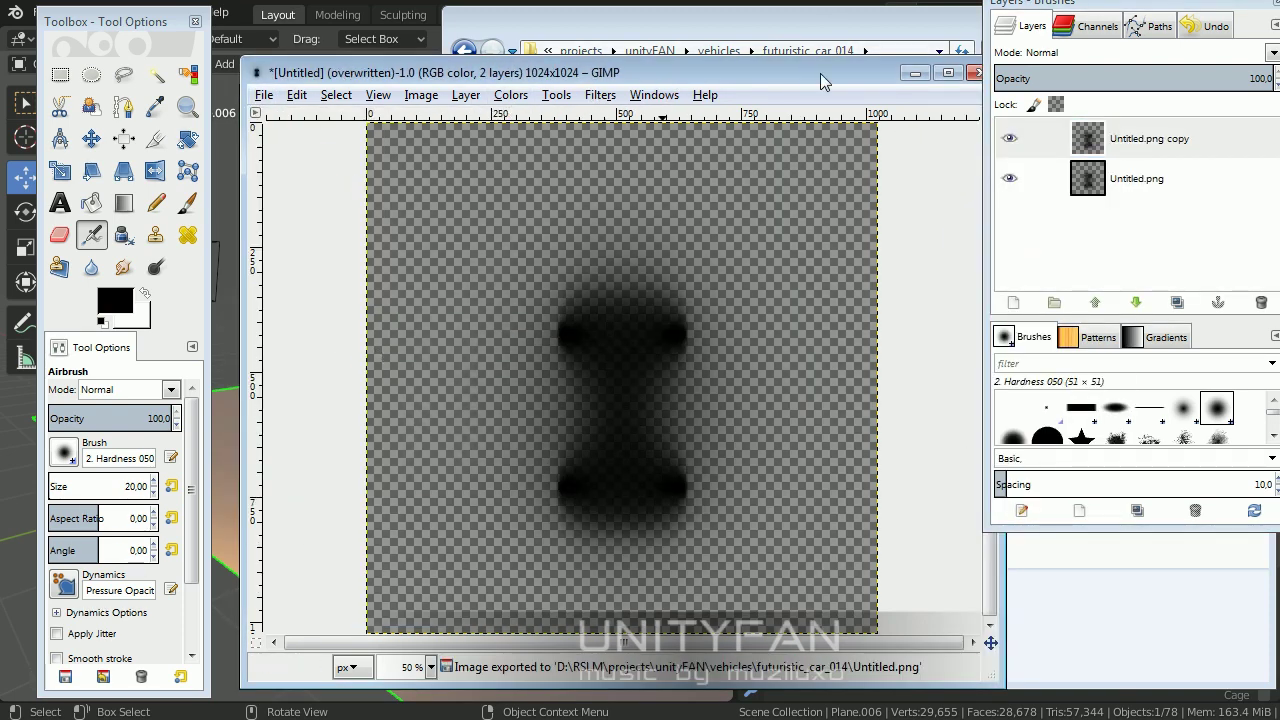
left_click(976, 72)
left_click(543, 531)
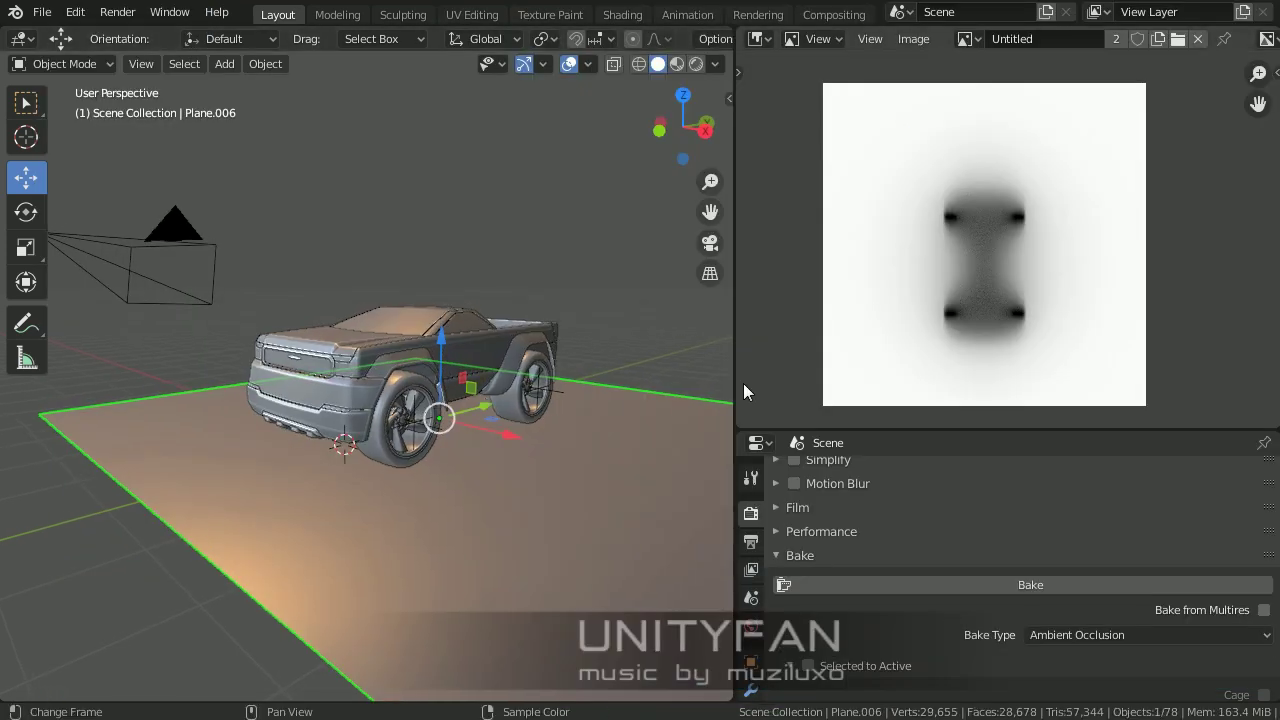
Step: Switch the render engine back to Eevee and widen the 3D view
left_click(751, 478)
left_click(751, 513)
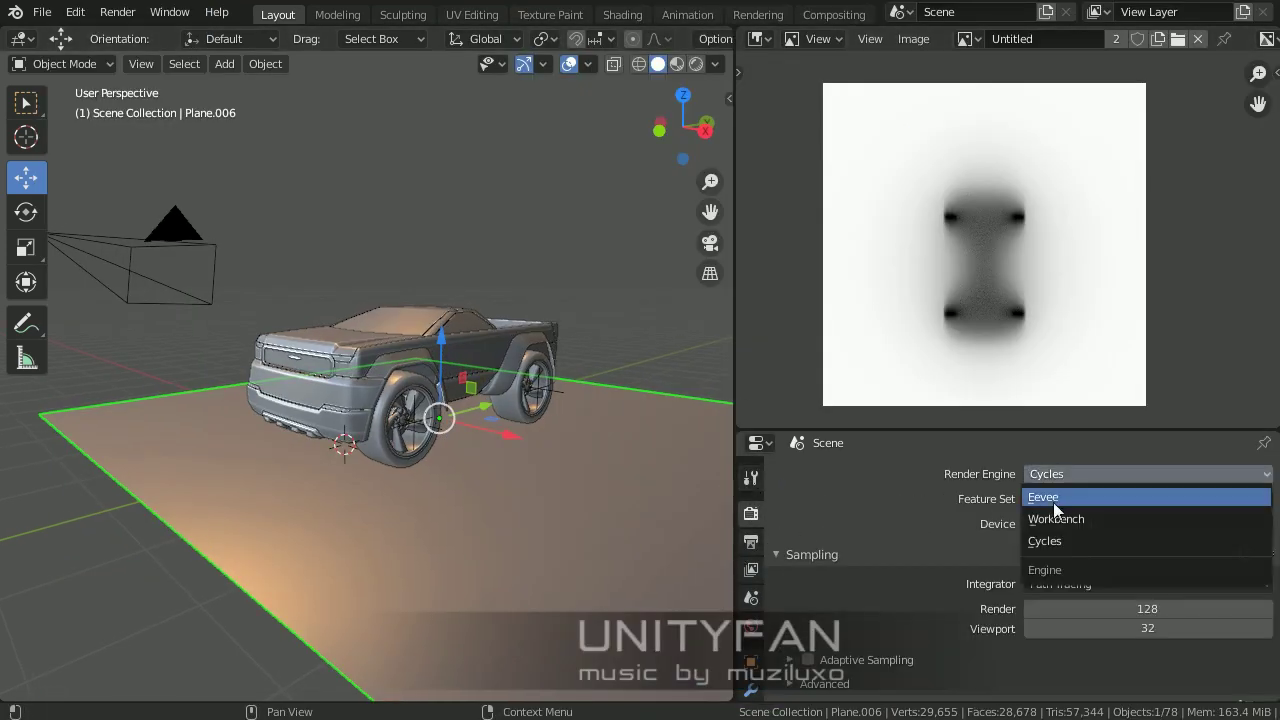
left_click(1053, 497)
left_click_drag(737, 357, 910, 357)
Step: Bring back the car sketch reference and preview the truck's materials under the HDRI
left_click(1141, 38)
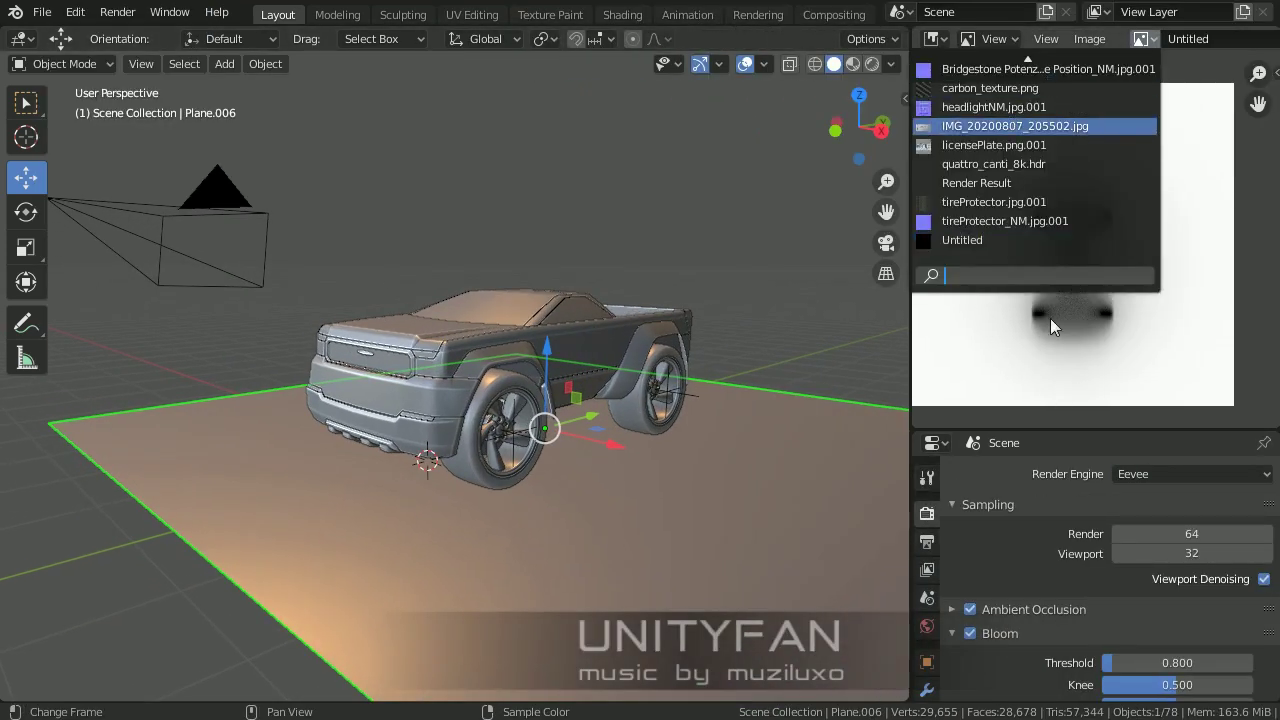
key("Return")
middle_click_drag(830, 260, 753, 198)
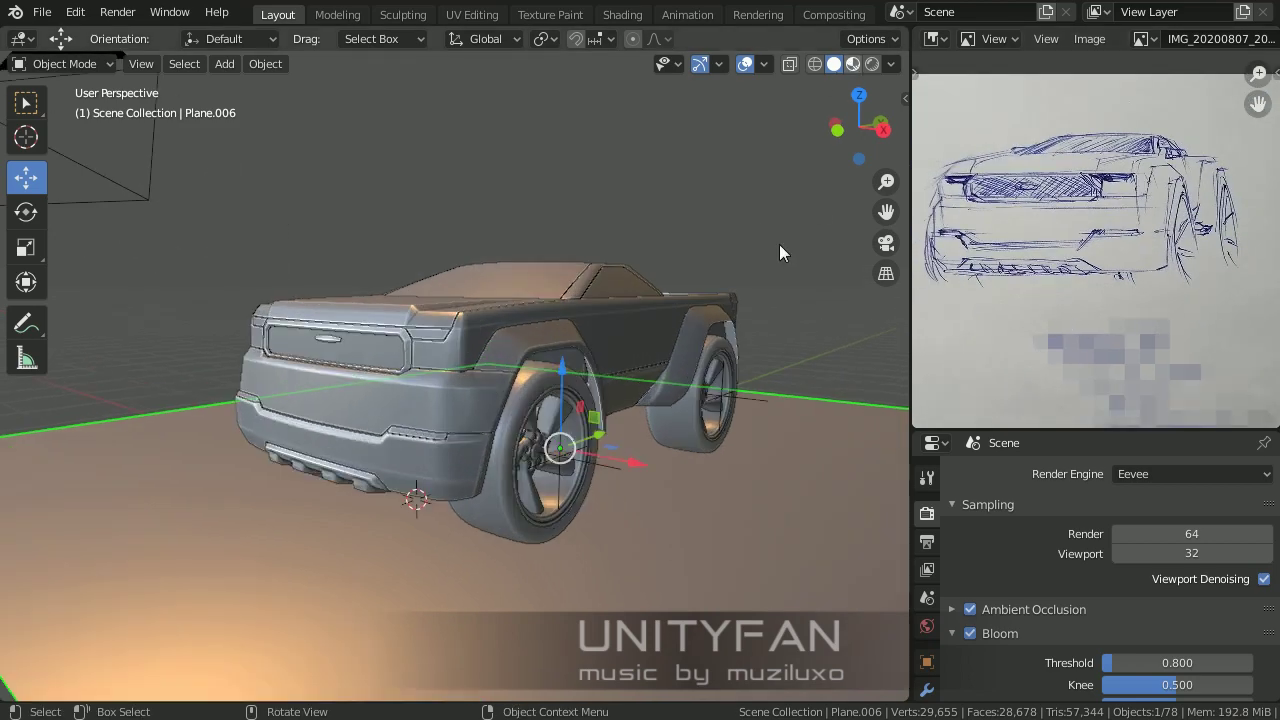
key("z")
mouse_move(714, 211)
middle_mouse_down()
mouse_move(571, 386)
mouse_move(864, 262)
middle_mouse_up()
Step: Turn the image panel into the node editor and set the floor material's blend mode to Alpha Blend
left_click(932, 39)
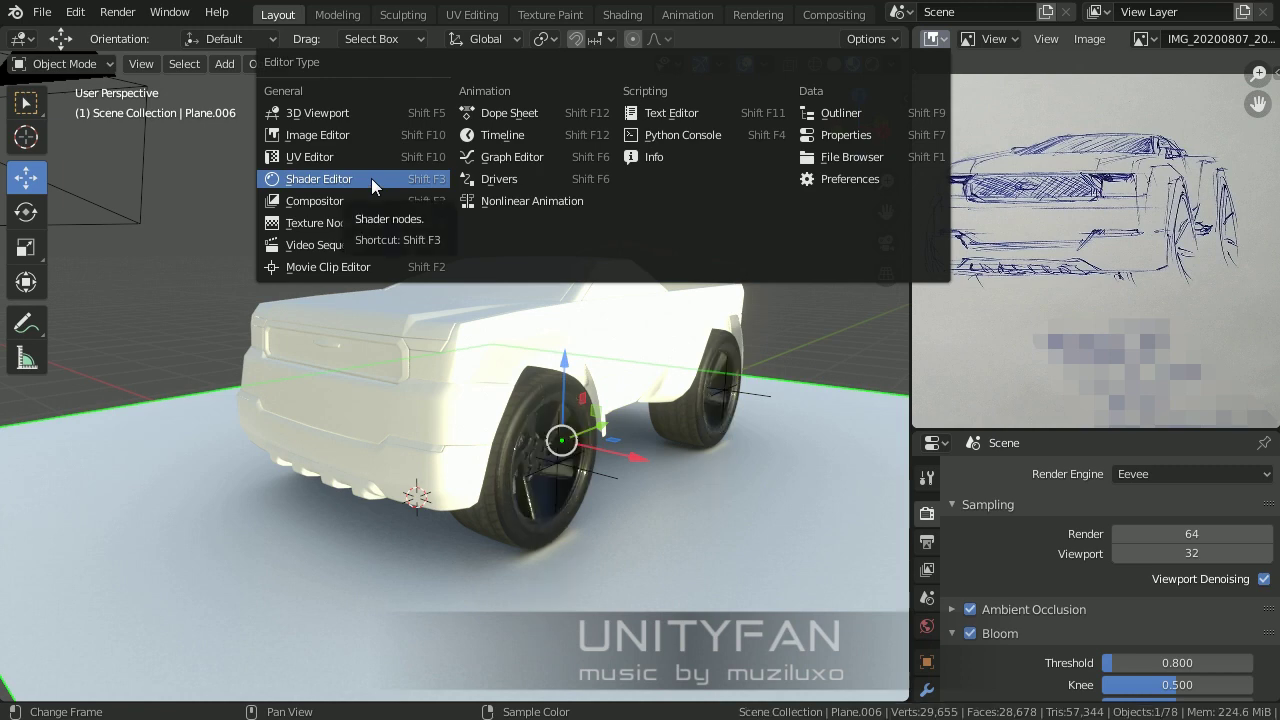
left_click(321, 178)
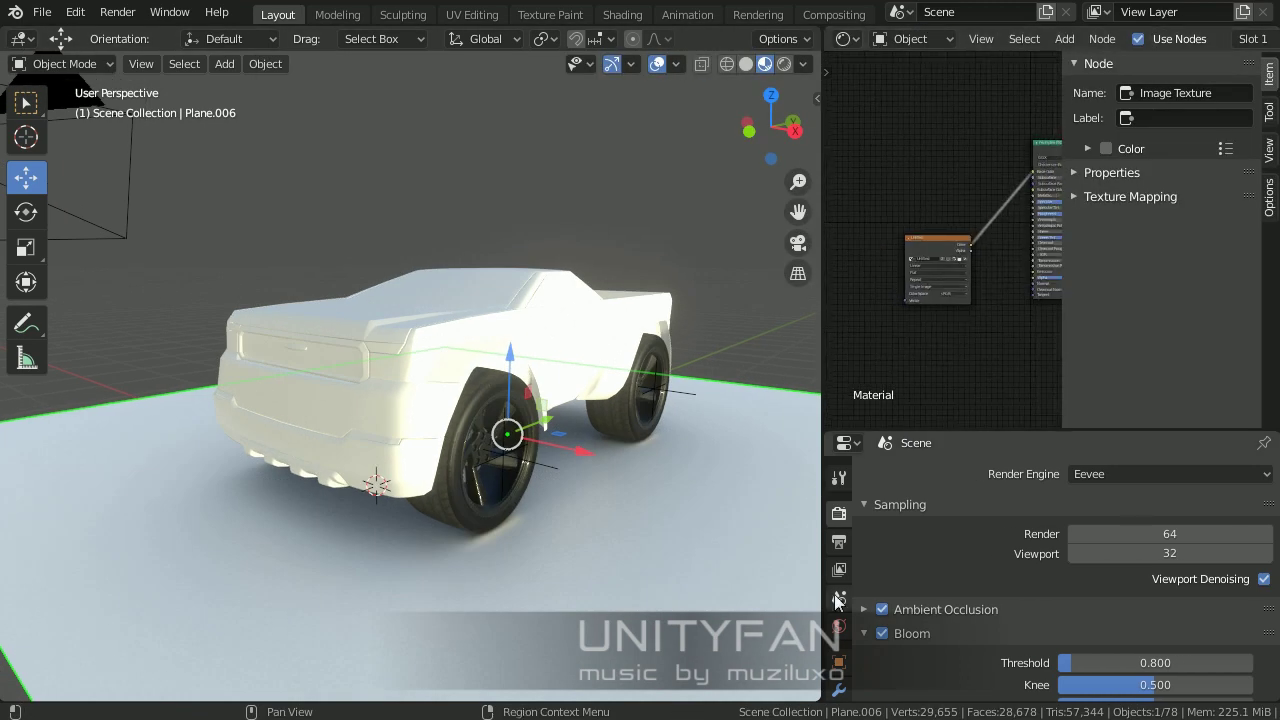
scroll(838, 600, "down", 3)
left_click(838, 643)
scroll(1122, 517, "down", 8)
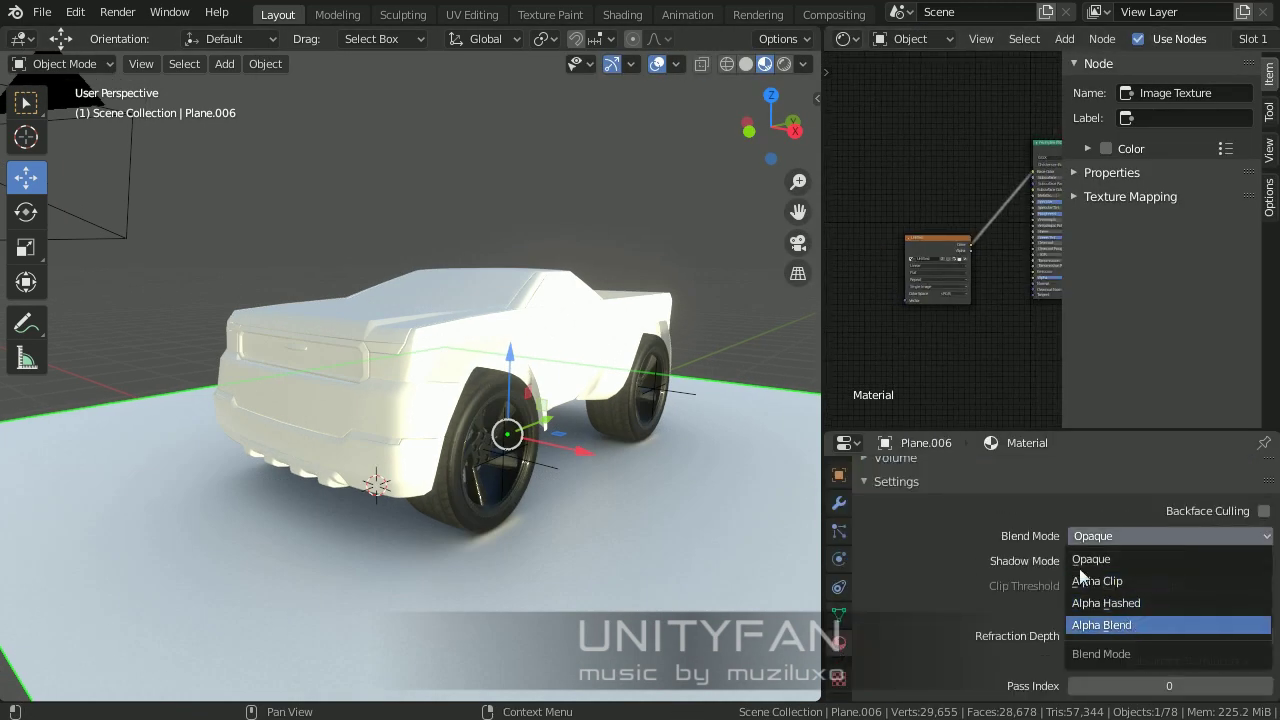
left_click(1100, 624)
left_click(1148, 560)
Step: Set floor Specular to 0, link the texture Alpha to the shader's Alpha, and make Base Color black
scroll(994, 548, "up", 10)
scroll(1026, 579, "up", 2)
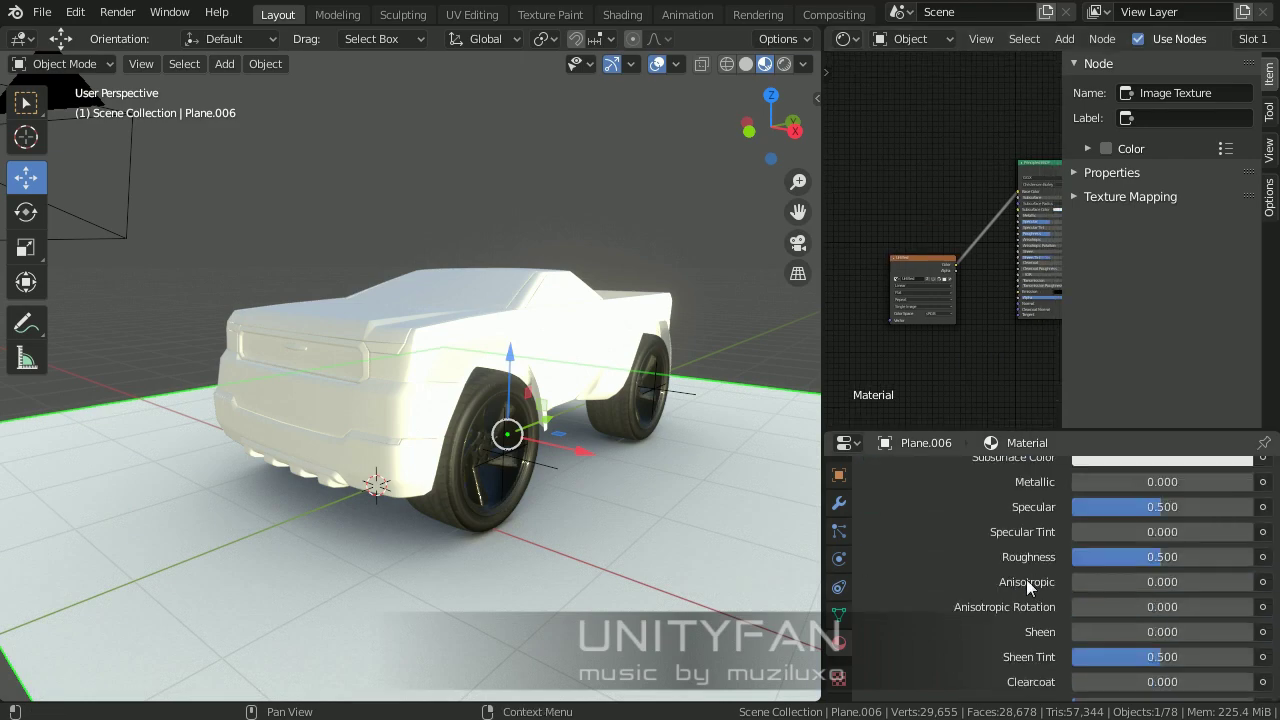
key("BackSpace")
left_click_drag(944, 321, 1008, 343)
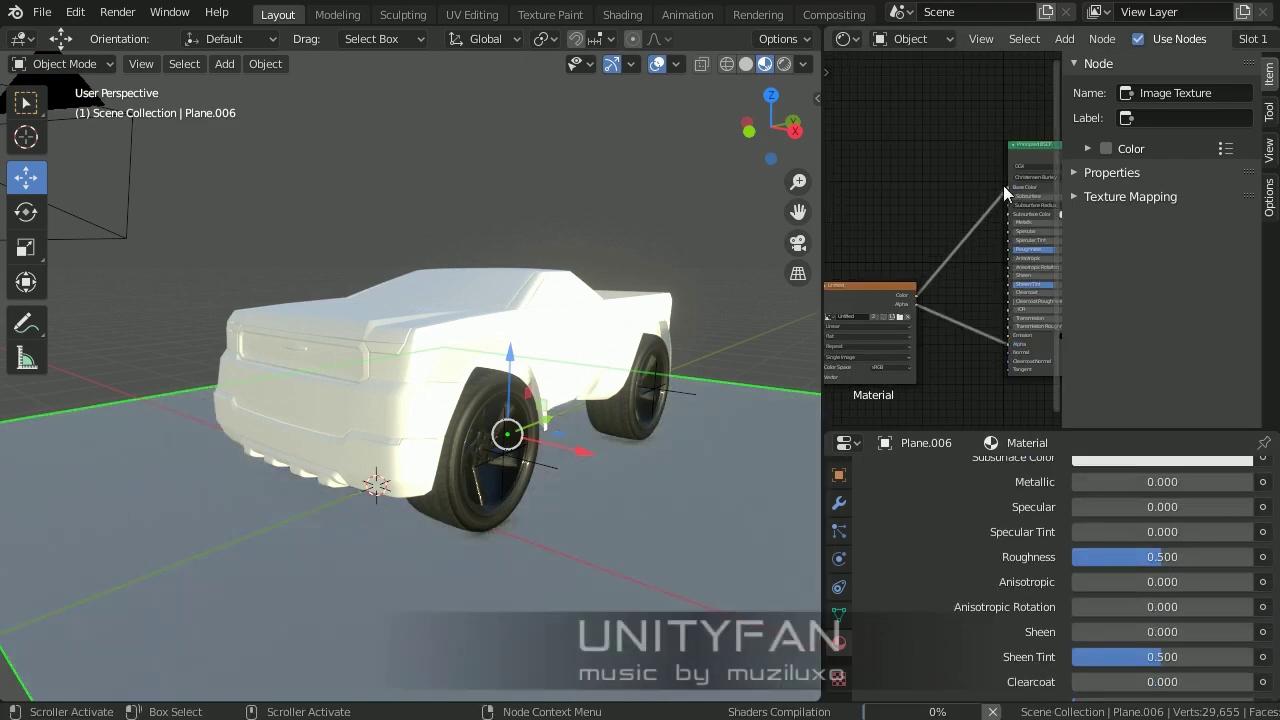
middle_click_drag(949, 277, 911, 285)
left_click(1010, 212)
left_click_drag(1060, 110, 1060, 150)
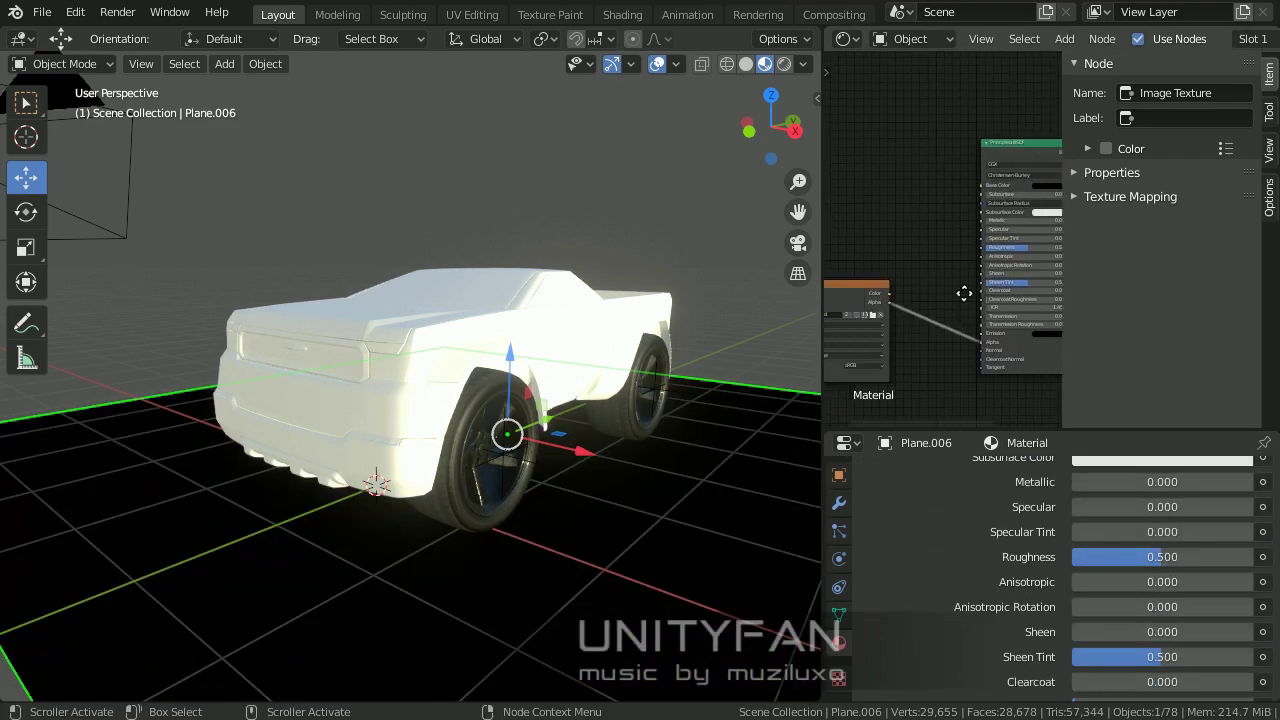
middle_click_drag(887, 405, 903, 317)
left_click(845, 38)
Step: Show the sketch in an Image Editor side panel and save the blend file
left_click(235, 94)
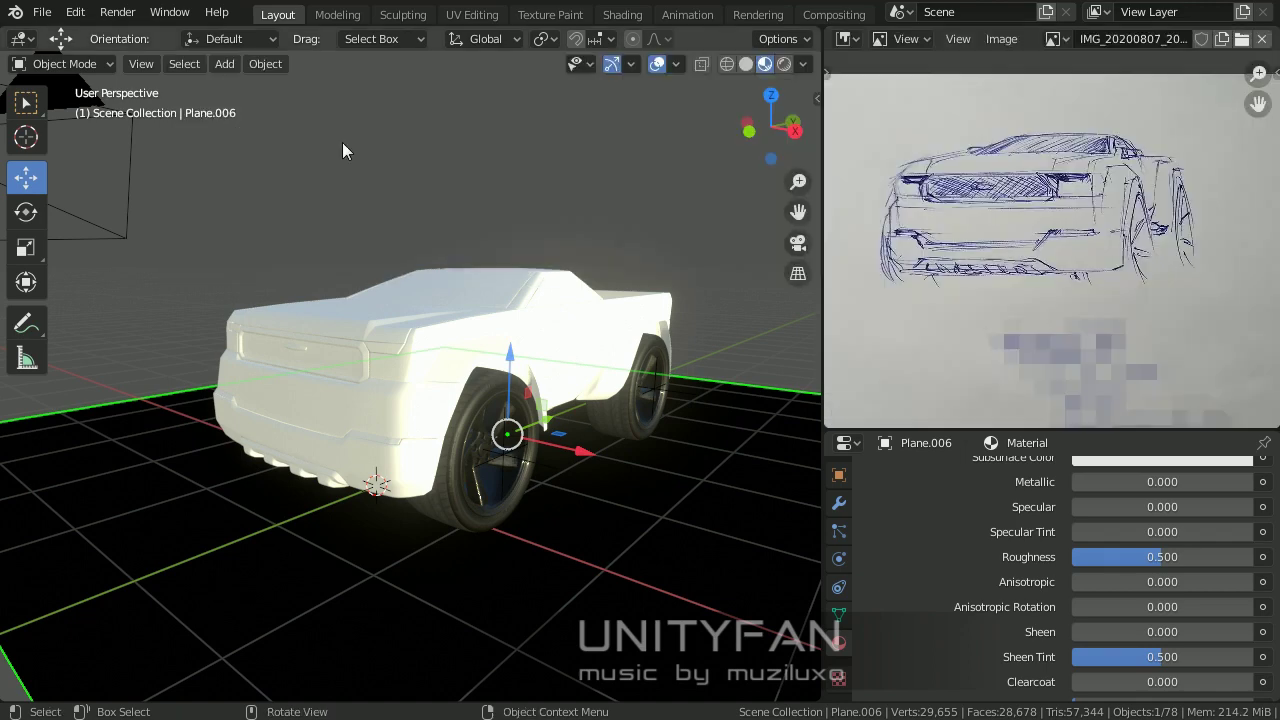
left_click(42, 12)
left_click(67, 144)
left_click(42, 12)
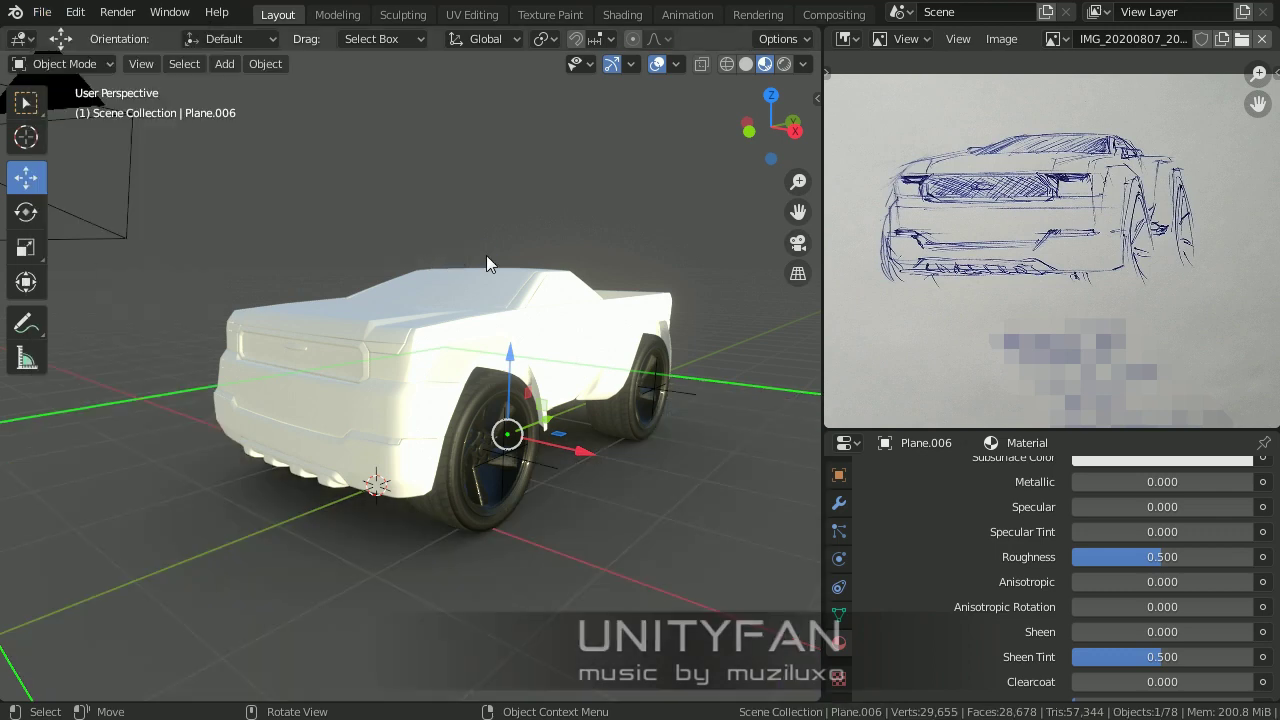
Step: Give the side trim piece a new material with a black base colour
left_click_drag(919, 430, 919, 280)
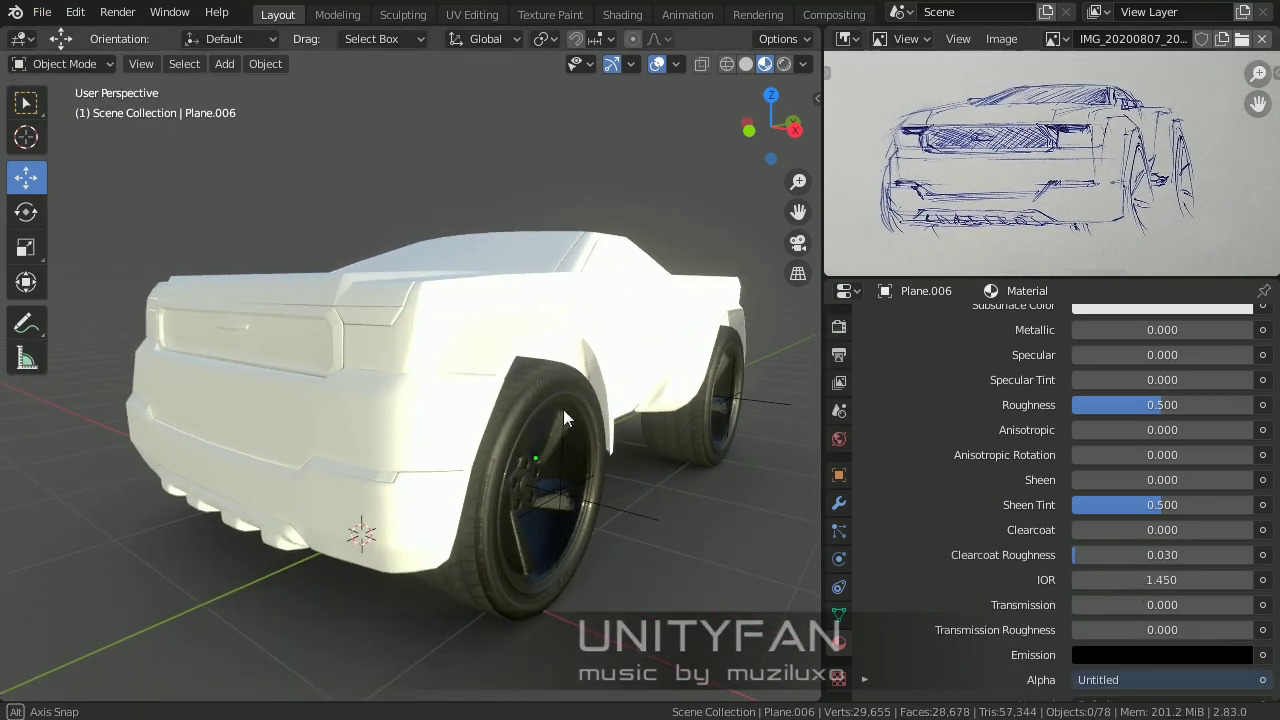
left_click(563, 409)
left_click(1090, 426)
left_click(1160, 549)
left_click_drag(1237, 340, 1237, 485)
scroll(1121, 607, "down", 5)
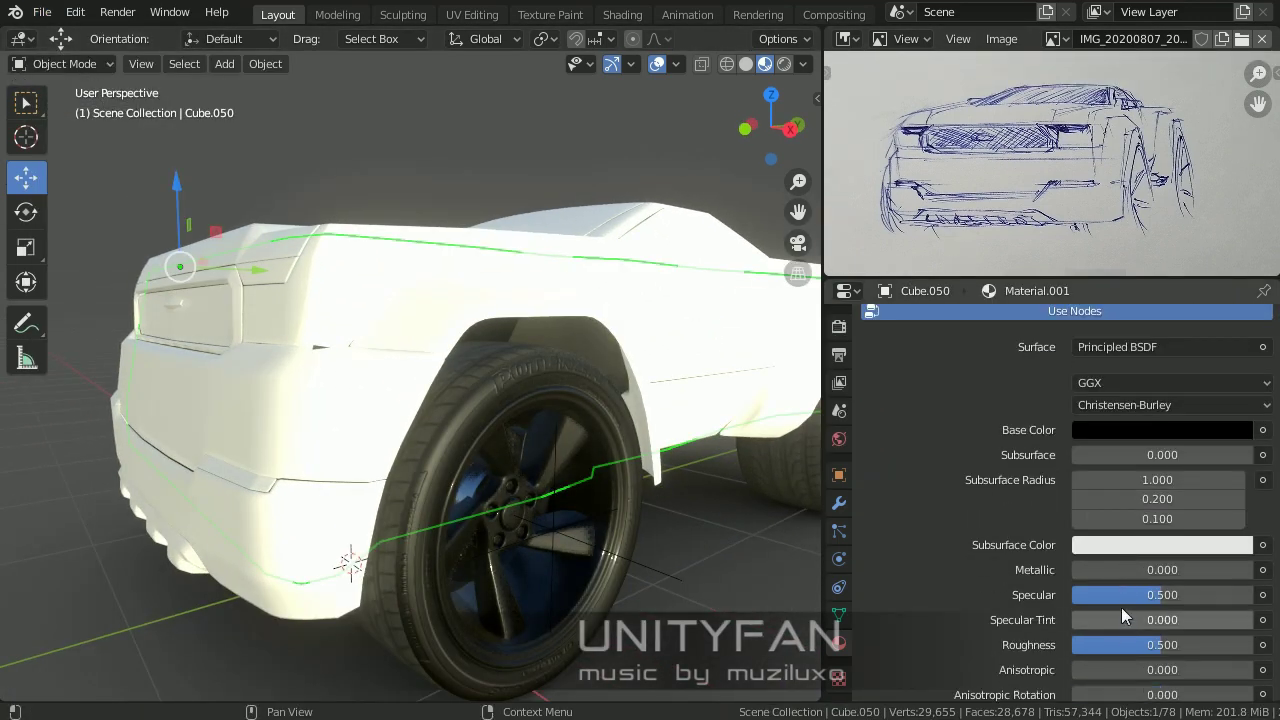
scroll(434, 343, "down", 5)
Step: Set the roof window piece's base colour to black and edit its roughness
middle_click_drag(434, 343, 463, 349)
left_click(463, 349)
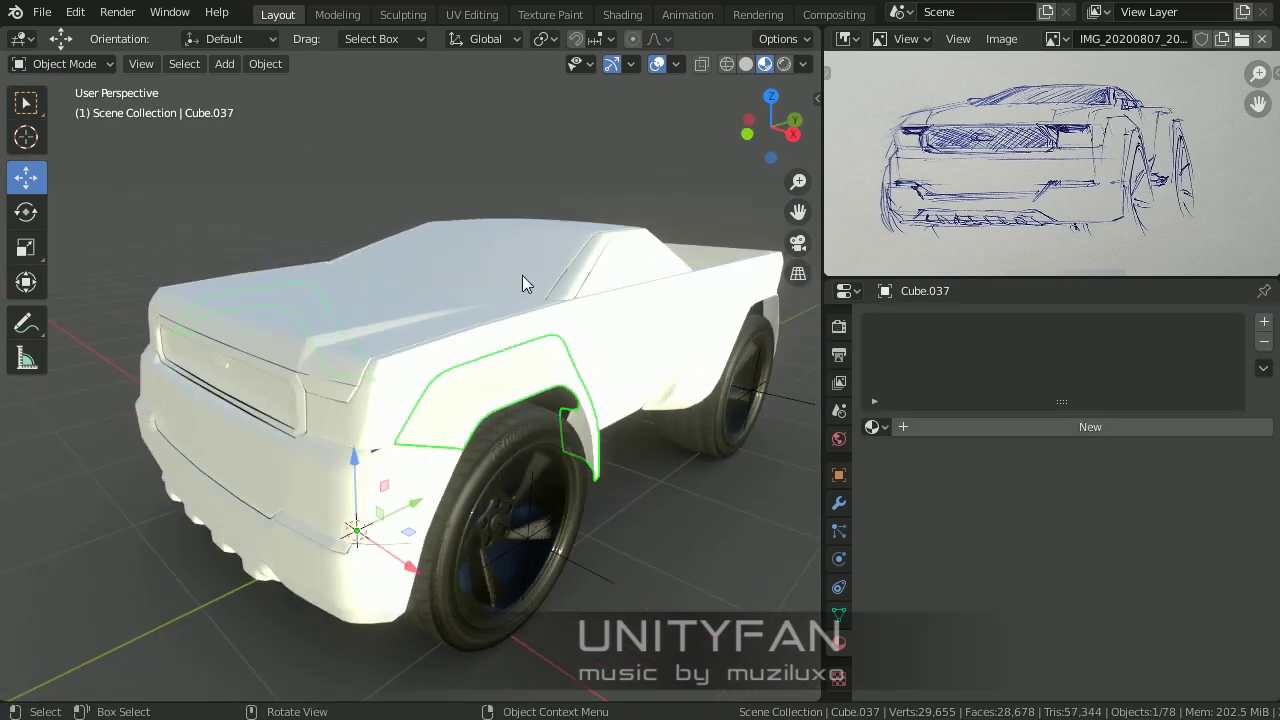
left_click(526, 283)
left_click(1158, 630)
left_click_drag(1237, 345, 1237, 490)
scroll(1120, 580, "down", 5)
left_click(1131, 598)
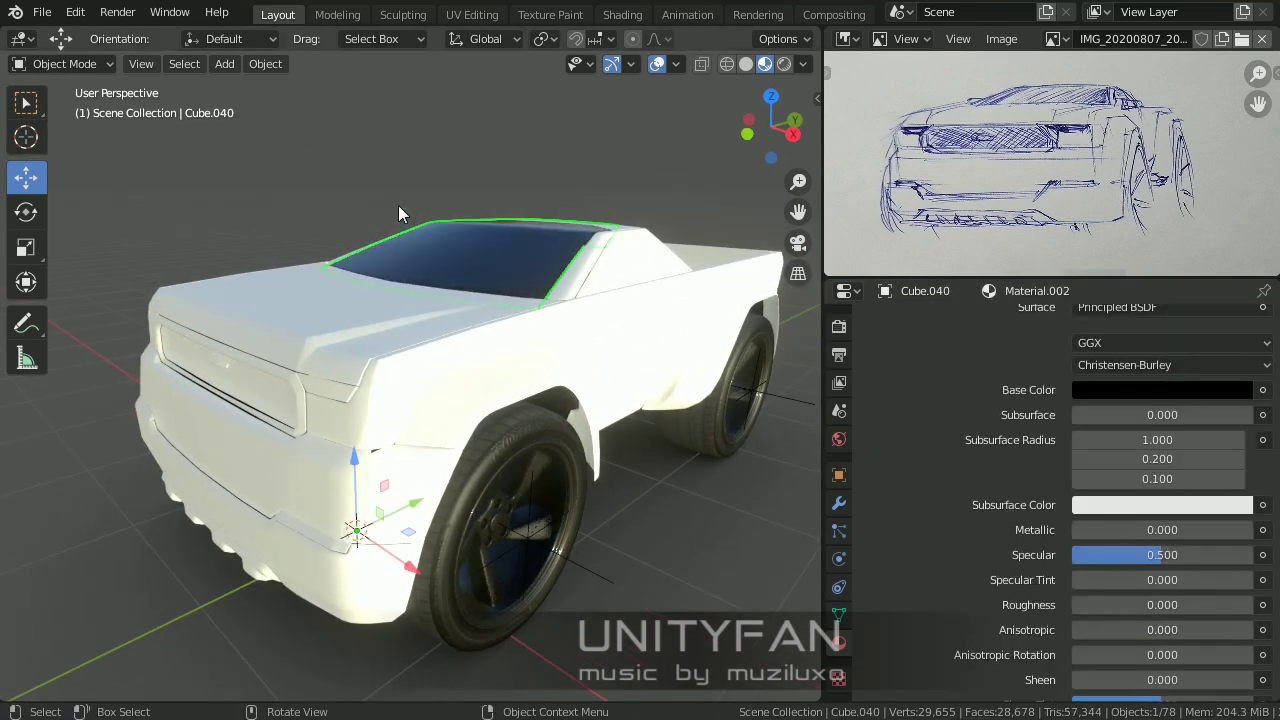
Step: Reselect the side trim piece and enter Edit Mode on it
scroll(398, 205, "up", 3)
middle_click_drag(398, 205, 505, 370)
scroll(1100, 499, "up", 3)
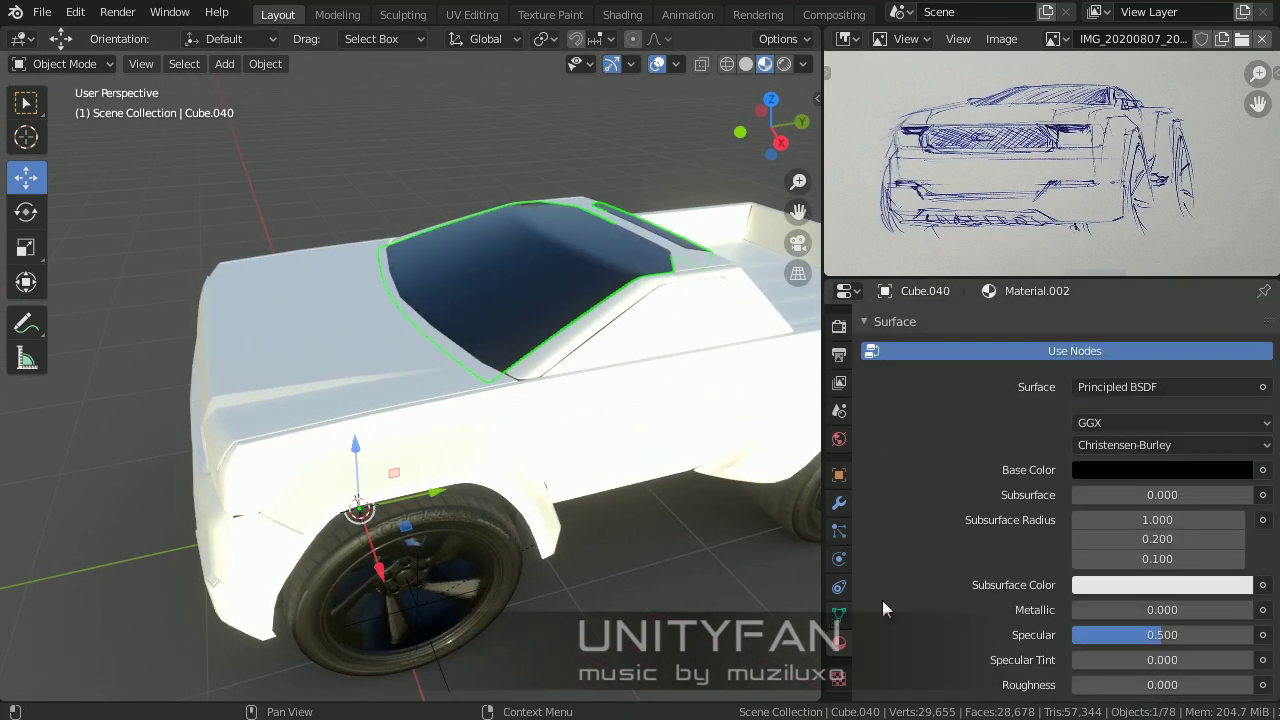
scroll(882, 600, "up", 4)
mouse_move(663, 343)
middle_mouse_down()
mouse_move(371, 223)
mouse_move(443, 586)
middle_mouse_up()
scroll(572, 388, "up", 2)
left_click(572, 388)
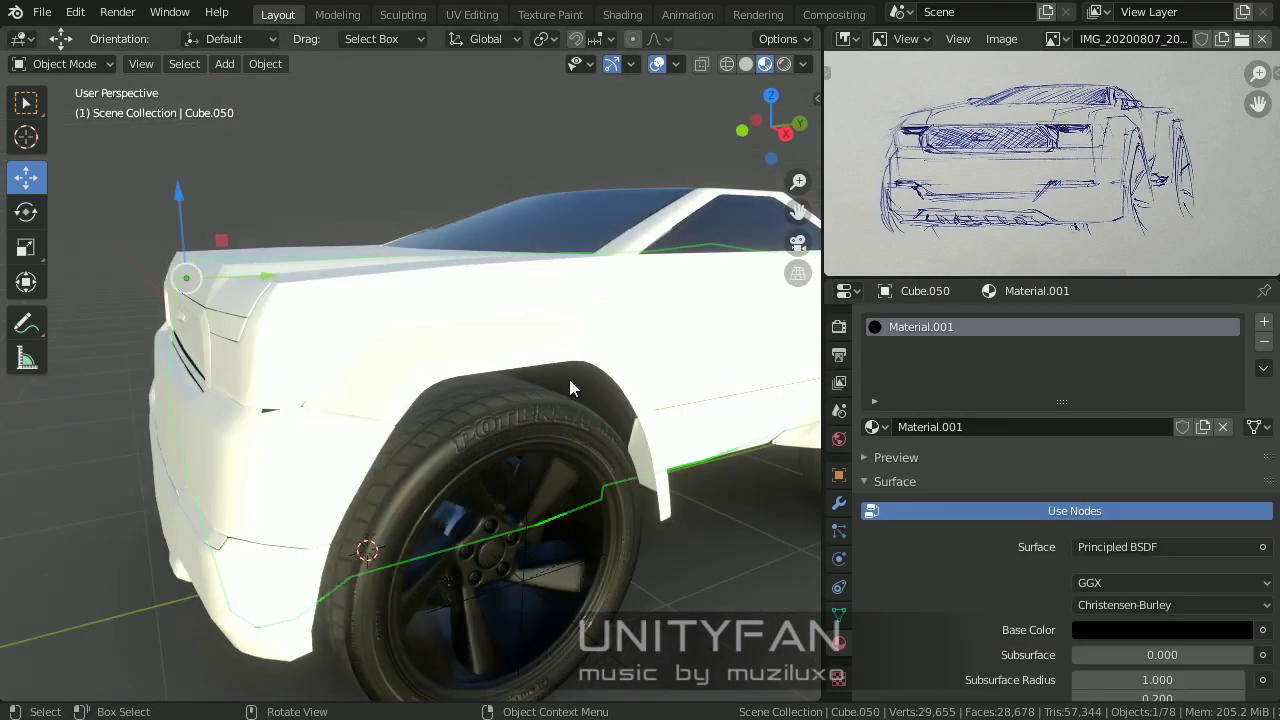
key("Tab")
key("Tab")
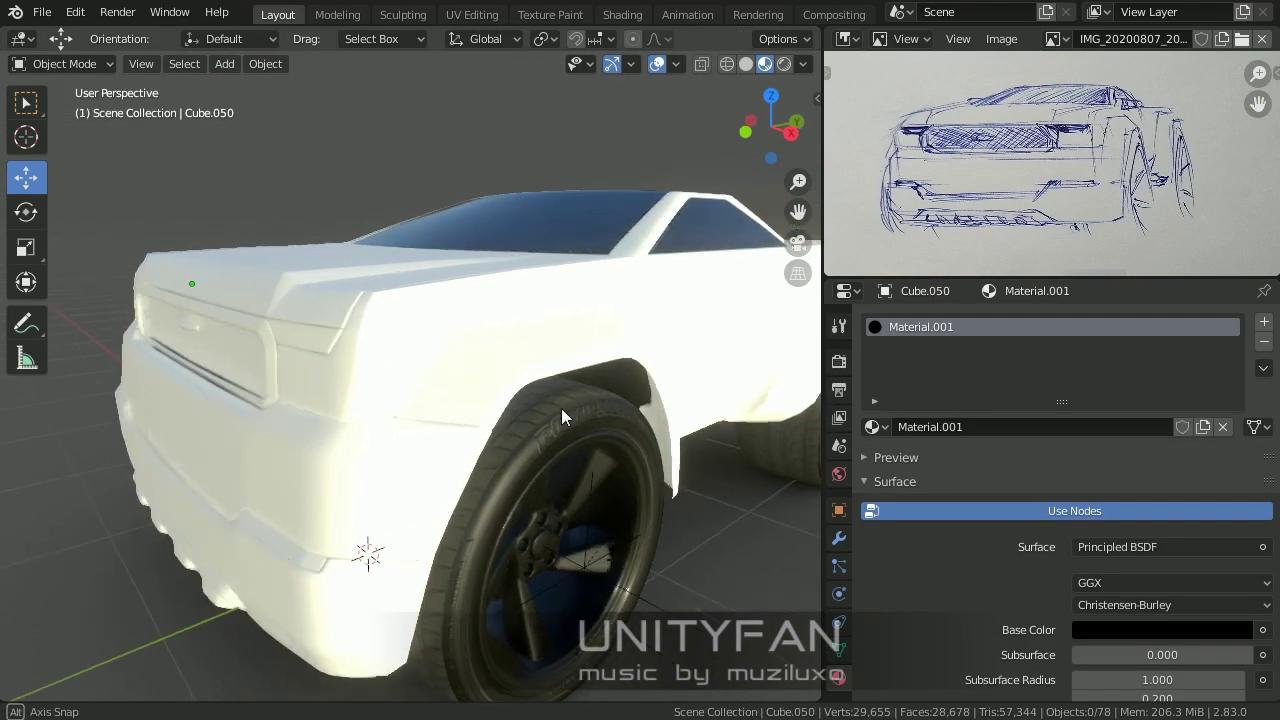
Step: Give the front bumper's Material.003 a dark grey base colour with 0.7 roughness
left_click(330, 560)
scroll(1183, 565, "down", 5)
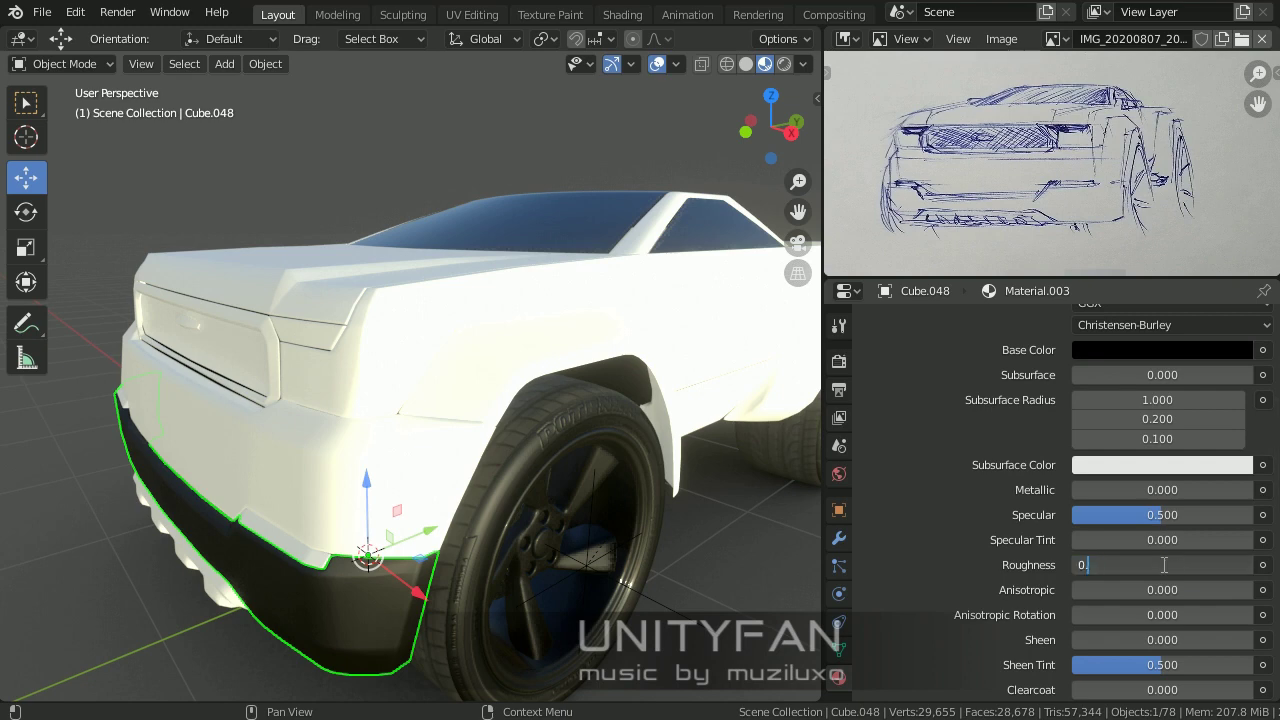
middle_click_drag(600, 430, 481, 439)
scroll(481, 439, "up", 2)
left_click(1160, 350)
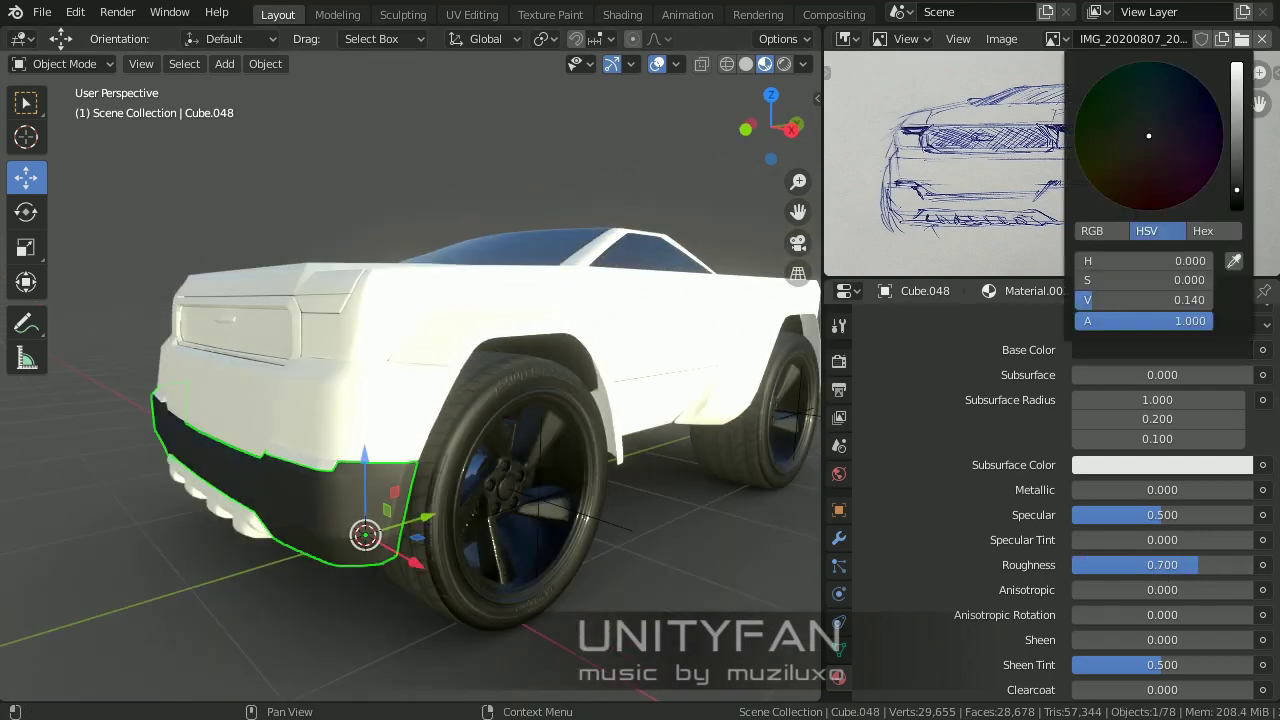
Step: Drag Material.003 from the bumper onto the other lower body panels
middle_click_drag(528, 112, 700, 300)
scroll(1194, 581, "up", 5)
mouse_move(400, 430)
middle_mouse_down()
mouse_move(486, 423)
mouse_move(830, 470)
middle_mouse_up()
left_click_drag(872, 426, 577, 396)
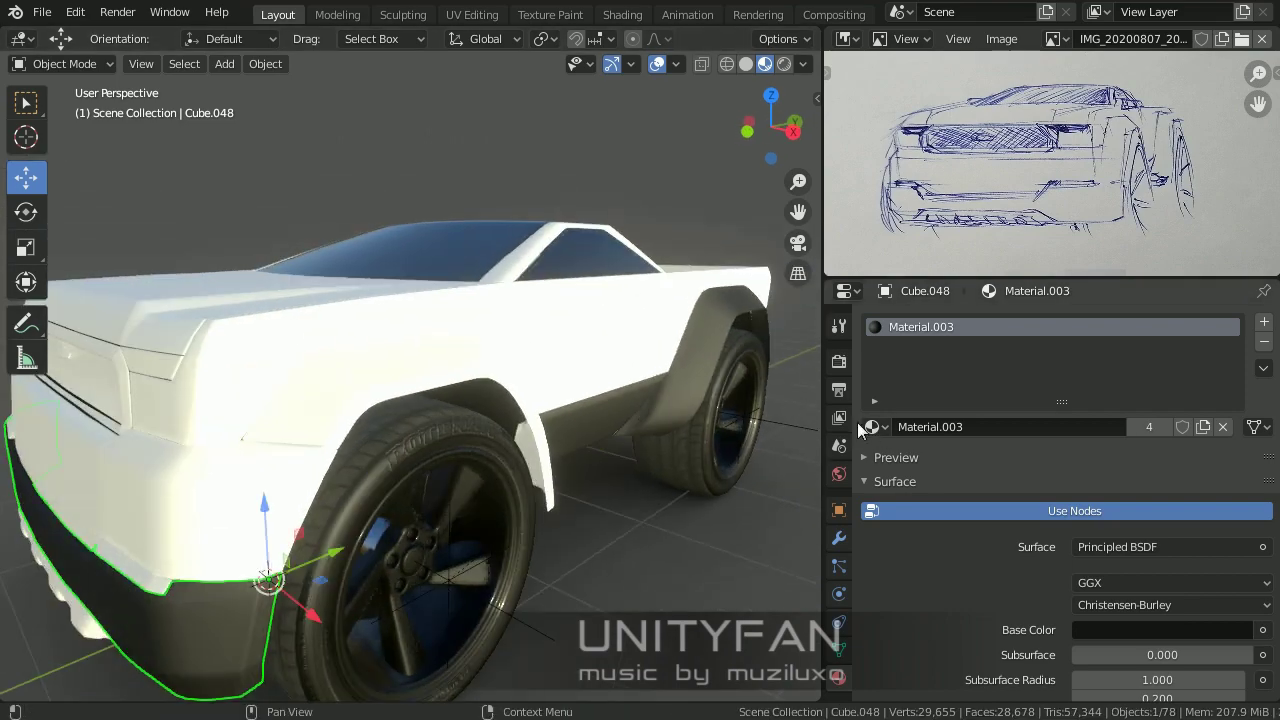
middle_click_drag(543, 408, 299, 443)
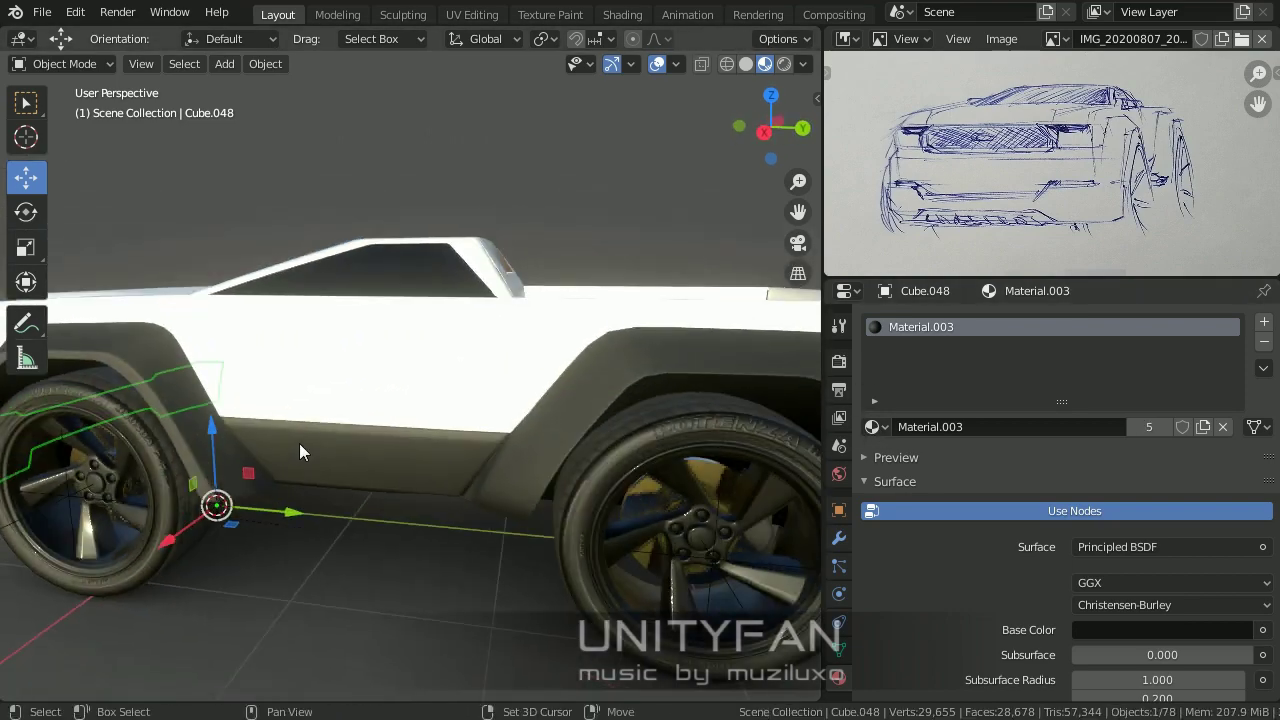
scroll(446, 445, "up", 2)
Step: Select the rear wheel-arch fender and enter Edit Mode on it
scroll(446, 437, "down", 2)
left_click(493, 413)
key("Tab")
scroll(493, 413, "up", 3)
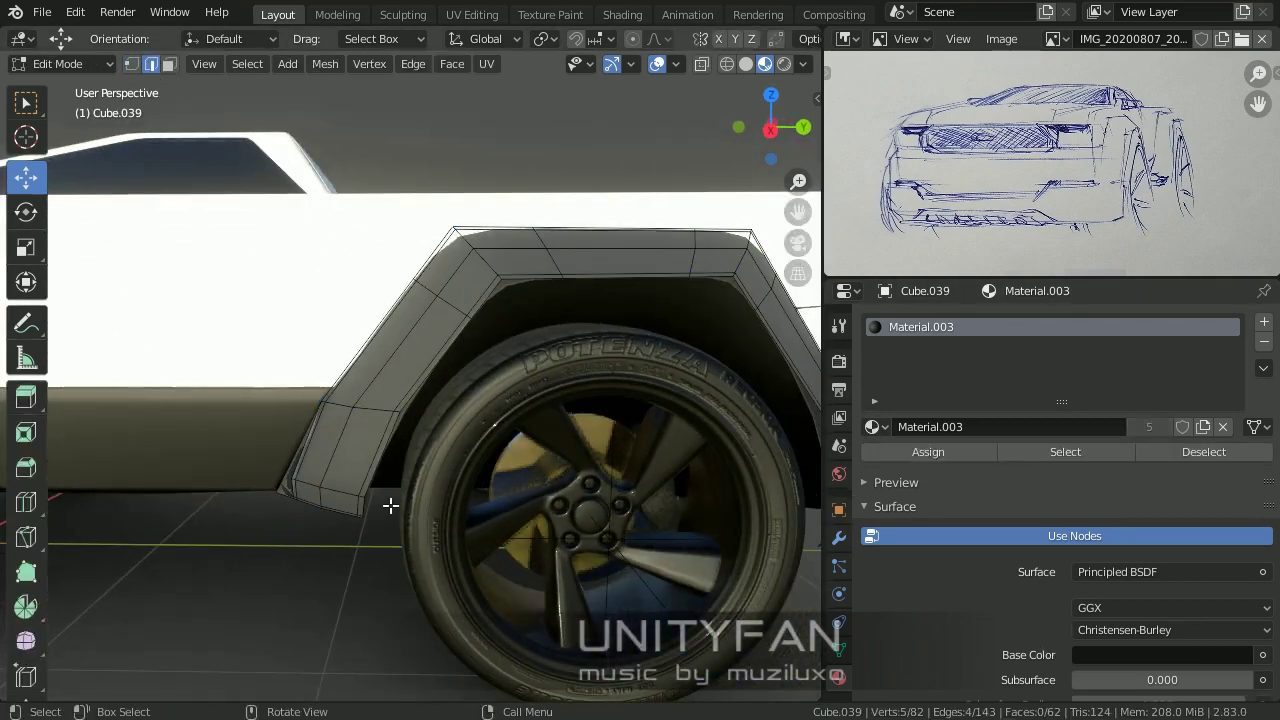
left_click(390, 422)
mouse_move(390, 422)
middle_mouse_down()
mouse_move(563, 443)
mouse_move(374, 457)
mouse_move(286, 520)
middle_mouse_up()
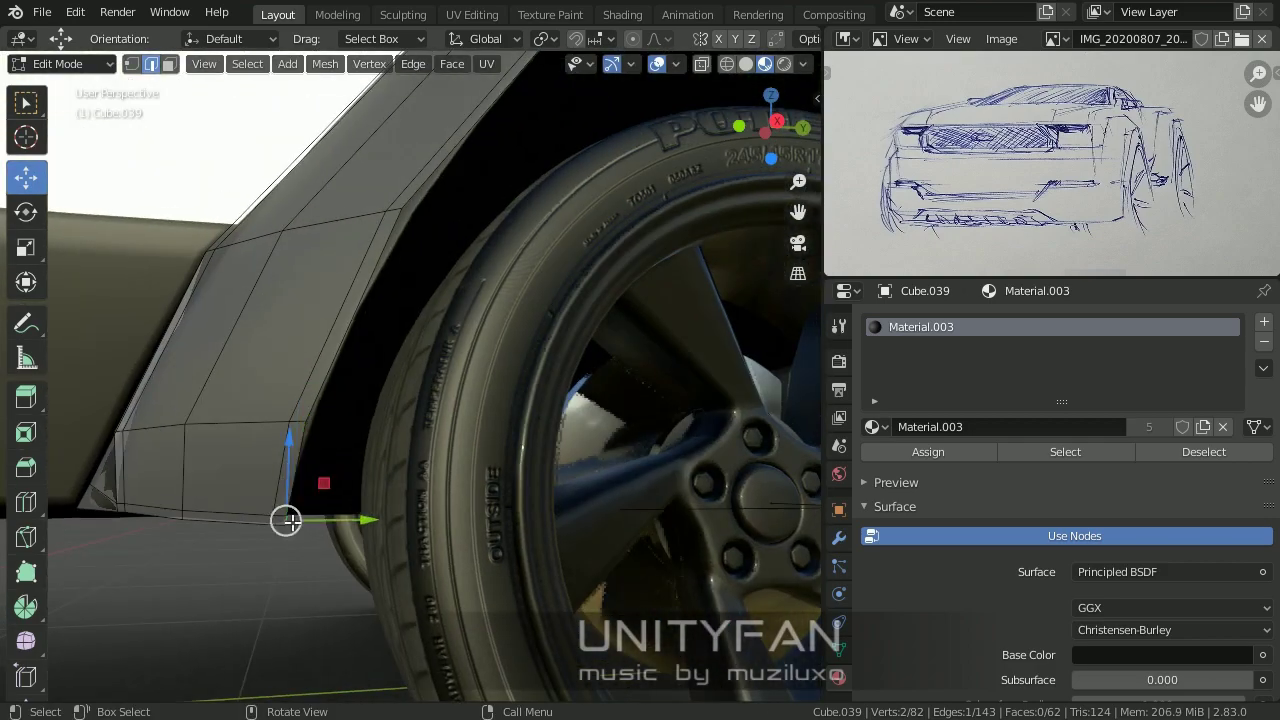
scroll(445, 517, "down", 2)
Step: Extrude the fender's inner arch edges outward and scale them into a flare
left_click(445, 517, "ctrl")
scroll(445, 517, "up", 3)
scroll(398, 583, "down", 5)
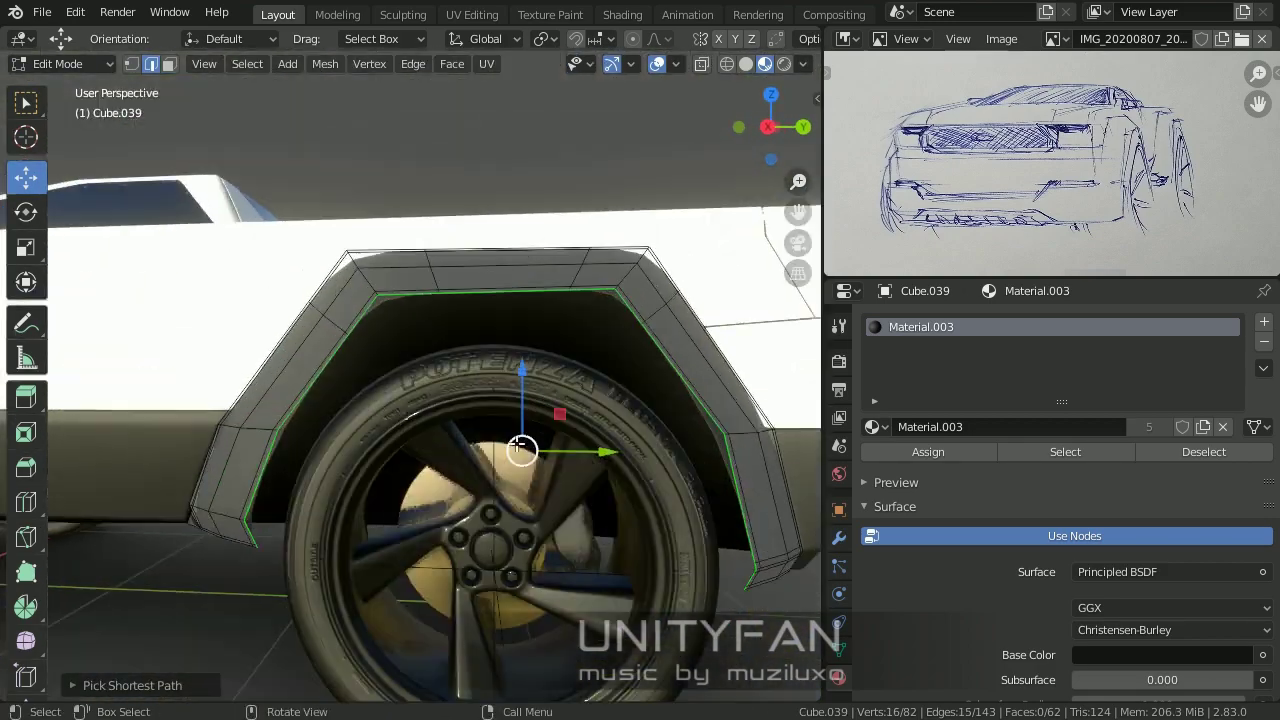
key("e")
left_click(503, 451)
key("s")
left_click(503, 451)
scroll(563, 478, "down", 2)
scroll(563, 477, "up", 3)
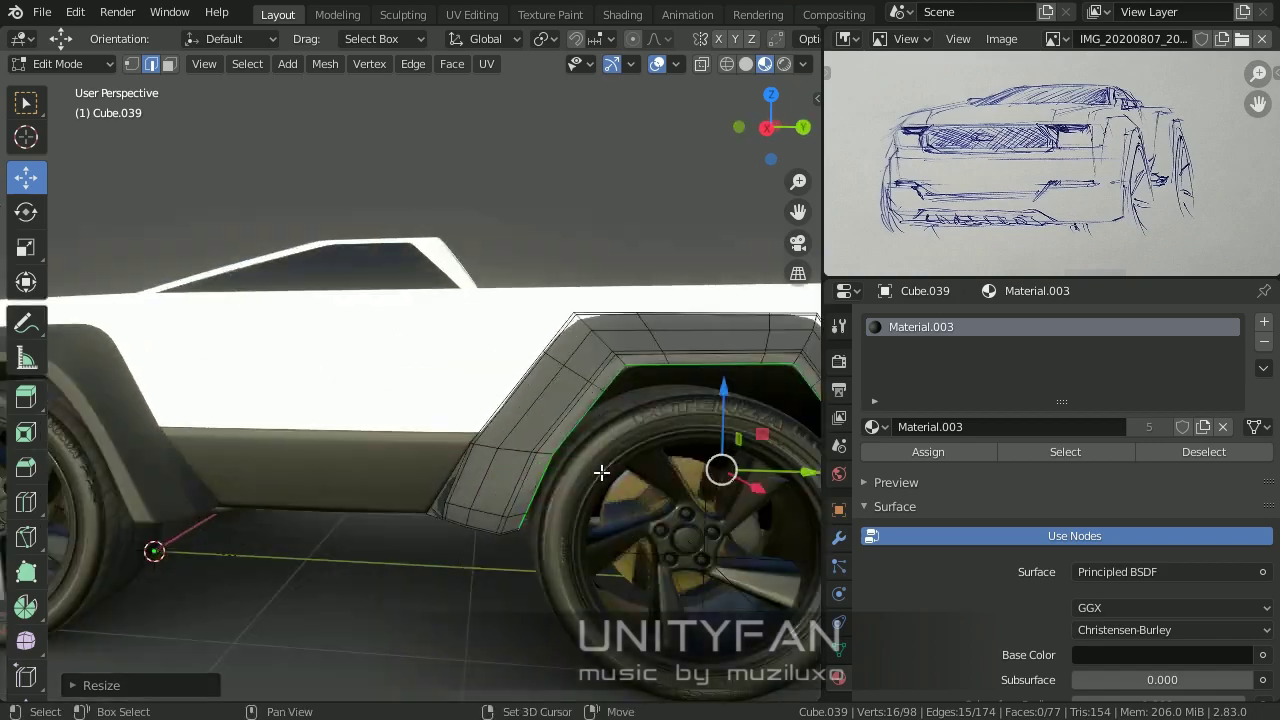
scroll(590, 460, "up", 3)
Step: Move the fender's bottom vertices along Z and nudge a front edge into place
left_click(503, 325)
key("g")
key("z")
left_click(409, 387)
middle_click_drag(409, 387, 513, 481)
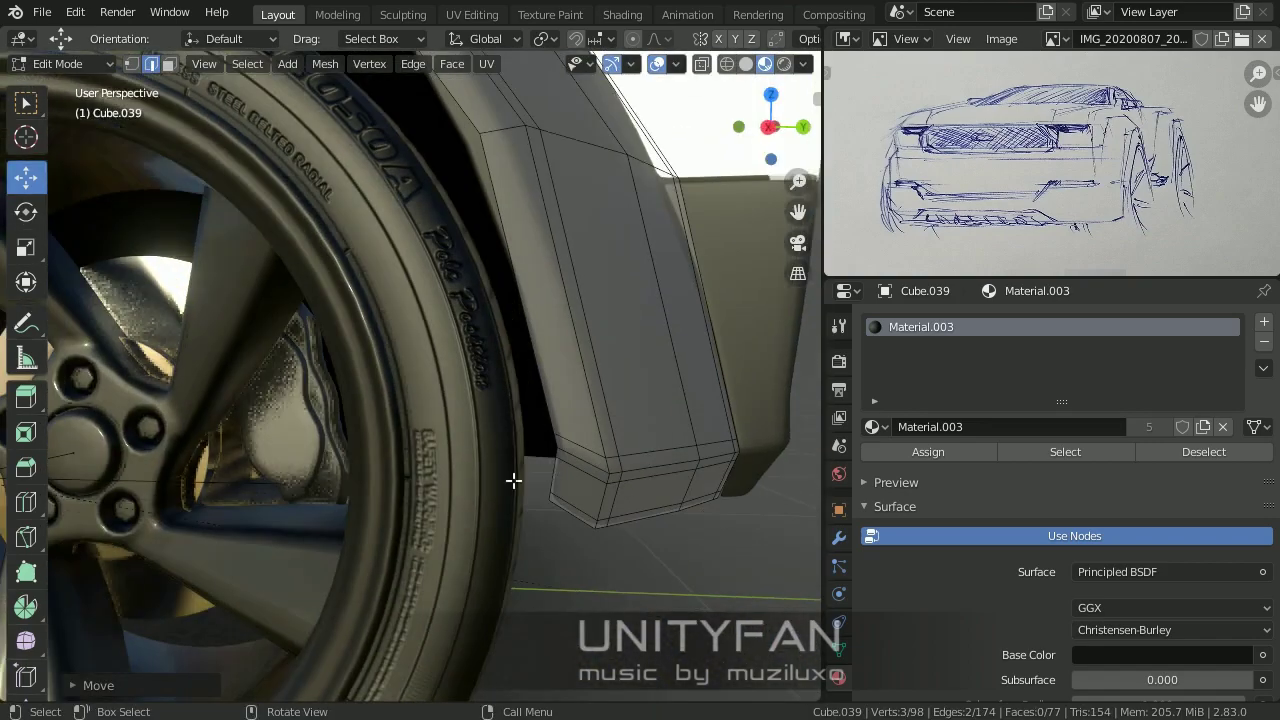
scroll(560, 438, "down", 3)
scroll(537, 443, "down", 3)
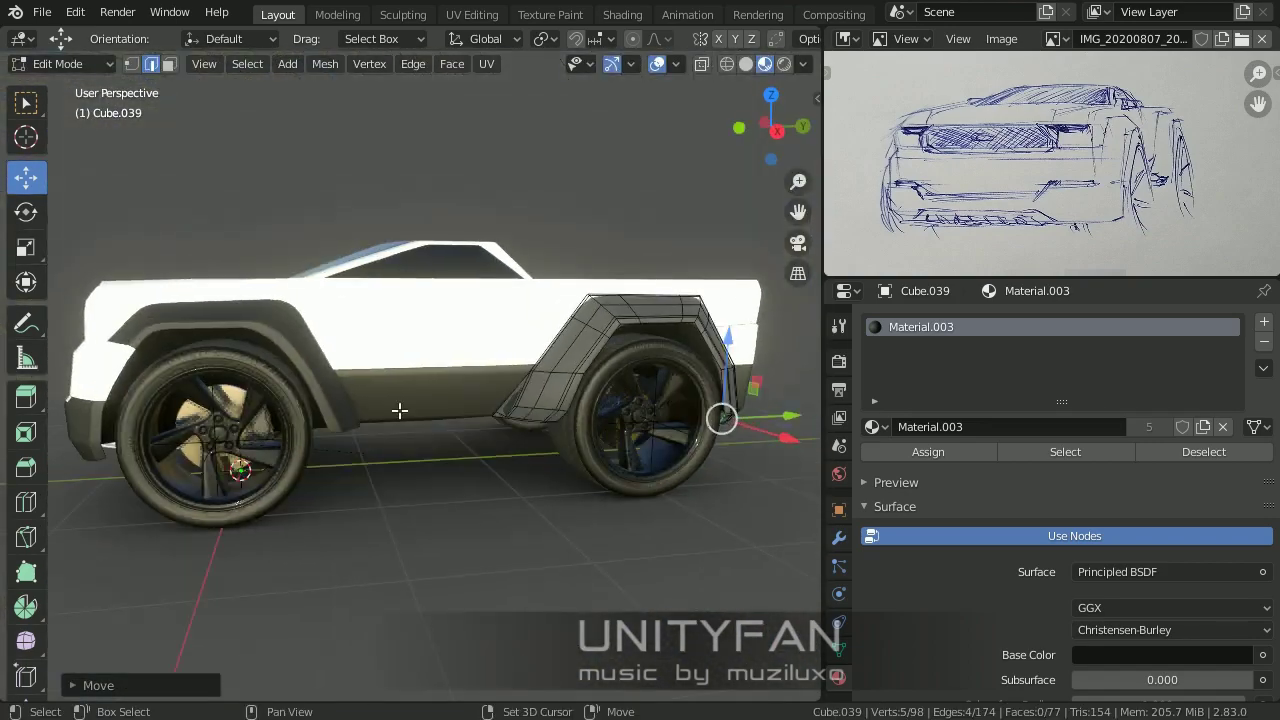
scroll(517, 326, "up", 4)
scroll(463, 359, "up", 3)
left_click_drag(463, 359, 549, 418)
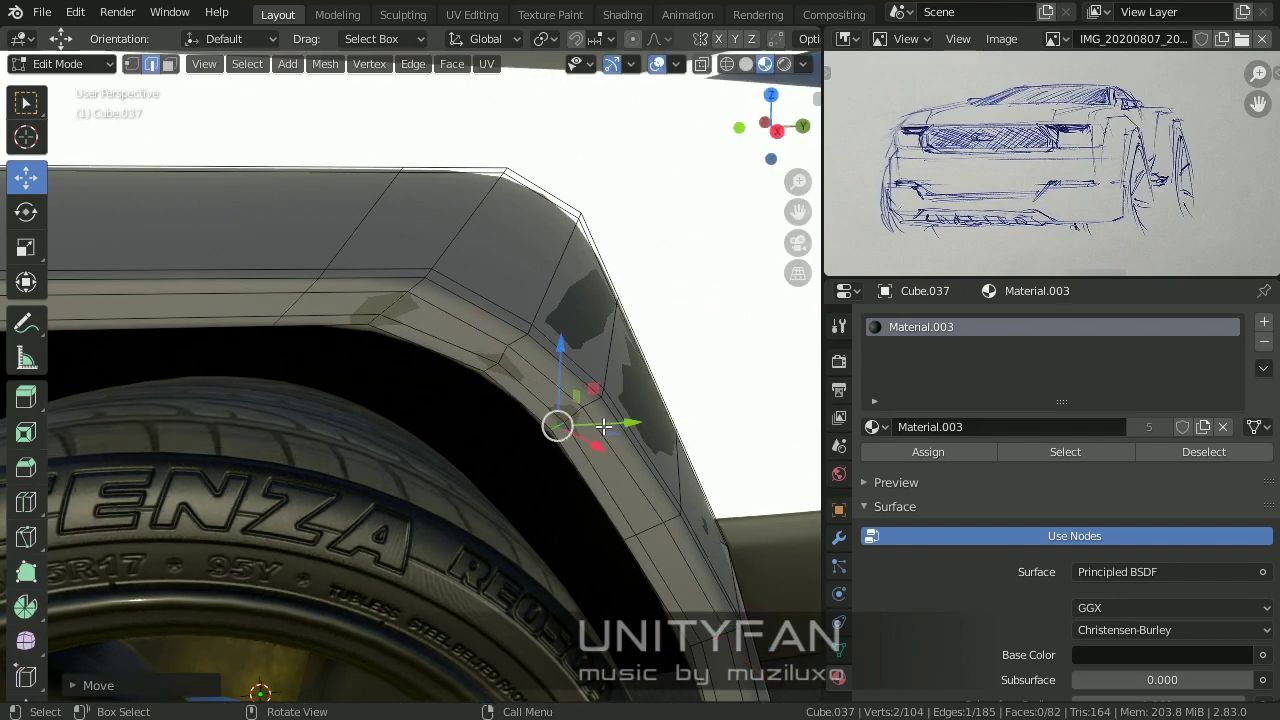
mouse_move(603, 427)
middle_mouse_down()
mouse_move(526, 440)
mouse_move(343, 397)
mouse_move(400, 349)
middle_mouse_up()
Step: Dissolve an edge loop along the fender
left_click(437, 456, "alt")
key("x")
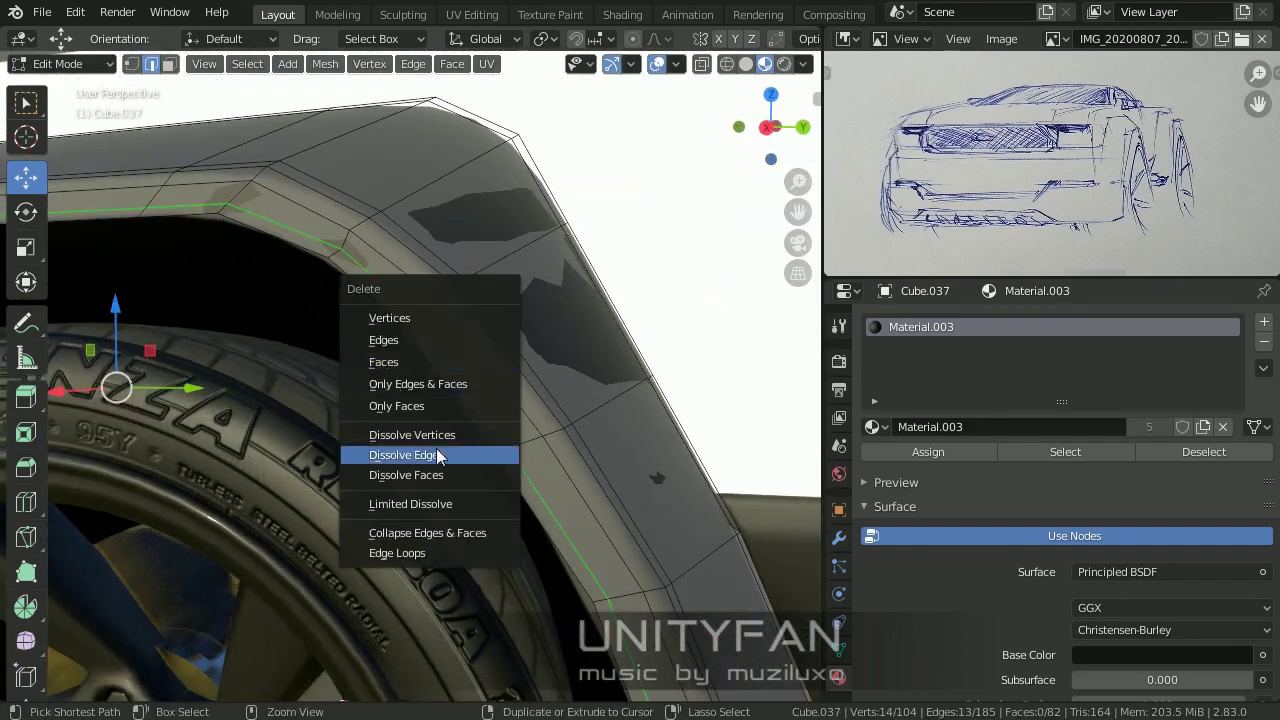
left_click(437, 456)
key("1")
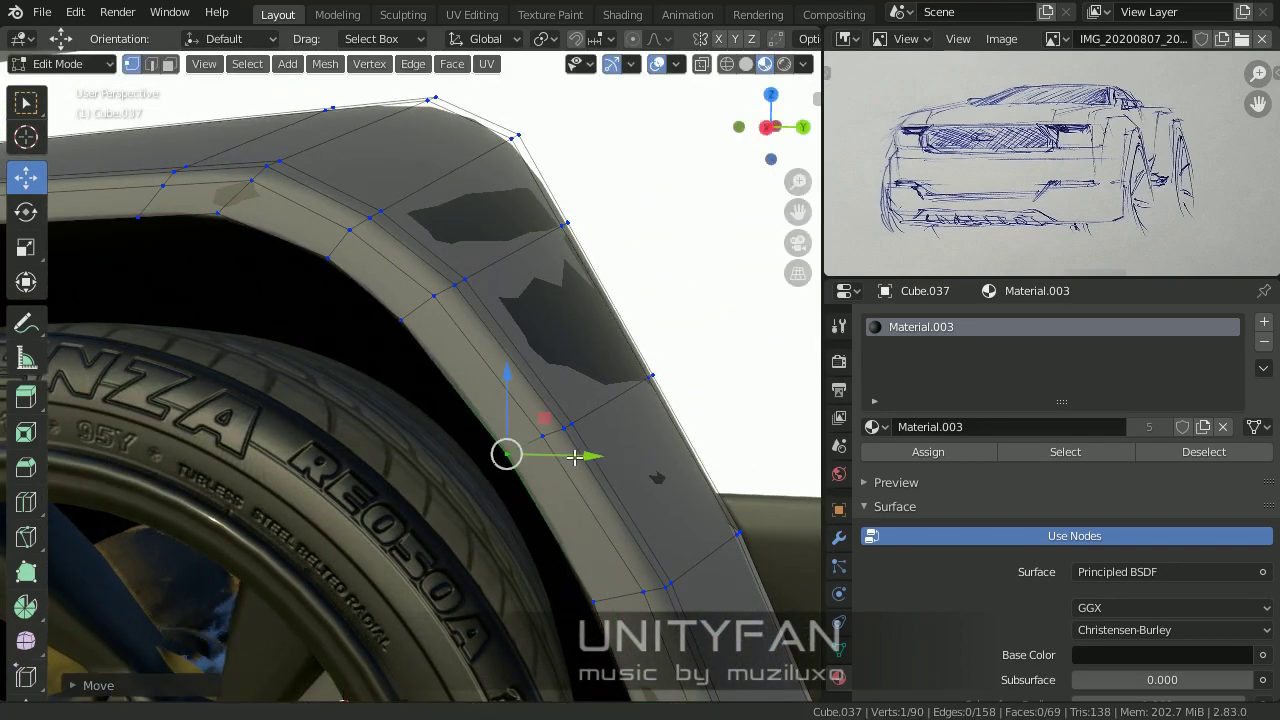
mouse_move(575, 457)
middle_mouse_down()
mouse_move(574, 374)
mouse_move(434, 431)
middle_mouse_up()
Step: Add a new edge loop across the fender with a loop cut and slide it
key("ctrl+r")
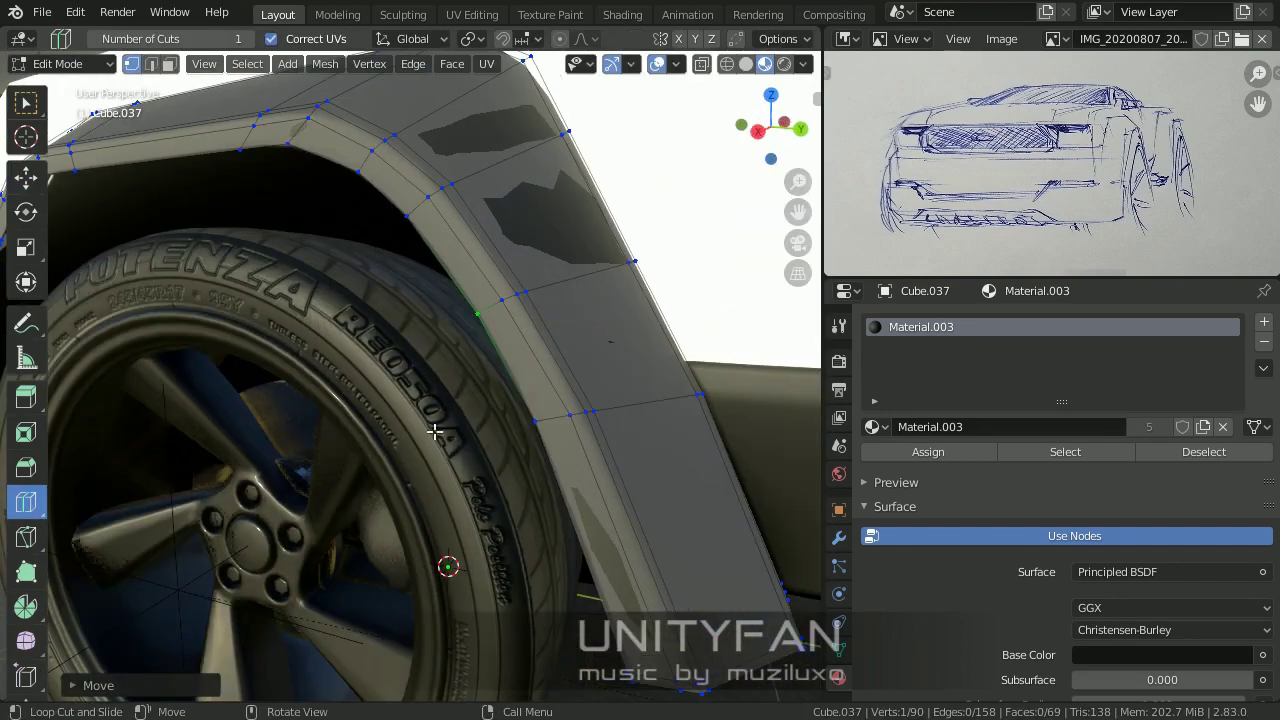
key("Tab")
scroll(565, 447, "down", 5)
middle_click_drag(590, 397, 423, 392)
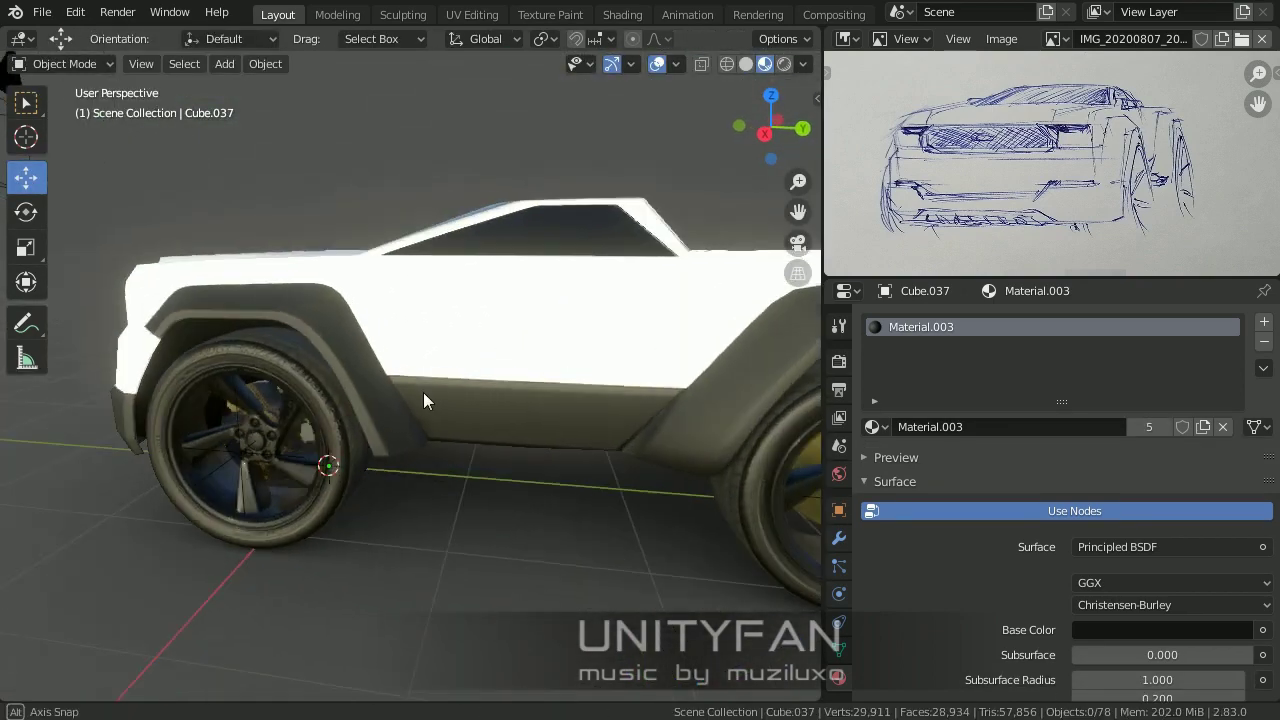
scroll(423, 392, "up", 4)
key("Tab")
scroll(380, 398, "up", 3)
left_click_drag(375, 432, 372, 440)
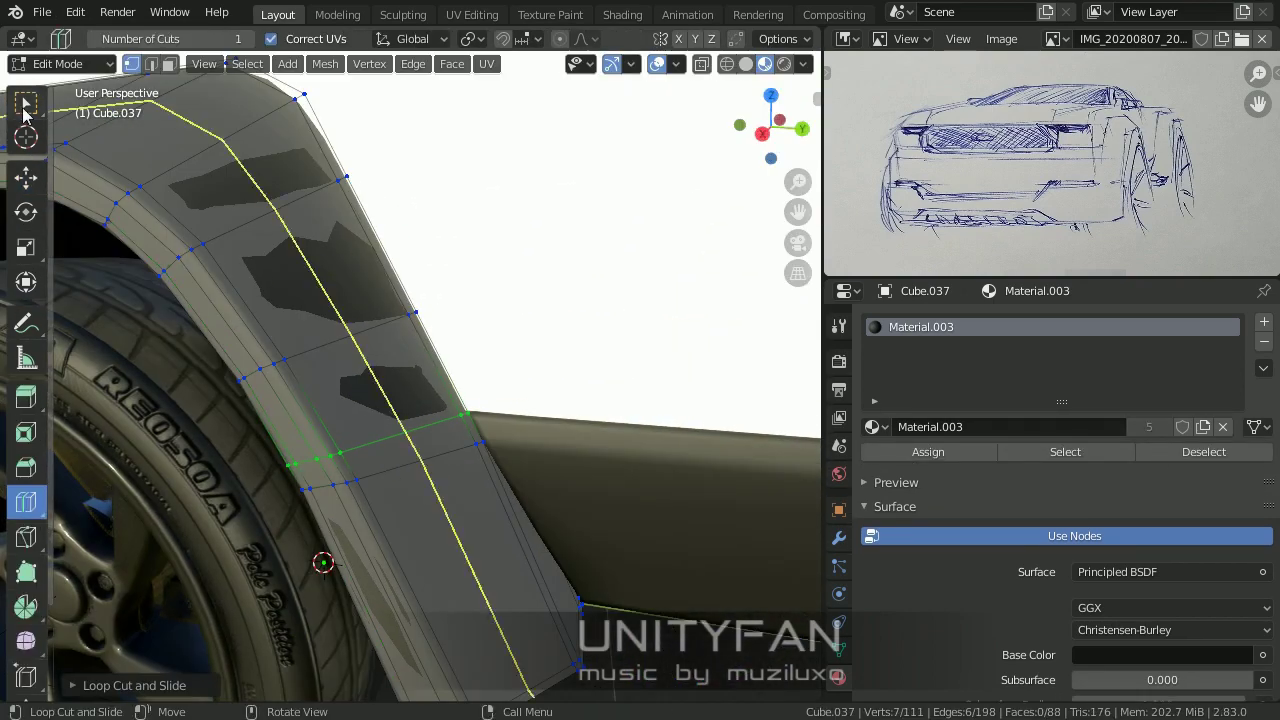
left_click(25, 105)
key("2")
scroll(449, 439, "up", 3)
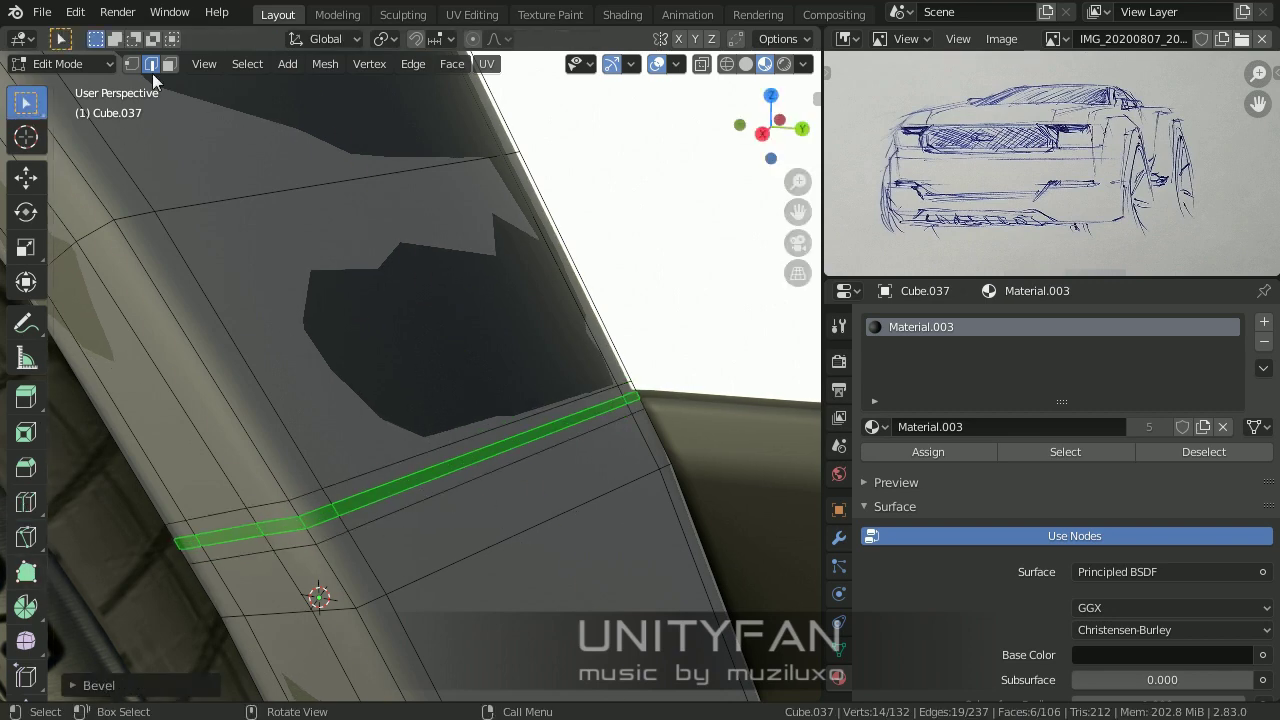
Step: Delete the selected fender faces and separate part of the fender into its own object
left_click(316, 348)
scroll(471, 482, "down", 4)
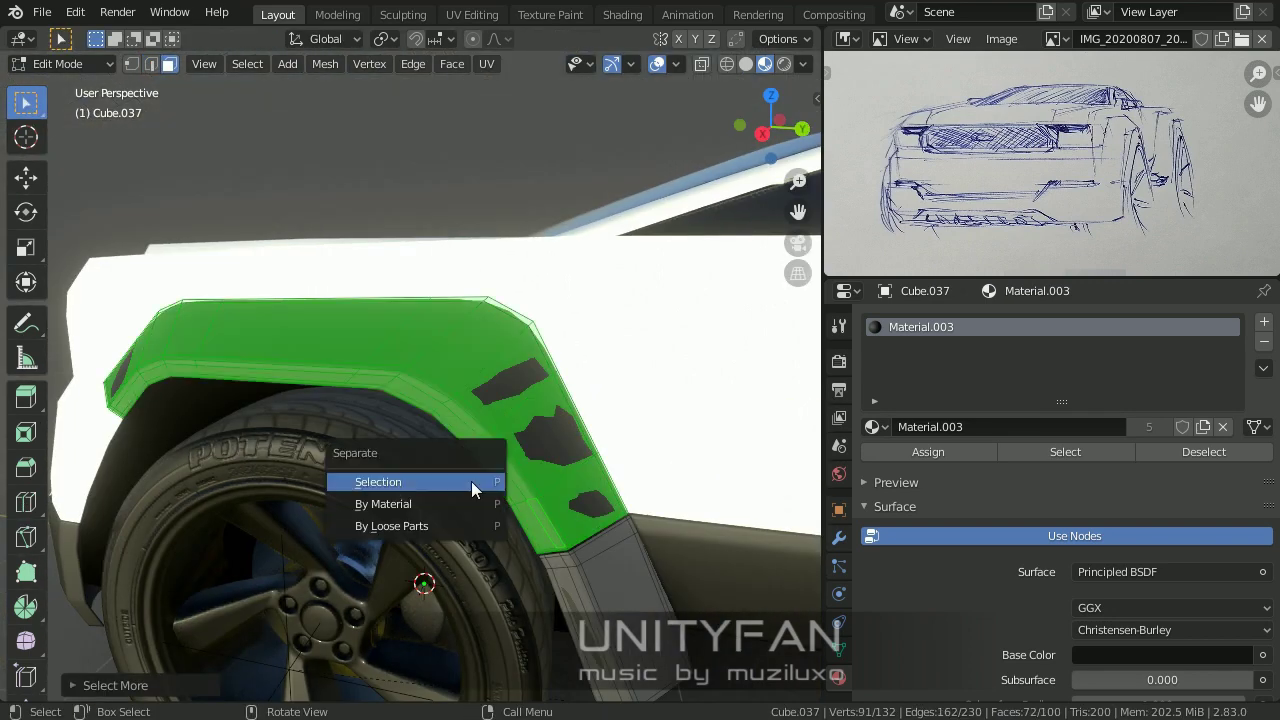
left_click(474, 482)
key("Tab")
left_click(374, 414)
Step: Set the body material Metallic to 1 and darken its base colour
scroll(1122, 579, "down", 5)
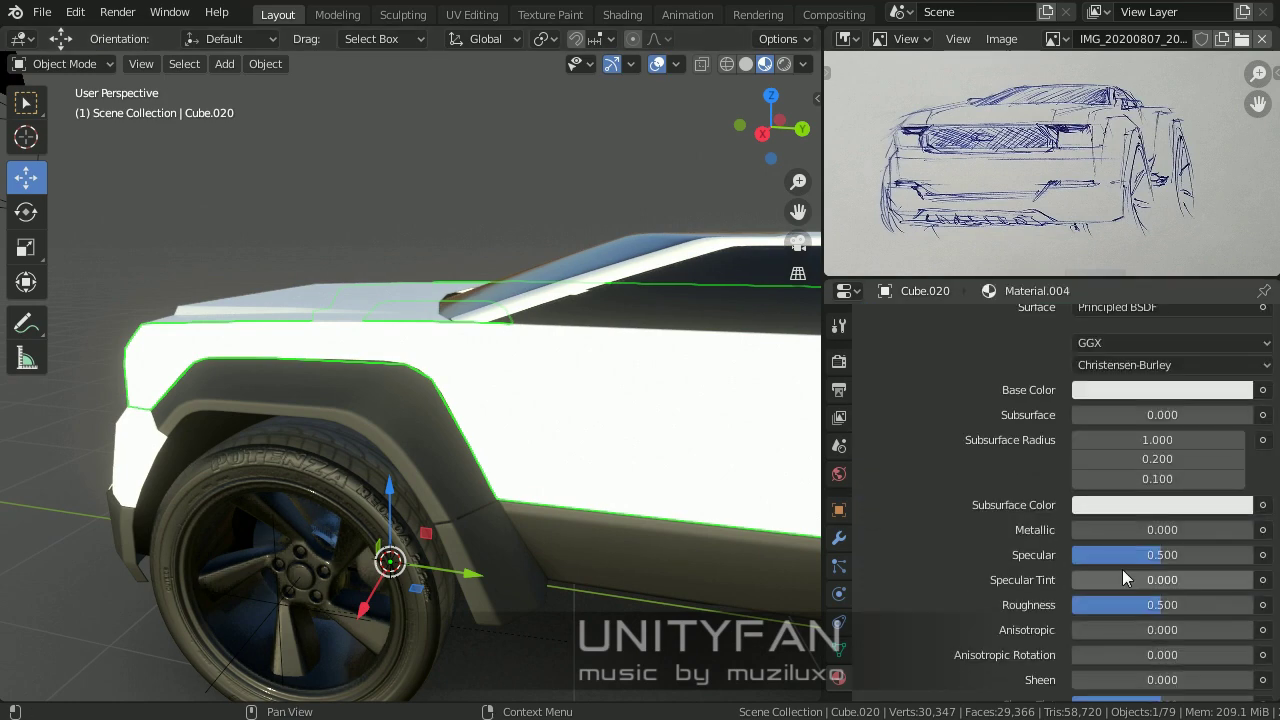
left_click_drag(1130, 529, 1245, 529)
left_click(1160, 390)
left_click_drag(1236, 110, 1236, 240)
middle_click_drag(560, 400, 533, 384)
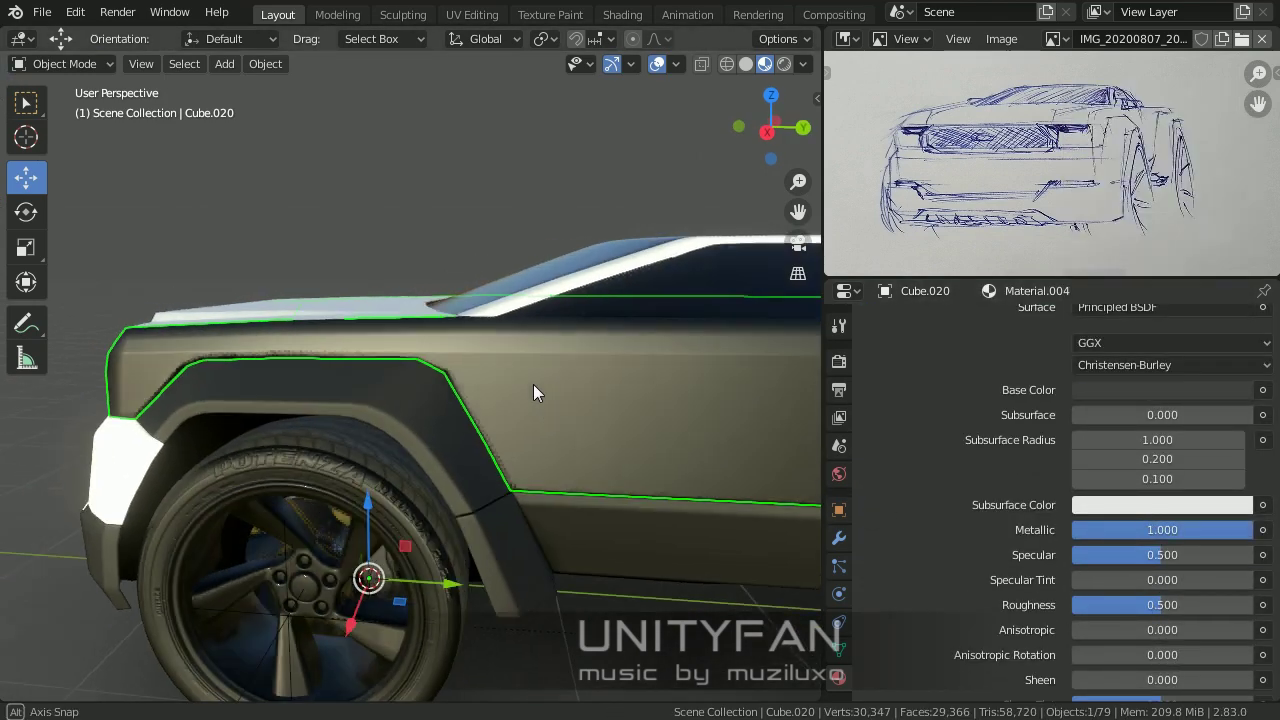
Step: Drag the metal body material onto the roof, truck bed, bed sides, tailgate and other panels
scroll(1136, 589, "down", 10)
scroll(1136, 589, "up", 5)
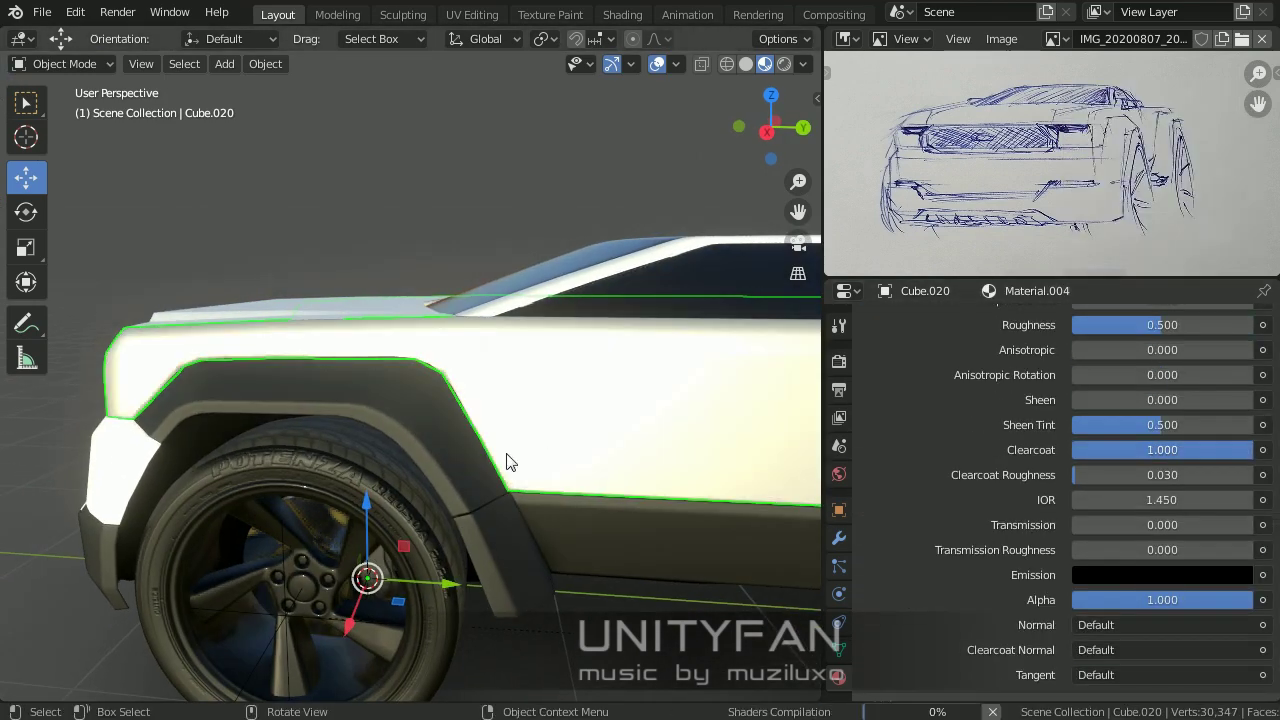
scroll(962, 465, "up", 8)
scroll(583, 461, "down", 3)
scroll(1050, 420, "up", 5)
middle_click_drag(583, 461, 608, 460)
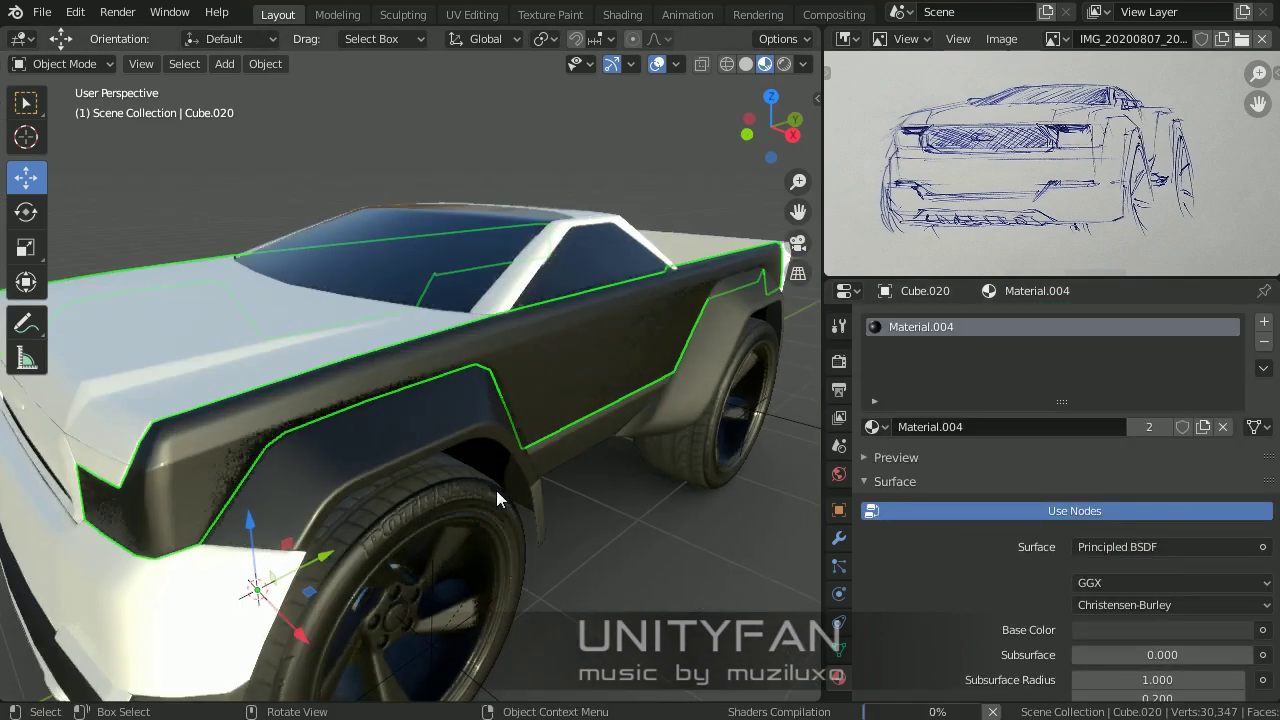
left_click_drag(608, 460, 608, 460)
left_click_drag(871, 426, 654, 434)
middle_click_drag(654, 434, 323, 509)
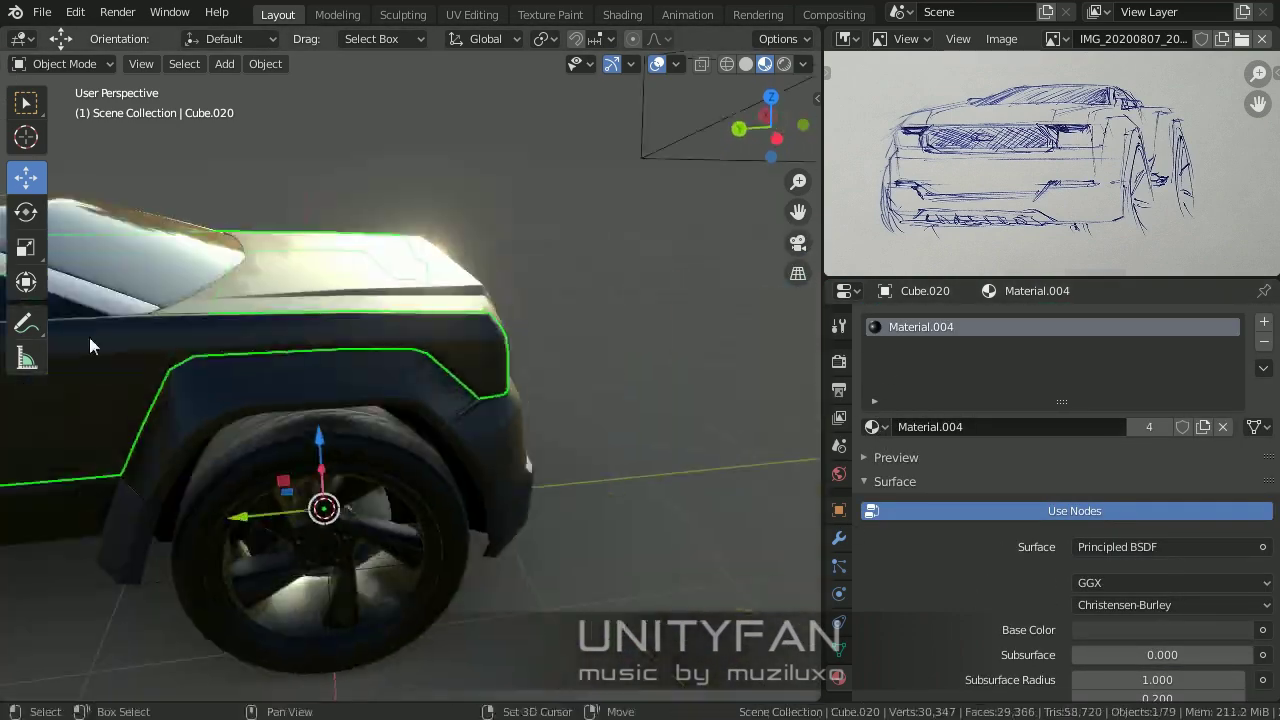
left_click_drag(877, 432, 529, 429)
middle_click_drag(529, 429, 903, 440)
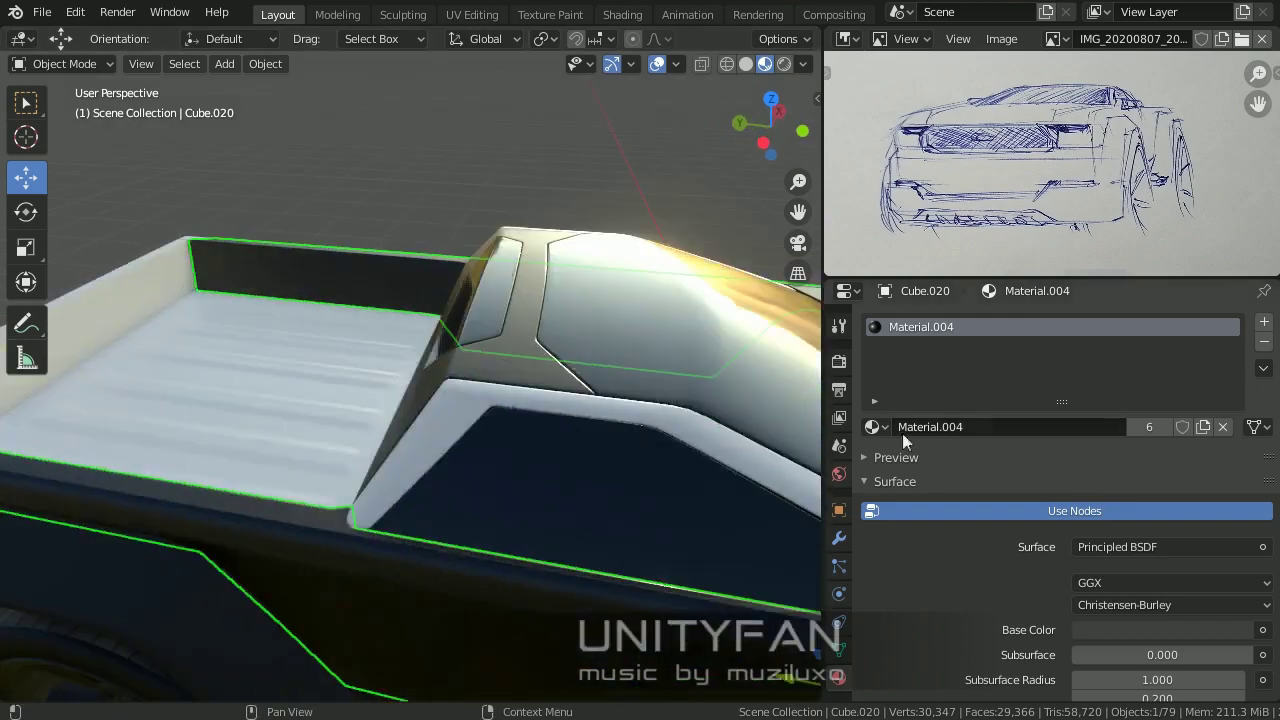
mouse_move(503, 438)
middle_mouse_down()
mouse_move(523, 363)
mouse_move(380, 400)
mouse_move(600, 420)
middle_mouse_up()
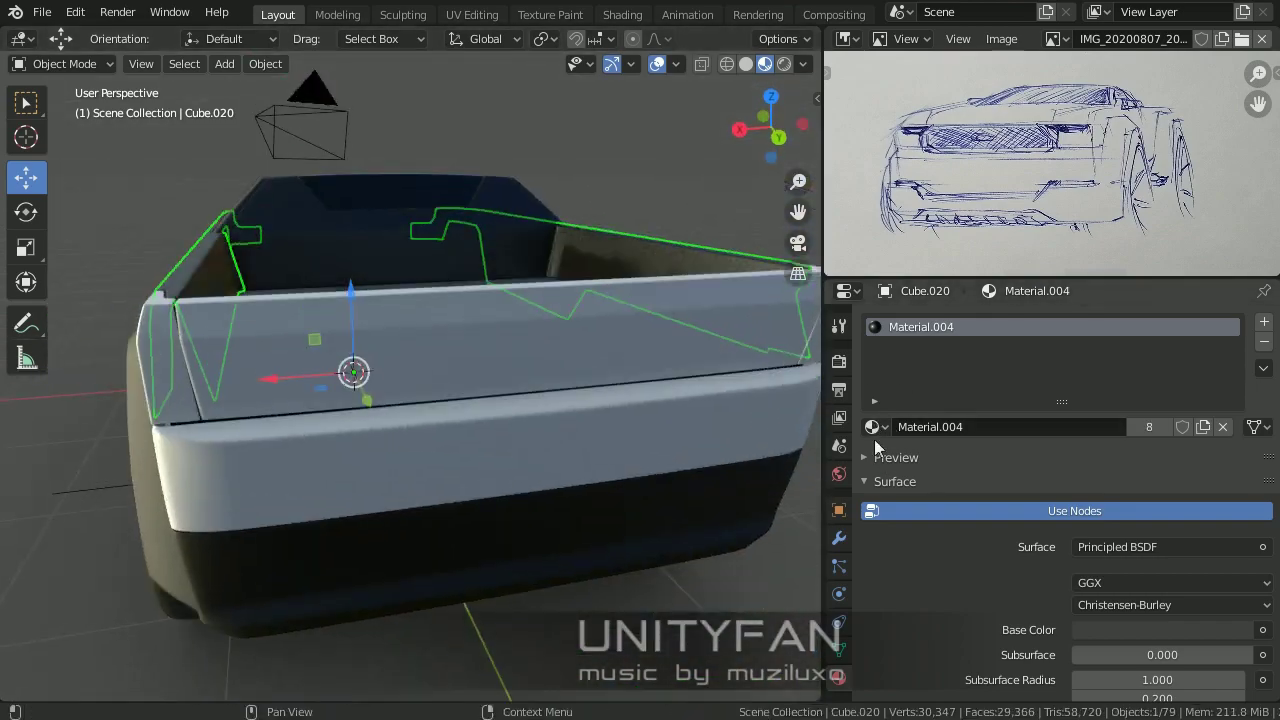
left_click_drag(871, 426, 729, 440)
mouse_move(729, 440)
middle_mouse_down()
mouse_move(387, 393)
mouse_move(535, 422)
mouse_move(461, 367)
mouse_move(640, 330)
middle_mouse_up()
Step: Brighten the truck body's base colour and check its modifiers
left_click(521, 345)
scroll(924, 633, "down", 5)
left_click(1160, 460)
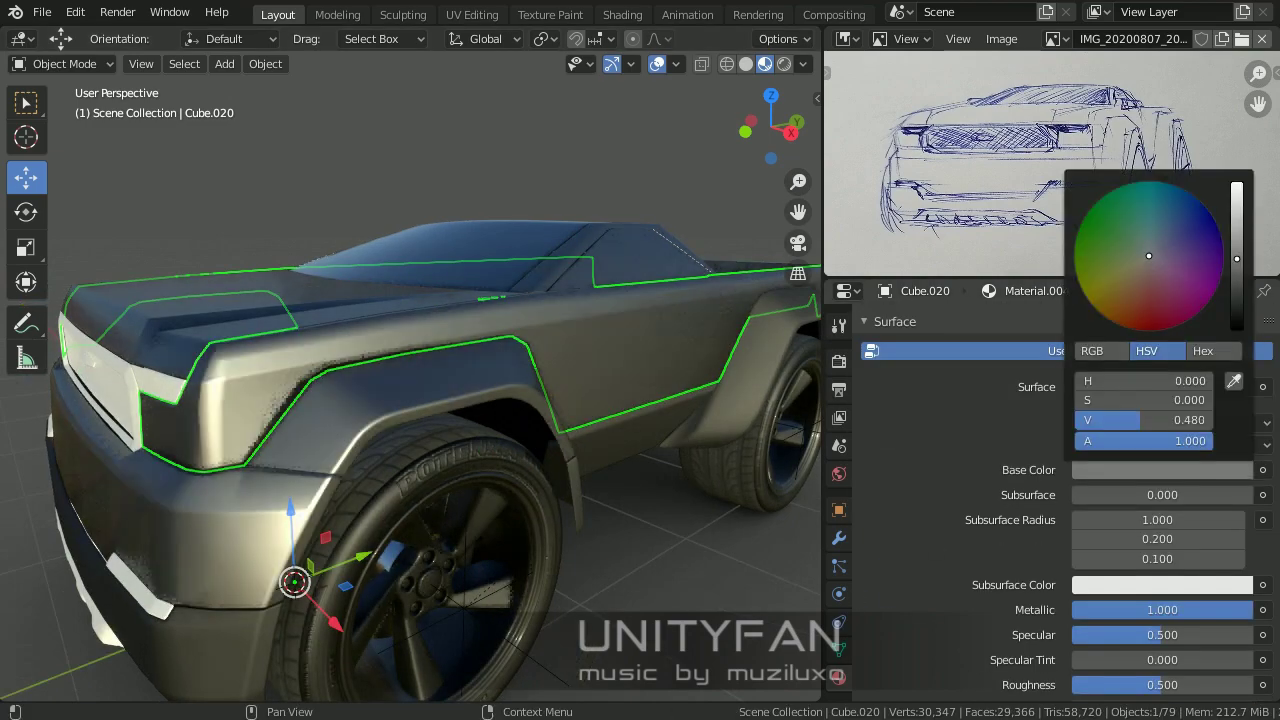
middle_click_drag(396, 253, 339, 419)
left_click(838, 540)
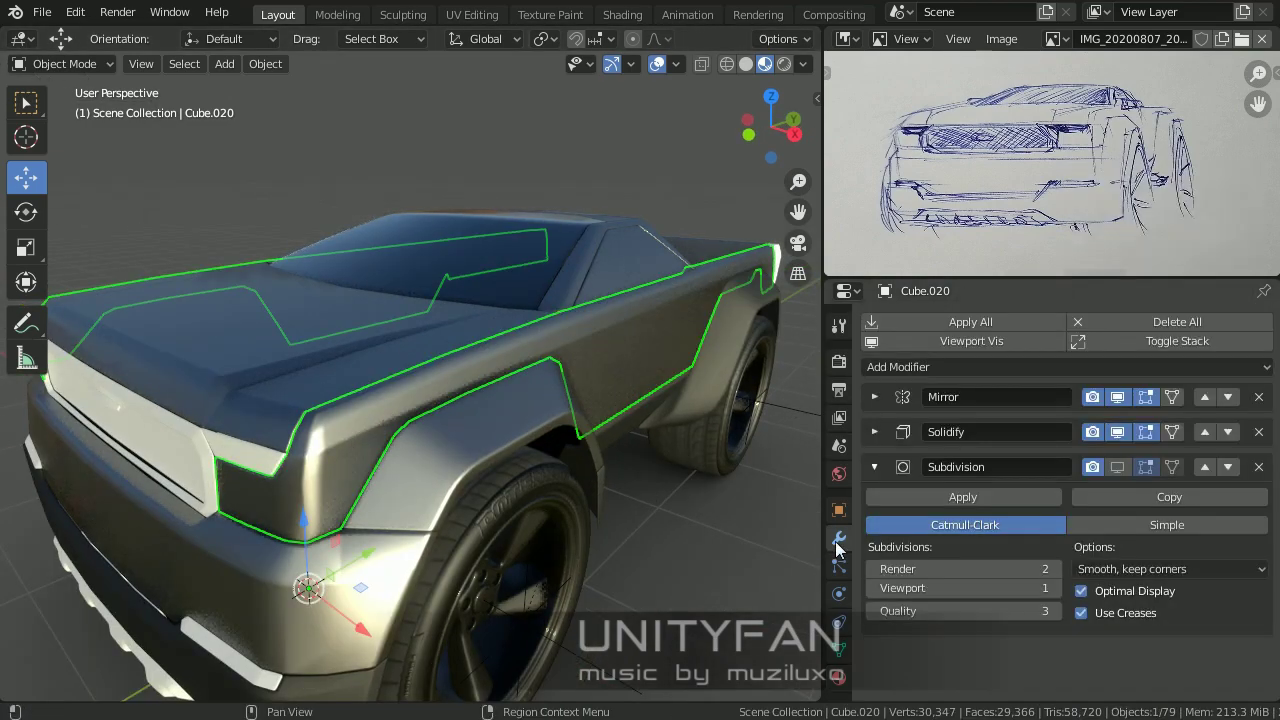
Step: Give the grille surround a new material and the inner grille a new black material
left_click(288, 197)
mouse_move(288, 197)
middle_mouse_down()
mouse_move(339, 402)
mouse_move(658, 423)
mouse_move(424, 466)
middle_mouse_up()
scroll(424, 466, "up", 3)
left_click(250, 390)
left_click(838, 677)
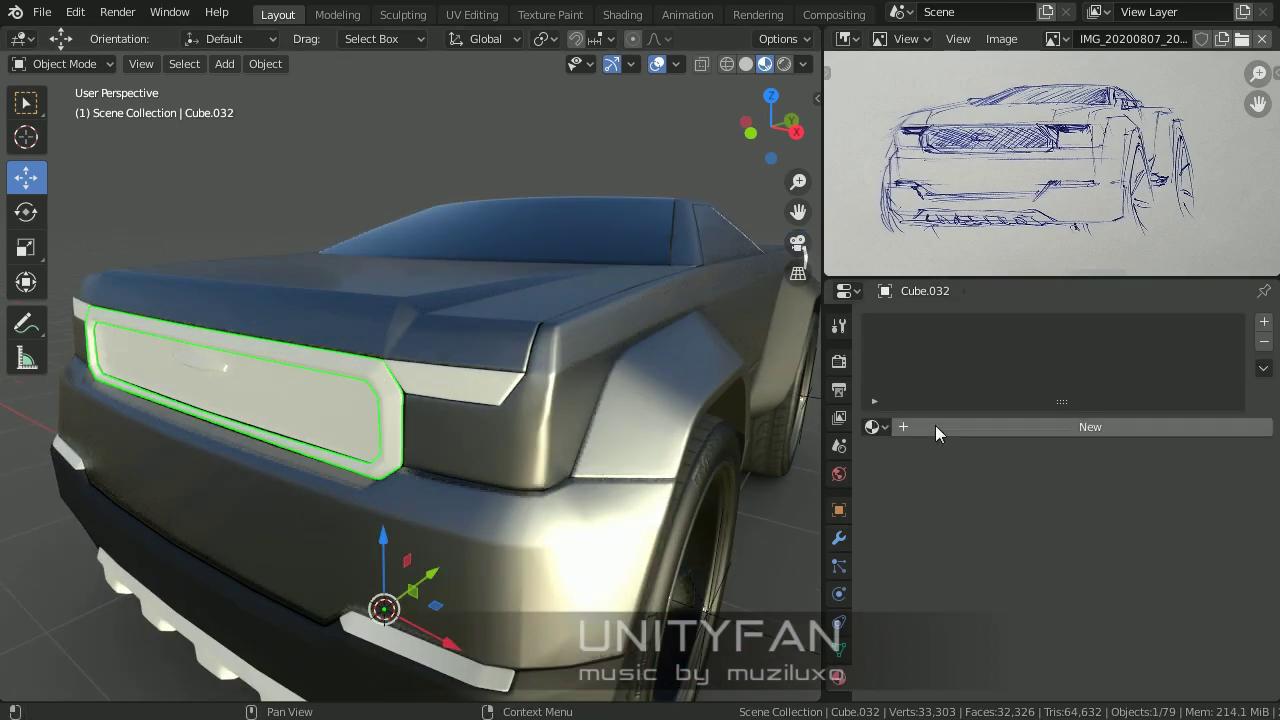
left_click(935, 427)
scroll(1091, 462, "down", 5)
middle_click_drag(650, 360, 448, 338)
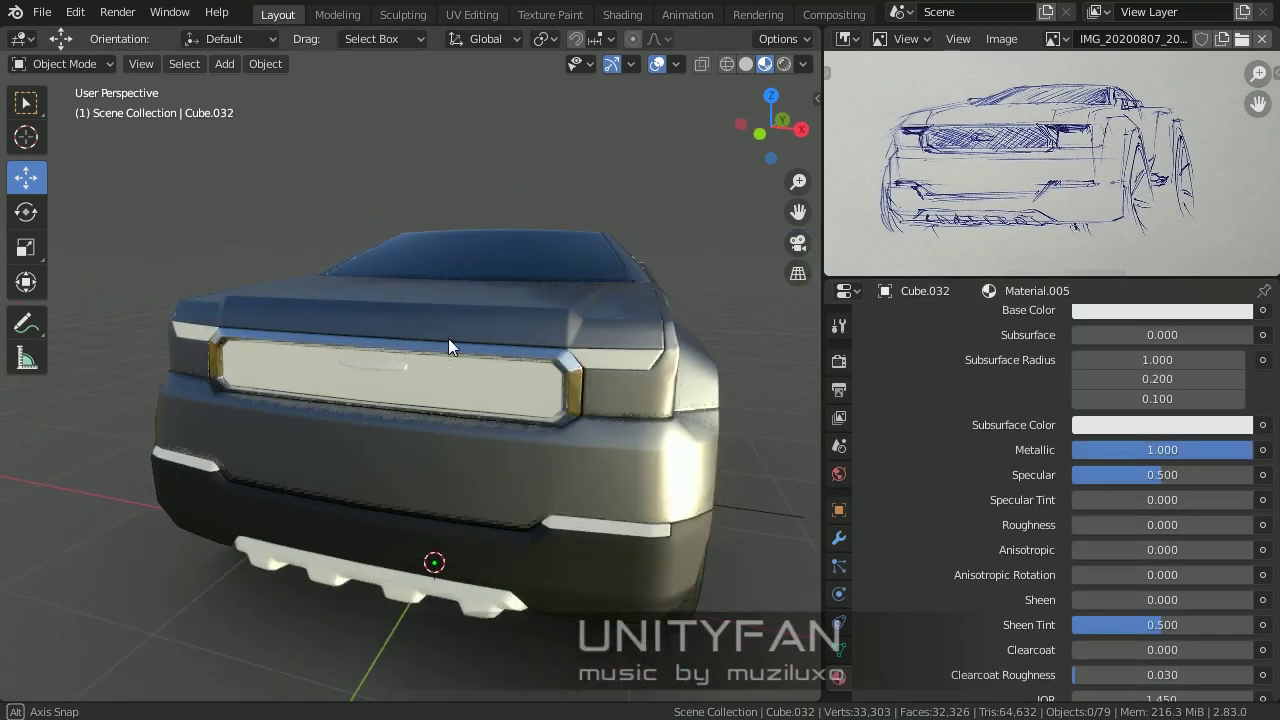
left_click(448, 338)
scroll(448, 338, "up", 2)
left_click(911, 430)
left_click(1160, 549)
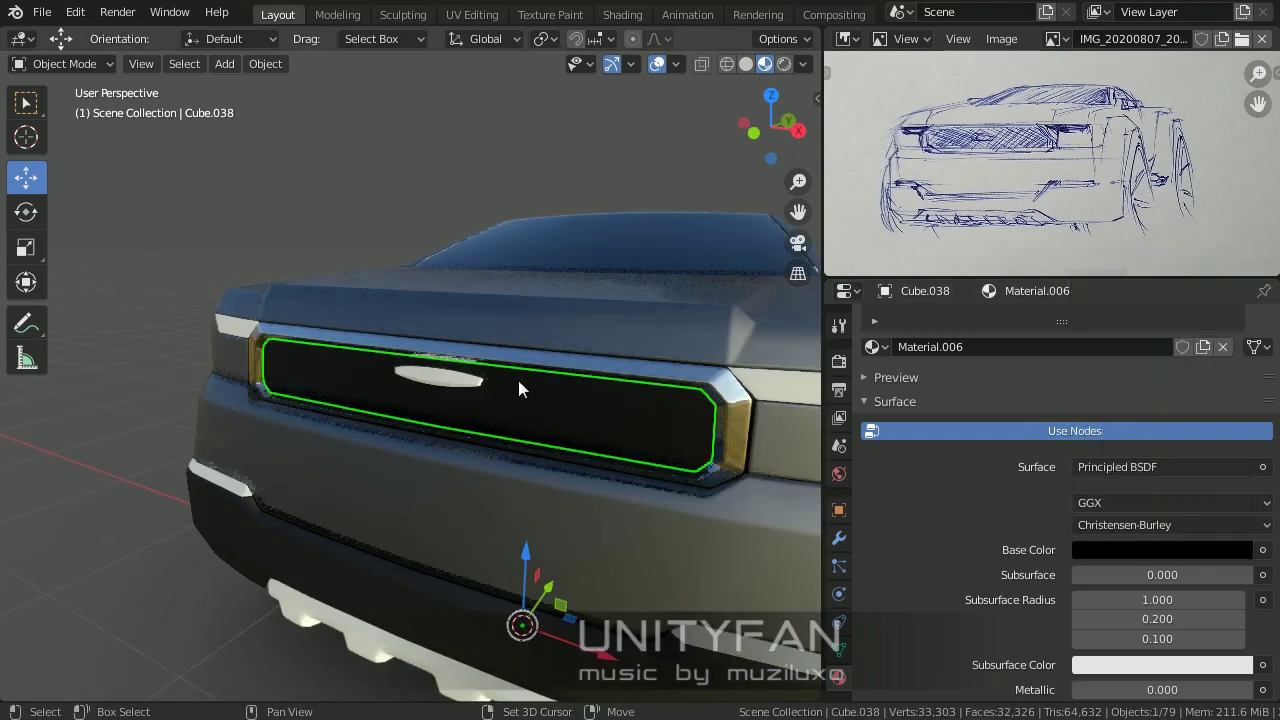
Step: Apply the grille surround material to the matching front trim
middle_click_drag(518, 380, 494, 372)
left_click(494, 372)
left_click_drag(911, 434, 268, 335)
middle_click_drag(268, 335, 470, 400)
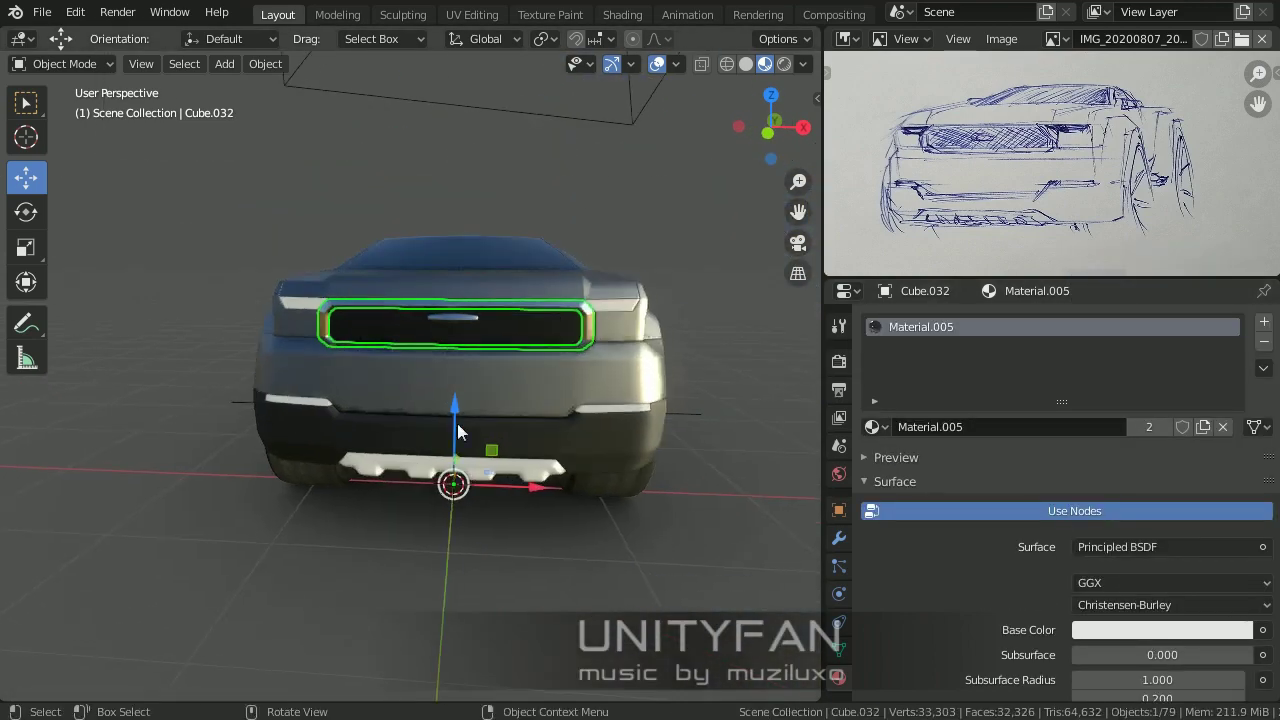
Step: Give the skid plate a new fully metallic grey material
left_click(471, 518)
left_click(925, 429)
scroll(1108, 621, "down", 4)
left_click_drag(1100, 569, 1250, 569)
left_click(1160, 429)
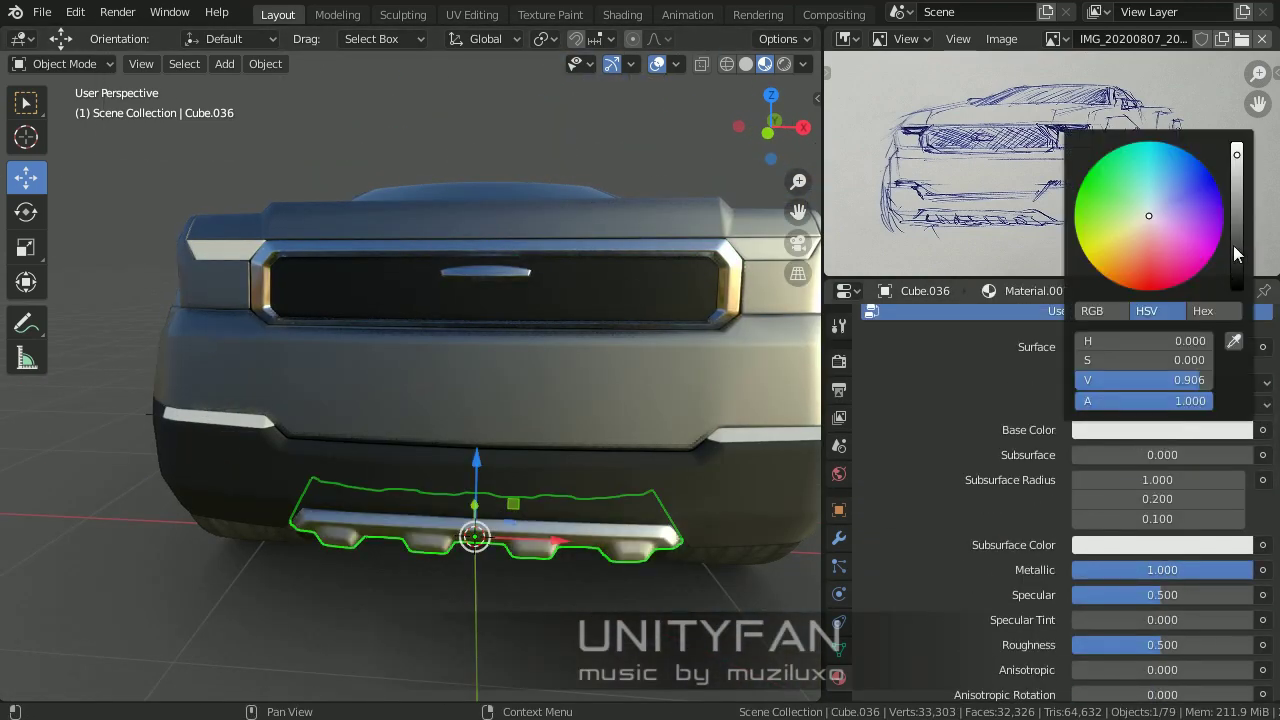
left_click_drag(1233, 245, 1233, 300)
left_click(418, 496)
middle_click_drag(418, 496, 448, 415)
left_click(440, 495)
scroll(1149, 520, "up", 1)
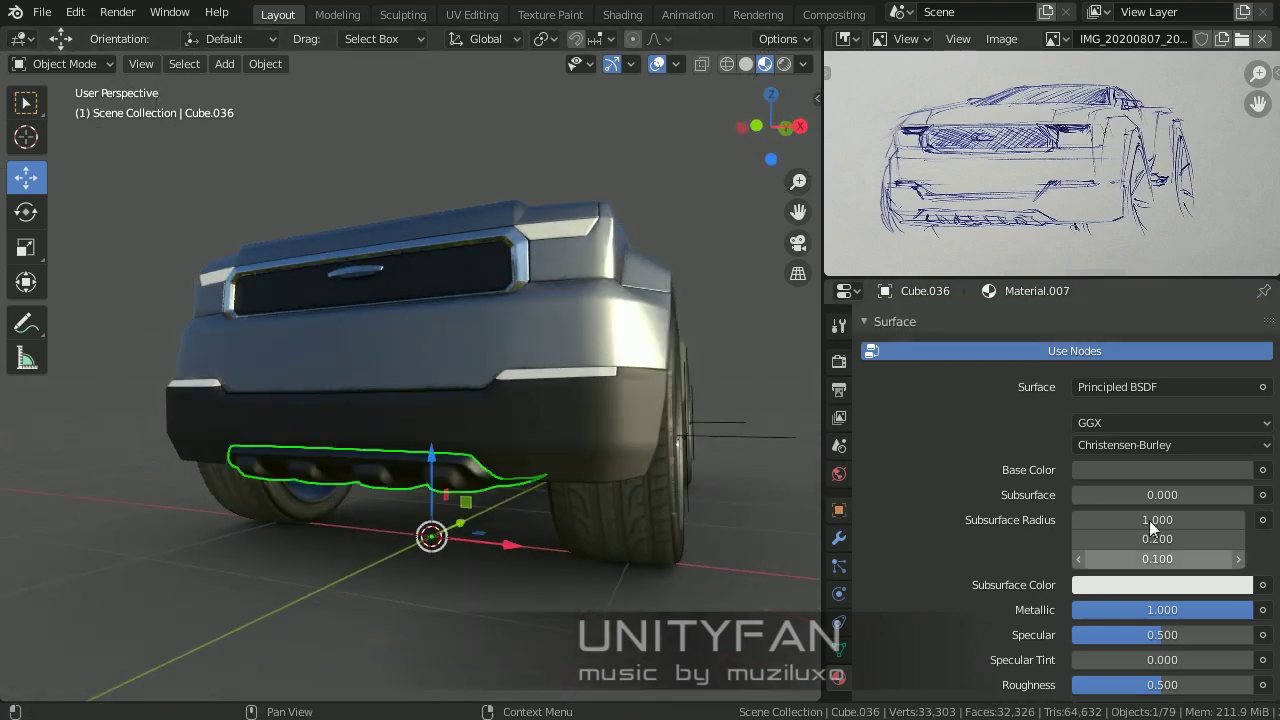
left_click(1160, 469)
Step: Make the rear taillight bright red
mouse_move(470, 470)
middle_mouse_down()
mouse_move(567, 384)
mouse_move(522, 421)
mouse_move(491, 409)
middle_mouse_up()
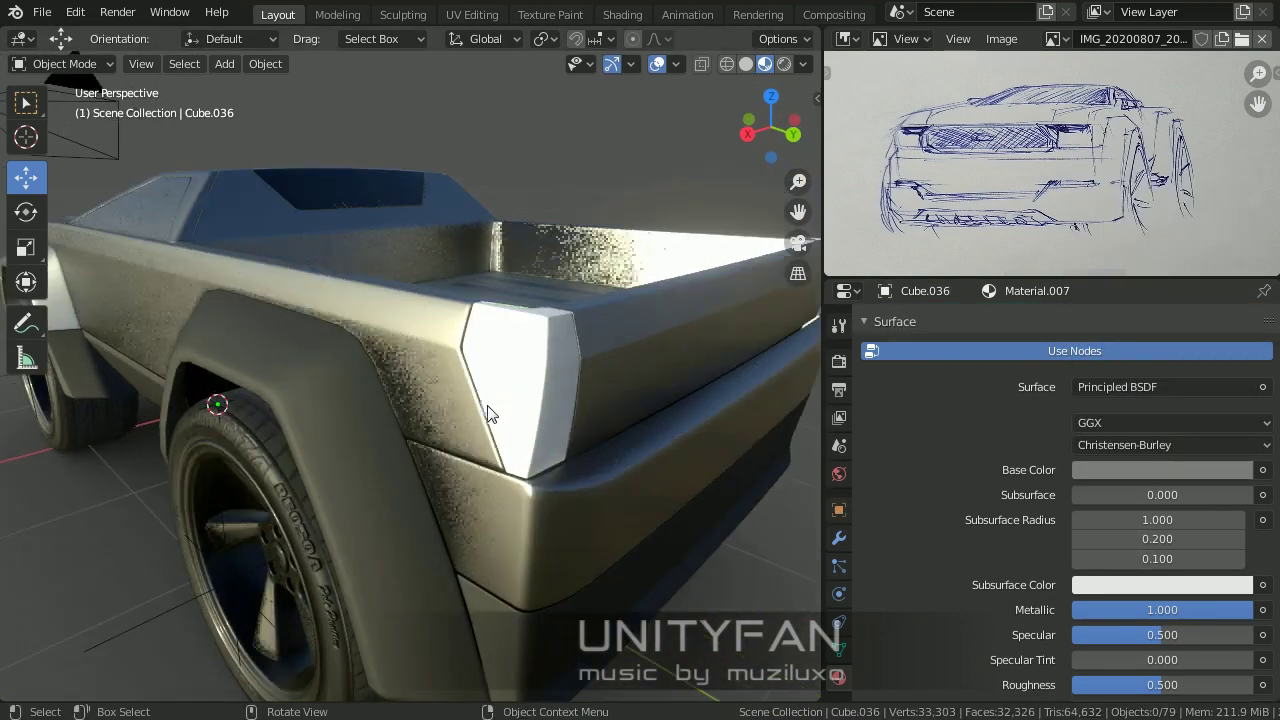
left_click(491, 409)
scroll(1163, 614, "down", 5)
scroll(1162, 560, "up", 2)
left_click(1143, 429)
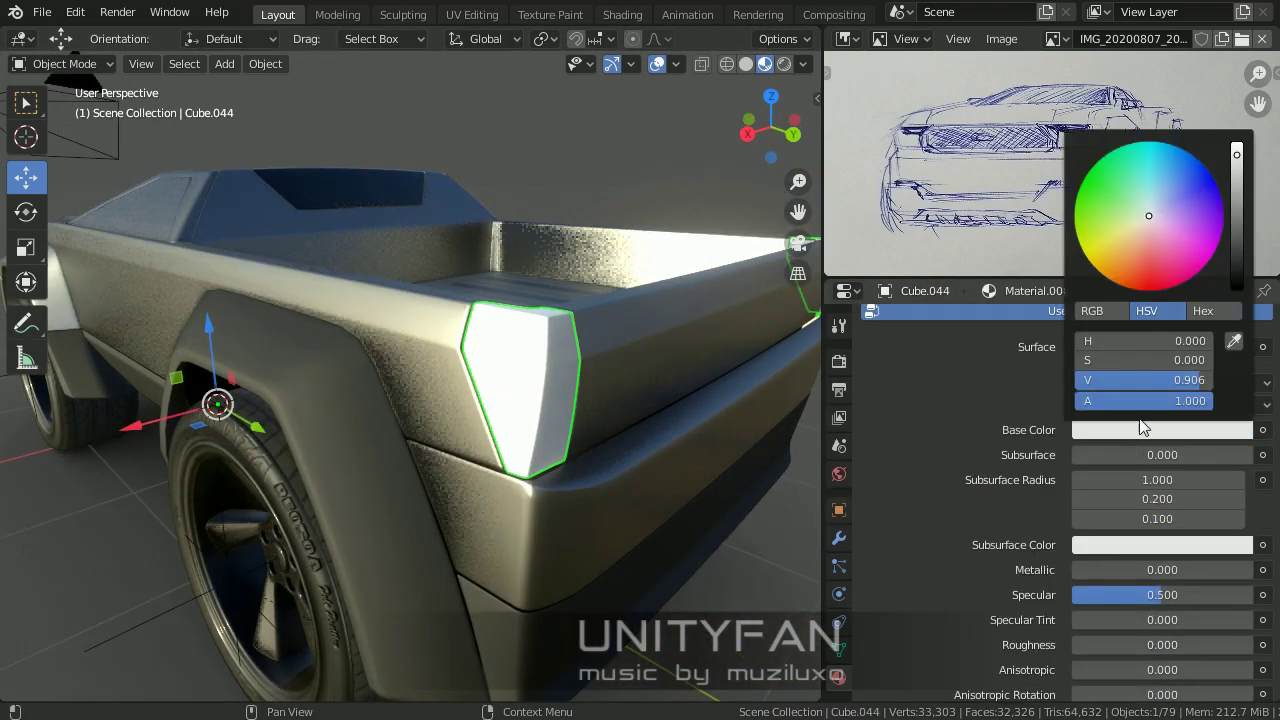
mouse_move(605, 340)
middle_mouse_down()
mouse_move(559, 408)
mouse_move(387, 404)
middle_mouse_up()
left_click(387, 404)
Step: Add a loop cut across the rear fender
key("Tab")
scroll(387, 404, "up", 5)
left_click(26, 502)
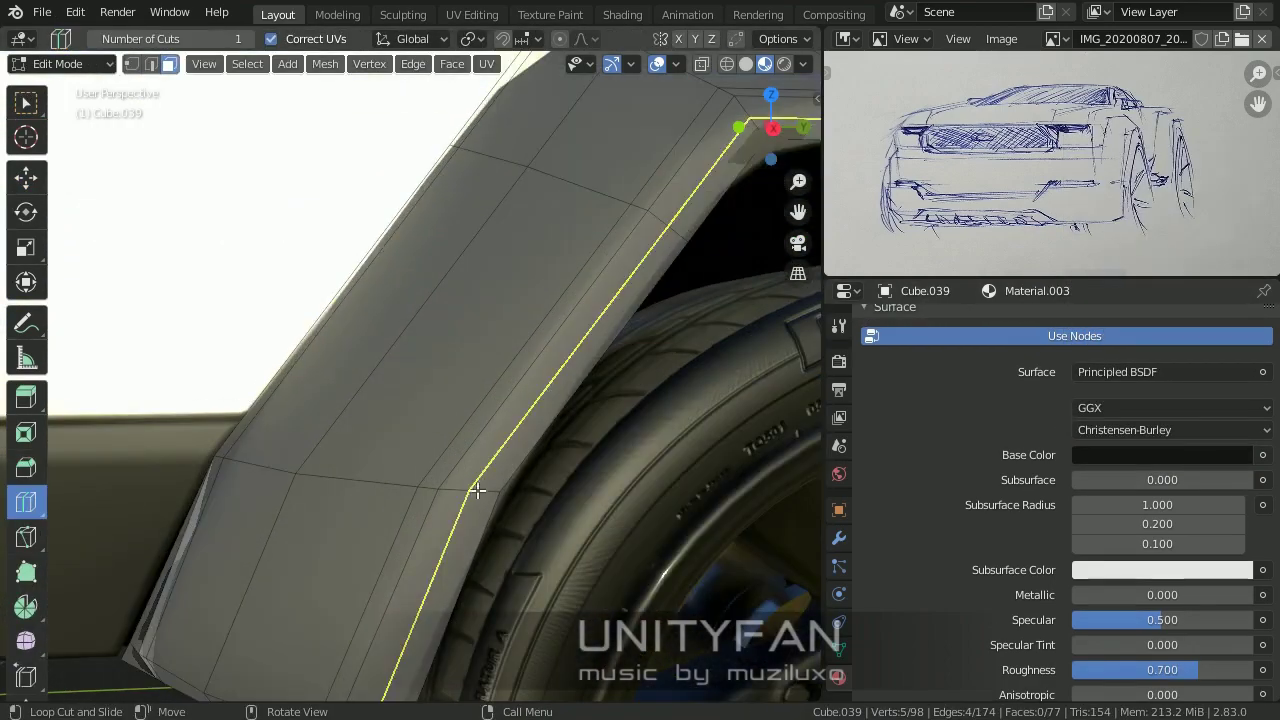
left_click(479, 497)
key("Tab")
scroll(600, 531, "down", 5)
mouse_move(600, 531)
middle_mouse_down()
mouse_move(205, 484)
mouse_move(463, 499)
mouse_move(333, 504)
mouse_move(396, 390)
middle_mouse_up()
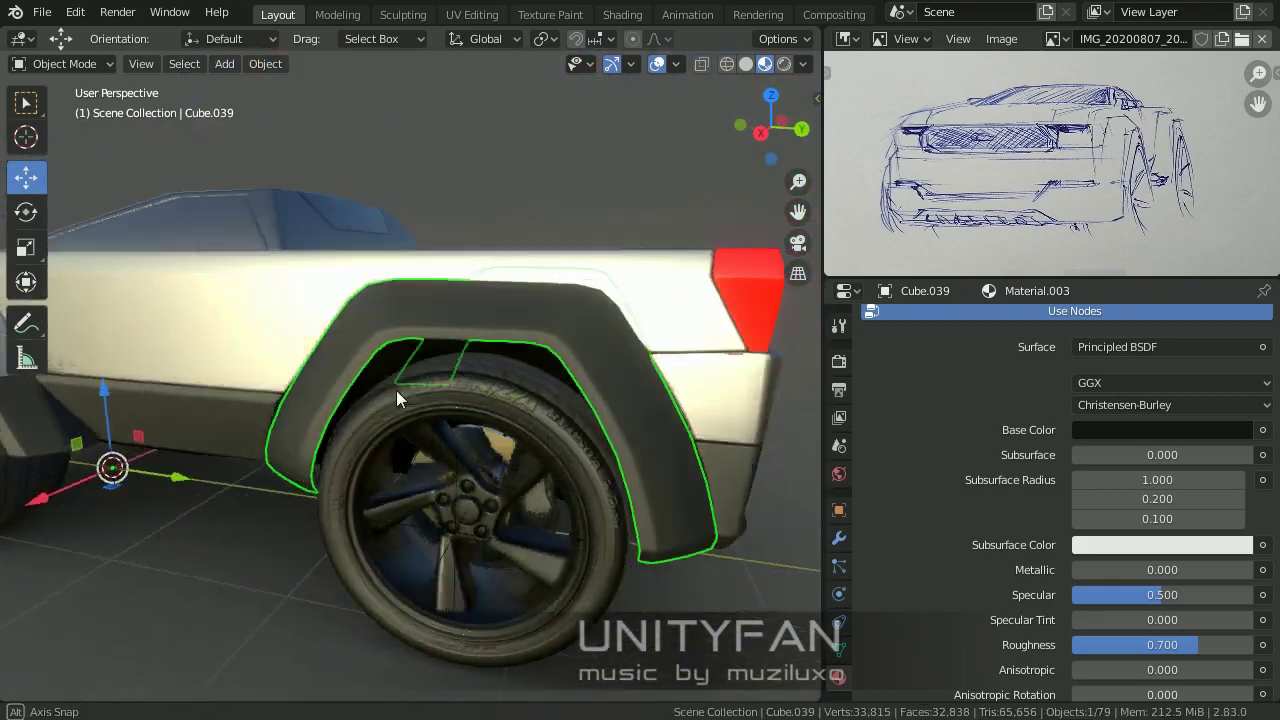
Step: Add another fender loop, bevel it into a thin strip and delete those faces
key("Tab")
scroll(396, 390, "up", 3)
left_click(26, 102)
scroll(459, 417, "up", 3)
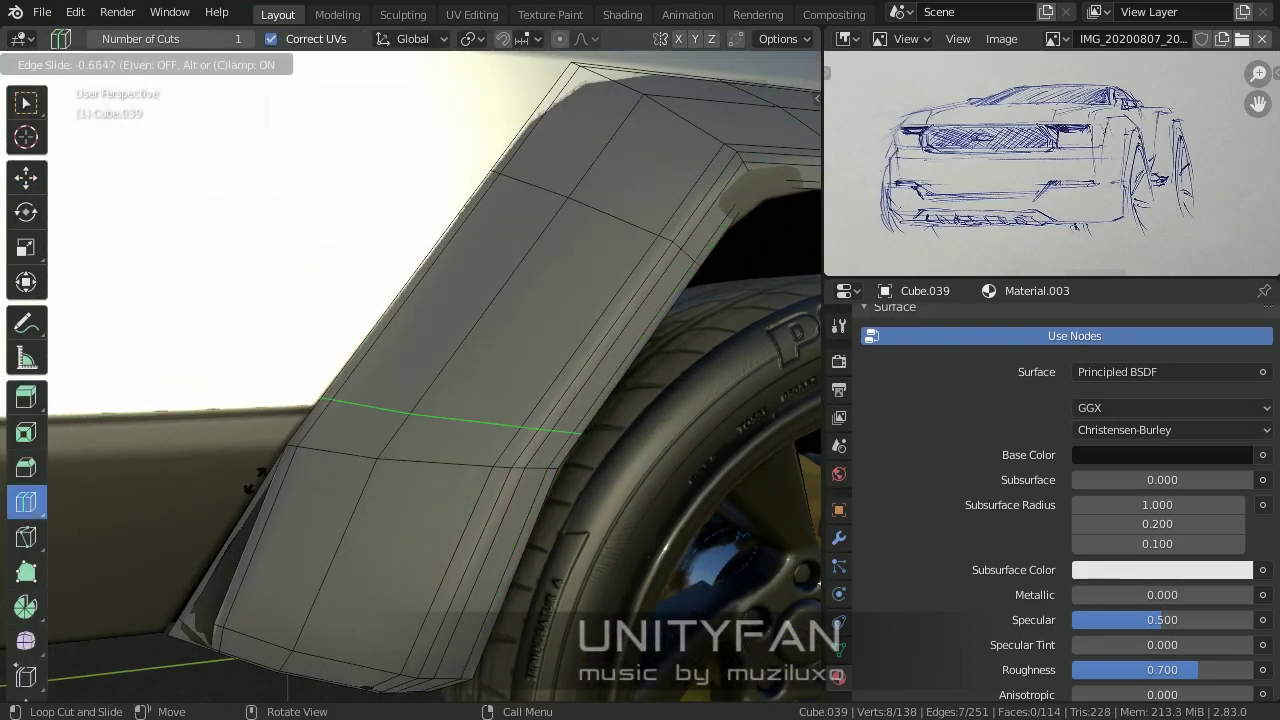
key("w")
scroll(450, 441, "up", 2)
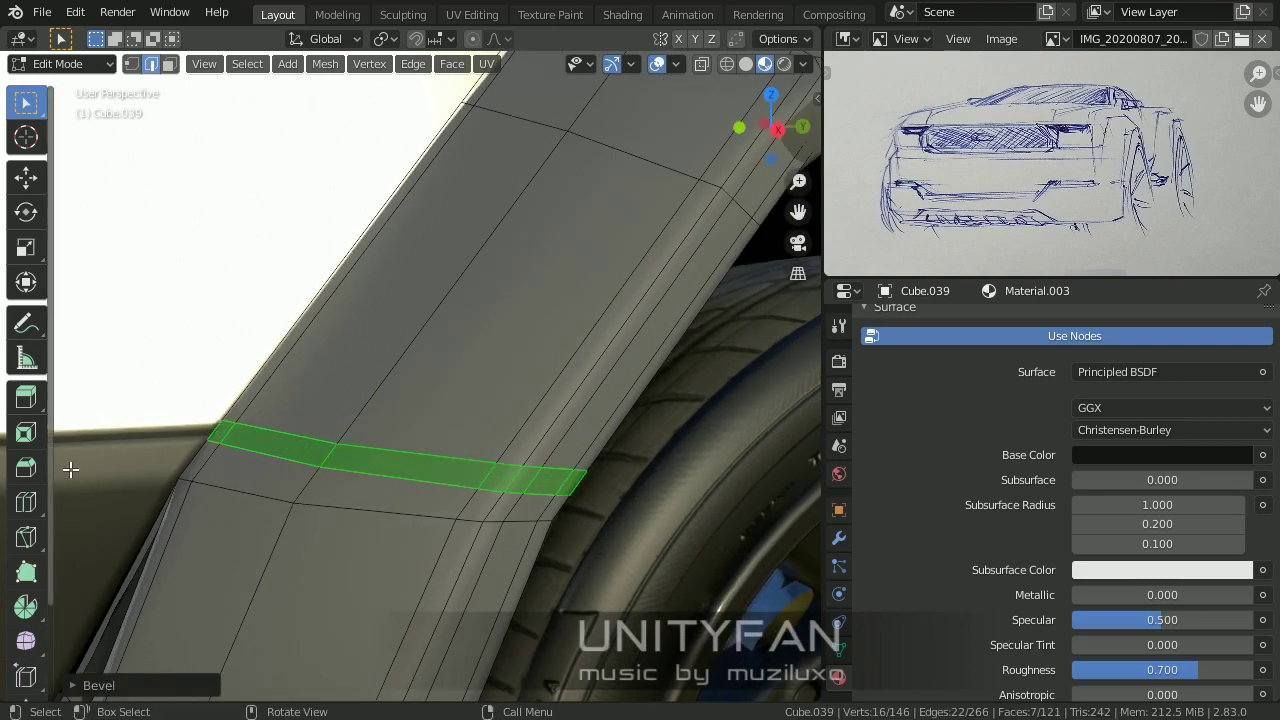
key("w")
scroll(594, 490, "up", 2)
key("x")
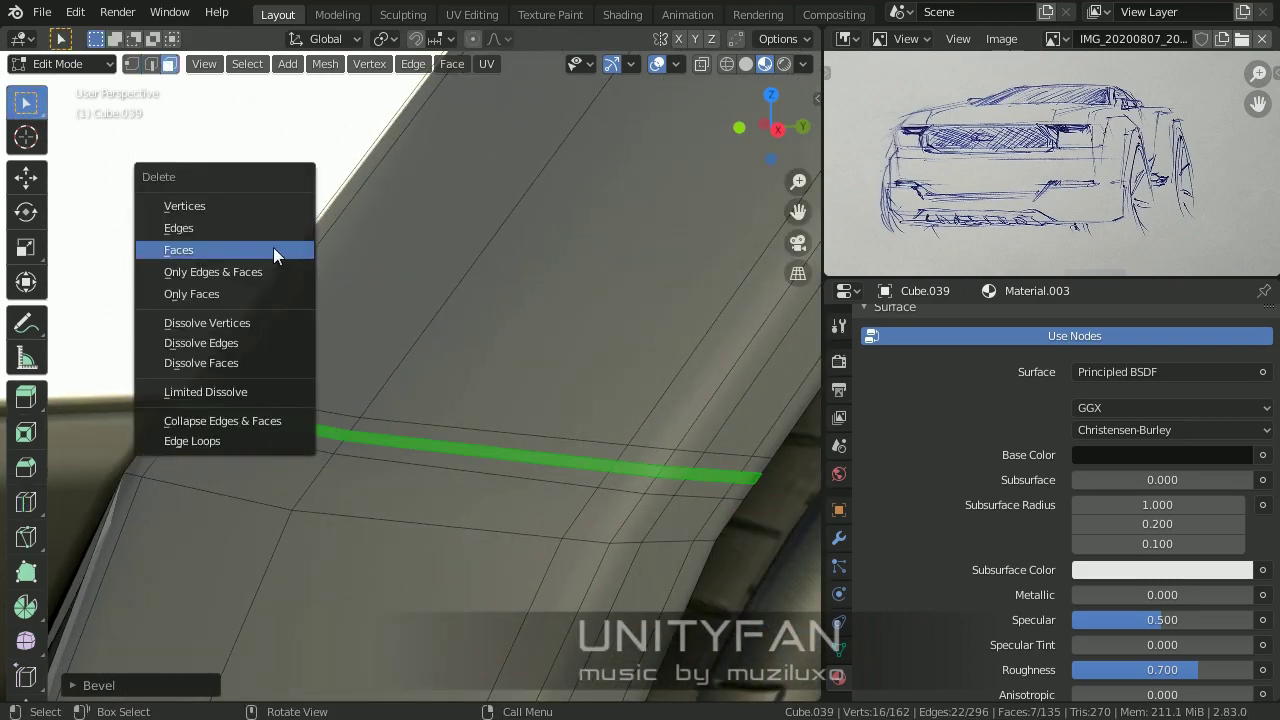
left_click(273, 249)
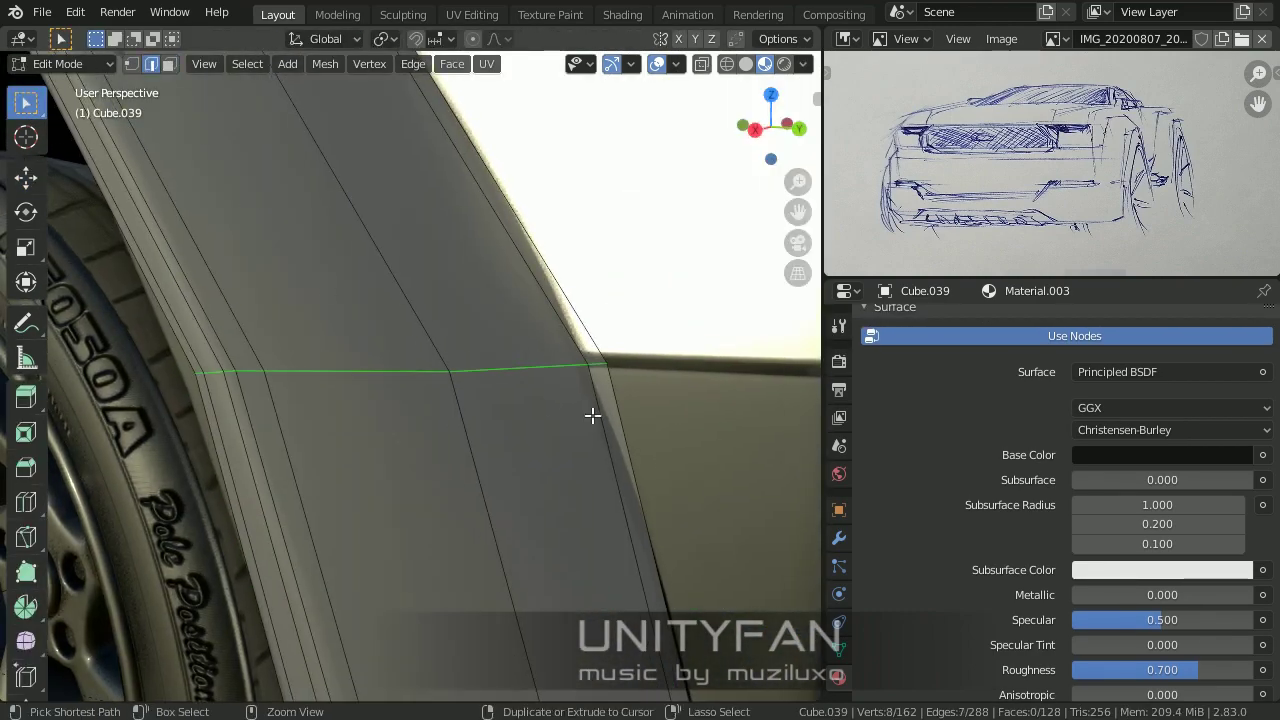
Step: Bevel the other loop, delete its faces, and separate the upper fender piece
key("ctrl+b")
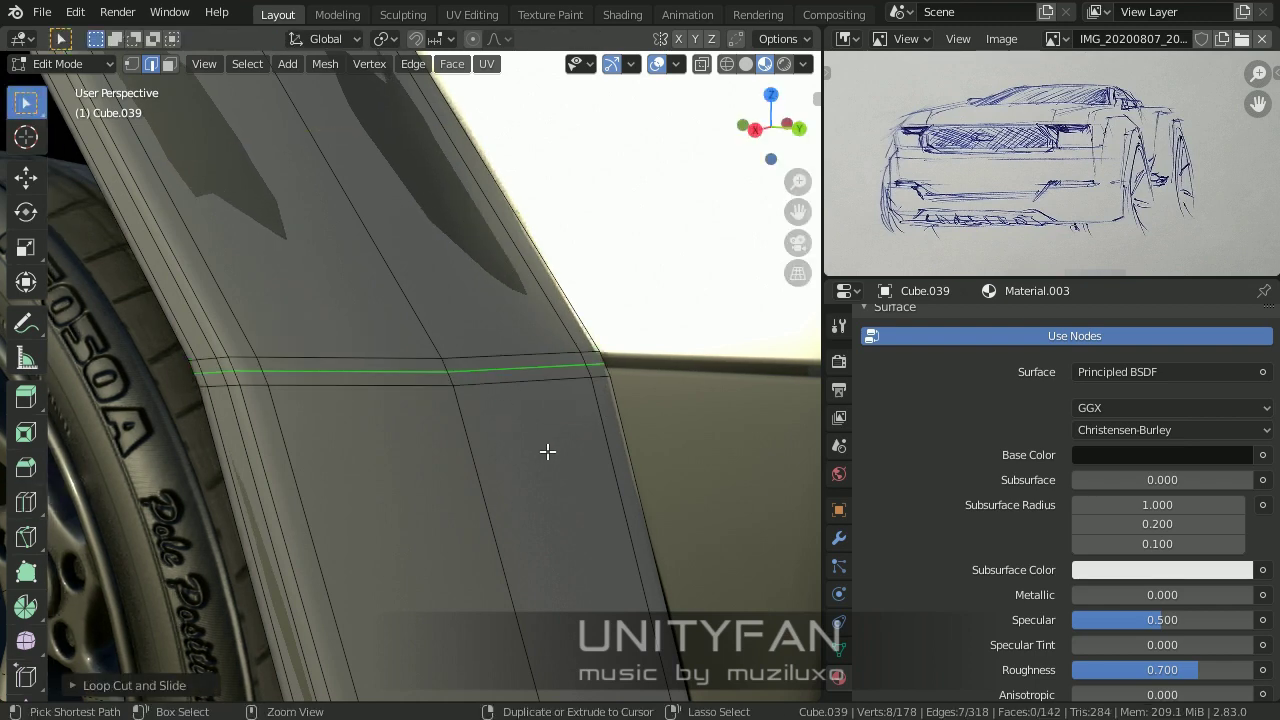
key("x")
left_click(330, 262)
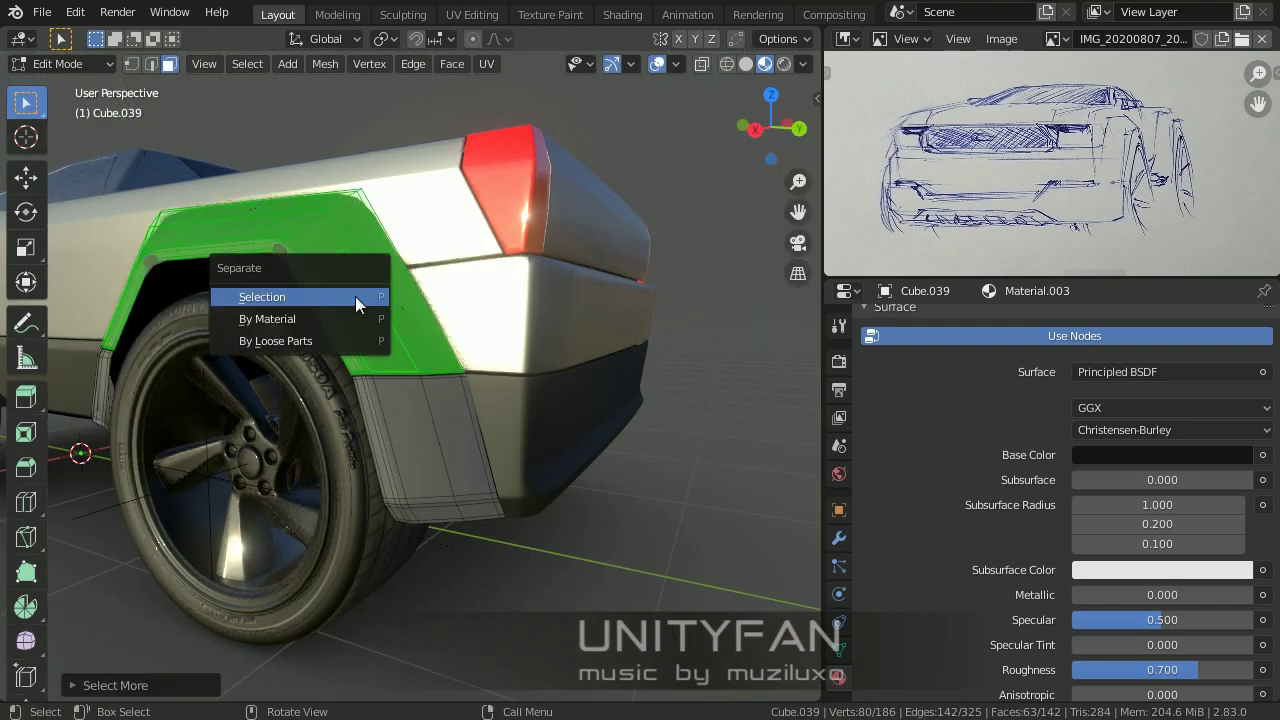
left_click(355, 296)
left_click(872, 426)
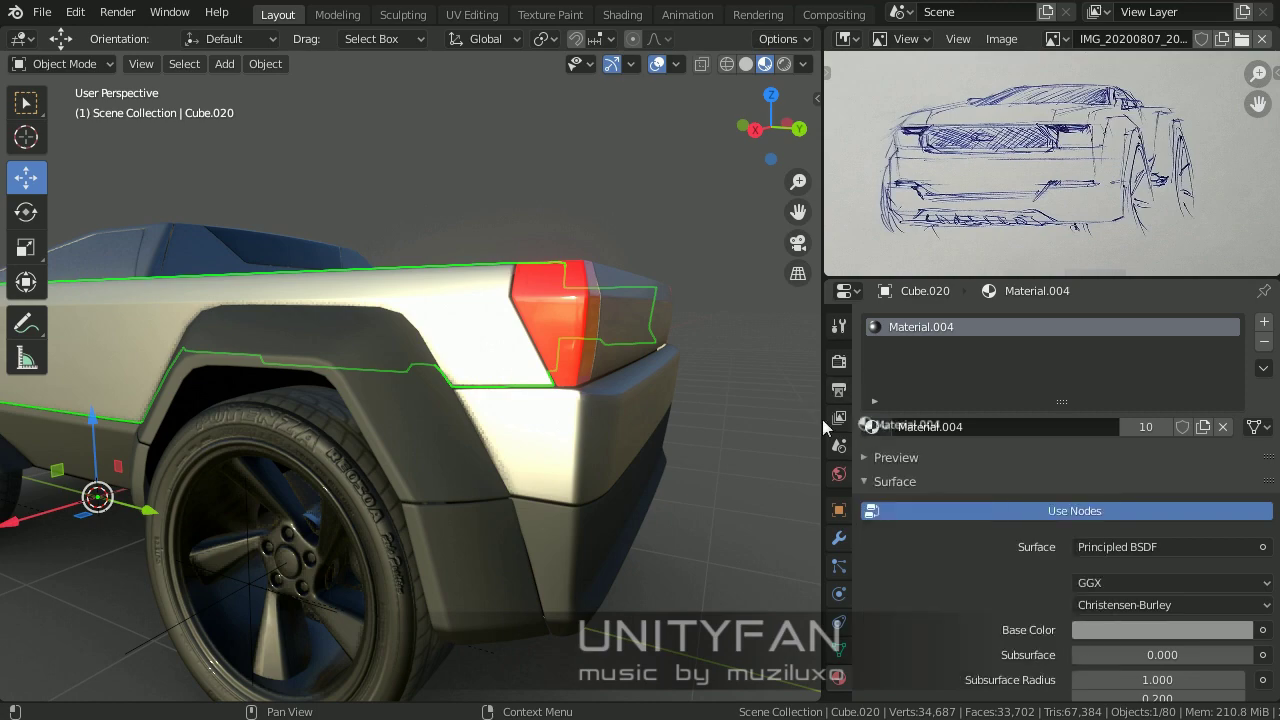
Step: Apply the metal body material to the separated fender piece
left_click_drag(826, 427, 400, 340)
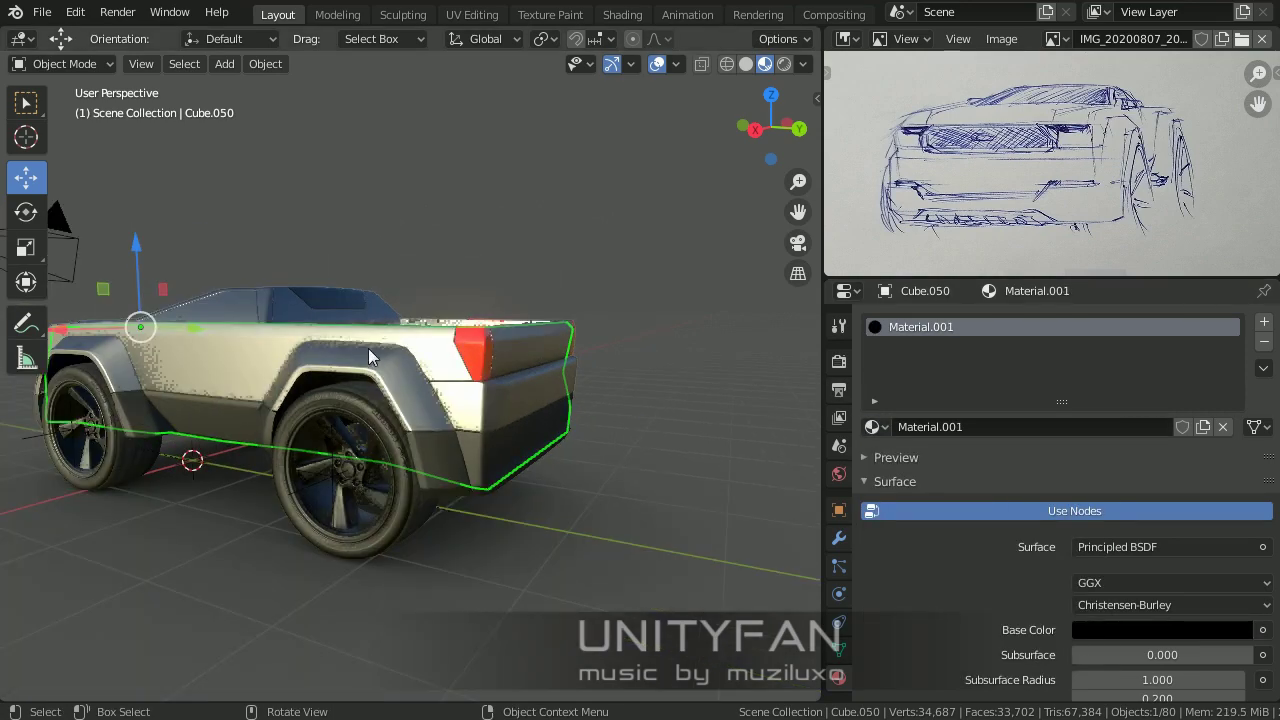
key("alt+a")
middle_click_drag(362, 331, 472, 597)
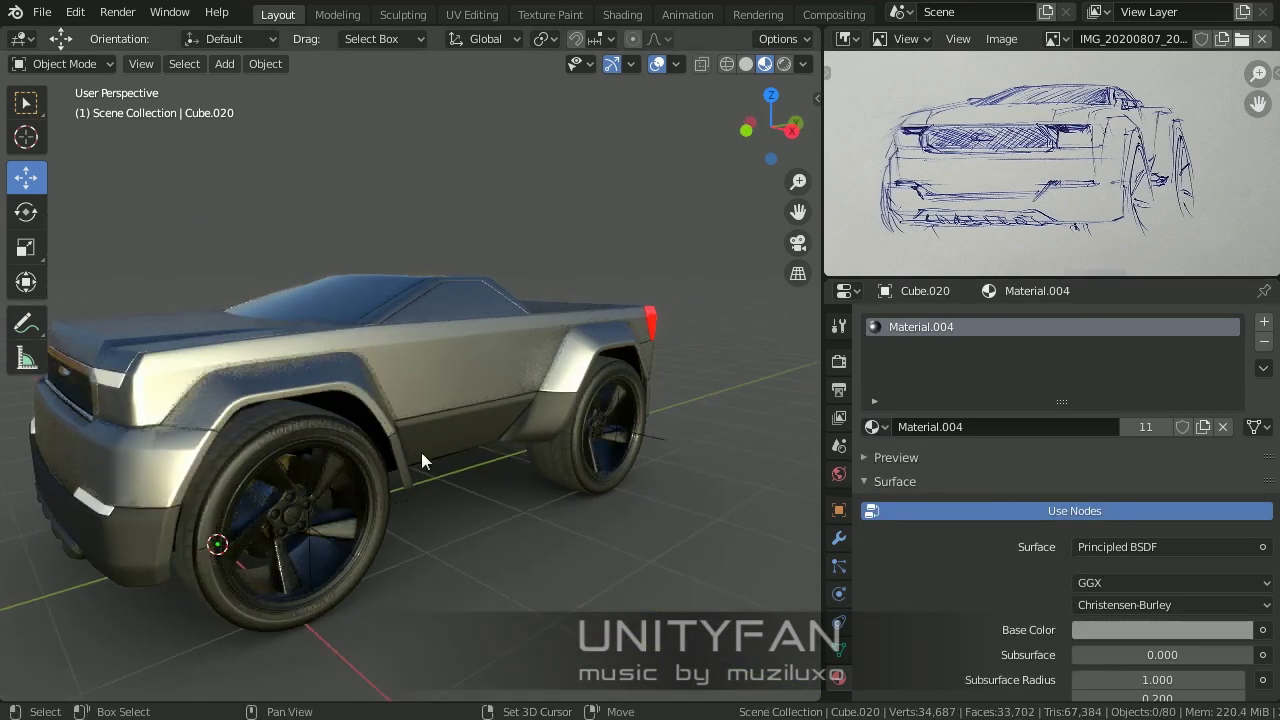
Step: Set the front bumper light strip's alpha to 0.1 with alpha blending
left_click(472, 597)
scroll(1130, 506, "down", 8)
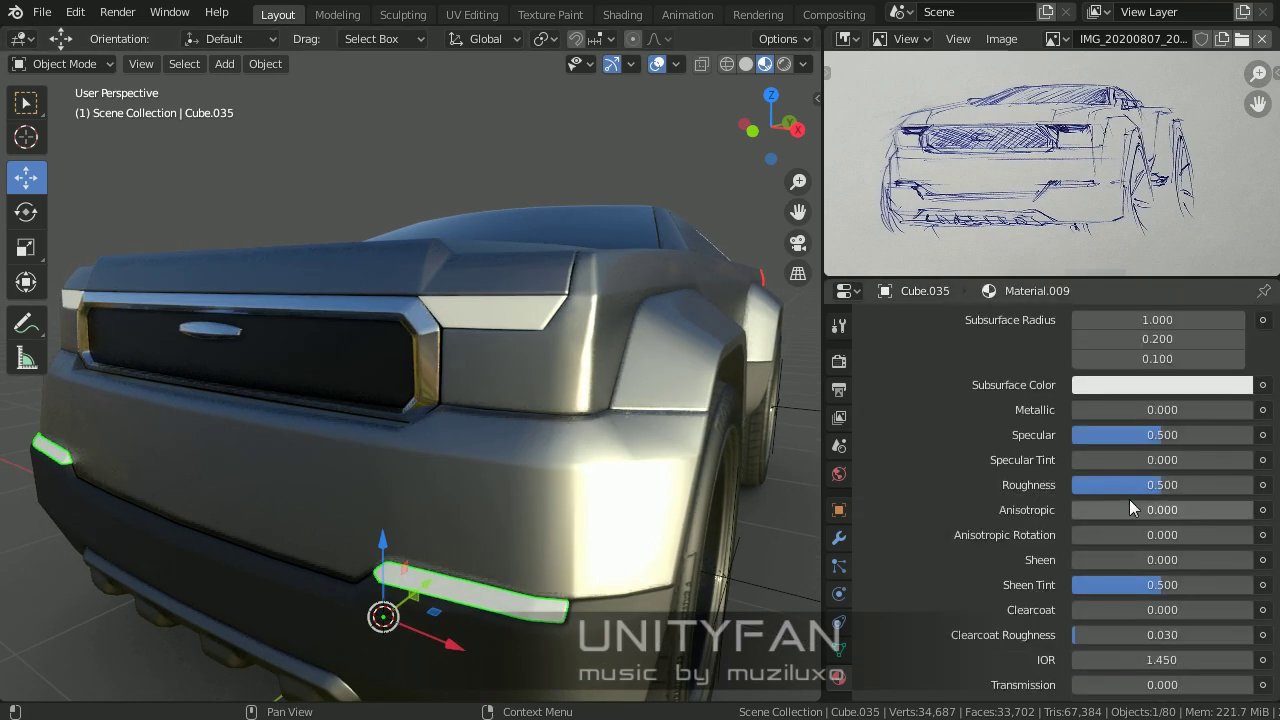
scroll(1130, 500, "down", 6)
left_click(1138, 519)
type("0.1")
key("Return")
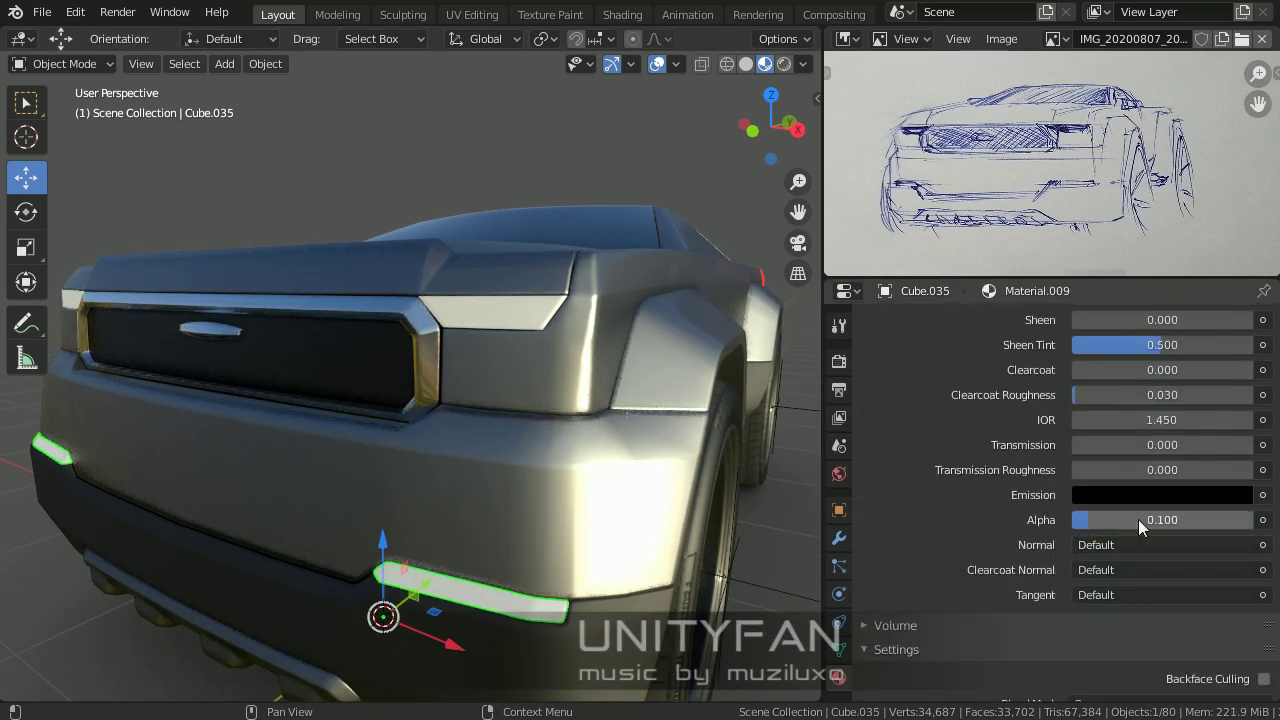
scroll(1123, 565, "down", 7)
left_click(1125, 496)
Step: Raise the light-strip material's specular to 7 and make its base colour black
scroll(1012, 478, "up", 5)
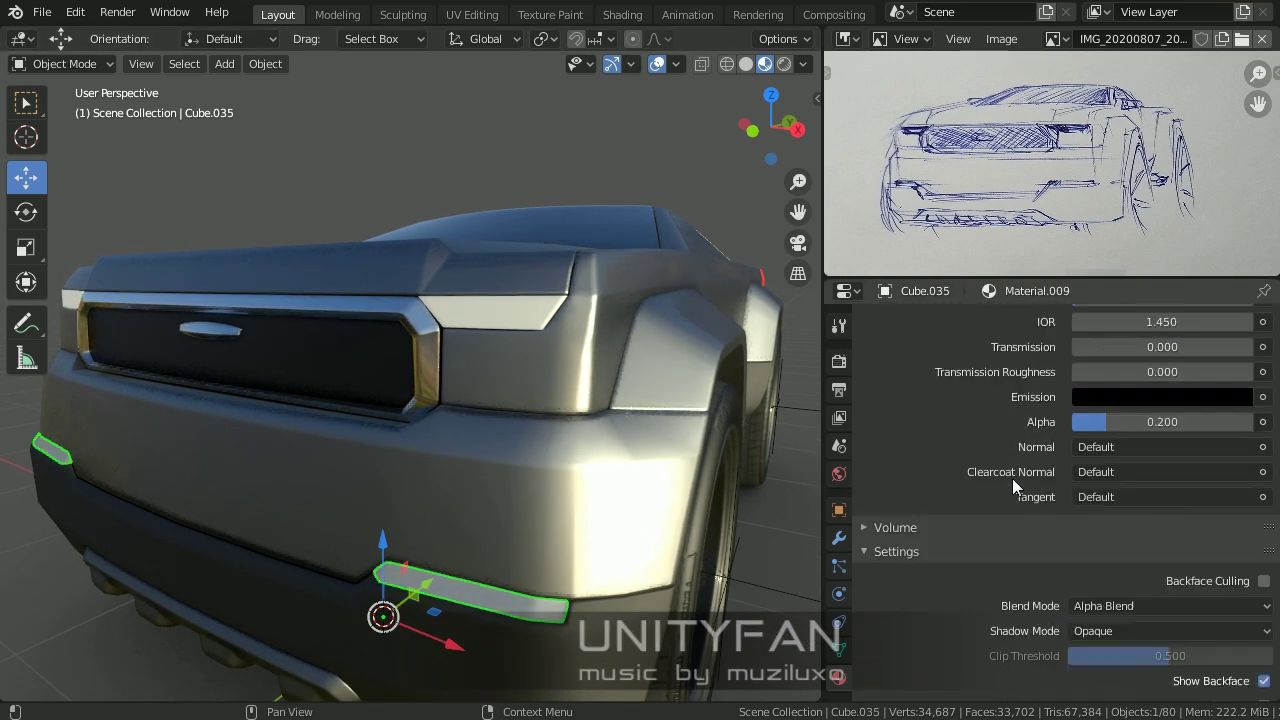
scroll(1022, 485, "up", 4)
scroll(1054, 489, "up", 7)
scroll(1060, 490, "up", 3)
scroll(1060, 490, "down", 3)
double_click(1140, 536)
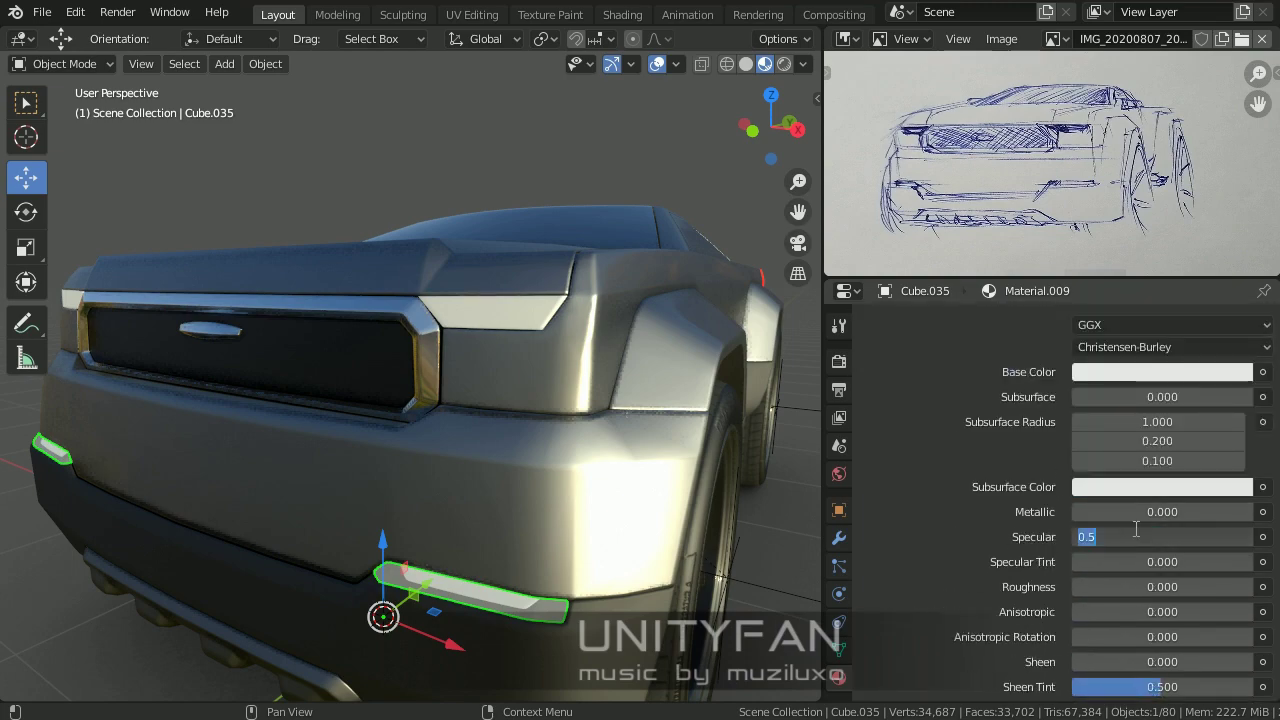
type("7")
key("Return")
middle_click_drag(431, 444, 500, 440)
left_click(1160, 371)
Step: Inspect the front trim and bumper strip, undoing to include the headlights again
mouse_move(560, 400)
middle_mouse_down()
mouse_move(693, 347)
mouse_move(594, 504)
middle_mouse_up()
scroll(594, 504, "up", 3)
scroll(594, 504, "up", 2)
scroll(900, 524, "up", 6)
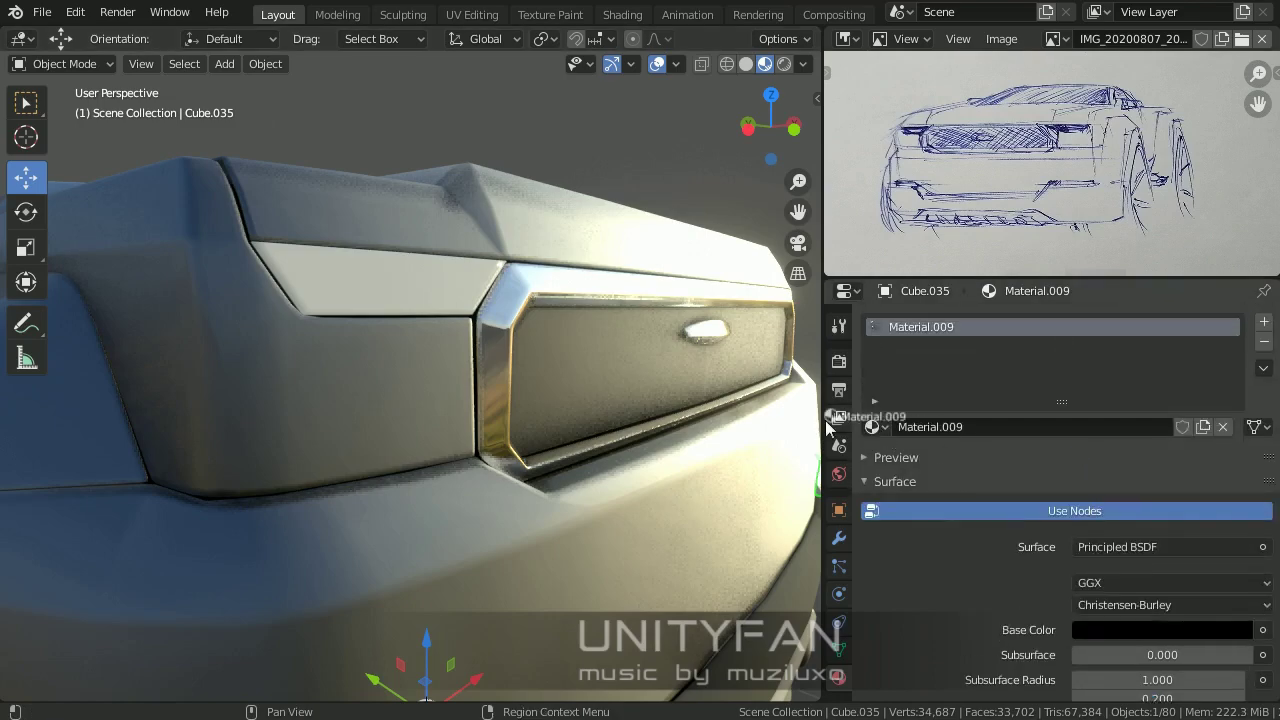
left_click(398, 316)
scroll(370, 292, "down", 3)
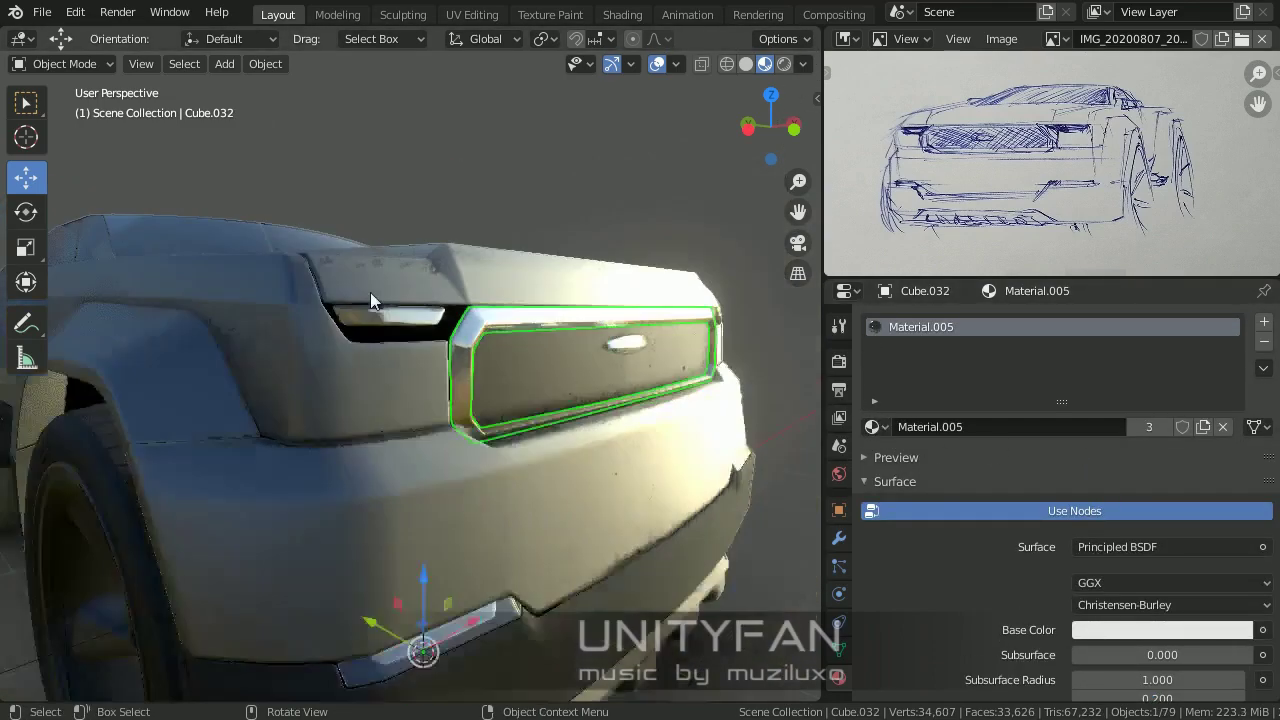
left_click(441, 468)
mouse_move(370, 292)
middle_mouse_down()
mouse_move(441, 468)
mouse_move(301, 463)
middle_mouse_up()
scroll(468, 475, "up", 3)
scroll(301, 472, "down", 4)
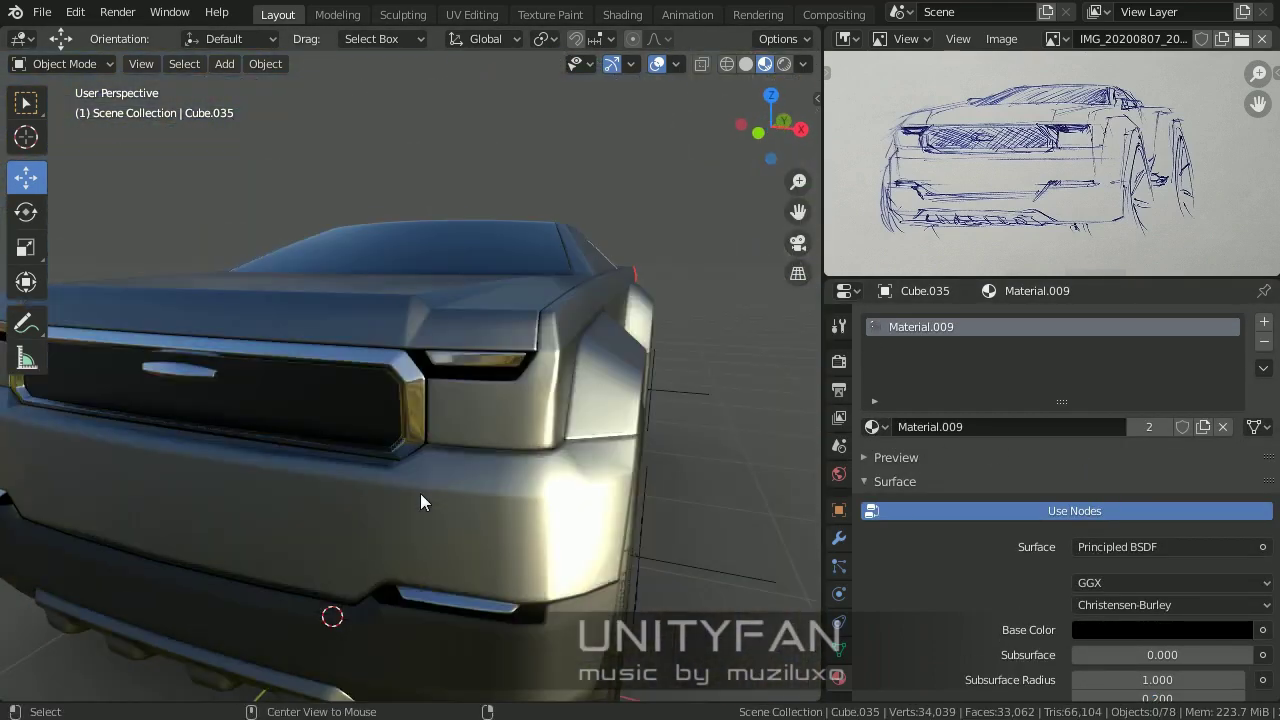
key("ctrl+z")
scroll(401, 252, "up", 3)
scroll(919, 600, "down", 1)
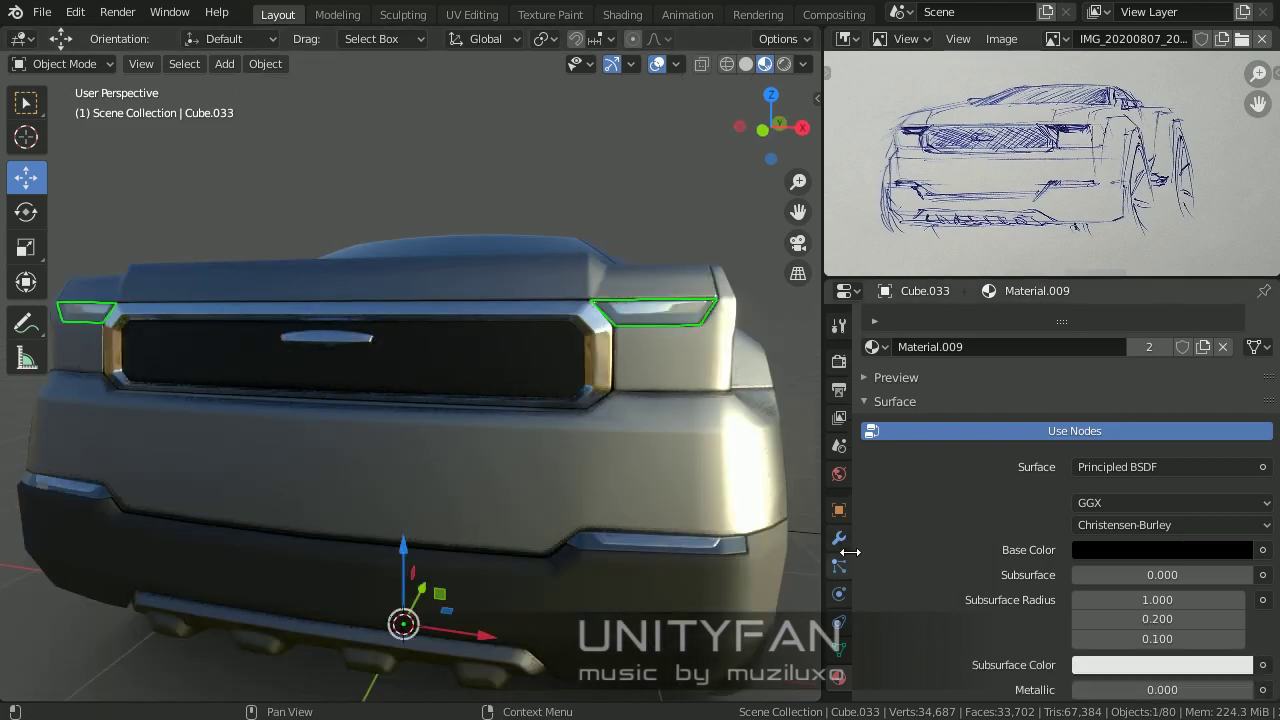
scroll(875, 591, "up", 1)
scroll(1132, 480, "down", 7)
scroll(627, 285, "down", 3)
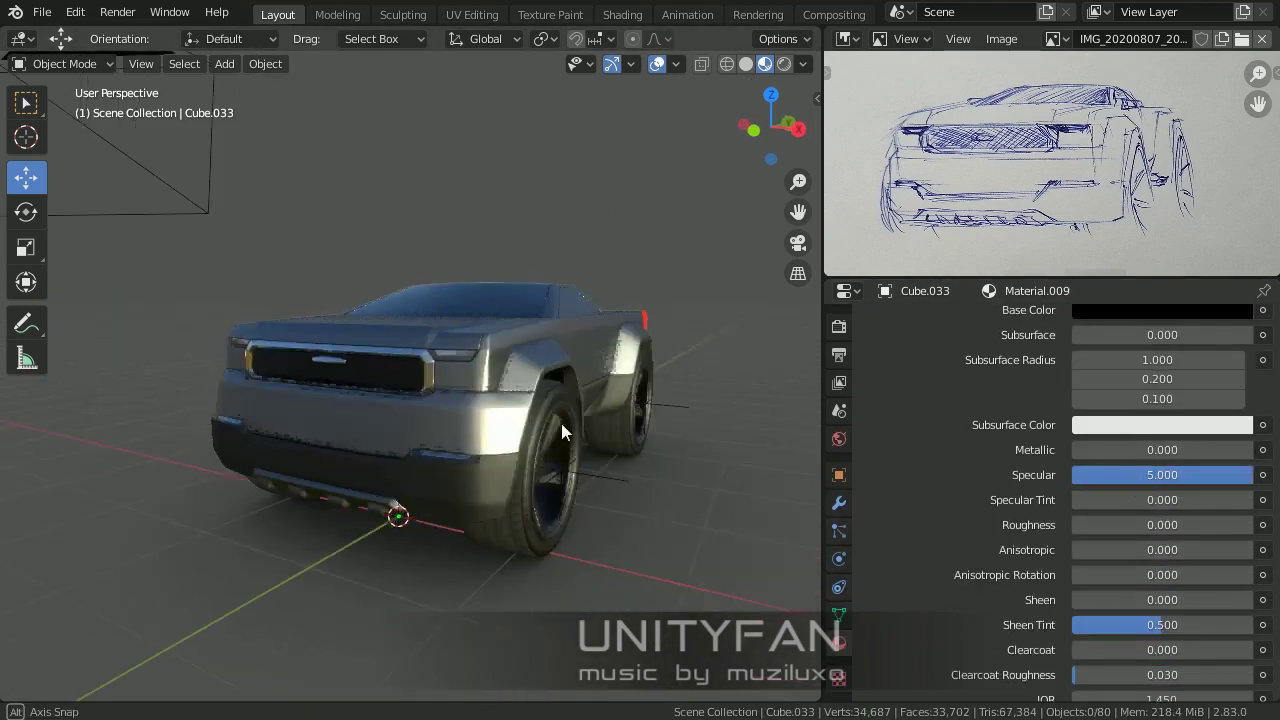
Step: Set the viewport focal length to 140 mm
middle_click_drag(561, 423, 619, 472)
left_click(619, 472)
left_click(812, 99)
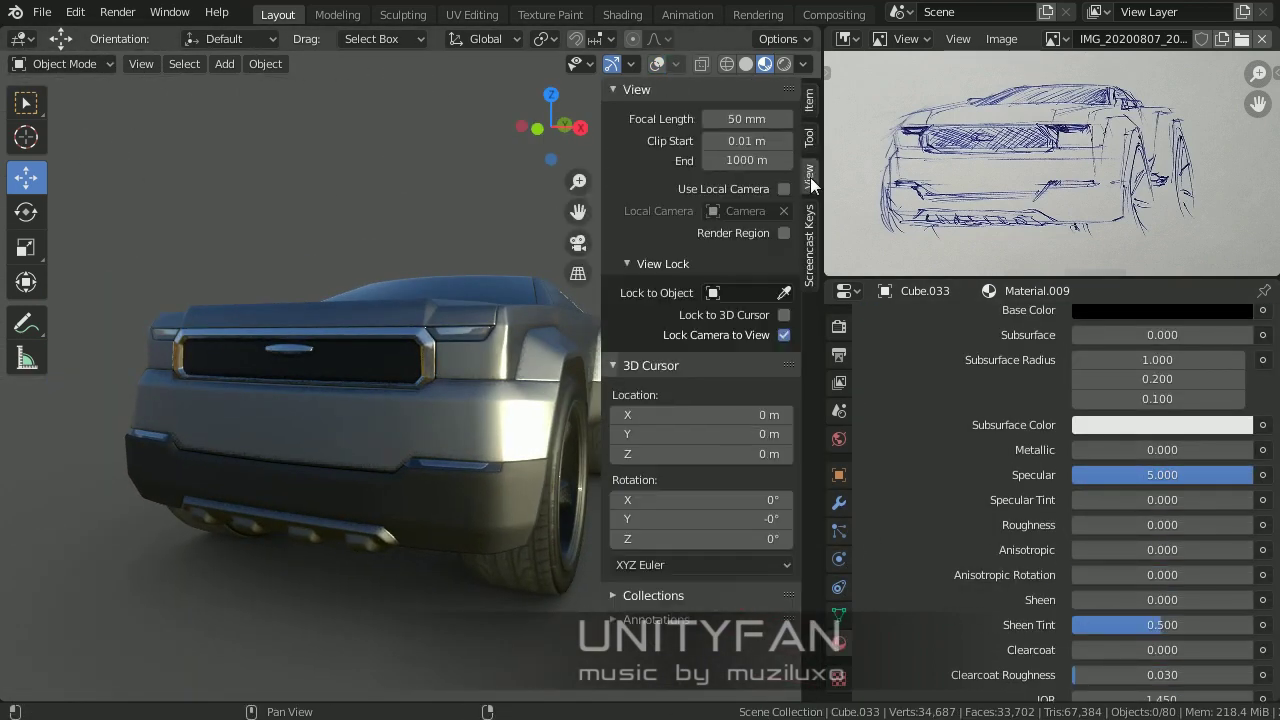
type("140")
key("Return")
scroll(372, 344, "down", 3)
key("n")
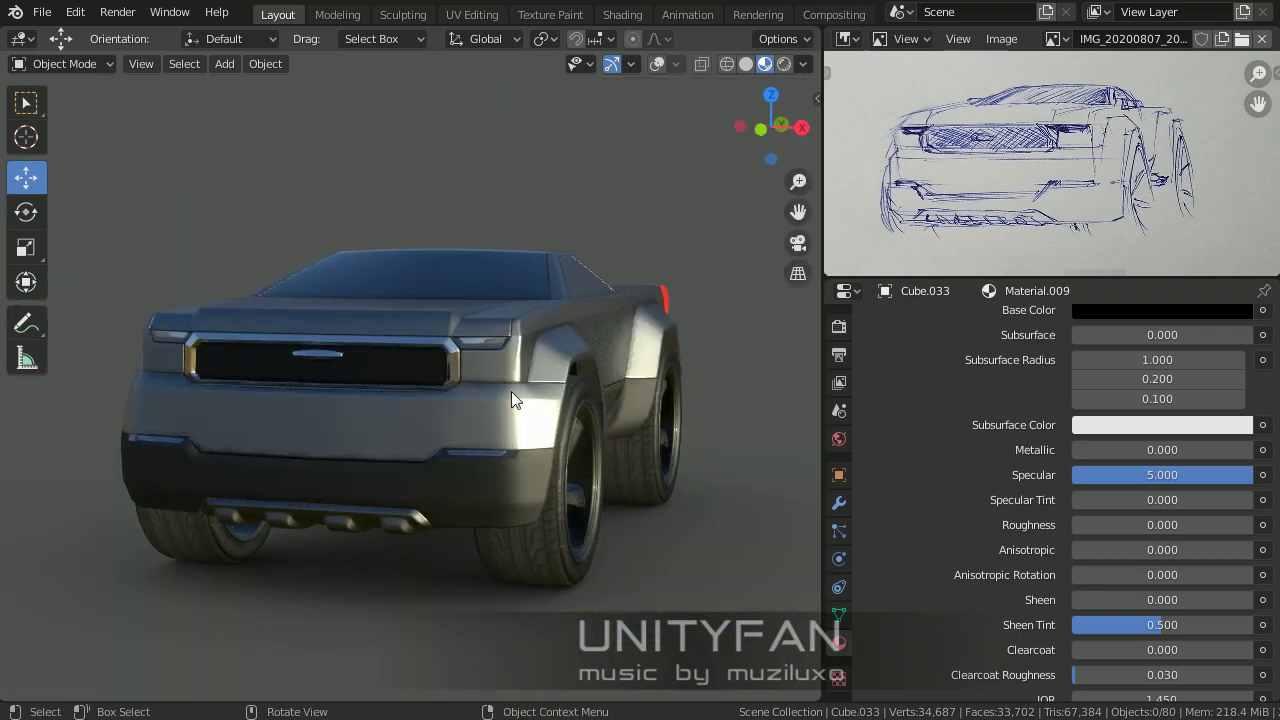
middle_click_drag(511, 391, 644, 478)
Step: Make the body material black with Metallic 0 and Roughness 0
scroll(1100, 450, "up", 2)
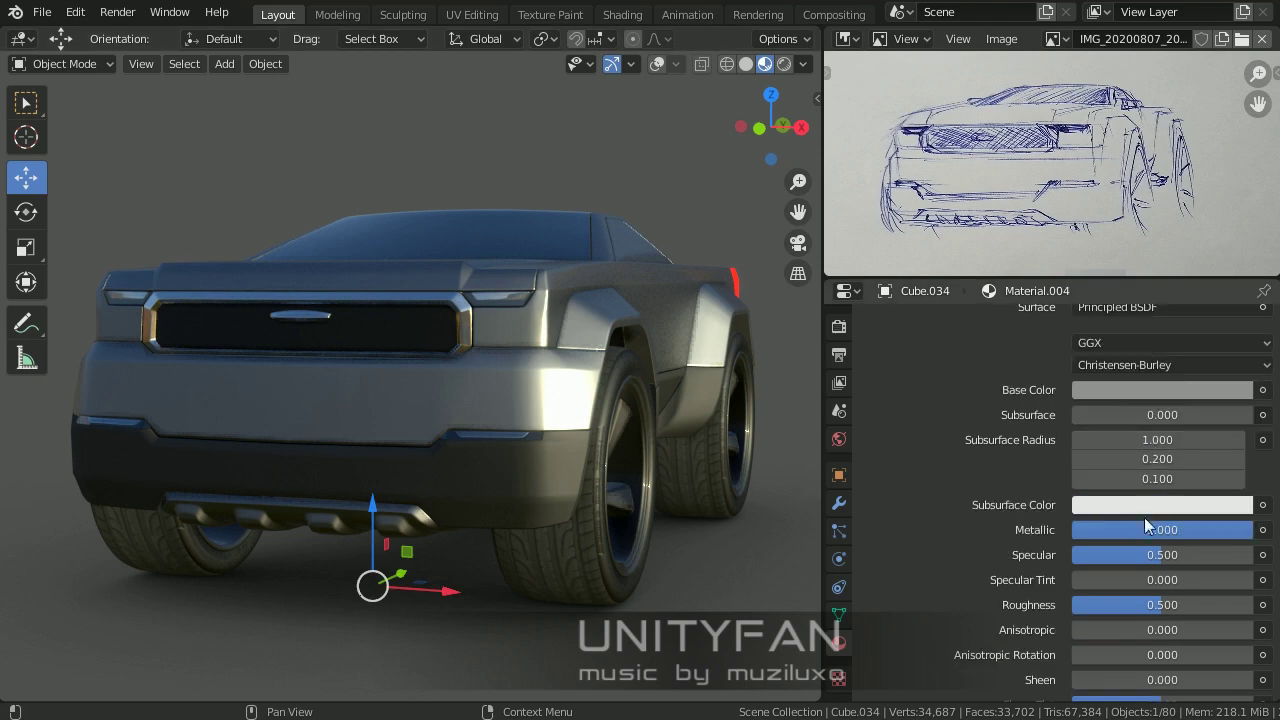
left_click(1160, 390)
left_click_drag(1157, 346, 1080, 346)
left_click_drag(1160, 529, 1070, 529)
scroll(976, 509, "up", 1)
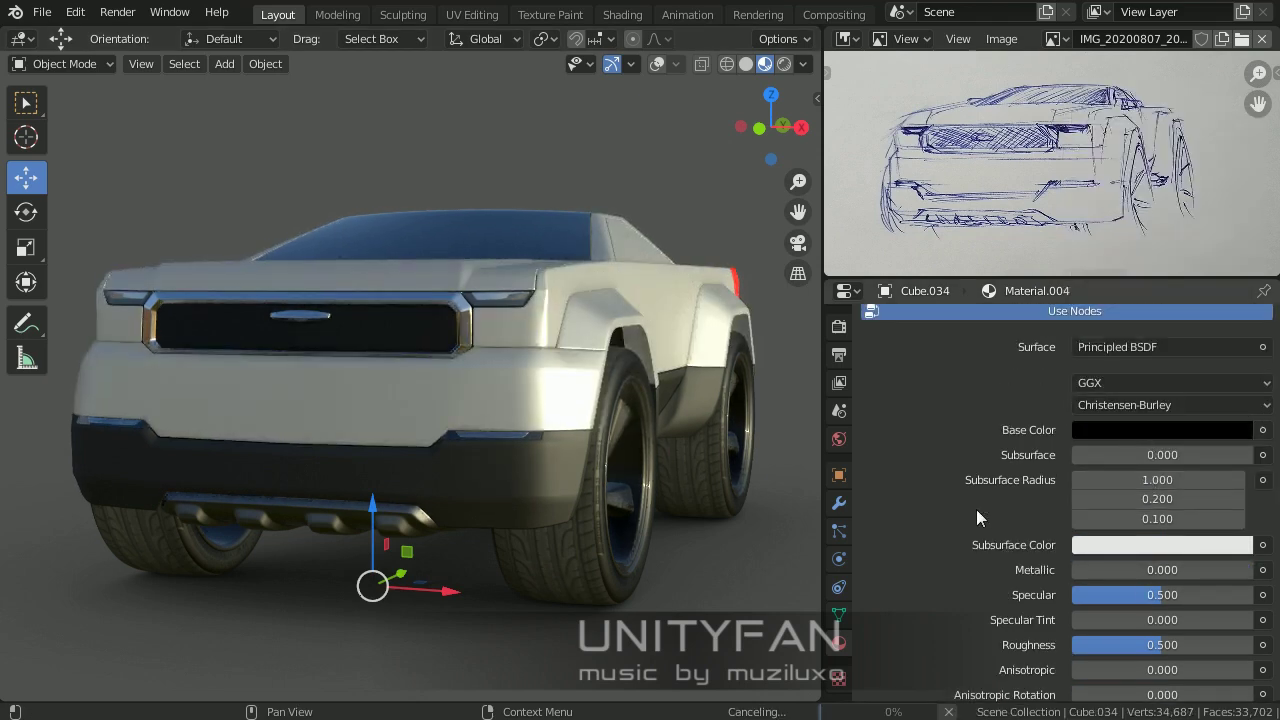
scroll(1033, 521, "down", 4)
scroll(1072, 528, "down", 3)
scroll(1119, 527, "up", 4)
left_click_drag(1118, 565, 1066, 565)
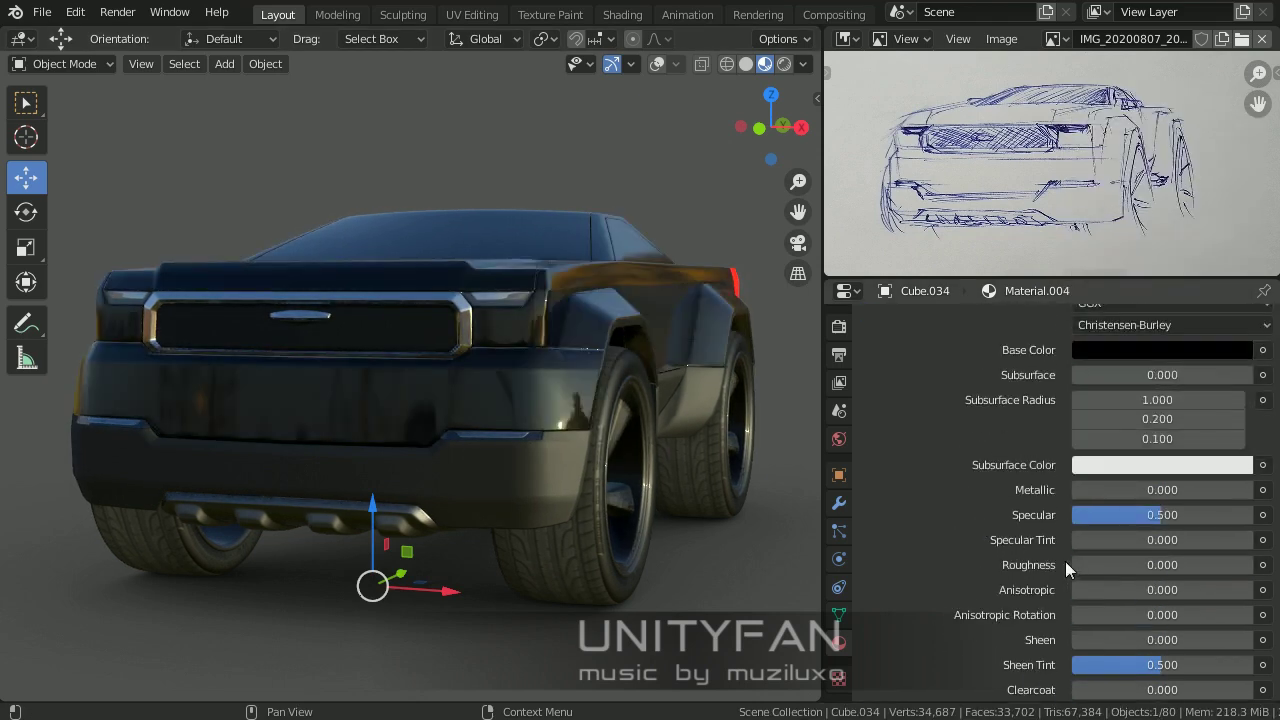
Step: Recommit the focal length and view the truck from front and rear quarters
mouse_move(589, 440)
middle_mouse_down()
mouse_move(610, 487)
mouse_move(437, 520)
mouse_move(543, 520)
mouse_move(452, 531)
mouse_move(493, 552)
mouse_move(399, 523)
mouse_move(456, 517)
mouse_move(415, 506)
mouse_move(458, 525)
mouse_move(531, 526)
mouse_move(505, 517)
mouse_move(509, 497)
middle_mouse_up()
left_click(817, 98)
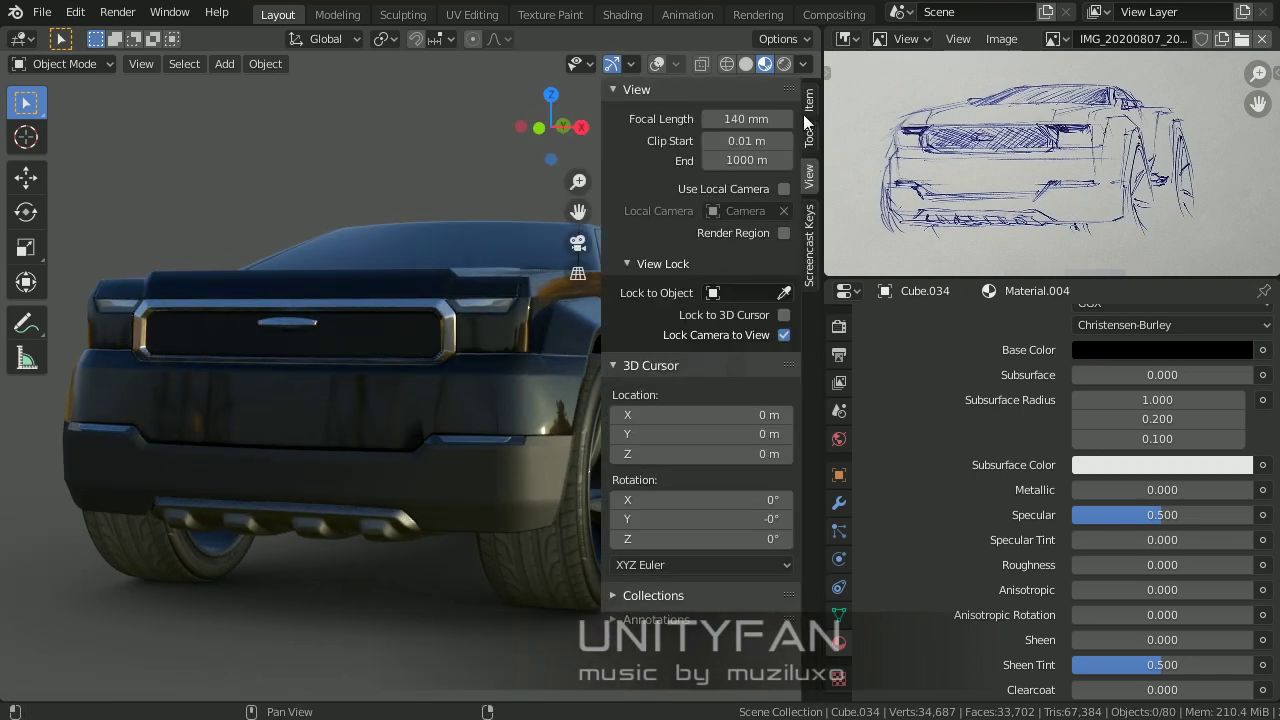
key("Return")
key("n")
mouse_move(440, 294)
middle_mouse_down()
mouse_move(605, 394)
mouse_move(606, 410)
mouse_move(659, 431)
mouse_move(611, 414)
mouse_move(527, 331)
middle_mouse_up()
Step: Select the truck body panel and set its Base Color to red
scroll(1080, 480, "down", 10)
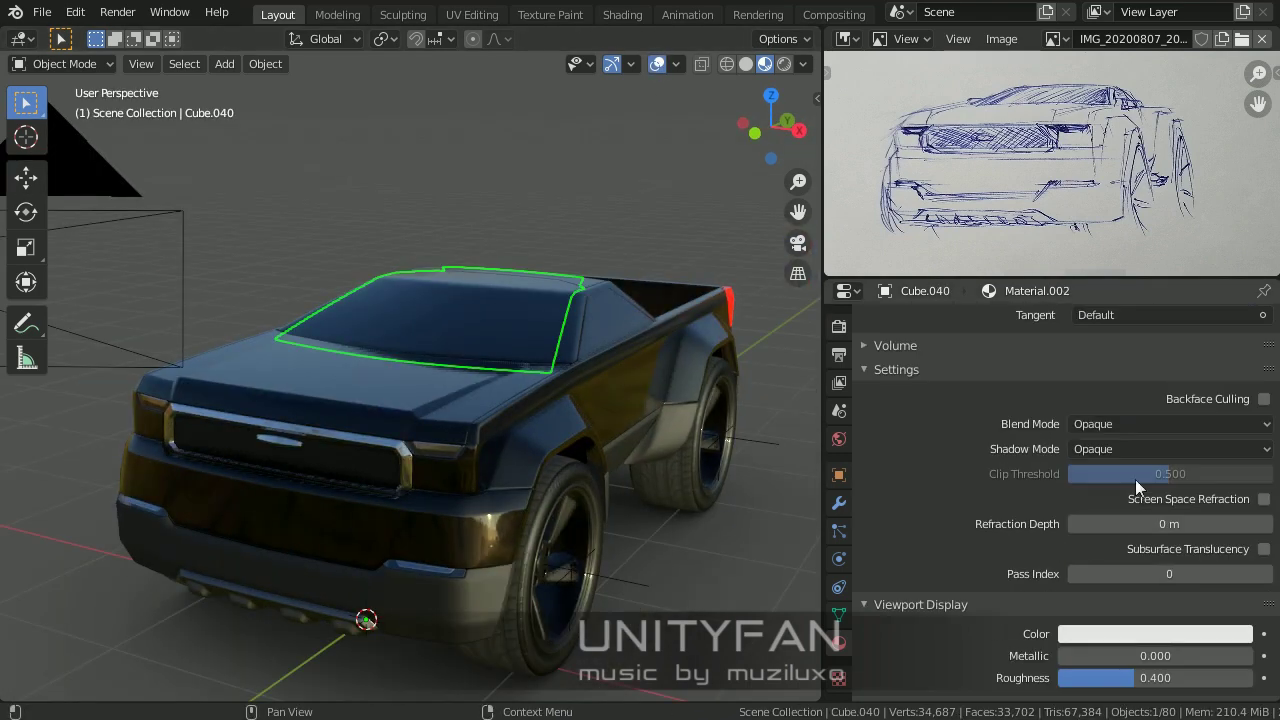
scroll(991, 443, "up", 3)
scroll(1100, 500, "up", 4)
left_click(1119, 519)
type("0.500")
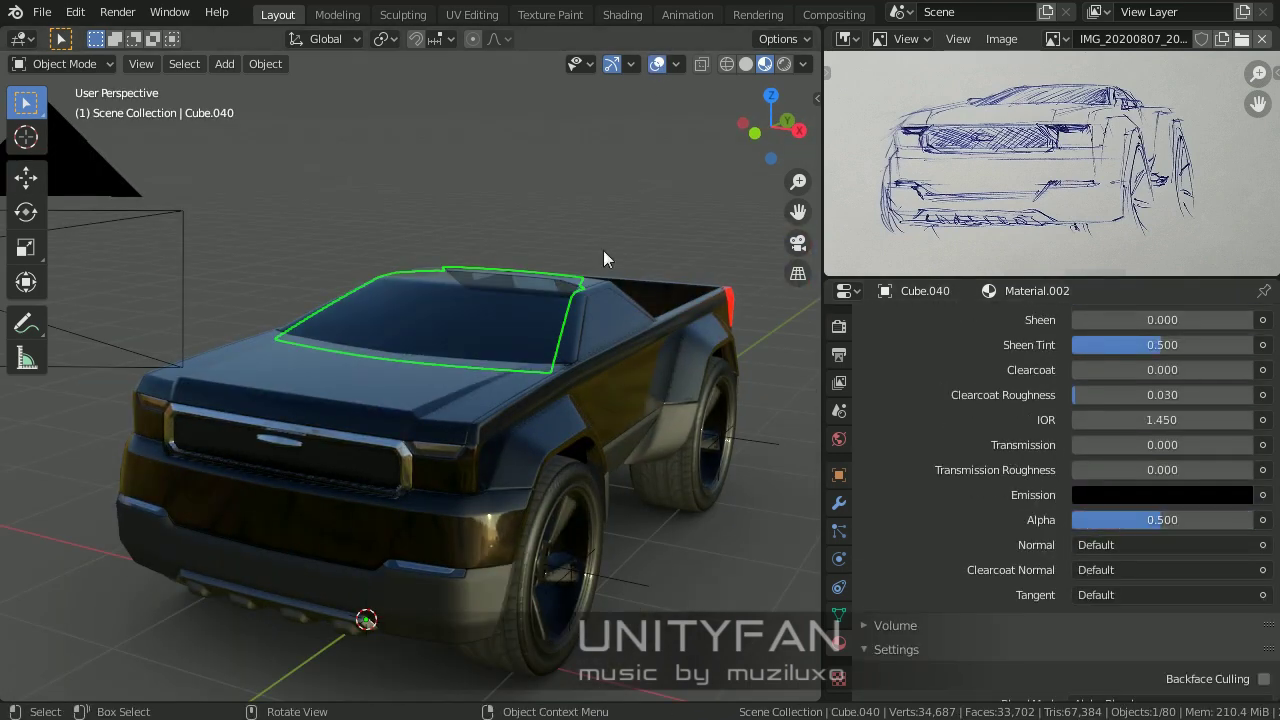
mouse_move(603, 258)
middle_mouse_down()
mouse_move(534, 346)
mouse_move(354, 334)
mouse_move(589, 351)
mouse_move(564, 336)
mouse_move(514, 351)
mouse_move(581, 343)
mouse_move(540, 430)
middle_mouse_up()
left_click(540, 430)
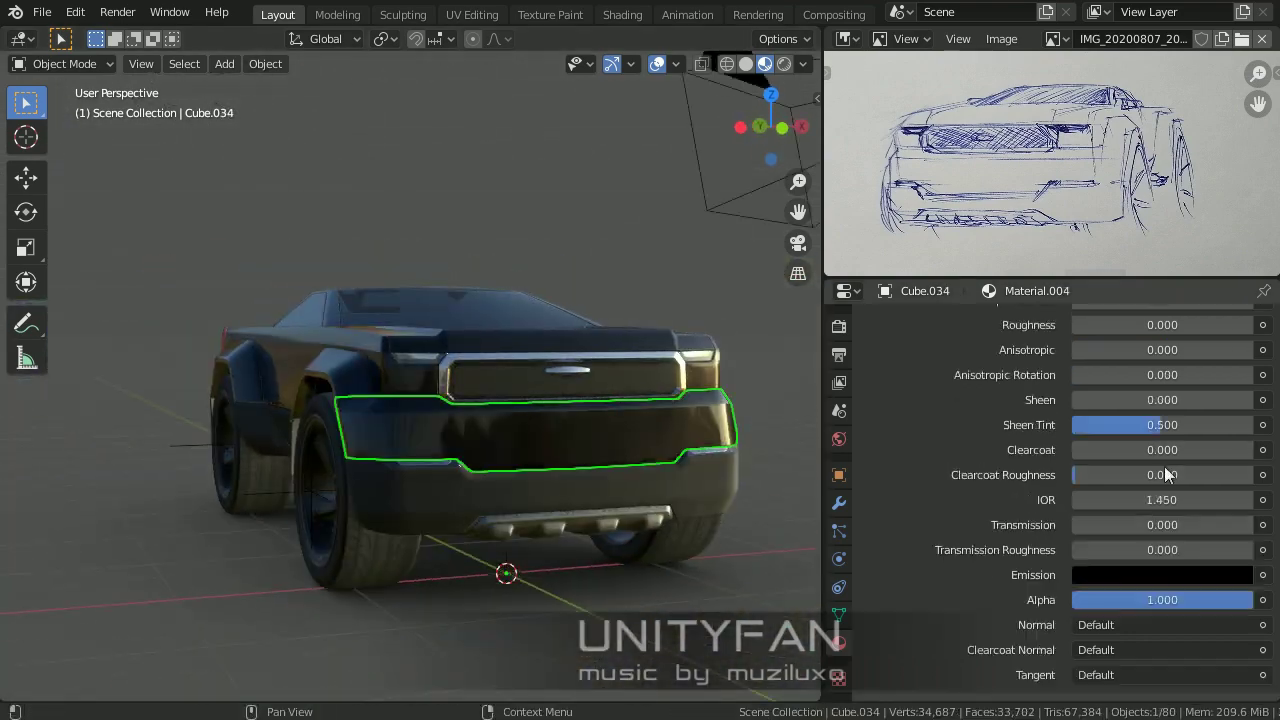
scroll(1100, 450, "up", 8)
left_click(1160, 509)
left_click_drag(1237, 368, 1237, 260)
left_click(1163, 333)
Step: Select the windshield glass and set its material Alpha to 0.7
mouse_move(720, 380)
middle_mouse_down()
mouse_move(627, 369)
mouse_move(433, 281)
middle_mouse_up()
left_click(433, 283)
scroll(557, 209, "down", 3)
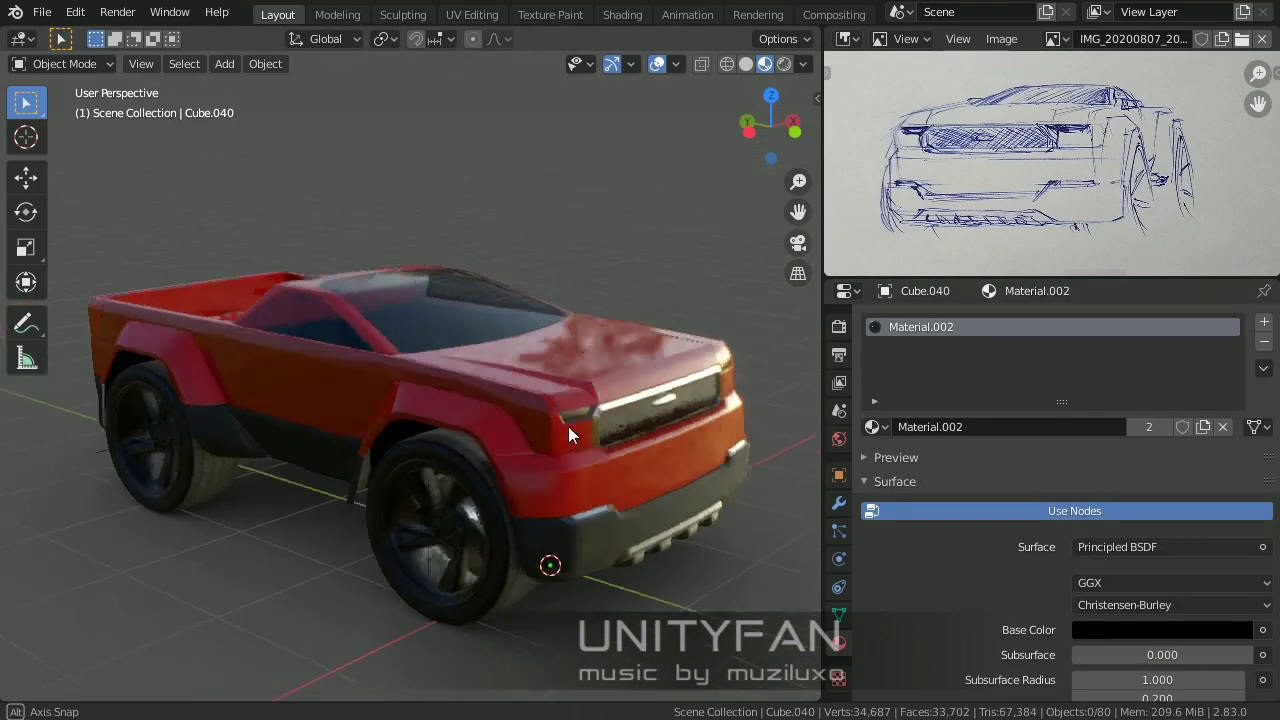
scroll(950, 513, "down", 6)
scroll(950, 513, "down", 7)
left_click(1138, 519)
type("0")
Step: Set the glass material's Blend Mode to Alpha Hashed in Material Settings
left_click(485, 199)
mouse_move(485, 199)
middle_mouse_down()
mouse_move(664, 89)
mouse_move(312, 464)
mouse_move(667, 503)
mouse_move(621, 565)
mouse_move(574, 536)
mouse_move(468, 513)
mouse_move(478, 522)
mouse_move(540, 397)
middle_mouse_up()
scroll(540, 397, "up", 2)
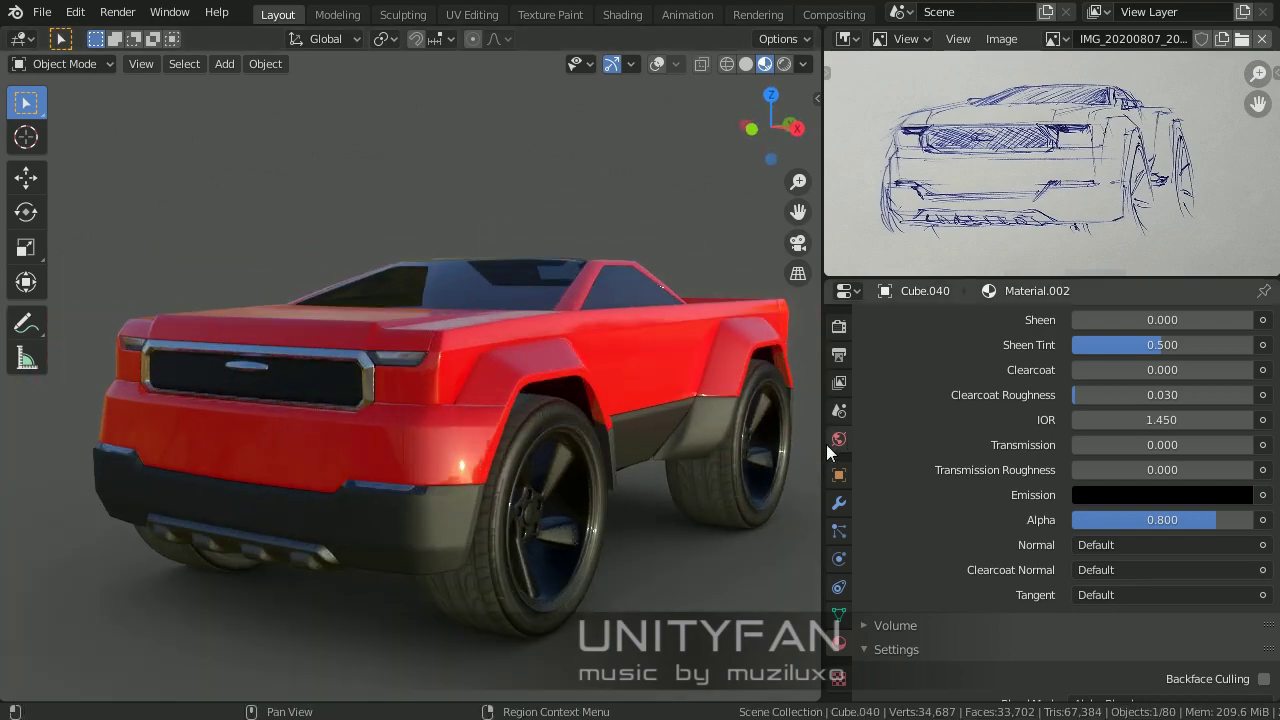
left_click_drag(824, 313, 955, 320)
mouse_move(713, 358)
middle_mouse_down()
mouse_move(693, 320)
mouse_move(623, 355)
mouse_move(500, 288)
middle_mouse_up()
scroll(1191, 528, "down", 3)
left_click(1197, 583)
left_click(1194, 585)
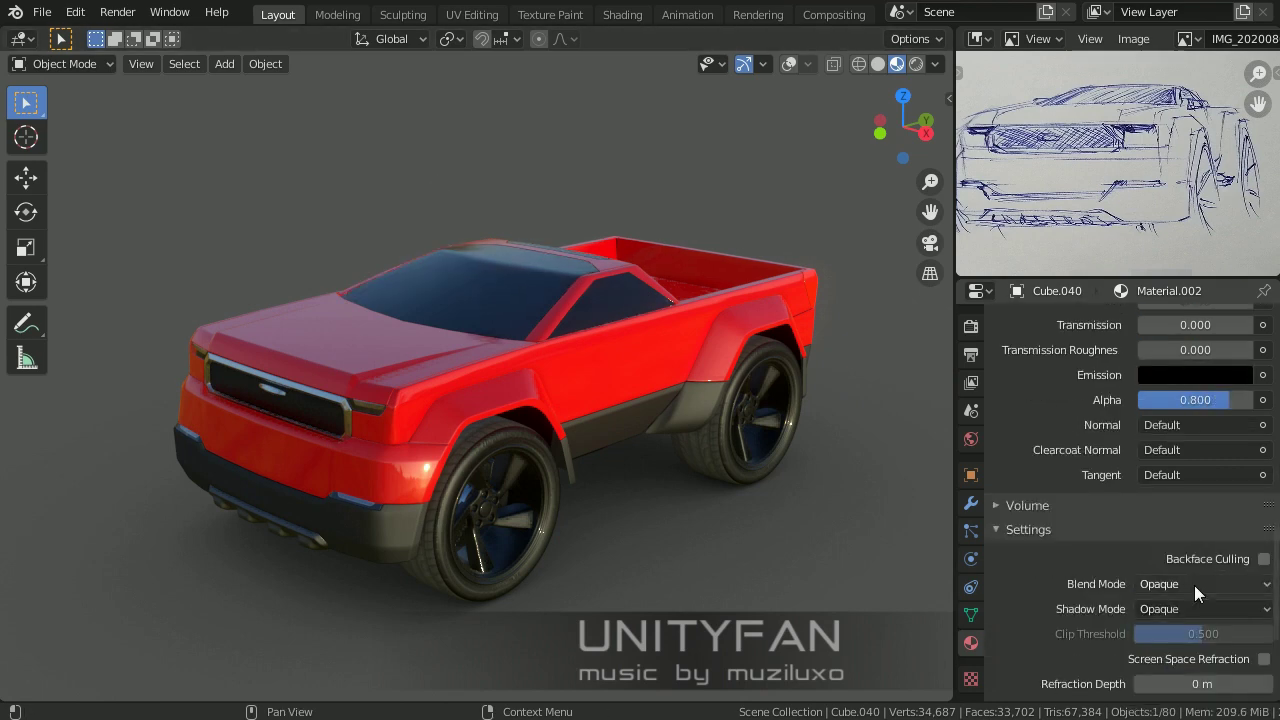
left_click(1194, 585)
left_click(1197, 650)
Step: Orbit around the red pickup to a front view to inspect the glass
middle_click_drag(640, 470, 597, 453)
mouse_move(636, 453)
middle_mouse_down()
mouse_move(749, 499)
mouse_move(734, 519)
middle_mouse_up()
scroll(1173, 524, "up", 3)
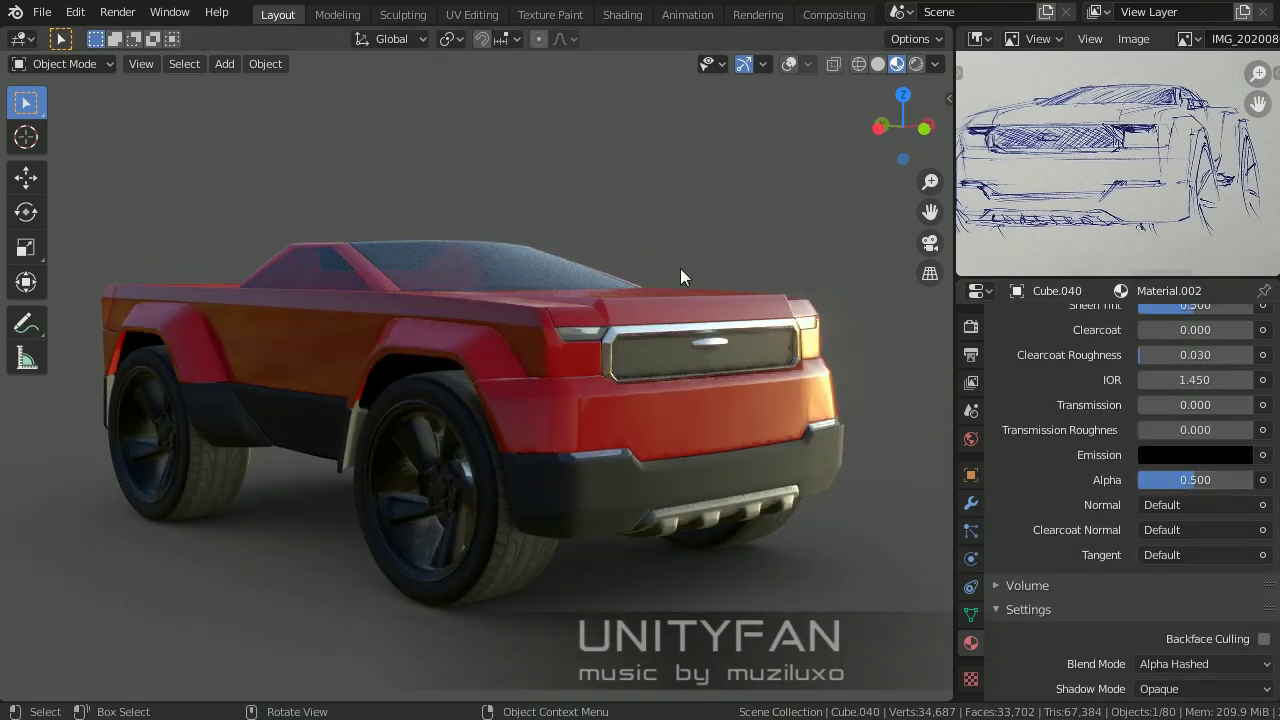
mouse_move(680, 277)
middle_mouse_down()
mouse_move(540, 435)
mouse_move(703, 490)
middle_mouse_up()
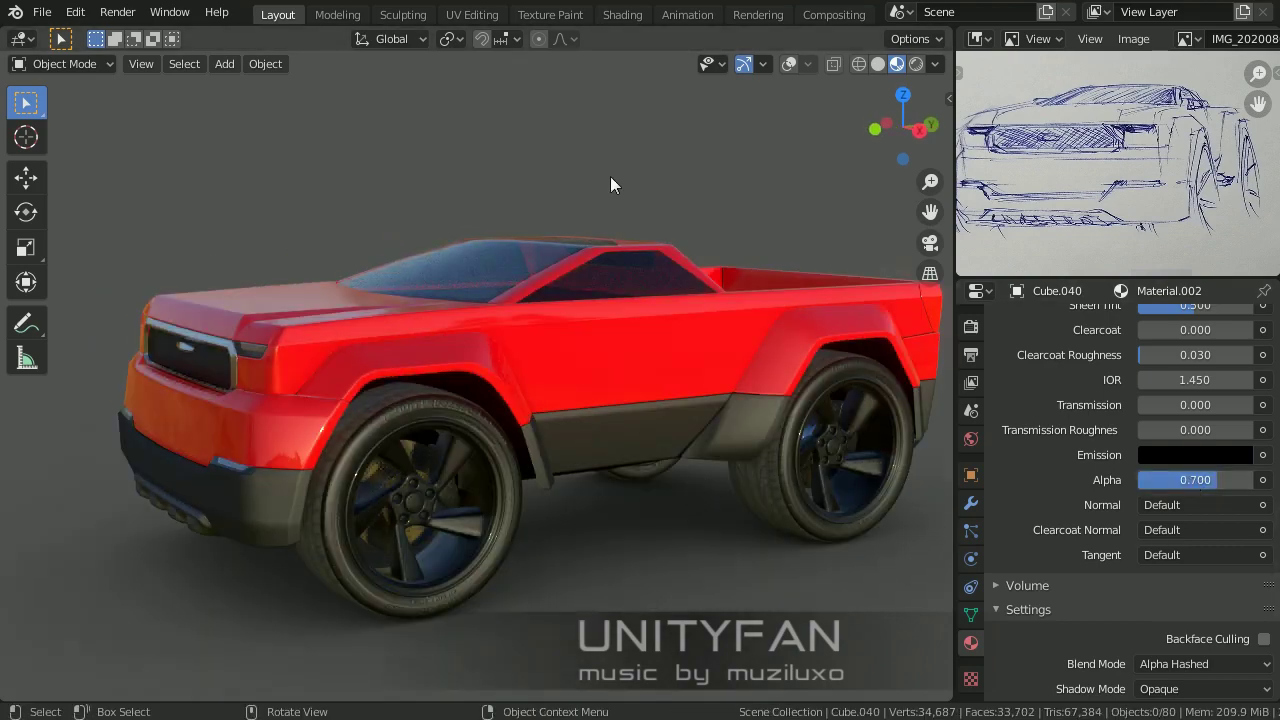
mouse_move(612, 185)
middle_mouse_down()
mouse_move(677, 501)
mouse_move(810, 508)
mouse_move(861, 445)
middle_mouse_up()
Step: Set the body Base Color back to black, switch to Rendered shading, and save
left_click(936, 64)
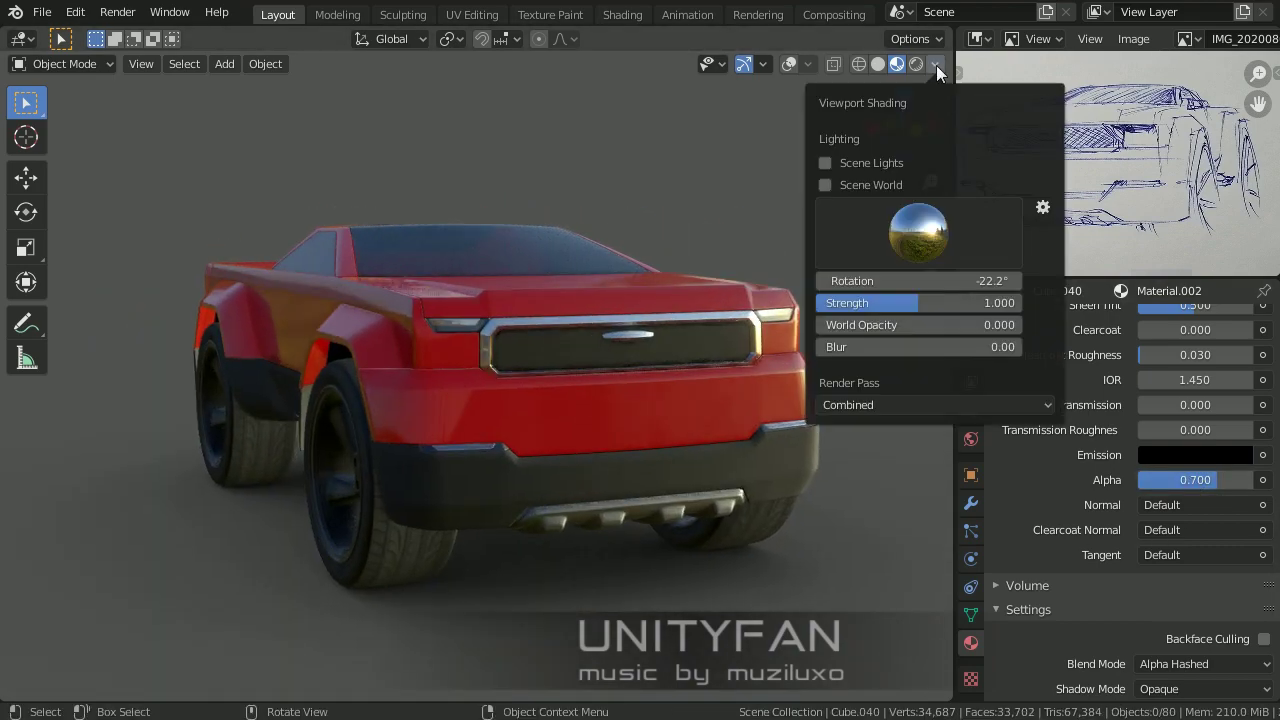
mouse_move(770, 382)
middle_mouse_down()
mouse_move(796, 441)
mouse_move(705, 432)
mouse_move(1039, 488)
middle_mouse_up()
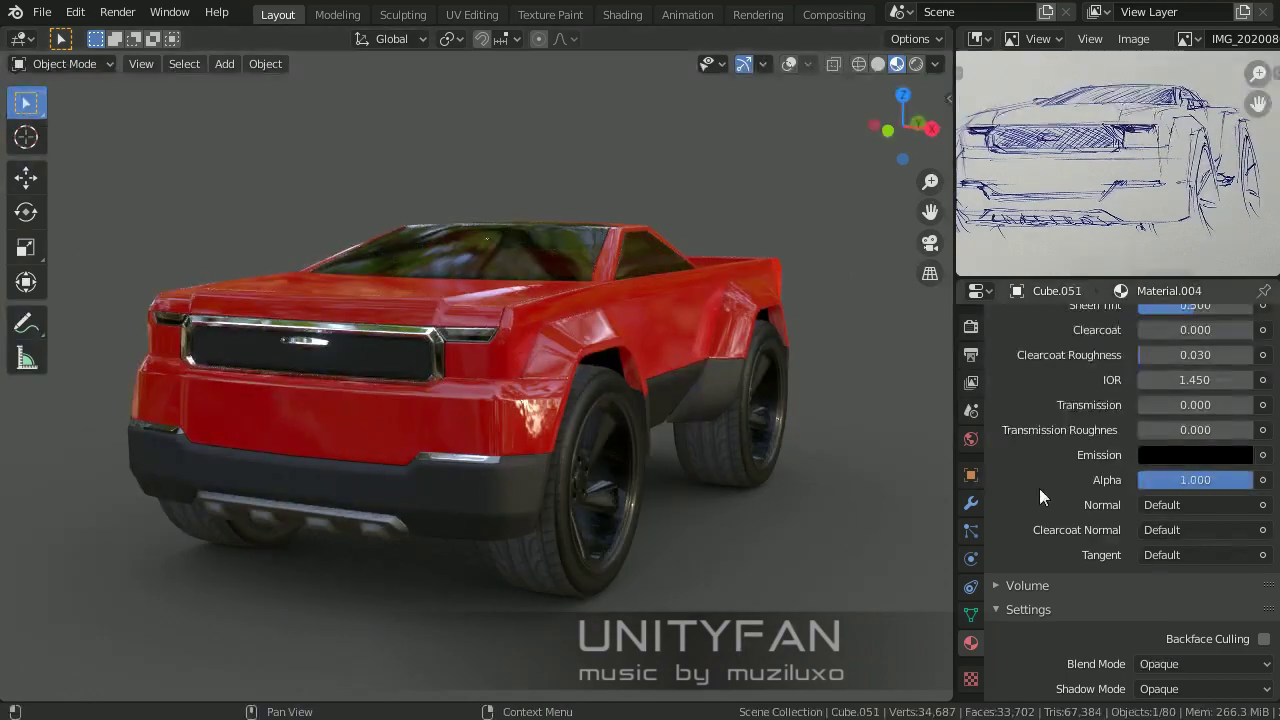
scroll(1100, 450, "up", 10)
left_click(1195, 389)
left_click(1238, 250)
middle_click_drag(820, 380, 658, 432)
left_click(936, 64)
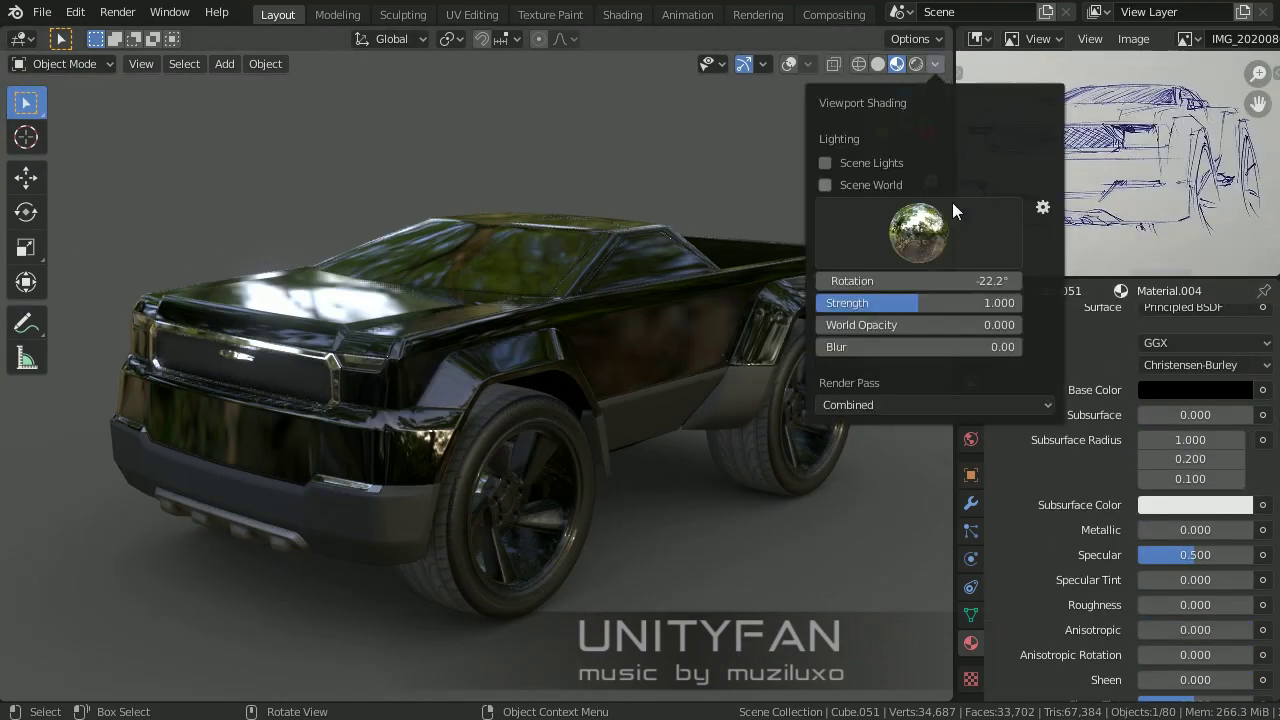
mouse_move(952, 210)
middle_mouse_down()
mouse_move(640, 437)
mouse_move(844, 530)
mouse_move(500, 300)
middle_mouse_up()
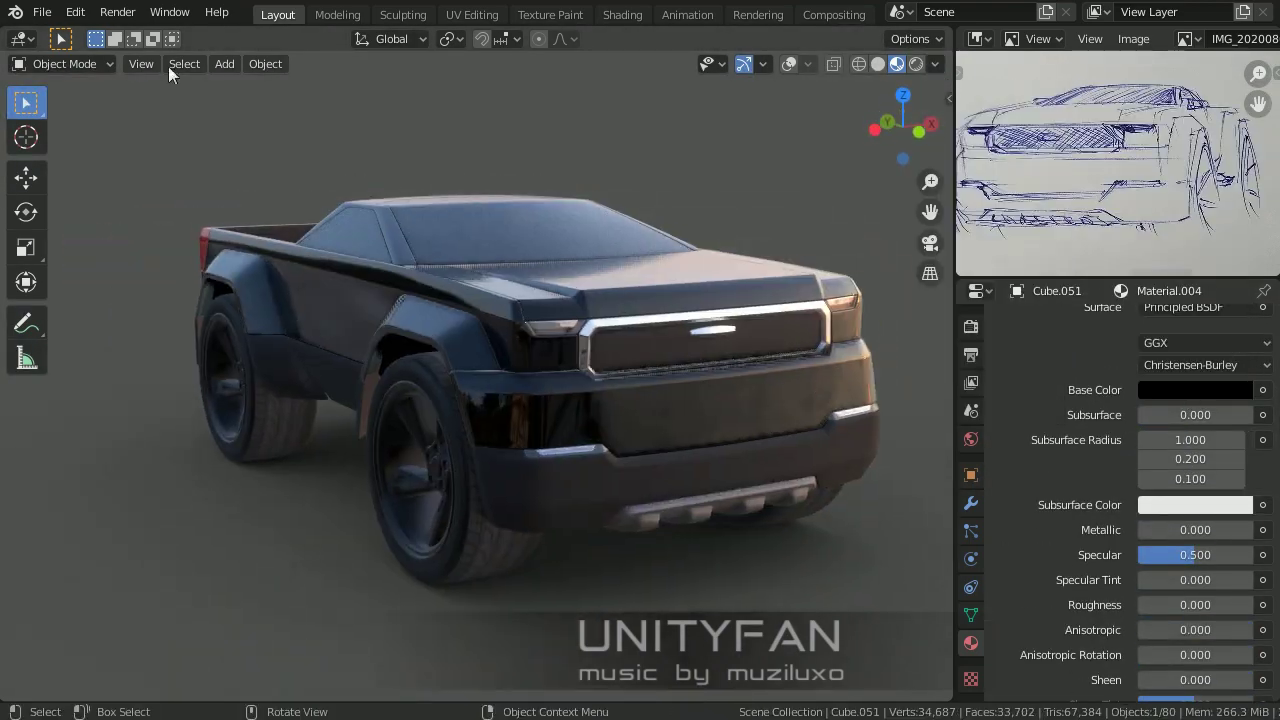
key("ctrl+s")
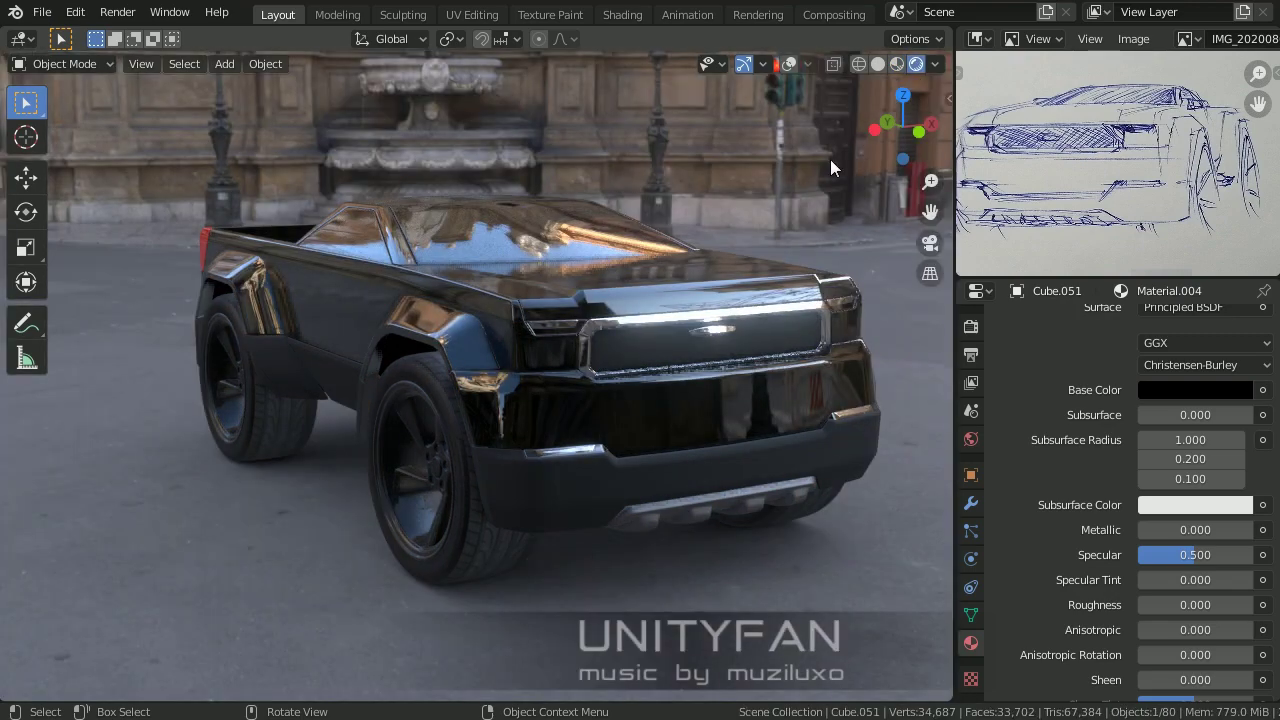
Step: Set the viewport focal length to 50 mm, open World properties, and save FC-014_01.blend
mouse_move(830, 159)
middle_mouse_down()
mouse_move(653, 359)
mouse_move(568, 379)
mouse_move(602, 381)
middle_mouse_up()
scroll(602, 381, "up", 2)
type("n")
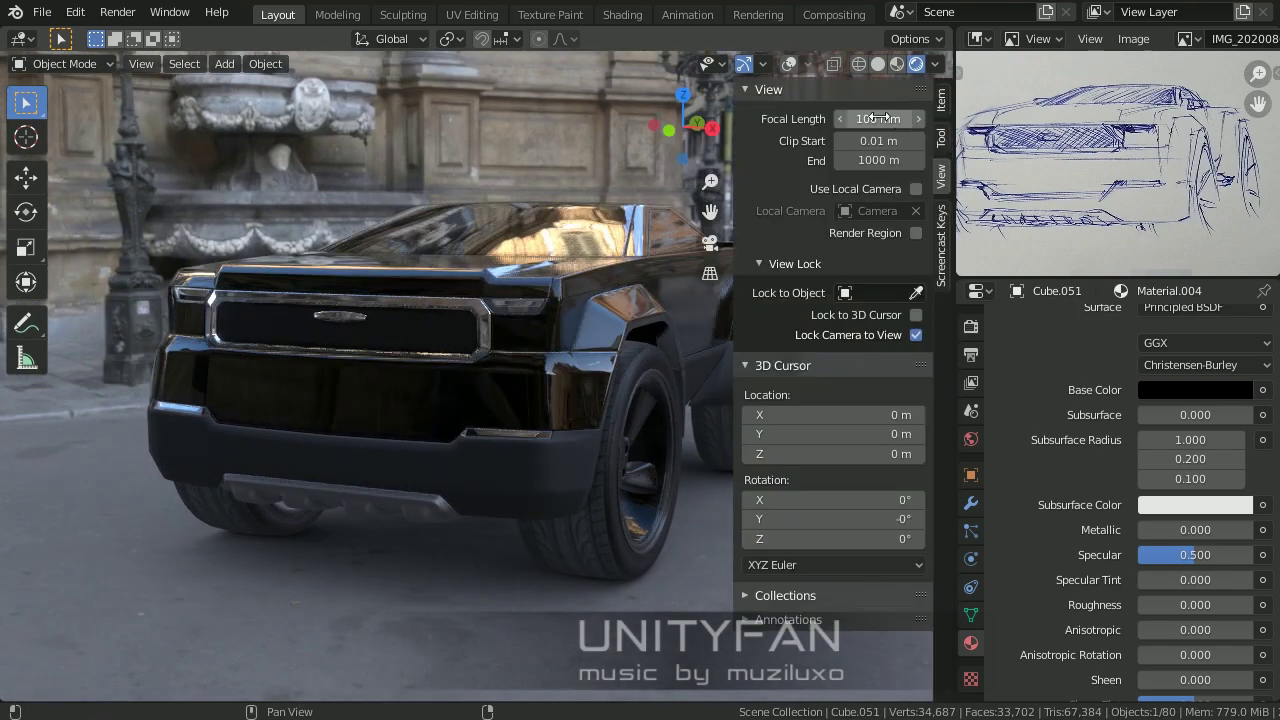
type("77")
key("Return")
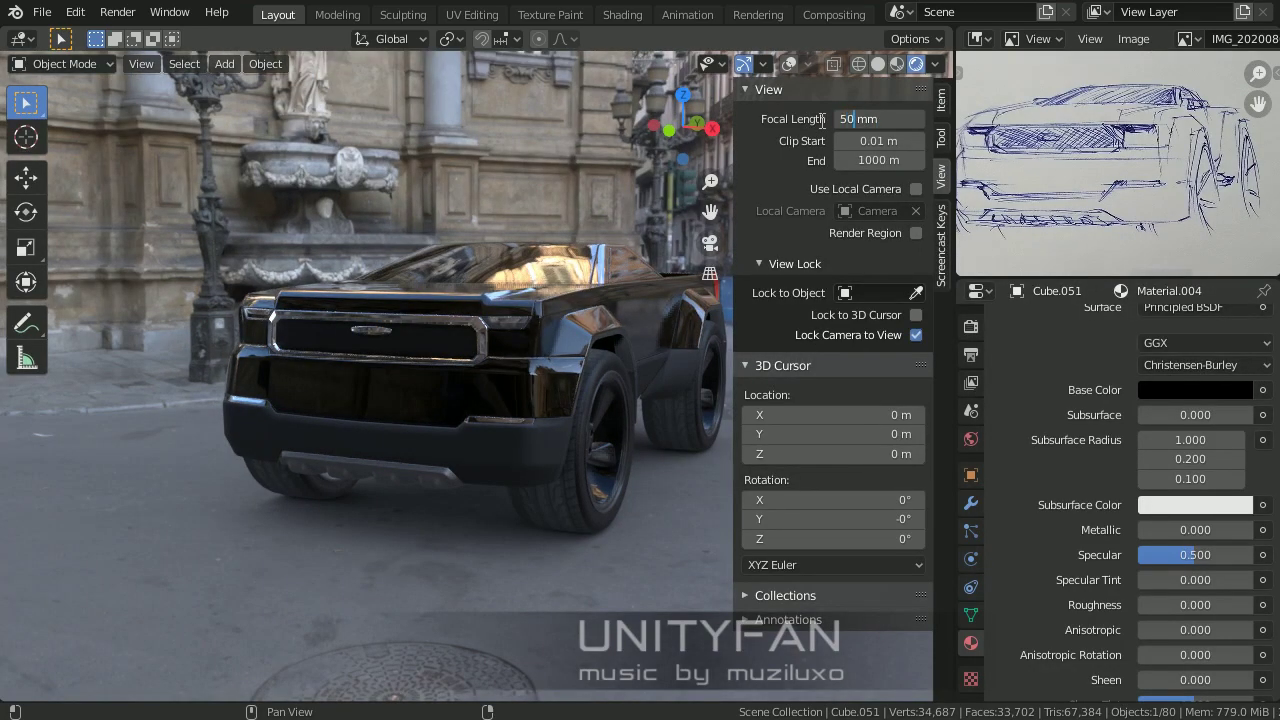
key("Return")
middle_click_drag(585, 322, 517, 240)
key("n")
mouse_move(548, 311)
middle_mouse_down()
mouse_move(616, 388)
mouse_move(825, 436)
mouse_move(704, 518)
mouse_move(397, 476)
mouse_move(548, 540)
mouse_move(760, 520)
middle_mouse_up()
left_click(970, 439)
key("ctrl+s")
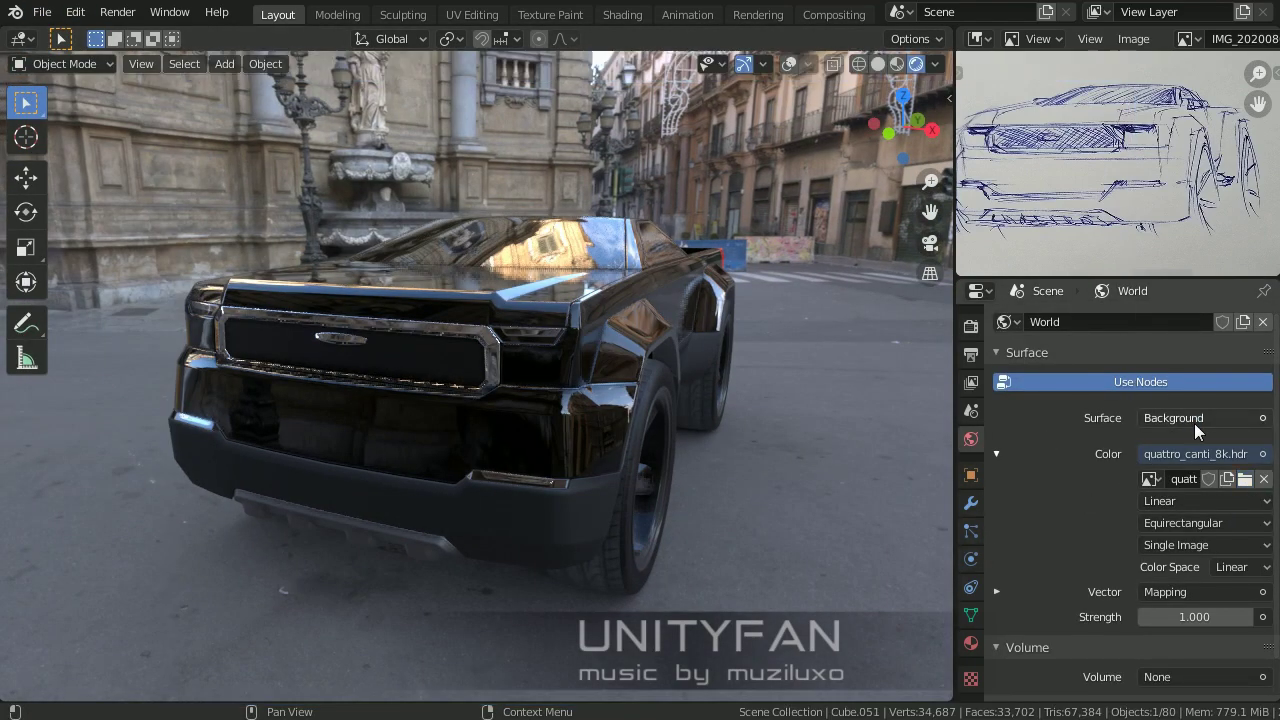
Step: Load learner_park_8k.hdr as the World Color environment image
left_click(1244, 479)
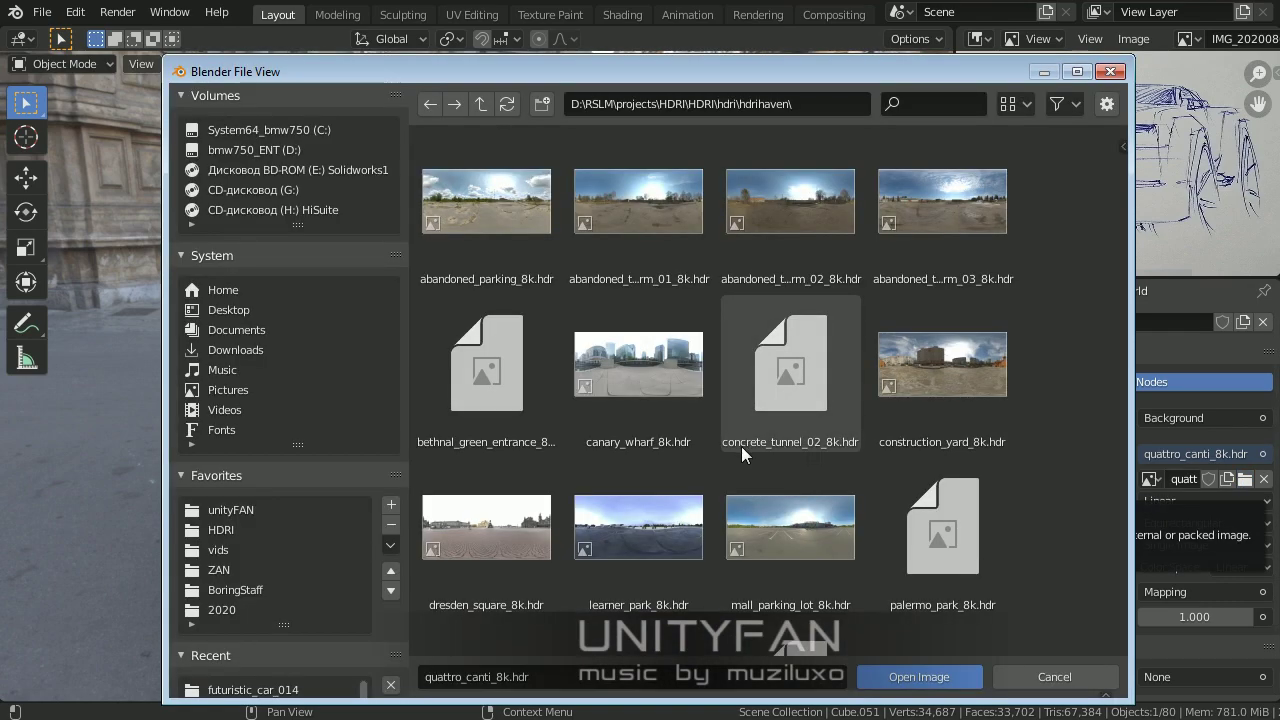
left_click(638, 549)
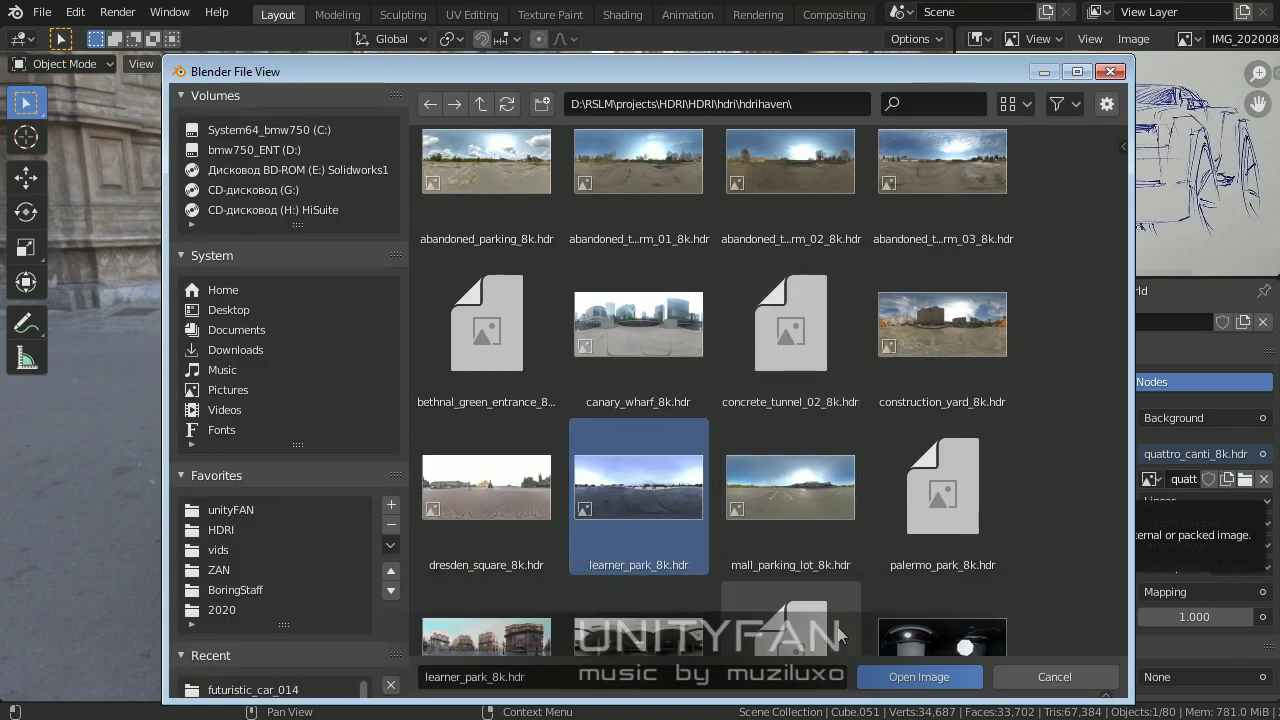
scroll(700, 608, "down", 5)
scroll(701, 610, "down", 1)
left_click(484, 603)
scroll(501, 601, "up", 3)
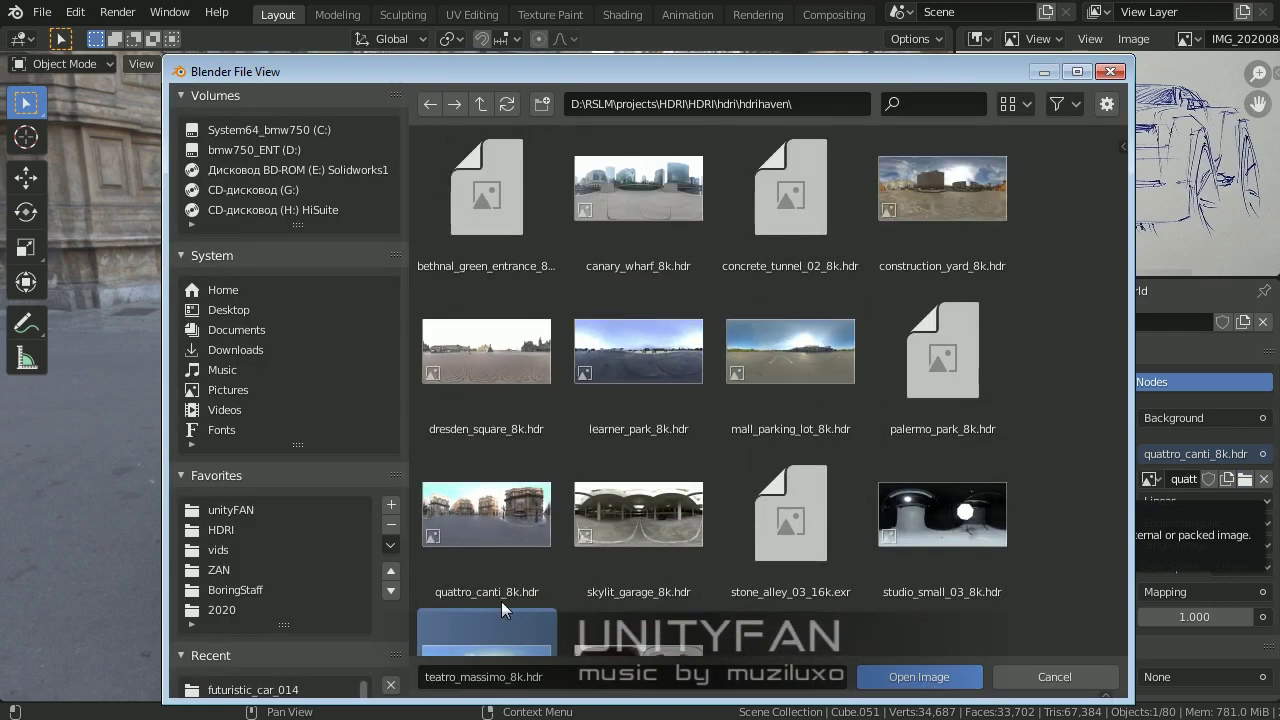
left_click(638, 350)
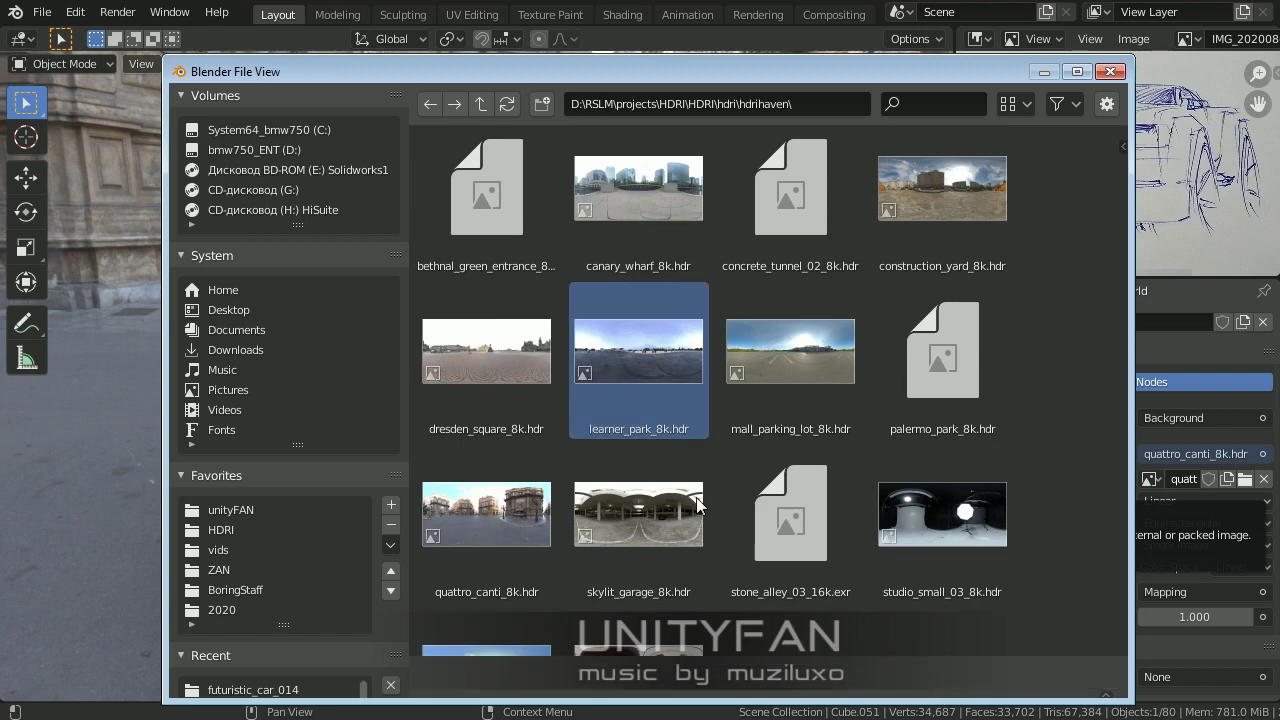
key("Return")
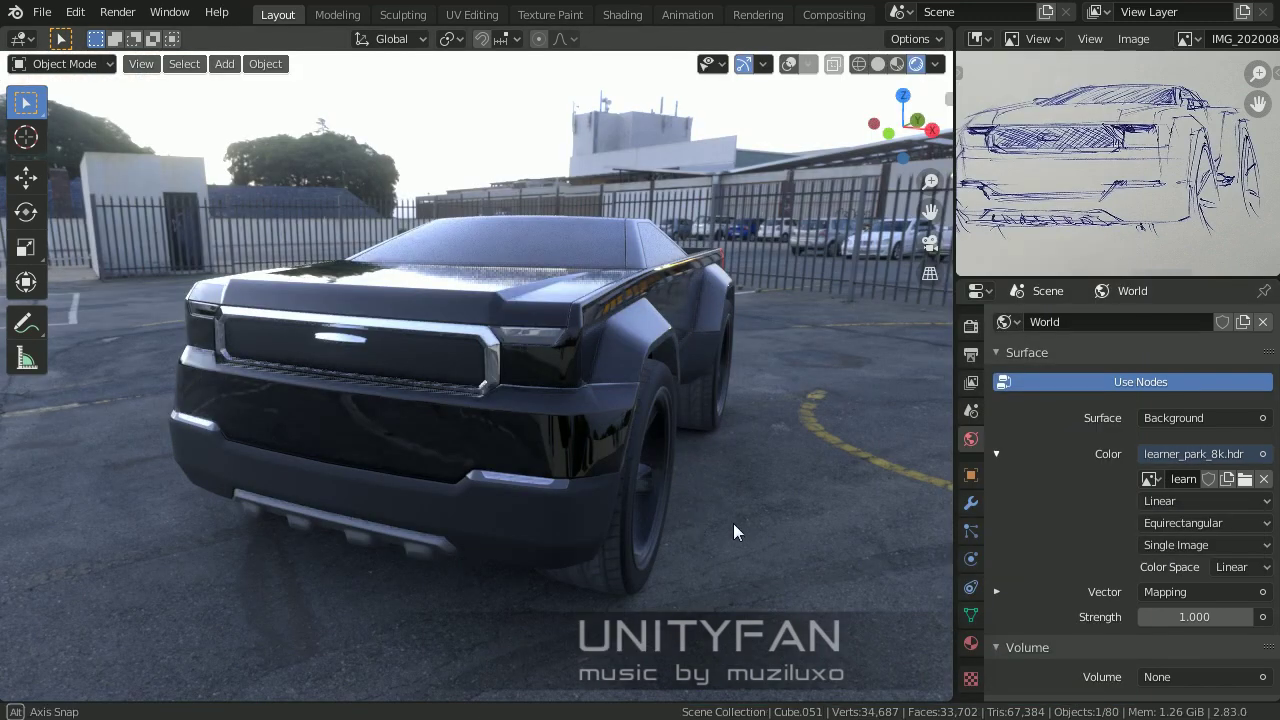
mouse_move(733, 523)
middle_mouse_down()
mouse_move(707, 530)
mouse_move(686, 503)
mouse_move(571, 477)
mouse_move(685, 498)
mouse_move(689, 419)
mouse_move(613, 457)
mouse_move(777, 443)
mouse_move(734, 491)
mouse_move(800, 437)
mouse_move(753, 465)
mouse_move(852, 470)
mouse_move(669, 424)
middle_mouse_up()
Step: Show the glass material's Settings and its Blend Mode choices
left_click(970, 643)
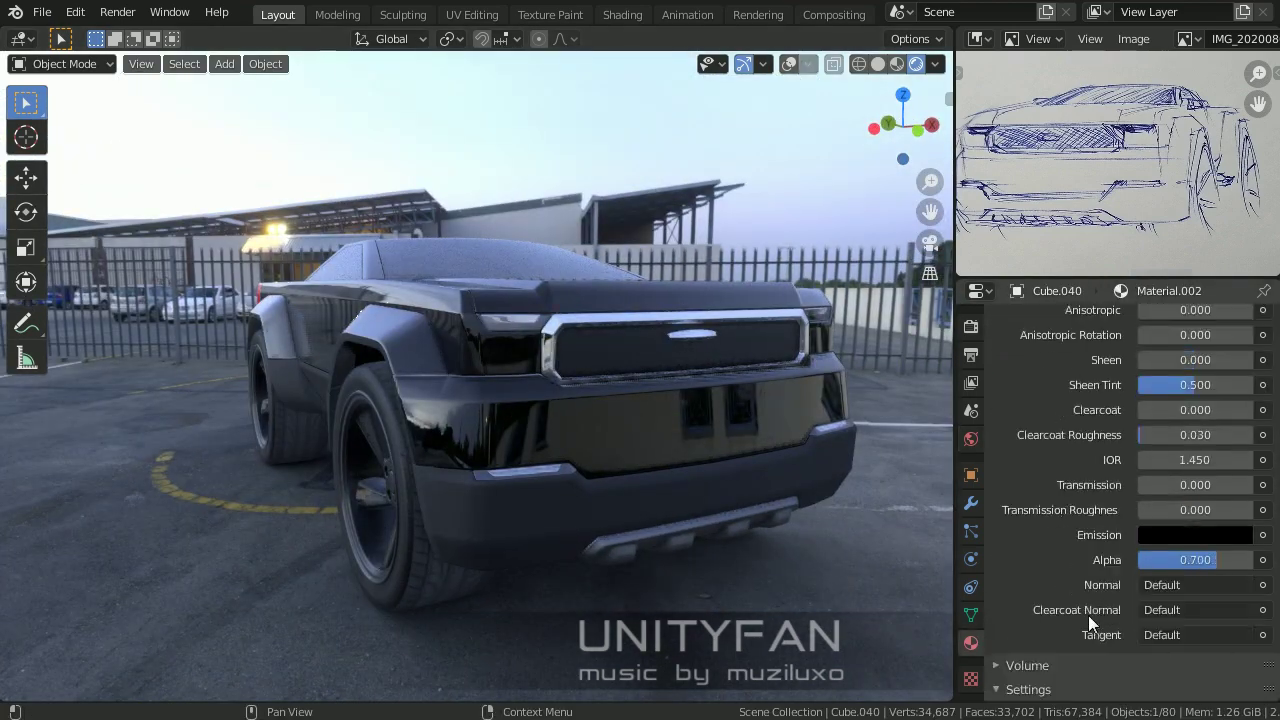
scroll(1088, 615, "down", 4)
left_click(1165, 584)
mouse_move(530, 515)
middle_mouse_down()
mouse_move(448, 514)
mouse_move(750, 586)
mouse_move(664, 642)
mouse_move(313, 509)
mouse_move(641, 613)
mouse_move(363, 603)
mouse_move(504, 612)
mouse_move(894, 501)
middle_mouse_up()
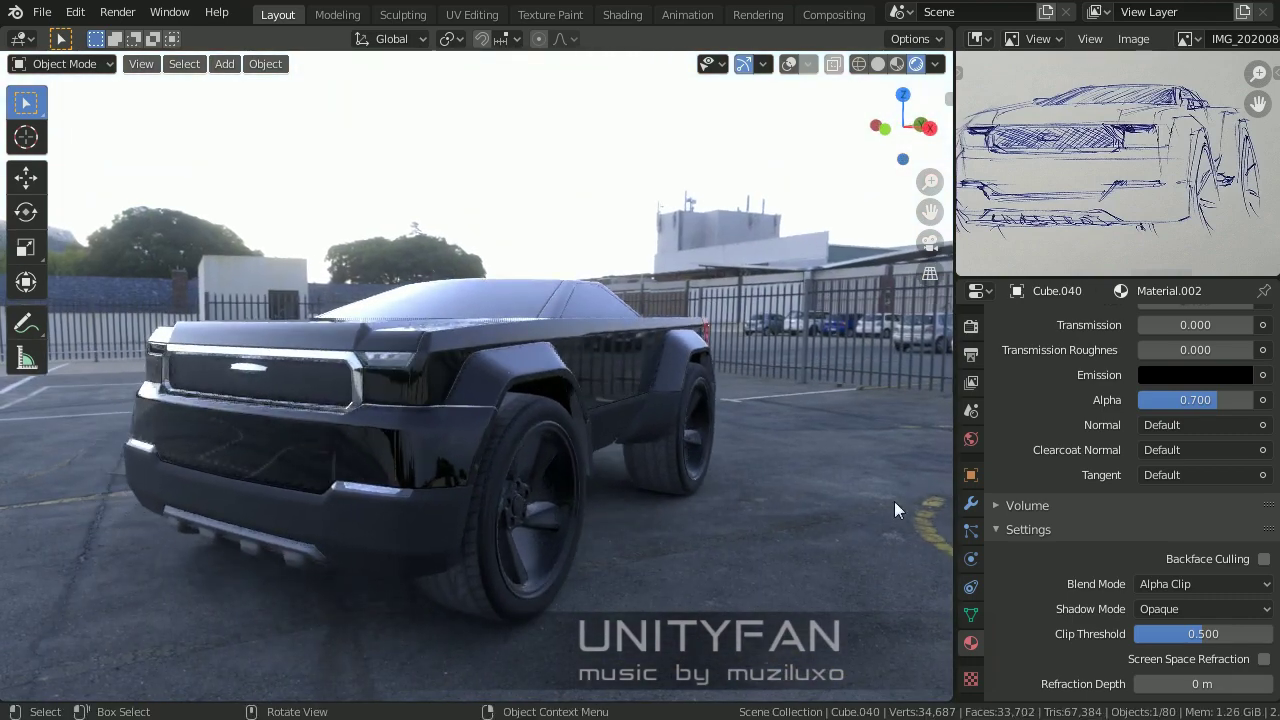
Step: Show the world nodes in a Shader Editor and rotate the Mapping node around Z
left_click(975, 290)
left_click(371, 194)
scroll(1106, 558, "up", 3)
left_click_drag(1120, 546, 1180, 546)
mouse_move(600, 430)
middle_mouse_down()
mouse_move(645, 417)
mouse_move(618, 417)
mouse_move(661, 422)
mouse_move(623, 452)
mouse_move(666, 394)
mouse_move(674, 403)
mouse_move(650, 412)
middle_mouse_up()
mouse_move(1130, 546)
left_mouse_down()
mouse_move(1090, 546)
mouse_move(1157, 546)
left_mouse_up()
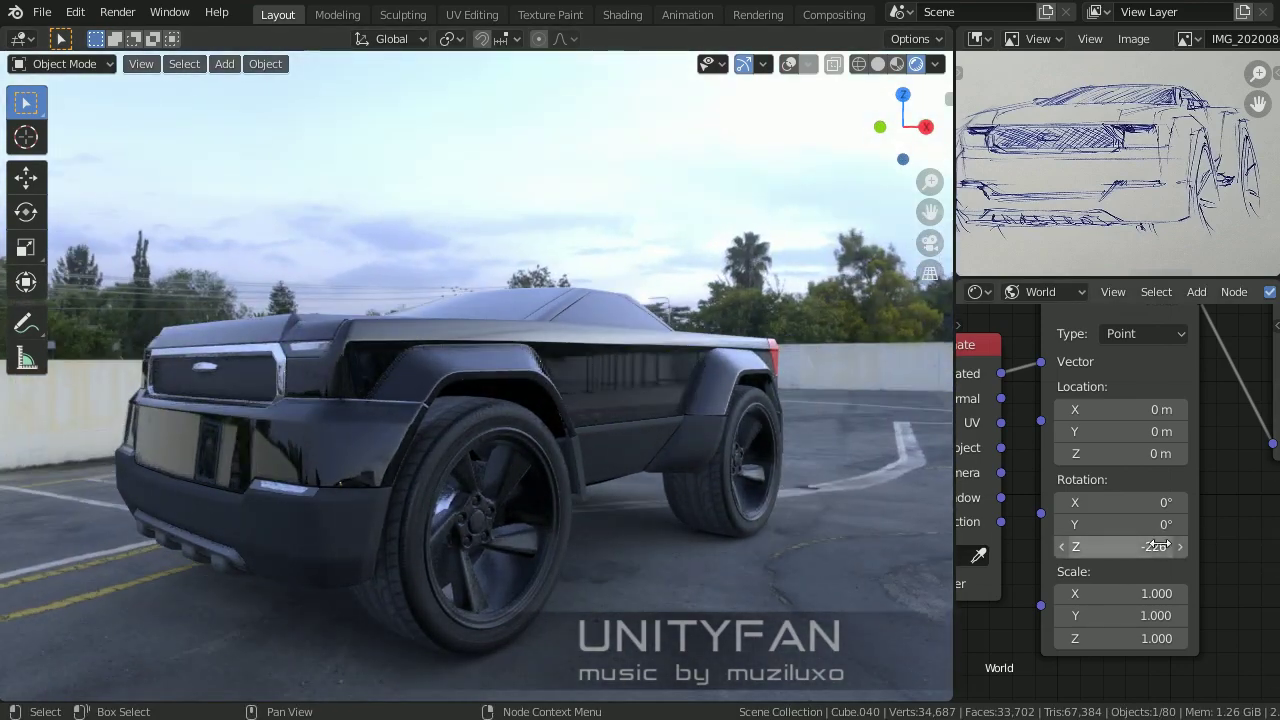
scroll(738, 498, "up", 2)
mouse_move(738, 498)
middle_mouse_down()
mouse_move(754, 443)
mouse_move(729, 486)
mouse_move(786, 486)
mouse_move(771, 506)
mouse_move(768, 480)
middle_mouse_up()
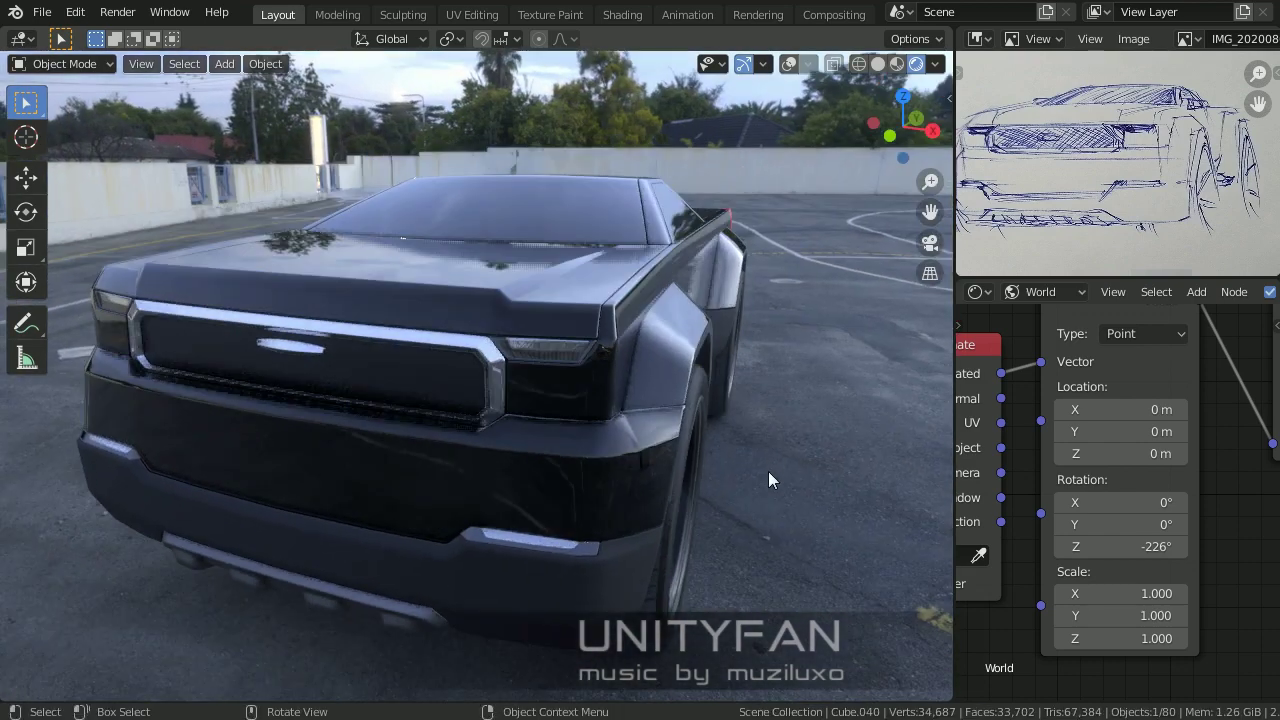
Step: Change the viewport focal length, then swing the HDRI Z rotation to about -566°
type("n5")
key("Return")
middle_click_drag(588, 339, 543, 331)
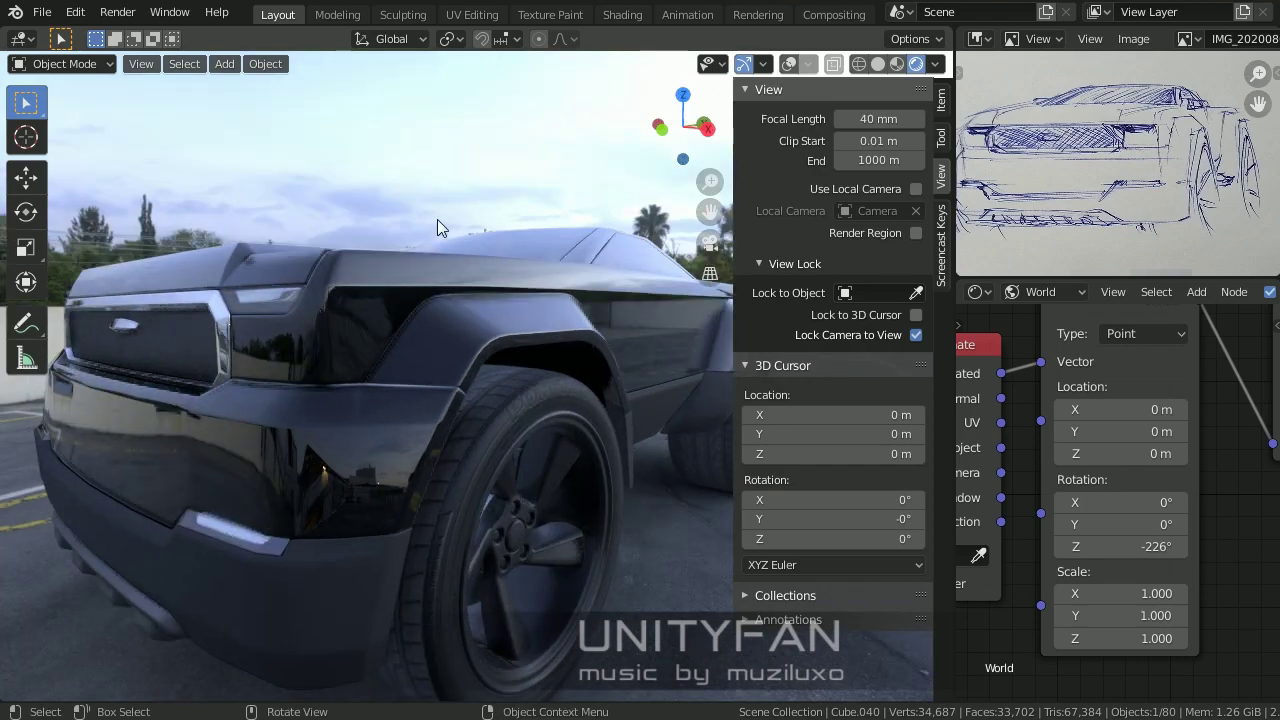
key("n")
mouse_move(437, 219)
middle_mouse_down()
mouse_move(565, 276)
mouse_move(560, 342)
mouse_move(530, 342)
middle_mouse_up()
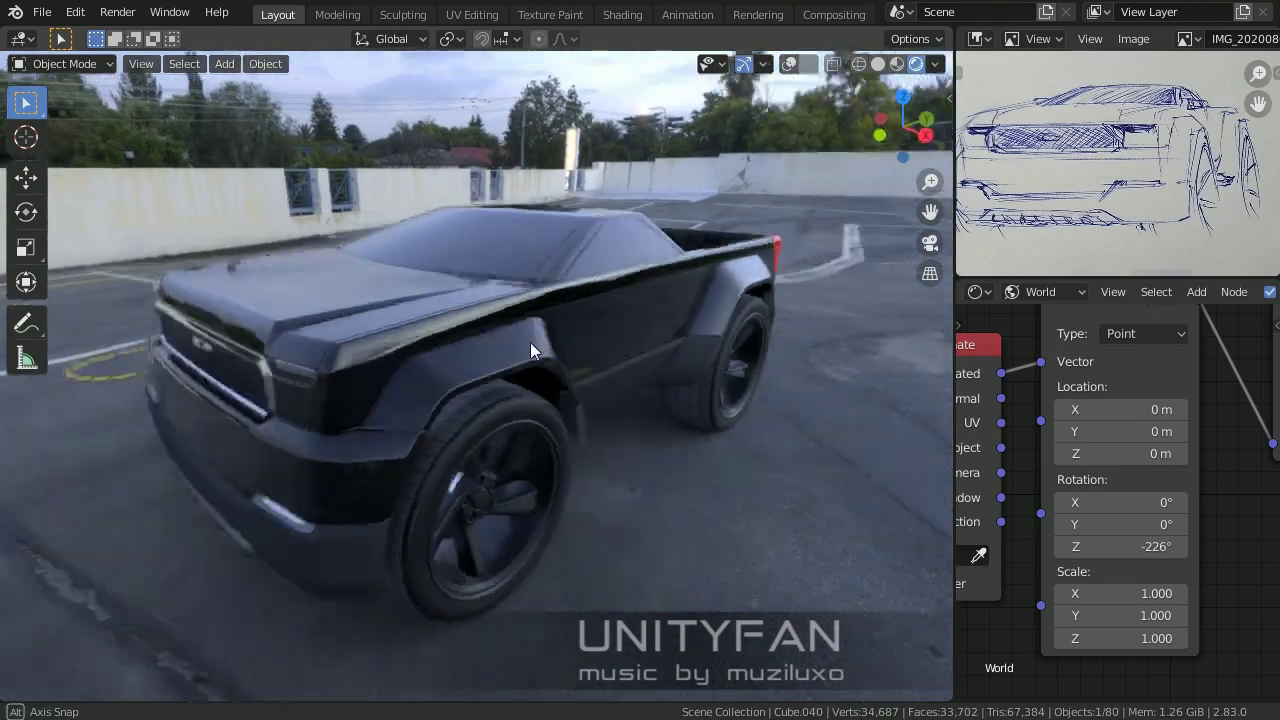
left_click_drag(1120, 546, 1080, 546)
left_click_drag(1166, 546, 1100, 546)
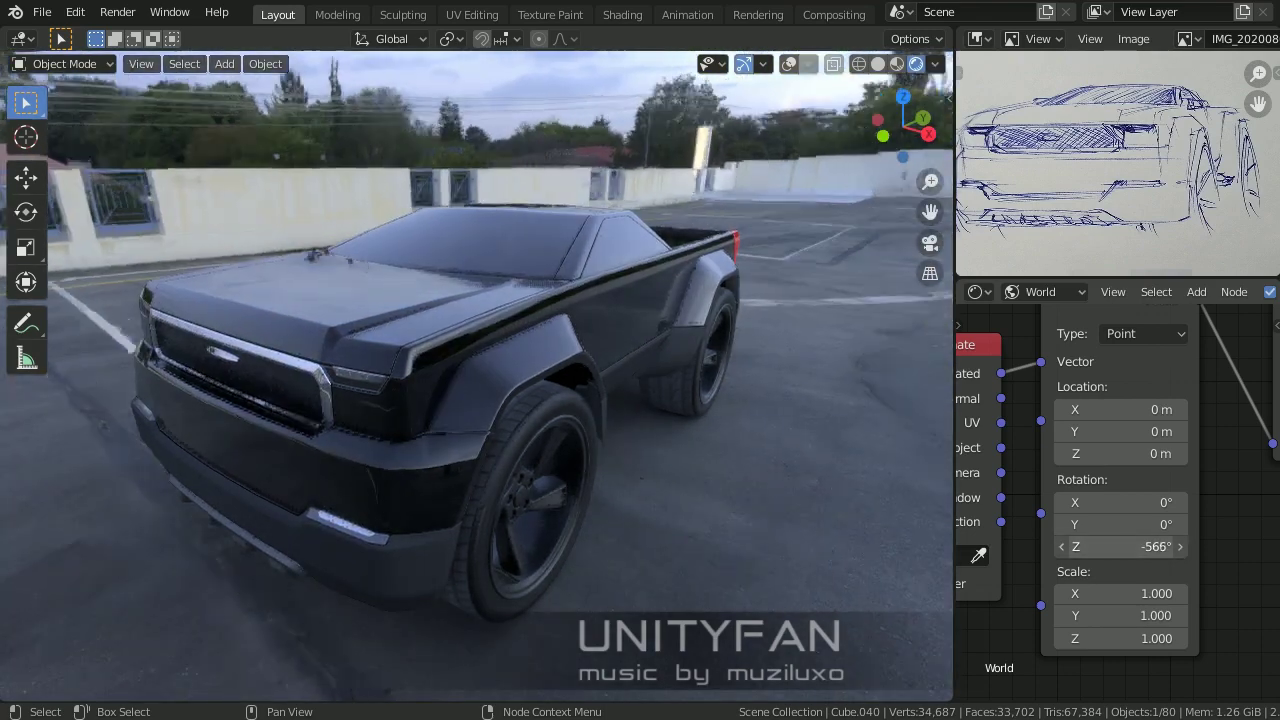
Step: Set the environment to -569° and preview lighting to 39.7°, then return to Rendered view
left_click(897, 63)
left_click(935, 63)
left_click_drag(890, 281, 950, 281)
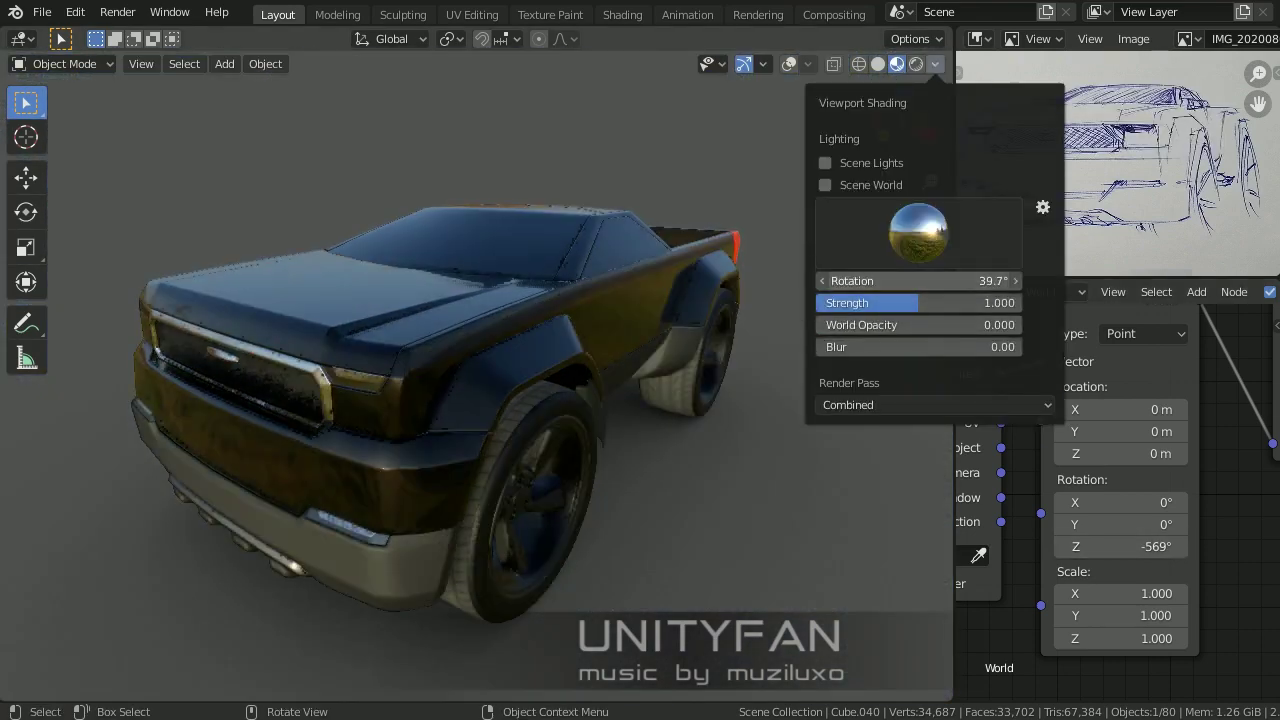
left_click(916, 63)
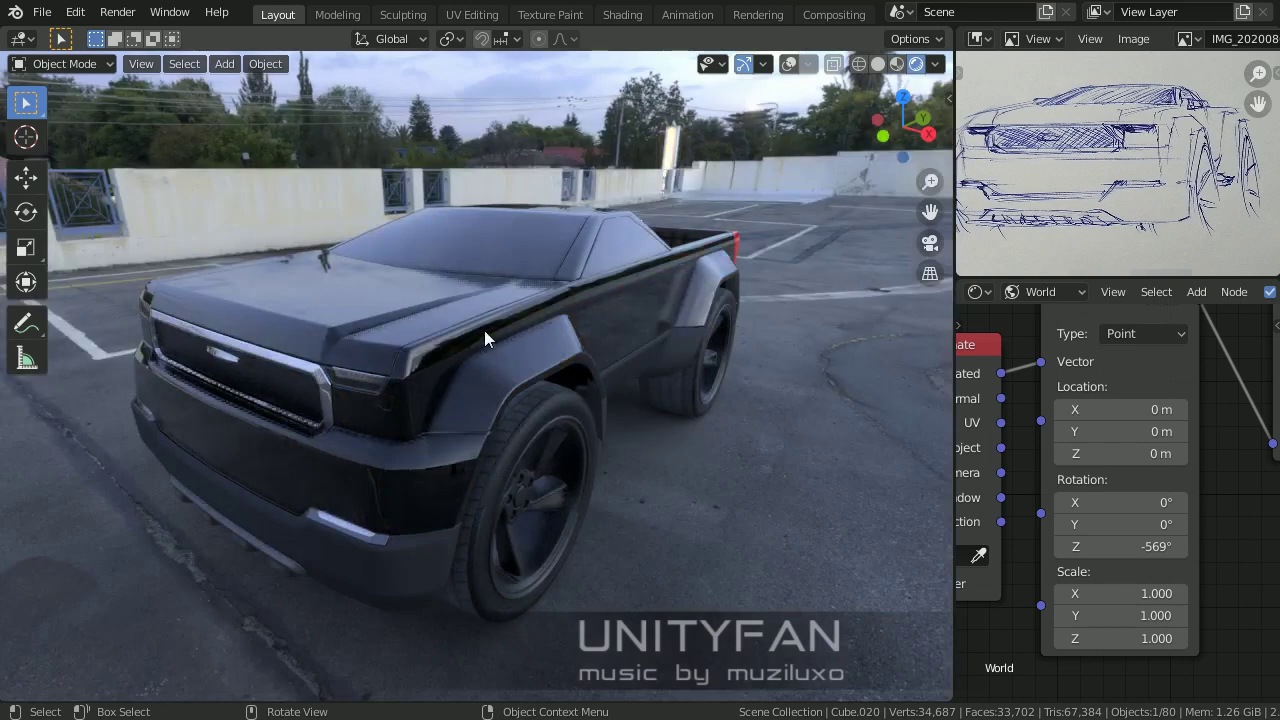
Step: Try a fully metallic white body paint with slightly lower roughness
left_click(988, 292)
left_click(880, 389)
scroll(1120, 475, "up", 5)
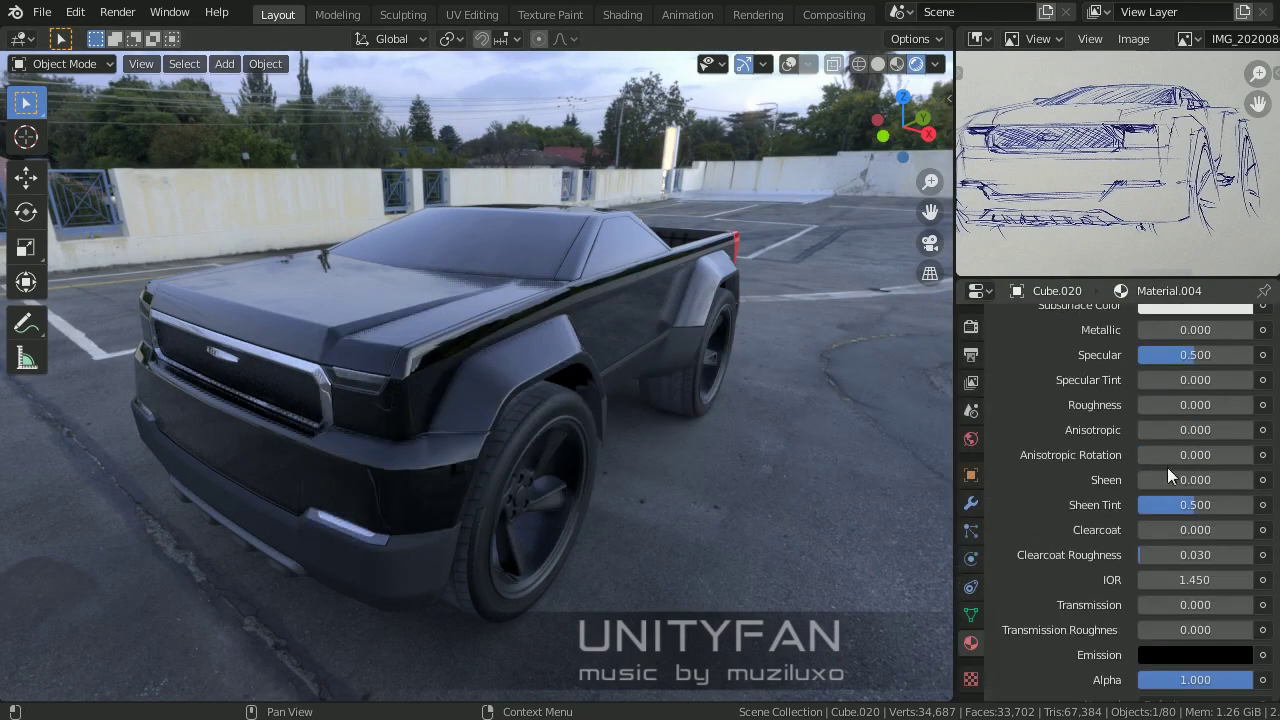
scroll(1167, 467, "up", 3)
left_click_drag(1170, 489, 1252, 489)
left_click(1195, 349)
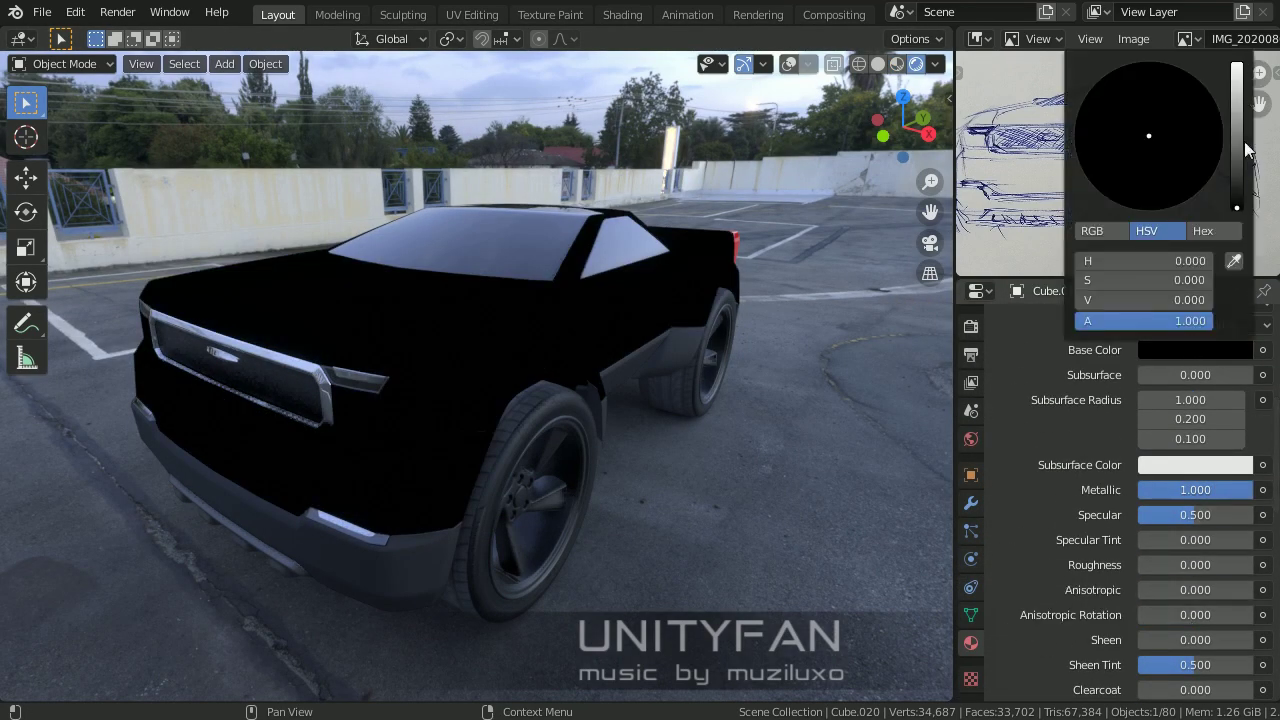
left_click_drag(1120, 297, 1250, 297)
scroll(1087, 494, "up", 1)
mouse_move(1170, 489)
left_mouse_down()
mouse_move(1252, 489)
mouse_move(1183, 485)
left_mouse_up()
left_click(1186, 385)
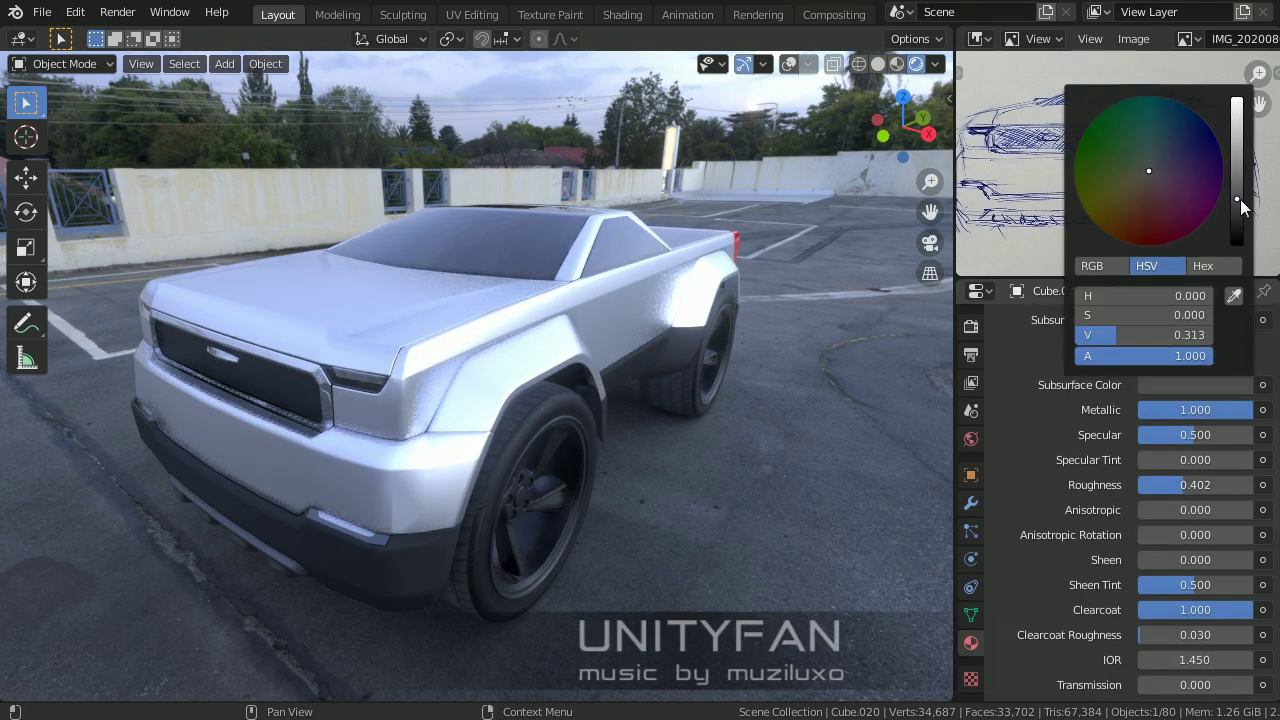
Step: Try different body base colours, ending on a darker grey
scroll(1053, 378, "up", 3)
left_click(1195, 389)
left_click_drag(1150, 339, 910, 304)
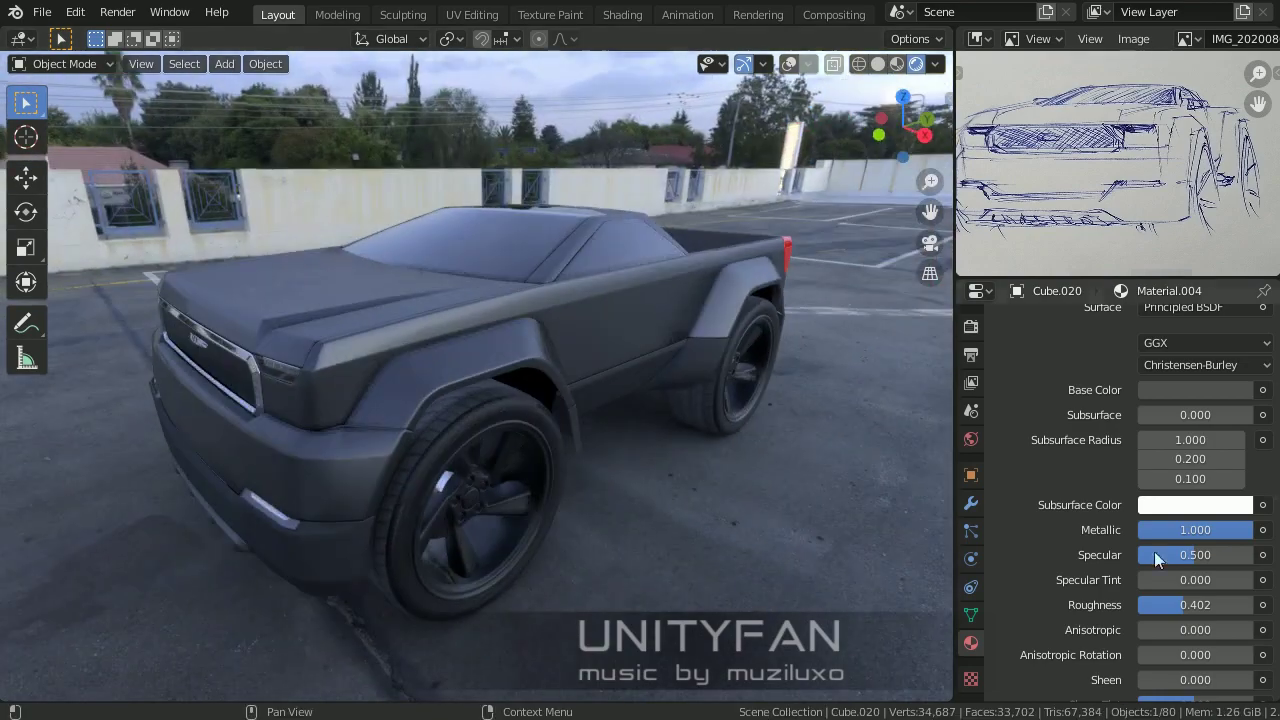
left_click(1195, 389)
left_click(1157, 163)
mouse_move(930, 330)
middle_mouse_down()
mouse_move(702, 423)
mouse_move(450, 421)
middle_mouse_up()
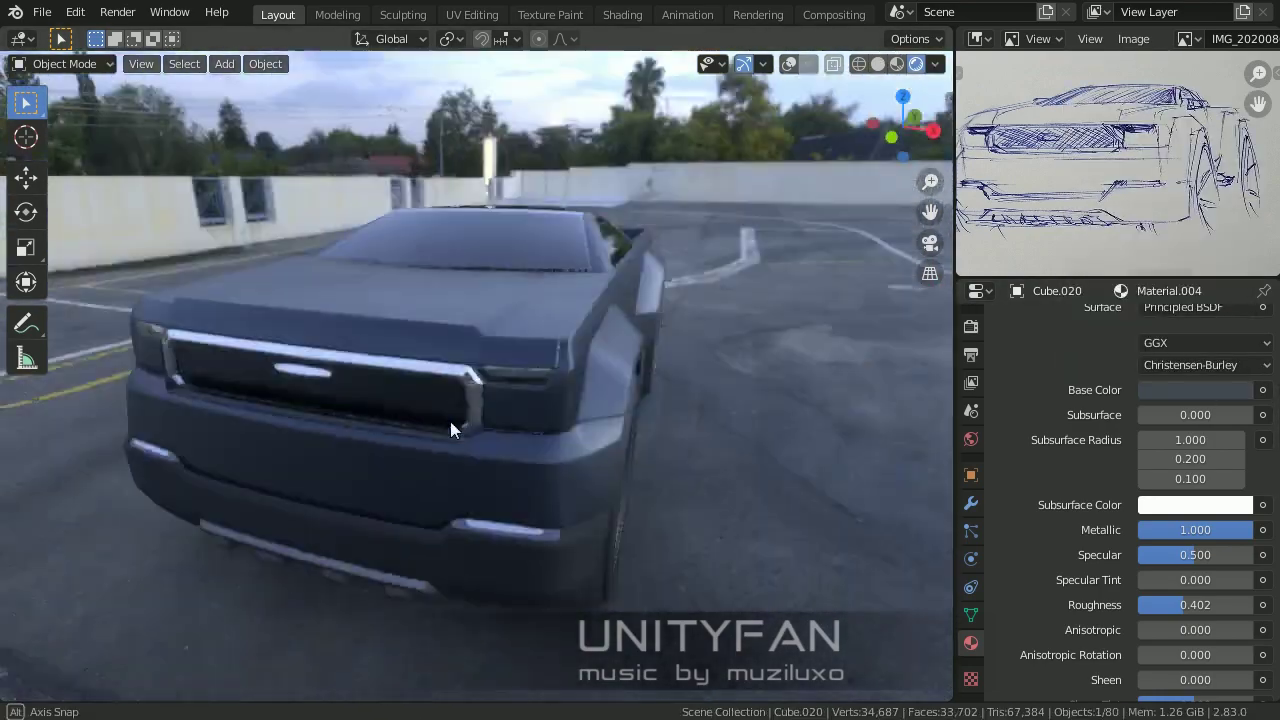
mouse_move(900, 605)
middle_mouse_down()
mouse_move(628, 613)
mouse_move(900, 600)
middle_mouse_up()
left_click(1222, 390)
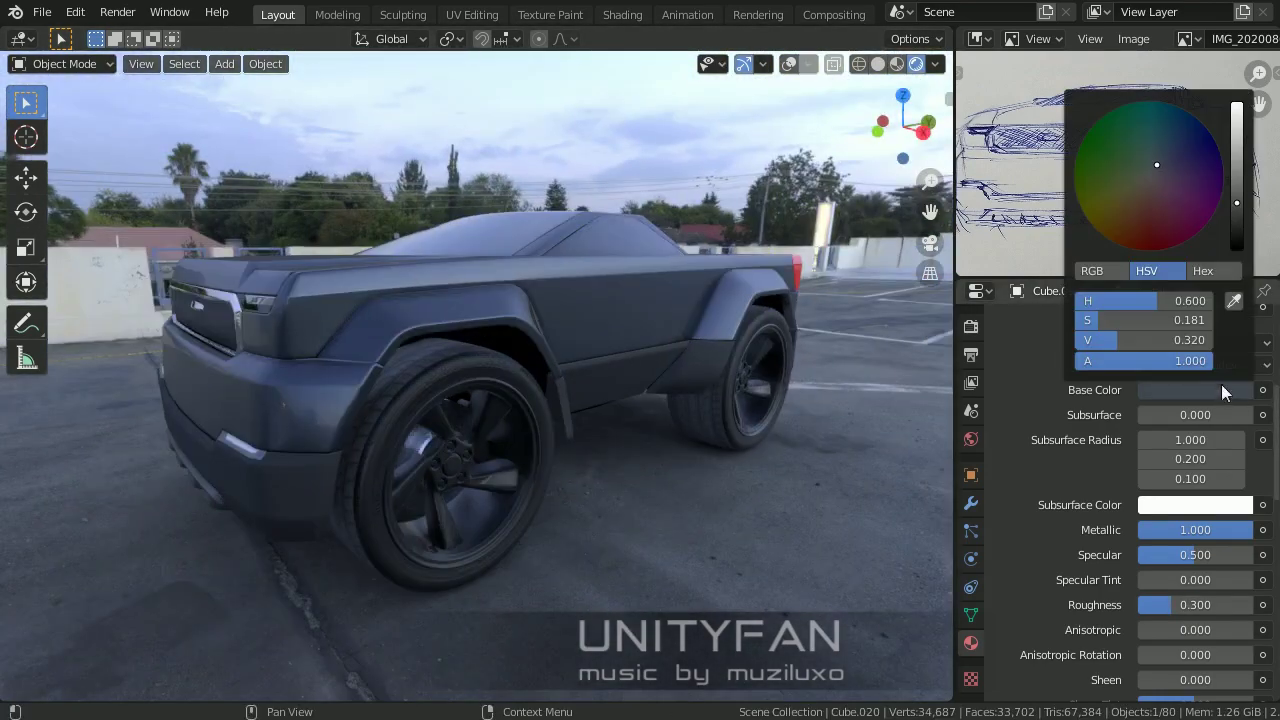
mouse_move(880, 410)
middle_mouse_down()
mouse_move(603, 406)
mouse_move(880, 430)
middle_mouse_up()
left_click(1195, 389)
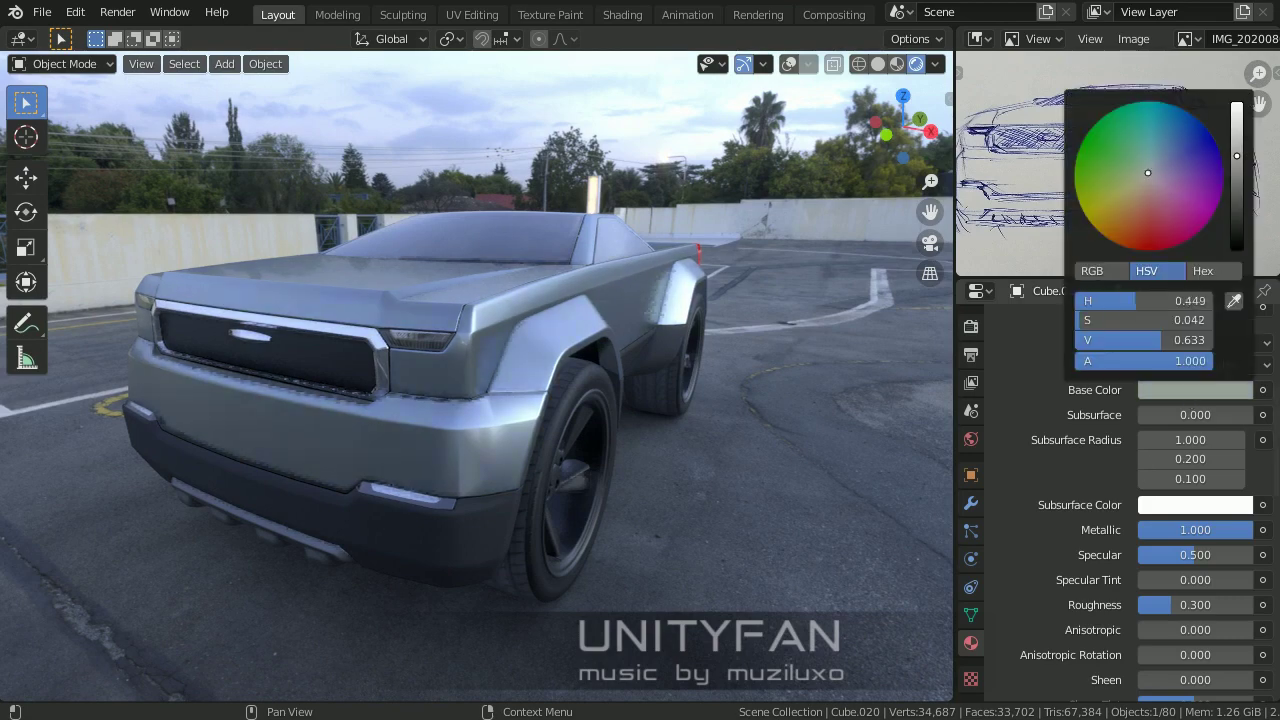
left_click(1146, 174)
left_click_drag(1237, 167, 1237, 201)
mouse_move(860, 400)
middle_mouse_down()
mouse_move(578, 395)
mouse_move(706, 398)
middle_mouse_up()
Step: Sweep the body colour through yellow and settle on orange
scroll(1140, 450, "up", 3)
left_click(1195, 509)
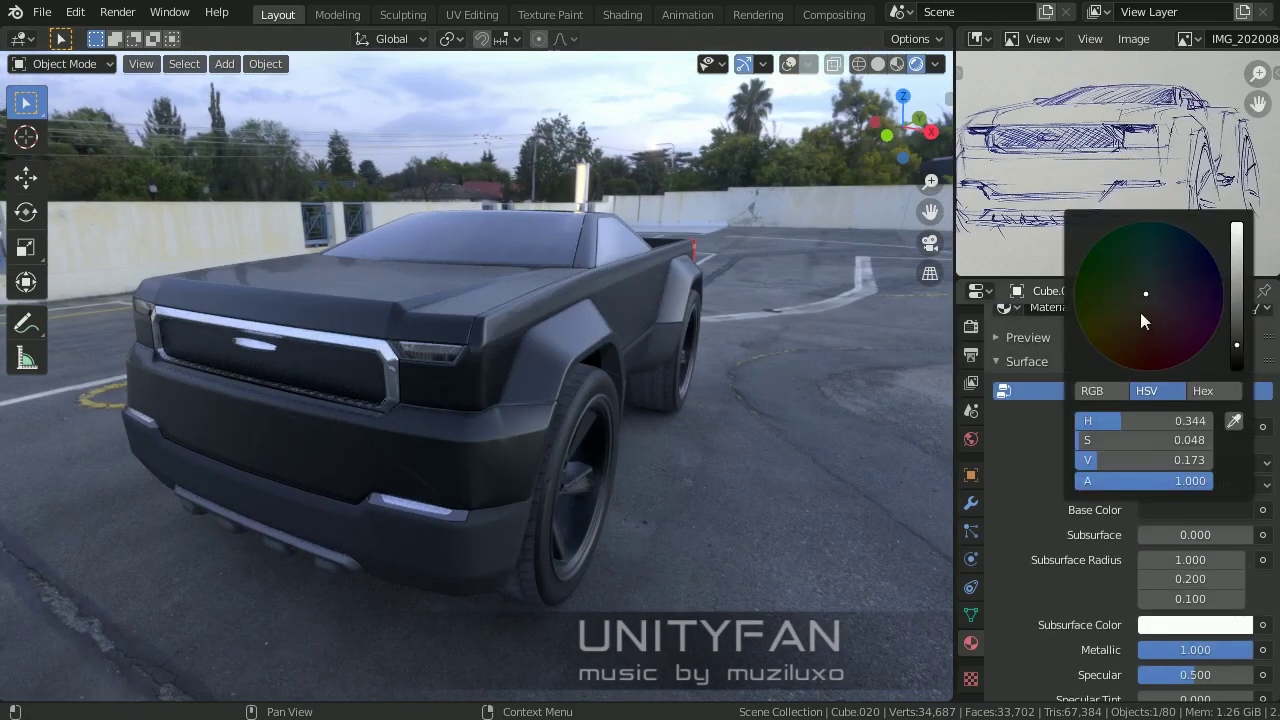
left_click(1096, 349)
left_click_drag(1237, 330, 1237, 241)
mouse_move(1096, 349)
left_mouse_down()
mouse_move(1126, 337)
mouse_move(1140, 362)
left_mouse_up()
mouse_move(637, 429)
middle_mouse_down()
mouse_move(626, 423)
mouse_move(836, 421)
middle_mouse_up()
Step: Make the body a dark red and reduce its Metallic value toward 0
scroll(1150, 500, "down", 3)
double_click(1189, 529)
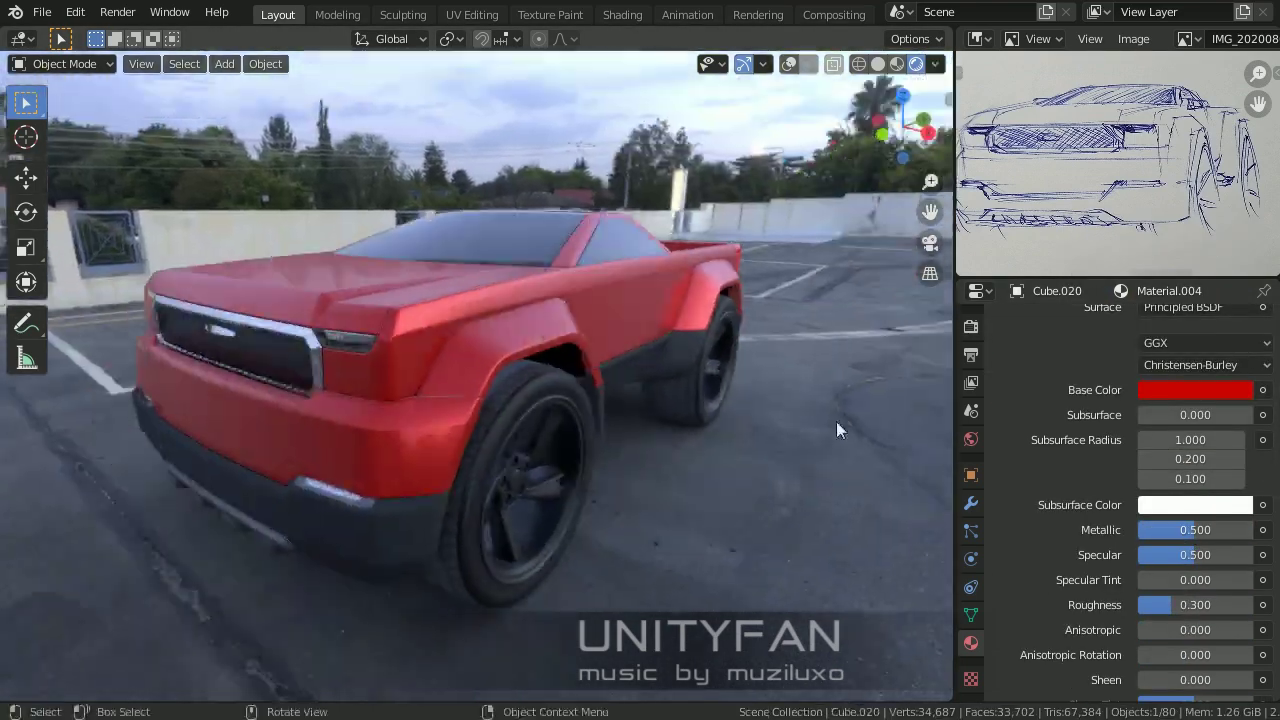
left_click(1195, 390)
left_click_drag(1237, 104, 1237, 156)
left_click_drag(1195, 529, 1149, 529)
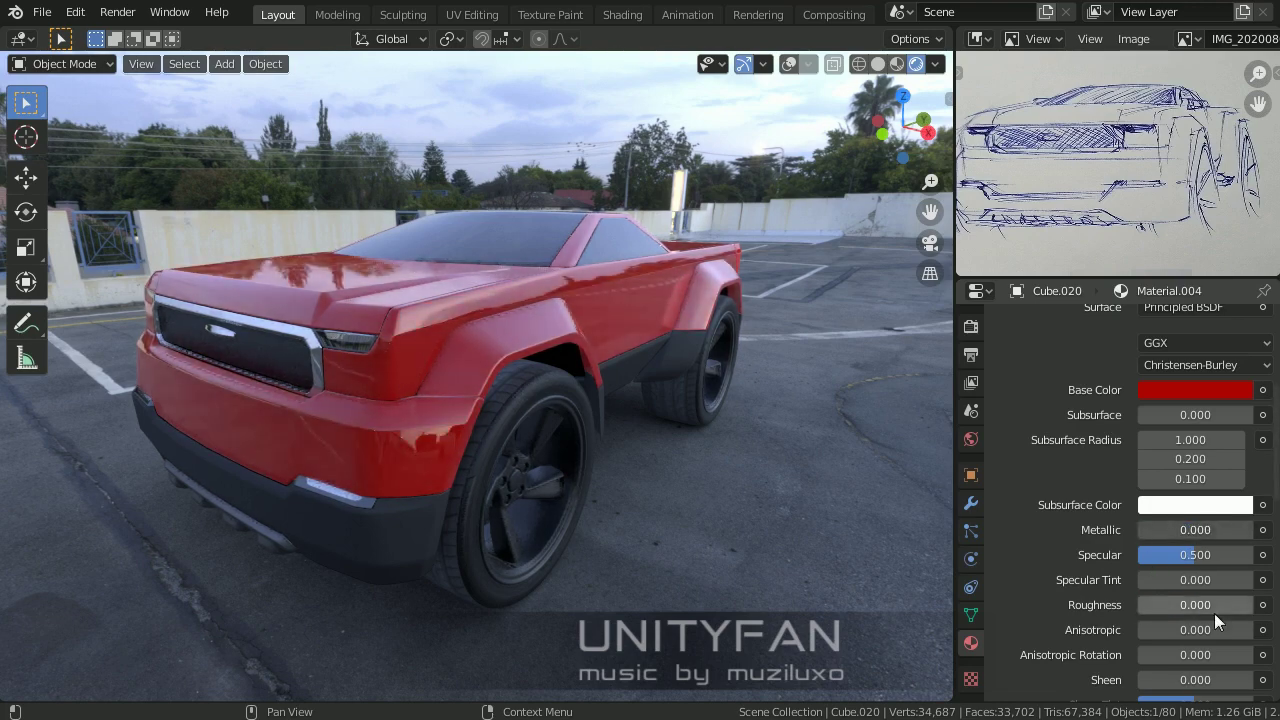
scroll(1200, 605, "down", 5)
scroll(1189, 389, "up", 5)
left_click(1195, 390)
left_click_drag(1237, 156, 1237, 184)
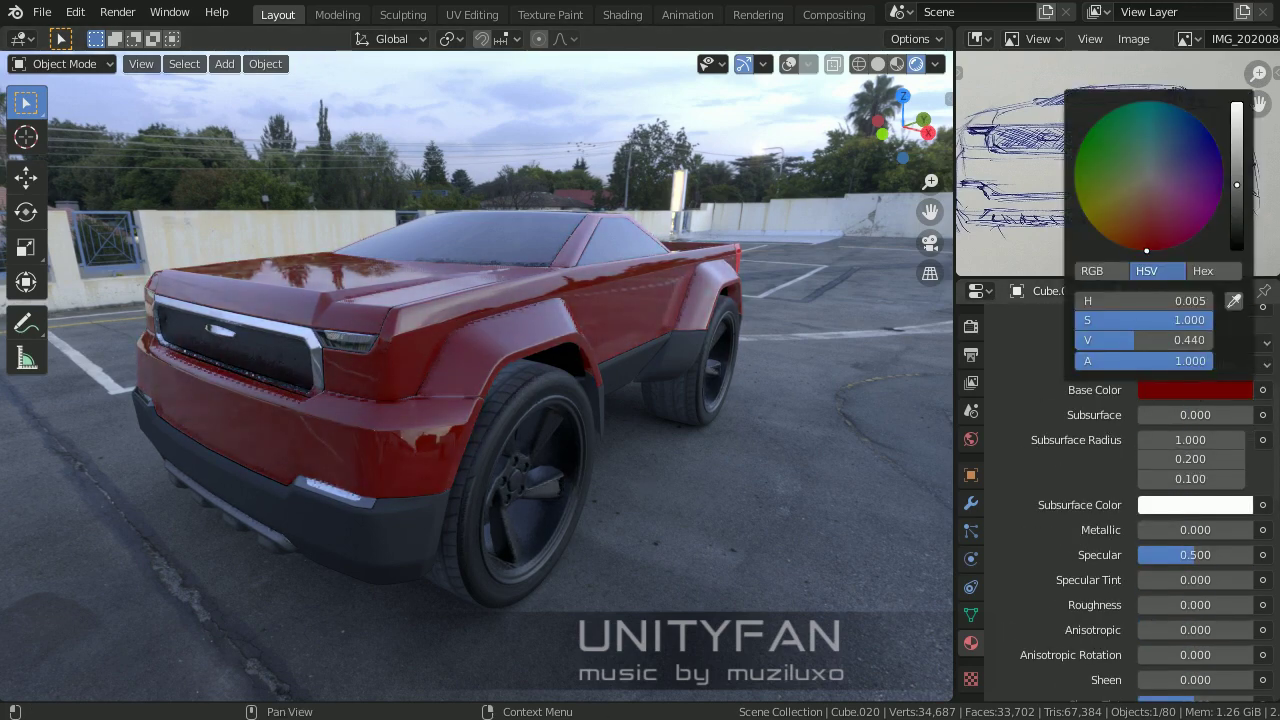
Step: Rotate the world Mapping node's Z rotation to -748°
left_click(980, 291)
left_click(370, 426)
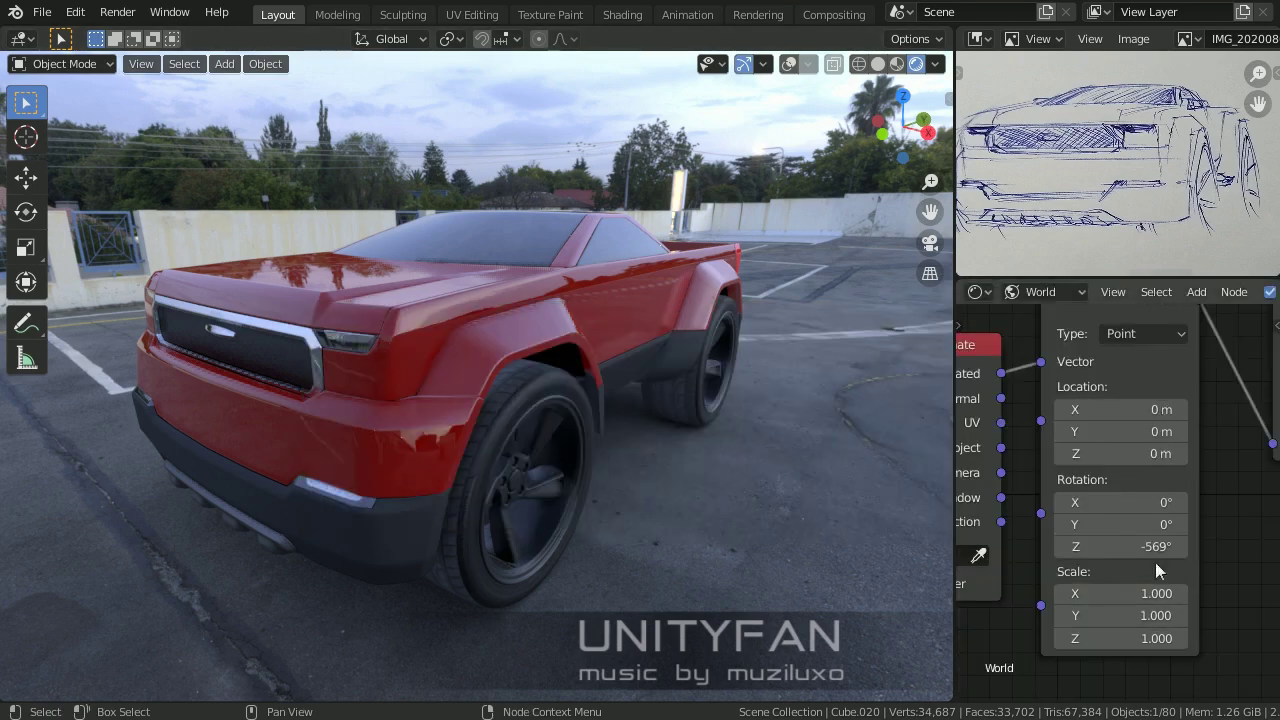
left_click_drag(1150, 546, 1060, 546)
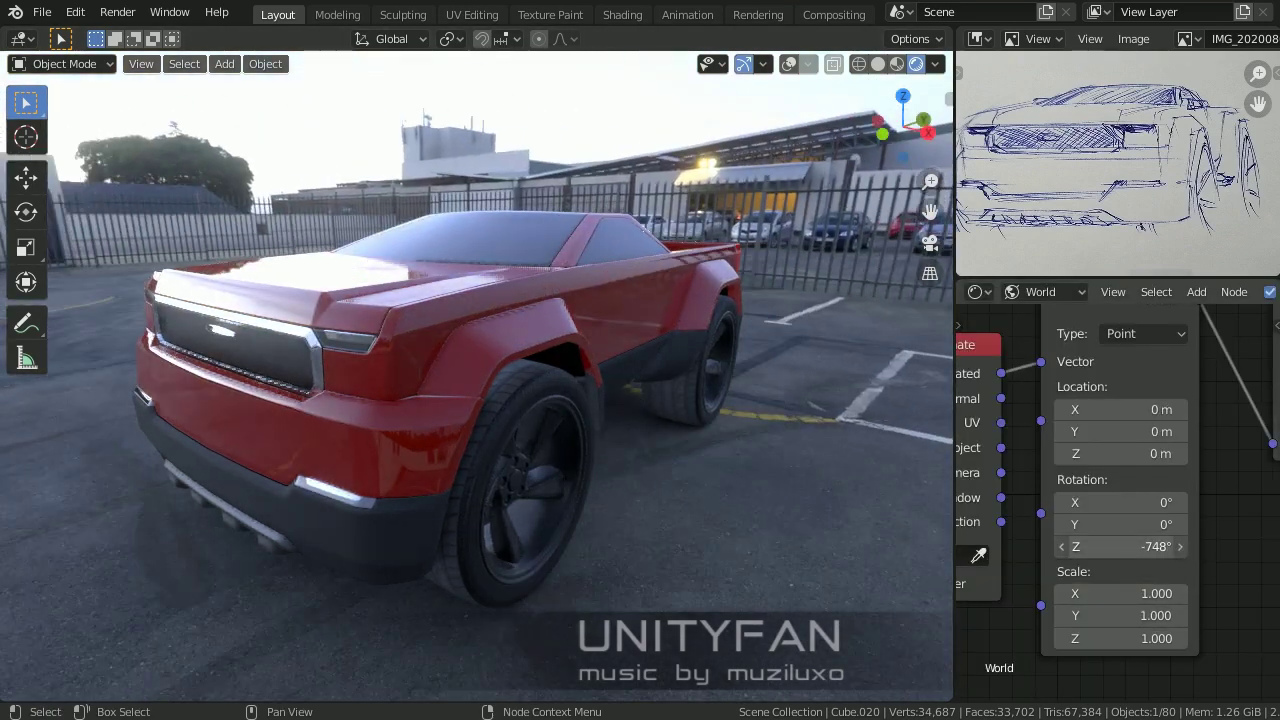
left_click(878, 64)
Step: Switch to Material Preview shading and turn the studio lighting around the red pickup
left_click(897, 64)
left_click(935, 64)
mouse_move(918, 281)
left_mouse_down()
mouse_move(960, 281)
mouse_move(920, 281)
left_mouse_up()
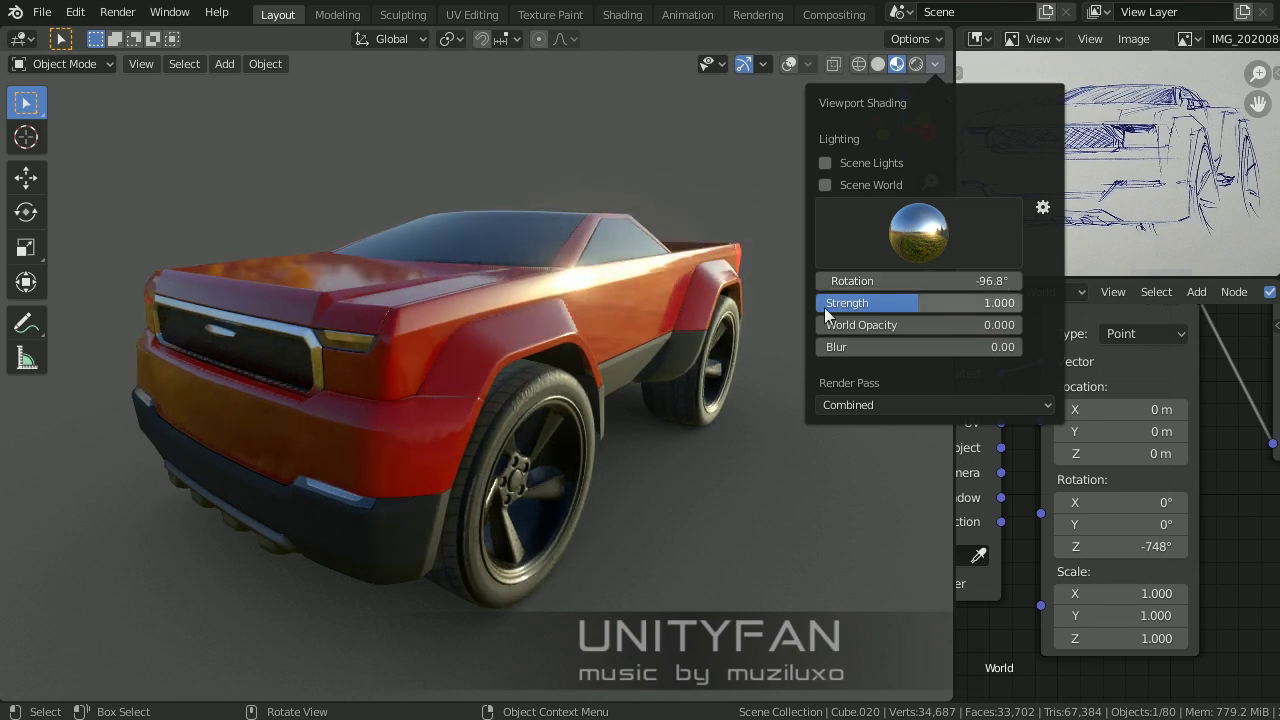
left_click_drag(953, 236, 861, 236)
middle_click_drag(675, 345, 667, 367)
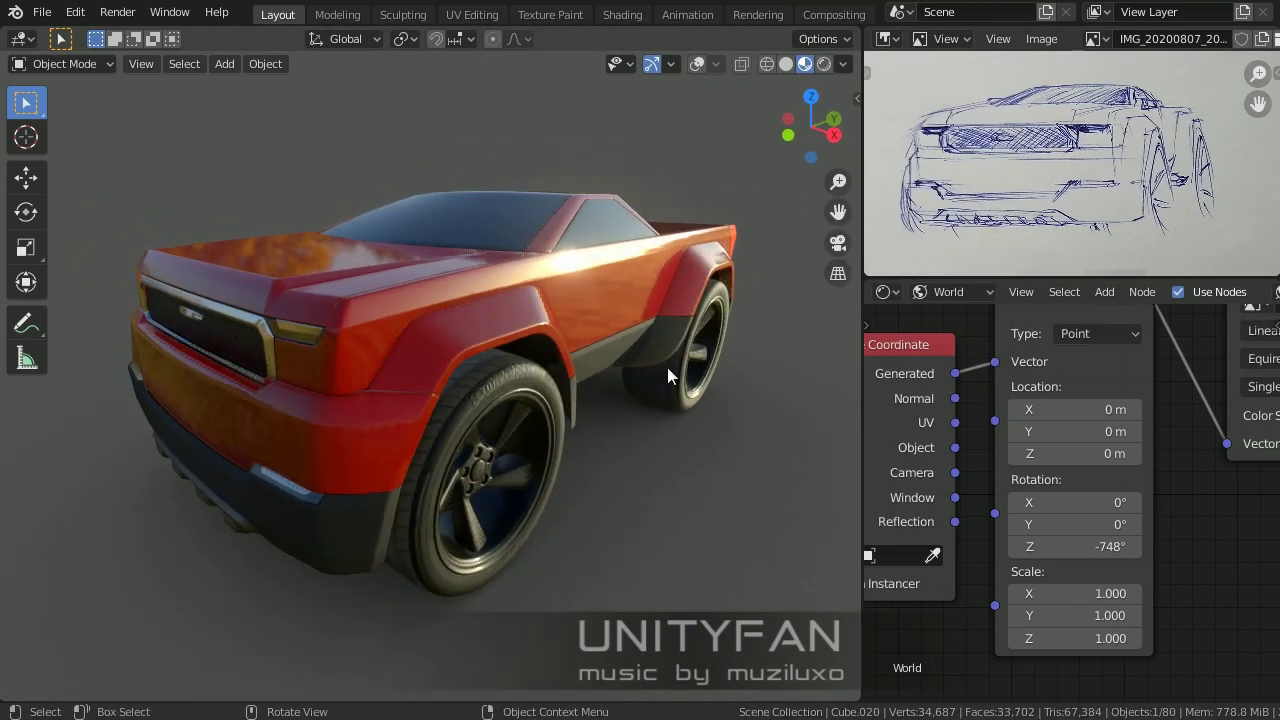